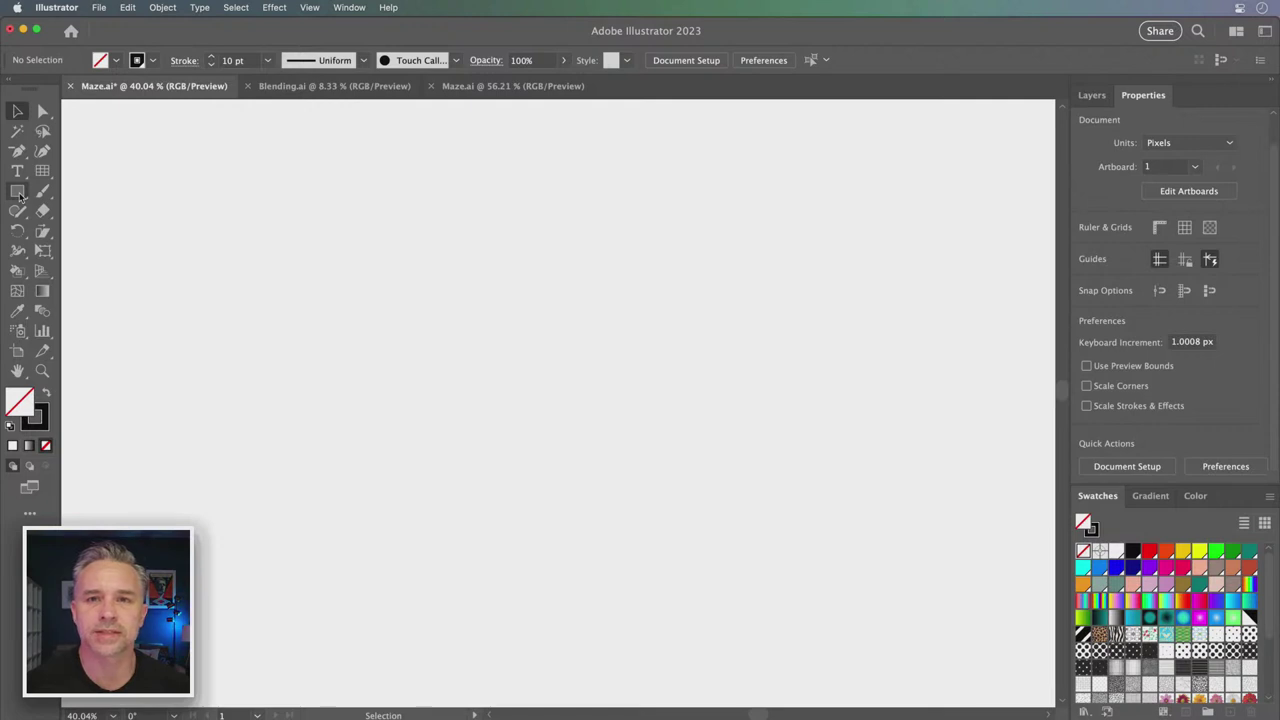
Activate the Rectangular Grid Tool from the Line Segment tool flyout
left_click(42, 170)
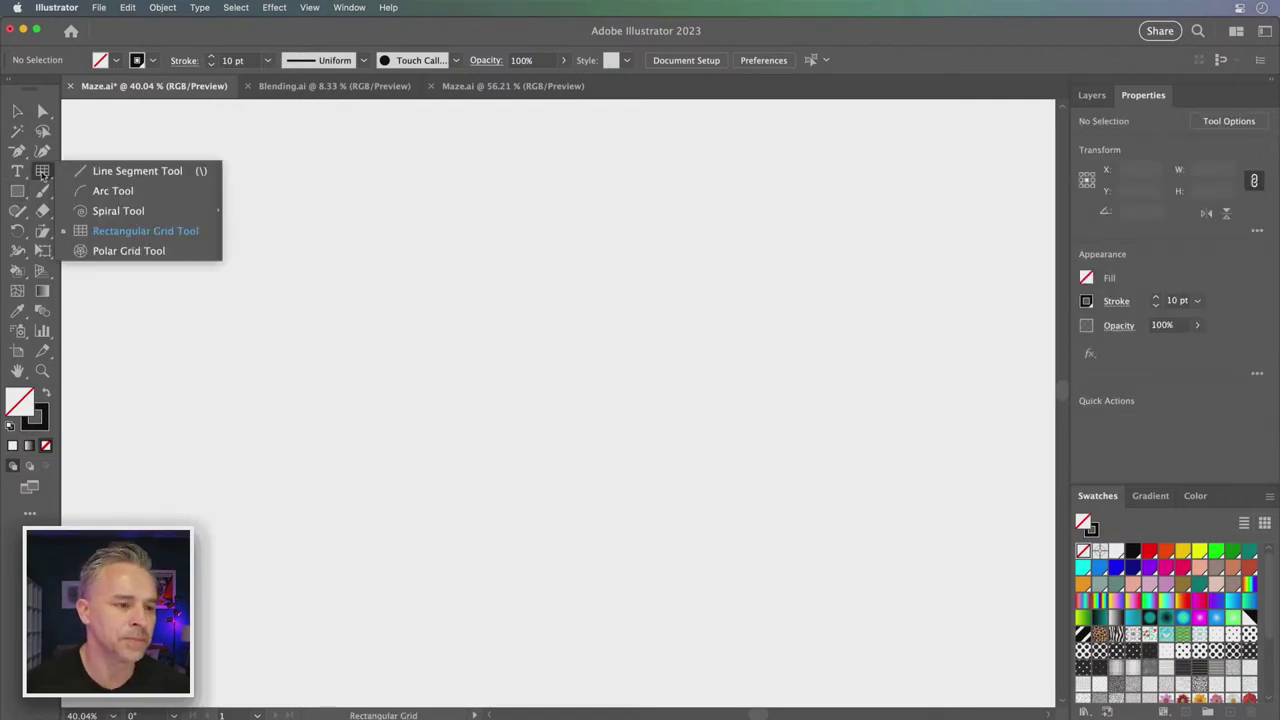
left_click(46, 172)
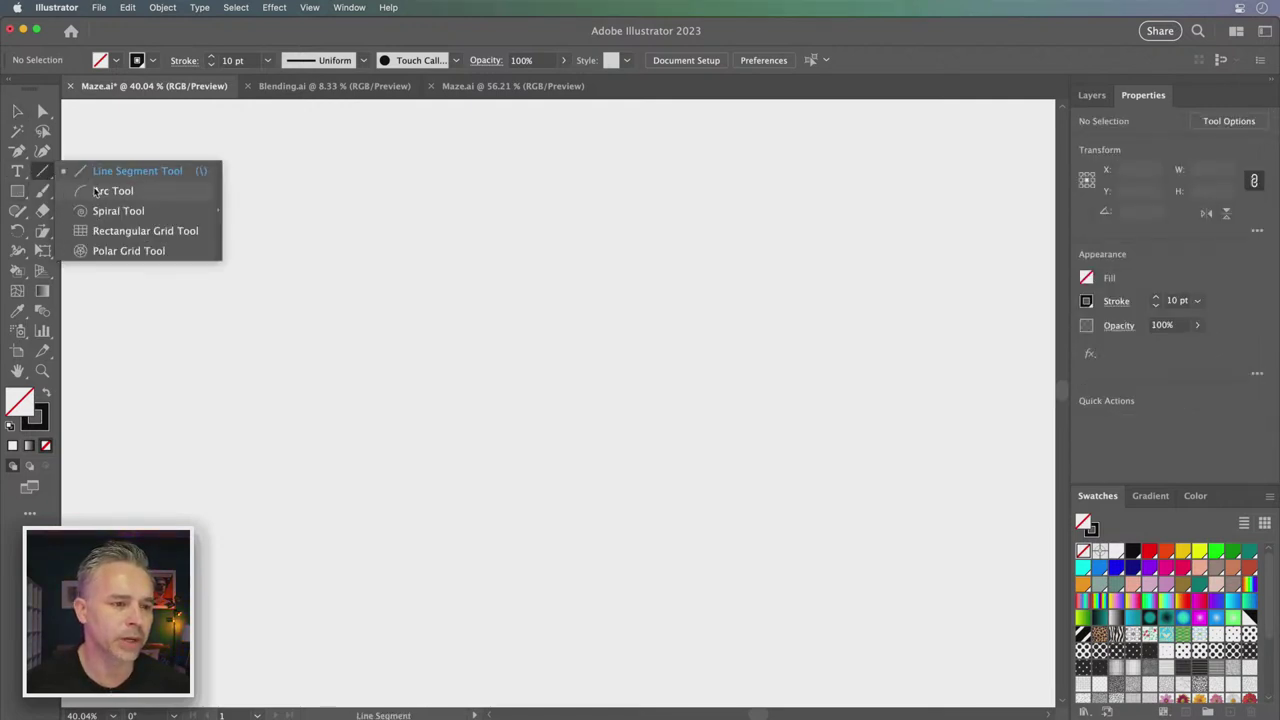
left_click(98, 230)
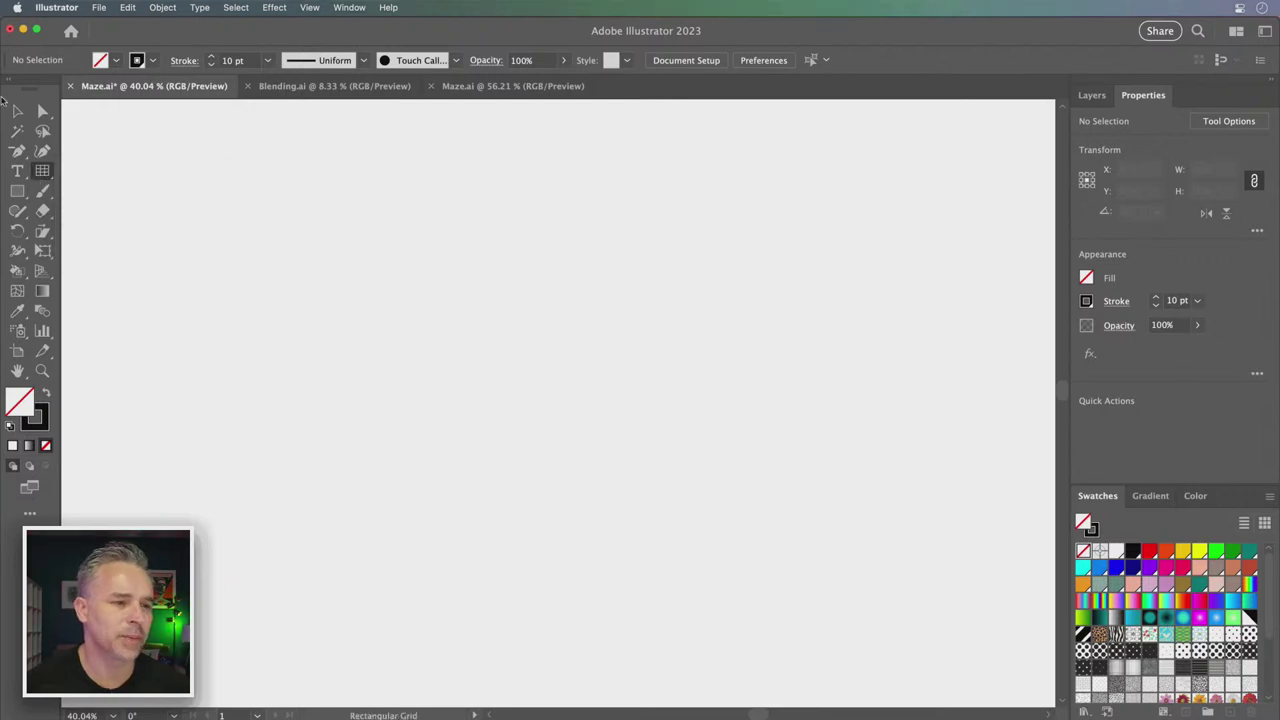
left_click(17, 111)
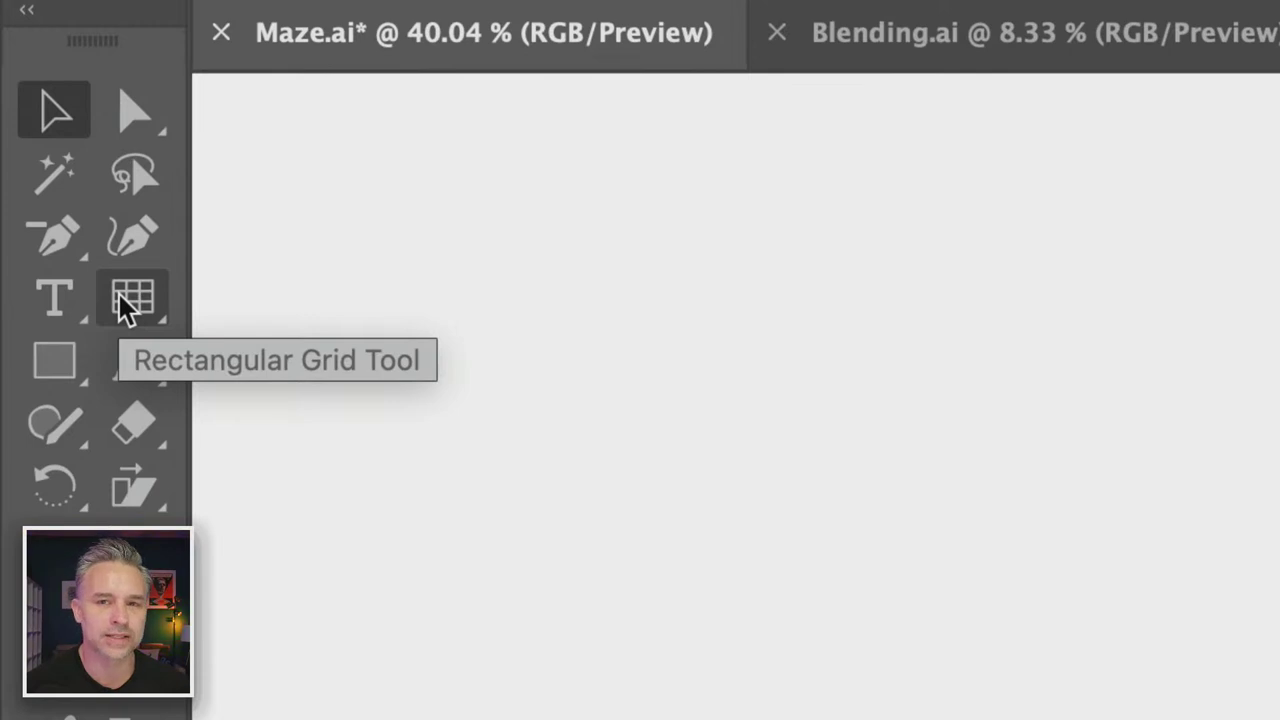
left_click_drag(122, 308, 350, 498)
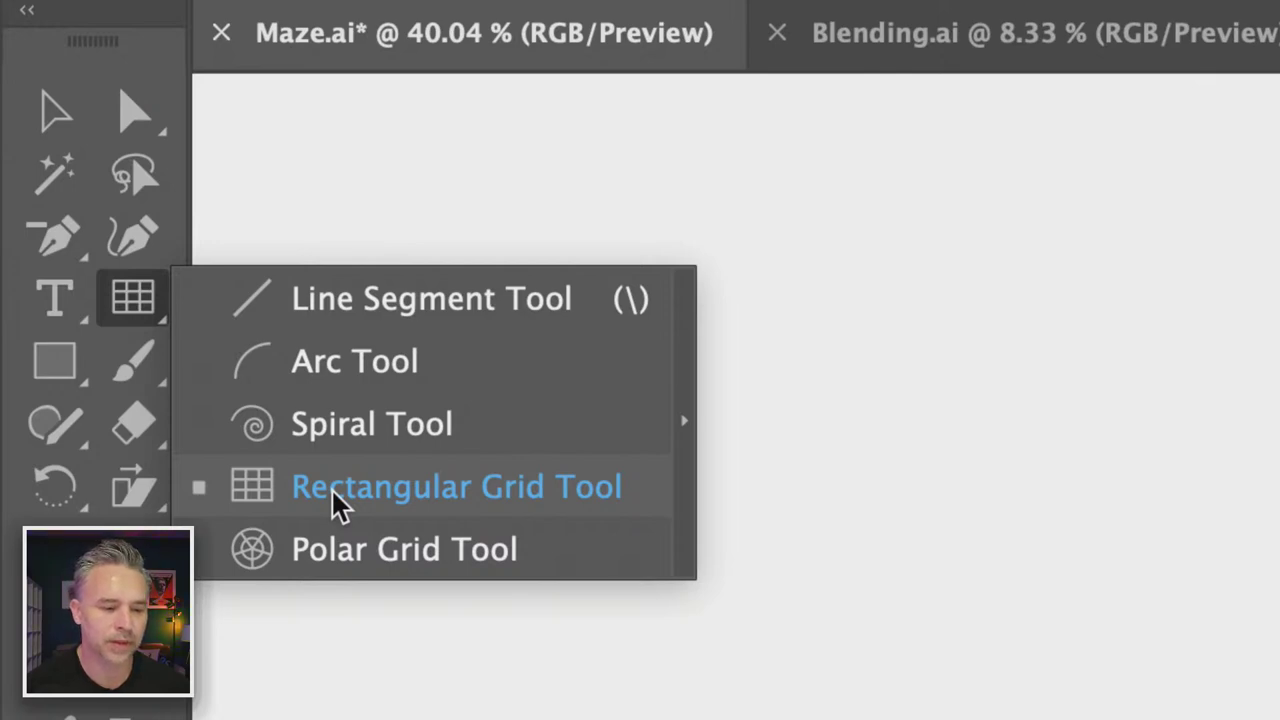
left_click(331, 488)
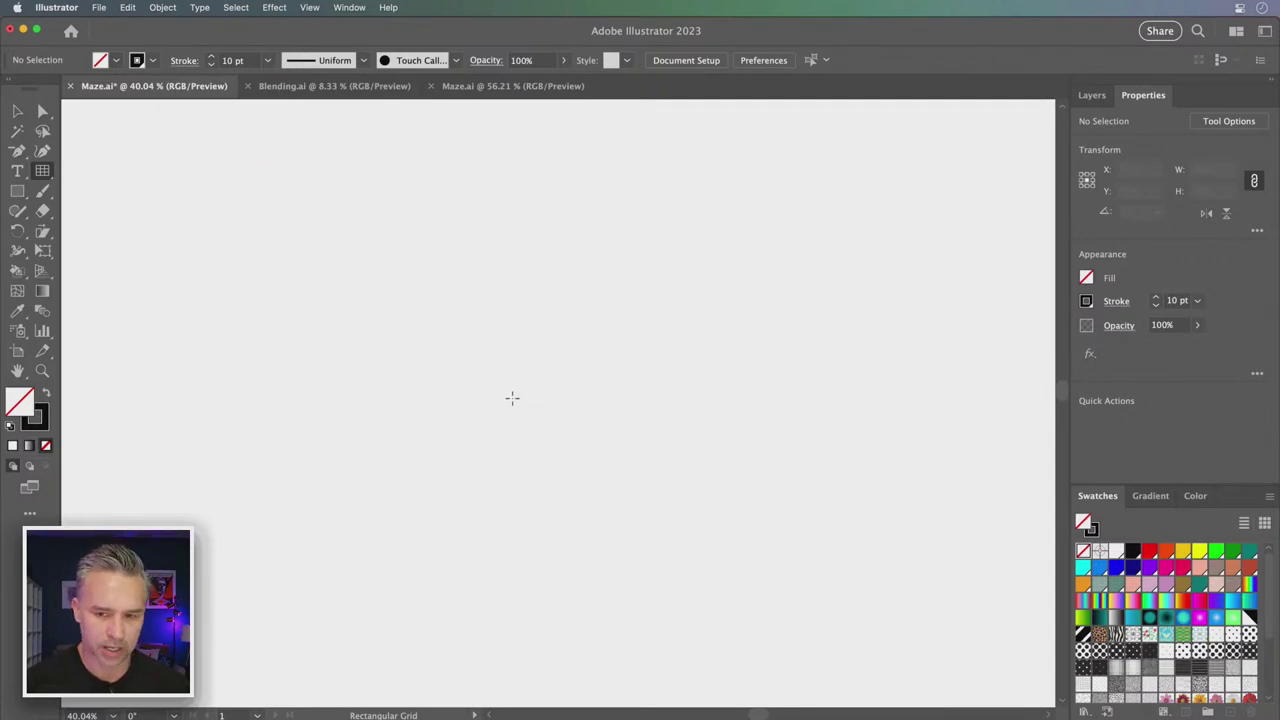
Lock Layer 2 in the Layers panel, then draw and undo a first trial grid
left_click(1090, 95)
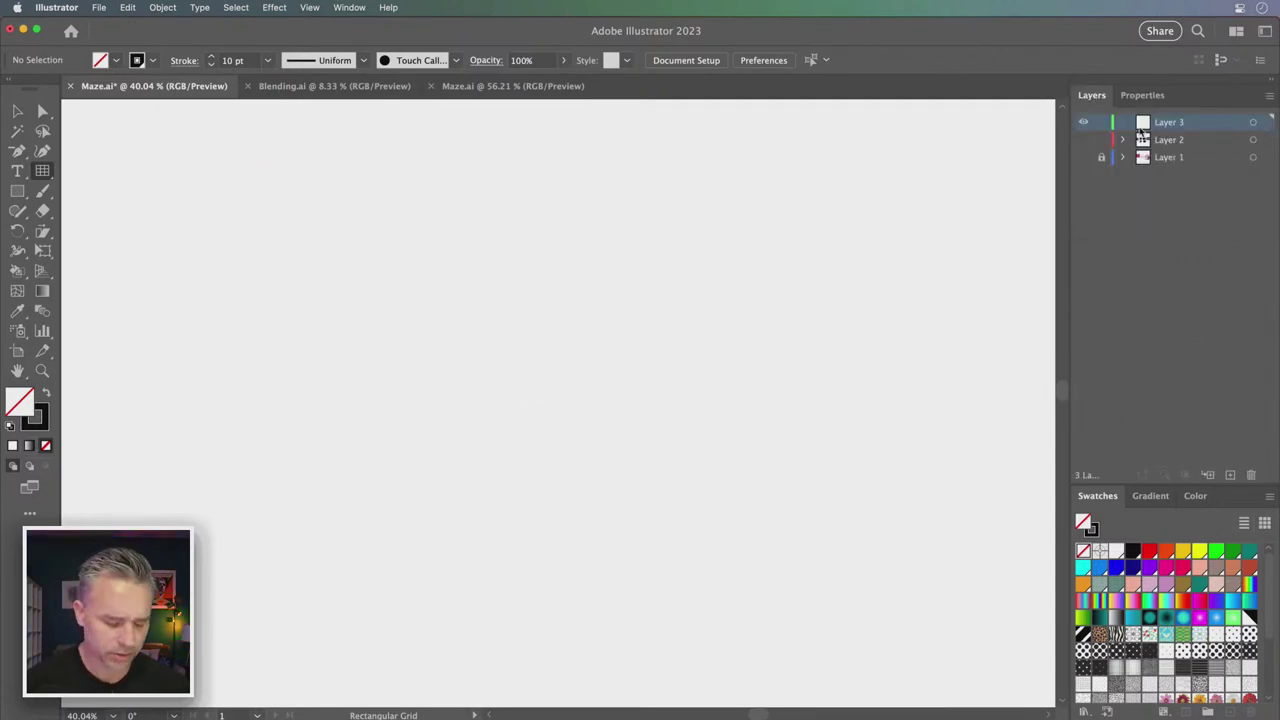
left_click(1101, 141)
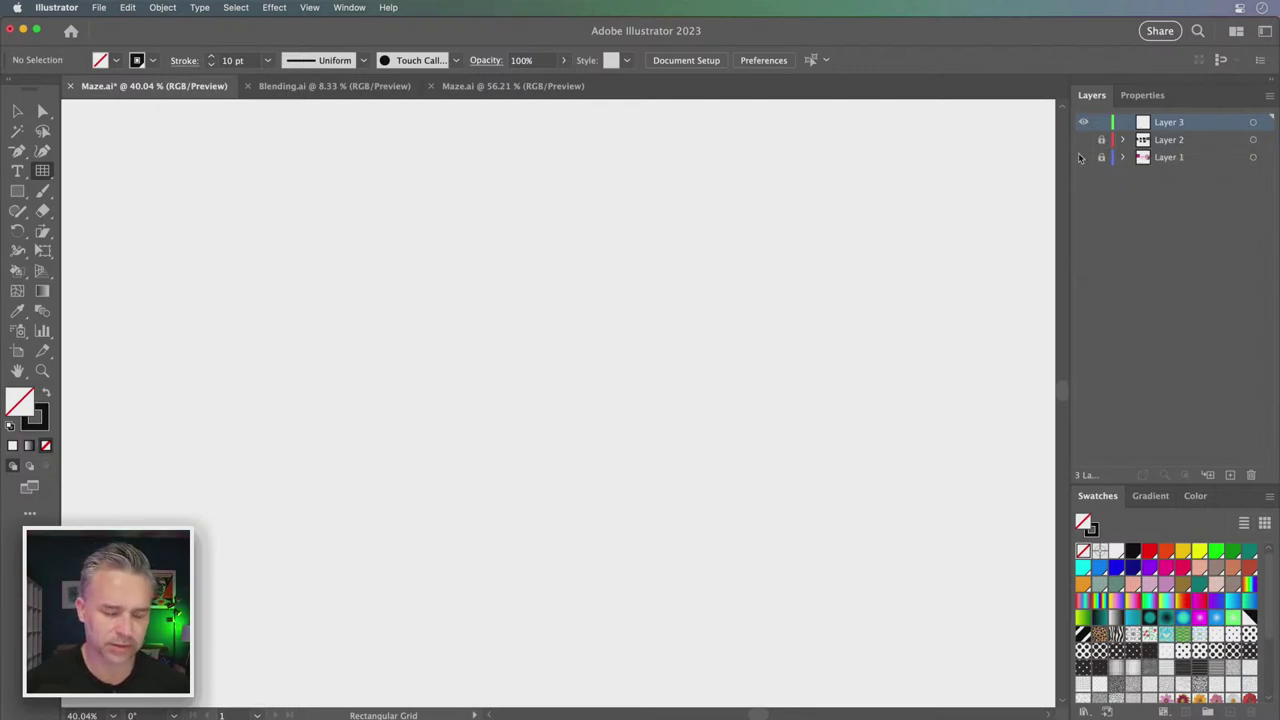
mouse_move(247, 172)
left_mouse_down()
mouse_move(678, 470)
mouse_move(857, 514)
left_mouse_up()
key("ctrl+z")
Drag out a trial grid, adding and removing rows and columns with the arrow keys
mouse_move(257, 137)
left_mouse_down()
mouse_move(863, 583)
mouse_move(751, 540)
mouse_move(663, 594)
mouse_move(680, 597)
mouse_move(501, 455)
mouse_move(726, 646)
mouse_move(765, 652)
left_mouse_up()
key("Up")
key("Up")
key("Up")
key("Right")
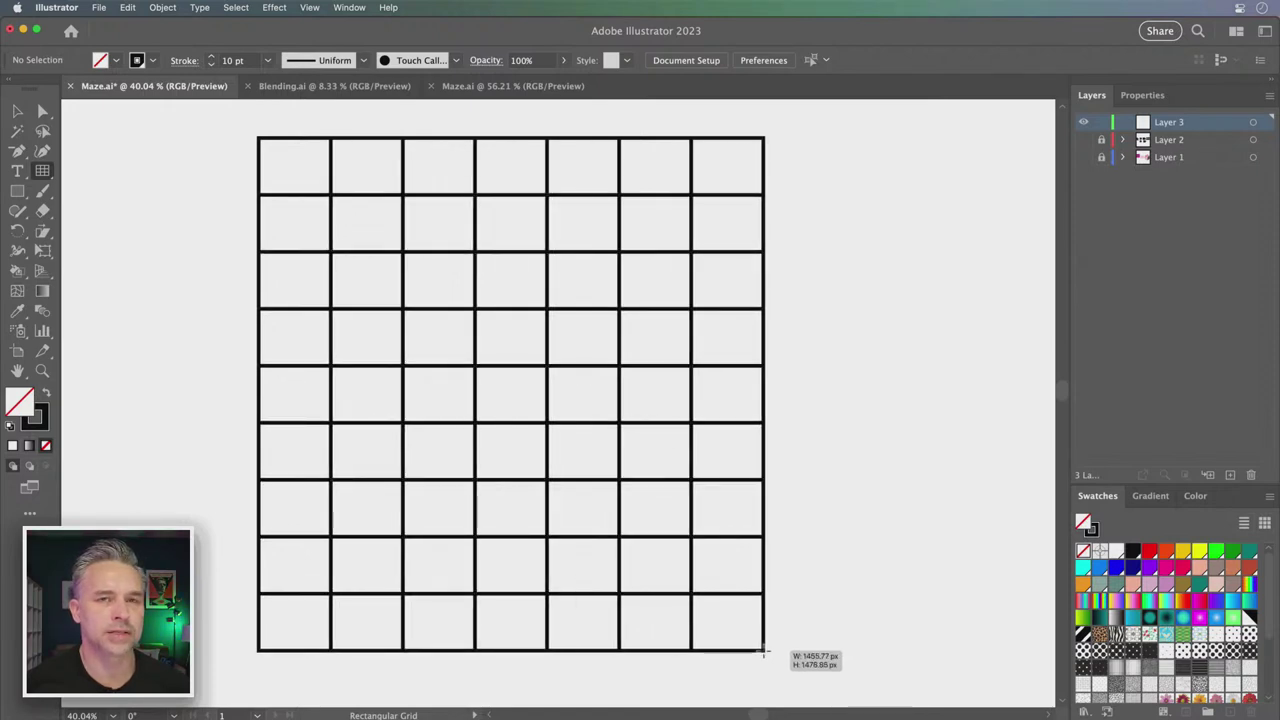
key("Right")
key("Up")
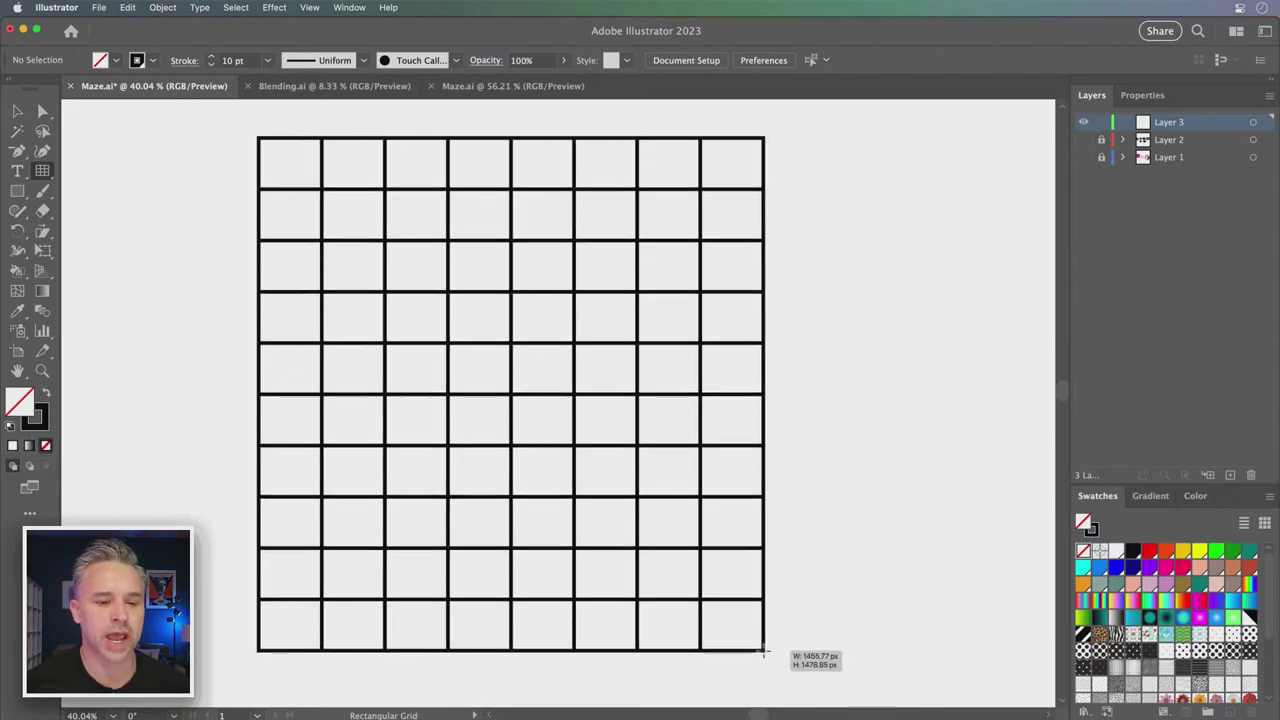
key("Right")
key("Up")
key("Right")
key("Up")
key("Right")
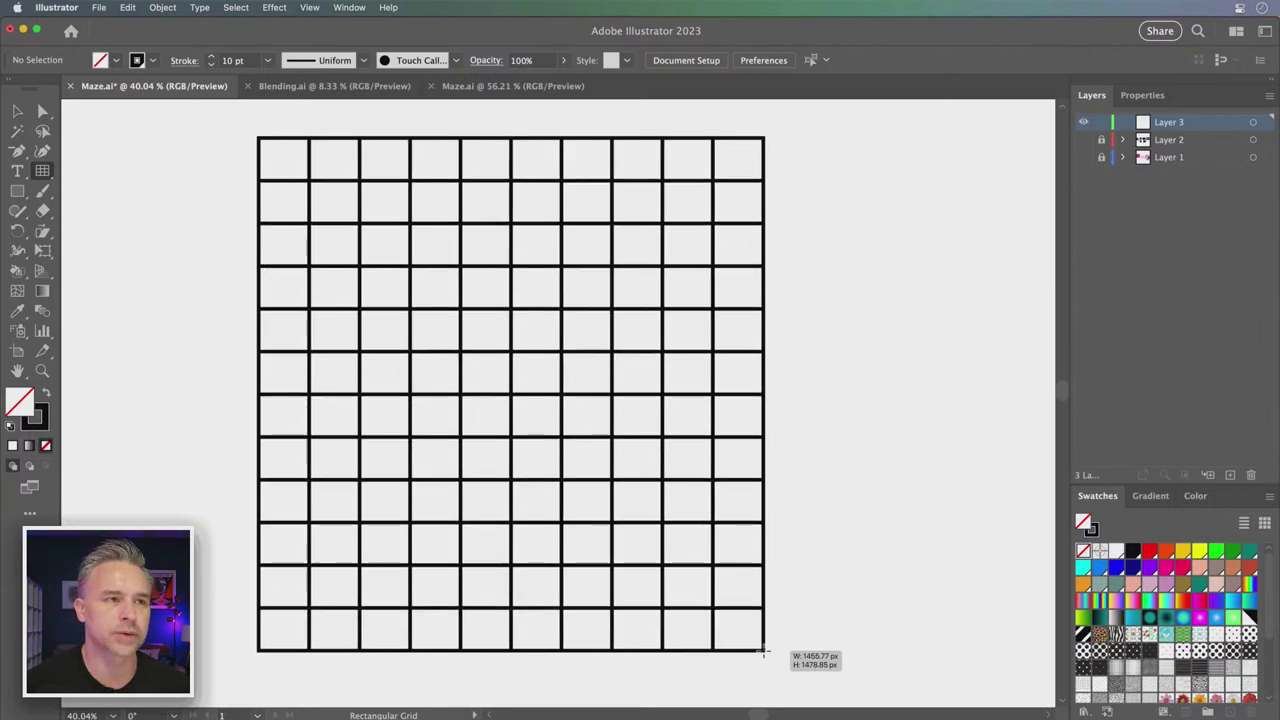
key("Right")
key("Right")
key("Up")
key("Right")
key("Right")
key("Up")
key("Right")
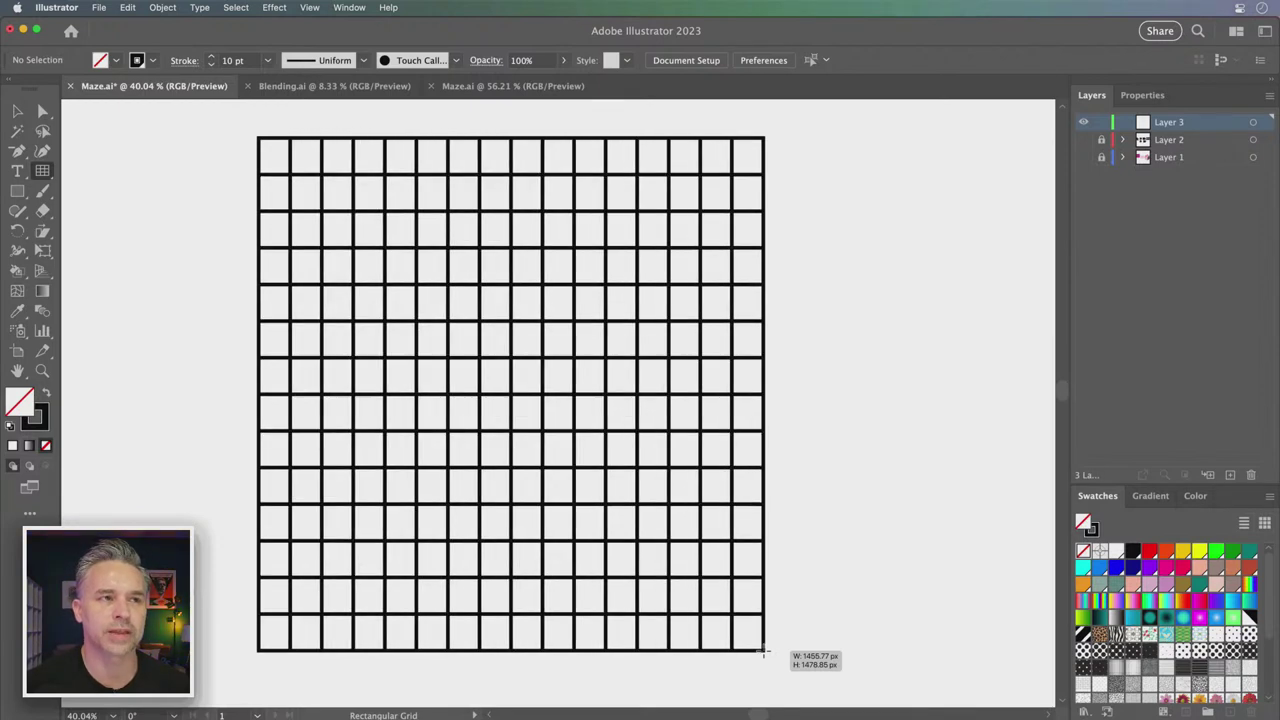
key("Left")
key("Down")
key("Left")
key("Left")
key("Left")
key("Down")
key("Down")
key("Down")
key("Left")
key("Left")
key("Left")
key("Down")
key("Down")
key("Down")
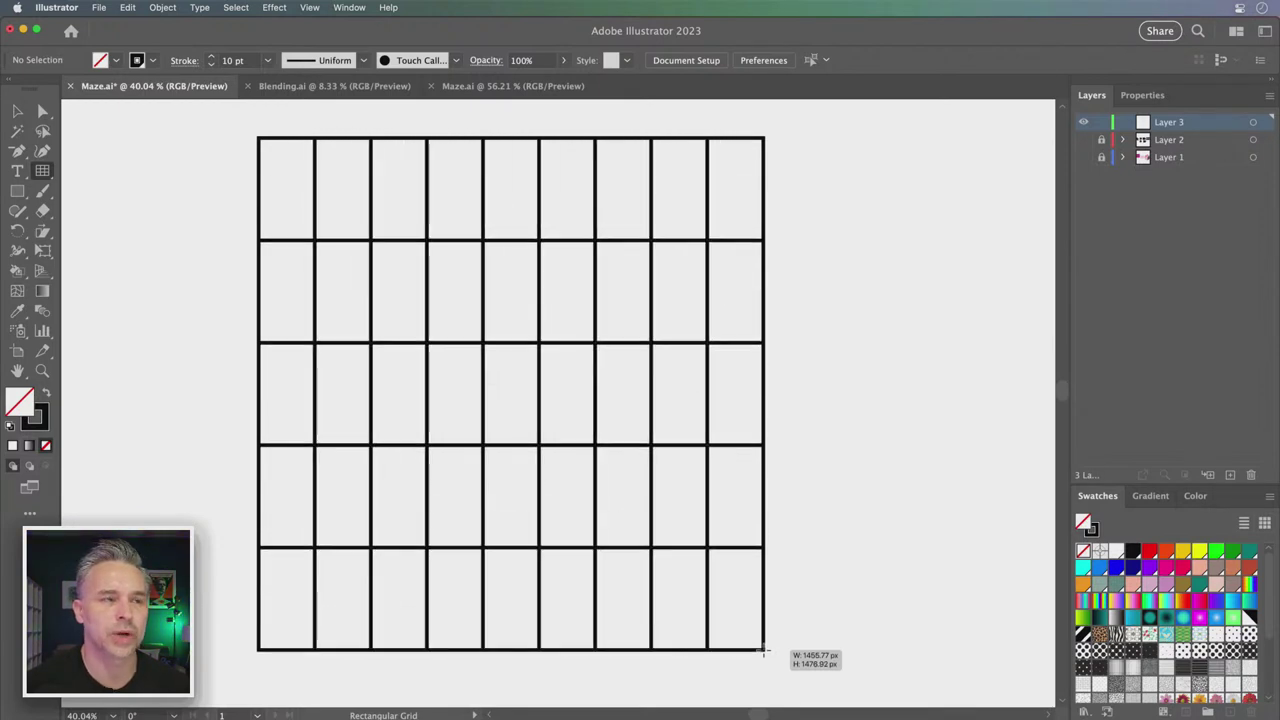
key("Up")
Push the trial grid to about 40 × 40 cells, then undo it and another test grid
key("Up")
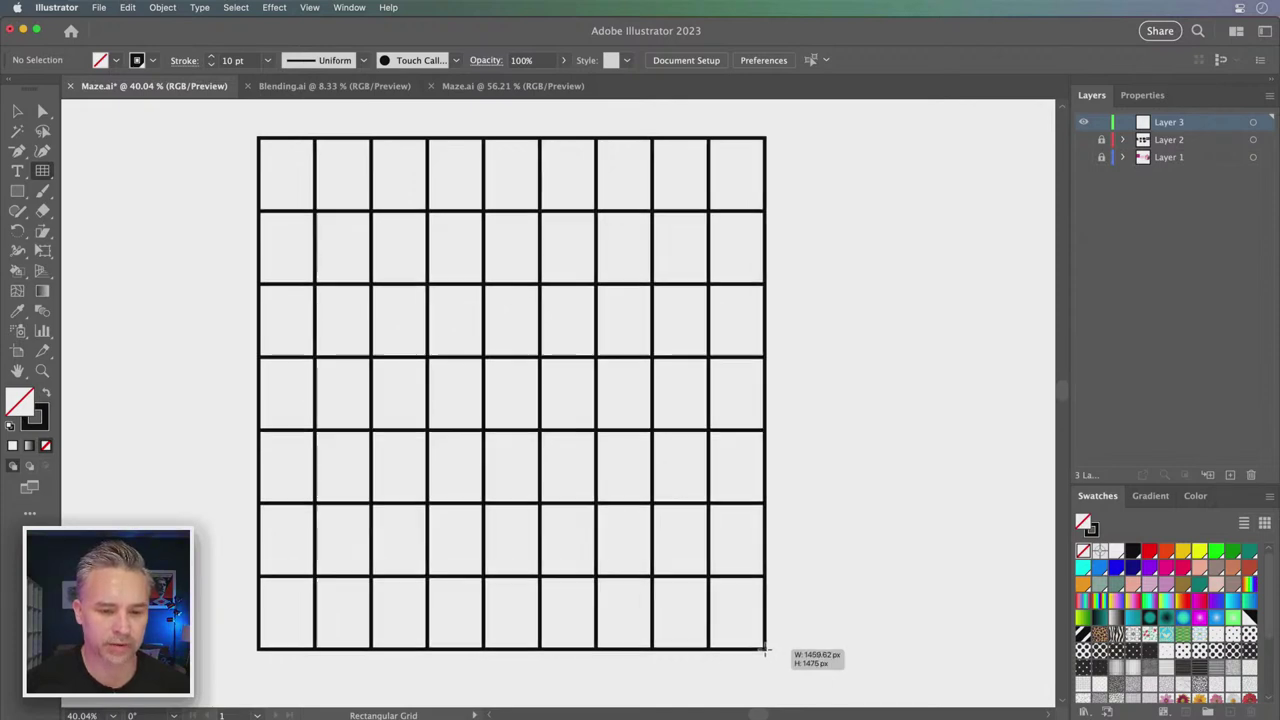
mouse_move(763, 650)
left_mouse_down()
mouse_move(860, 654)
mouse_move(754, 631)
mouse_move(771, 618)
mouse_move(774, 634)
mouse_move(677, 537)
mouse_move(759, 614)
left_mouse_up()
key("Up")
key("Up")
key("Up")
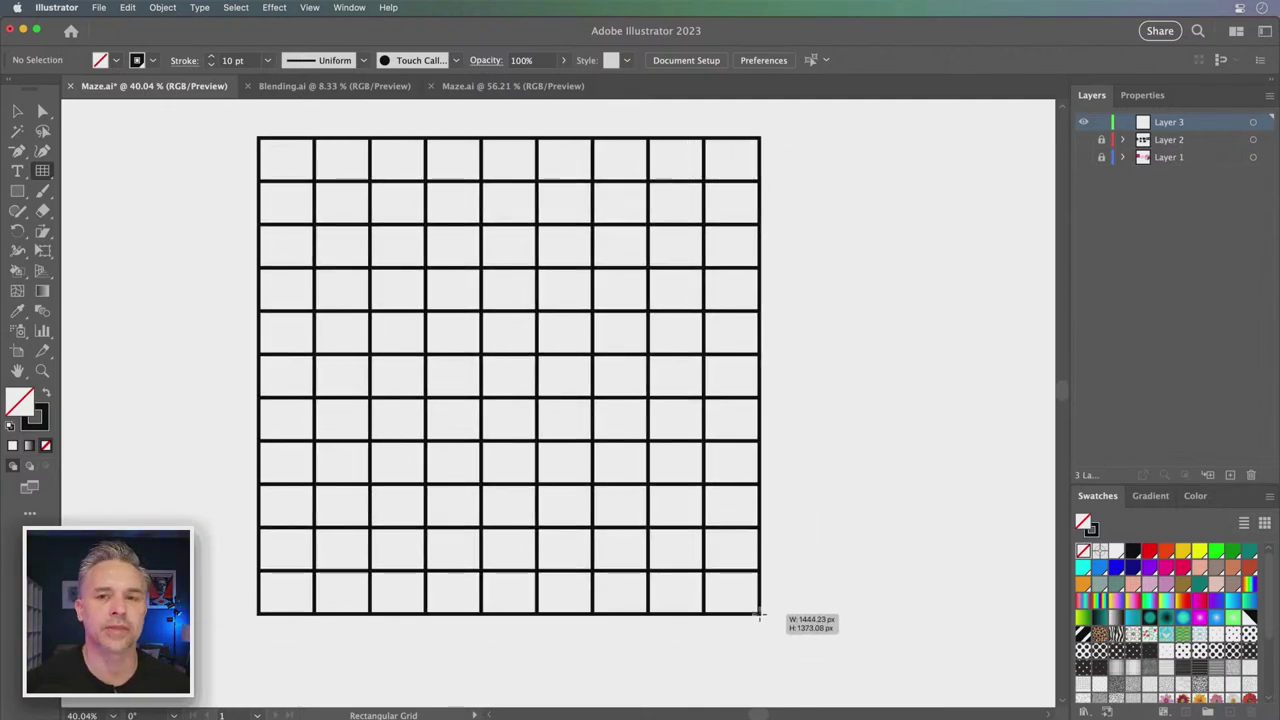
key("Right")
key("Right")
key("Up")
key("Right")
key("Right")
key("Right")
key("Up")
key("Up")
key("Up")
key("Right")
key("Right")
key("Right")
key("Up")
key("Up")
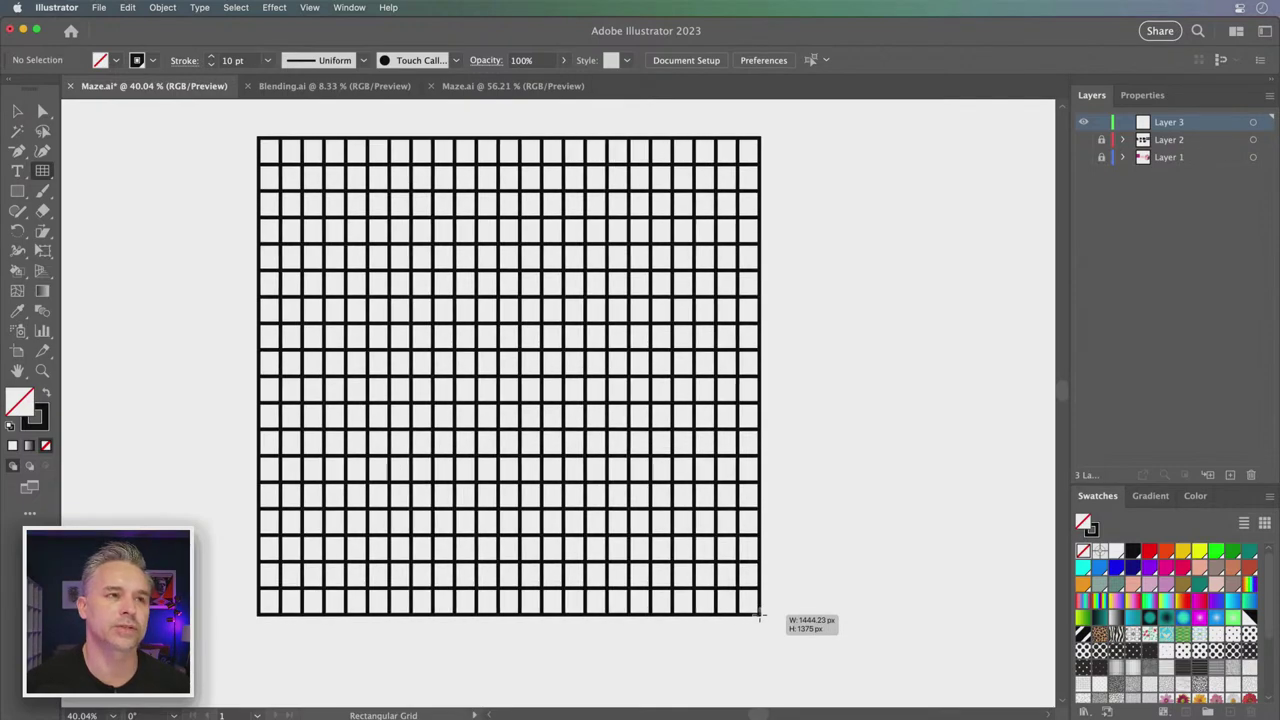
key("Right")
key("Right")
key("Right")
key("Up")
key("Up")
key("Up")
key("Right")
key("Right")
key("Right")
key("Up")
key("Up")
key("Up")
key("Right")
key("Right")
key("Right")
key("Up")
key("Up")
key("Up")
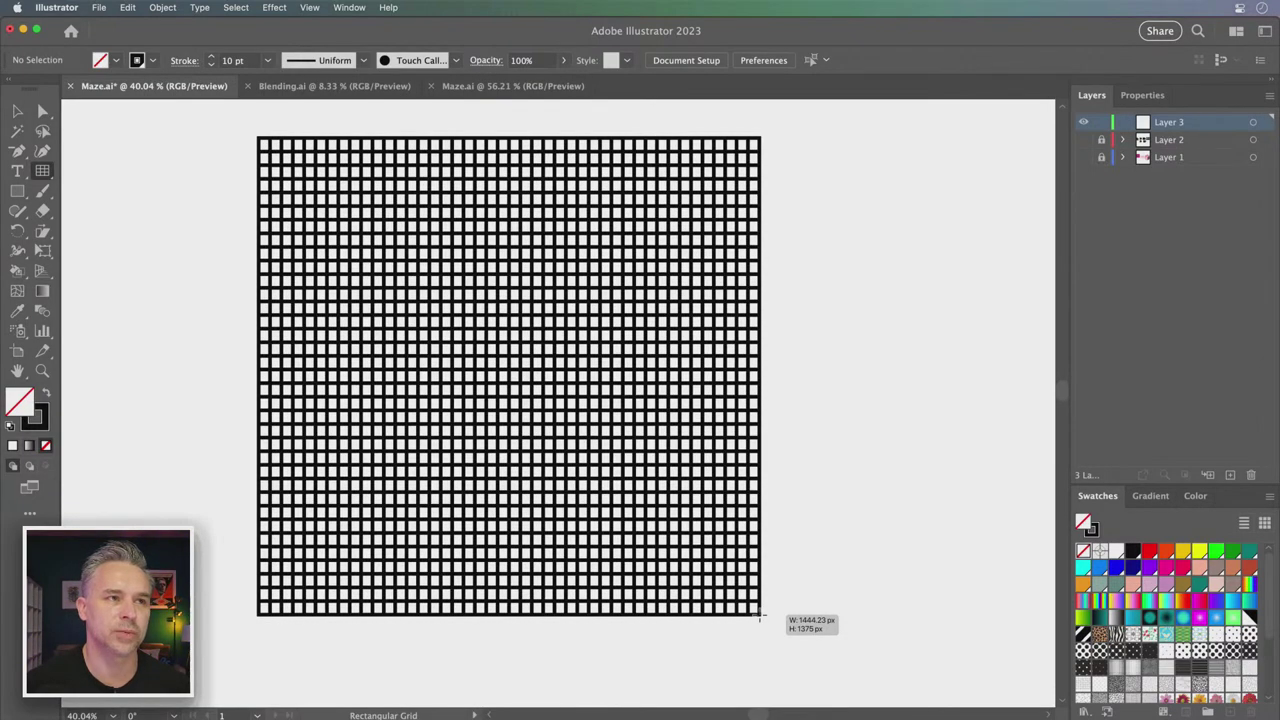
left_click_drag(759, 617, 818, 640)
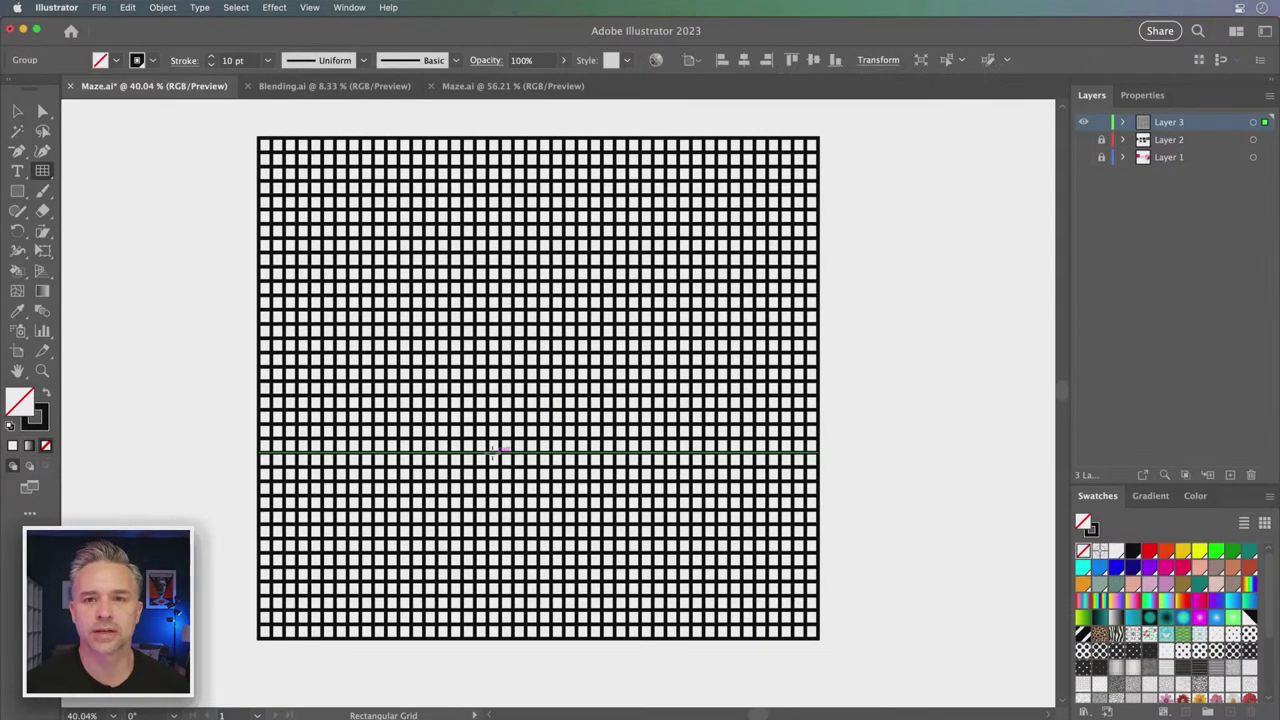
key("super+z")
mouse_move(333, 240)
left_mouse_down()
mouse_move(517, 389)
mouse_move(774, 534)
mouse_move(811, 649)
mouse_move(797, 607)
mouse_move(797, 634)
left_mouse_up()
key("super+z")
Enter 1000 px width and height and 20 dividers each way, with the outer frame unchecked
left_click(540, 344)
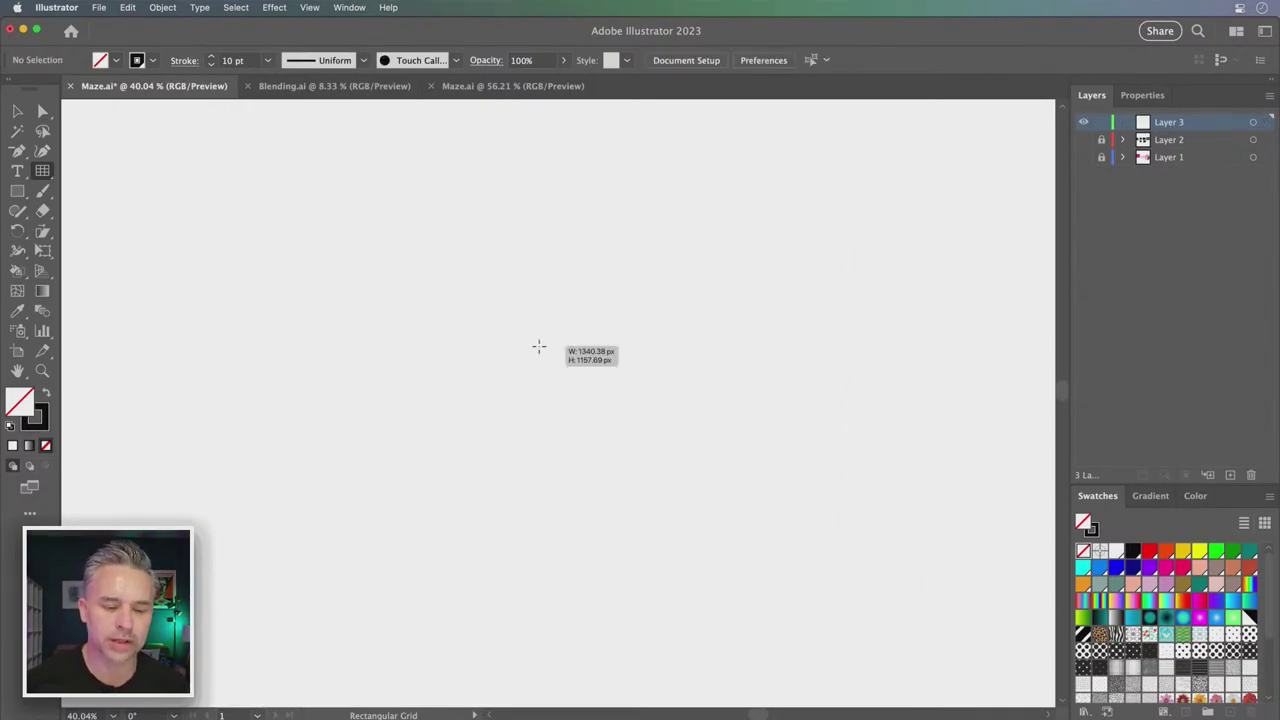
left_click_drag(603, 218, 554, 148)
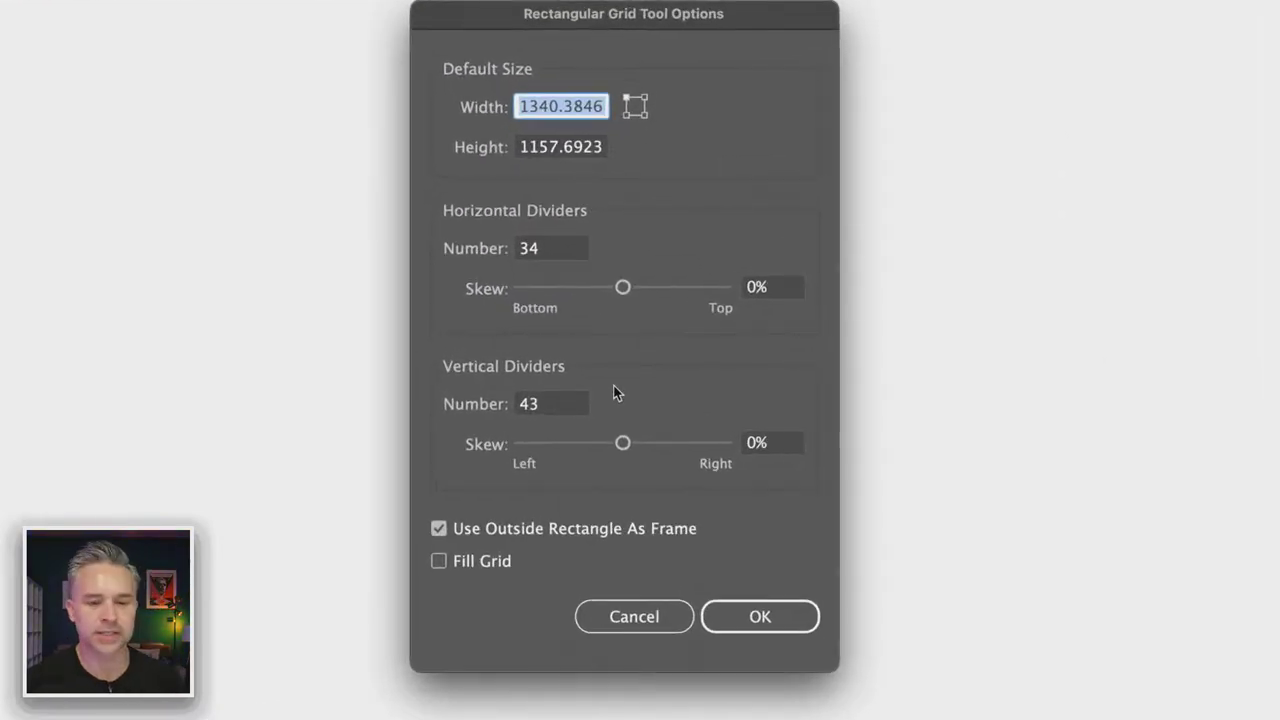
type("100")
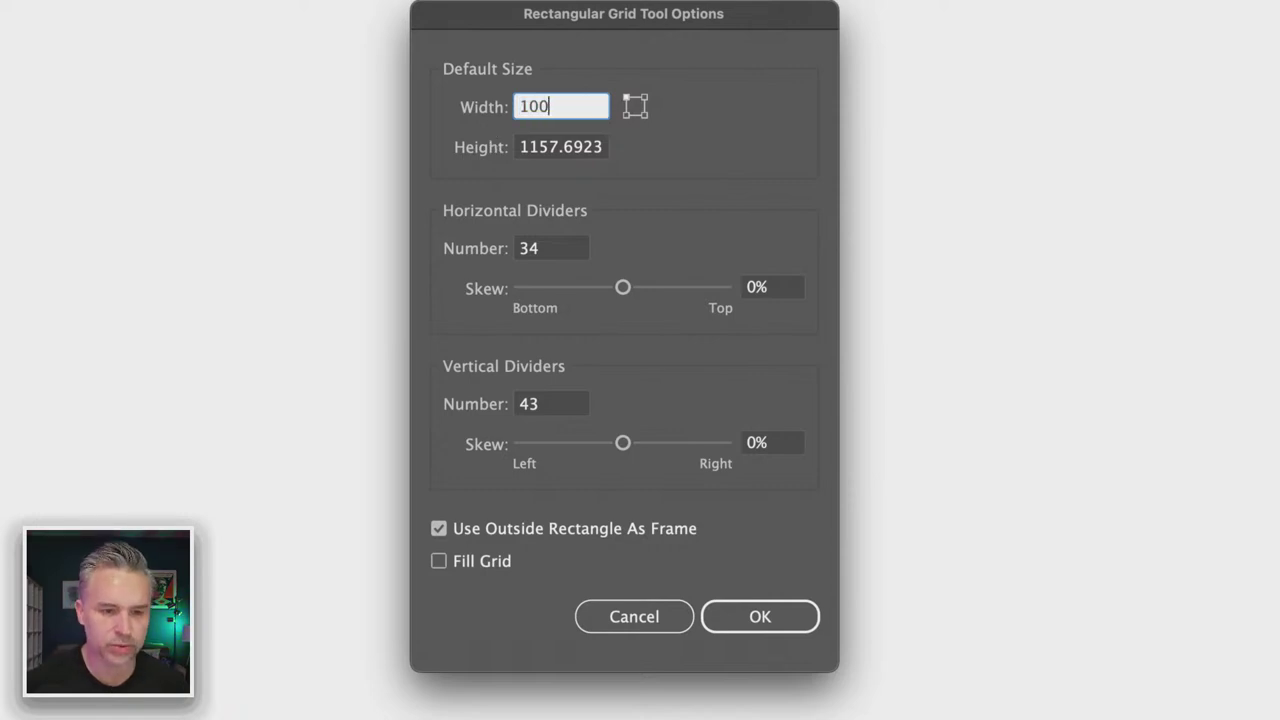
type("0")
key("Tab")
type("1000")
key("Tab")
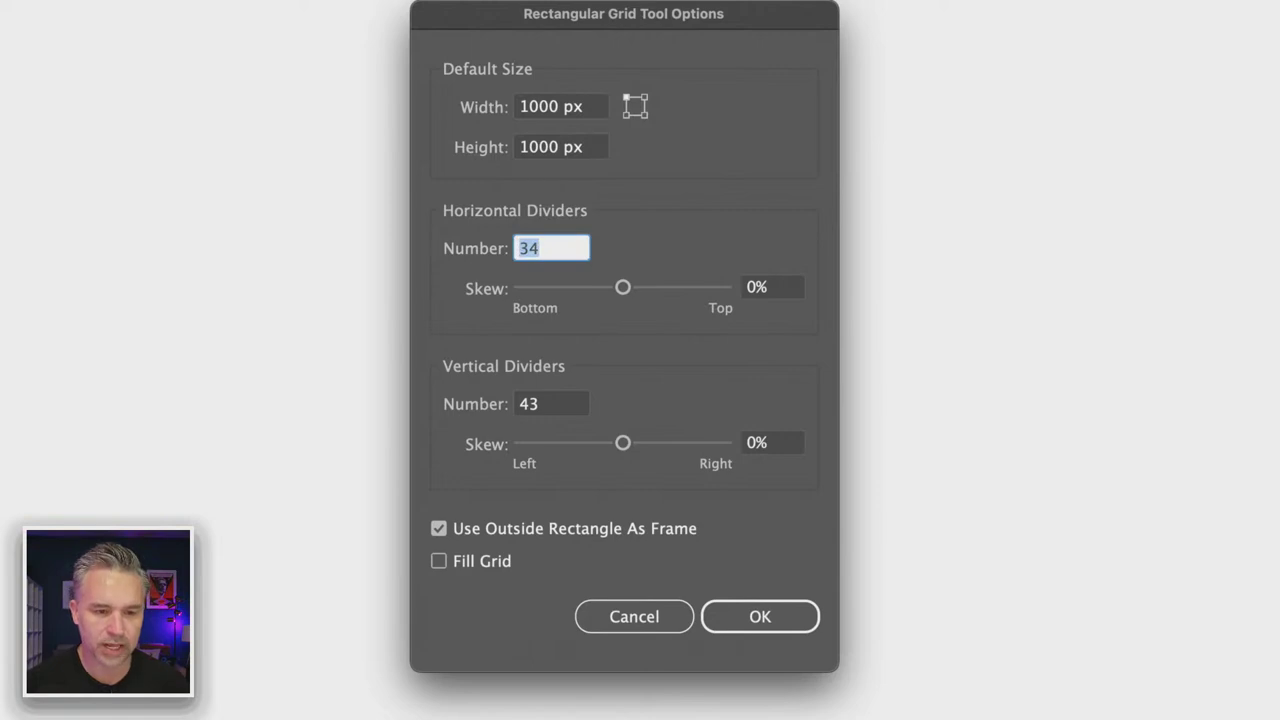
type("20")
key("Tab")
key("Tab")
type("20")
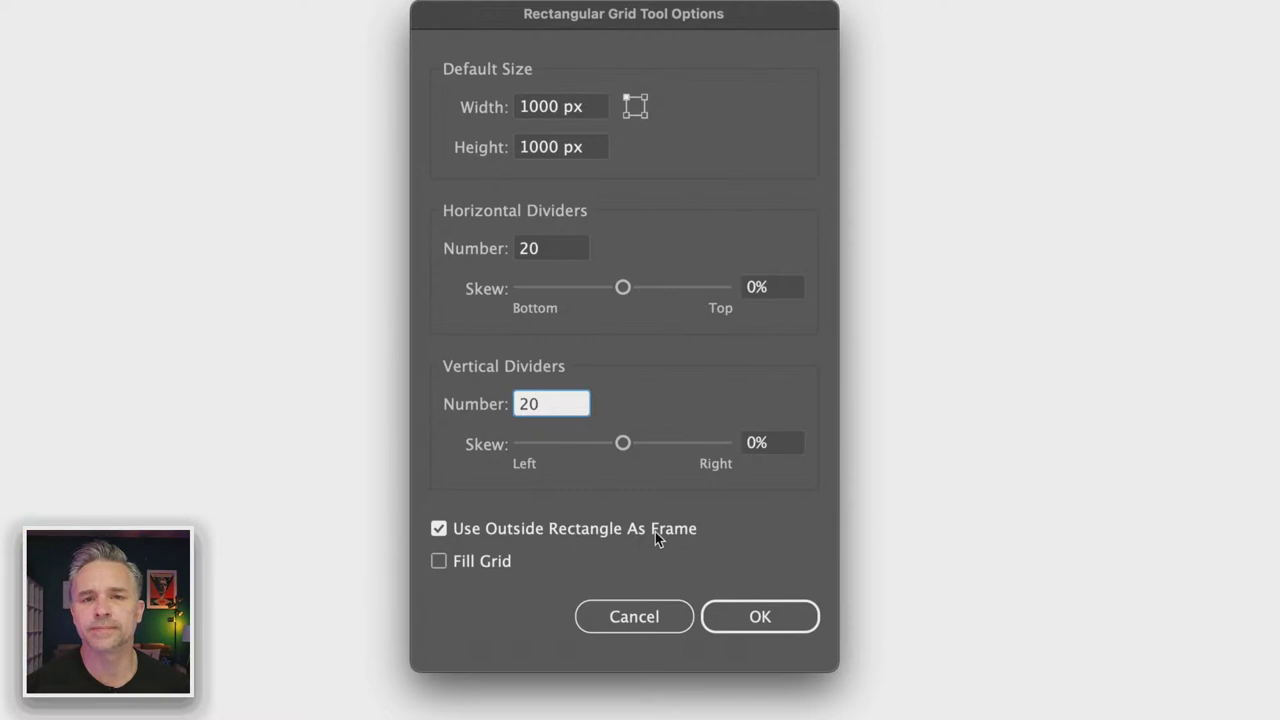
left_click(452, 534)
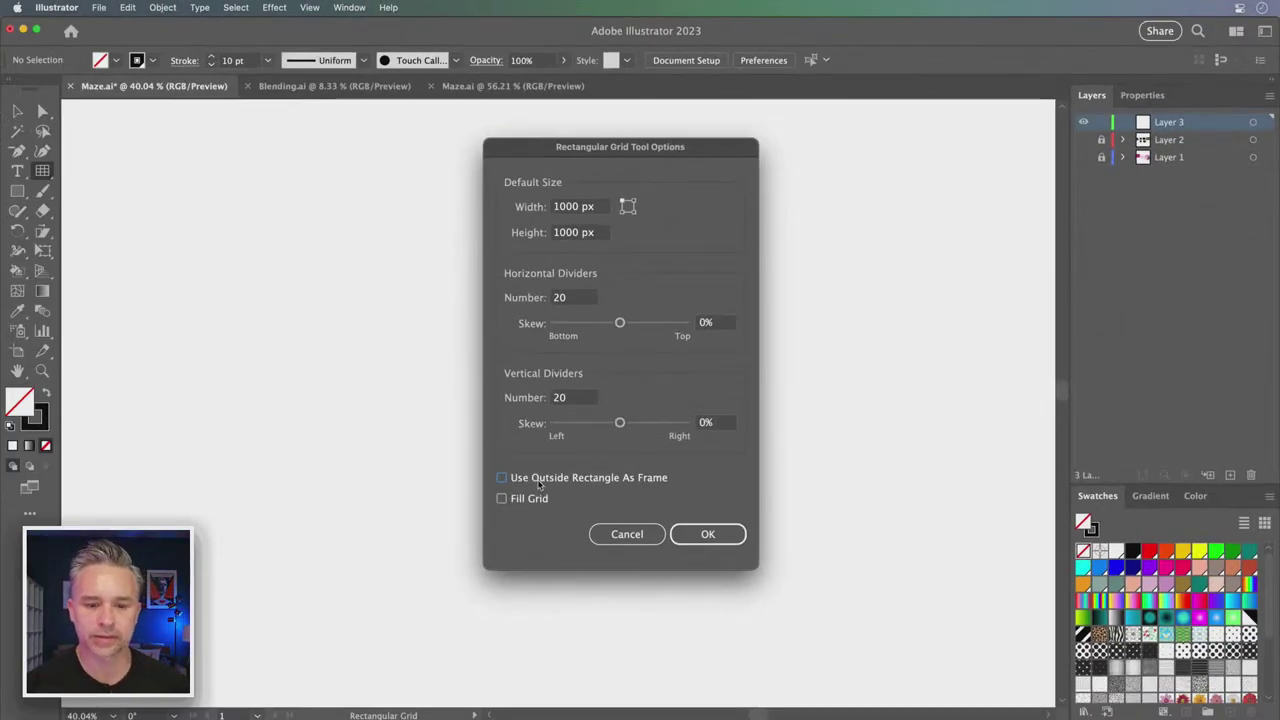
left_click(707, 534)
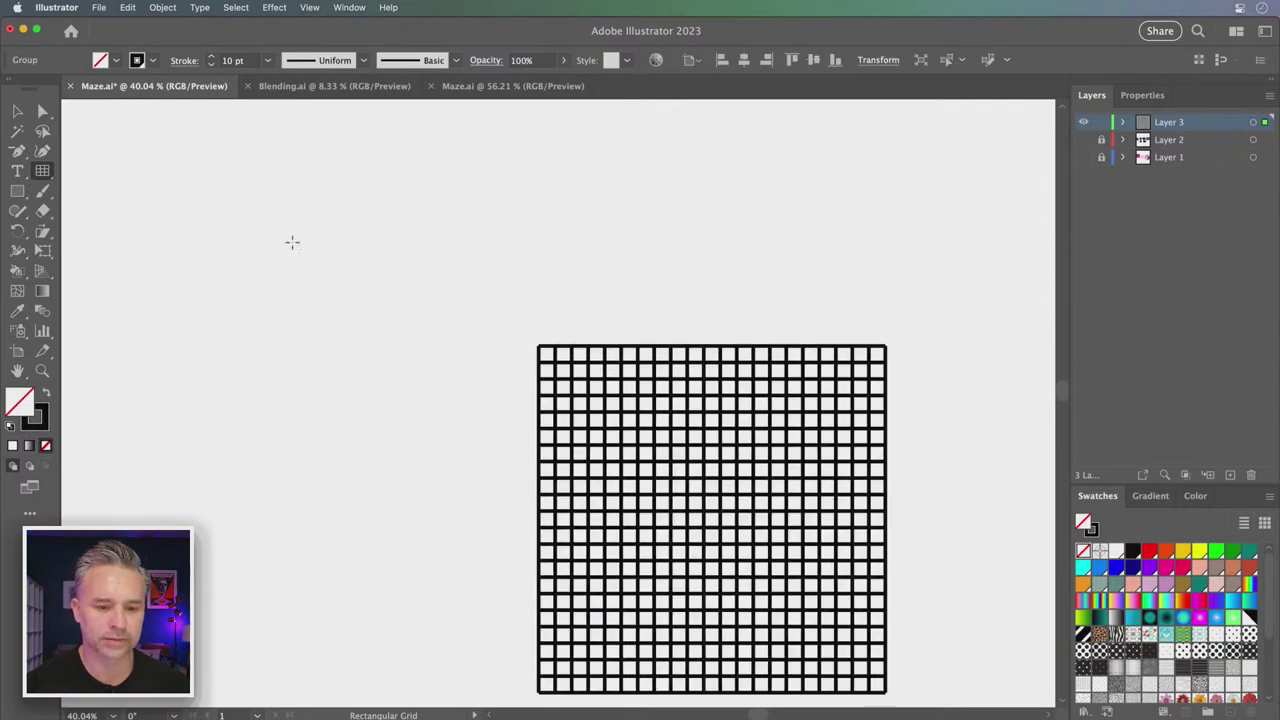
Select the whole grid and move it up toward the artboard centre
left_click(17, 111)
mouse_move(428, 248)
left_mouse_down()
mouse_move(680, 531)
mouse_move(862, 632)
left_mouse_up()
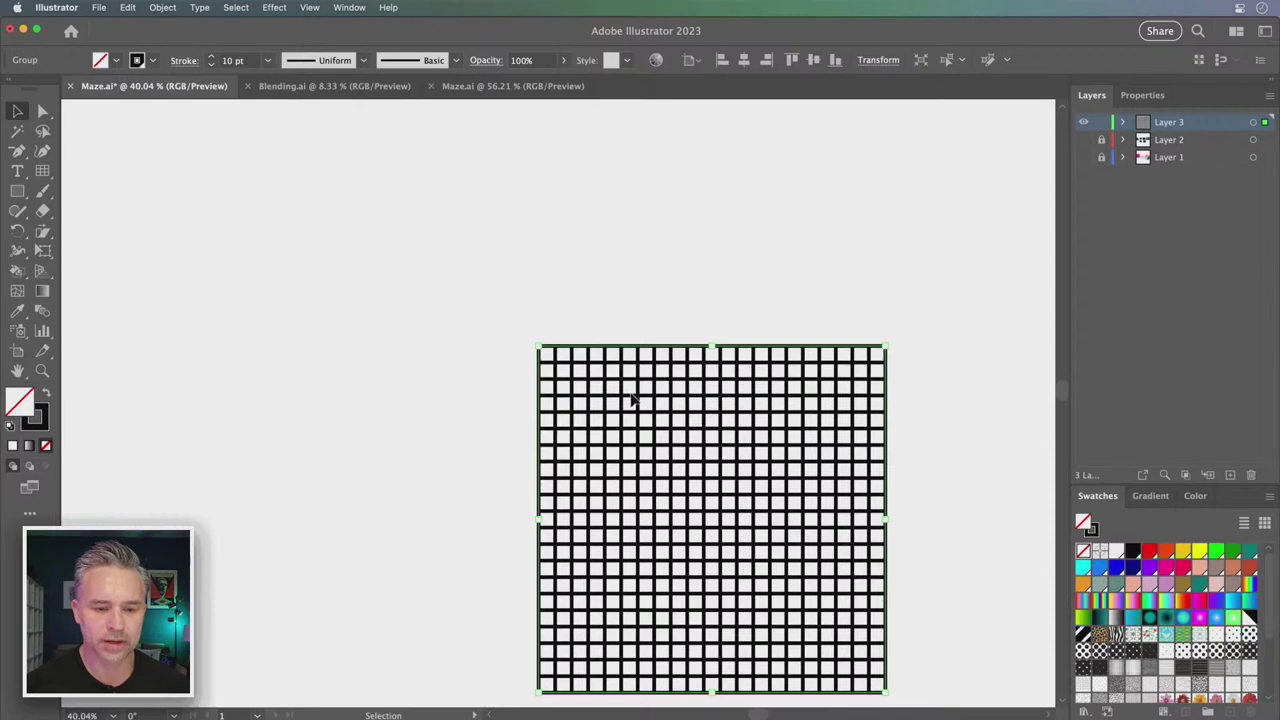
mouse_move(632, 398)
left_mouse_down()
mouse_move(463, 257)
mouse_move(486, 268)
left_mouse_up()
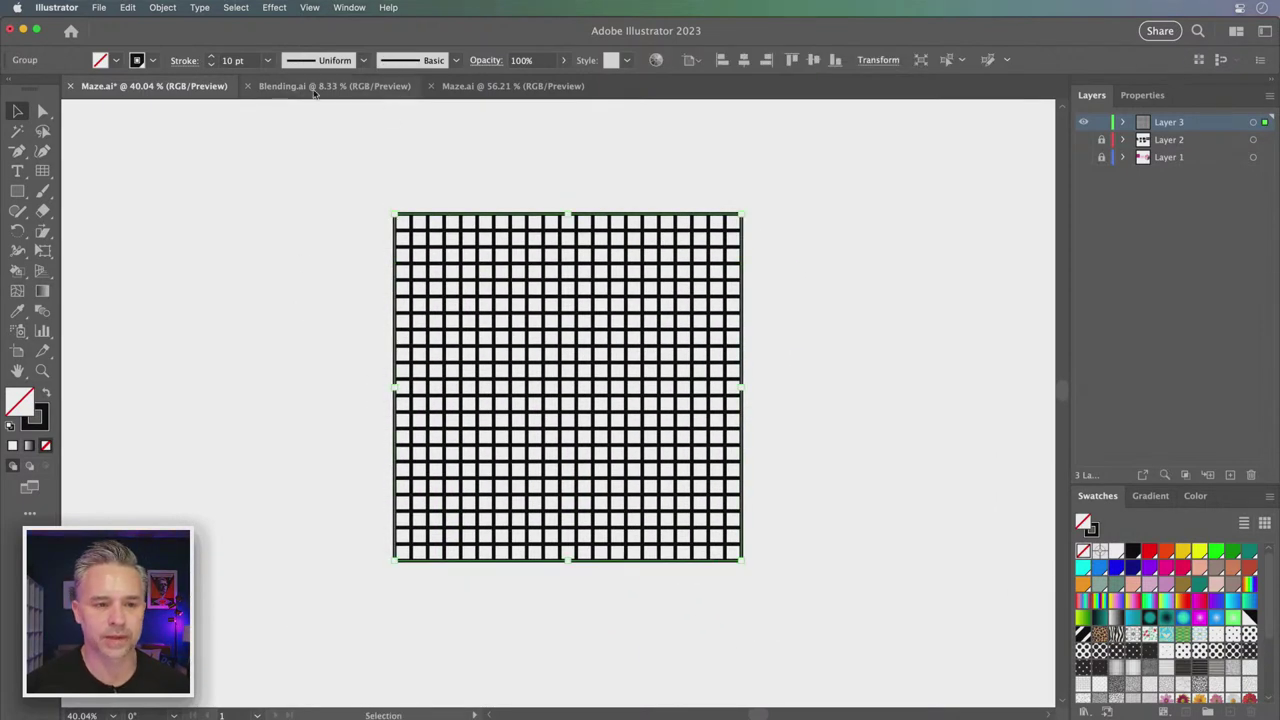
Reduce the grid's stroke weight to 6 pt and shift it to the artboard's left side
left_click(211, 64)
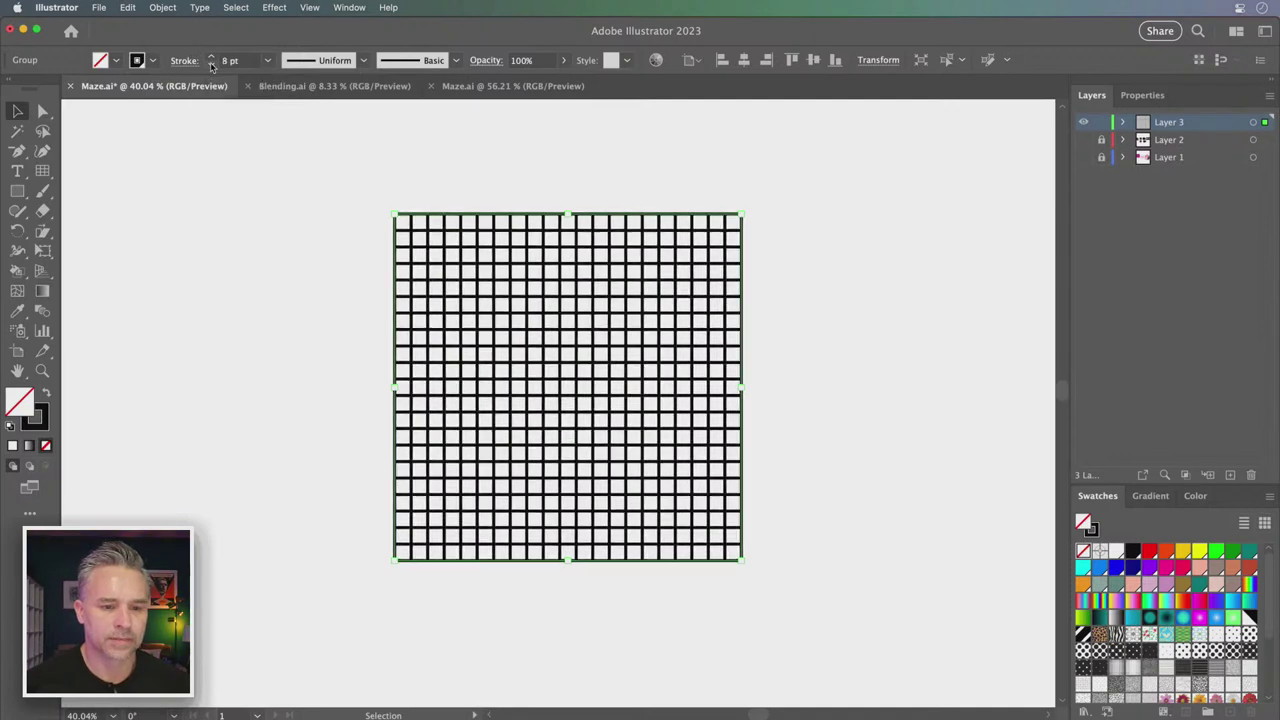
left_click(211, 64)
key("super+equal")
key("super+equal")
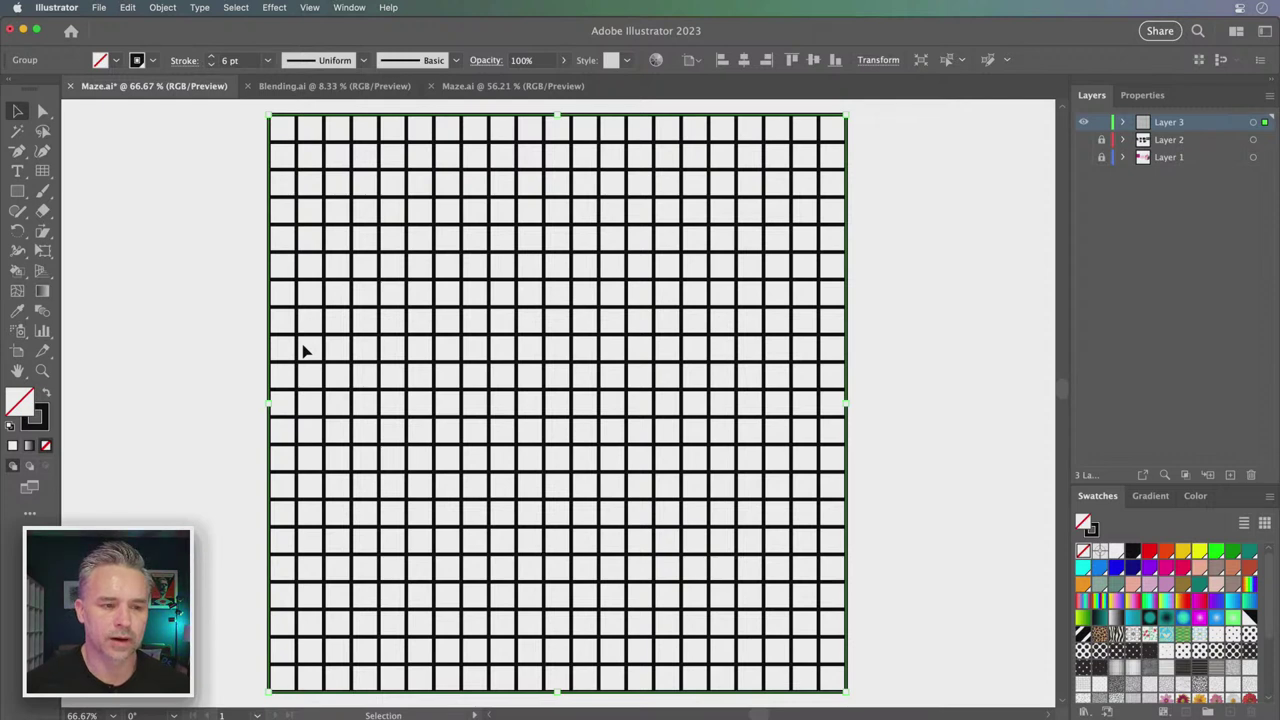
key("super+minus")
key("super+minus")
key("super+minus")
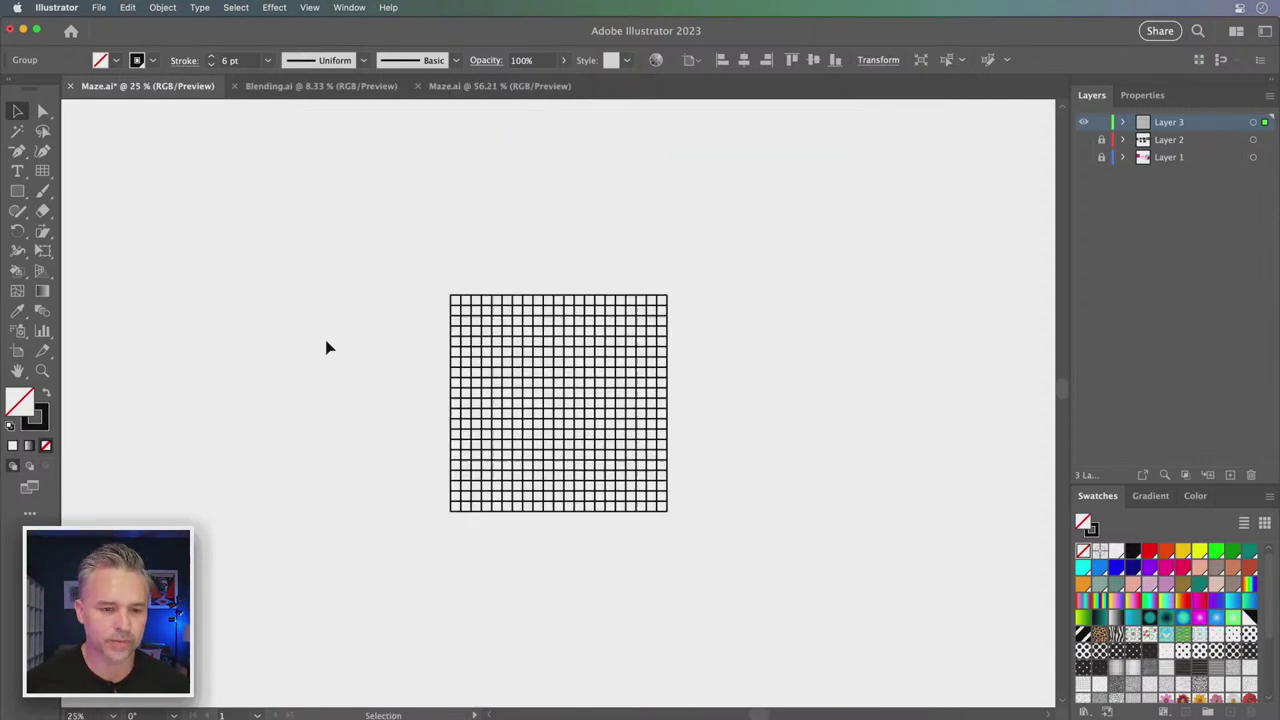
left_click_drag(517, 373, 297, 373)
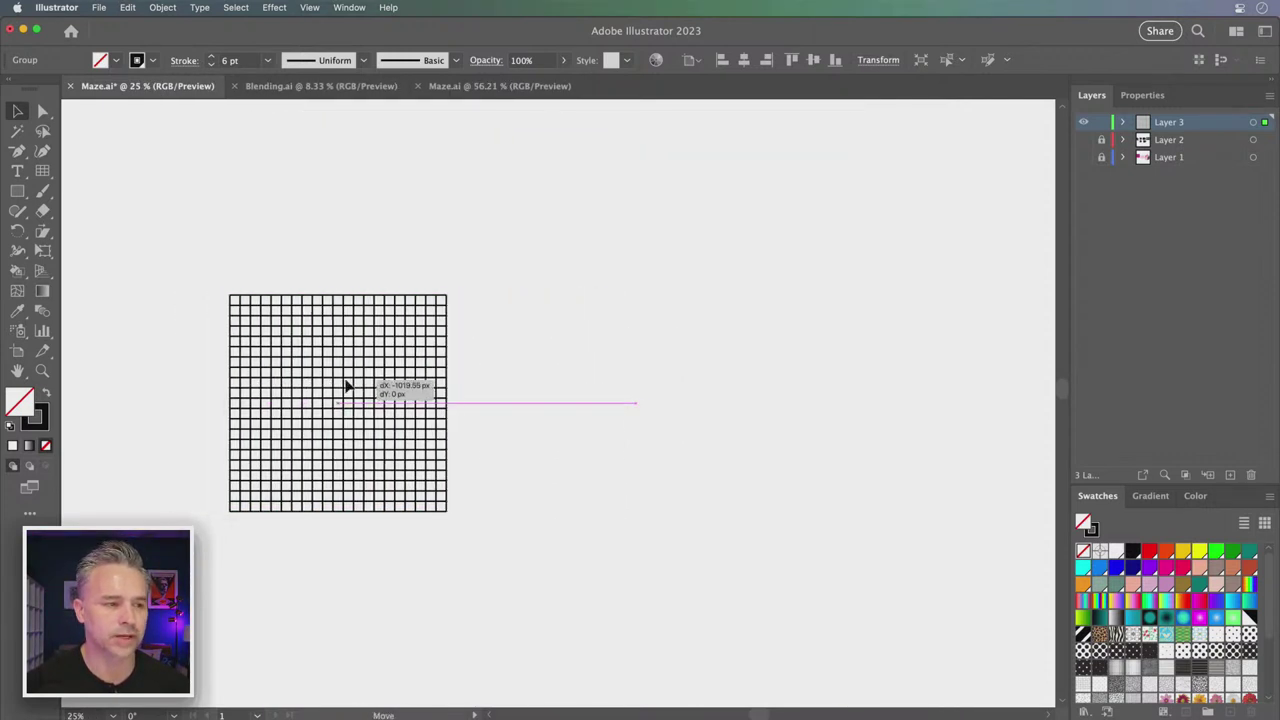
Pick the Polar Grid Tool and start dragging a polar grid, adding rings and spokes
left_click(41, 173)
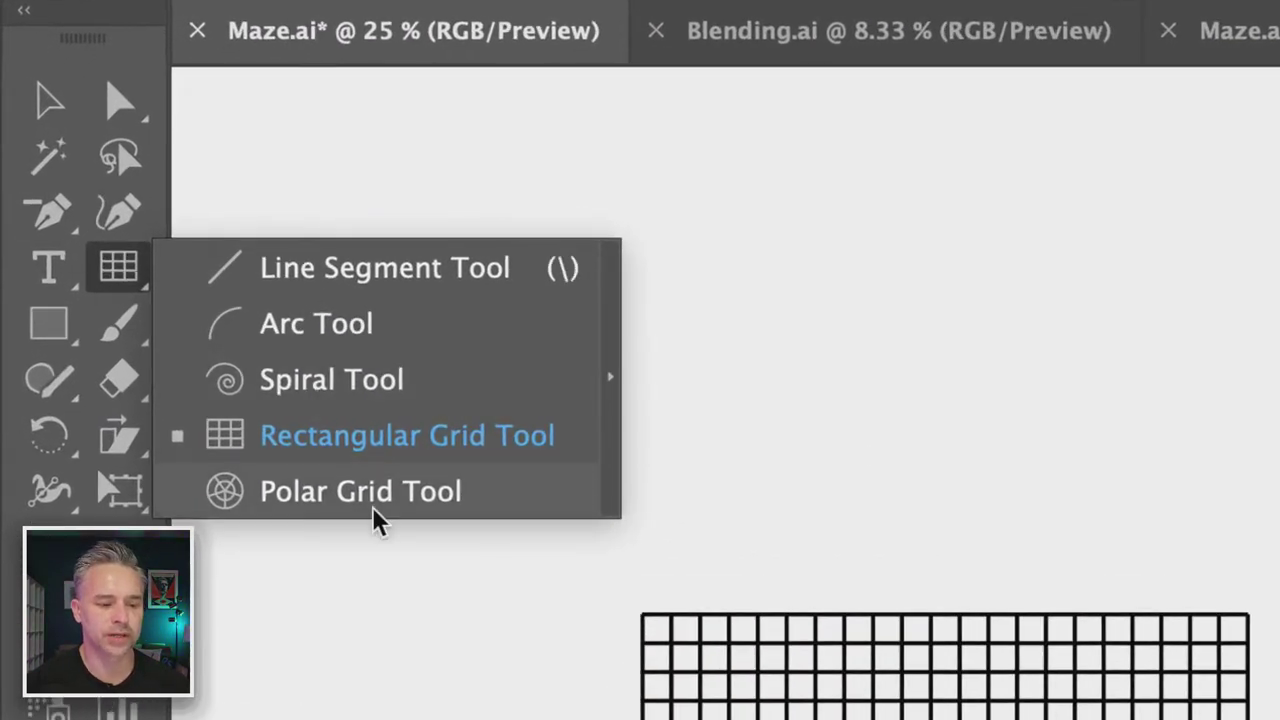
left_click(357, 497)
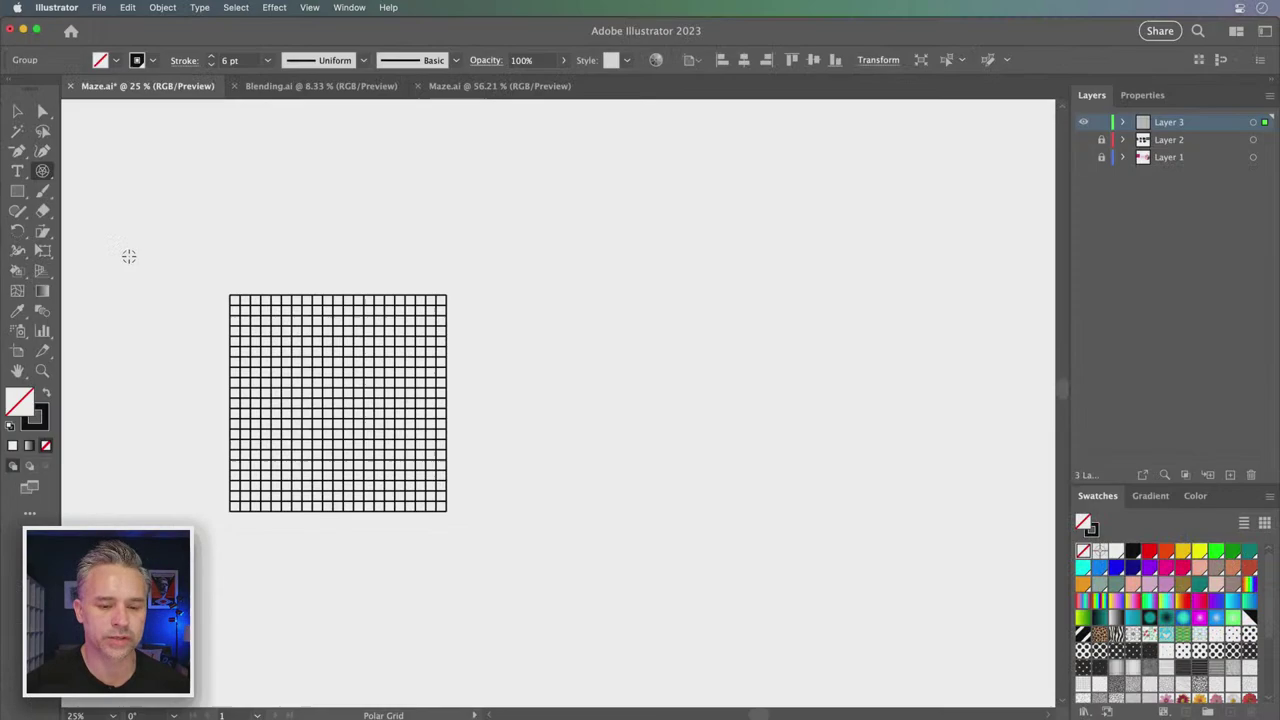
mouse_move(597, 257)
left_mouse_down()
mouse_move(899, 577)
mouse_move(894, 566)
left_mouse_up()
key("Up")
key("Up")
key("Up")
key("Up")
key("Up")
key("Up")
key("Up")
key("Up")
key("Right")
key("Right")
key("Right")
key("Right")
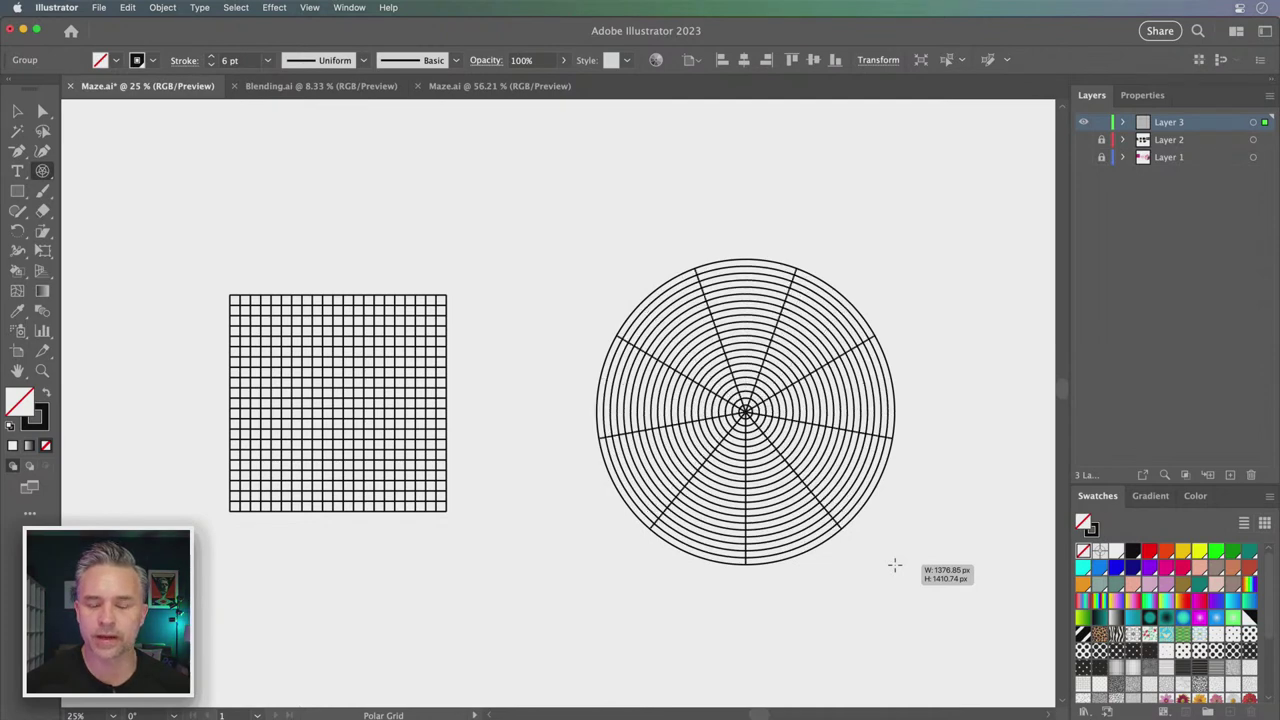
key("Right")
key("Right")
key("Right")
key("Right")
key("Right")
key("Right")
key("Right")
key("Right")
key("Right")
key("Right")
key("Right")
key("Right")
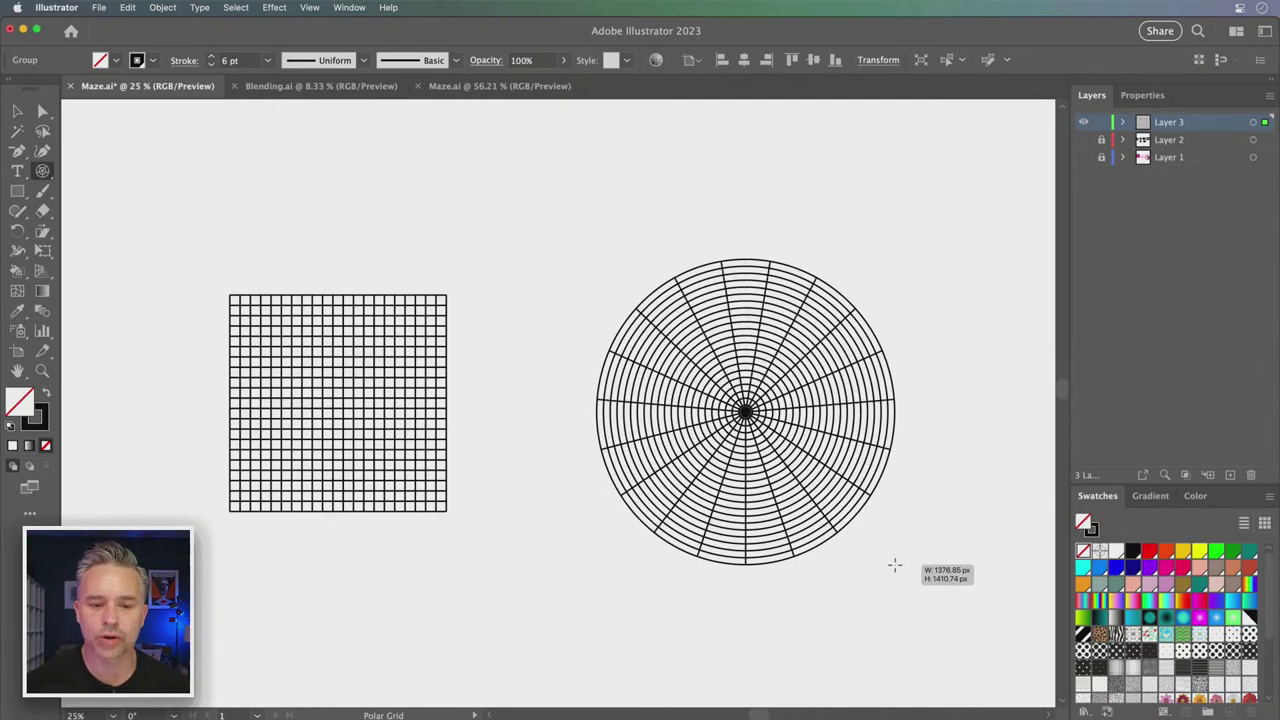
key("Right")
key("Right")
key("Right")
Enlarge the polar grid into a big circle with no spokes and about 18 rings
mouse_move(894, 566)
left_mouse_down()
mouse_move(908, 494)
mouse_move(904, 580)
mouse_move(888, 560)
mouse_move(920, 606)
mouse_move(903, 563)
mouse_move(934, 654)
mouse_move(937, 644)
left_mouse_up()
key("Up")
key("Up")
key("Up")
key("Up")
key("Up")
key("Up")
key("Up")
key("Left")
key("Left")
key("Left")
key("Left")
key("Left")
key("Left")
key("Down")
key("Down")
key("Down")
key("Down")
key("Down")
key("Down")
key("Left")
key("Left")
key("Left")
key("Left")
key("Left")
key("Left")
key("Left")
key("Left")
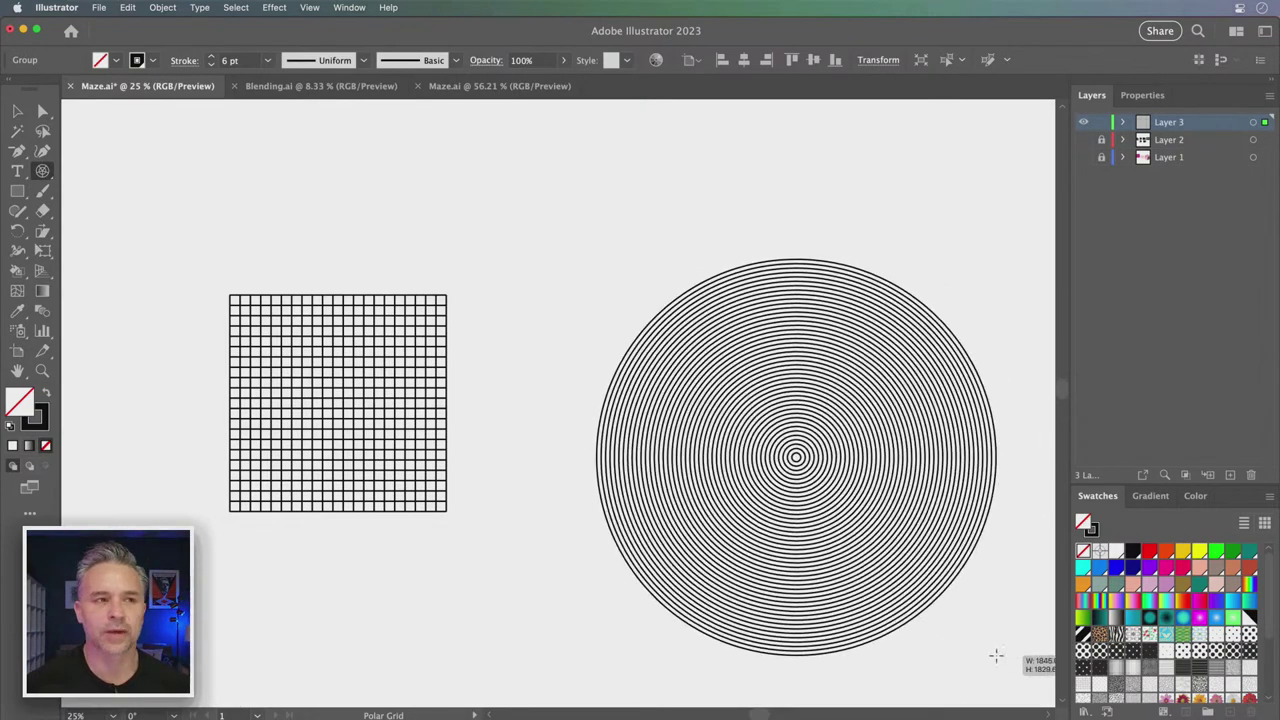
mouse_move(939, 645)
left_mouse_down()
mouse_move(1006, 668)
mouse_move(566, 403)
mouse_move(794, 569)
mouse_move(822, 603)
mouse_move(741, 635)
mouse_move(743, 623)
mouse_move(781, 630)
left_mouse_up()
key("Down")
key("Down")
key("Down")
key("Down")
key("Down")
key("Down")
key("Down")
key("Down")
key("Down")
key("Down")
key("Down")
key("Down")
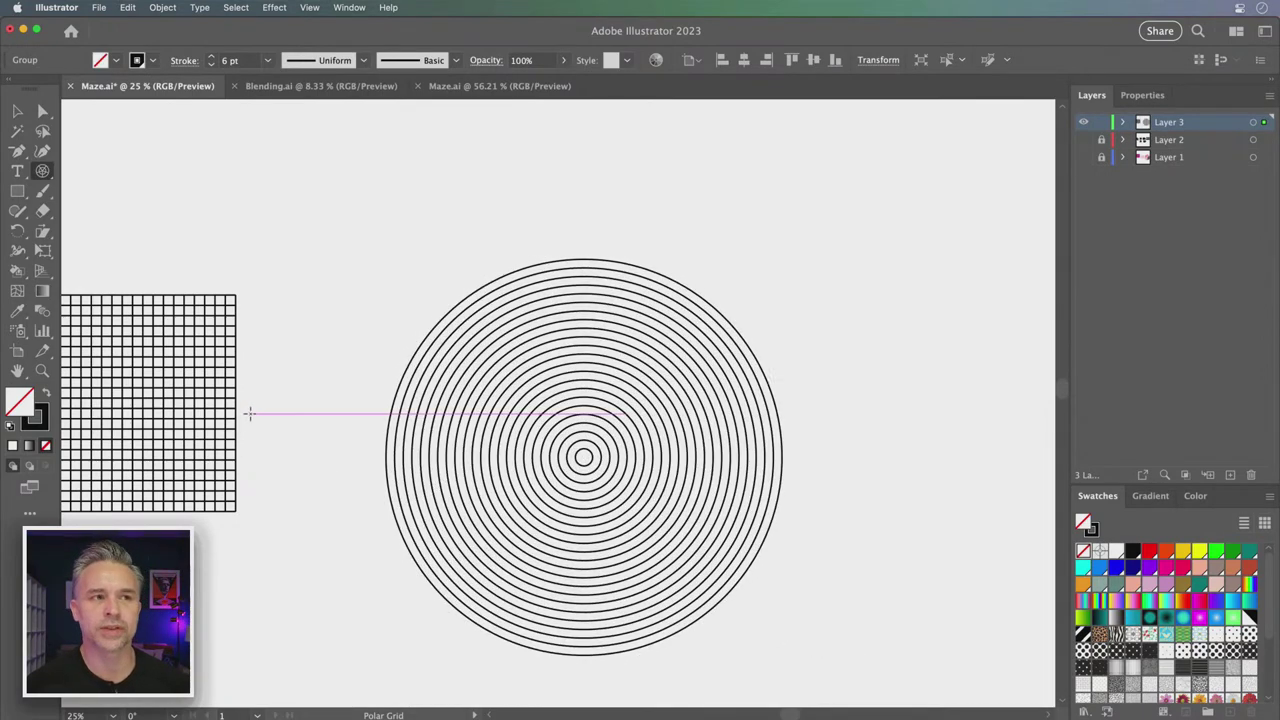
key("super+equal")
mouse_move(251, 409)
left_mouse_down()
mouse_move(354, 386)
mouse_move(581, 403)
mouse_move(446, 357)
left_mouse_up()
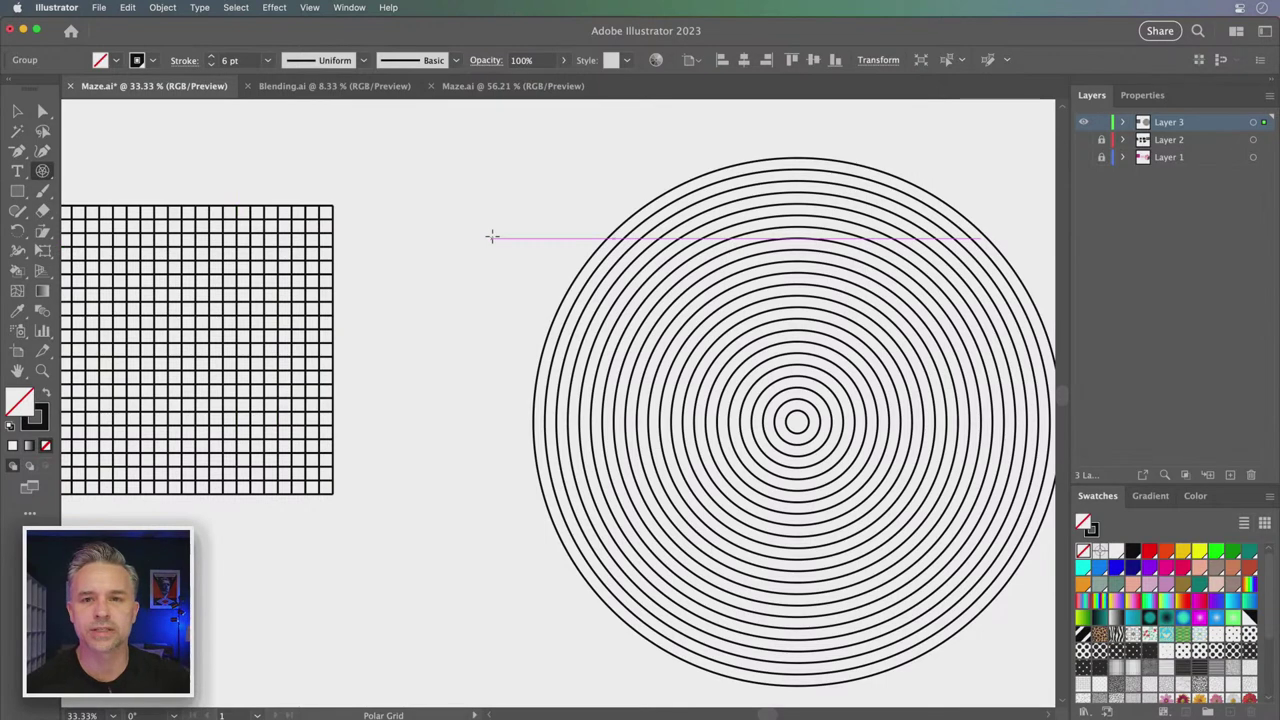
mouse_move(497, 249)
left_mouse_down()
mouse_move(514, 443)
mouse_move(576, 474)
left_mouse_up()
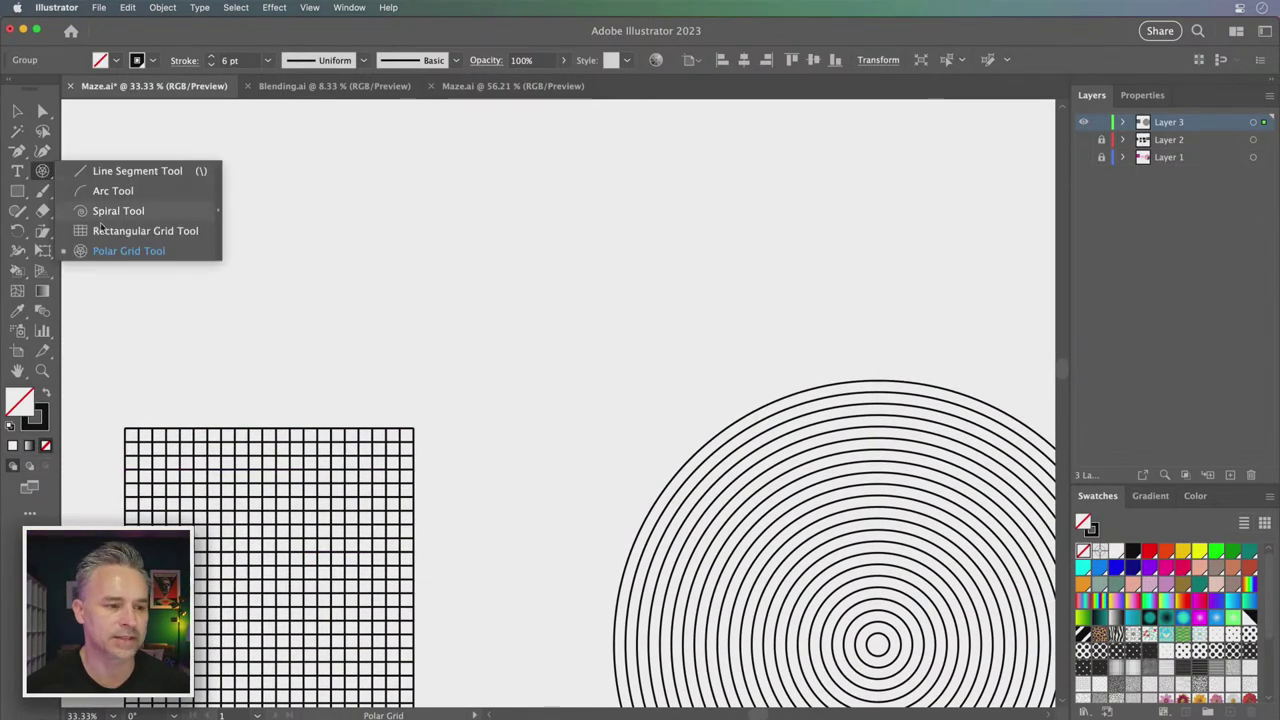
left_click_drag(45, 172, 100, 230)
left_click_drag(376, 154, 648, 368)
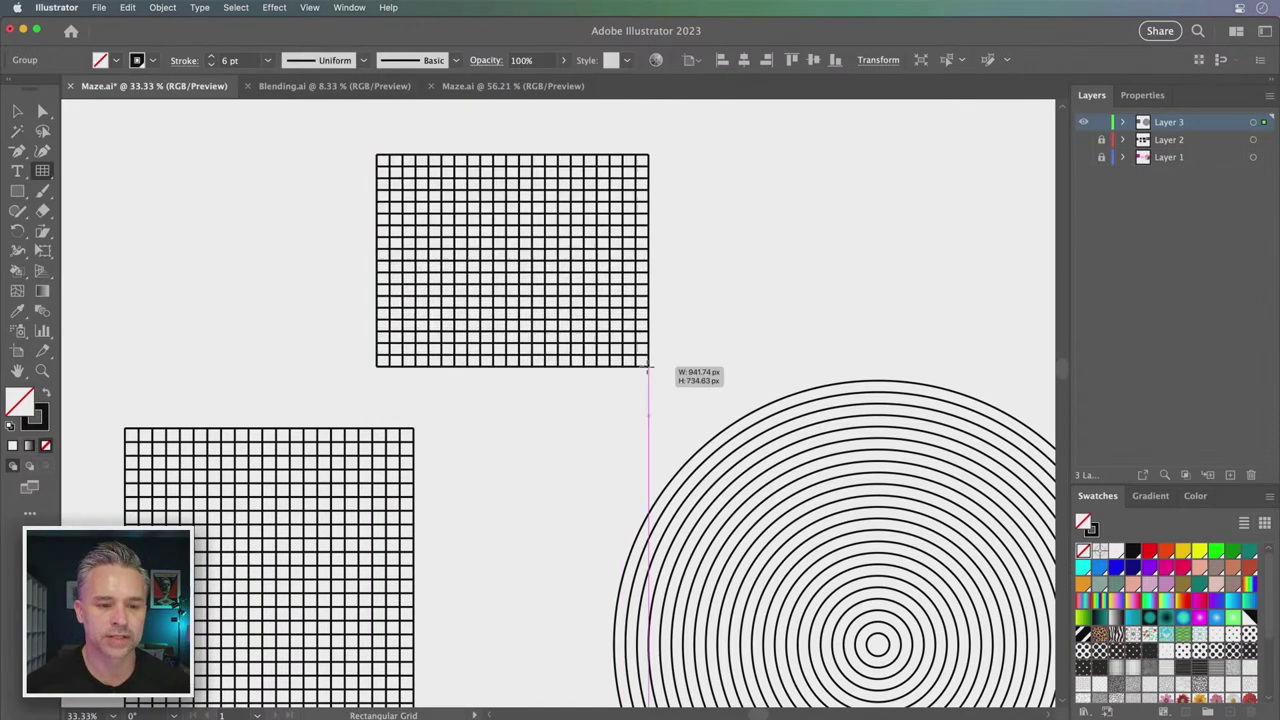
key("Down")
key("Down")
key("Down")
key("Down")
key("Down")
key("Down")
key("Down")
key("Down")
key("Down")
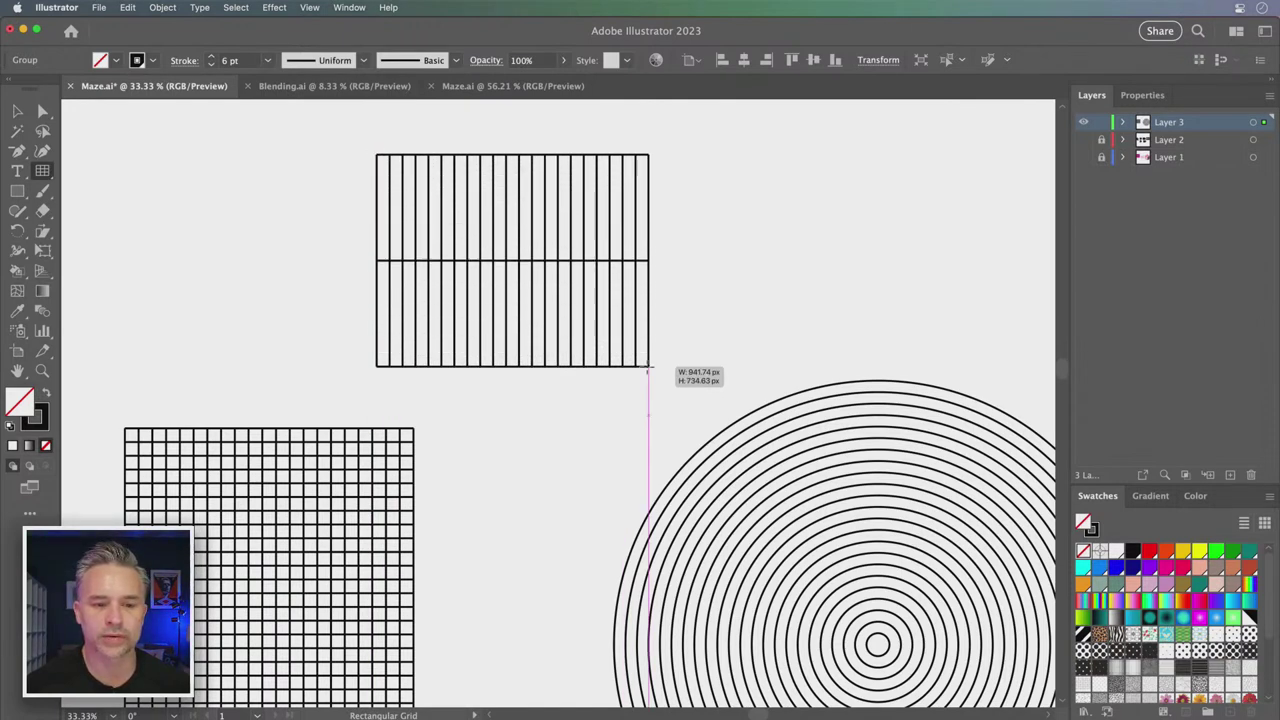
key("Down")
mouse_move(648, 368)
left_mouse_down()
mouse_move(637, 366)
mouse_move(717, 391)
mouse_move(680, 394)
mouse_move(663, 423)
mouse_move(606, 306)
mouse_move(684, 398)
mouse_move(751, 423)
mouse_move(549, 340)
mouse_move(757, 389)
mouse_move(705, 397)
left_mouse_up()
key("super+z")
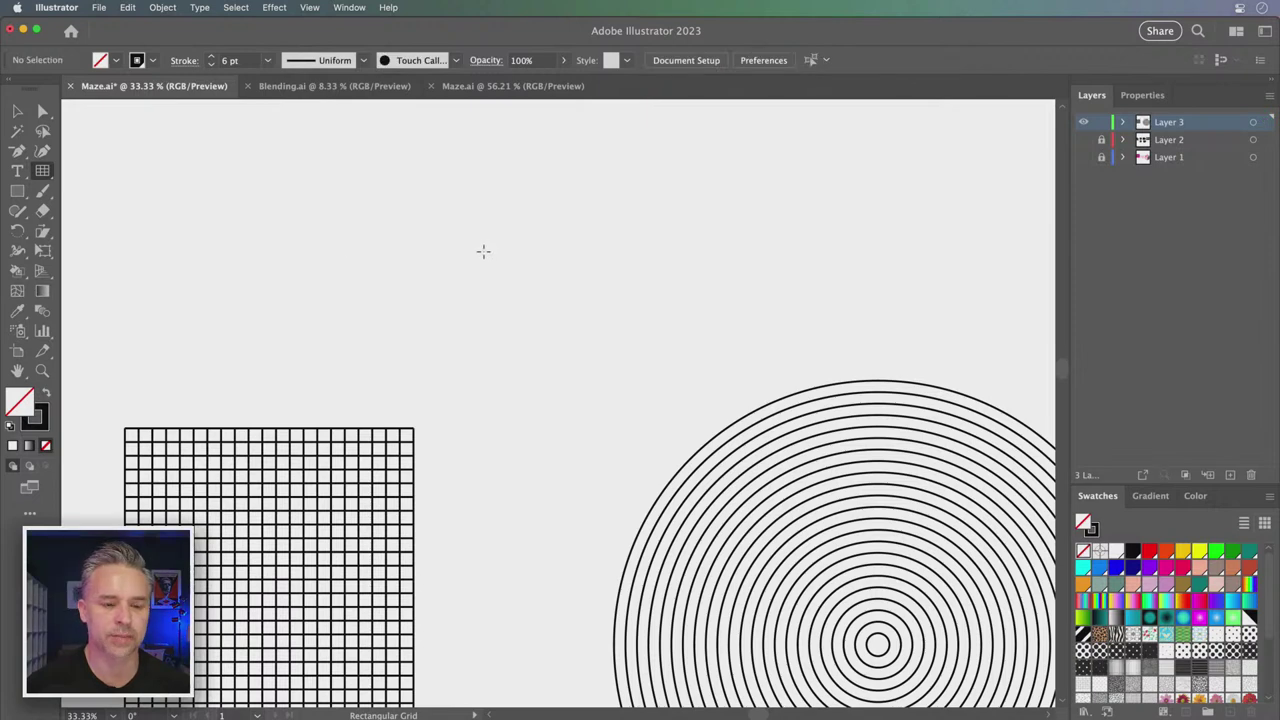
left_click(483, 252)
Cancel the grid dialog, reselect the Polar Grid Tool and open its options from the canvas
left_click(627, 534)
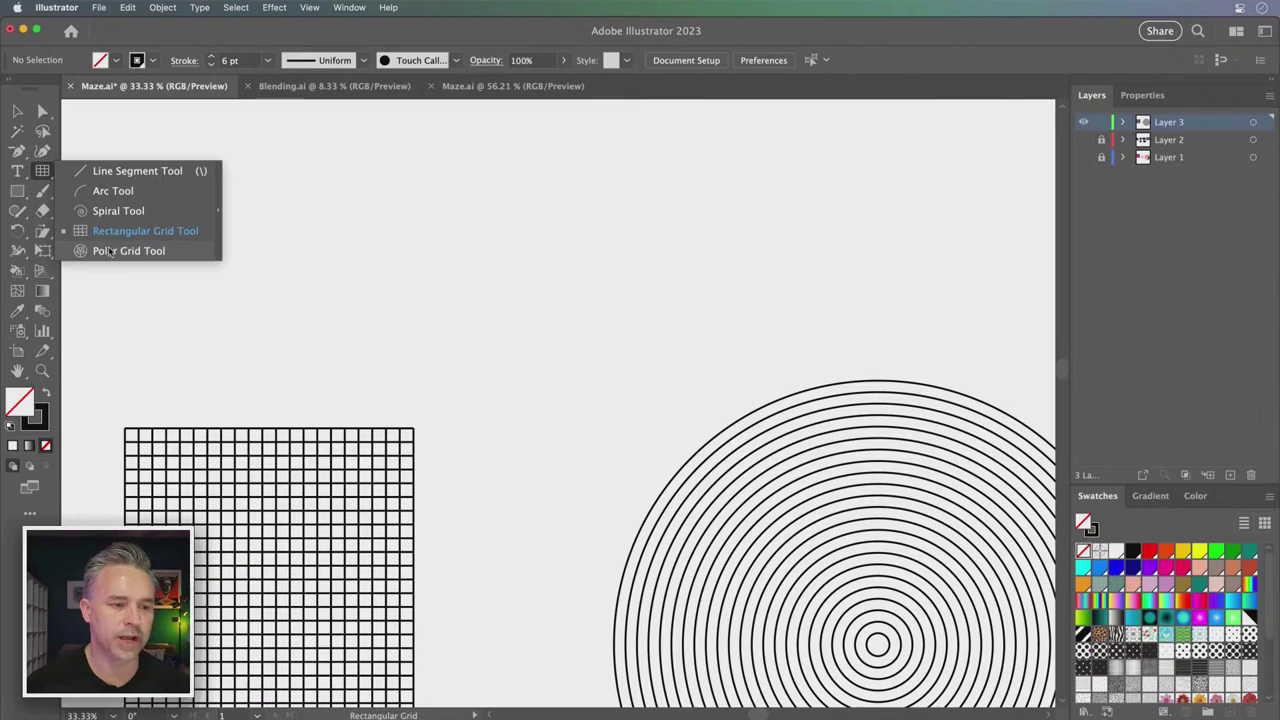
left_click_drag(42, 170, 129, 251)
scroll(386, 286, "down", 5)
scroll(386, 286, "right", 5)
scroll(258, 202, "down", 1)
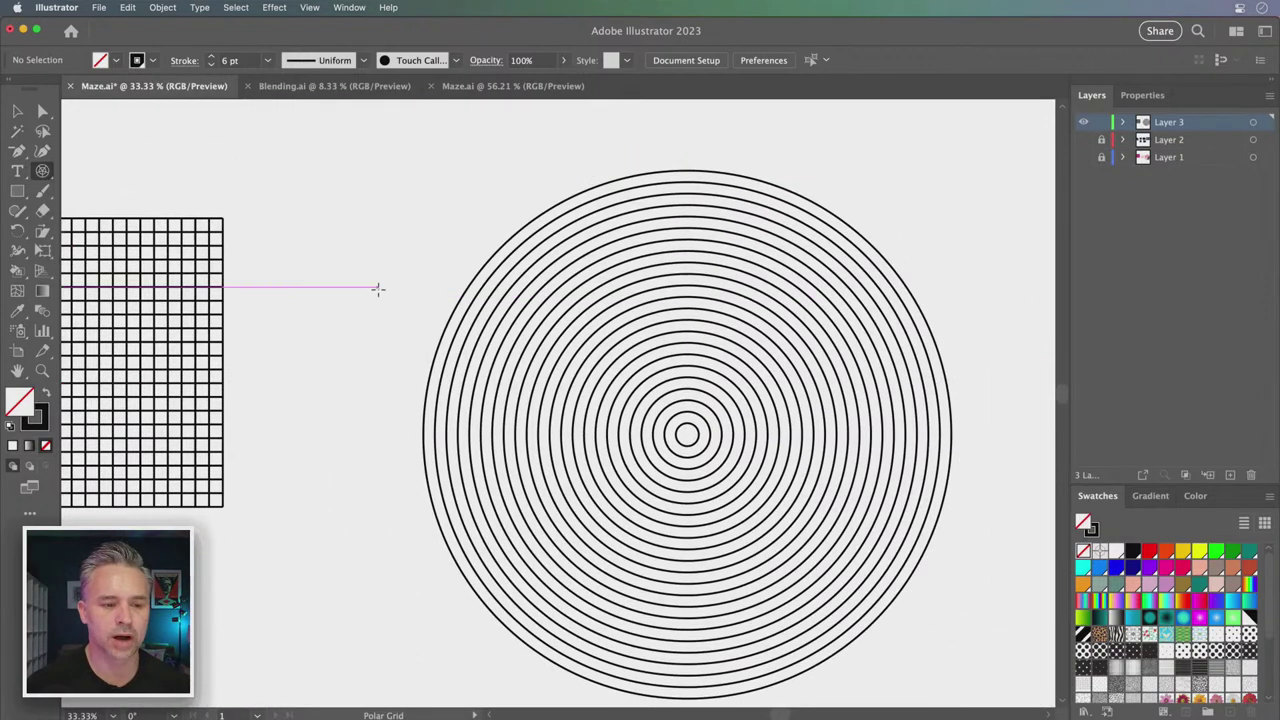
left_click(383, 287)
left_click_drag(556, 148, 598, 145)
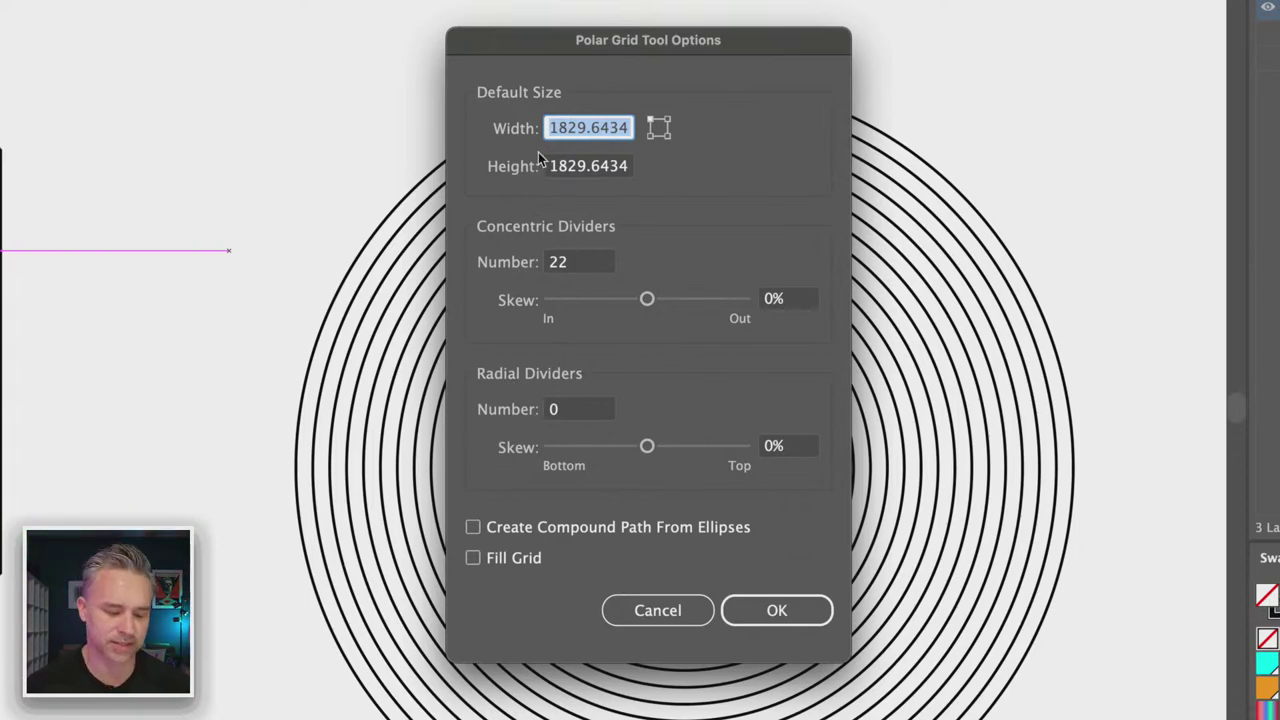
Enter 1000 px polar grid width and height and begin filling in the divider counts
type("100")
key("Tab")
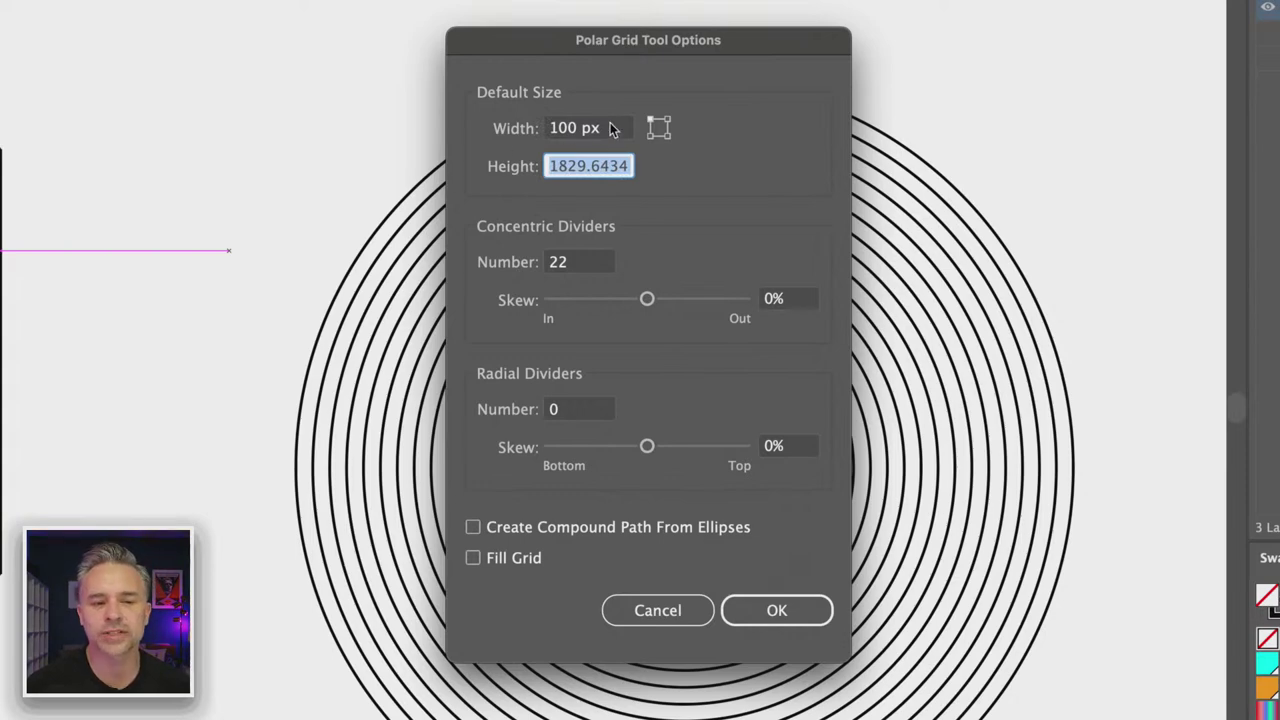
left_click(612, 129)
type("1000")
key("Tab")
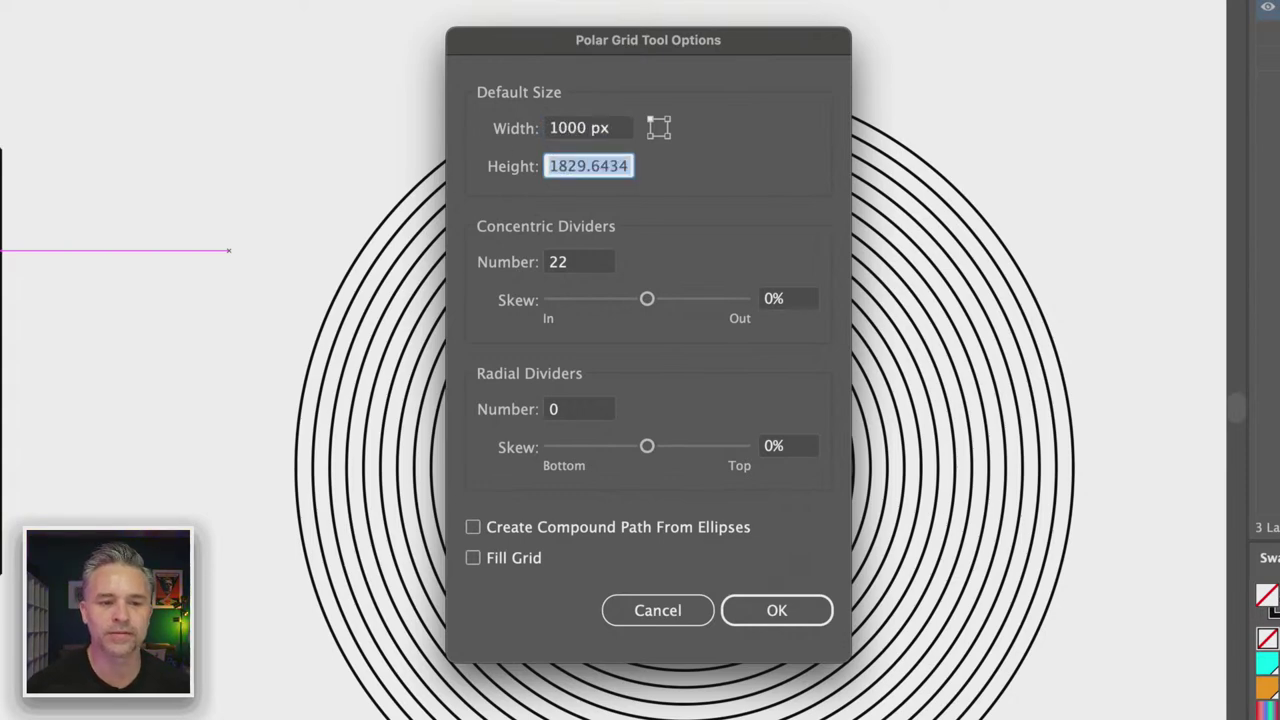
type("1000")
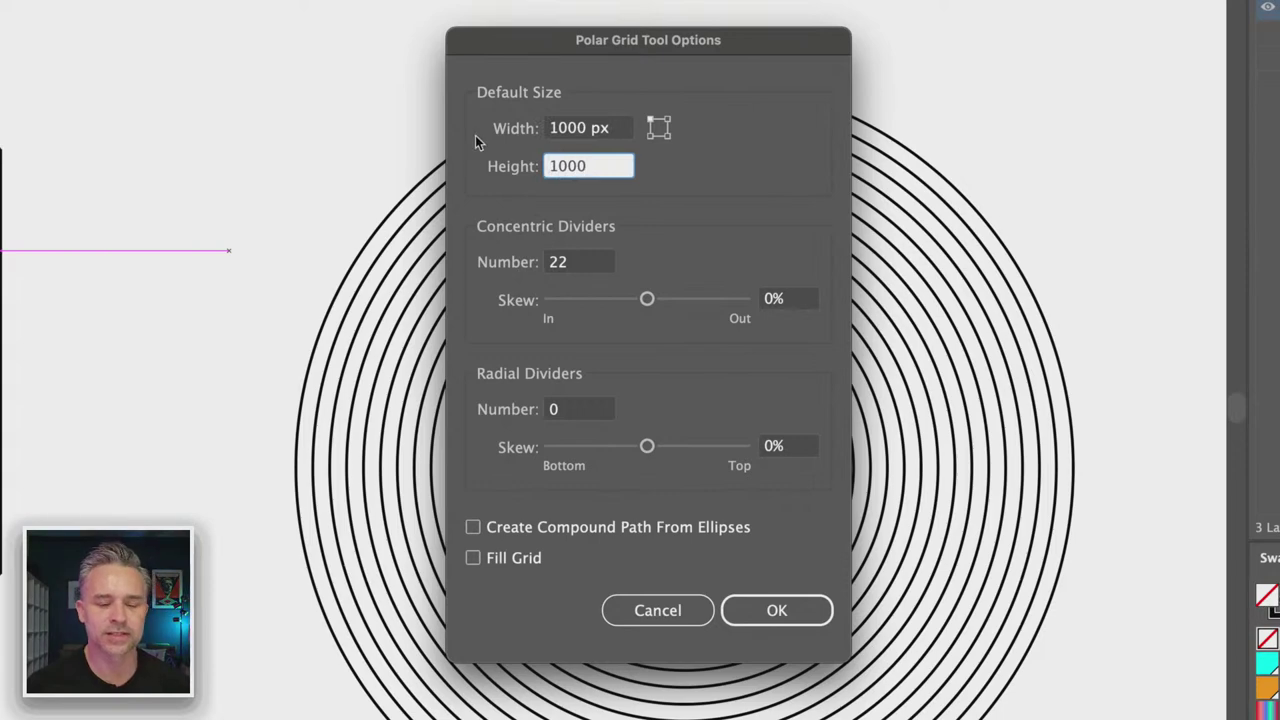
key("Tab")
type("20")
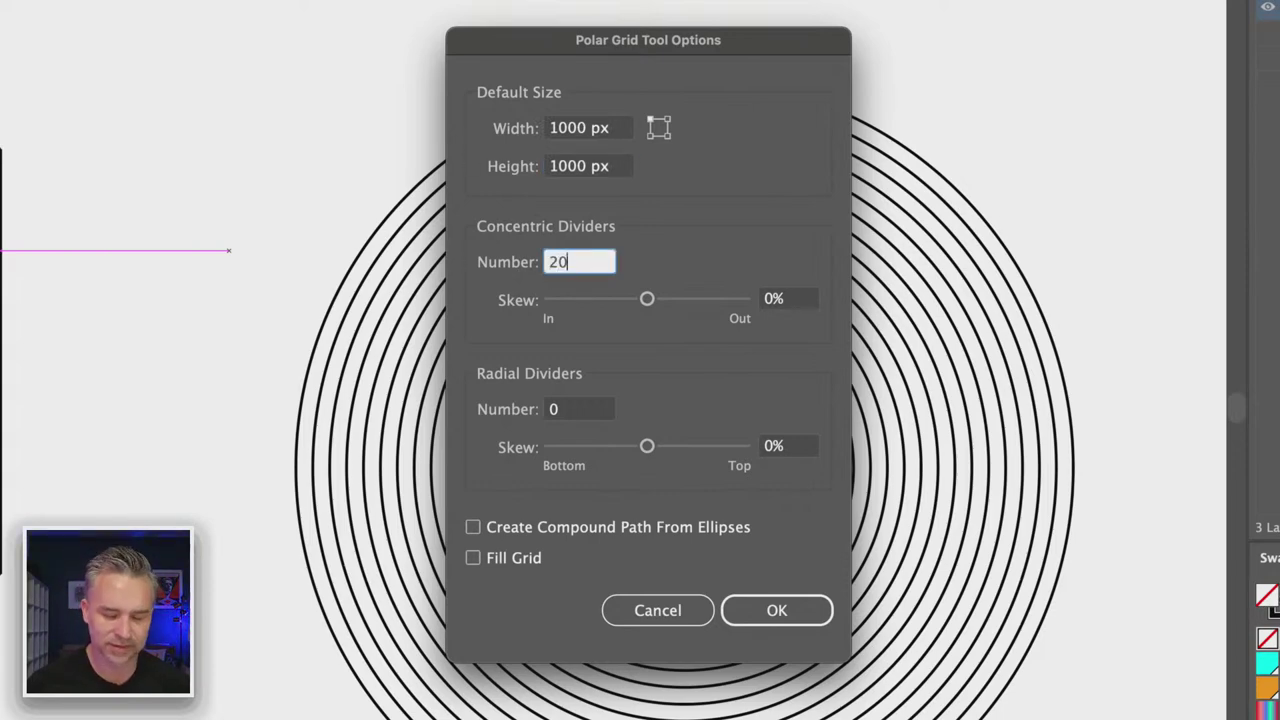
left_click(580, 420)
type("2")
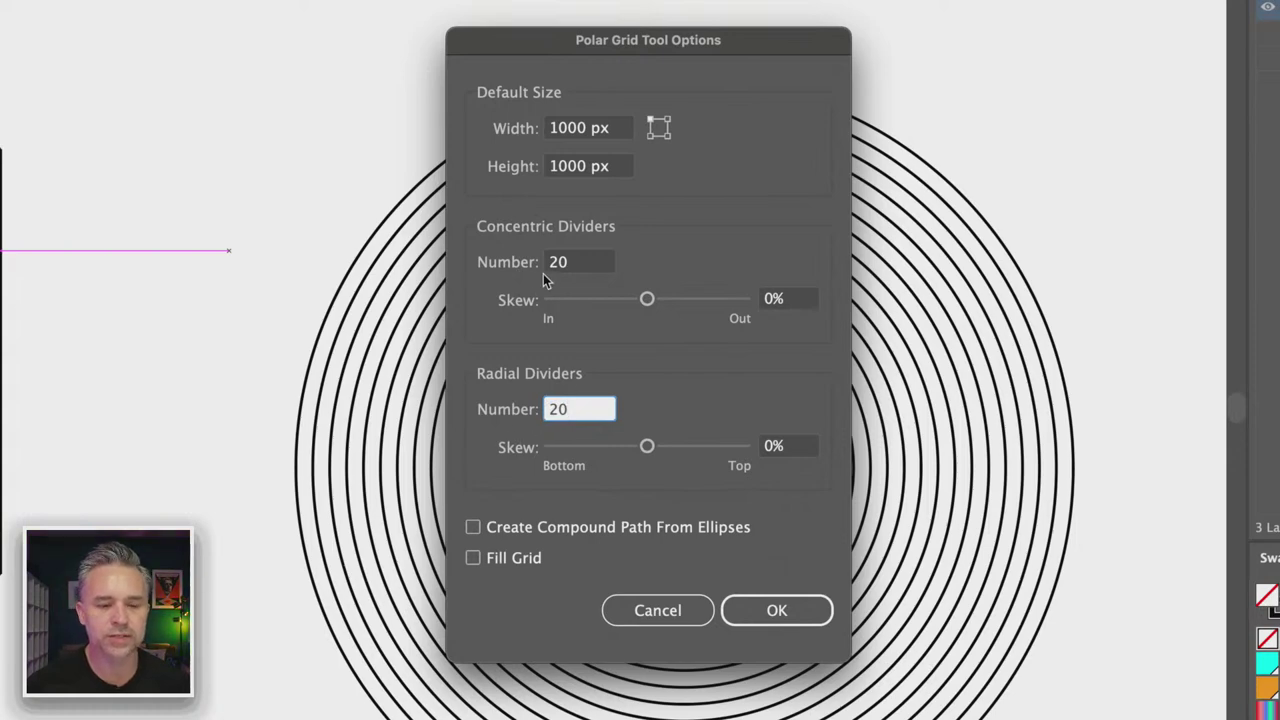
Set 40 concentric dividers skewed 20% and 40 radial dividers skewed -84%, then create the grid
left_click(649, 302)
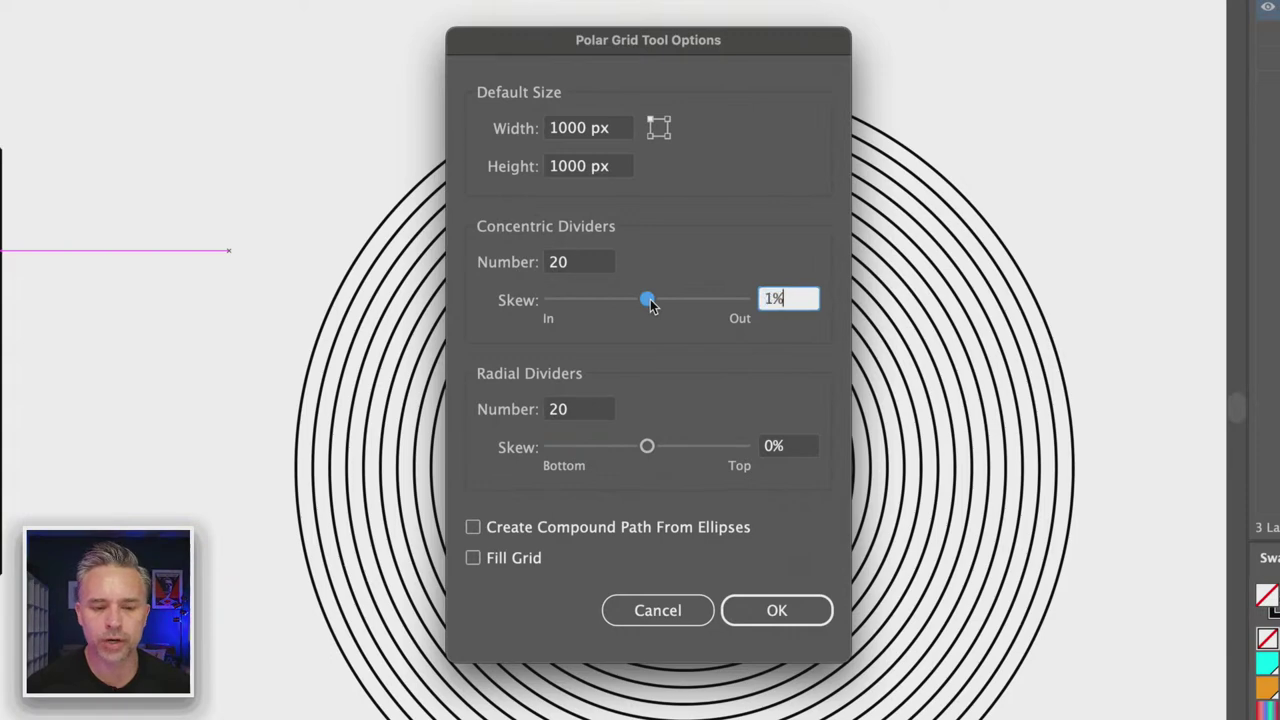
left_click_drag(650, 305, 655, 300)
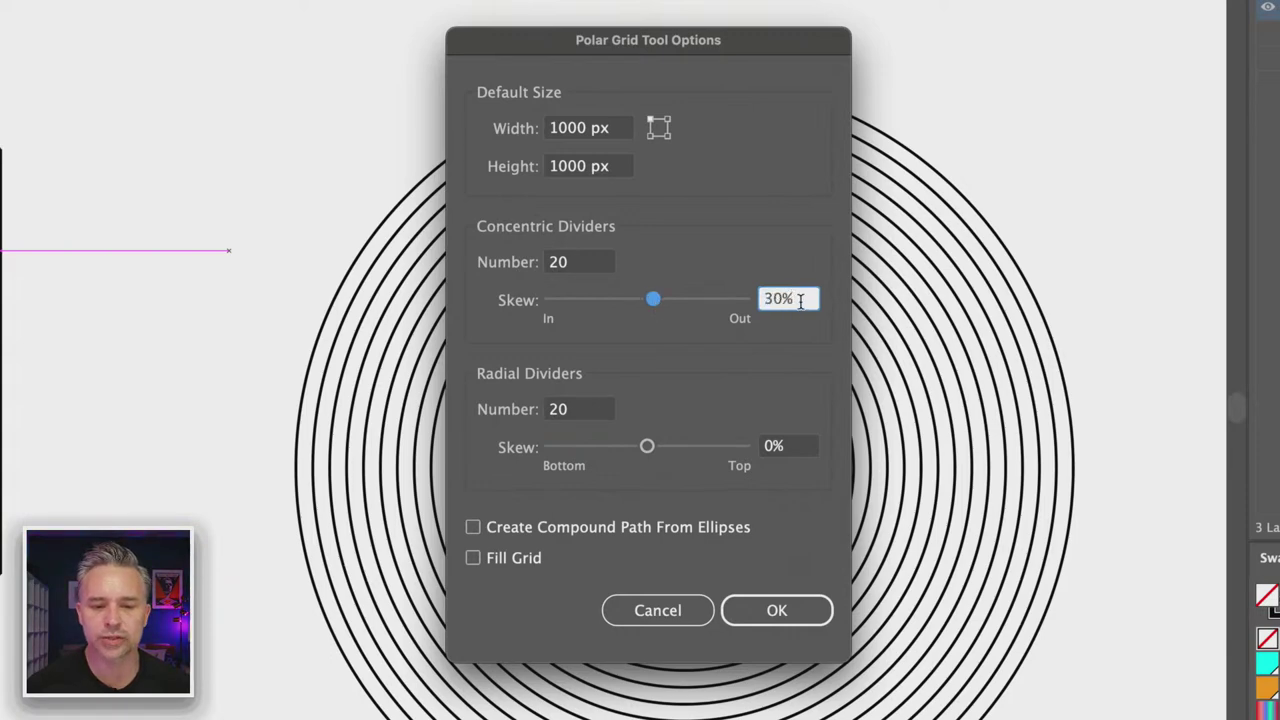
left_click_drag(800, 302, 745, 299)
type("20")
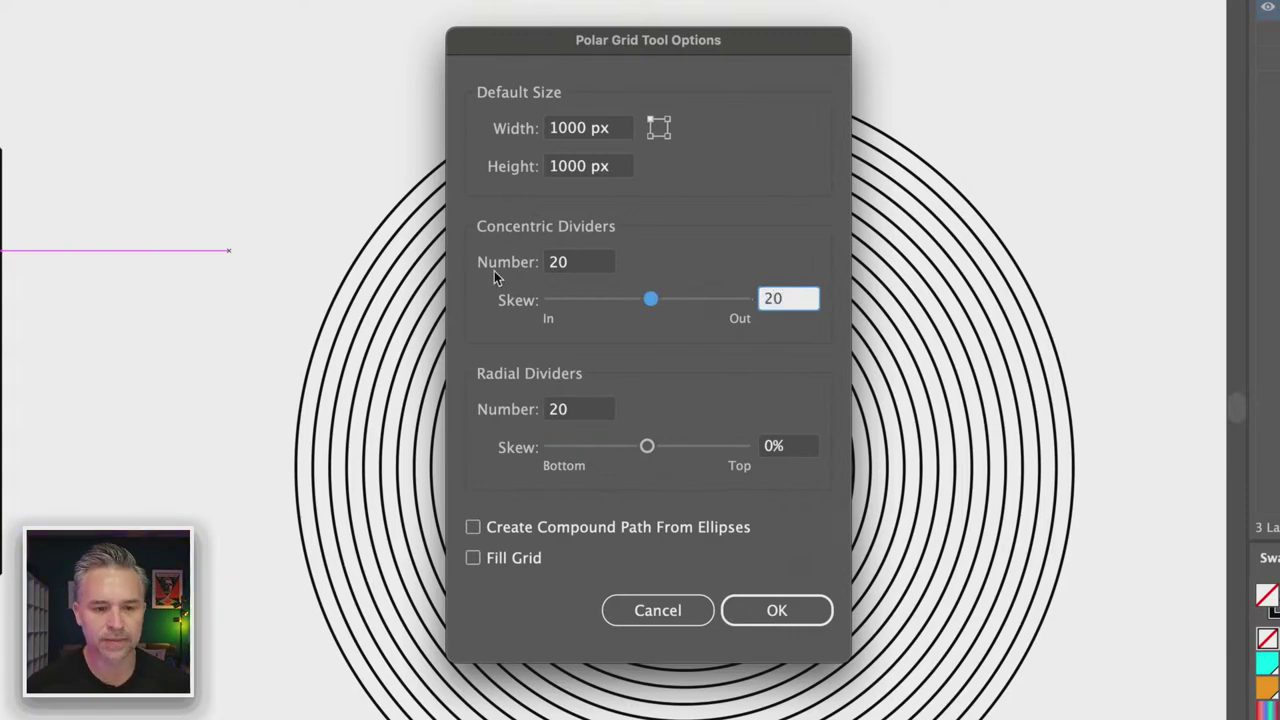
double_click(570, 264)
type("4")
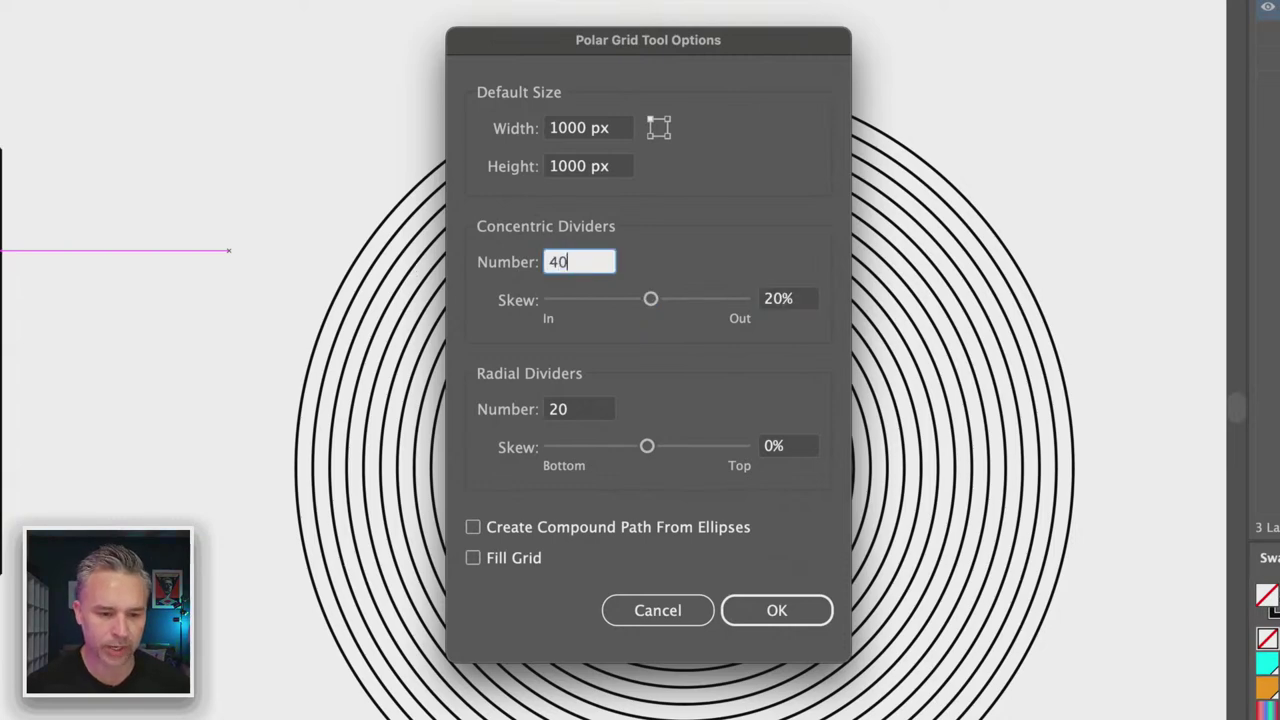
key("Tab")
key("Tab")
type("40")
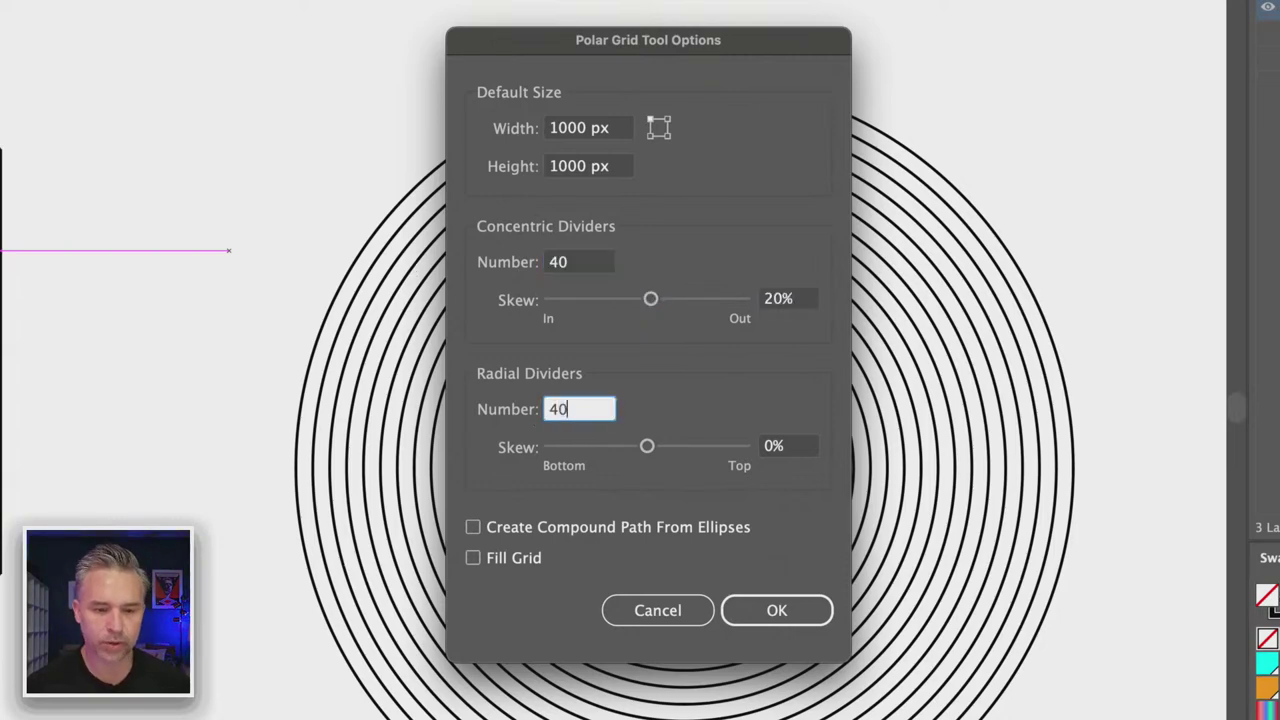
key("Tab")
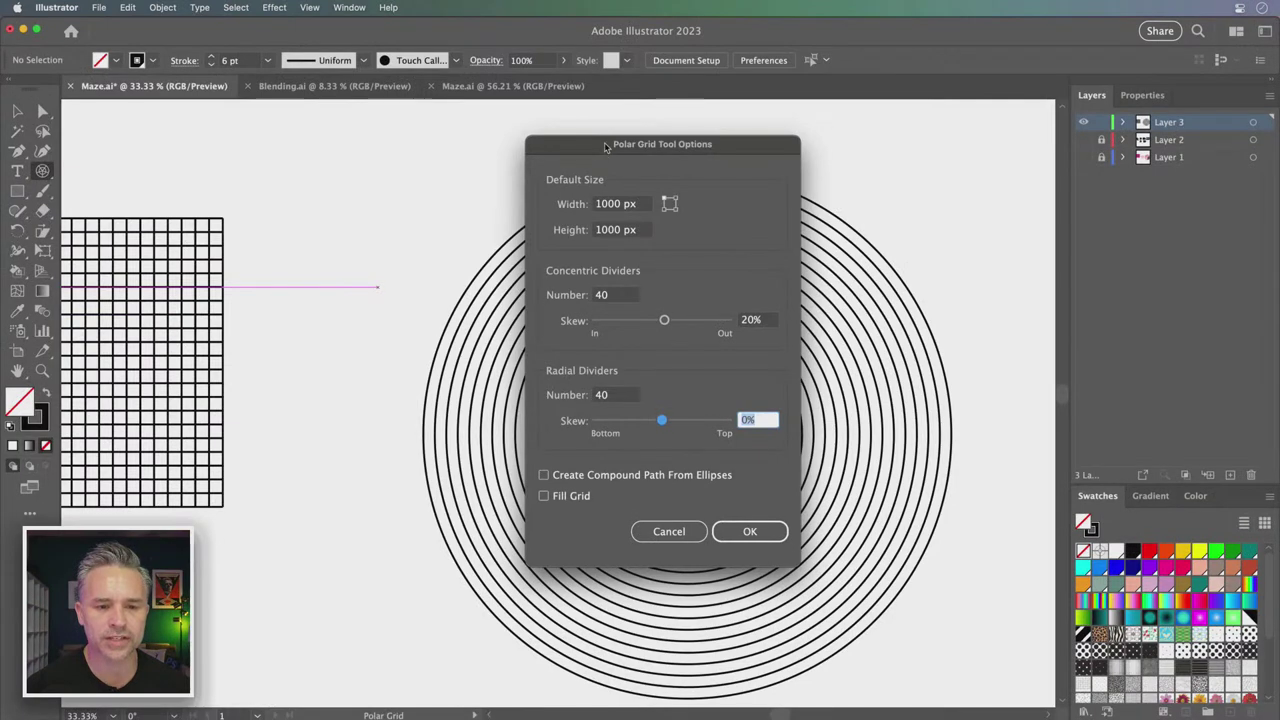
left_click_drag(605, 147, 572, 143)
left_click_drag(604, 419, 618, 420)
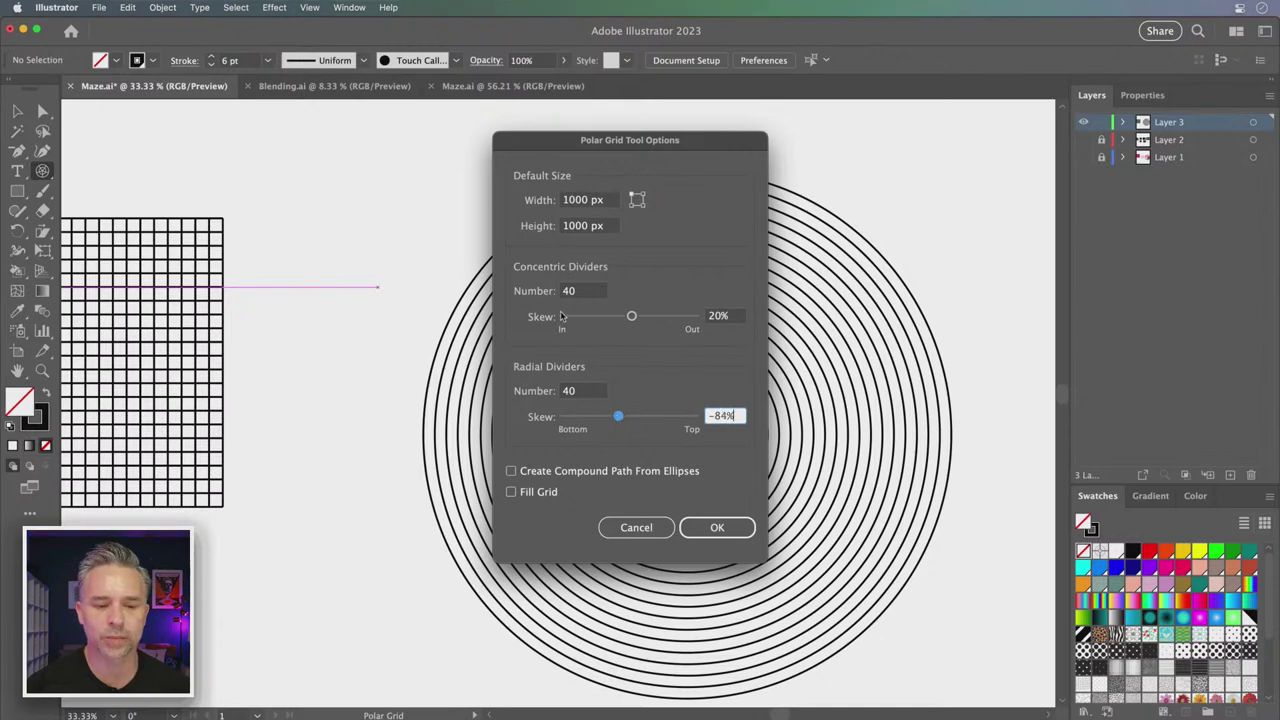
left_click(697, 537)
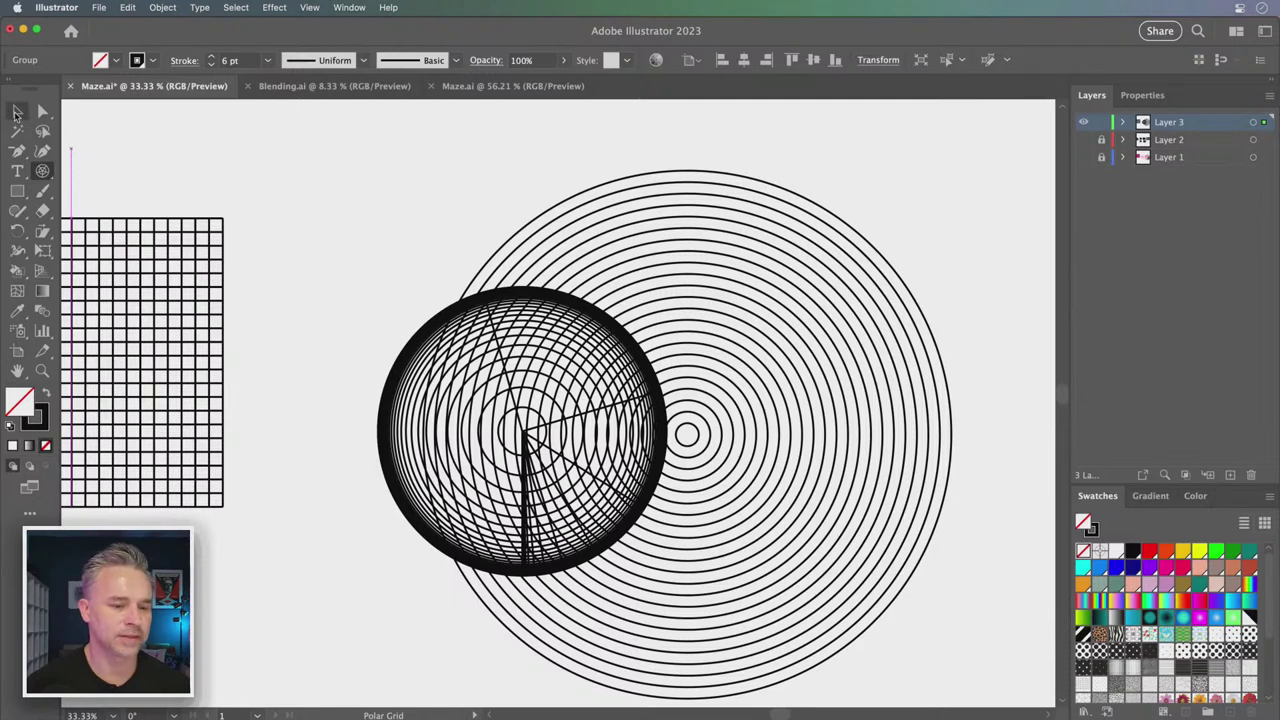
Delete the large concentric circle and the skewed polar grid
left_click(17, 111)
left_click(620, 227)
key("Delete")
left_click(492, 335)
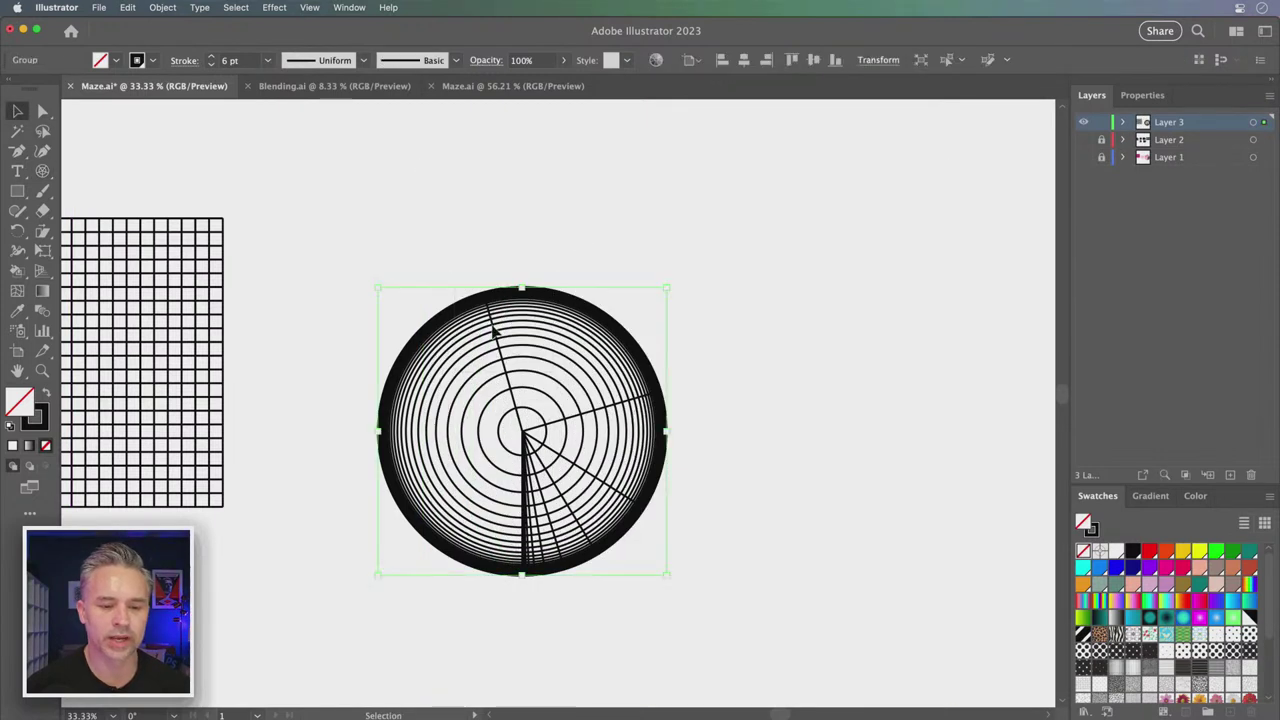
mouse_move(492, 335)
left_mouse_down()
mouse_move(618, 243)
mouse_move(531, 246)
left_mouse_up()
key("Delete")
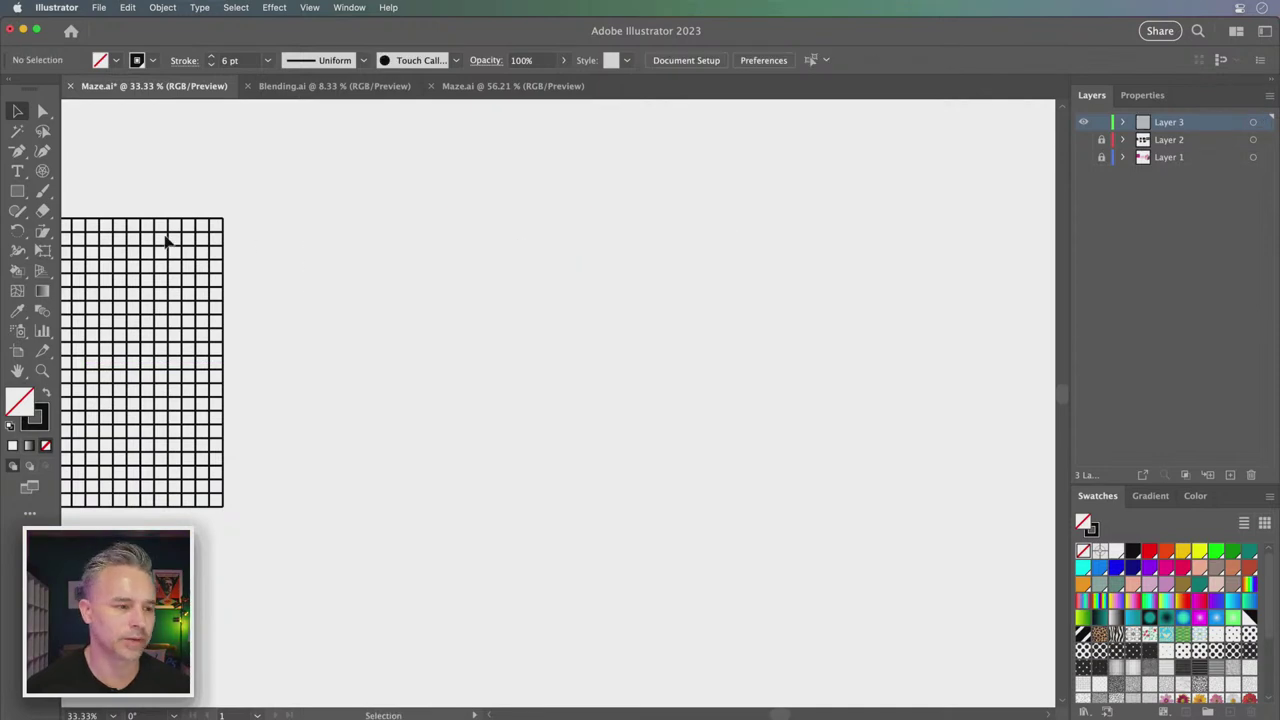
Create a new polar grid with the radial skew reset to 0%
left_click(42, 171)
left_click(674, 350)
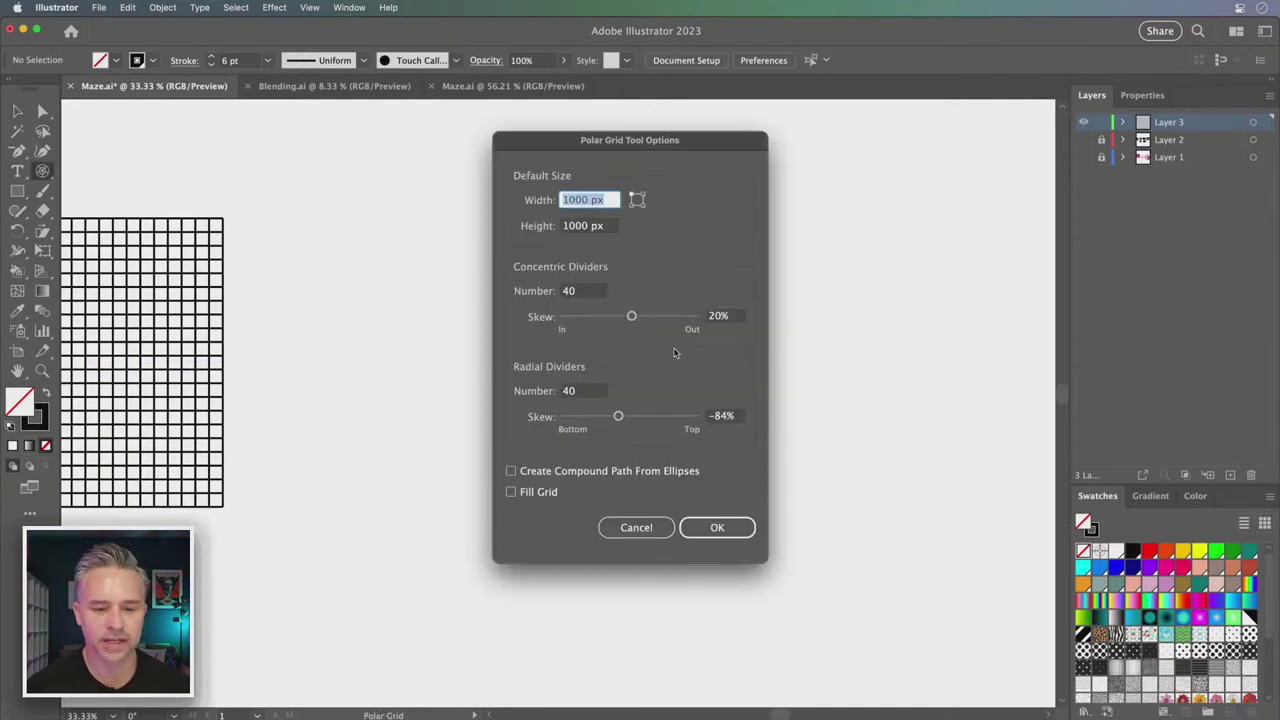
left_click(741, 422)
type("0")
key("Tab")
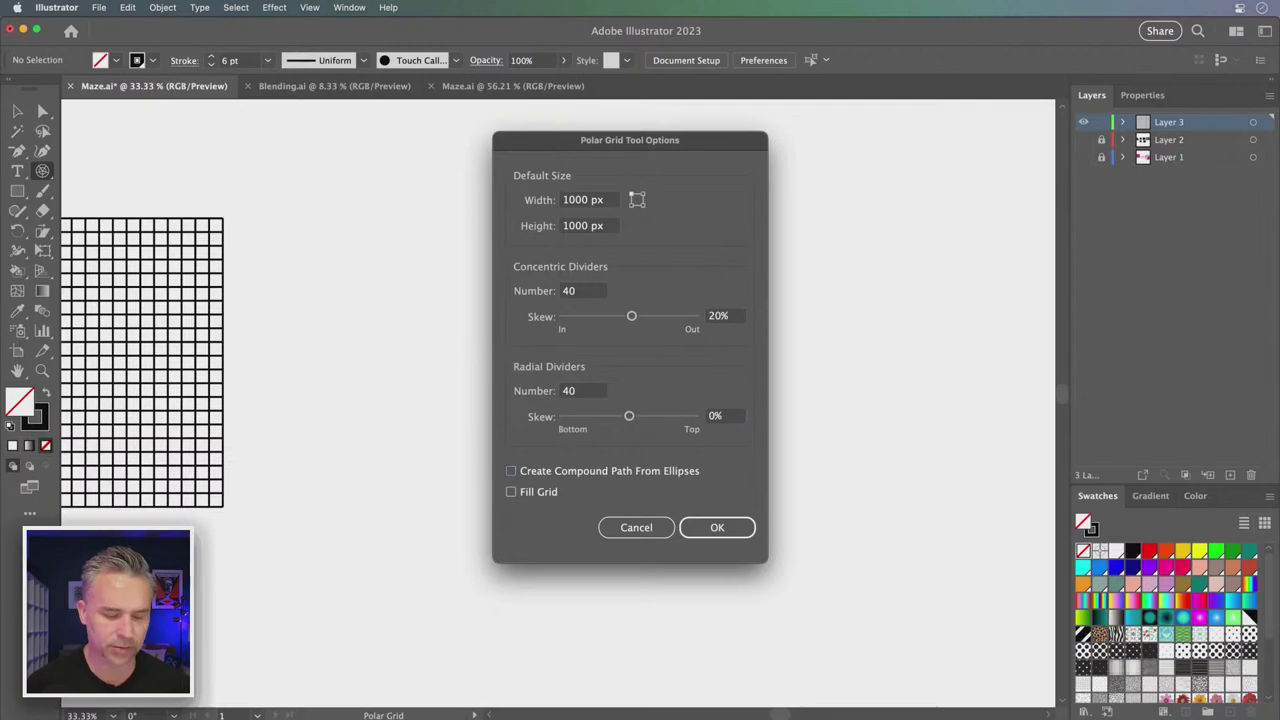
left_click(717, 527)
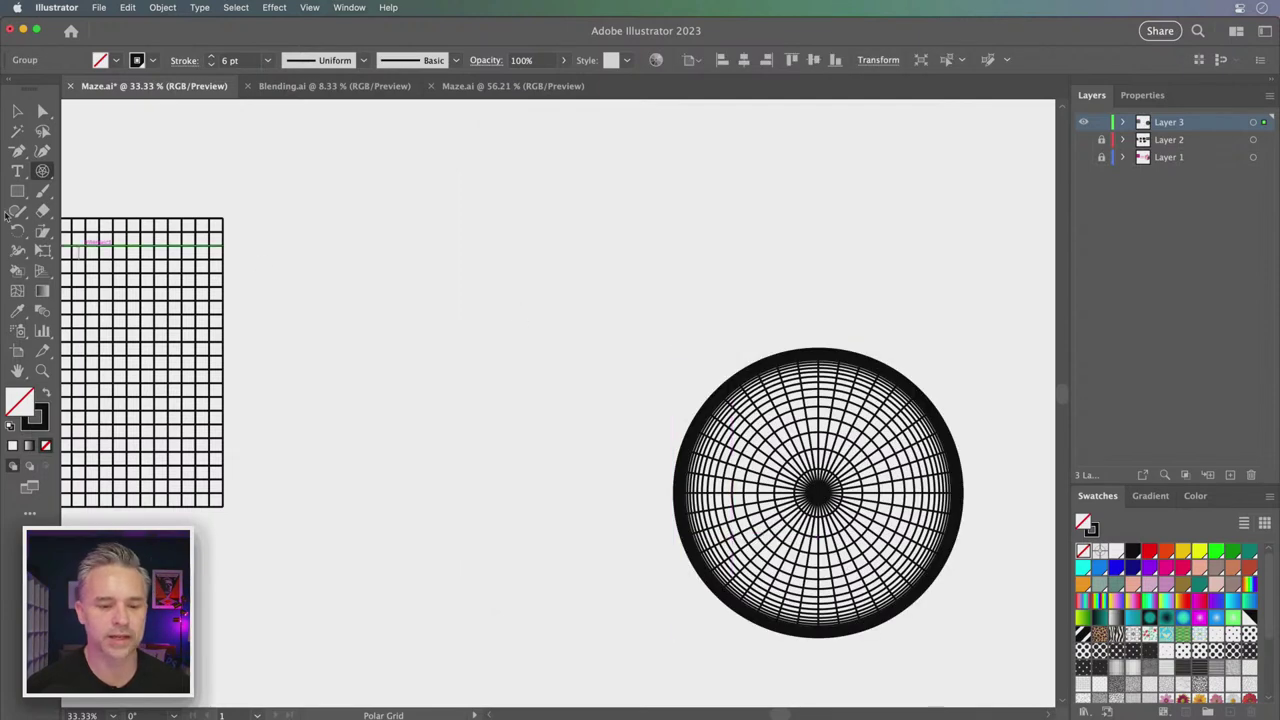
Move the dense polar grid to the centre, inspect it up close, then delete it
left_click(17, 111)
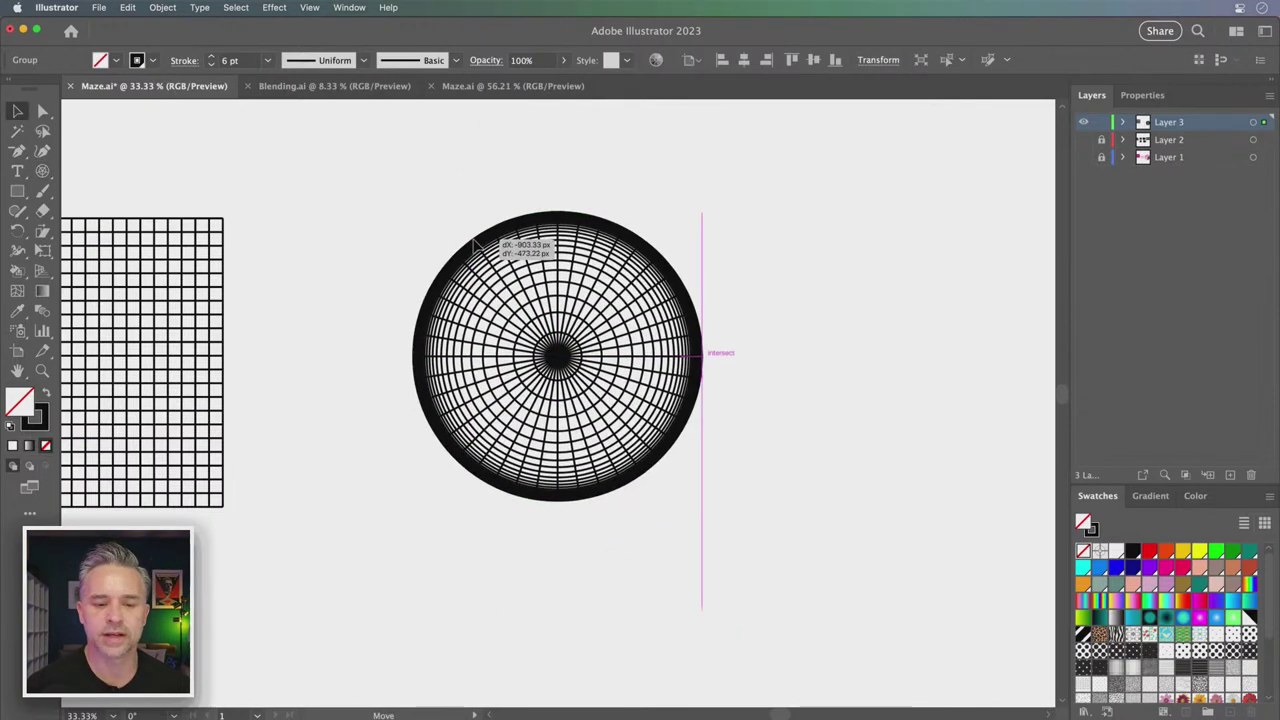
left_click_drag(829, 523, 568, 386)
key("super+equal")
key("super+equal")
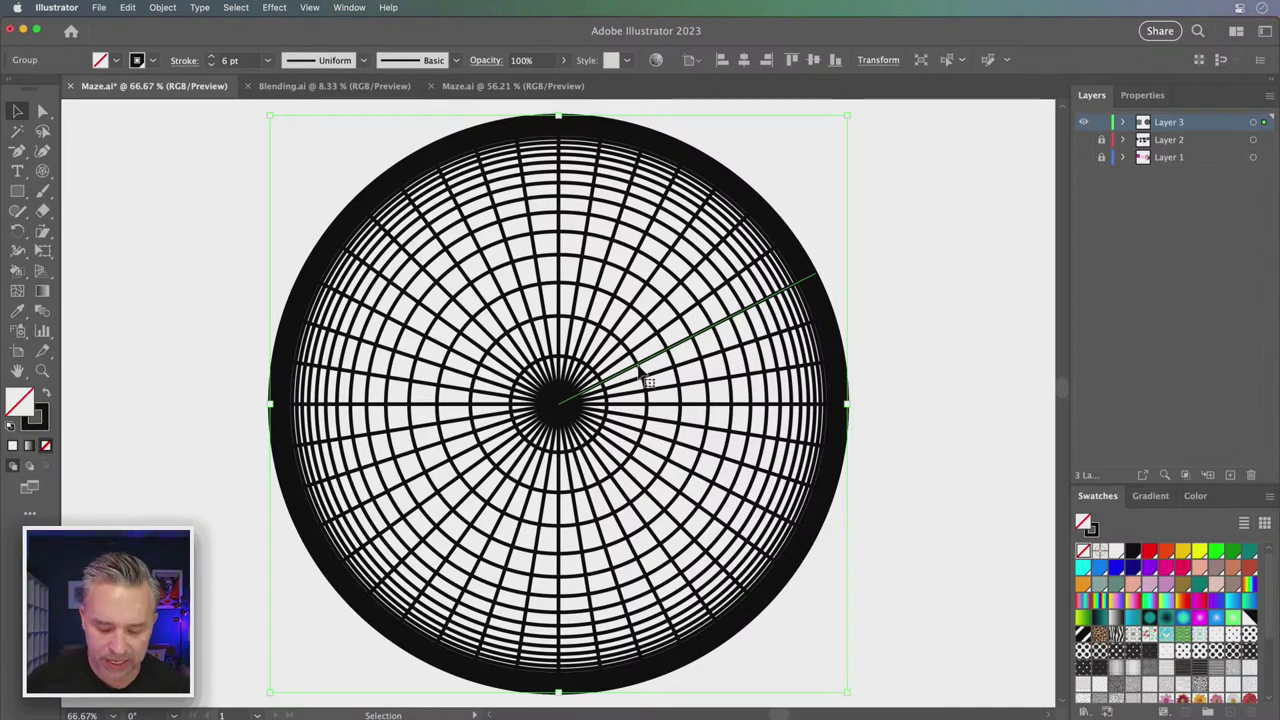
key("super+minus")
key("super+minus")
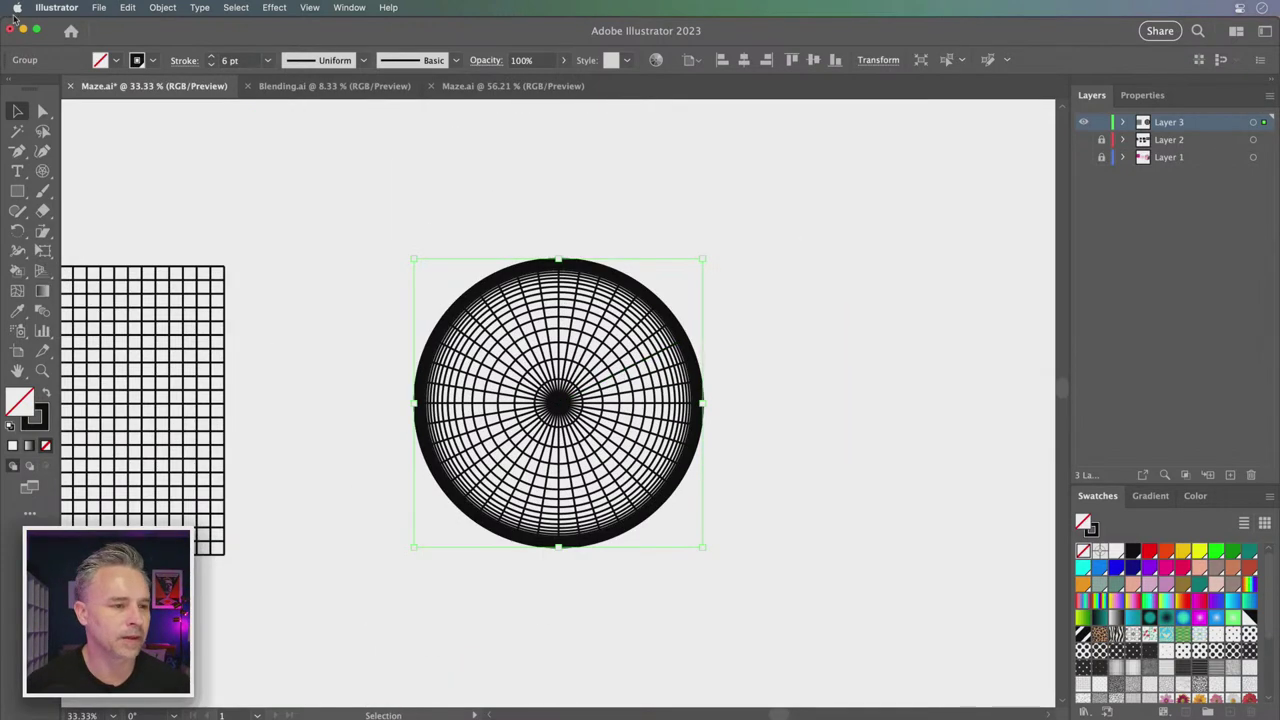
scroll(471, 194, "left", 5)
key("Delete")
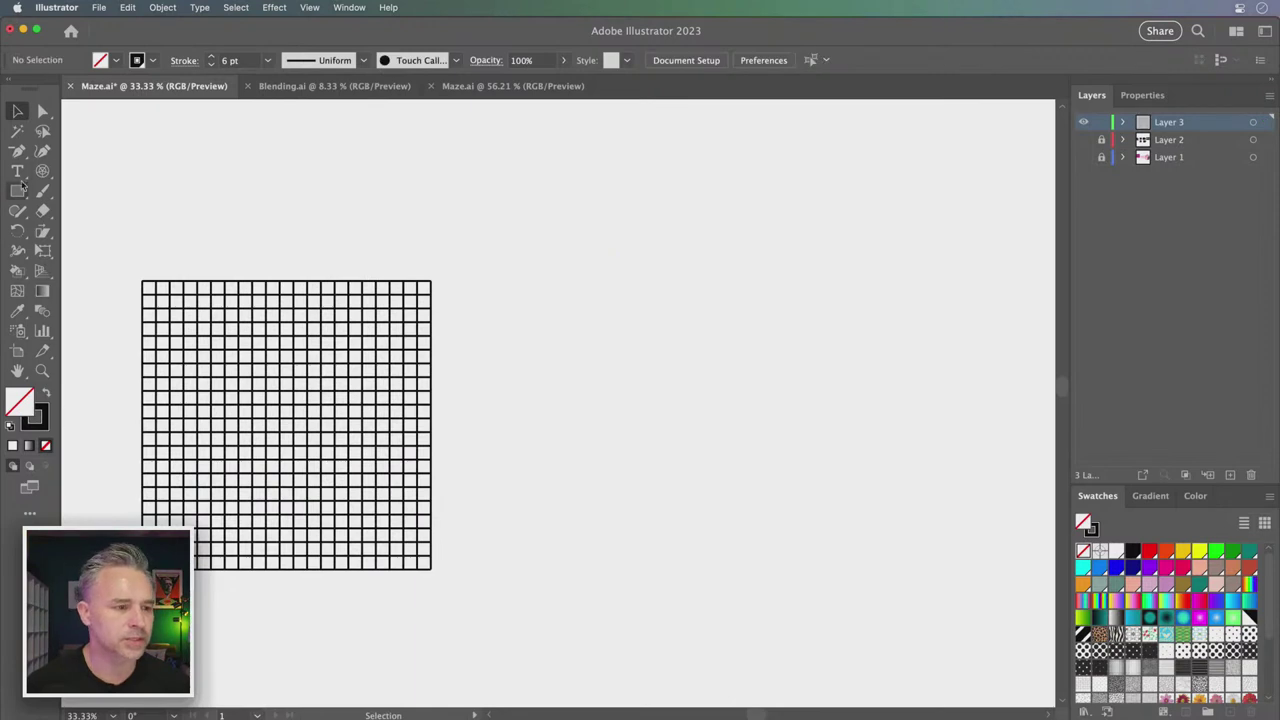
Draw a trial polar grid with the Polar Grid Tool, then undo it
left_click(42, 171)
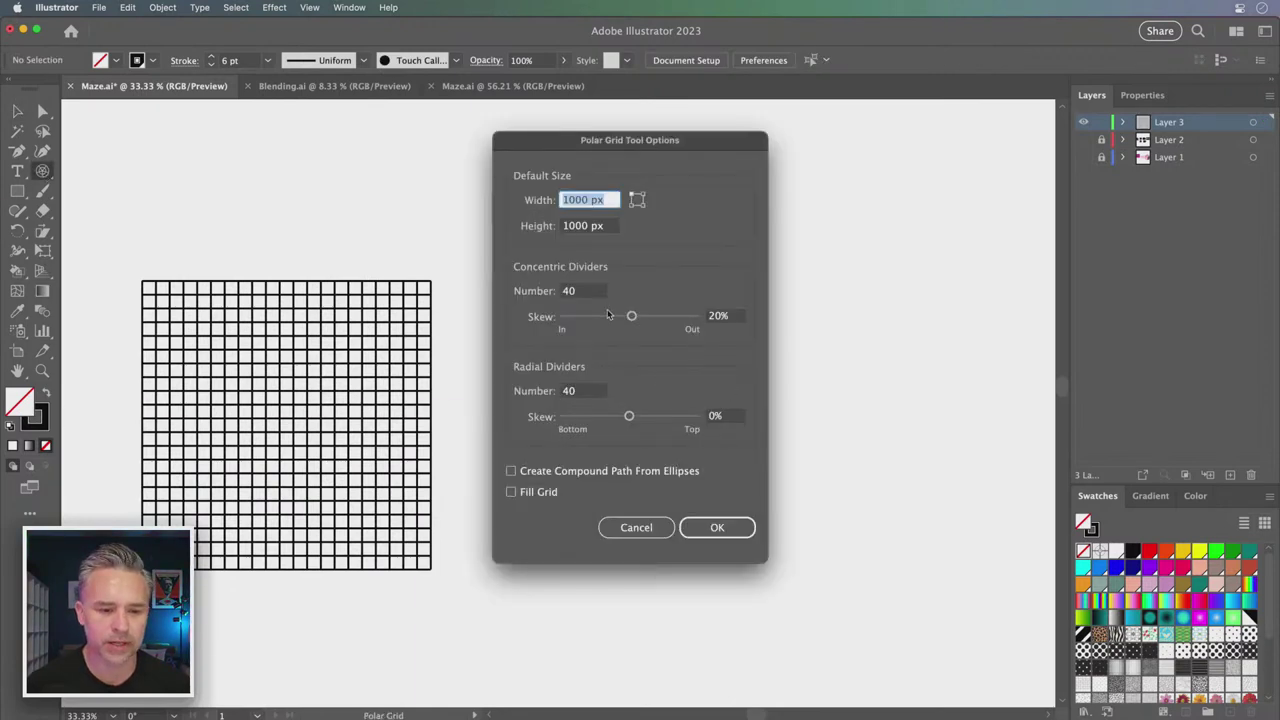
left_click(632, 317)
key("Return")
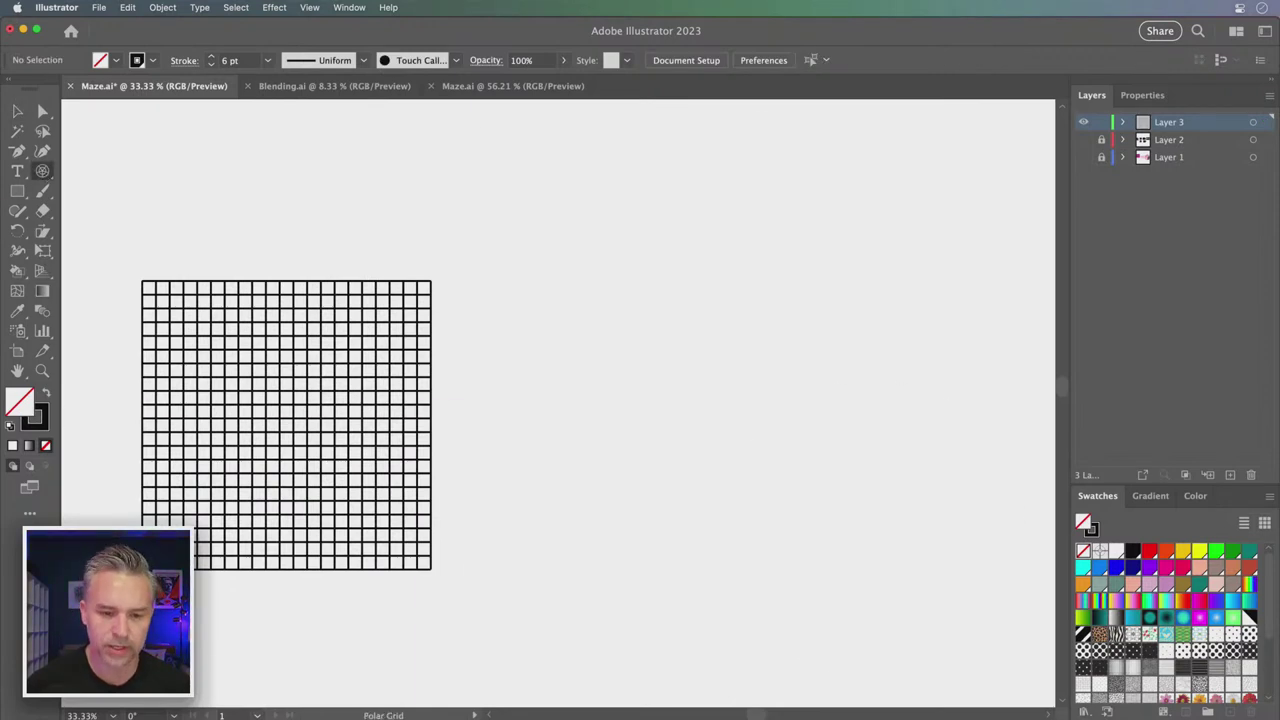
key("ctrl+z")
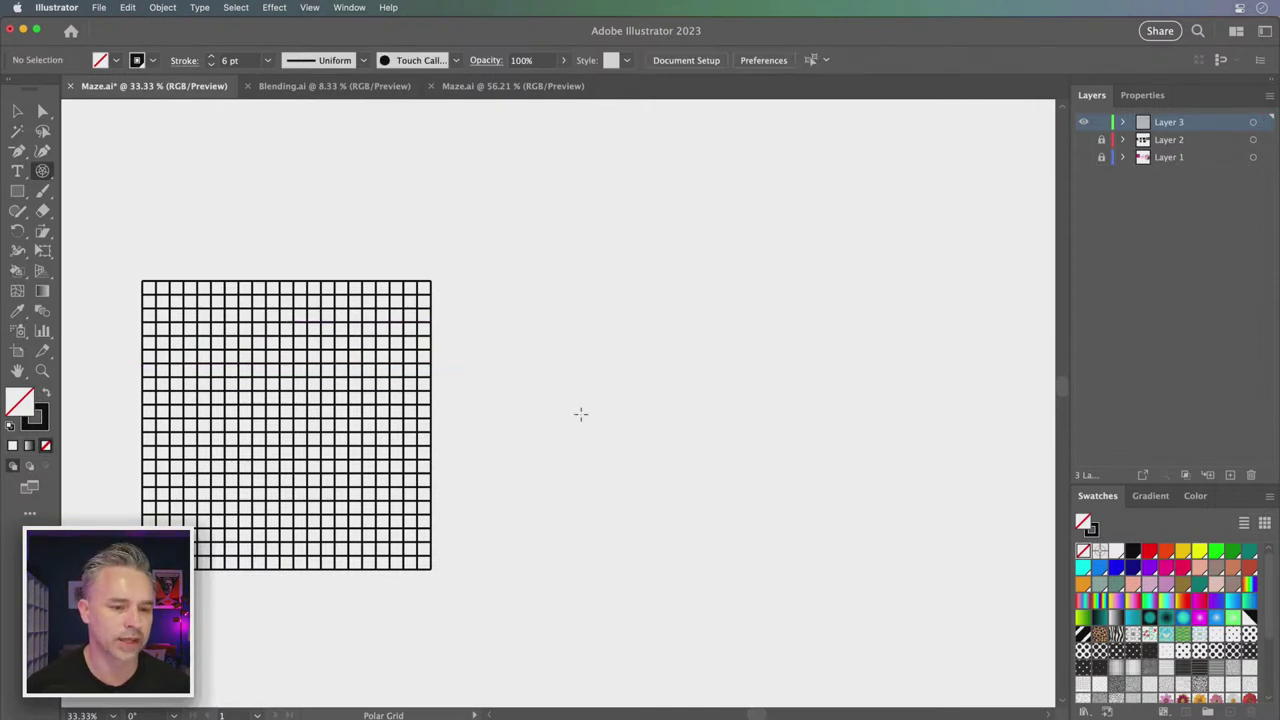
Draw a polar grid with 20 concentric and 20 radial dividers
left_click(632, 421)
double_click(572, 291)
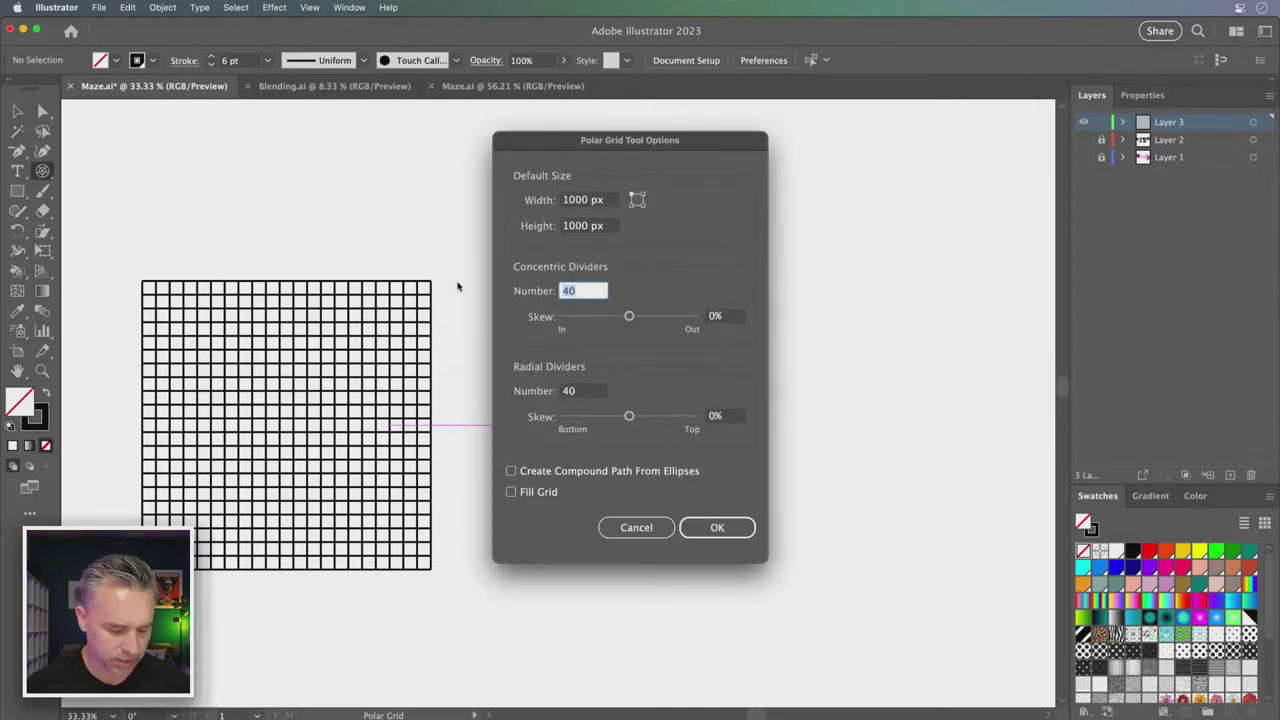
type("0")
key("Tab")
key("Tab")
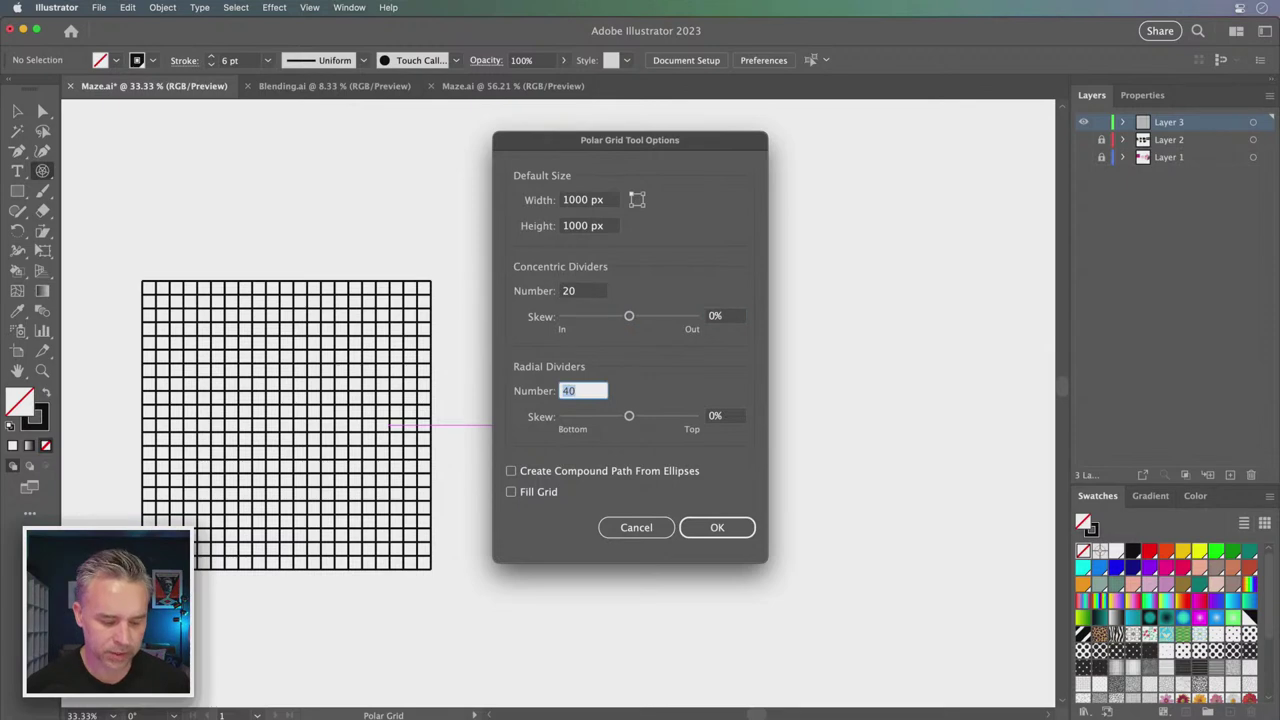
type("20")
key("Return")
Move the new polar grid up beside the square grid and zoom in on it
left_click(18, 108)
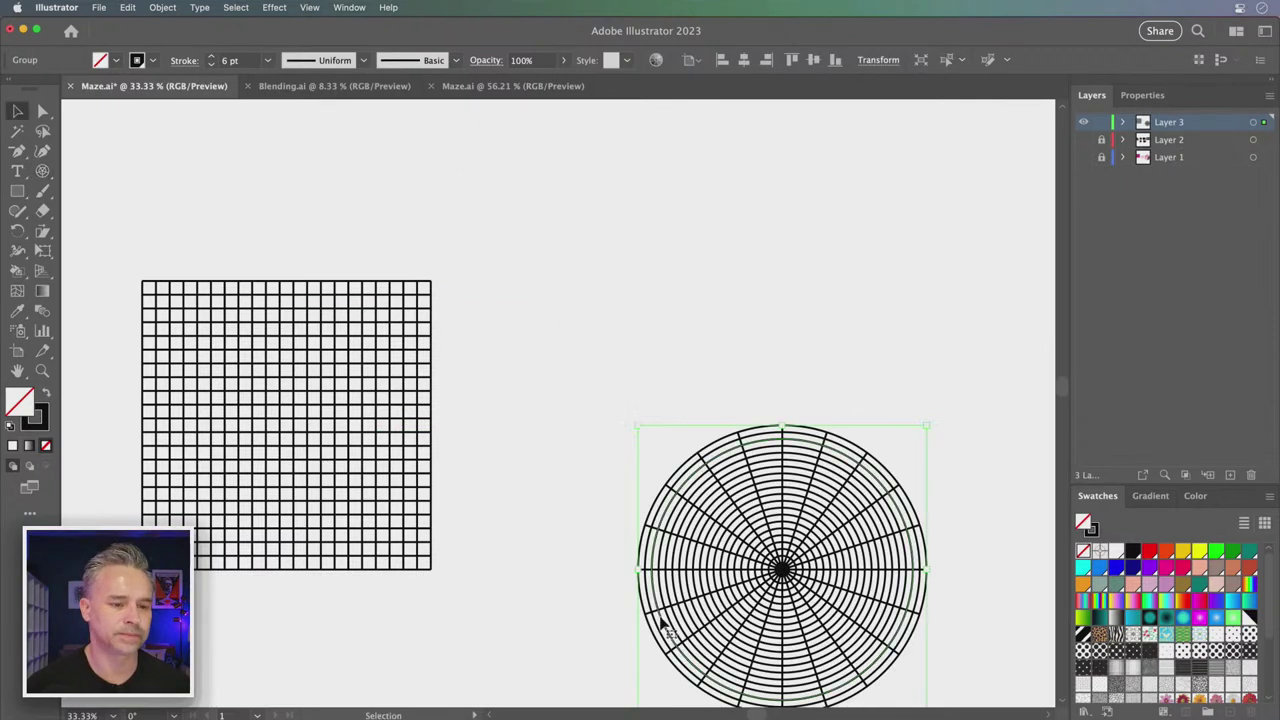
left_click_drag(734, 587, 627, 450)
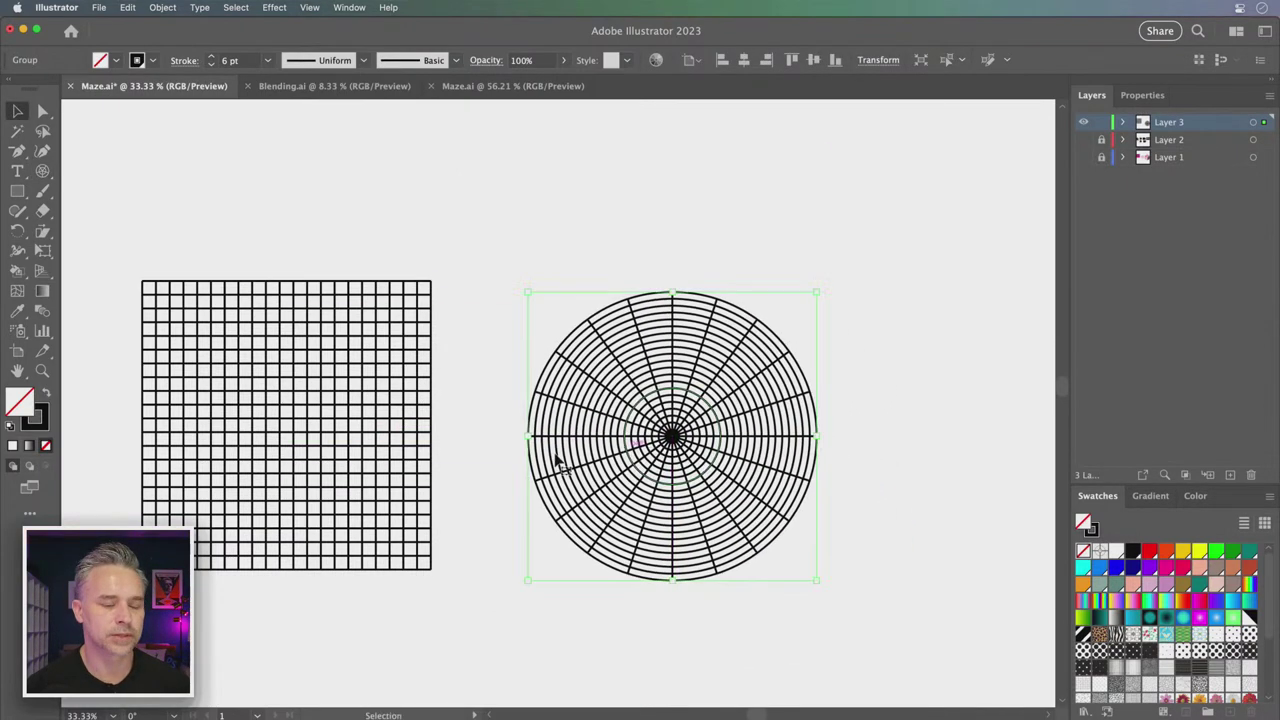
scroll(551, 297, "left", 5)
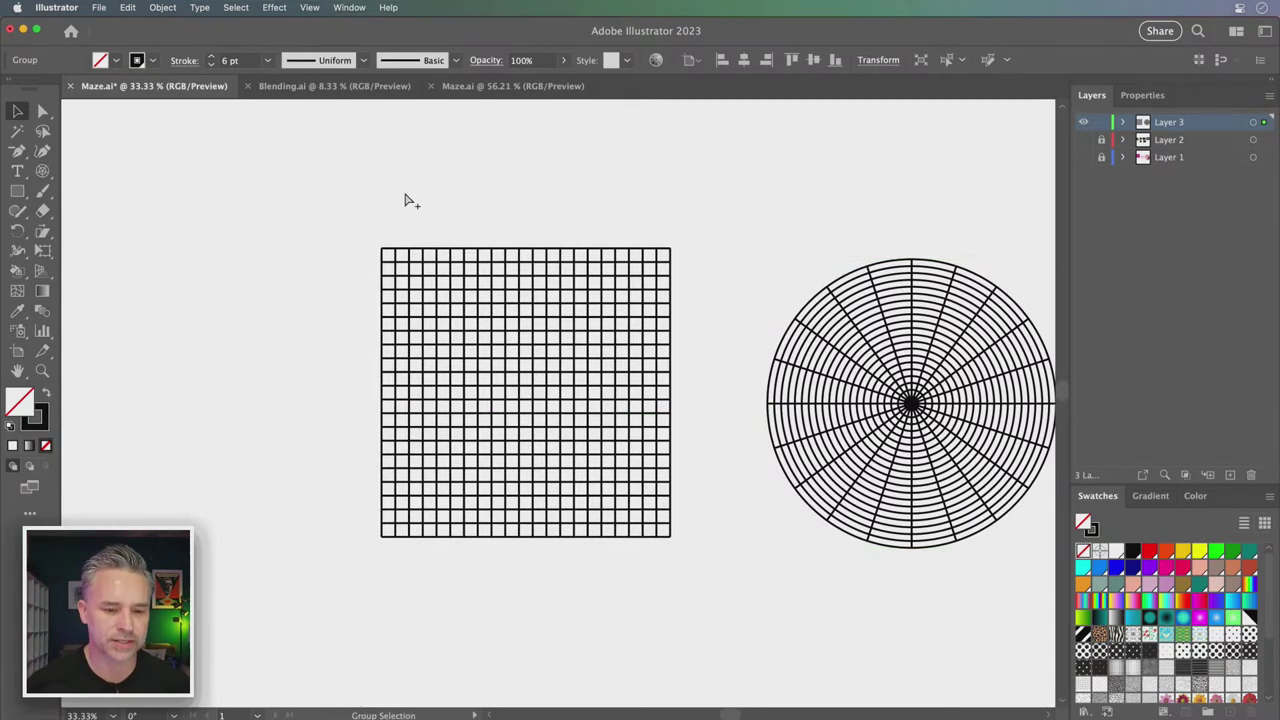
key("ctrl+equal")
key("ctrl+equal")
Pan to the 20 × 20 square grid, select it, and switch to the Warp Tool
left_click_drag(356, 247, 1143, 243)
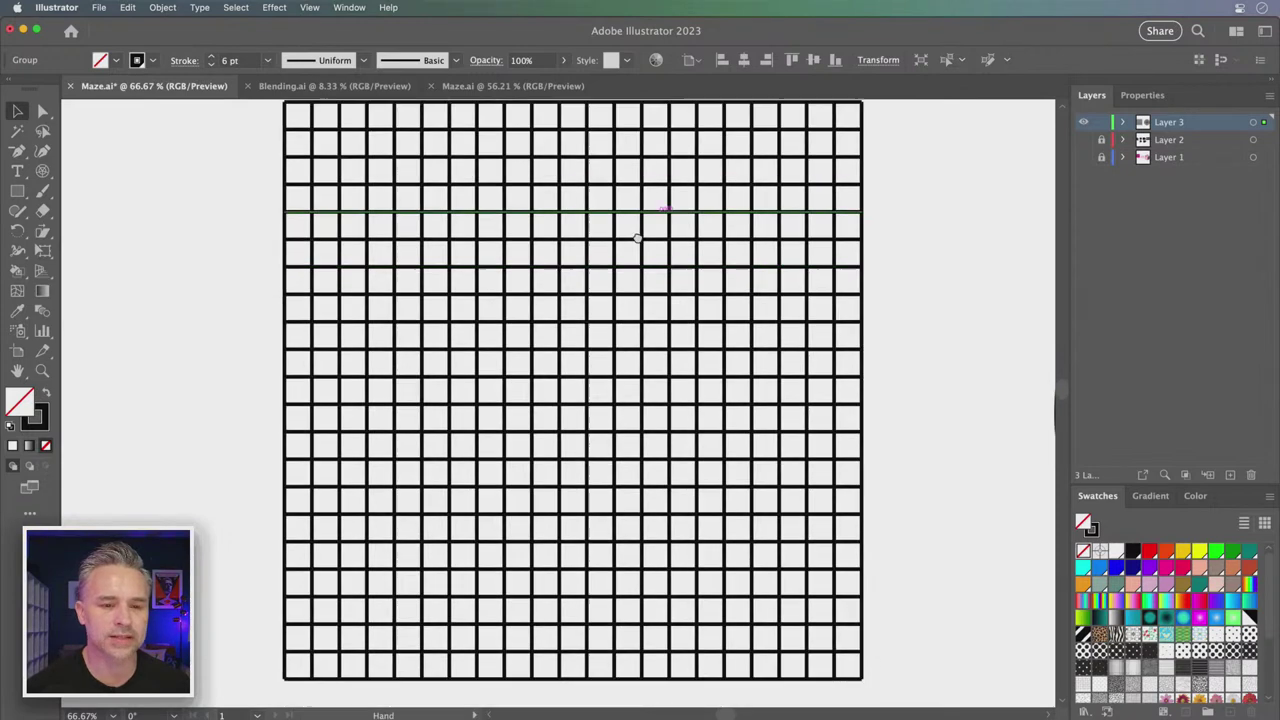
scroll(623, 255, "down", 1)
left_click(556, 227)
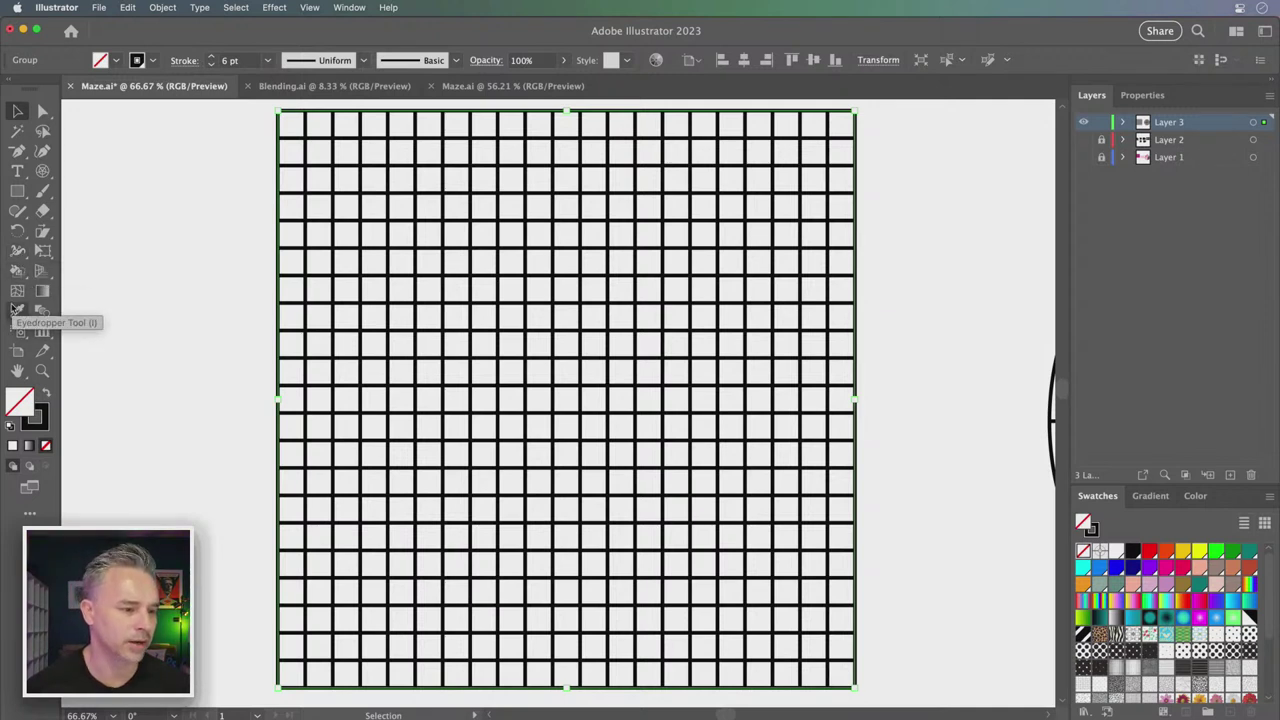
left_click(20, 252)
left_click(72, 271)
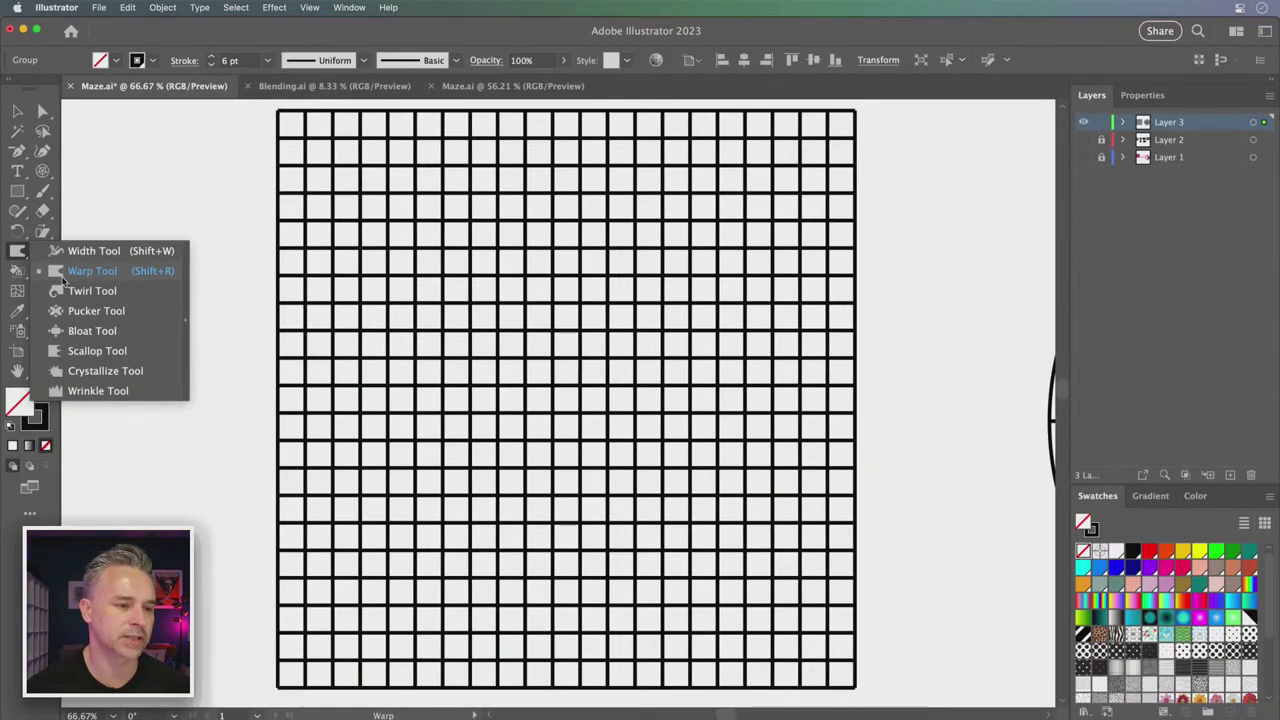
Try a warp on the grid, undo it, and enlarge the Warp brush to a big circle
left_click_drag(17, 252, 65, 269)
left_click_drag(487, 320, 295, 140)
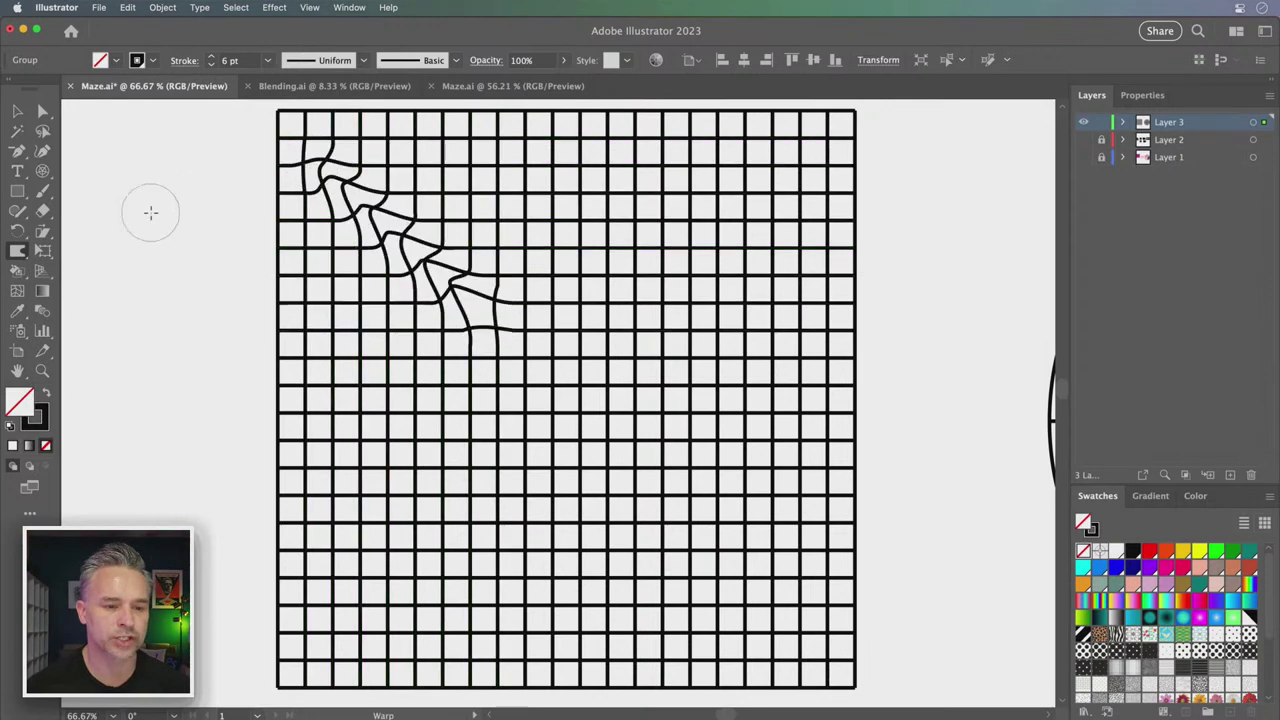
key("super+z")
key("v")
key("super+shift+a")
key("shift+r")
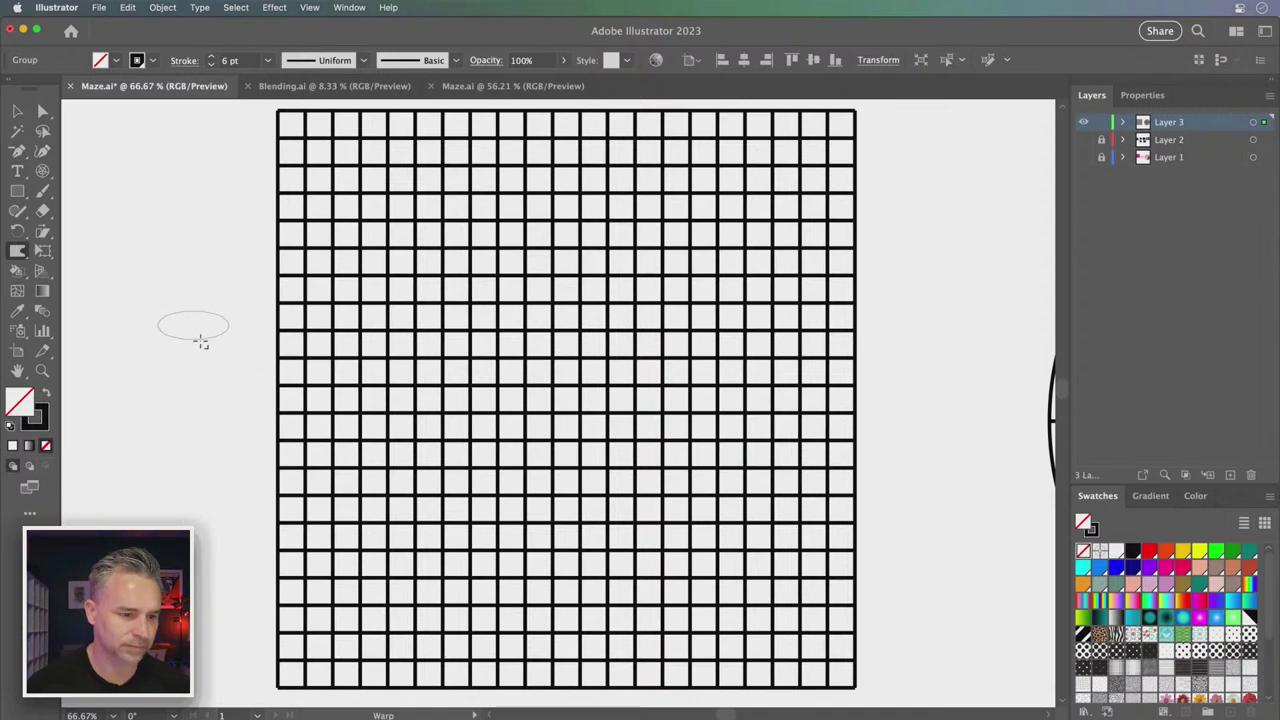
left_click_drag(201, 342, 250, 271)
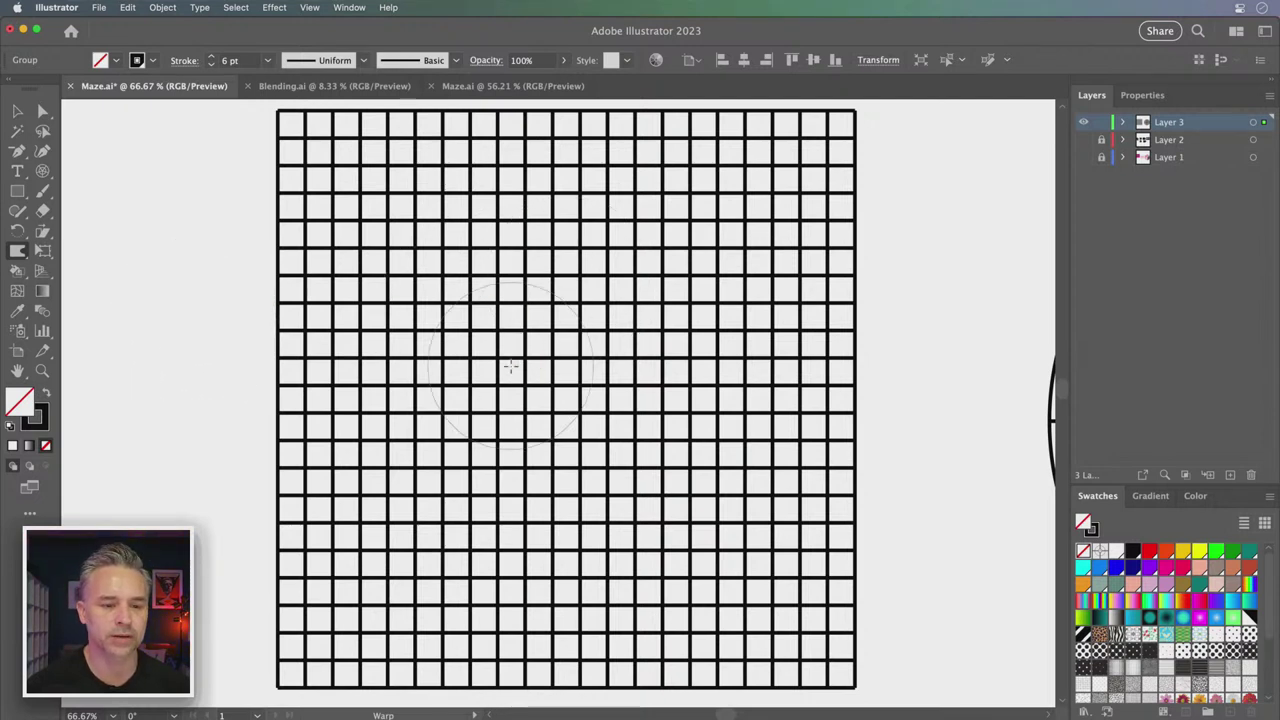
Warp the grid's middle, right, lower-middle and upper-left lines into wavy curves
mouse_move(500, 370)
left_mouse_down()
mouse_move(484, 375)
mouse_move(478, 330)
left_mouse_up()
left_click_drag(680, 340, 686, 322)
mouse_move(600, 570)
left_mouse_down()
mouse_move(563, 582)
mouse_move(737, 614)
left_mouse_up()
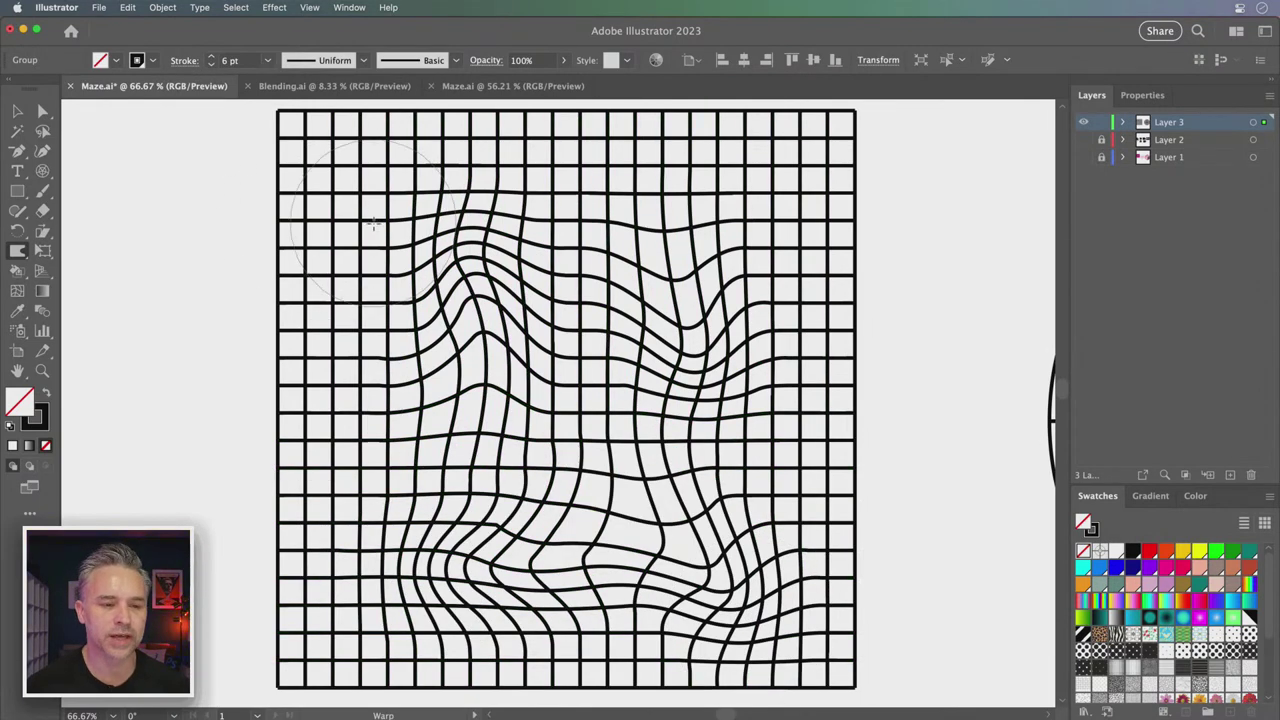
left_click_drag(373, 226, 340, 190)
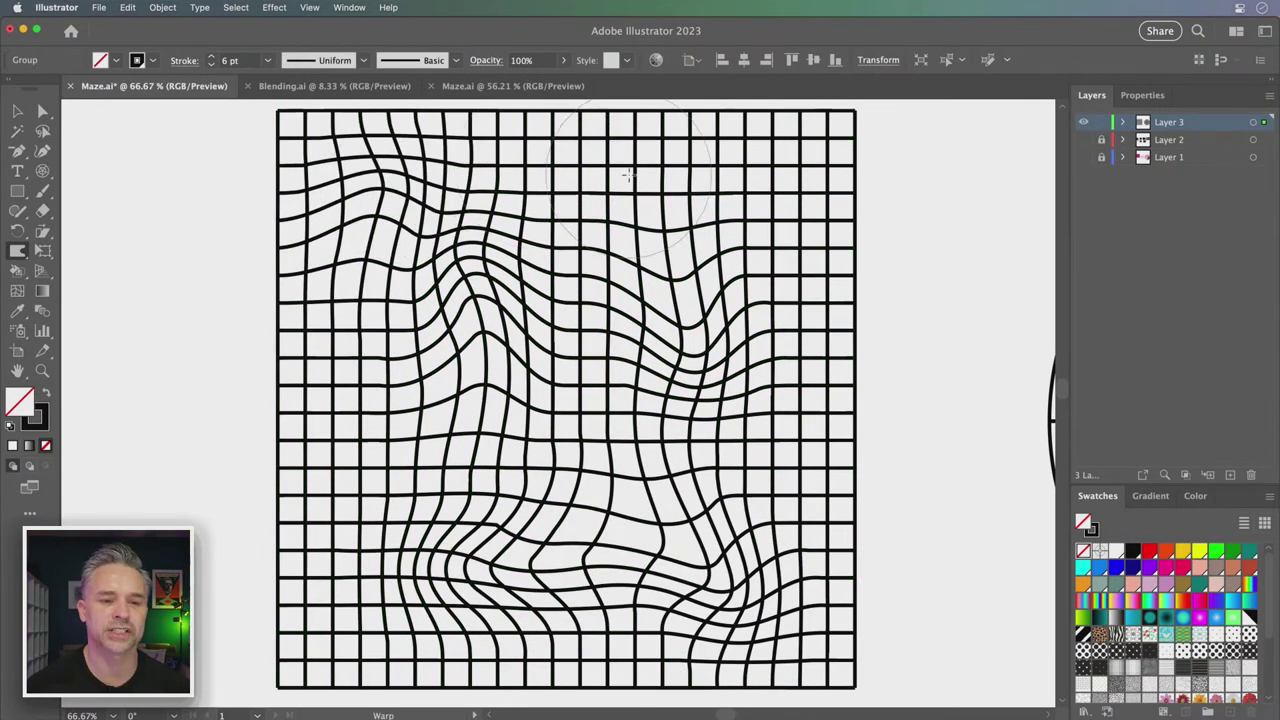
scroll(563, 175, "up", 3)
Push the grid's top edge up, bulge its right edge, and ripple the top-right area
left_click_drag(560, 265, 505, 168)
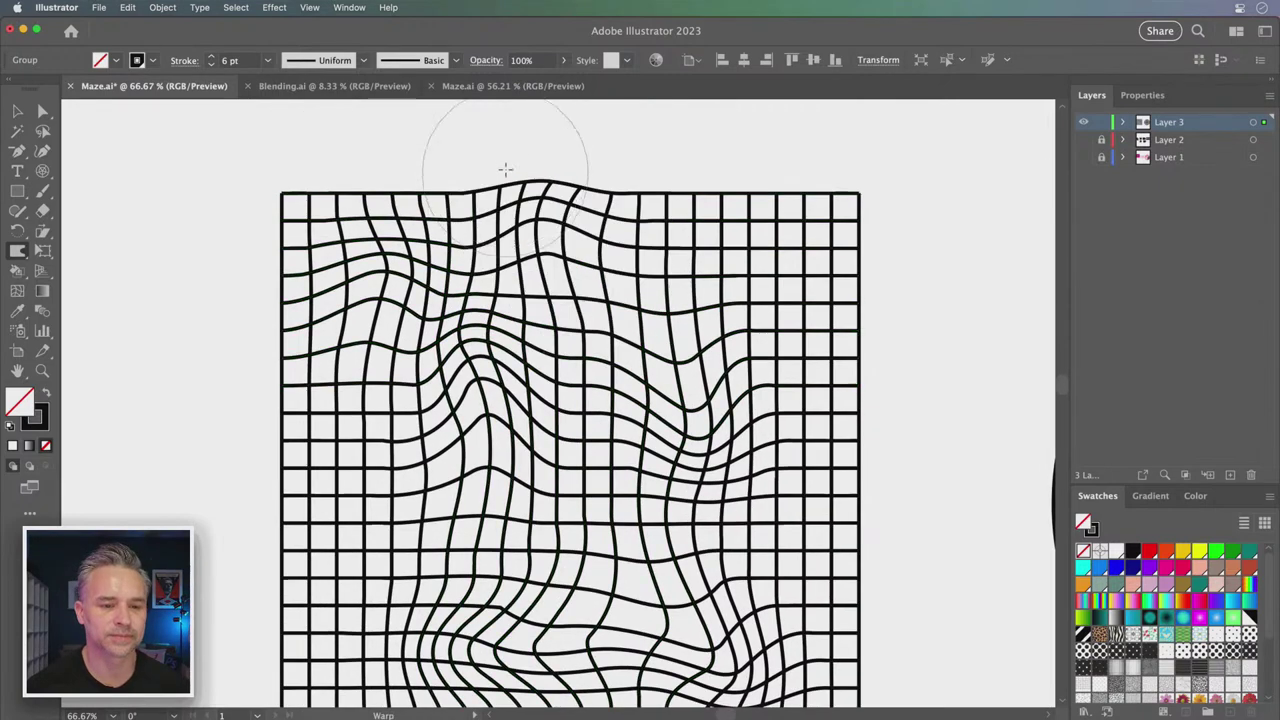
scroll(560, 300, "down", 5)
left_click_drag(857, 370, 853, 448)
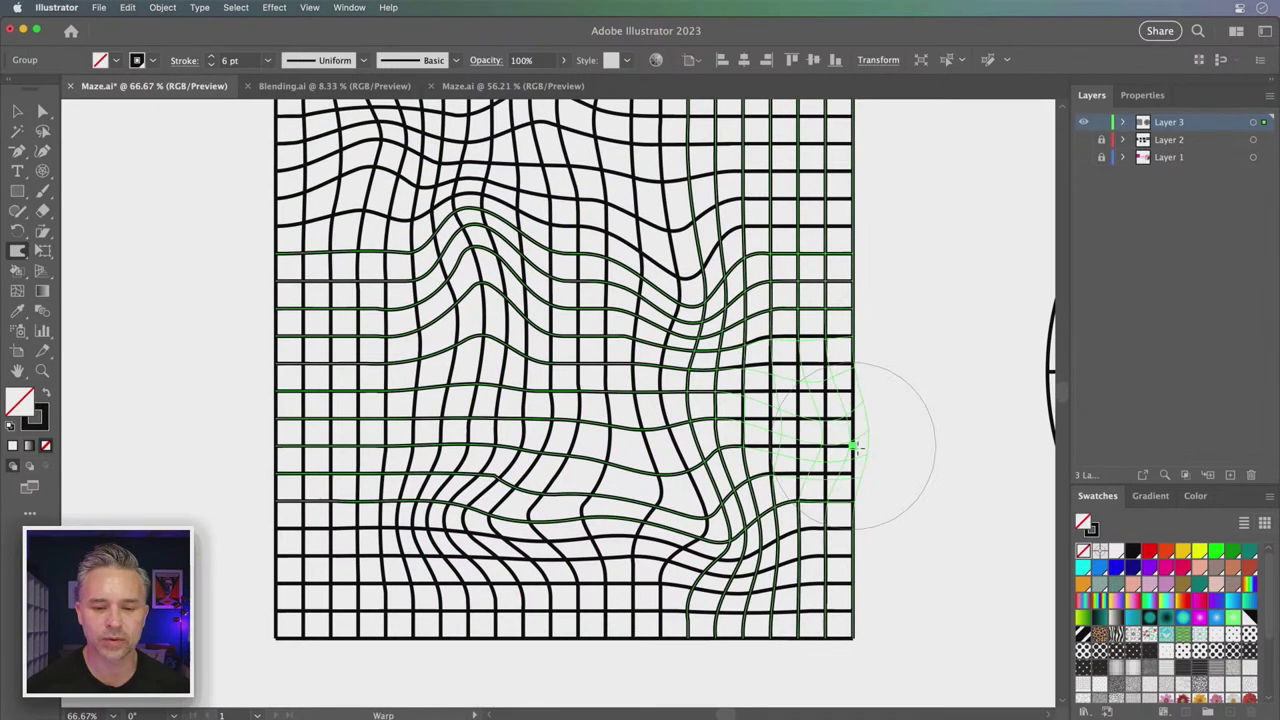
scroll(395, 385, "up", 5)
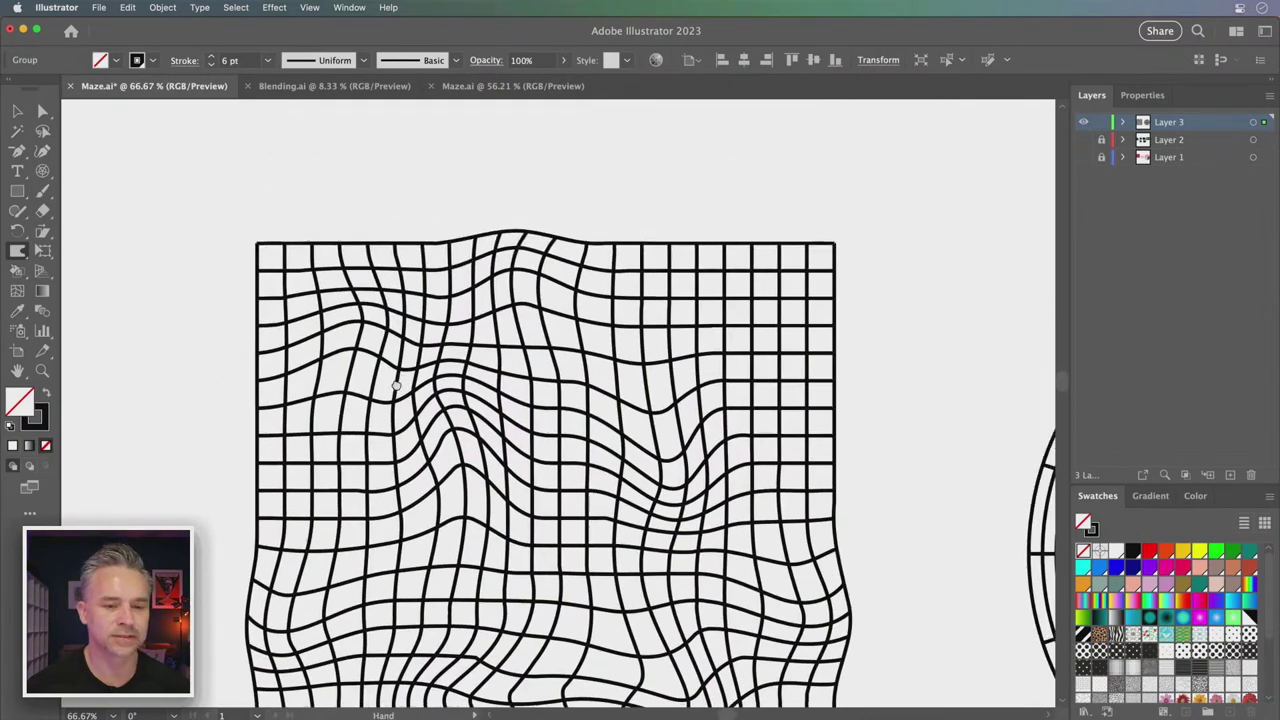
left_click_drag(776, 371, 845, 380)
left_click_drag(672, 262, 670, 268)
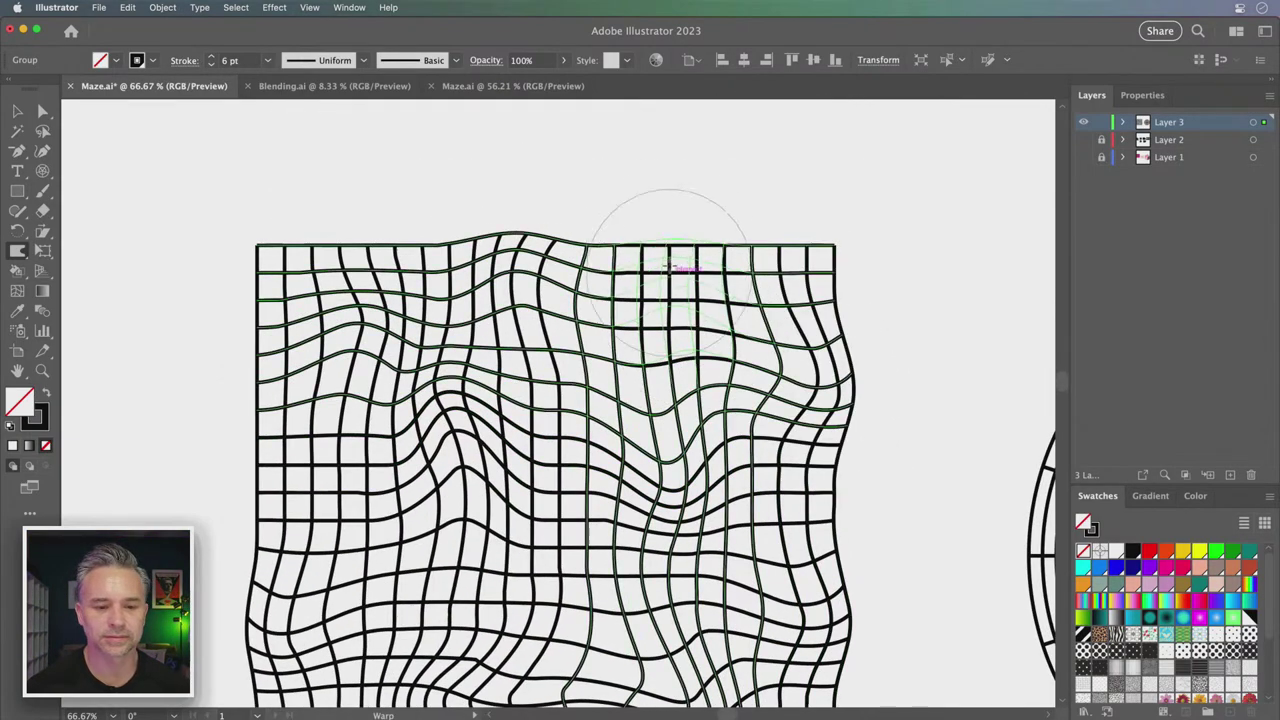
left_click_drag(554, 498, 565, 381)
Select the warped grid, try the canvas context menu, and switch to Outline view
left_click(16, 111)
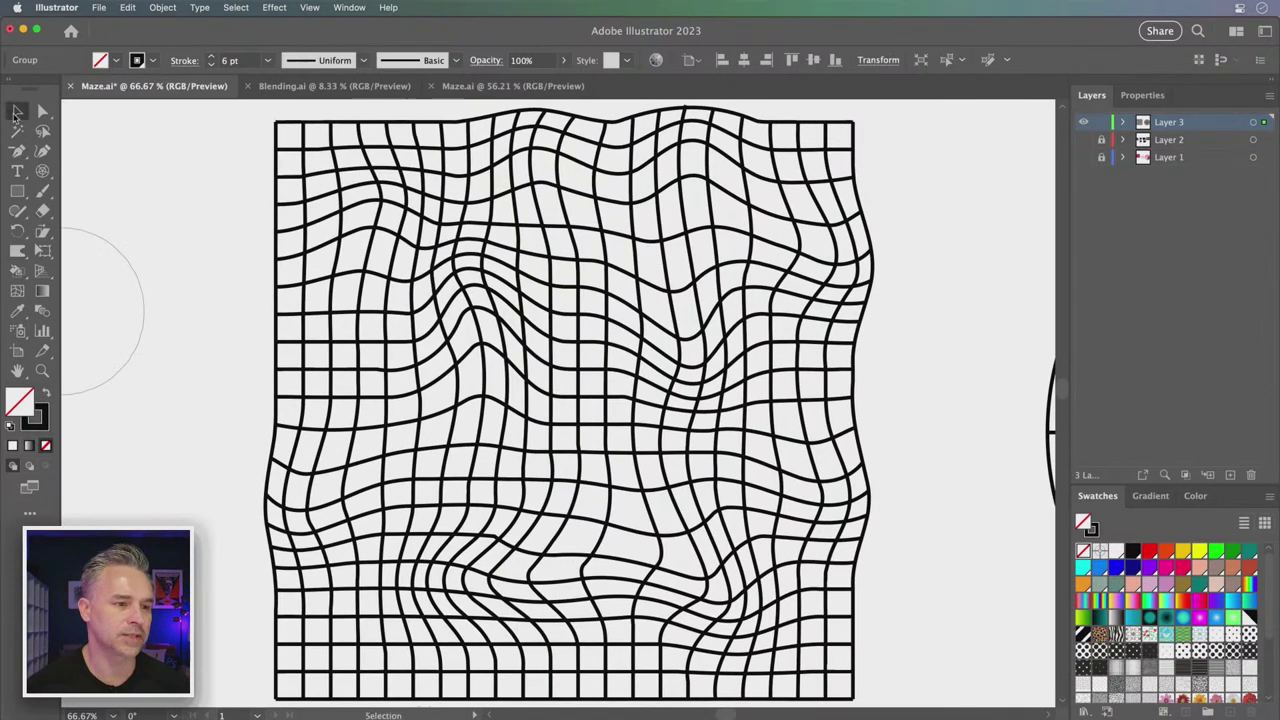
left_click(428, 283)
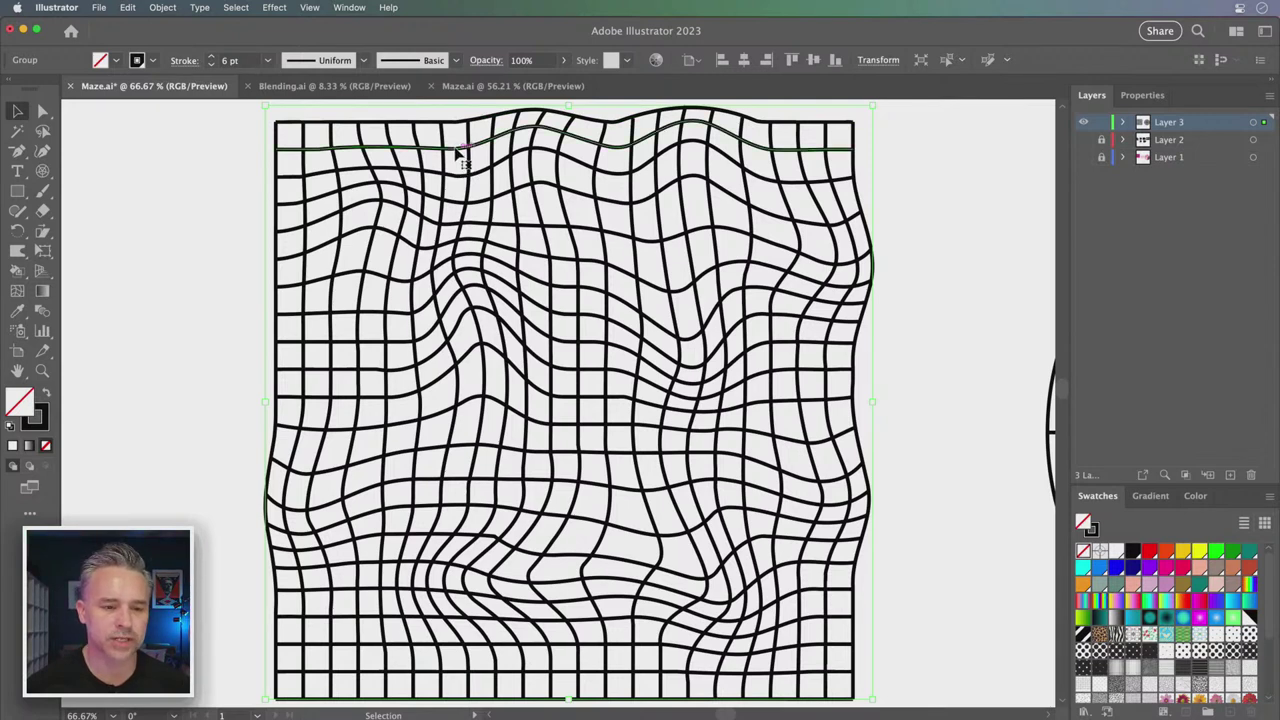
key("shift+super+a")
right_click(424, 201)
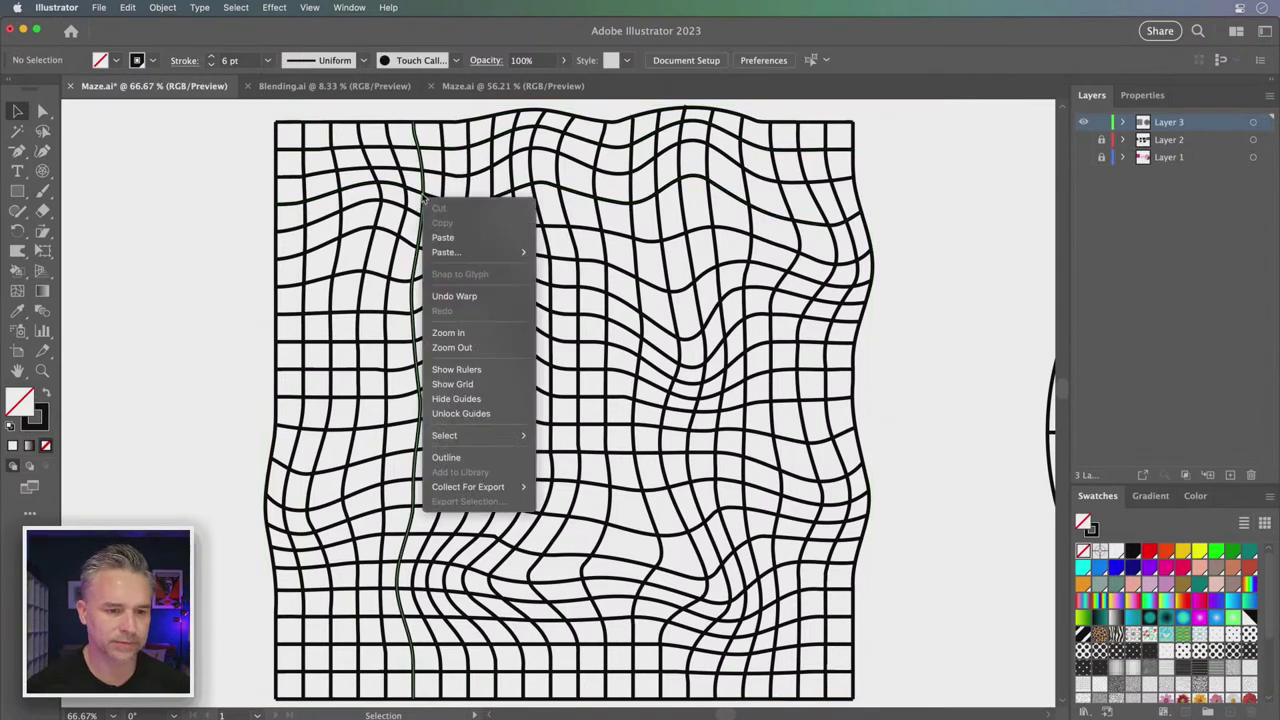
left_click(465, 413)
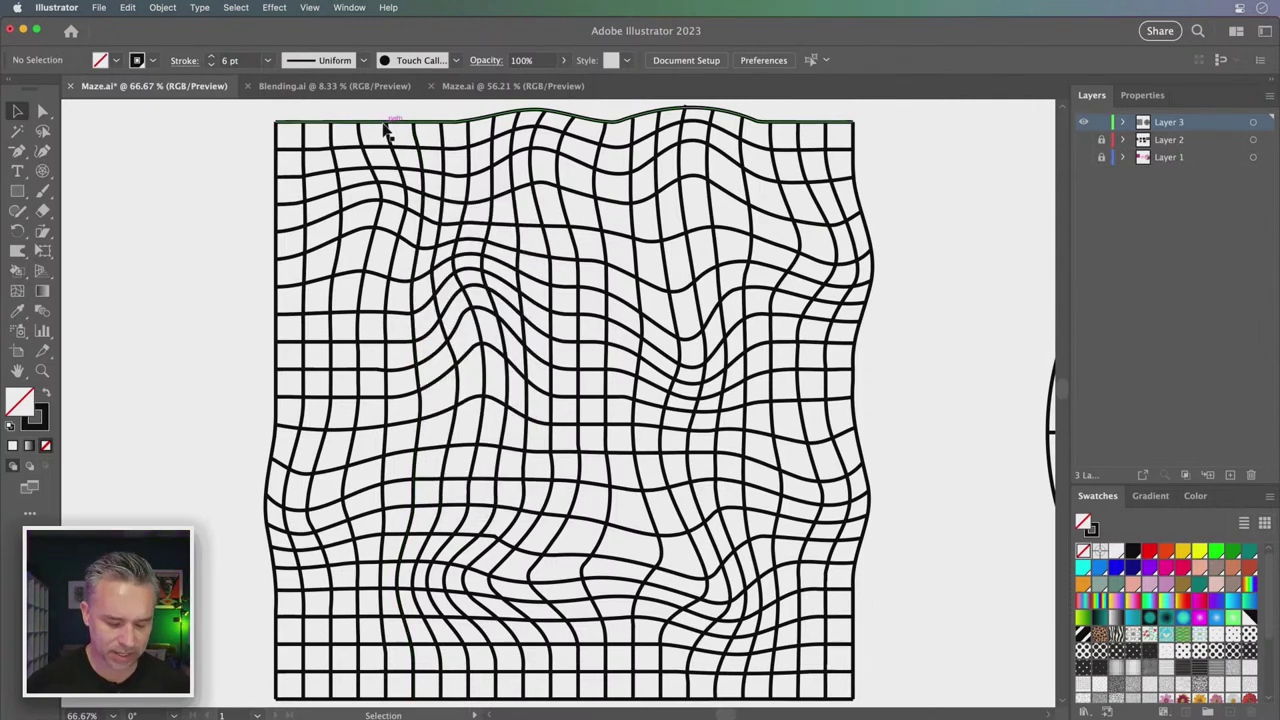
key("super+y")
key("super+y")
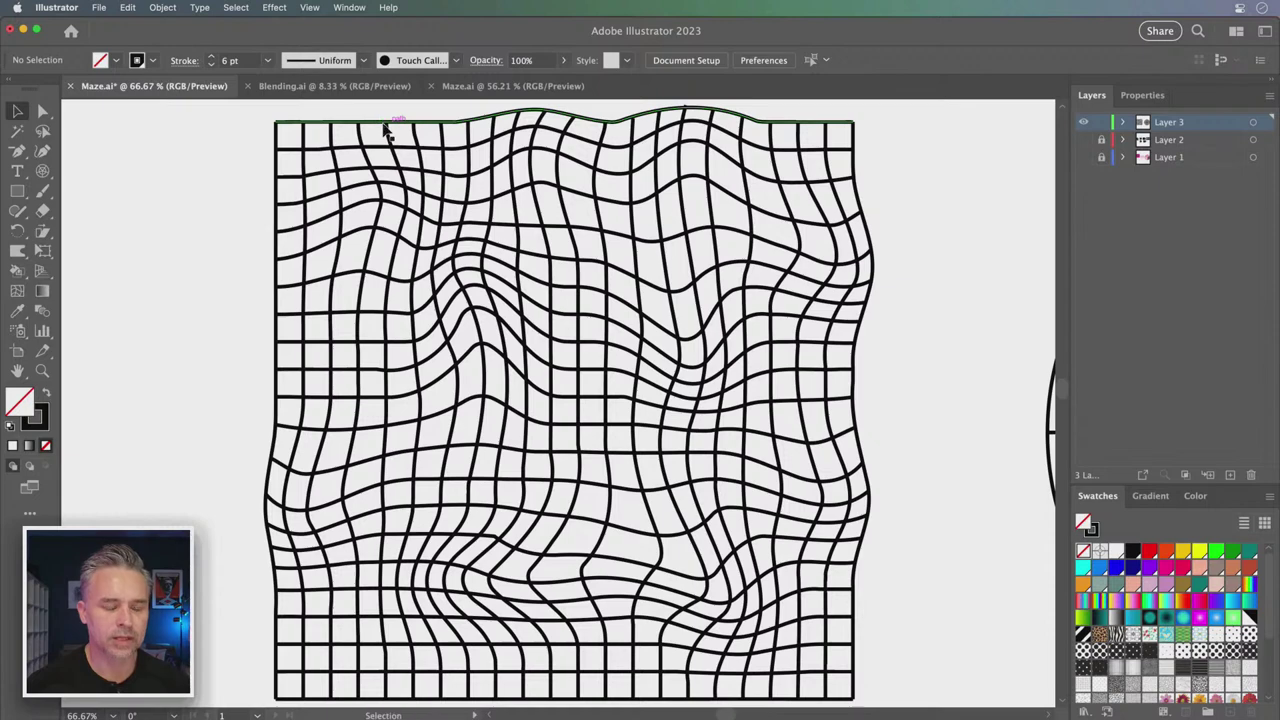
Ungroup the warped grid into separate line paths
left_click(385, 130)
key("a")
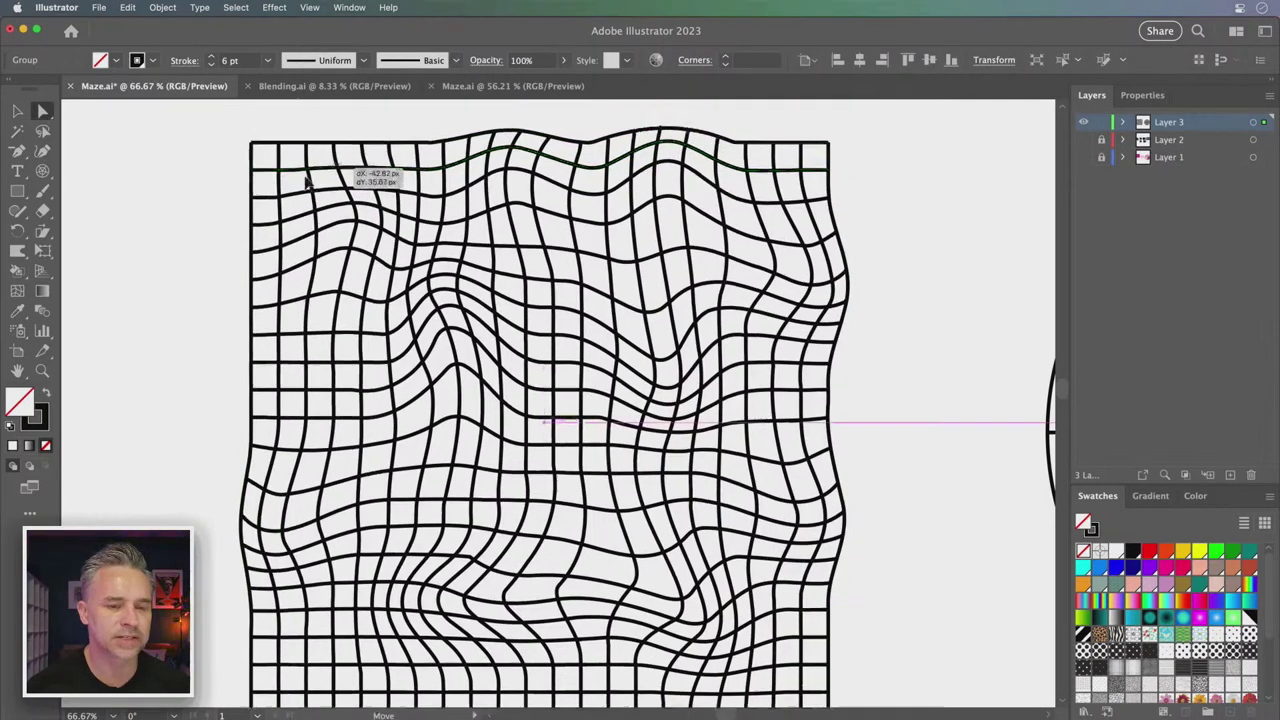
key("v")
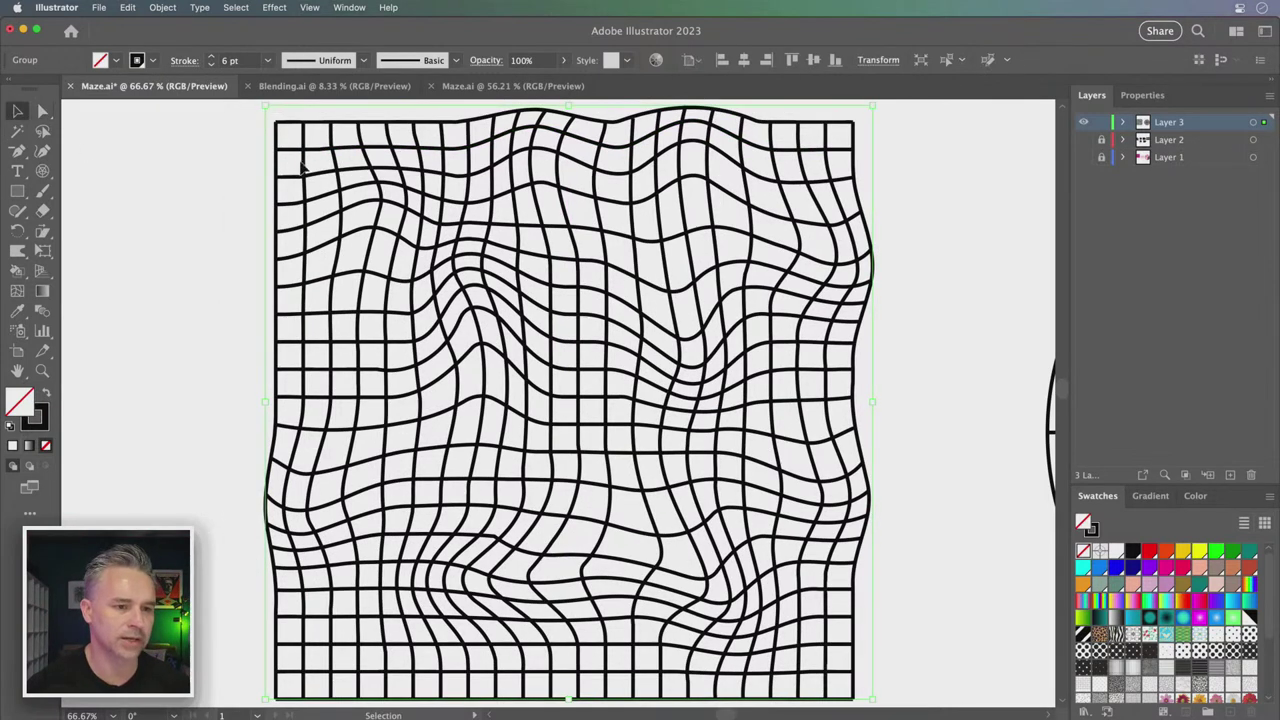
right_click(306, 158)
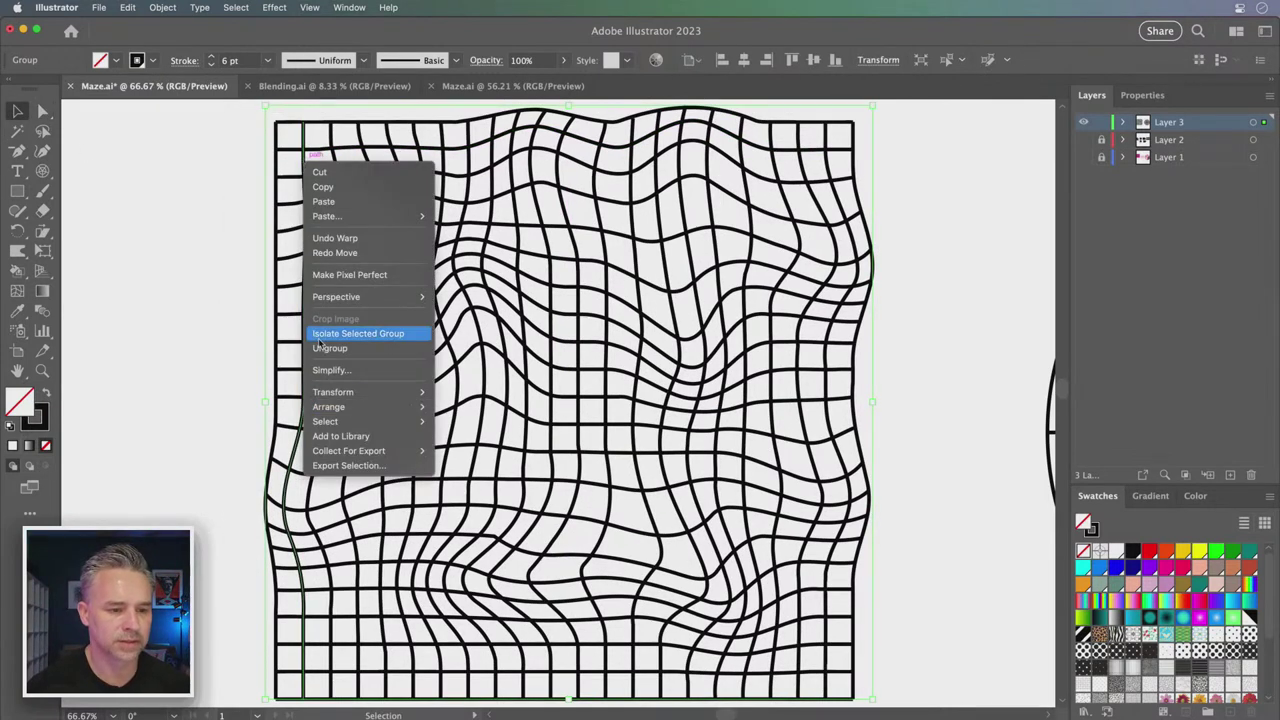
left_click(325, 348)
left_click(106, 189)
Test-move one wavy line, then zoom out and marquee-select all the grid lines
left_click(327, 195)
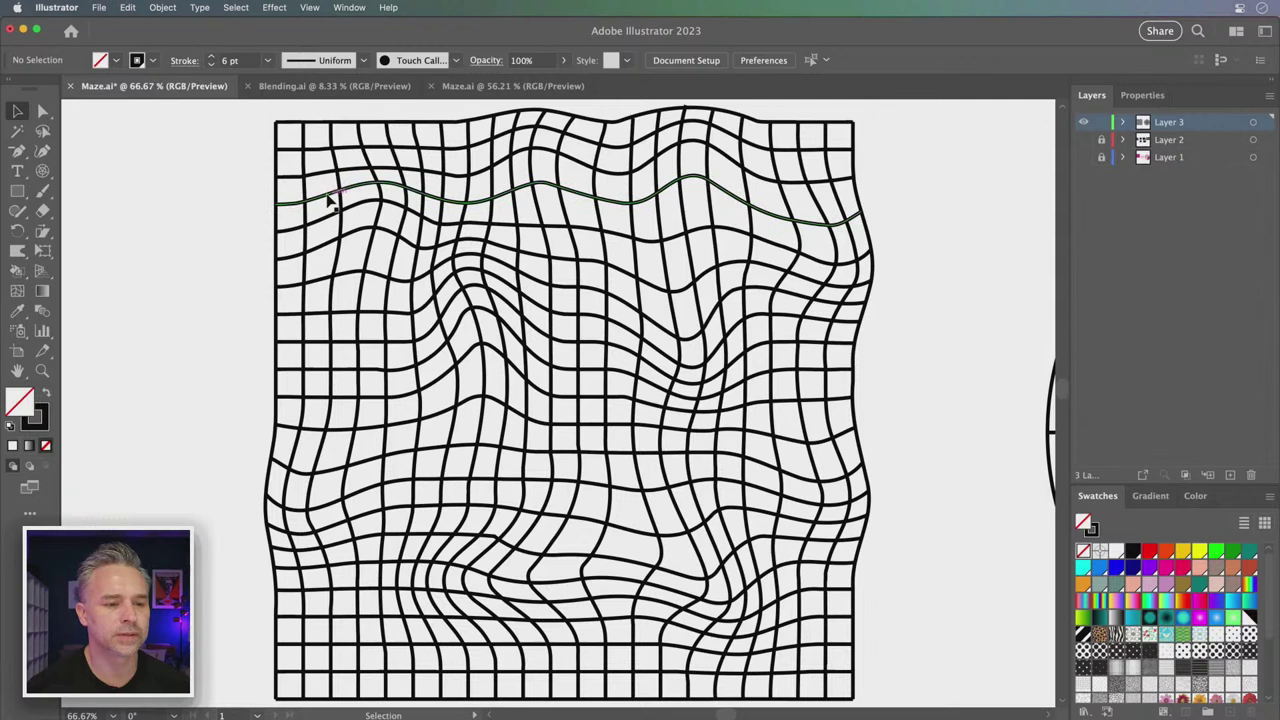
left_click_drag(333, 200, 316, 205)
left_click(316, 207)
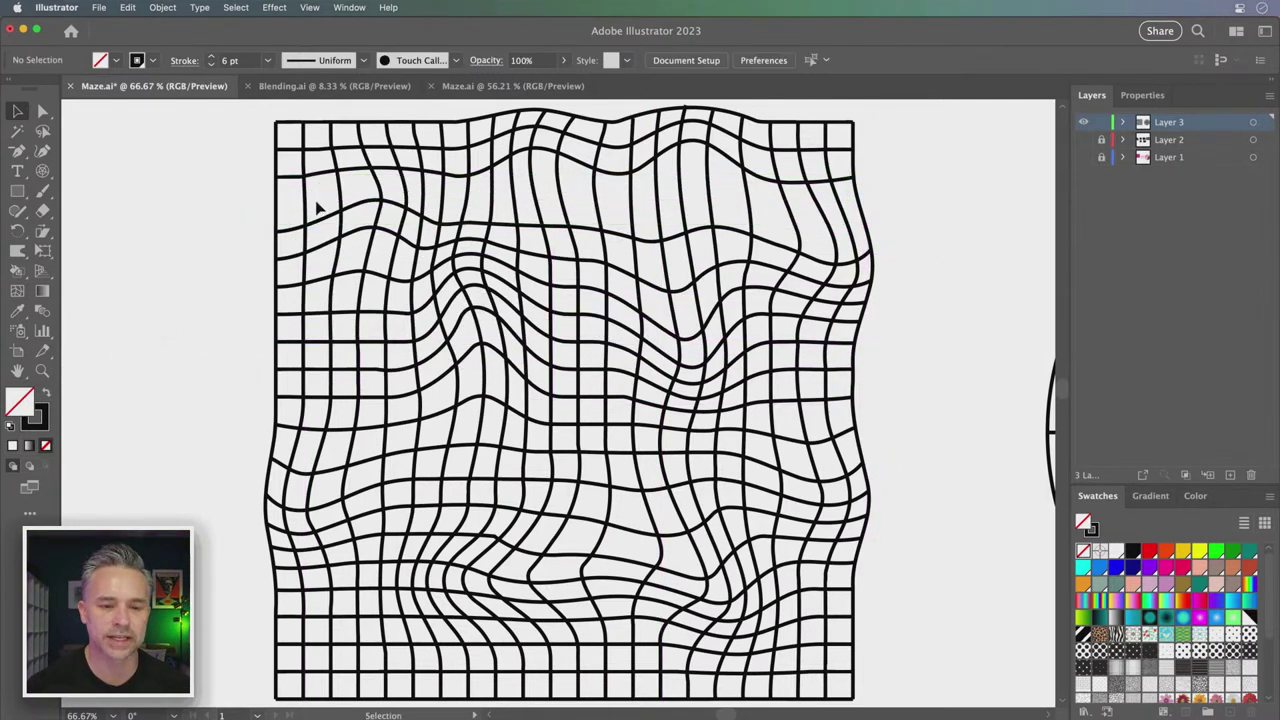
left_click(314, 207)
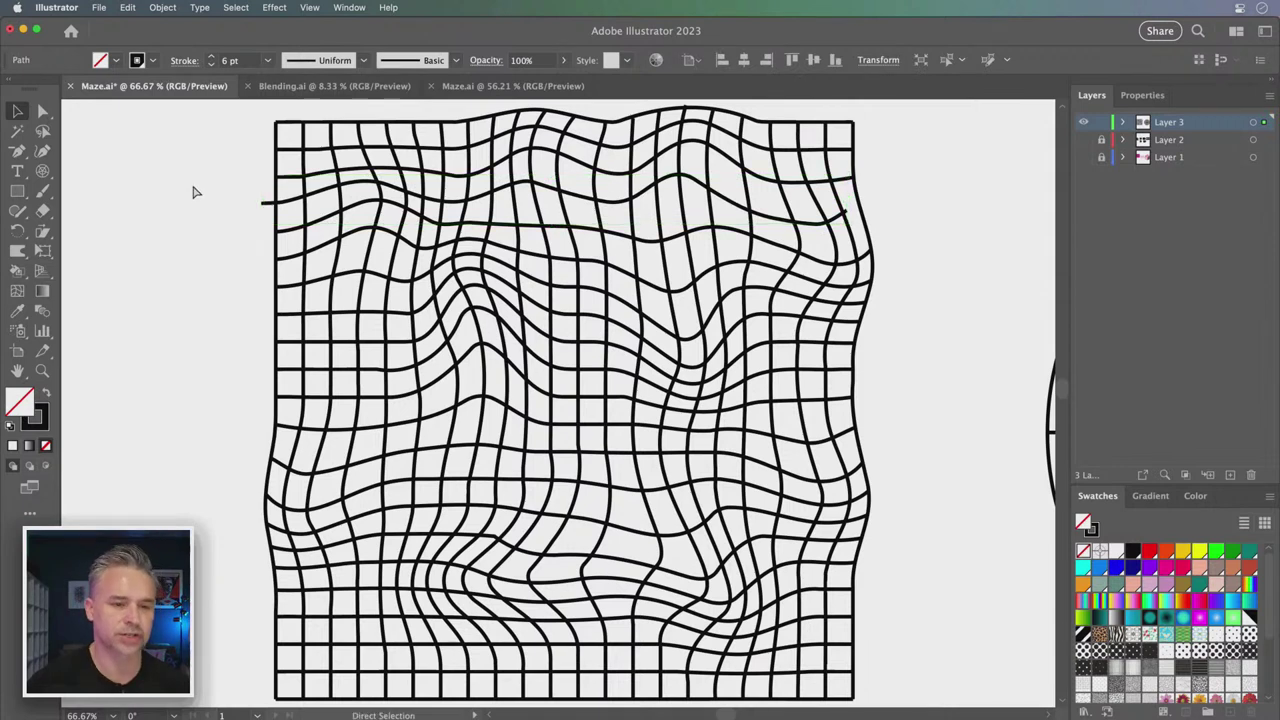
left_click(168, 162)
key("super+minus")
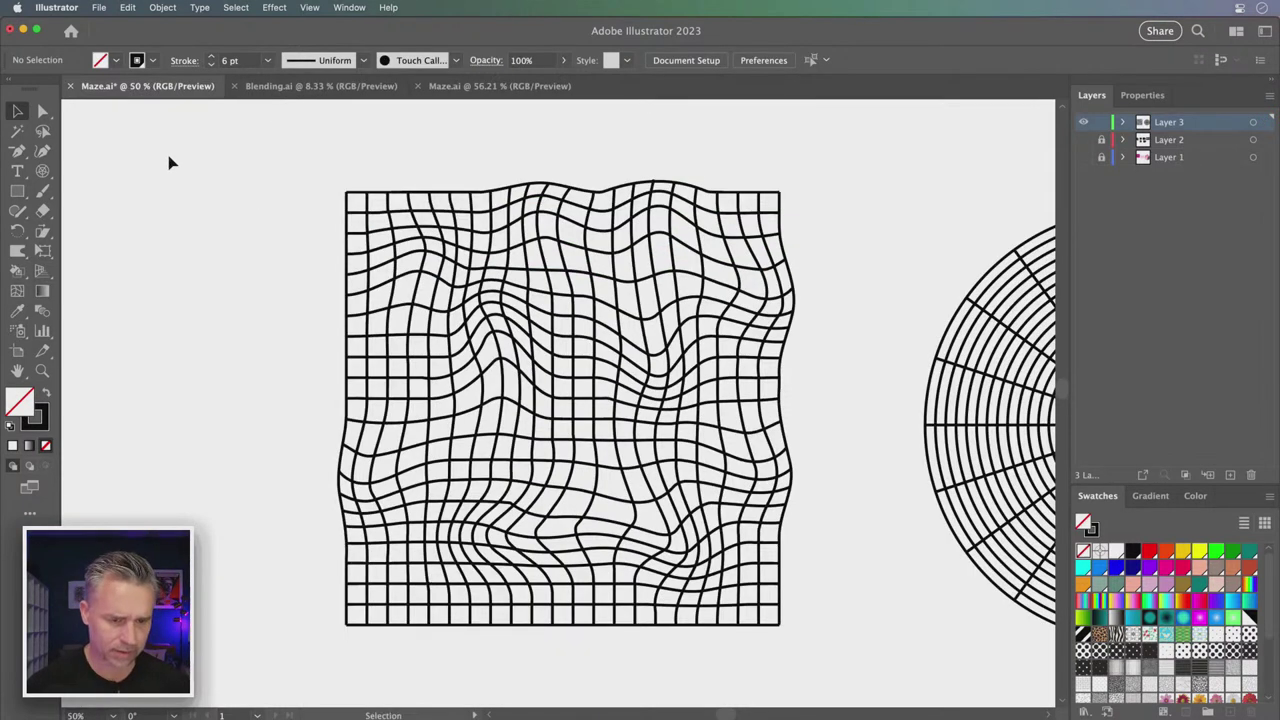
left_click_drag(333, 185, 795, 638)
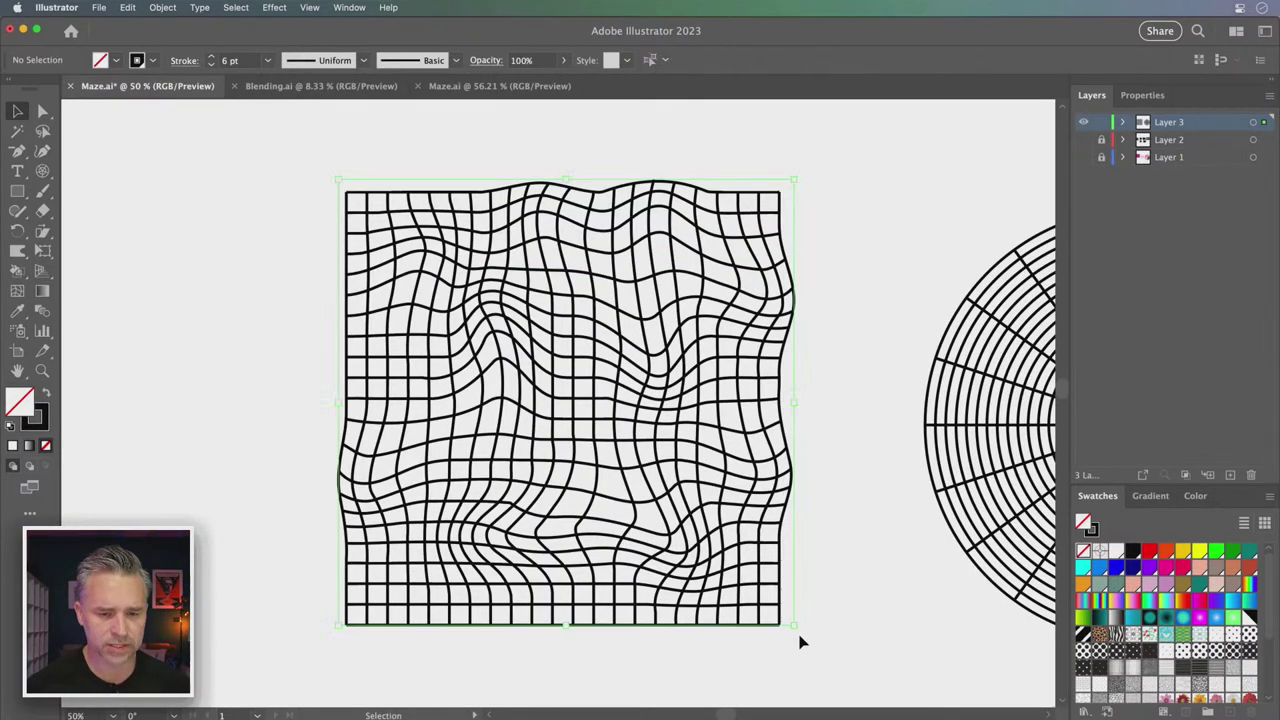
right_click(470, 333)
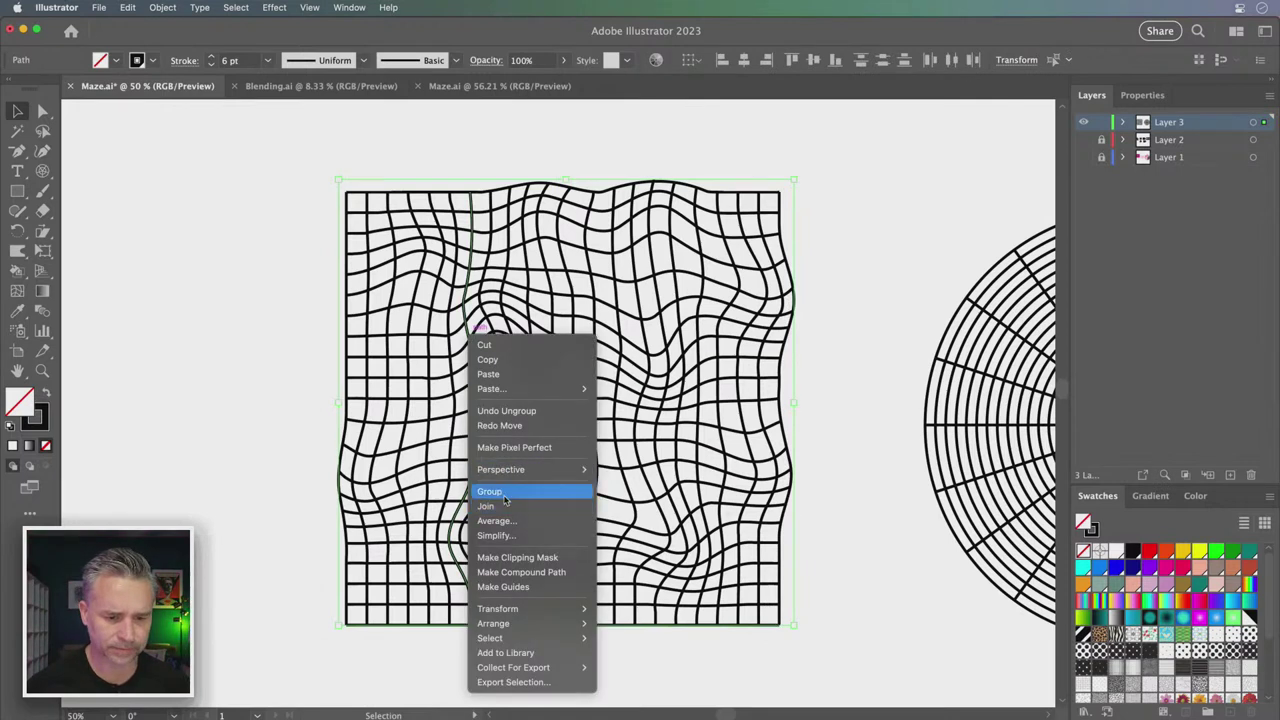
Regroup the grid lines and Expand them with Fill and Stroke into black outline shapes
key("super+g")
left_click(162, 7)
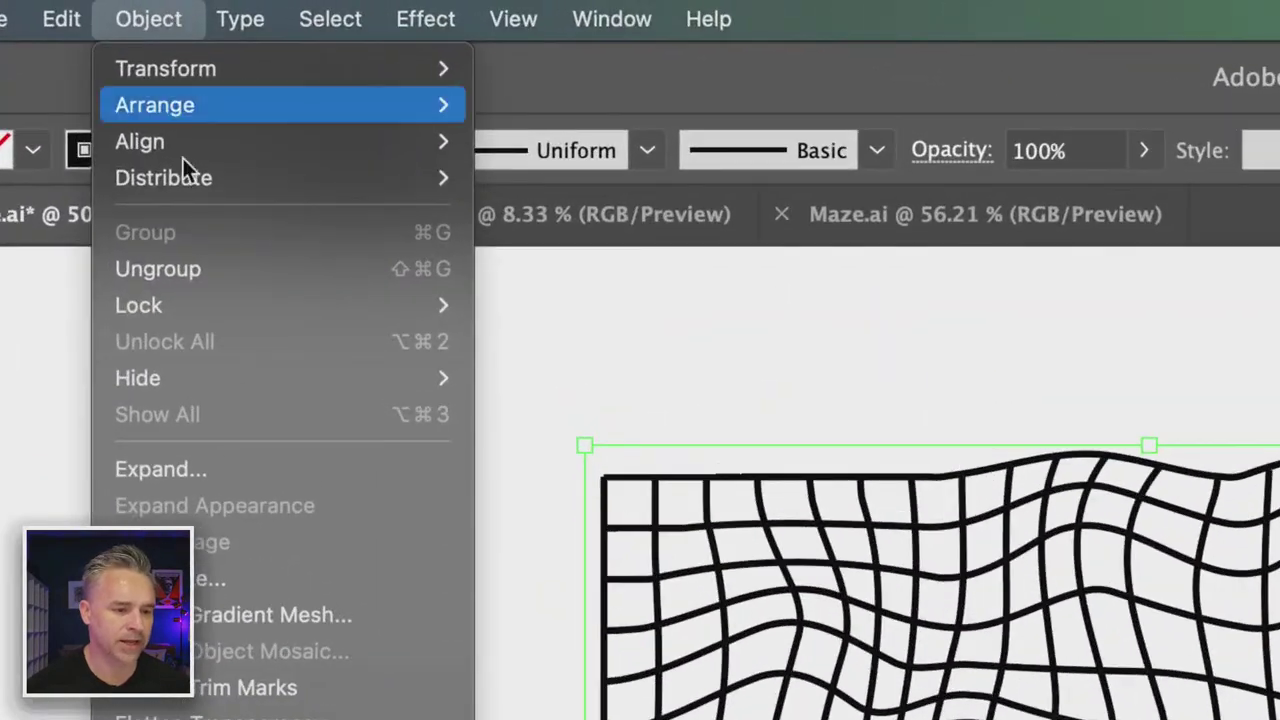
left_click(194, 474)
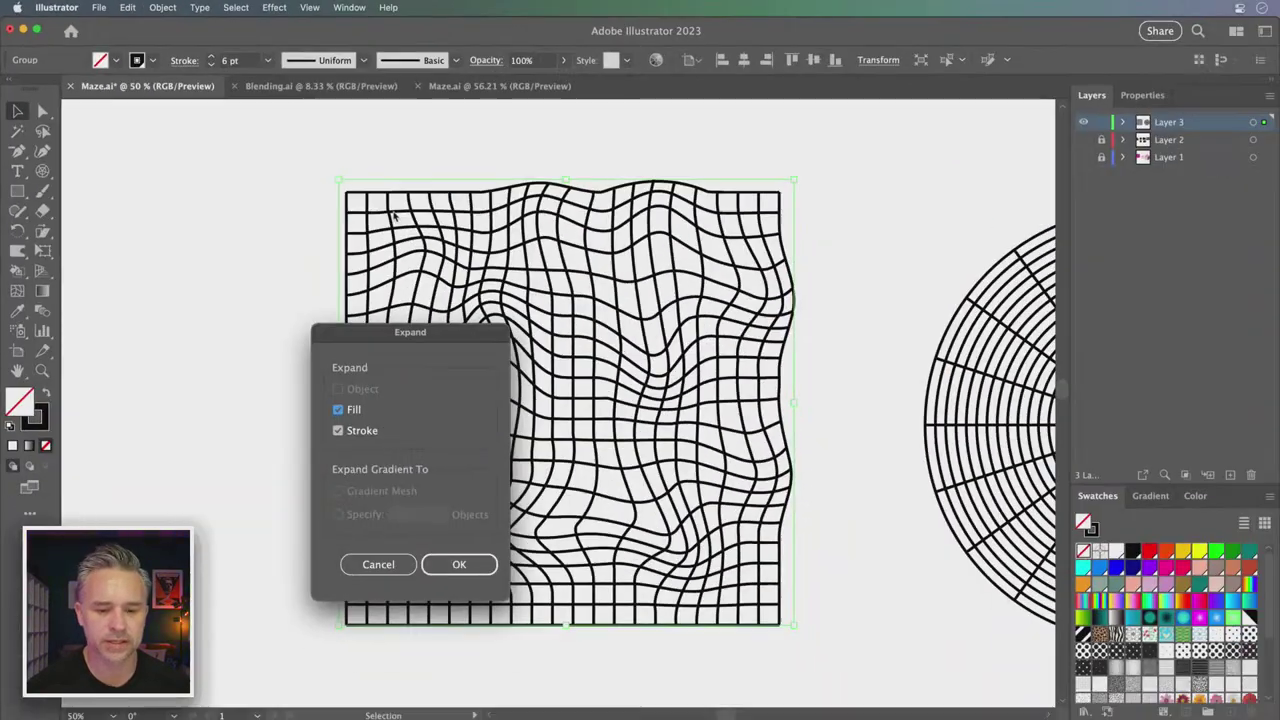
left_click_drag(378, 334, 610, 259)
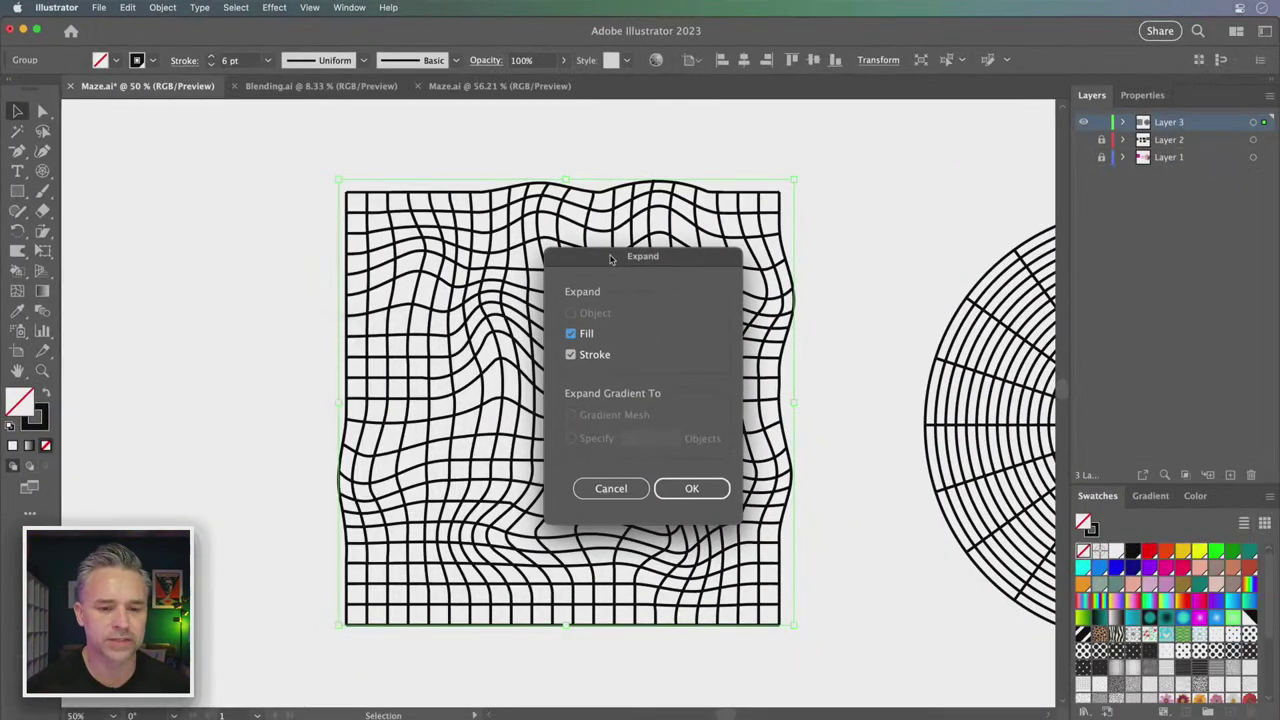
left_click(672, 490)
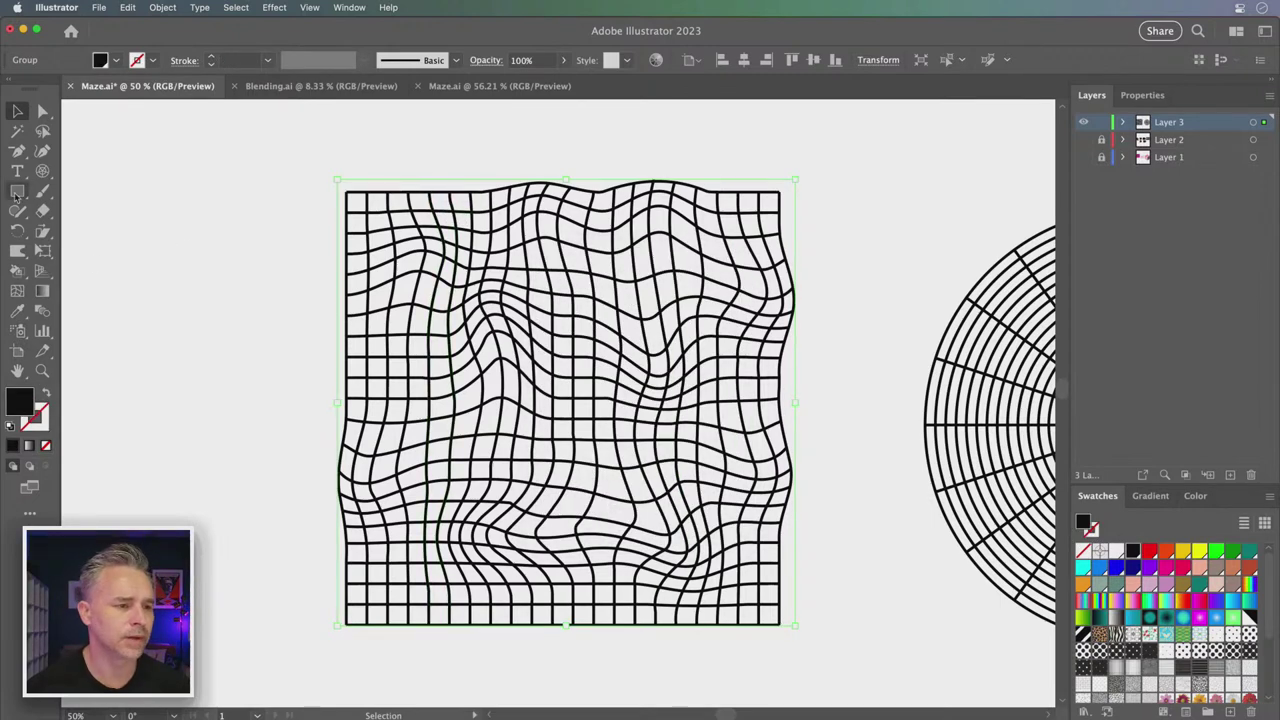
left_click(16, 271)
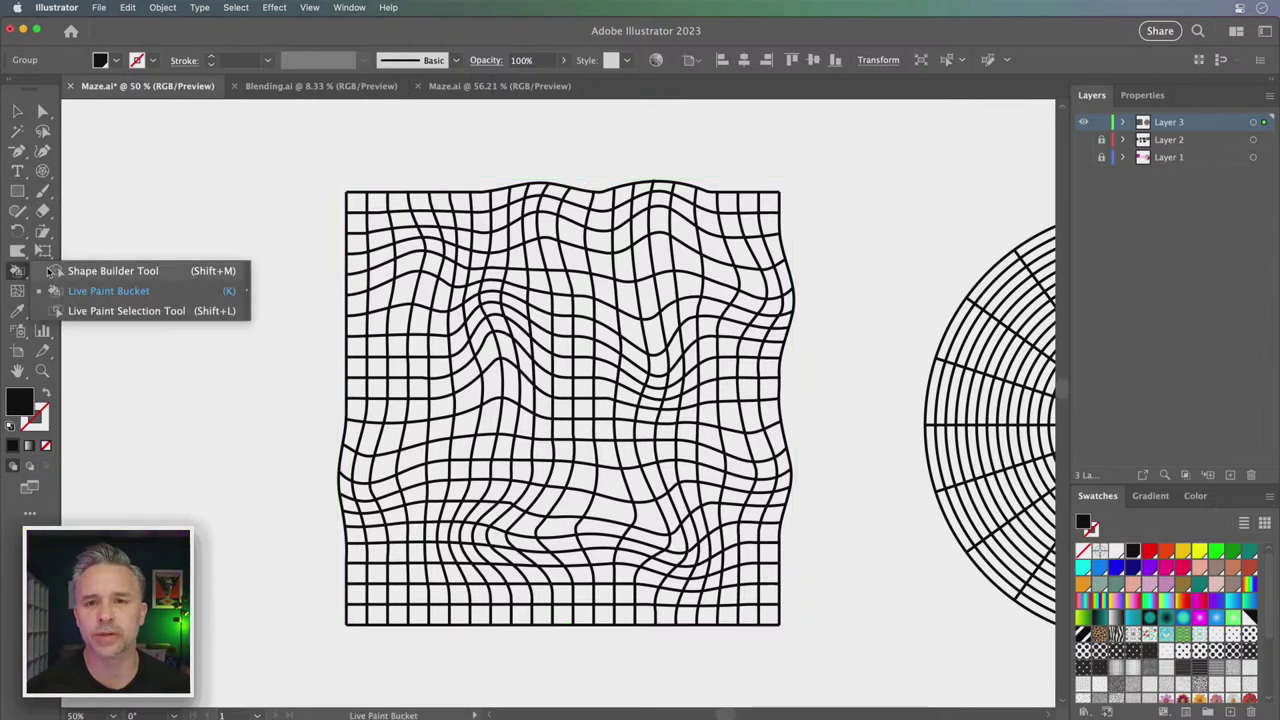
left_click(50, 271)
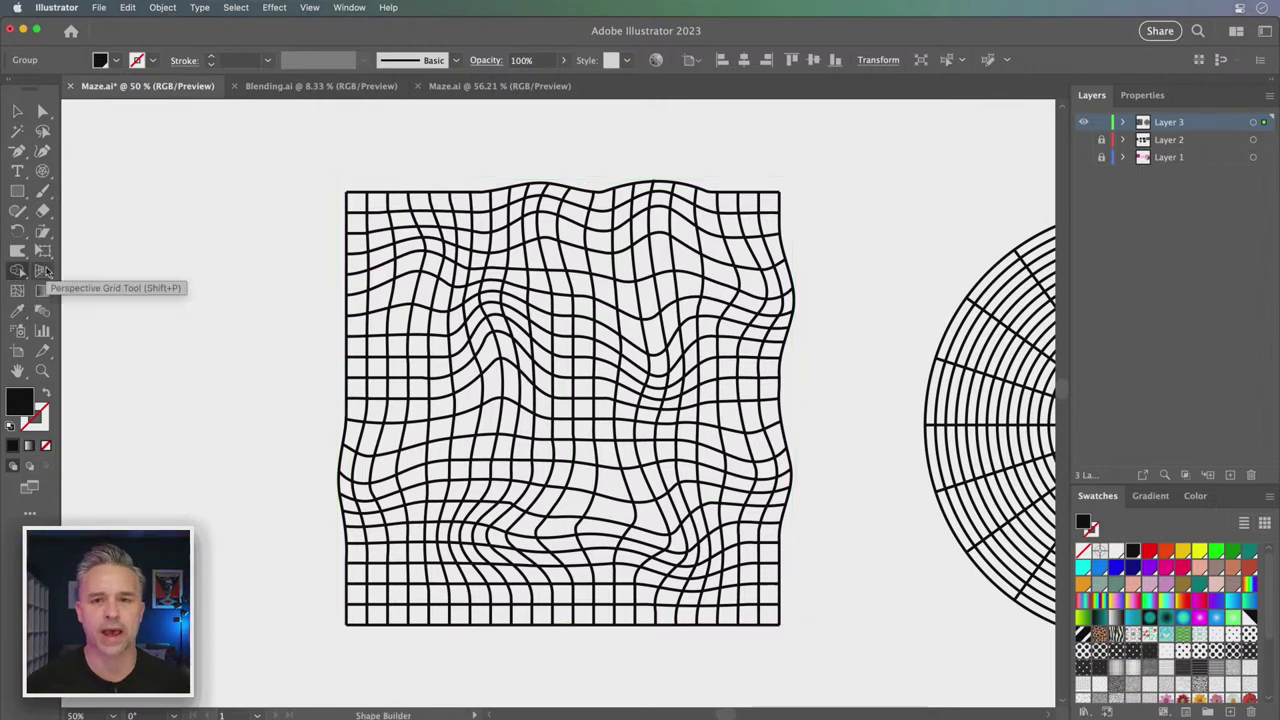
key("super+equal")
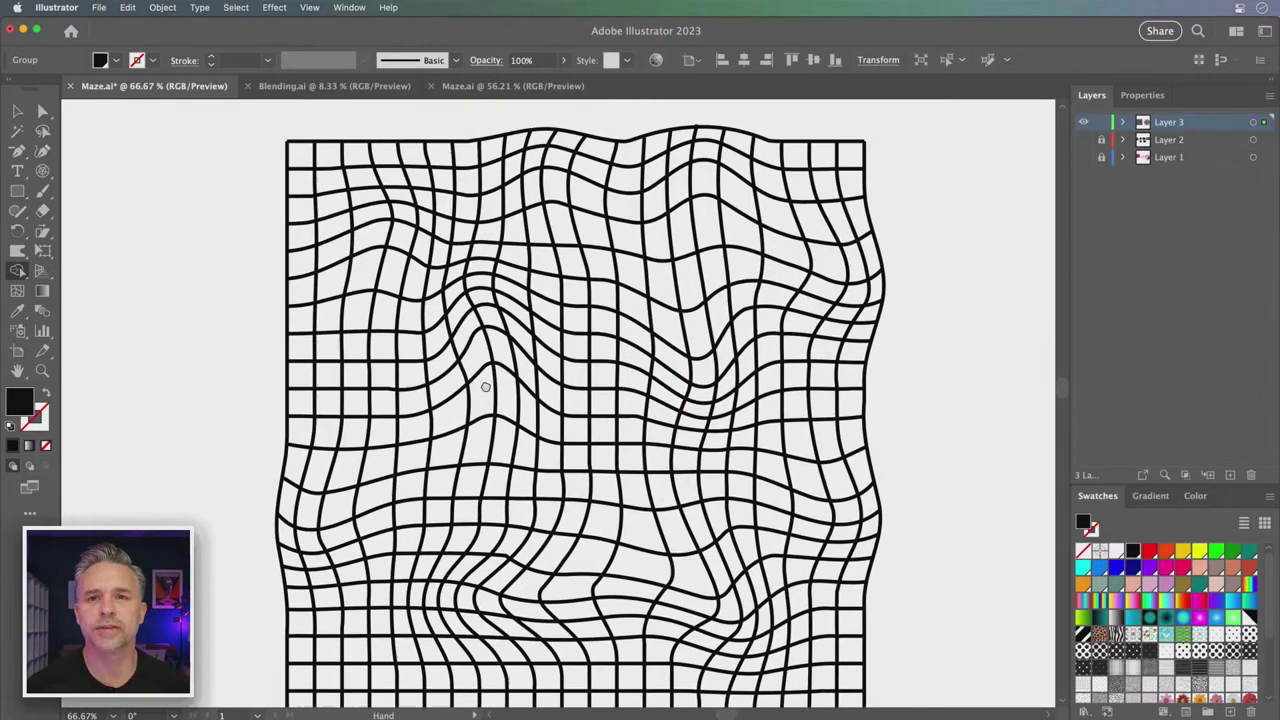
scroll(517, 427, "up", 3)
scroll(517, 427, "left", 3)
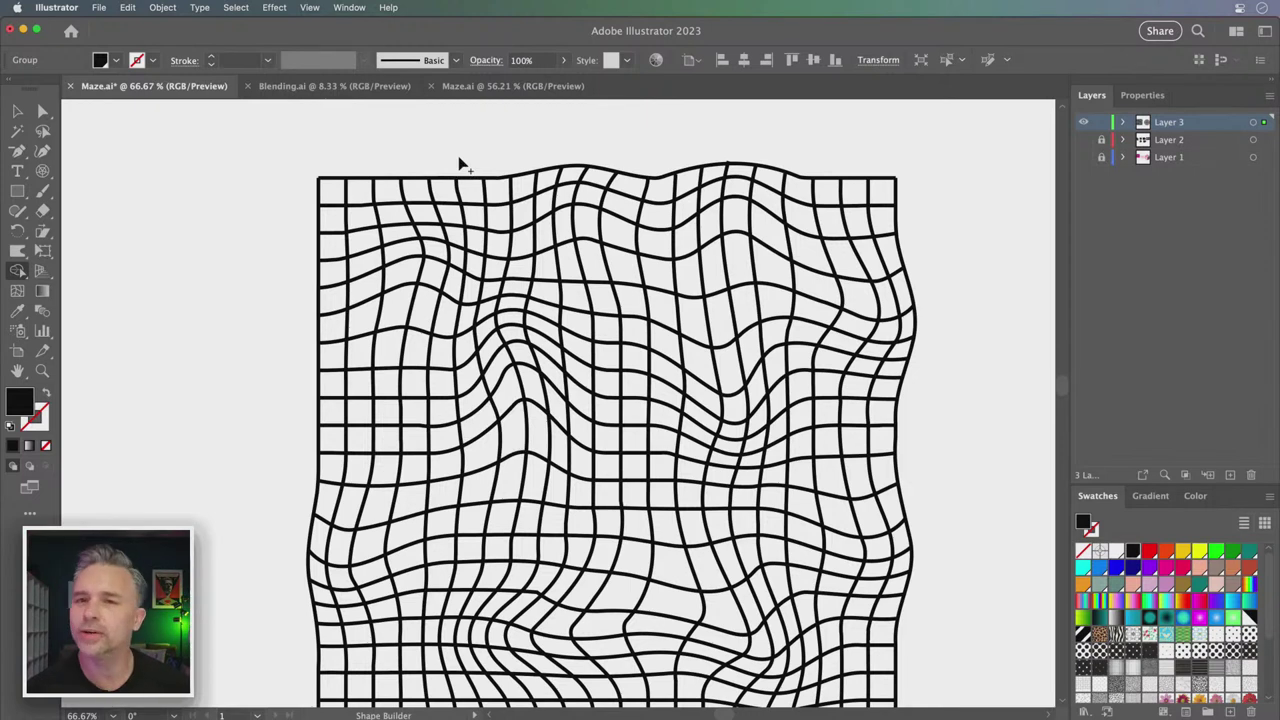
left_click(476, 238)
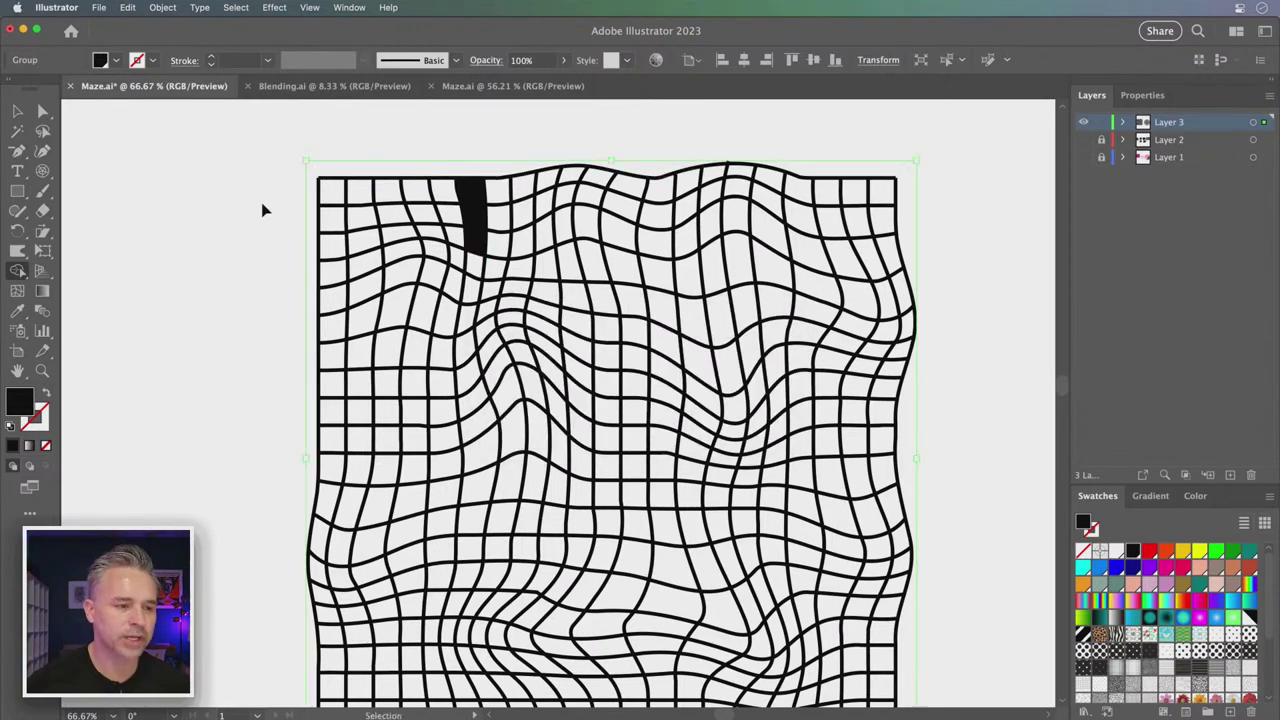
key("ctrl+z")
left_click(18, 272)
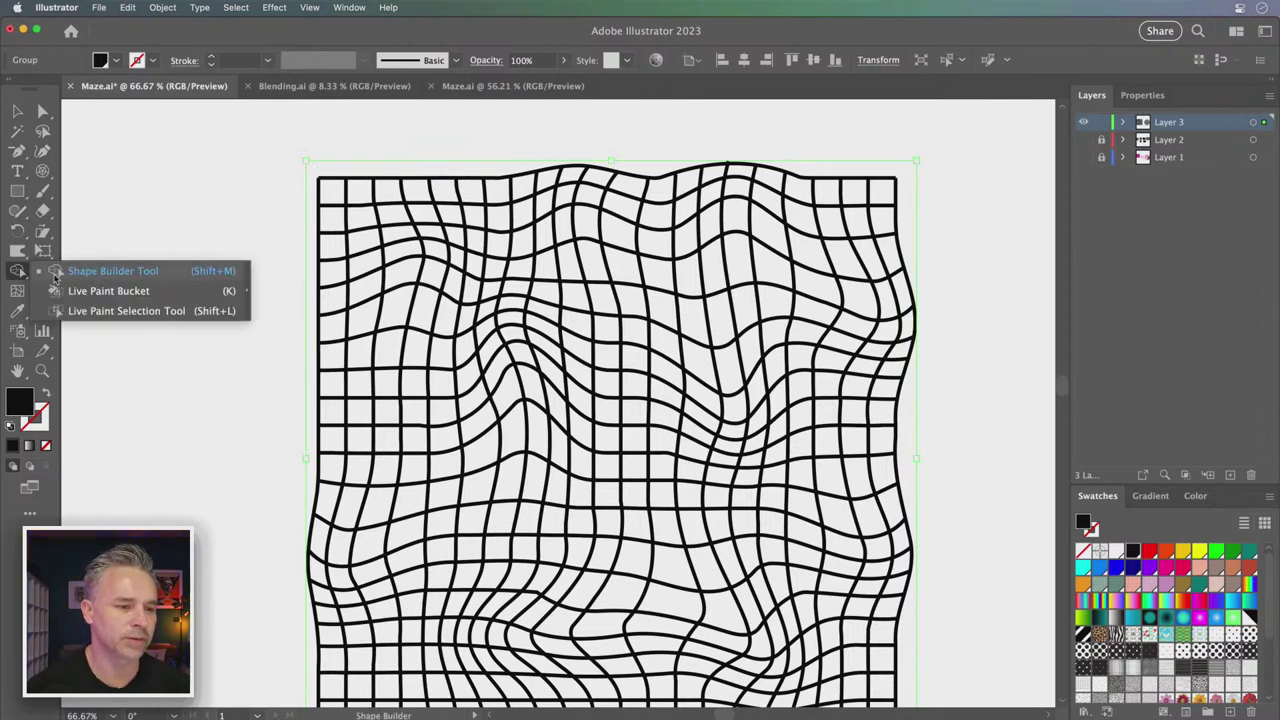
left_click(55, 272)
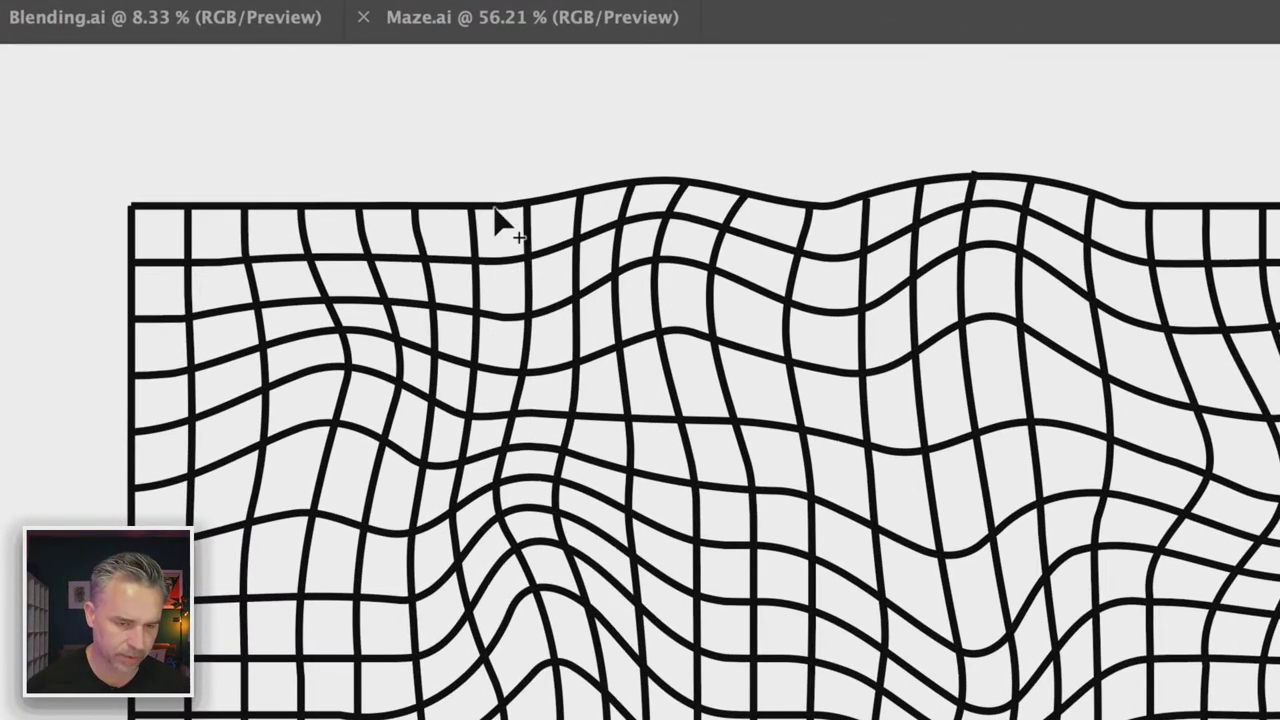
mouse_move(499, 192)
left_mouse_down()
mouse_move(505, 352)
mouse_move(729, 314)
left_mouse_up()
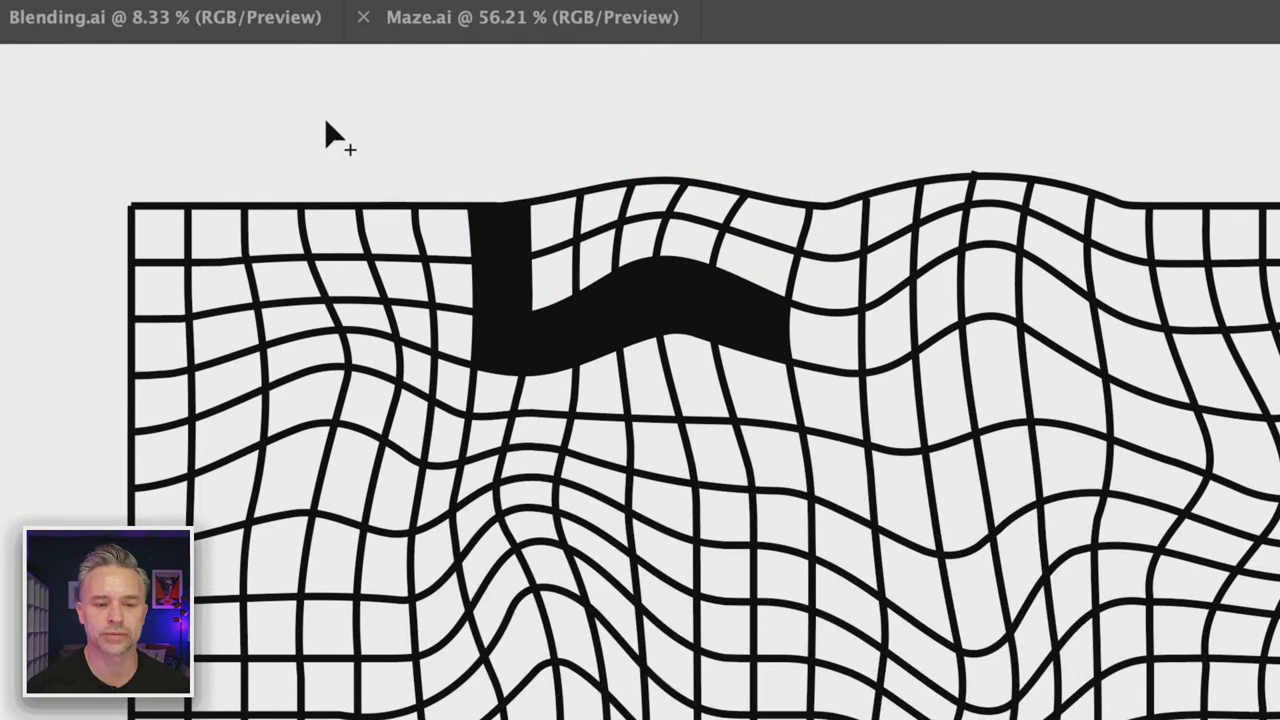
key("ctrl+z")
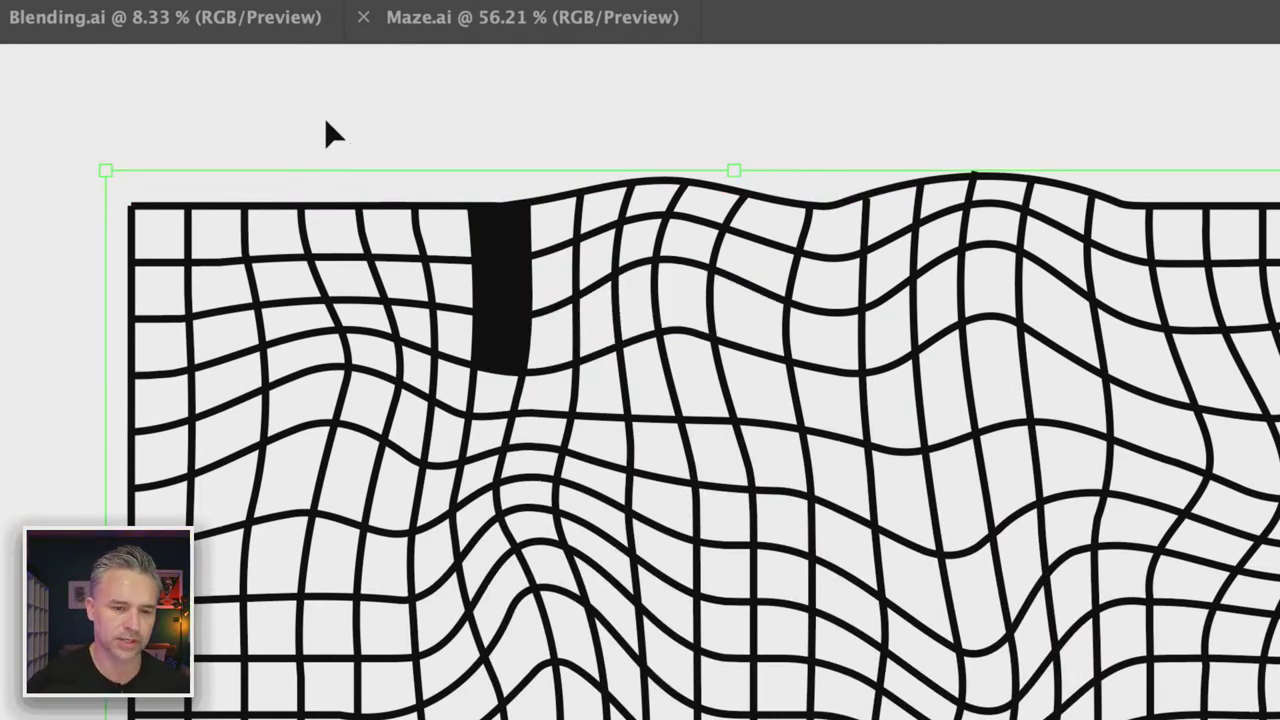
key("ctrl+z")
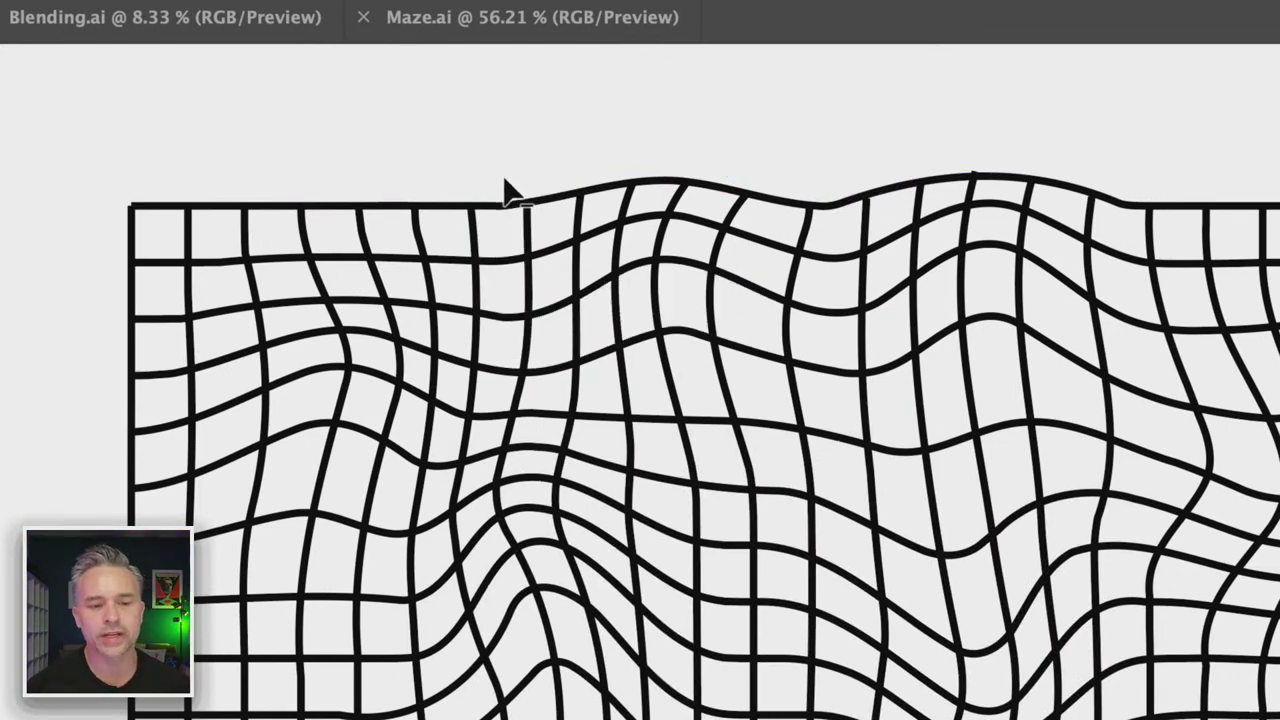
mouse_move(505, 183)
left_mouse_down()
mouse_move(657, 310)
mouse_move(716, 312)
left_mouse_up()
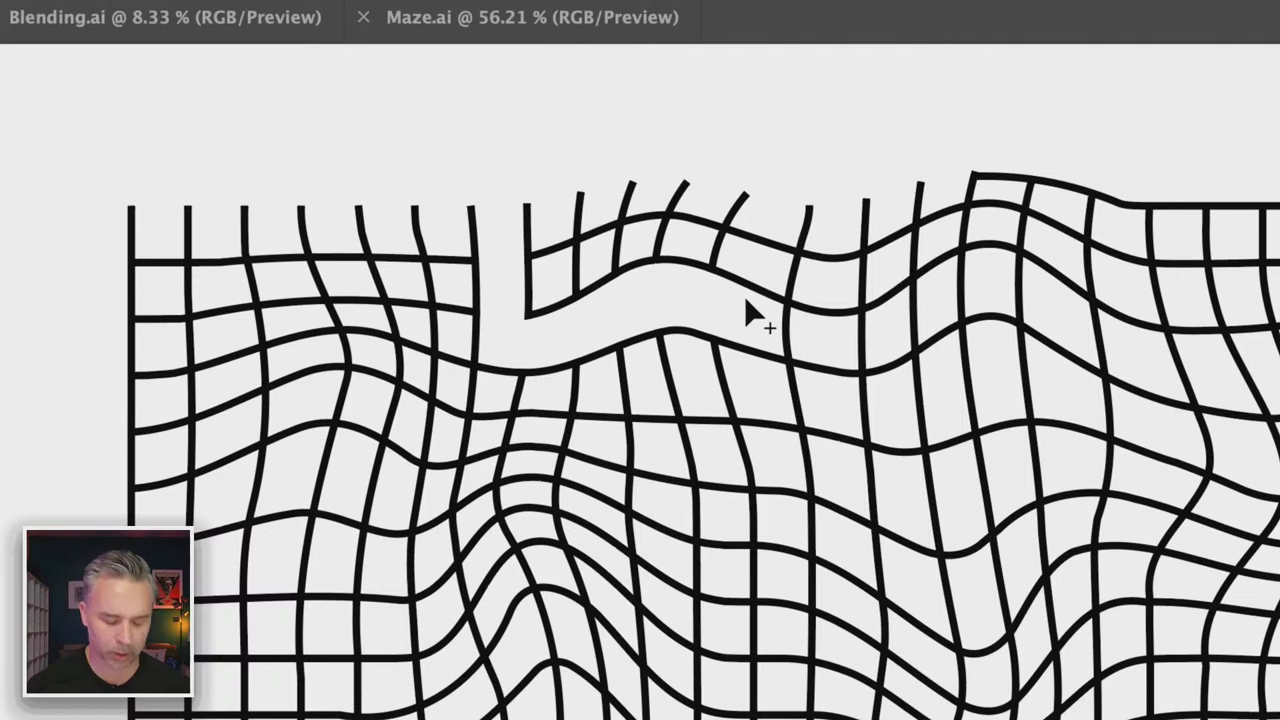
mouse_move(744, 298)
left_mouse_down()
mouse_move(705, 250)
mouse_move(563, 278)
left_mouse_up()
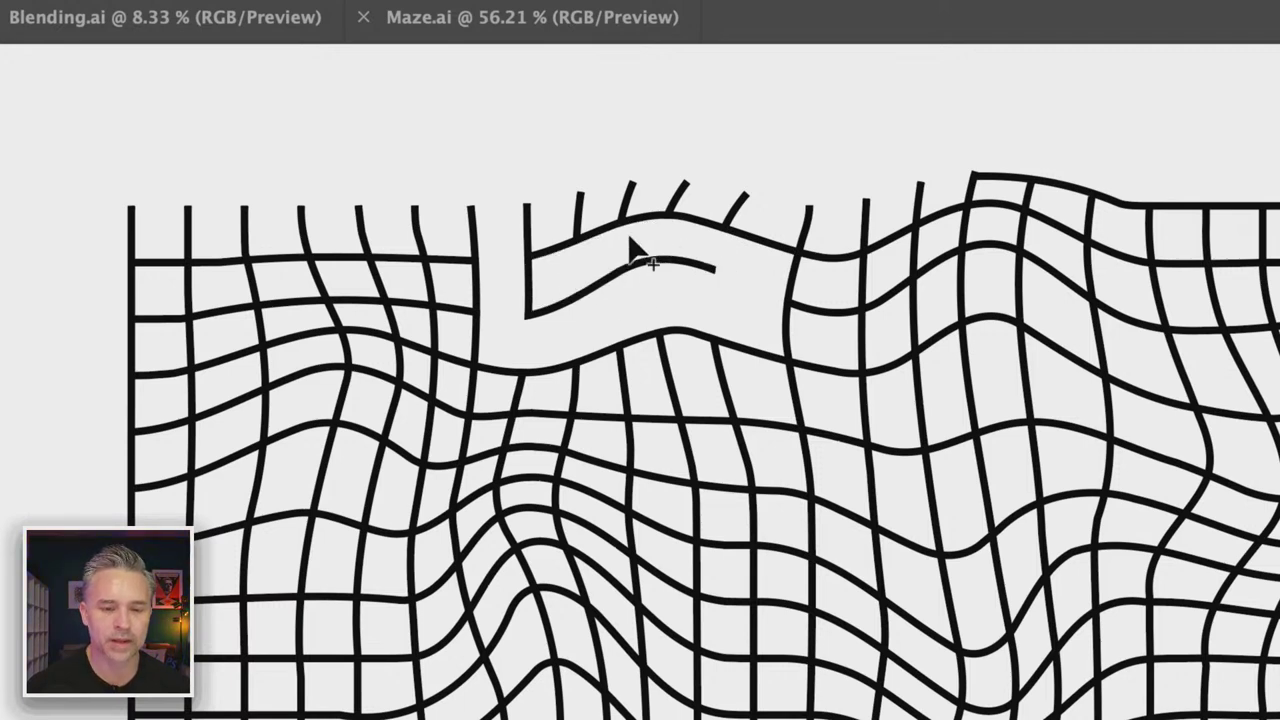
mouse_move(551, 271)
left_mouse_down()
mouse_move(735, 259)
mouse_move(502, 214)
mouse_move(499, 184)
mouse_move(503, 200)
left_mouse_up()
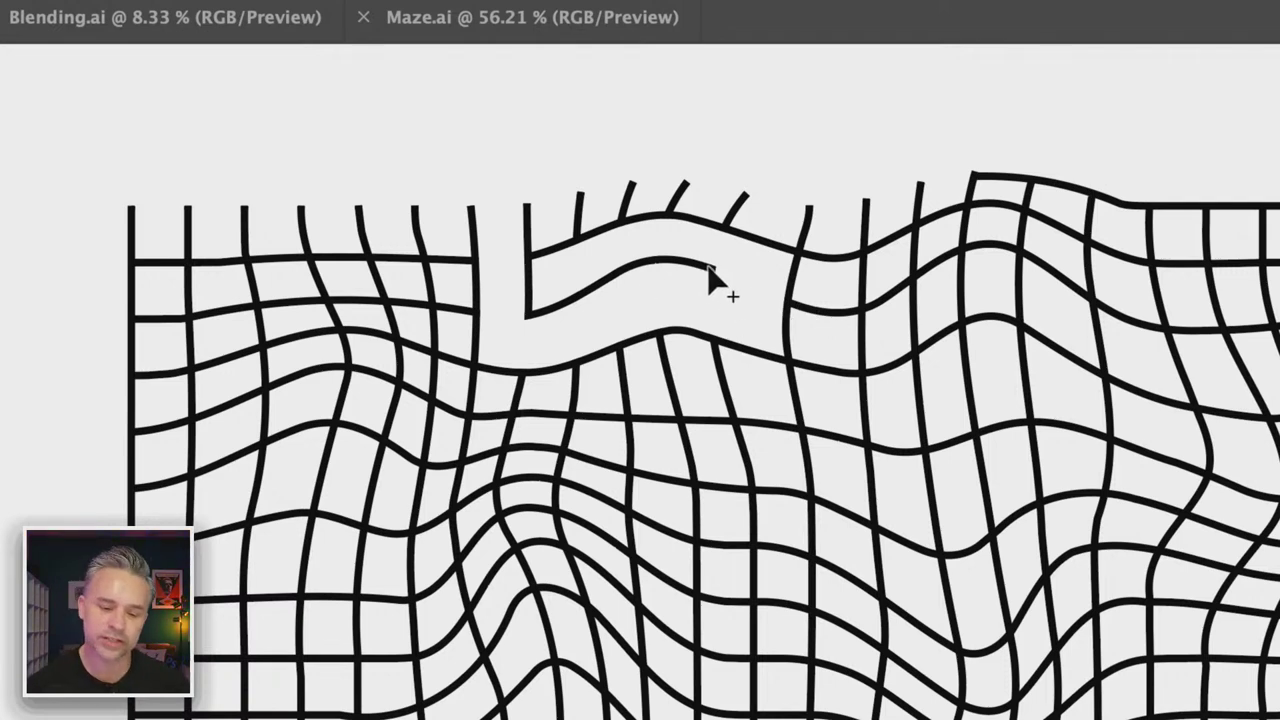
key("ctrl+z")
key("ctrl+z")
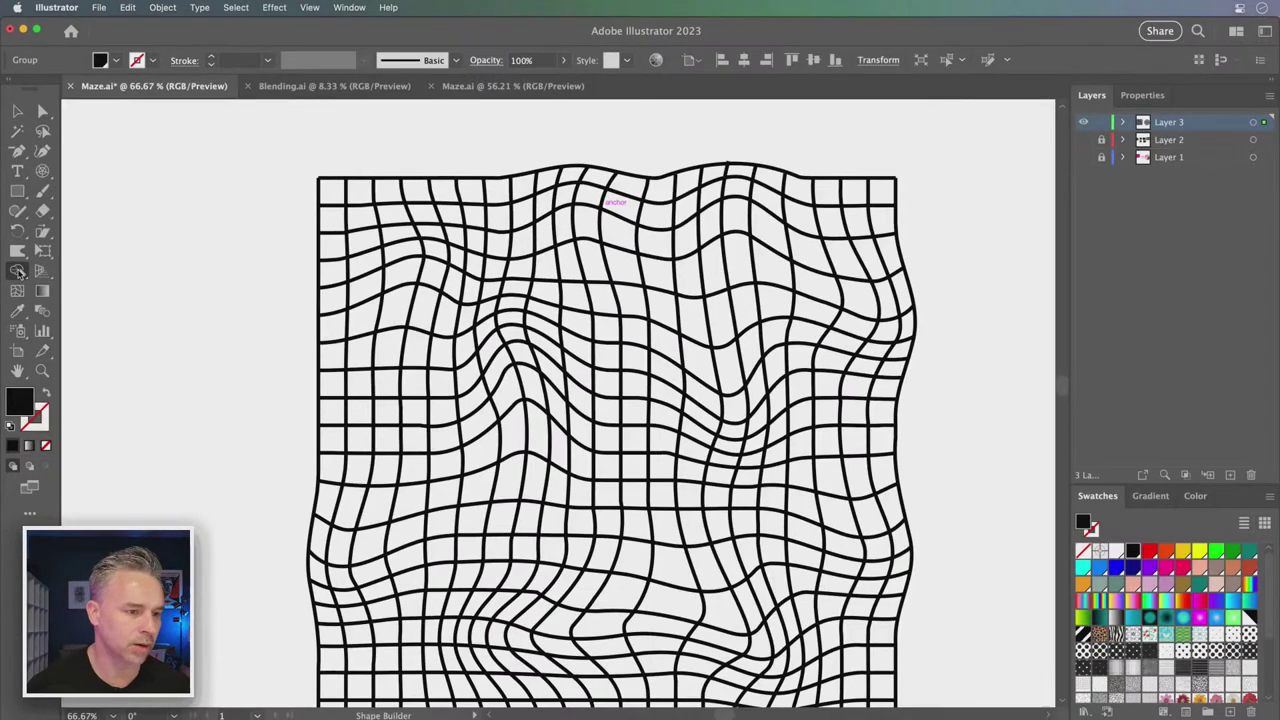
Switch to the Live Paint Bucket and fill top-edge cells yellow, extending to the right
left_click(18, 272)
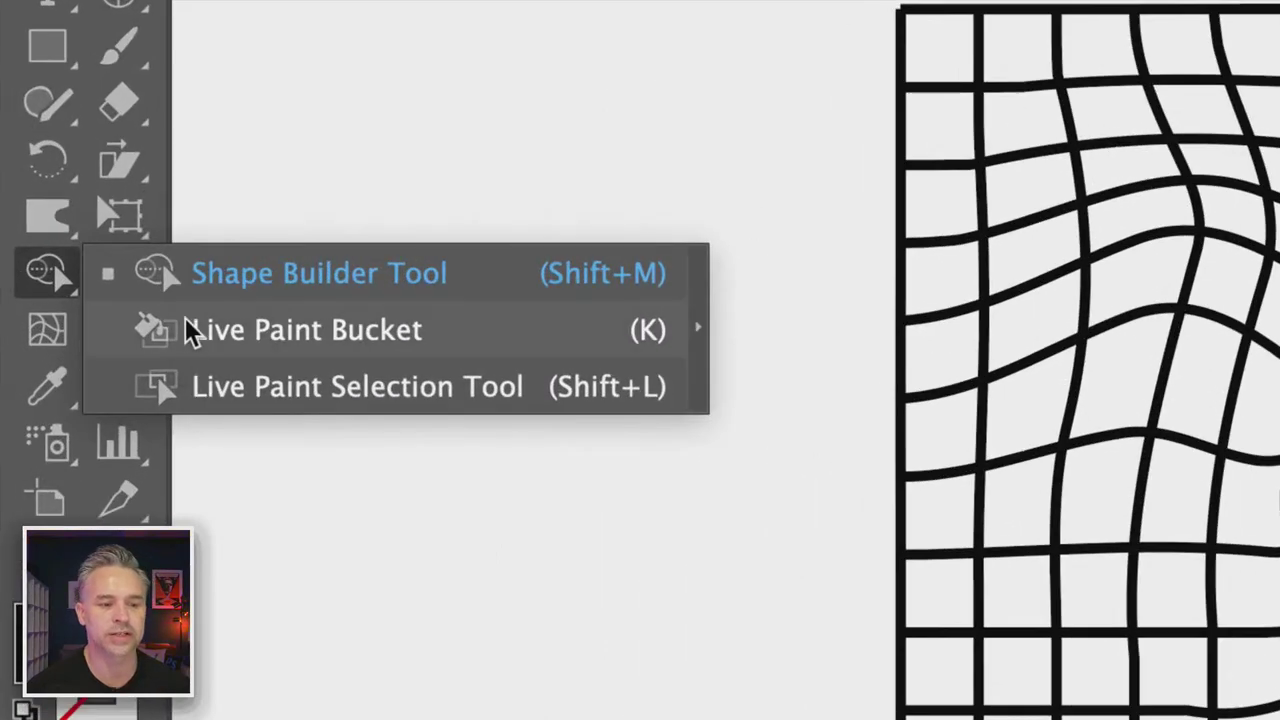
left_click(188, 329)
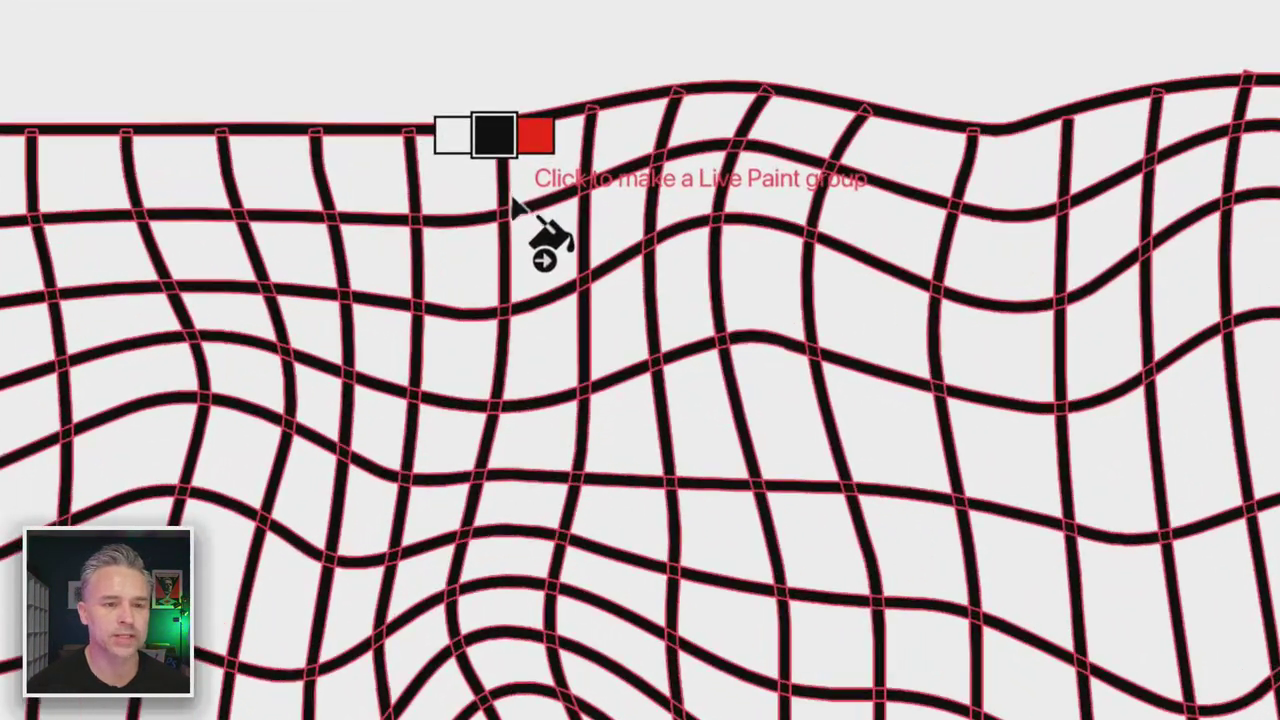
key("Right")
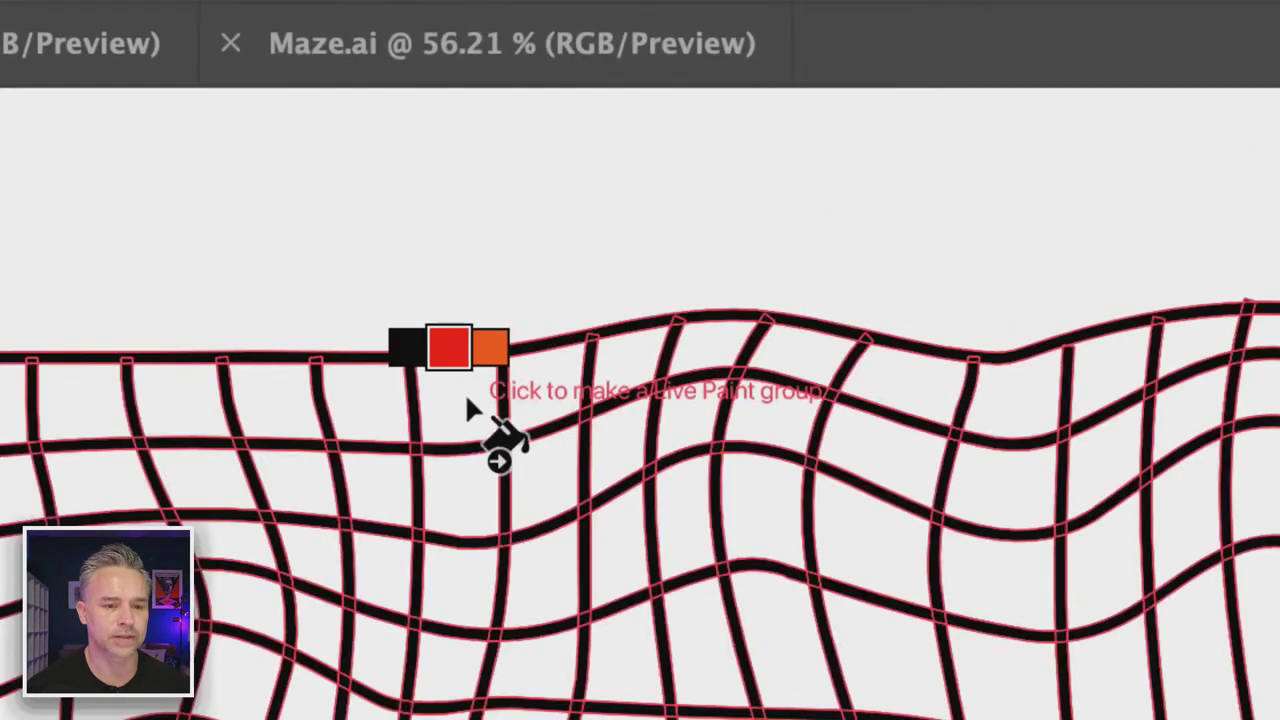
key("Right")
key("Right")
key("Left")
key("Left")
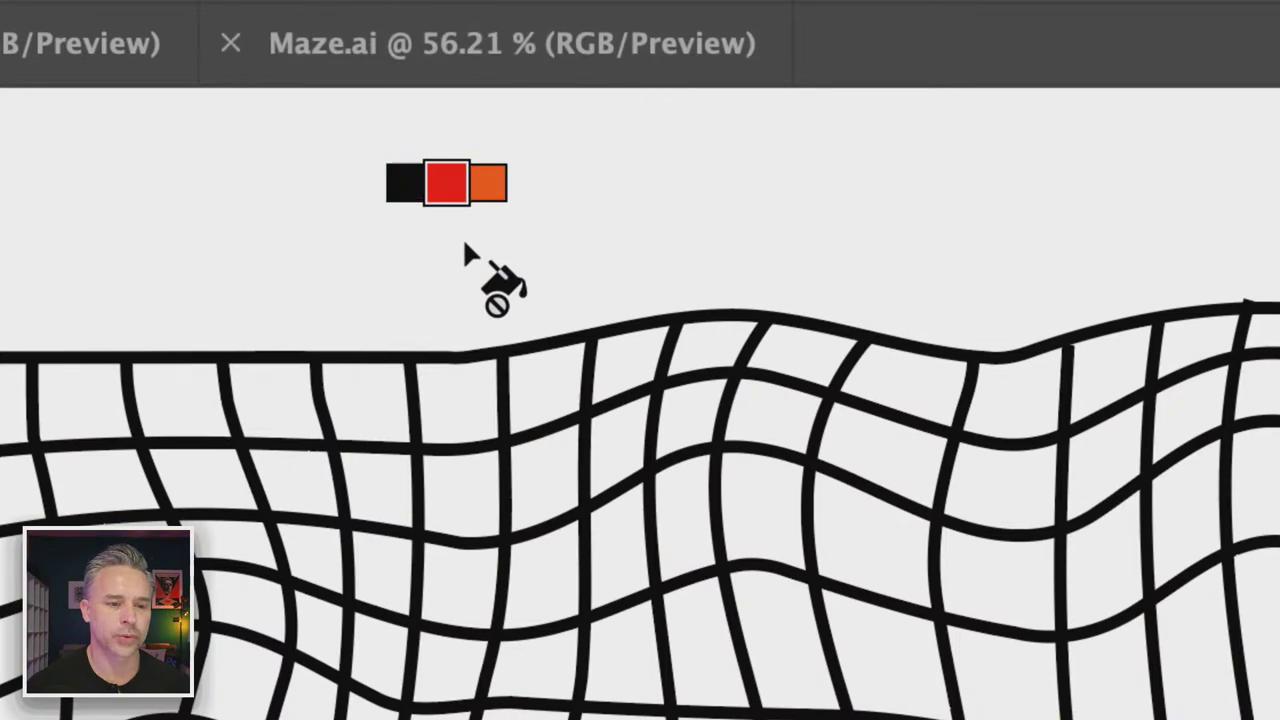
key("Left")
key("Left")
key("Left")
key("Left")
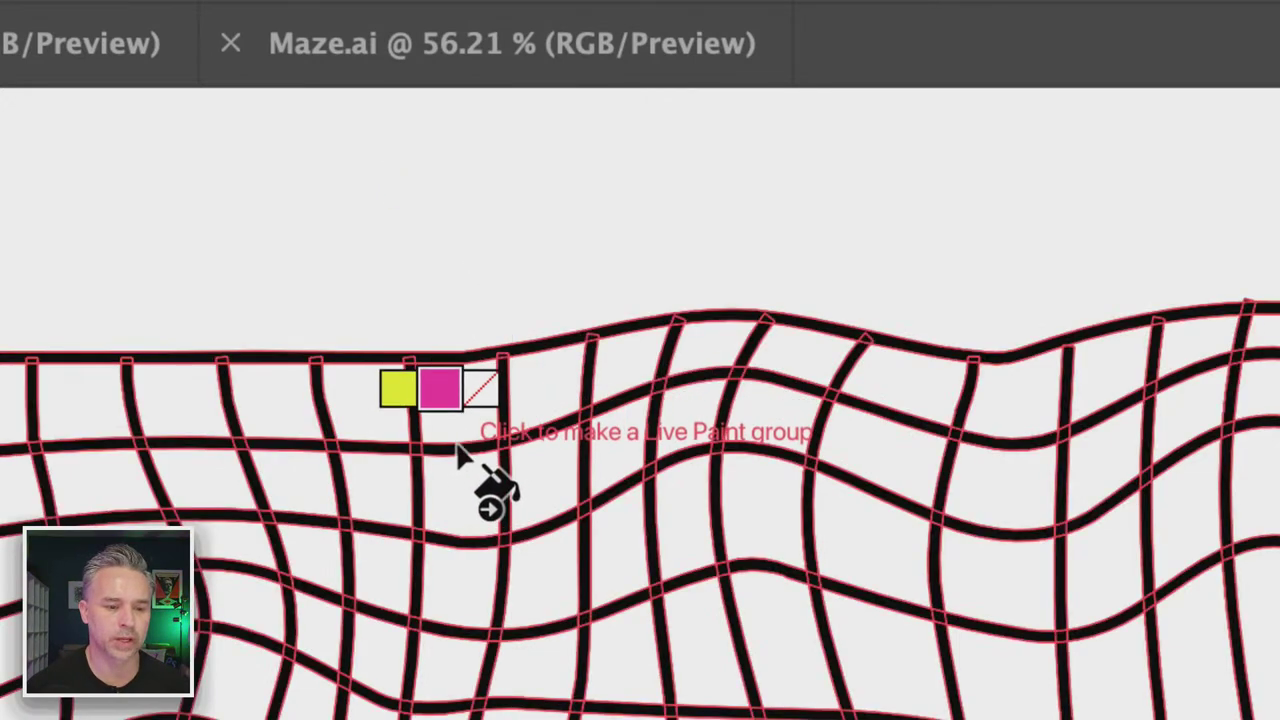
key("Left")
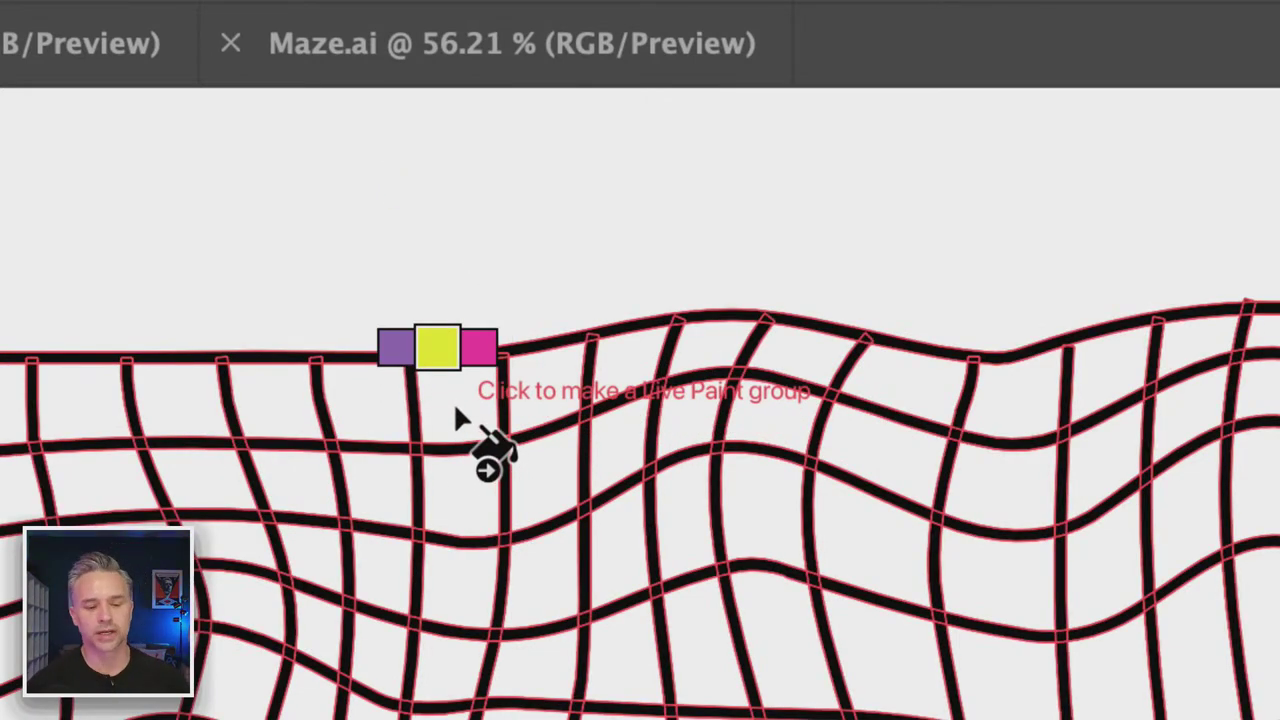
left_click(457, 405)
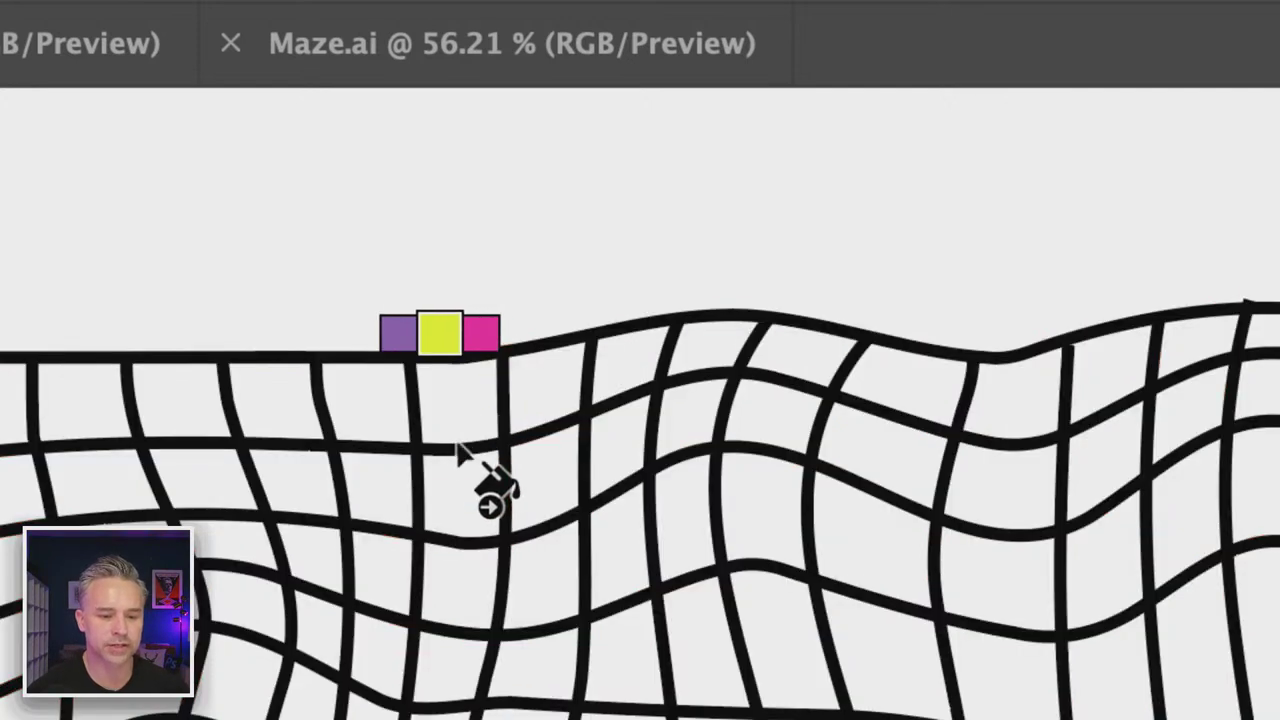
left_click(457, 402)
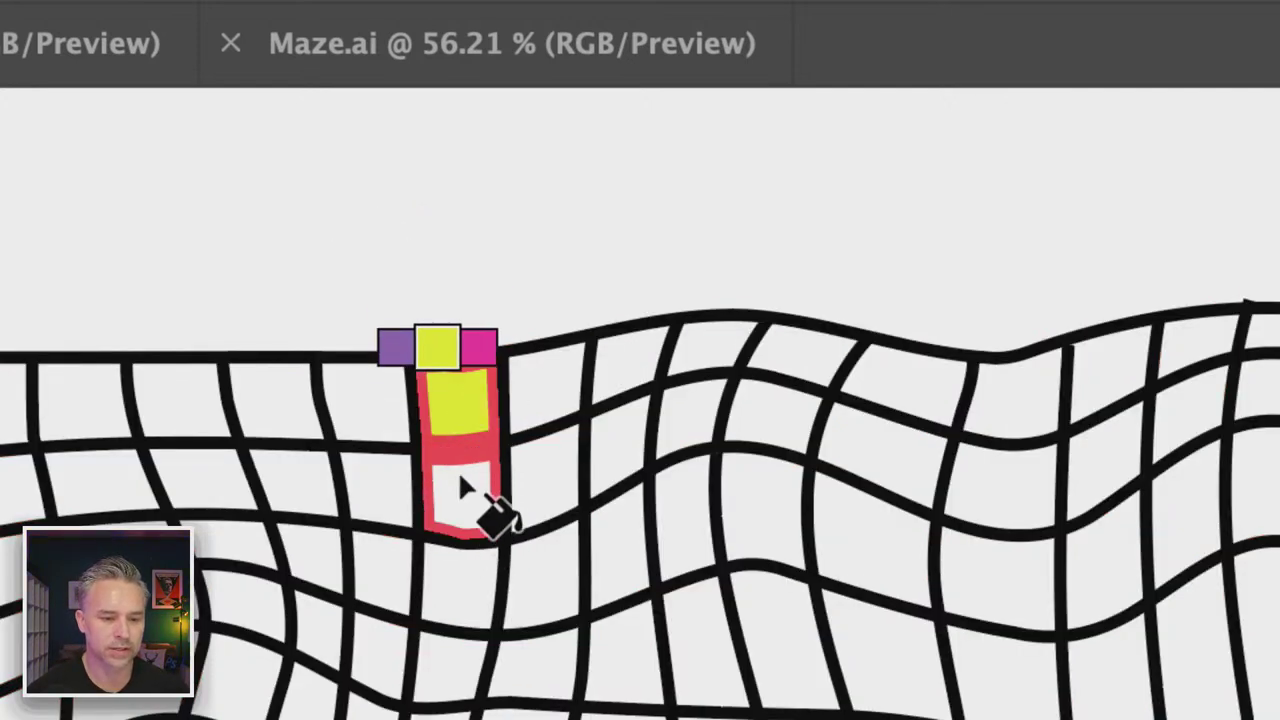
left_click_drag(460, 483, 614, 446)
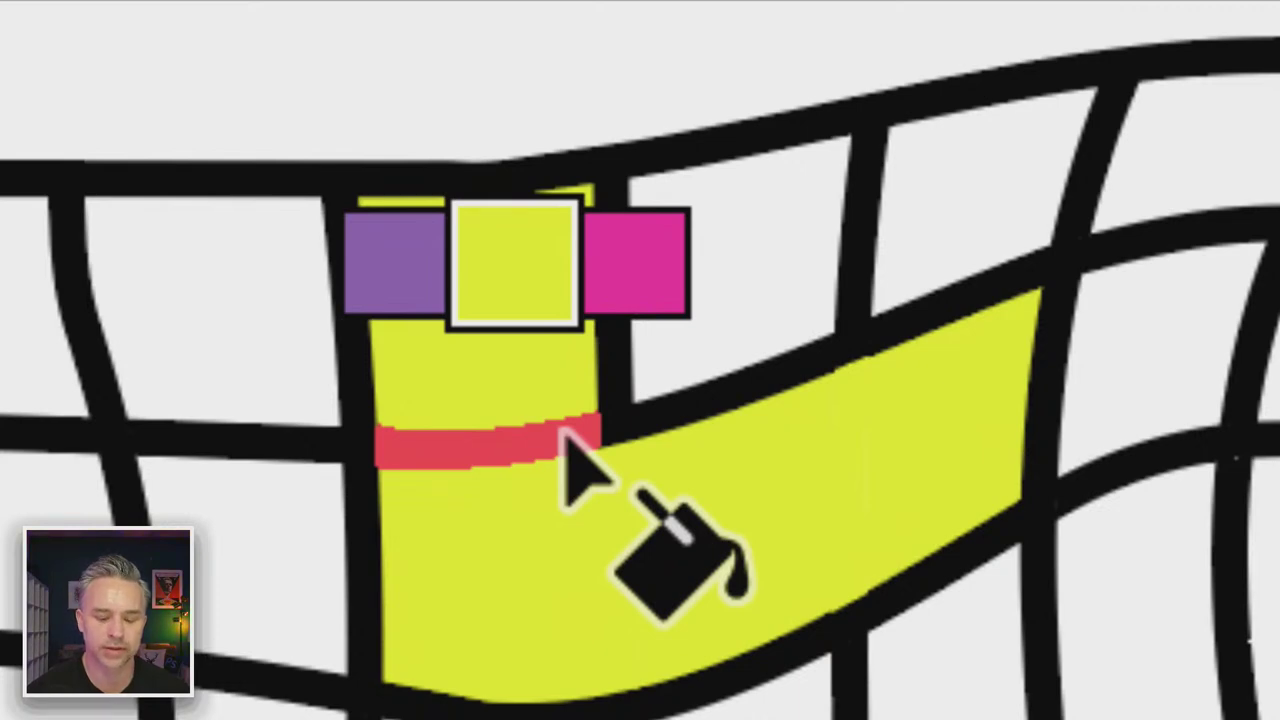
Paint an edge between yellow cells black, revert it, and fill a row of cells yellow
key("Right")
key("Right")
key("Right")
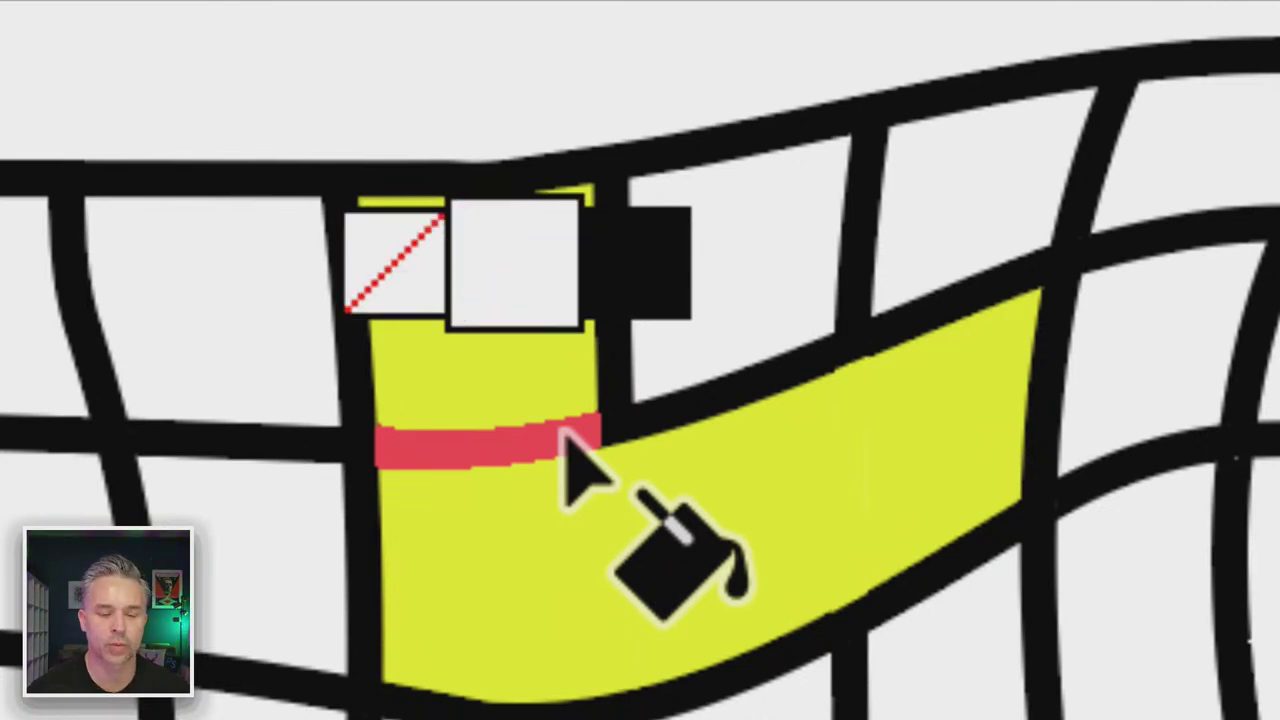
key("Right")
left_click(562, 437)
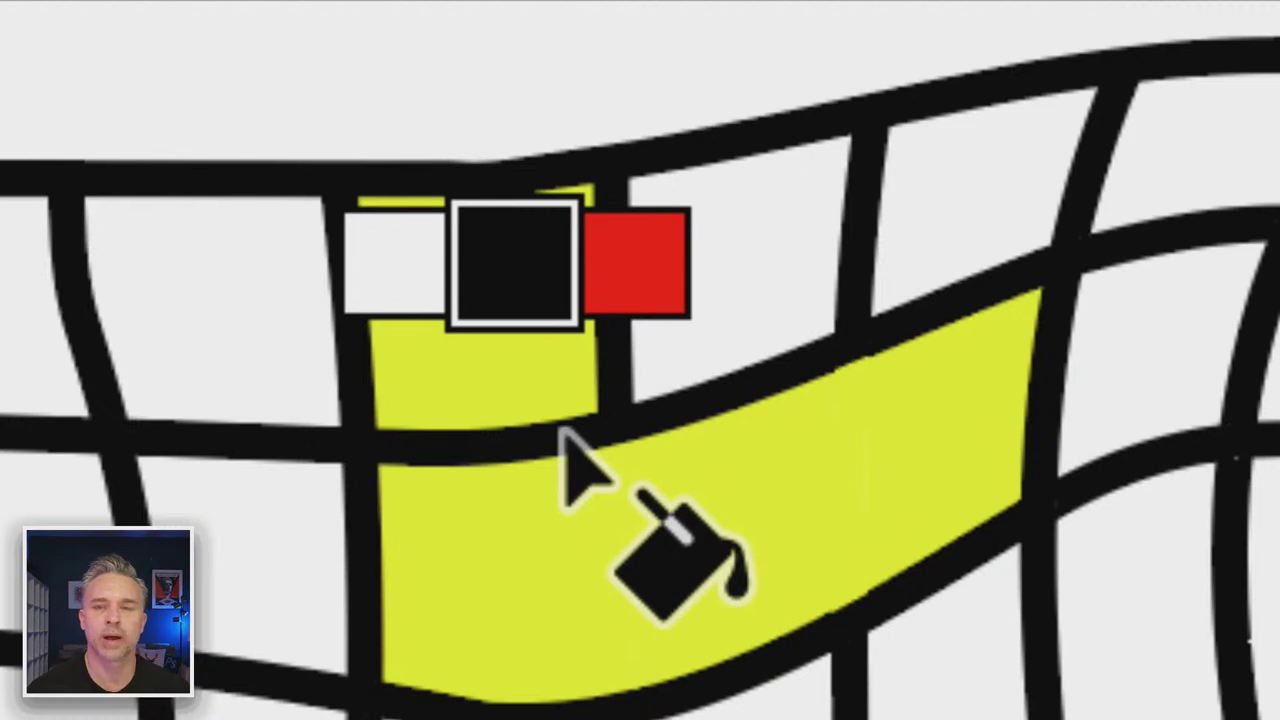
key("Left")
key("Left")
key("Left")
key("Left")
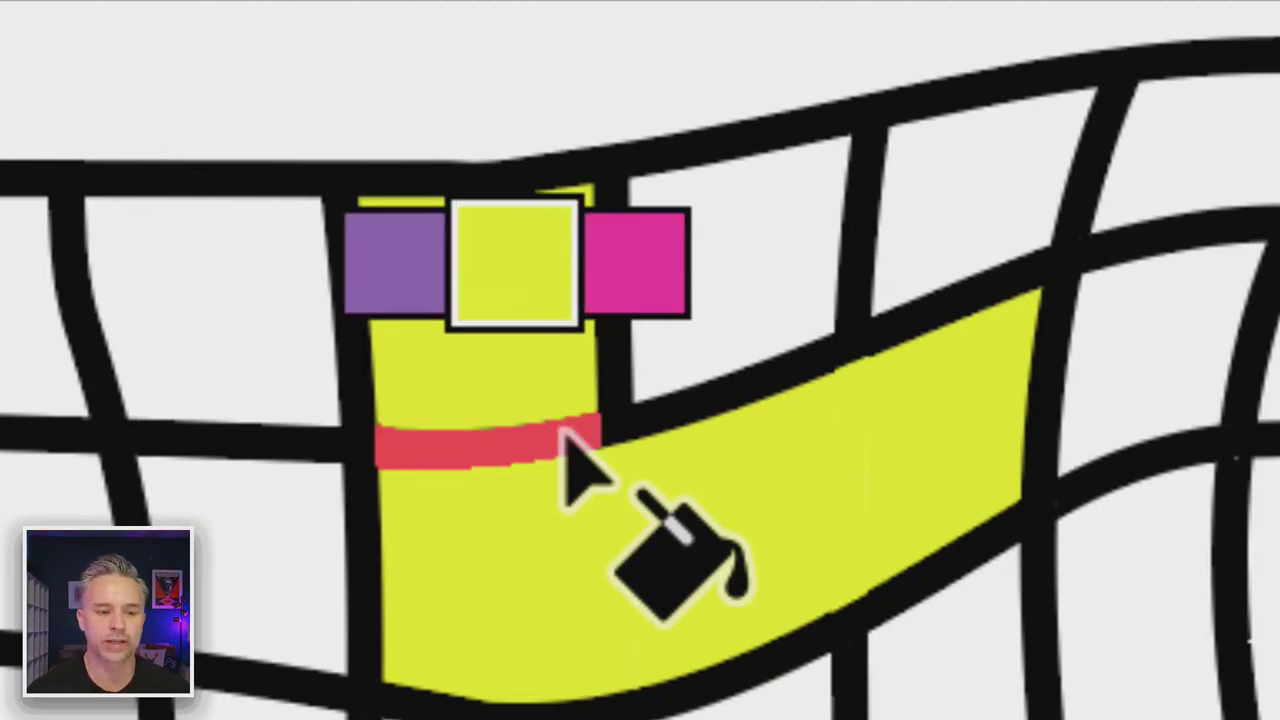
left_click(562, 437)
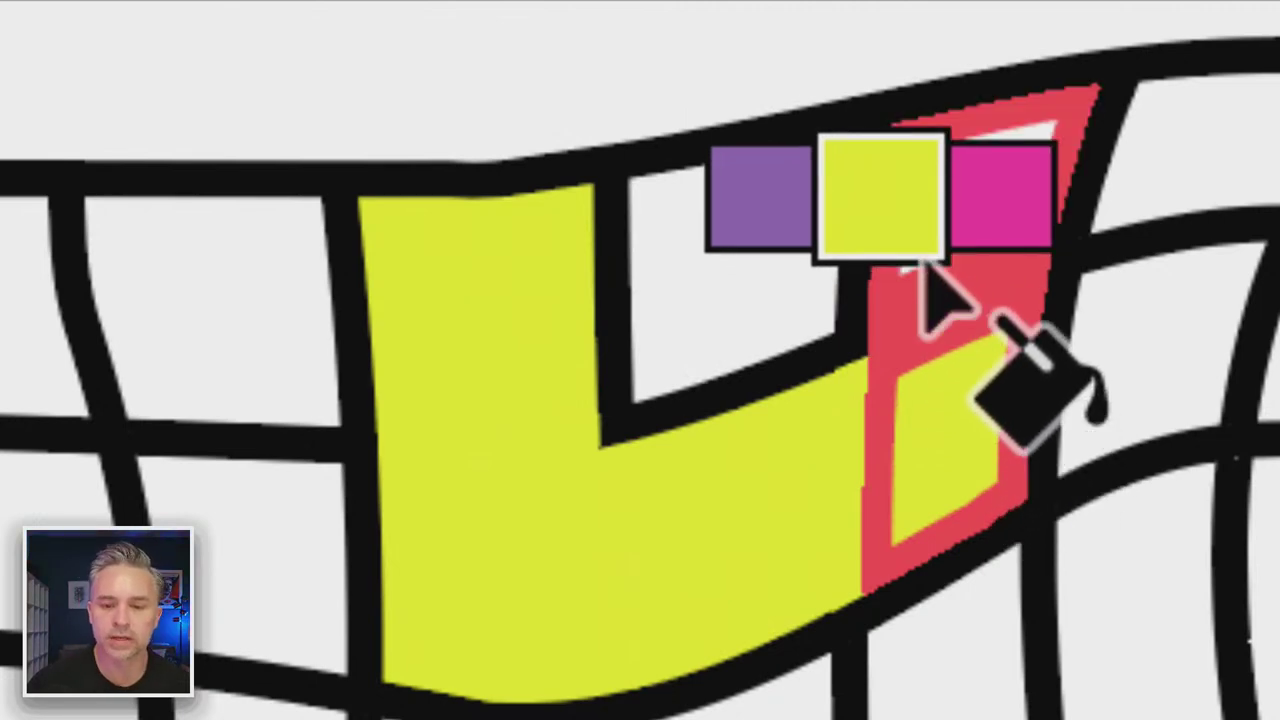
left_click(935, 275)
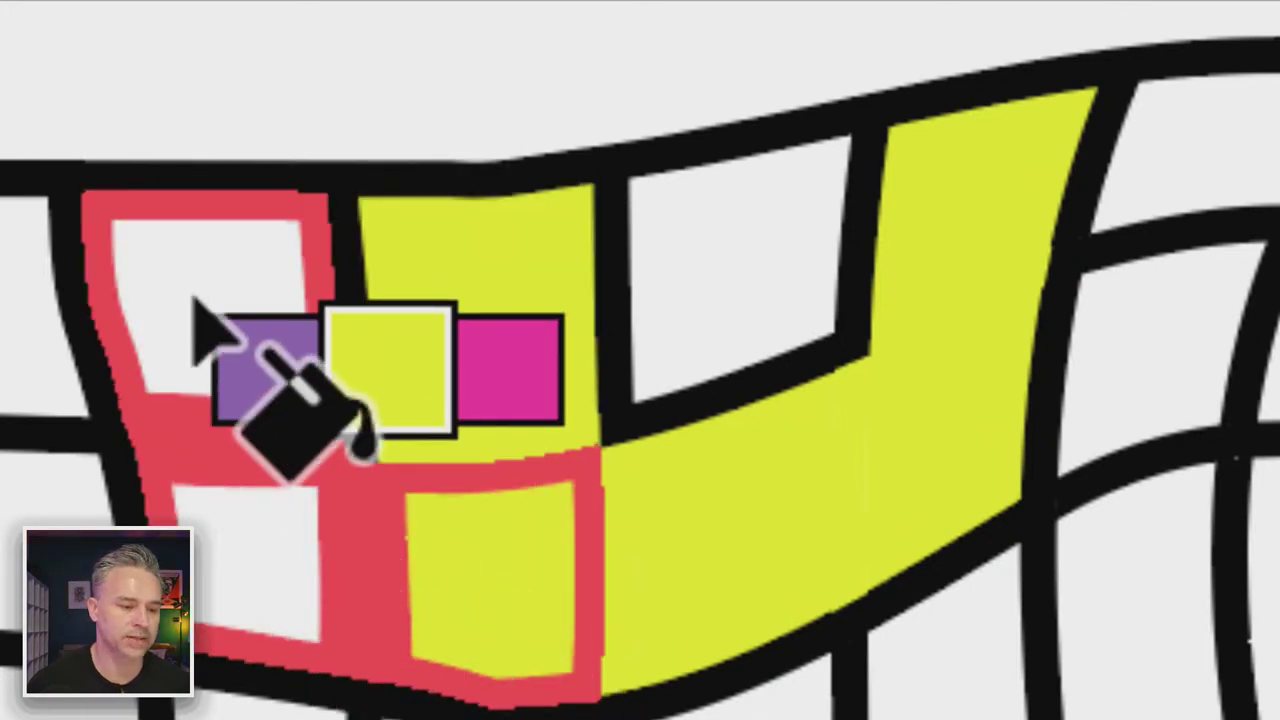
left_click_drag(1100, 300, 20, 280)
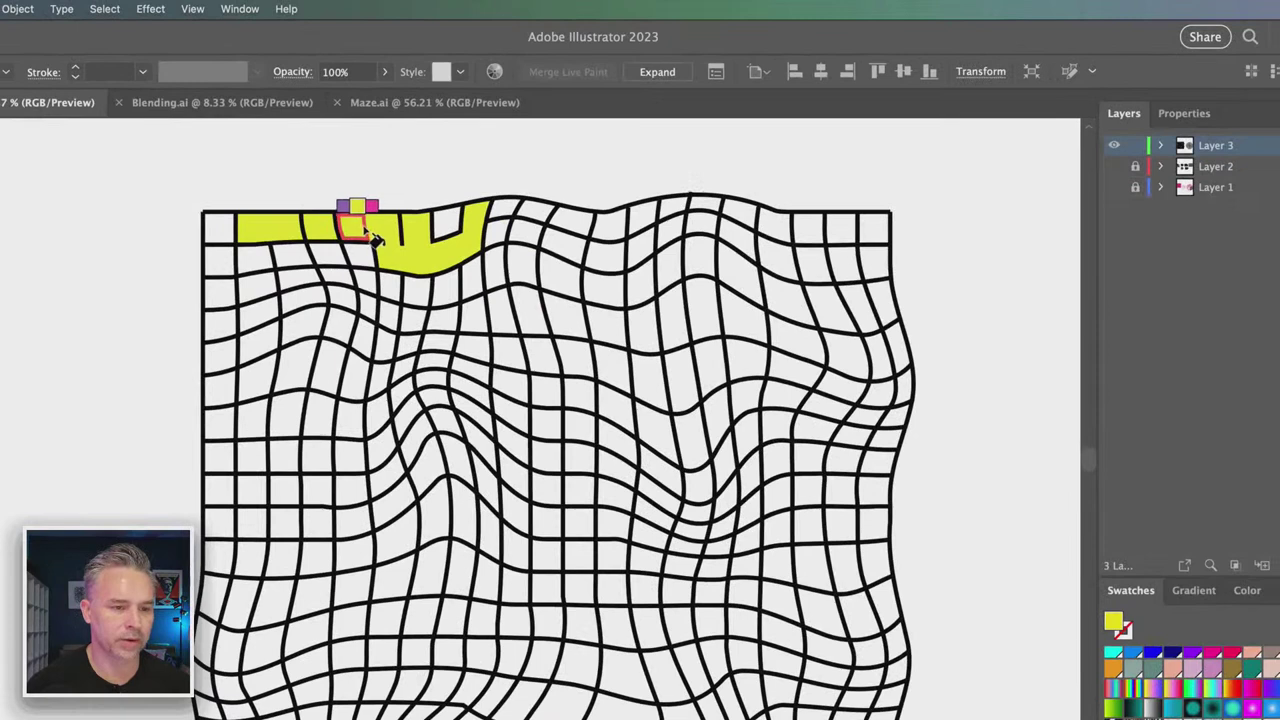
Extend the yellow fill across neighbouring cells and down to complete the G shape
left_click_drag(365, 232, 303, 237)
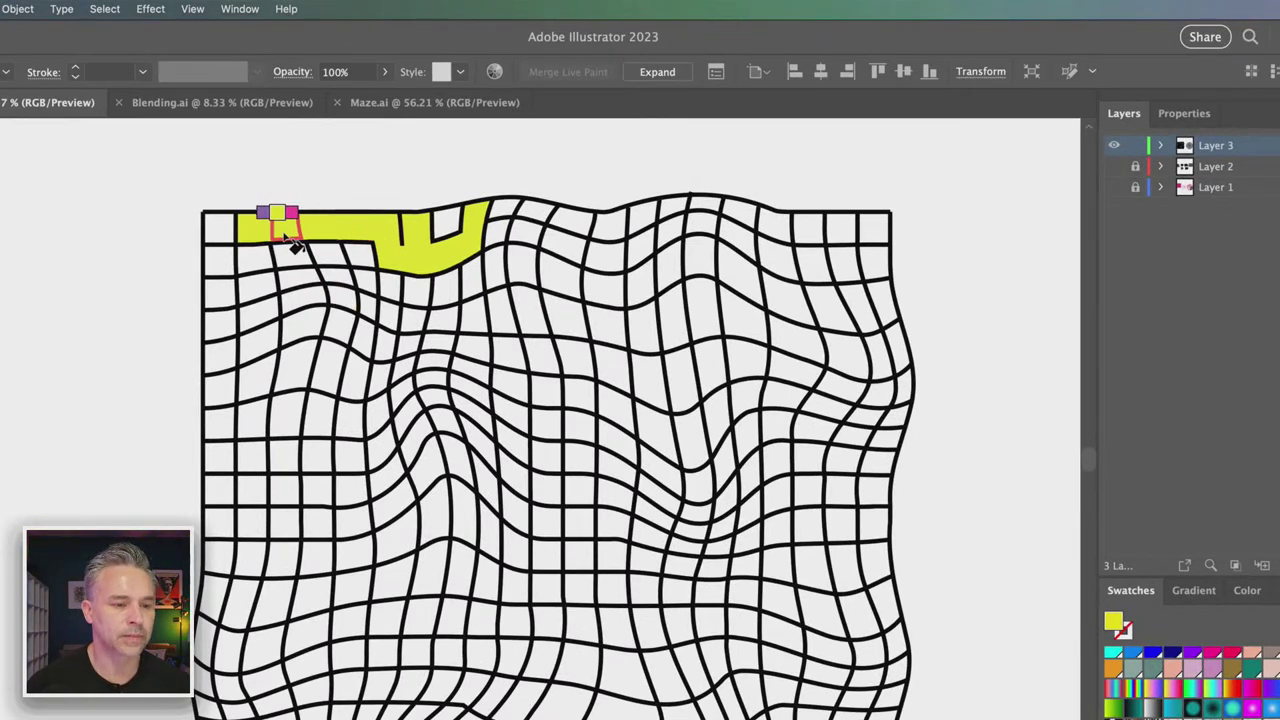
mouse_move(290, 243)
left_mouse_down()
mouse_move(300, 281)
mouse_move(366, 280)
left_mouse_up()
left_click(369, 281)
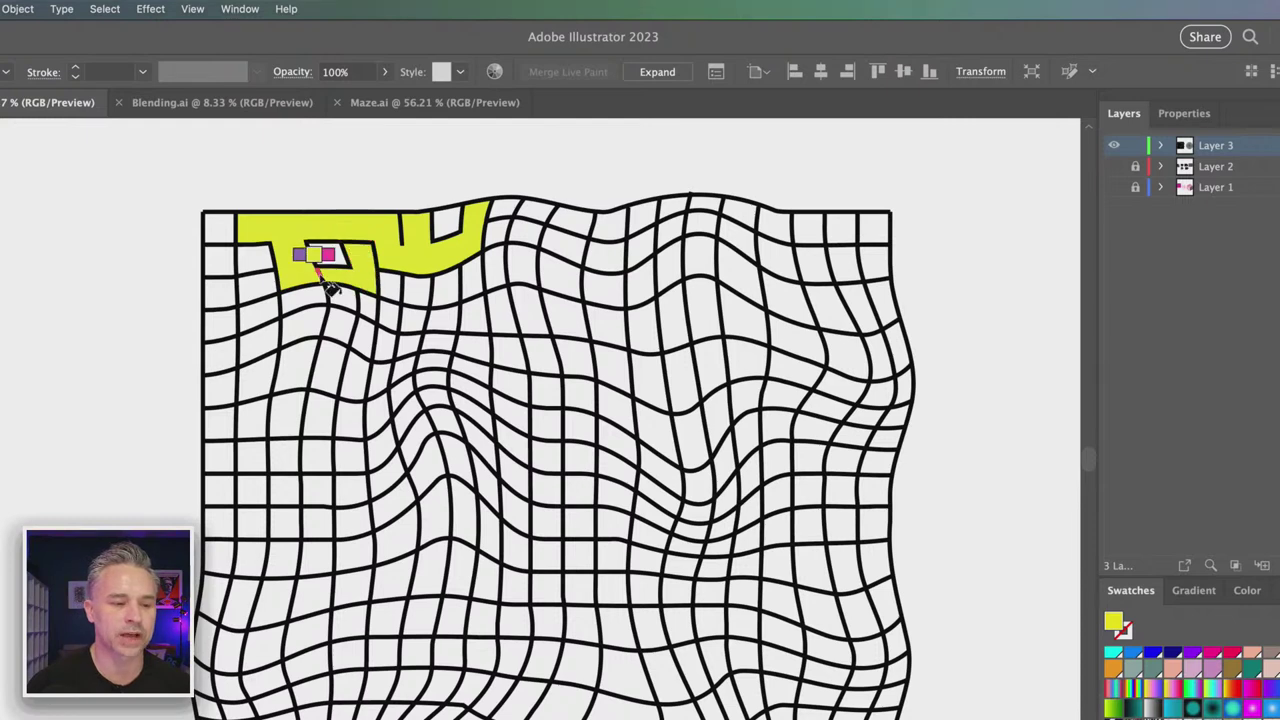
left_click_drag(337, 284, 340, 280)
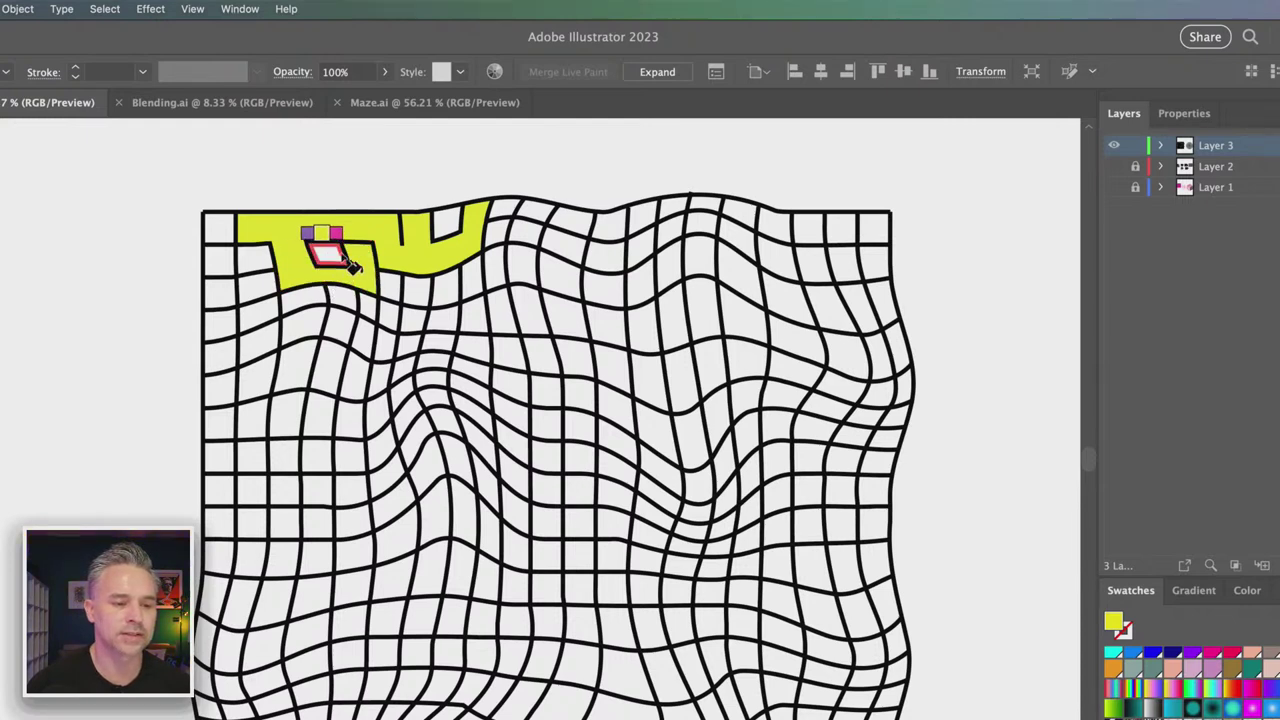
left_click(352, 252)
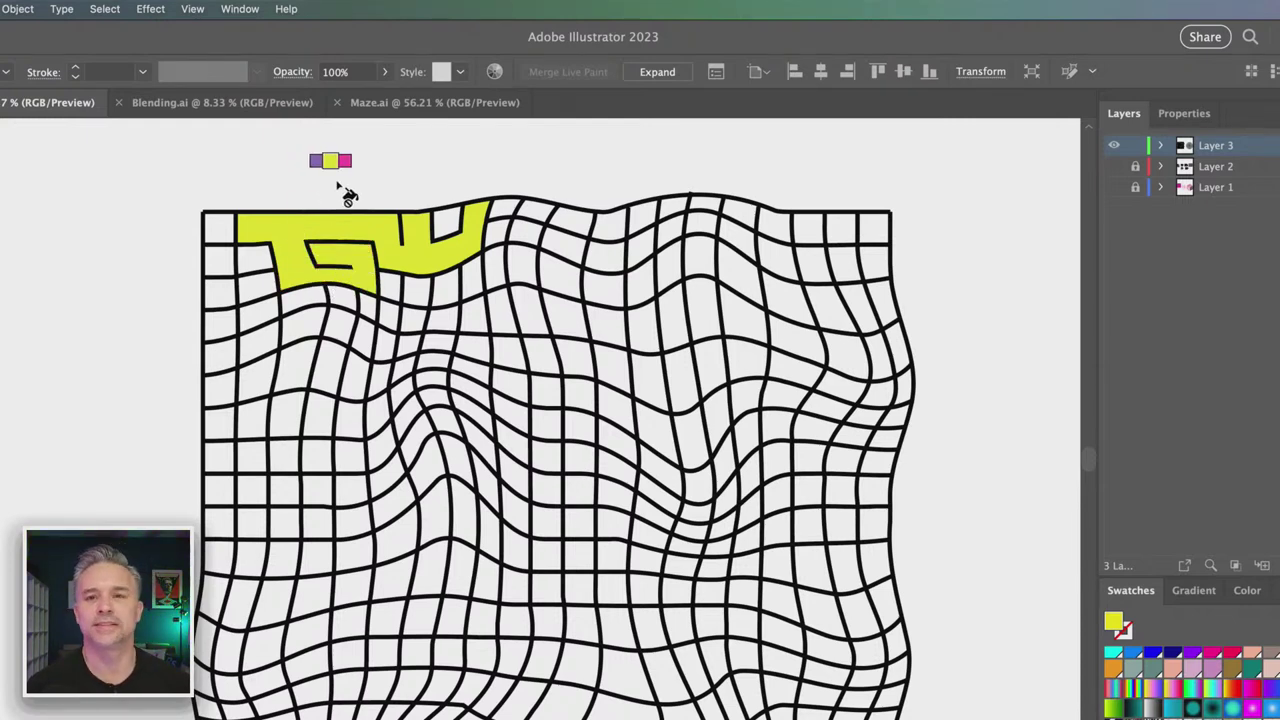
scroll(347, 195, "up", 2)
scroll(689, 314, "up", 3)
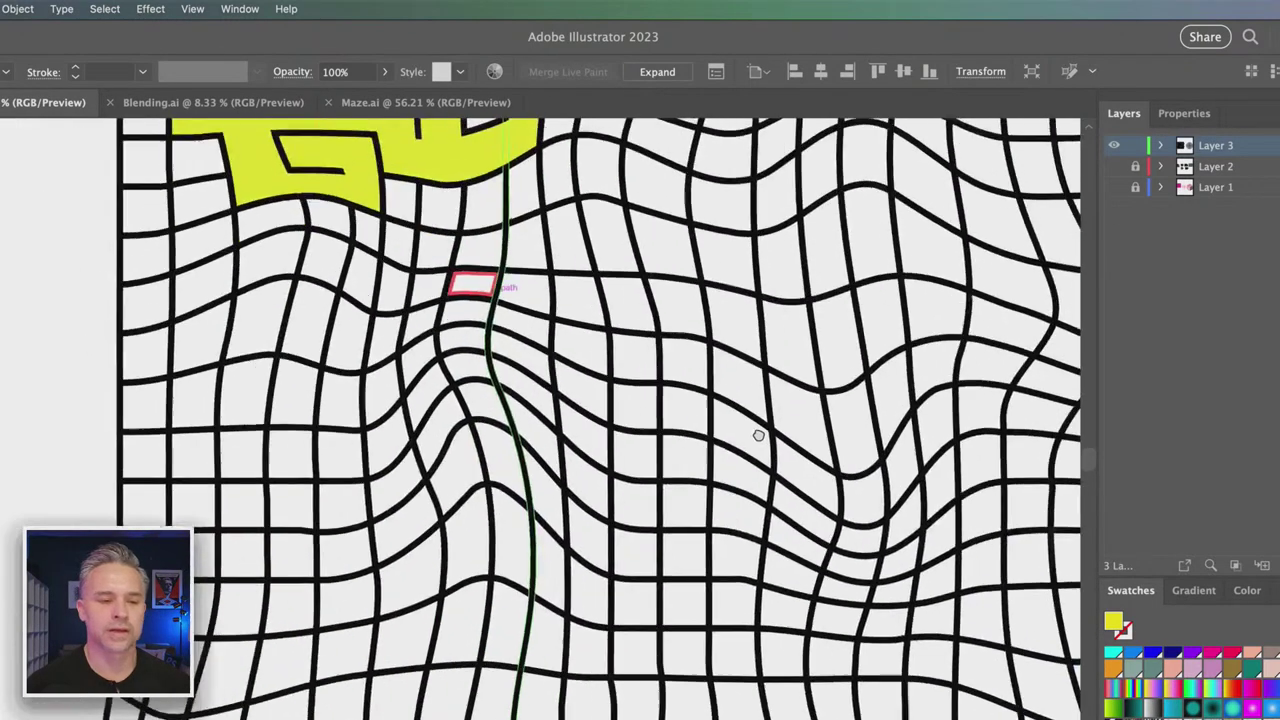
scroll(718, 525, "up", 2)
scroll(718, 525, "down", 1)
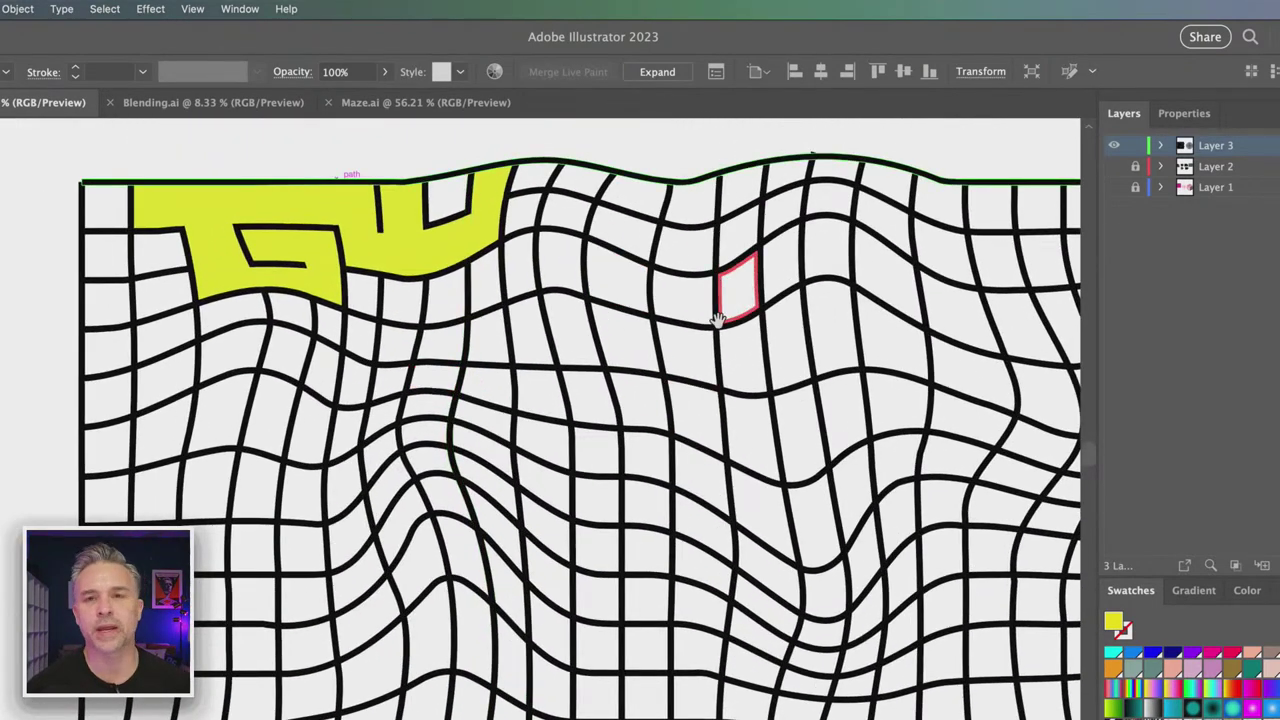
scroll(700, 298, "down", 1)
Select the maze, paint a yellow route right then down, and fill a vertical strip
key("ctrl+a")
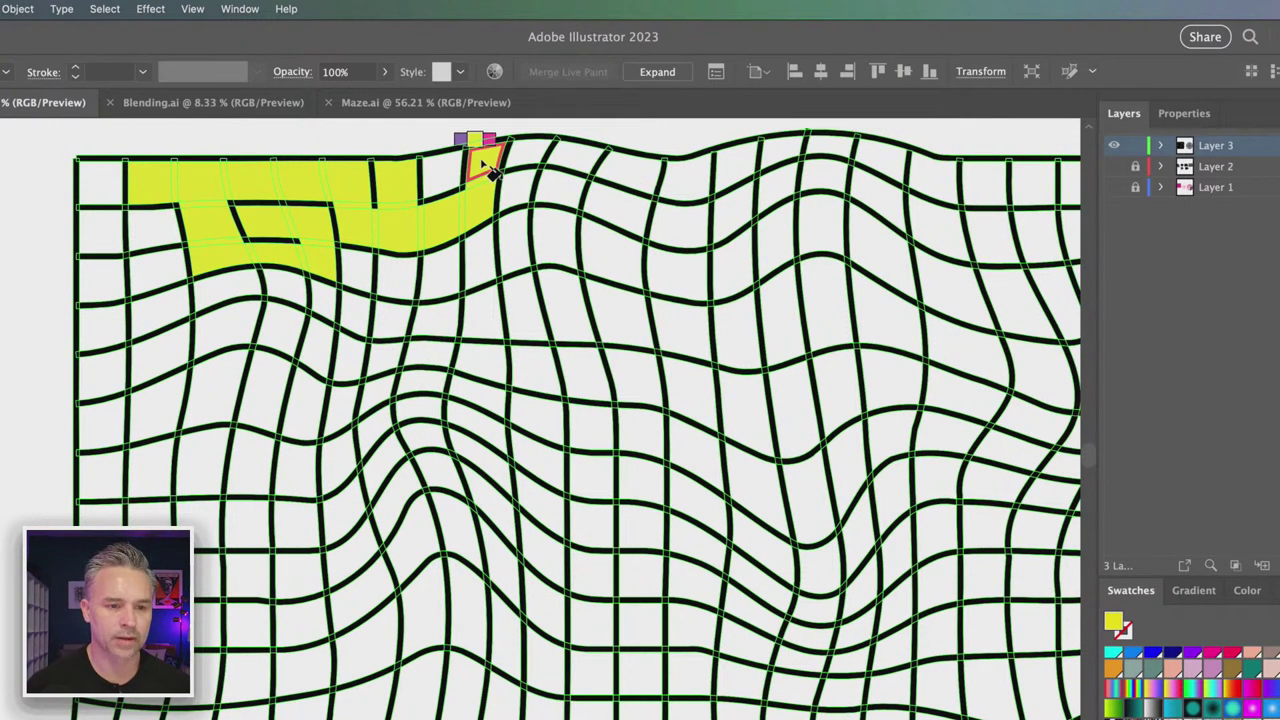
mouse_move(490, 168)
left_mouse_down()
mouse_move(531, 150)
mouse_move(571, 163)
mouse_move(560, 255)
left_mouse_up()
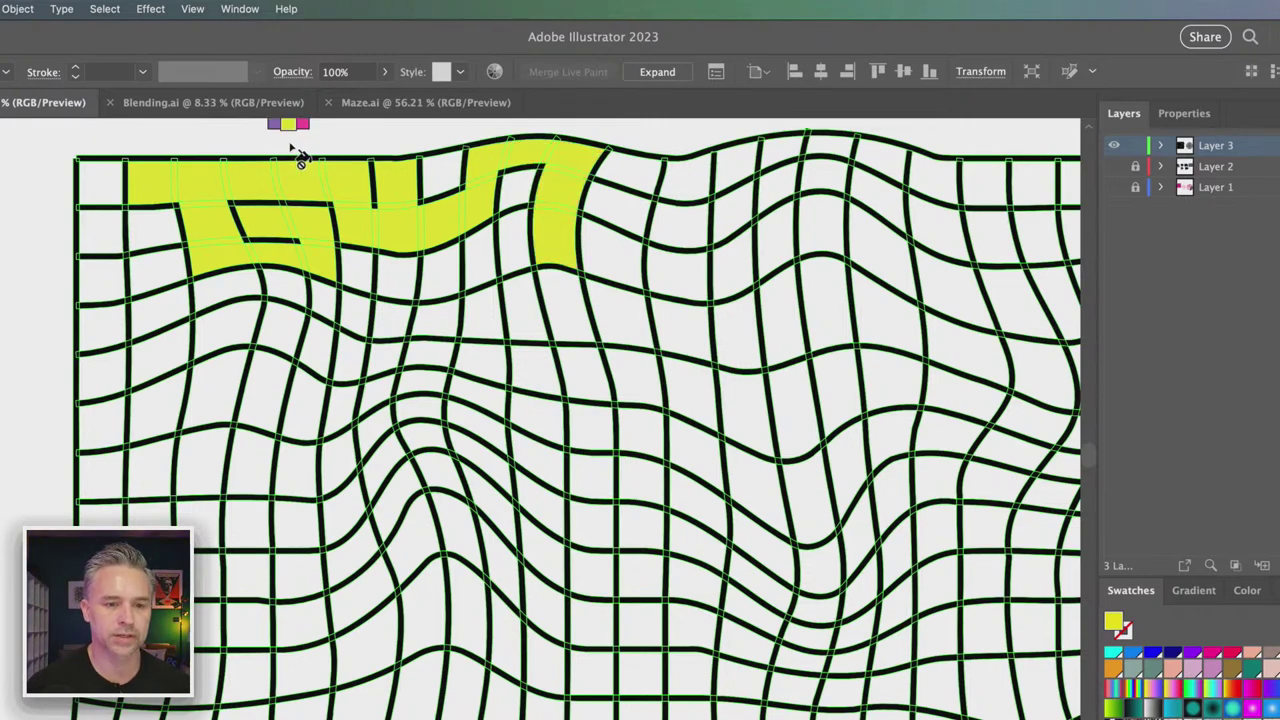
scroll(250, 160, "down", 1)
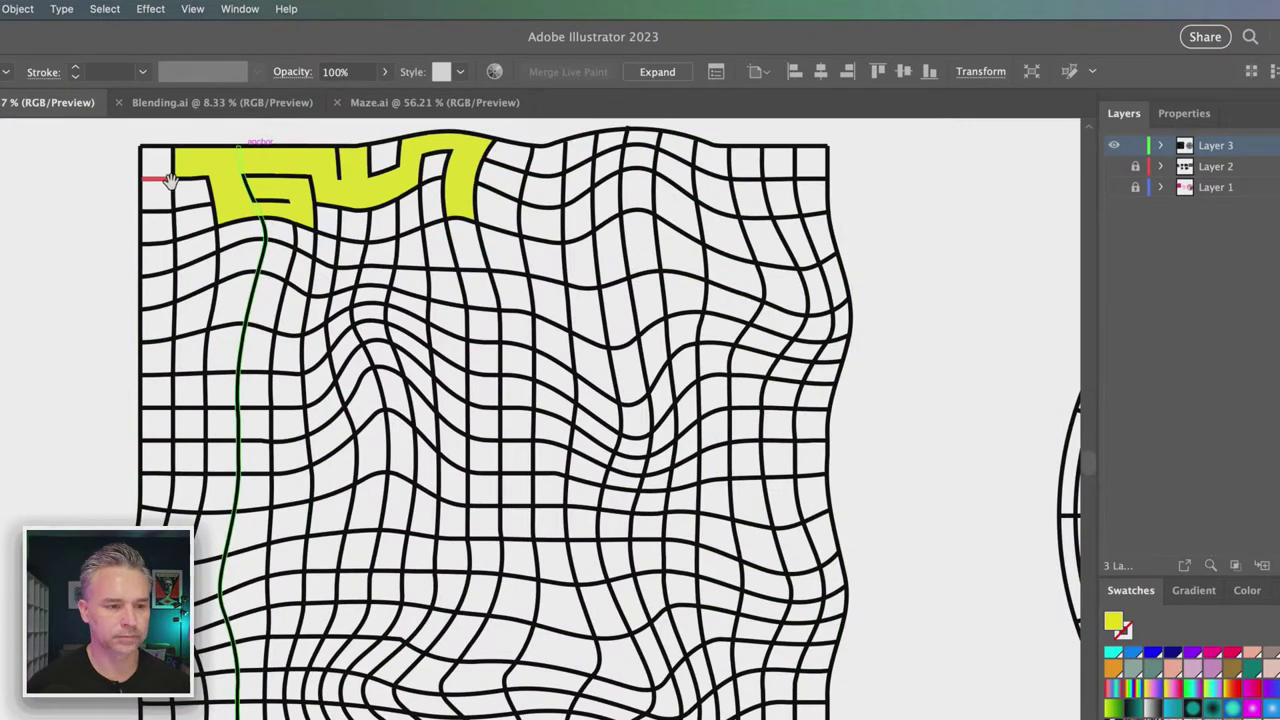
left_click_drag(171, 177, 233, 212)
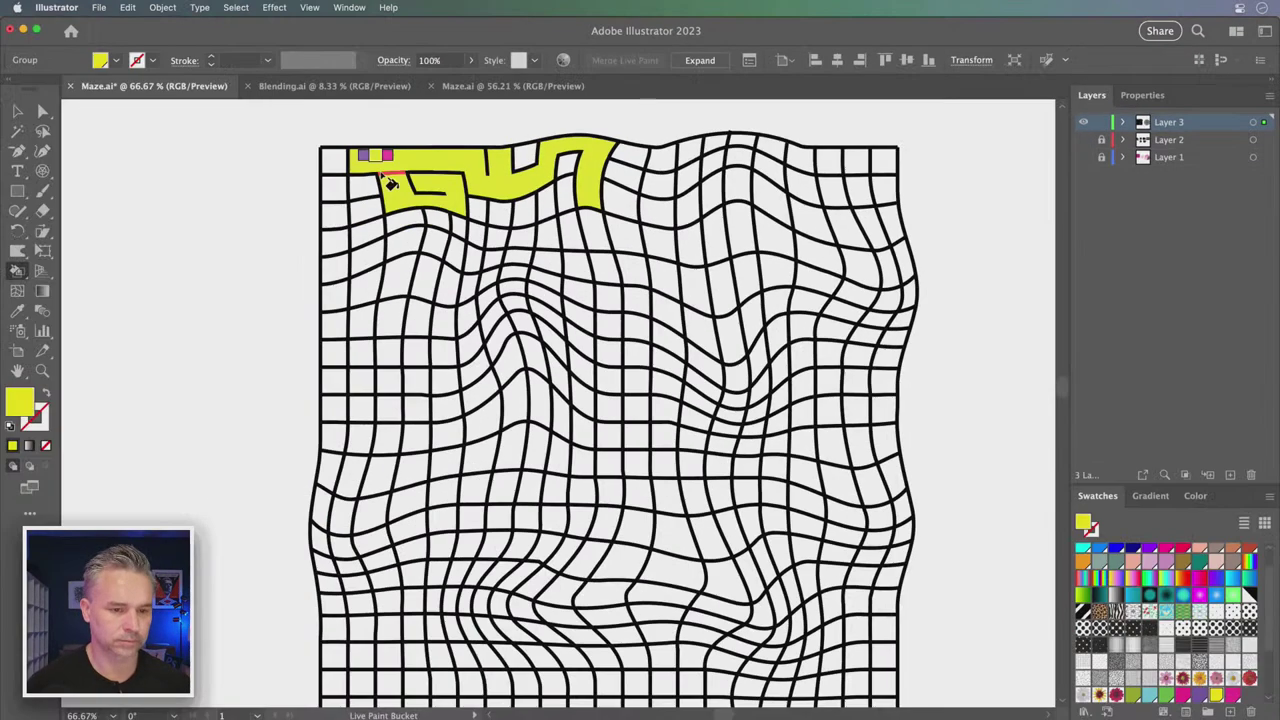
left_click(569, 199)
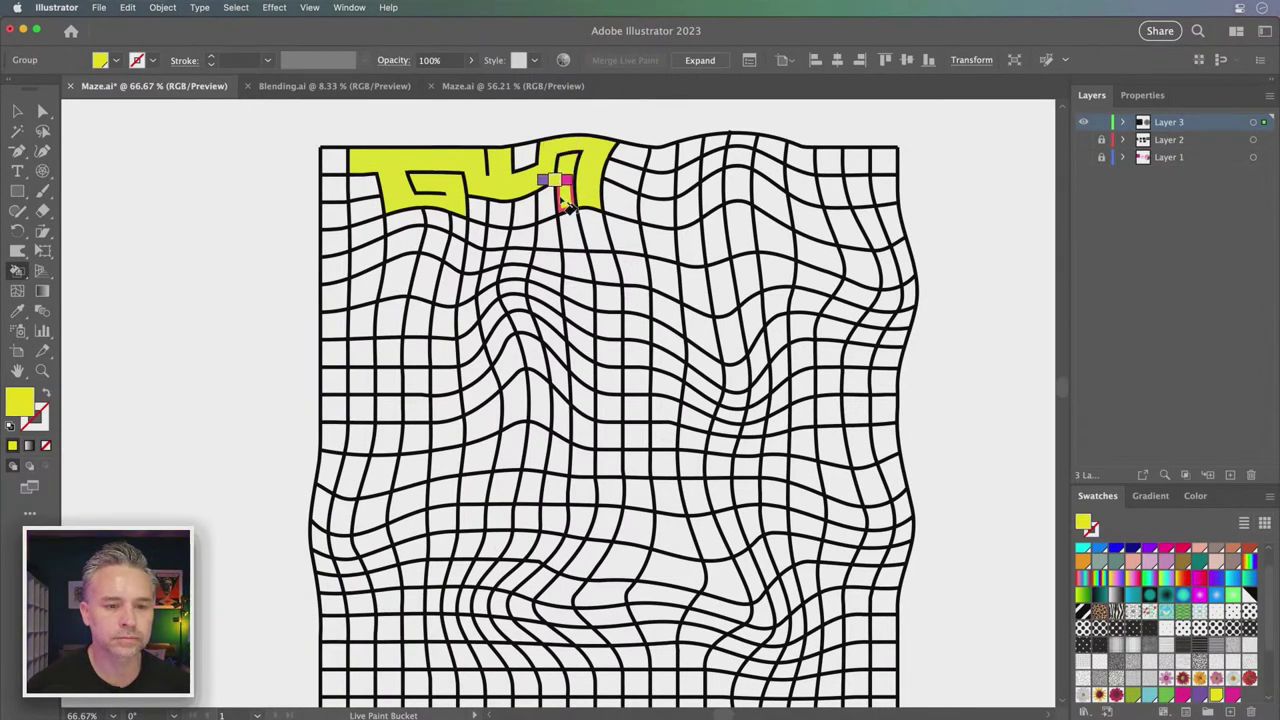
left_click(532, 212)
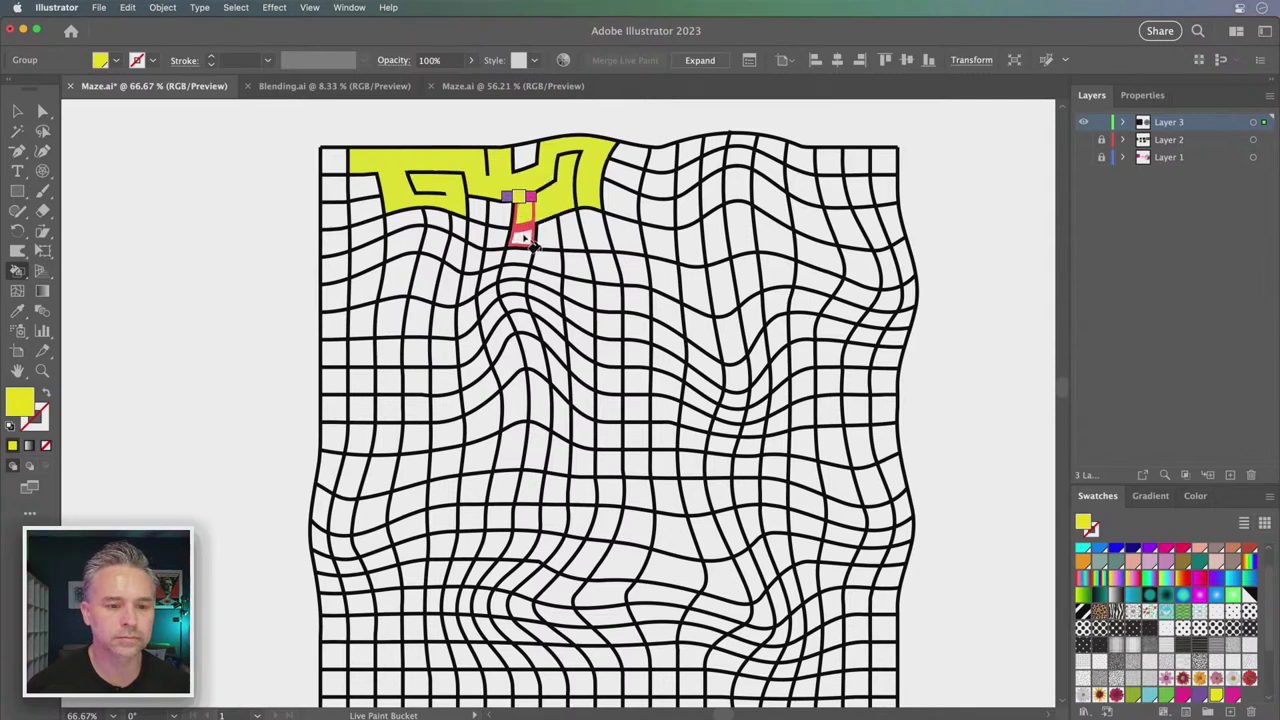
Fill a row of cells to the right and columns down from the top edge yellow
left_click_drag(523, 238, 622, 246)
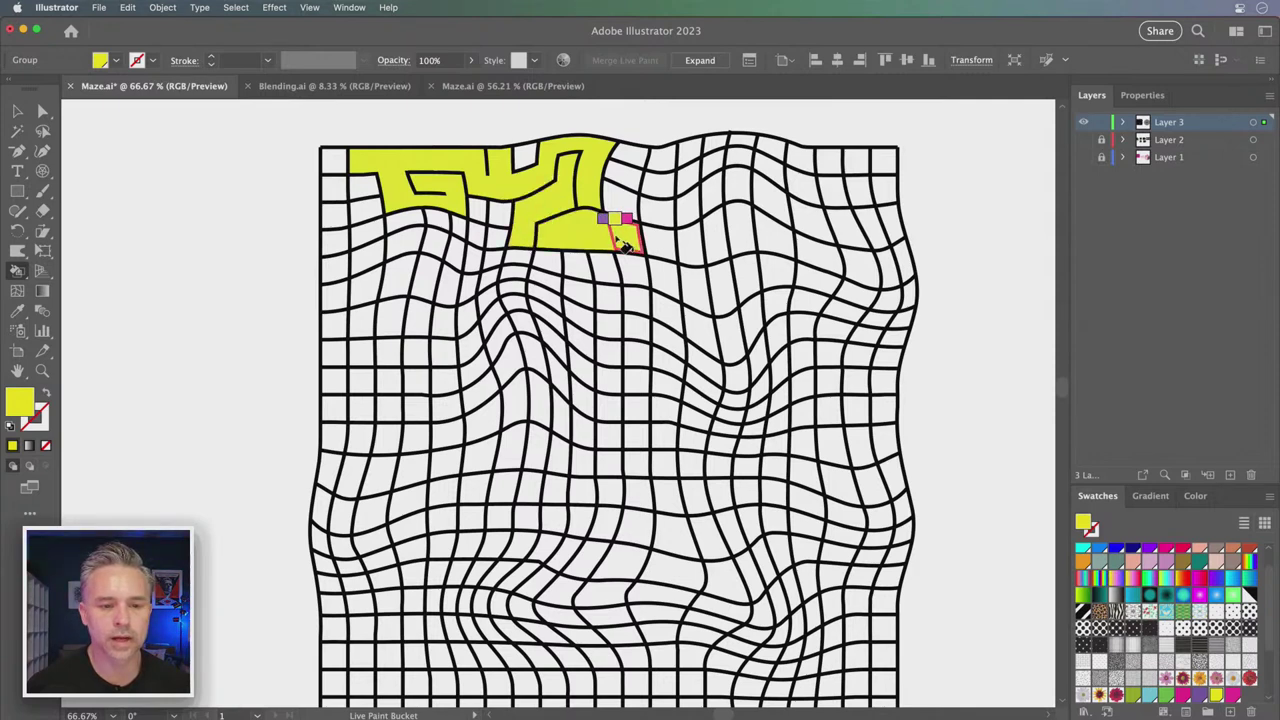
left_click(622, 245)
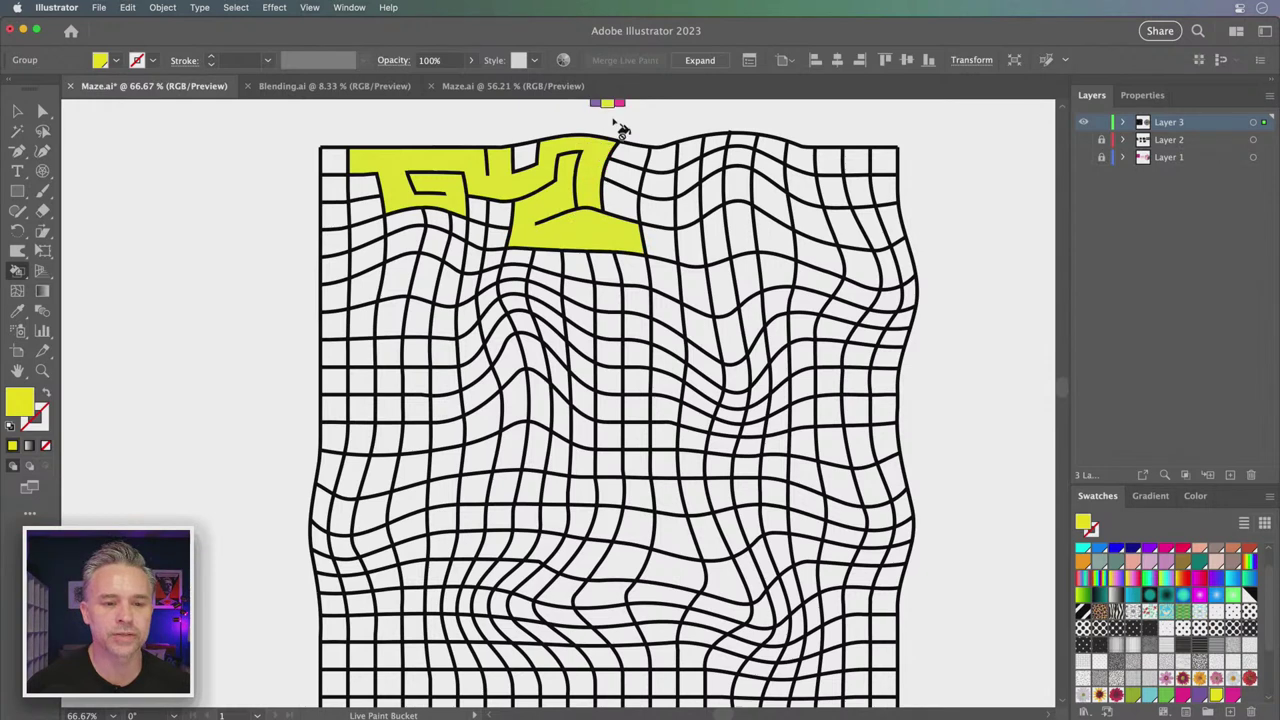
left_click(630, 180)
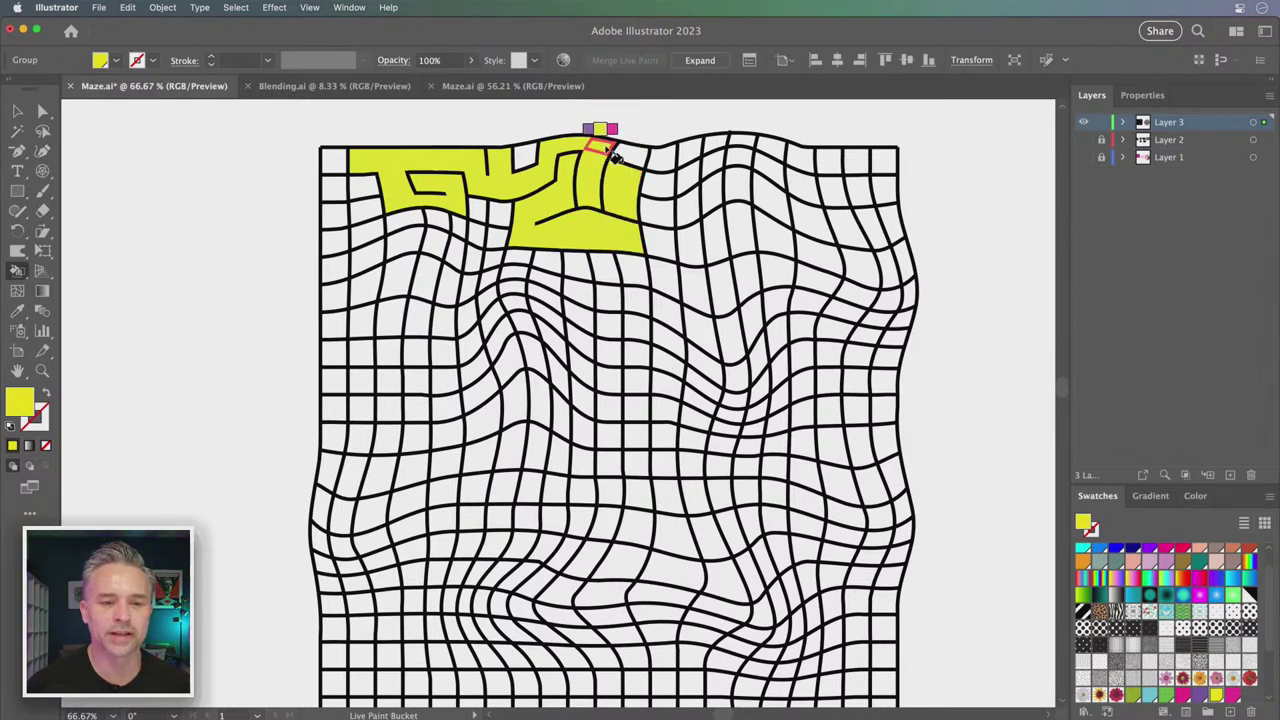
left_click(618, 206)
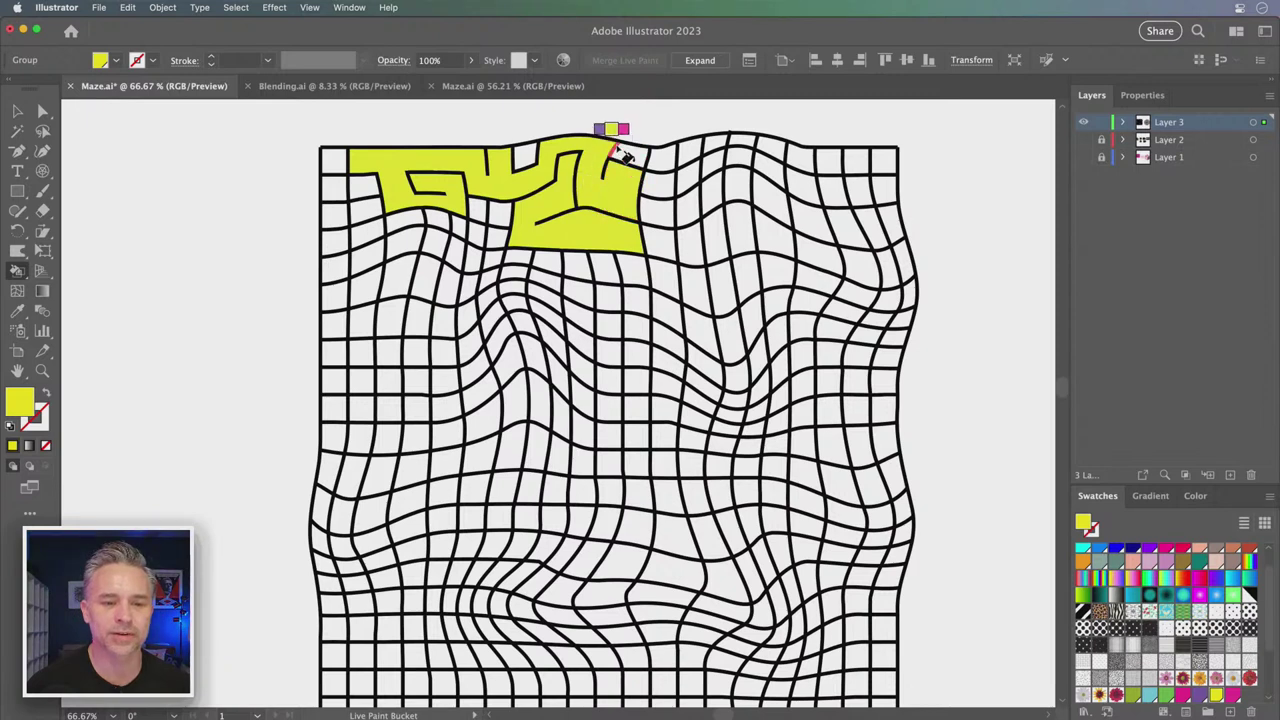
mouse_move(672, 162)
left_mouse_down()
mouse_move(665, 222)
mouse_move(688, 211)
left_mouse_up()
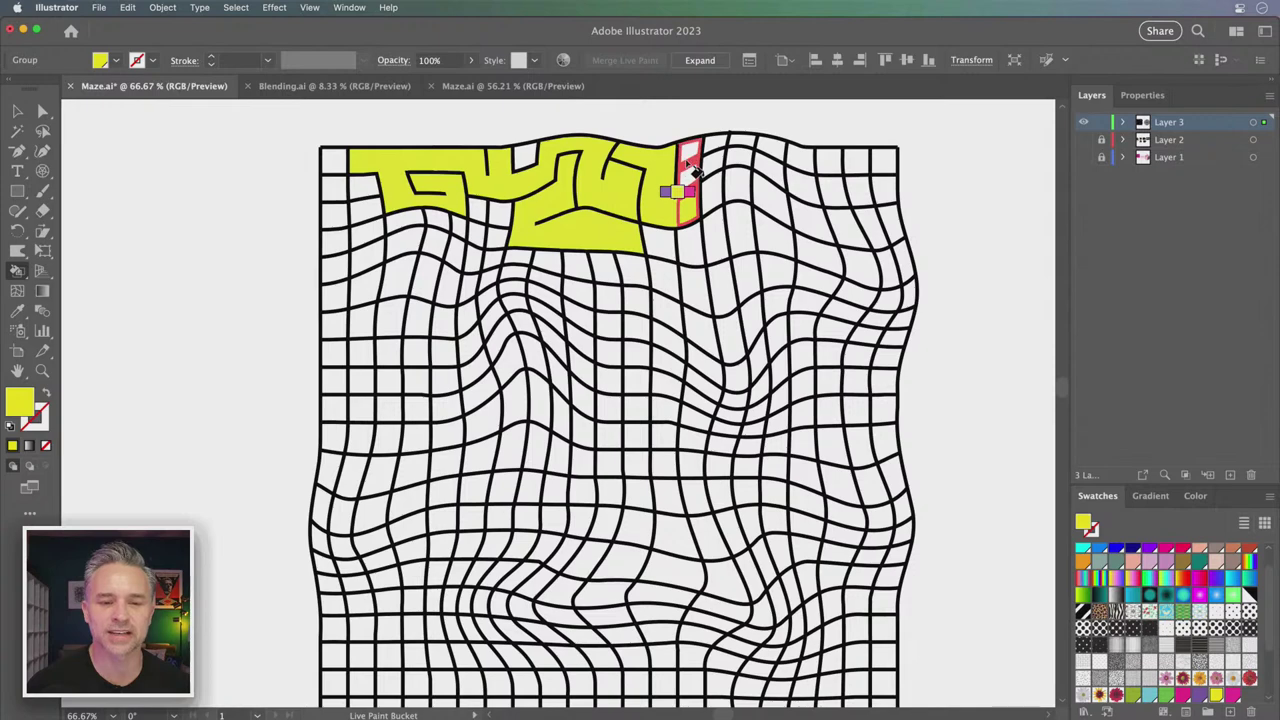
left_click(690, 170)
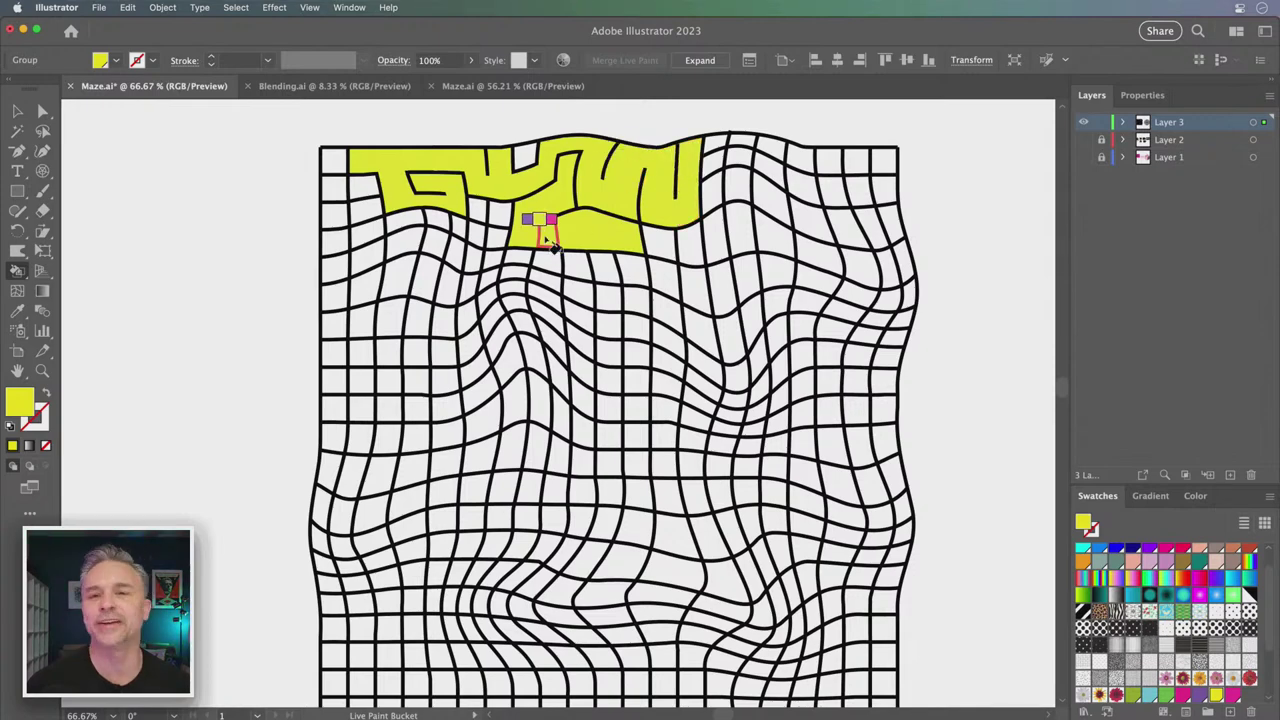
Paint a shorter yellow column down from the top and fill the right-side cells
scroll(400, 220, "down", 1)
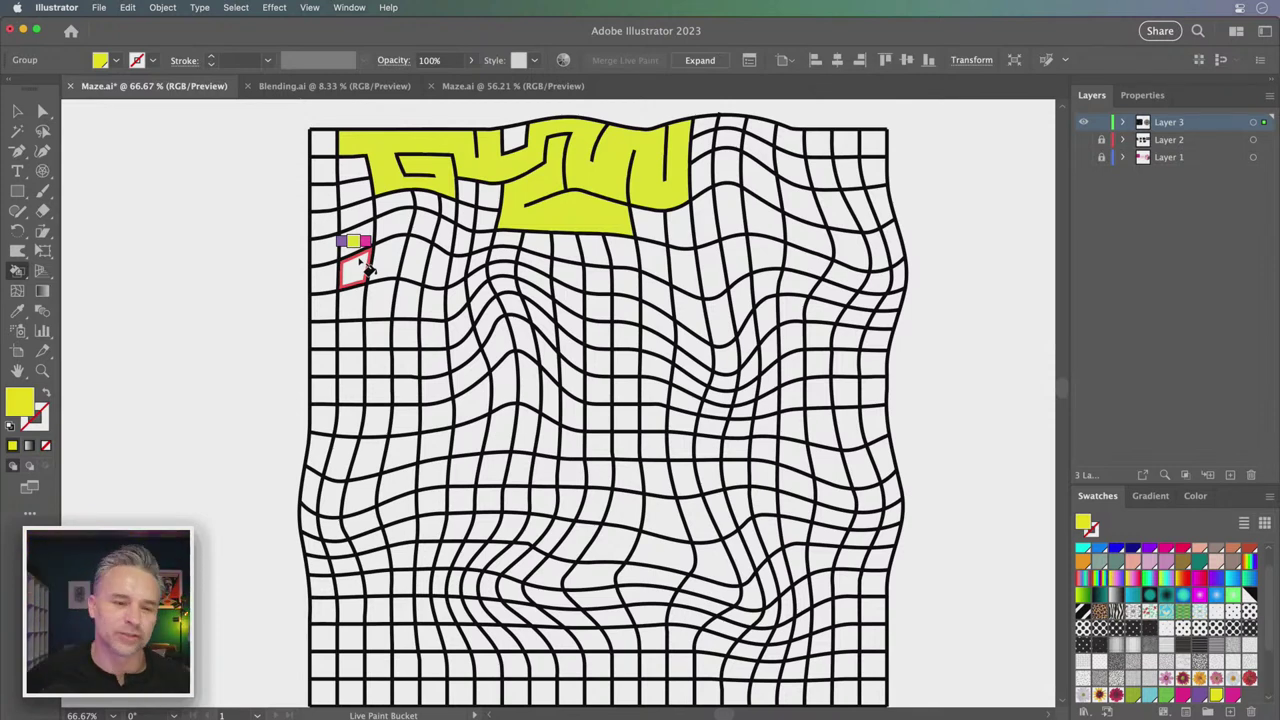
scroll(470, 205, "up", 2)
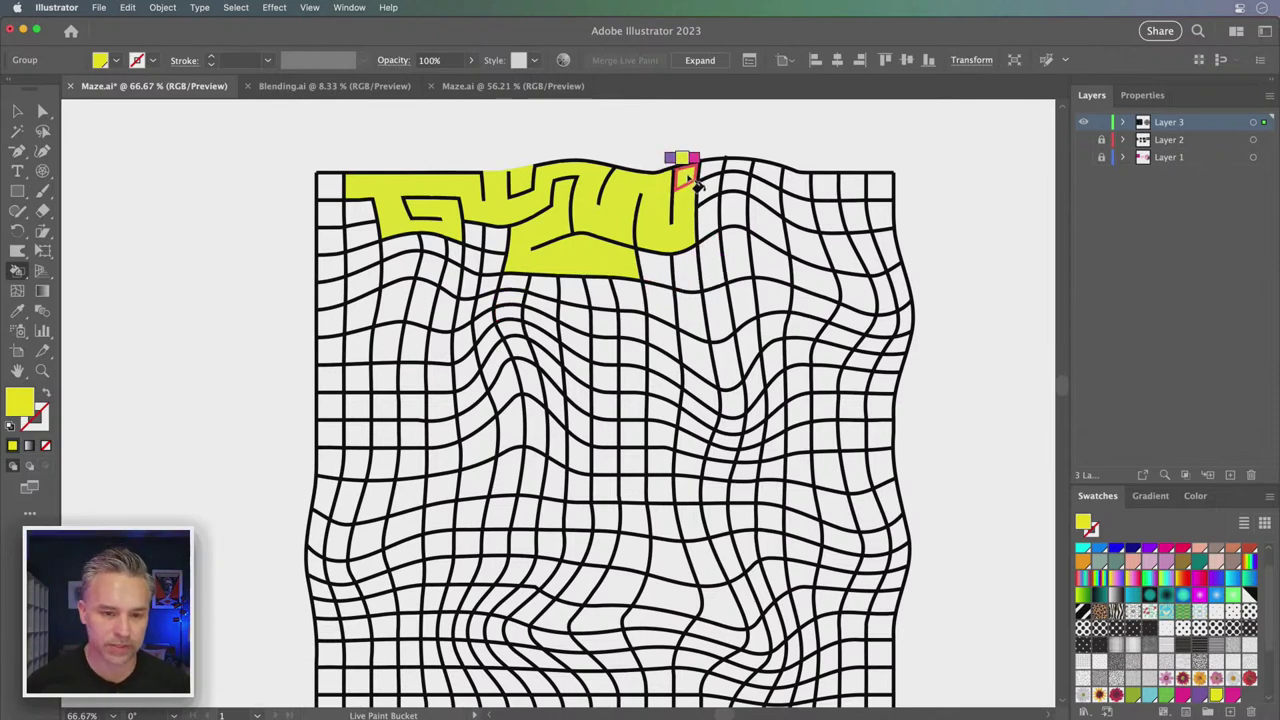
mouse_move(740, 172)
left_mouse_down()
mouse_move(707, 281)
mouse_move(707, 432)
mouse_move(765, 373)
left_mouse_up()
key("super+z")
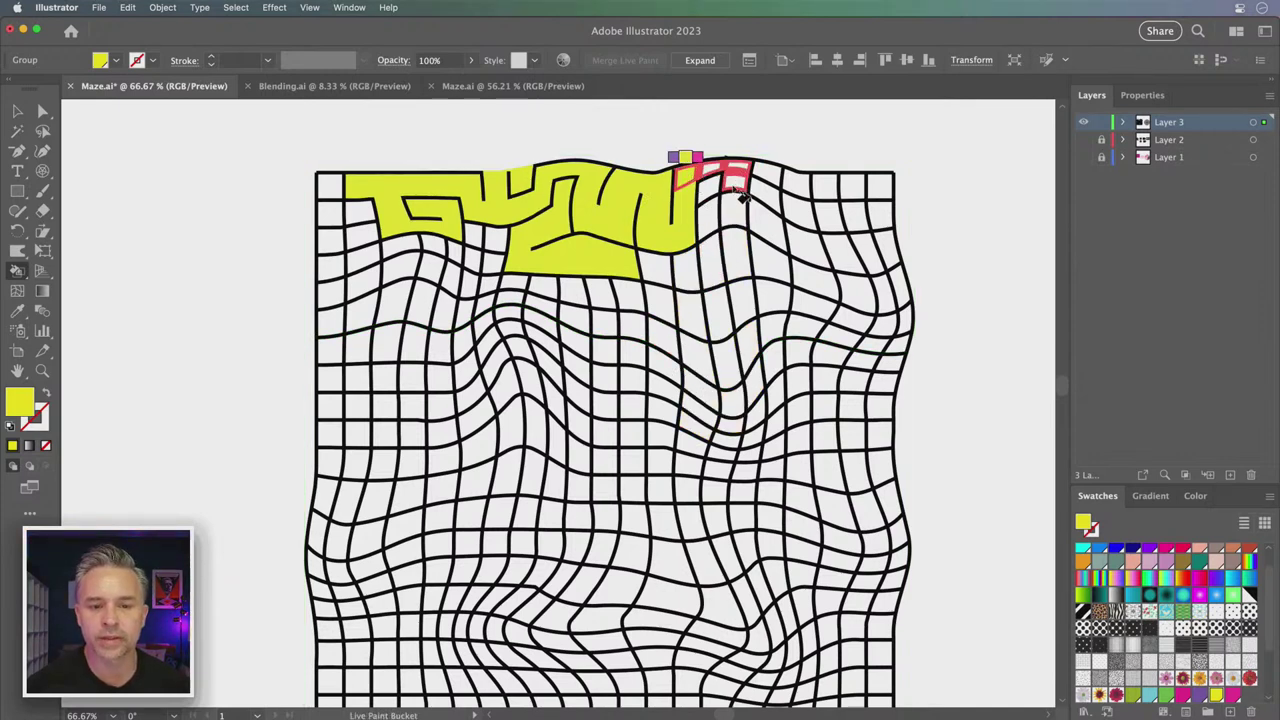
mouse_move(742, 197)
left_mouse_down()
mouse_move(747, 312)
mouse_move(820, 313)
left_mouse_up()
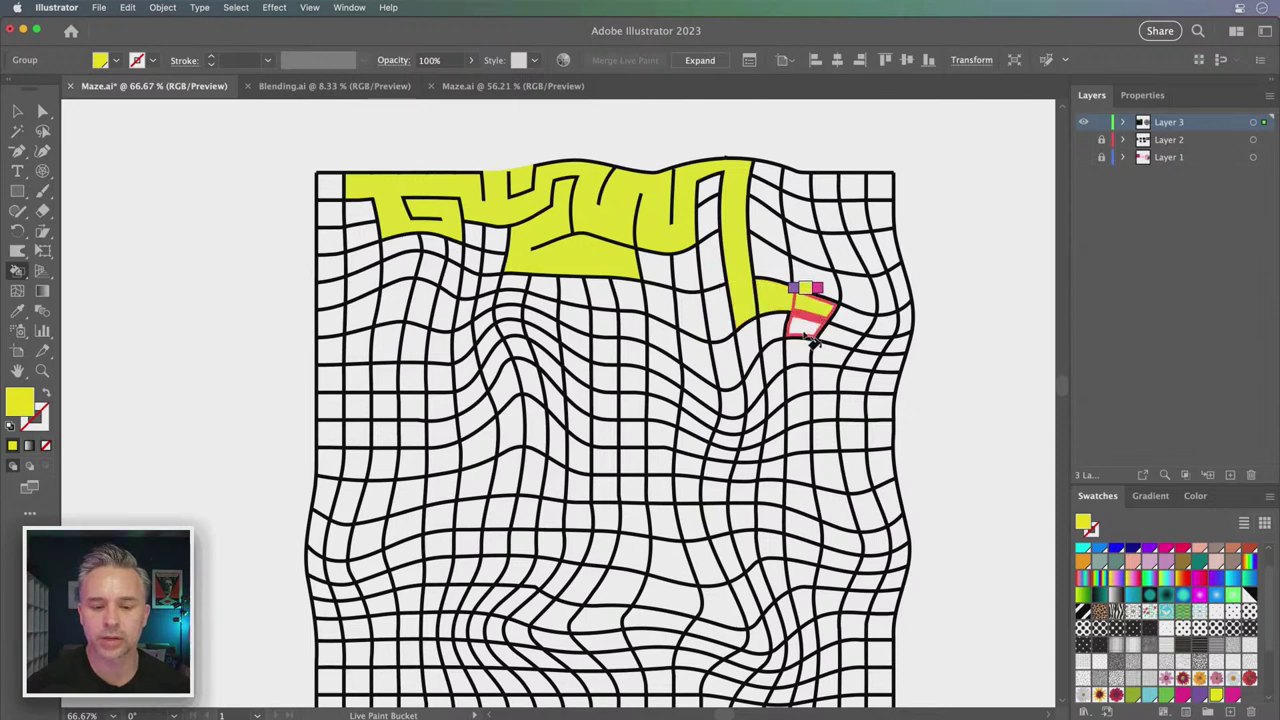
mouse_move(817, 362)
left_mouse_down()
mouse_move(800, 320)
mouse_move(731, 406)
left_mouse_up()
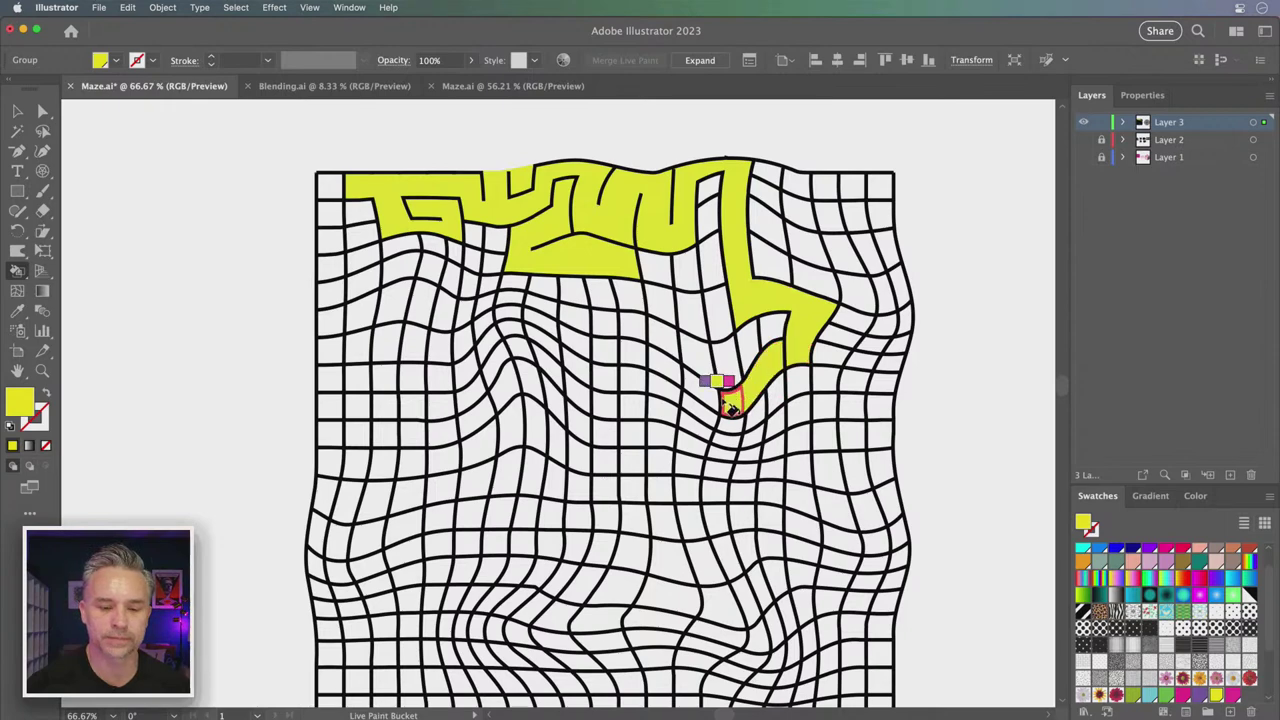
left_click_drag(680, 380, 683, 382)
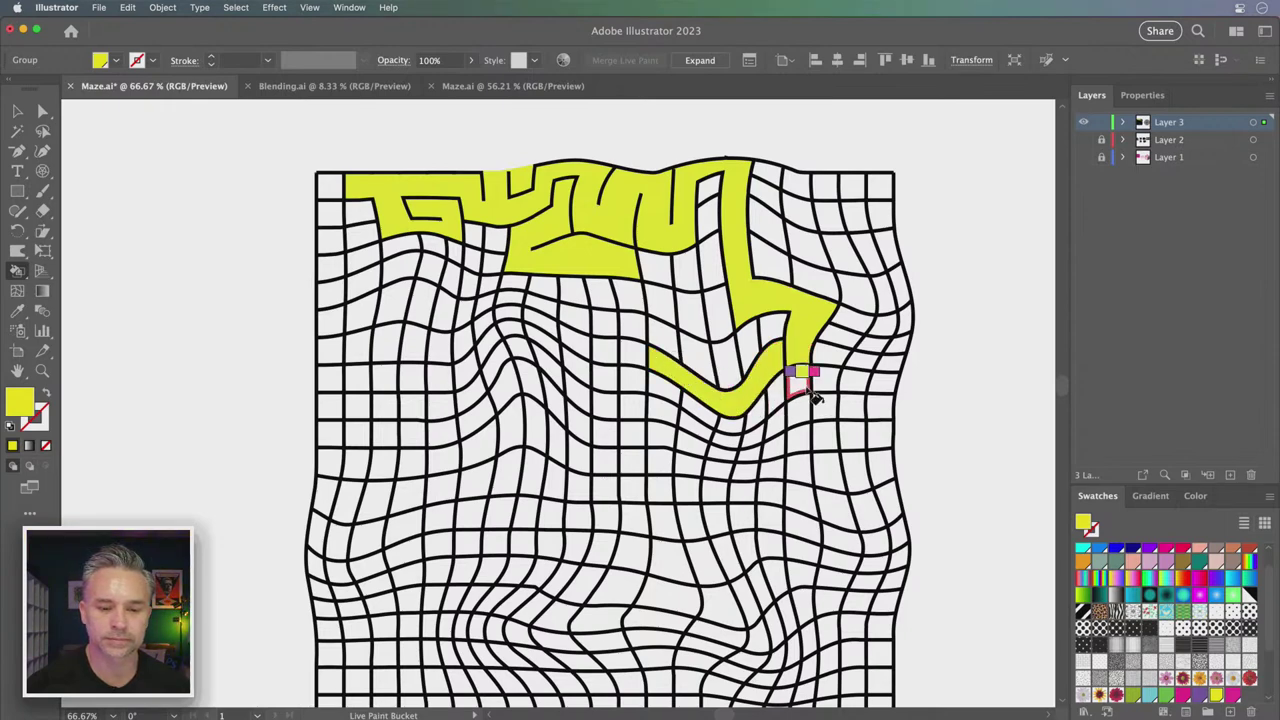
Extend the yellow path down from the bend and through the adjacent corridor cells
scroll(728, 357, "down", 3)
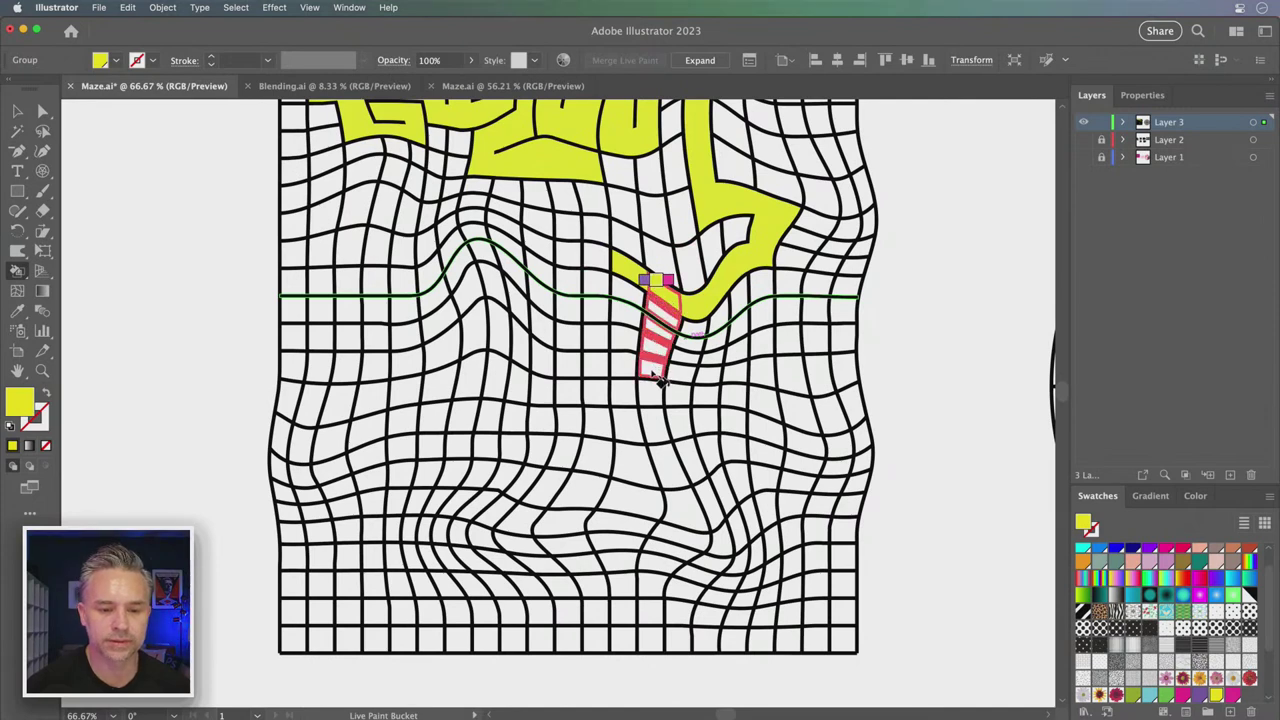
left_click_drag(664, 322, 651, 400)
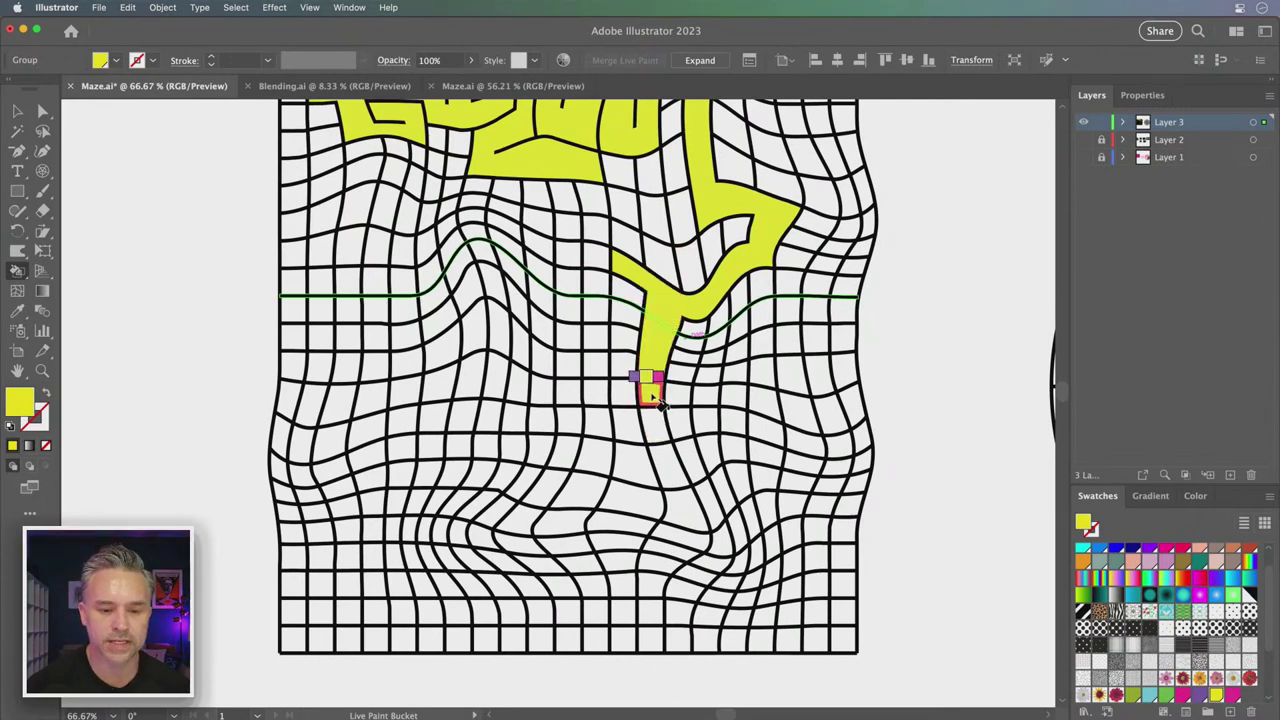
left_click_drag(722, 426, 708, 424)
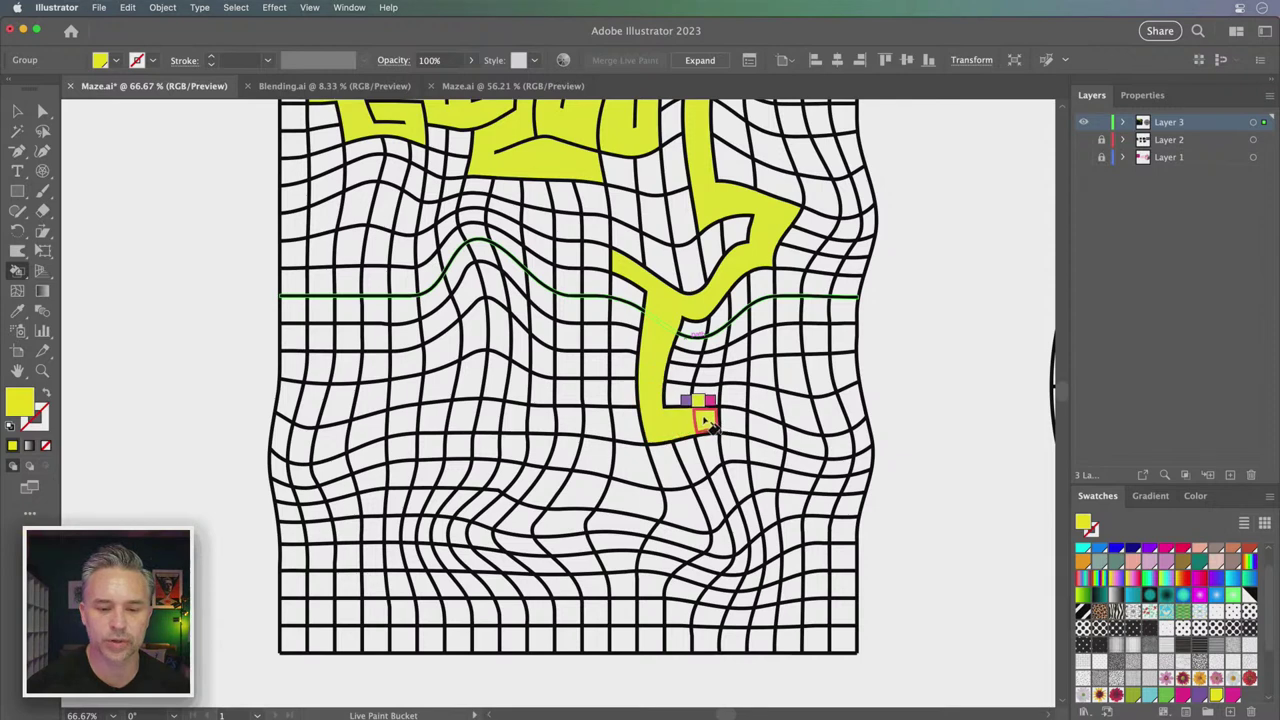
left_click_drag(719, 368, 718, 369)
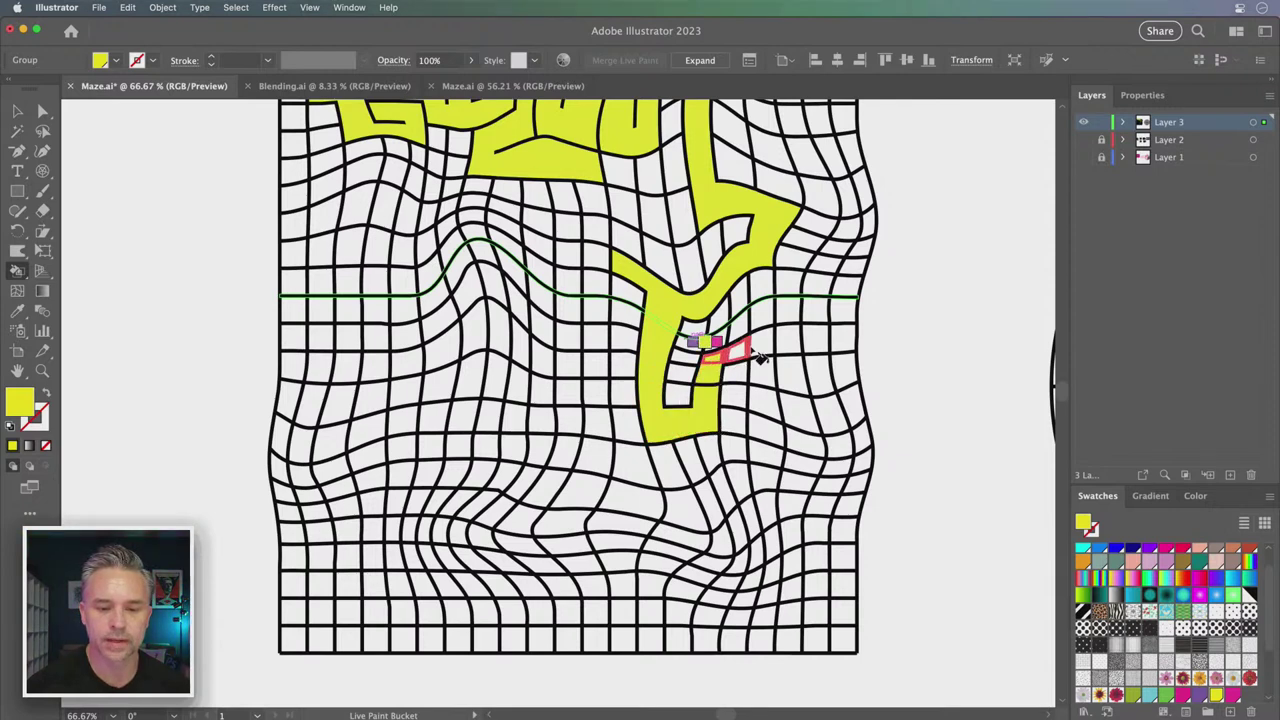
left_click(757, 355)
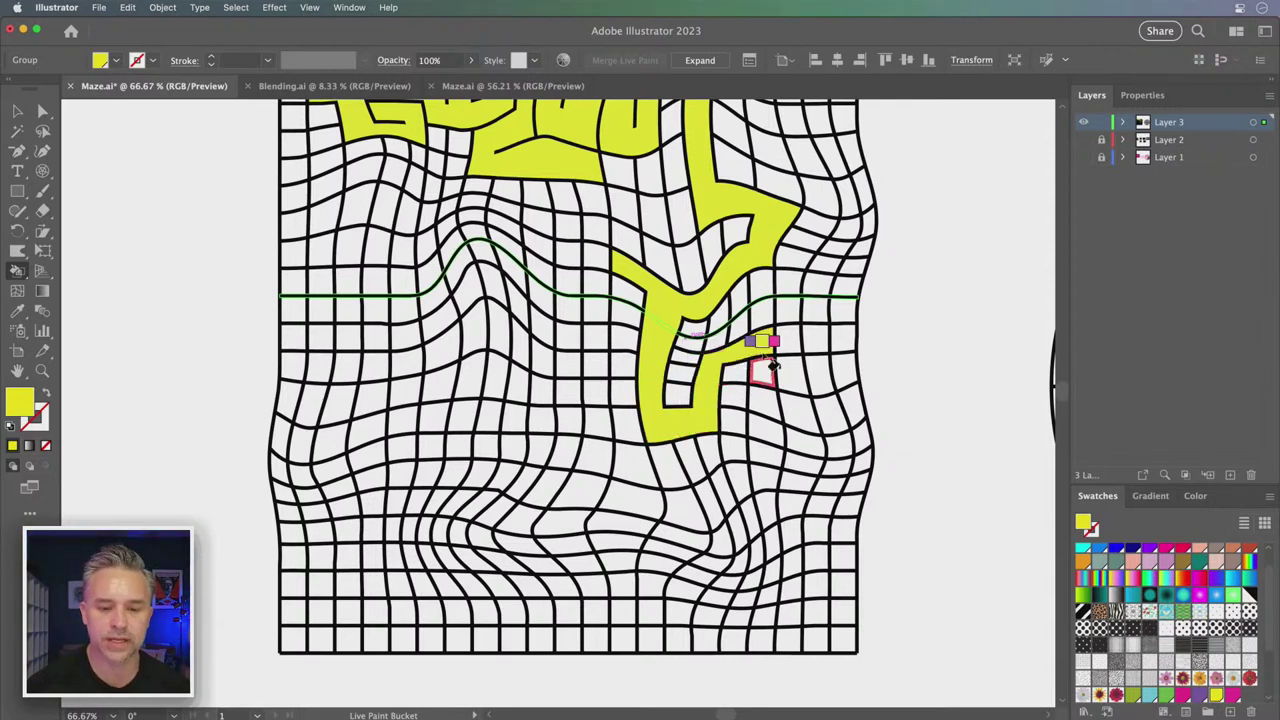
mouse_move(772, 367)
left_mouse_down()
mouse_move(750, 392)
mouse_move(738, 382)
mouse_move(758, 372)
left_mouse_up()
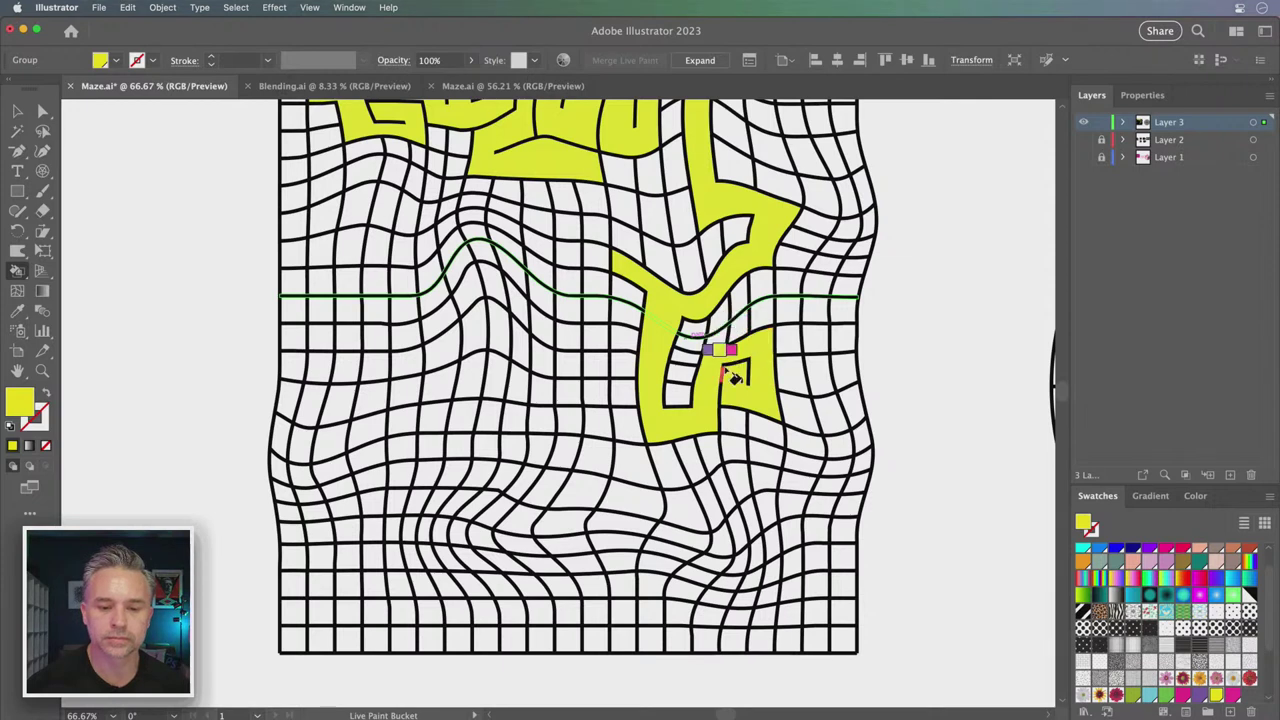
Run the yellow path down, left along the bottom row, and out the exit
mouse_move(736, 456)
left_mouse_down()
mouse_move(645, 470)
mouse_move(605, 455)
mouse_move(603, 392)
mouse_move(567, 480)
mouse_move(545, 490)
mouse_move(716, 508)
mouse_move(739, 490)
mouse_move(757, 527)
mouse_move(718, 583)
mouse_move(758, 562)
mouse_move(703, 582)
mouse_move(712, 530)
mouse_move(730, 592)
mouse_move(758, 590)
left_mouse_up()
left_click_drag(745, 508, 760, 592)
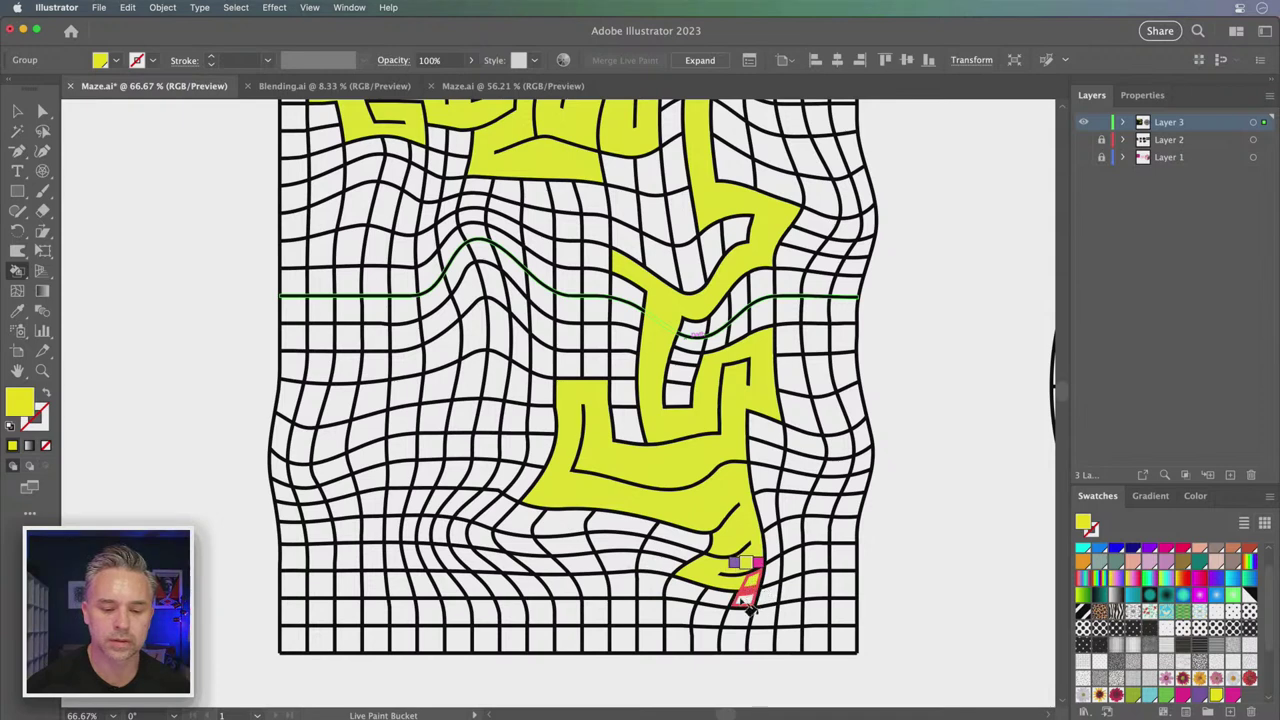
left_click_drag(712, 600, 516, 598)
left_click(497, 578)
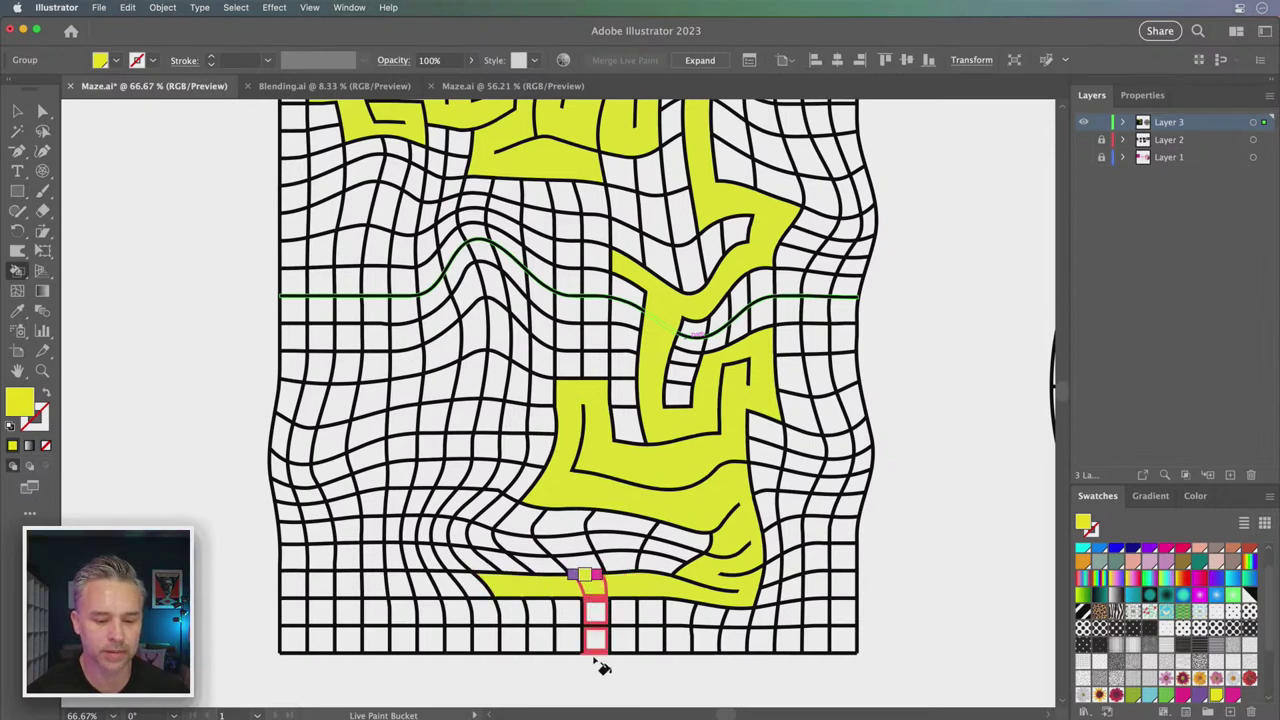
left_click_drag(597, 625, 598, 648)
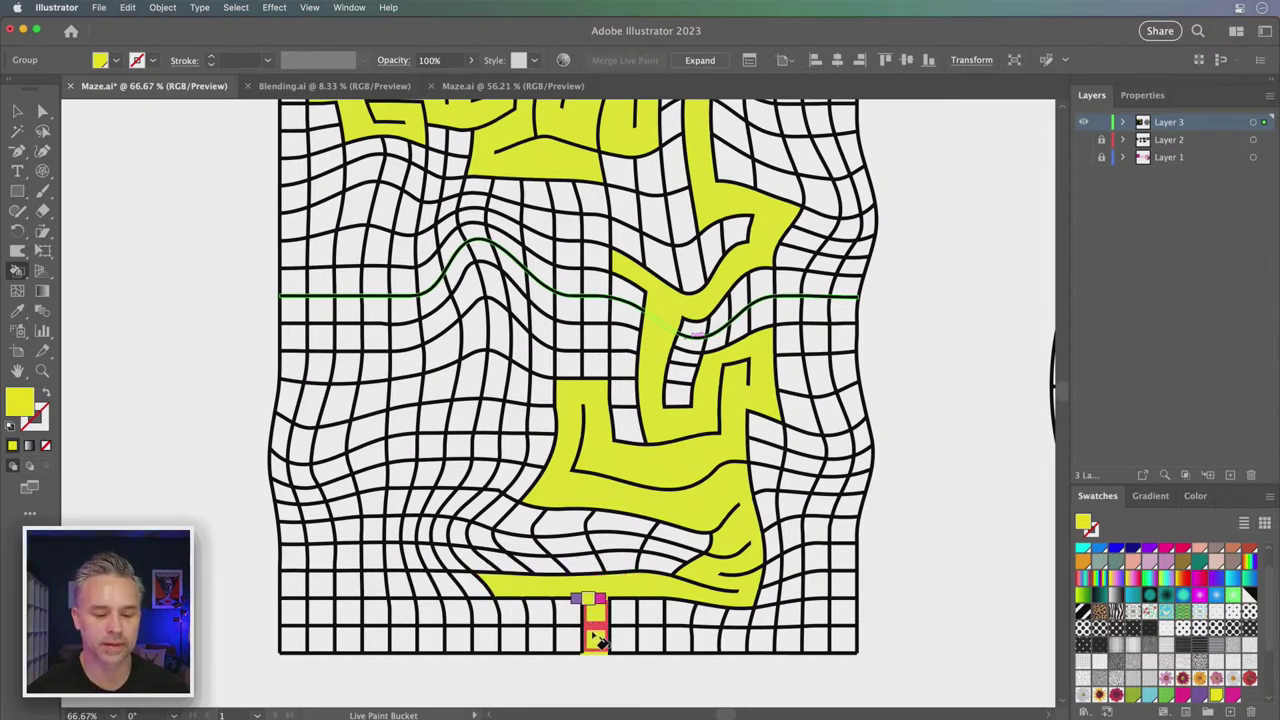
left_click_drag(346, 364, 374, 421)
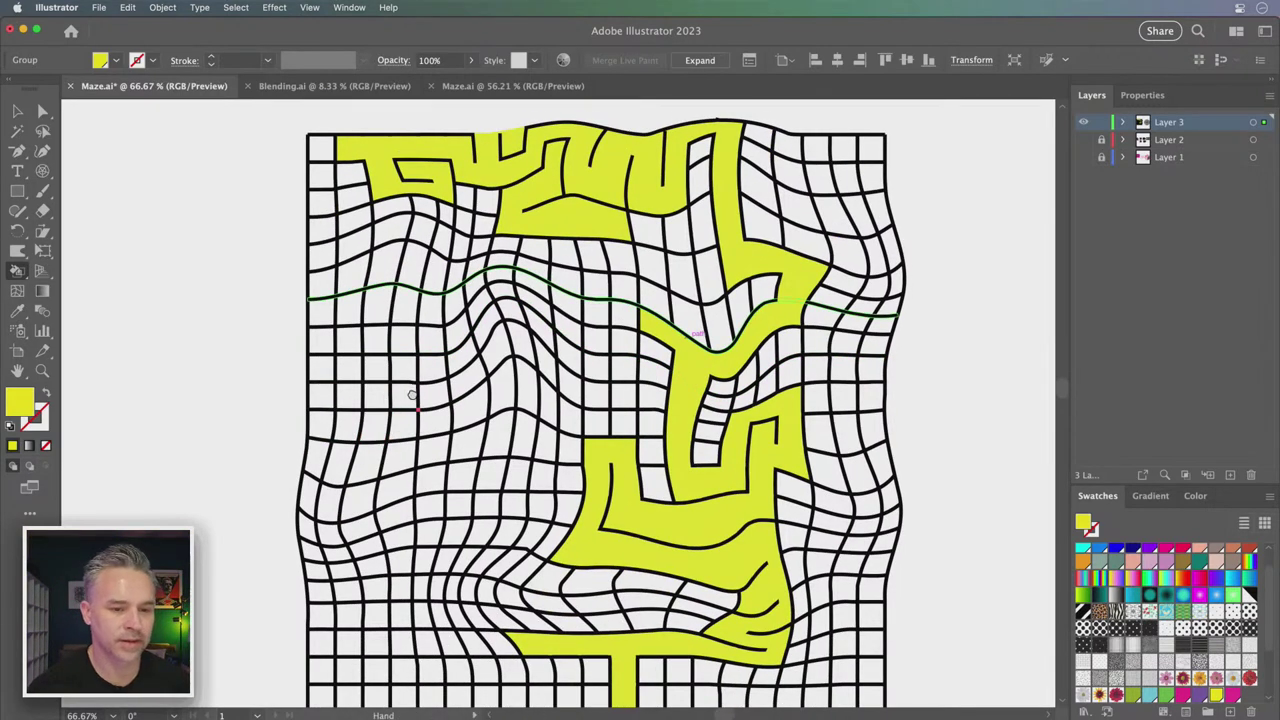
scroll(406, 385, "down", 2)
Switch the bucket to magenta and paint the upper-left dead ends, including a stray yellow cell
key("Right")
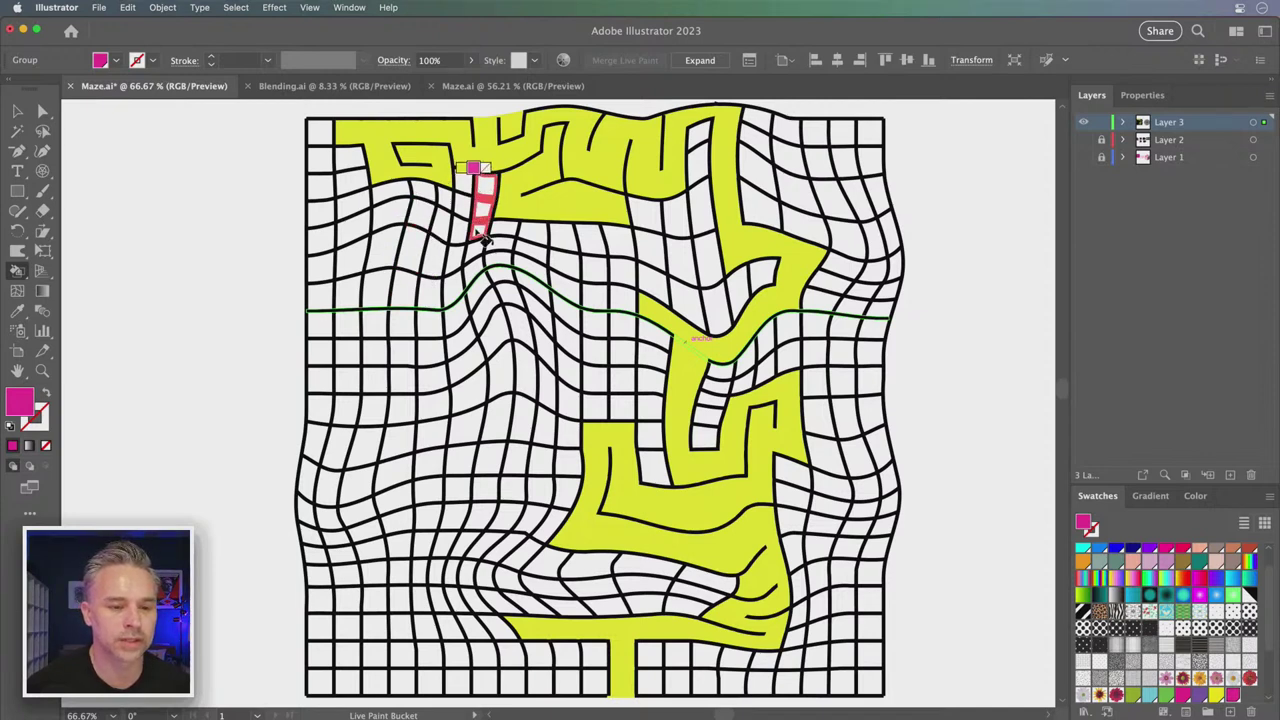
left_click_drag(485, 238, 620, 243)
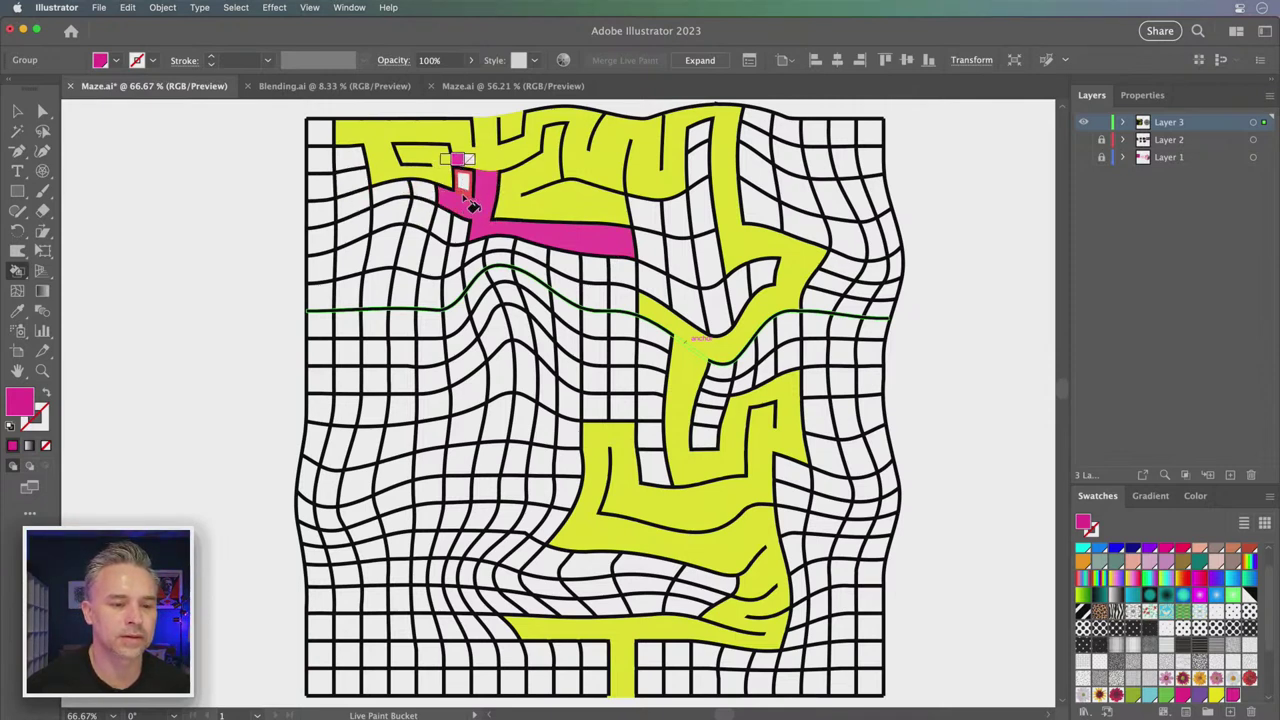
mouse_move(448, 184)
left_mouse_down()
mouse_move(378, 210)
mouse_move(447, 268)
mouse_move(478, 264)
mouse_move(469, 313)
mouse_move(328, 240)
left_mouse_up()
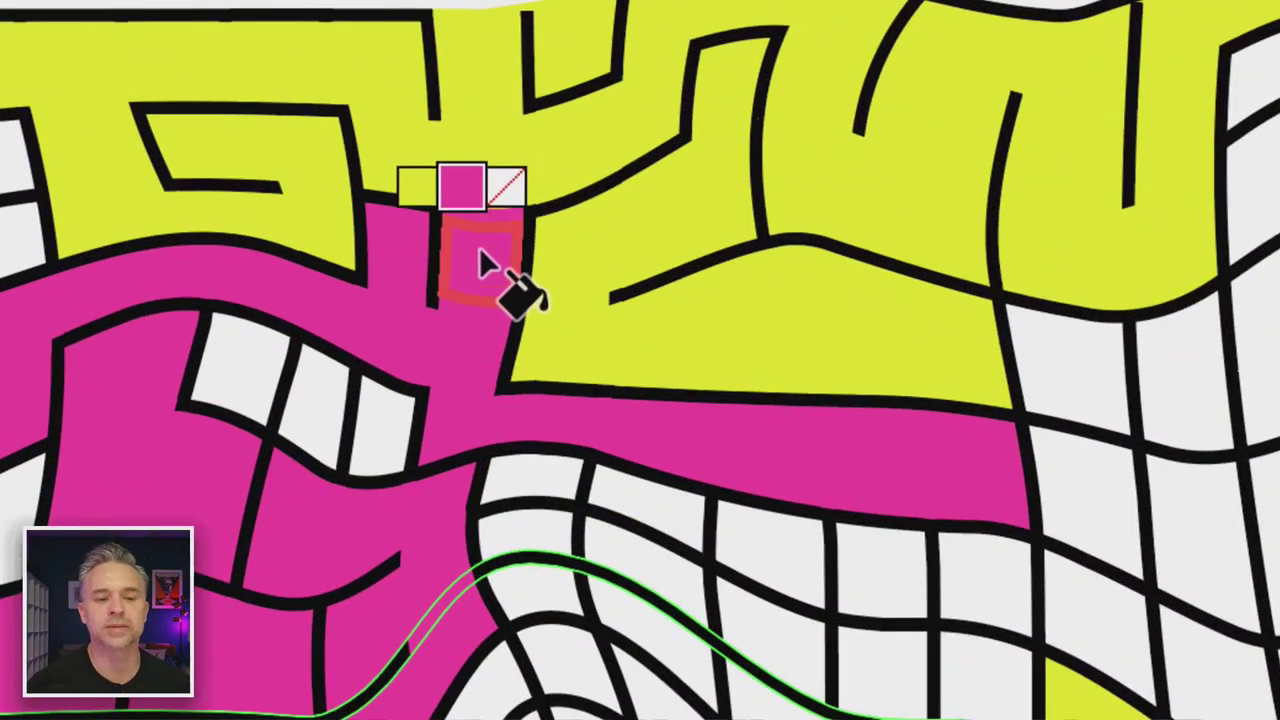
left_click(482, 146)
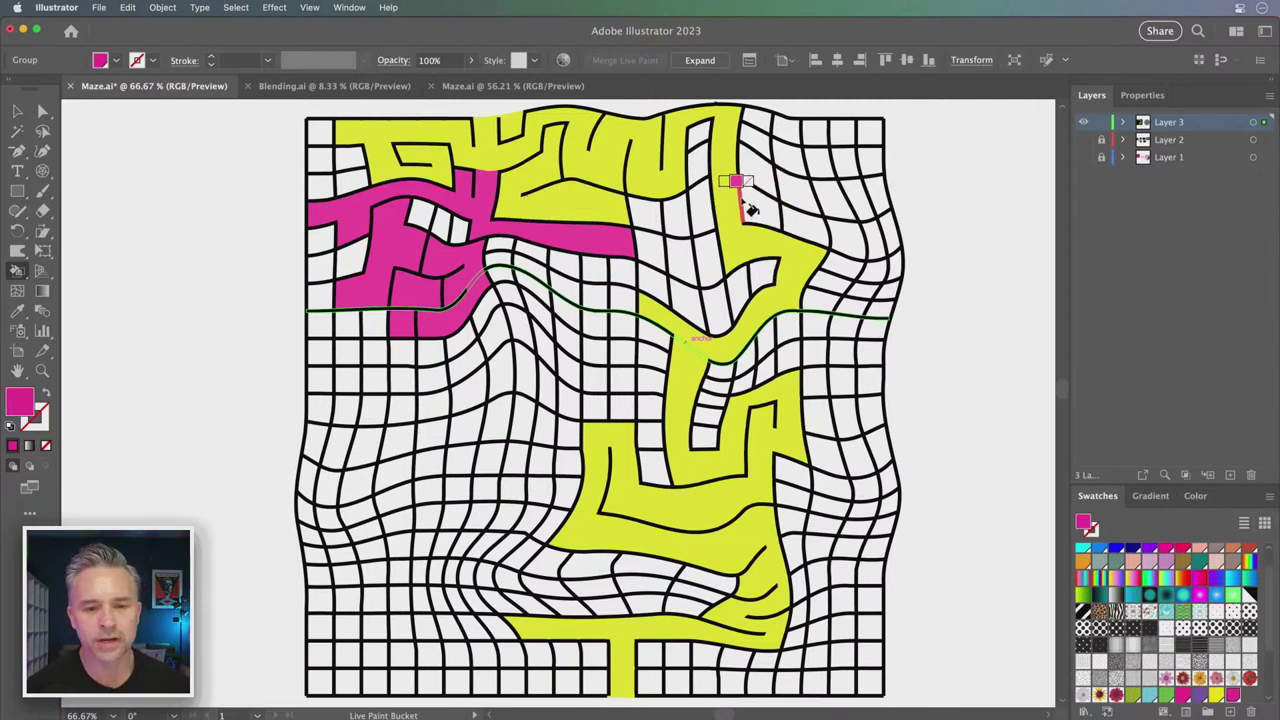
Paint the top-right, right-side and central channel dead-end cells magenta
left_click_drag(790, 212, 768, 183)
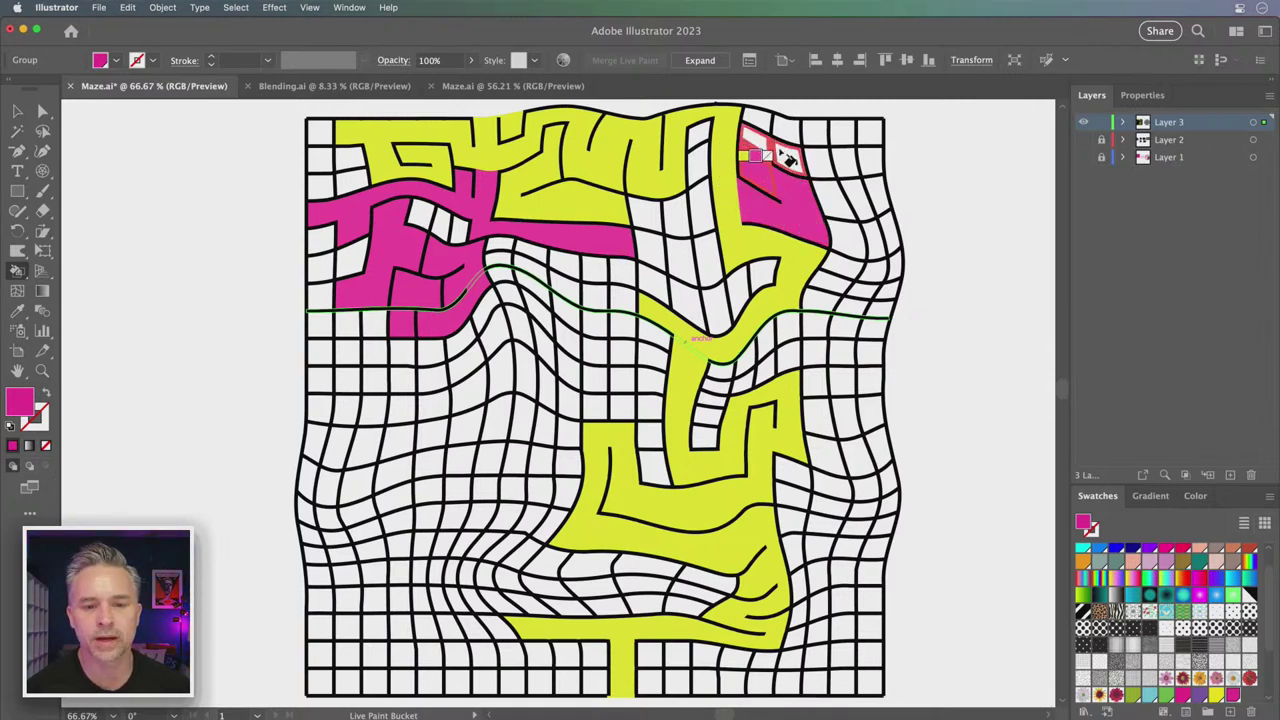
mouse_move(819, 163)
left_mouse_down()
mouse_move(838, 270)
mouse_move(820, 310)
left_mouse_up()
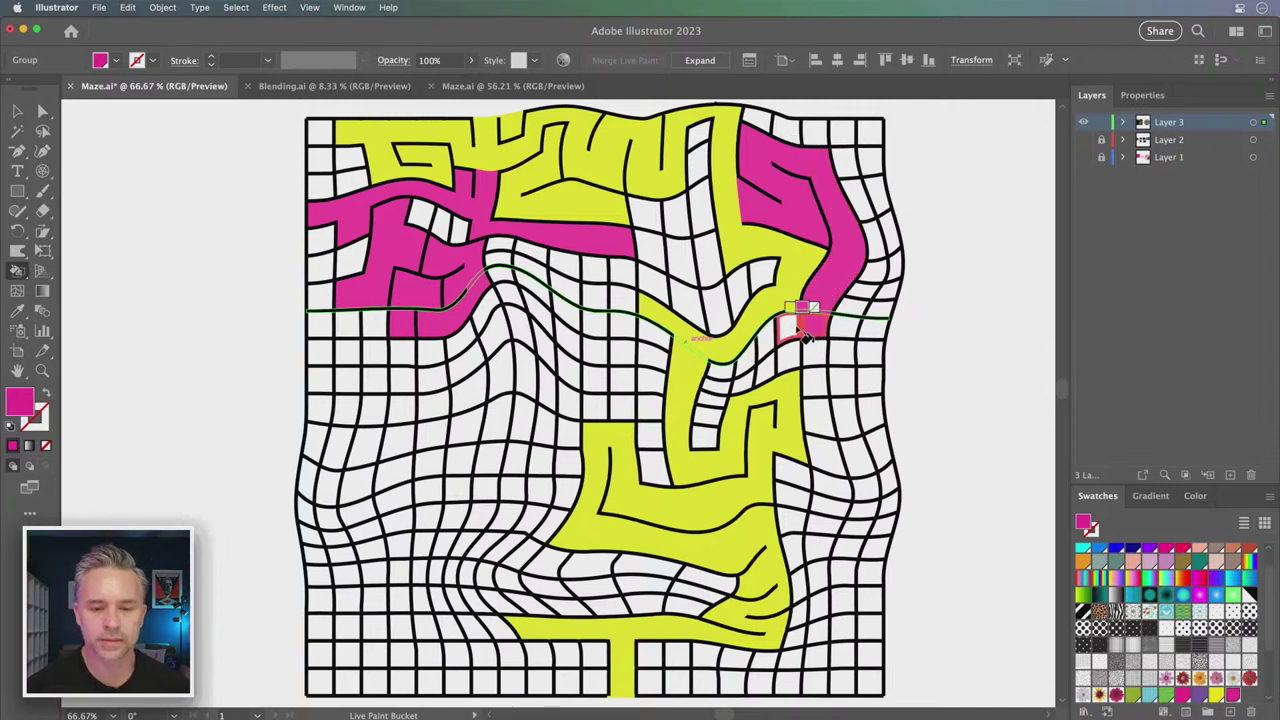
left_click(806, 336)
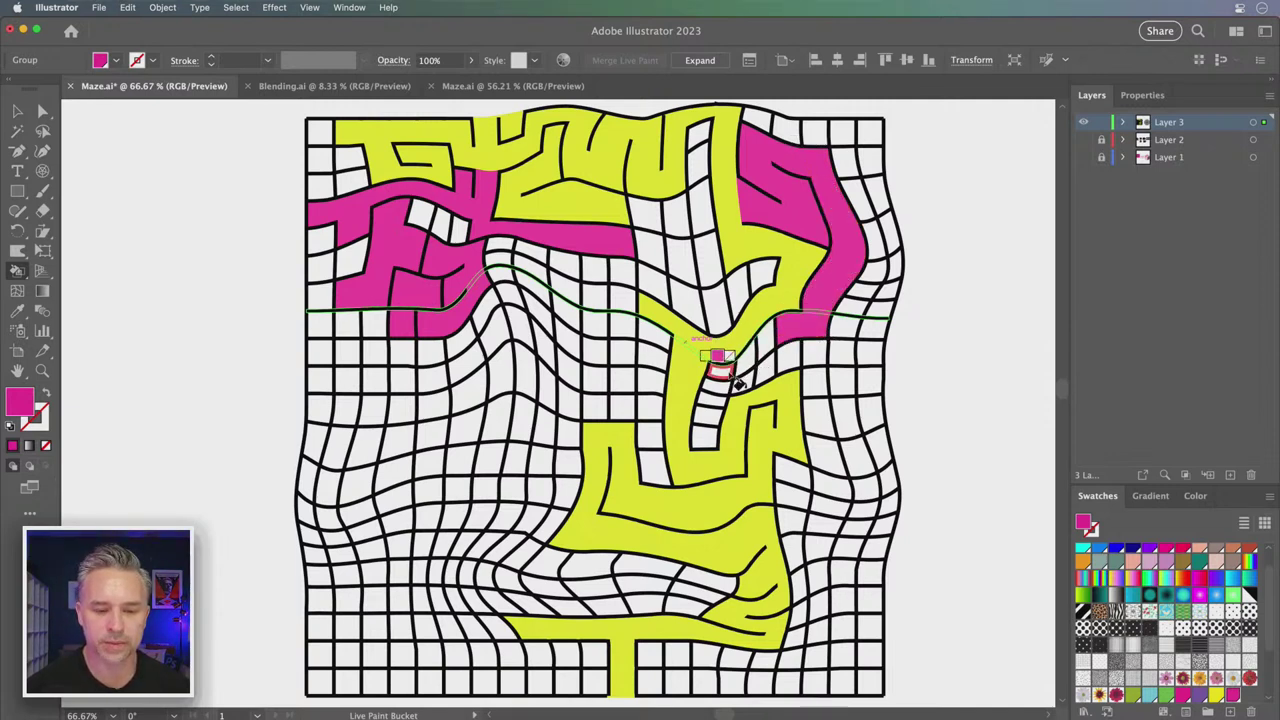
mouse_move(770, 362)
left_mouse_down()
mouse_move(733, 388)
mouse_move(716, 441)
left_mouse_up()
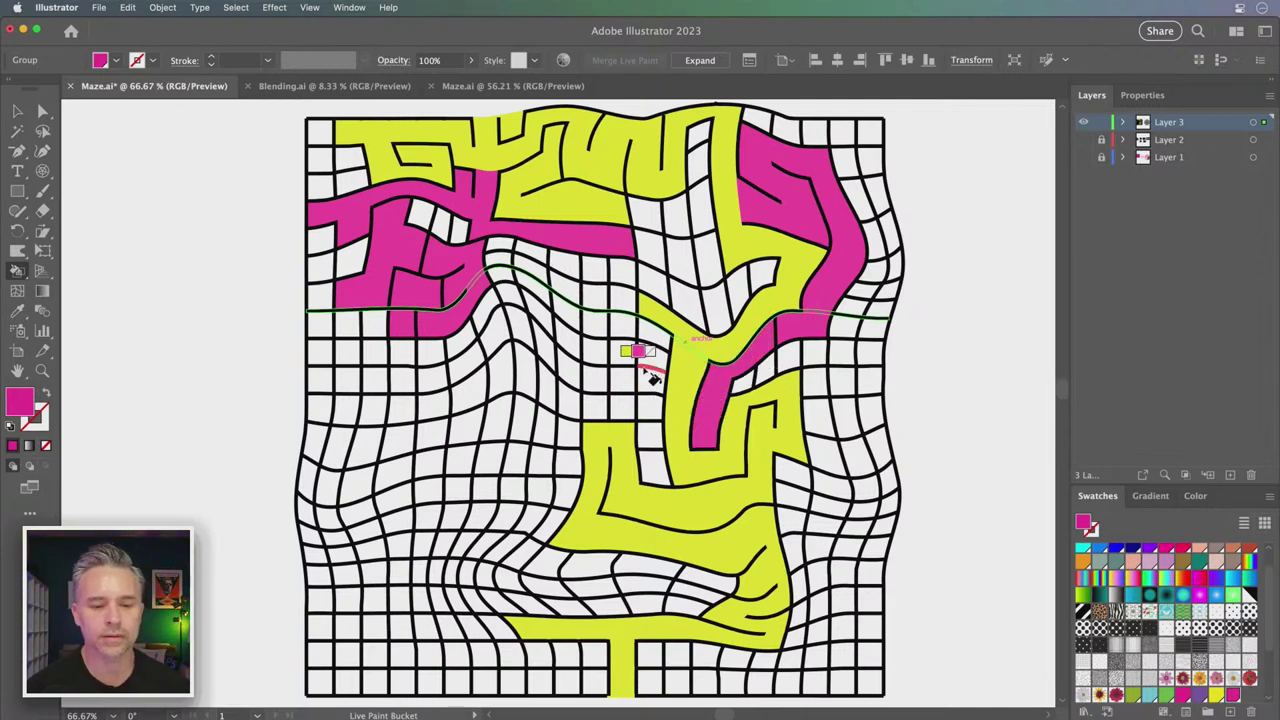
left_click_drag(656, 346, 657, 468)
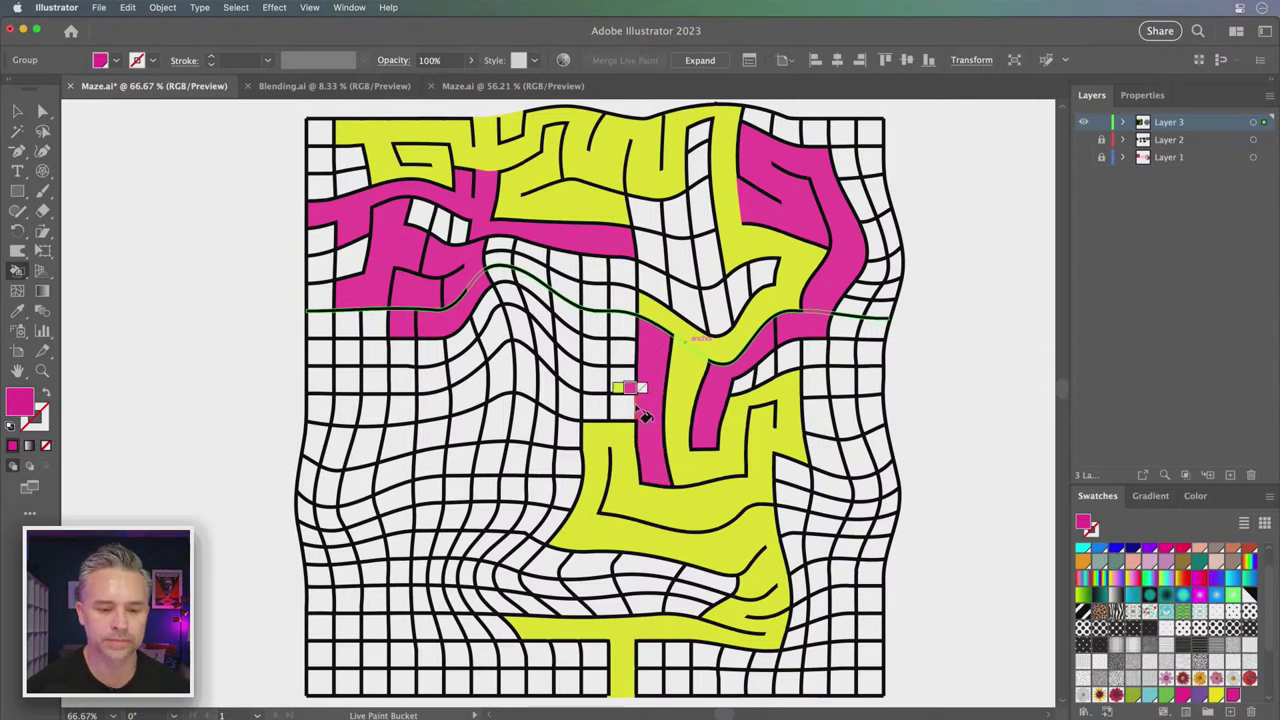
mouse_move(645, 410)
left_mouse_down()
mouse_move(578, 407)
mouse_move(625, 345)
mouse_move(614, 250)
left_mouse_up()
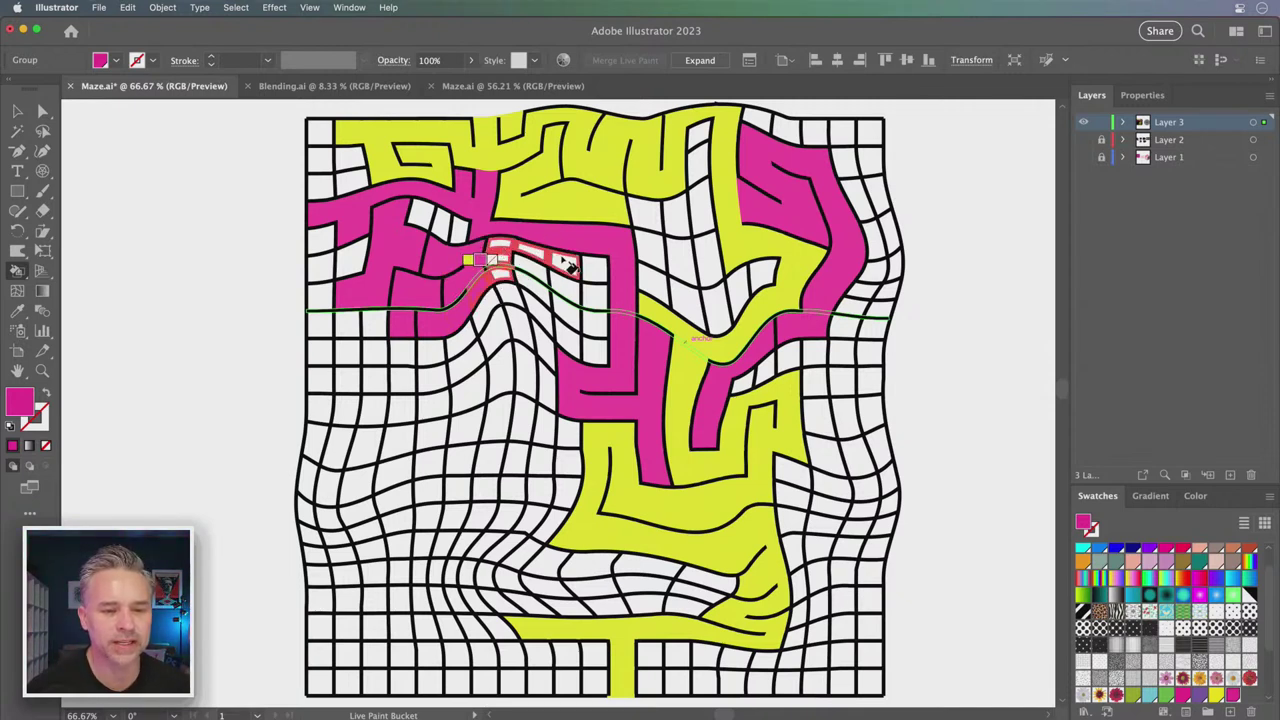
Paint the upper-middle dead ends and a branch reaching toward the lower left magenta
left_click_drag(570, 265, 545, 255)
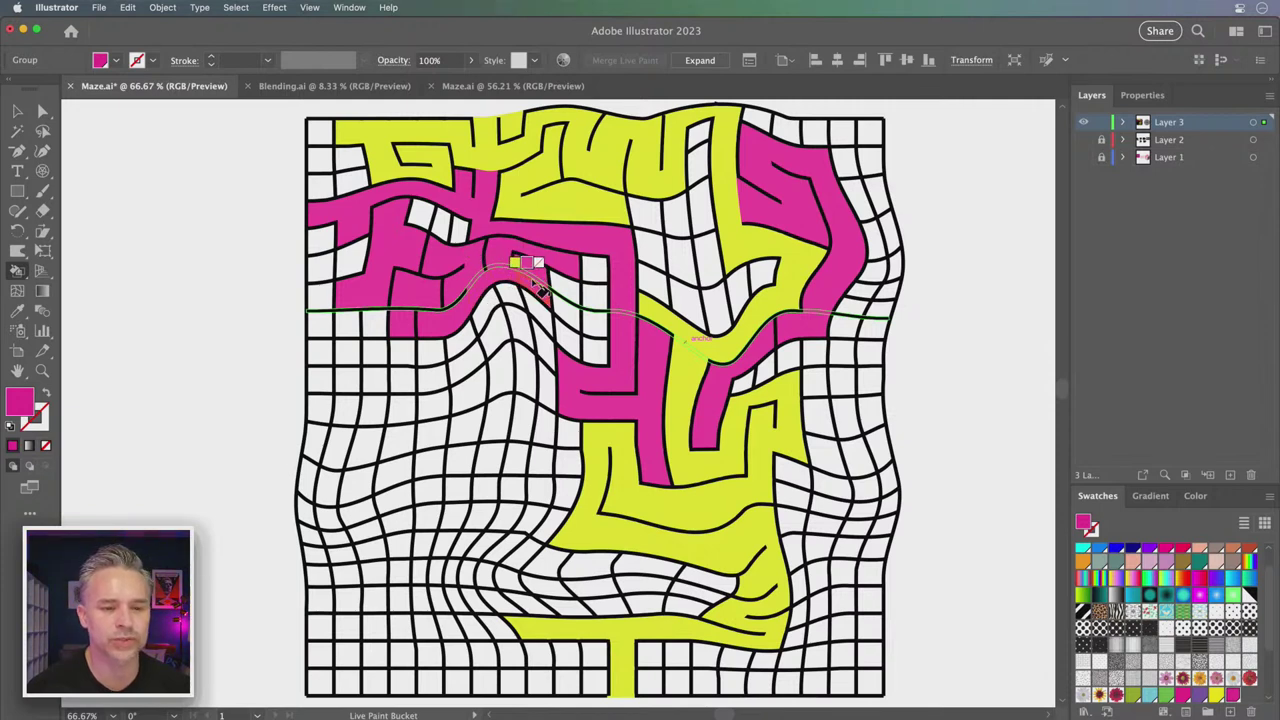
left_click_drag(598, 268, 592, 300)
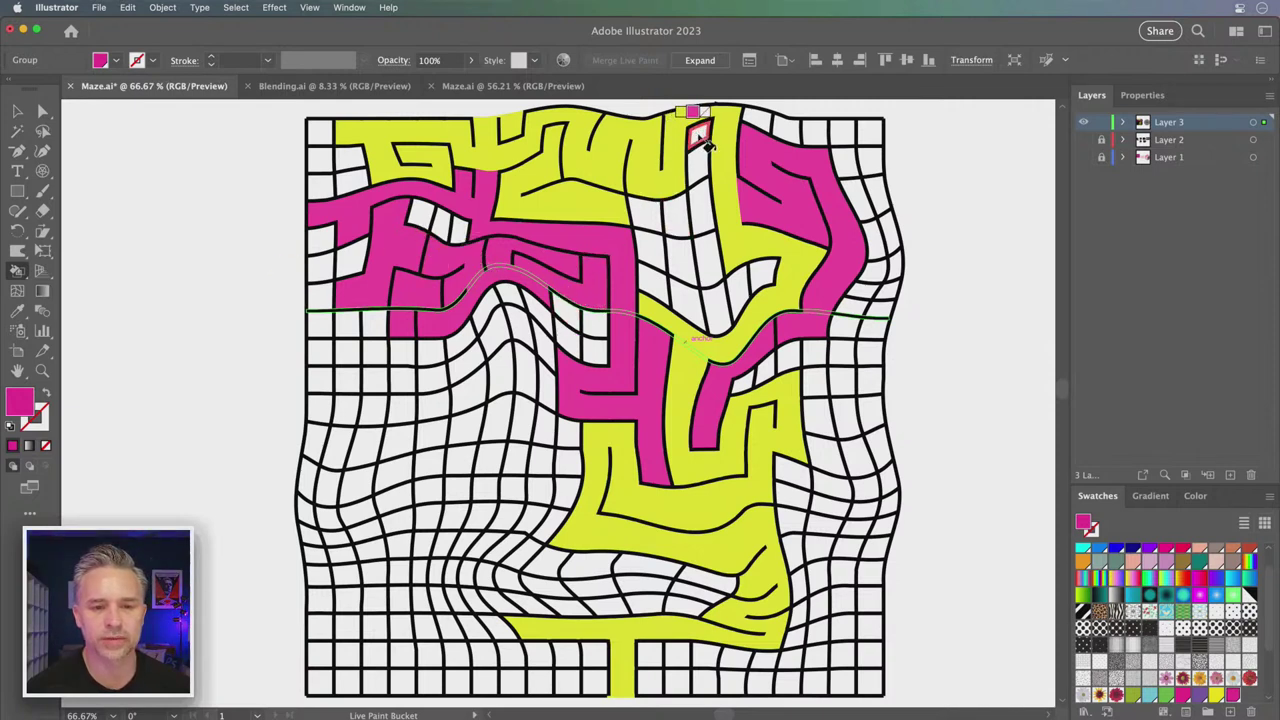
mouse_move(705, 145)
left_mouse_down()
mouse_move(710, 258)
mouse_move(696, 213)
mouse_move(680, 262)
mouse_move(676, 240)
left_mouse_up()
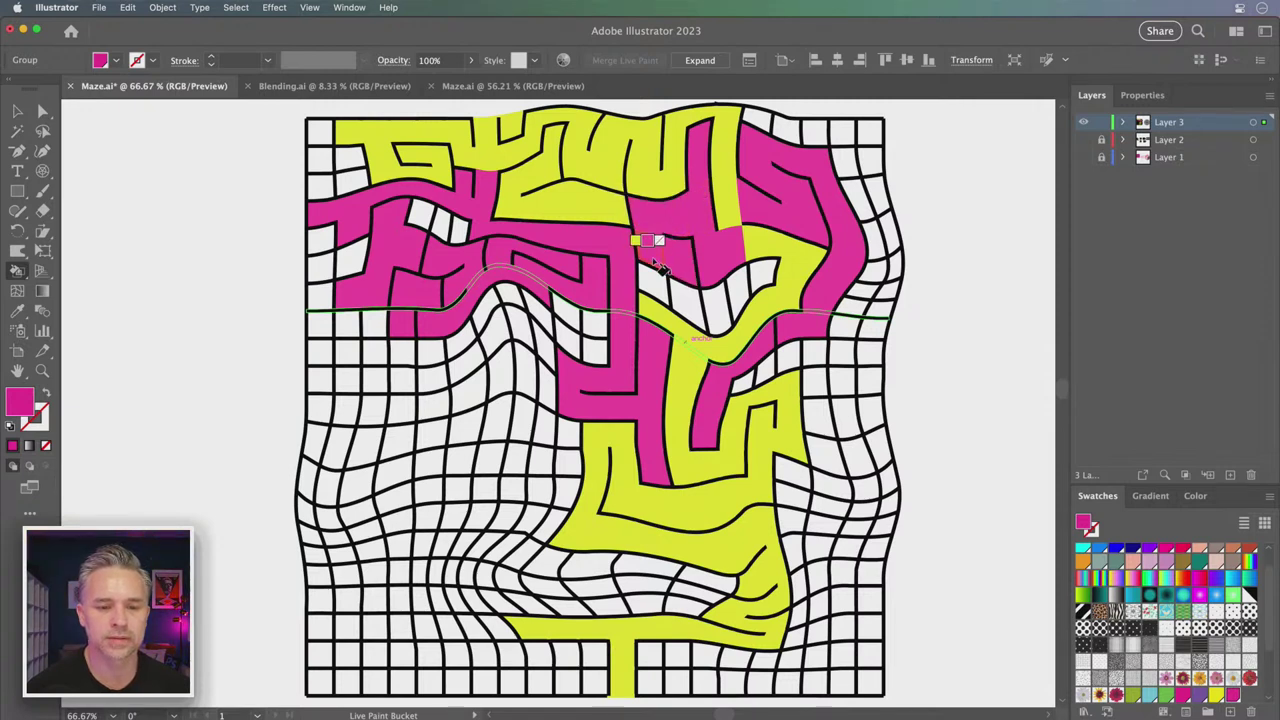
left_click_drag(689, 307, 766, 285)
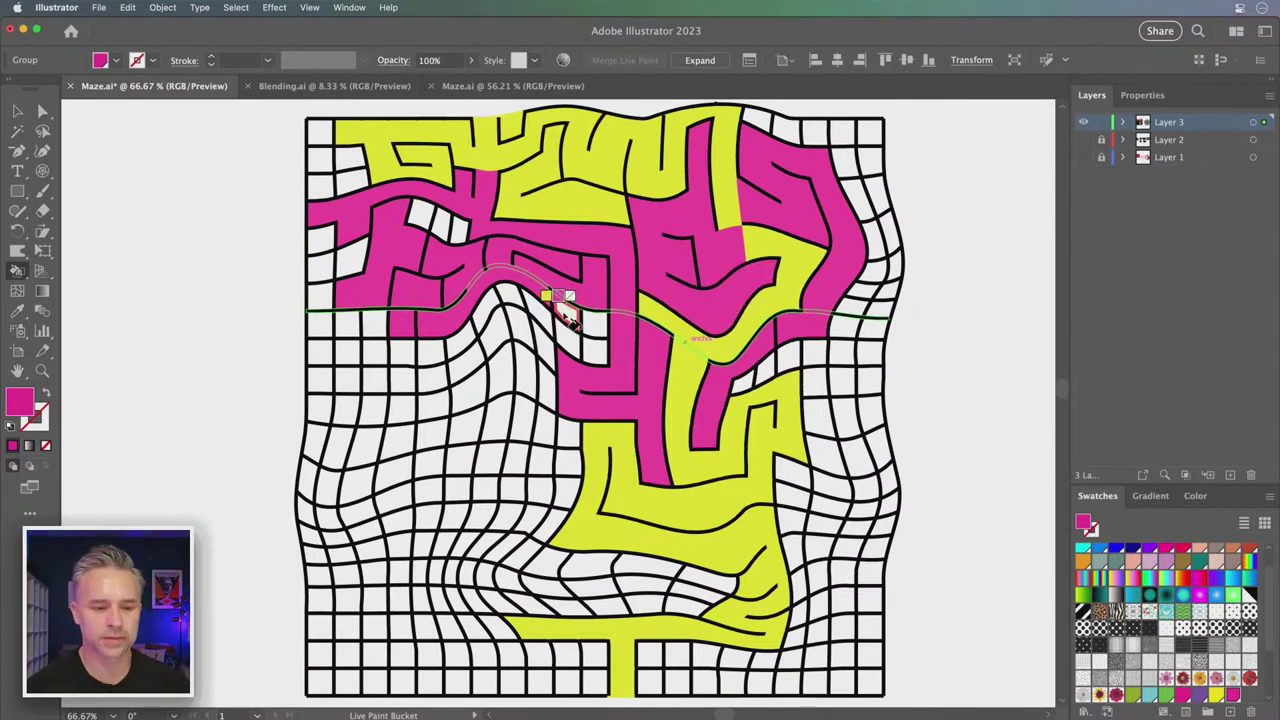
mouse_move(589, 350)
left_mouse_down()
mouse_move(555, 329)
mouse_move(485, 470)
mouse_move(450, 505)
mouse_move(394, 423)
mouse_move(457, 423)
mouse_move(405, 447)
left_mouse_up()
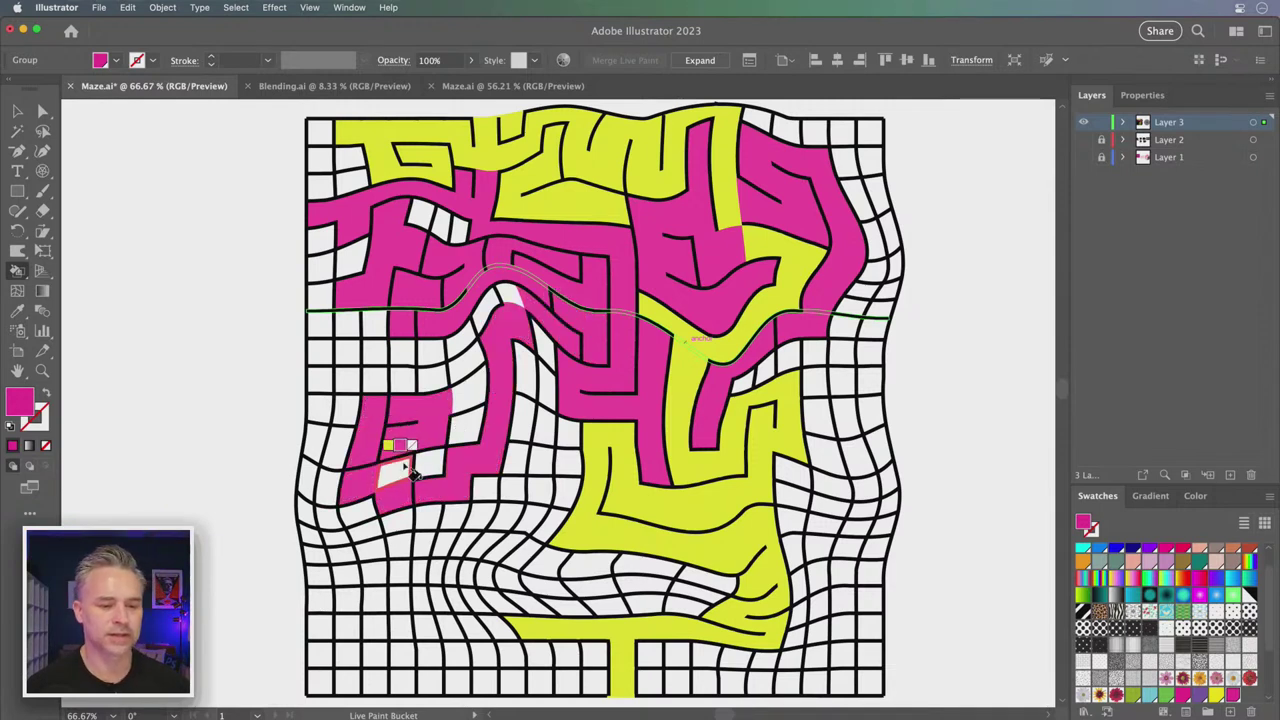
Fill the white dead-end cells in the lower-left and centre-left area magenta
left_click(380, 478)
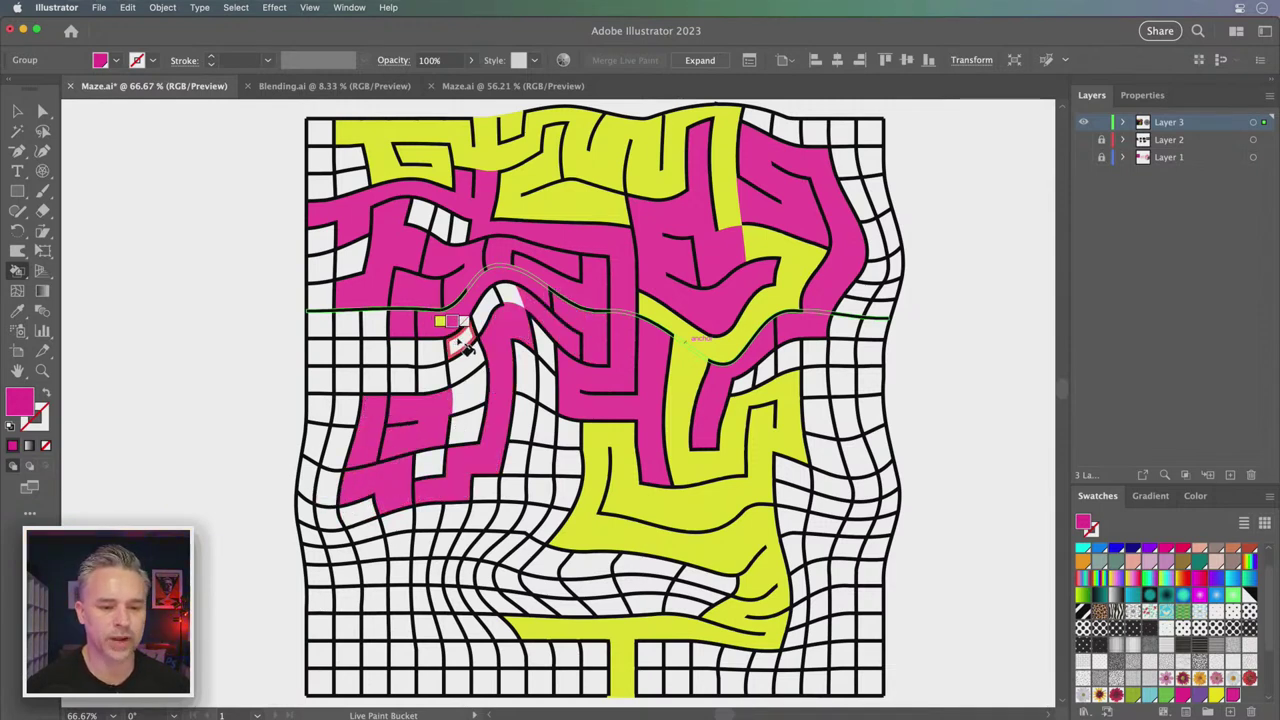
mouse_move(445, 322)
left_mouse_down()
mouse_move(462, 405)
mouse_move(400, 377)
mouse_move(440, 350)
mouse_move(404, 382)
mouse_move(378, 383)
left_mouse_up()
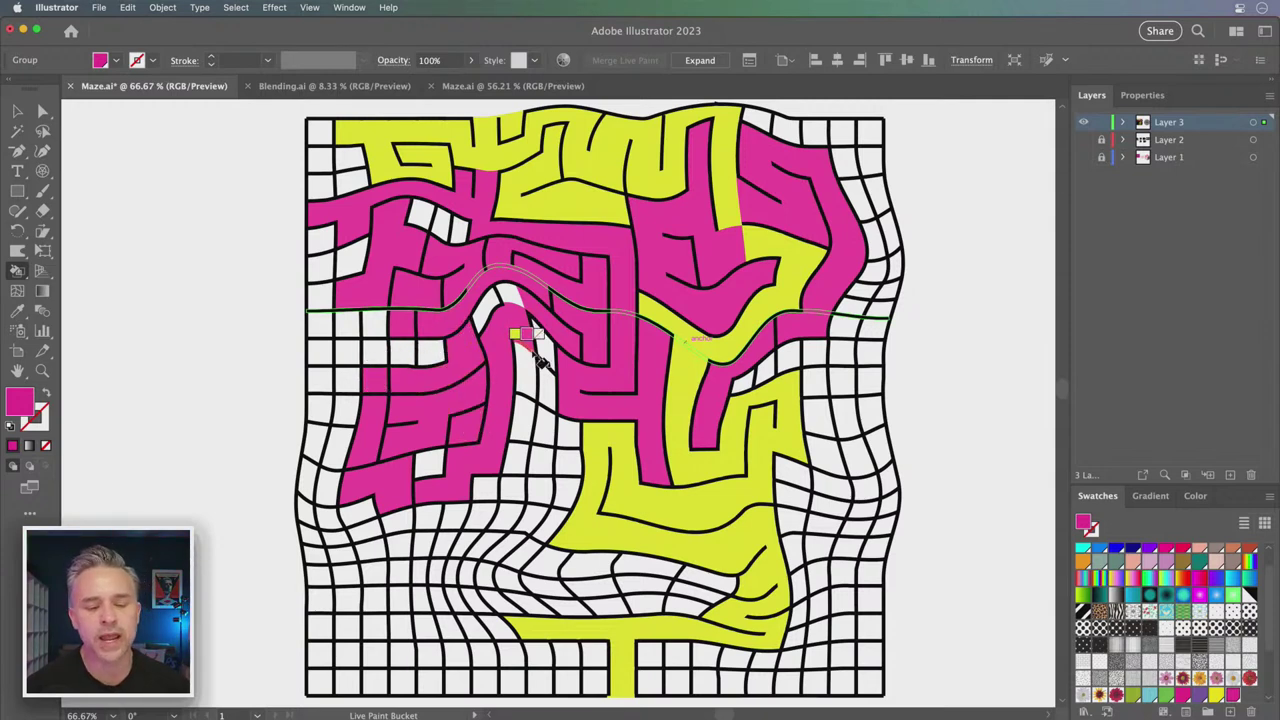
left_click_drag(520, 332, 550, 393)
left_click_drag(545, 445, 542, 442)
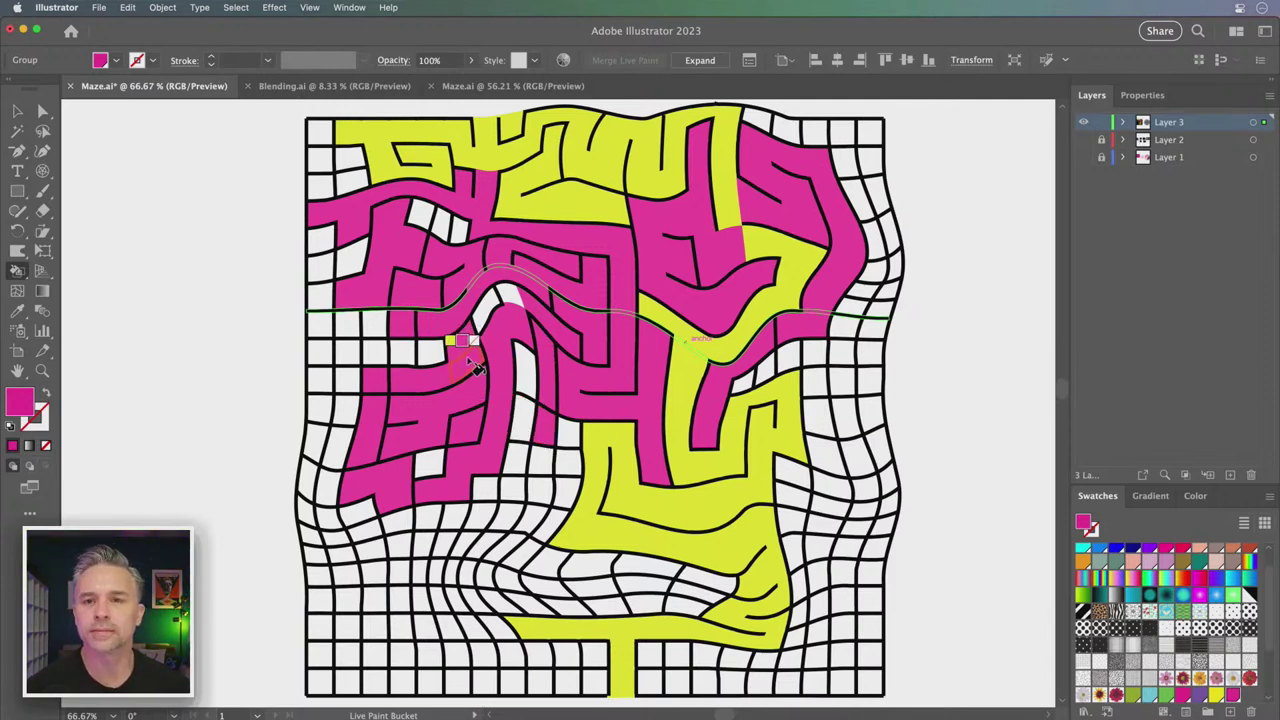
left_click_drag(476, 368, 484, 370)
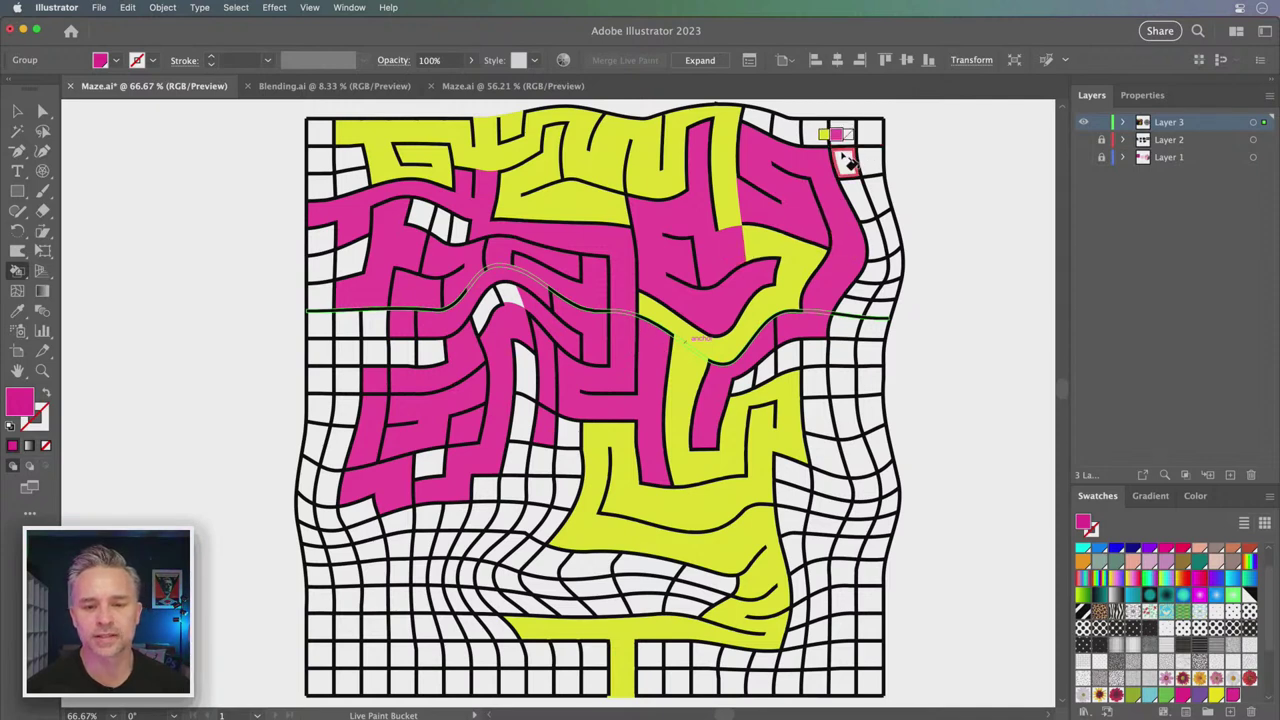
Fill the white cells in the maze's top-right corner row and column magenta
left_click_drag(828, 170, 850, 176)
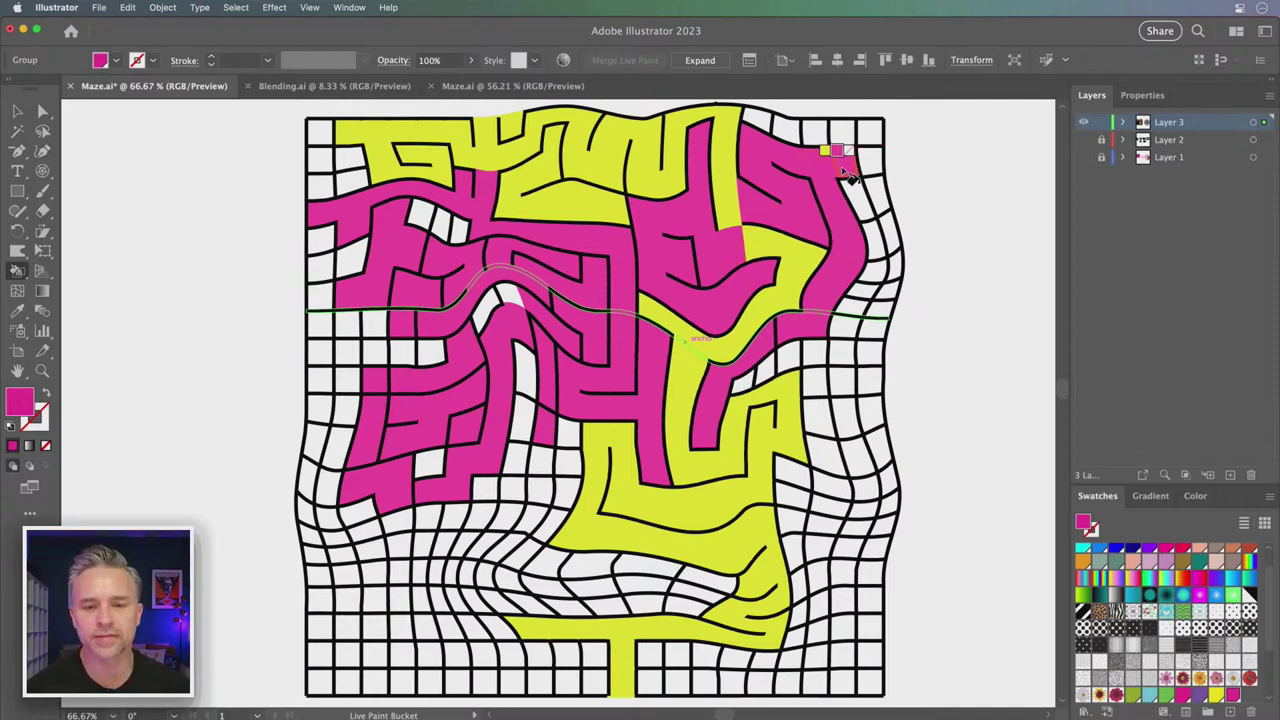
left_click(872, 218)
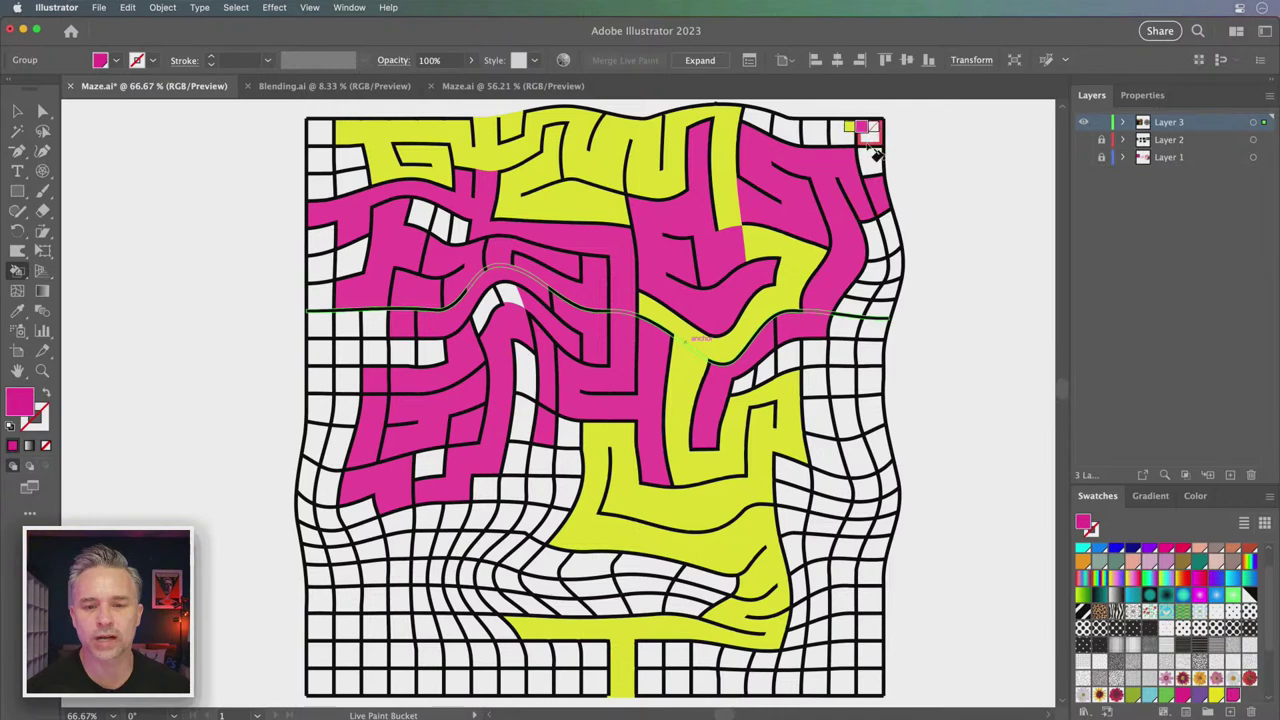
left_click_drag(872, 203, 872, 200)
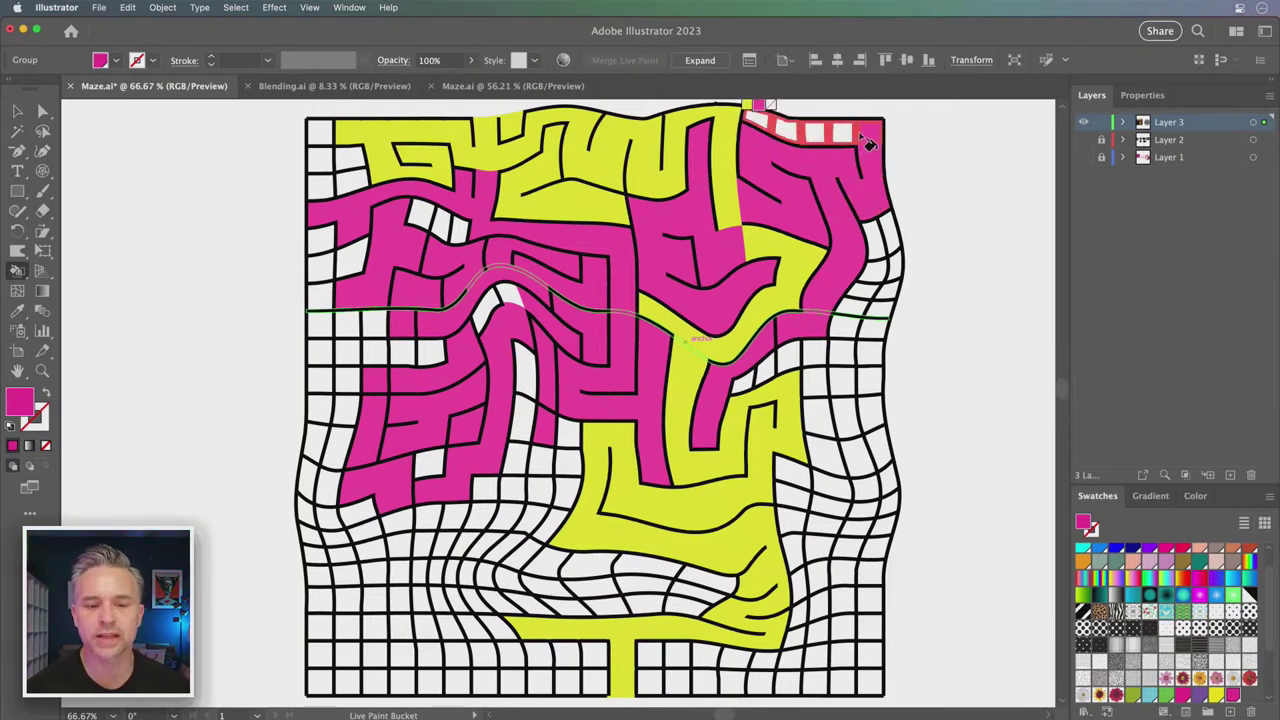
left_click(870, 145)
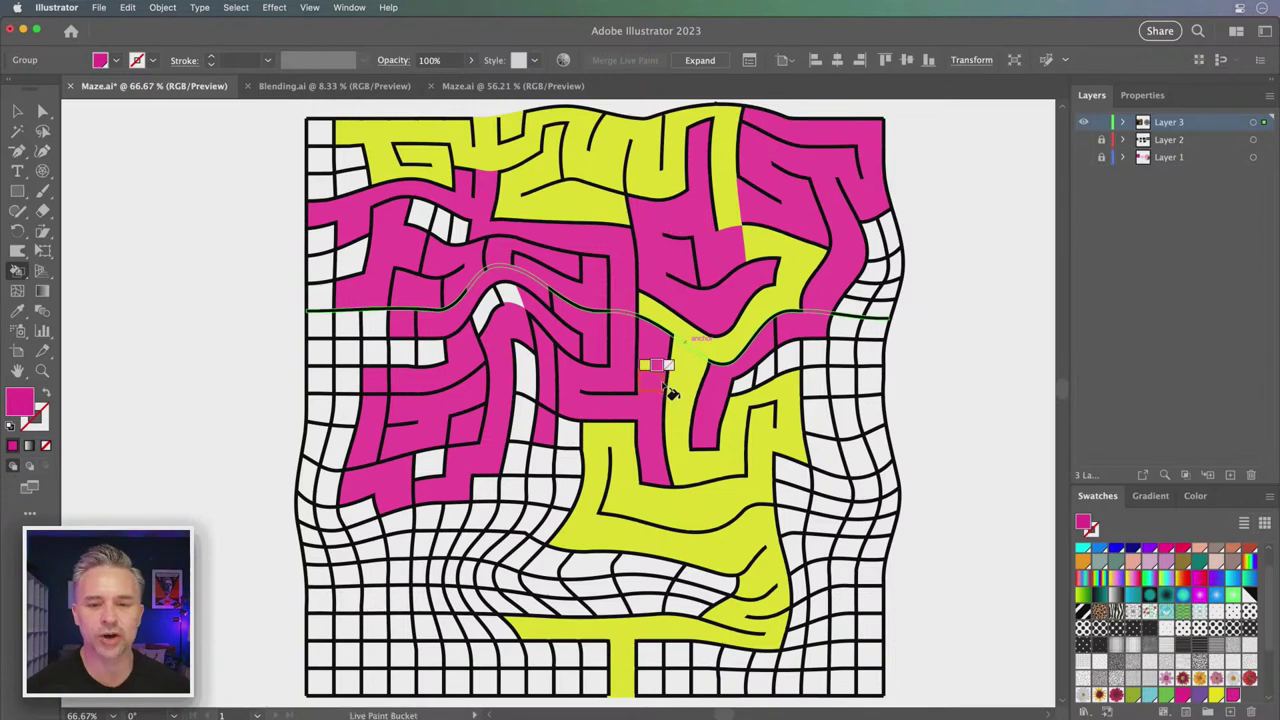
Paint the cells down the maze's right edge magenta and zoom in closer
left_click_drag(634, 412, 642, 380)
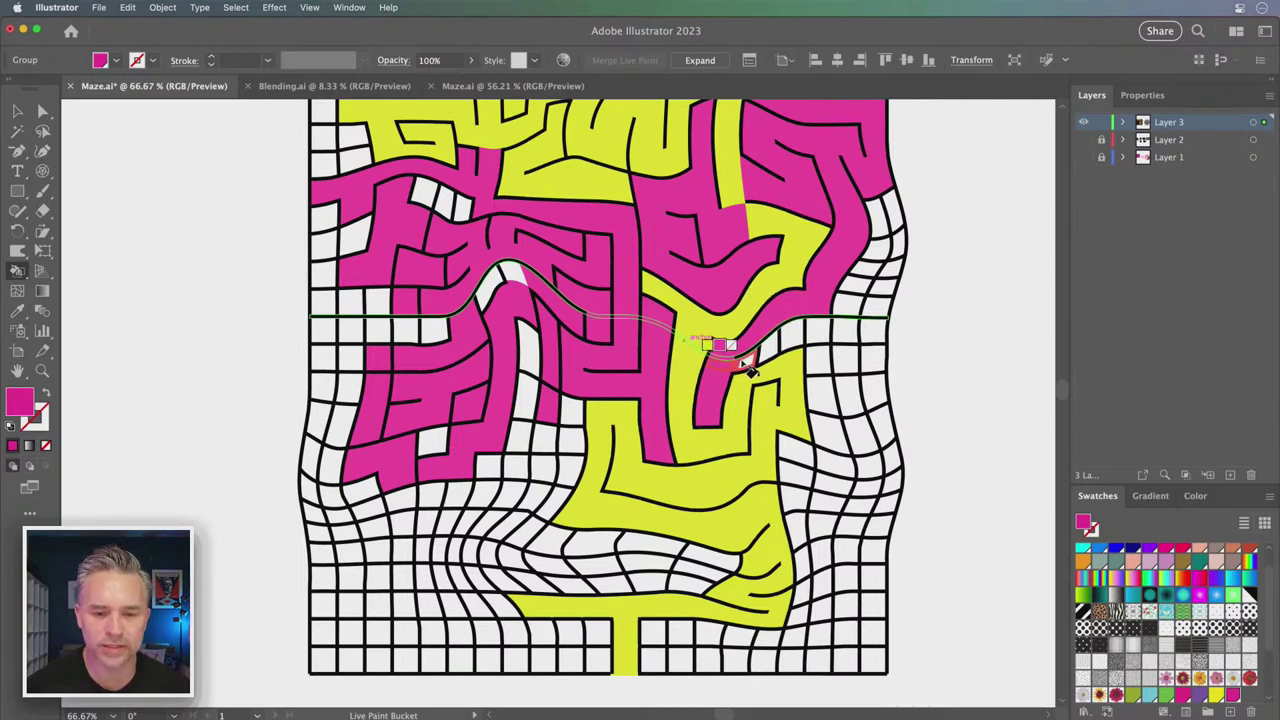
mouse_move(815, 340)
left_mouse_down()
mouse_move(826, 408)
mouse_move(855, 320)
mouse_move(849, 191)
mouse_move(829, 257)
mouse_move(848, 265)
left_mouse_up()
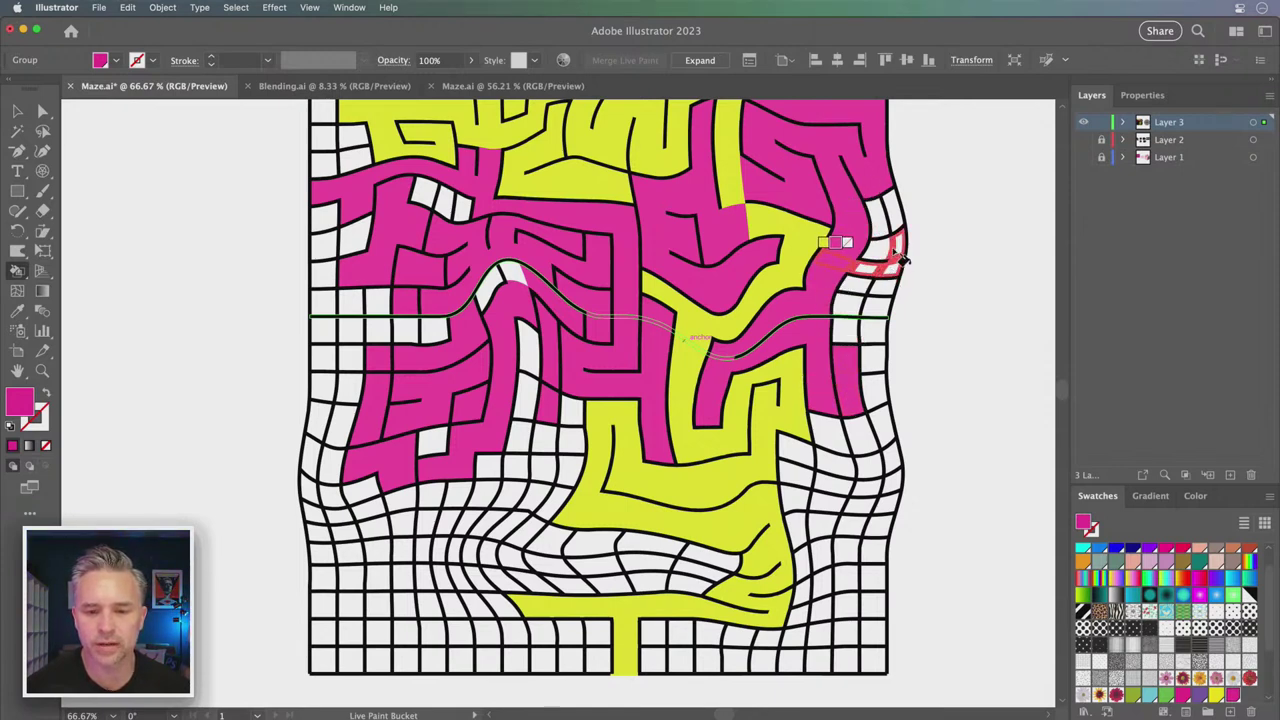
left_click_drag(884, 252, 857, 194)
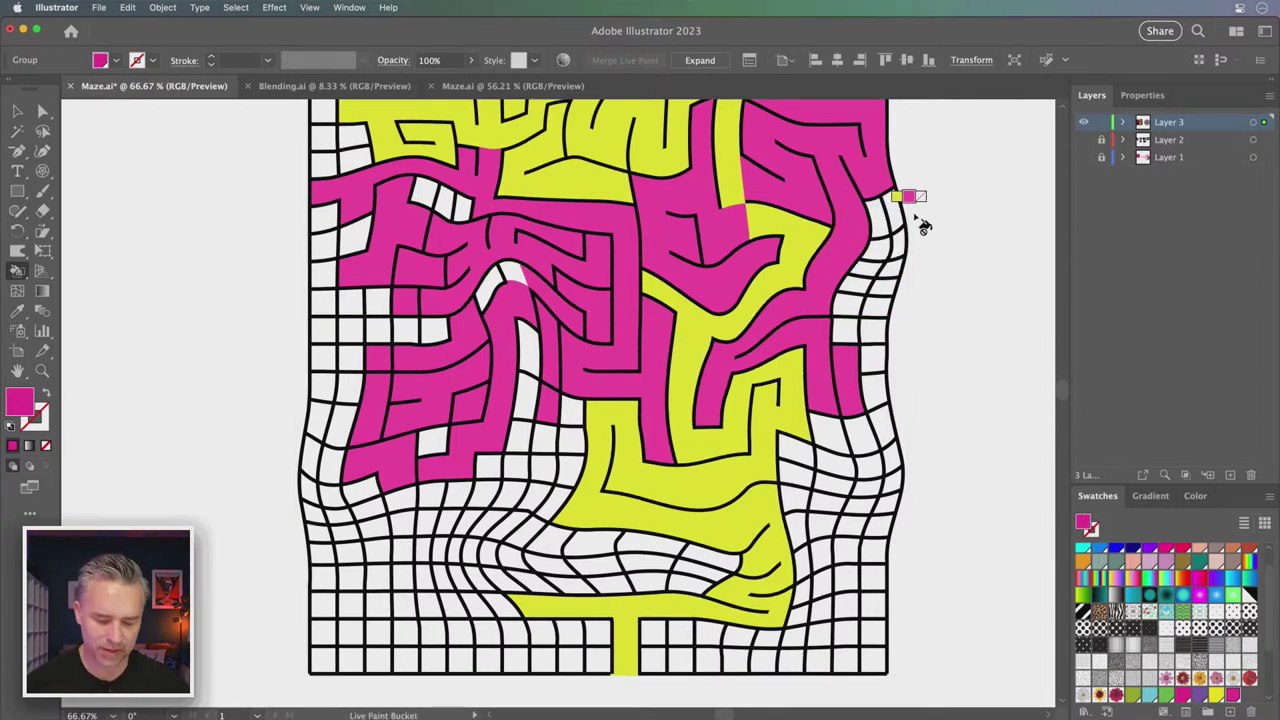
key("super+equal")
key("super+equal")
key("super+equal")
Bring the right edge into view and paint its first run of white cells magenta
left_click_drag(905, 208, 286, 480)
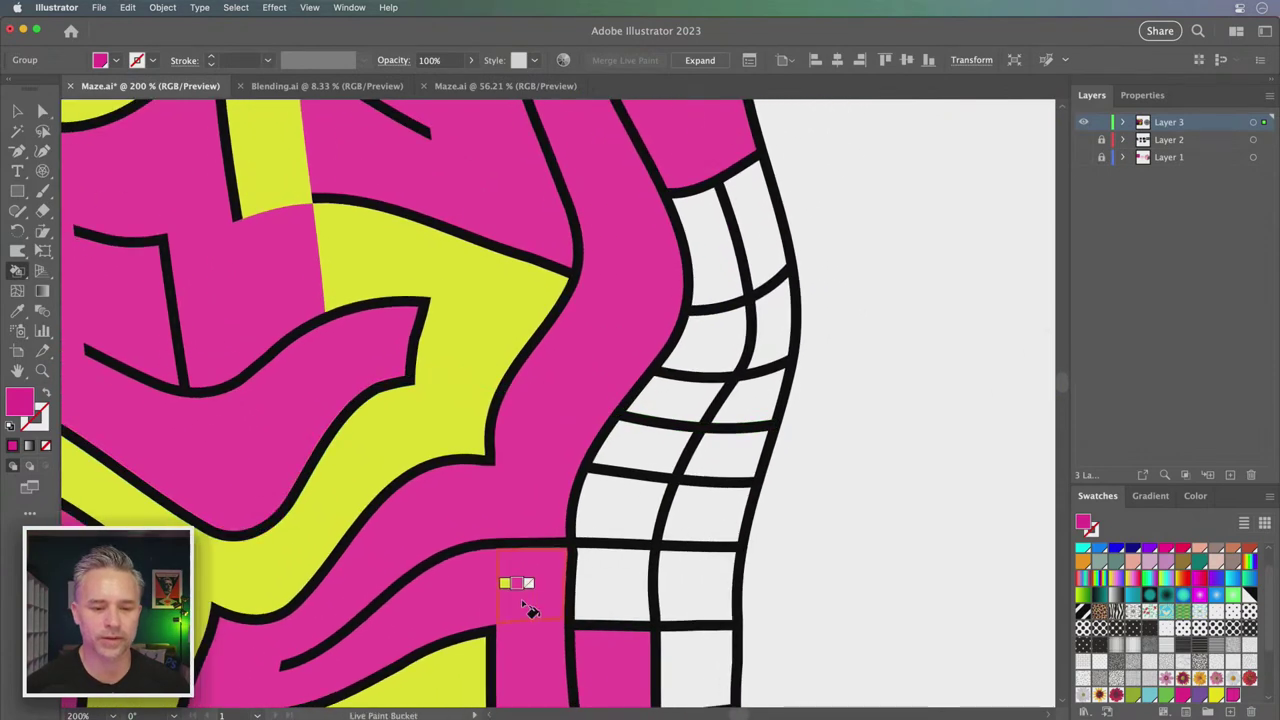
left_click_drag(531, 505, 750, 437)
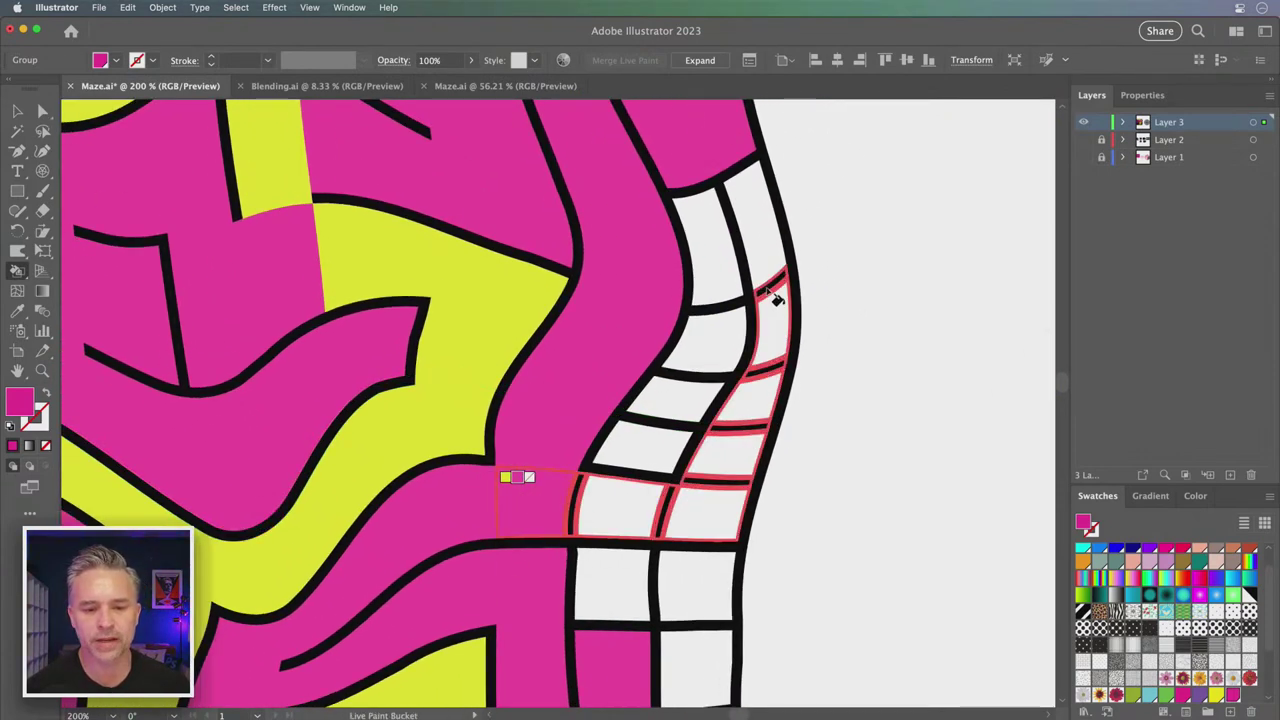
left_click(770, 292)
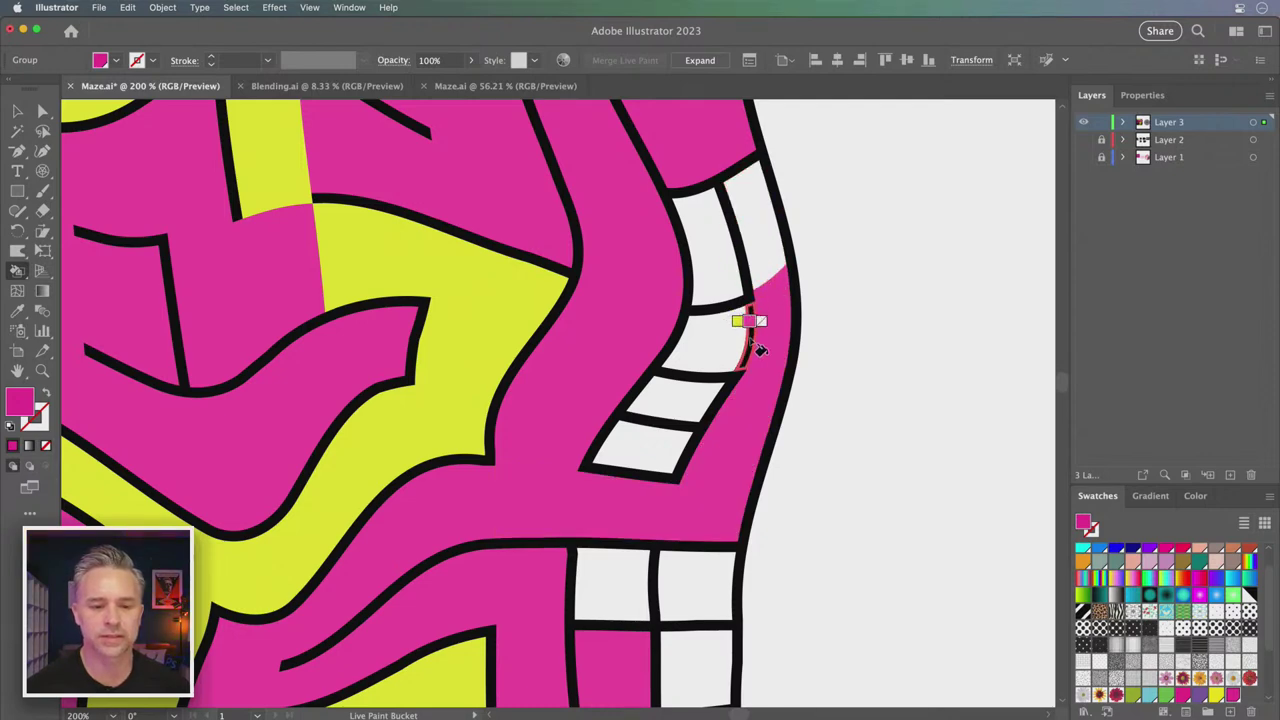
left_click(752, 343)
left_click(705, 272)
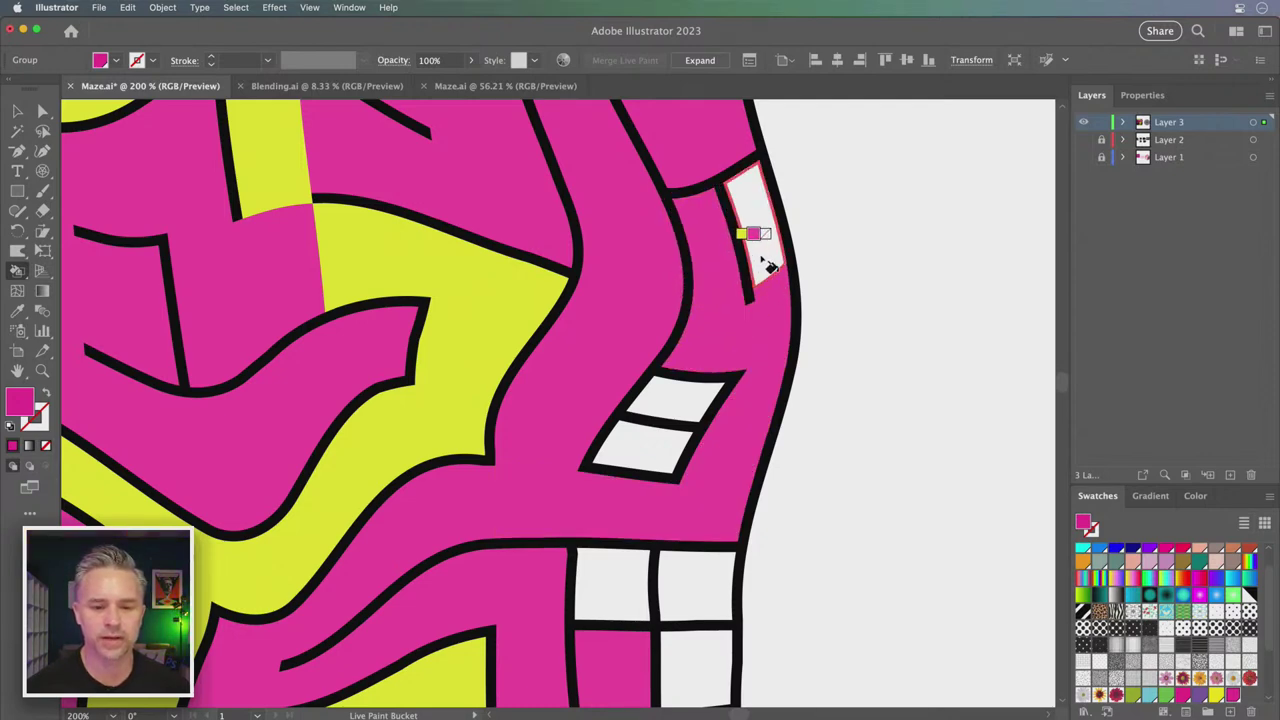
left_click(768, 262)
Fill the right column's remaining white cells so they merge into the magenta band
mouse_move(680, 398)
left_mouse_down()
mouse_move(642, 450)
mouse_move(645, 107)
left_mouse_up()
left_click(686, 238)
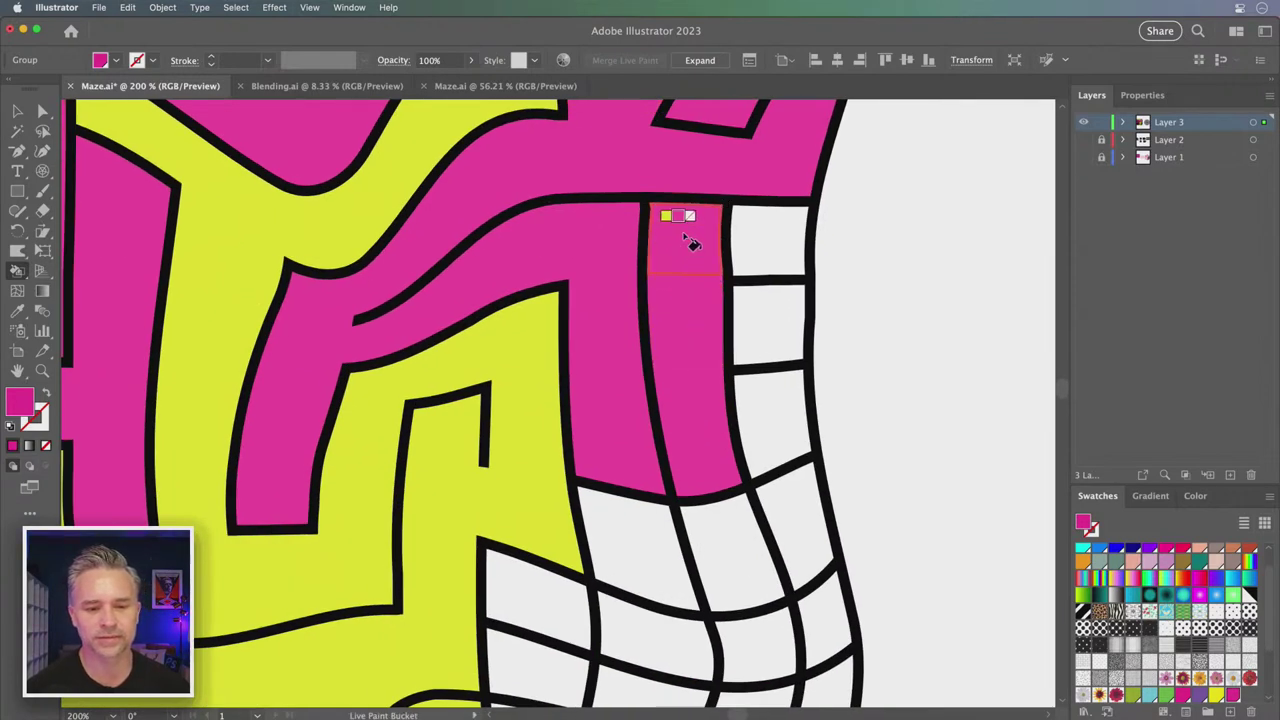
left_click(765, 245)
left_click(771, 400)
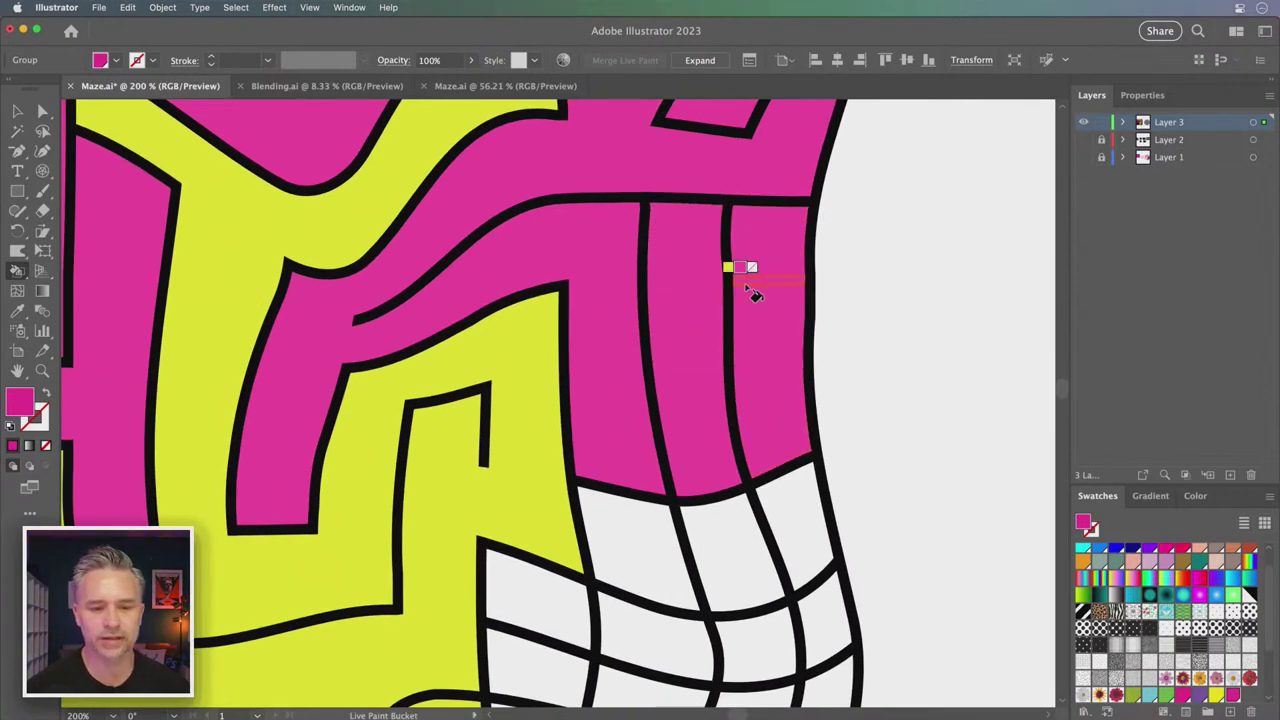
scroll(750, 270, "down", 5)
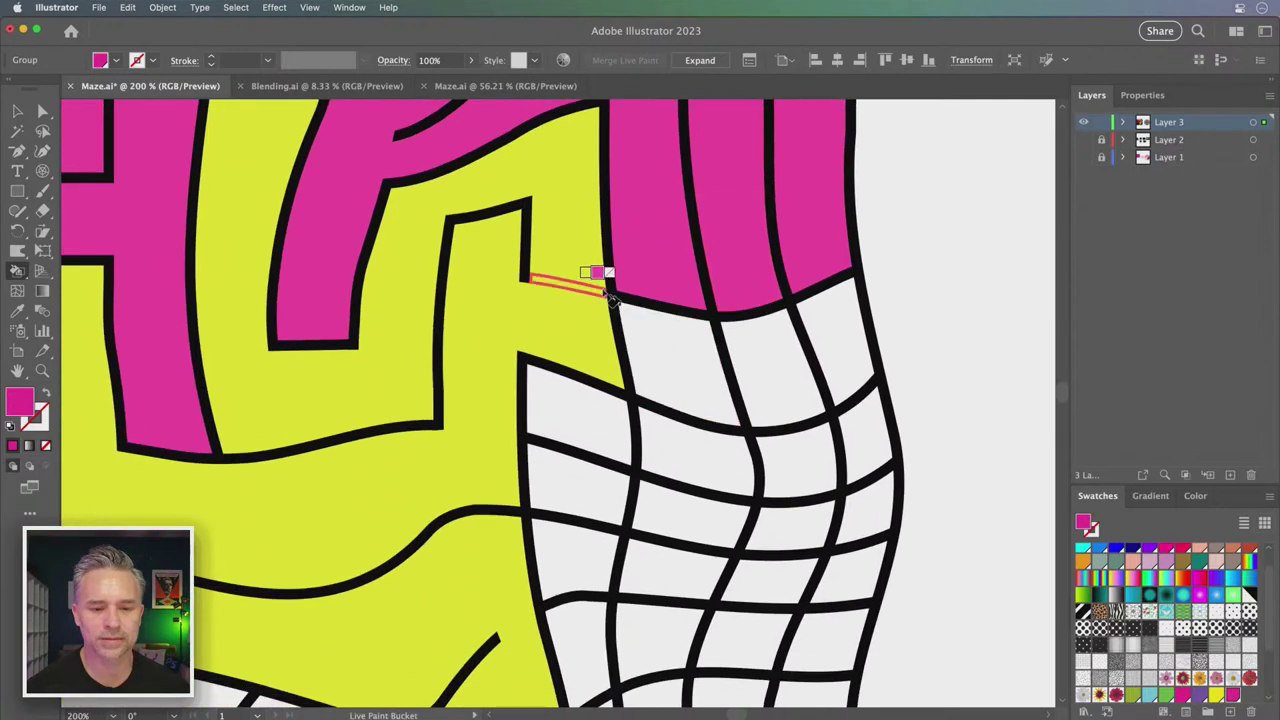
left_click(695, 362)
Scroll down and fill the white cells below the magenta area magenta
scroll(660, 355, "down", 2)
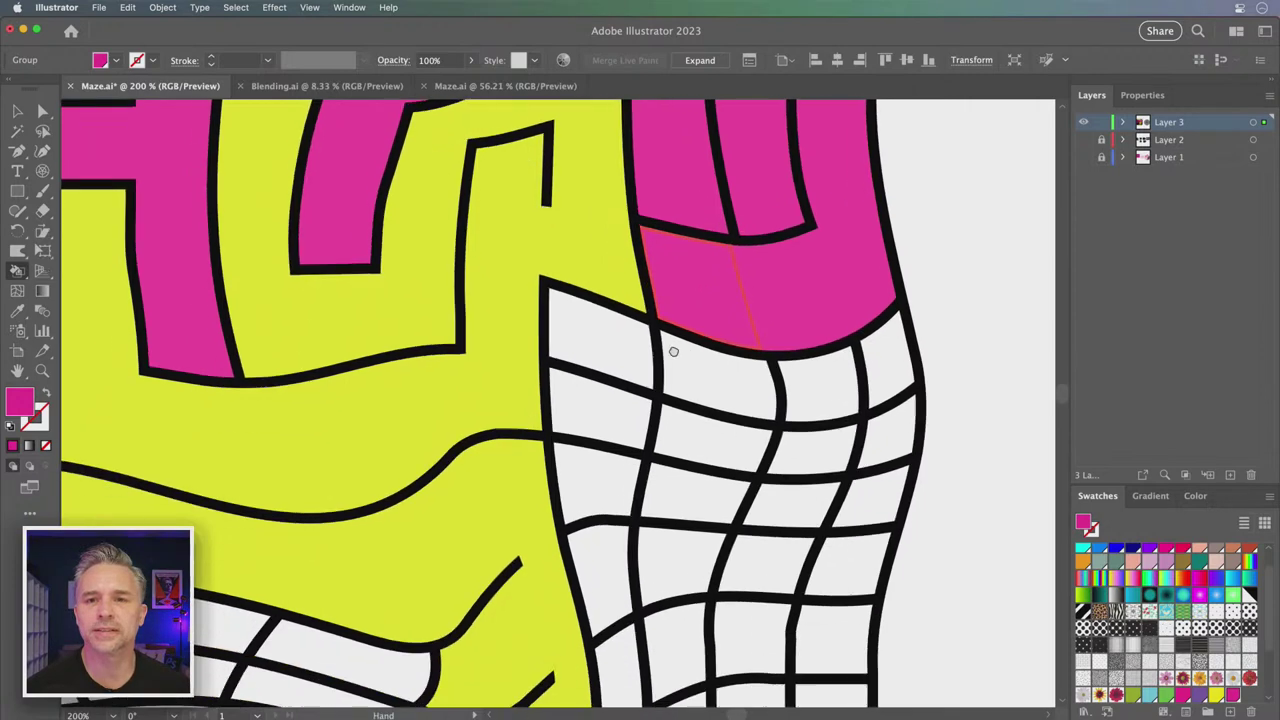
scroll(695, 320, "down", 1)
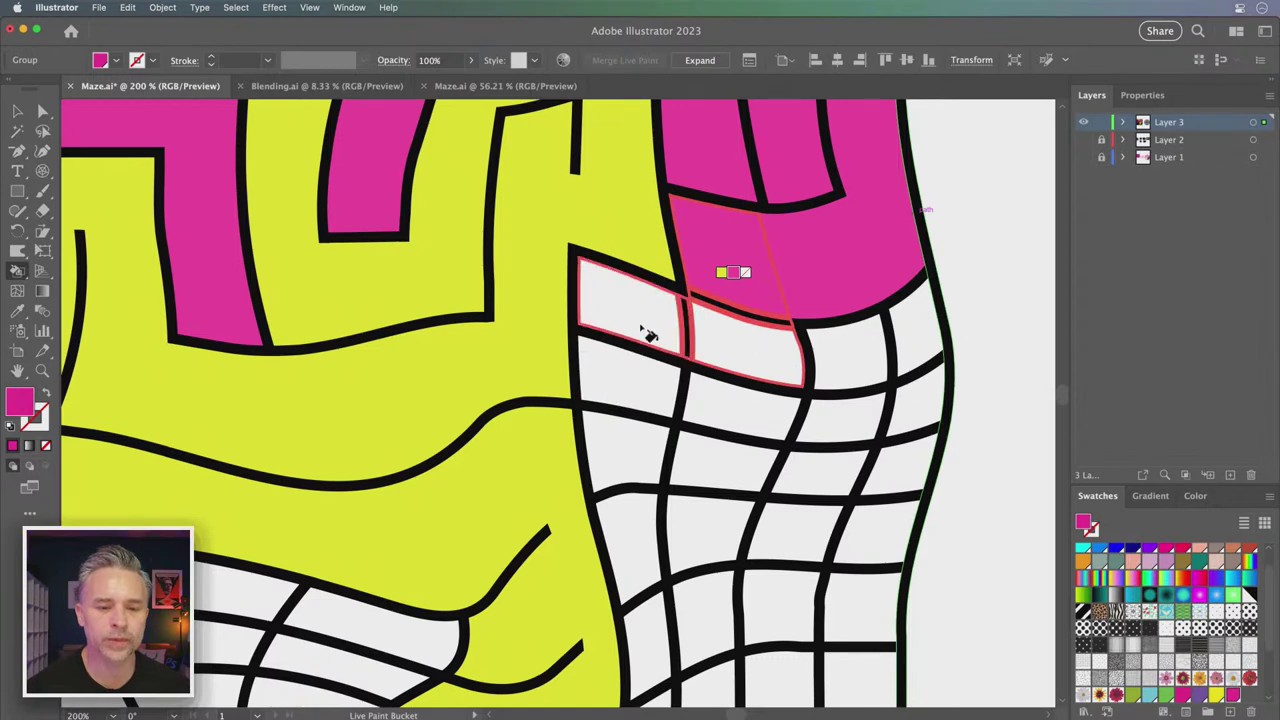
left_click(645, 333)
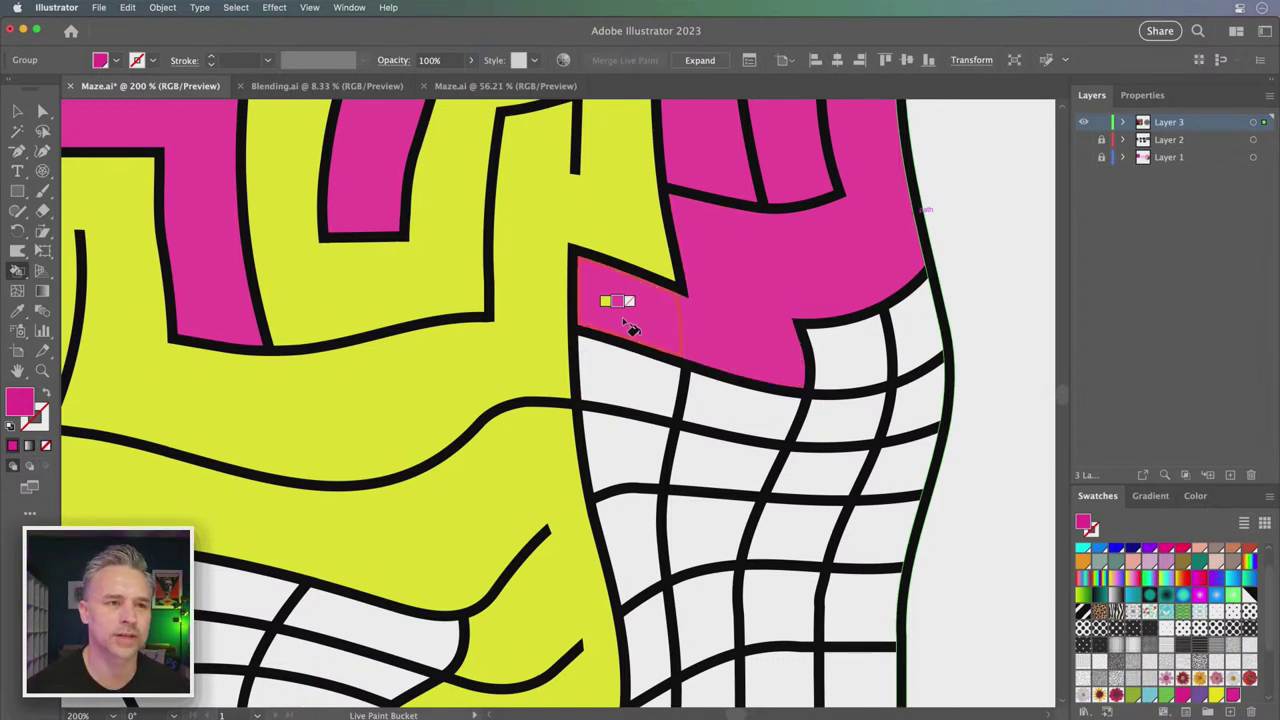
left_click(632, 372)
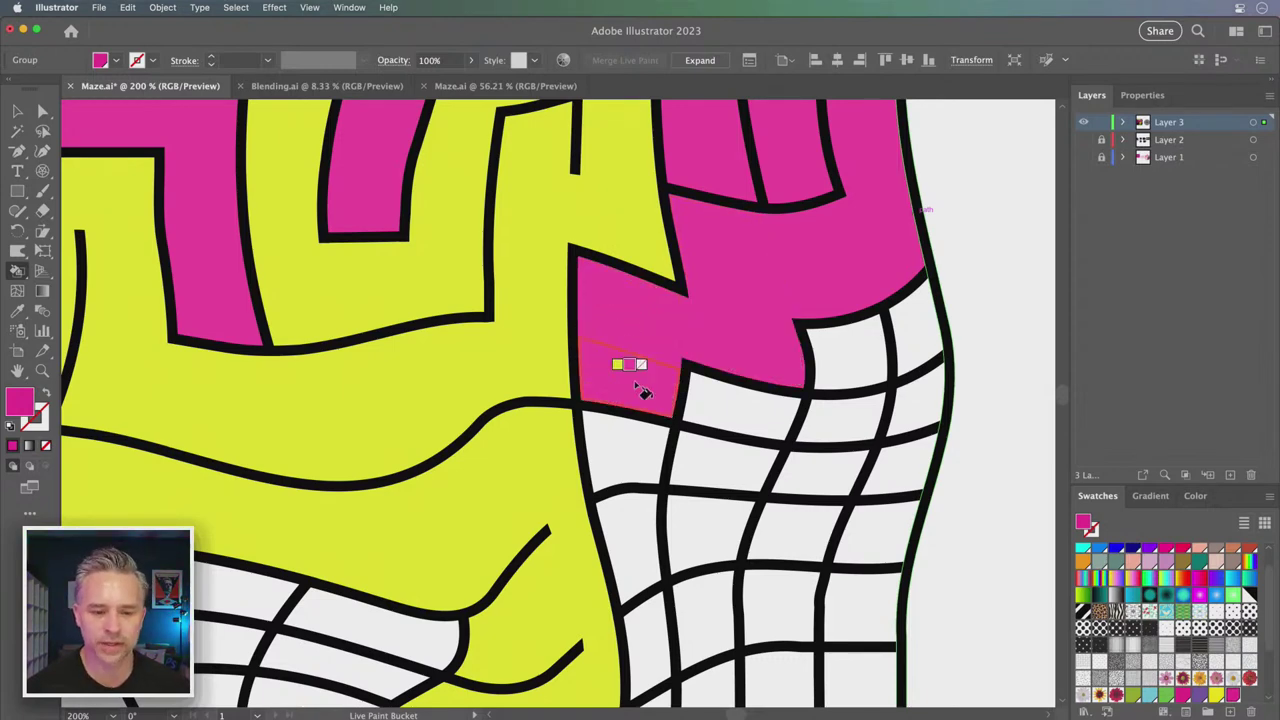
left_click(729, 410)
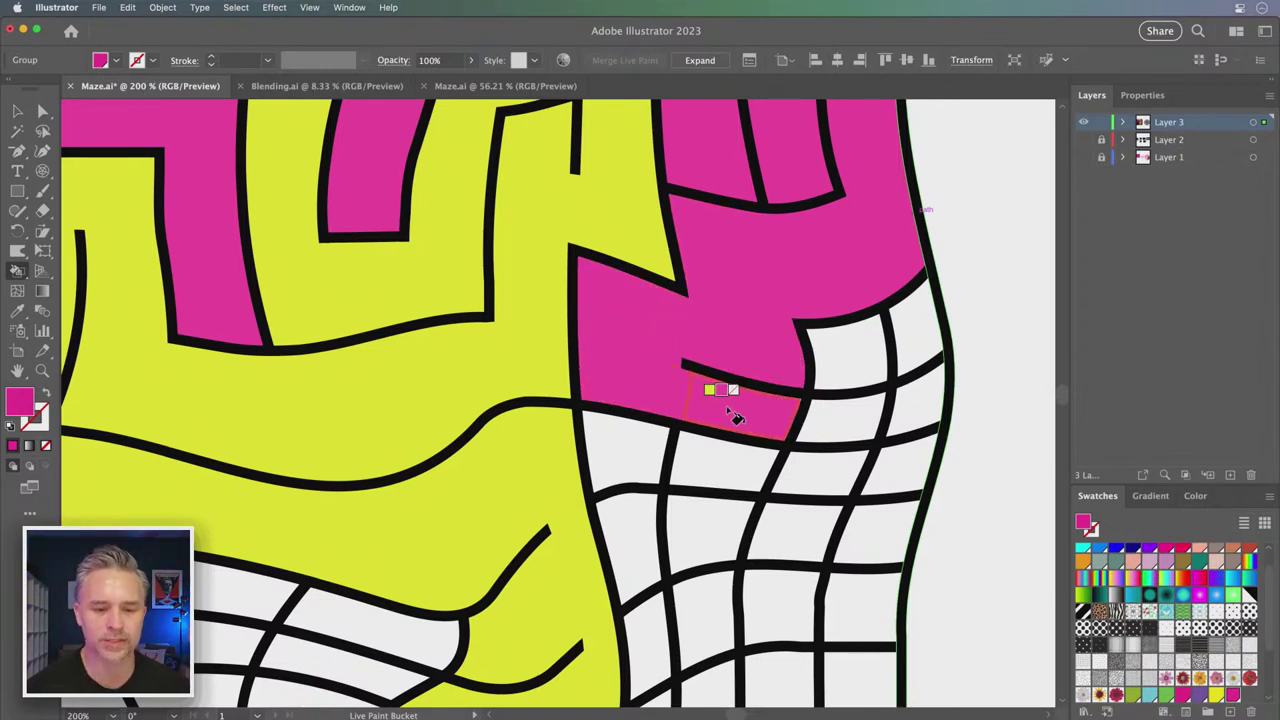
left_click(626, 456)
Sweep magenta across three cells and down the right-hand column of cells
left_click_drag(610, 436, 590, 355)
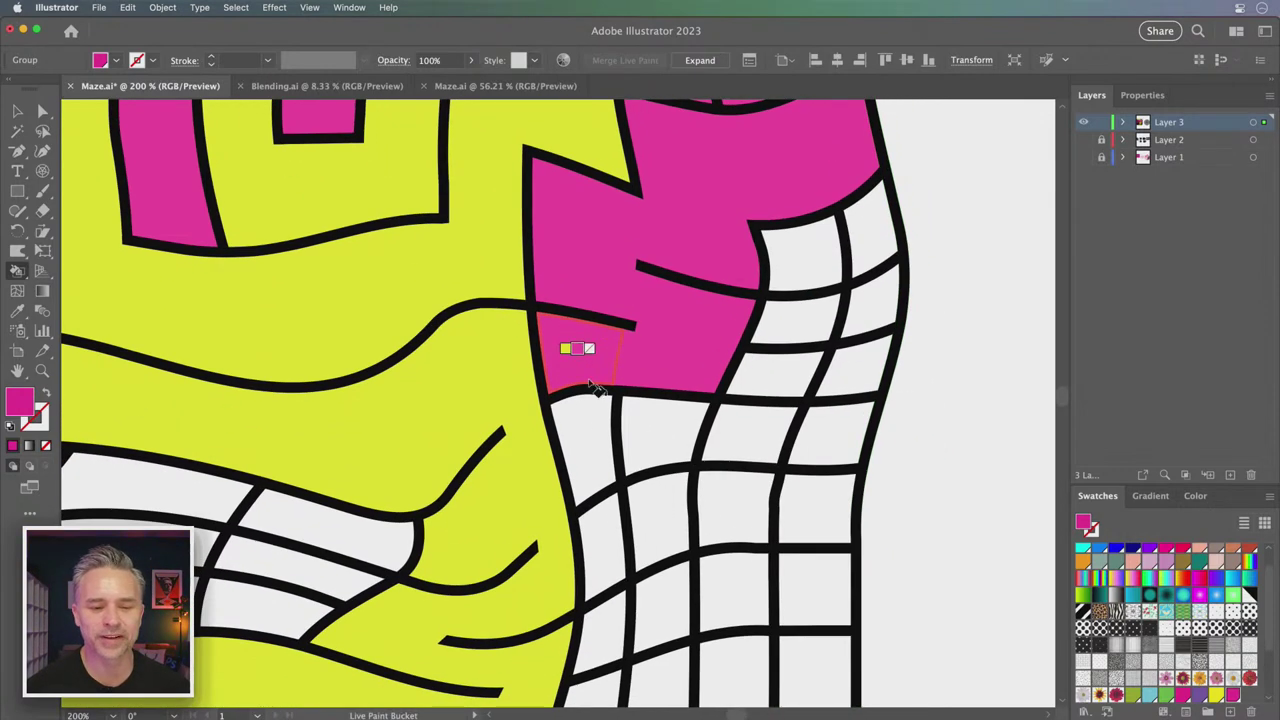
mouse_move(595, 440)
left_mouse_down()
mouse_move(745, 450)
mouse_move(806, 282)
left_mouse_up()
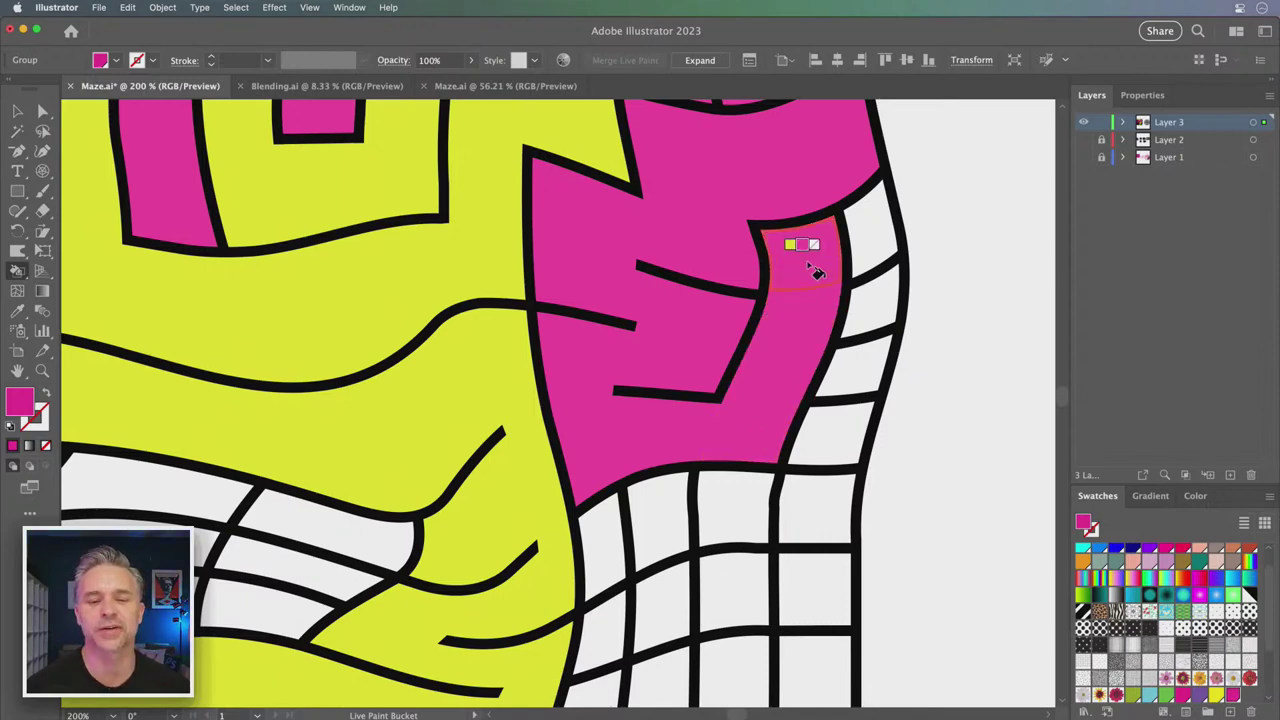
left_click(866, 251)
mouse_move(874, 251)
left_mouse_down()
mouse_move(876, 307)
mouse_move(825, 437)
mouse_move(860, 316)
mouse_move(876, 308)
left_mouse_up()
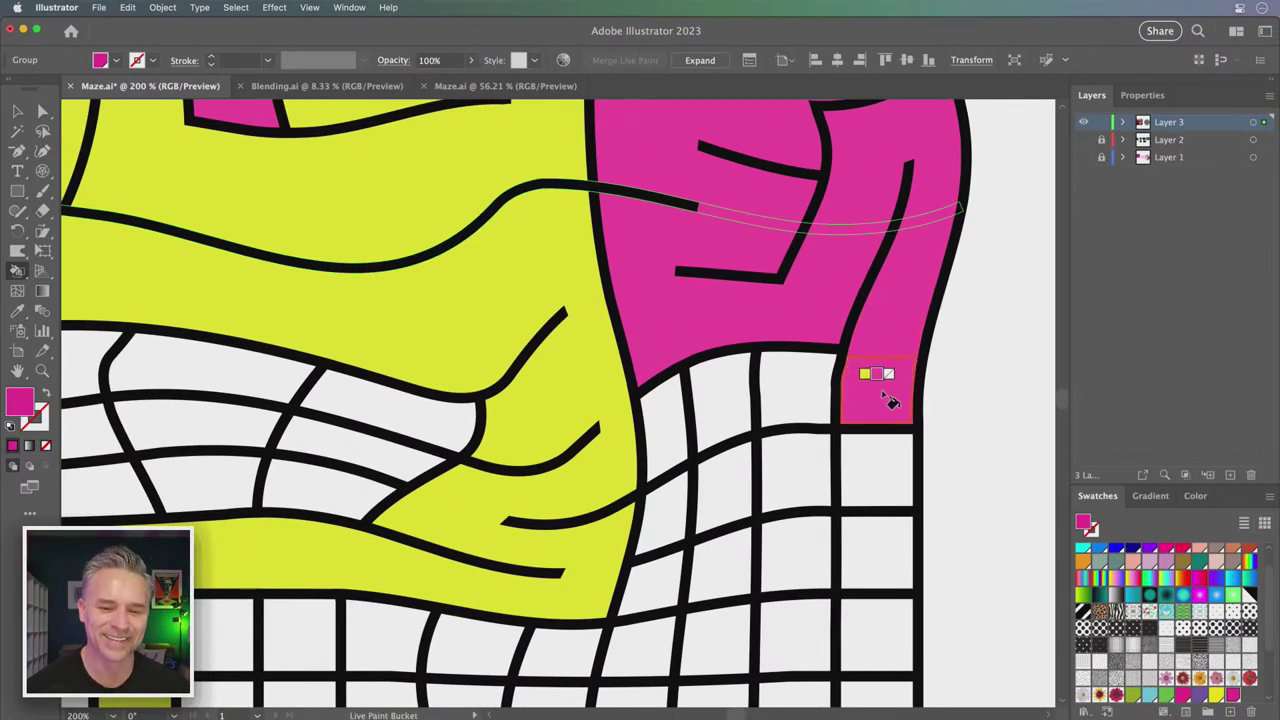
mouse_move(884, 396)
left_mouse_down()
mouse_move(798, 400)
mouse_move(808, 397)
left_mouse_up()
left_click(824, 463)
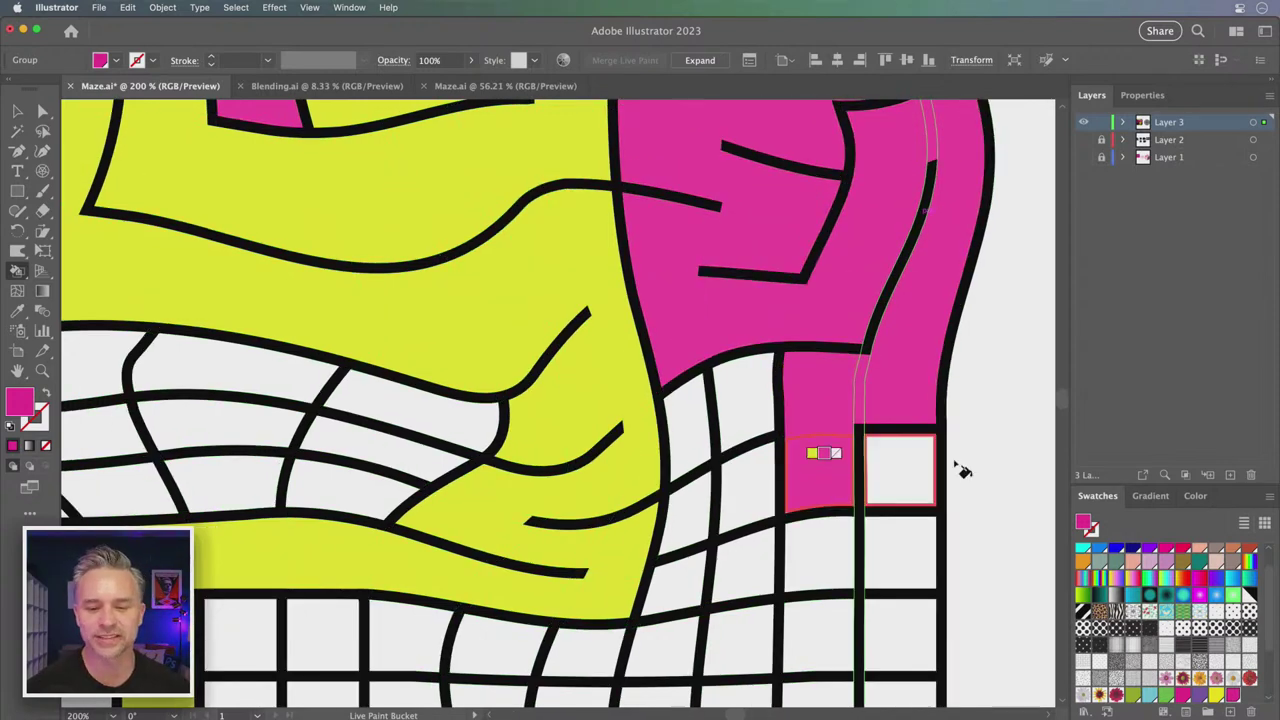
Fill the white cells beside and left of the magenta column, including a downward column run
left_click(920, 465)
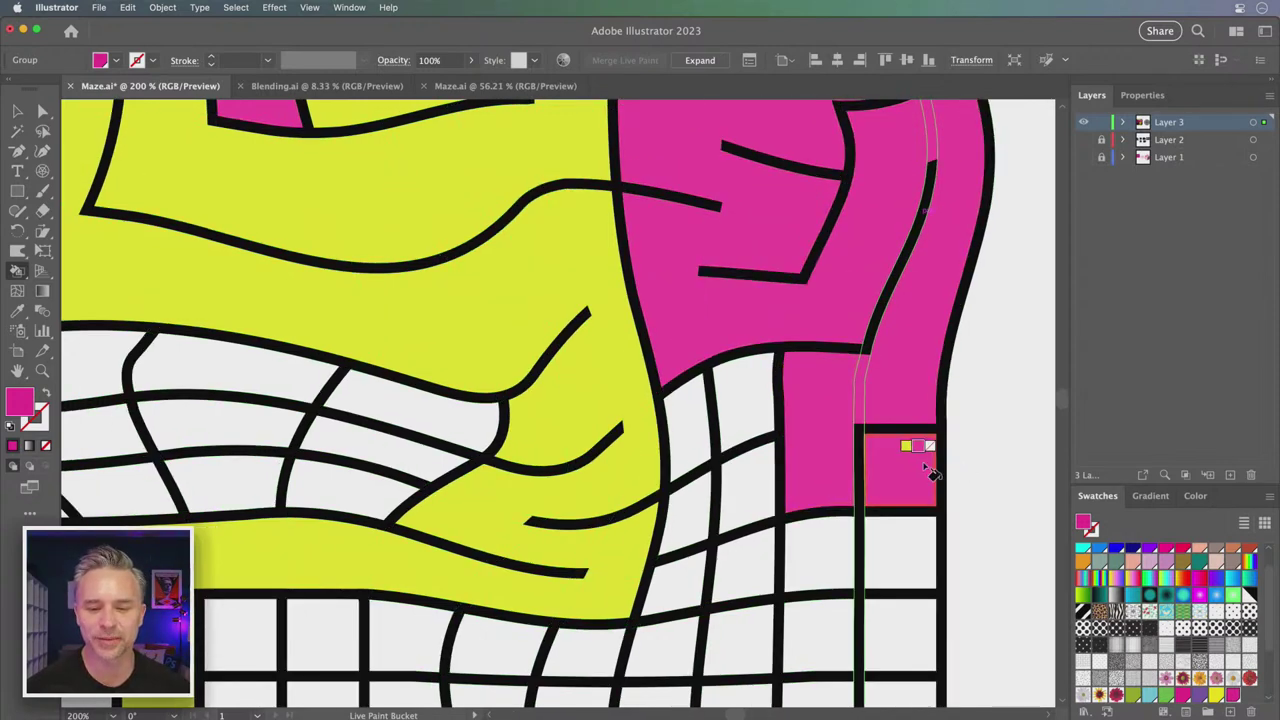
left_click(903, 550)
left_click(842, 558)
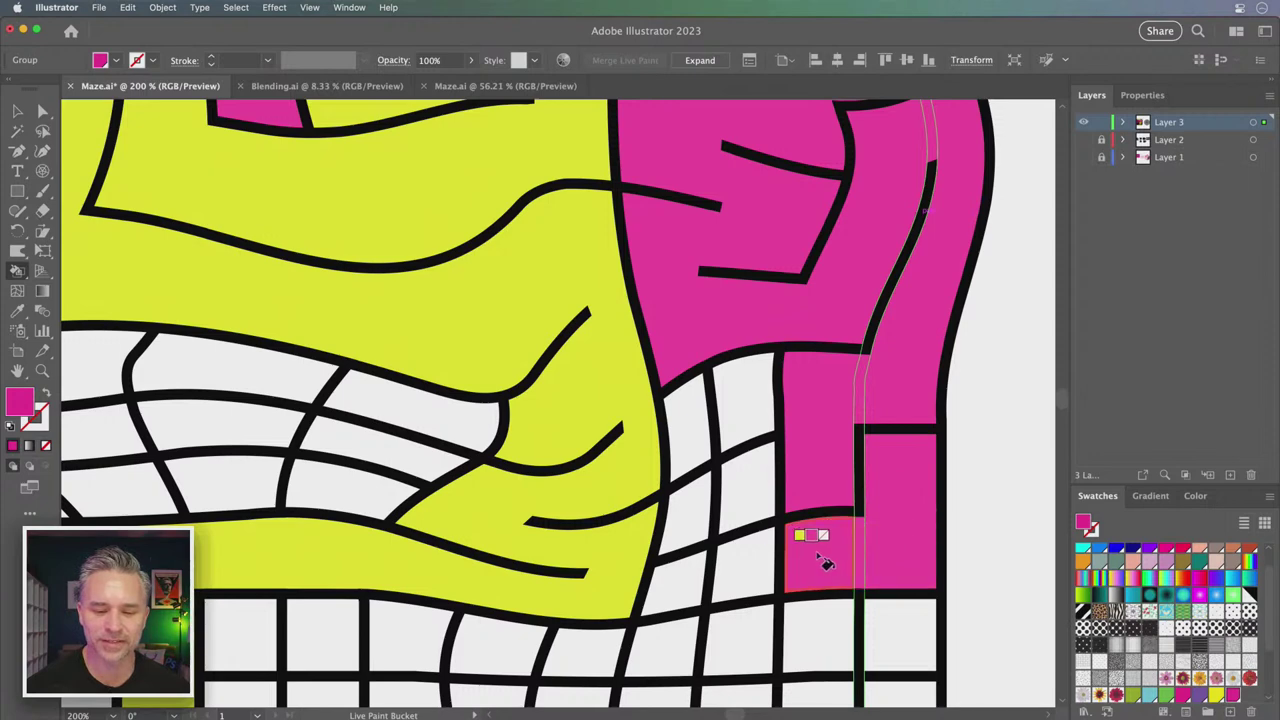
left_click(758, 562)
left_click(757, 487)
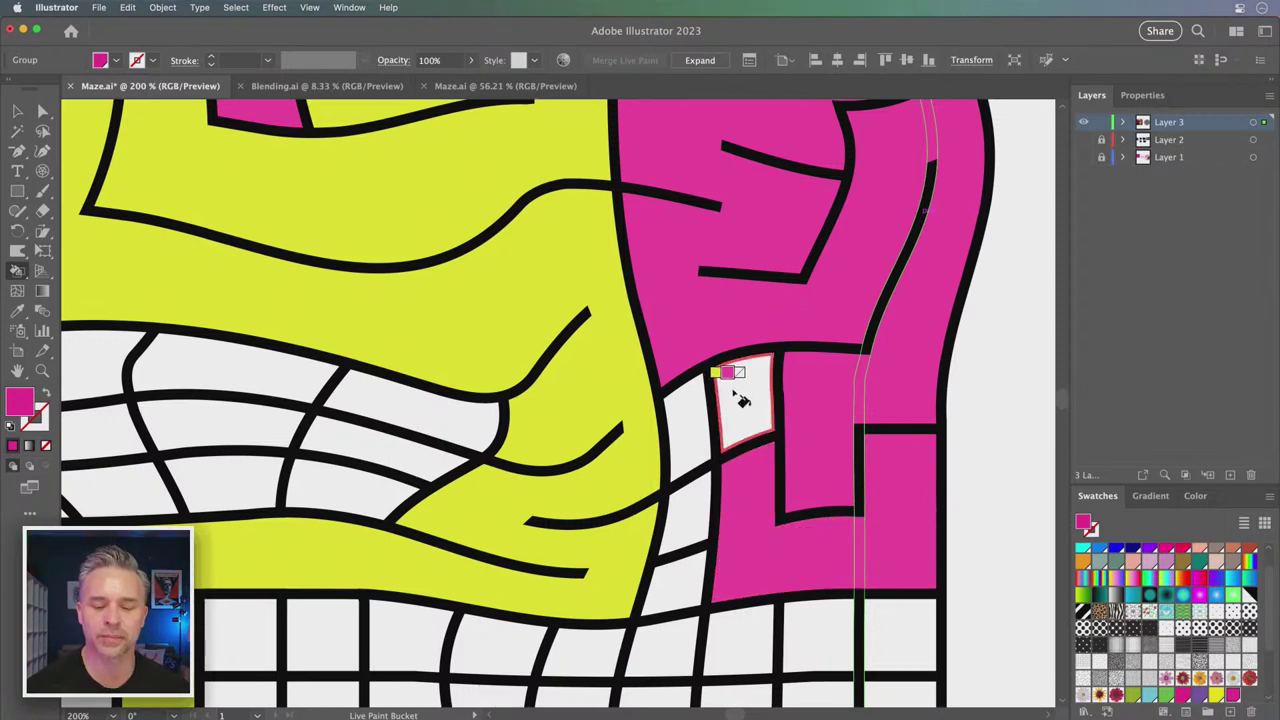
left_click(744, 396)
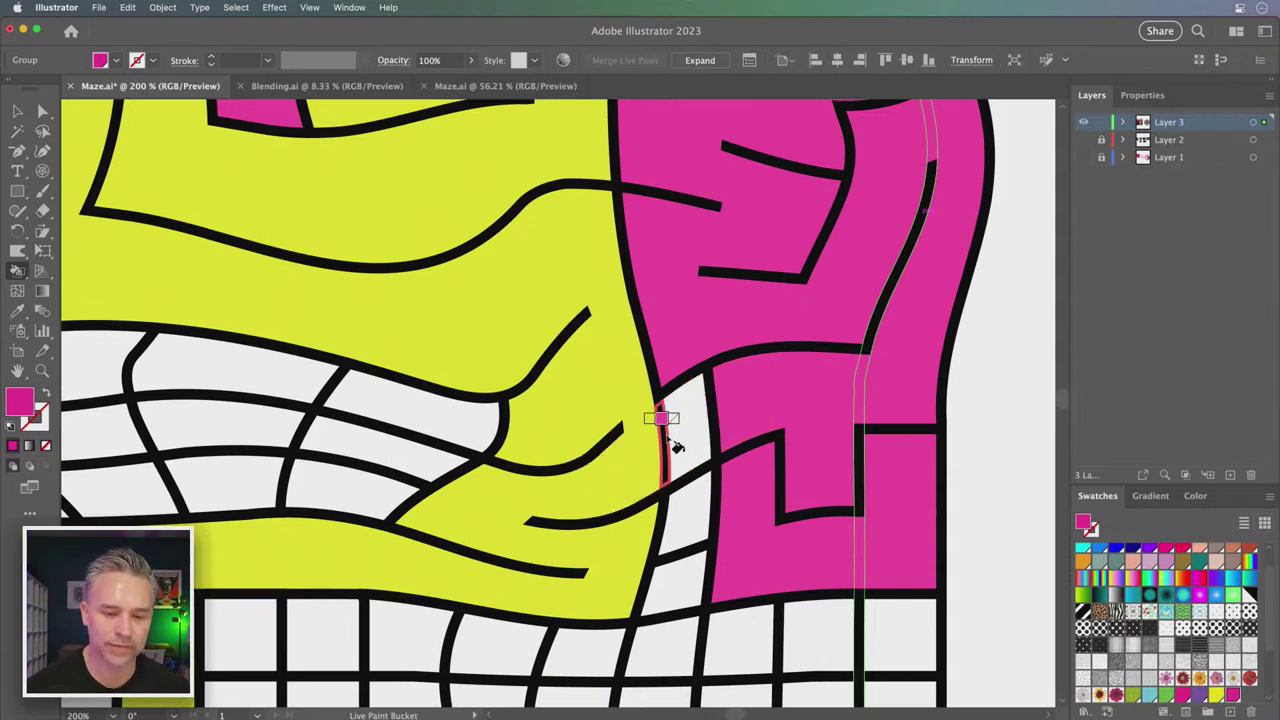
mouse_move(672, 446)
left_mouse_down()
mouse_move(733, 657)
mouse_move(720, 623)
left_mouse_up()
Paint the bottom-grid and bottom-row white cells magenta from right to left
scroll(720, 623, "down", 5)
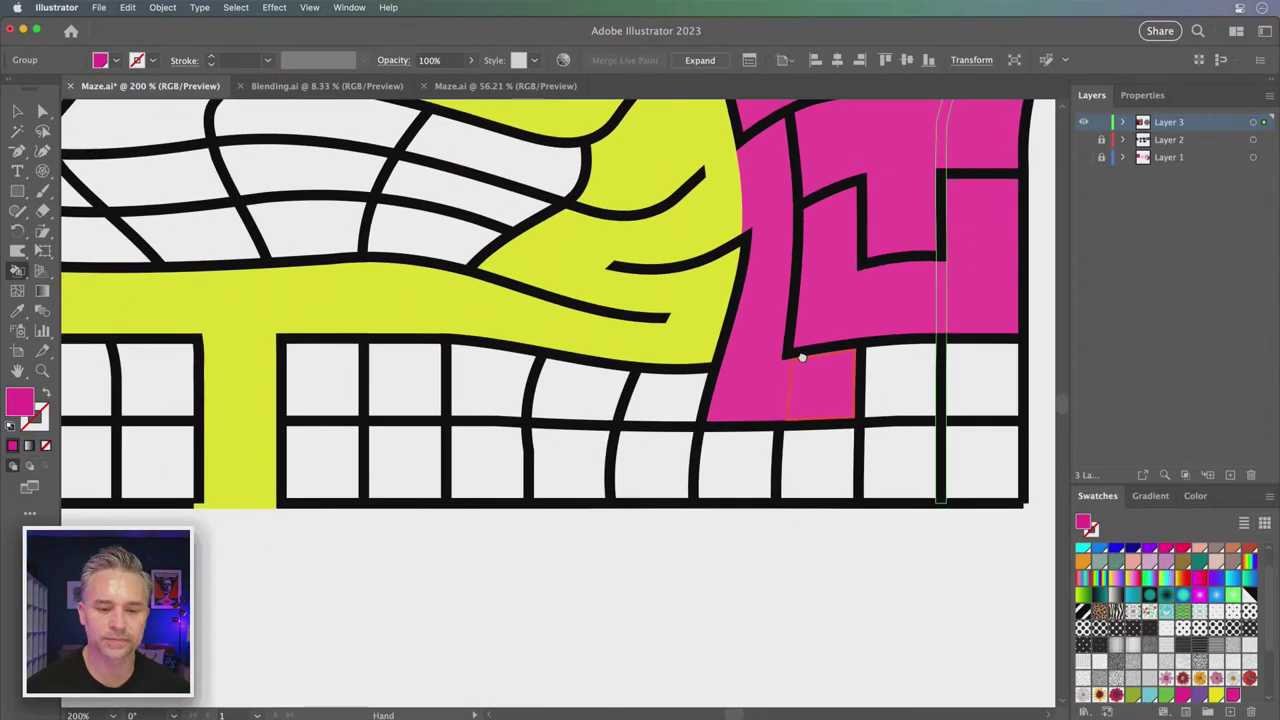
left_click(890, 372)
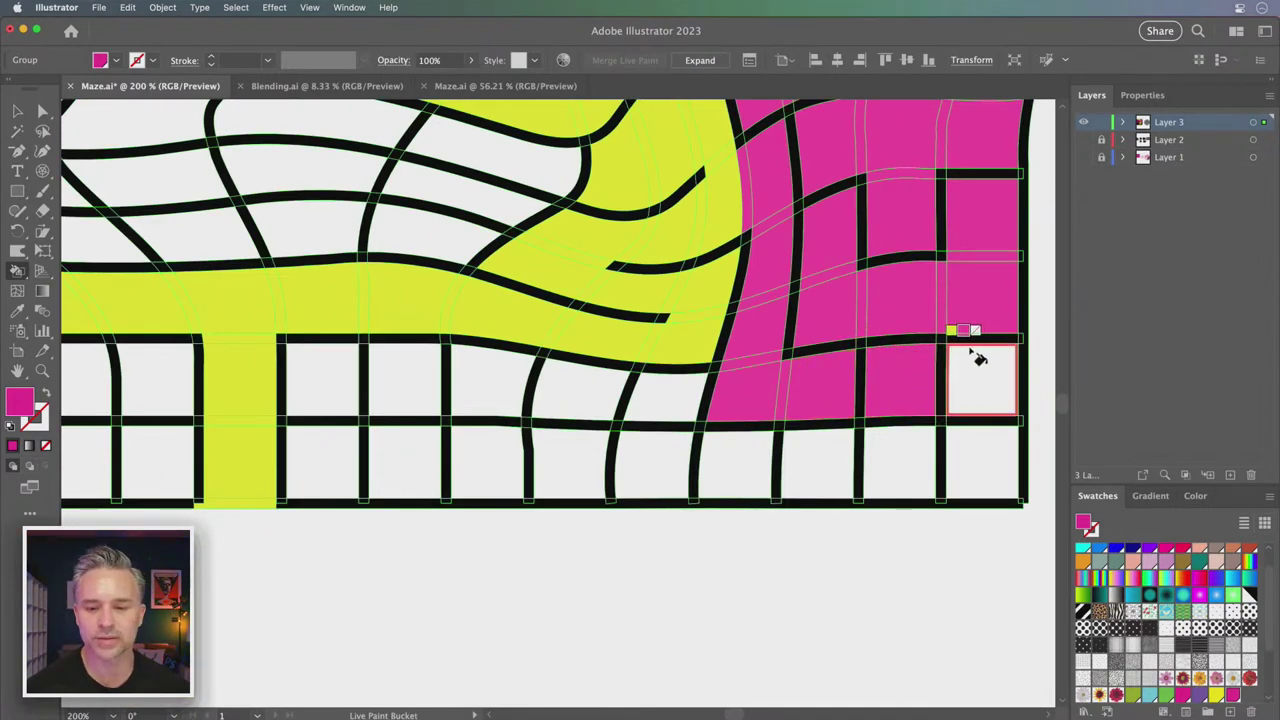
left_click(985, 400)
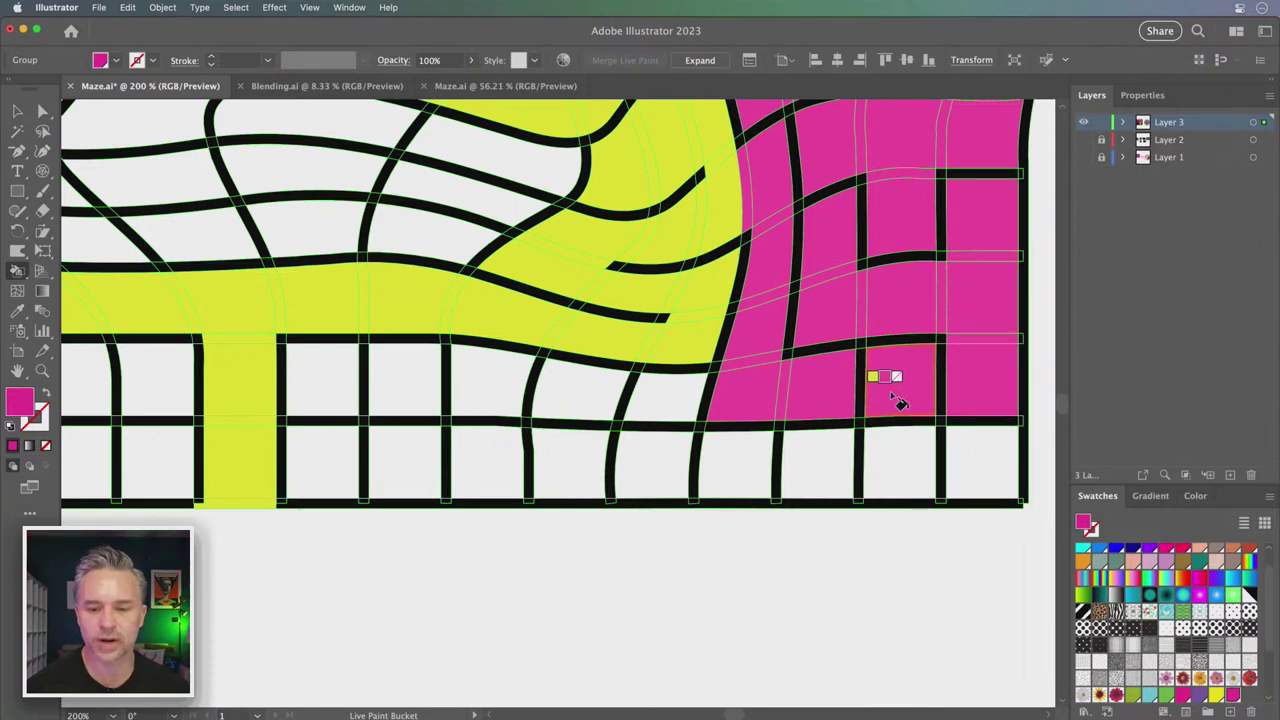
left_click_drag(900, 449, 958, 465)
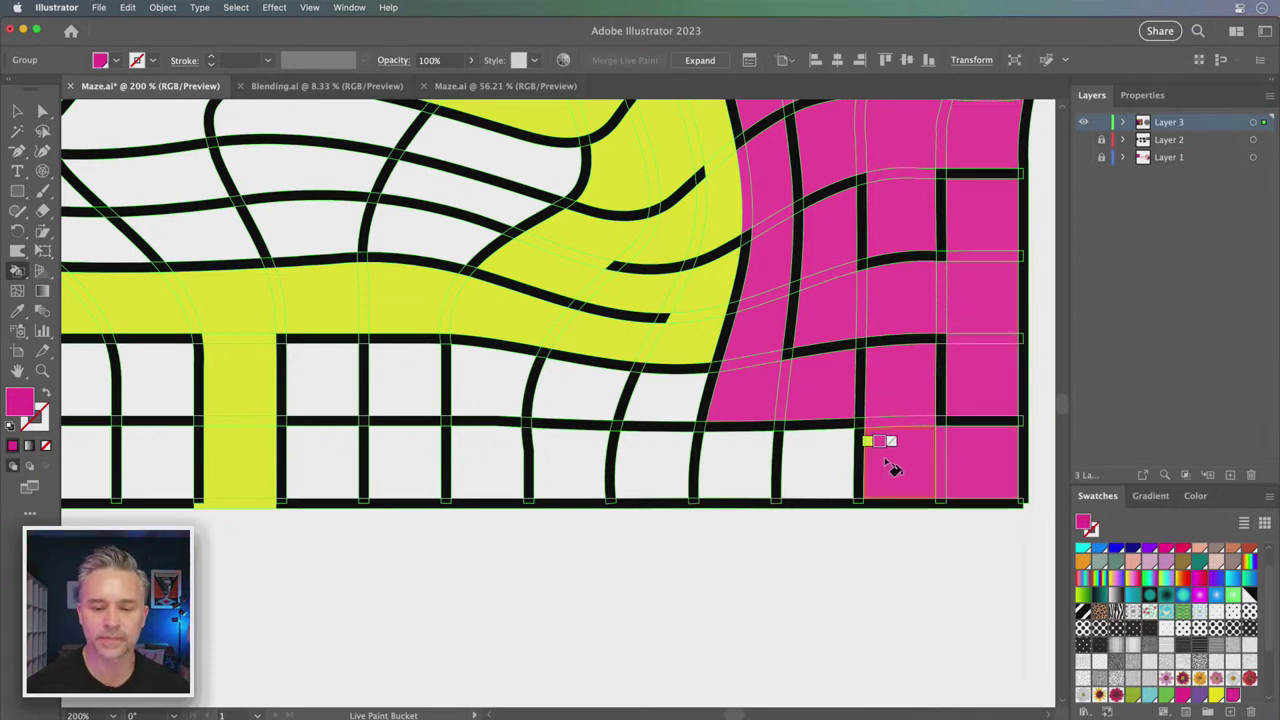
left_click_drag(845, 466, 665, 462)
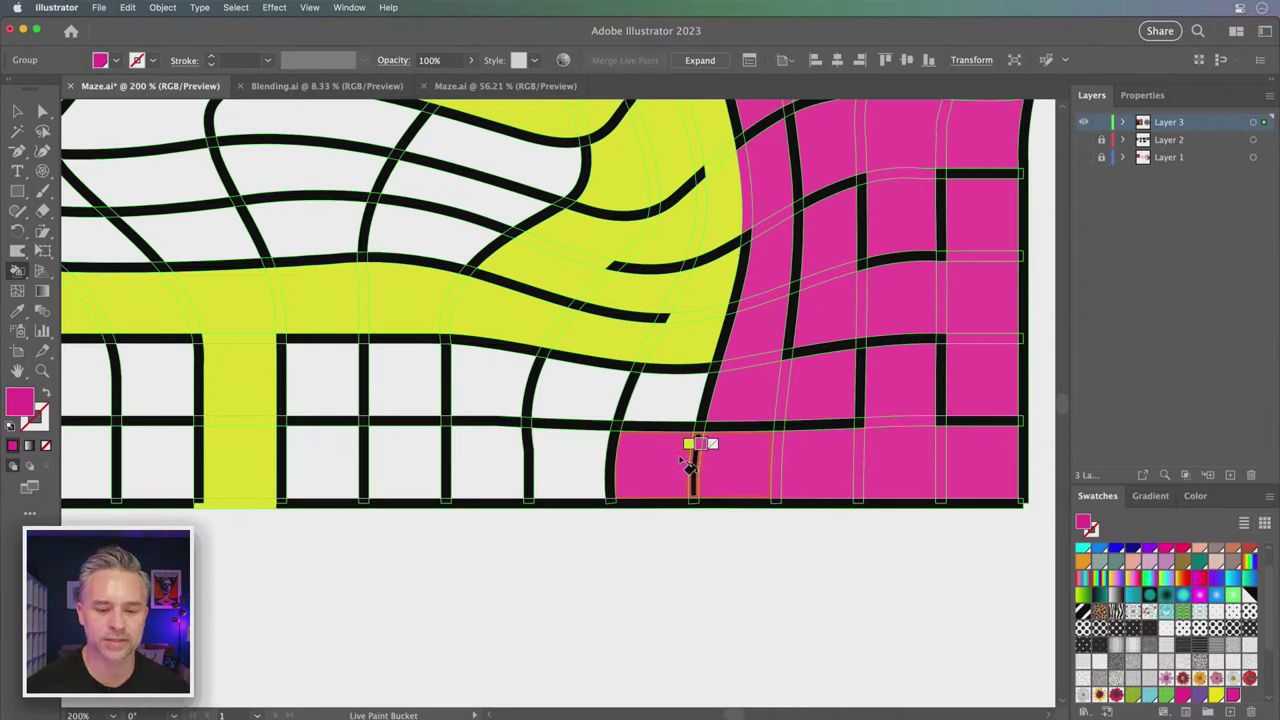
left_click(665, 400)
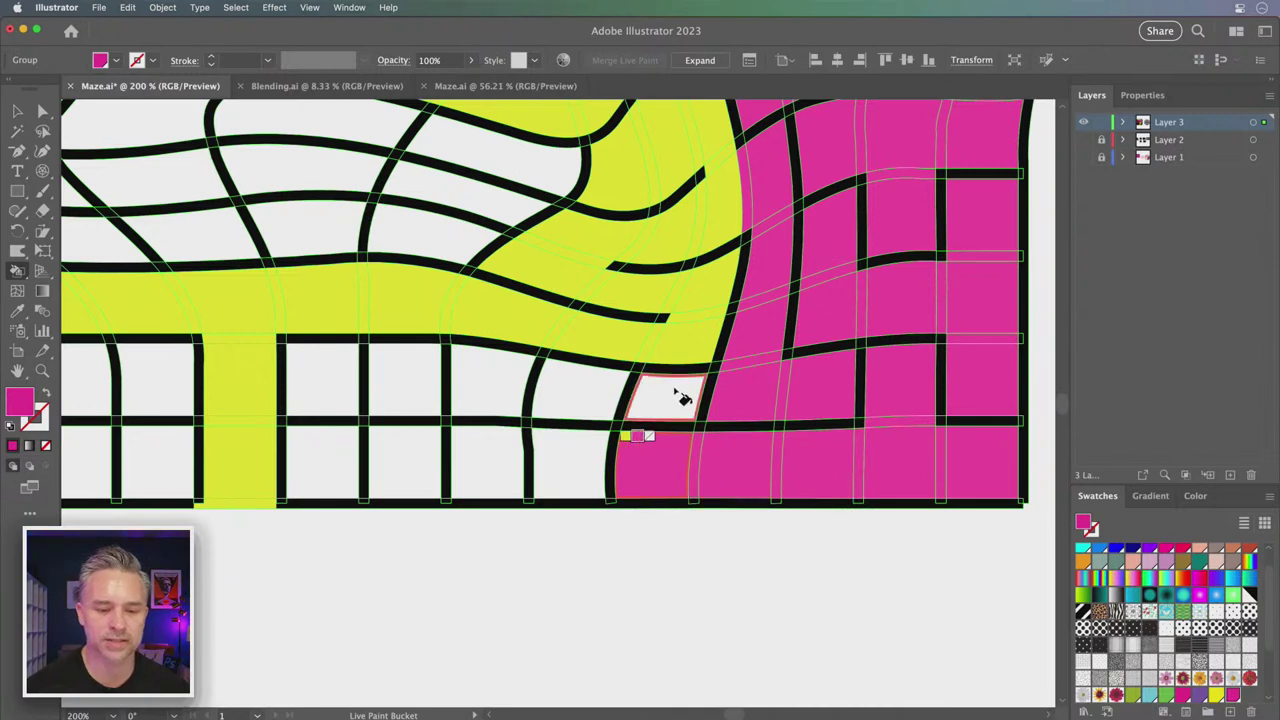
left_click(592, 410)
Fill the remaining lower-left cells magenta and remove the walls between the magenta cells
mouse_move(580, 387)
left_mouse_down()
mouse_move(740, 437)
mouse_move(742, 479)
left_mouse_up()
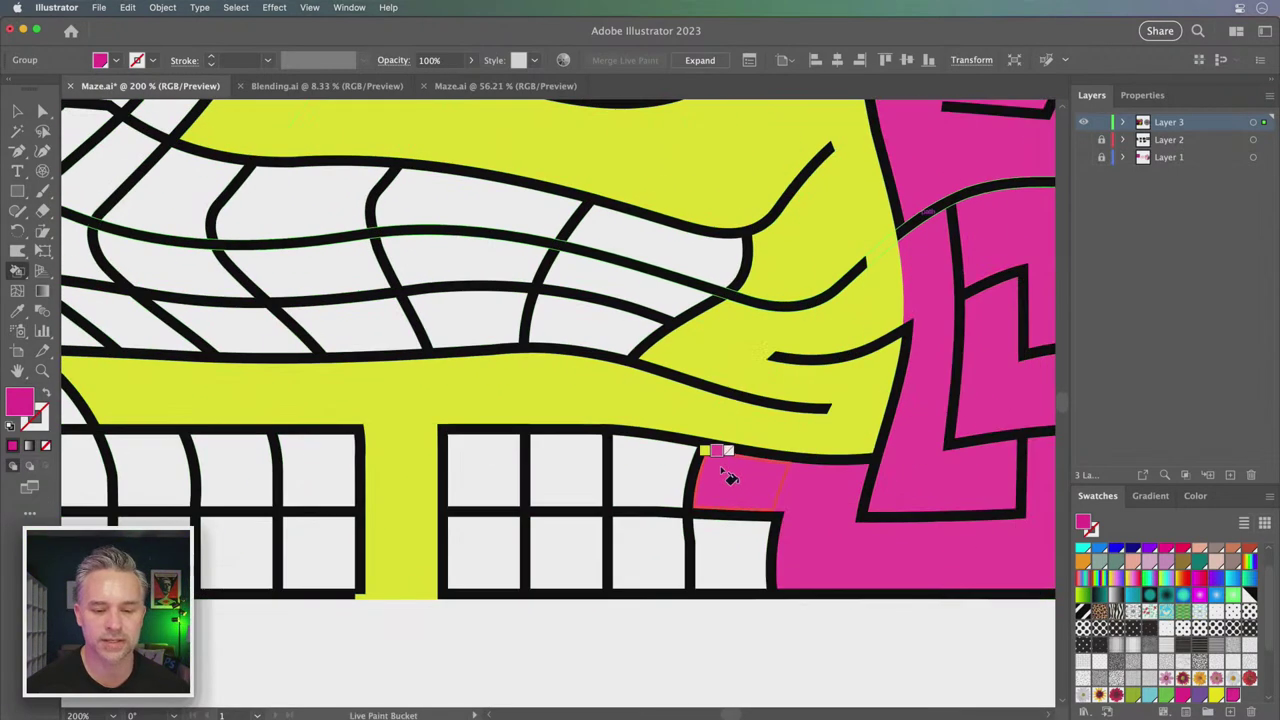
left_click(672, 472)
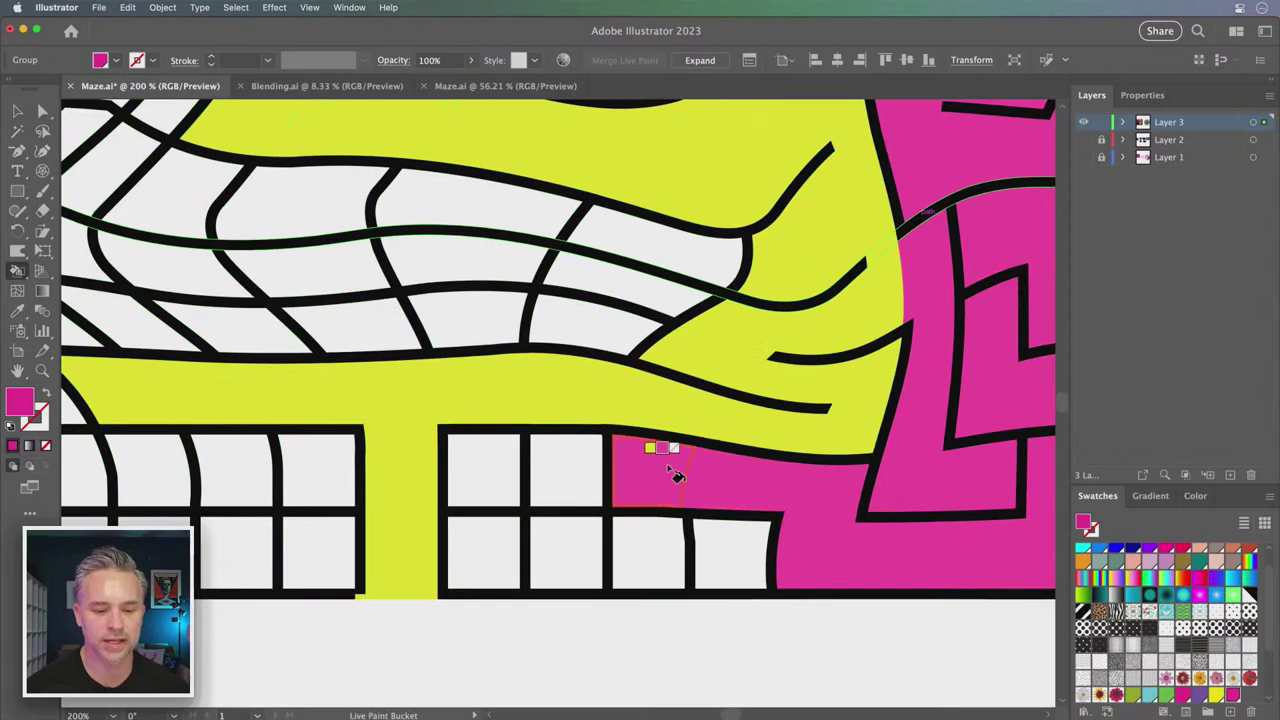
left_click(556, 470)
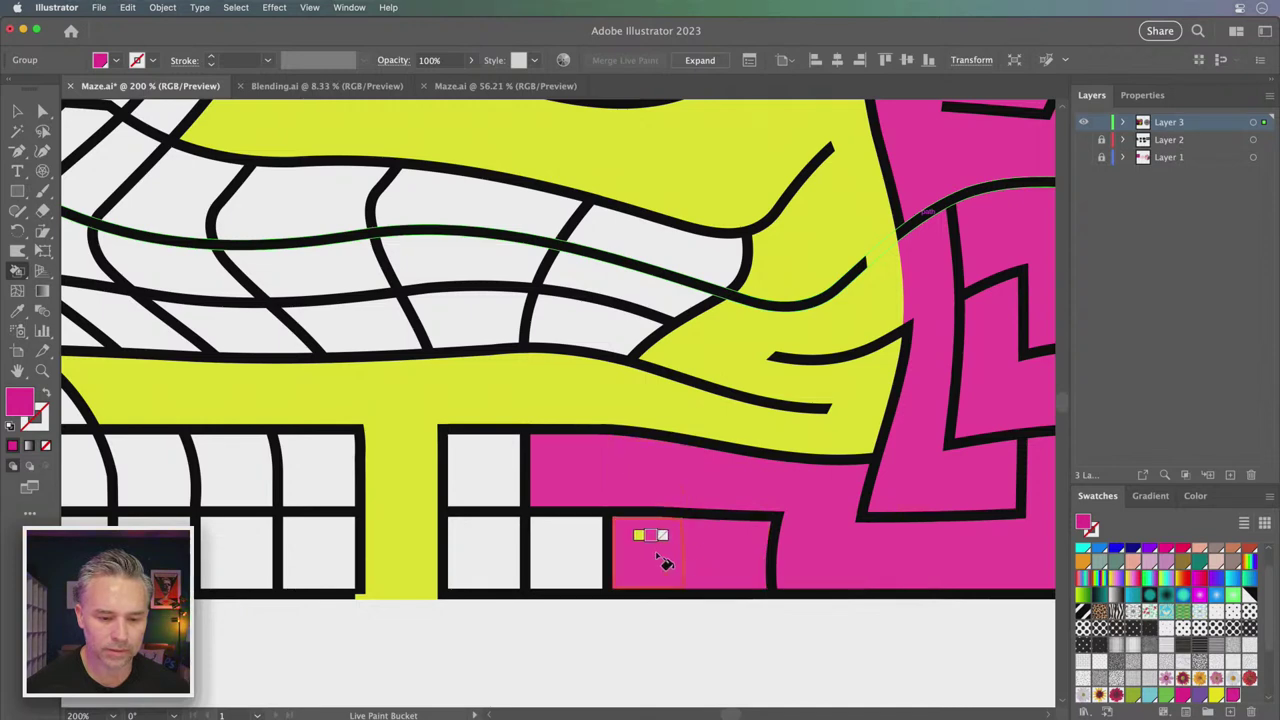
left_click_drag(720, 562, 663, 560)
left_click_drag(495, 560, 493, 540)
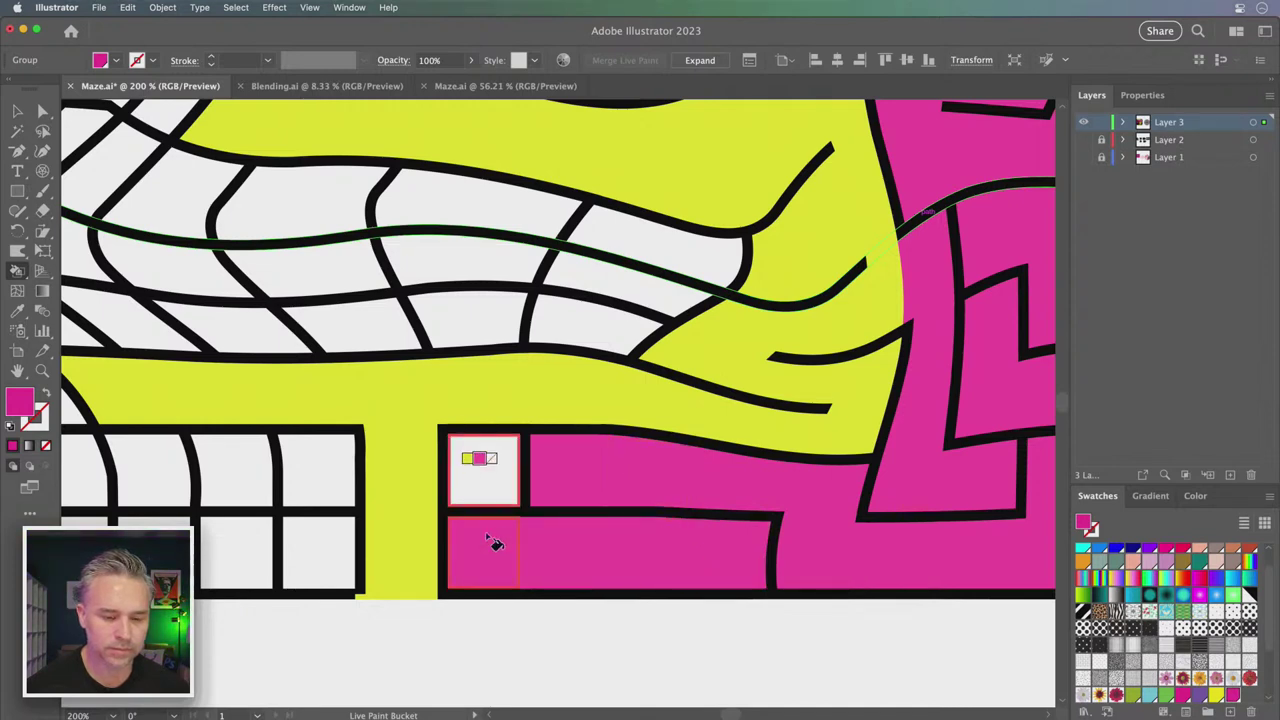
left_click(490, 480)
left_click(490, 514)
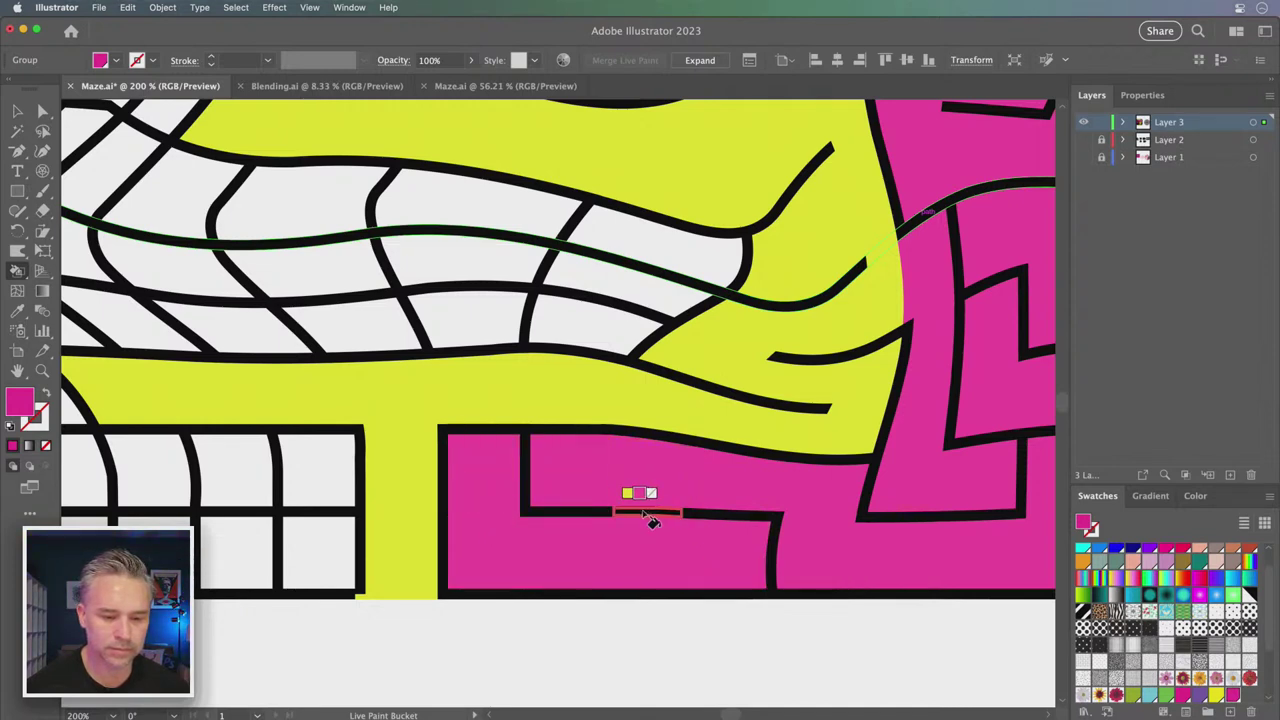
left_click(574, 513)
Set the Live Paint swatch to magenta using the arrow keys
scroll(491, 391, "left", 5)
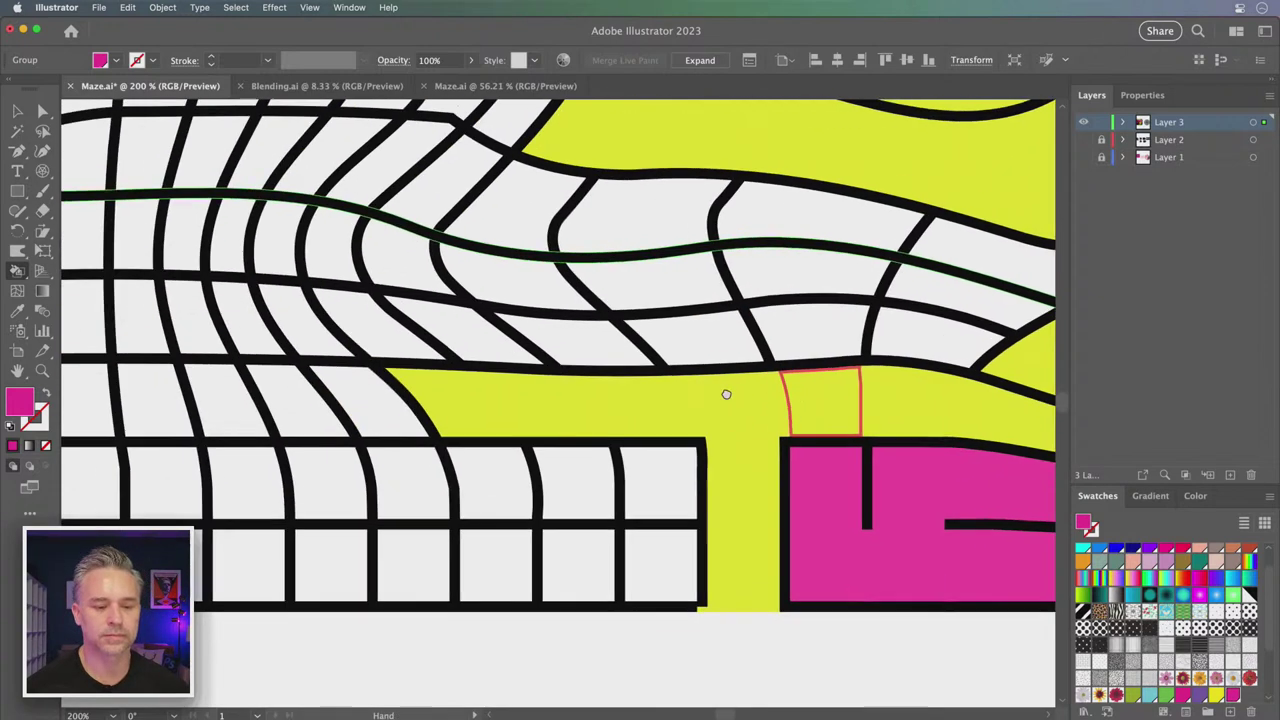
scroll(680, 500, "right", 5)
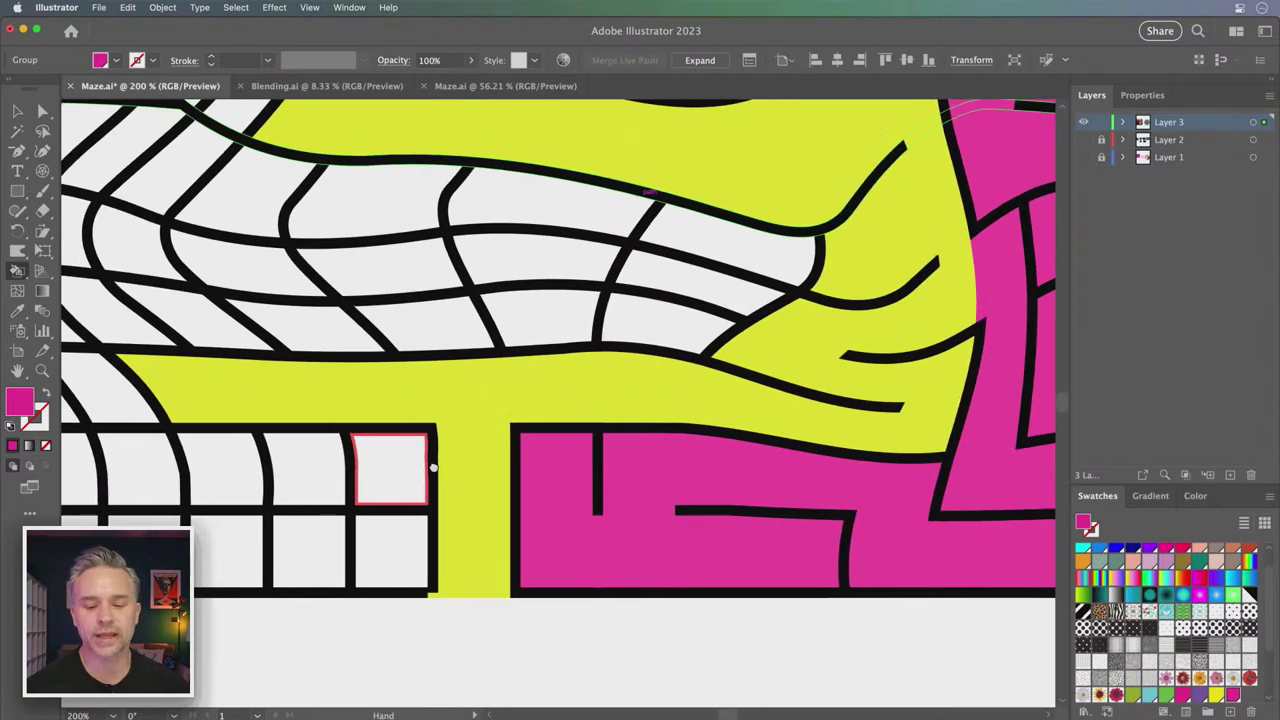
key("Right")
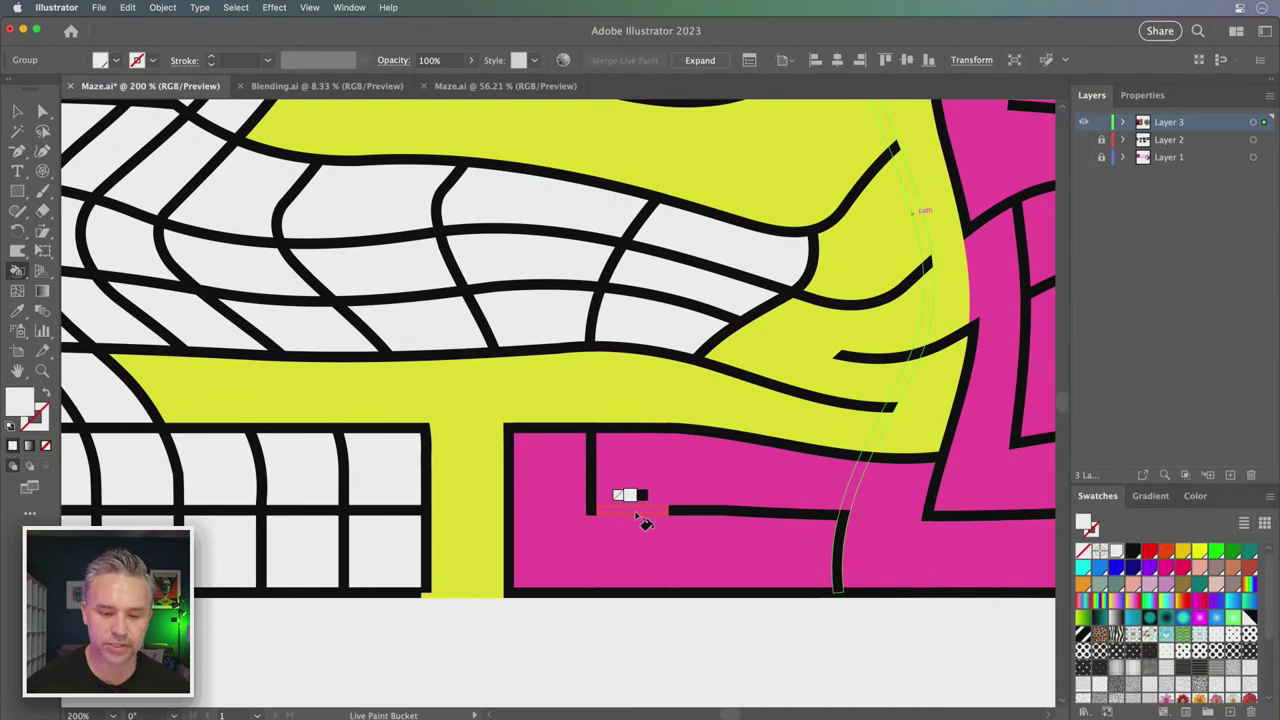
key("Right")
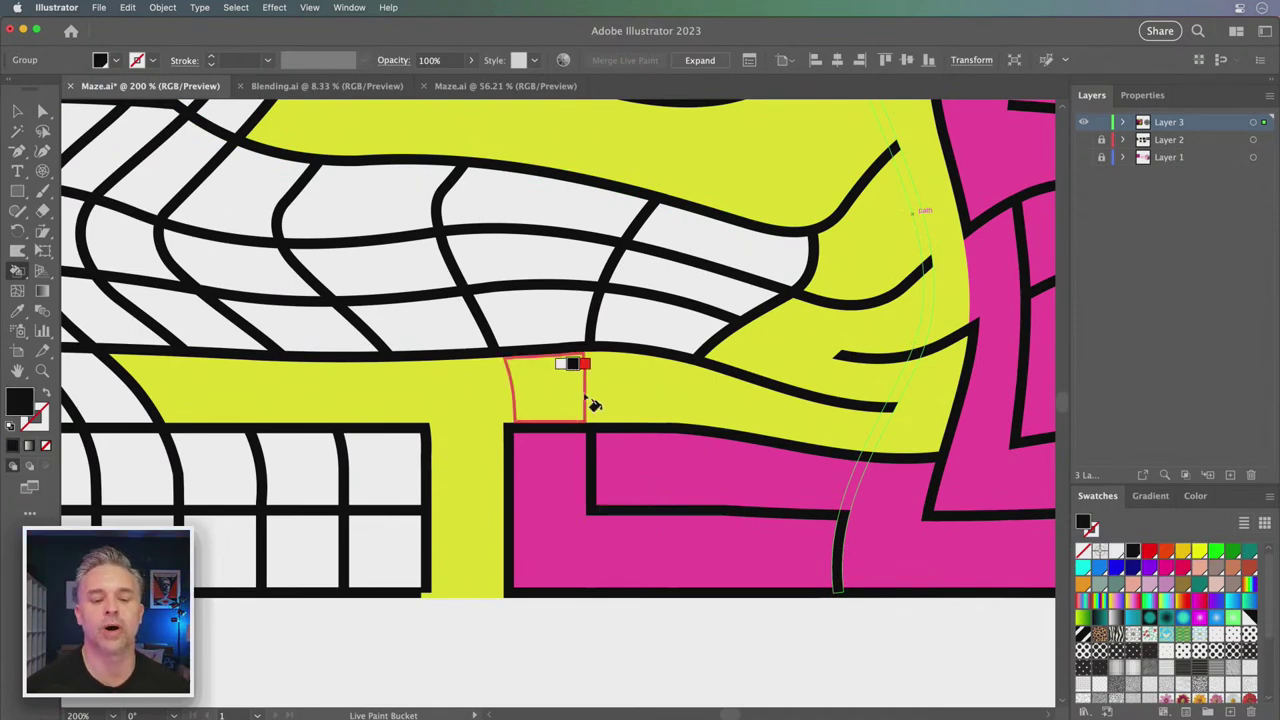
key("Left")
key("Left")
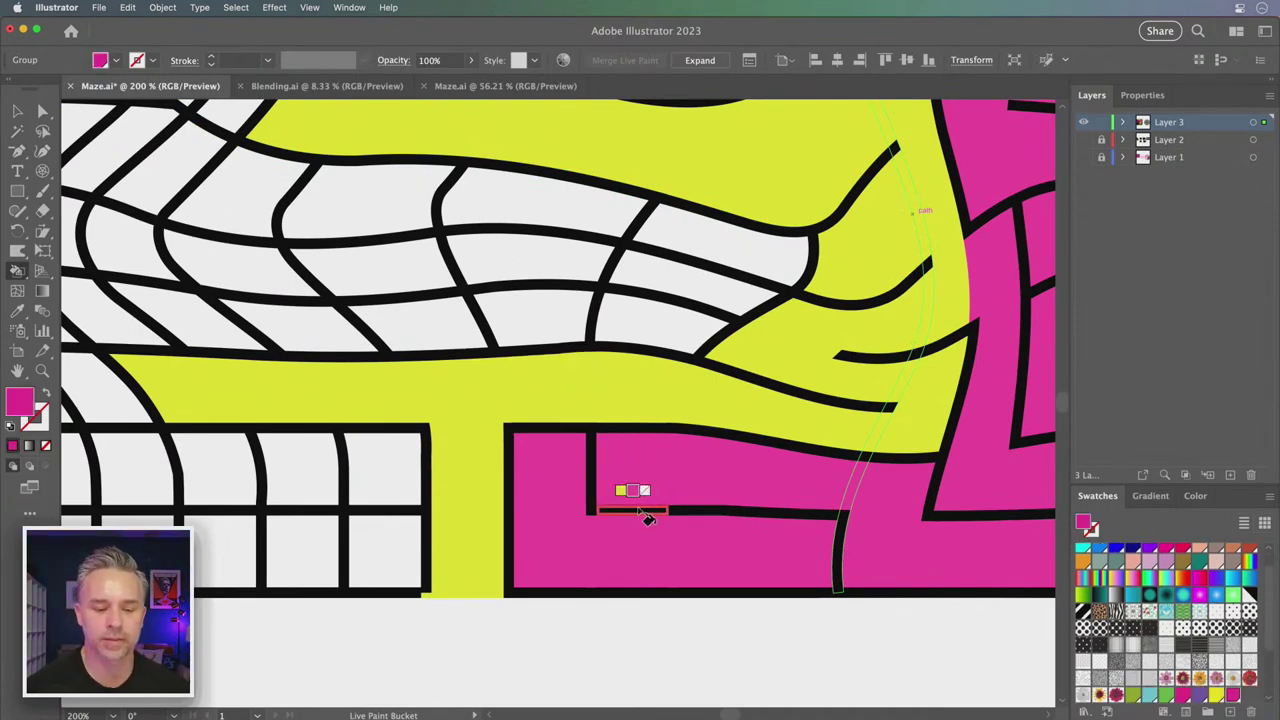
Paint the row left of the yellow stem and the curving cell above magenta, then select purple
scroll(500, 420, "left", 5)
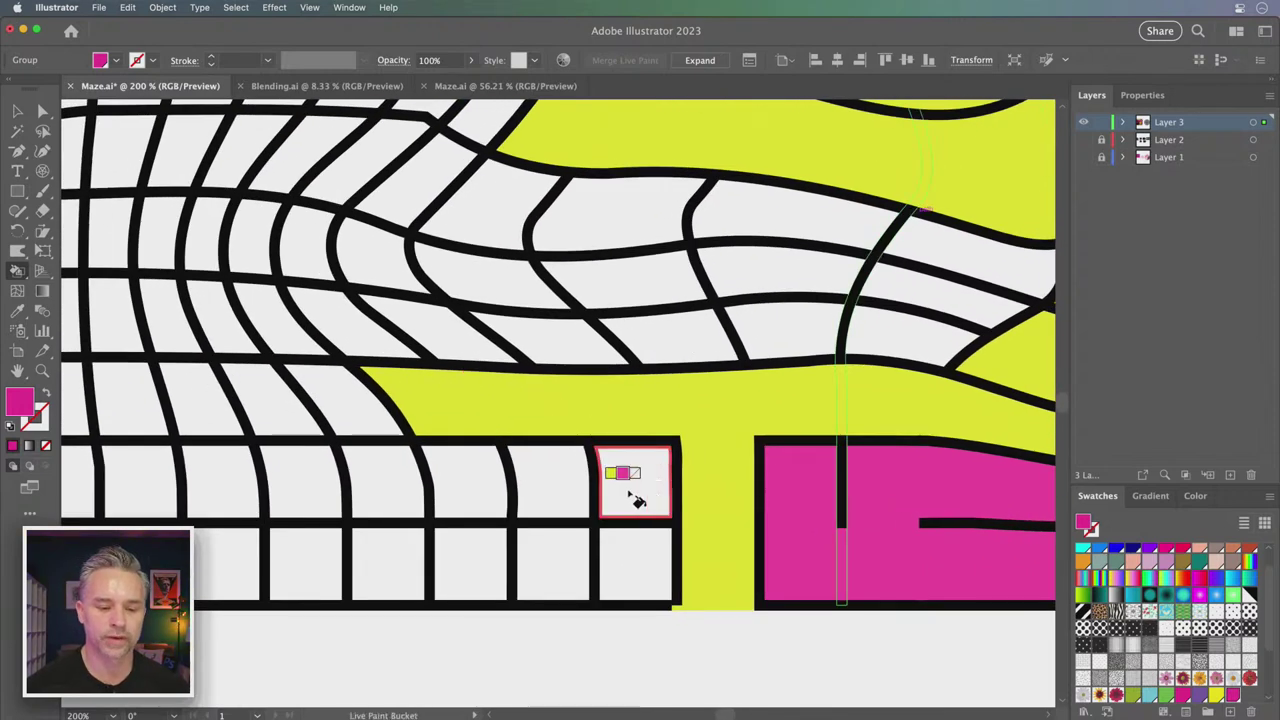
left_click_drag(636, 497, 365, 488)
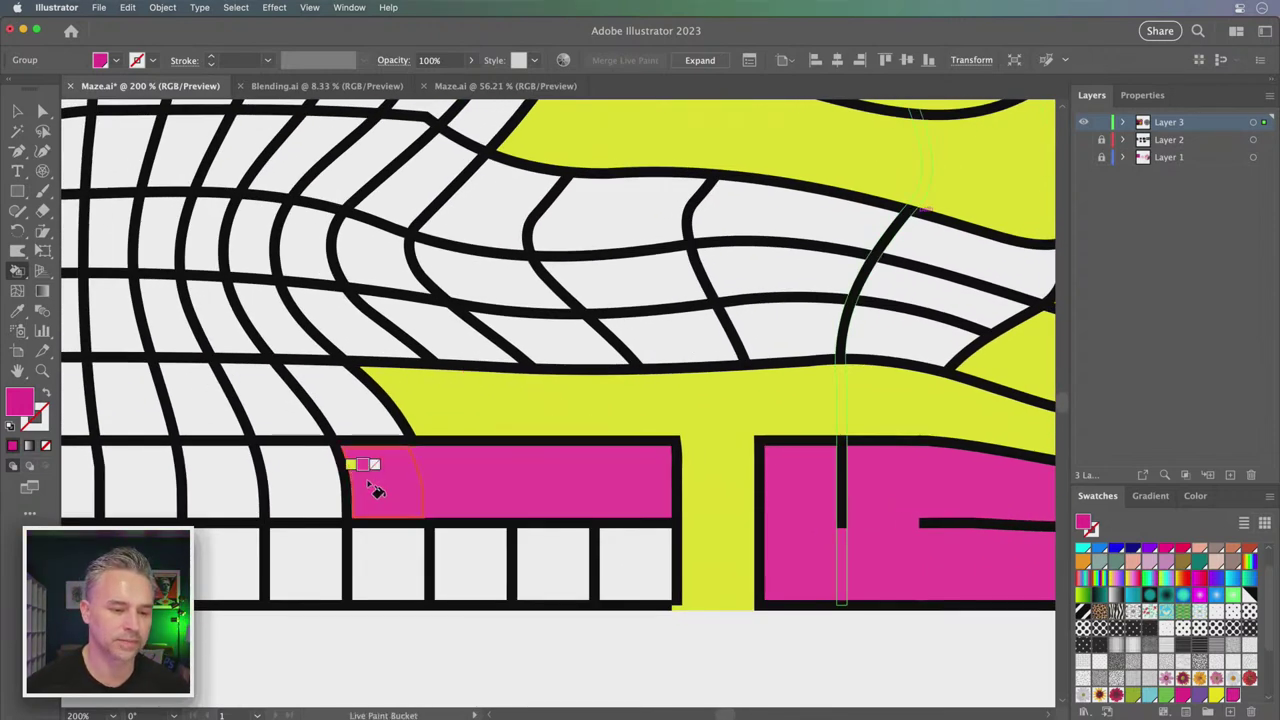
left_click(295, 357)
key("Left")
key("Left")
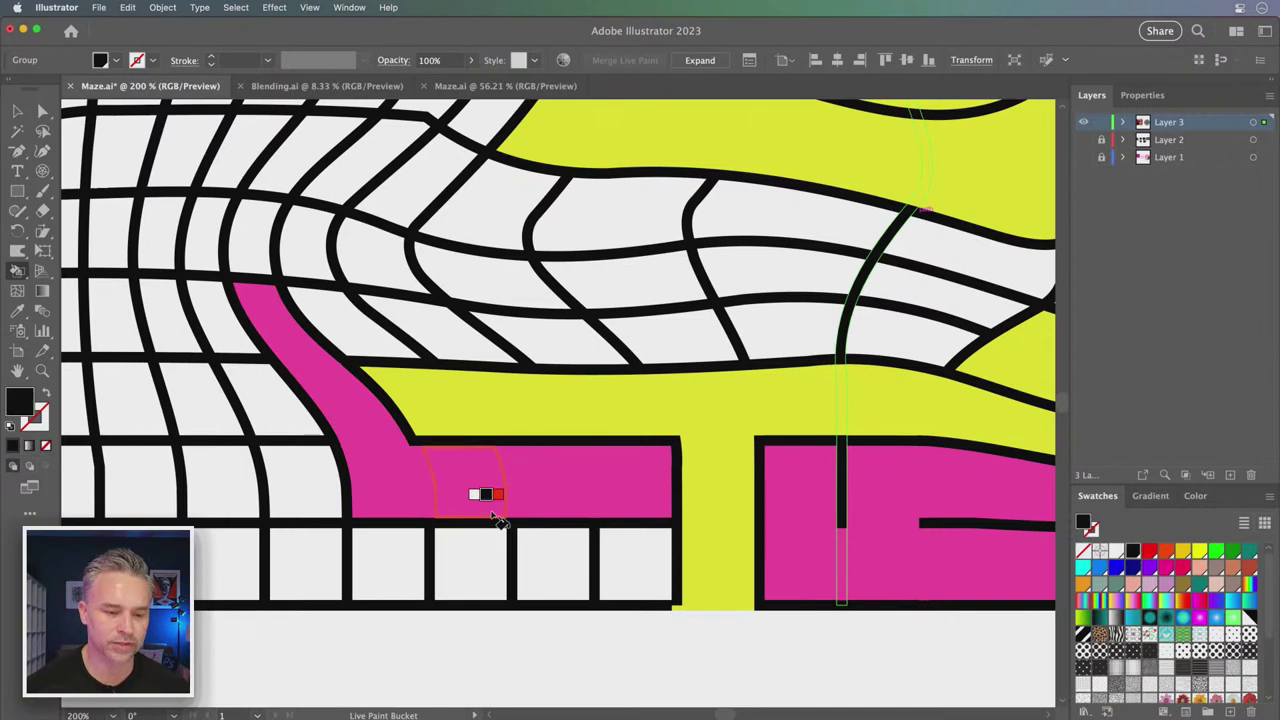
key("Left")
key("Left")
key("Left")
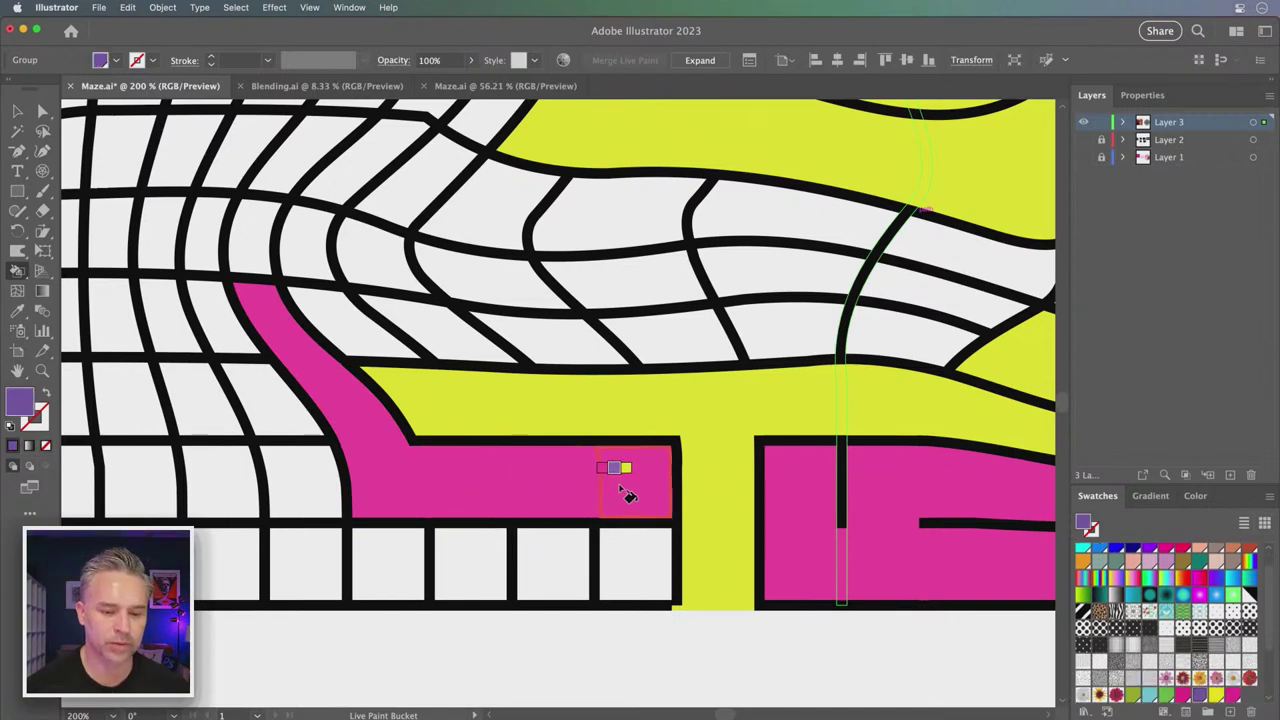
Repaint the magenta row and curving cell purple and extend purple into the cells to the right
left_click(398, 486)
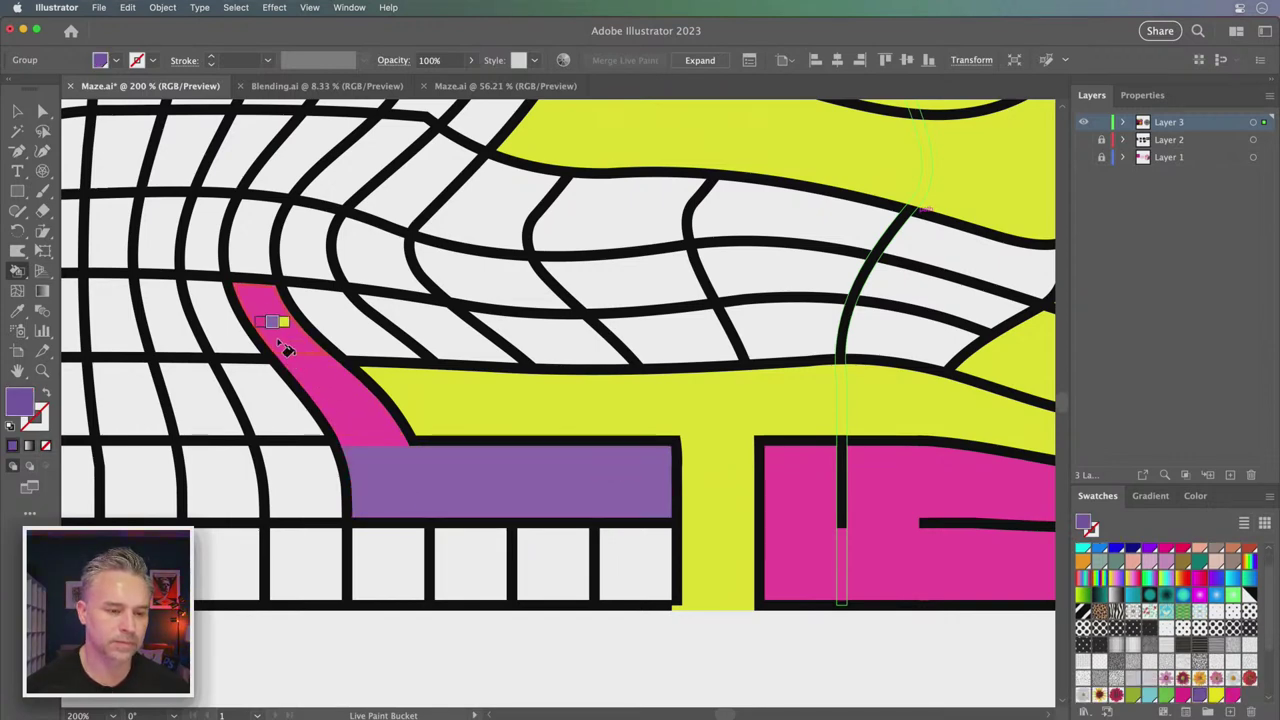
left_click(360, 427)
left_click_drag(286, 300, 550, 340)
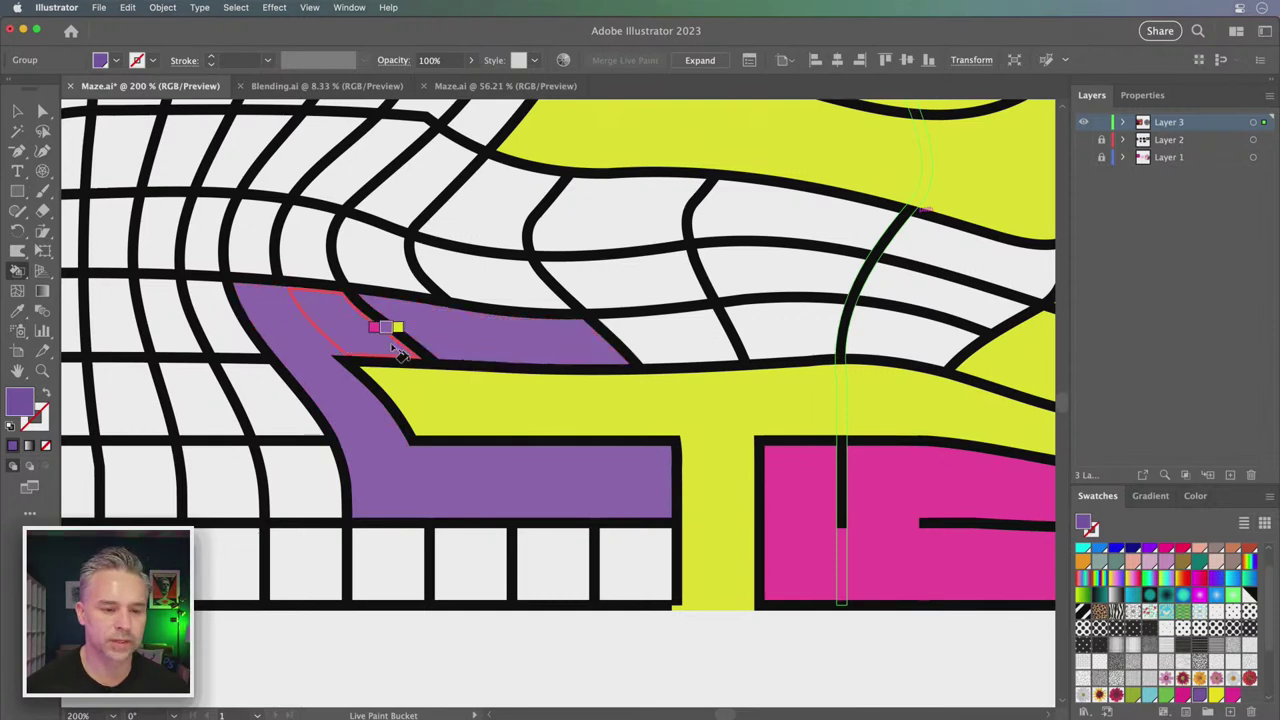
left_click(443, 403)
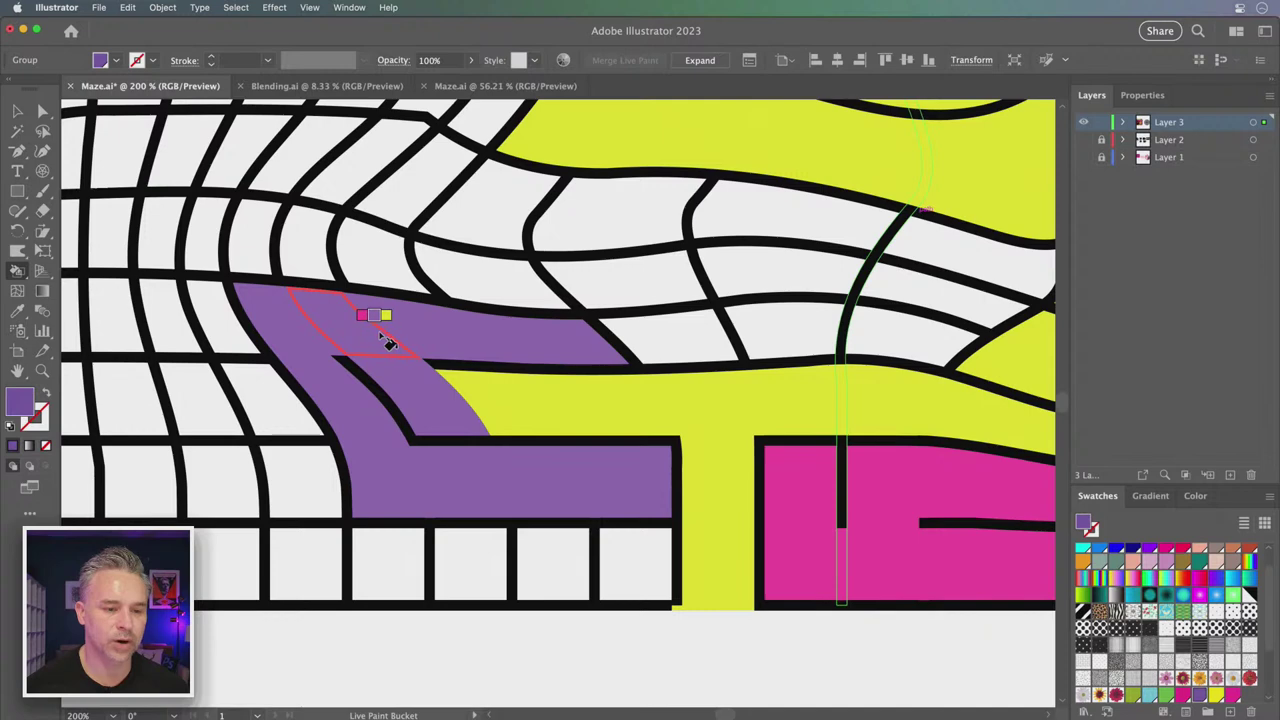
Continue the purple path rightward through the next white and striped cells
scroll(457, 366, "up", 3)
scroll(457, 366, "right", 3)
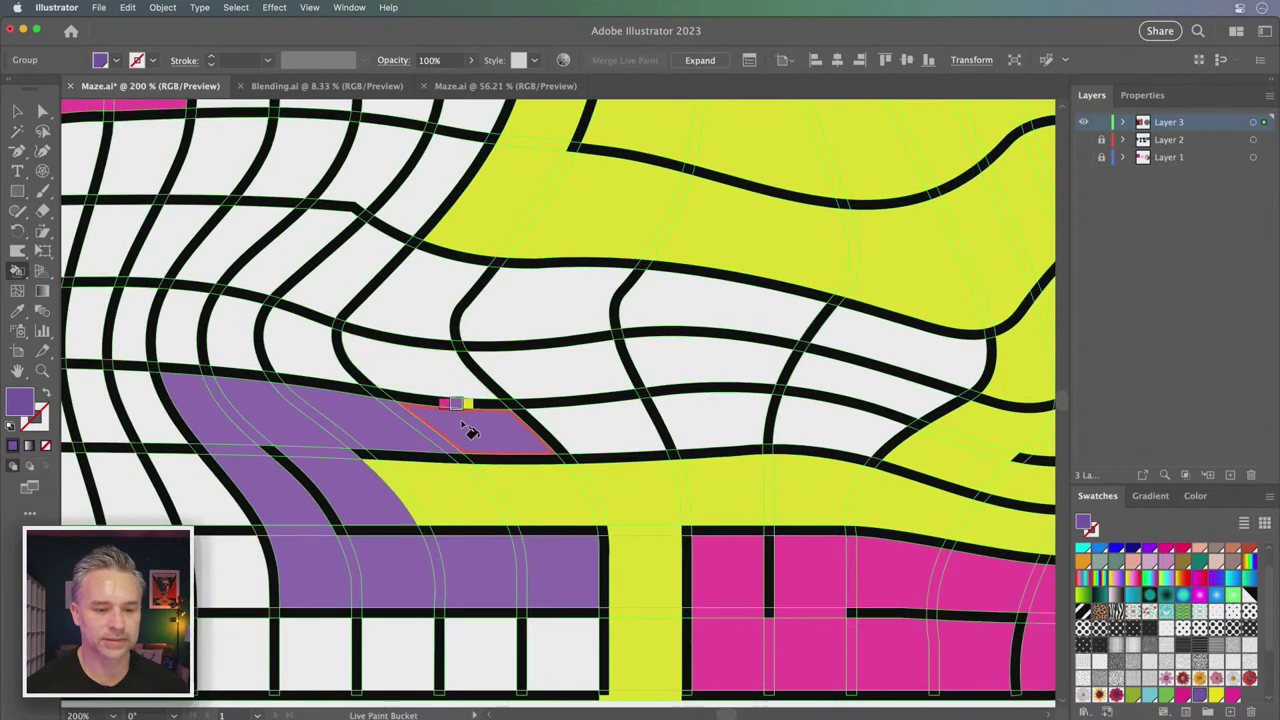
left_click(445, 378)
left_click(578, 378)
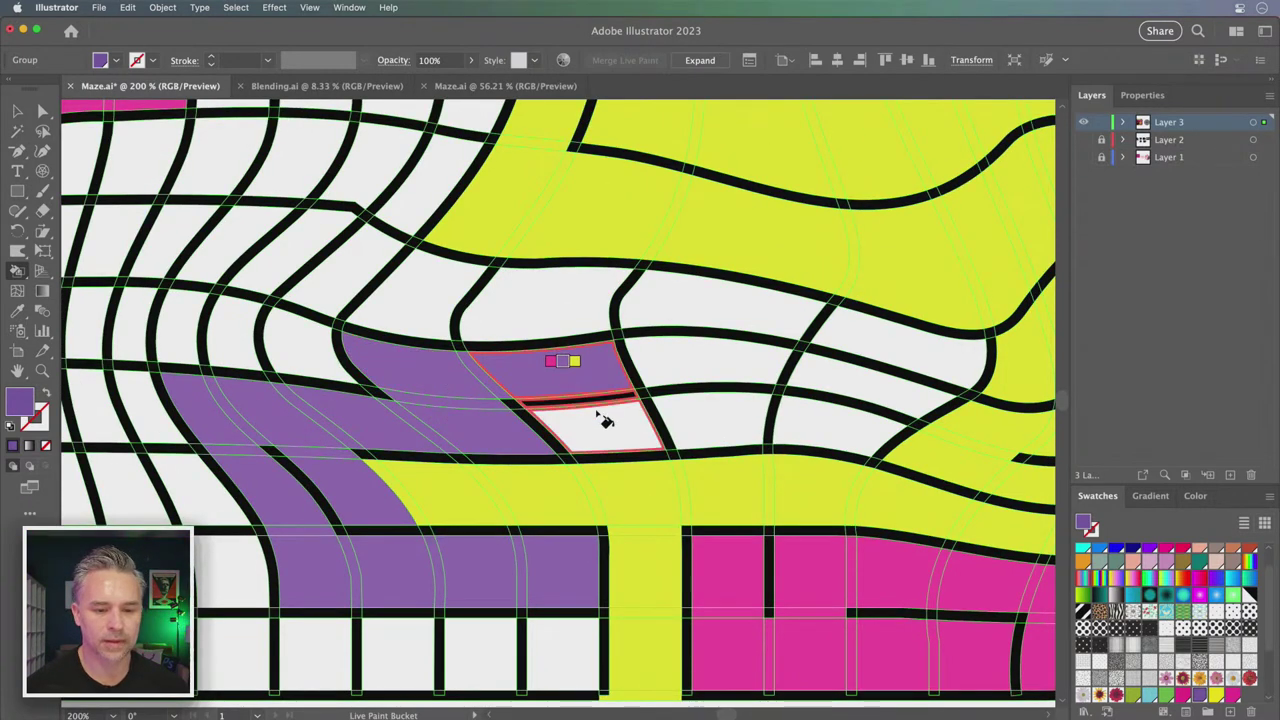
left_click(598, 412)
left_click(708, 416)
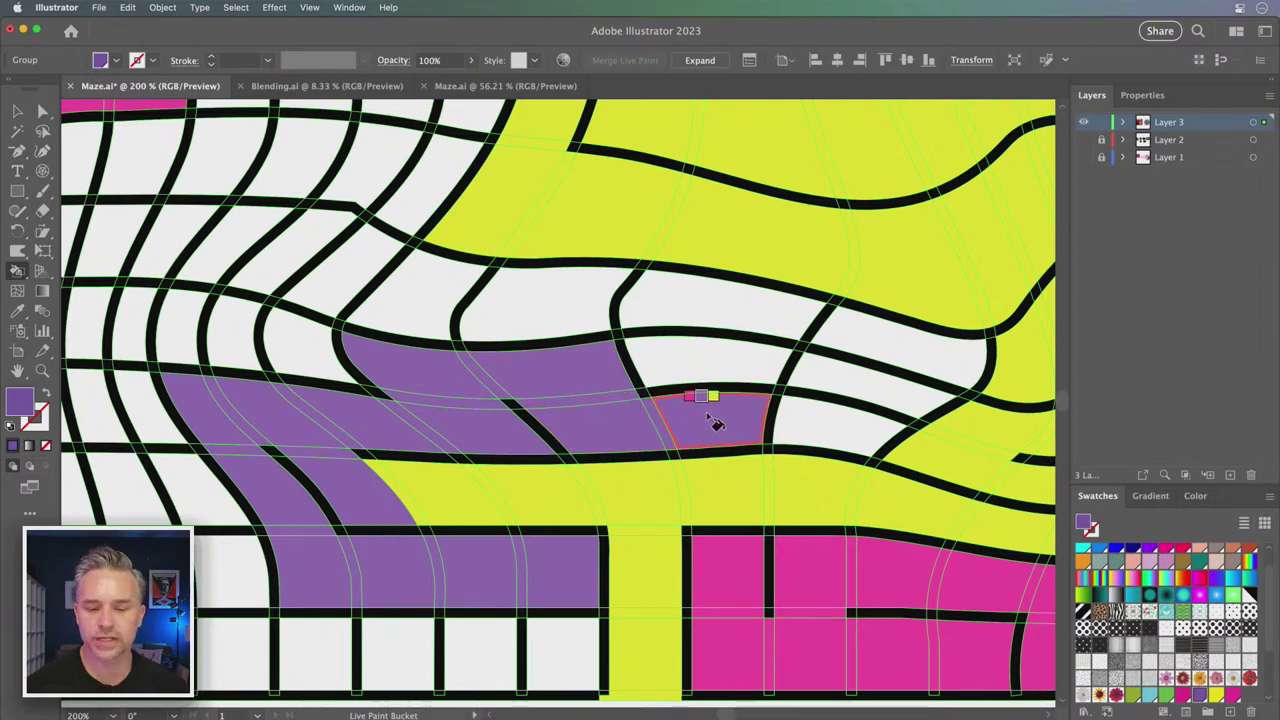
left_click(709, 366)
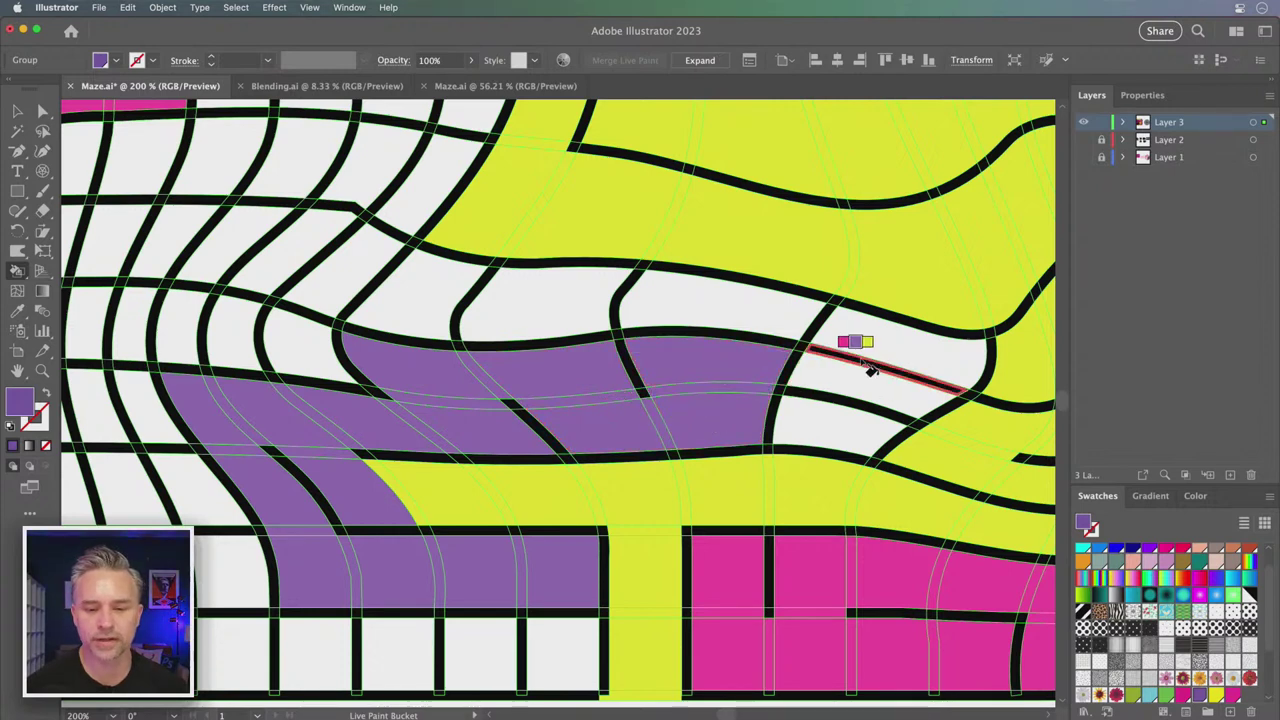
left_click(857, 418)
left_click(820, 432)
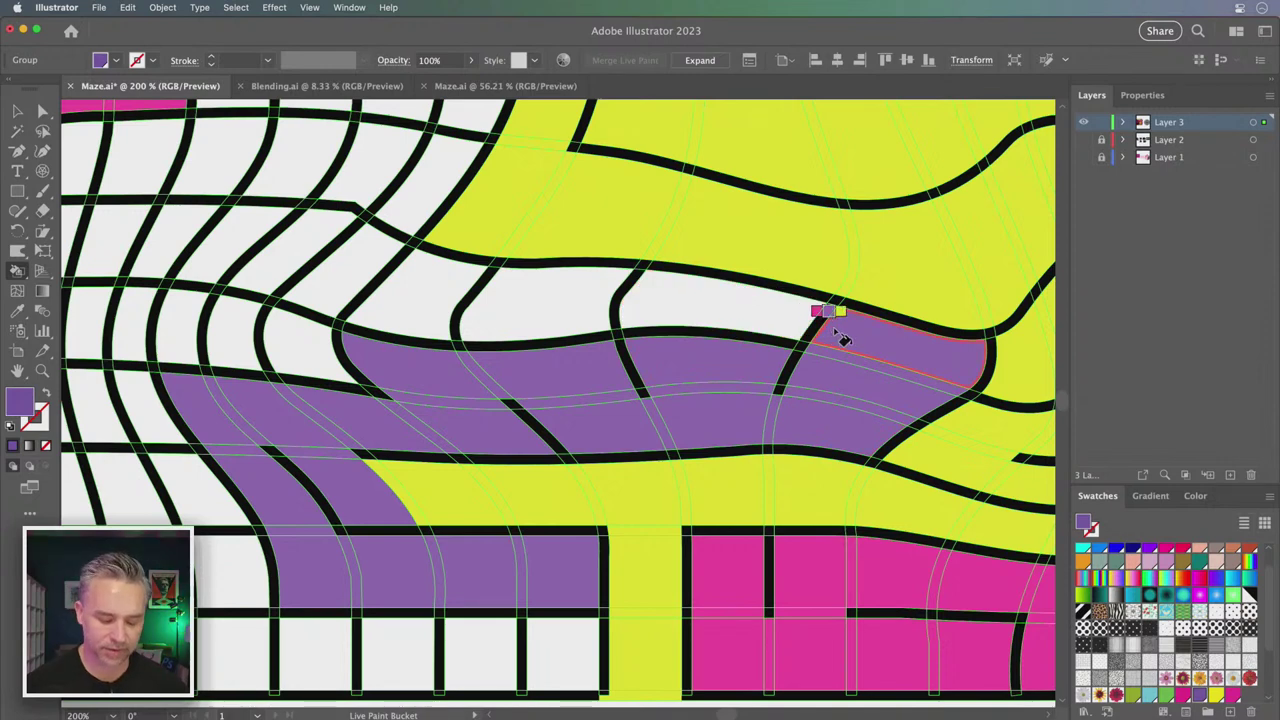
key("super")
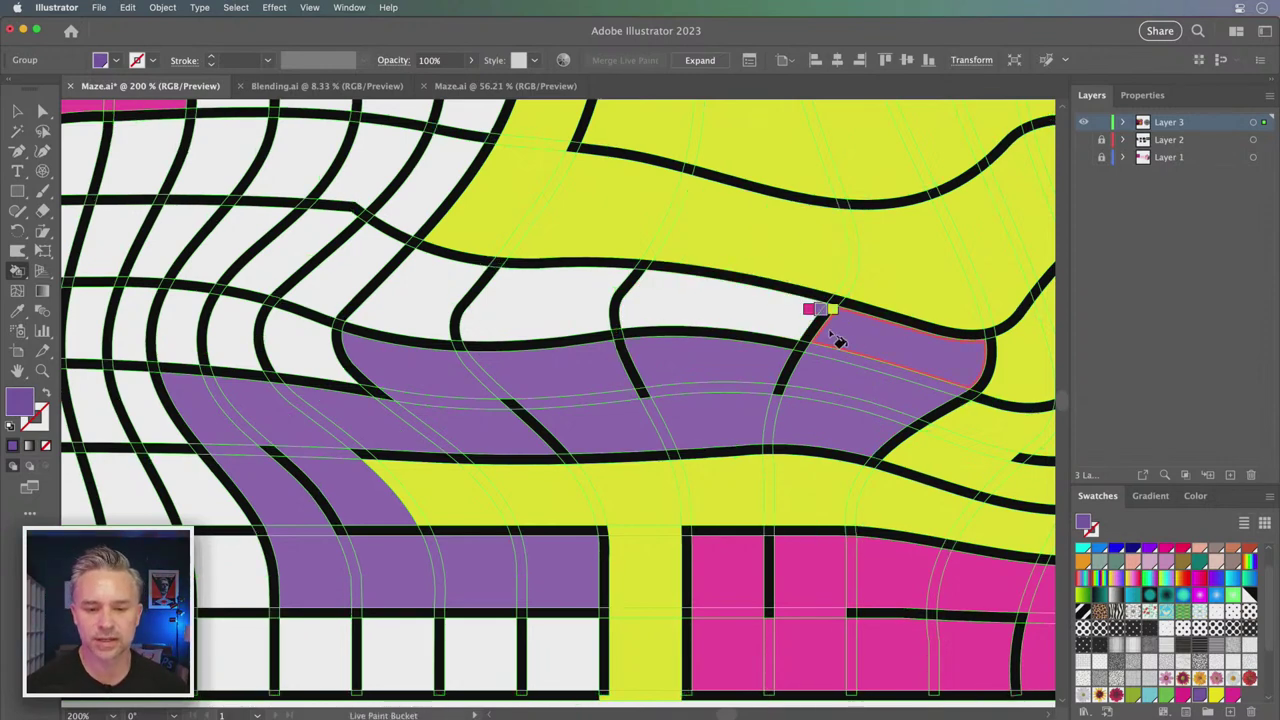
Extend purple into the left and upper-left cells, undoing one stray fill
left_click(631, 299)
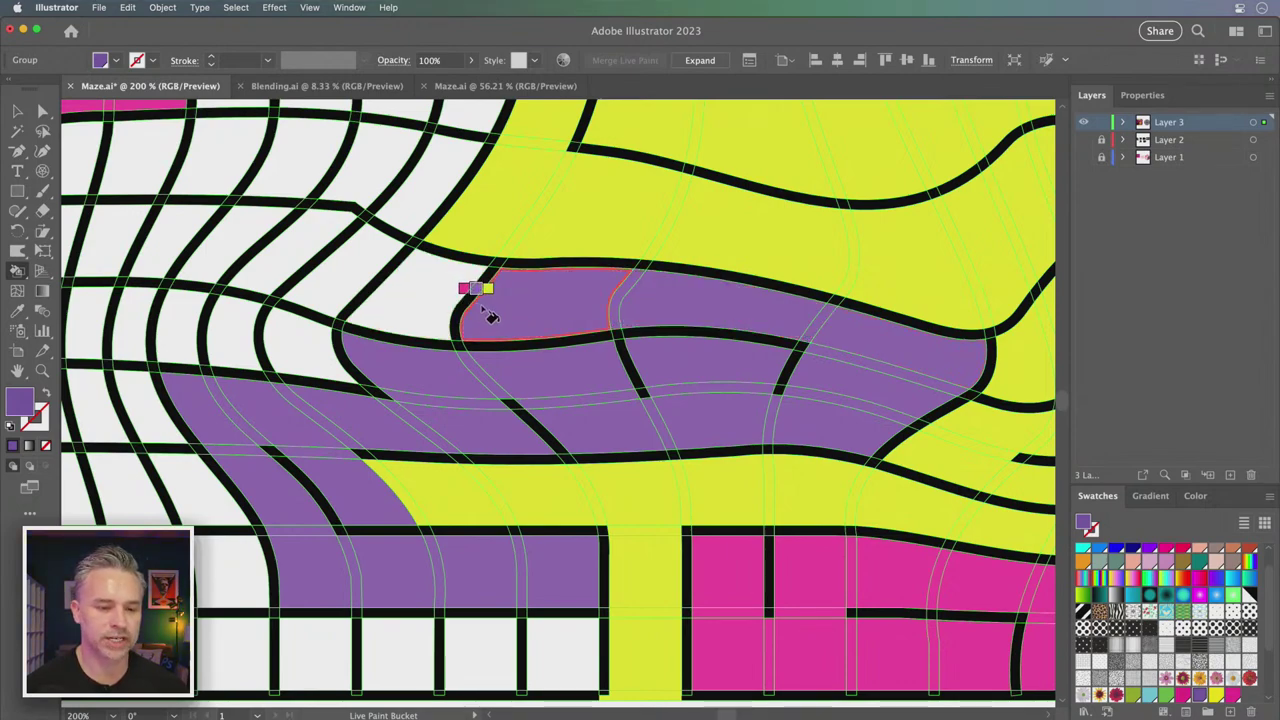
left_click(350, 270)
left_click_drag(333, 250, 503, 450)
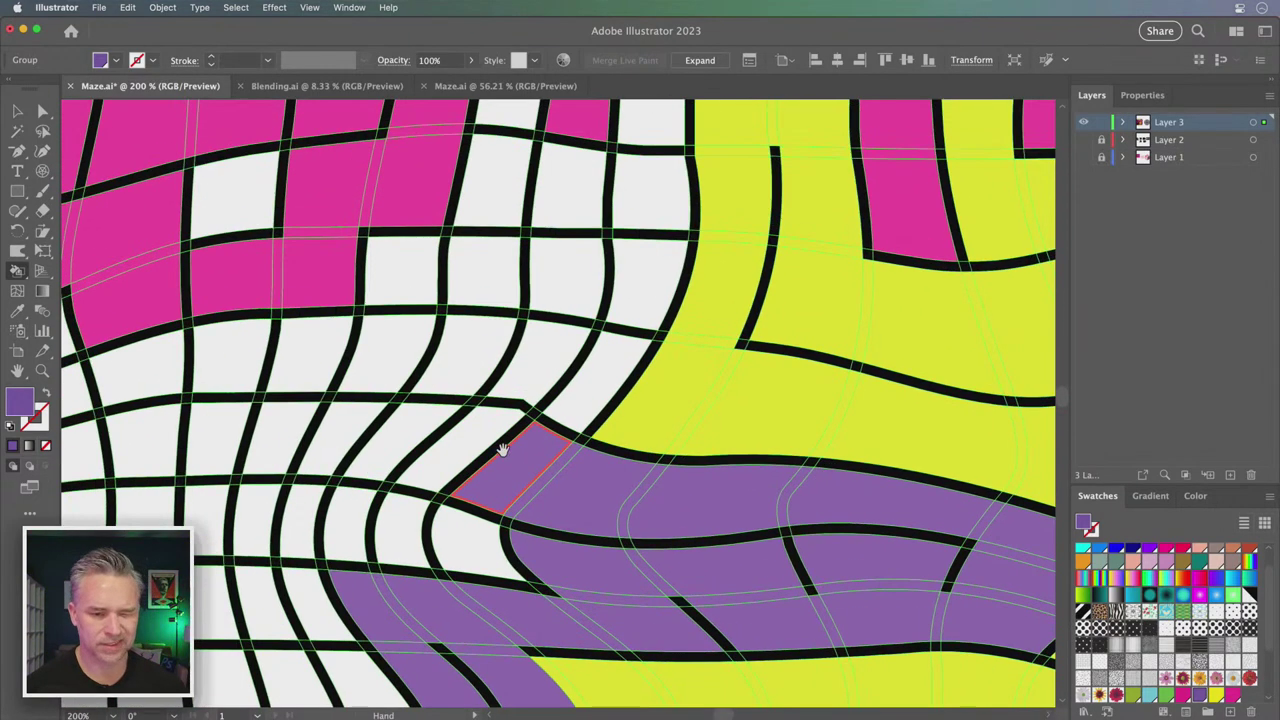
left_click(566, 433)
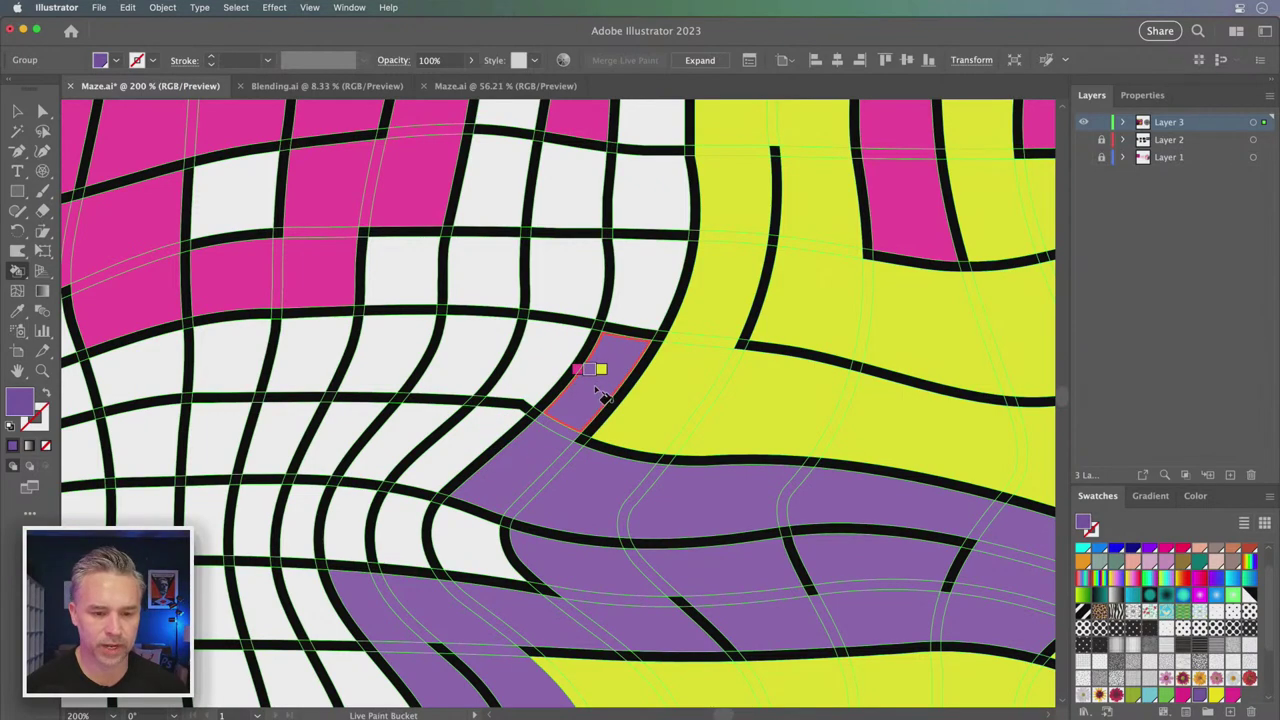
key("super+z")
Paint the upper column cells purple, remove a wall, then fit the artboard with the Selection tool
mouse_move(530, 365)
left_mouse_down()
mouse_move(745, 428)
mouse_move(770, 280)
mouse_move(837, 150)
left_mouse_up()
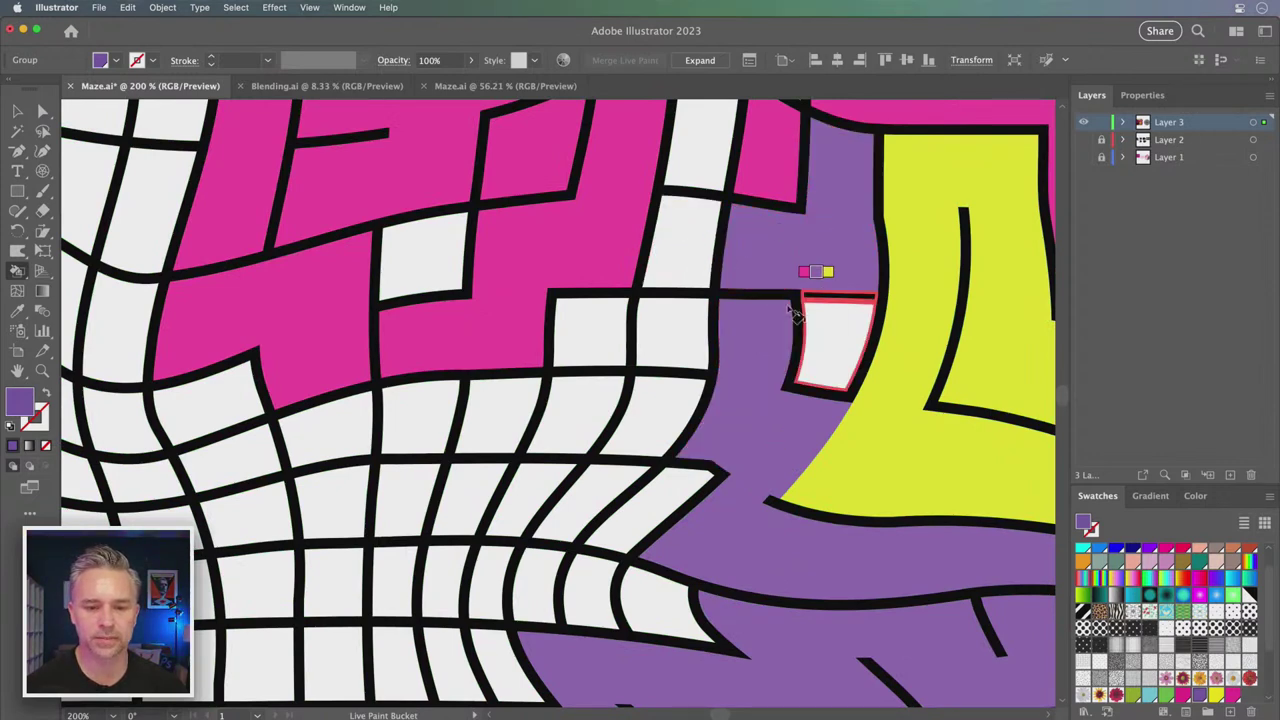
left_click(825, 320)
left_click_drag(725, 150, 693, 278)
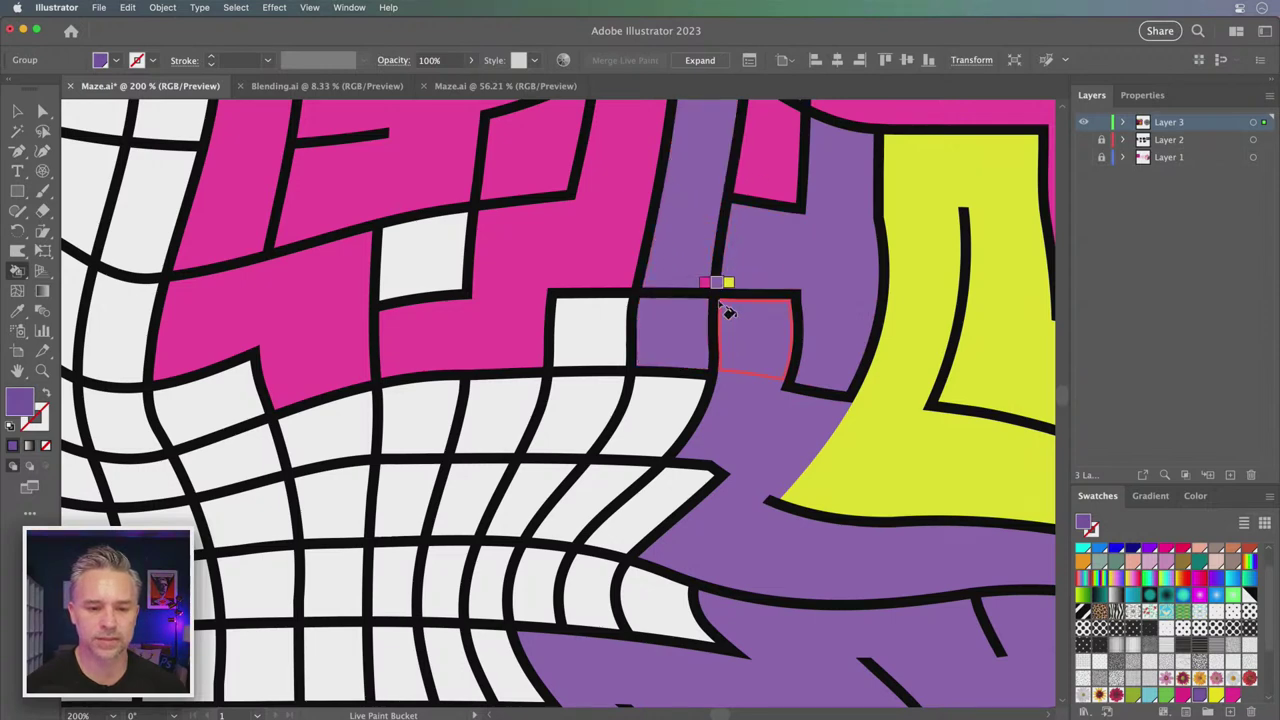
mouse_move(690, 335)
left_mouse_down()
mouse_move(630, 525)
mouse_move(624, 505)
left_mouse_up()
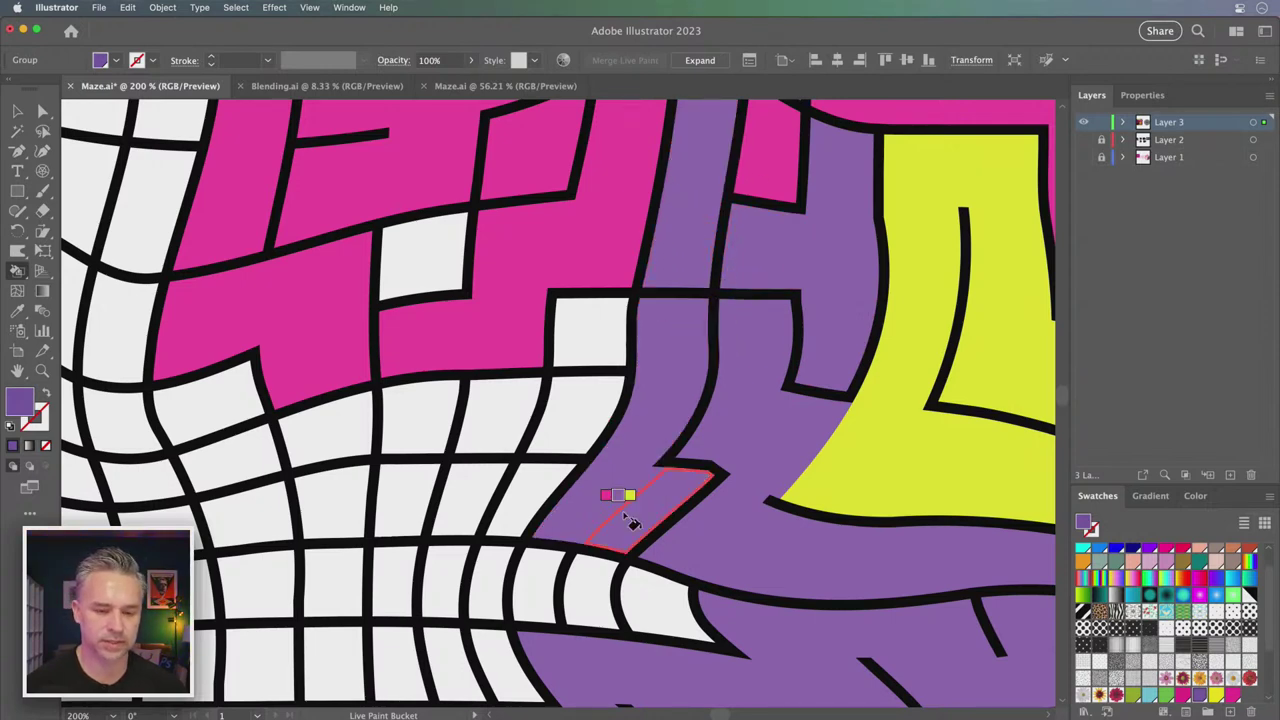
left_click(720, 245, "shift")
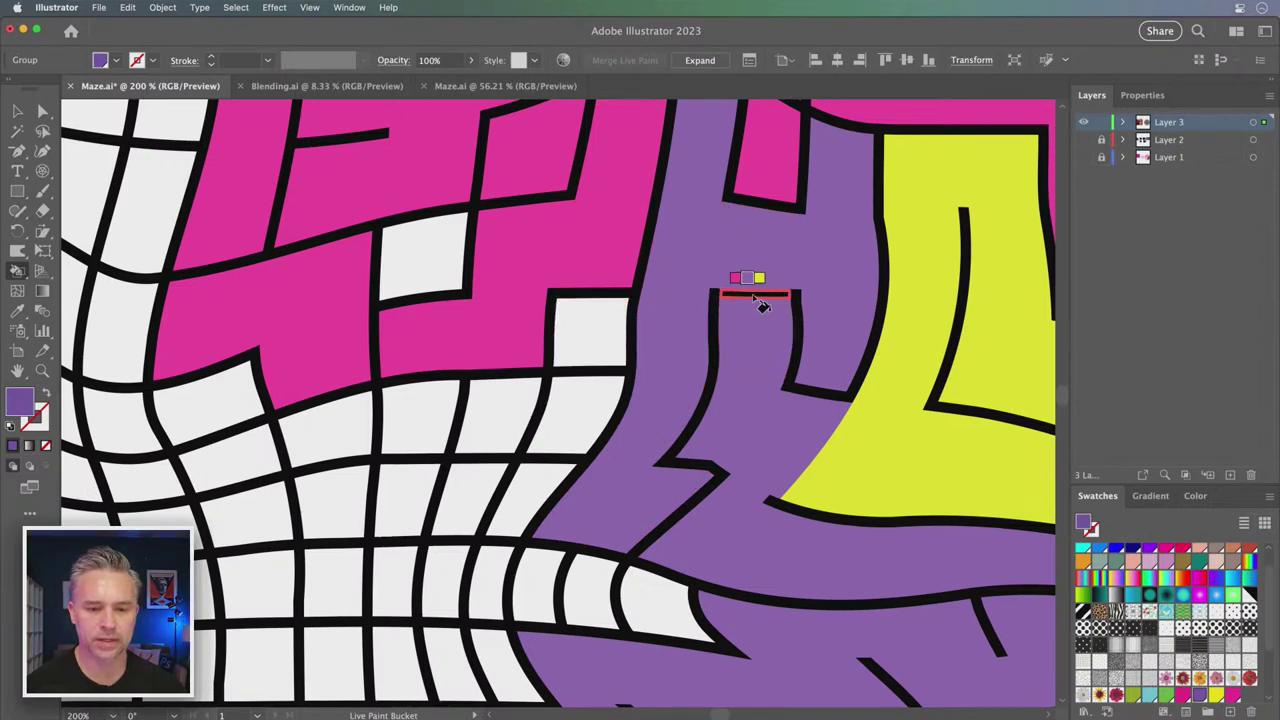
key("v")
key("super+0")
key("k")
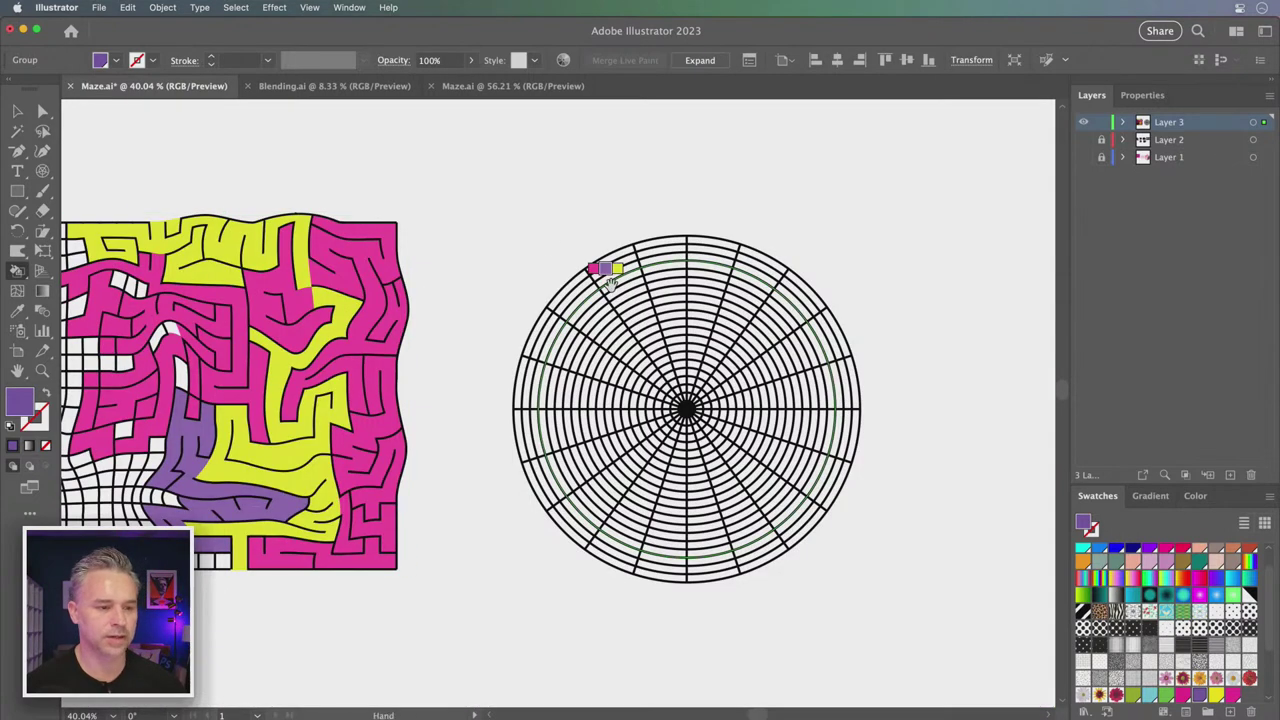
left_click_drag(495, 245, 806, 249)
key("super+equal")
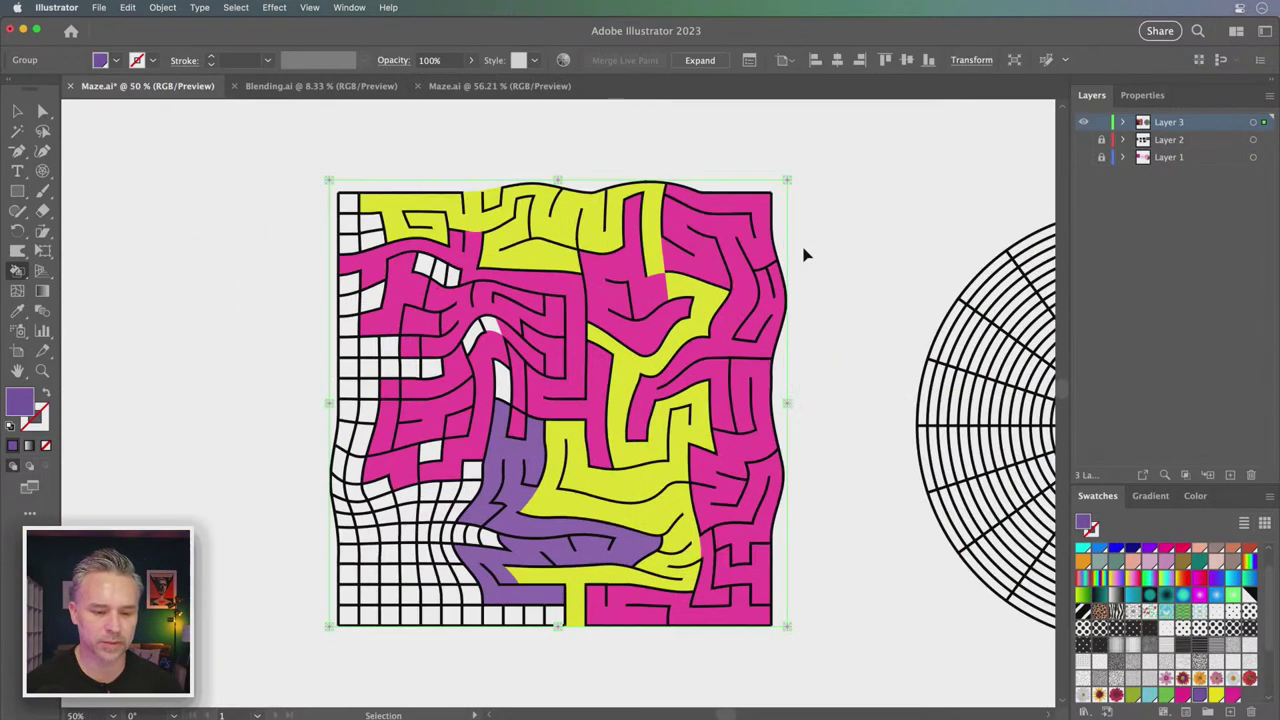
key("super+equal")
left_click_drag(435, 380, 488, 280)
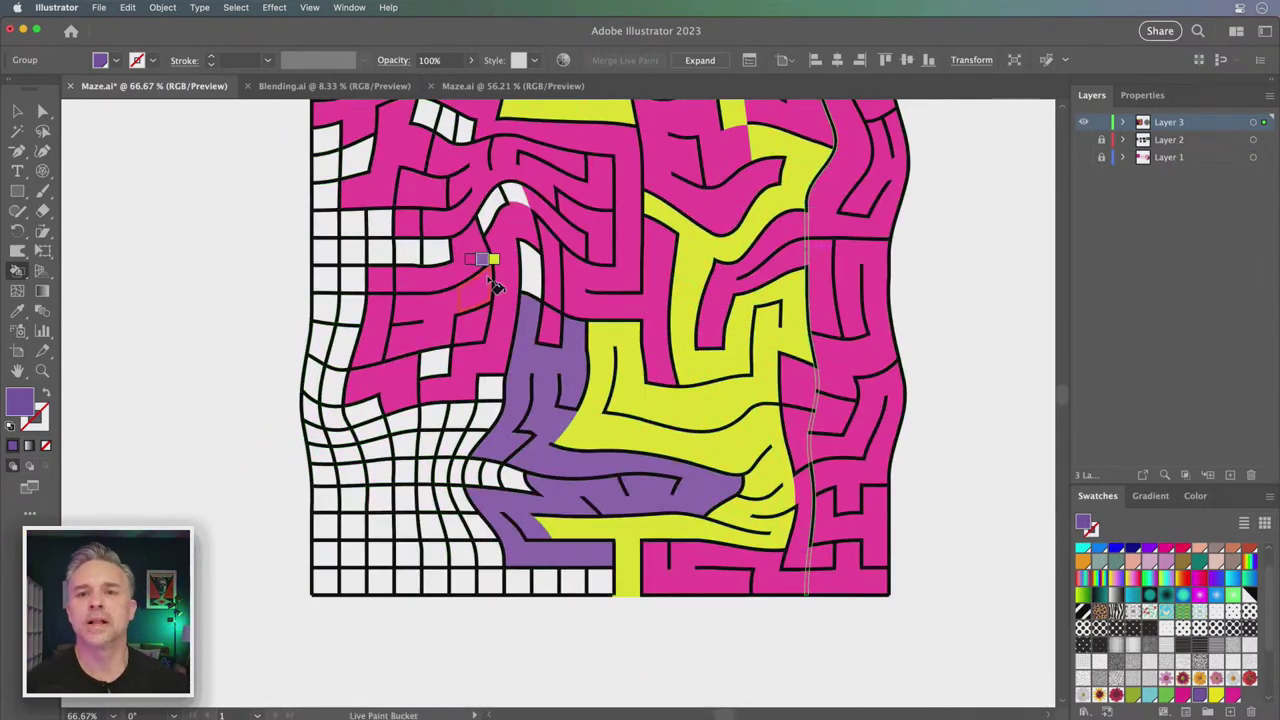
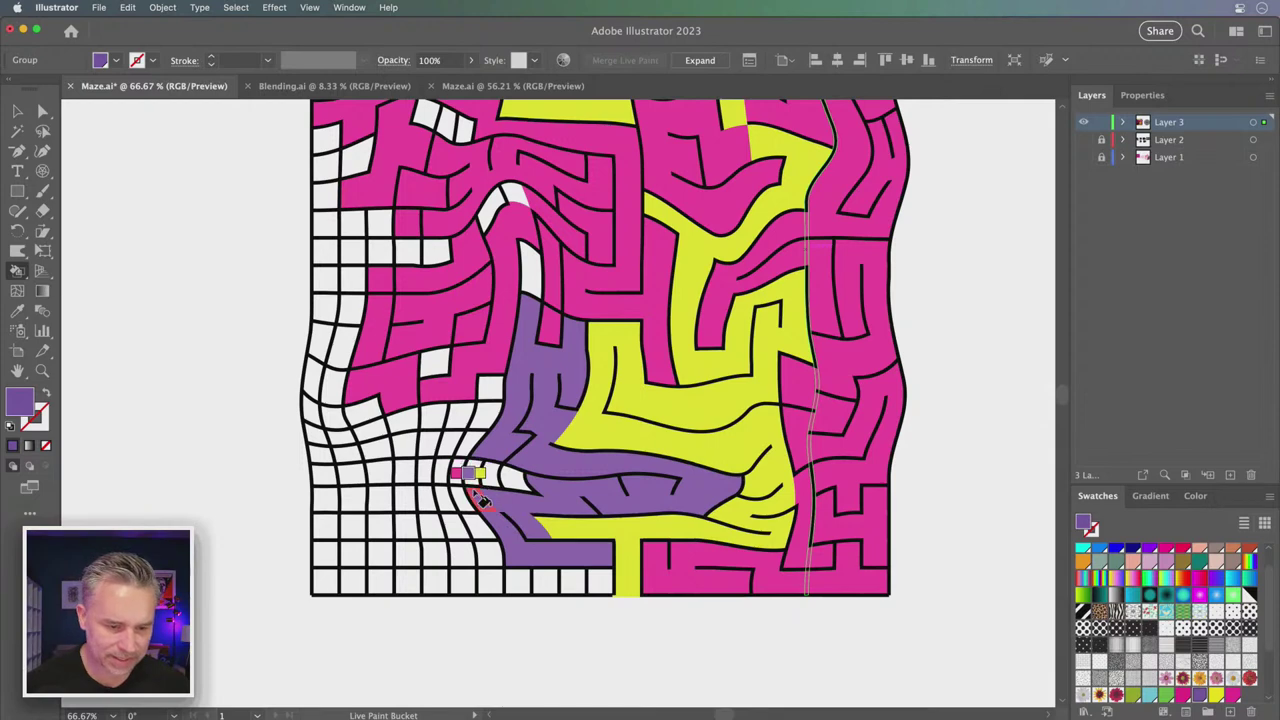
Fill the white maze paths and strips in the lower-left purple
left_click(516, 487)
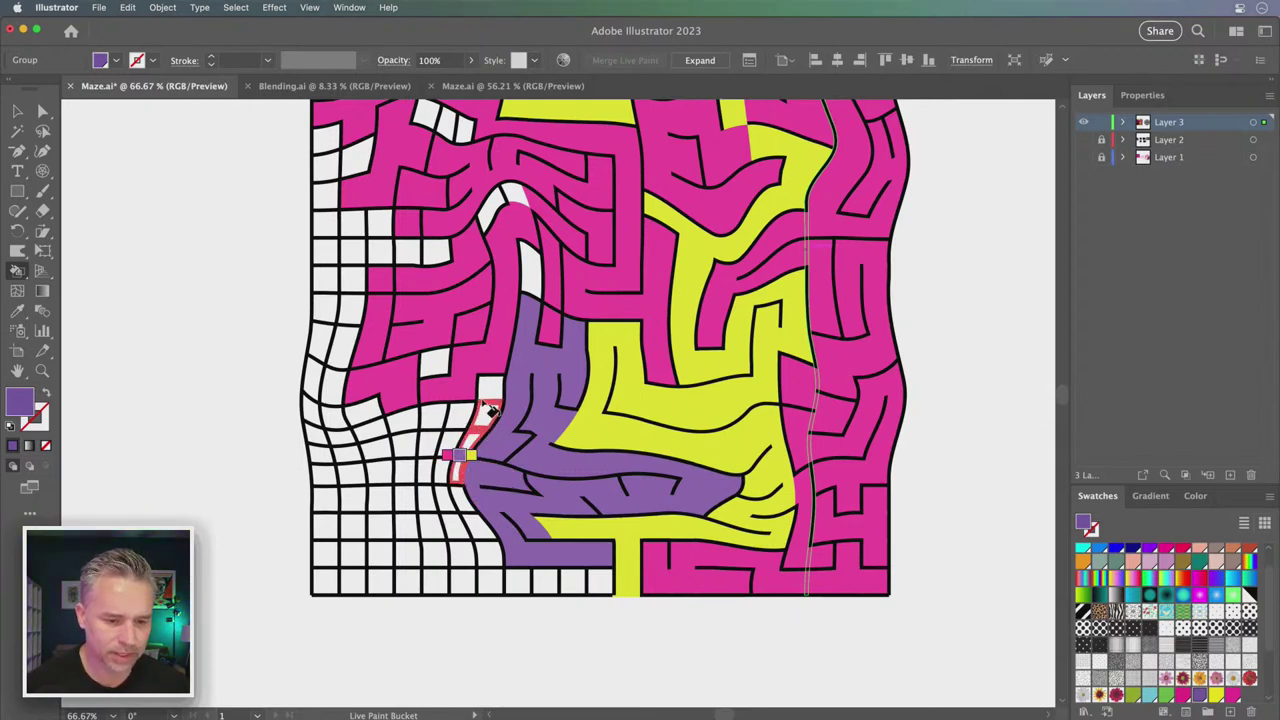
left_click(491, 415)
left_click(452, 420)
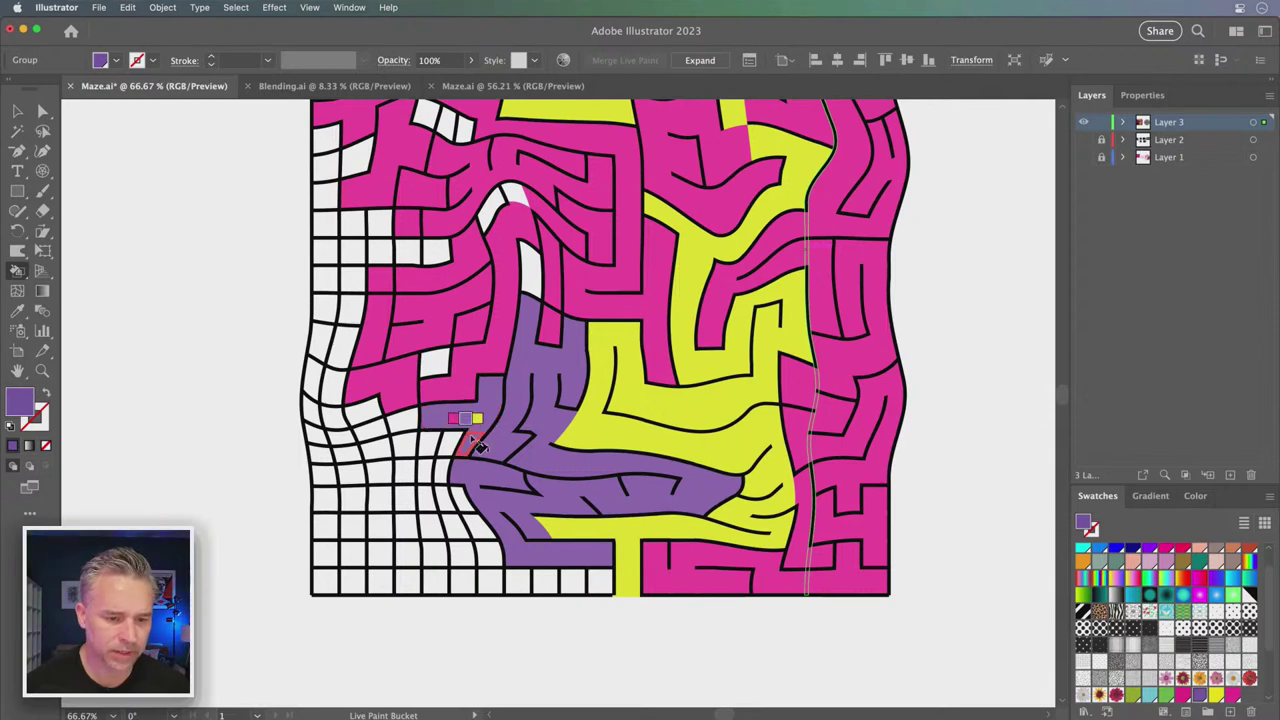
left_click(465, 472)
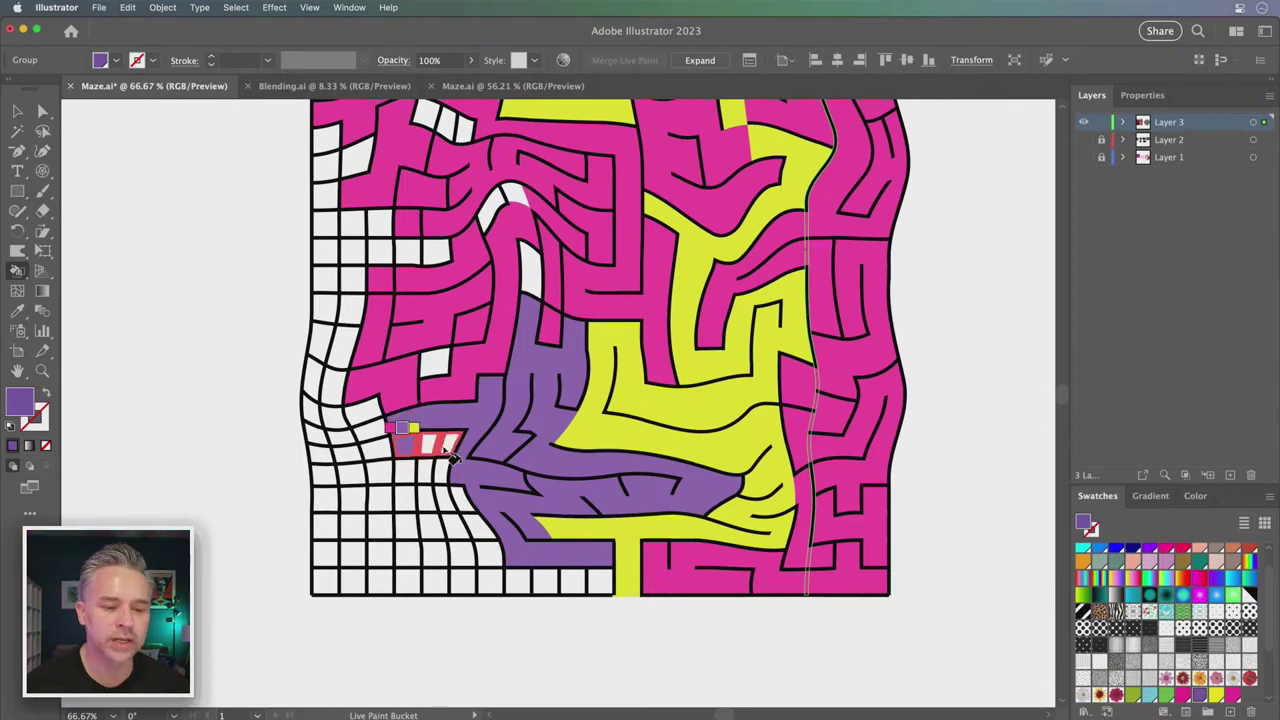
left_click(450, 455)
left_click(440, 476)
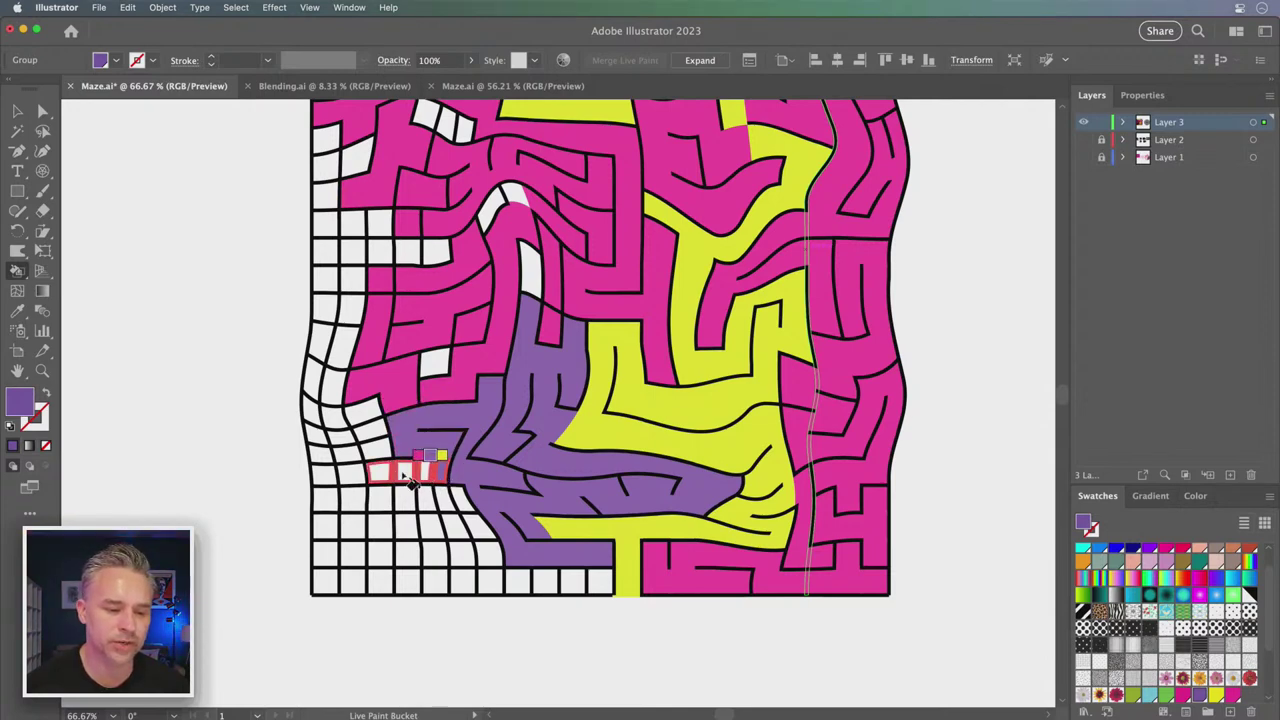
left_click(405, 477)
left_click(377, 445)
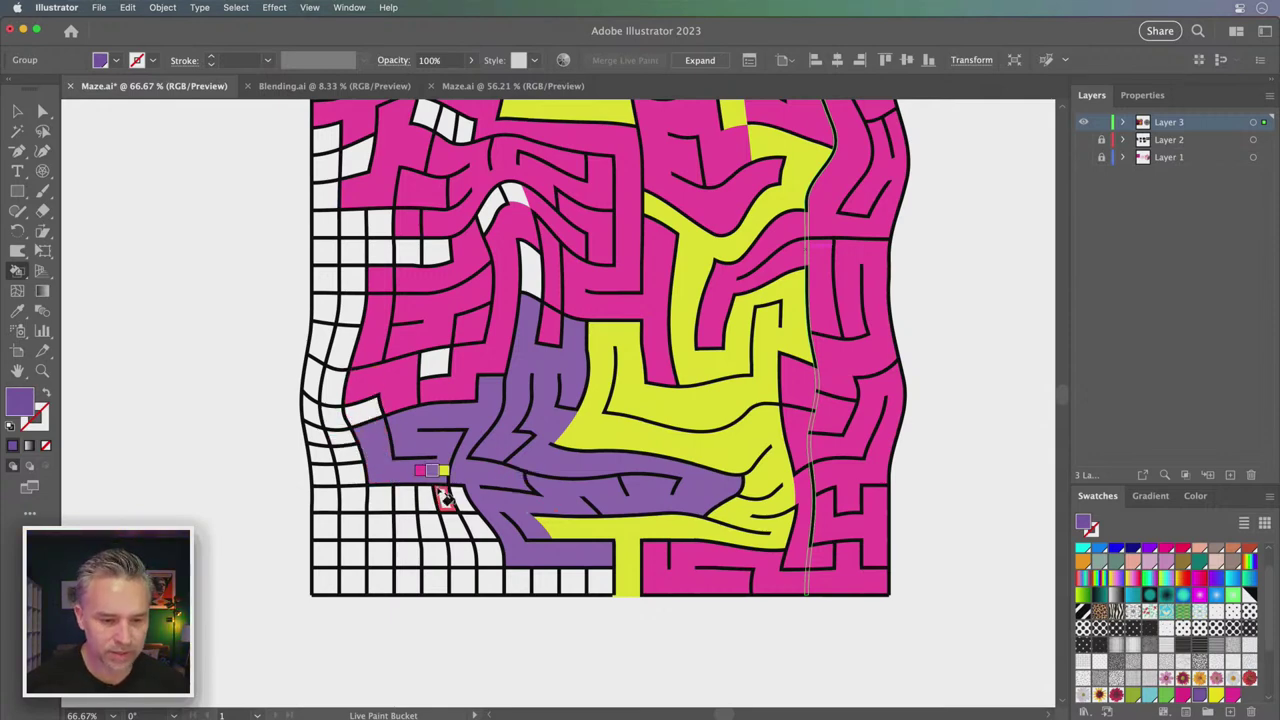
Recolour the magenta maze strip and another lower cell purple
left_click(505, 308)
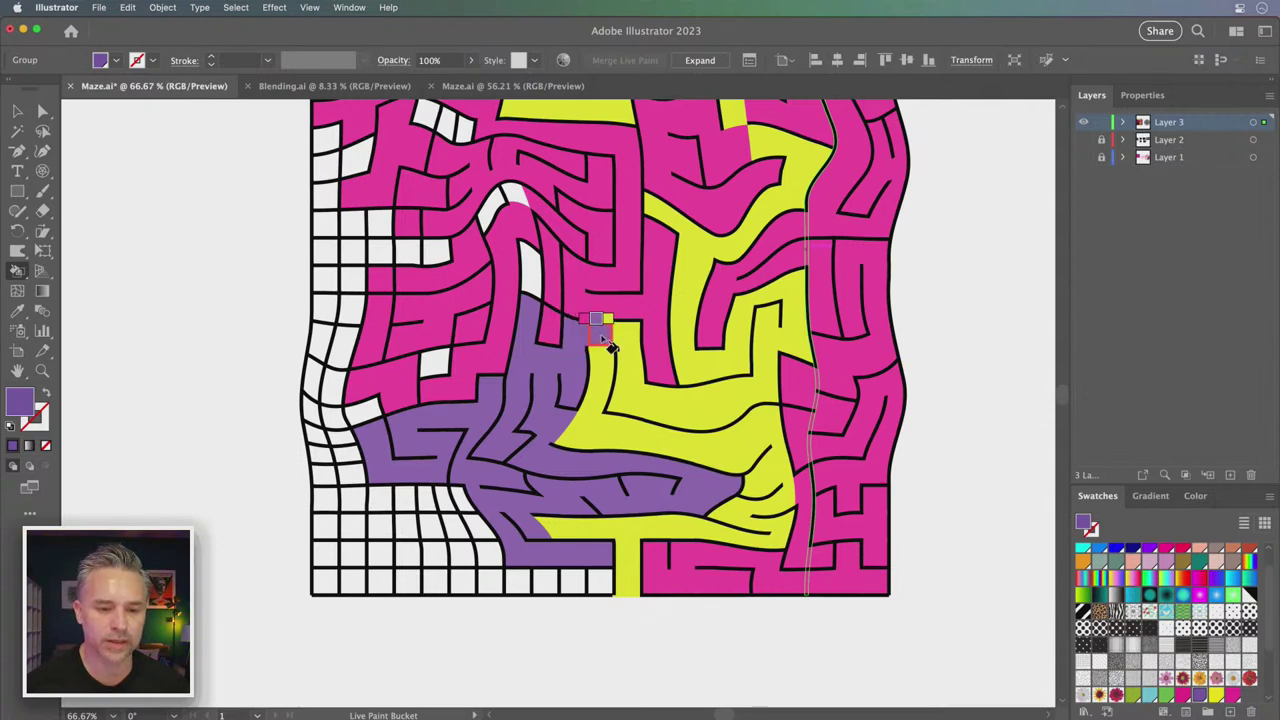
key("Right")
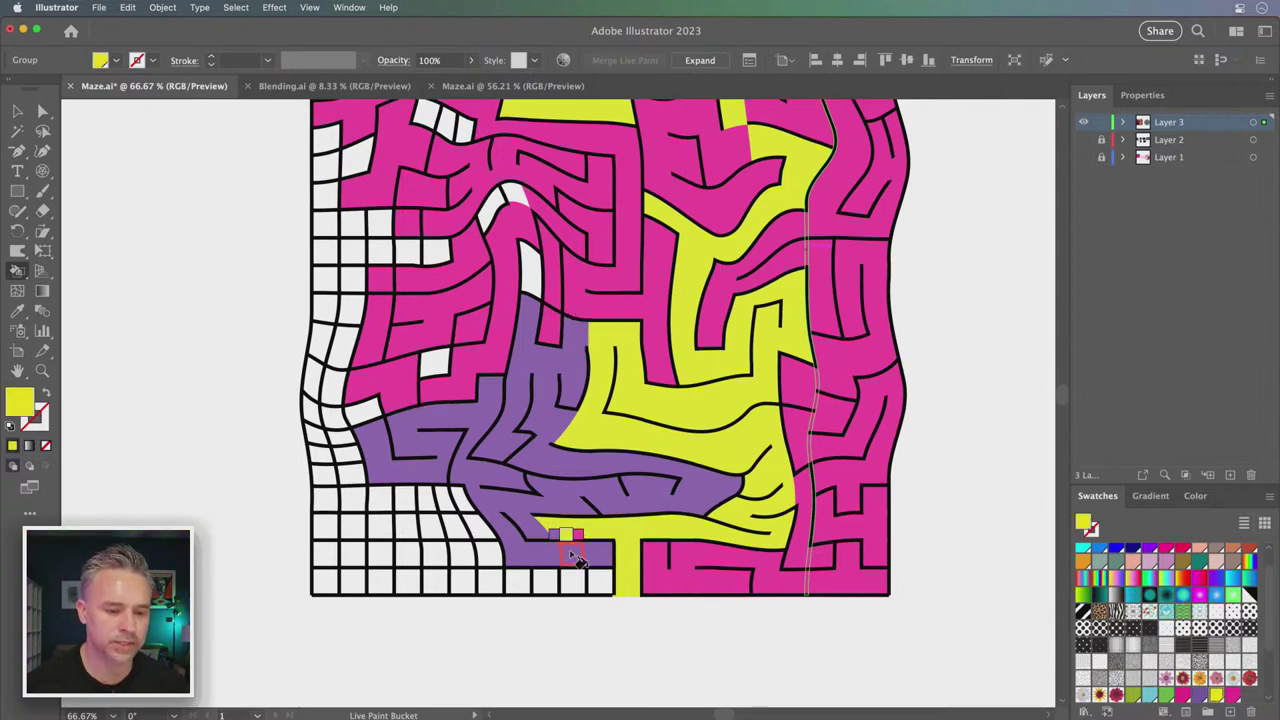
key("Left")
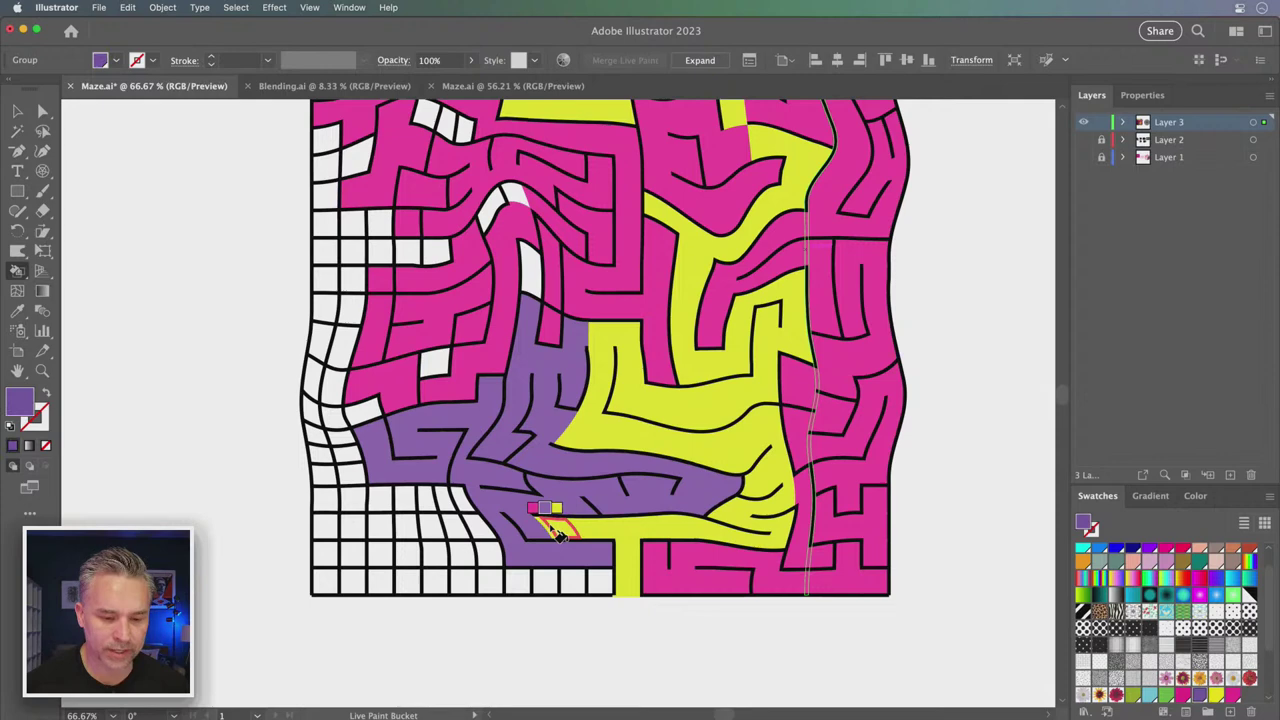
left_click(560, 537)
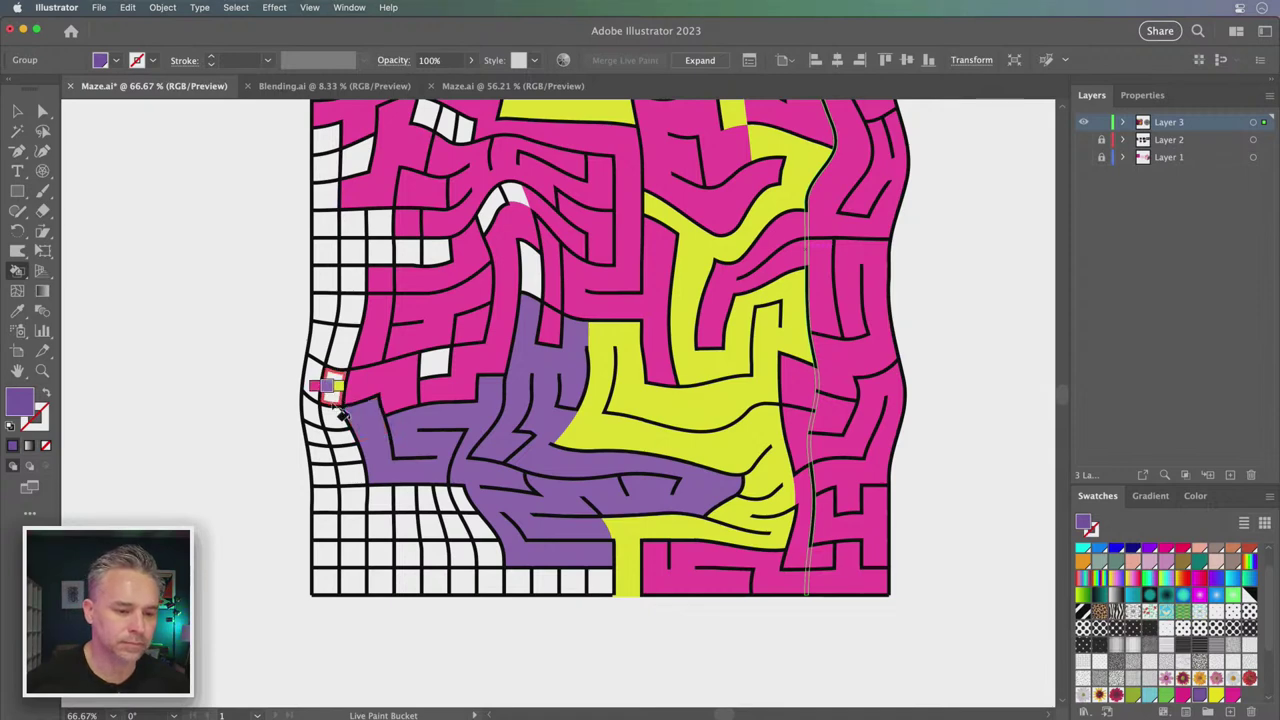
Sample magenta and paint the left-edge column of maze cells down to the bottom-left cell
left_click(366, 397, "alt")
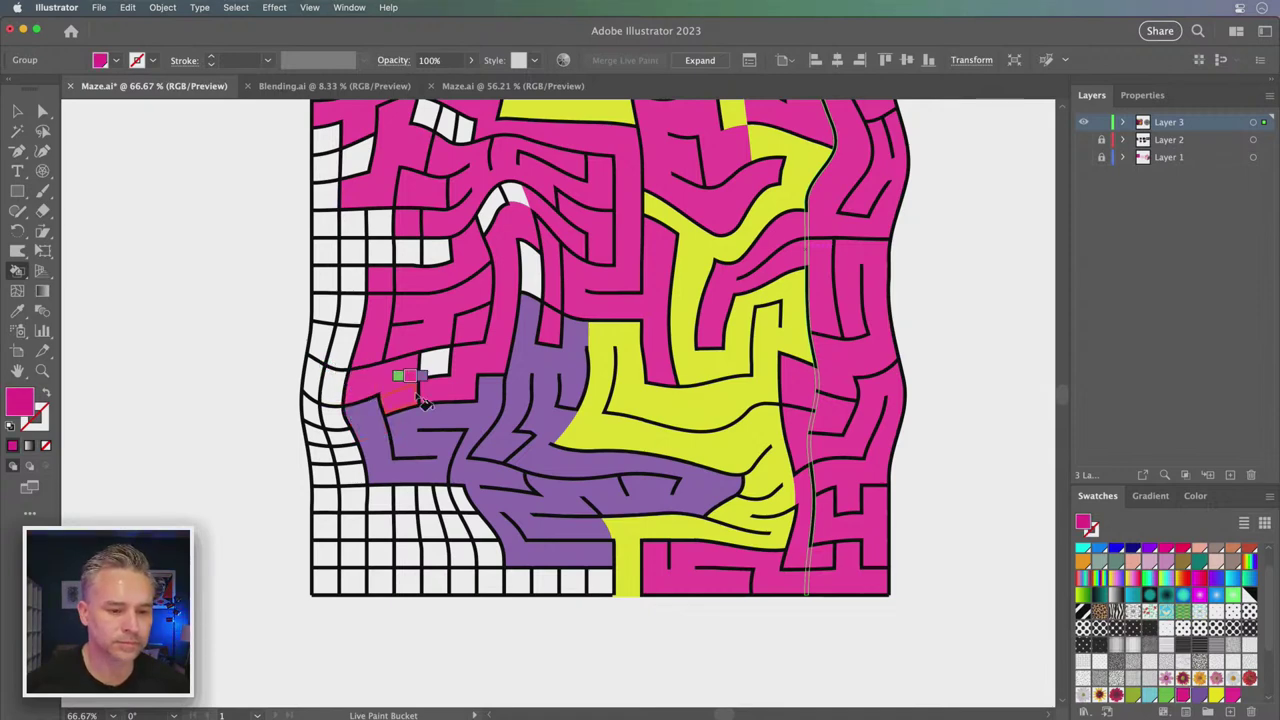
left_click(428, 368)
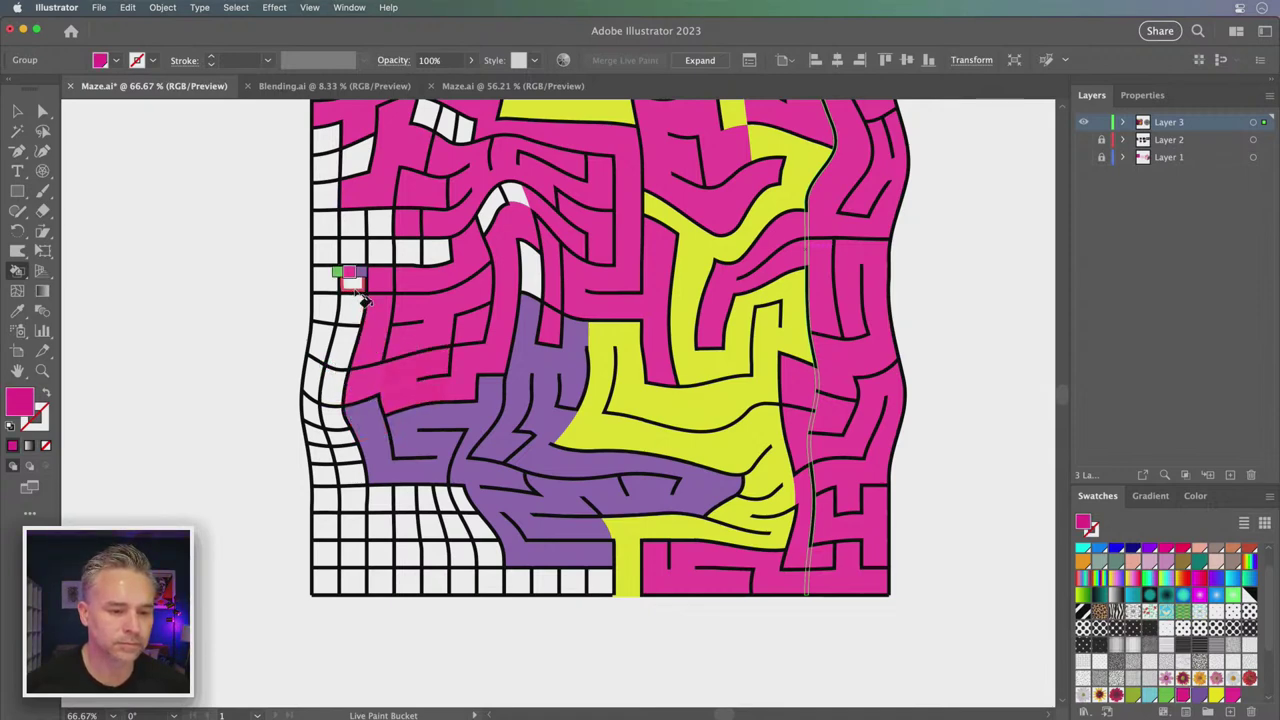
left_click_drag(337, 380, 345, 505)
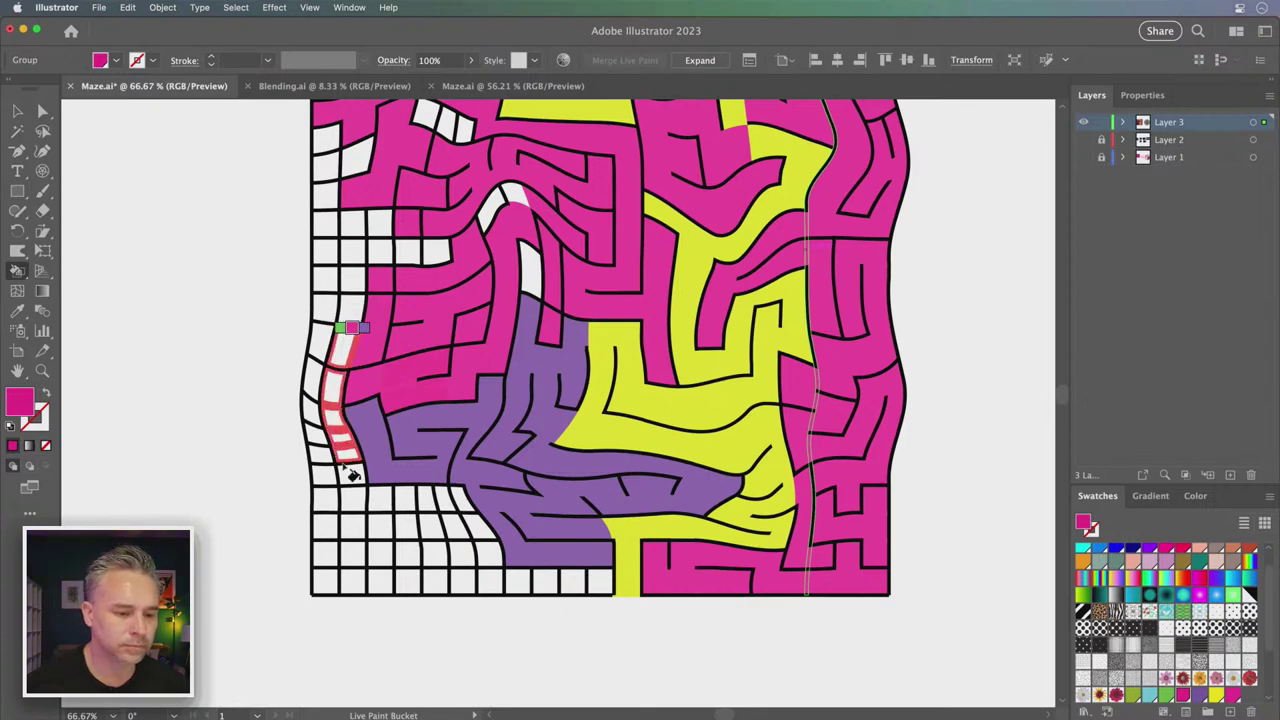
left_click(336, 508)
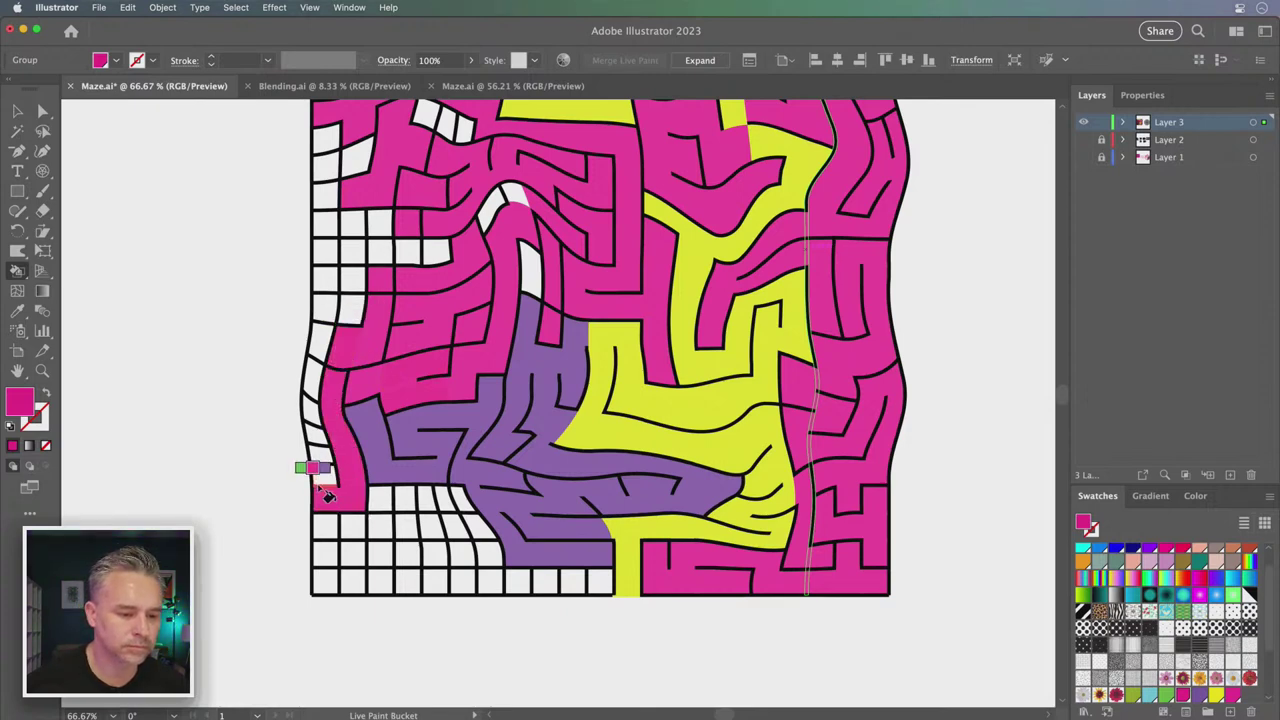
Cycle the paint colour through the pastel swatches: lavender, sage green, then grey
key("Up")
key("Left")
key("Right")
key("Right")
key("Right")
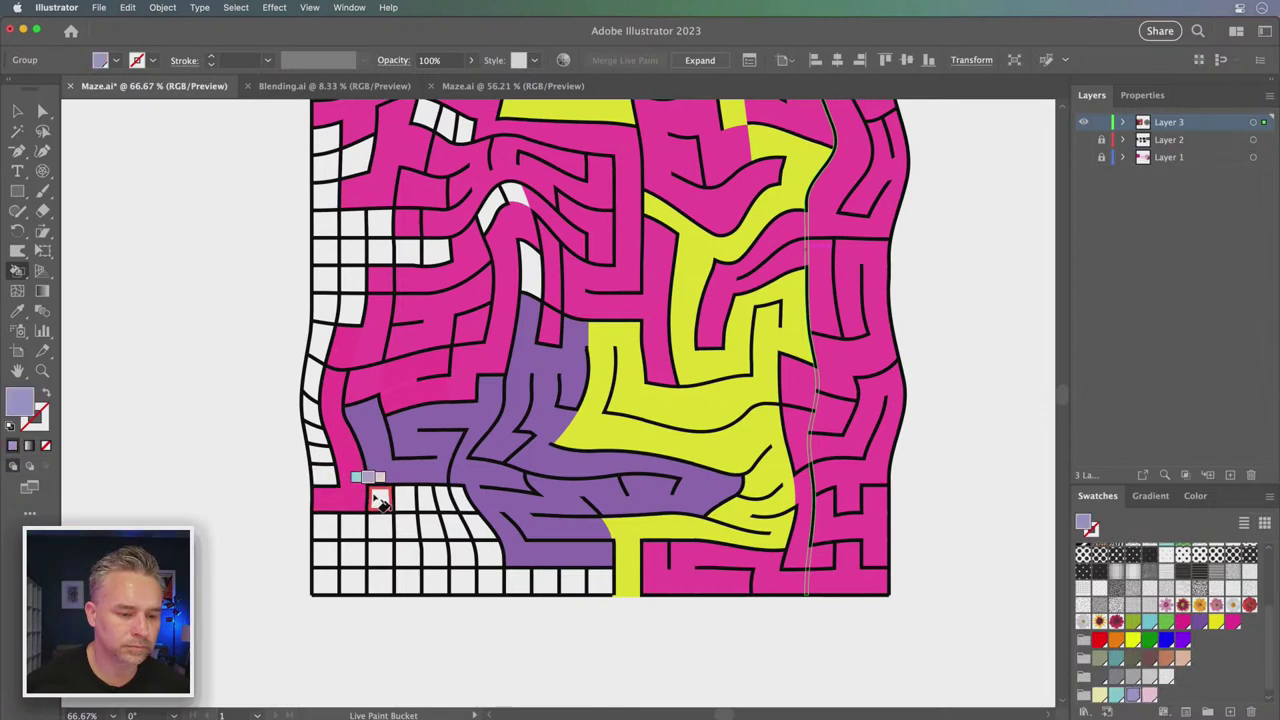
key("Left")
key("Left")
key("Right")
key("Right")
key("Right")
key("Right")
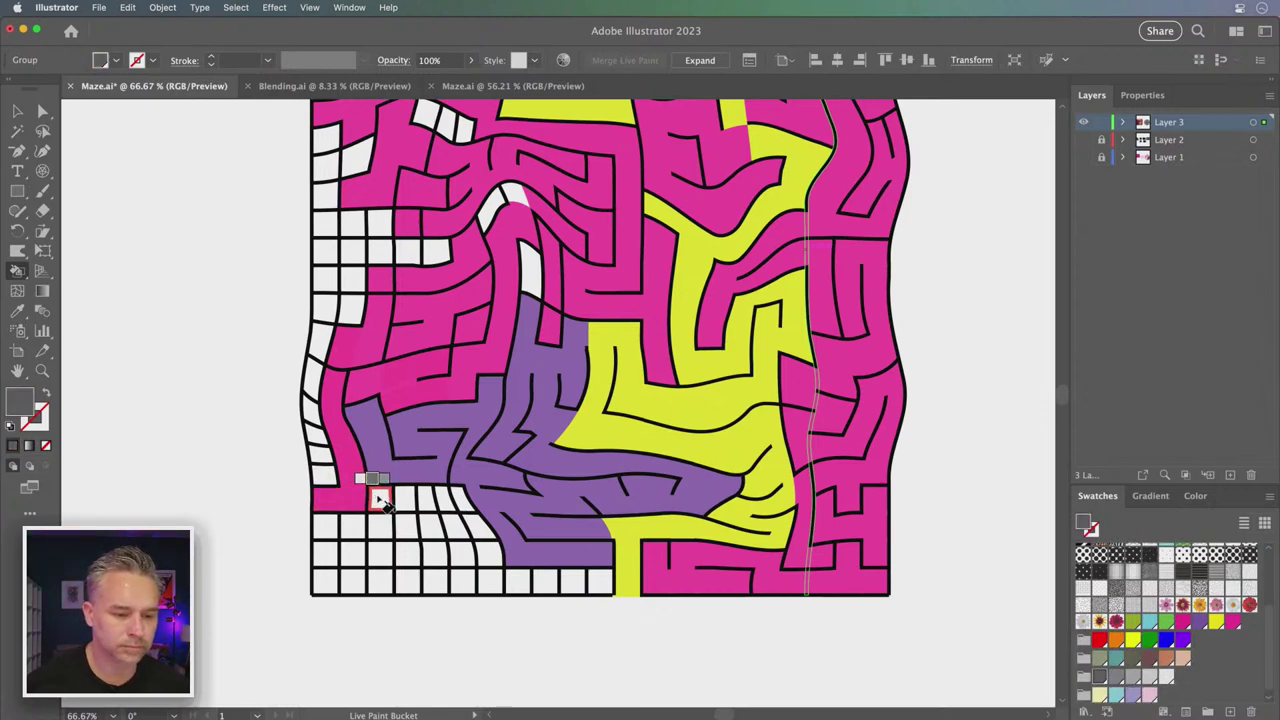
key("Right")
key("Up")
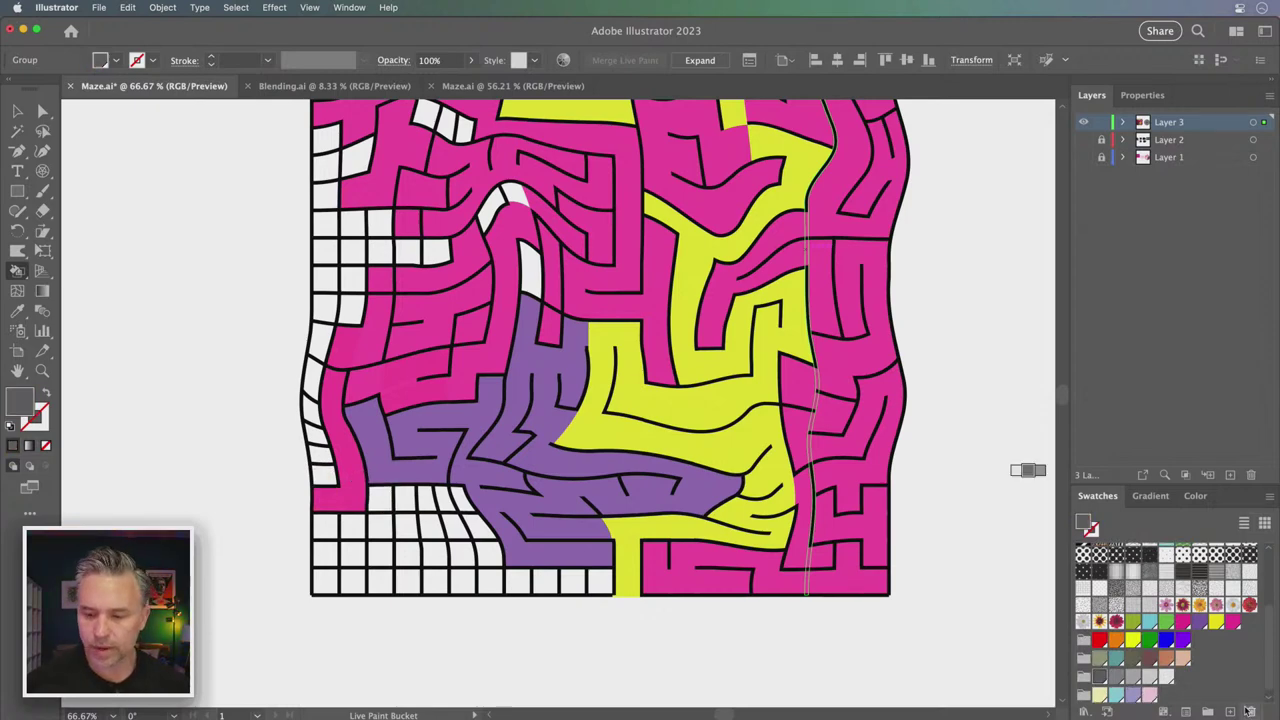
Step the Live Paint colour through sage green, white and black, landing on None
scroll(1224, 667, "up", 5)
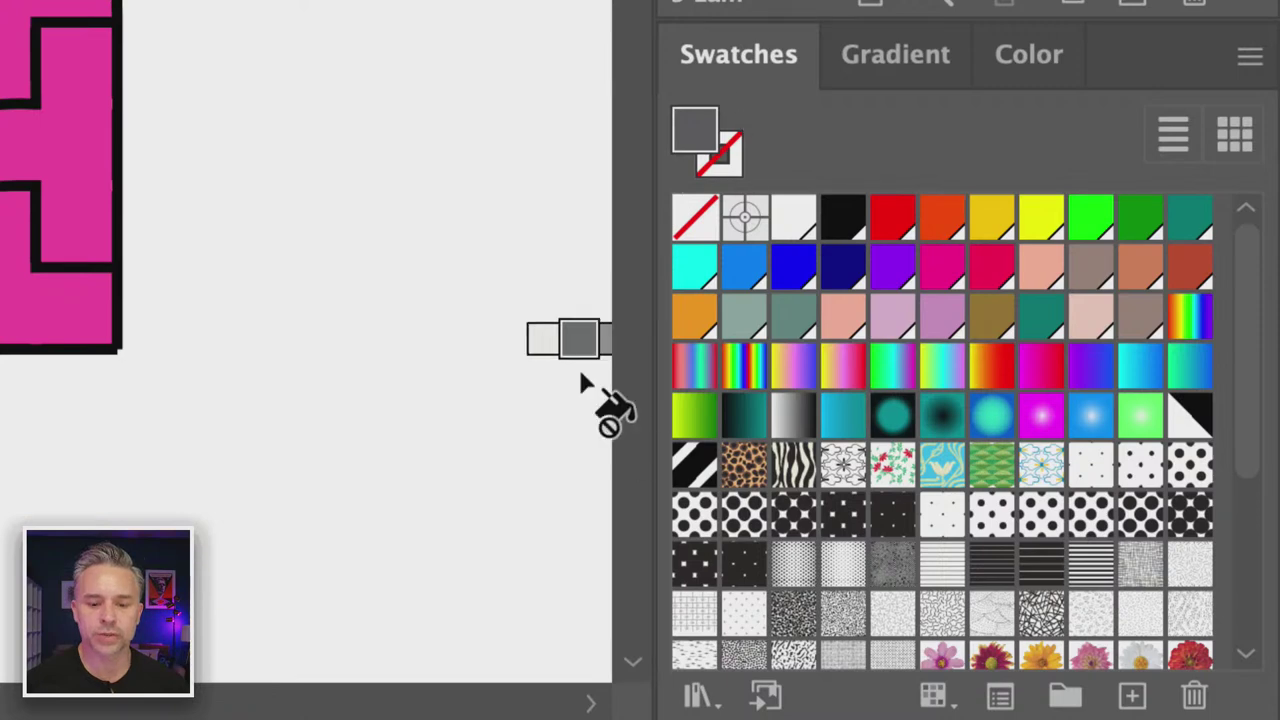
key("Right")
key("Up")
key("Down")
key("Down")
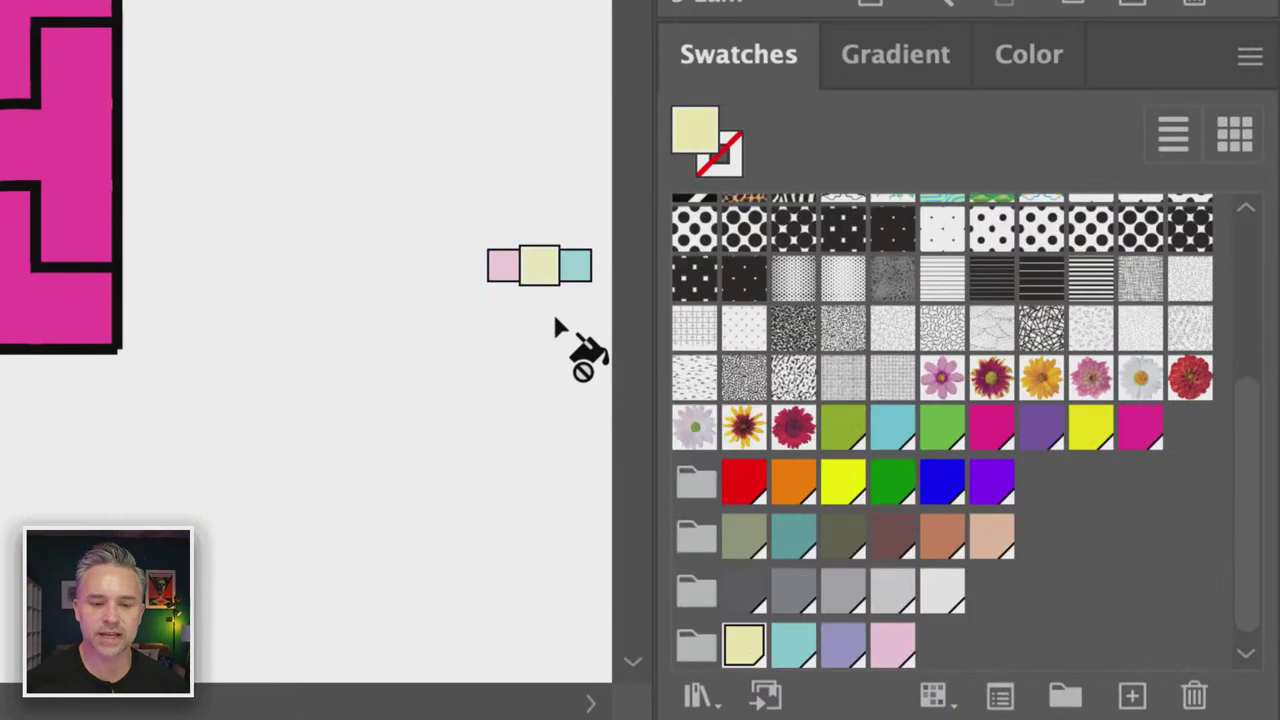
key("Up")
key("Up")
key("Up")
key("Right")
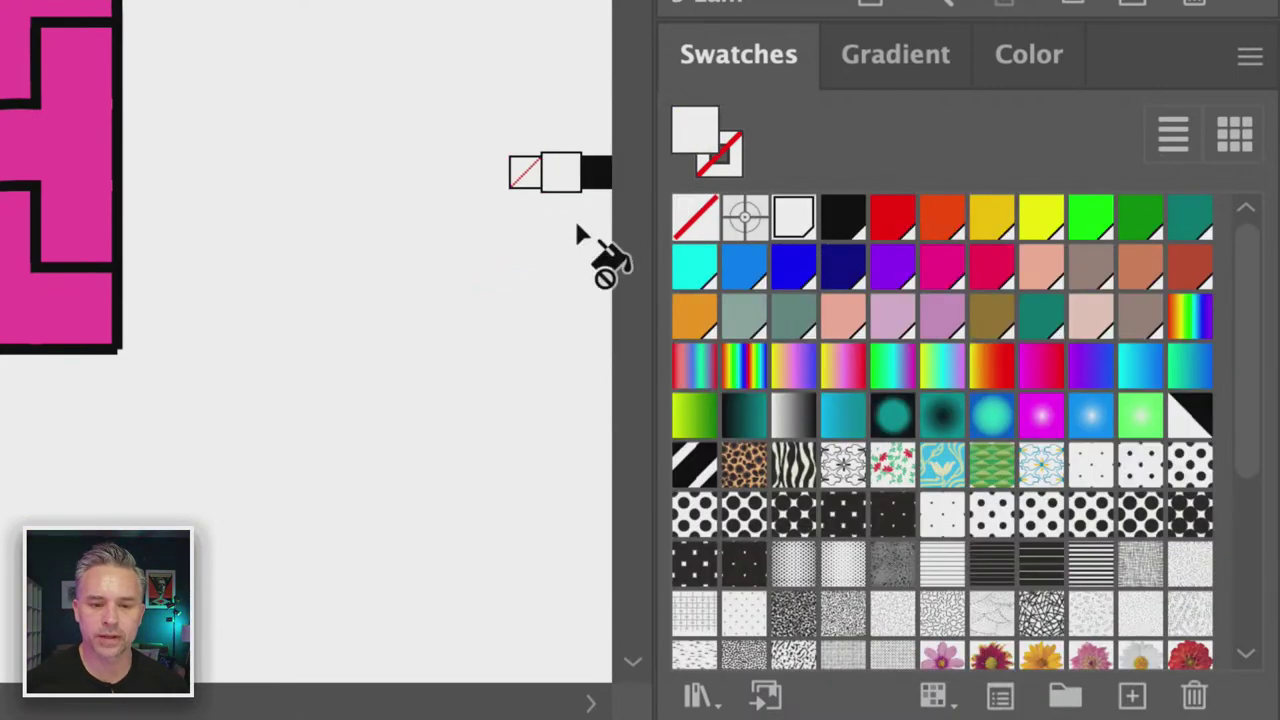
key("Right")
key("Right")
key("Right")
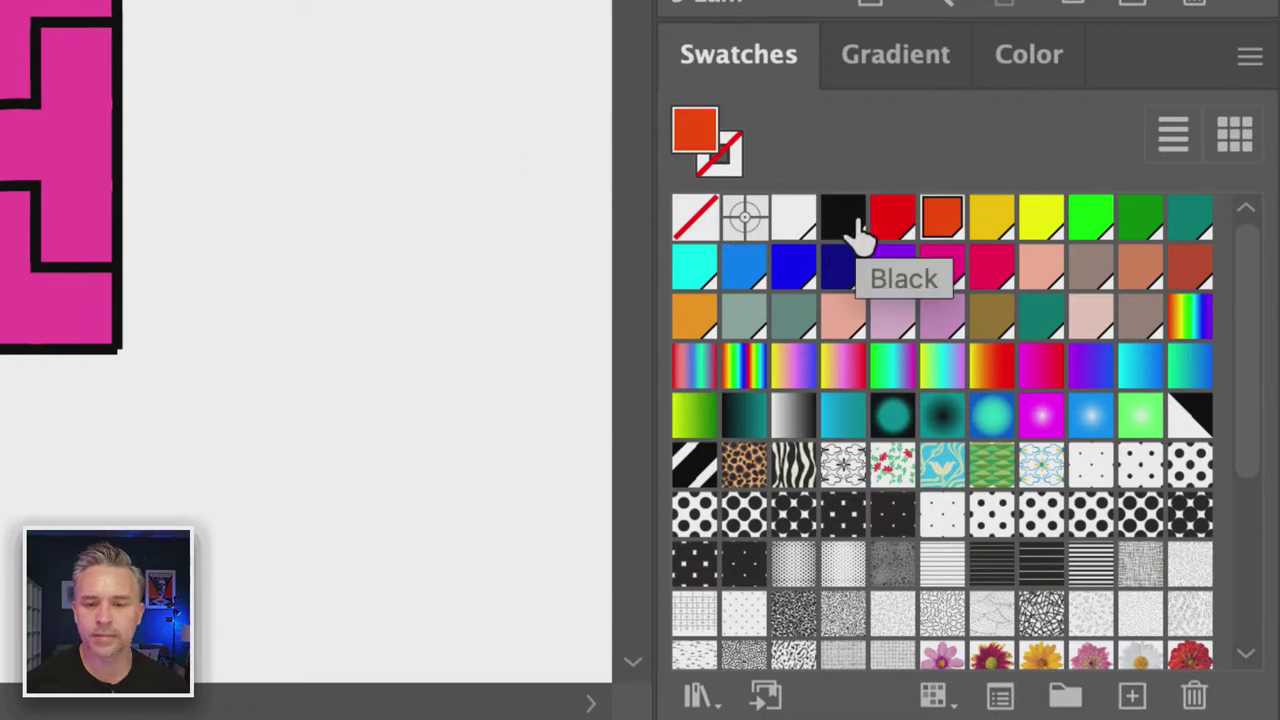
key("Left")
key("Left")
key("Left")
key("Left")
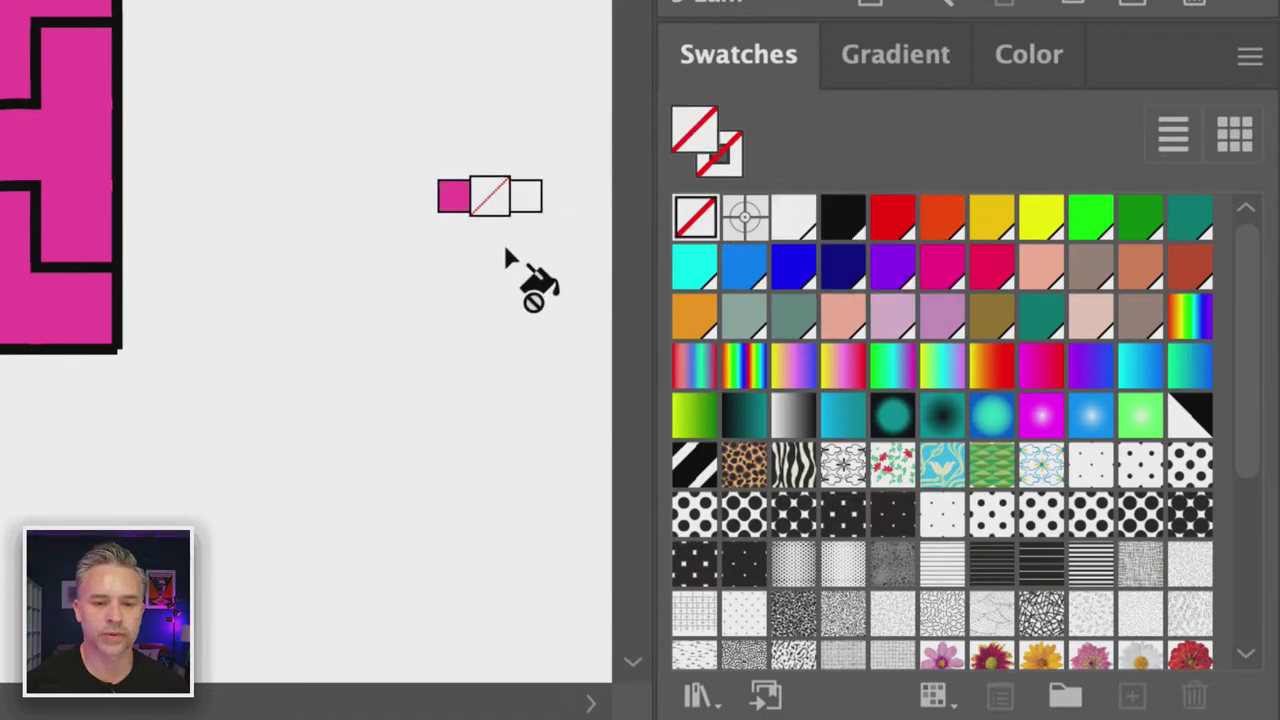
key("Left")
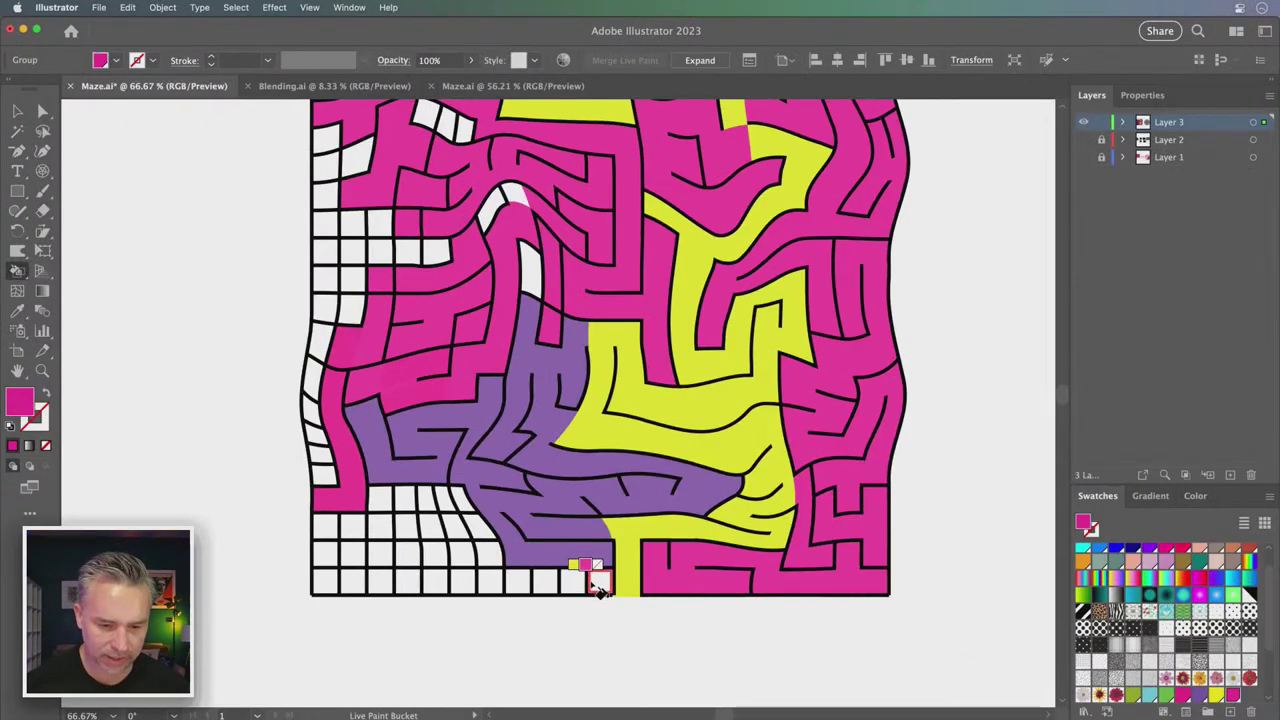
Paint the bottom maze row and its adjoining cells and column green
key("Left")
key("Left")
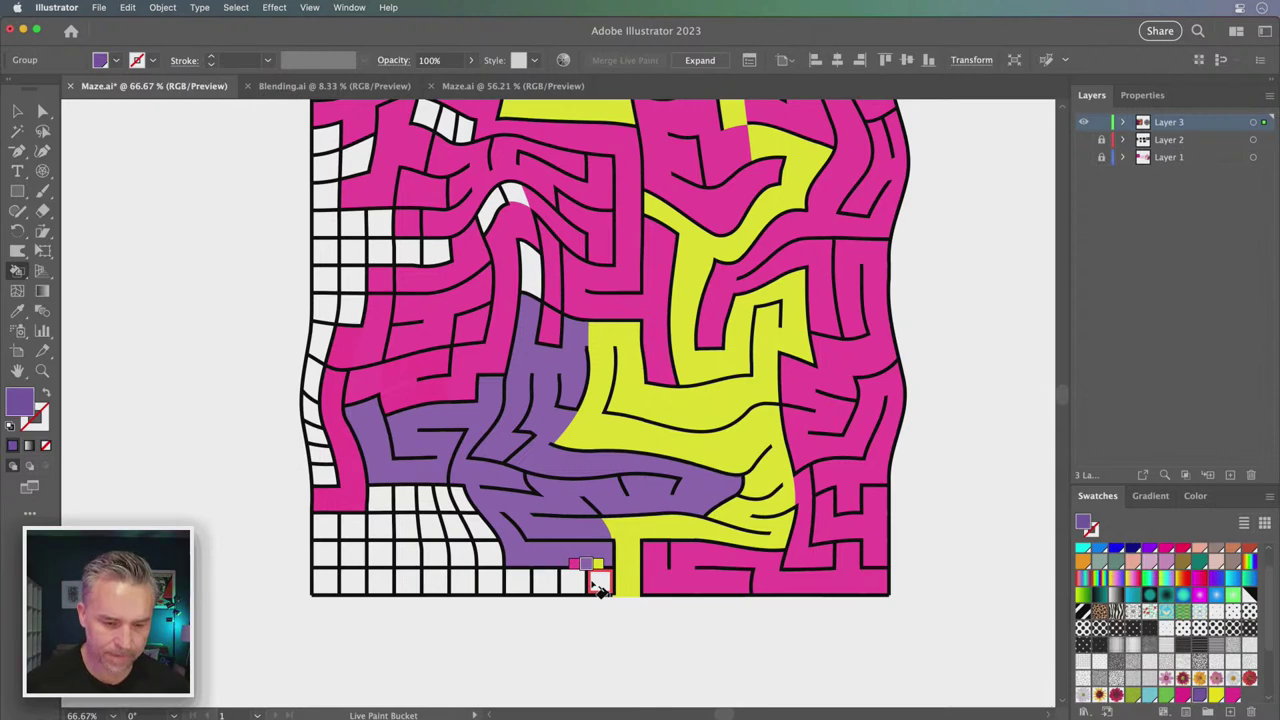
key("Left")
key("Left")
left_click_drag(596, 590, 488, 582)
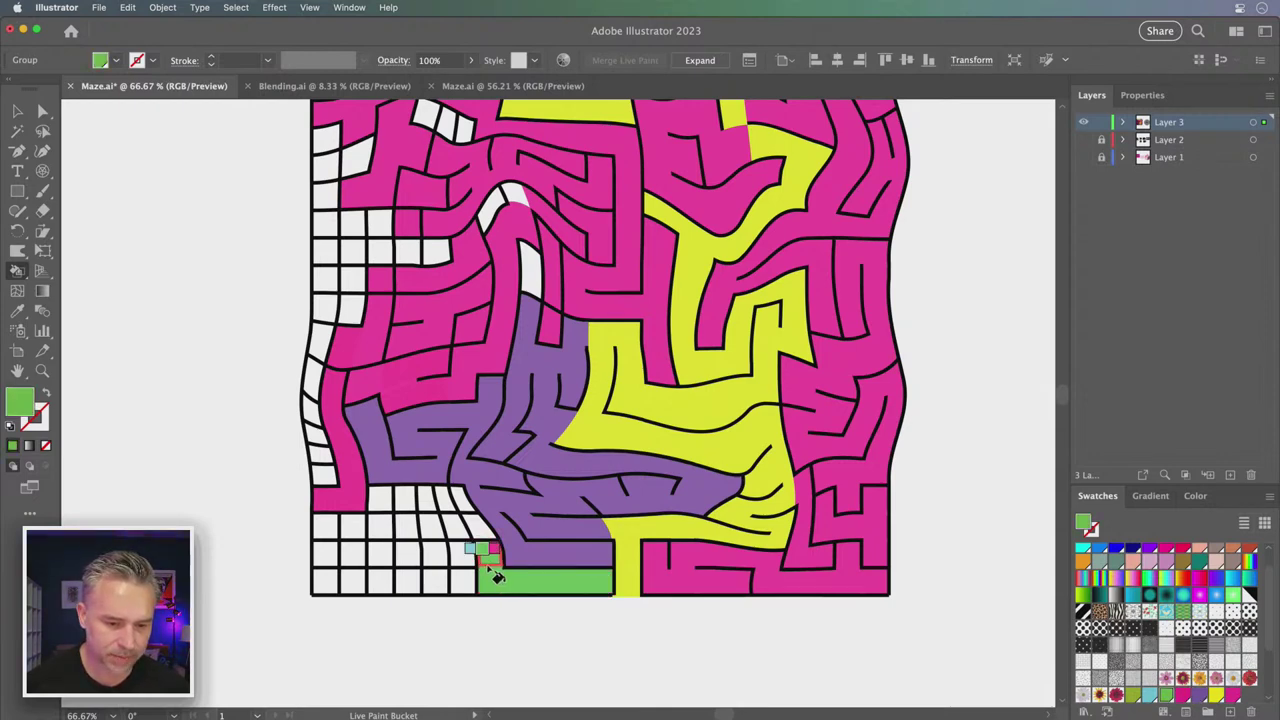
left_click(505, 560)
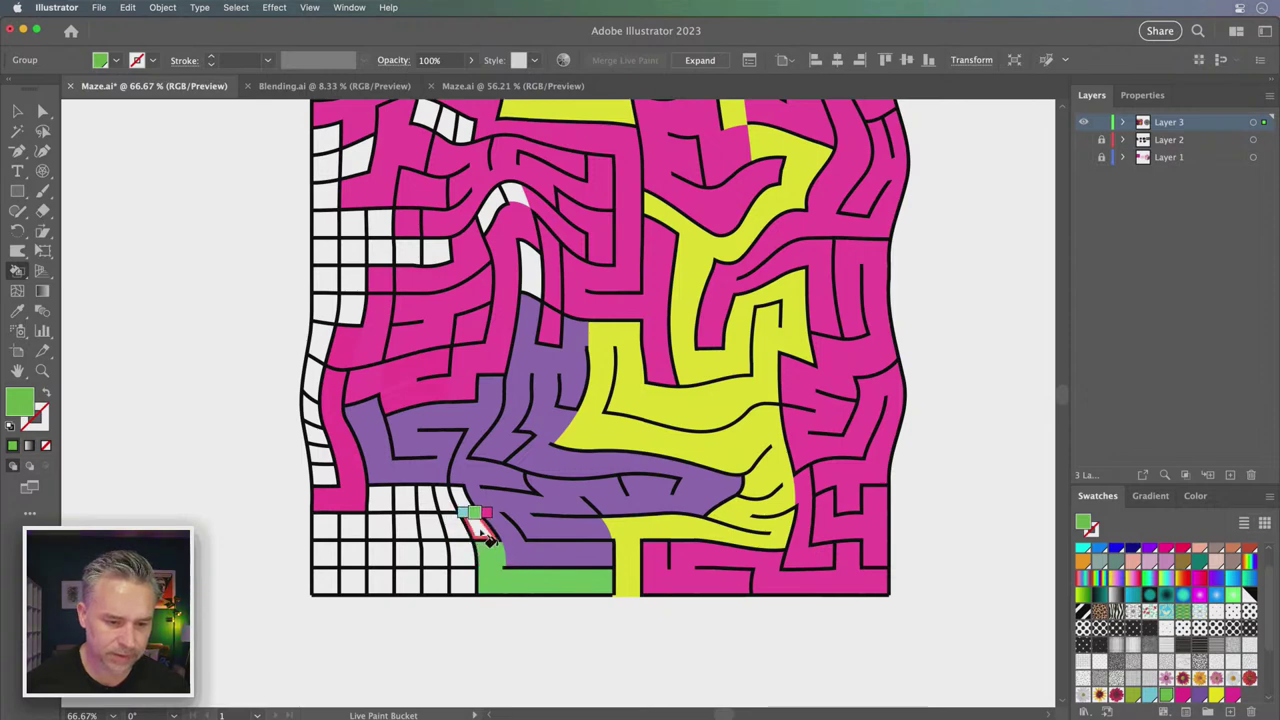
left_click(463, 565)
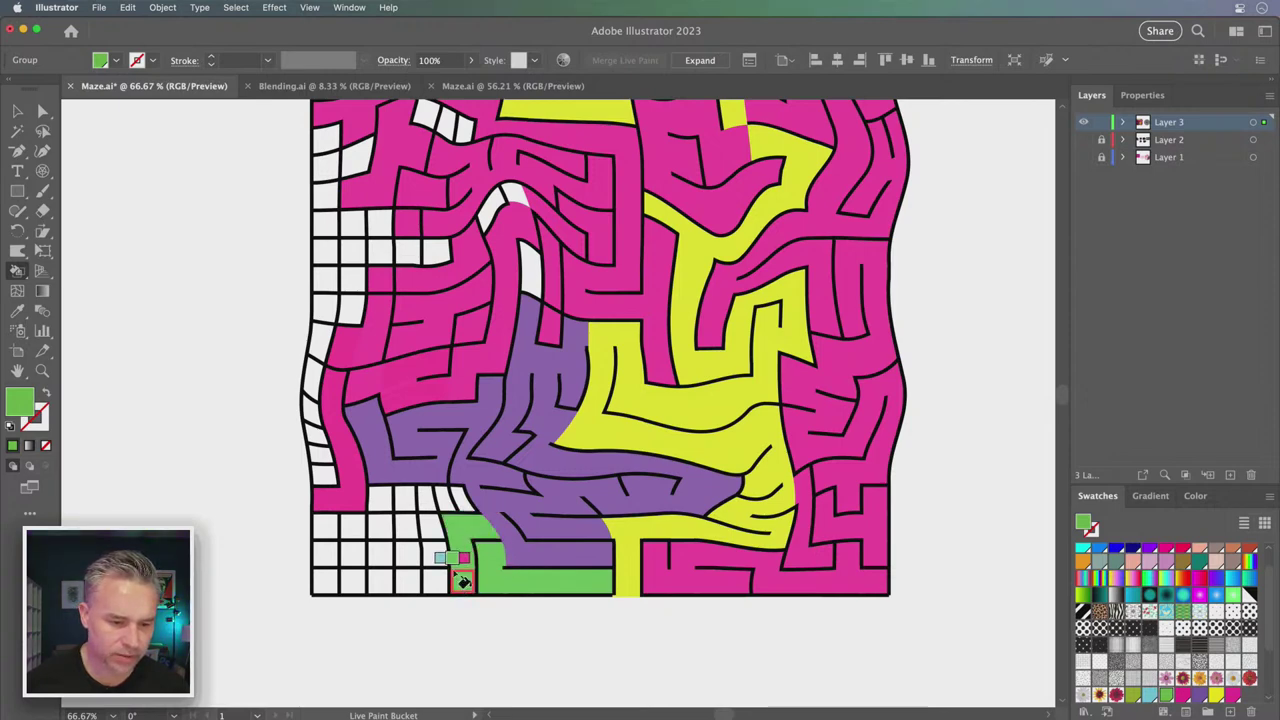
left_click(422, 532)
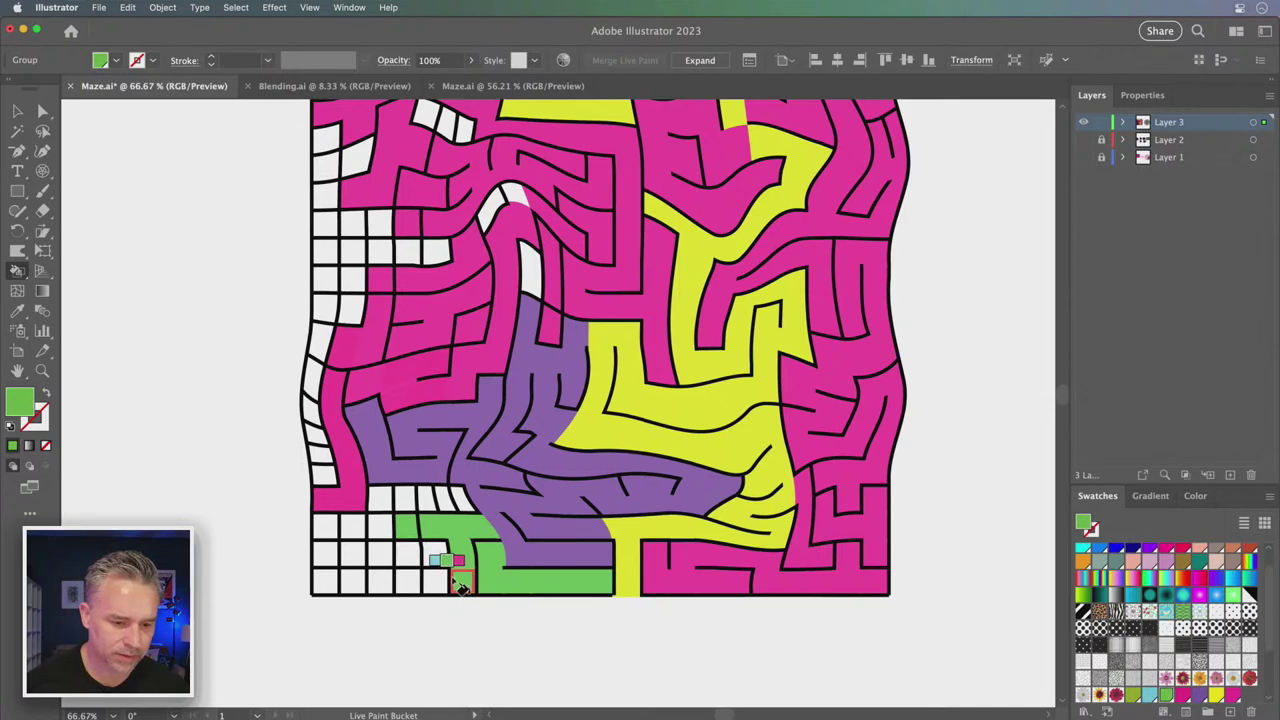
left_click(410, 572)
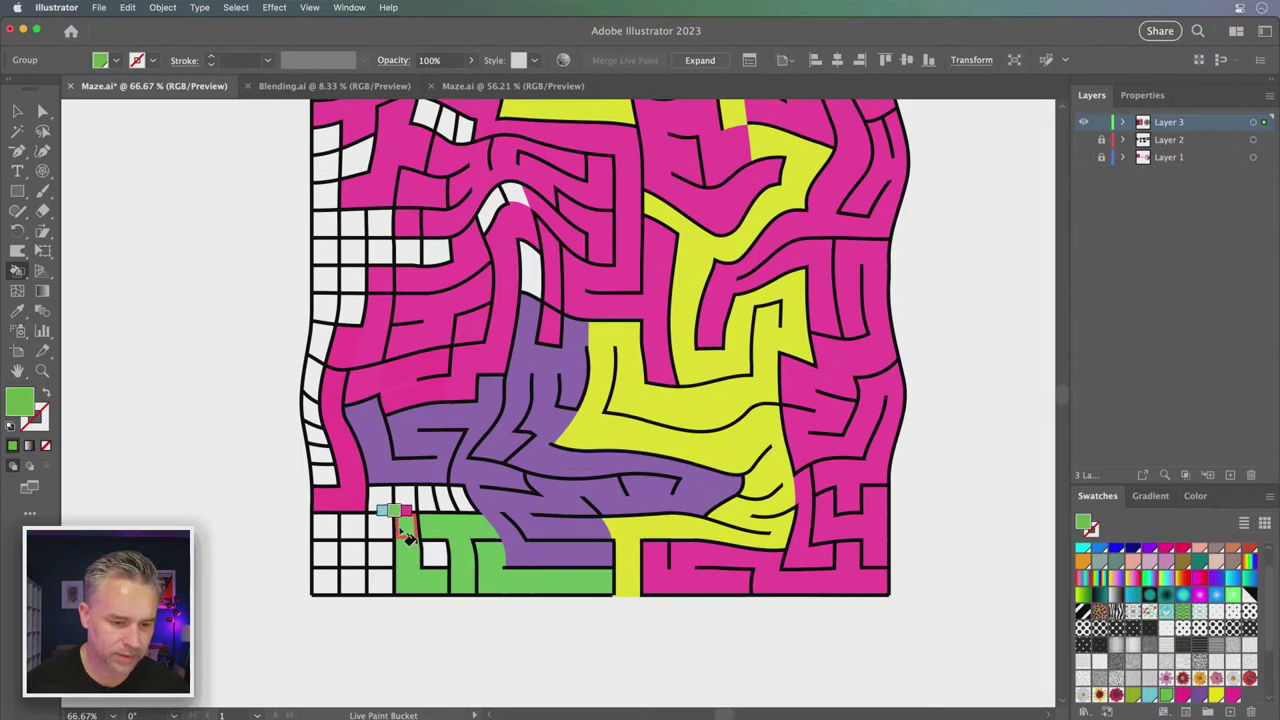
Undo the last fill, then paint the remaining bottom-left cells and the cells above green
key("super+z")
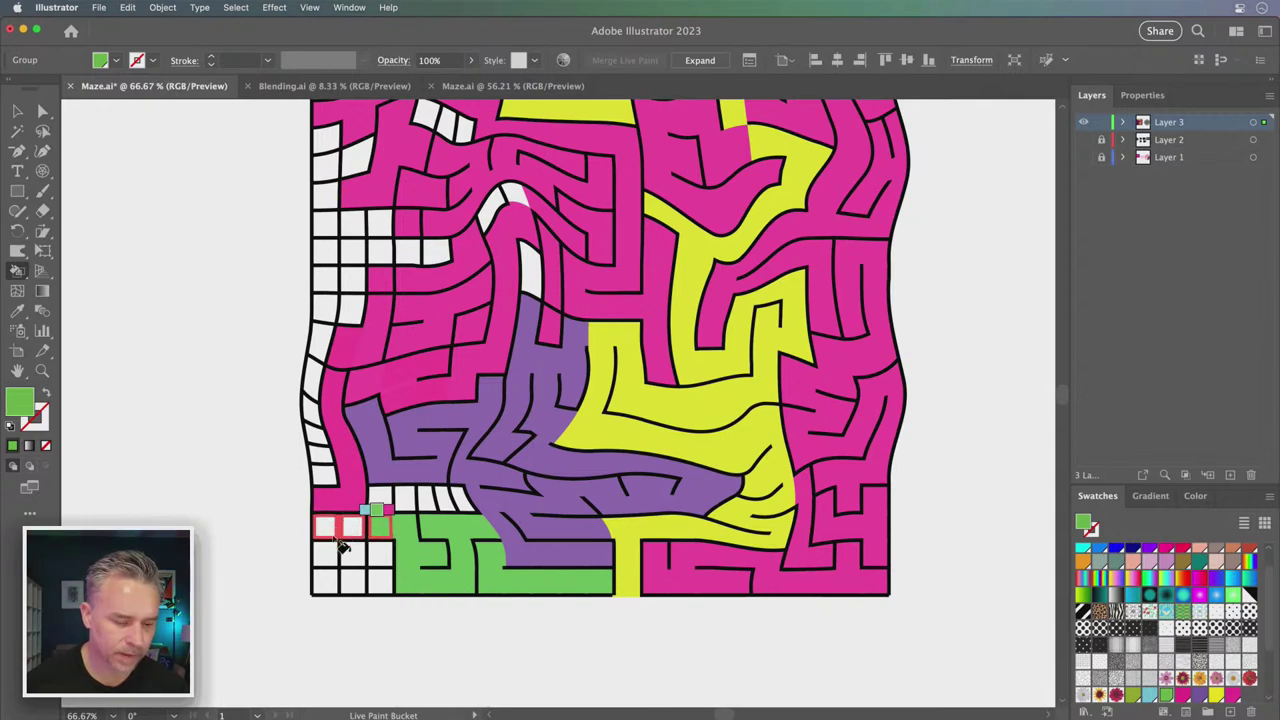
left_click_drag(390, 535, 326, 550)
left_click(360, 552)
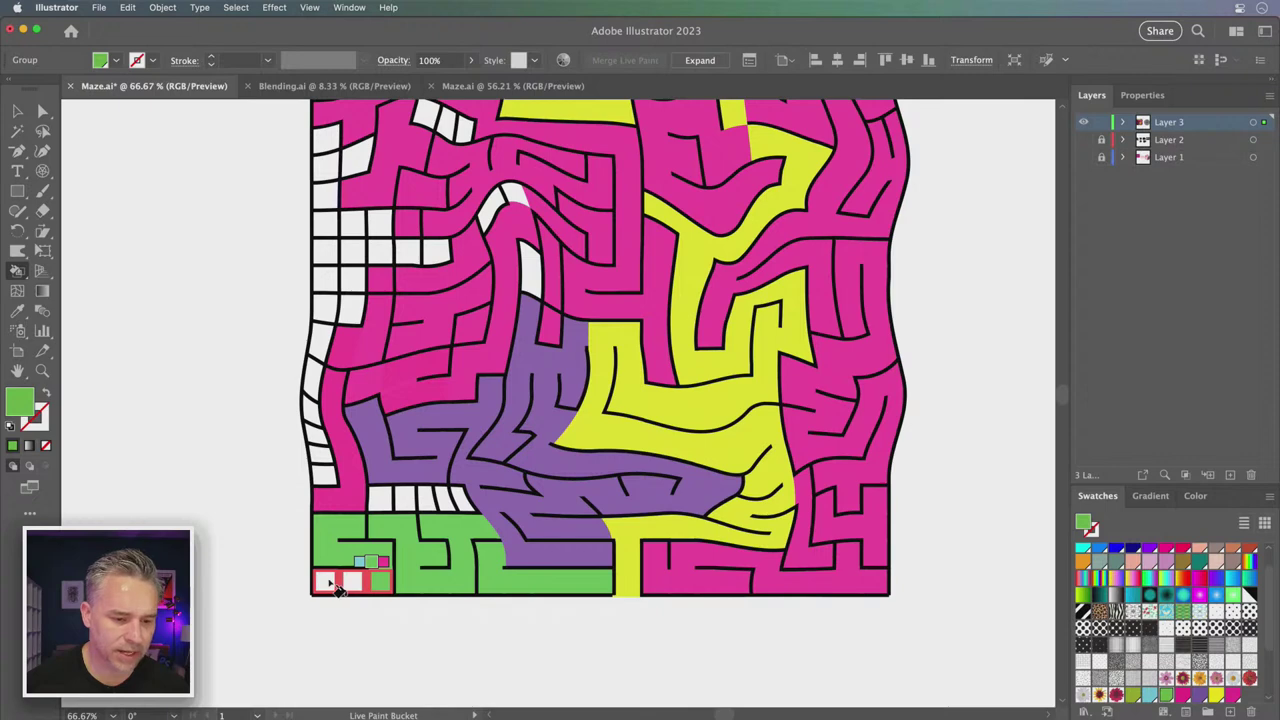
left_click_drag(330, 582, 385, 580)
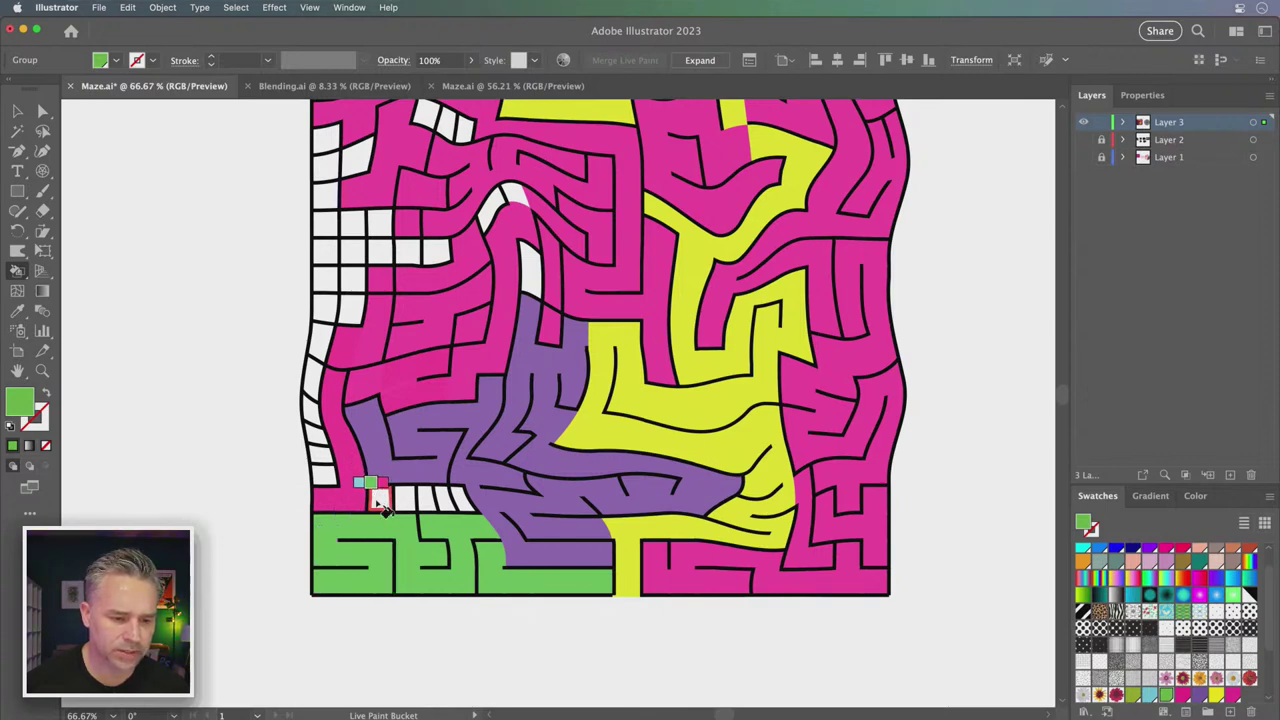
left_click_drag(392, 508, 468, 506)
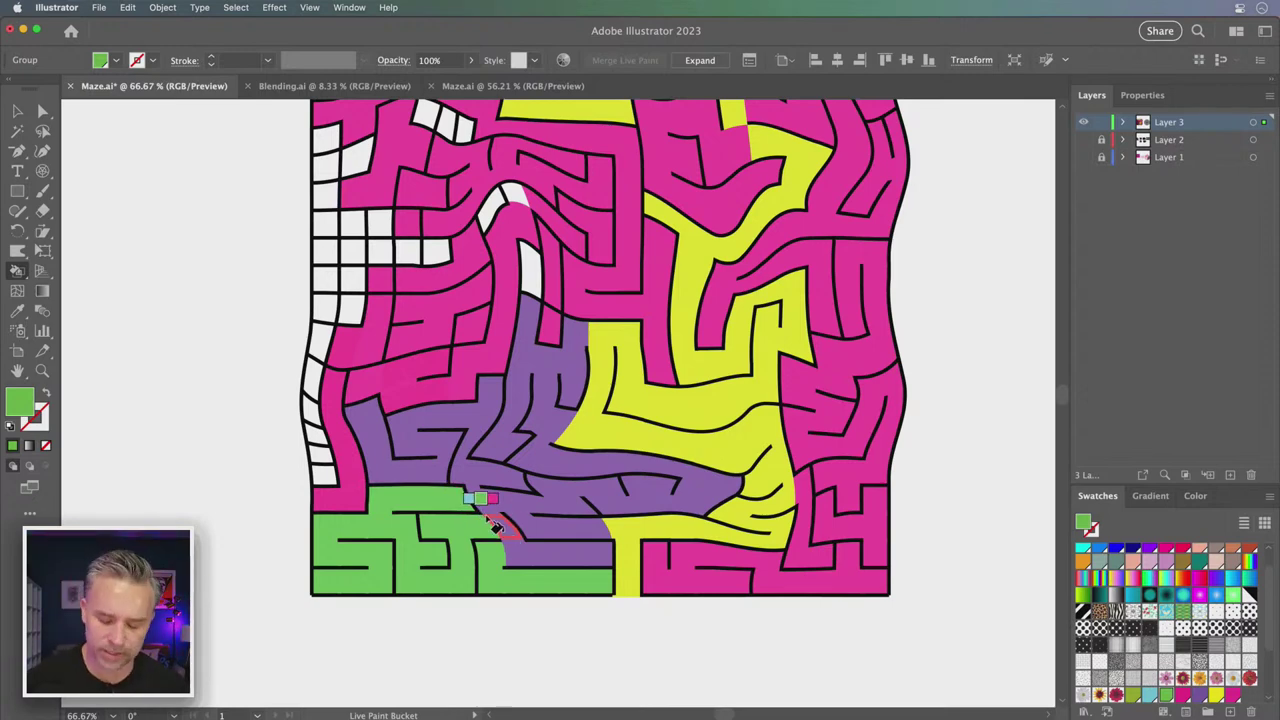
left_click_drag(470, 405, 476, 525)
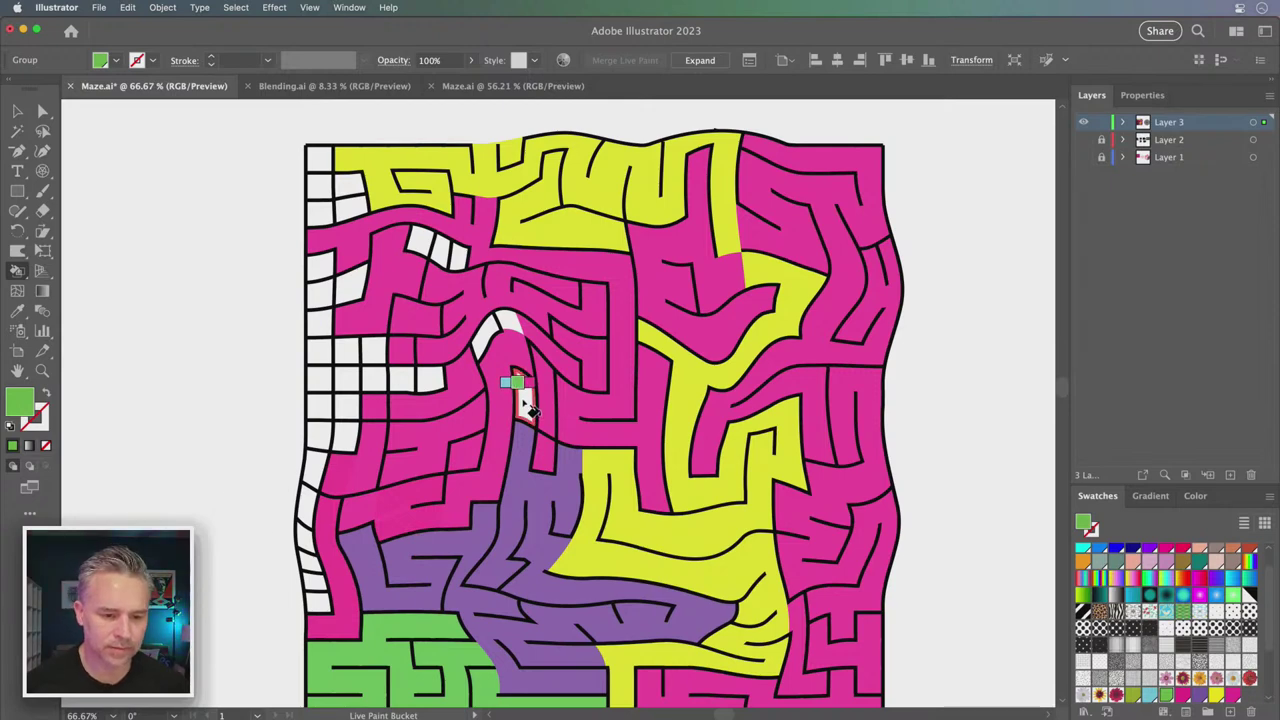
Fill a cell near the curve purple and the curved cell and left-side cells magenta
key("Right")
key("Right")
left_click(521, 436)
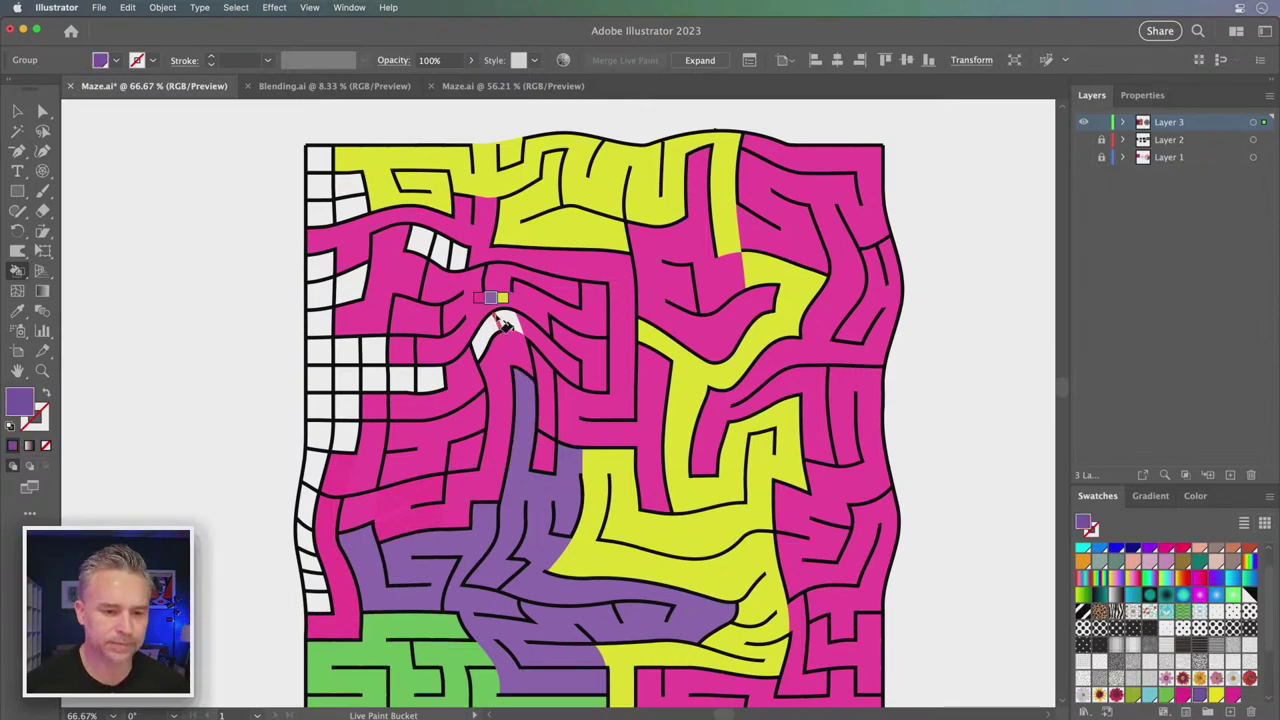
key("Left")
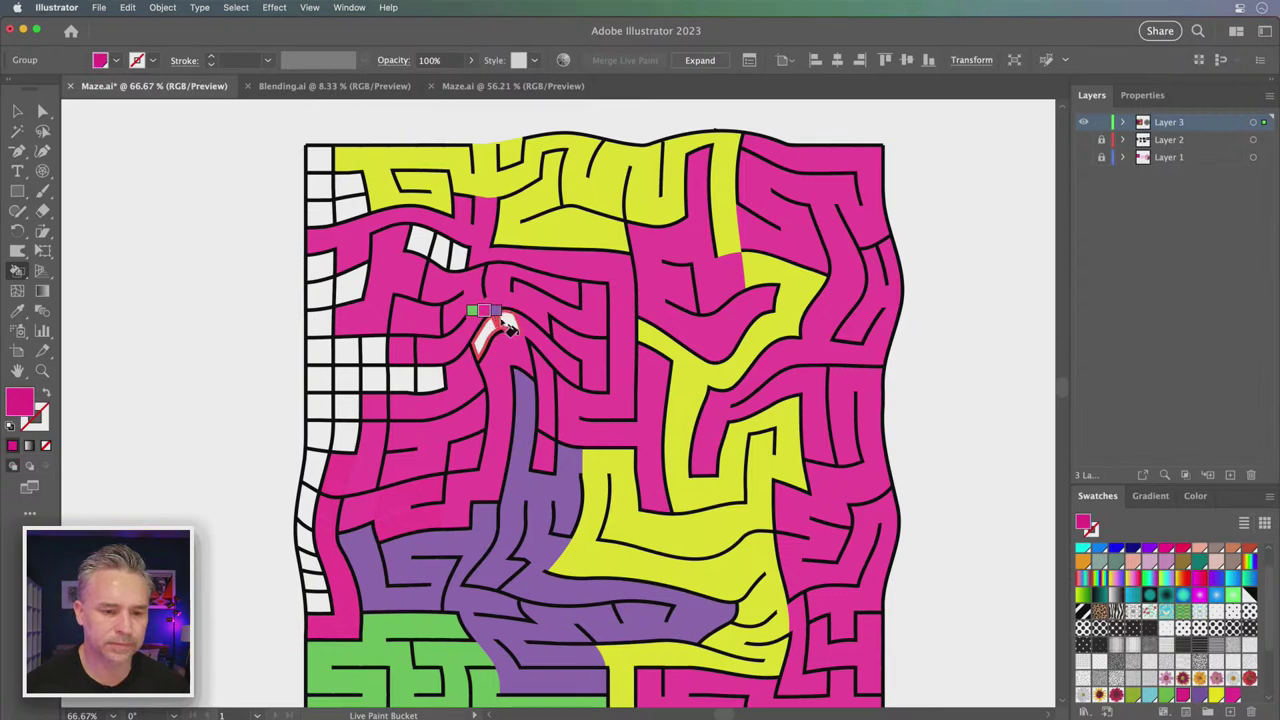
left_click(505, 328)
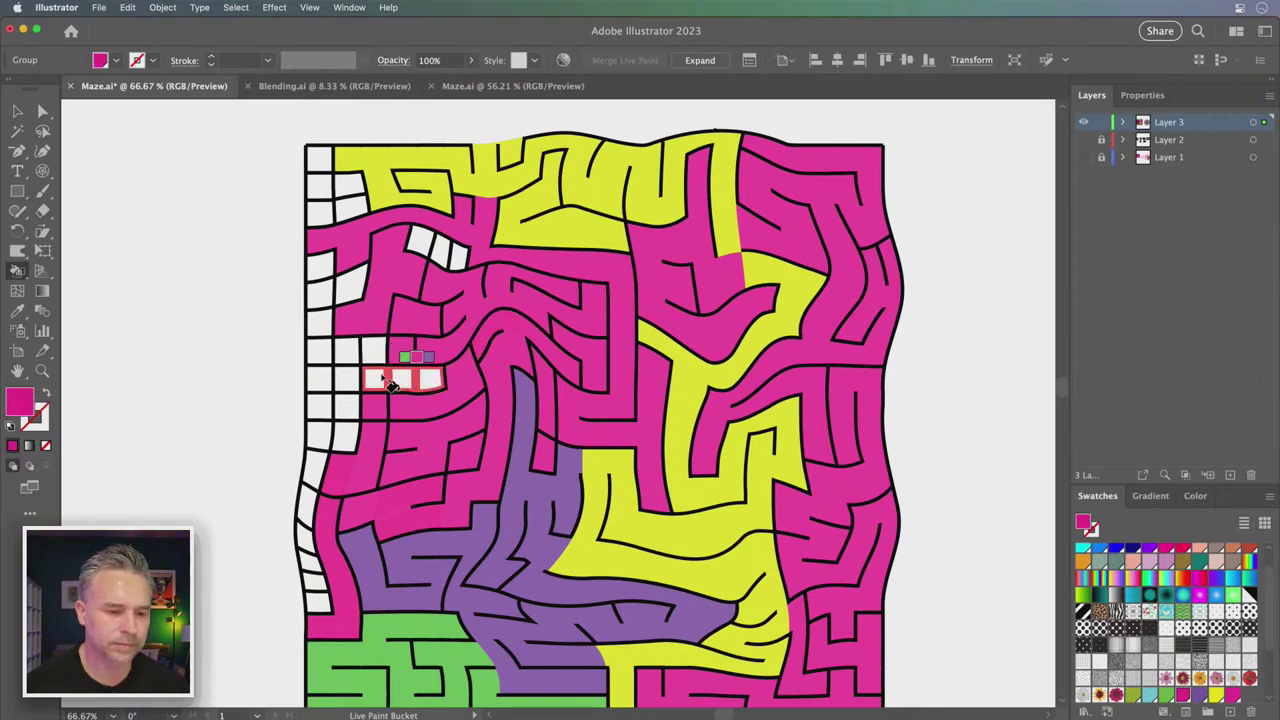
left_click_drag(388, 378, 380, 357)
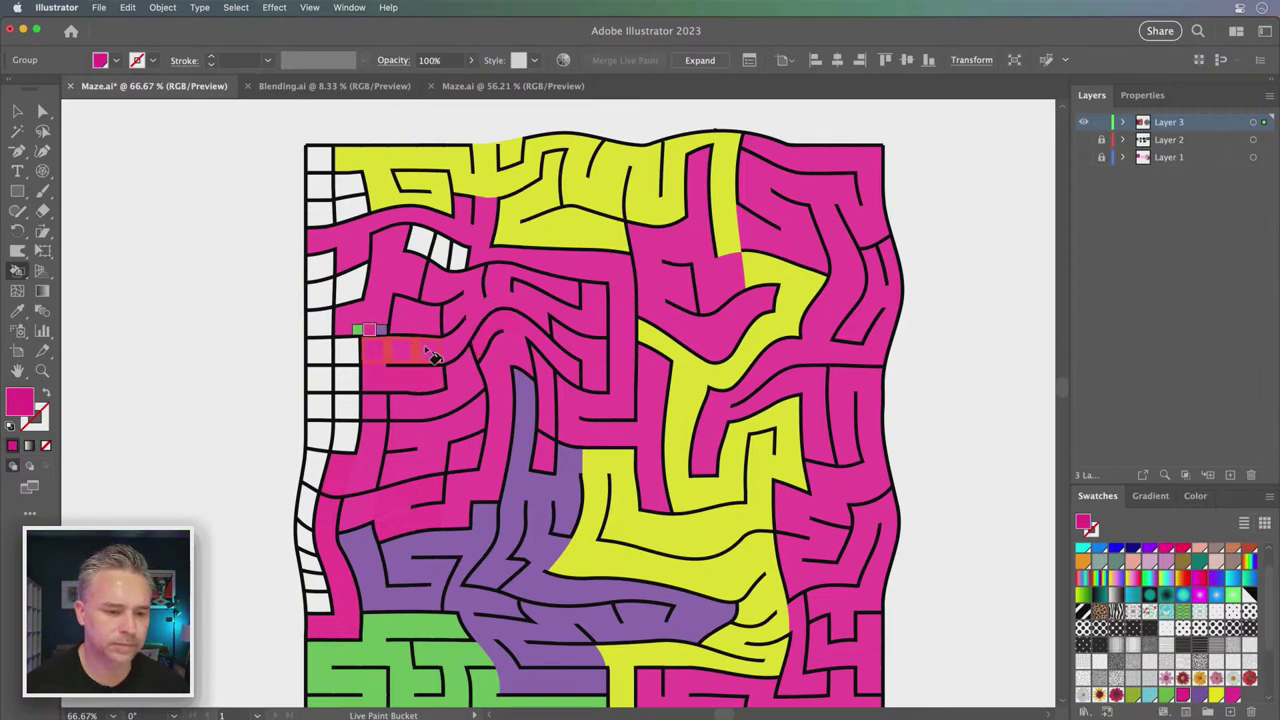
left_click(345, 290)
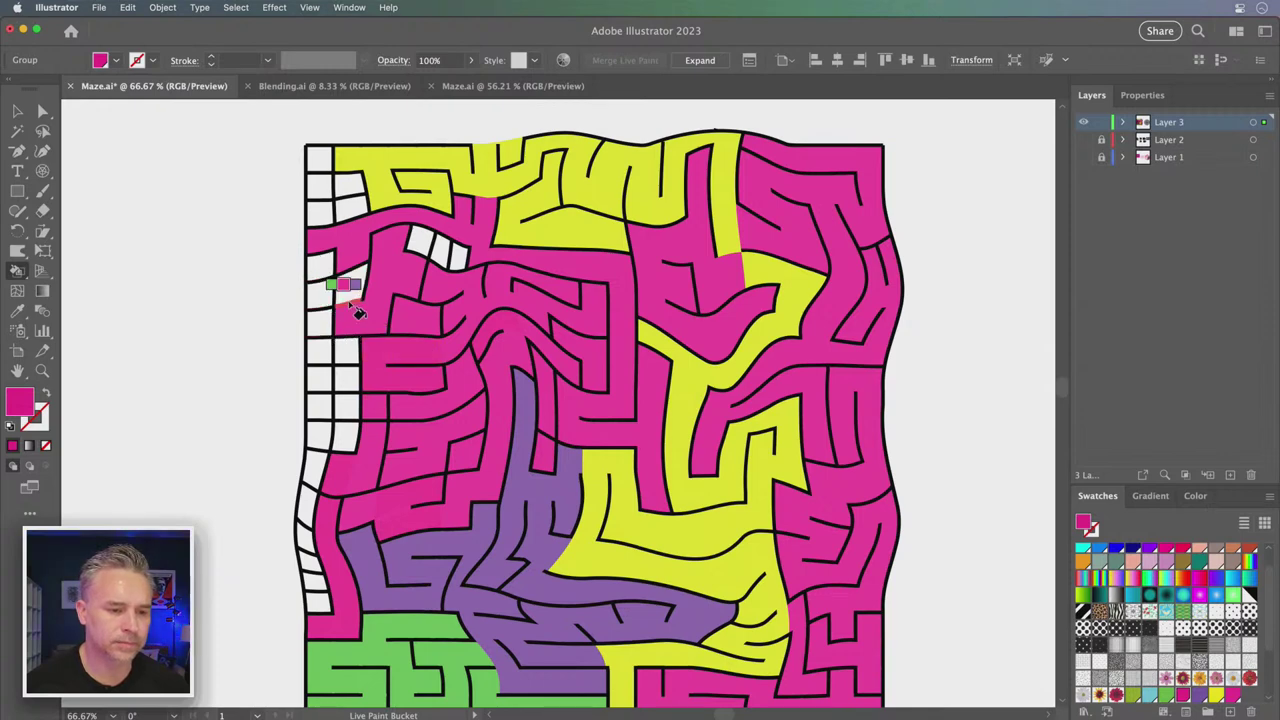
left_click(328, 292)
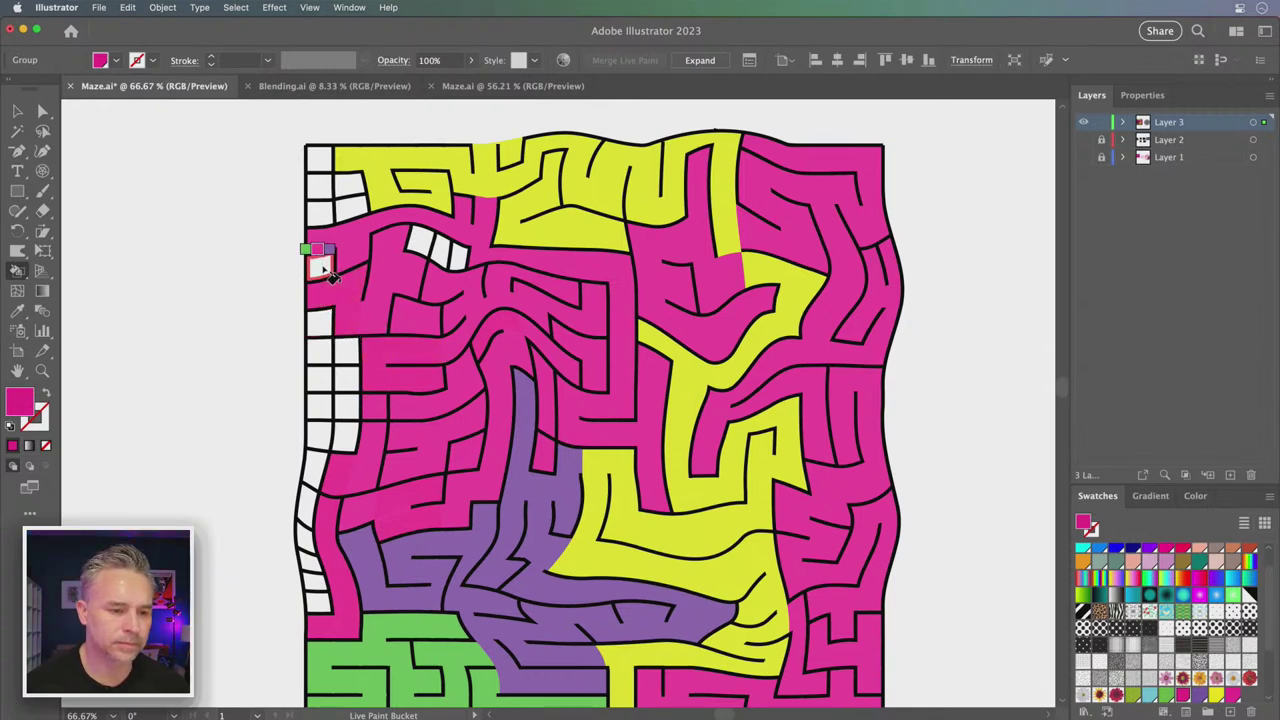
left_click(321, 332)
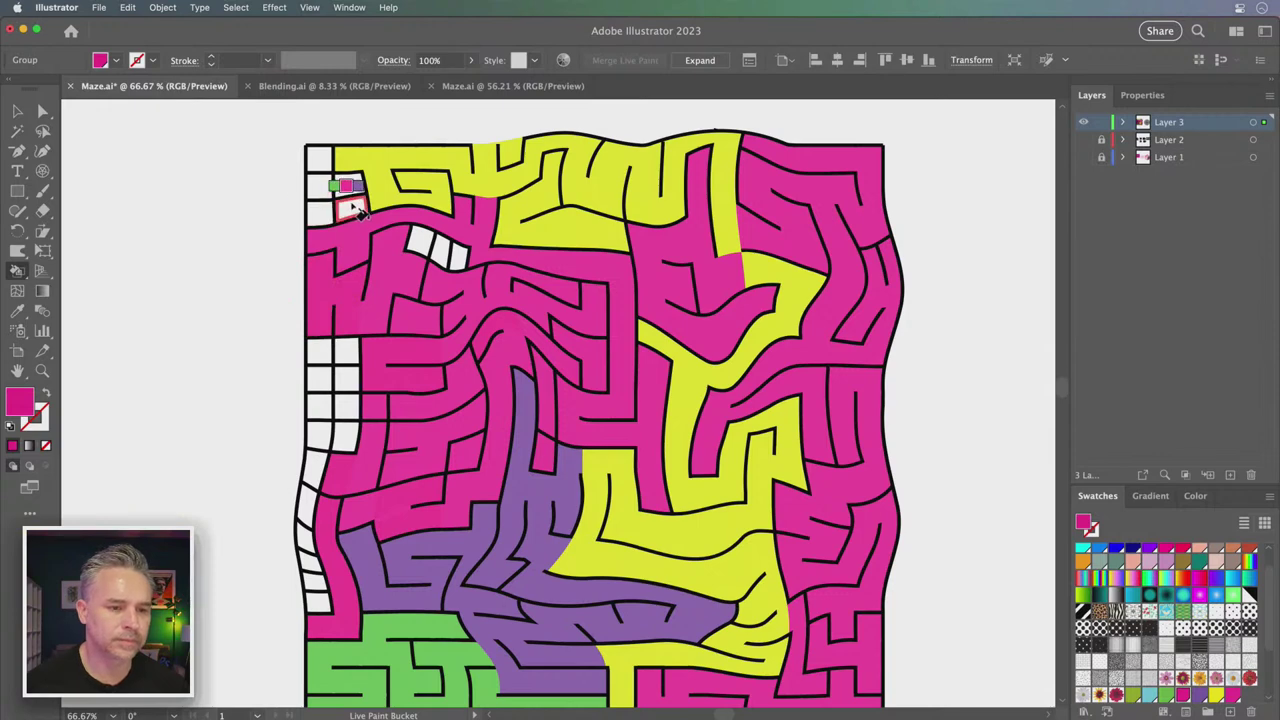
Paint the whole left-edge column of cells green, from the top-left corner down
key("Left")
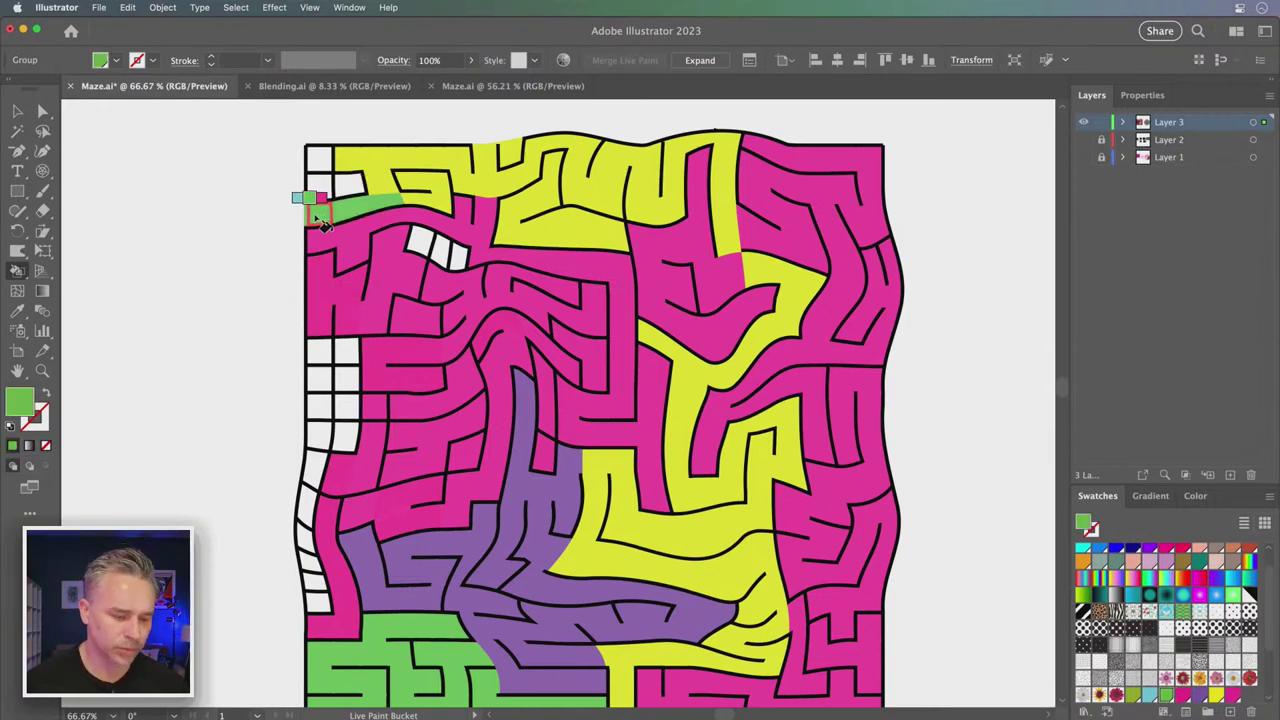
left_click(306, 200, "super")
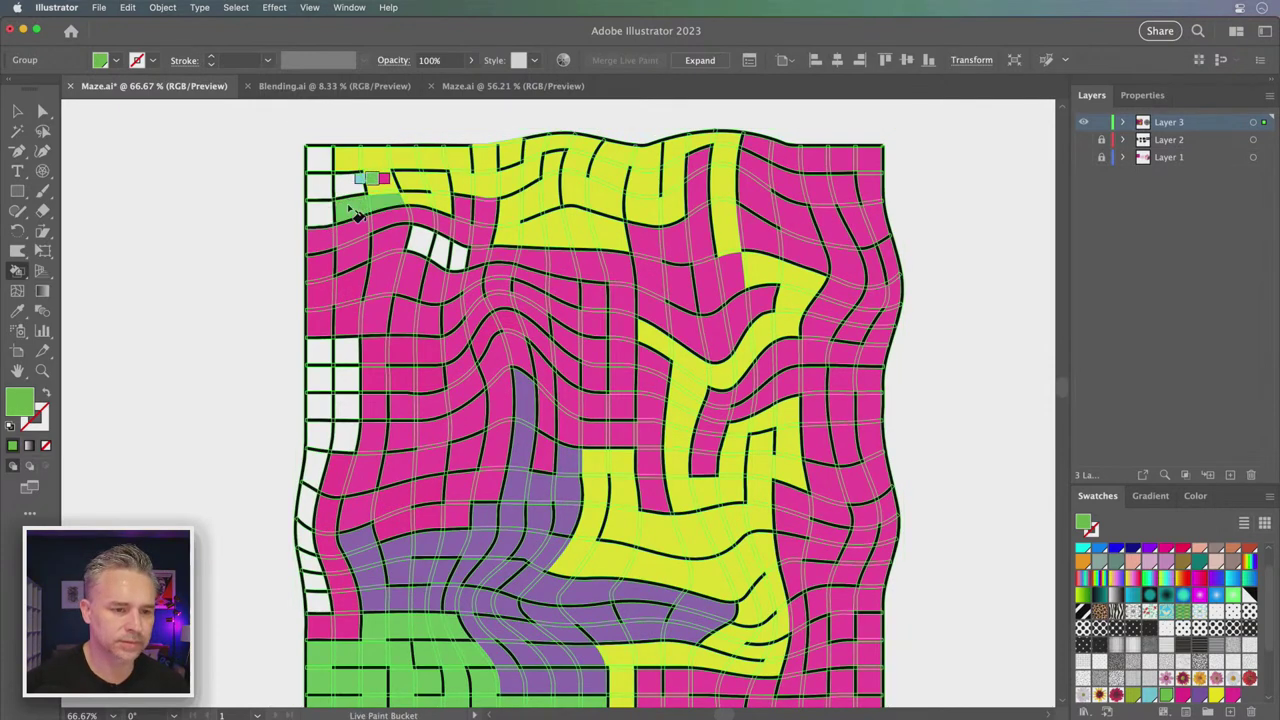
left_click_drag(372, 208, 318, 176)
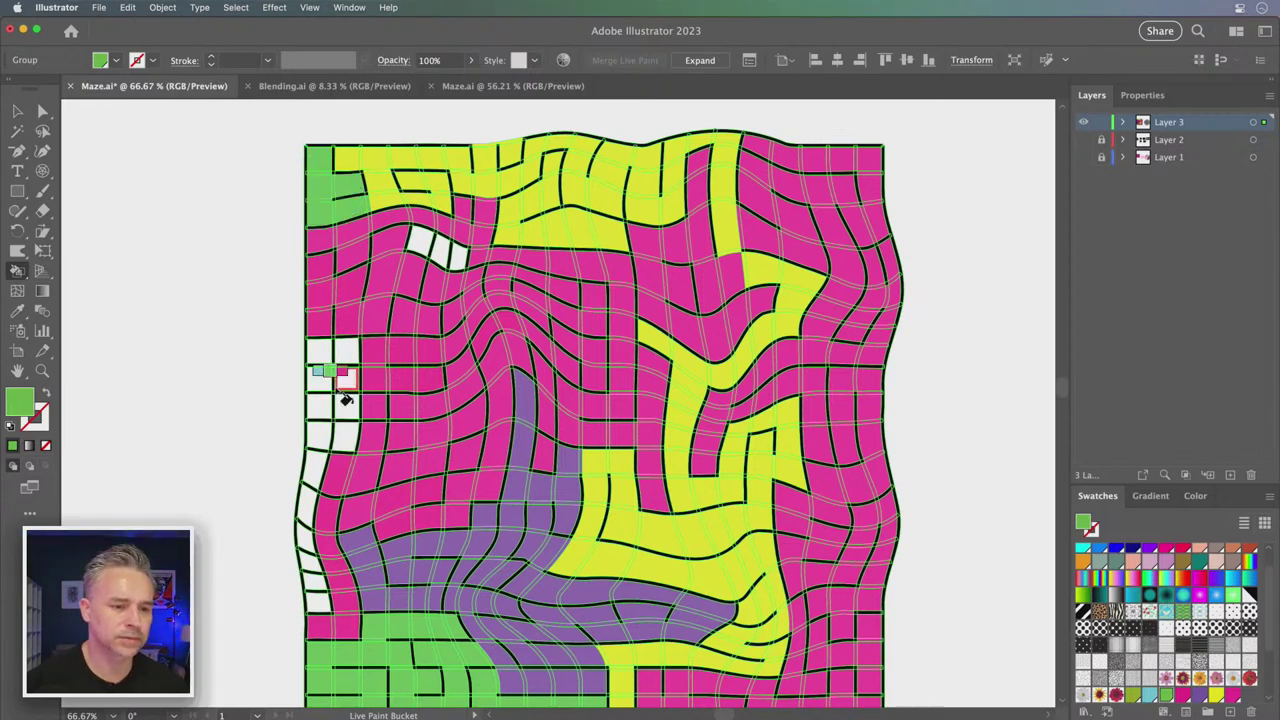
left_click_drag(339, 364, 356, 362)
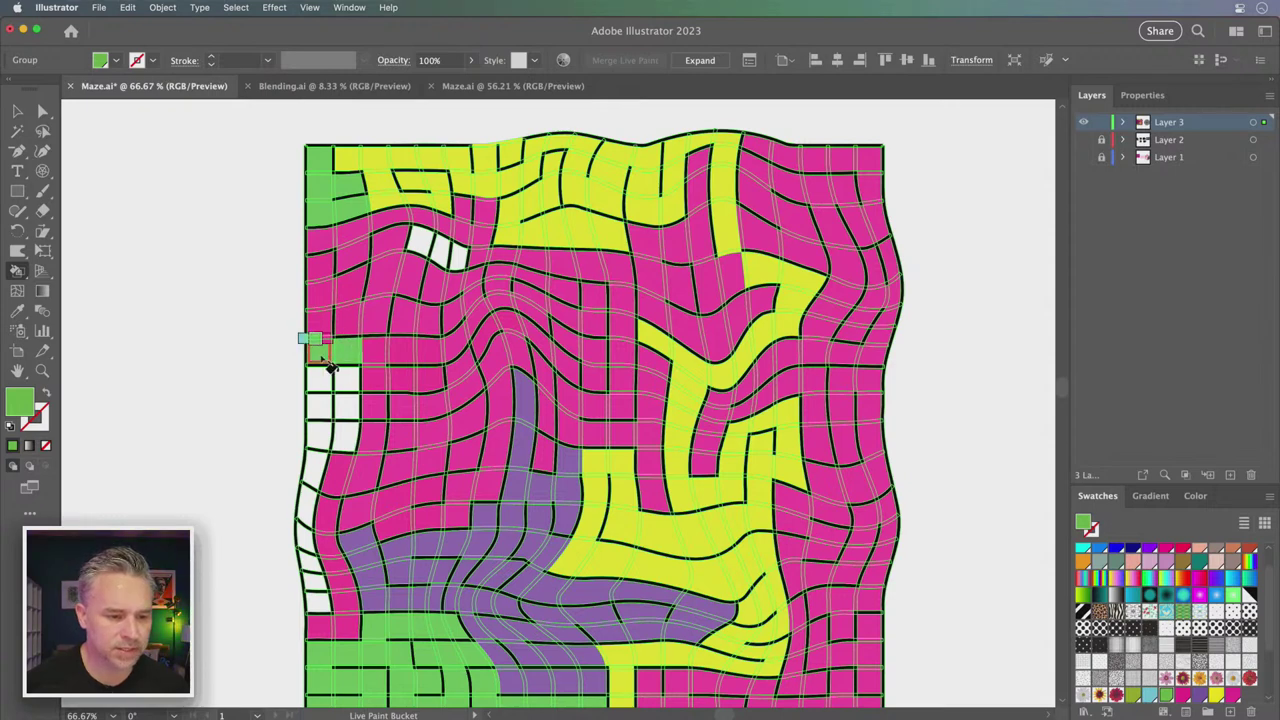
left_click_drag(361, 363, 318, 408)
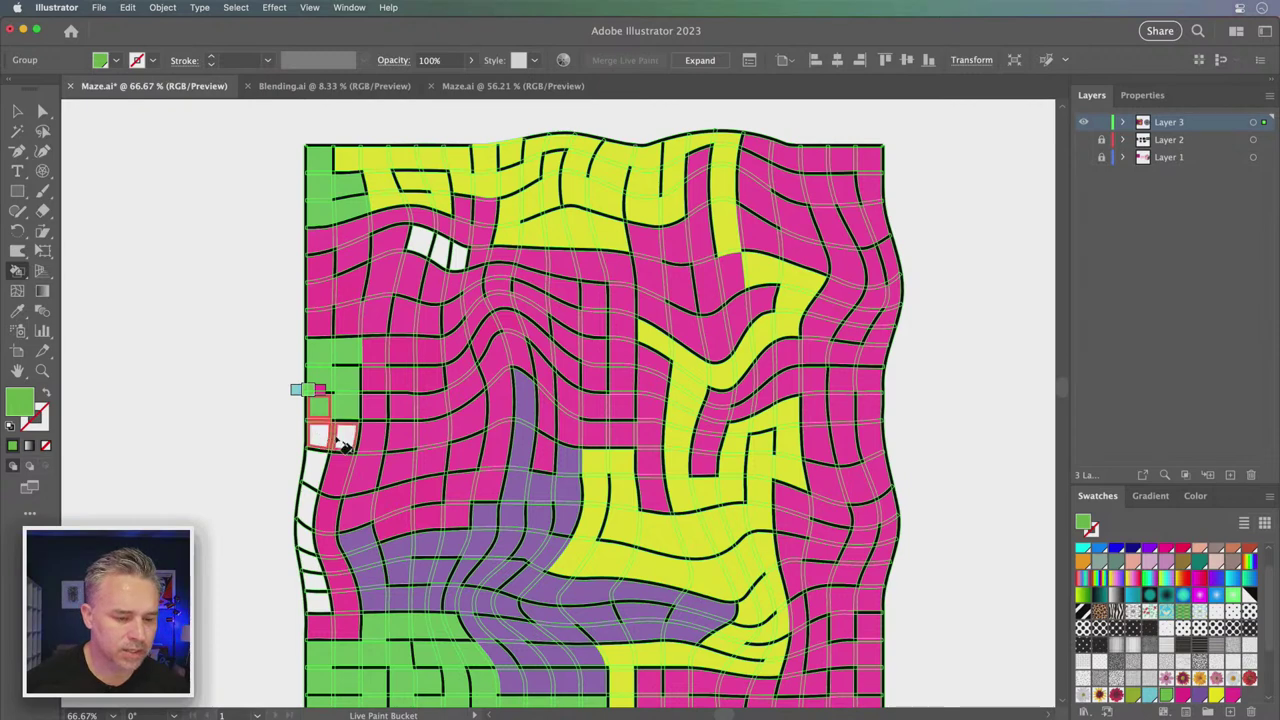
left_click(318, 437)
left_click_drag(316, 474, 320, 602)
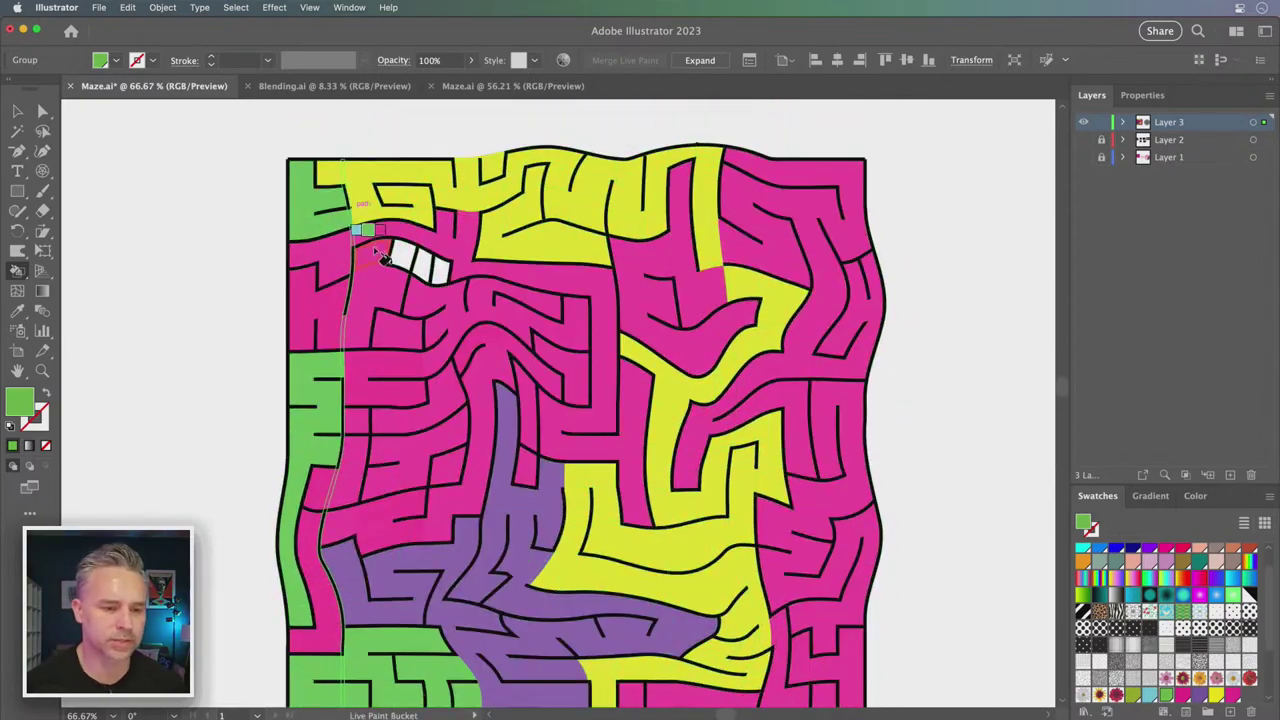
key("Right")
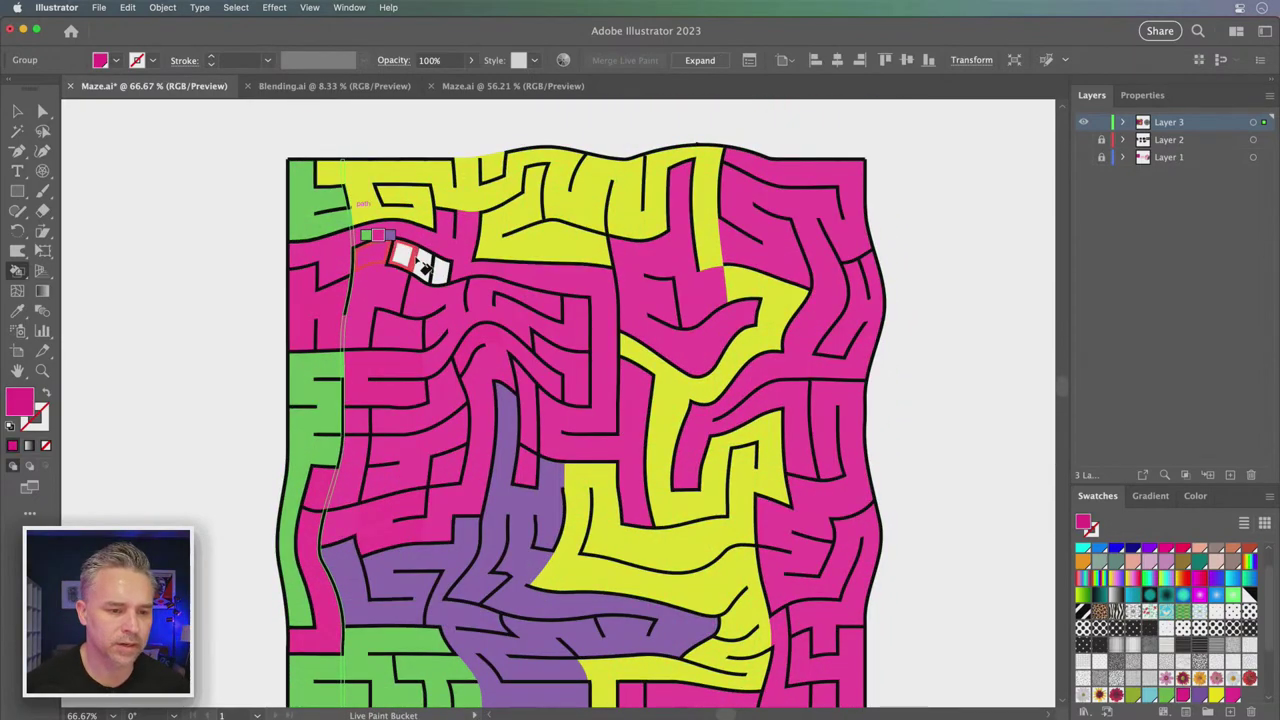
Fill the last white cells magenta, drag the vertical warp line, and select the entire maze
left_click(17, 110)
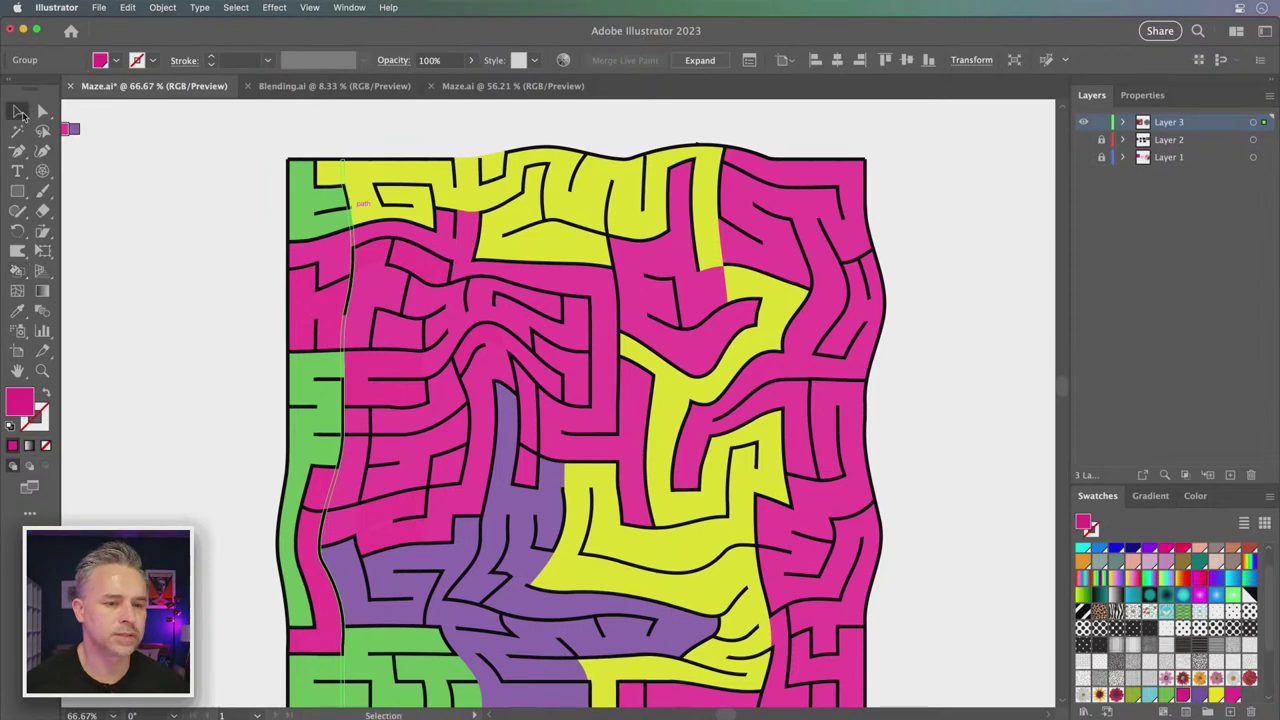
left_click(172, 243)
key("super+minus")
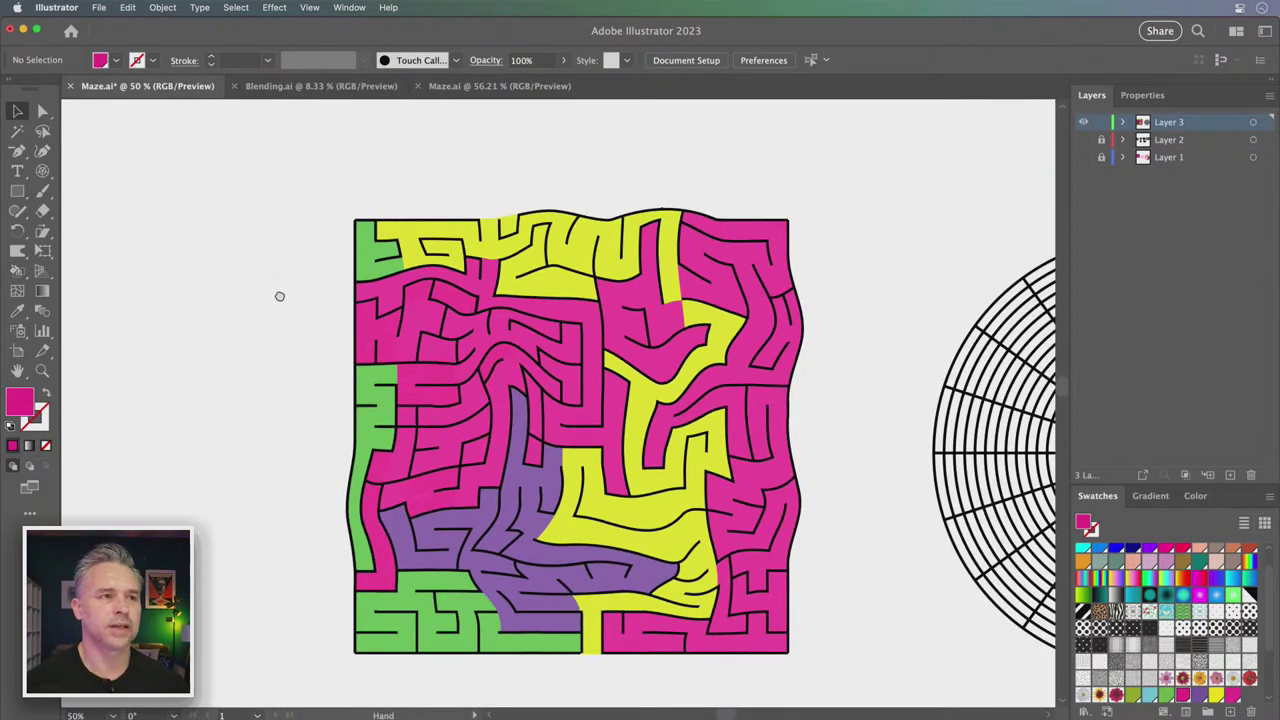
left_click_drag(279, 296, 287, 273)
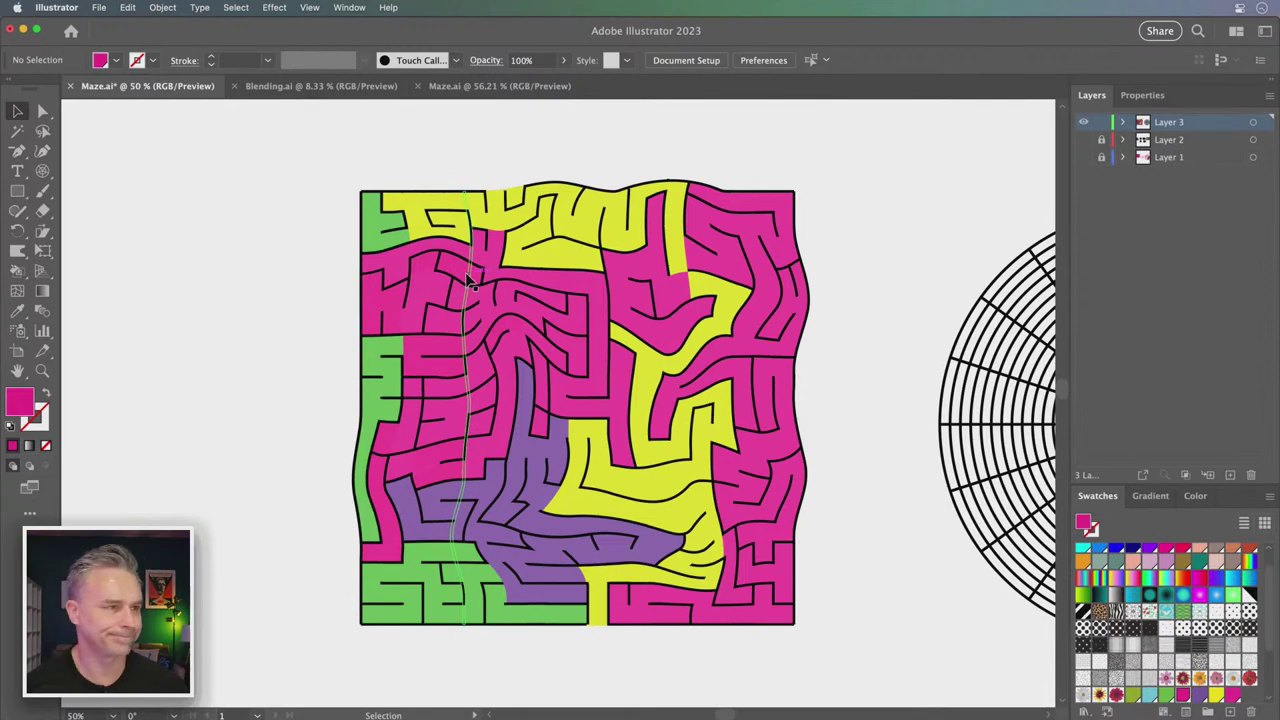
left_click_drag(470, 280, 484, 285)
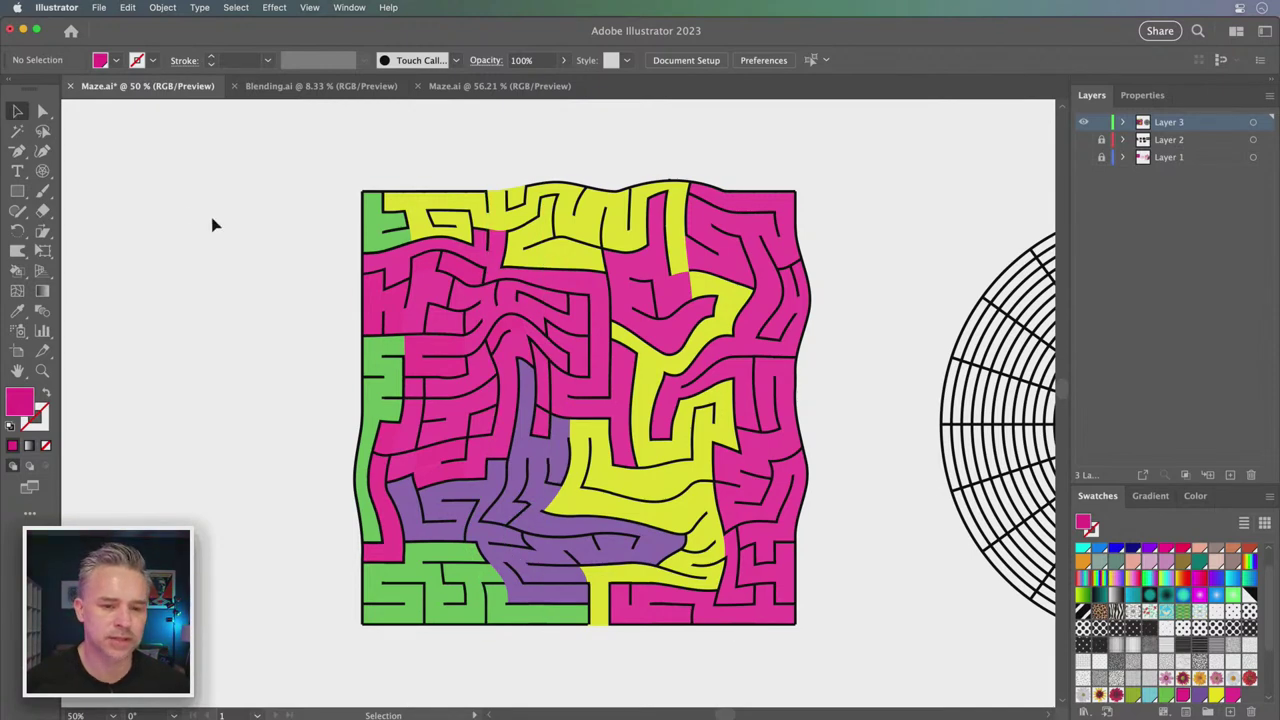
left_click_drag(260, 174, 803, 588)
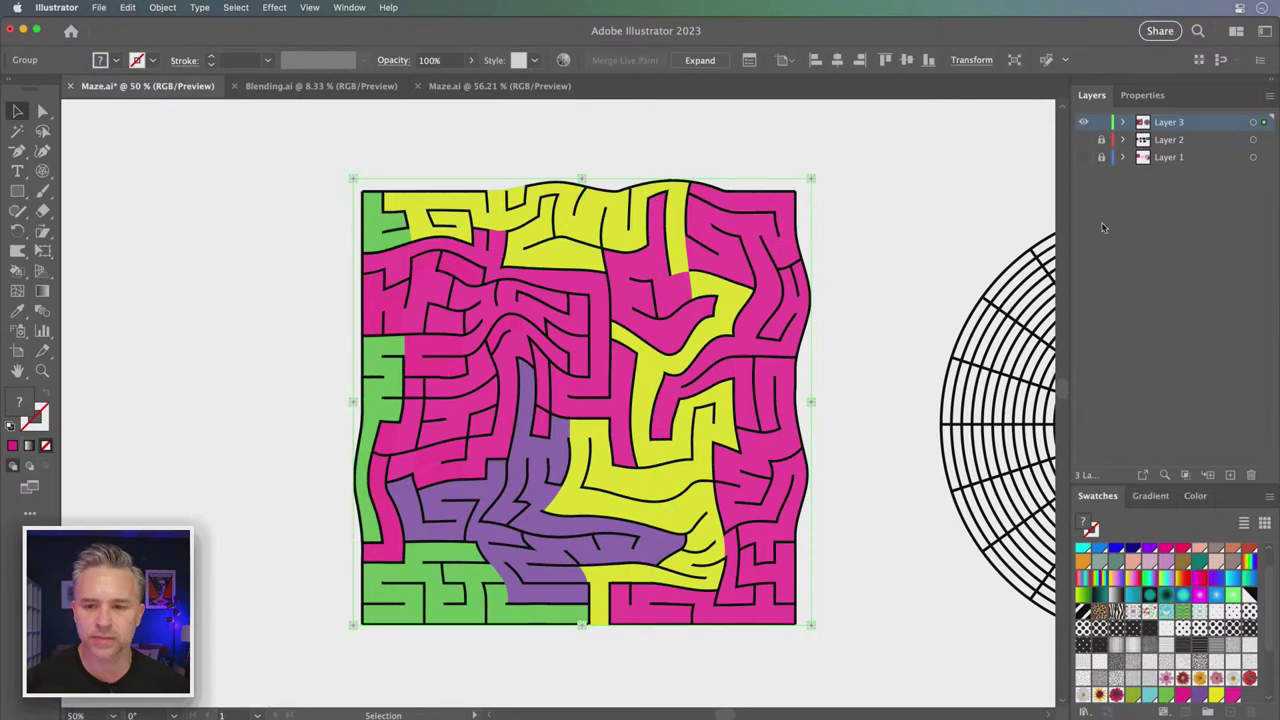
Add a new layer named 'answer', hide it, and paste a copy of the maze
left_click(1230, 476)
left_click(1083, 140)
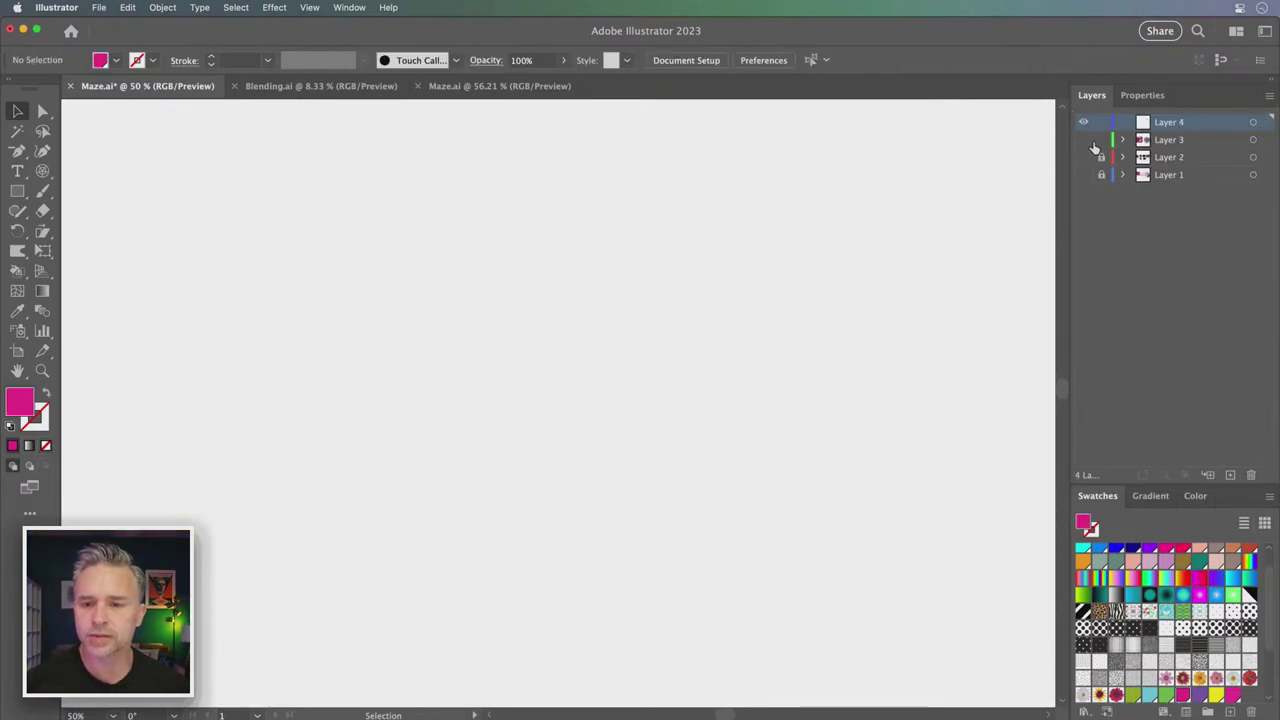
left_click(1083, 140)
double_click(1170, 140)
type("answer")
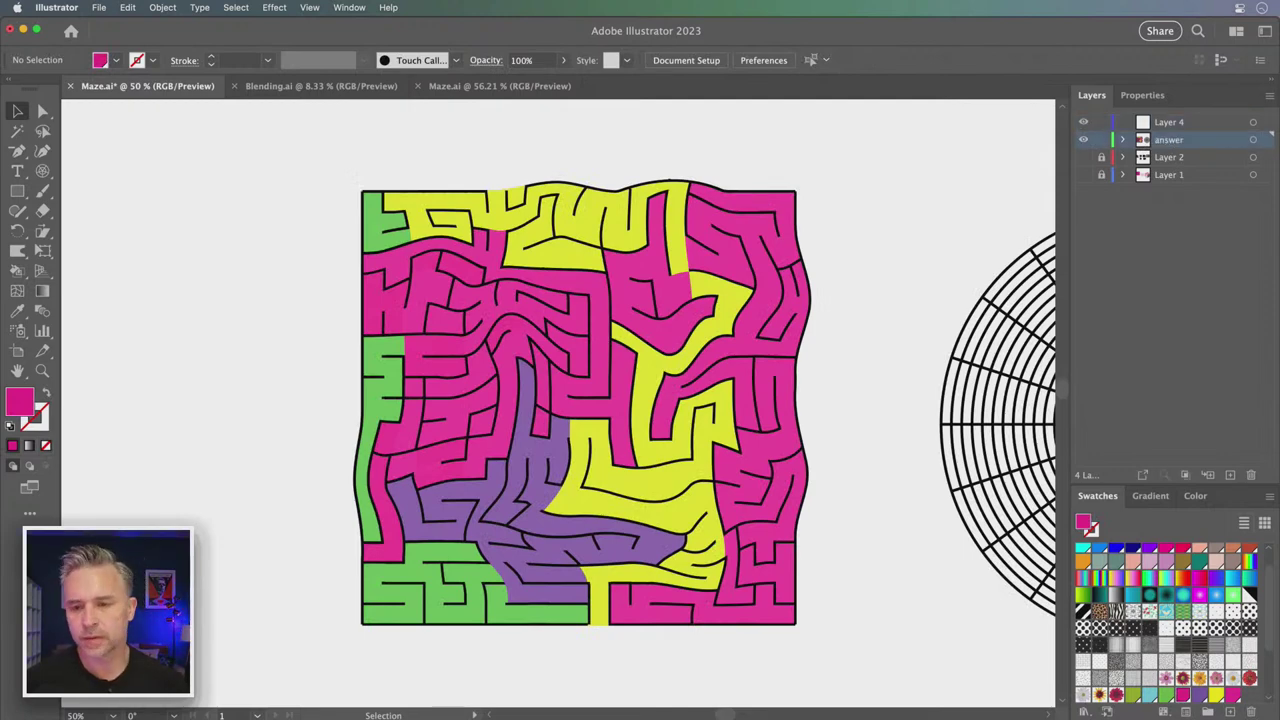
left_click(1168, 124)
left_click(1083, 140)
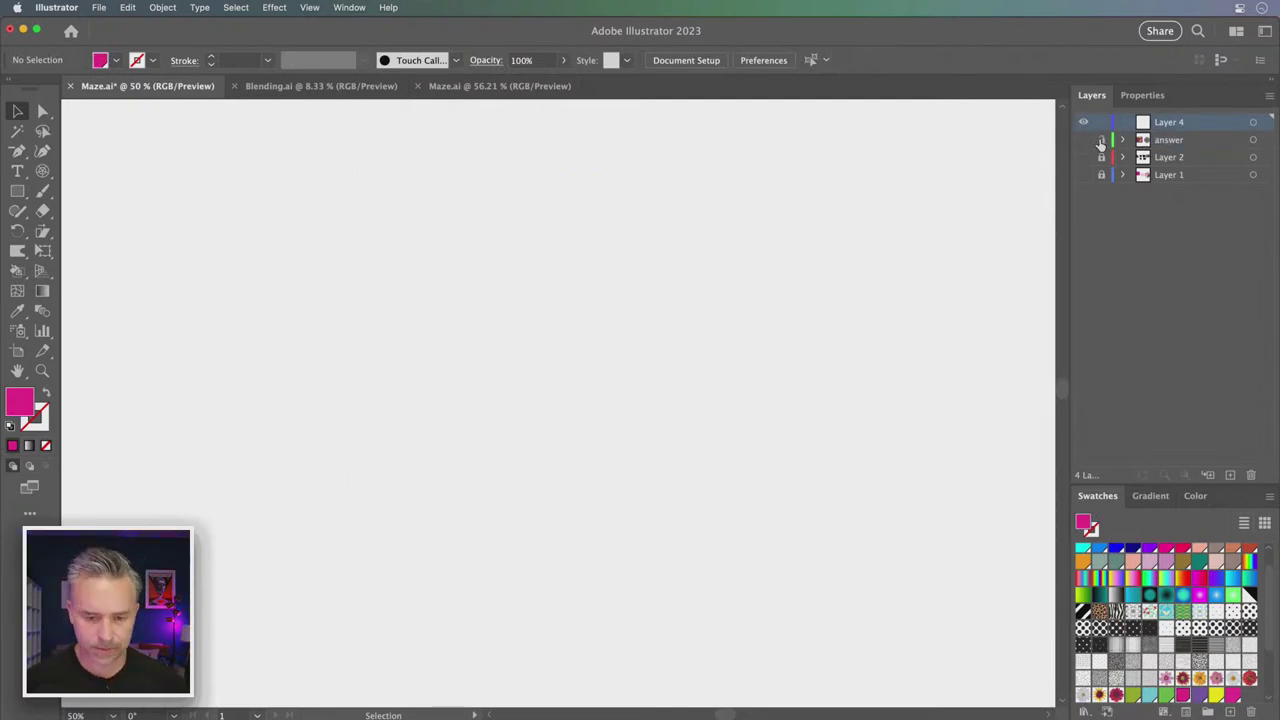
key("ctrl+f")
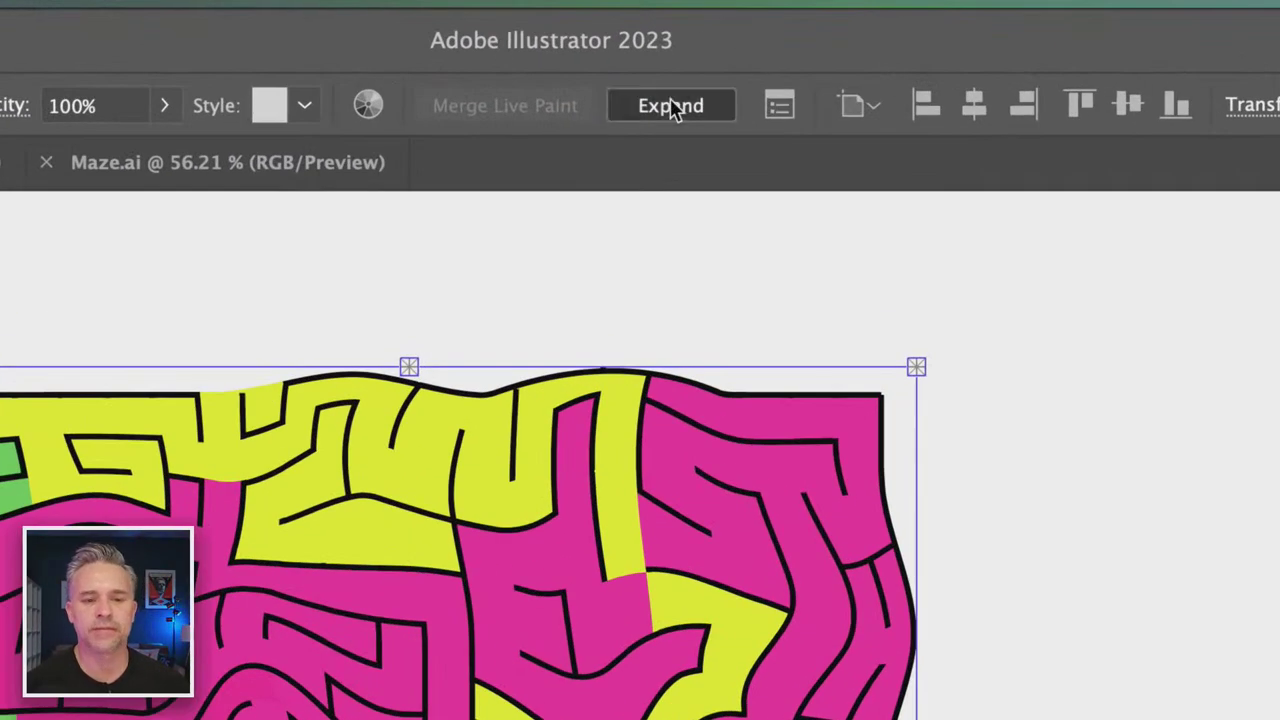
Expand the Live Paint maze, ungroup it, and deselect with the Direct Selection tool
left_click(700, 60)
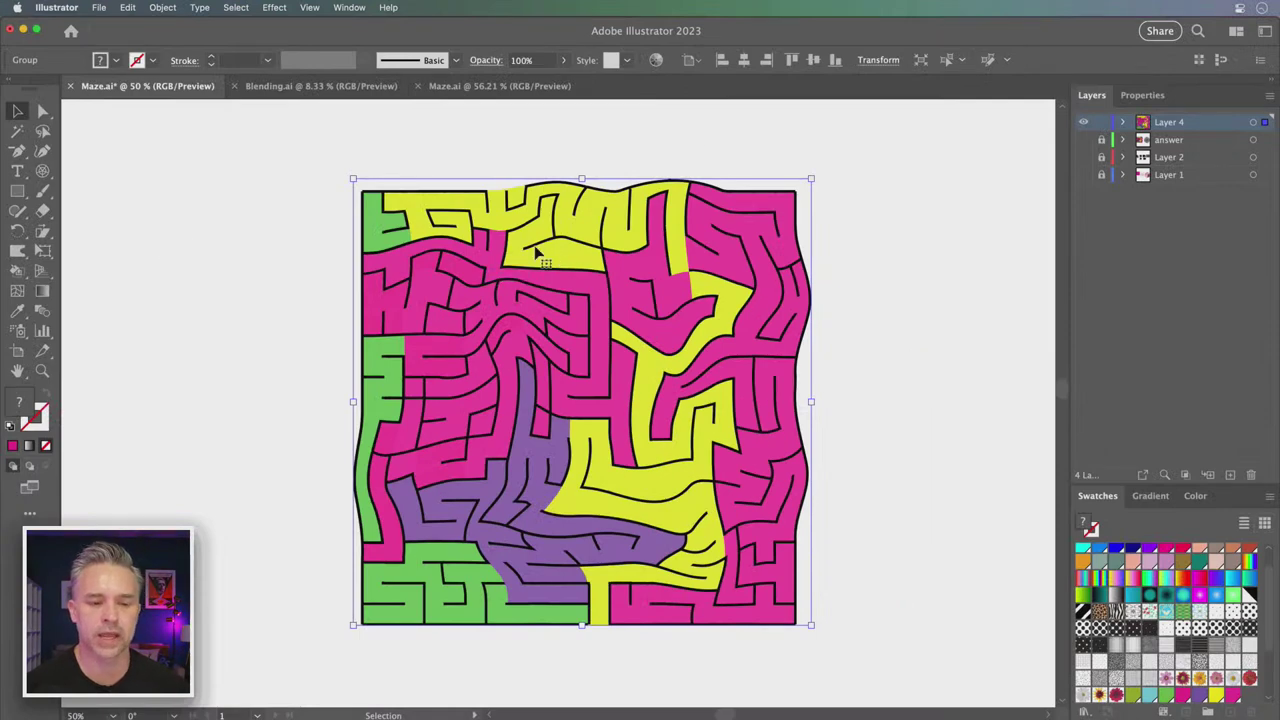
right_click(531, 250)
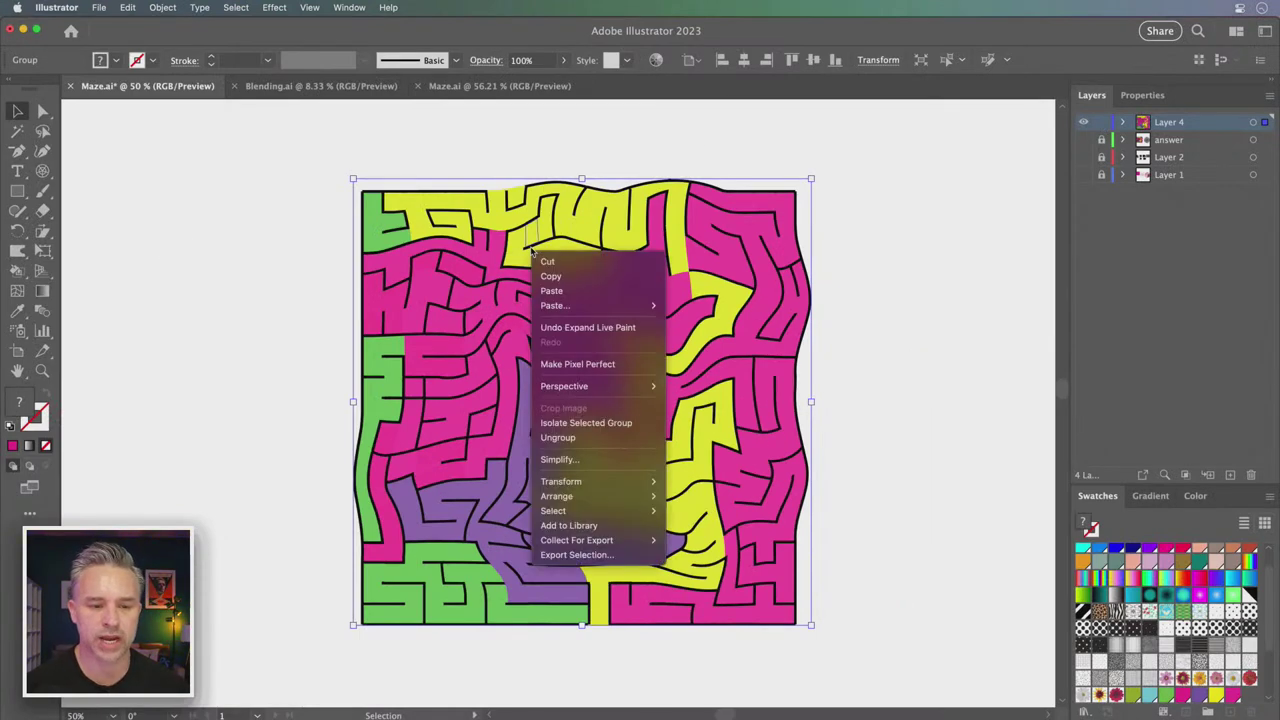
left_click(558, 437)
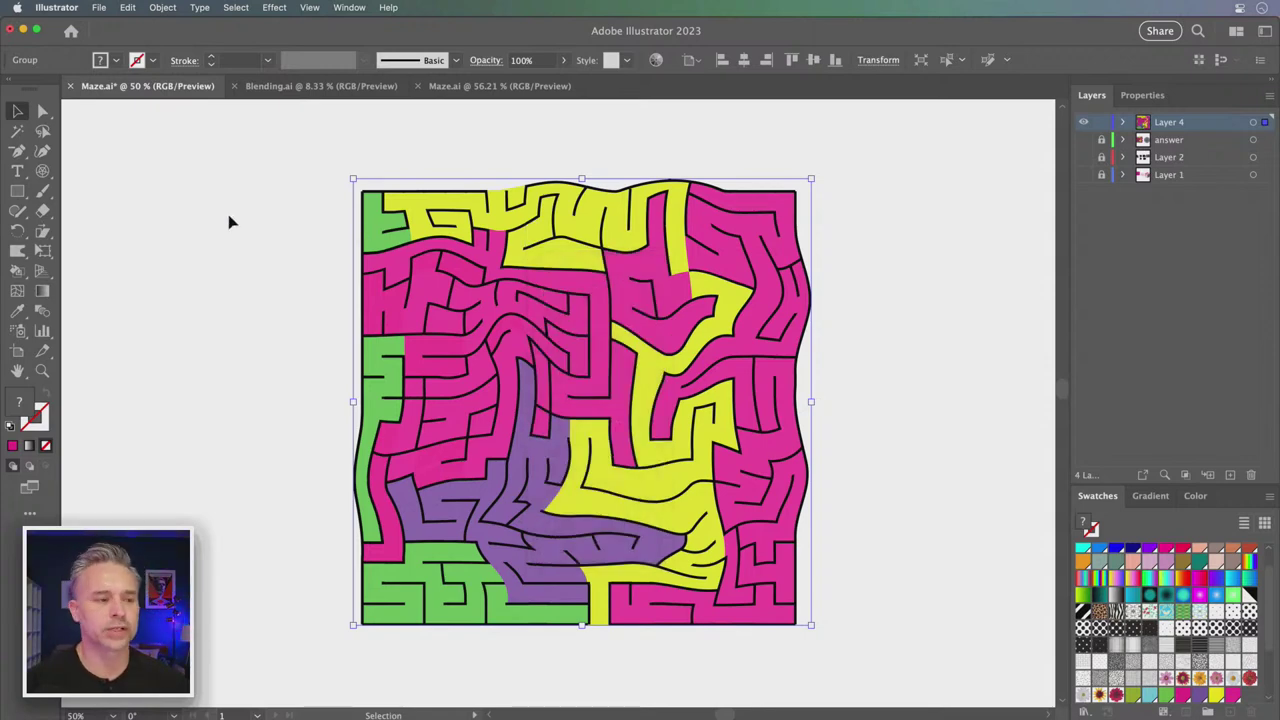
left_click(42, 110)
left_click(135, 165)
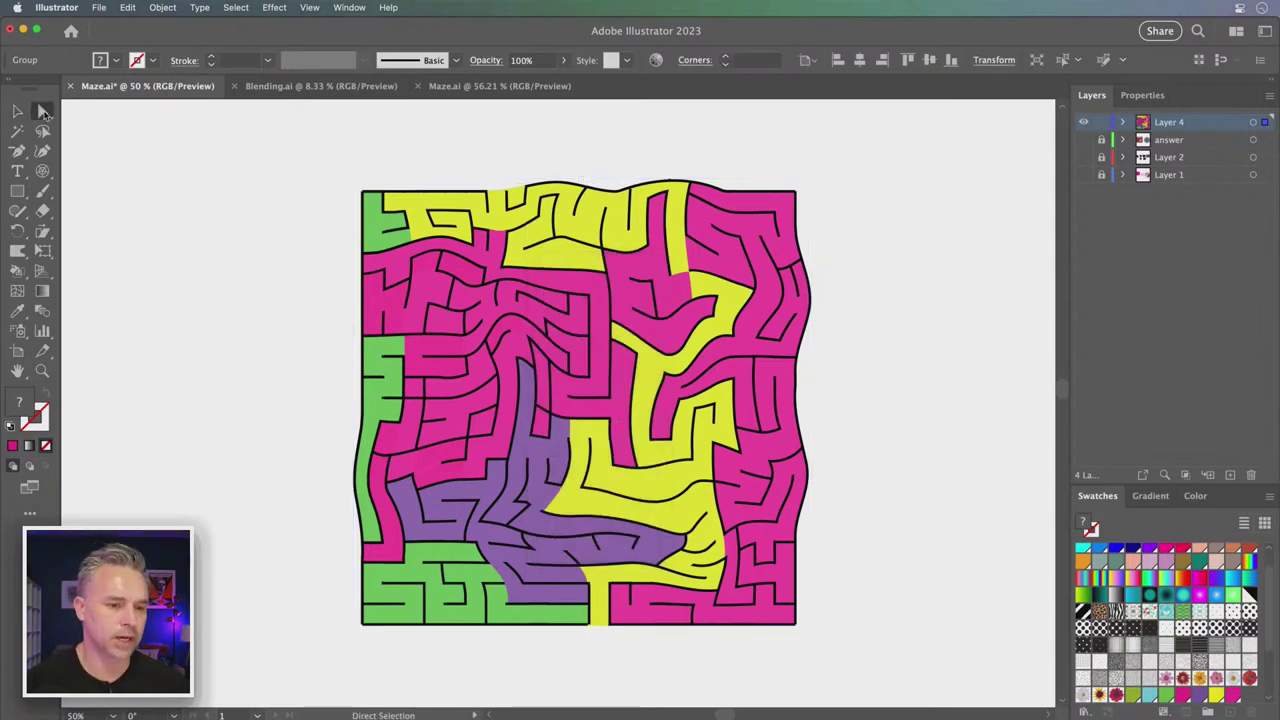
Select all yellow maze sections by same fill colour and fill them white
left_click(416, 217)
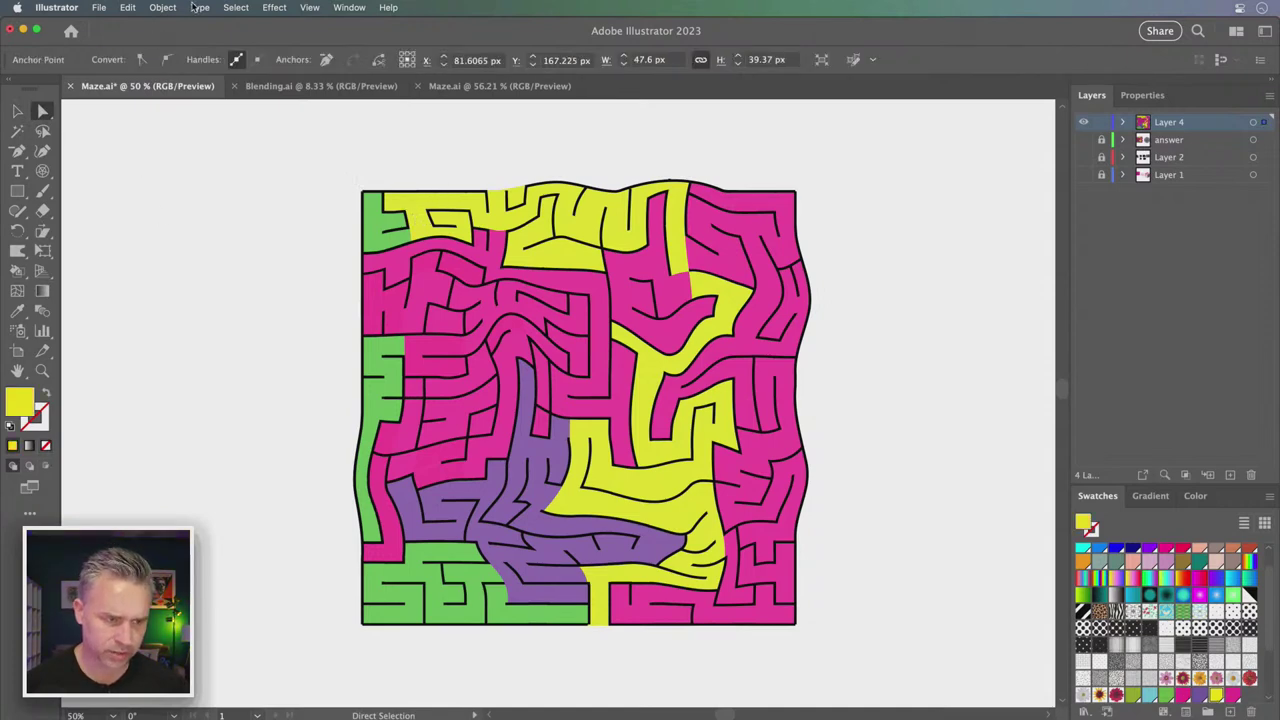
left_click(236, 7)
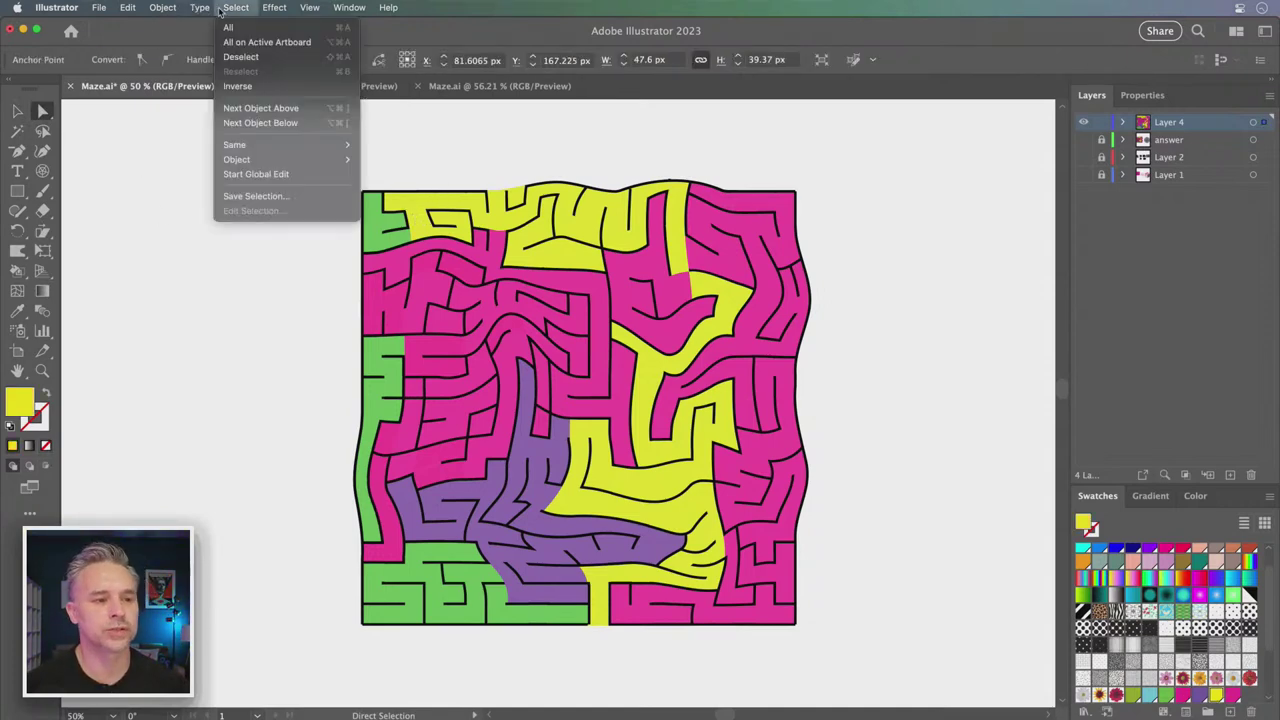
mouse_move(234, 145)
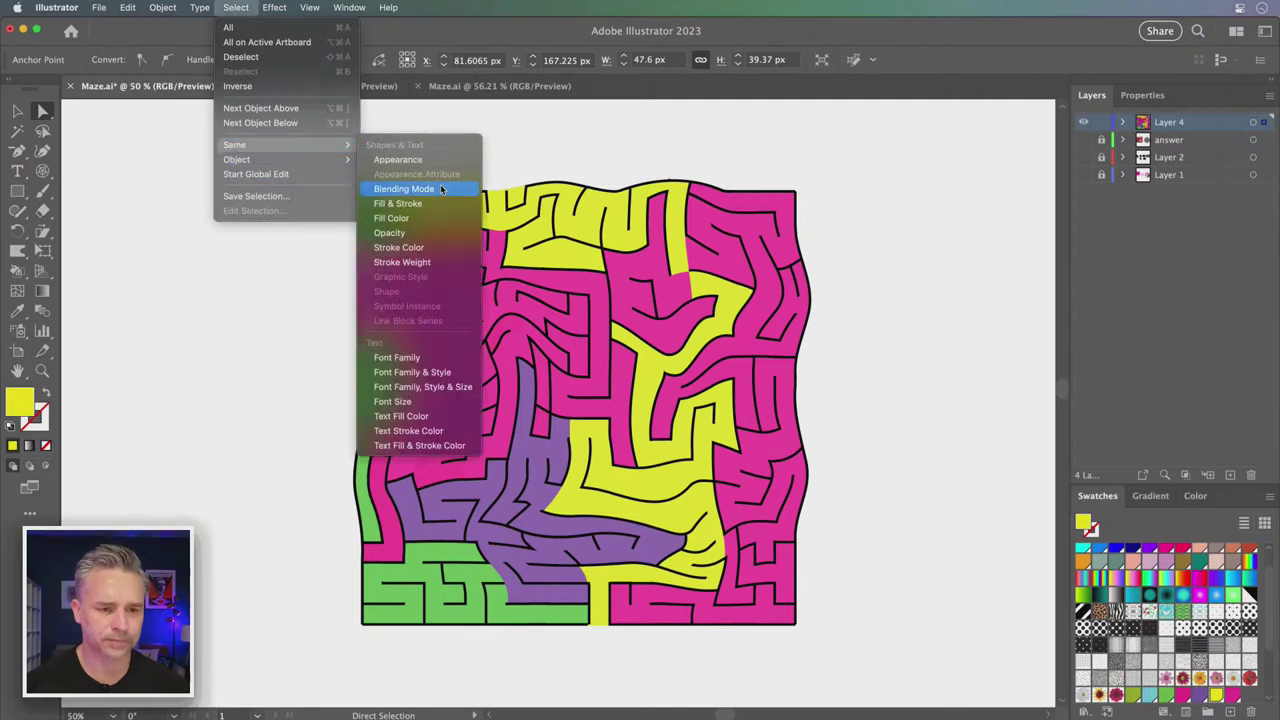
left_click(441, 218)
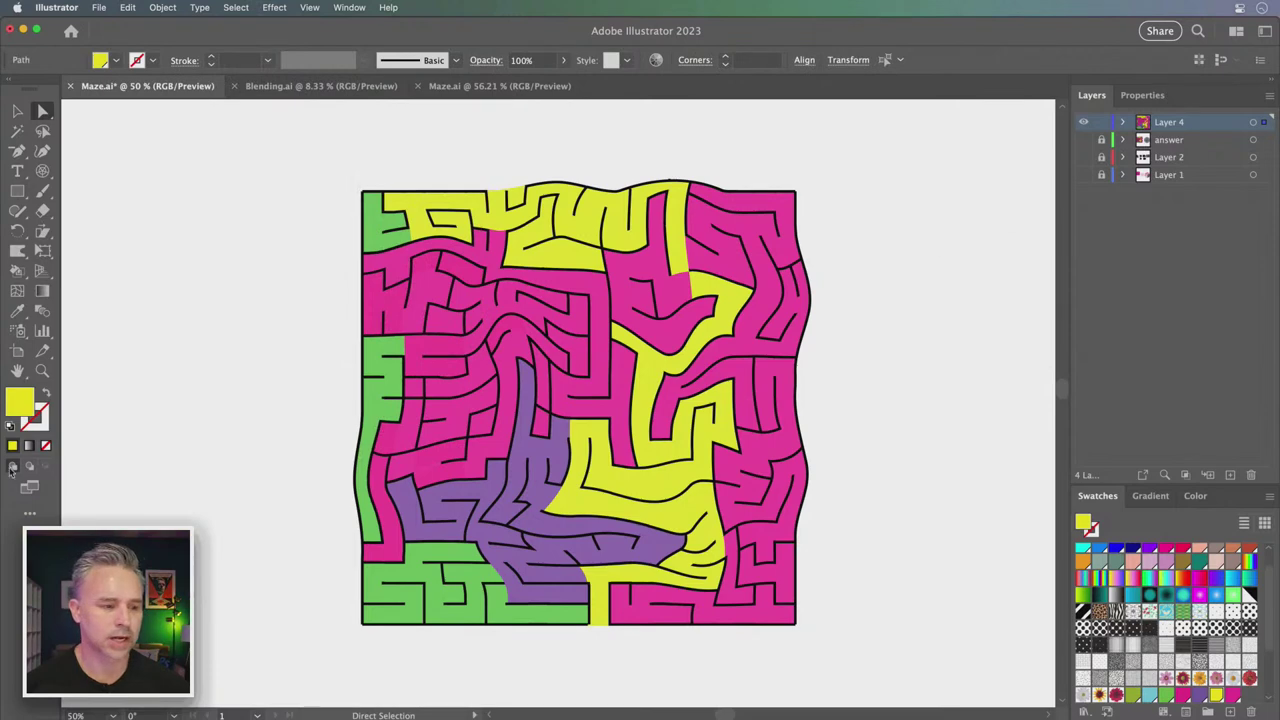
scroll(1213, 640, "up", 2)
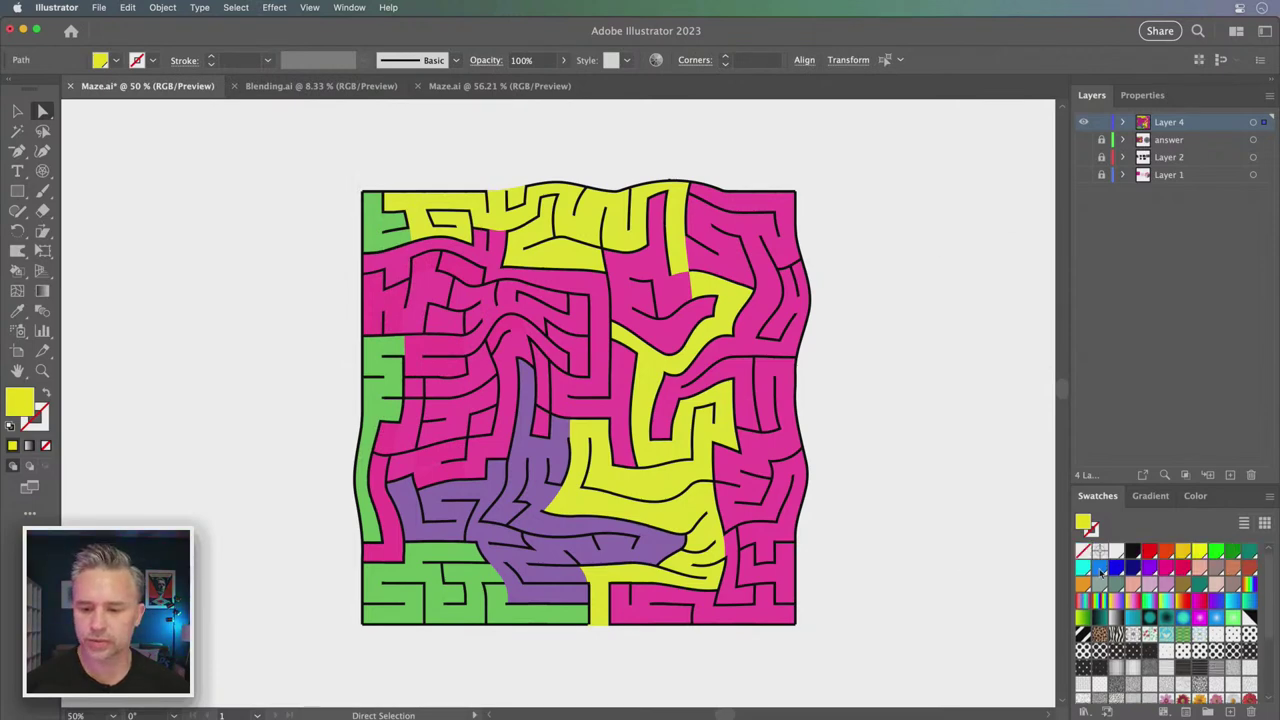
left_click(1114, 552)
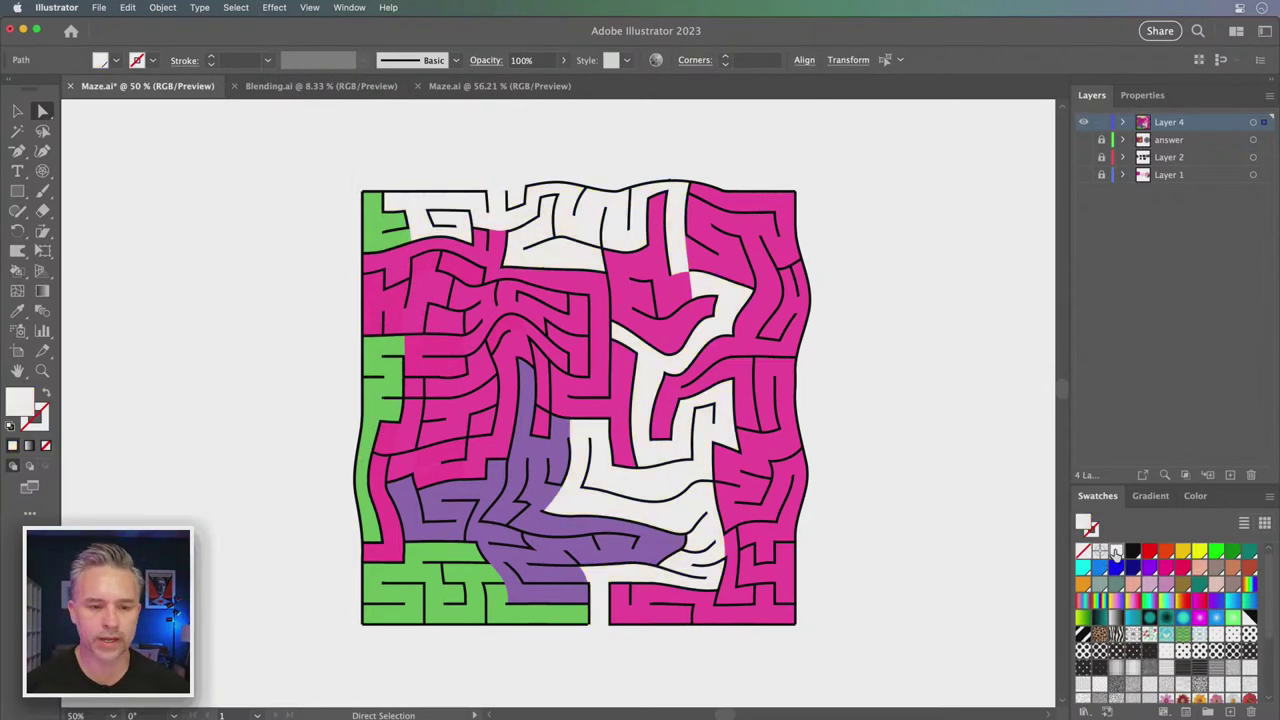
Select the magenta sections by same fill colour, fill them white, and select the leftover magenta fill
left_click(399, 268)
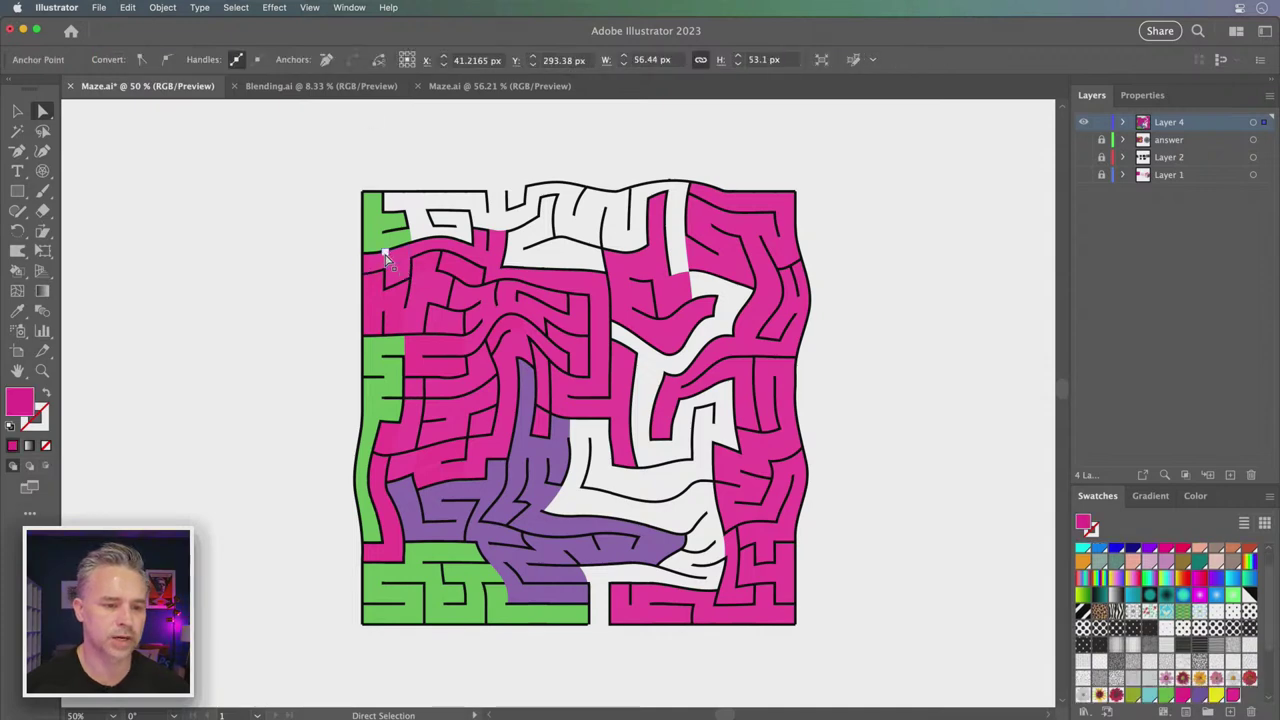
left_click(274, 7)
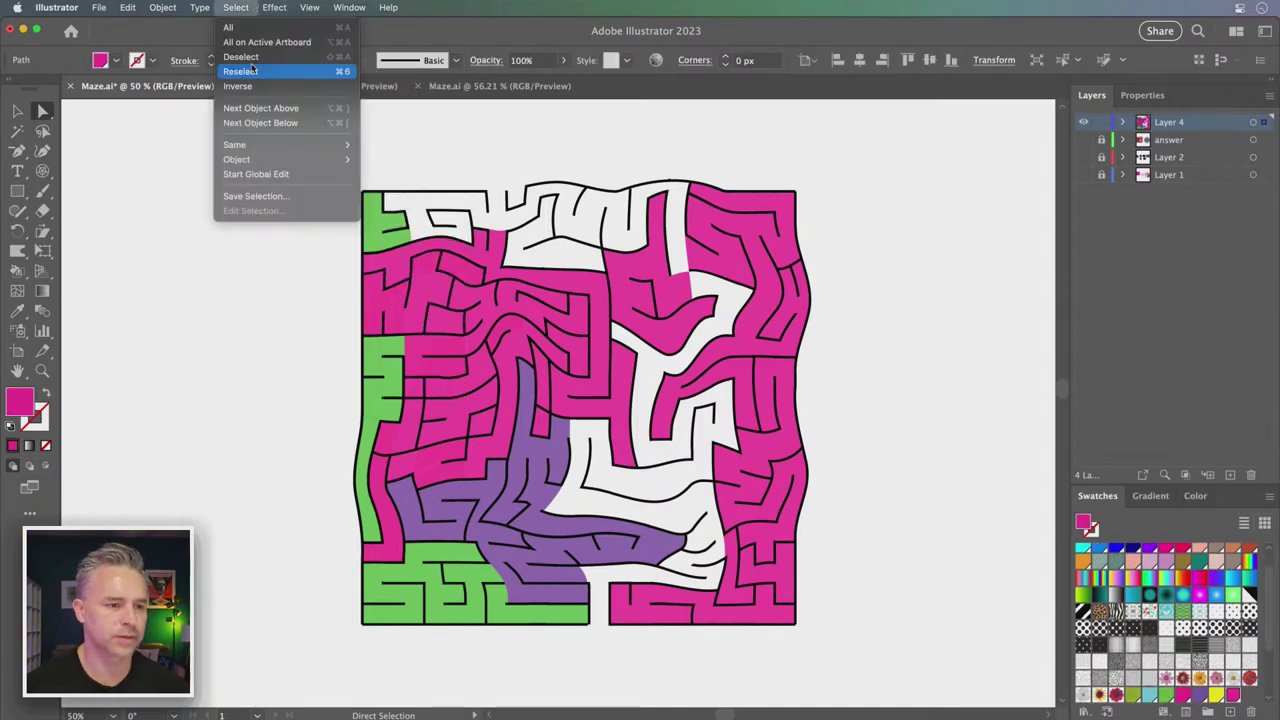
mouse_move(234, 145)
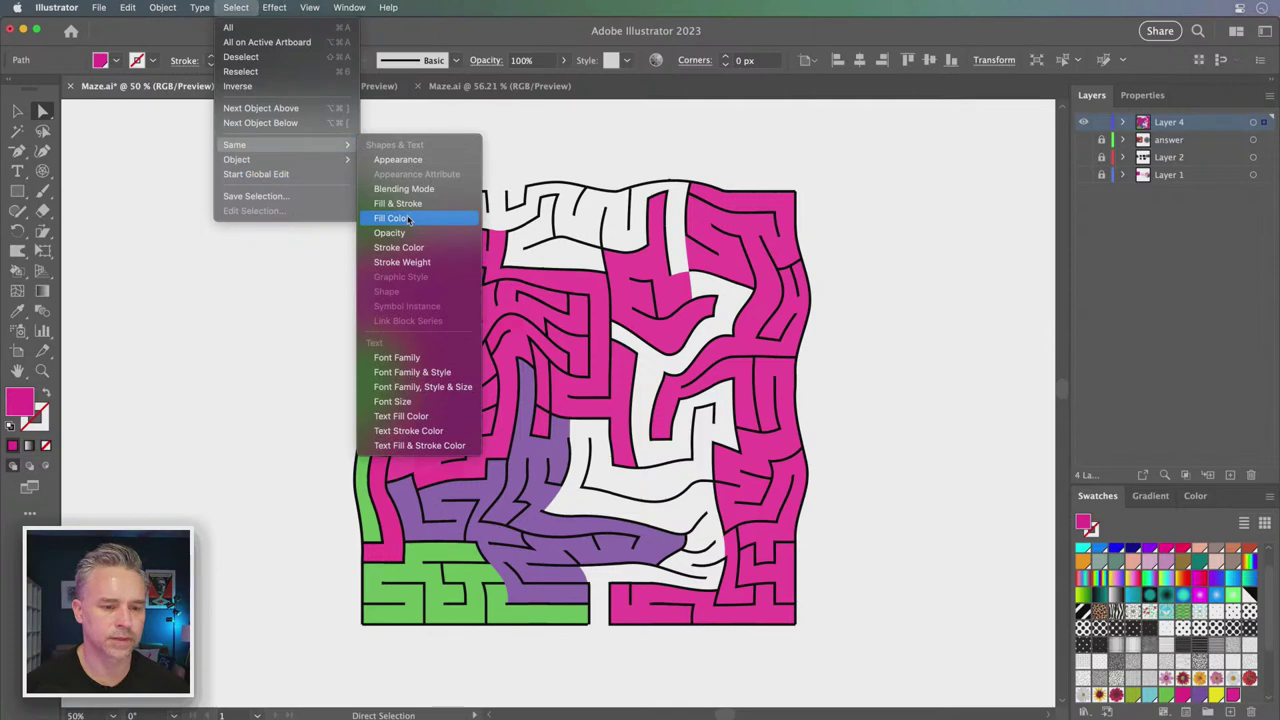
left_click(408, 220)
scroll(1133, 573, "up", 2)
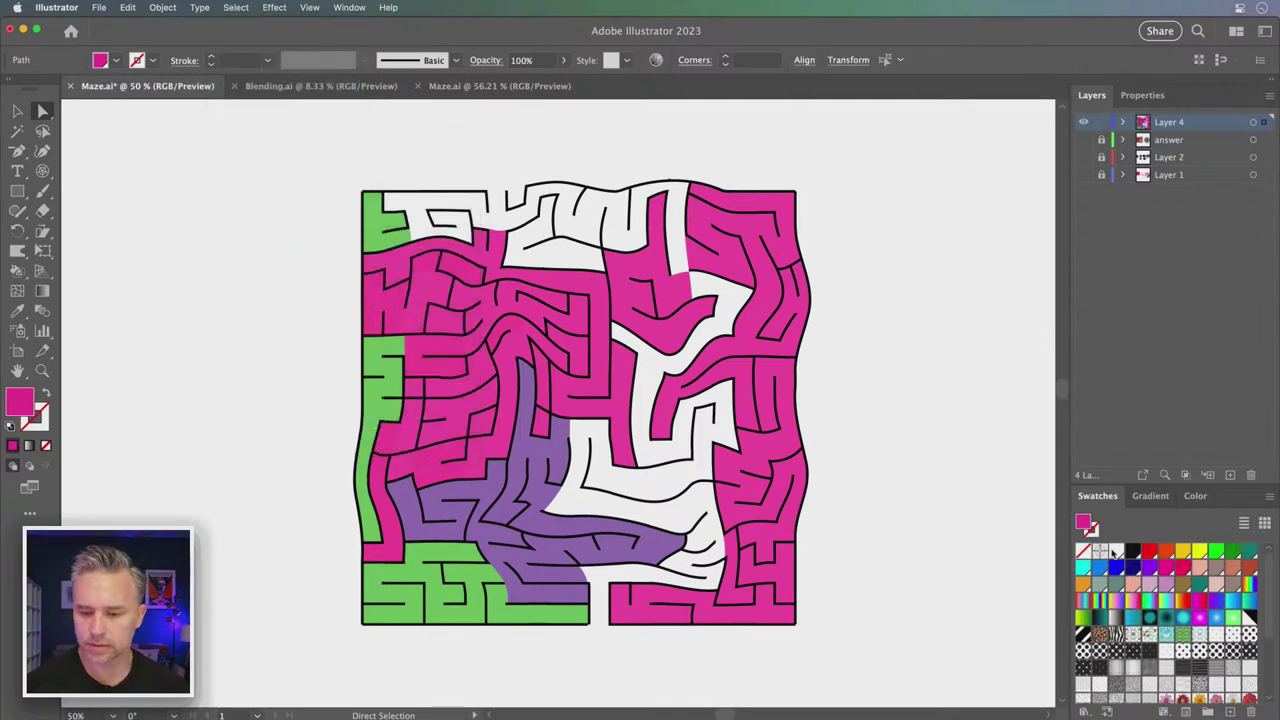
left_click(588, 362)
left_click(234, 7)
mouse_move(234, 145)
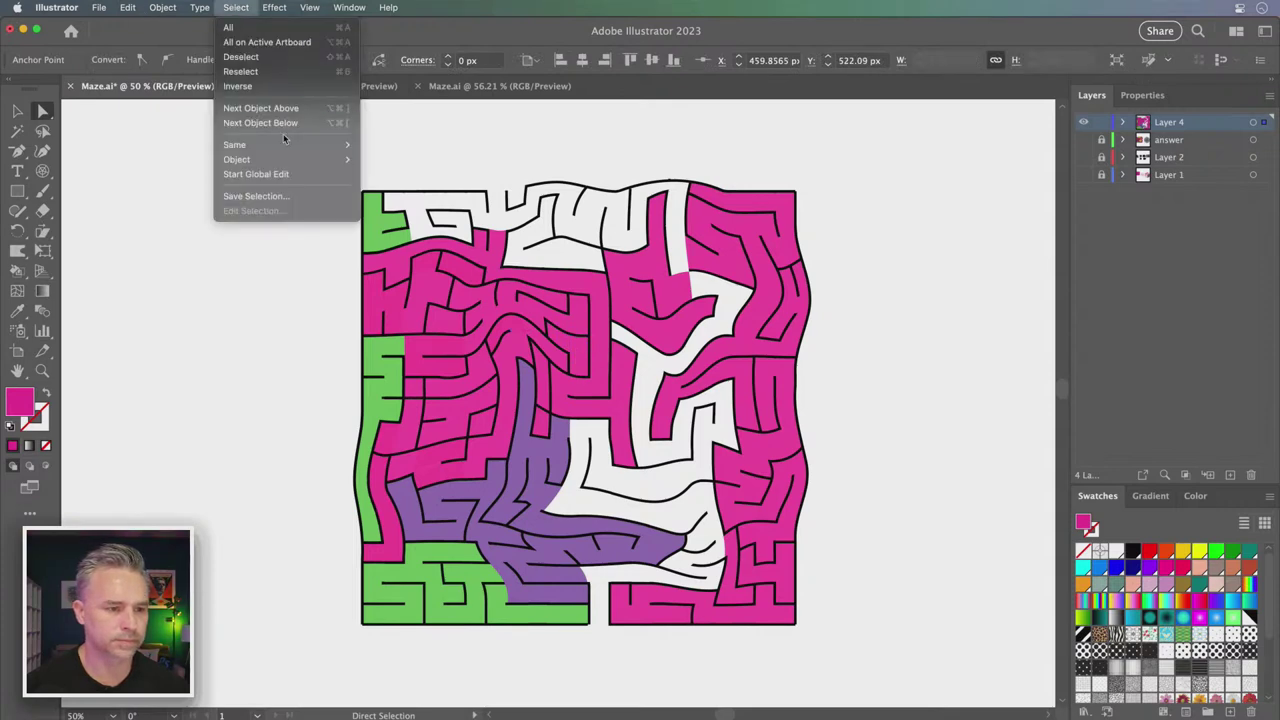
left_click(421, 219)
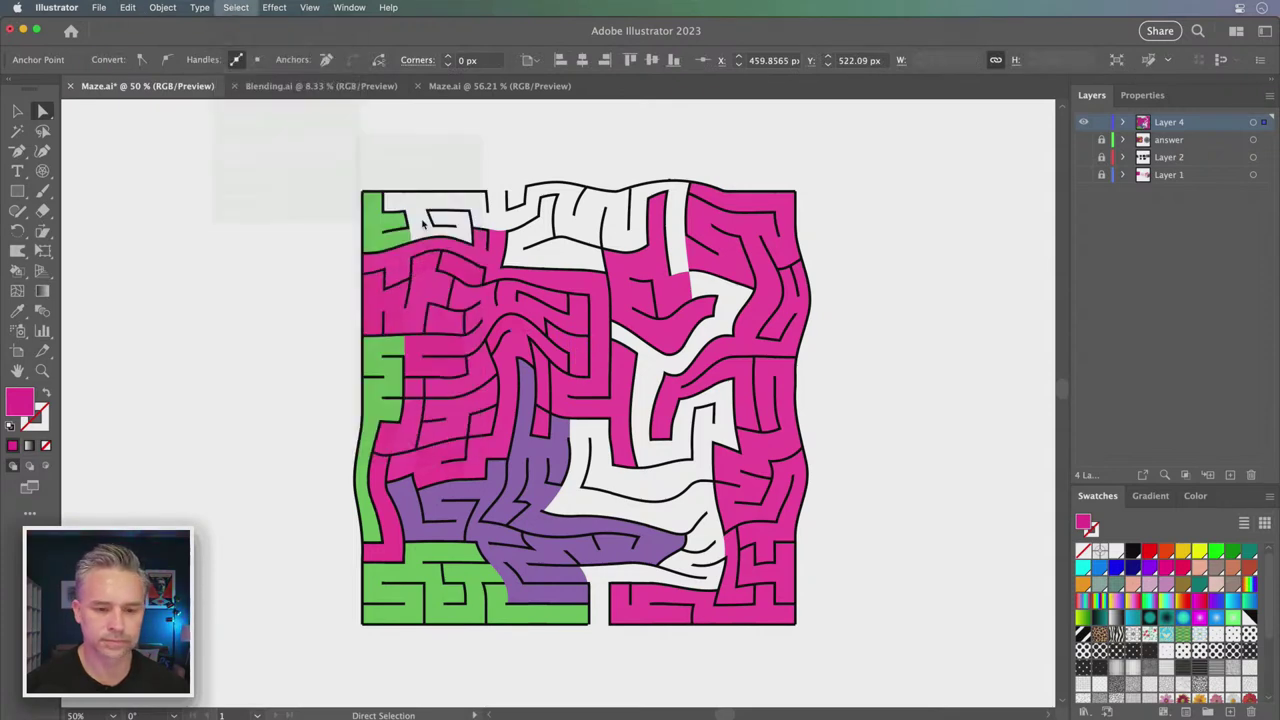
left_click(1114, 552)
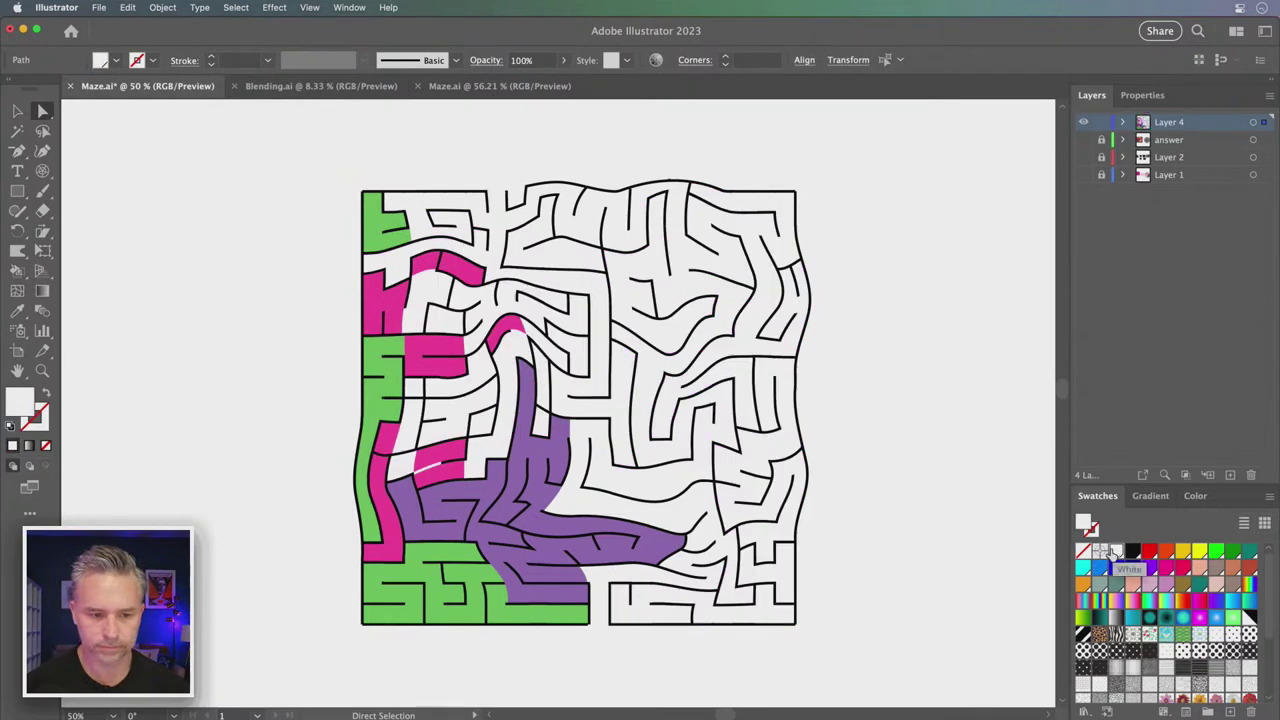
key("super+z")
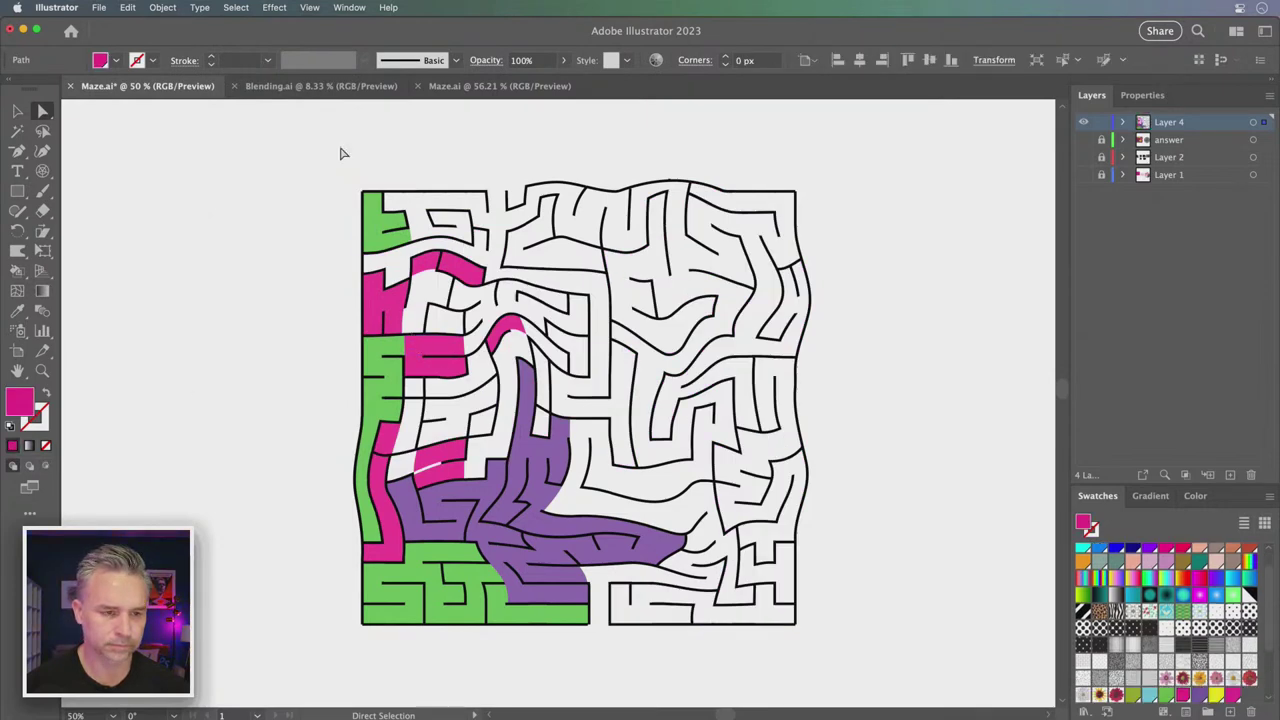
left_click(238, 8)
mouse_move(235, 145)
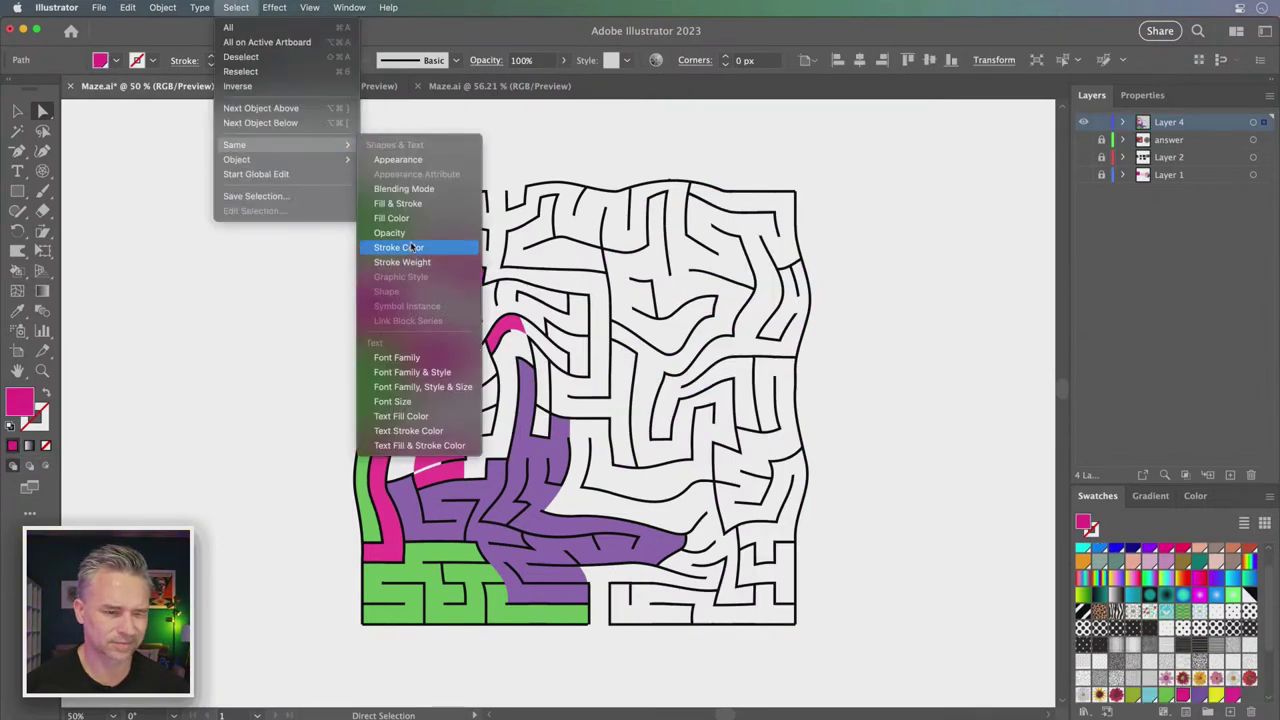
left_click(413, 222)
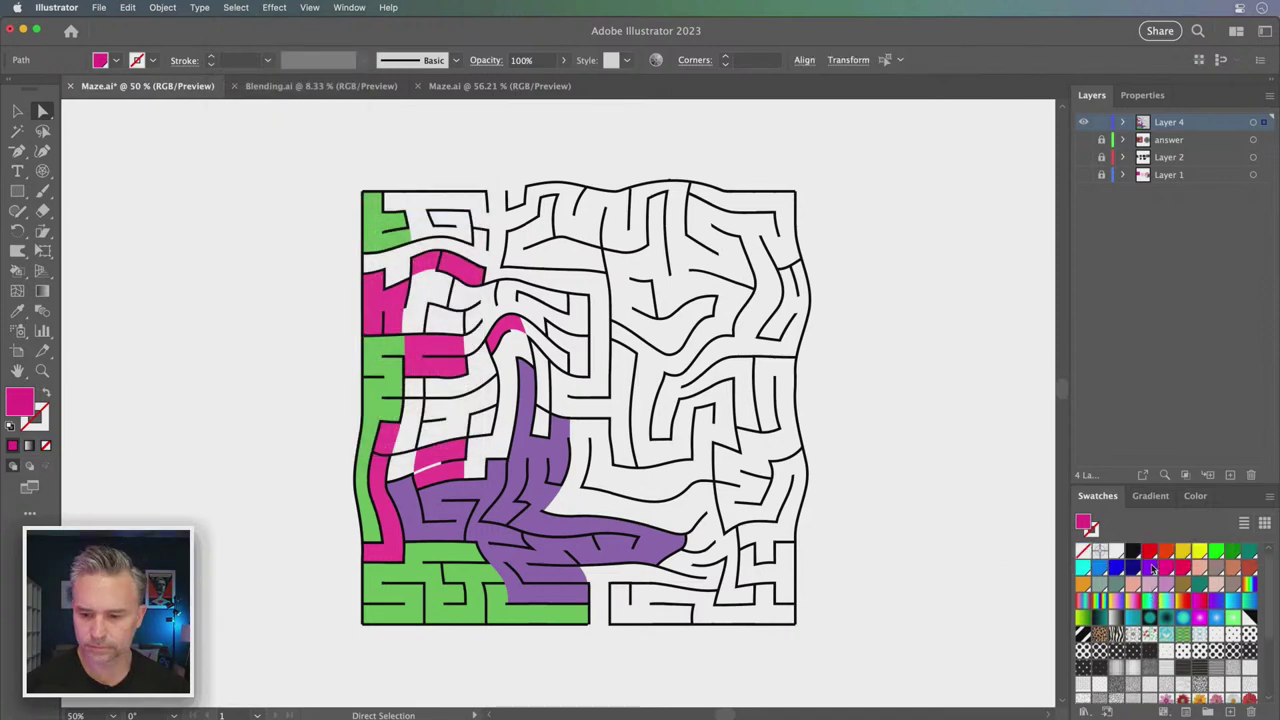
Fill the leftover magenta sections white, then all green sections selected by same fill white
left_click(1116, 549)
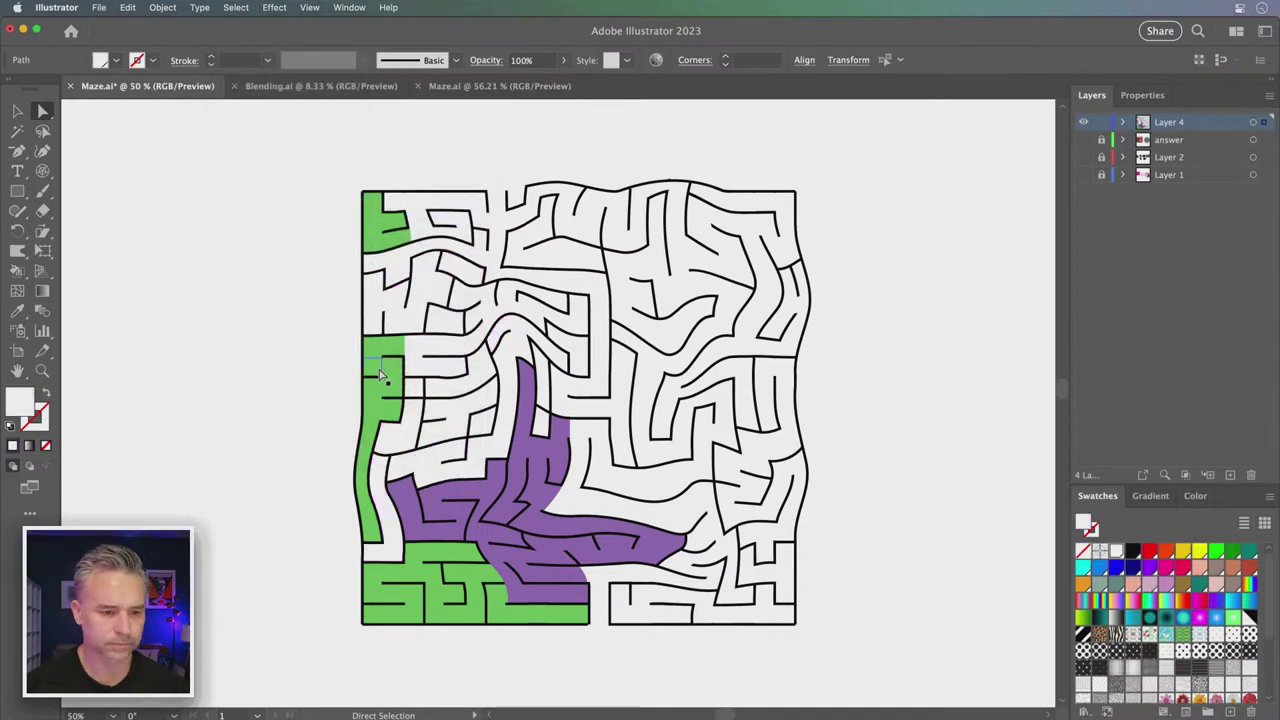
left_click(372, 345)
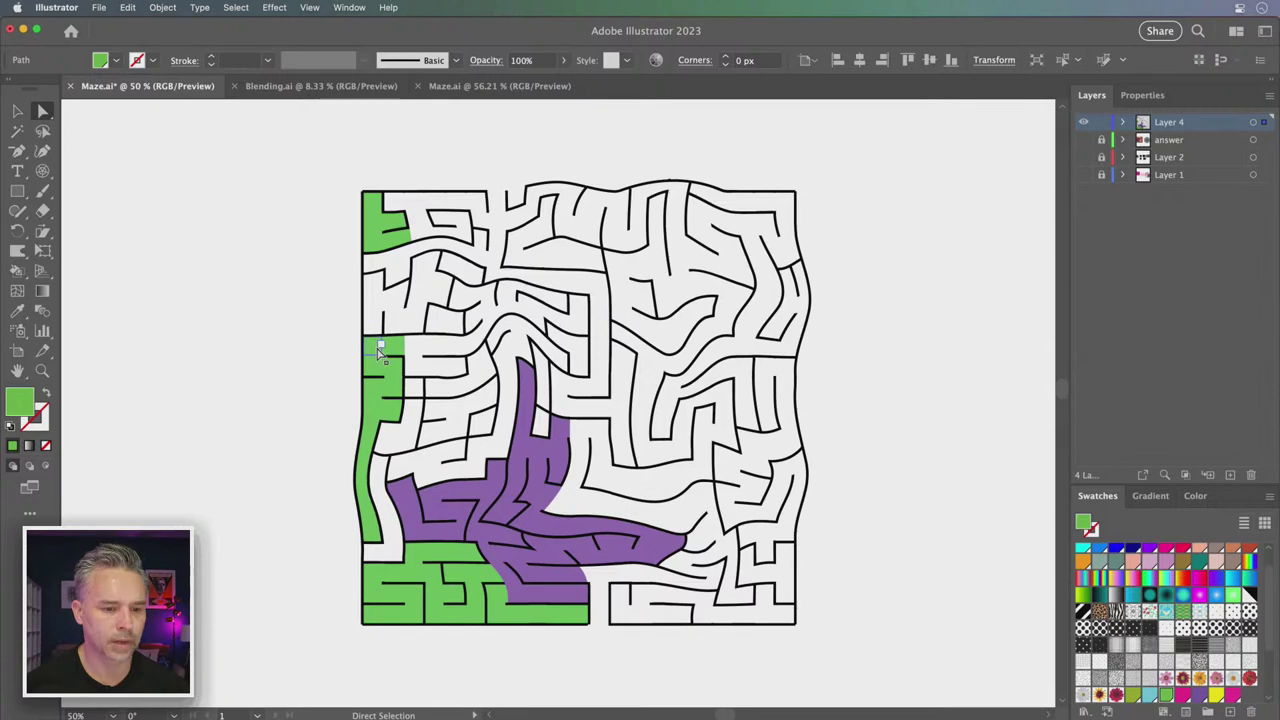
left_click(234, 7)
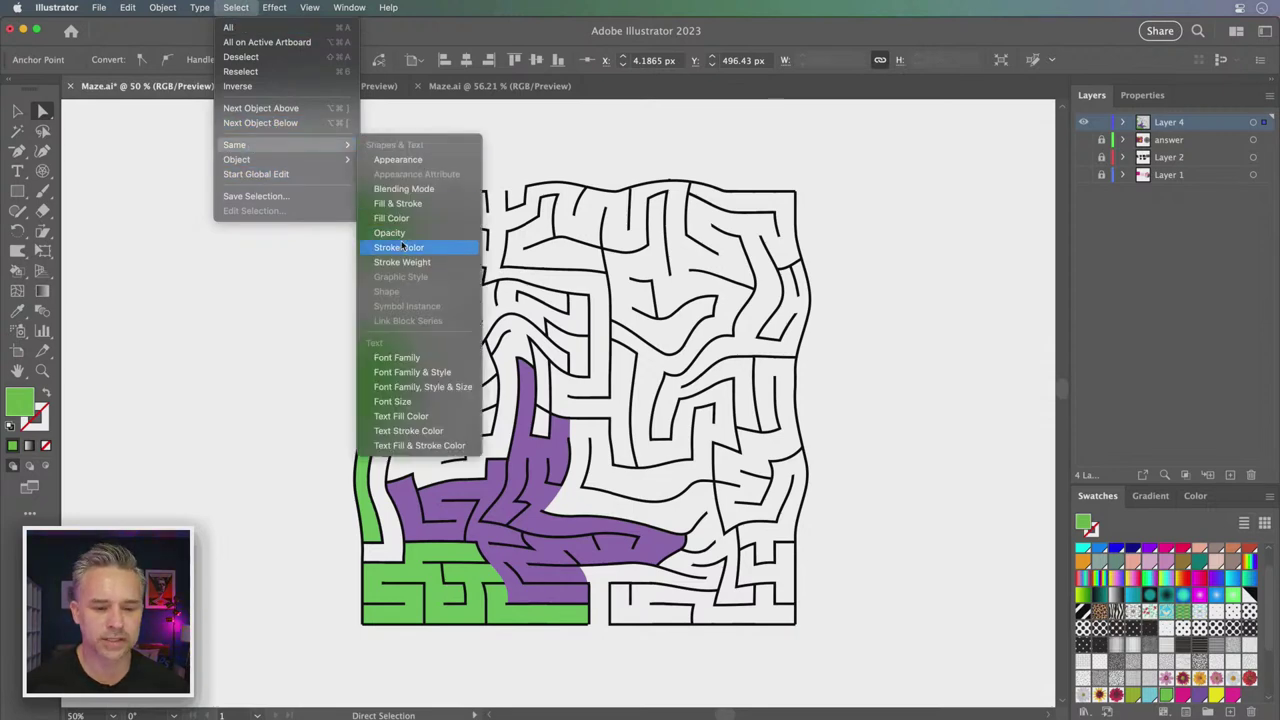
mouse_move(236, 145)
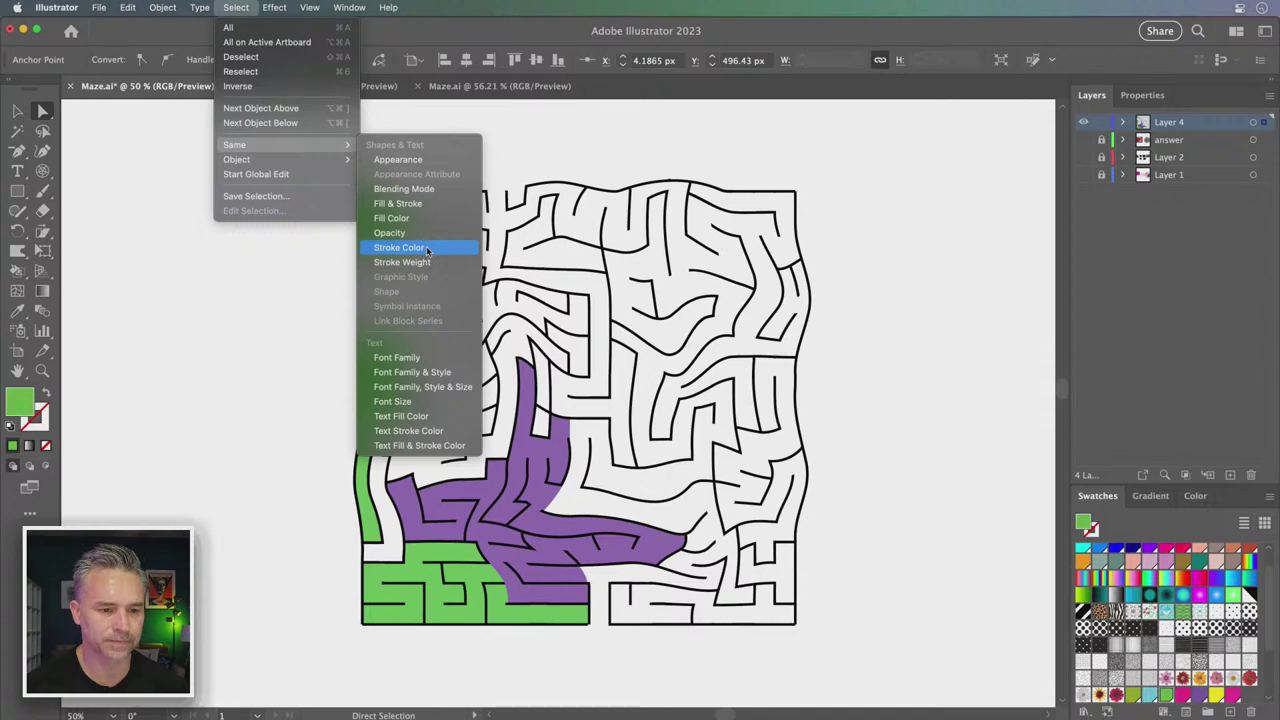
left_click(431, 218)
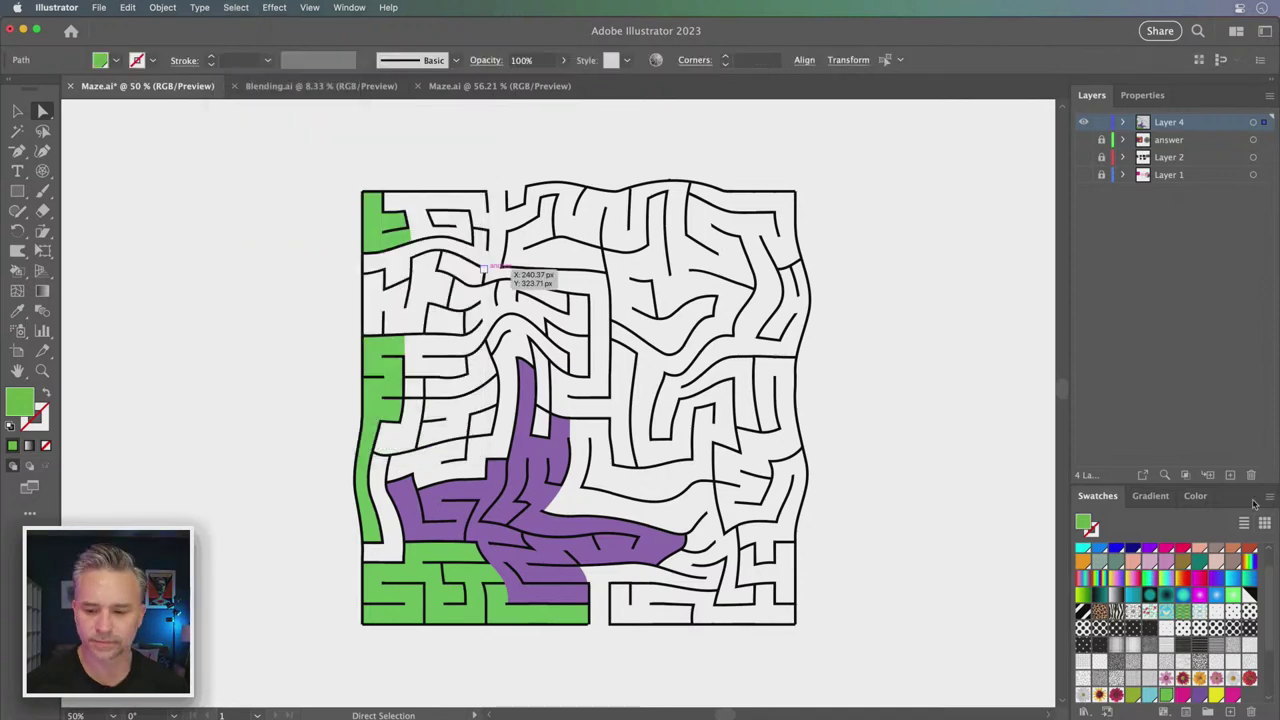
scroll(1152, 608, "up", 2)
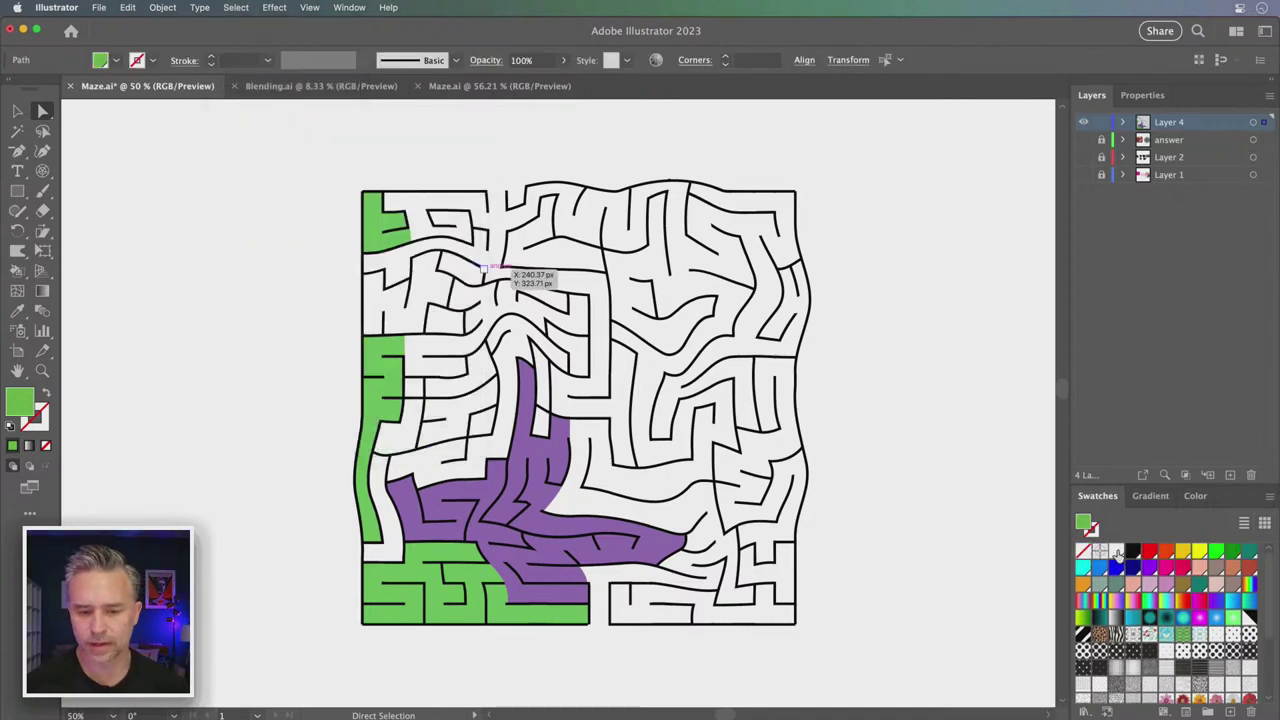
left_click(1102, 551)
Select all purple maze sections by same fill colour, fill them white, and deselect
left_click(411, 525)
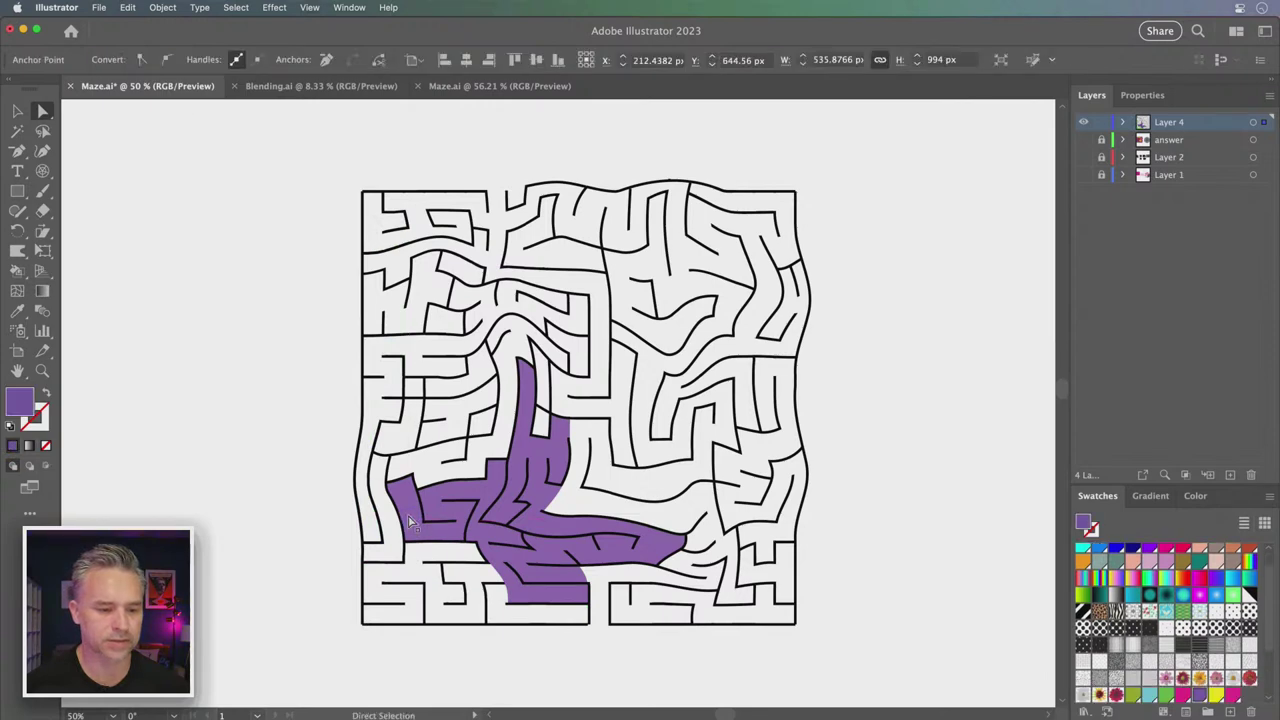
left_click(236, 7)
mouse_move(234, 145)
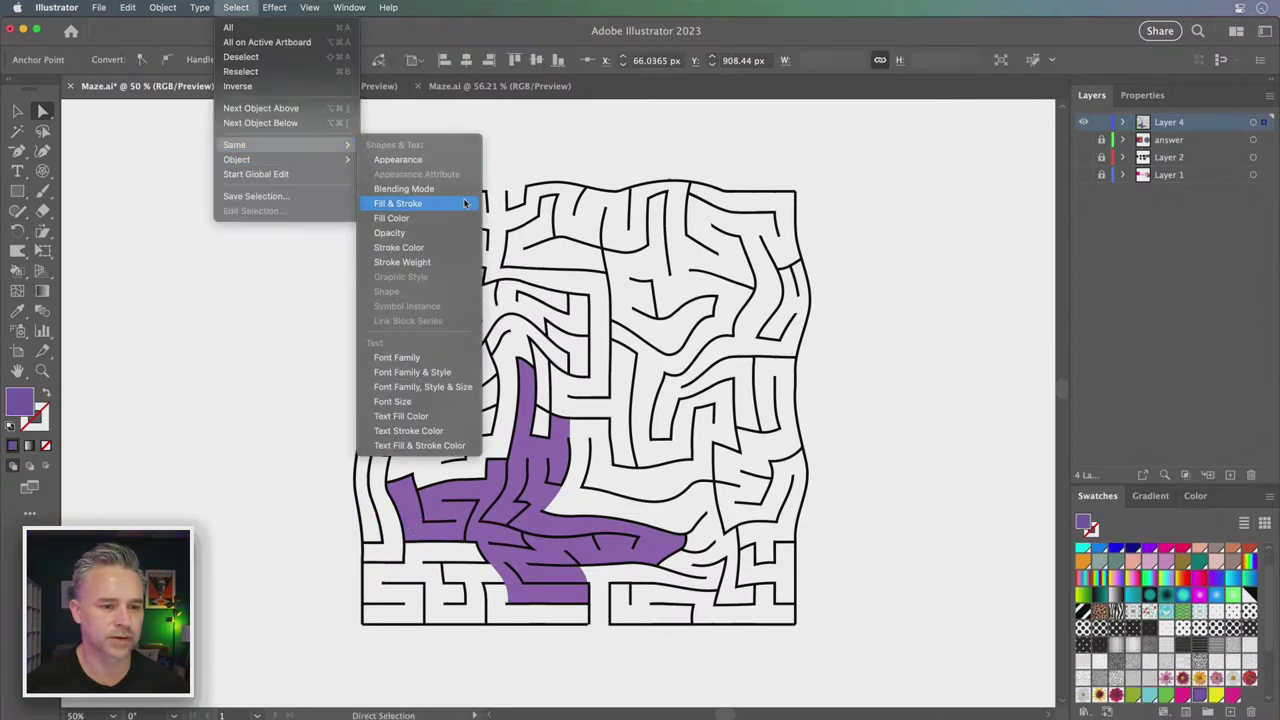
left_click(417, 218)
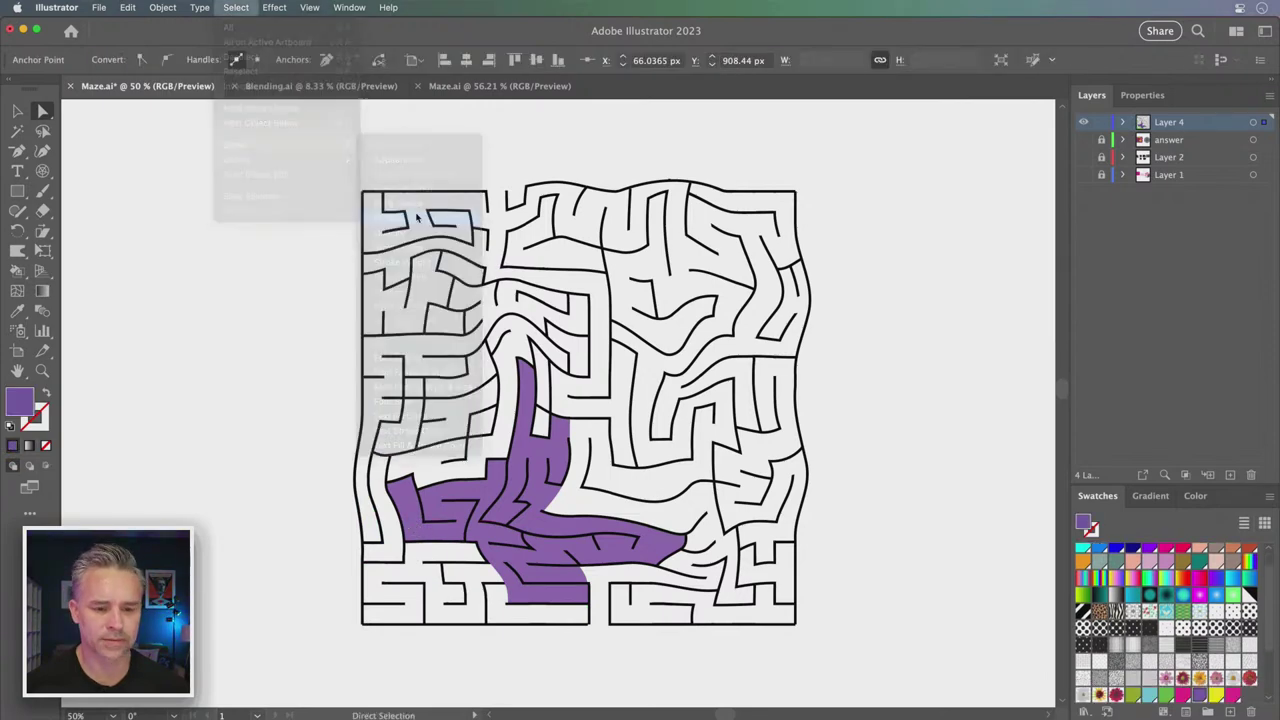
scroll(1117, 597, "up", 3)
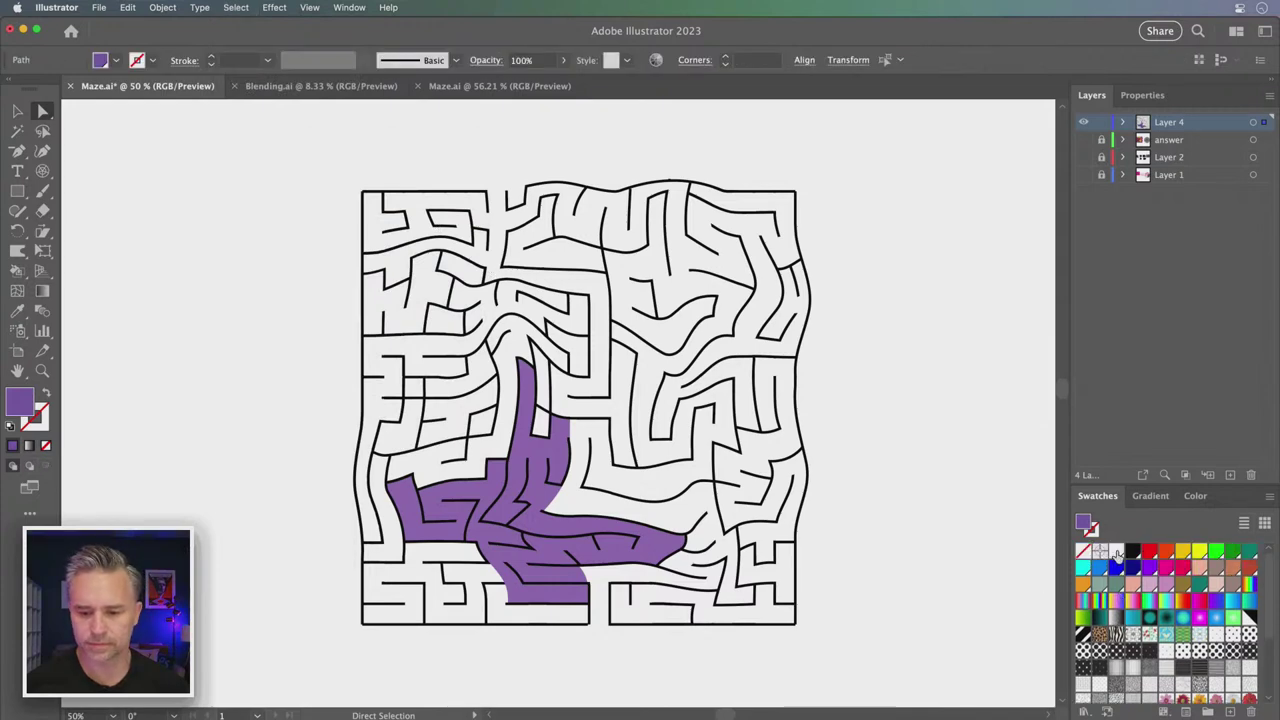
left_click(1116, 553)
left_click(157, 304)
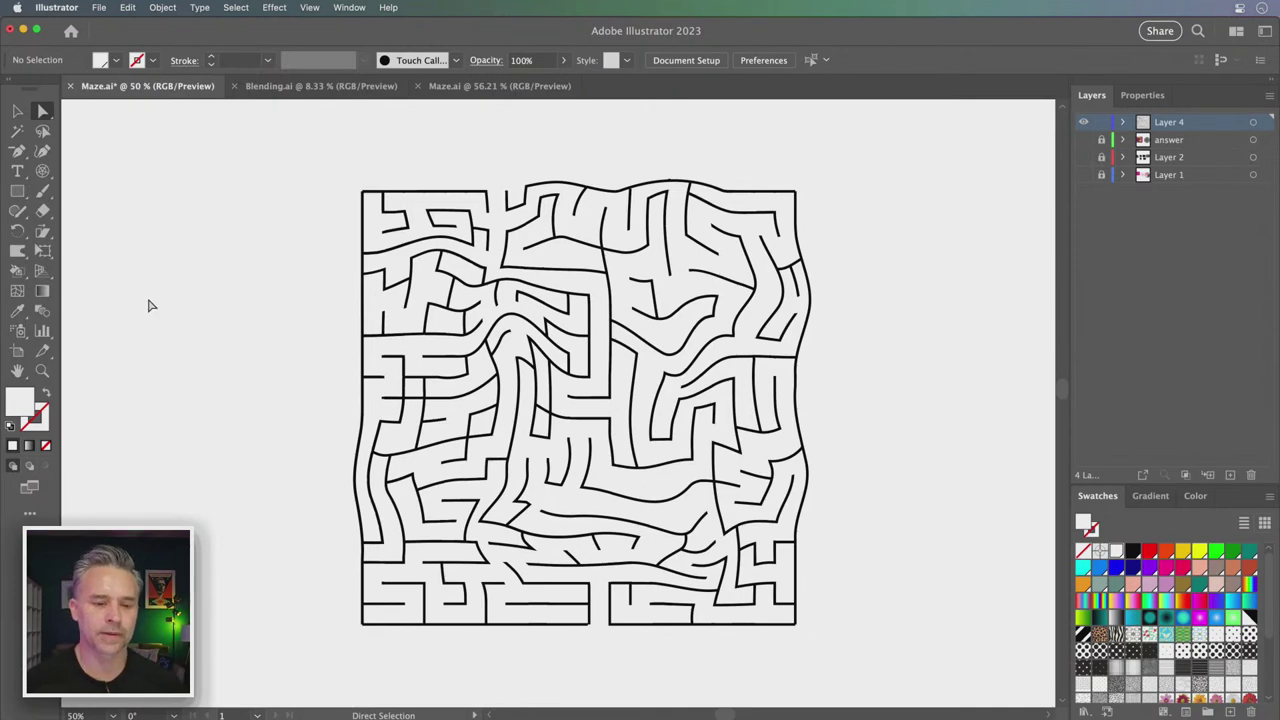
mouse_move(103, 708)
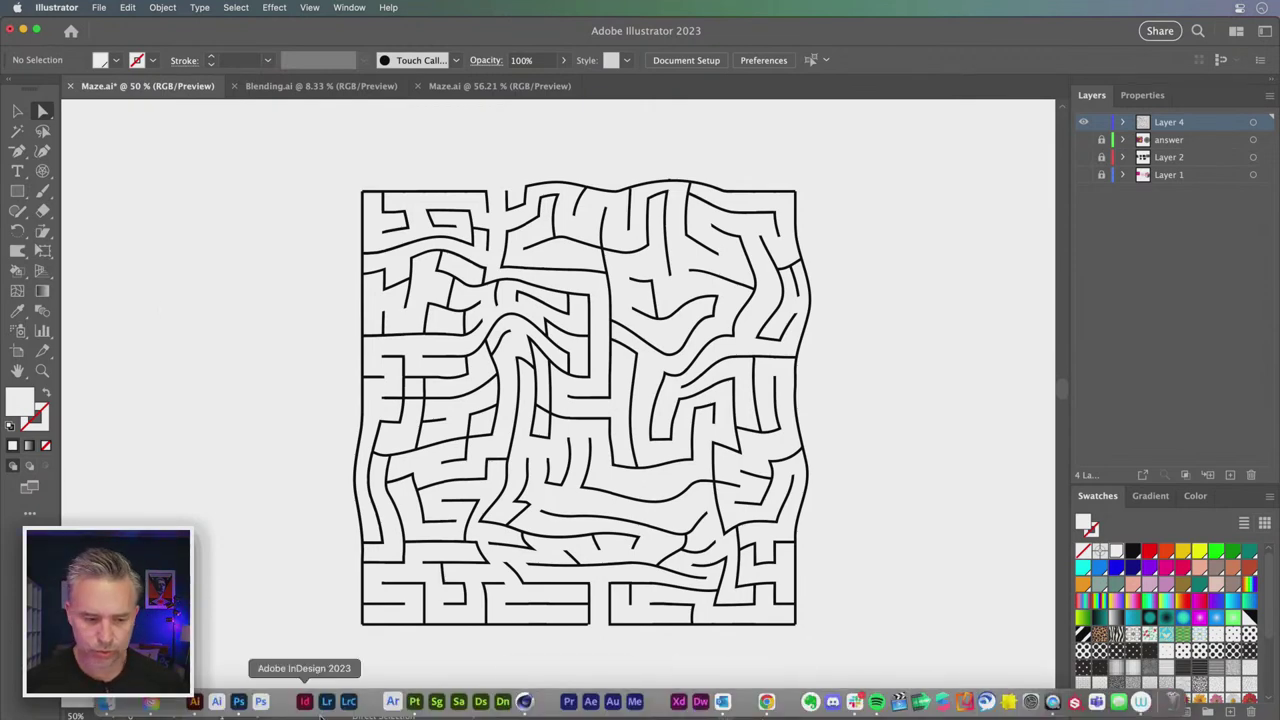
Search This Mac in Finder for 'silhouette' and scroll through the results
left_click(103, 705)
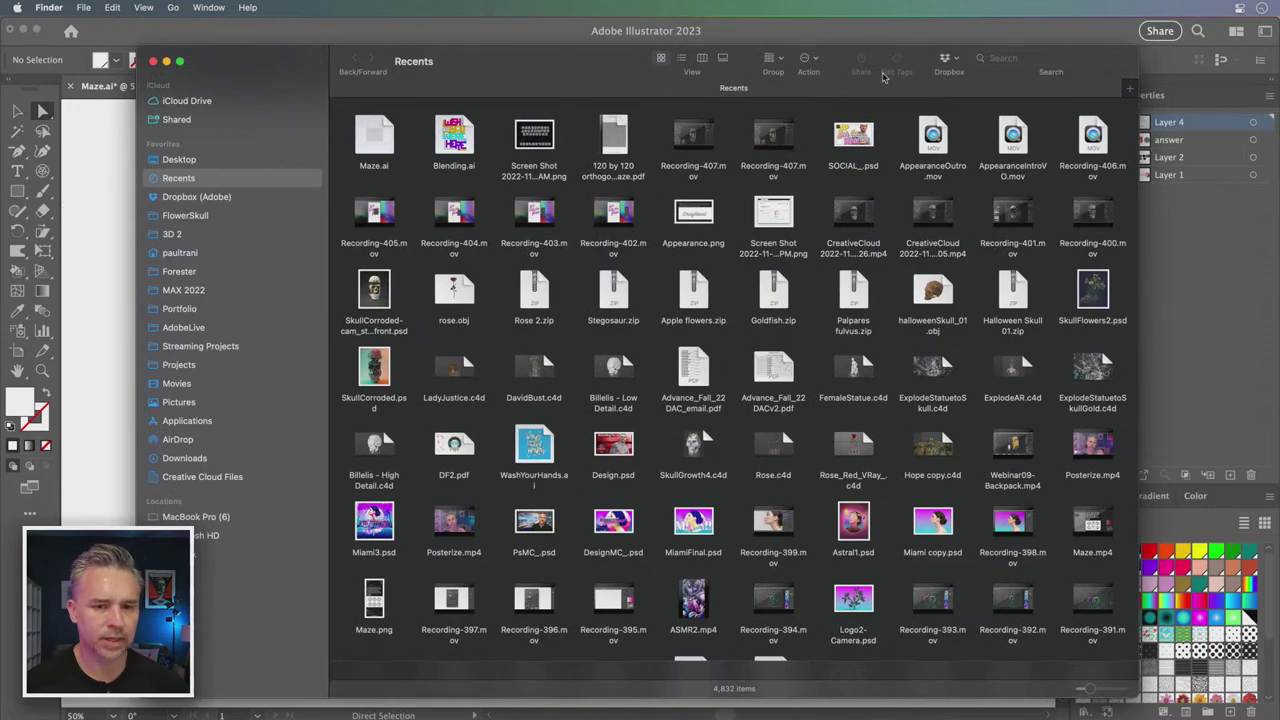
left_click(1006, 58)
type("silh")
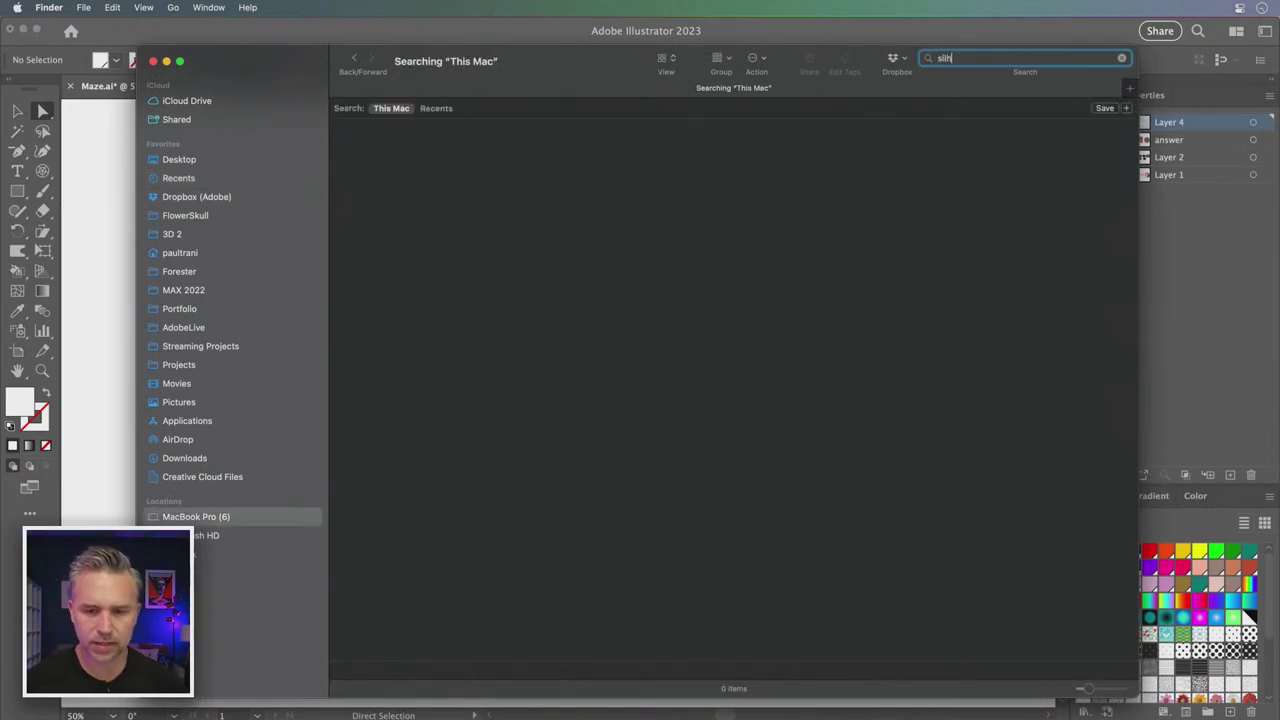
type("ouette")
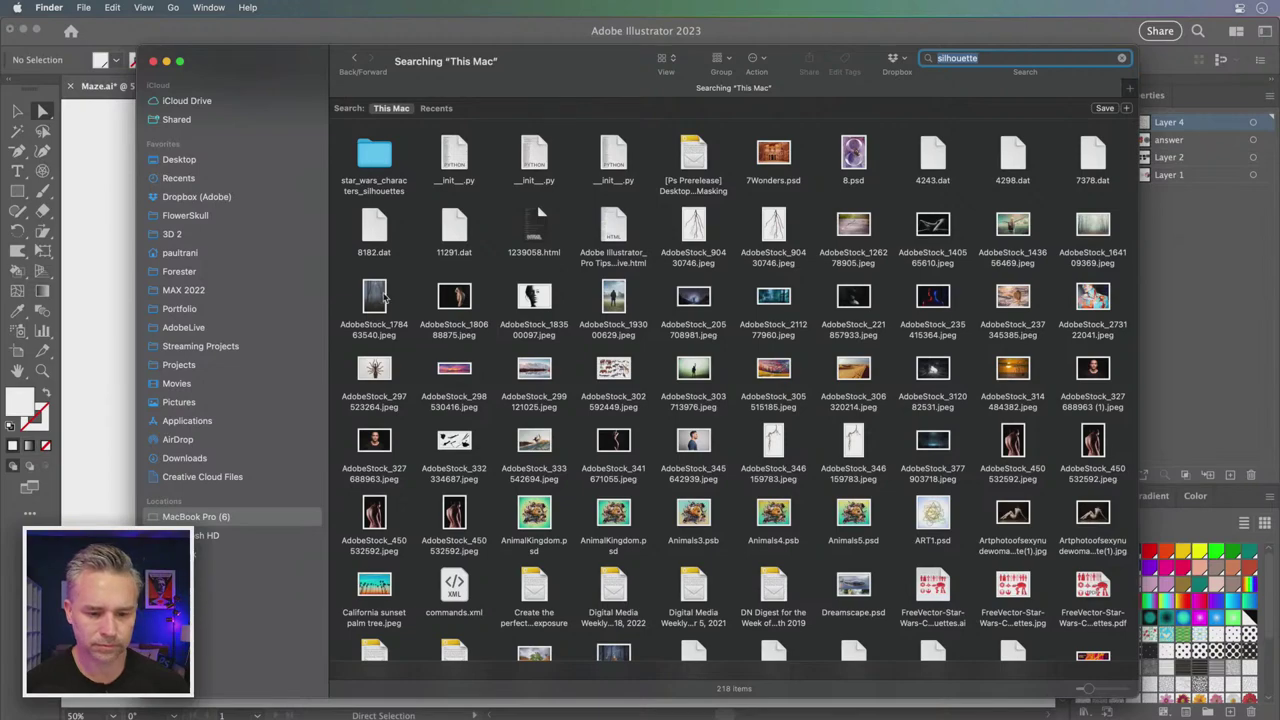
scroll(407, 293, "down", 2)
scroll(407, 293, "down", 2)
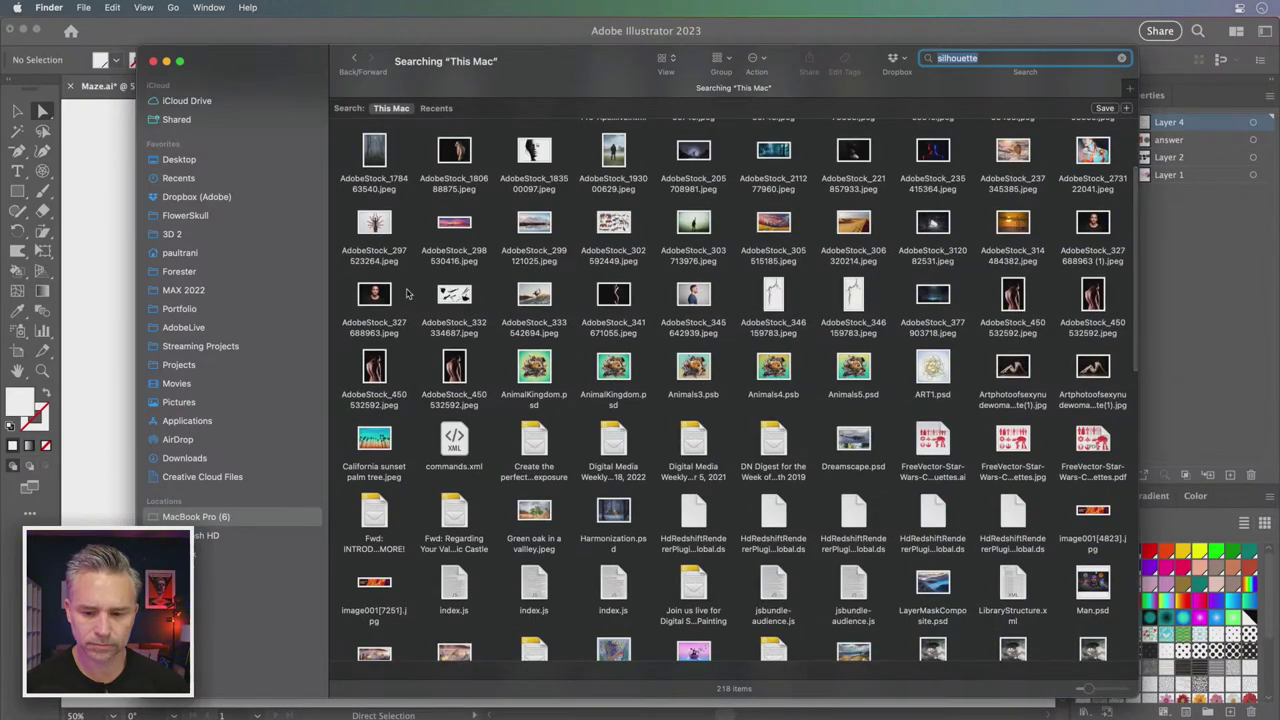
scroll(381, 290, "down", 2)
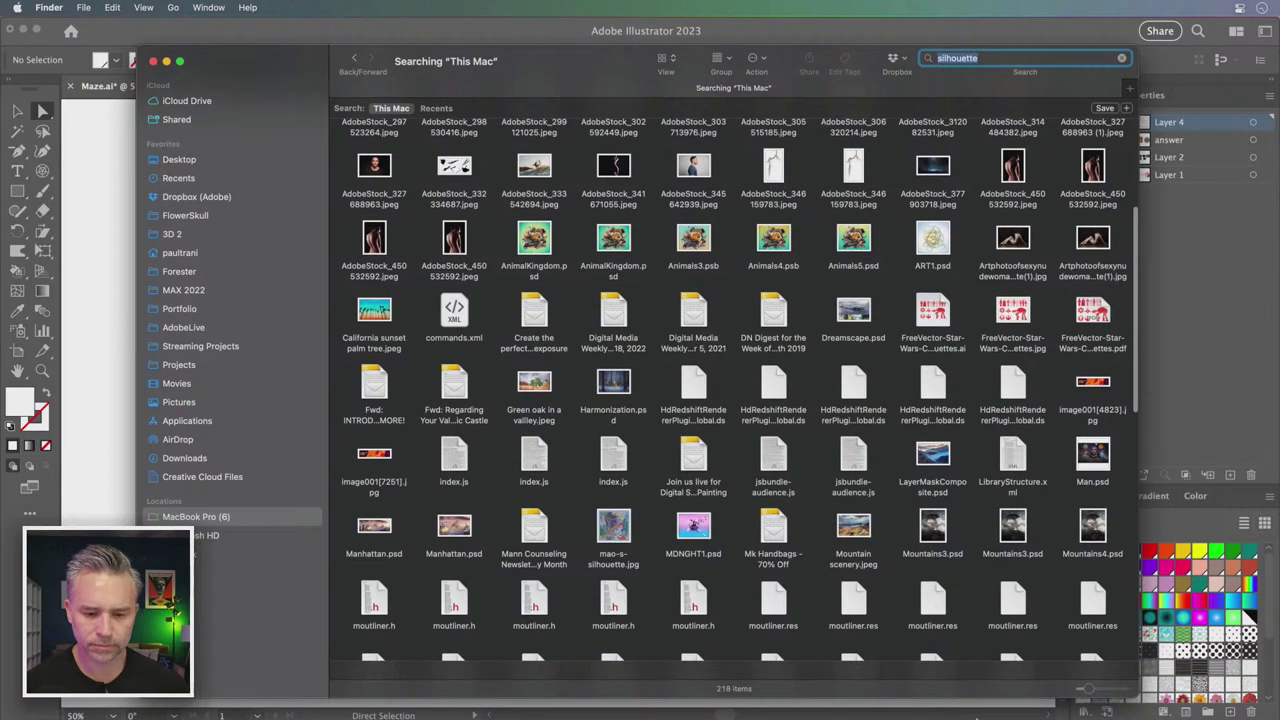
Launch the Noun Project app via Spotlight with 'nou'
key("super+space")
type("no")
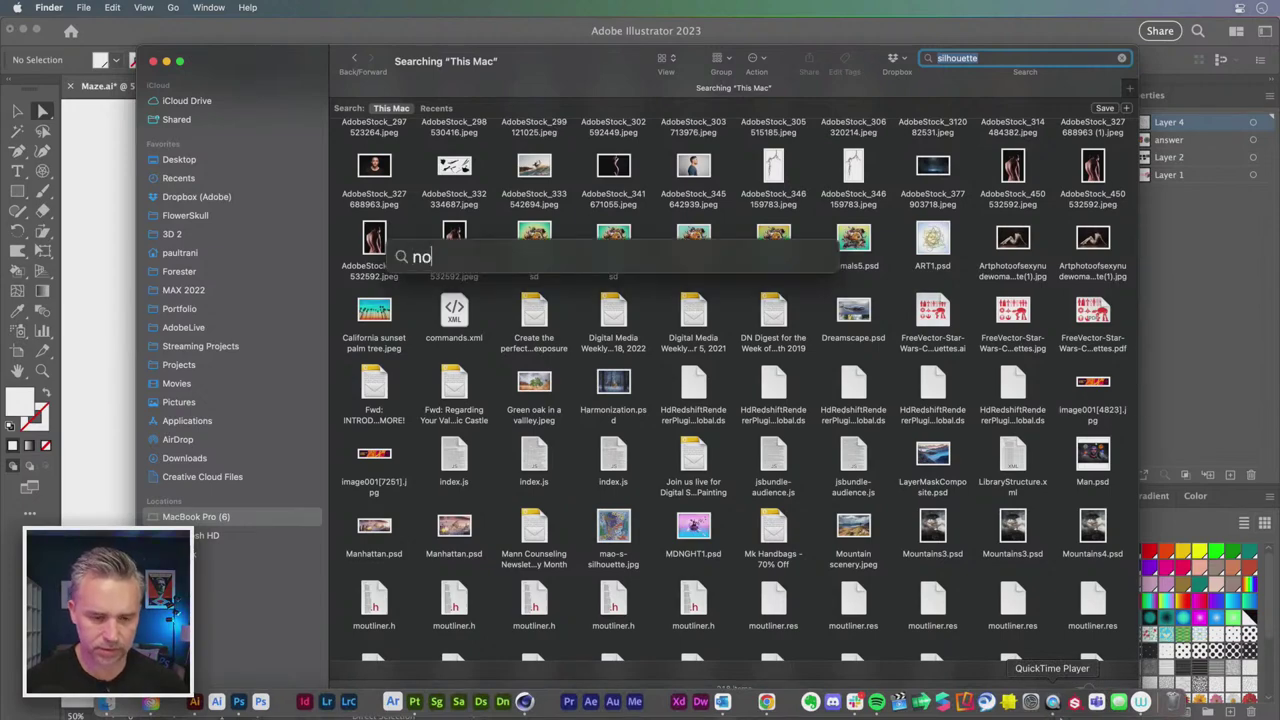
type("un")
key("Return")
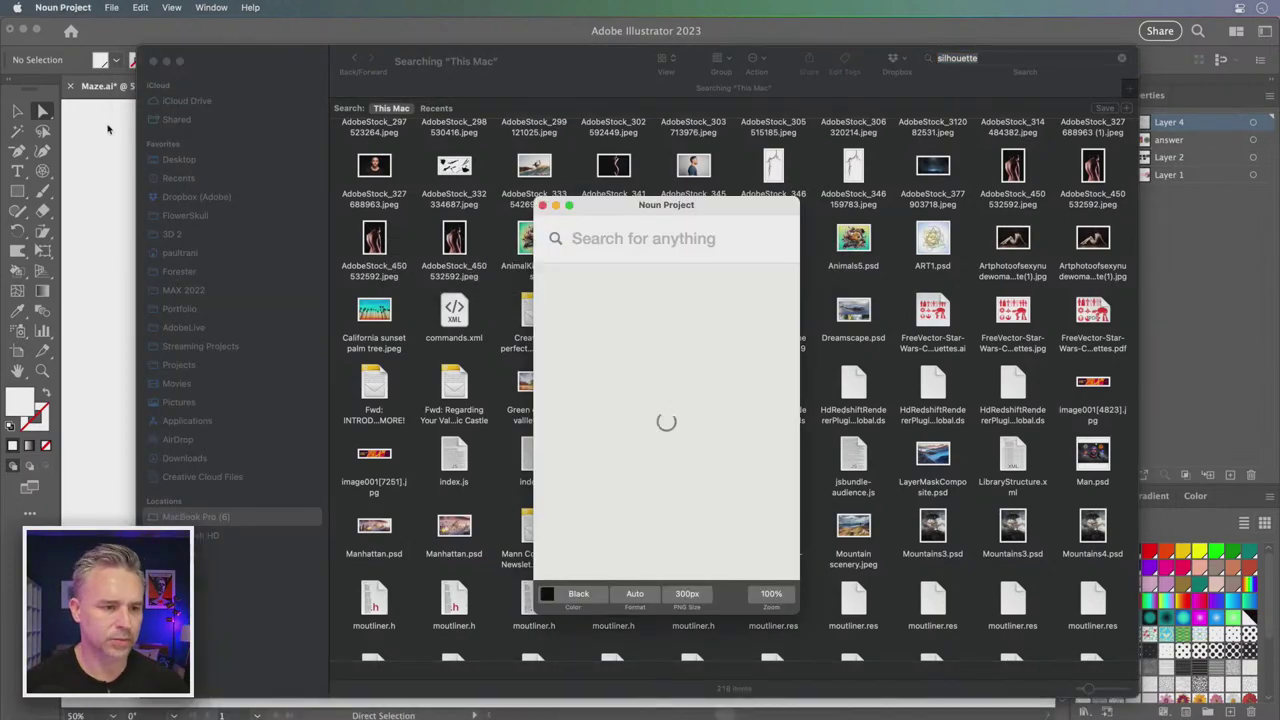
Search the Noun Project icon library for 'person' and move the browser clear of the maze
left_click(167, 62)
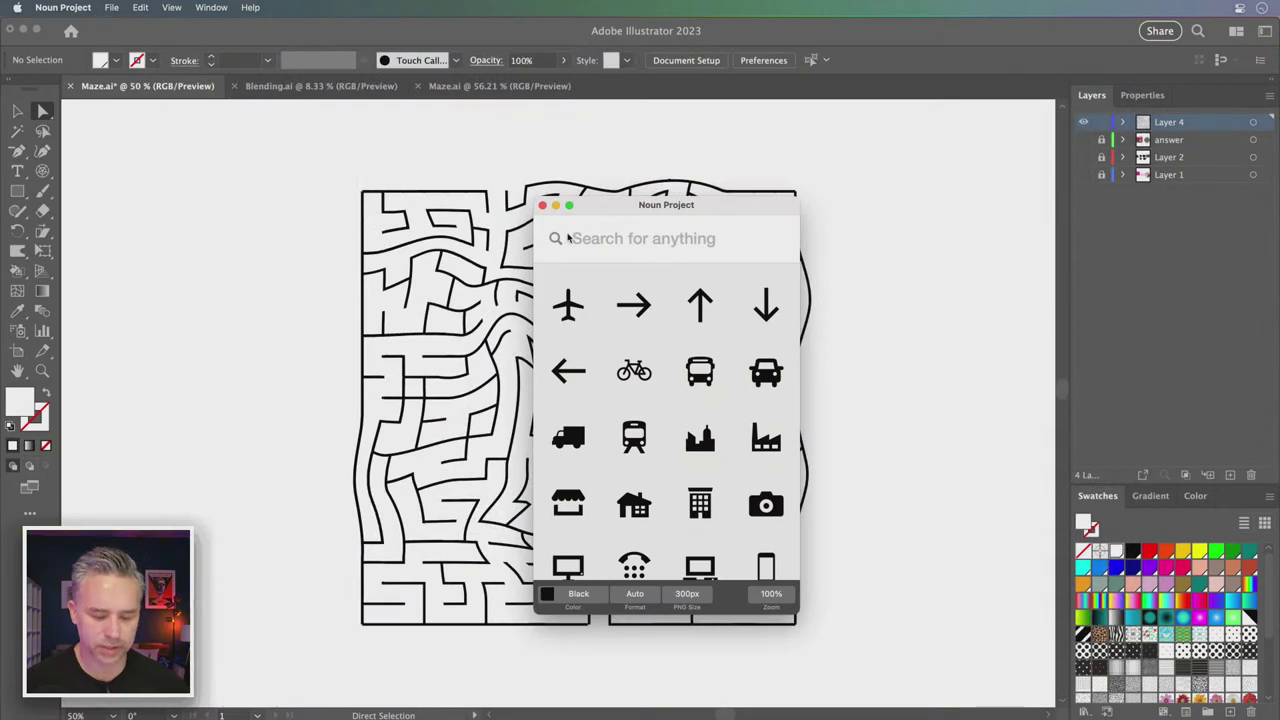
left_click(567, 237)
type("person")
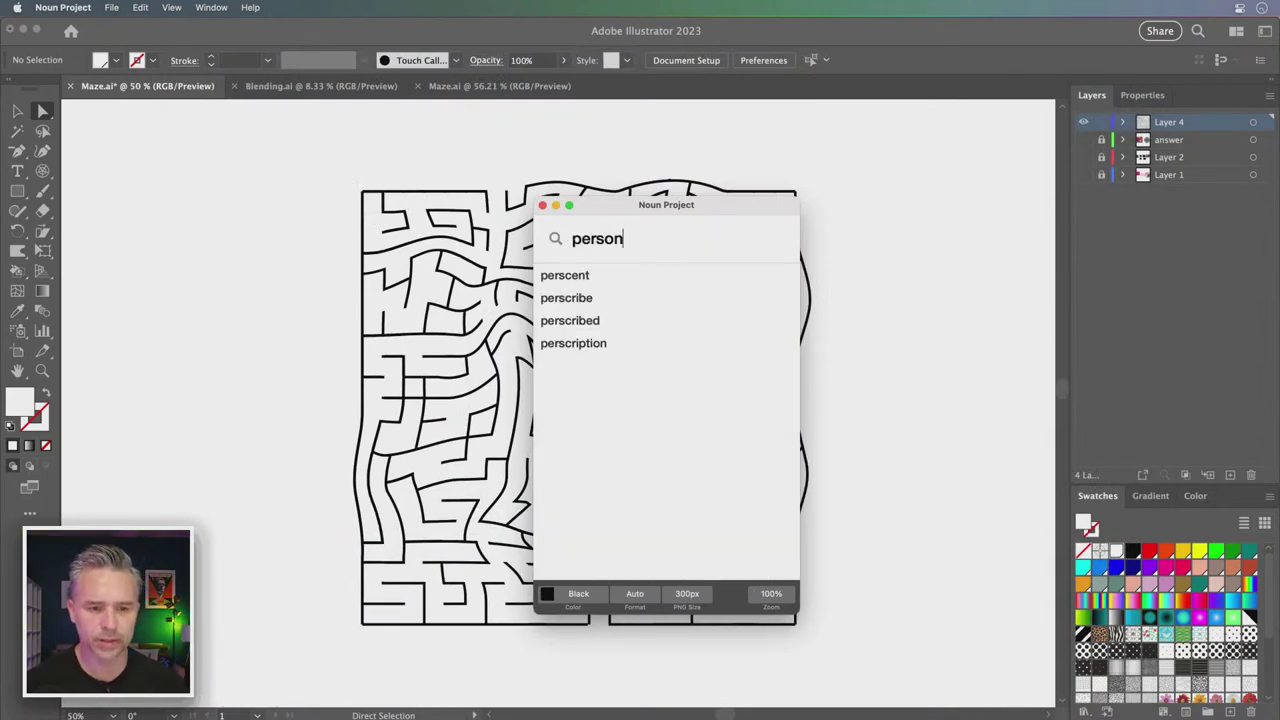
key("Return")
left_click_drag(591, 197, 859, 134)
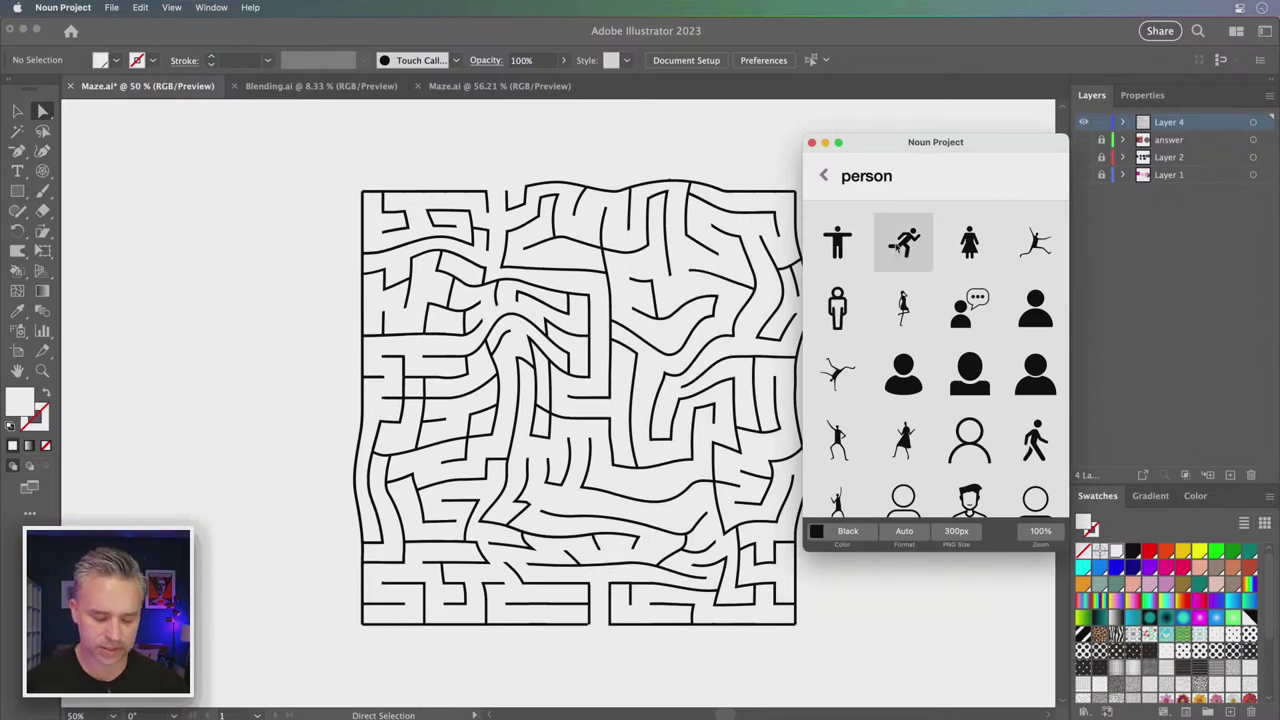
Place a running figure at the maze's top entrance and a standing figure below its exit
mouse_move(903, 242)
left_mouse_down()
mouse_move(557, 403)
mouse_move(580, 423)
mouse_move(464, 132)
mouse_move(494, 172)
left_mouse_up()
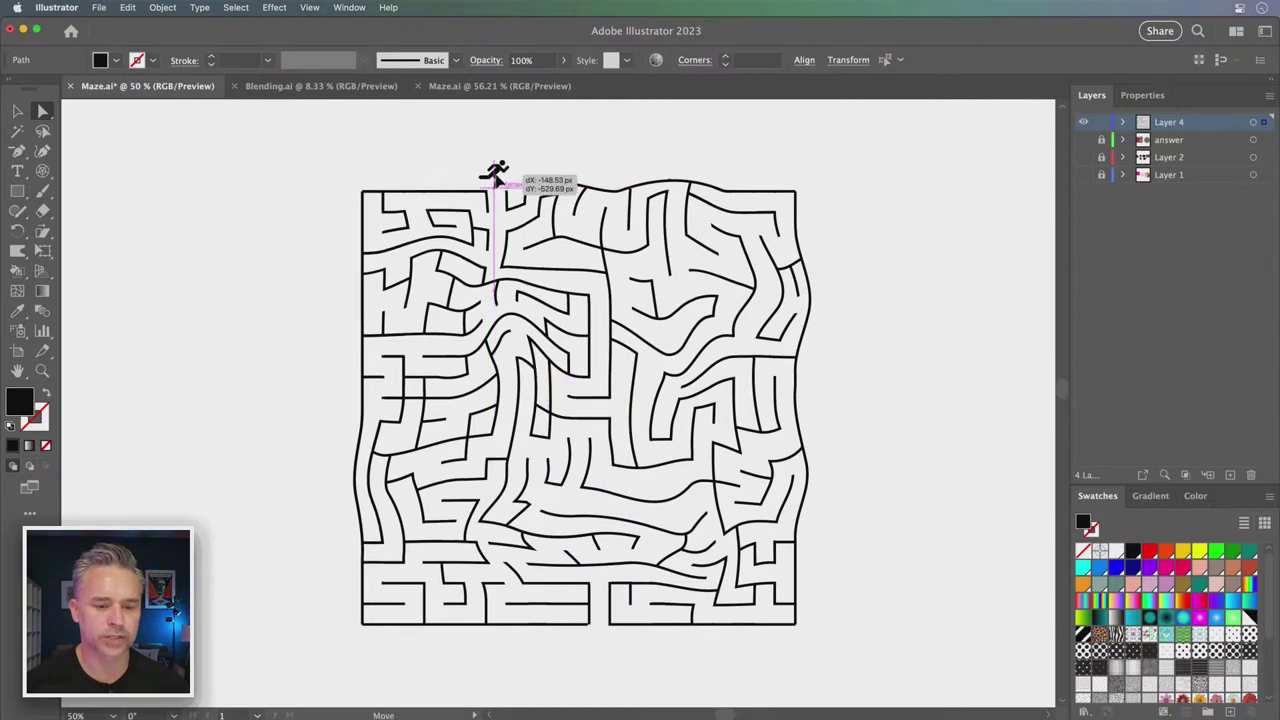
left_click(1149, 707)
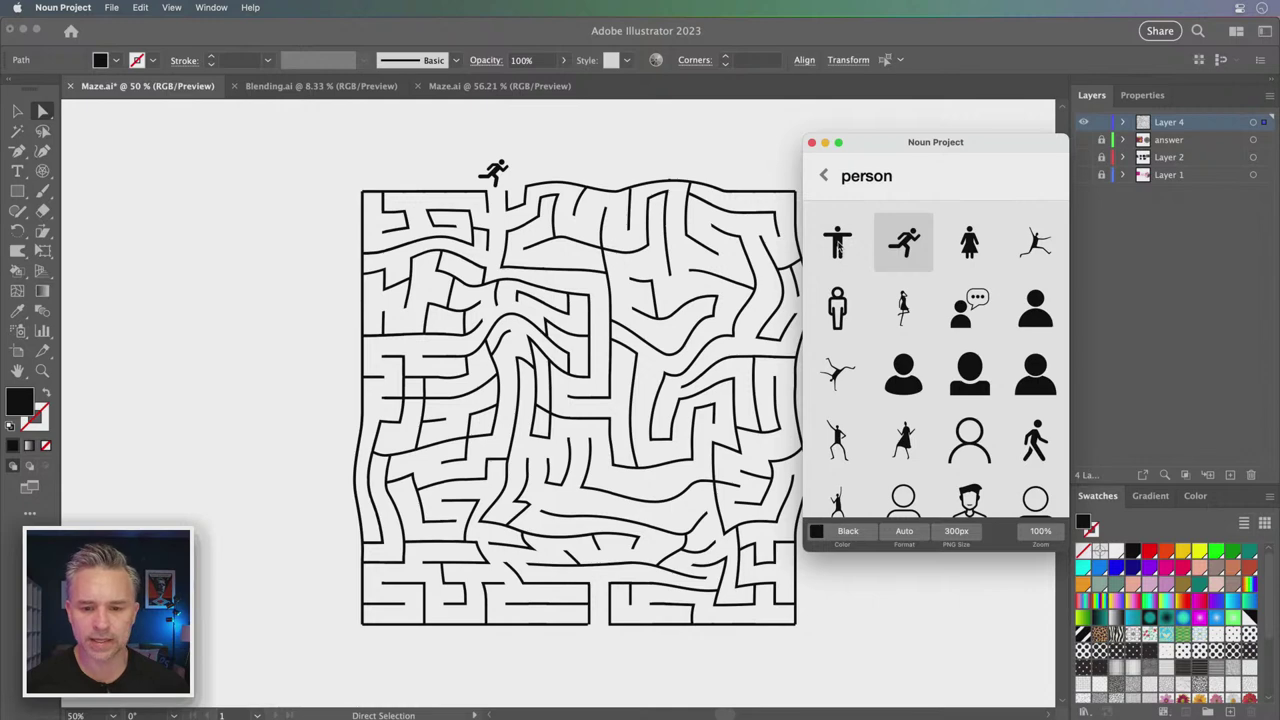
mouse_move(836, 242)
left_mouse_down()
mouse_move(602, 668)
mouse_move(601, 648)
left_mouse_up()
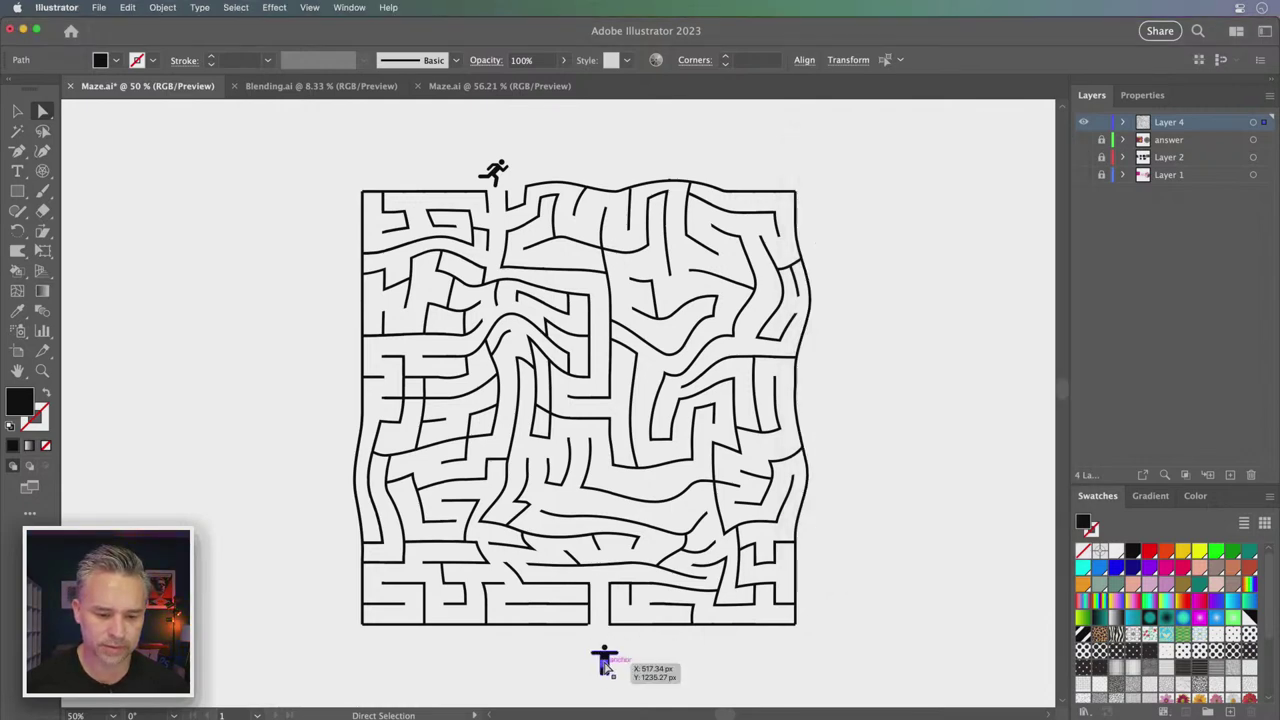
left_click(545, 656)
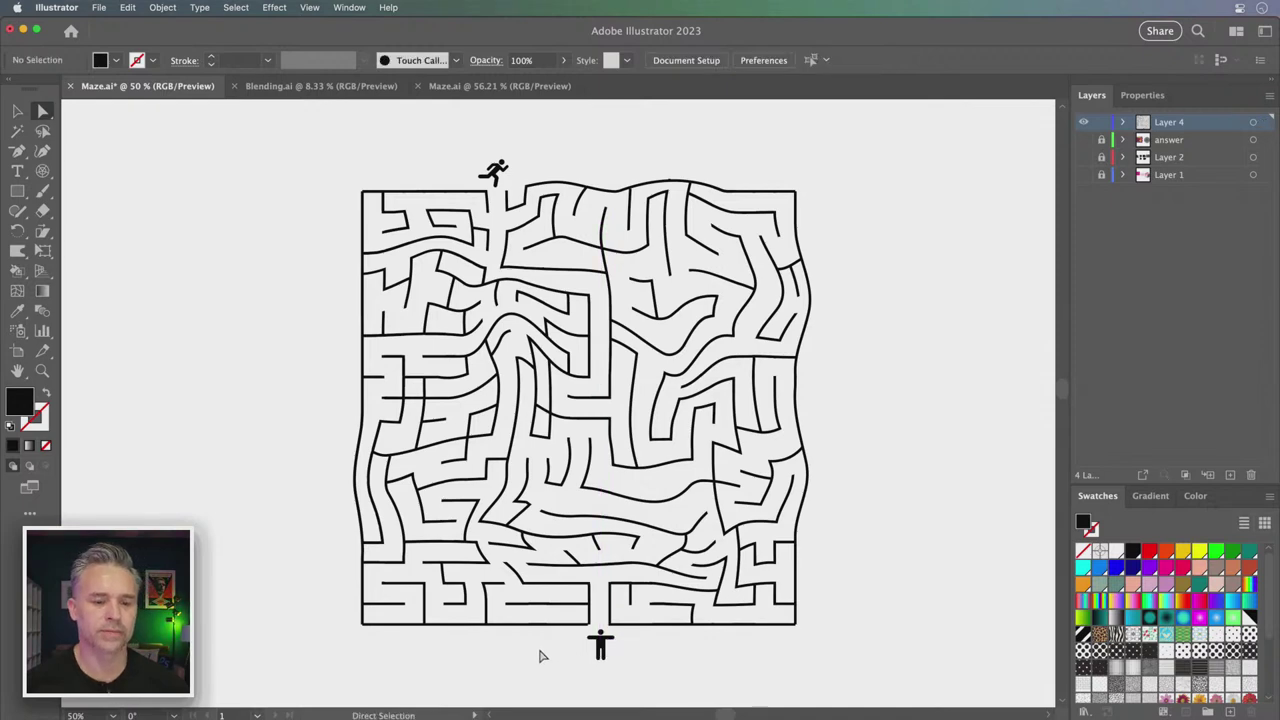
left_click_drag(200, 586, 230, 590)
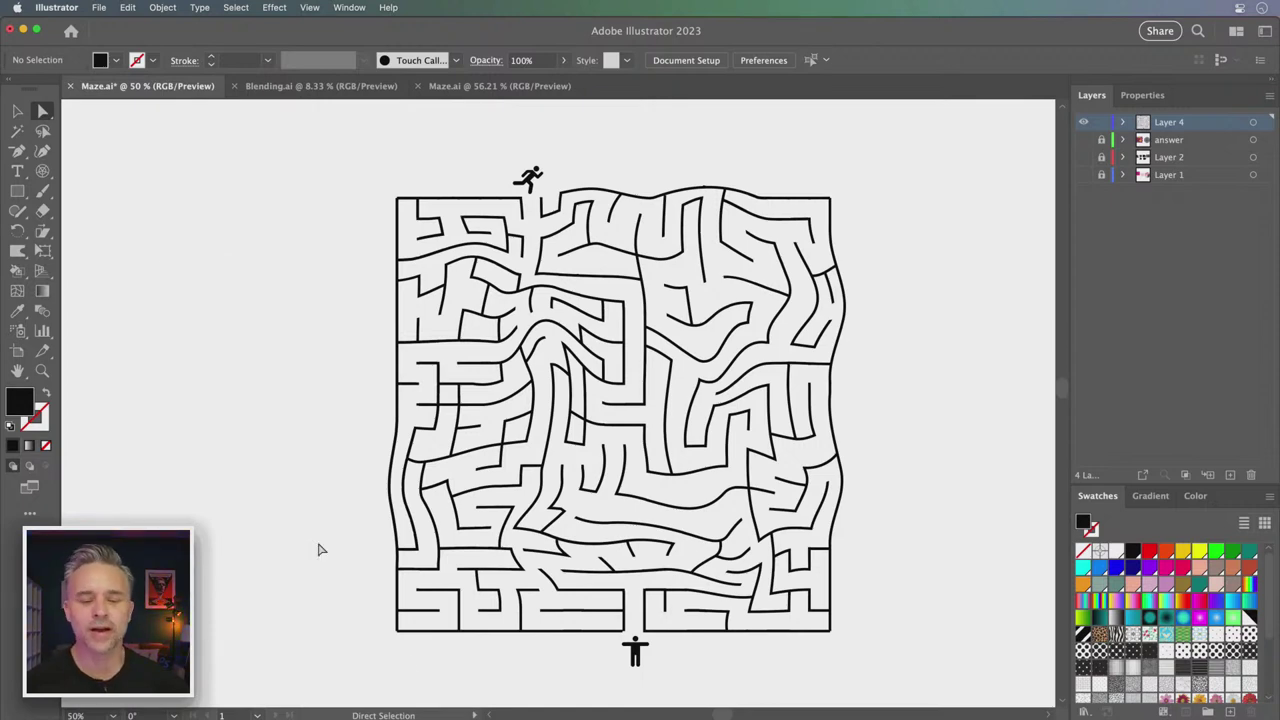
Save Maze.ai with the standing and running figure icons placed on the black-and-white maze
left_click(637, 660)
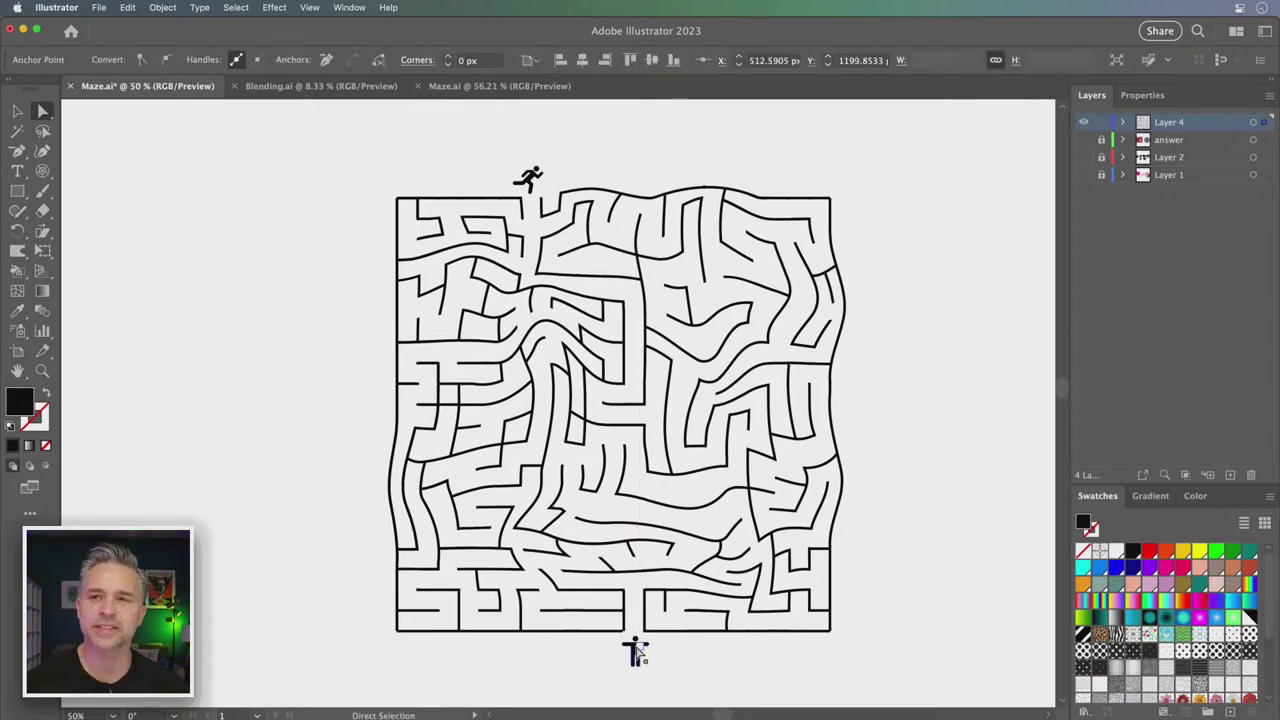
left_click(364, 412)
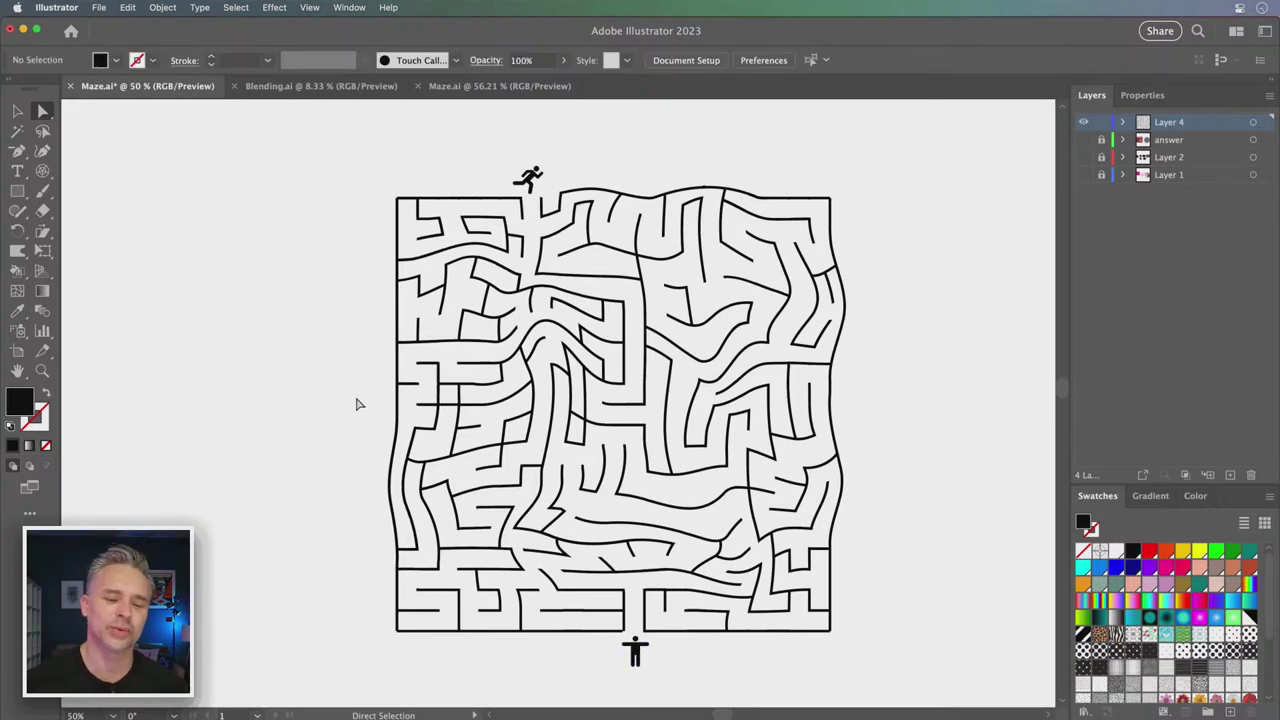
key("v")
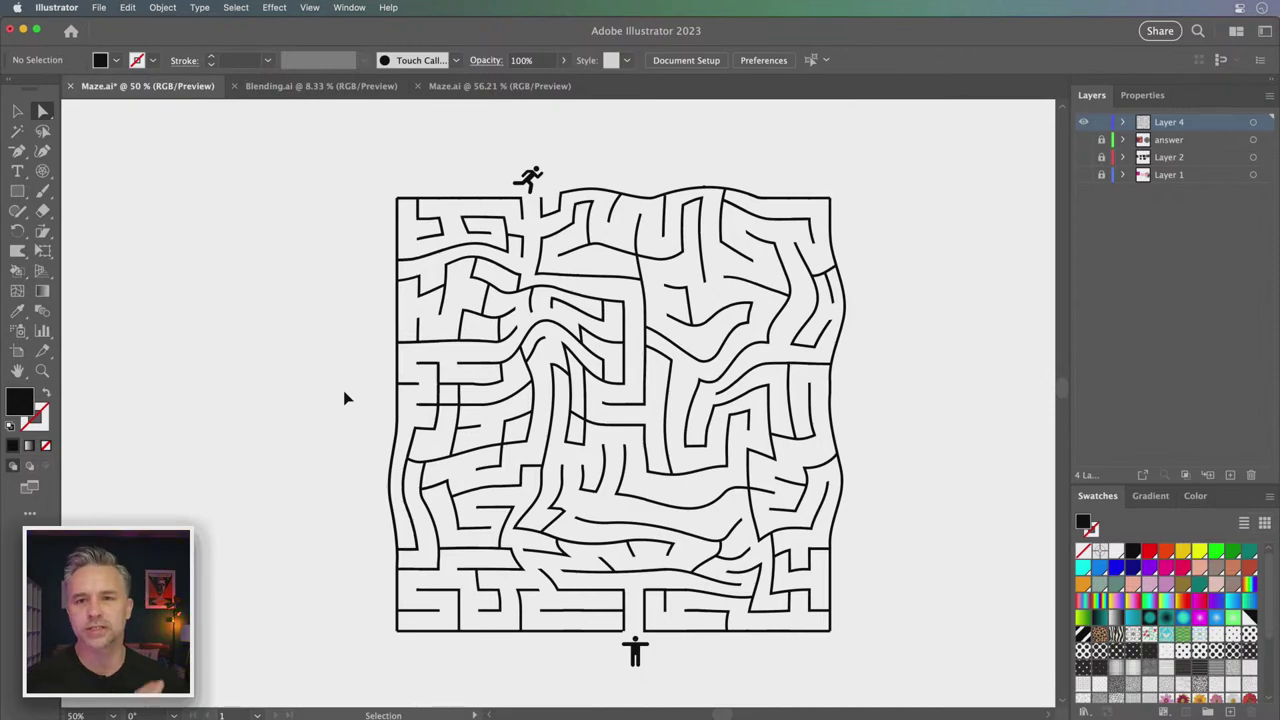
key("ctrl+s")
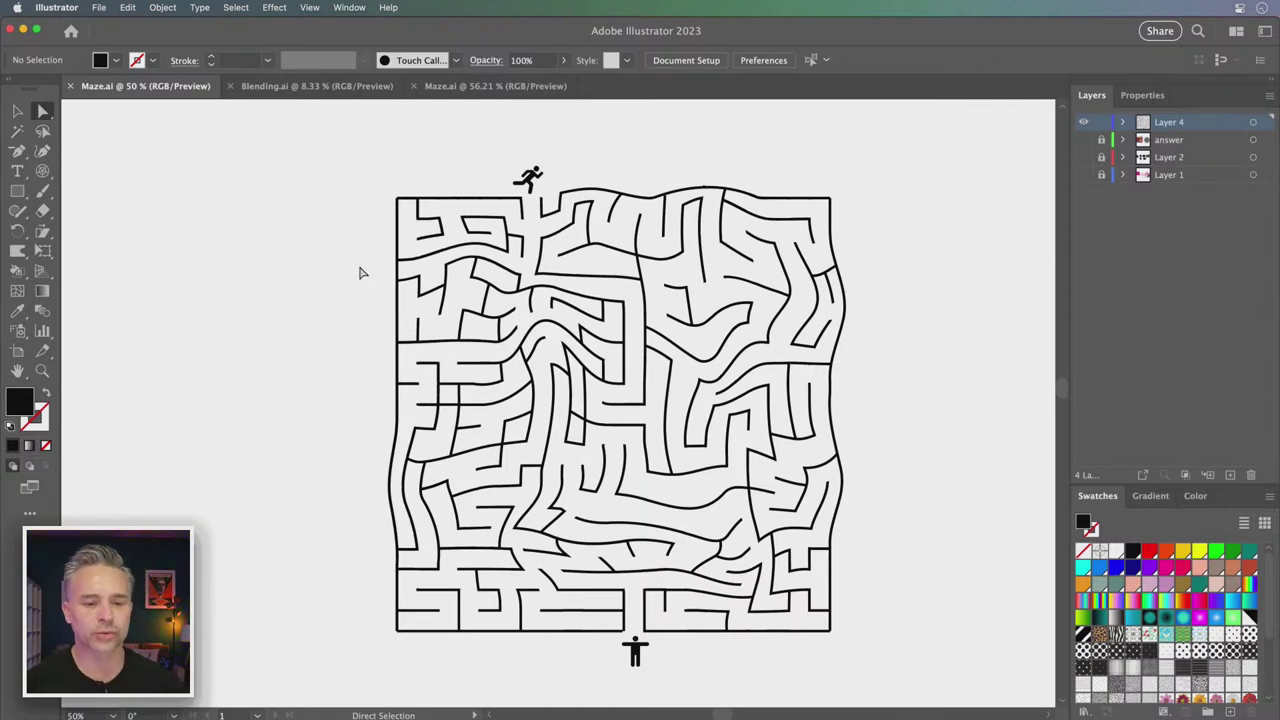
Select one white-filled maze shape, then delete every shape sharing its fill colour
left_click(570, 330)
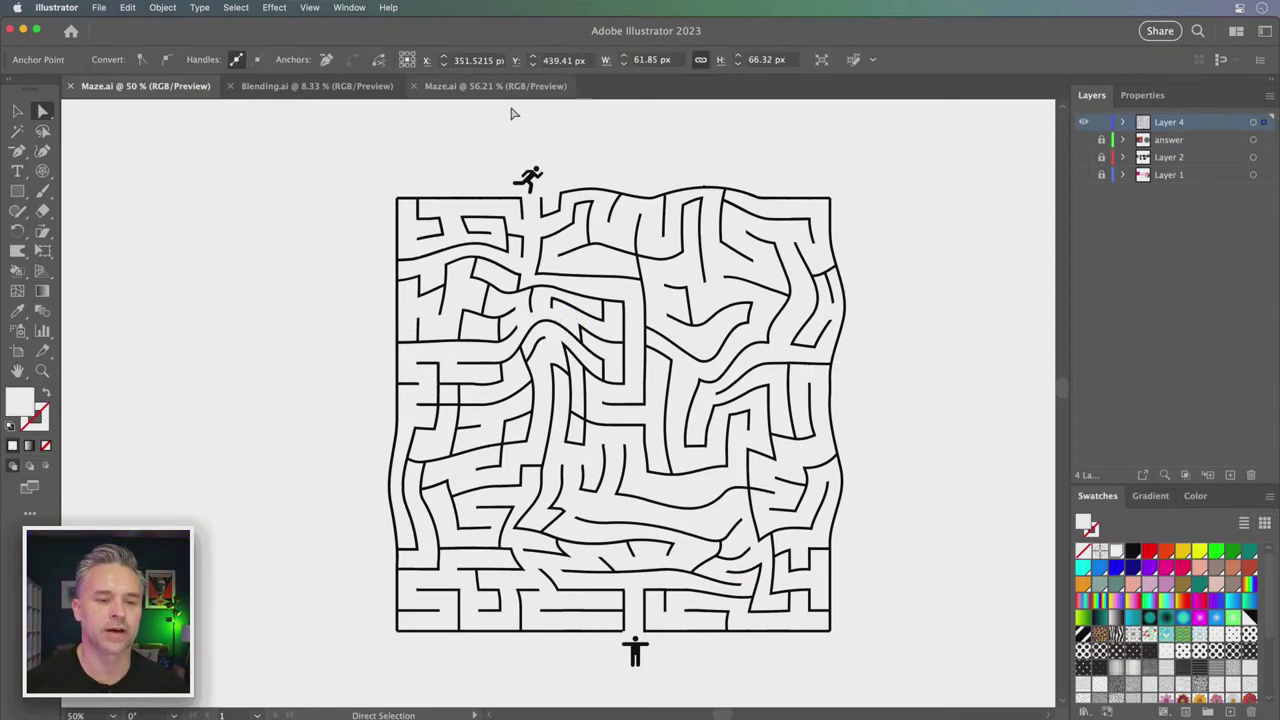
left_click(565, 325)
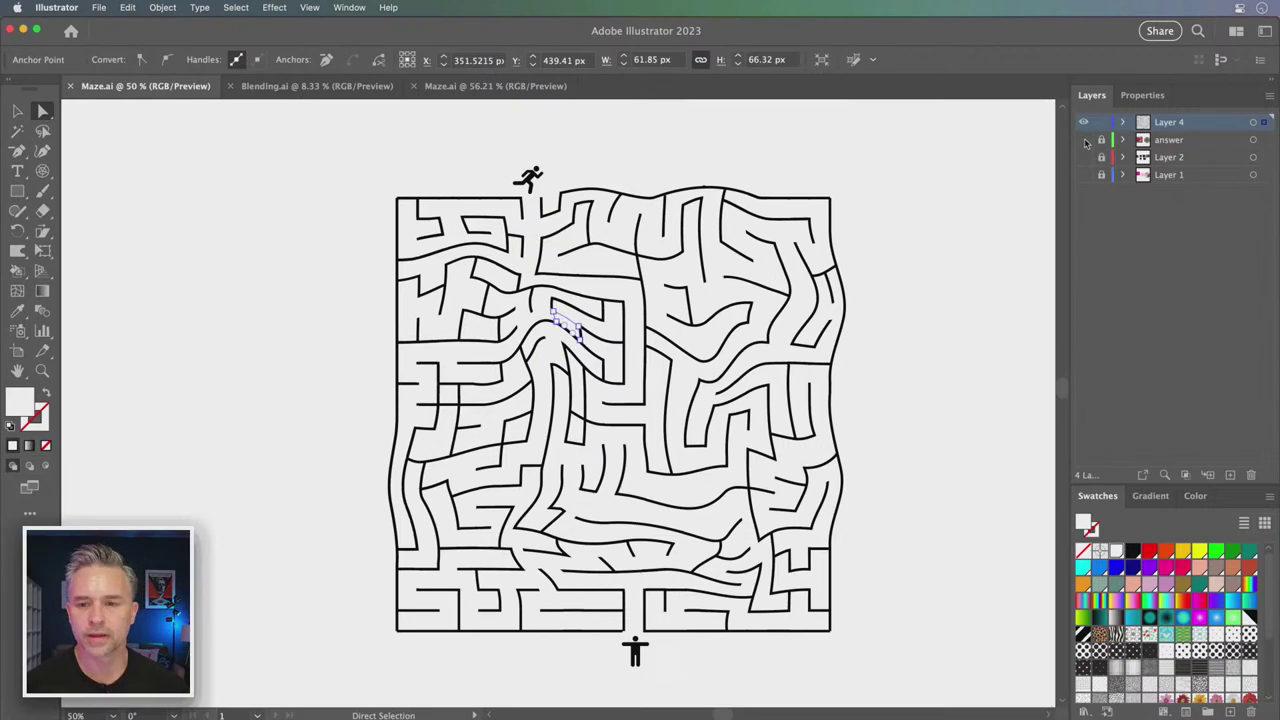
left_click(365, 320)
left_click_drag(458, 310, 488, 345)
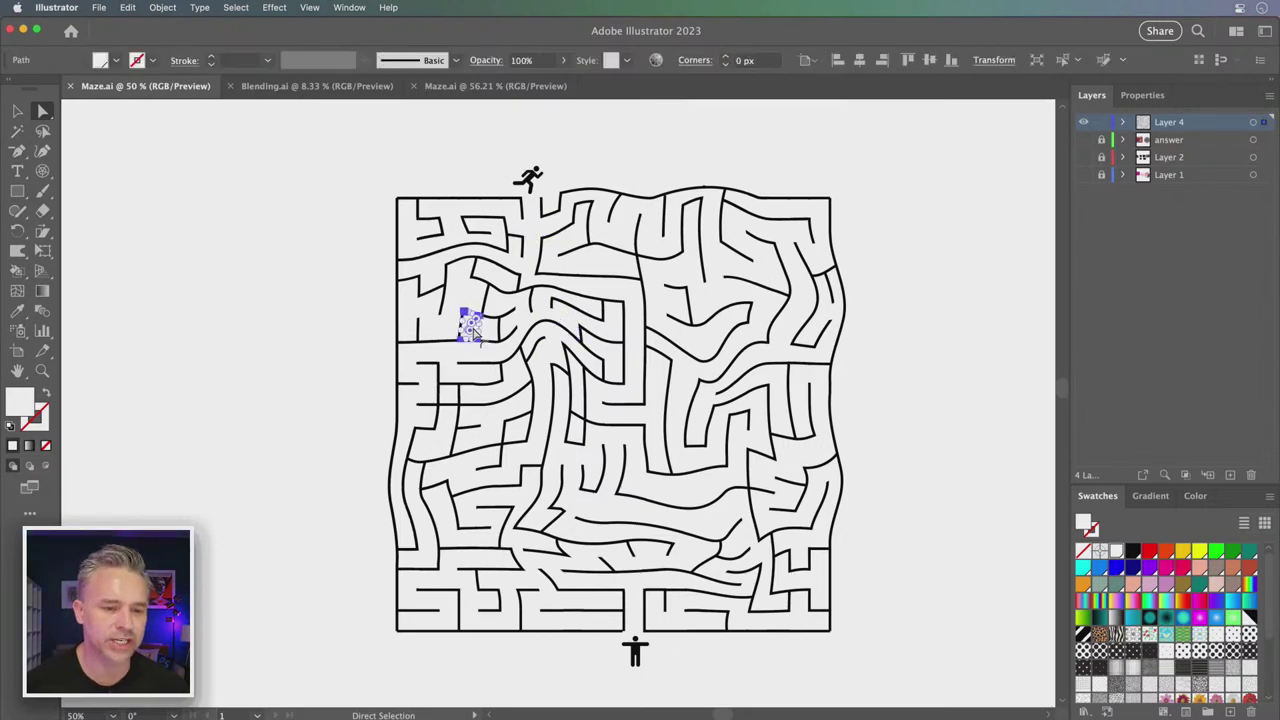
left_click(237, 8)
mouse_move(234, 145)
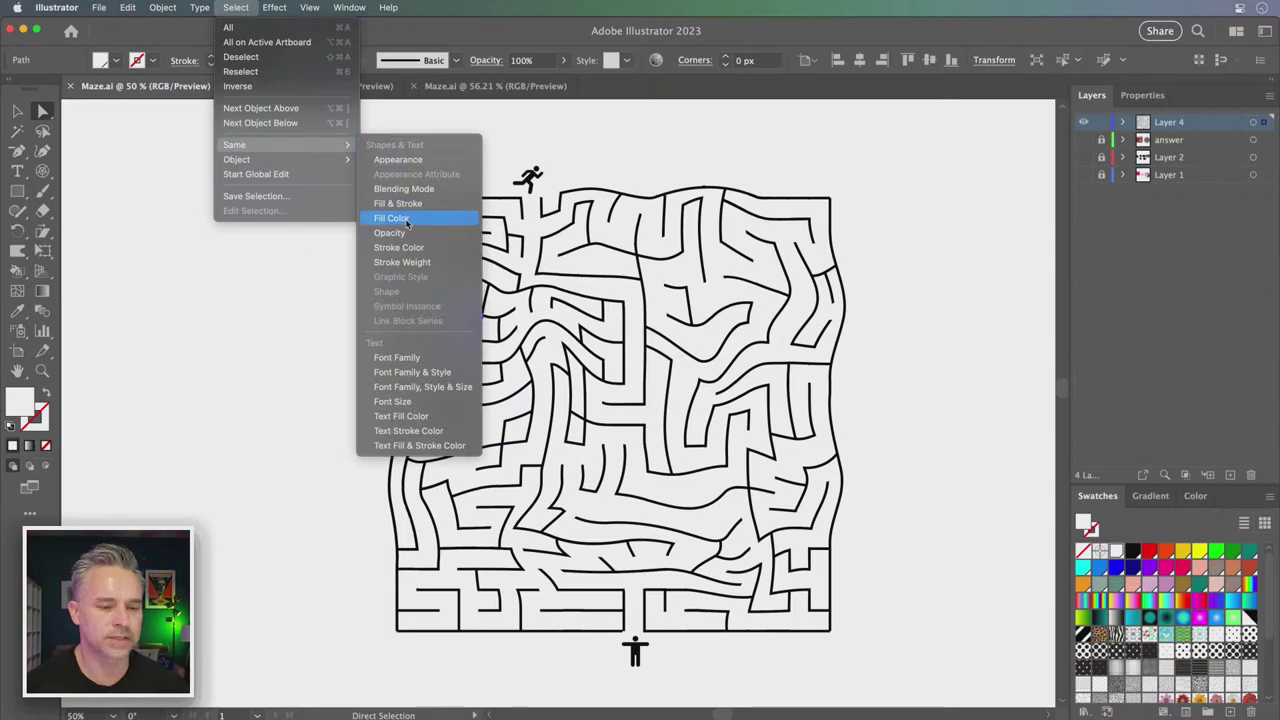
left_click(405, 219)
key("Delete")
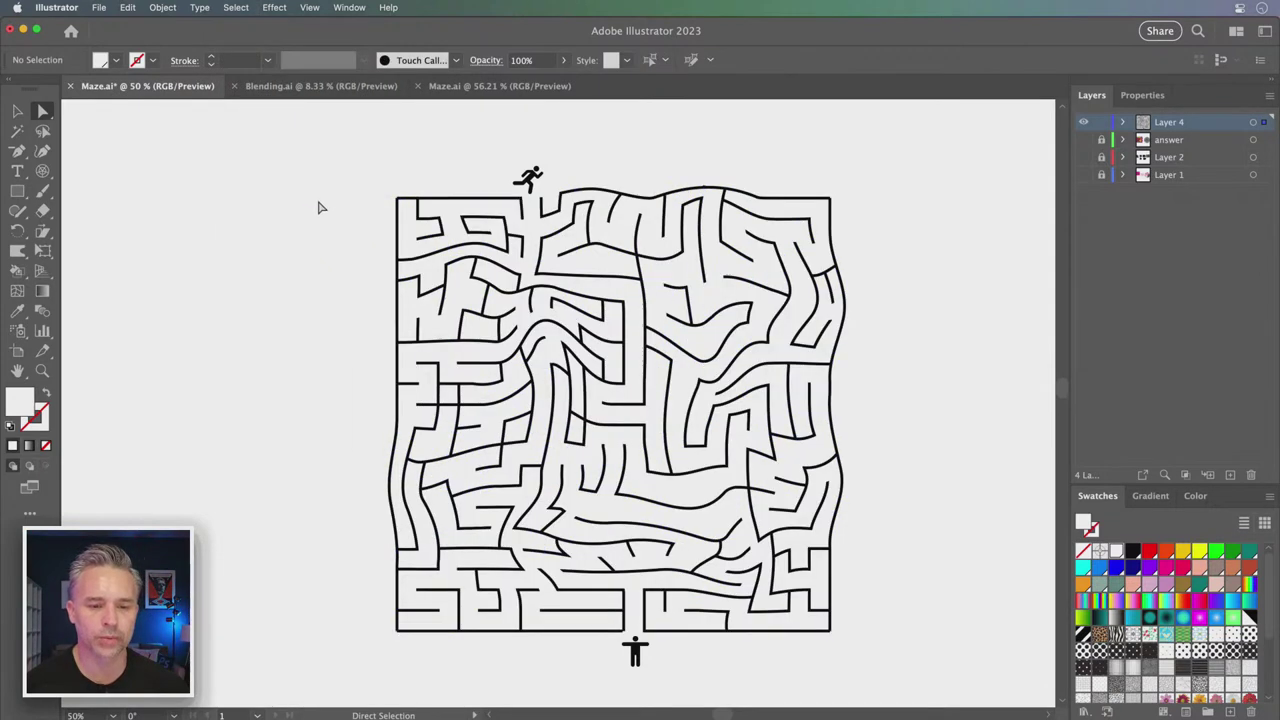
Show the teal background layer and group the running figure's parts
left_click(1082, 158)
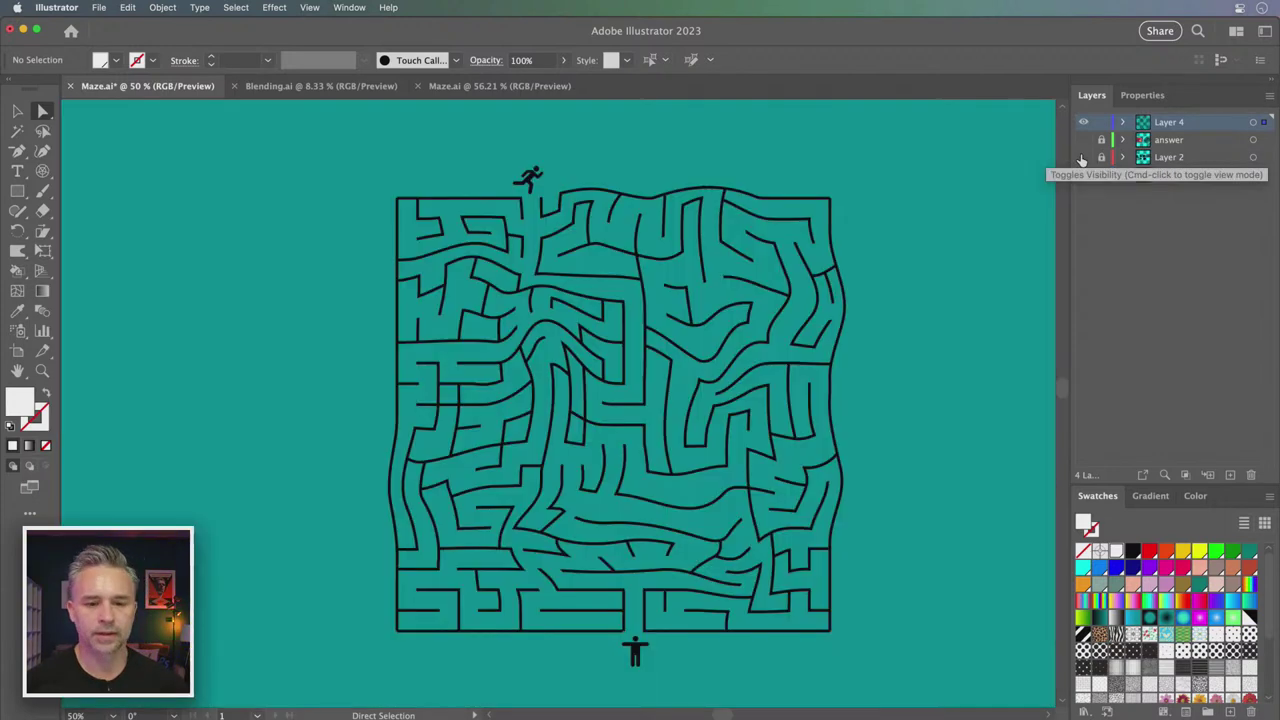
left_click(745, 195)
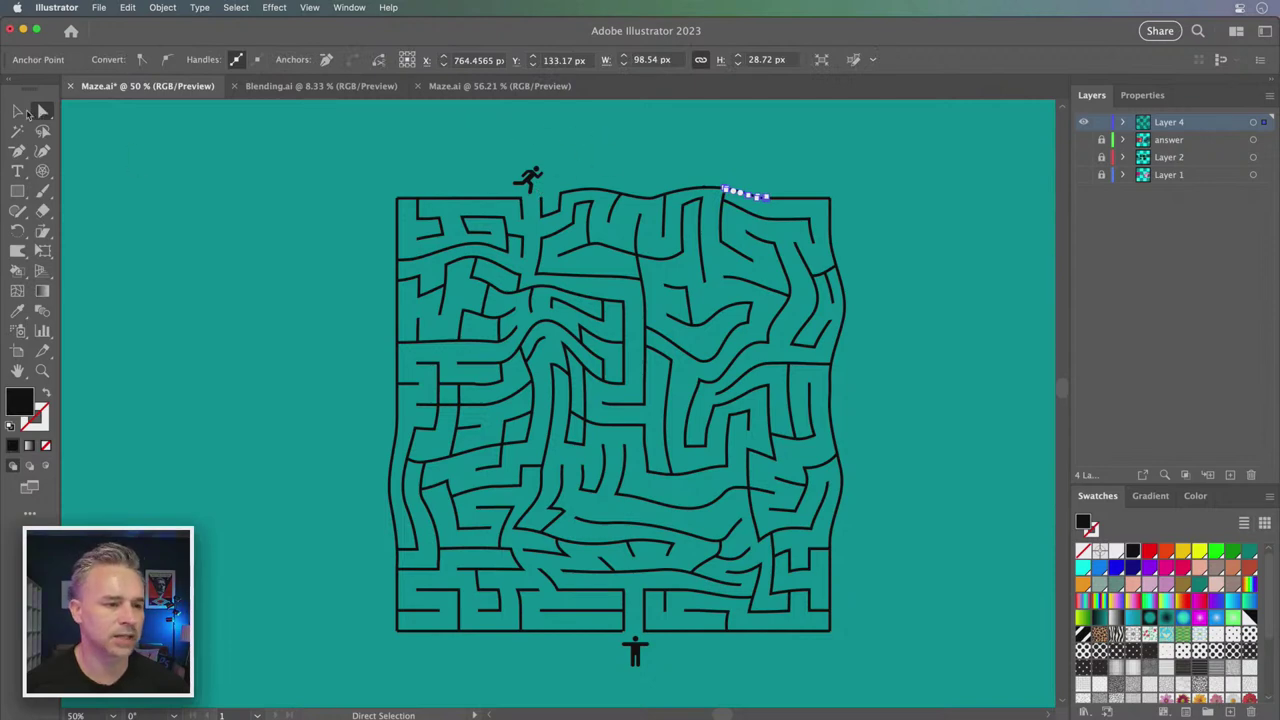
left_click(17, 111)
left_click_drag(508, 151, 546, 196)
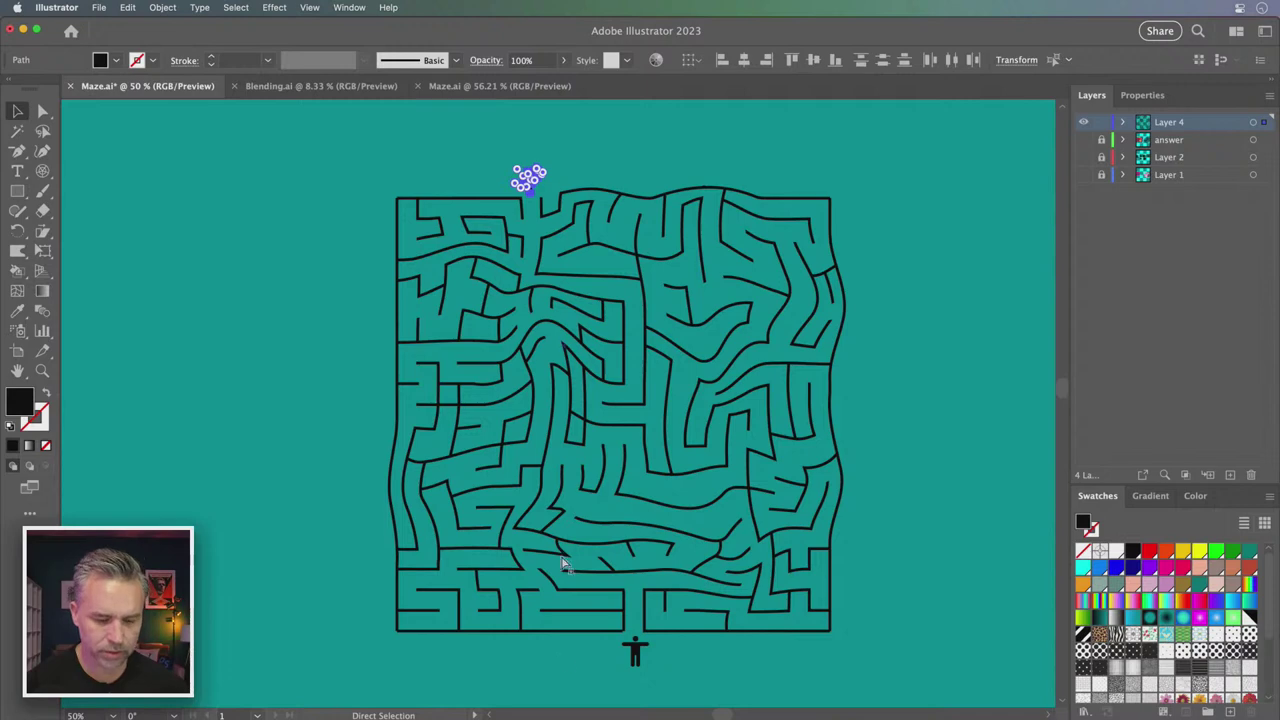
key("super+g")
Move both figures onto a new layer, pasted in place
left_click(624, 646)
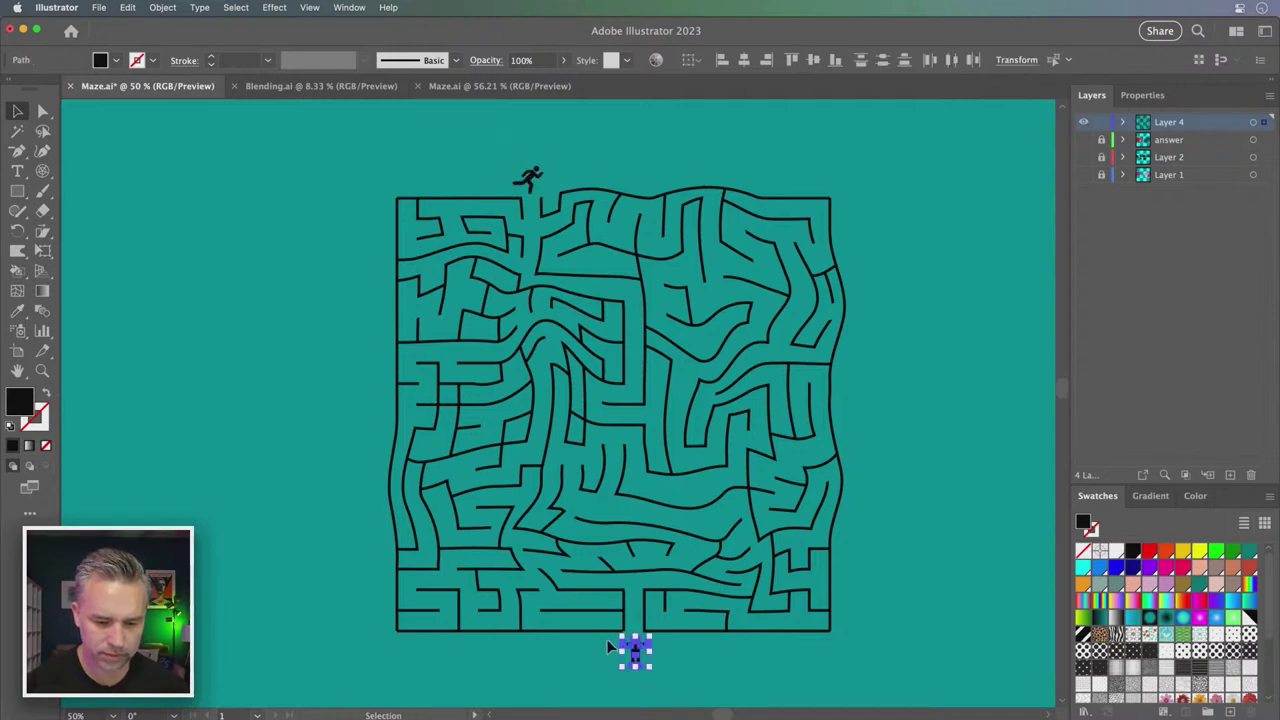
left_click(529, 181, "shift")
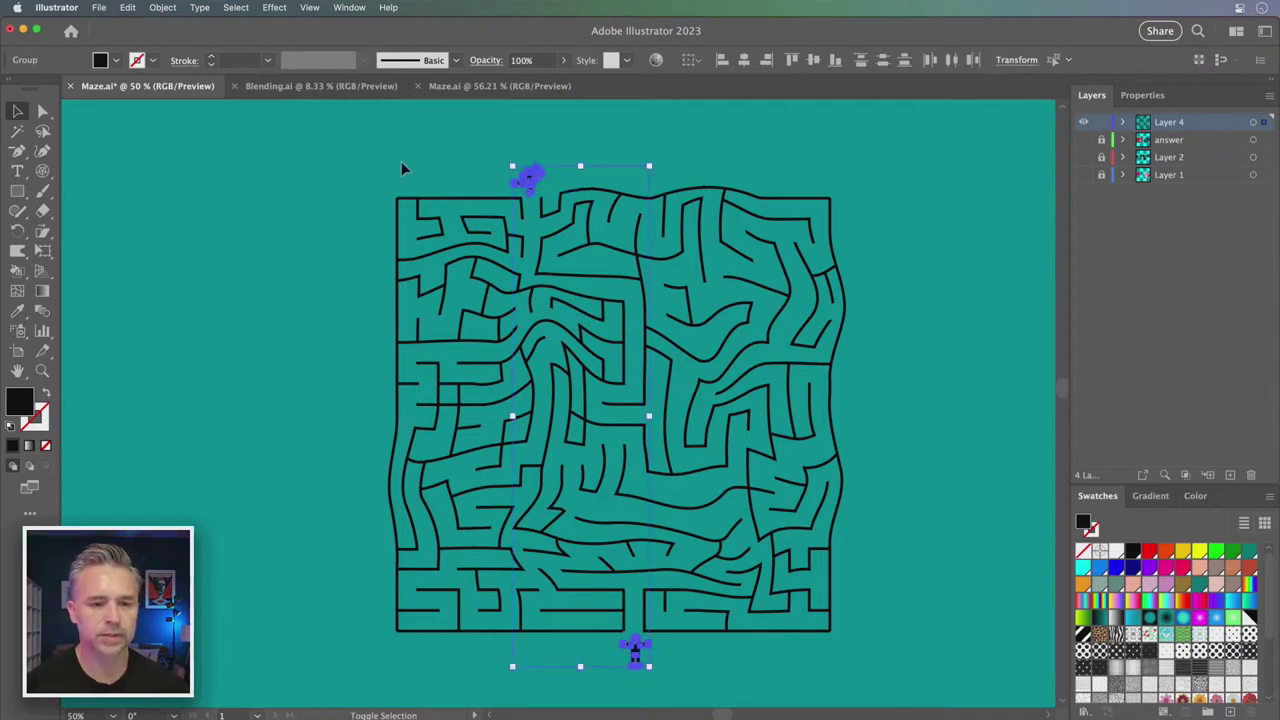
key("super+x")
left_click(1230, 475)
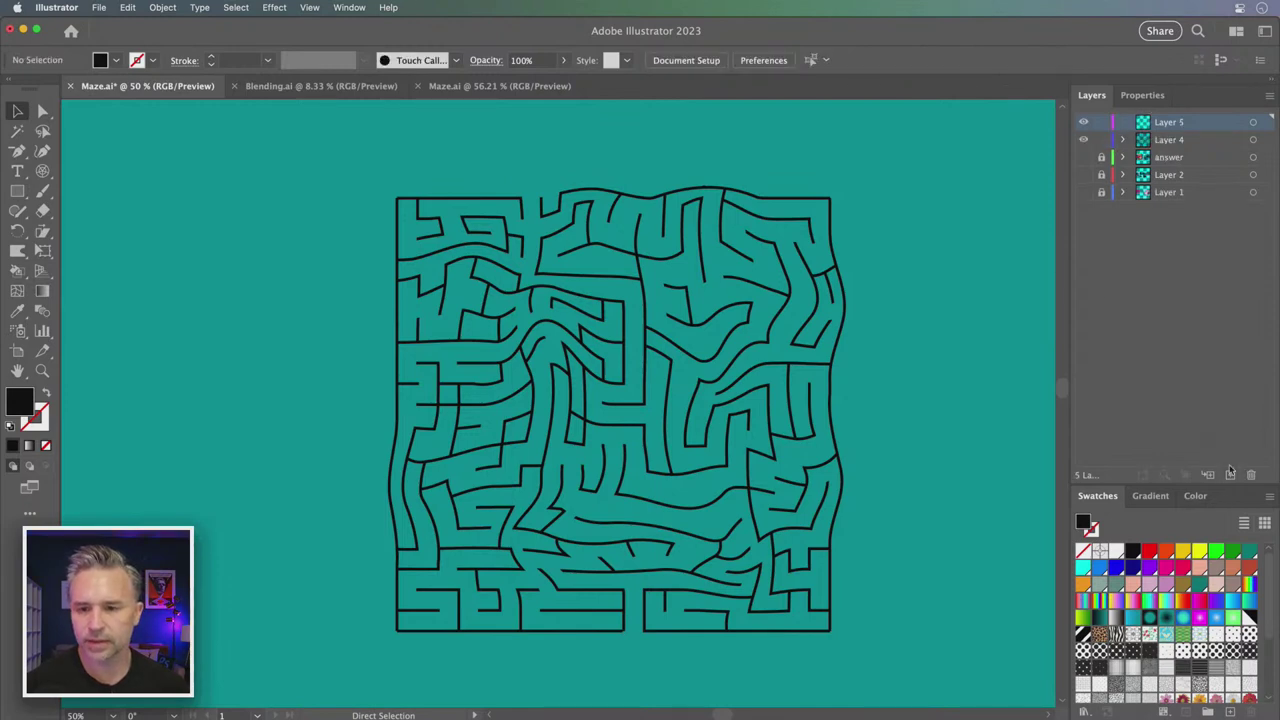
key("super+f")
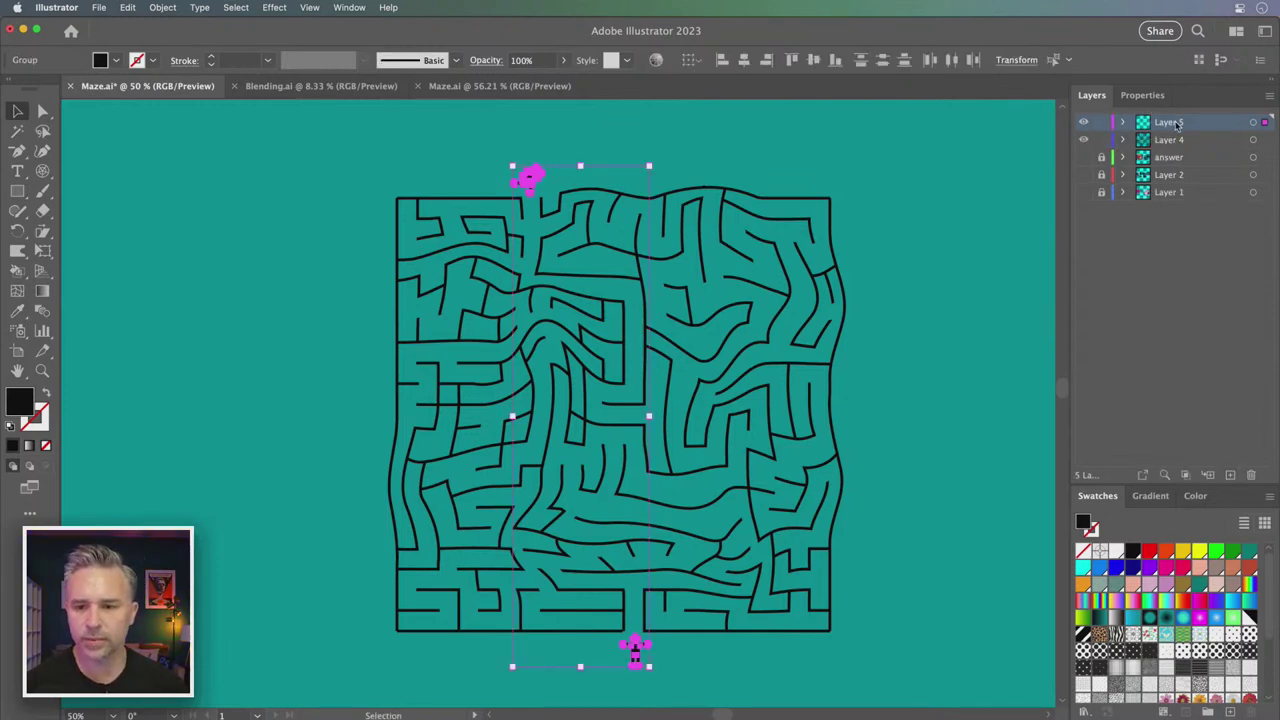
Rename the new layer 'people' and lock it
double_click(1170, 122)
type("people")
key("Return")
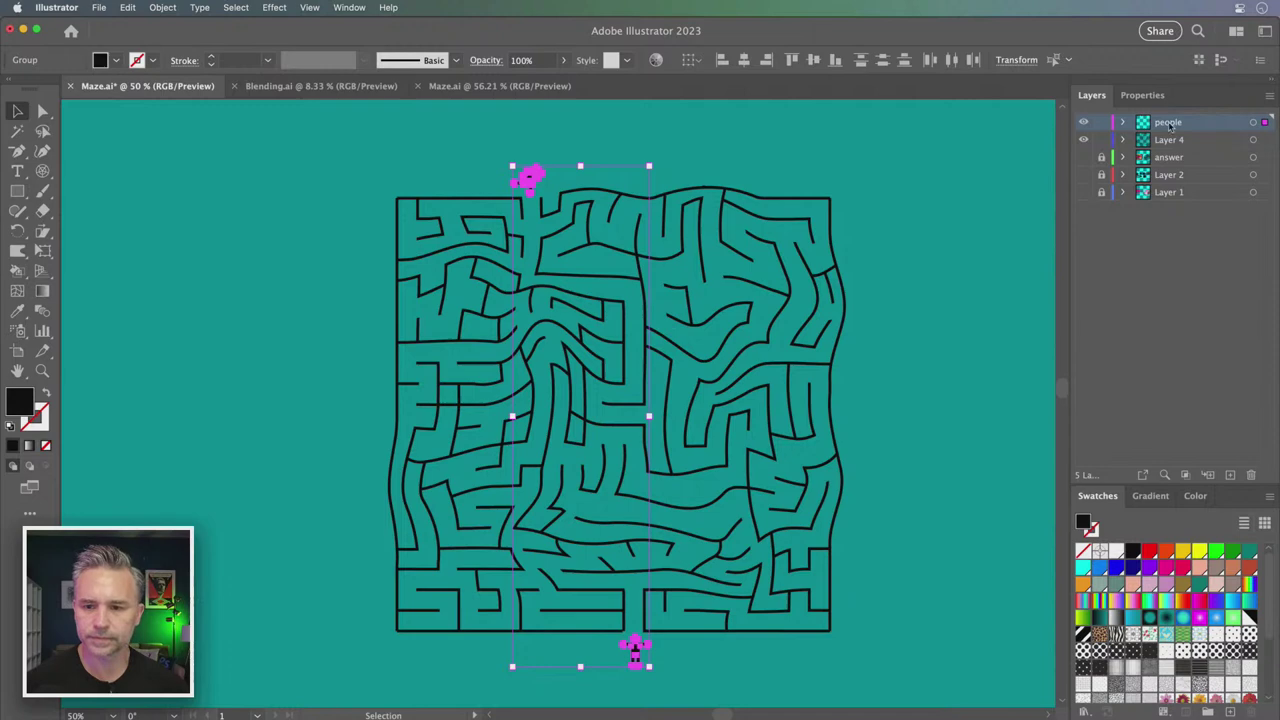
left_click(1101, 123)
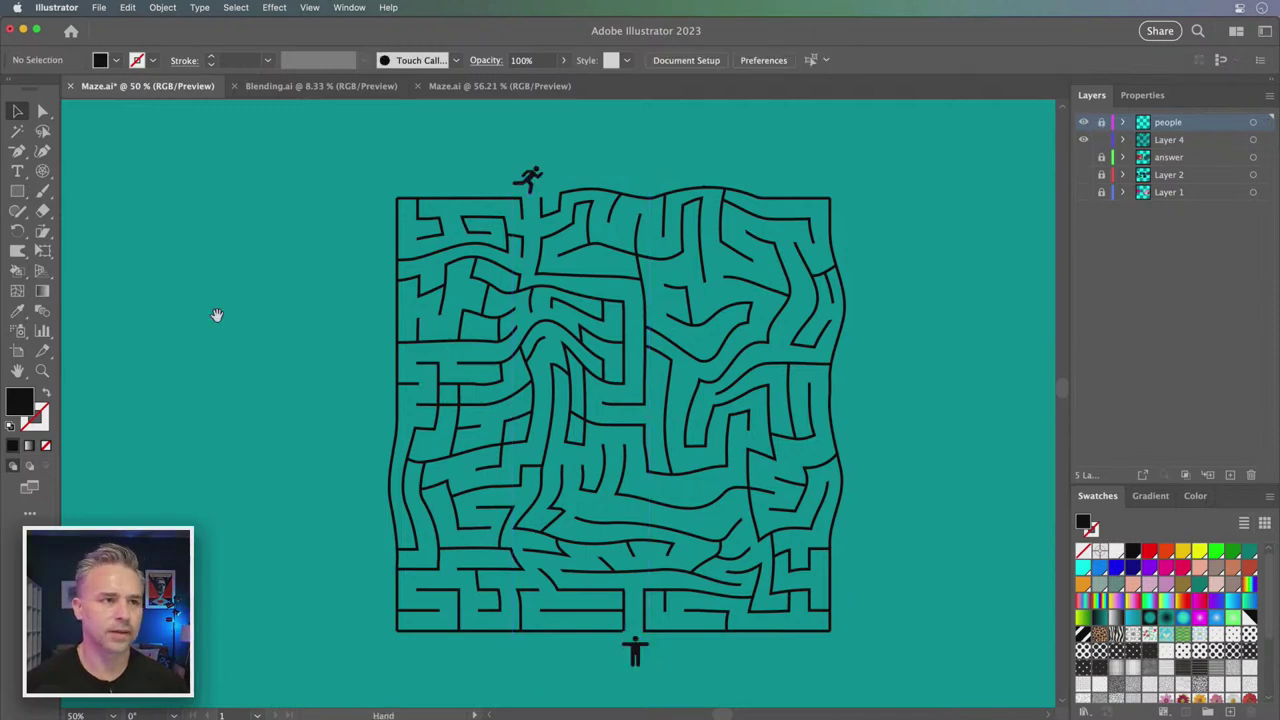
scroll(214, 312, "right", 2)
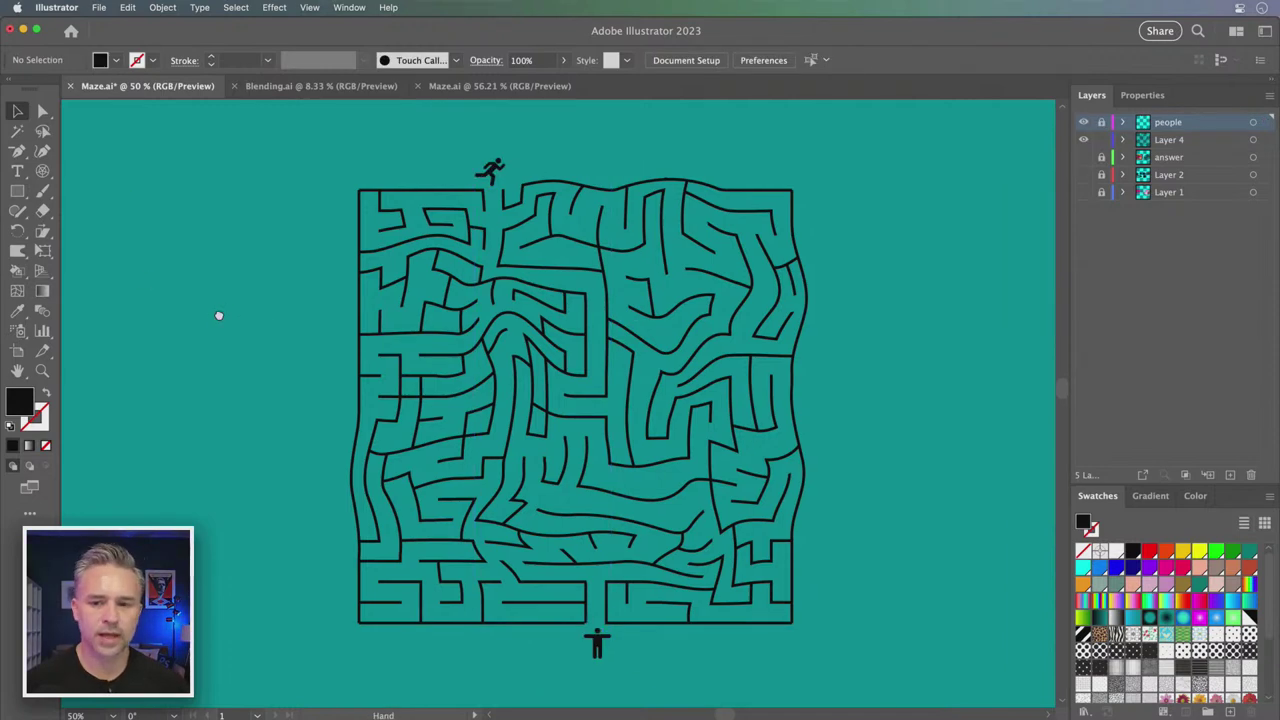
Select the maze group and zoom in to 400% to inspect its overlapping lines
left_click(358, 222)
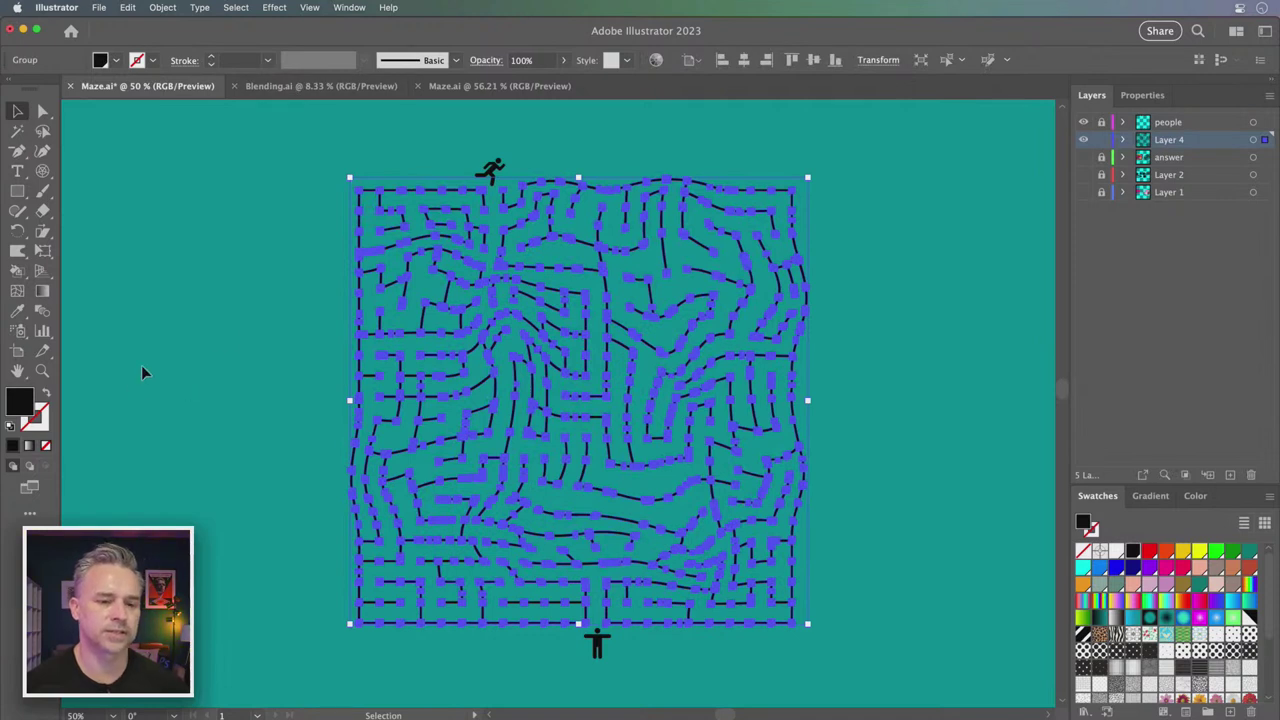
left_click(1127, 93)
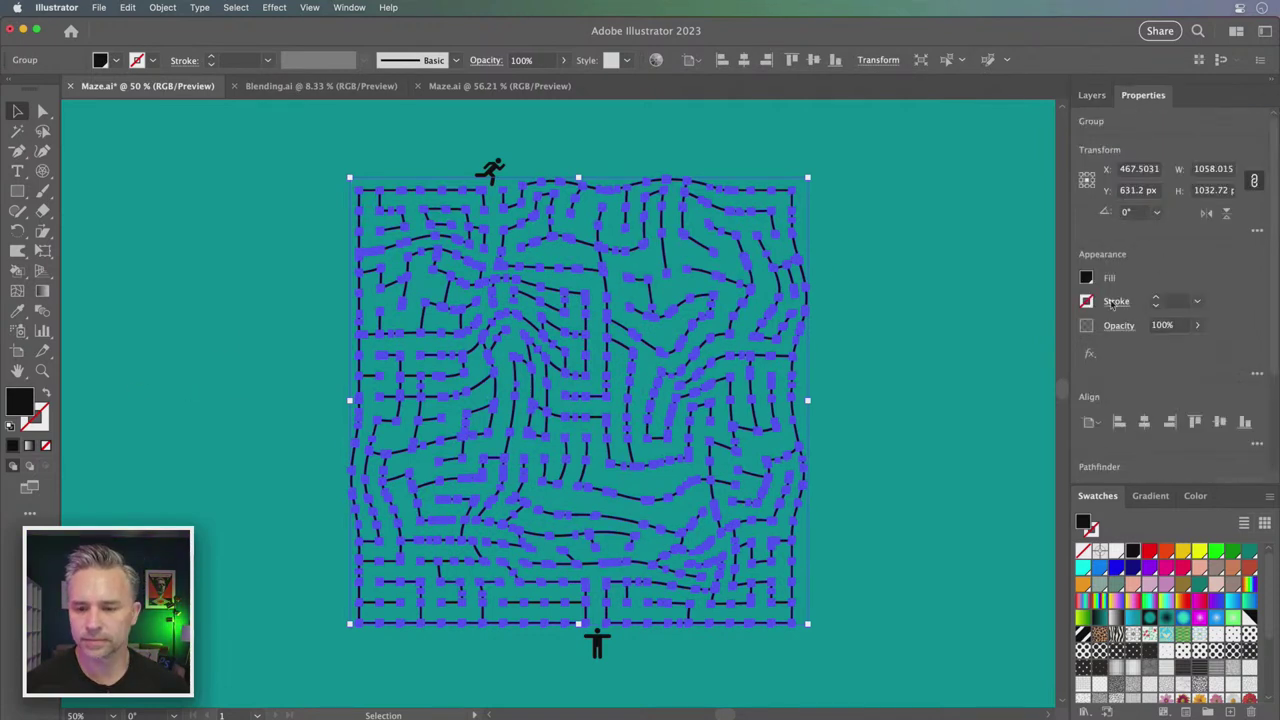
left_click(1114, 302)
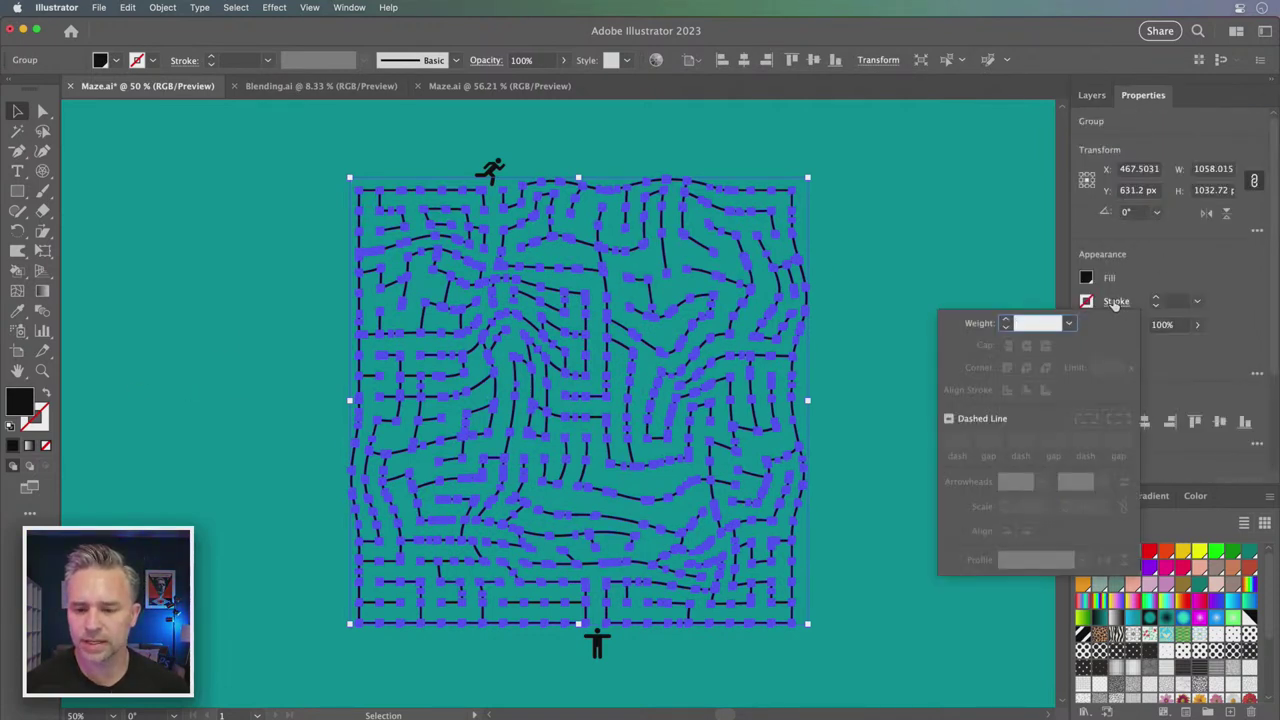
key("ctrl+plus")
key("ctrl+plus")
key("ctrl+plus")
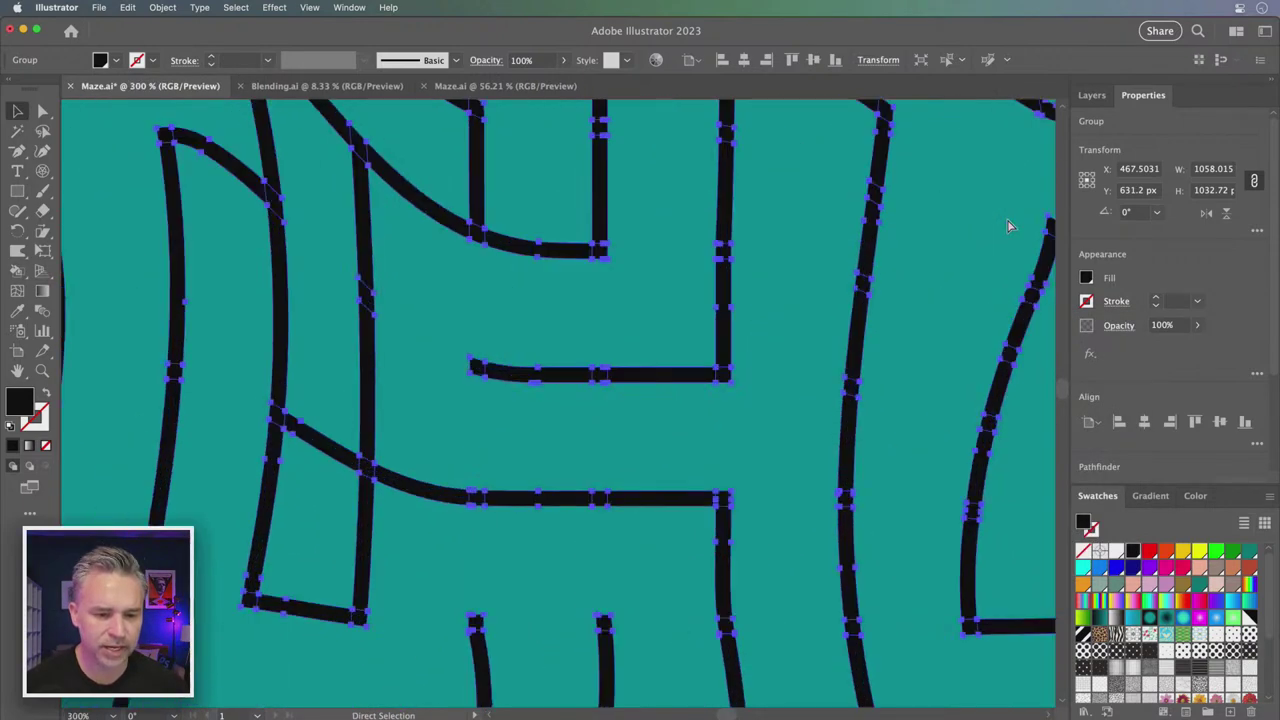
key("ctrl+plus")
key("ctrl+plus")
key("ctrl+minus")
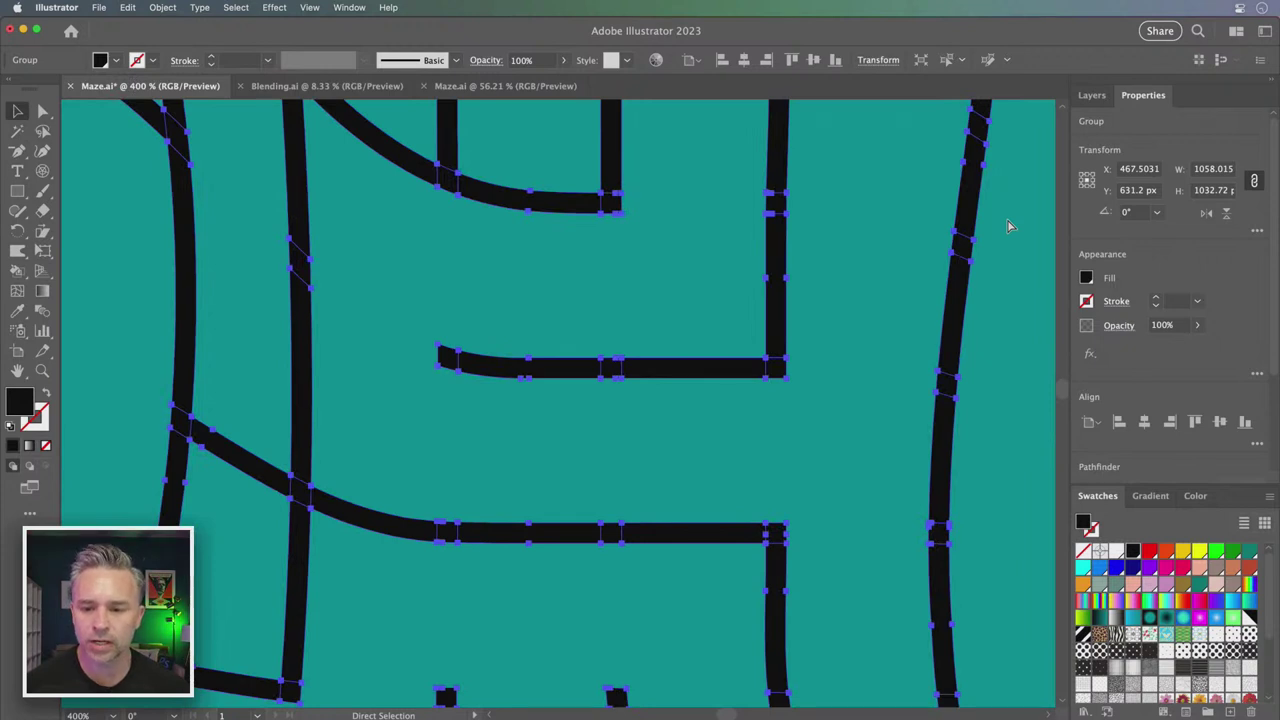
key("v")
Apply Pathfinder Unite to merge the maze segments, then fit the maze in view
scroll(1206, 345, "down", 3)
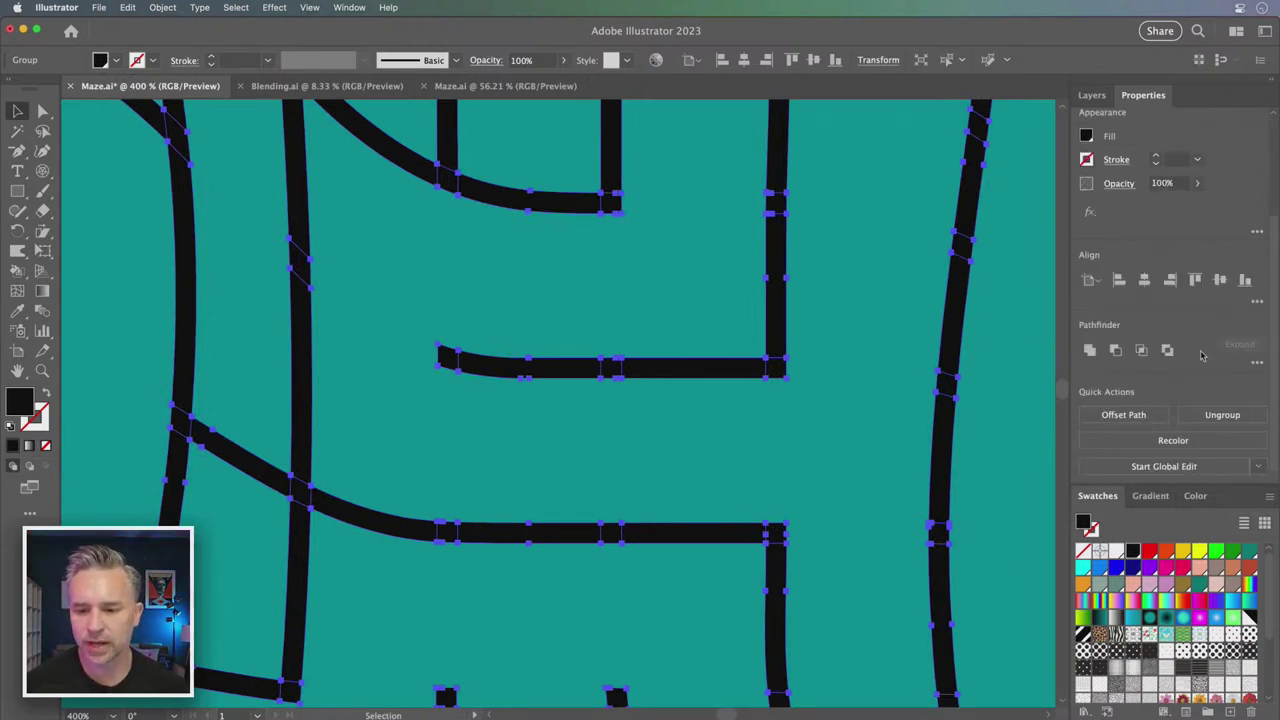
left_click(1090, 352)
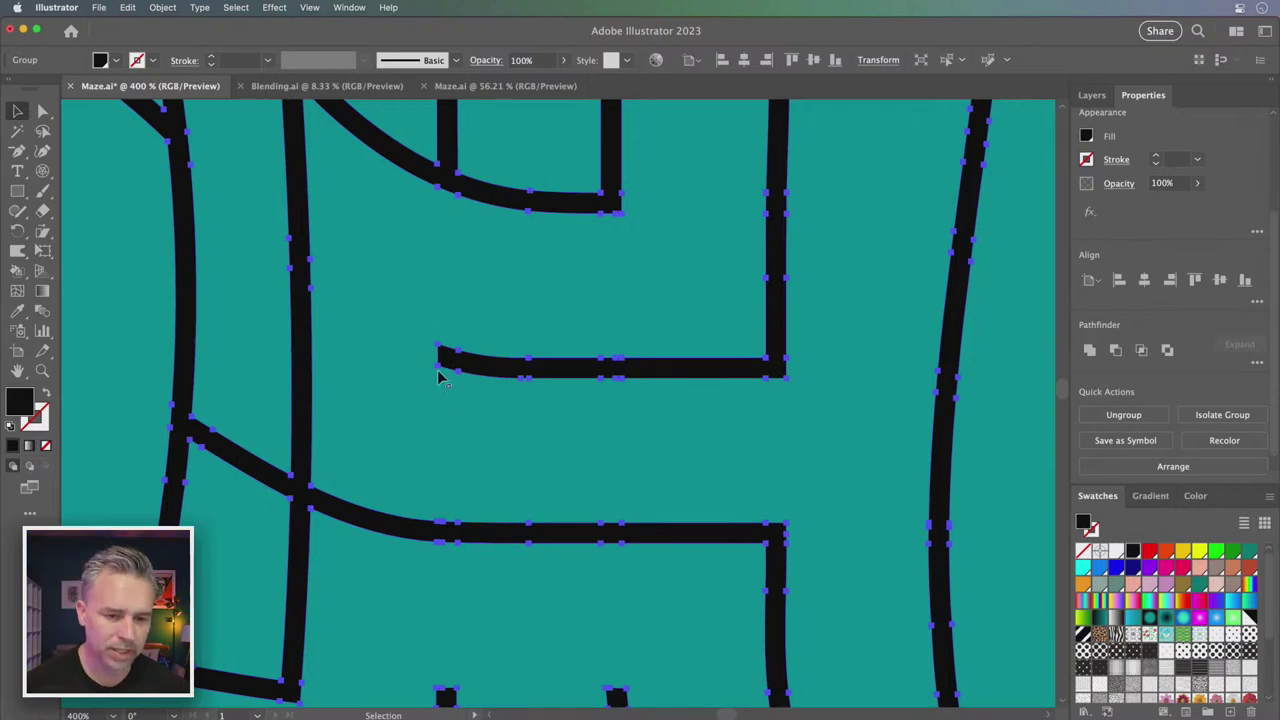
key("ctrl+minus")
key("ctrl+minus")
key("ctrl+minus")
key("ctrl+minus")
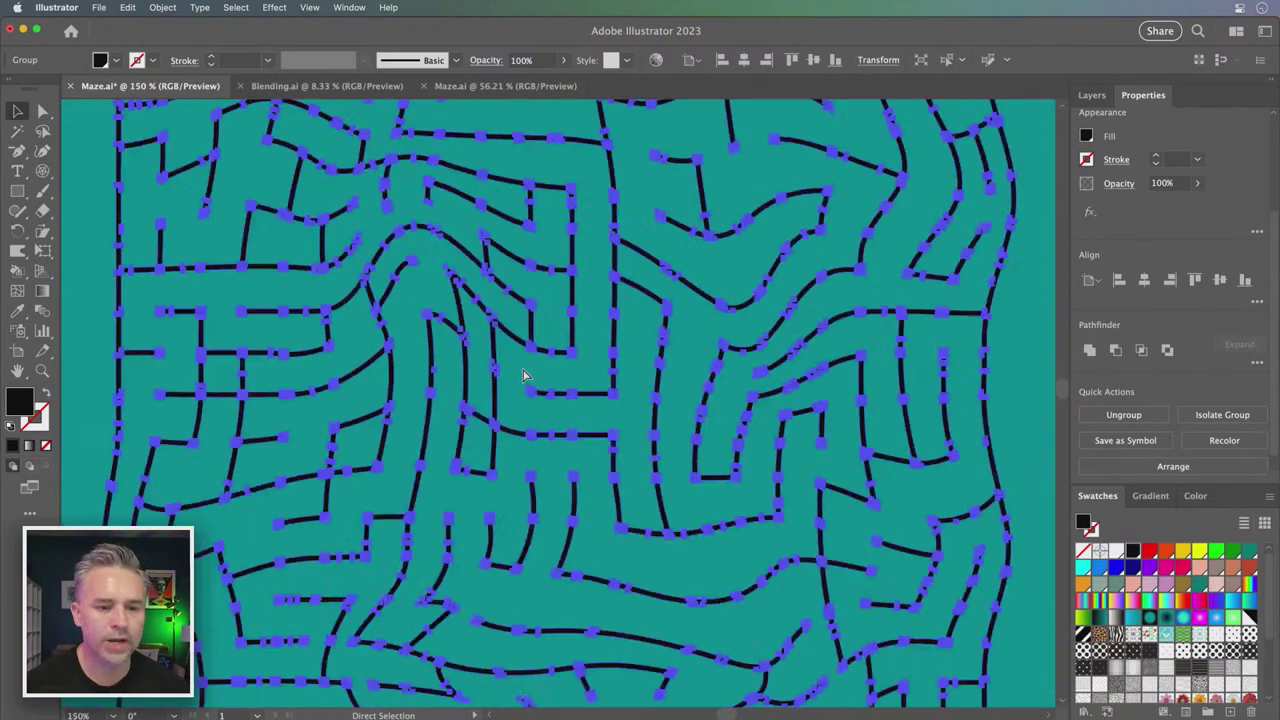
key("ctrl+minus")
key("ctrl+minus")
key("ctrl+plus")
key("v")
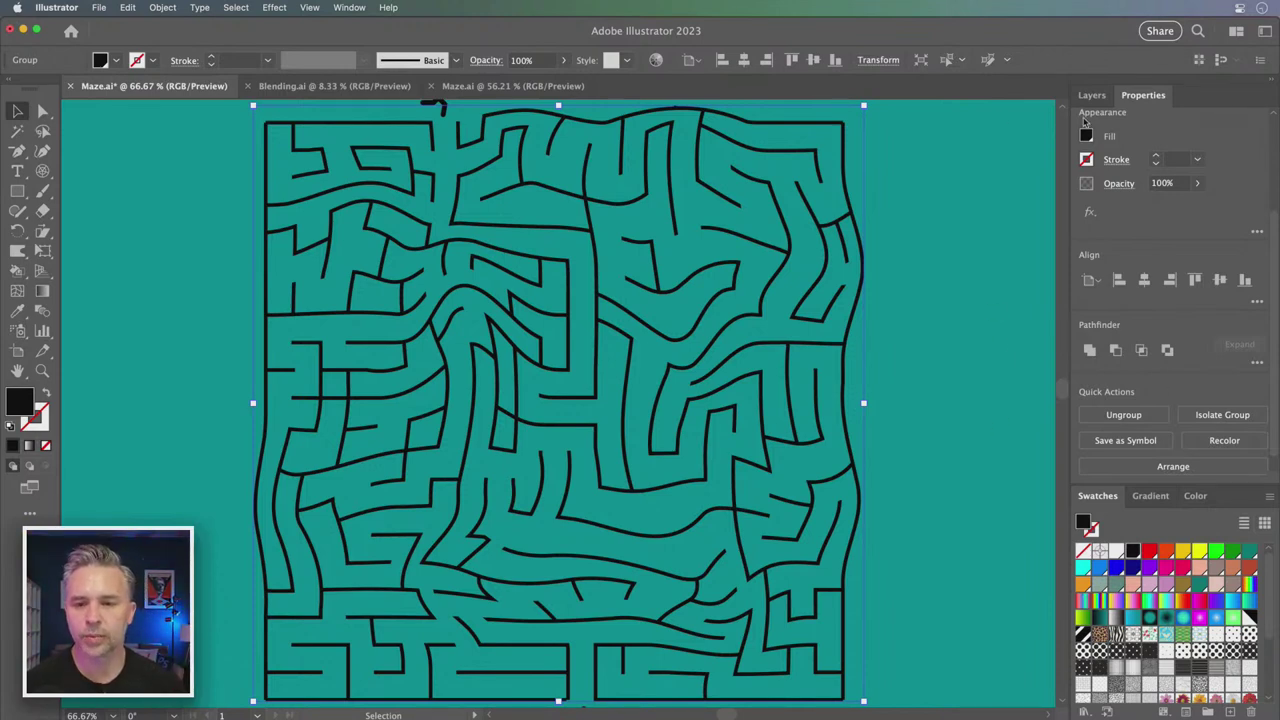
Open the Appearance panel and add a magenta stroke to the maze group
left_click(349, 8)
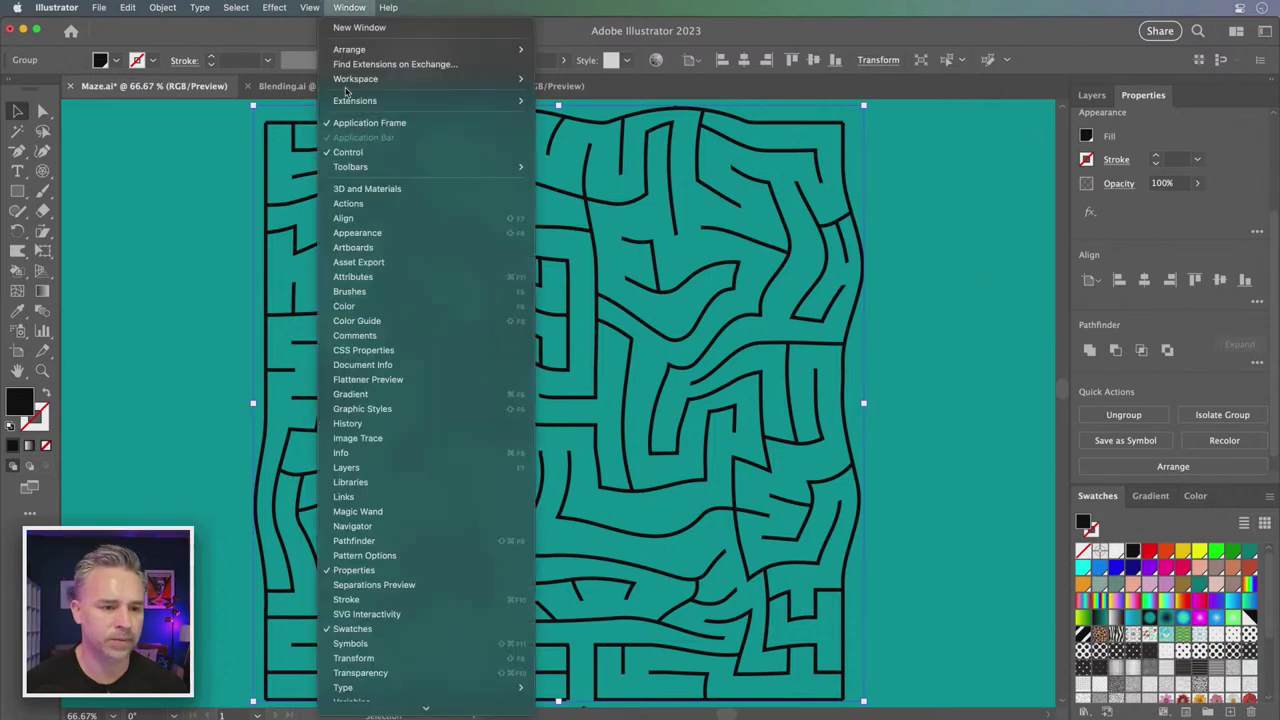
left_click(408, 233)
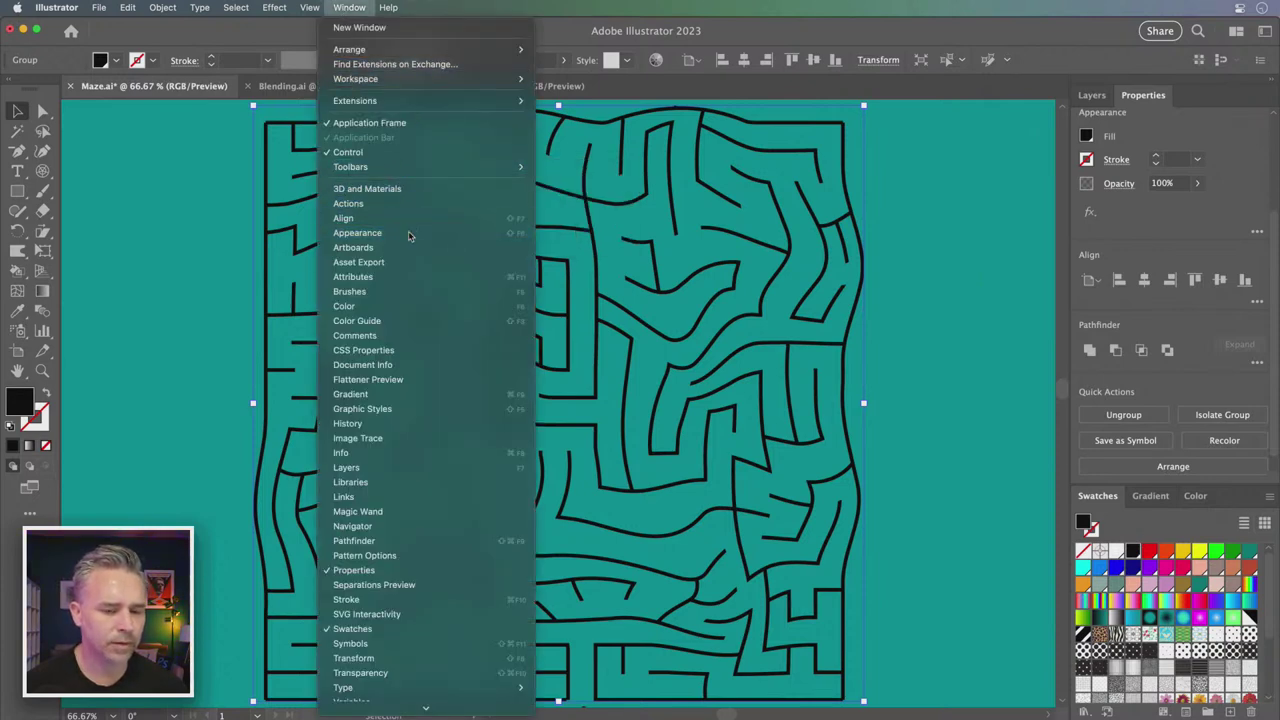
left_click_drag(869, 203, 923, 217)
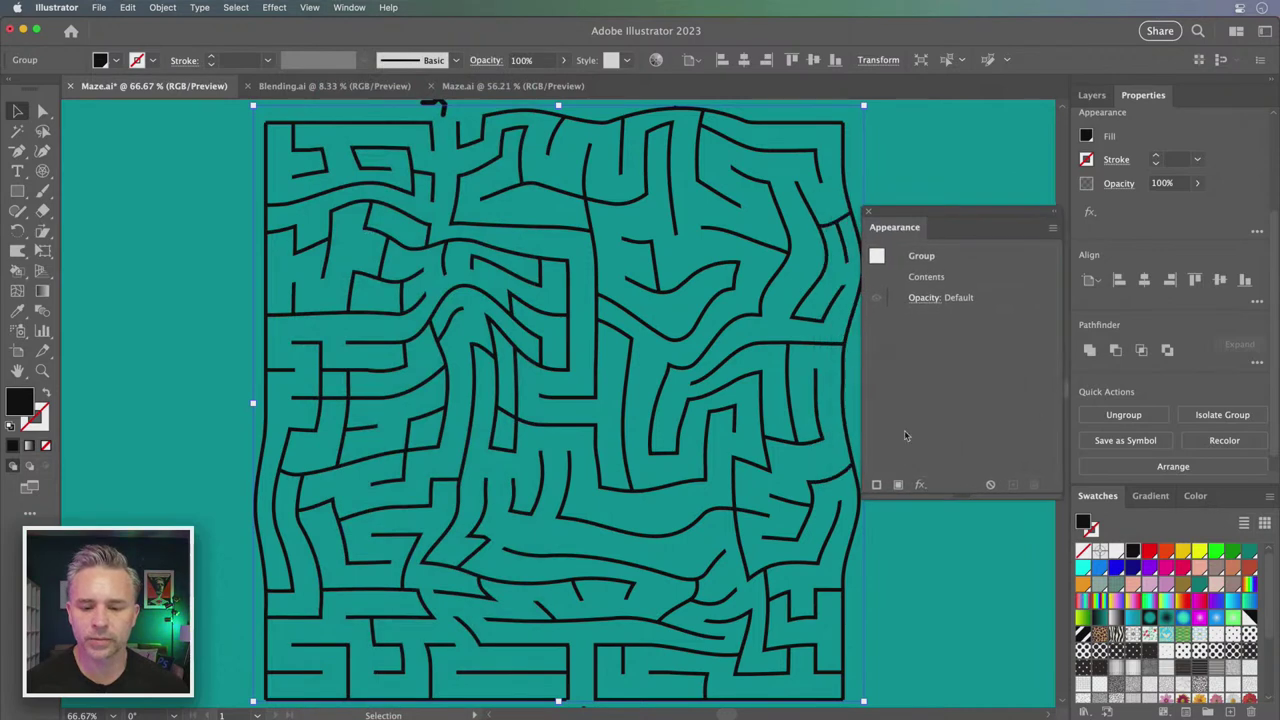
left_click(878, 487)
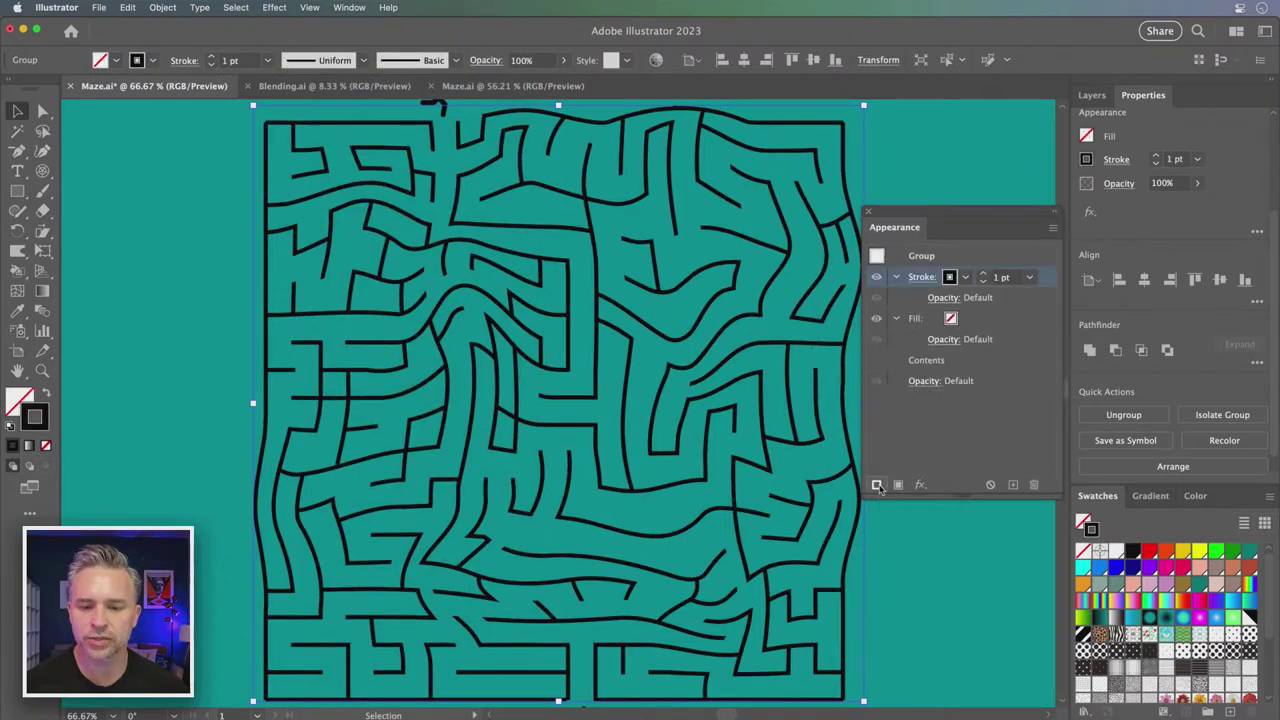
left_click(966, 279)
left_click(814, 319)
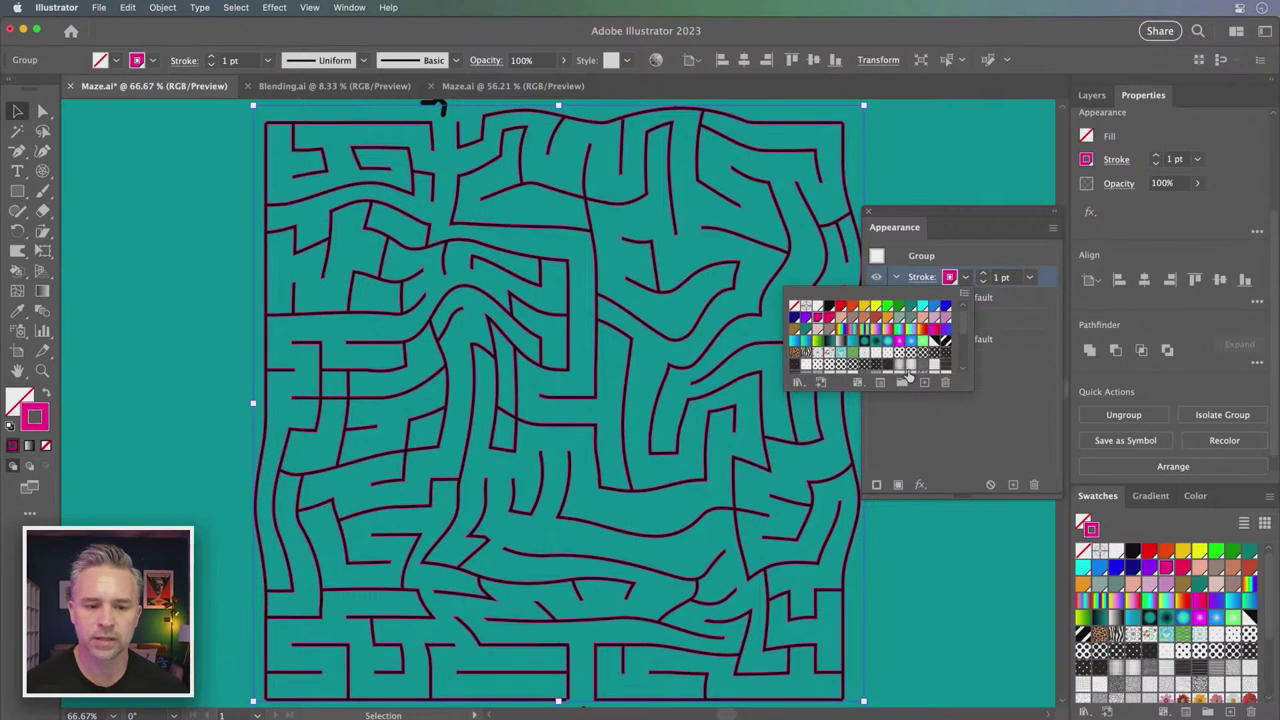
left_click(978, 419)
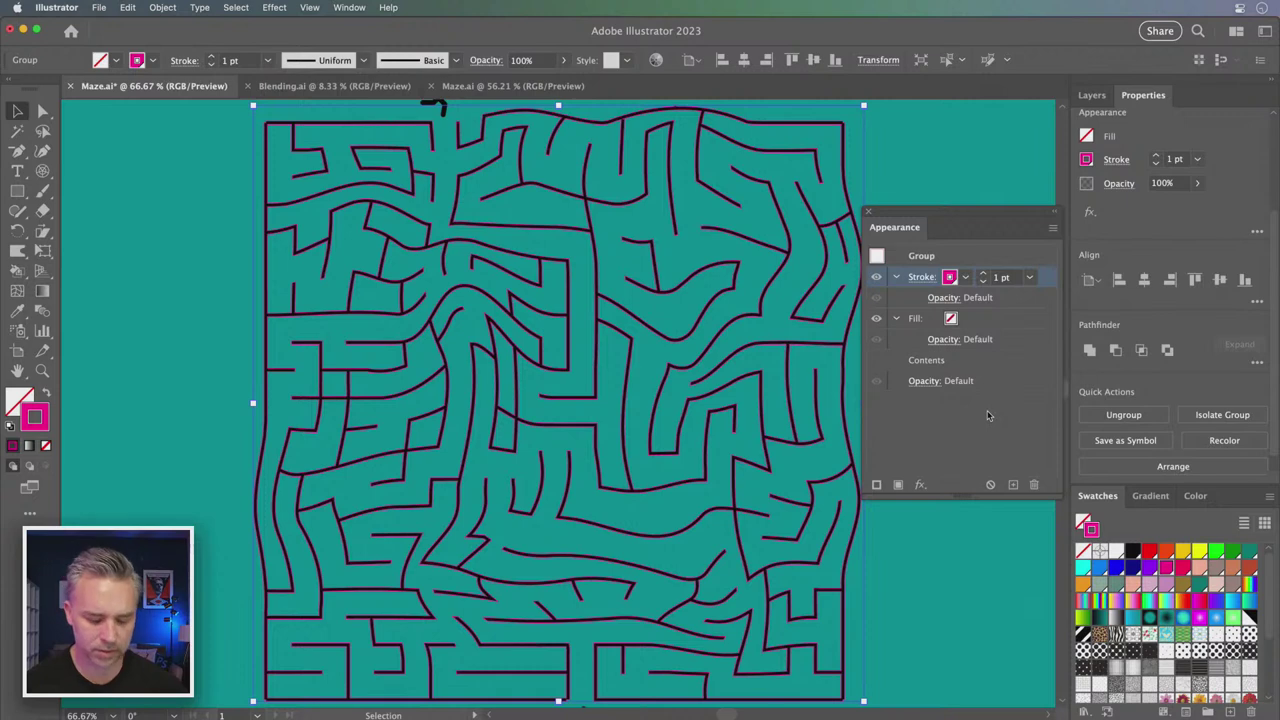
Remove the teal canvas tint and give the maze group a purple fill
key("super+shift+b")
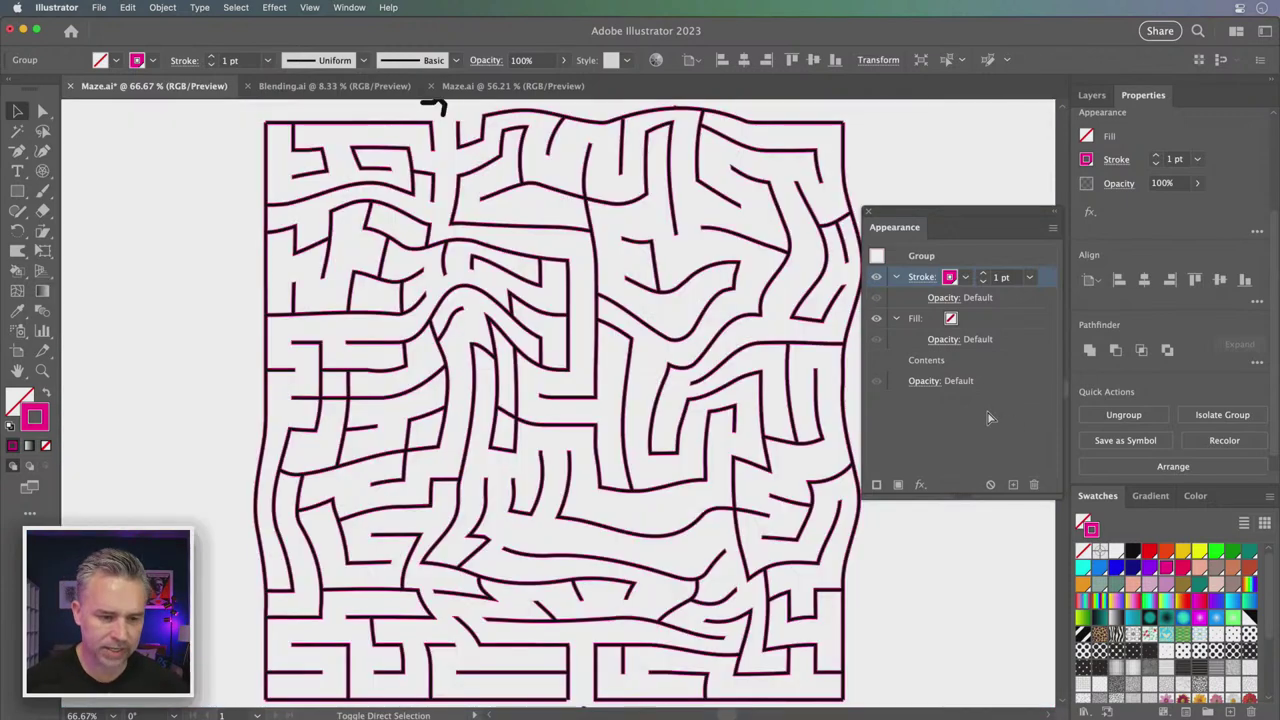
key("super+shift+b")
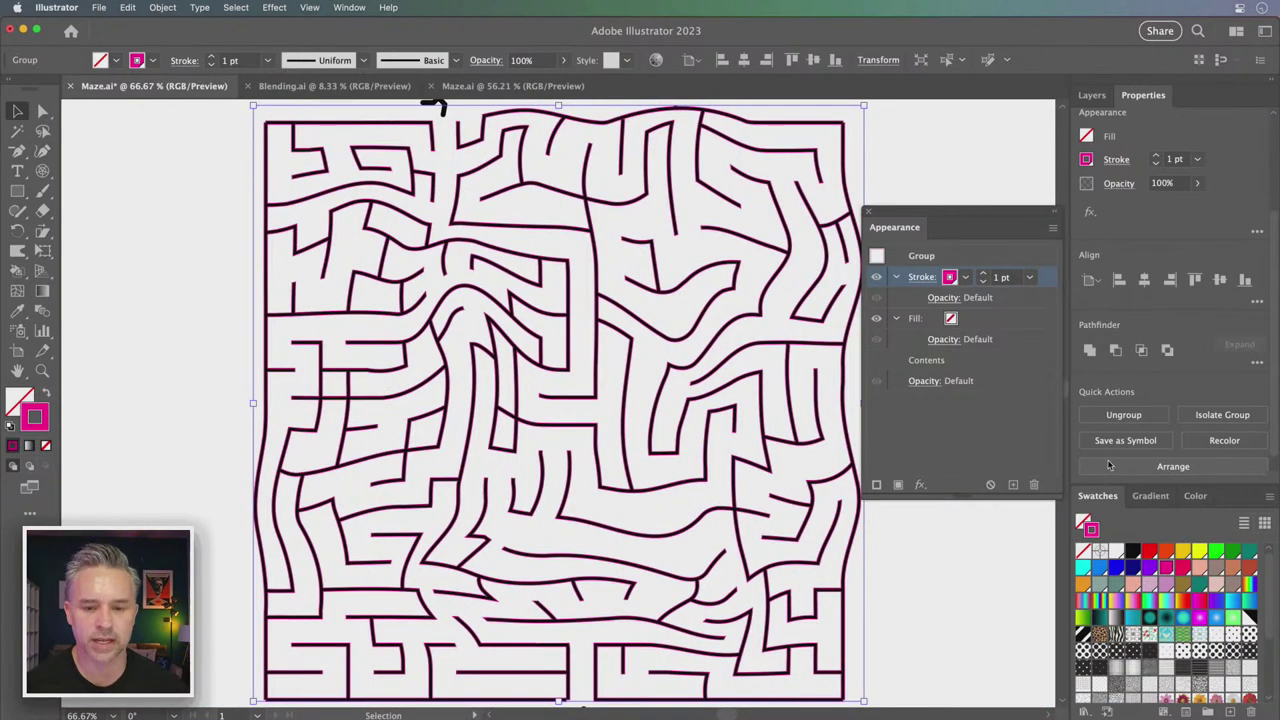
left_click(1002, 331)
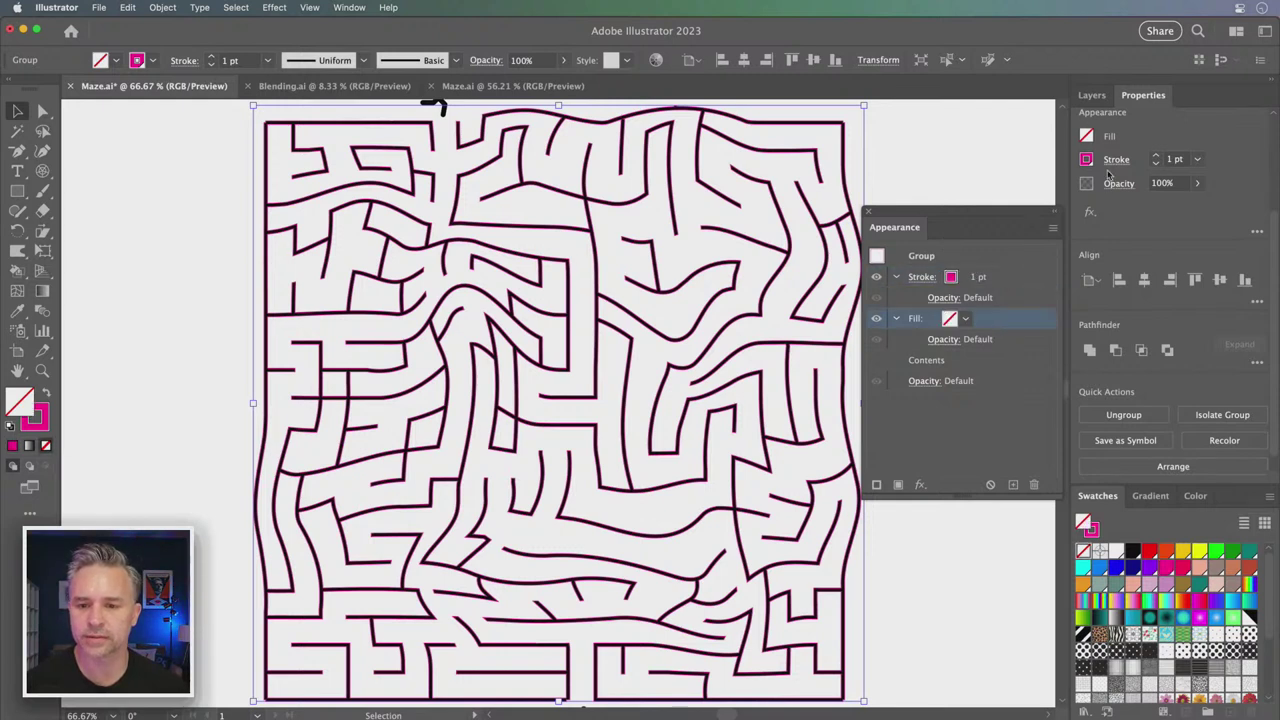
left_click(965, 318)
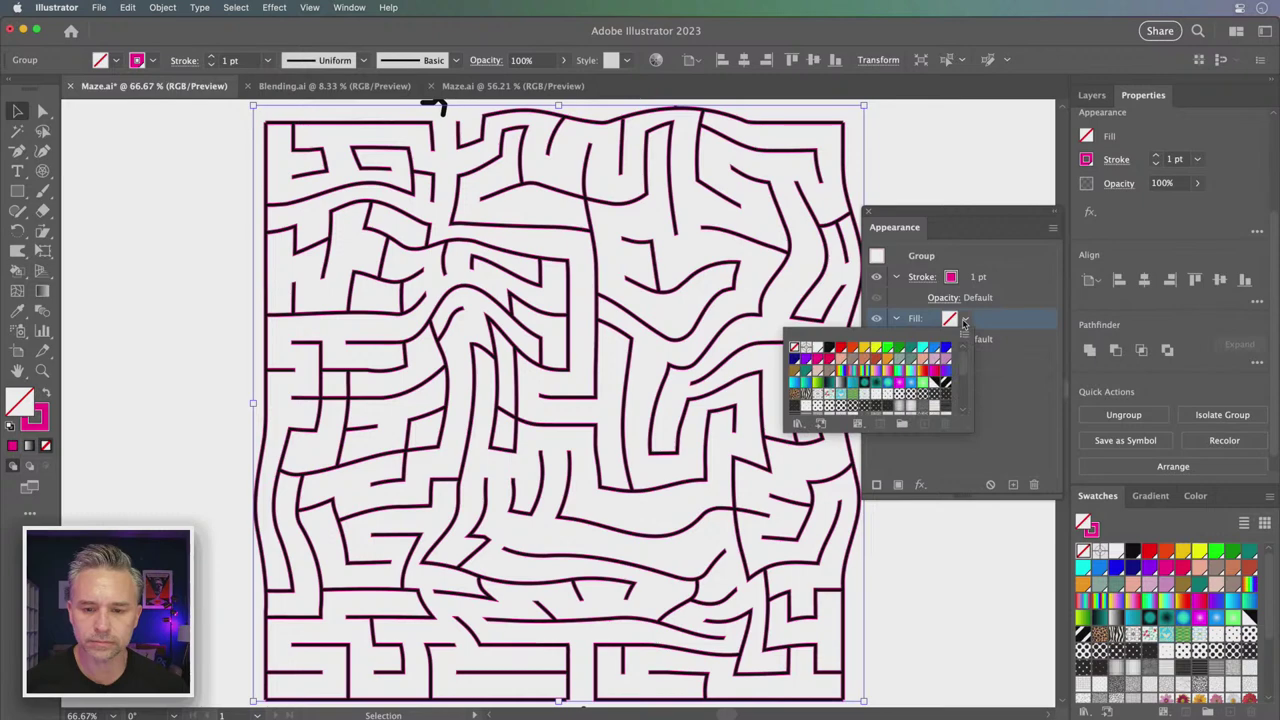
left_click(806, 360)
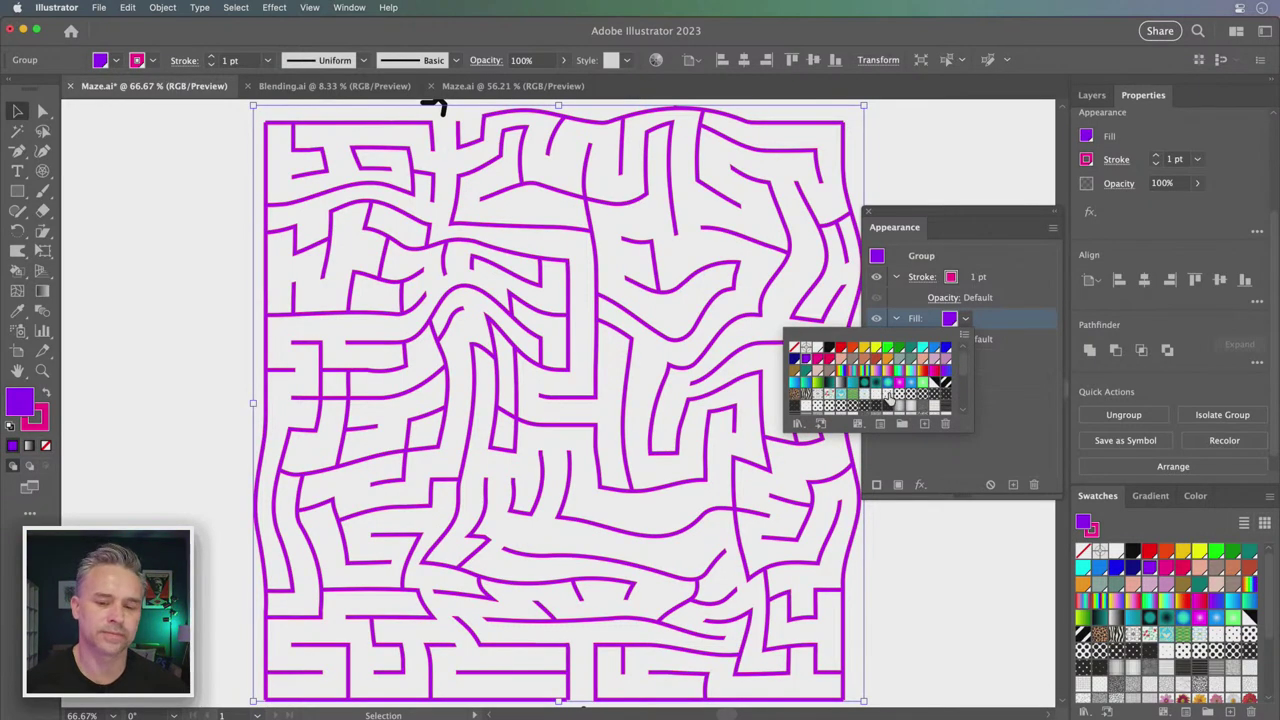
Set the new stroke's weight to 0.75 pt
left_click(988, 281)
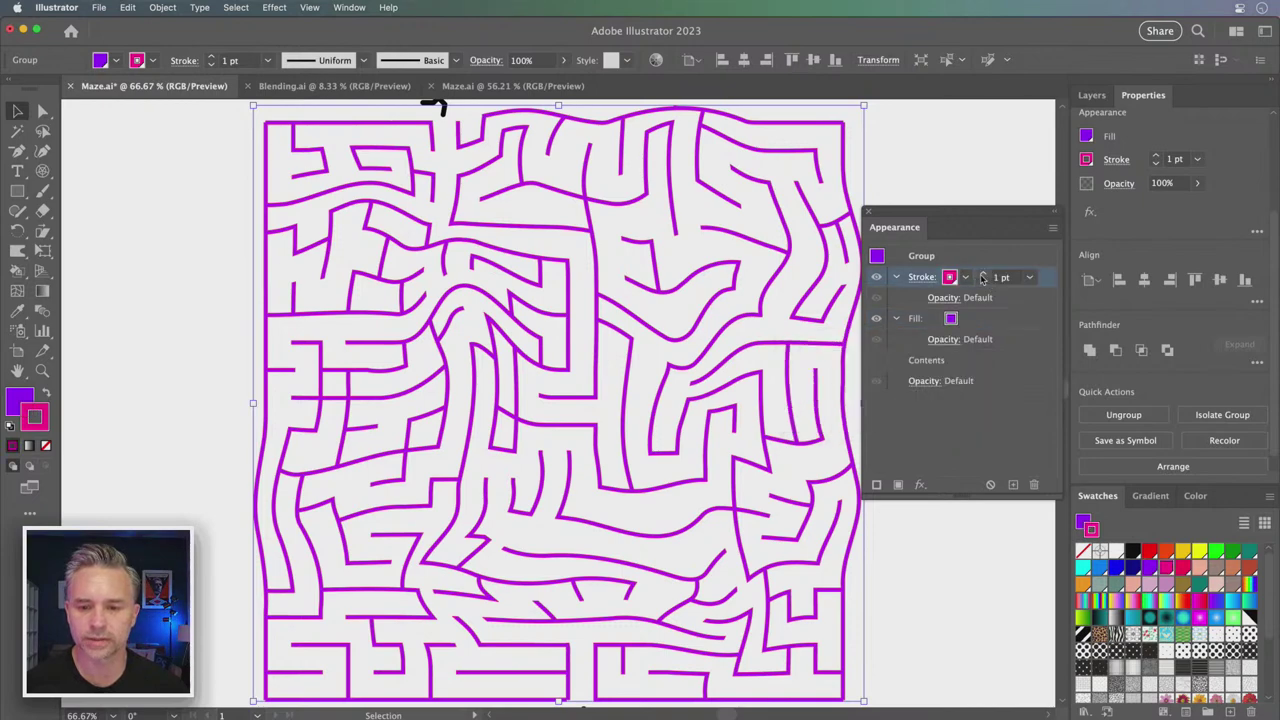
left_click(985, 274)
type("6")
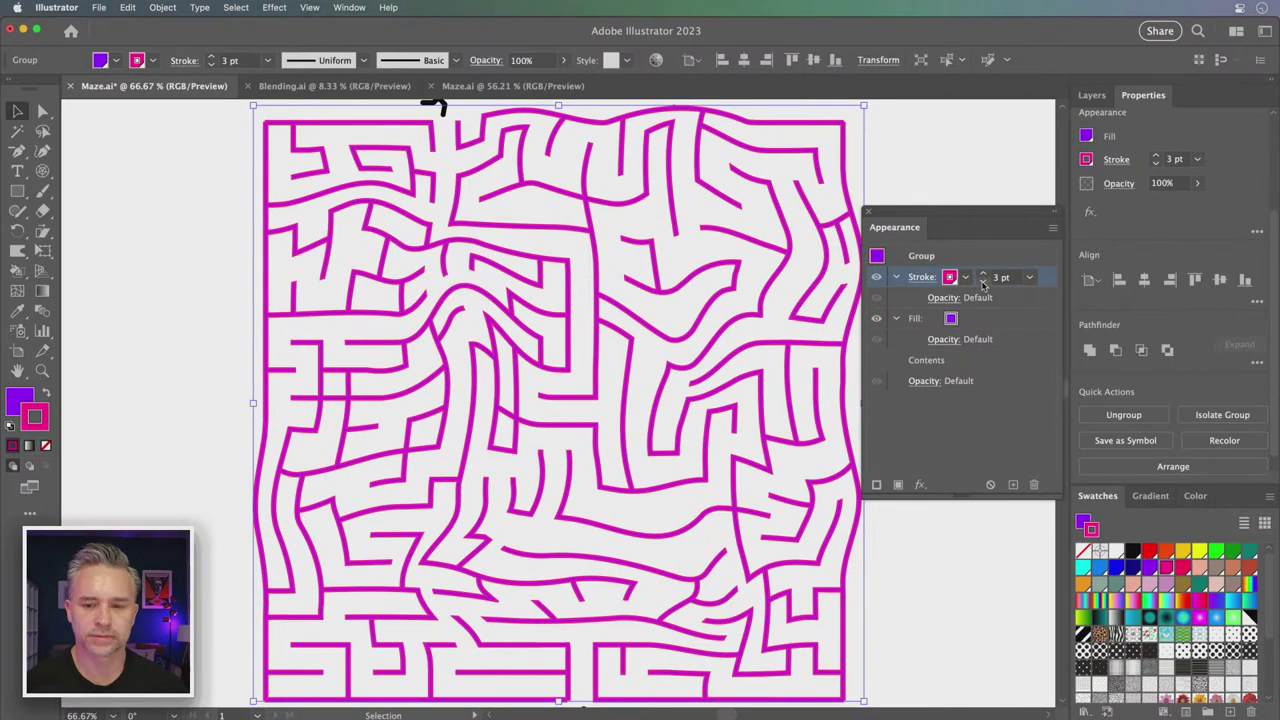
key("Return")
left_click(983, 274)
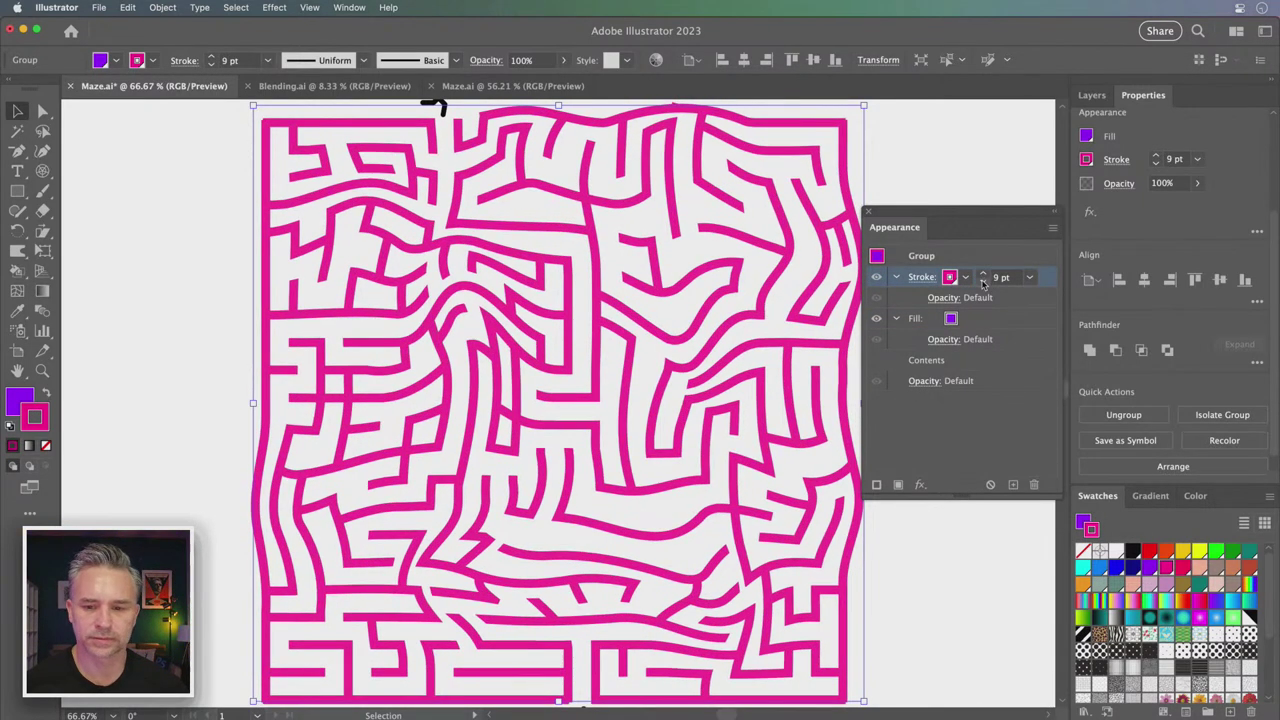
left_click(983, 284)
left_click(983, 284)
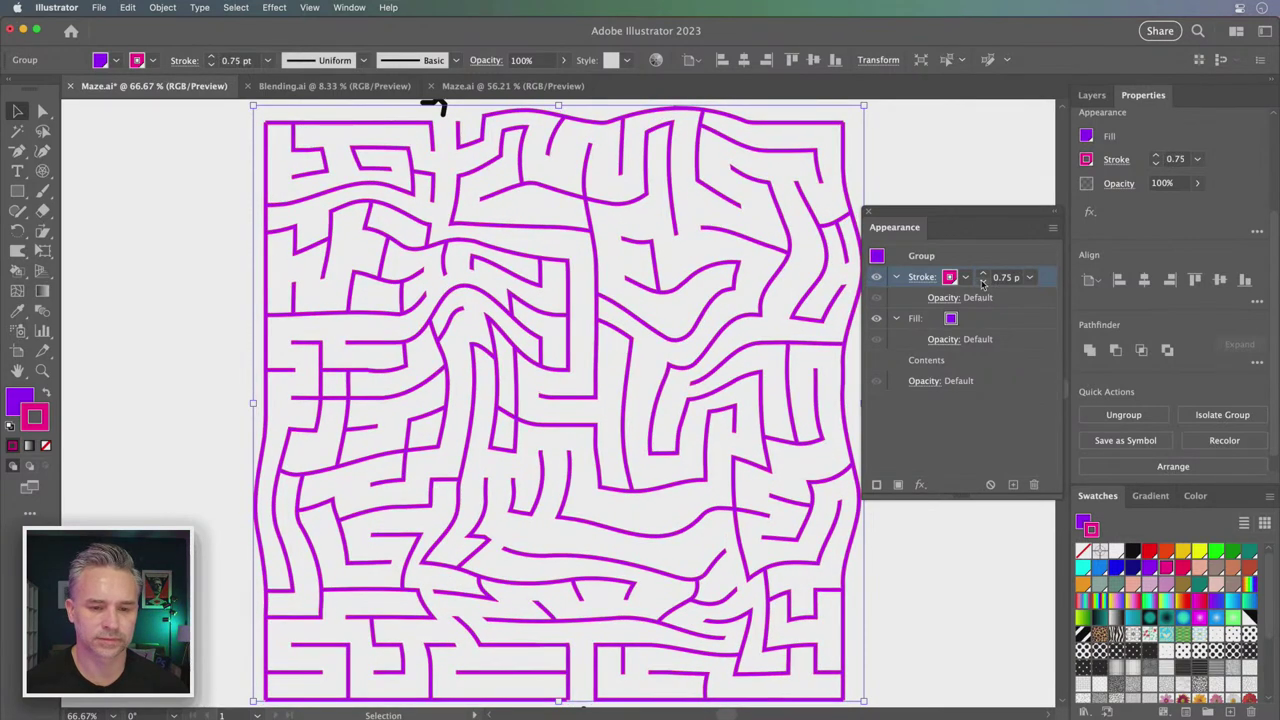
left_click(983, 284)
left_click(983, 273)
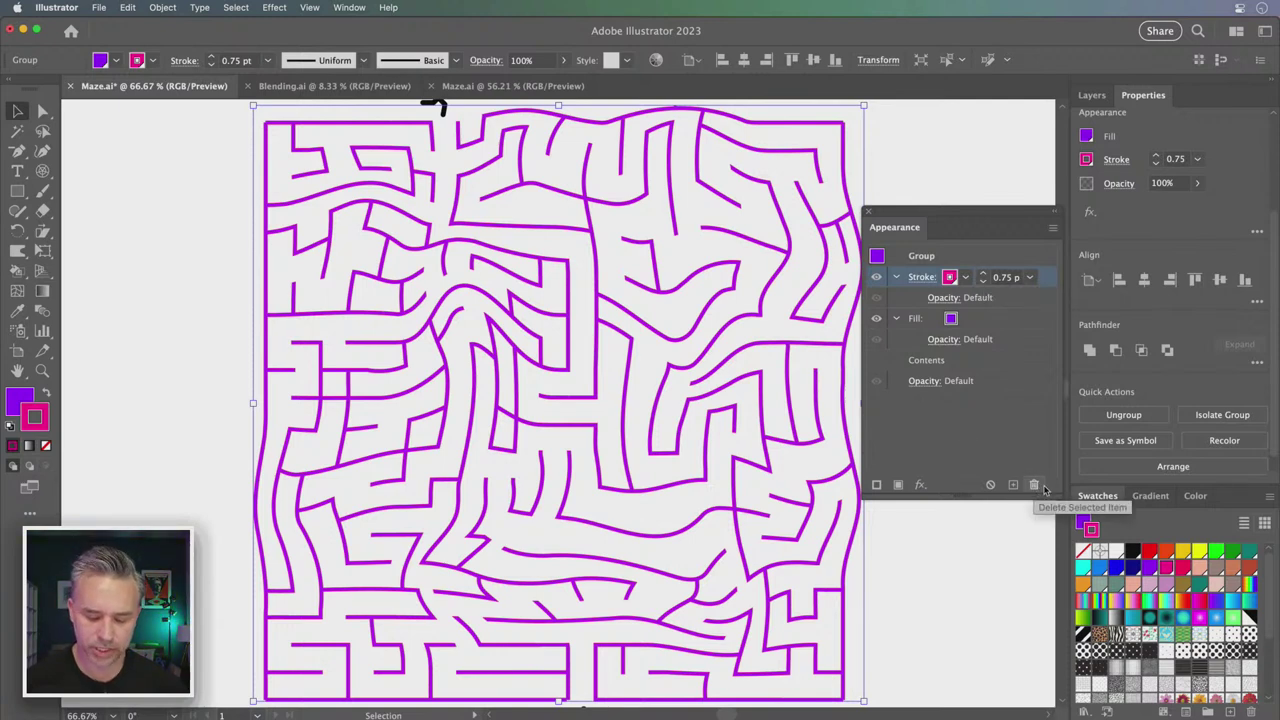
key("super+minus")
key("super+minus")
key("super+minus")
Duplicate the maze to the right, save Maze.ai, and set the copy's stroke to None
left_click_drag(269, 296, 76, 296)
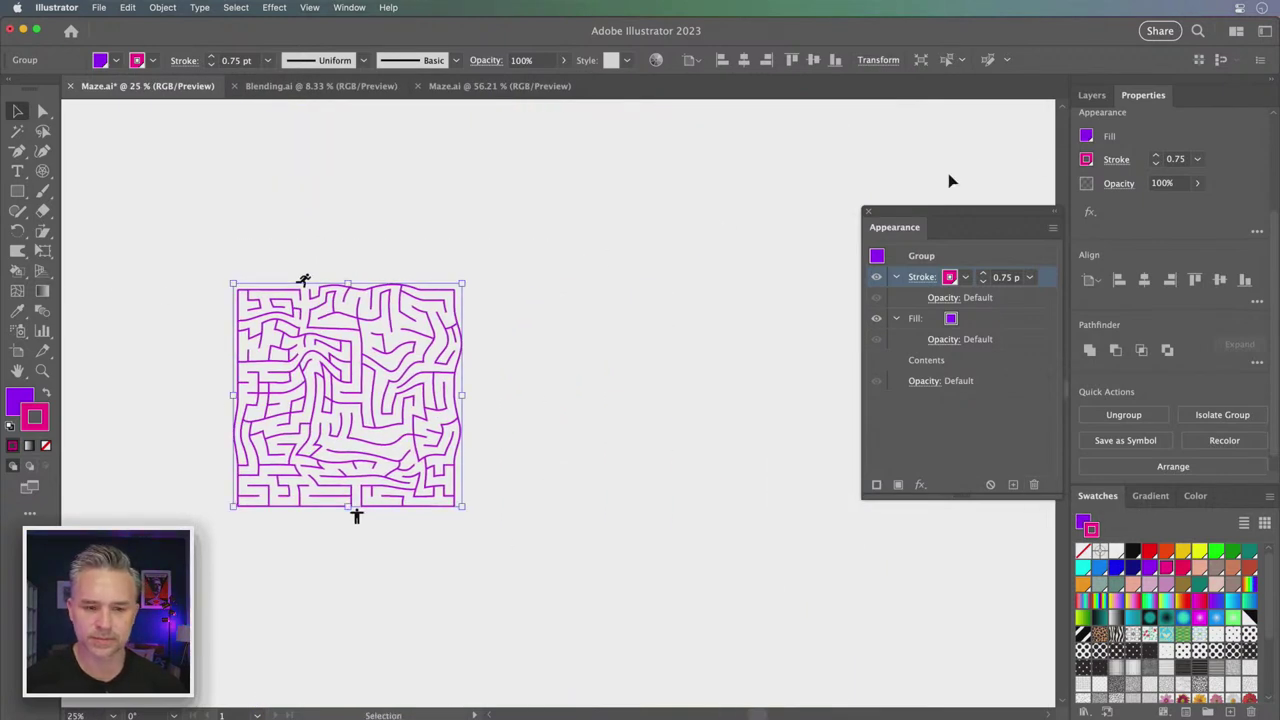
left_click_drag(352, 395, 633, 403)
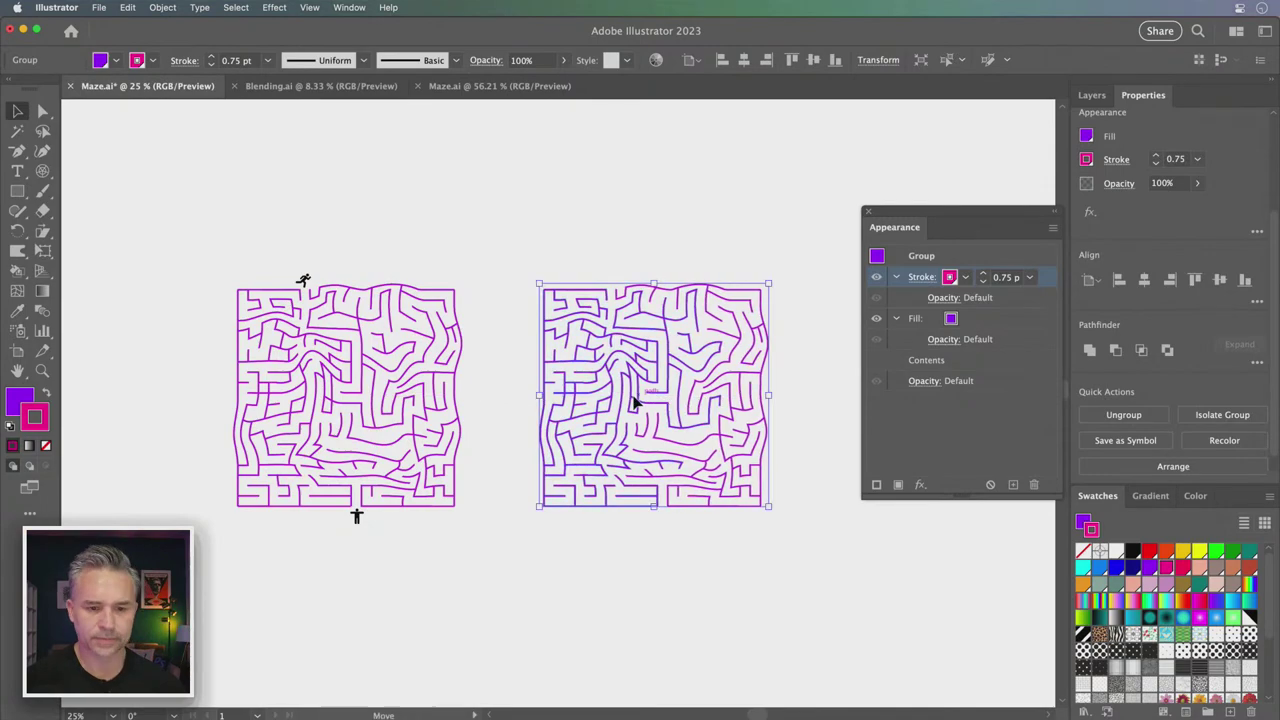
key("super+shift+a")
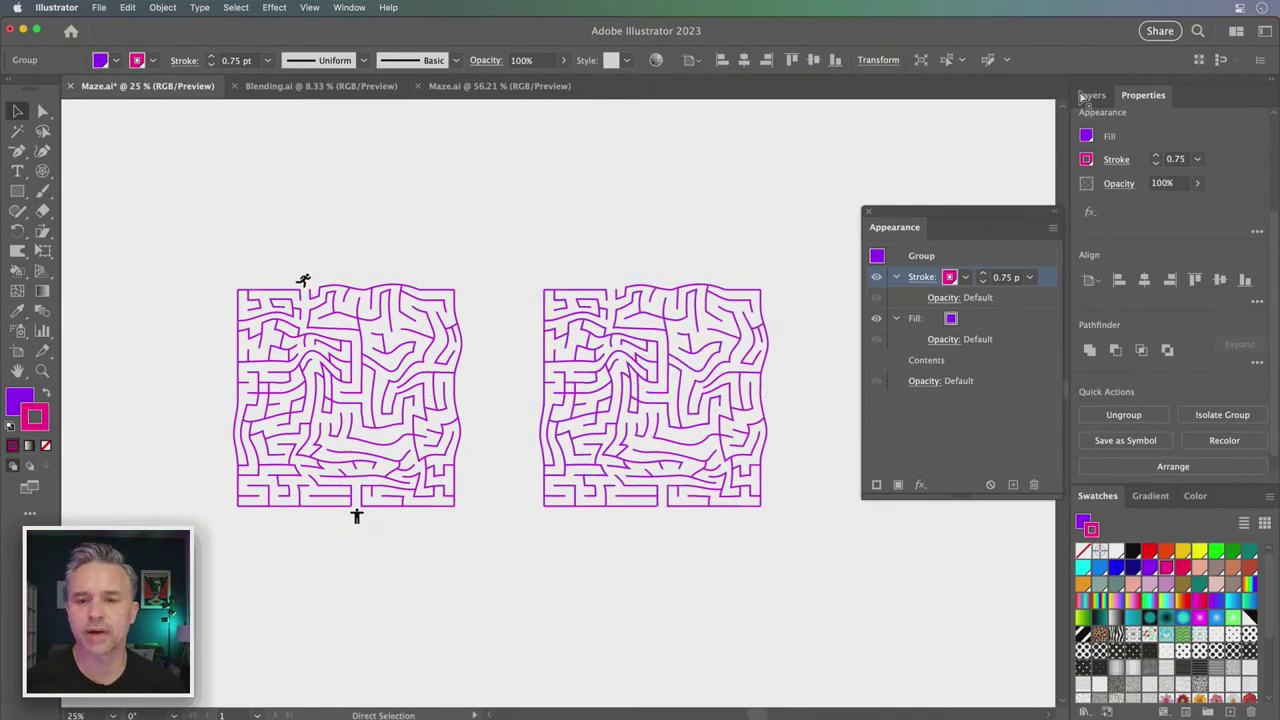
key("super+s")
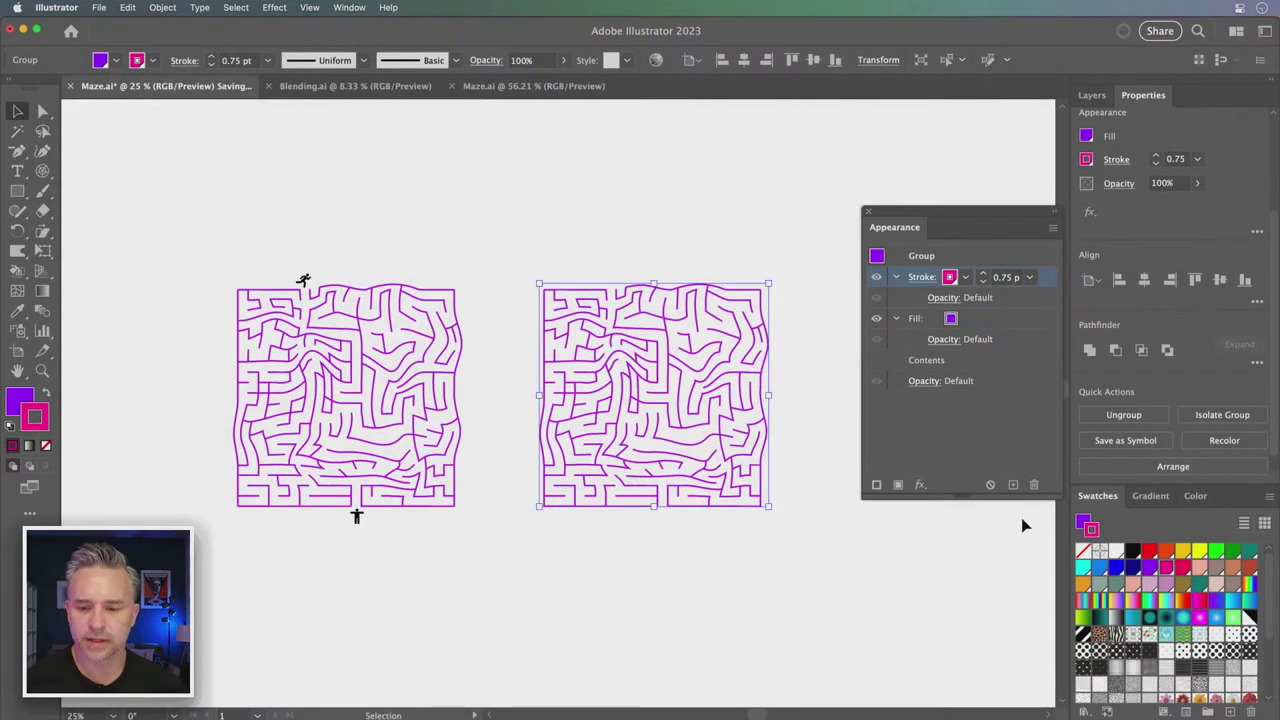
key("slash")
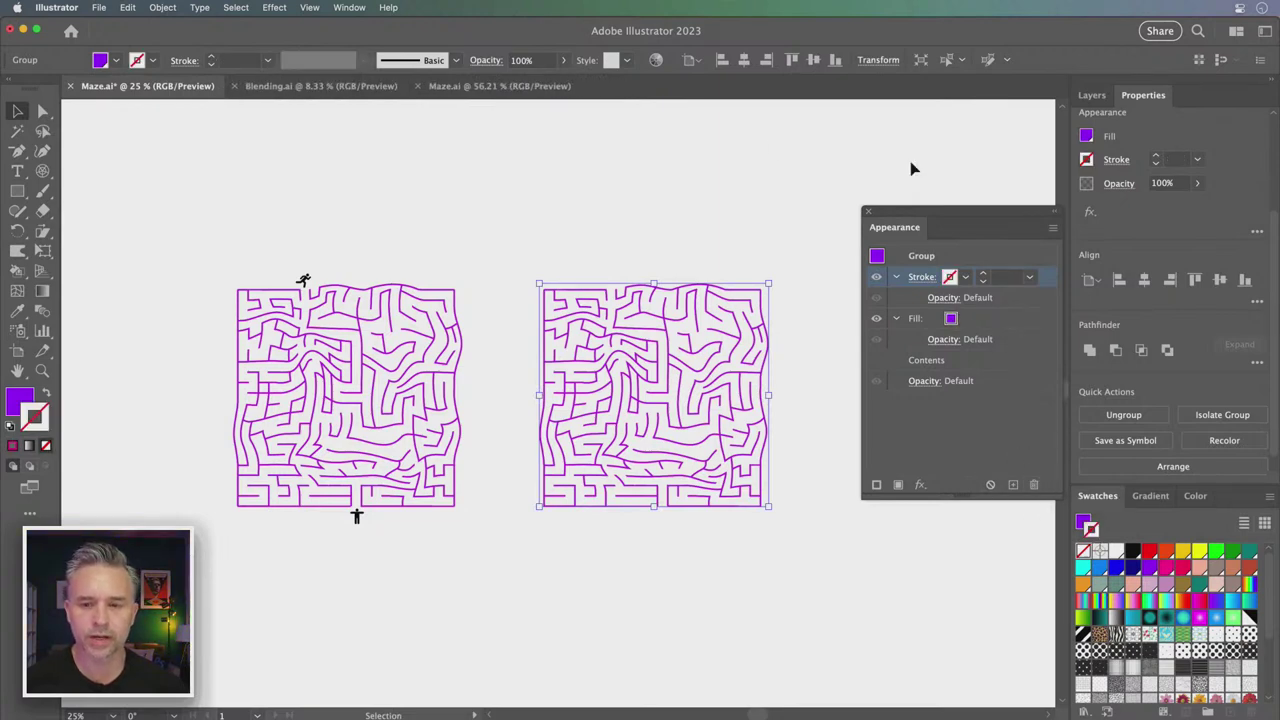
left_click(350, 7)
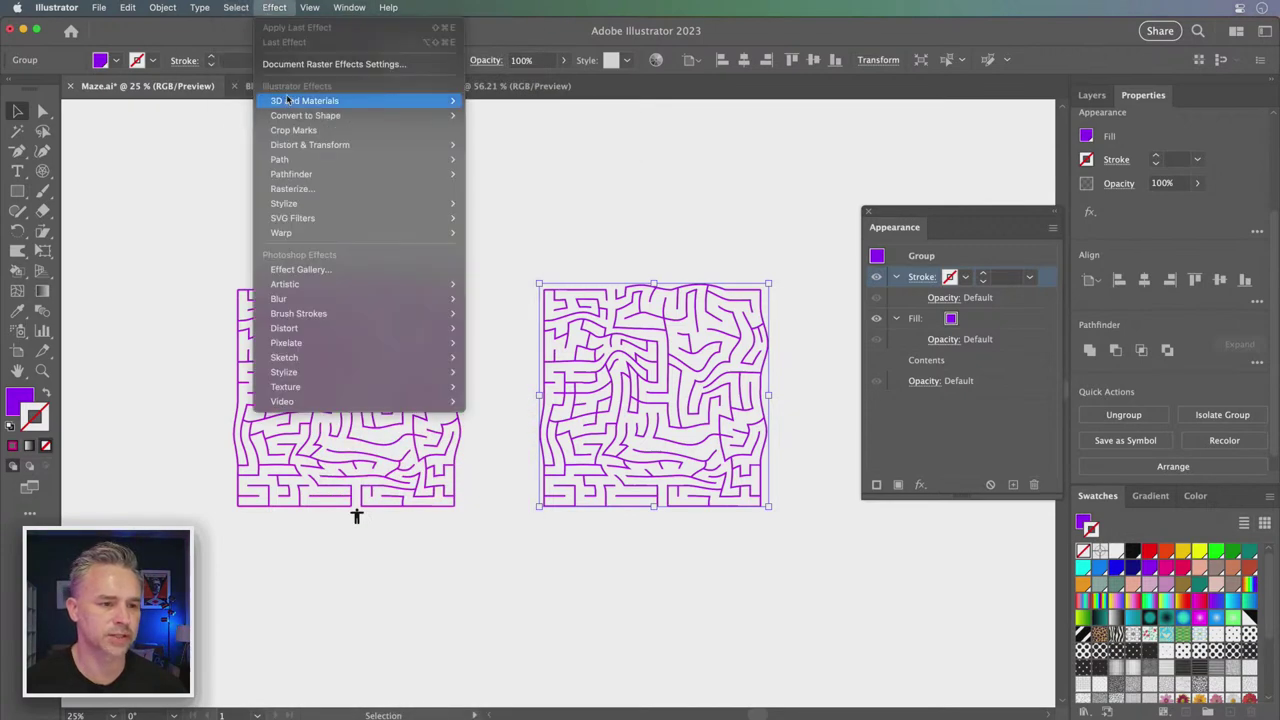
mouse_move(305, 101)
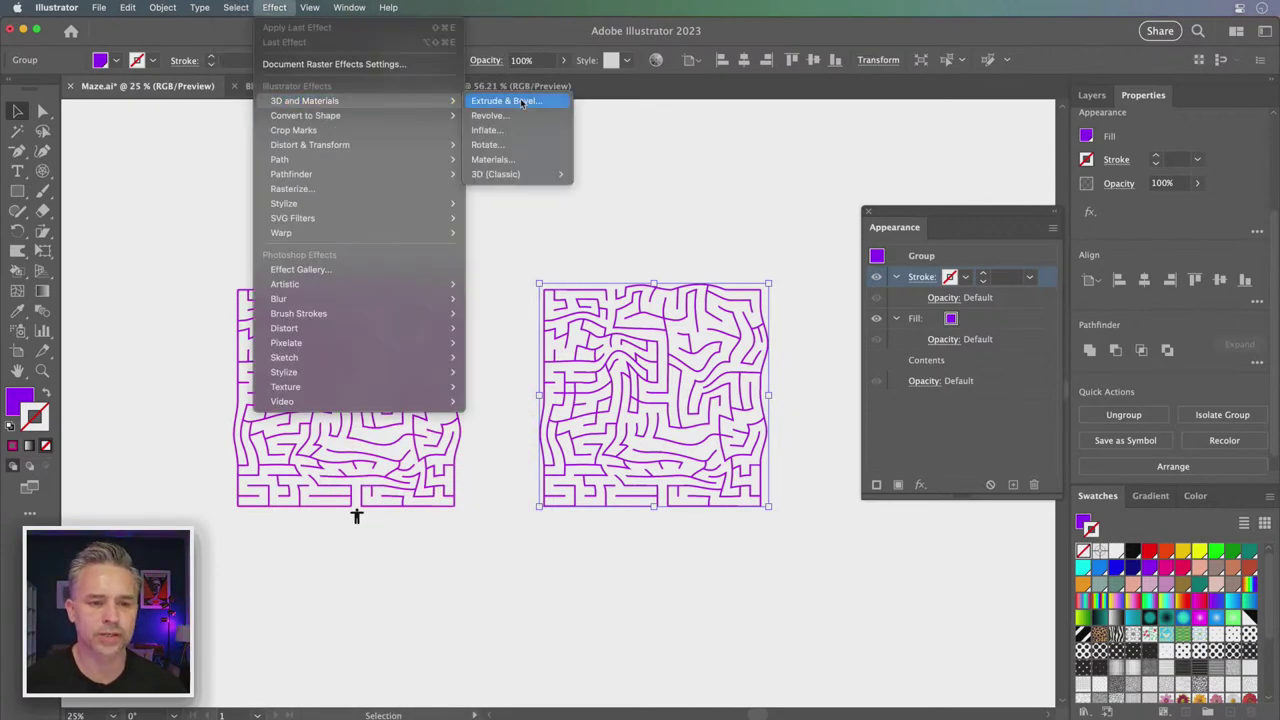
Apply a 50 px Extrude & Bevel with Off-Axis Front rotation to the copied maze
left_click(521, 102)
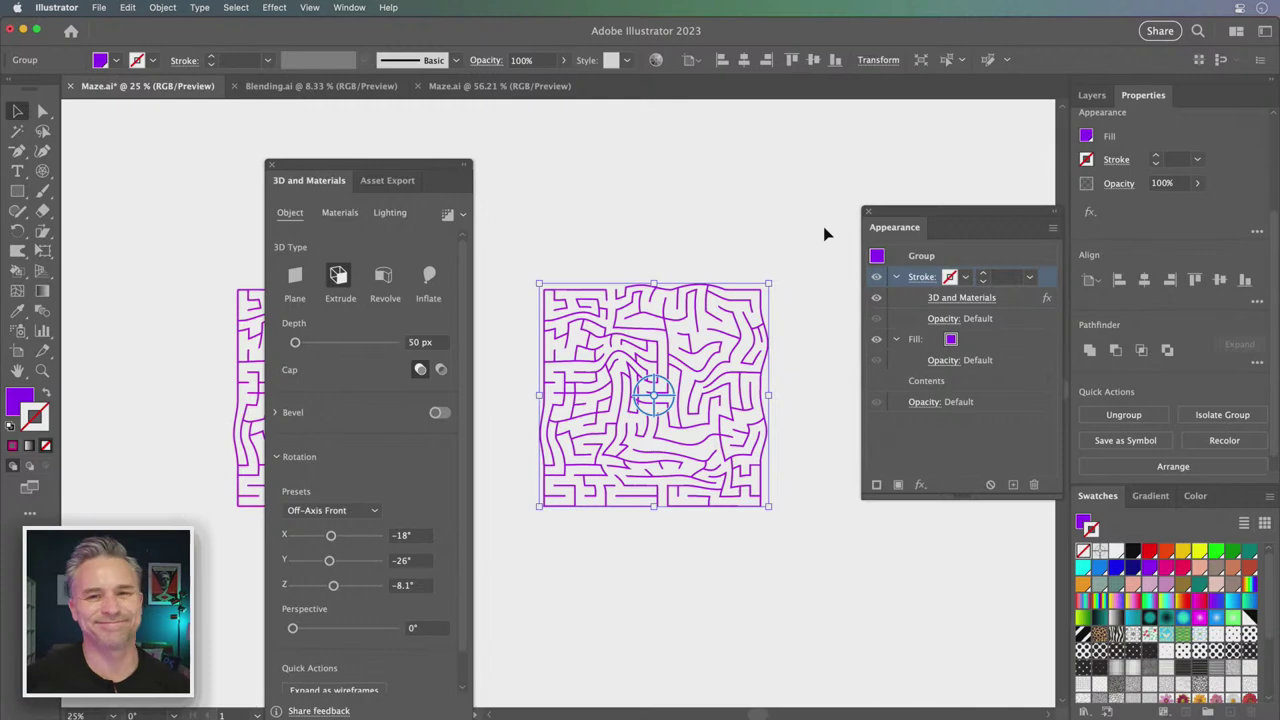
left_click_drag(346, 168, 931, 123)
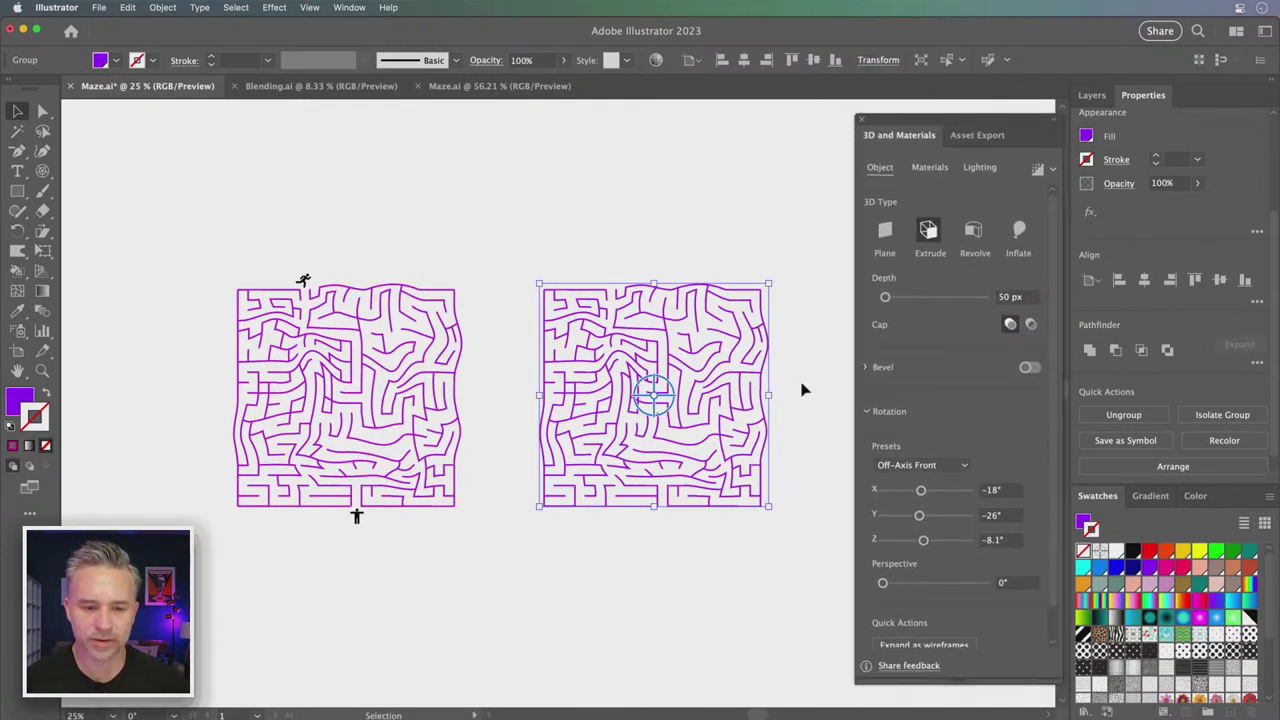
key("super+equal")
key("super+equal")
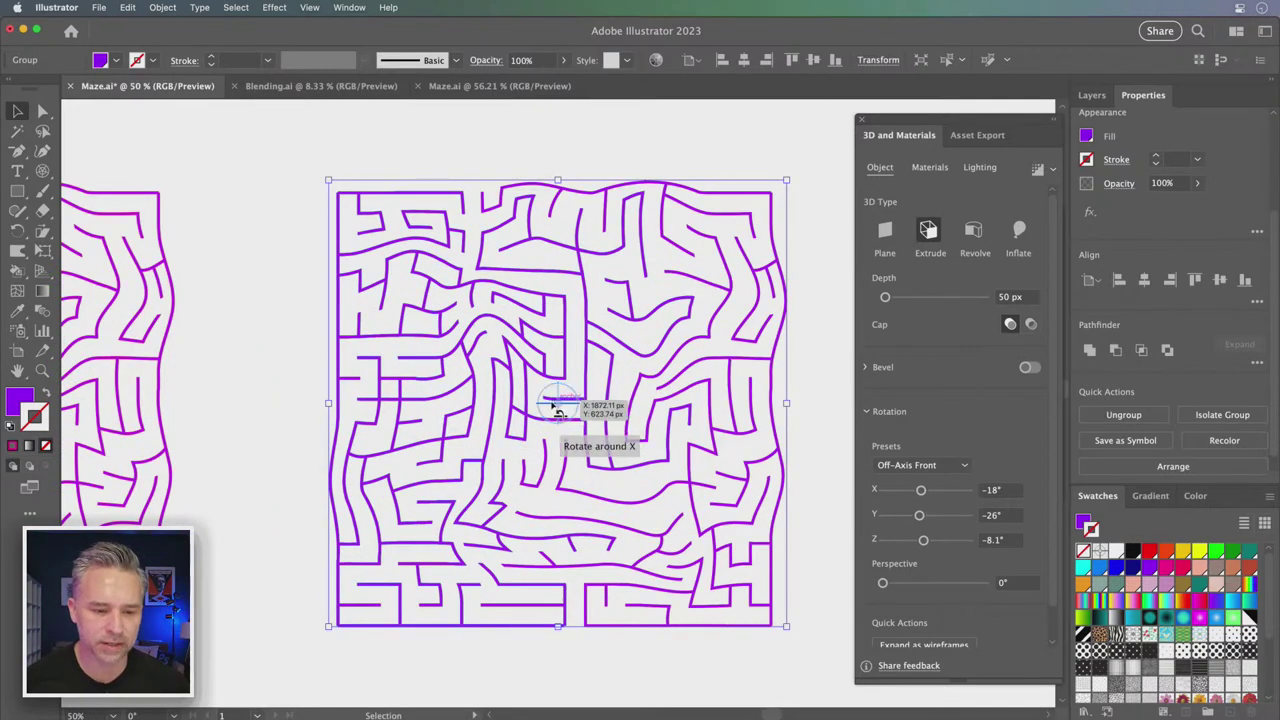
Rotate the extruded maze freely, then reset it to the Off-Axis Front preset
left_click_drag(556, 403, 558, 405)
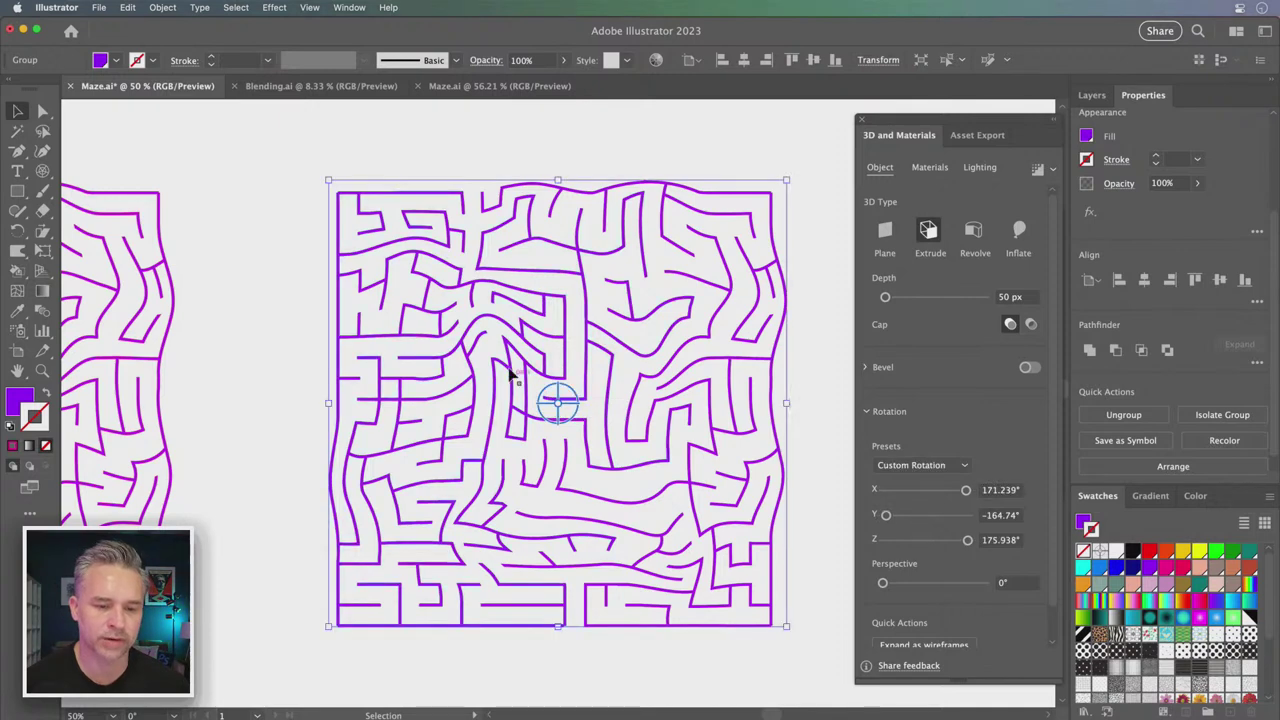
left_click_drag(551, 401, 480, 262)
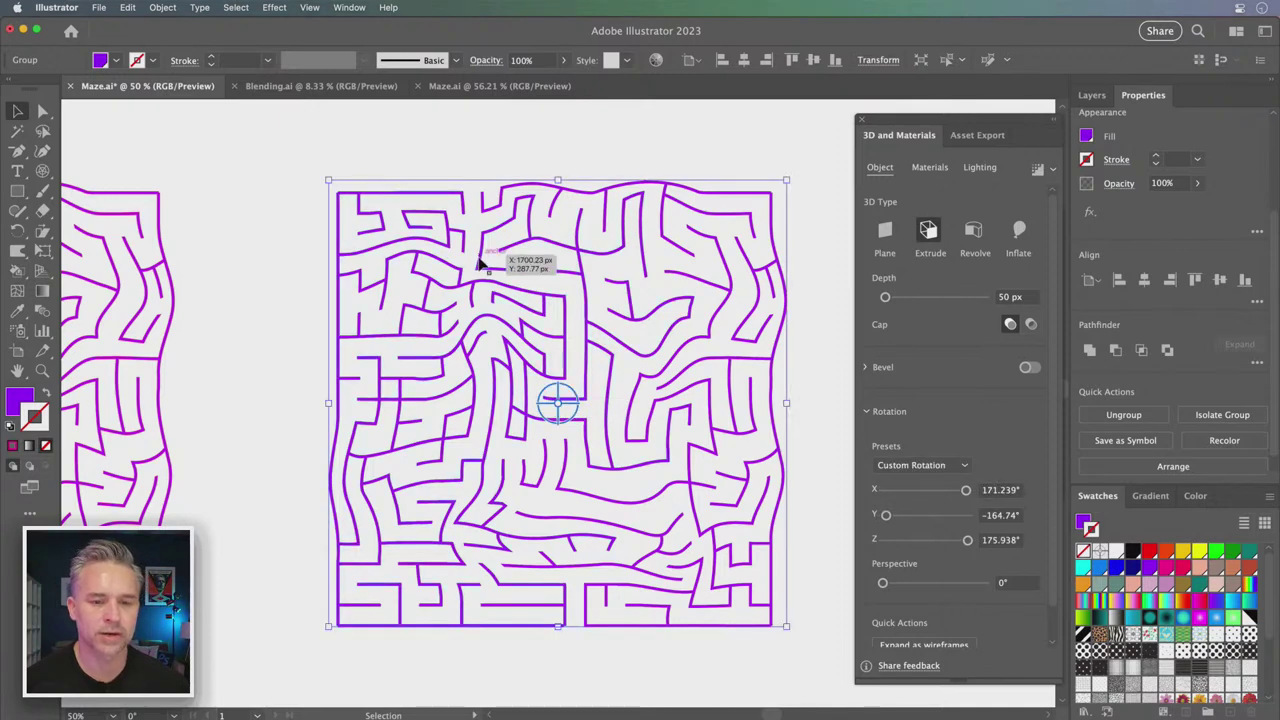
left_click(907, 466)
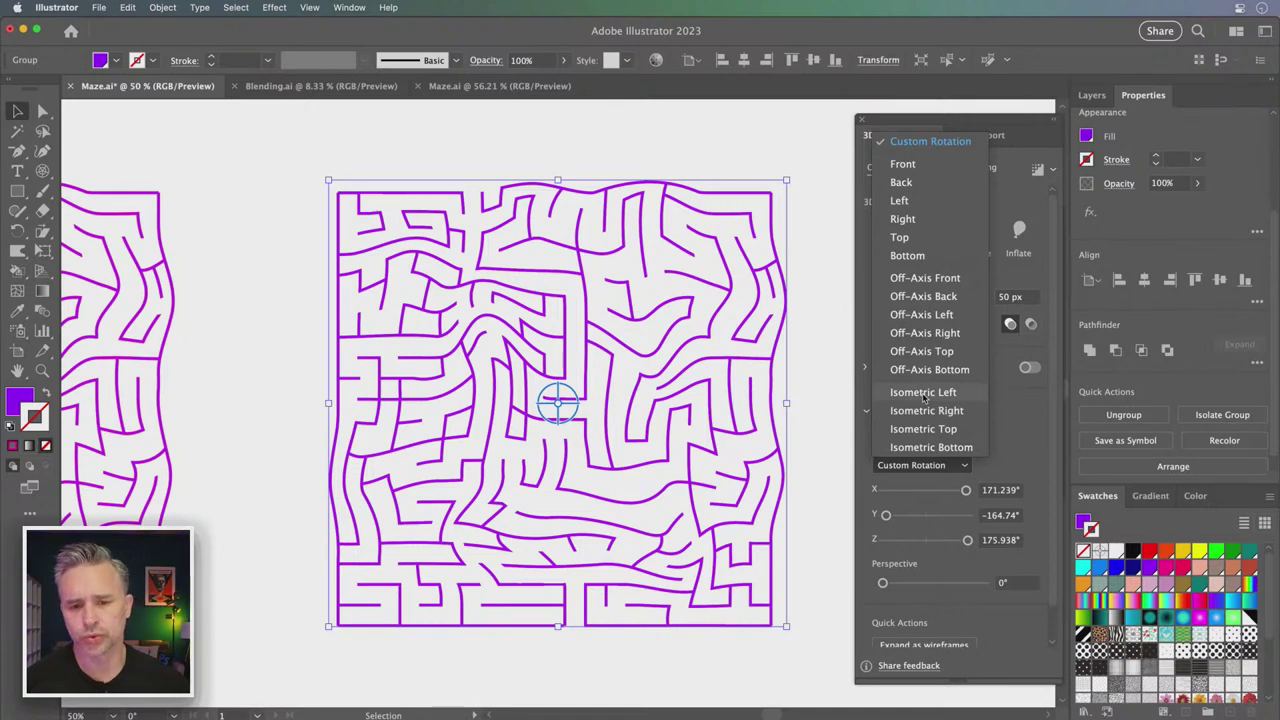
left_click(929, 279)
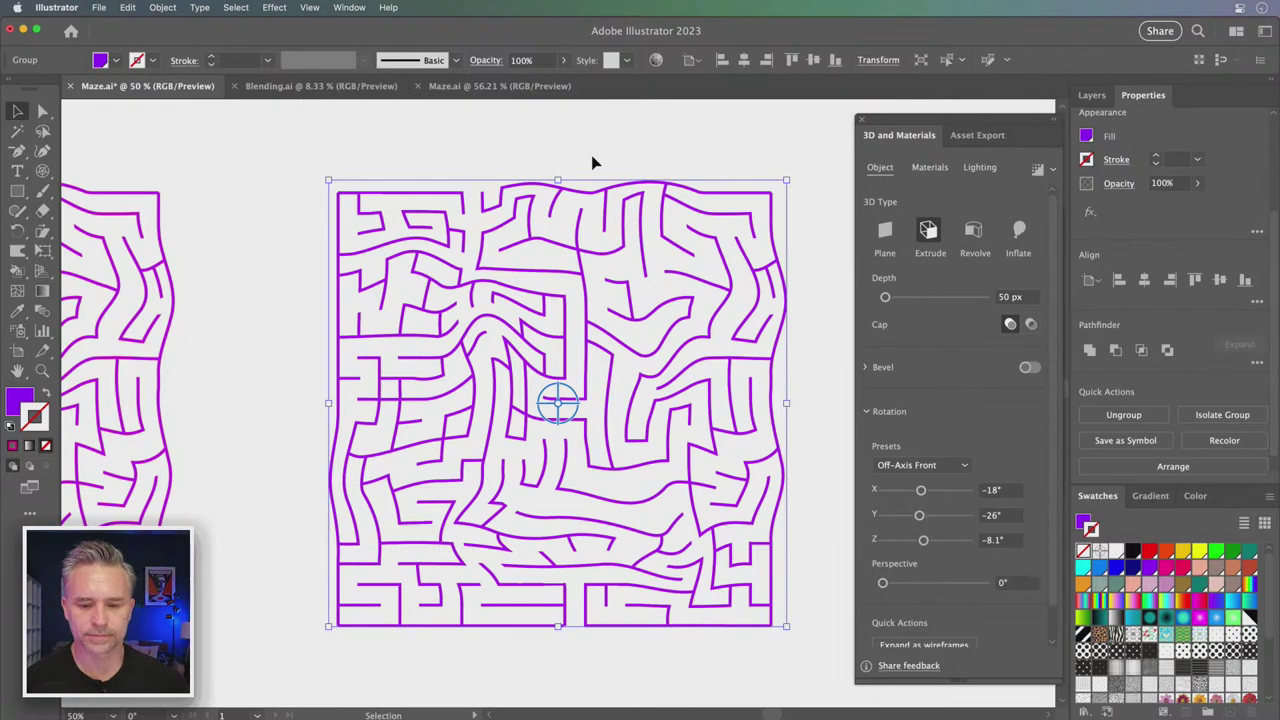
left_click(591, 163)
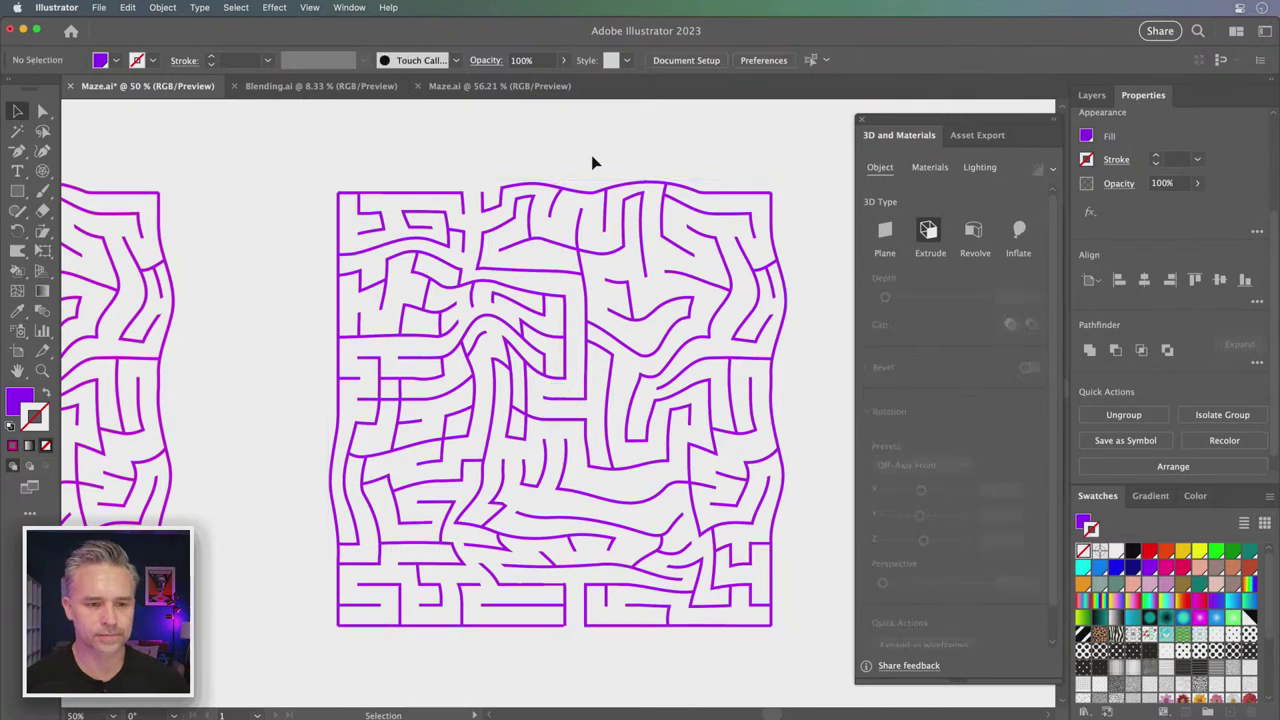
left_click(529, 318)
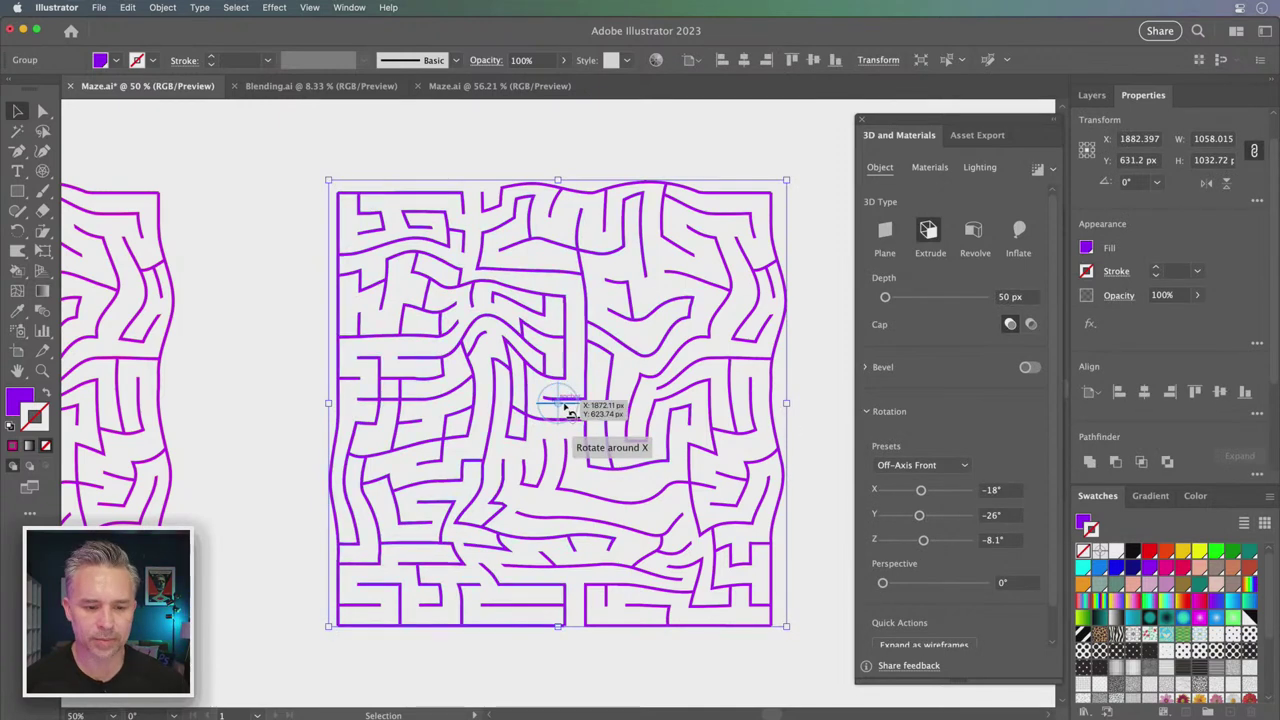
Give the maze copy a custom 3D rotation and zoom out to show both mazes
left_click_drag(557, 404, 553, 400)
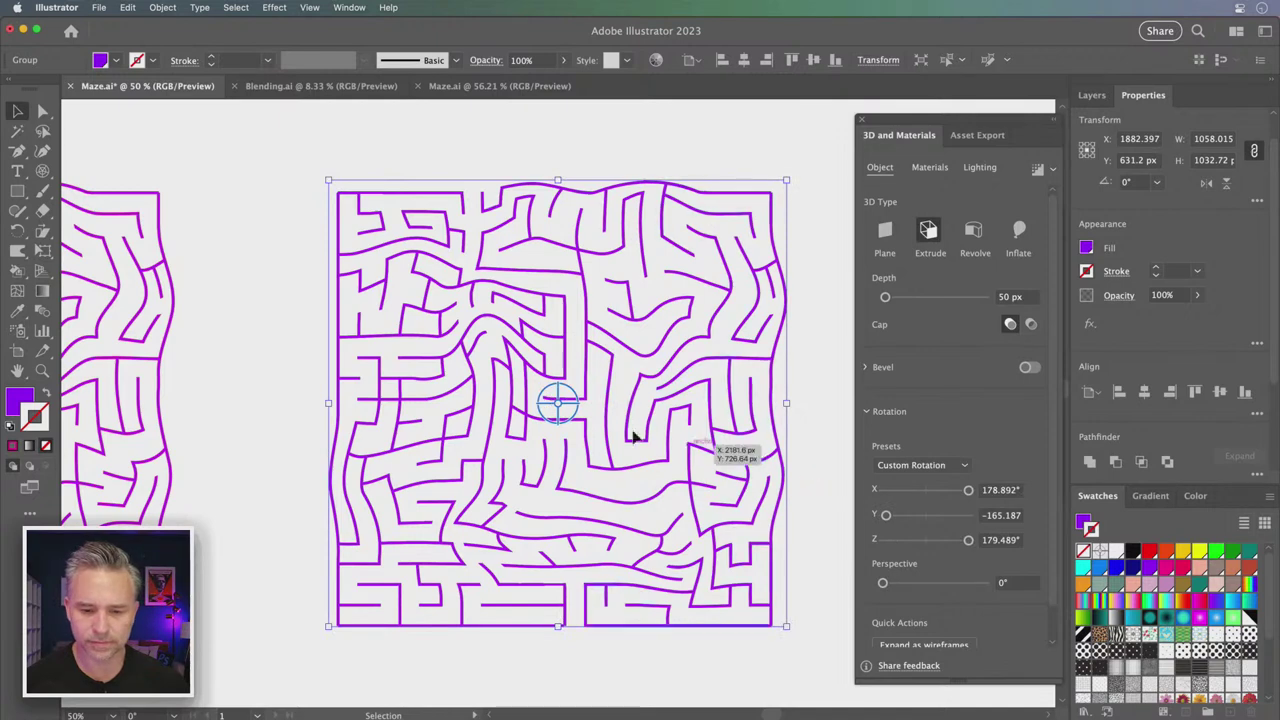
left_click_drag(557, 406, 563, 409)
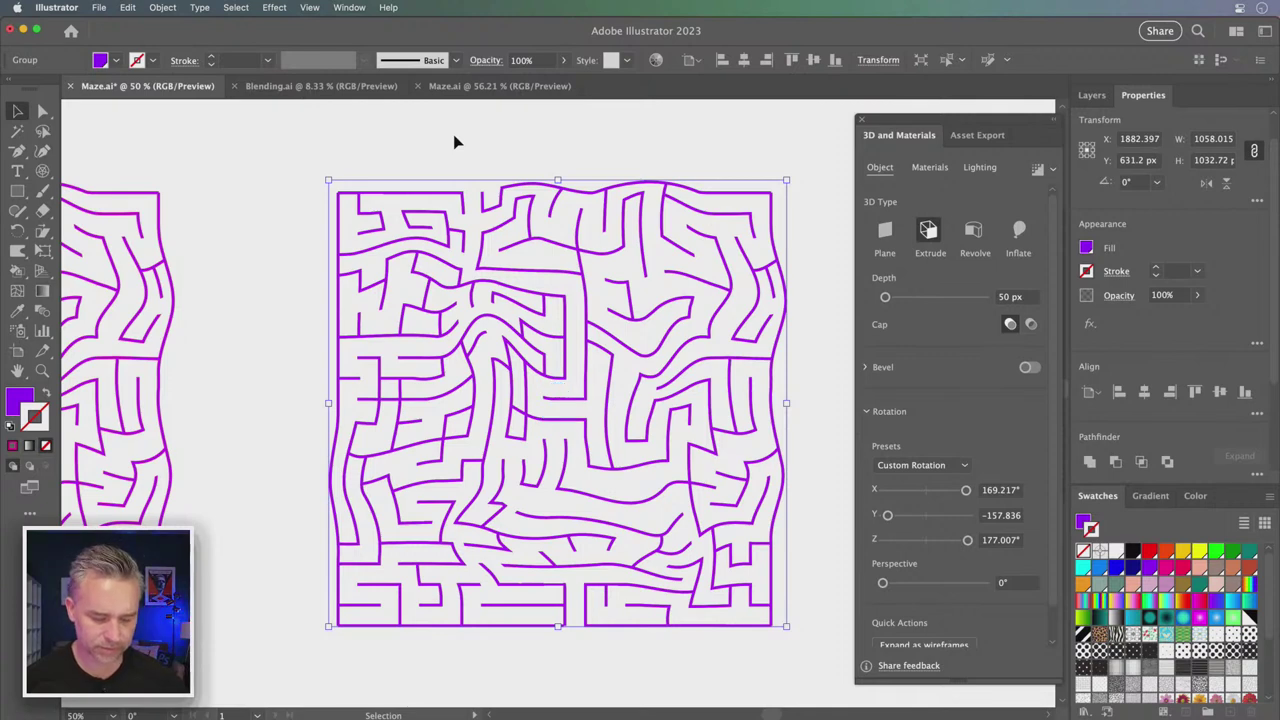
key("ctrl+h")
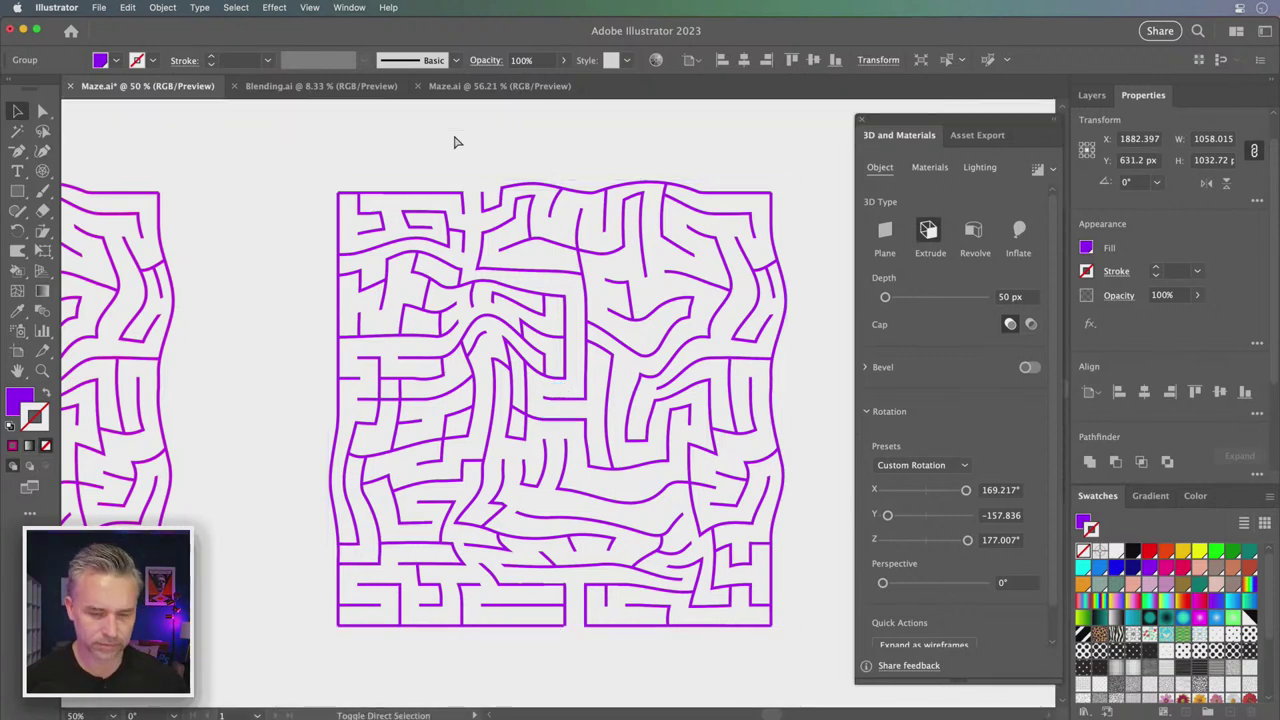
key("ctrl+h")
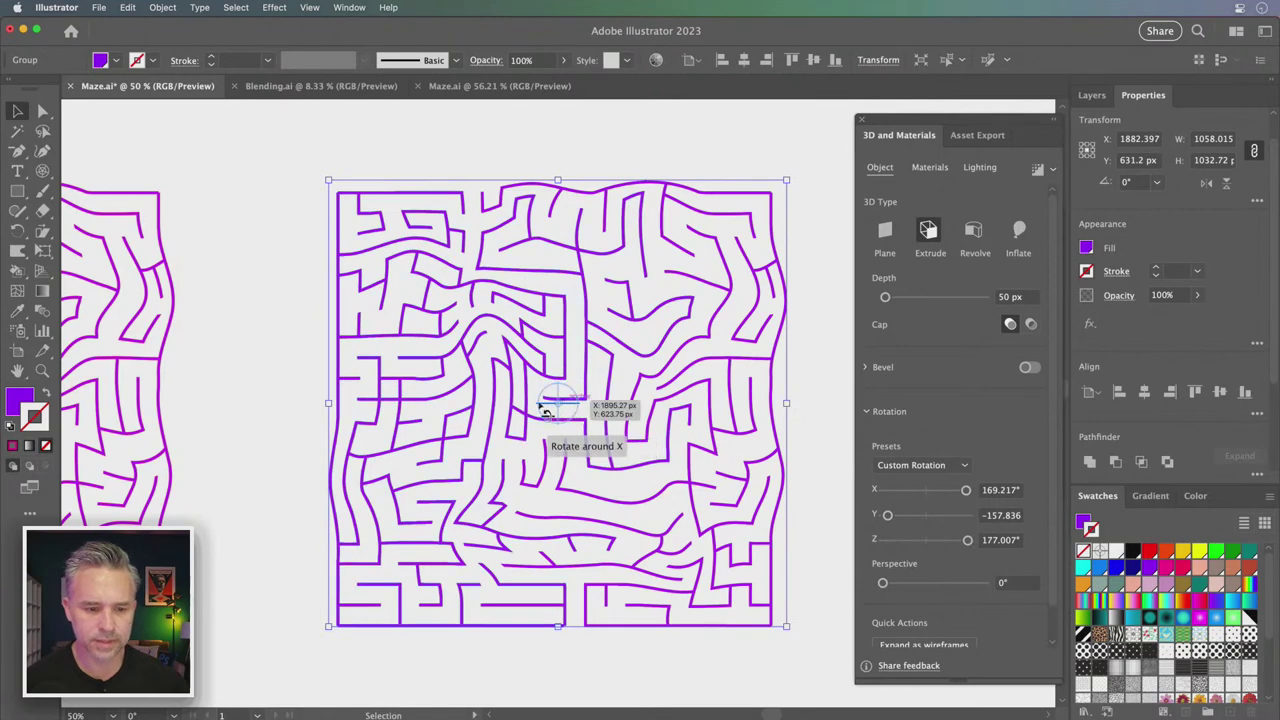
left_click(544, 388)
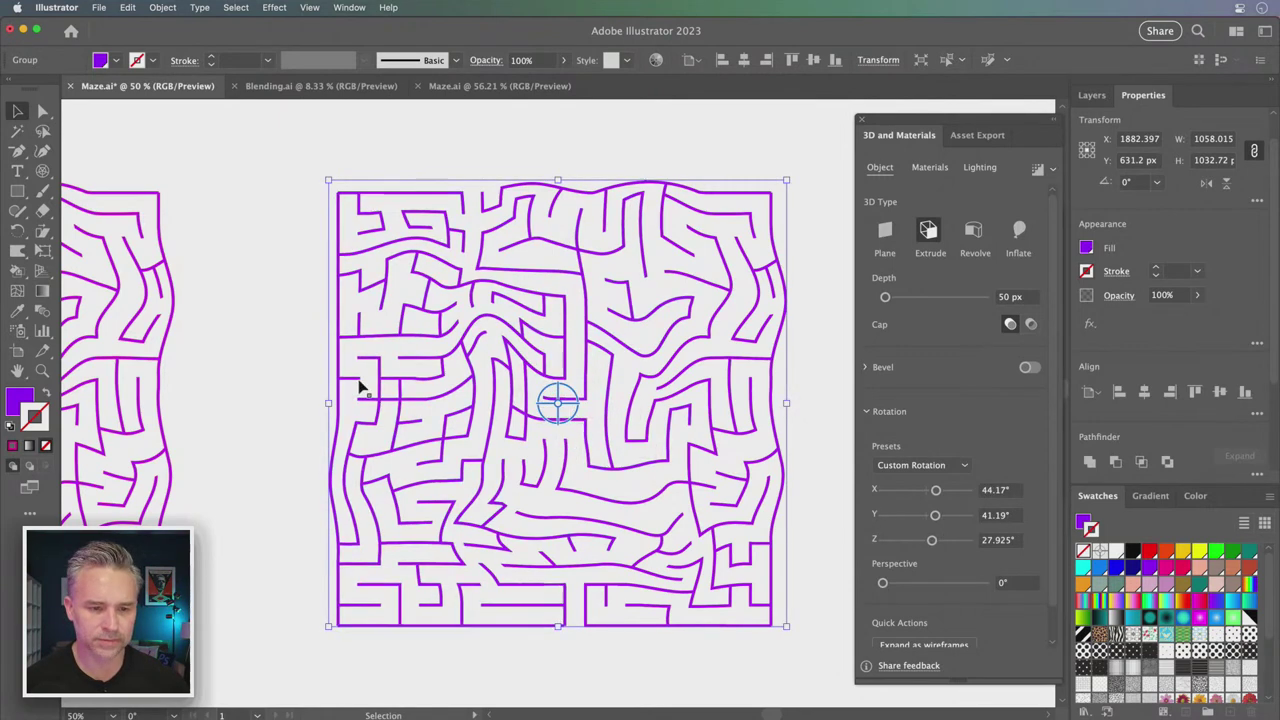
left_click(270, 300)
key("ctrl+minus")
key("ctrl+minus")
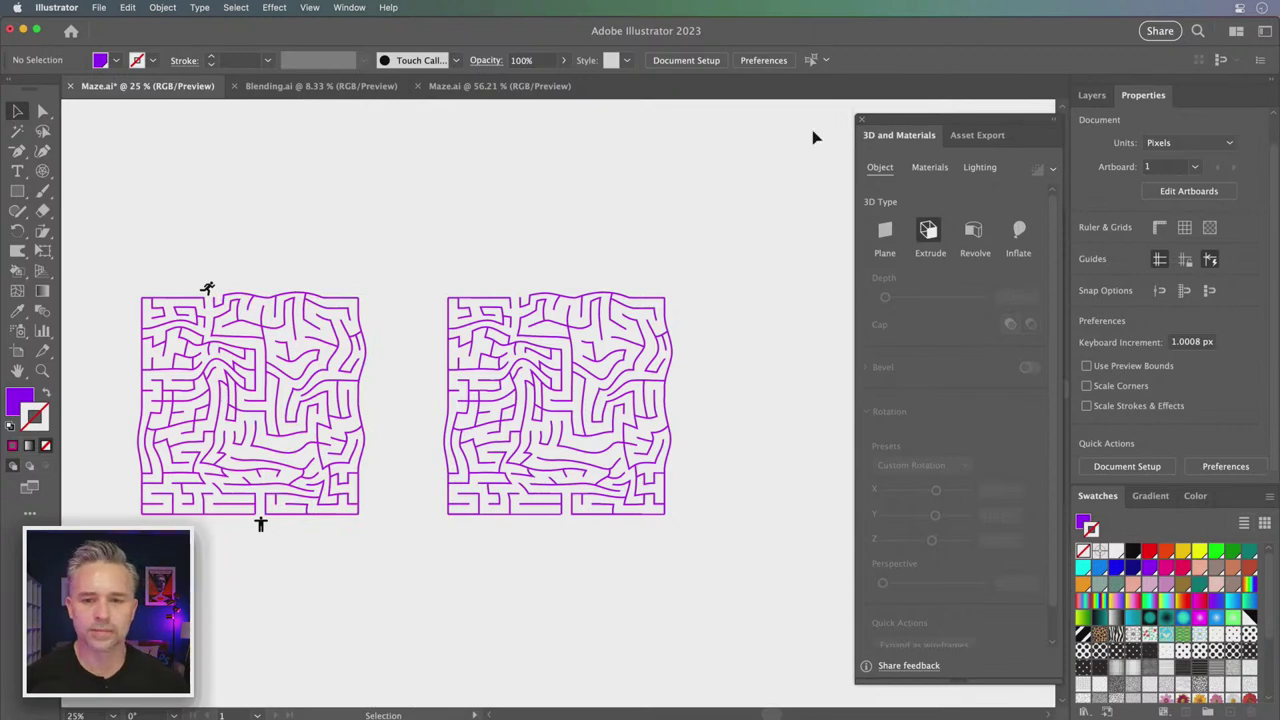
Close the 3D and Appearance panels, hide the maze layers, and show Layer 2's lettering
left_click(861, 120)
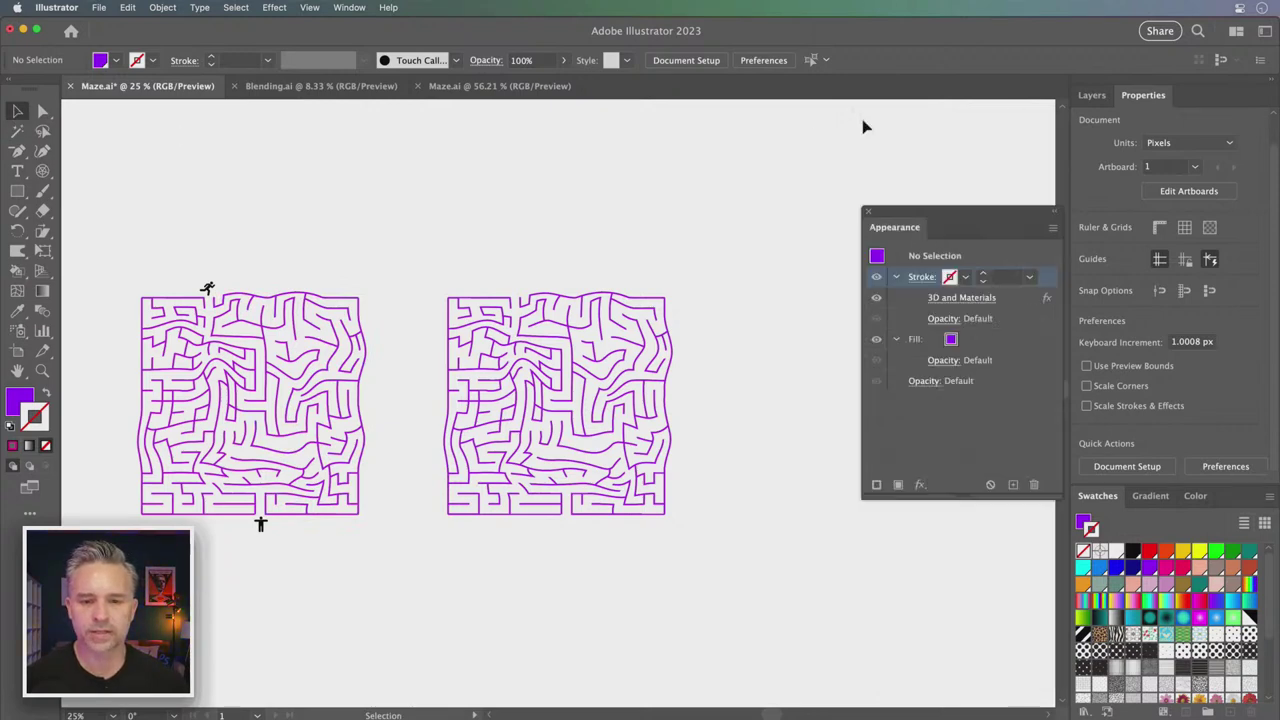
left_click(869, 214)
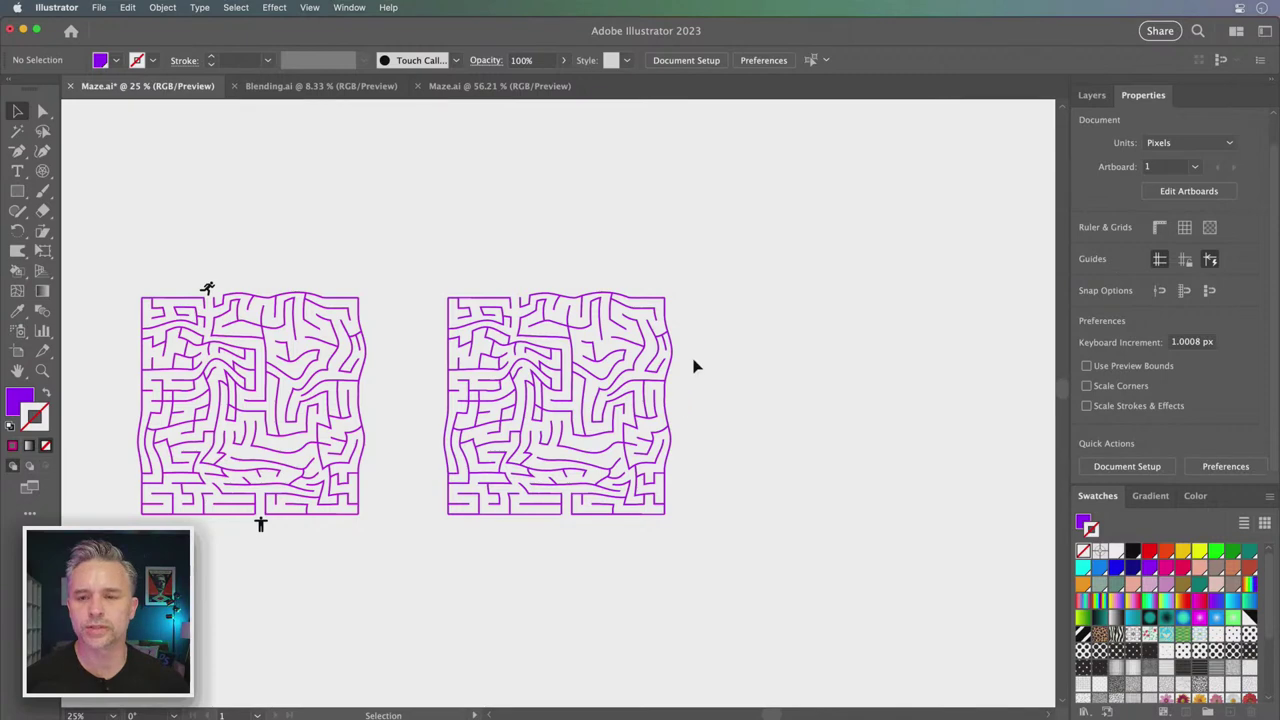
left_click_drag(421, 287, 485, 291)
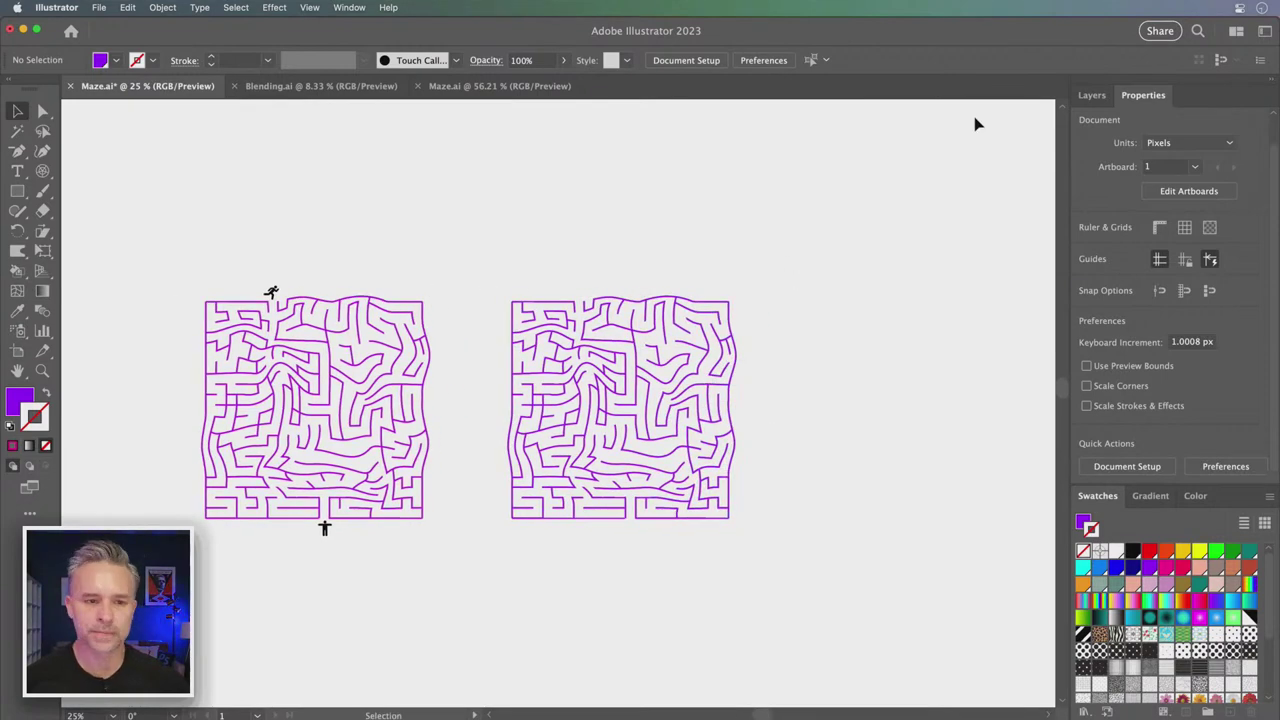
left_click(1092, 95)
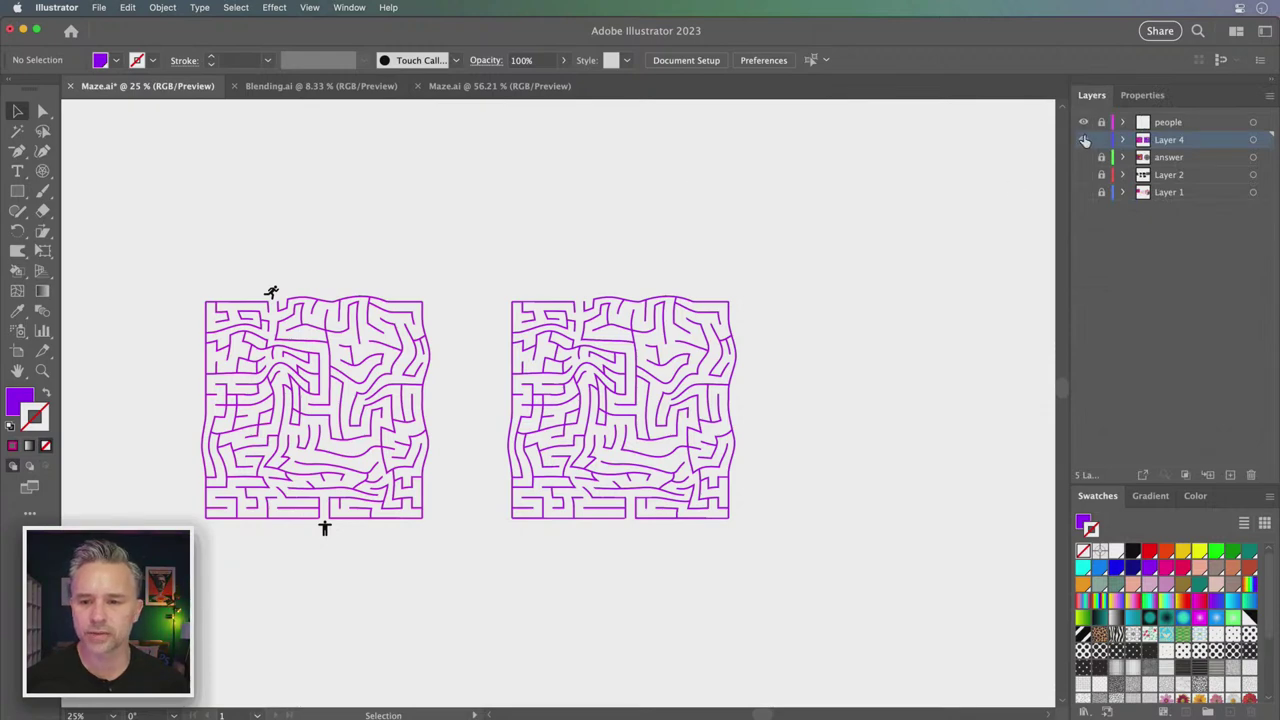
left_click(1083, 139)
left_click(1083, 139)
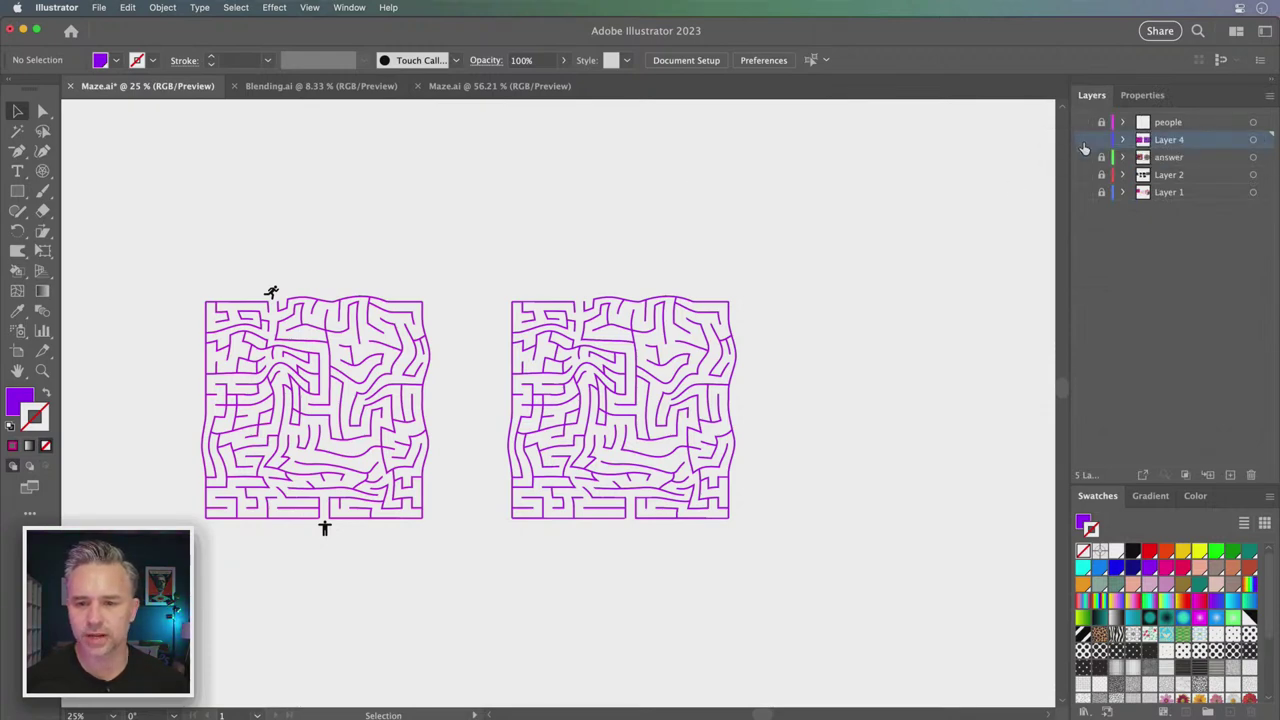
left_click(1168, 157)
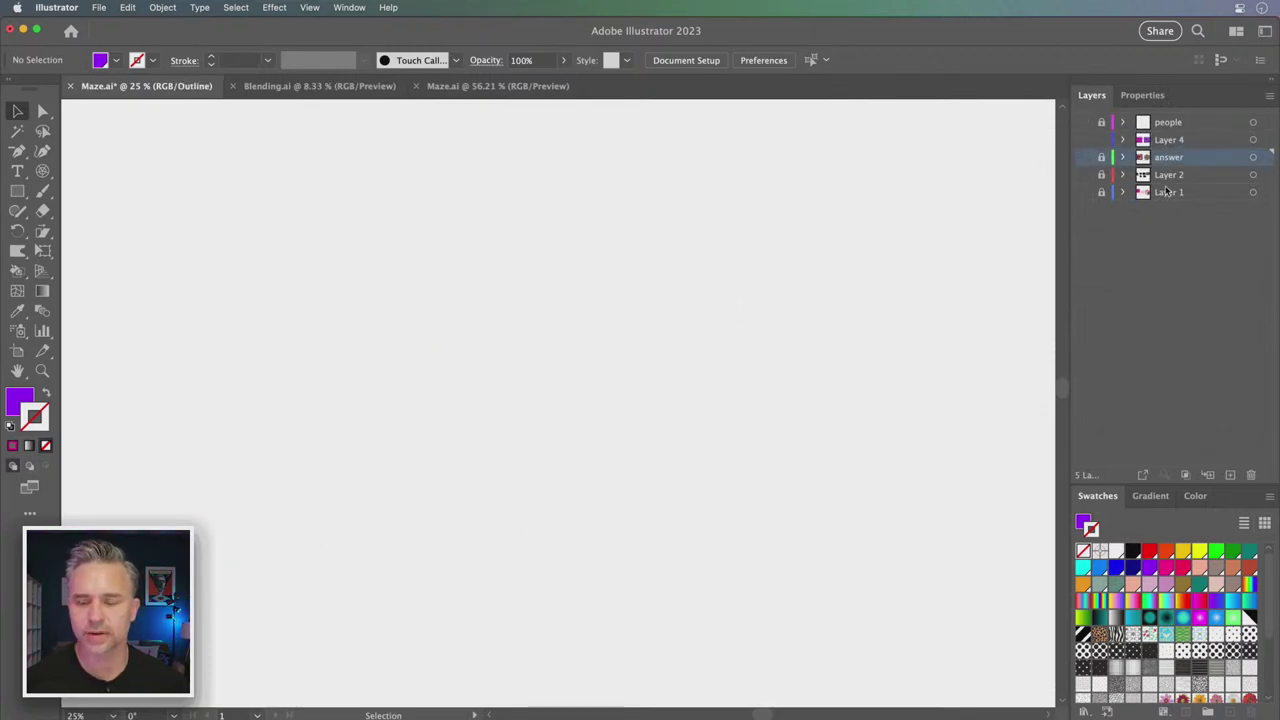
left_click(1083, 176)
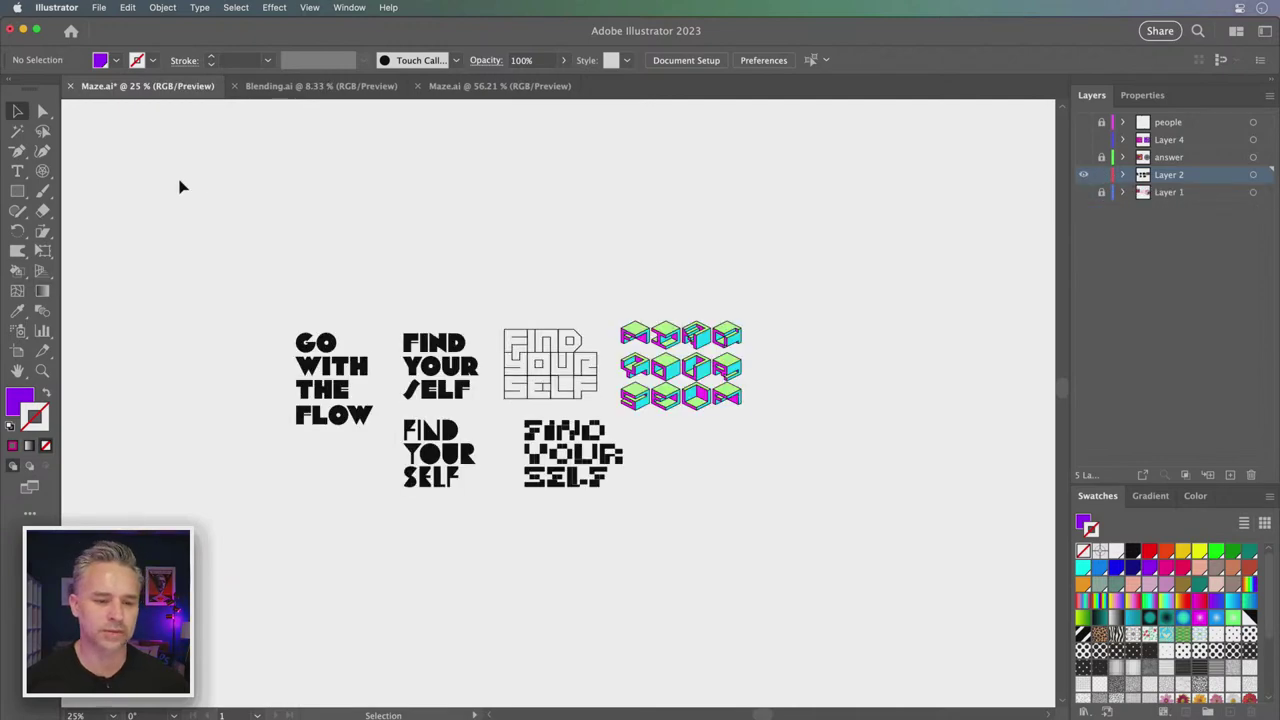
Zoom in on the FIND YOUR SELF lettering samples and switch to Chrome
key("ctrl+equal")
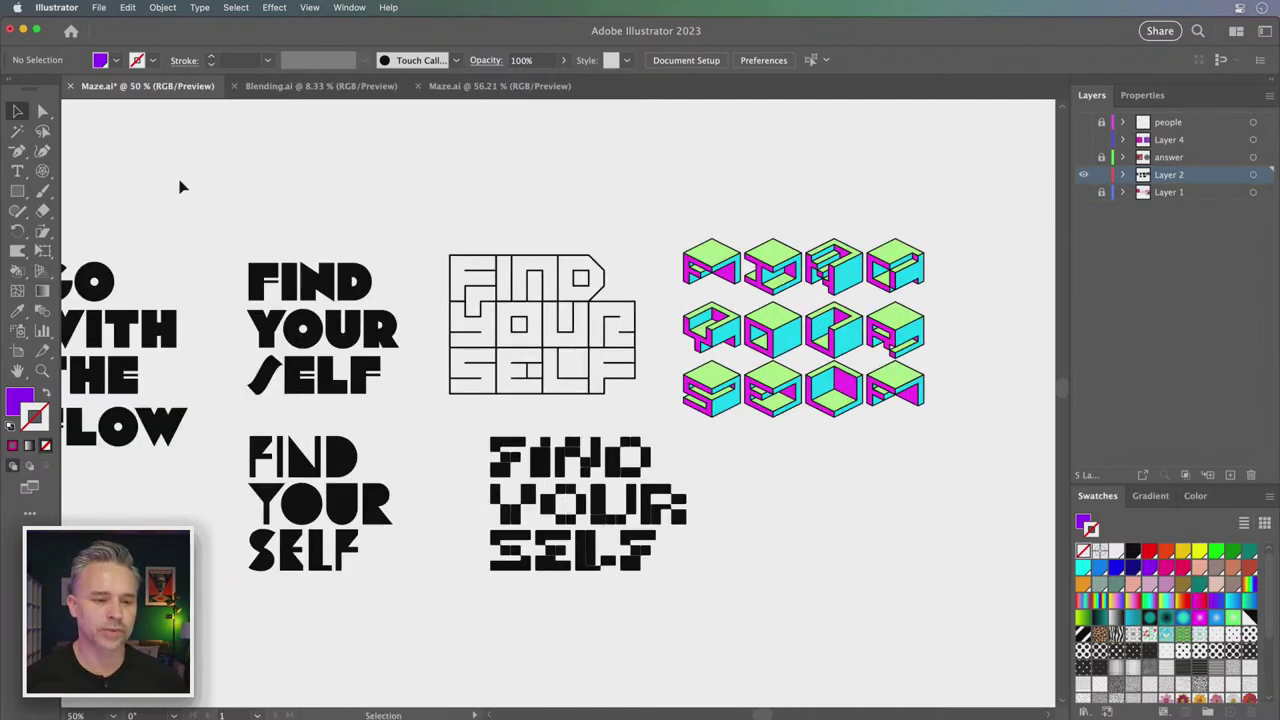
mouse_move(180, 187)
left_mouse_down()
mouse_move(408, 223)
mouse_move(285, 224)
left_mouse_up()
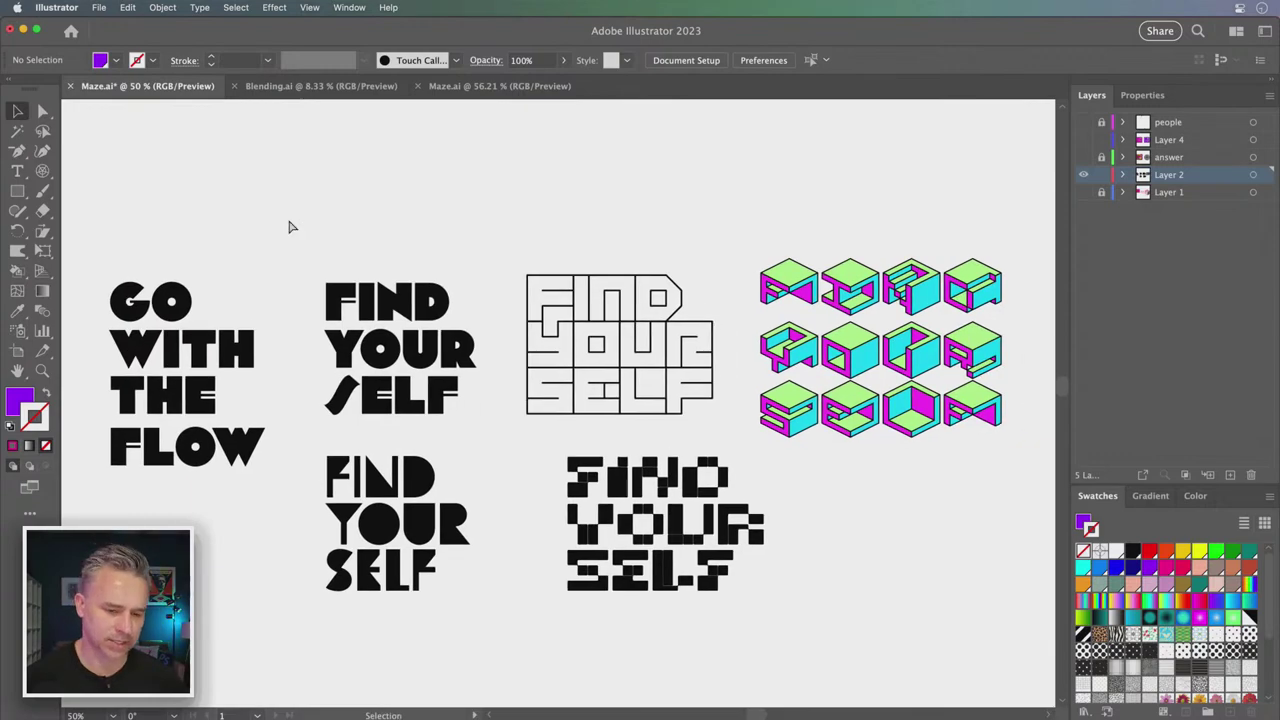
key("ctrl+plus")
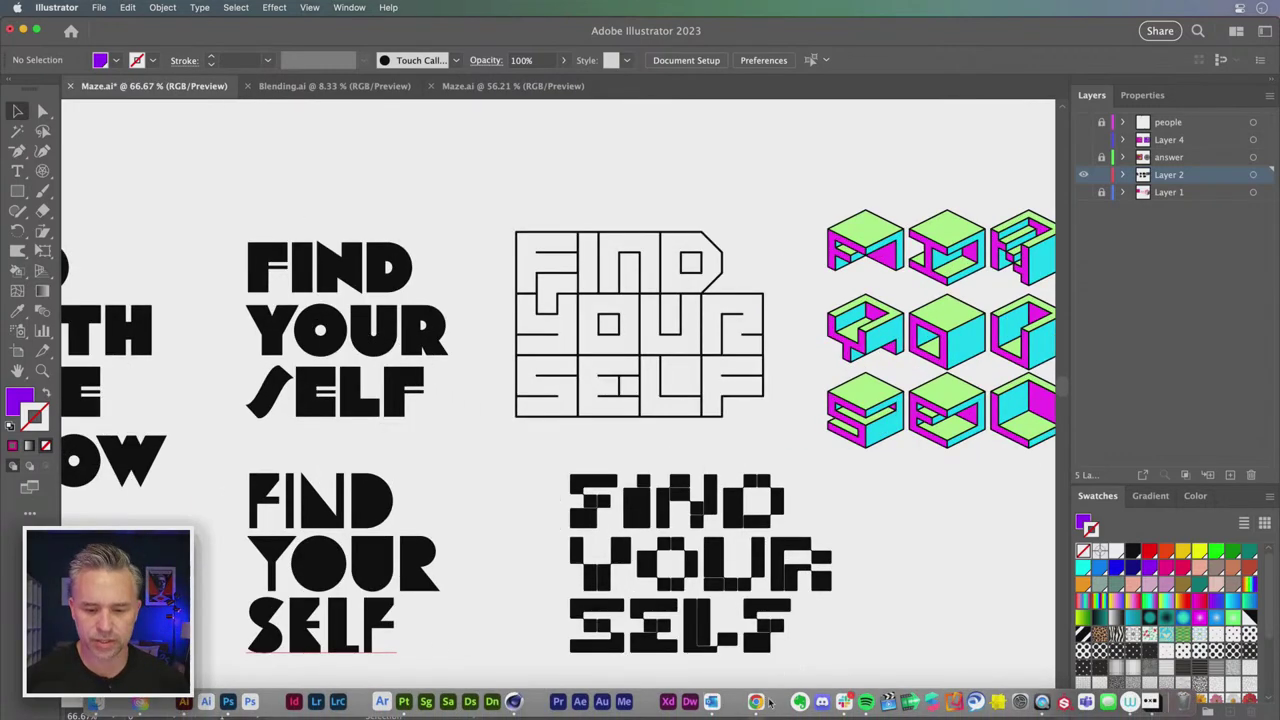
left_click(756, 702)
Load the Adobe Fonts website in Chrome and enlarge the browser window
left_click(288, 62)
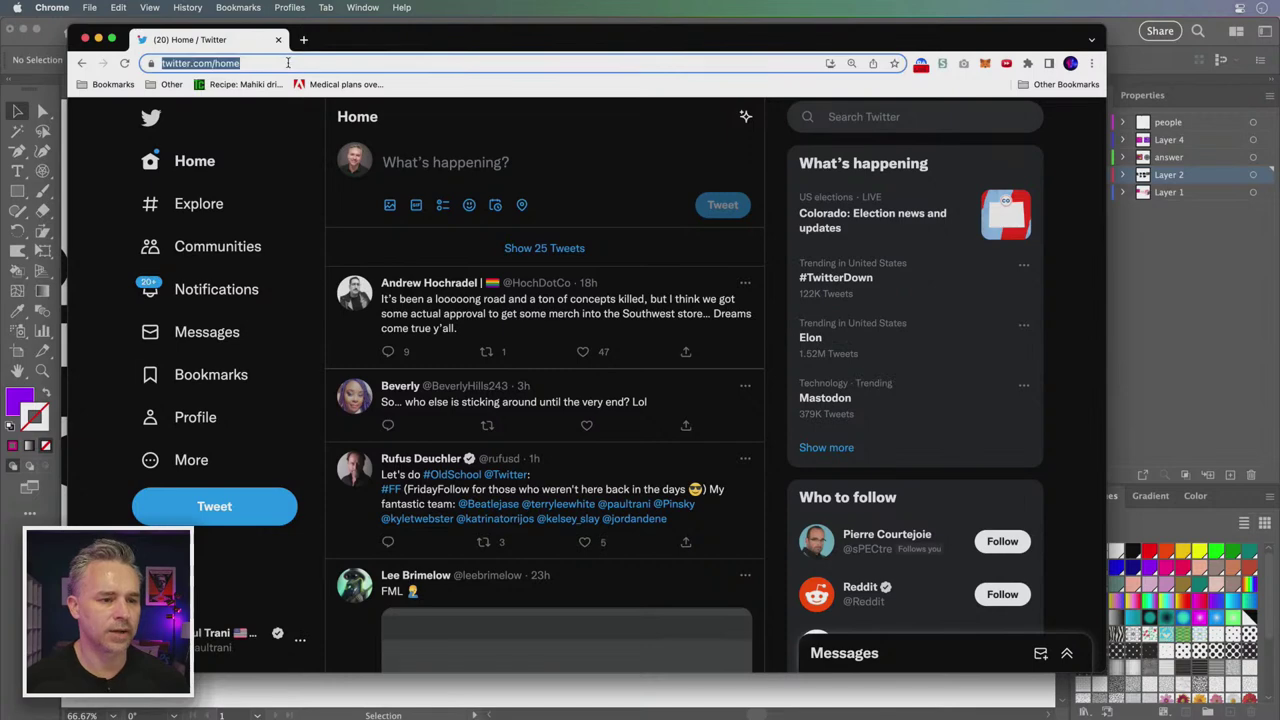
type("ado")
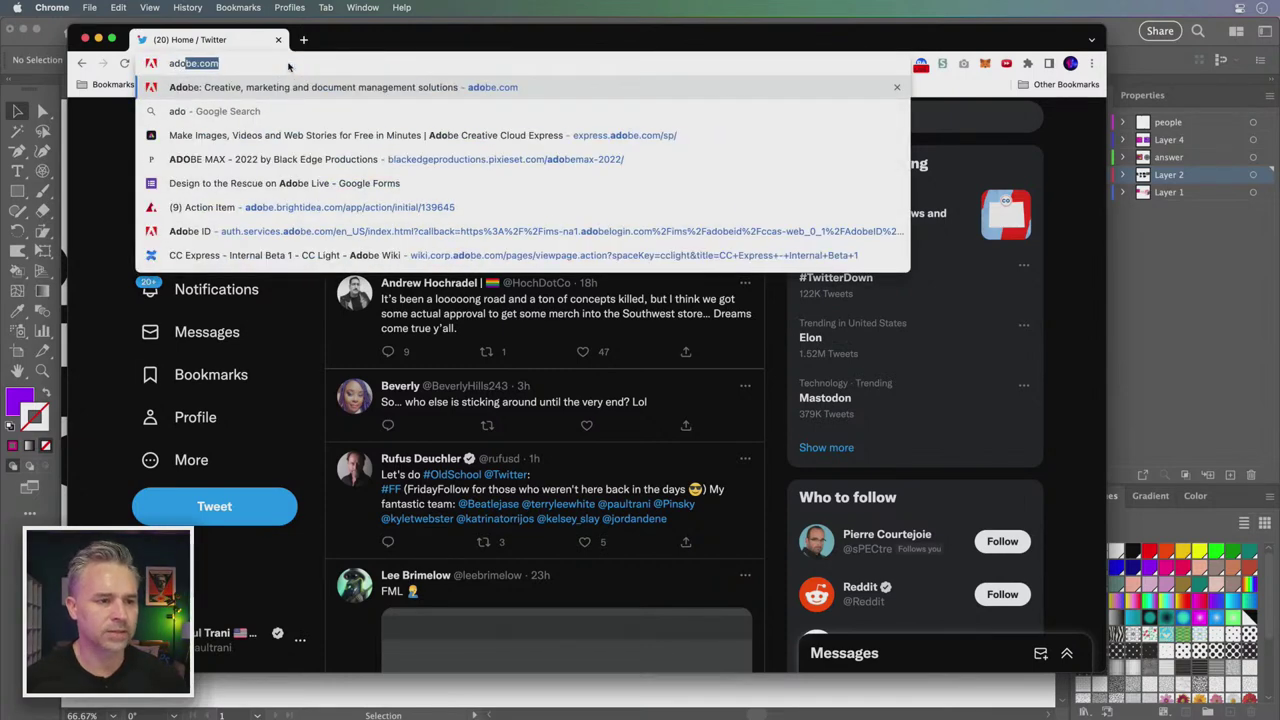
key("BackSpace")
key("BackSpace")
key("BackSpace")
type("font")
key("Return")
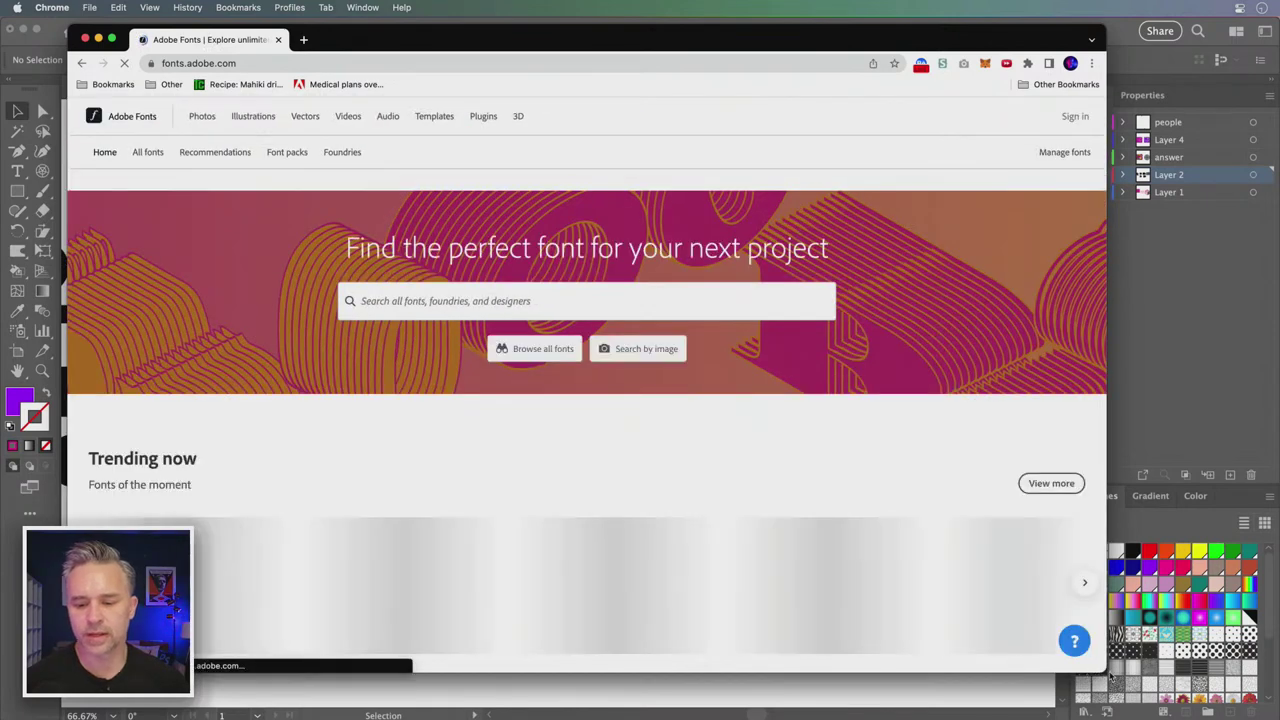
left_click_drag(1104, 668, 1194, 700)
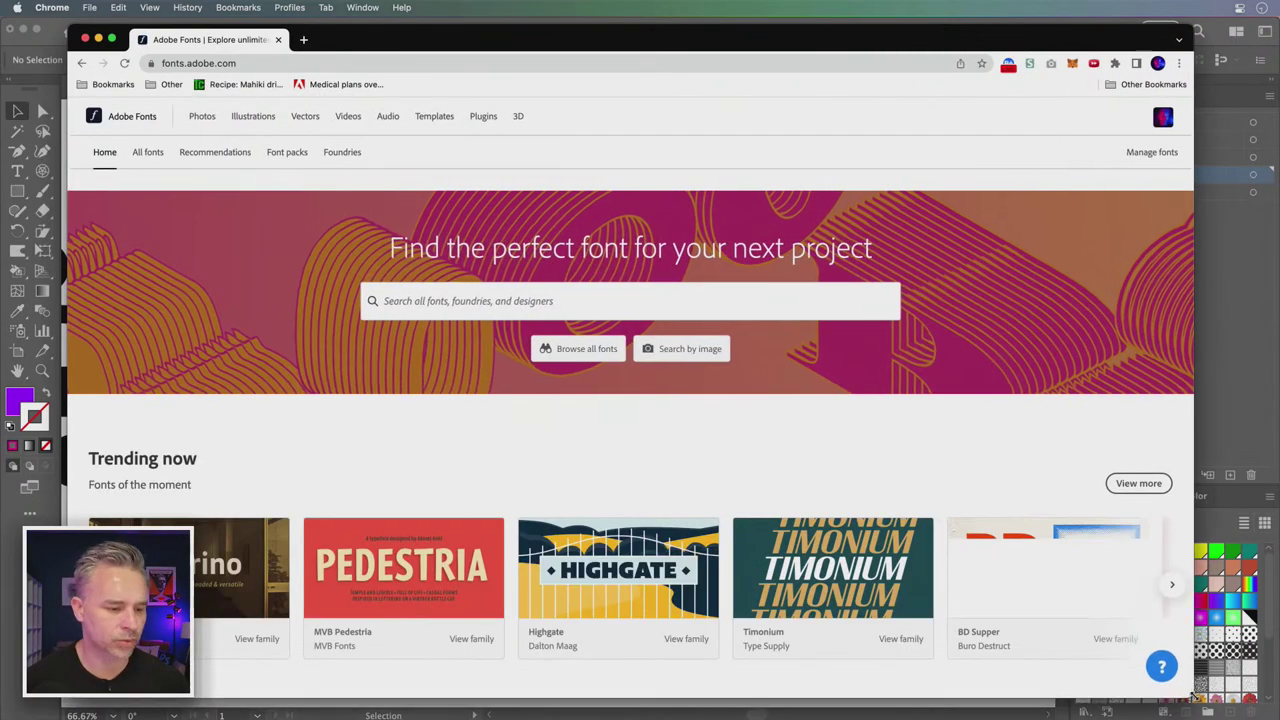
Browse all fonts filtered to the Geometric tag through to the second page
left_click(146, 153)
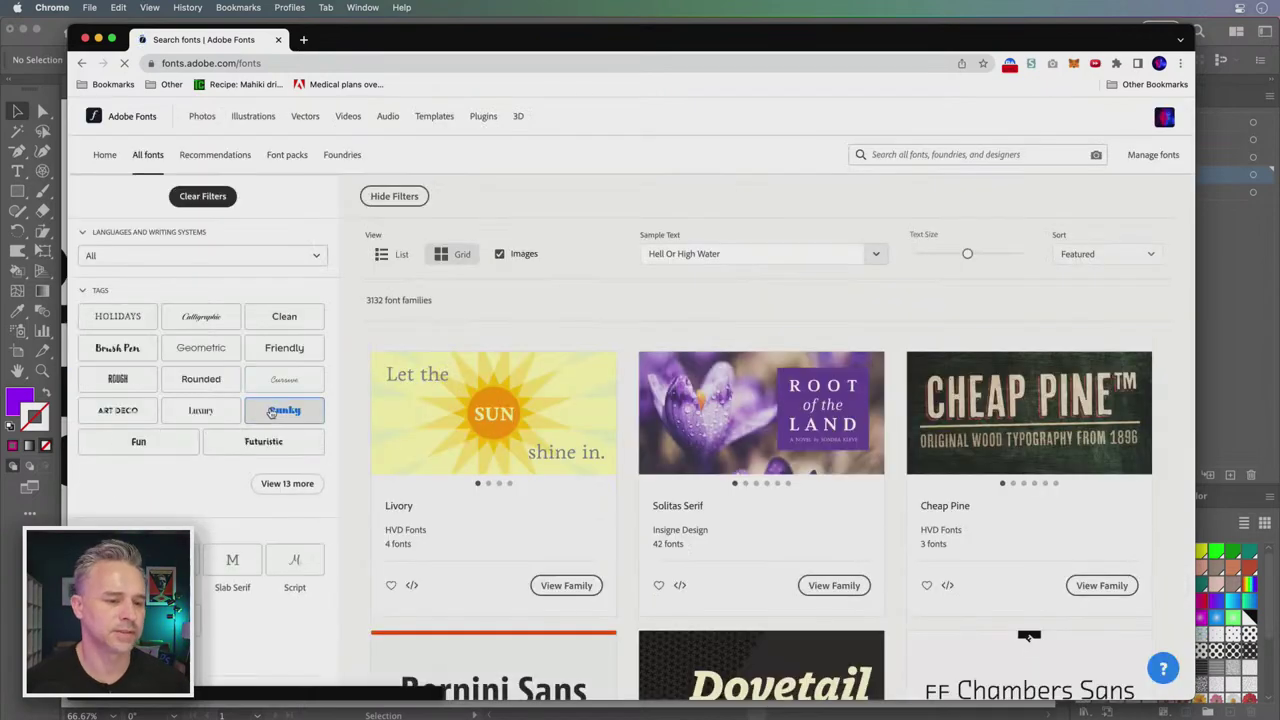
left_click(182, 346)
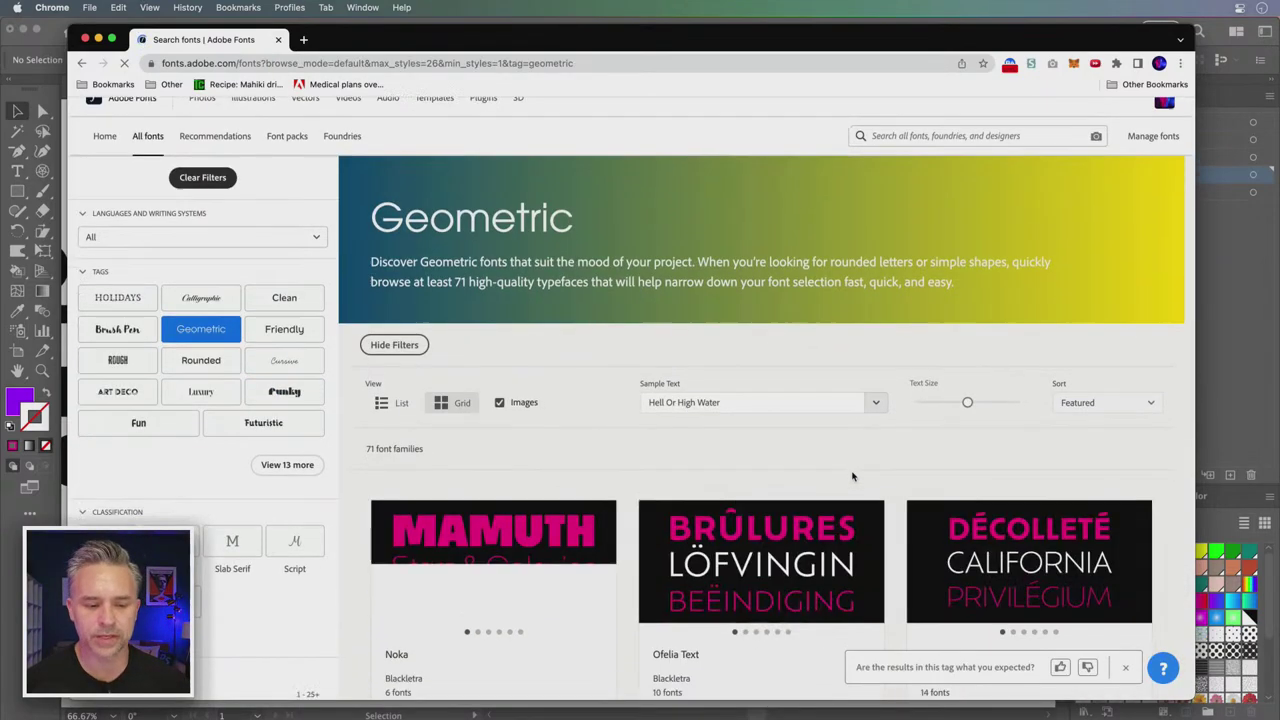
scroll(850, 487, "down", 3)
scroll(850, 487, "down", 2)
scroll(850, 487, "down", 1)
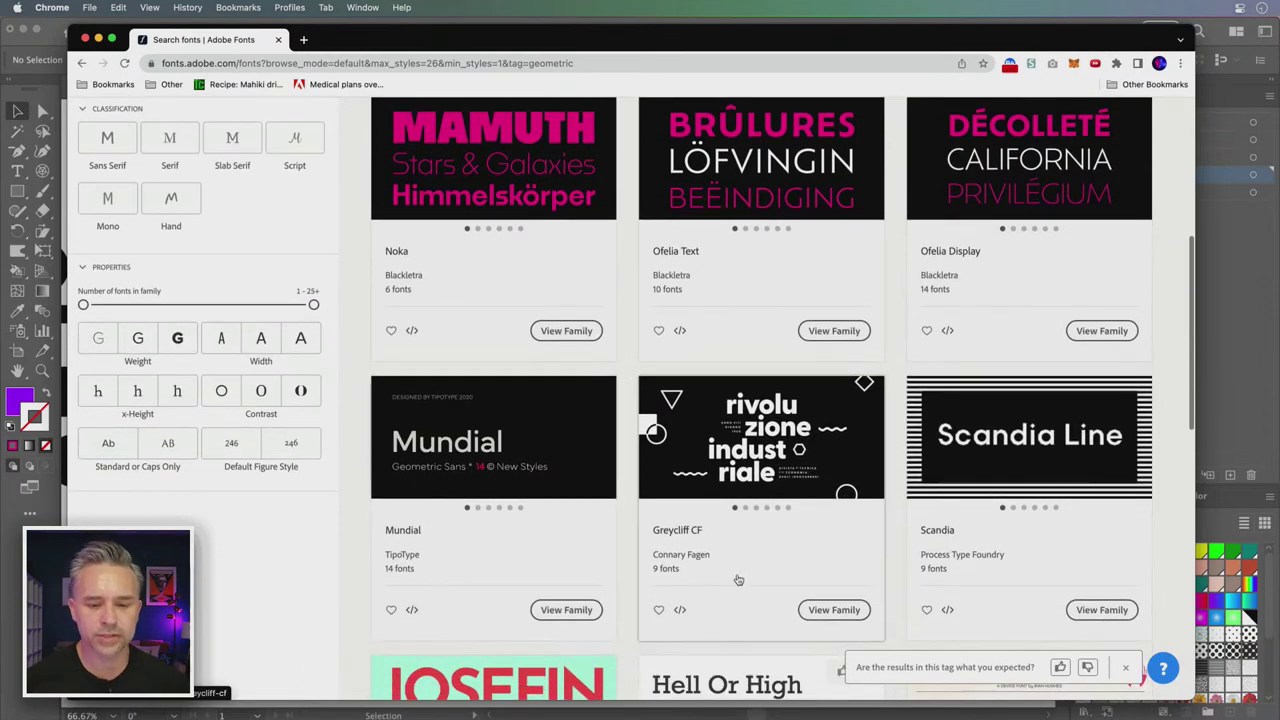
scroll(740, 575, "down", 3)
scroll(560, 480, "down", 1)
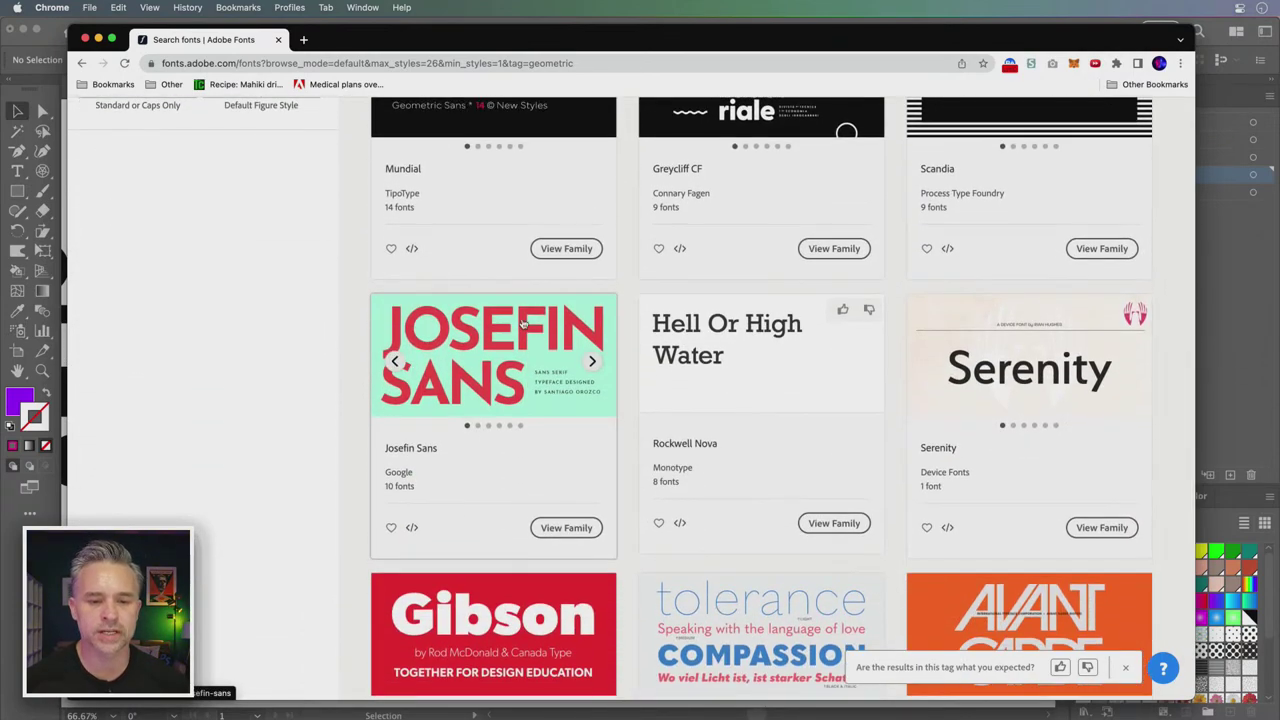
scroll(500, 375, "down", 2)
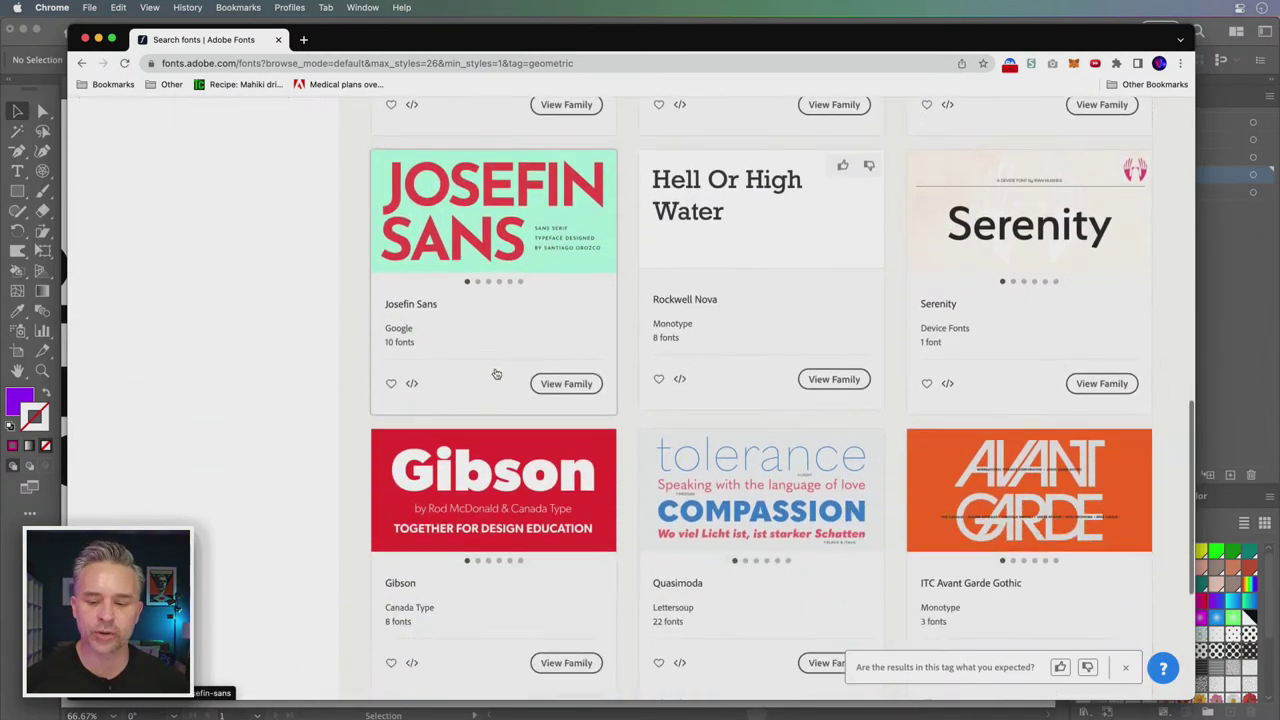
scroll(500, 375, "down", 2)
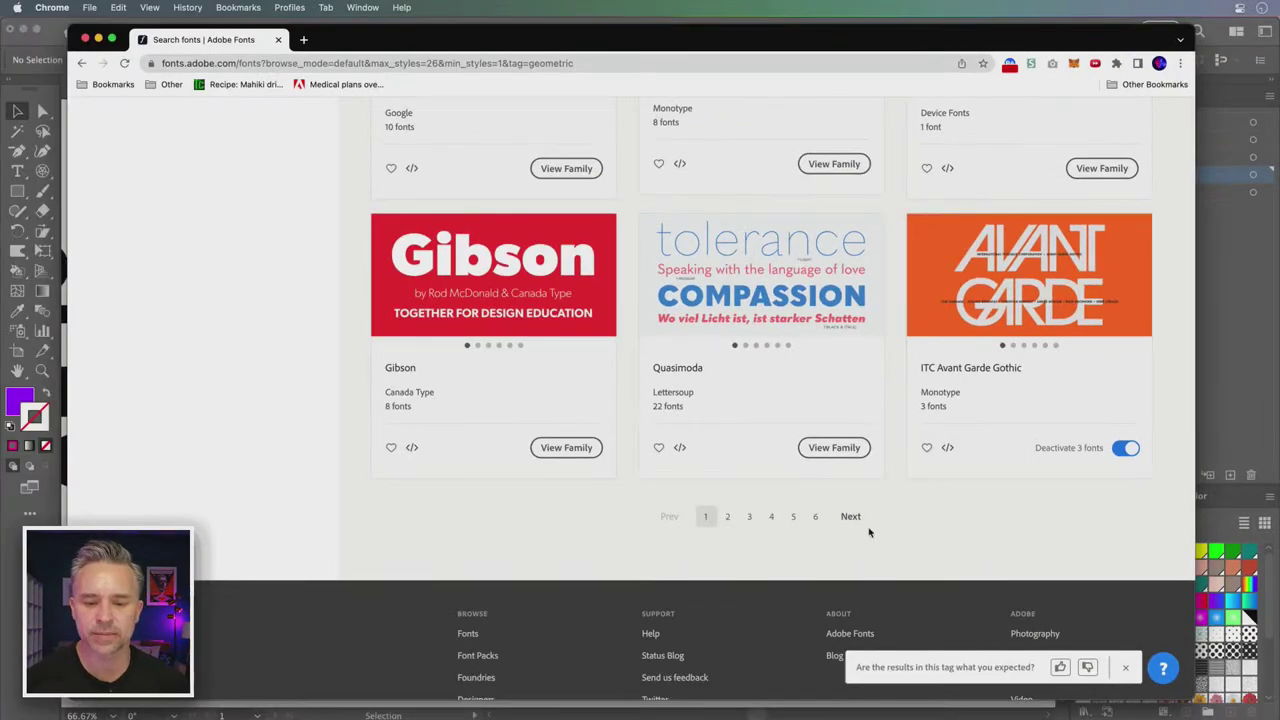
left_click(855, 519)
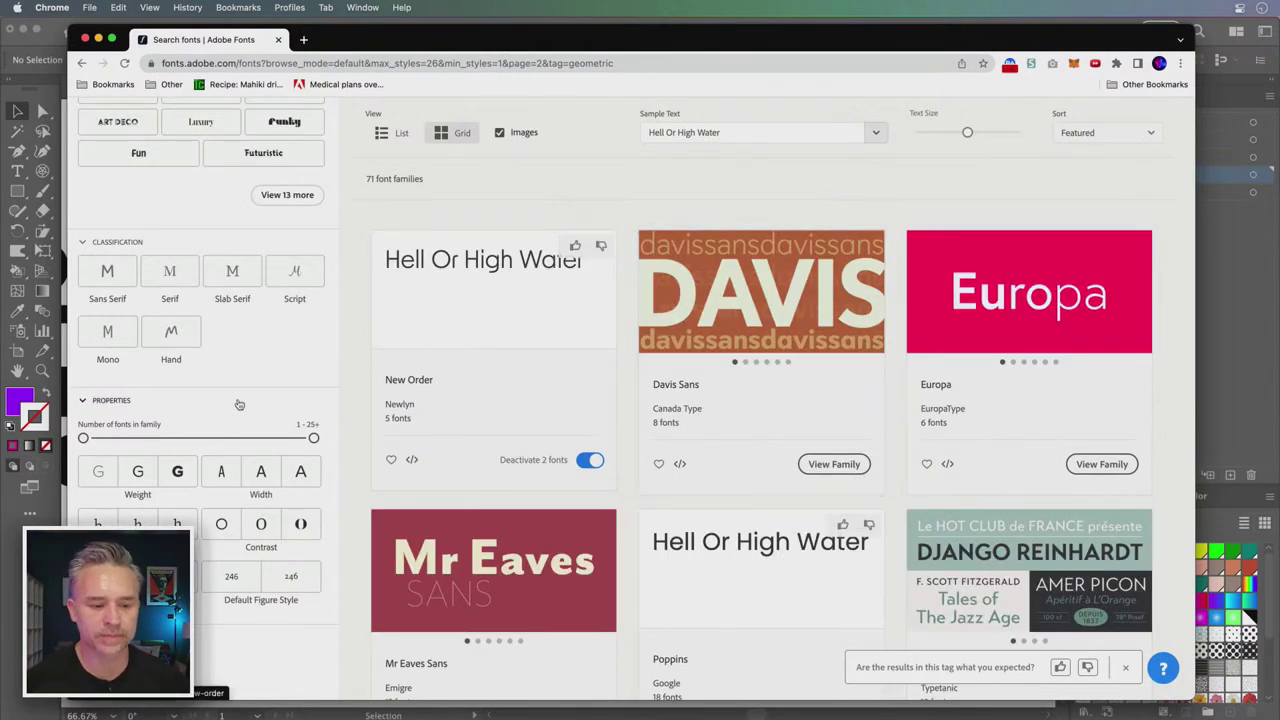
scroll(240, 405, "up", 5)
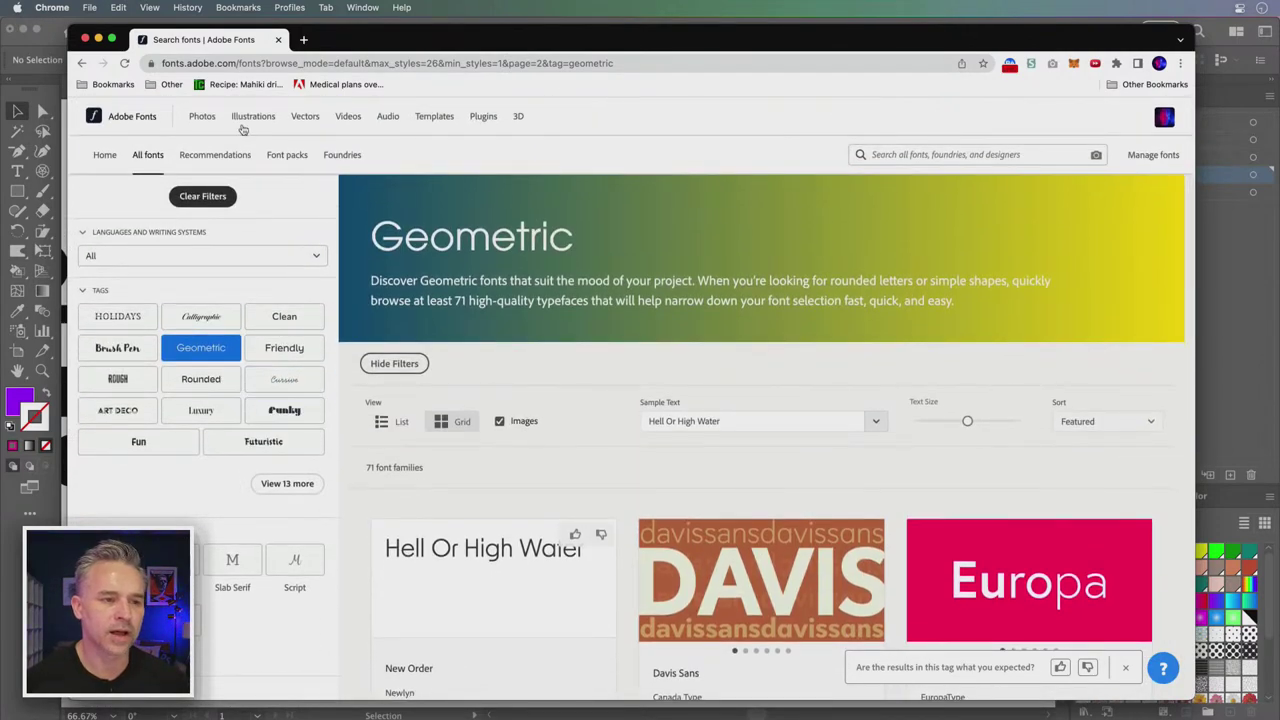
Search Google Images for 'maze fonts' in a new tab, then return to Illustrator
left_click(302, 40)
type("ma")
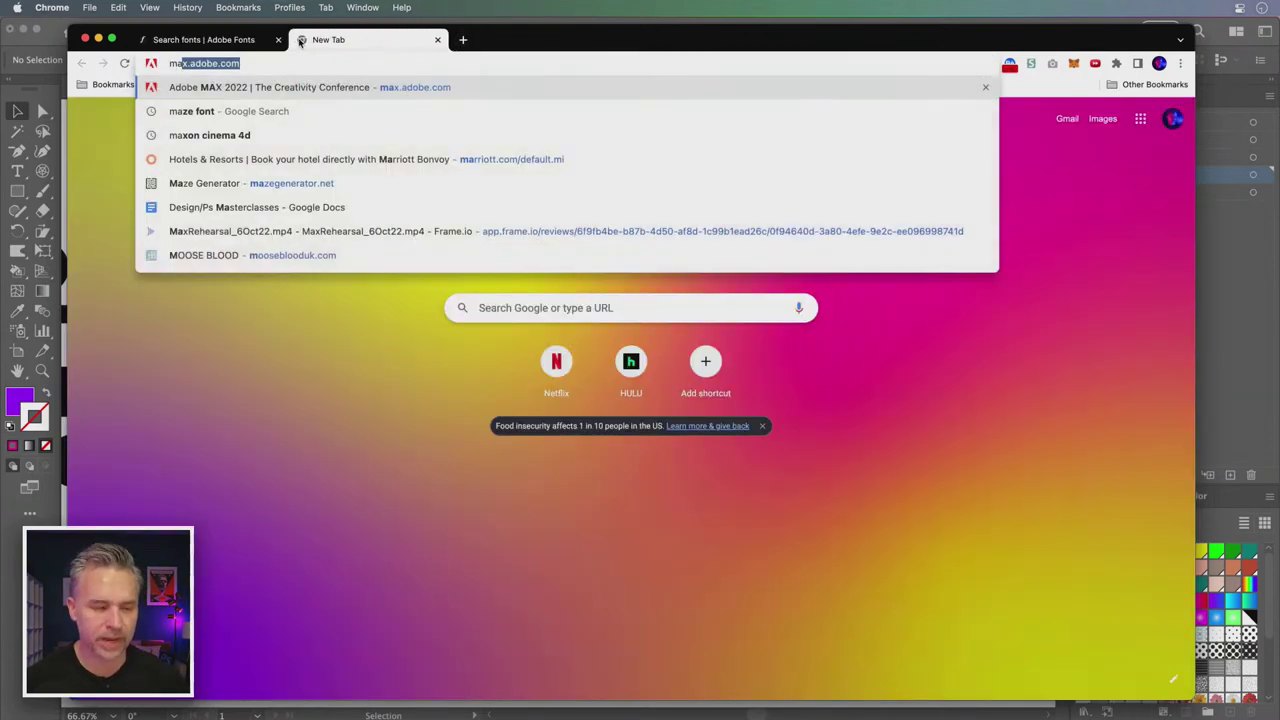
type("ze fonts")
key("Return")
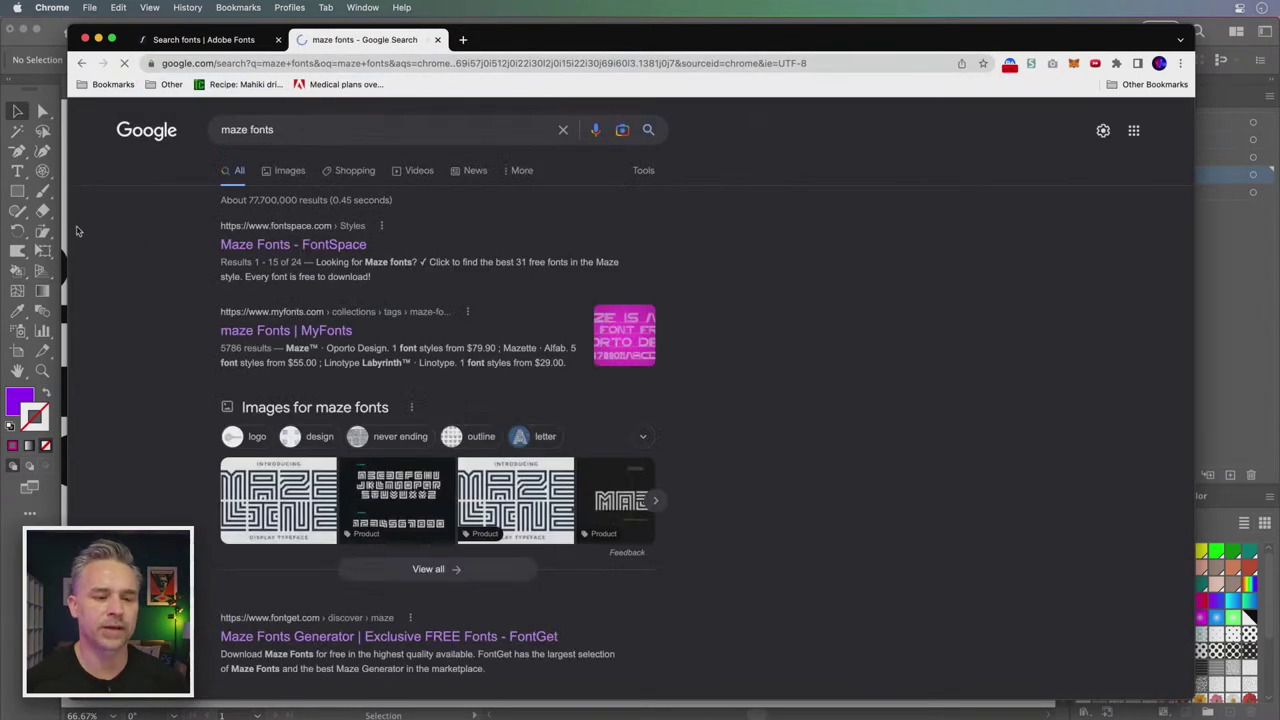
left_click(273, 172)
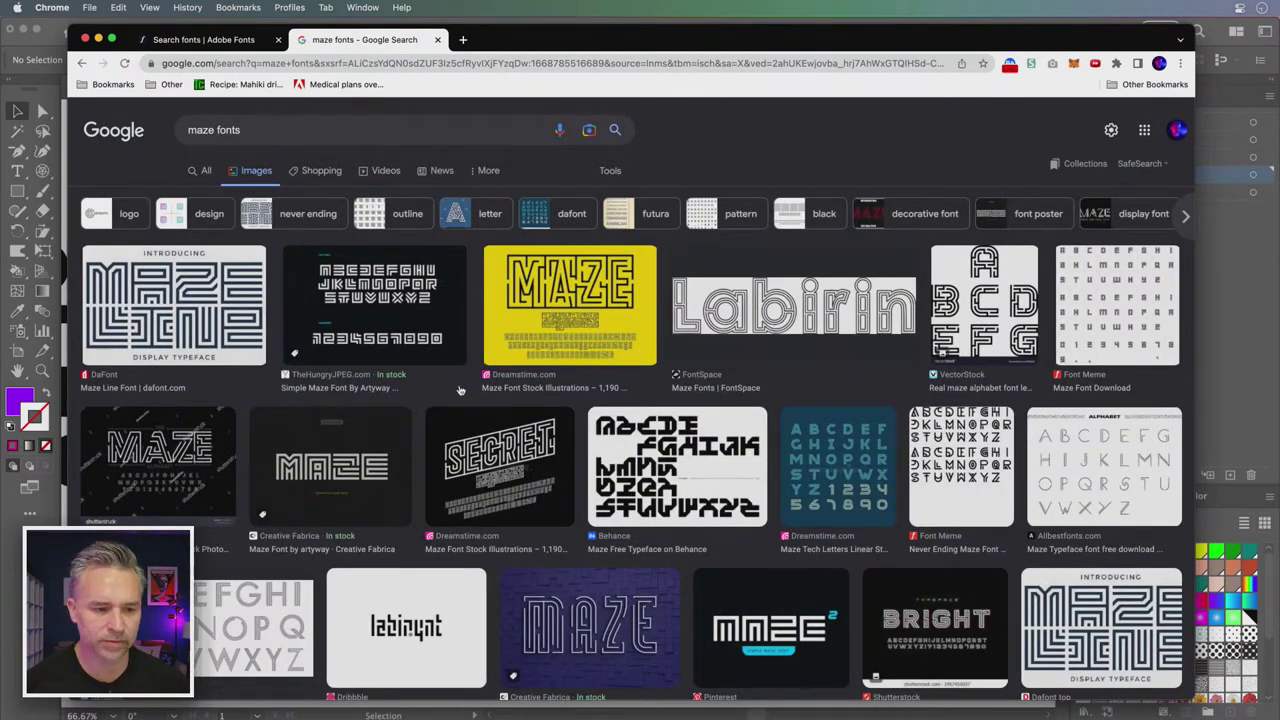
scroll(443, 373, "down", 1)
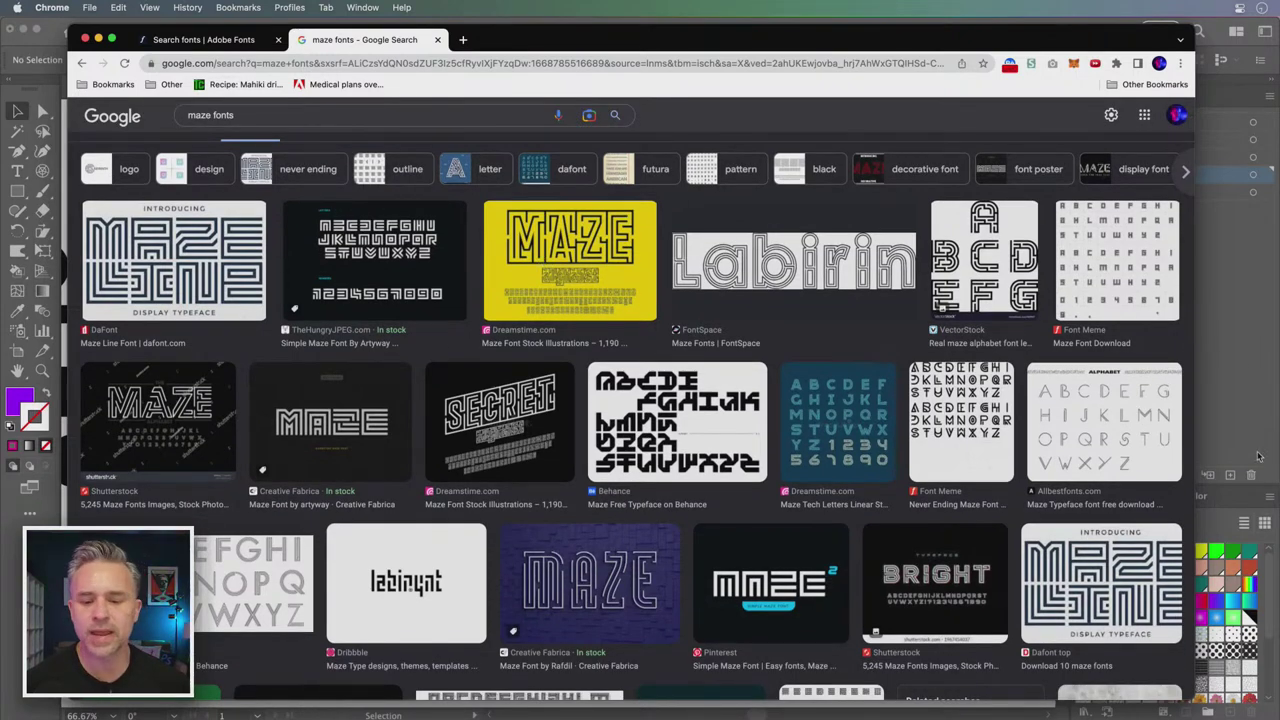
left_click(1250, 396)
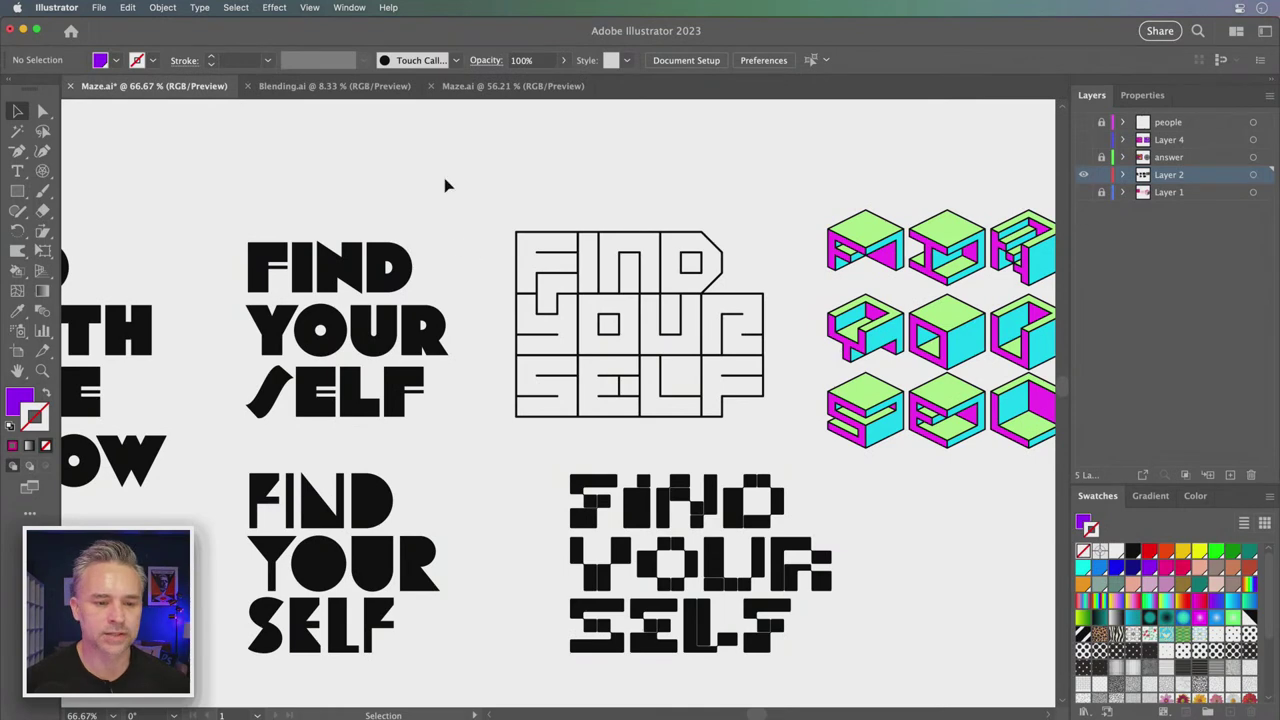
Highlight all five font names in the notes, then close the notes panel
left_click_drag(294, 172, 338, 422)
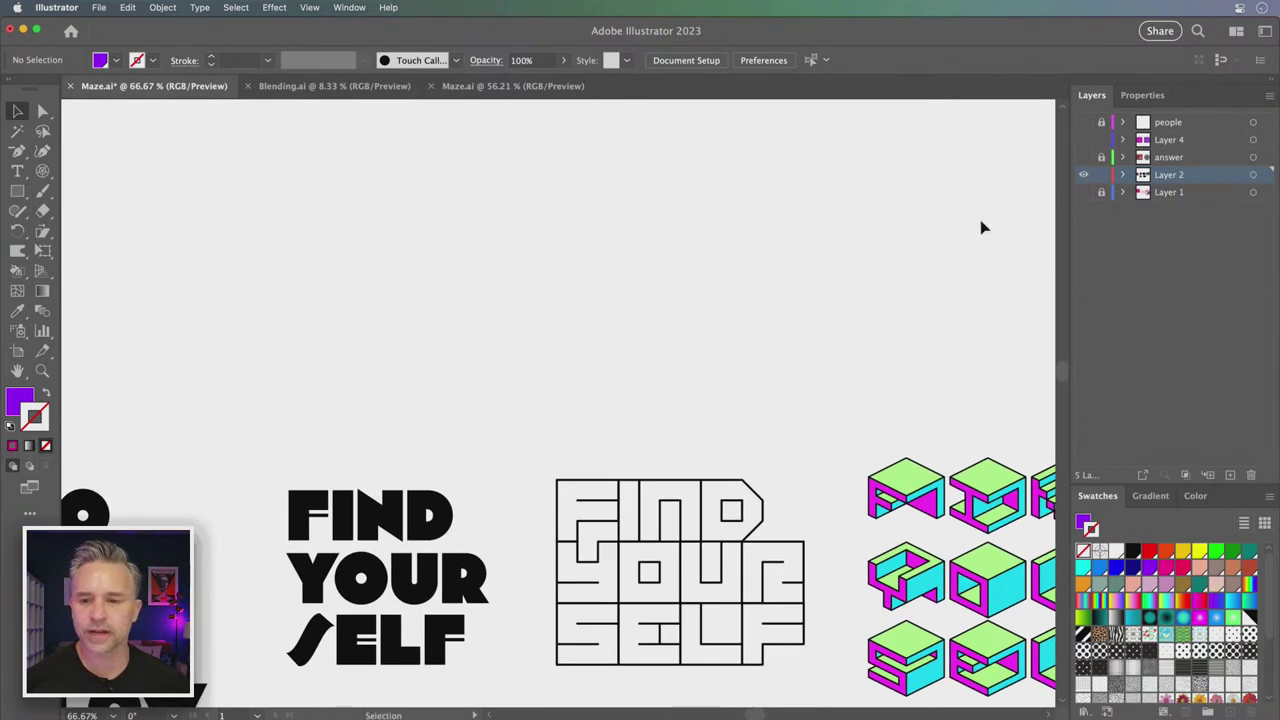
scroll(208, 5, "down", 2)
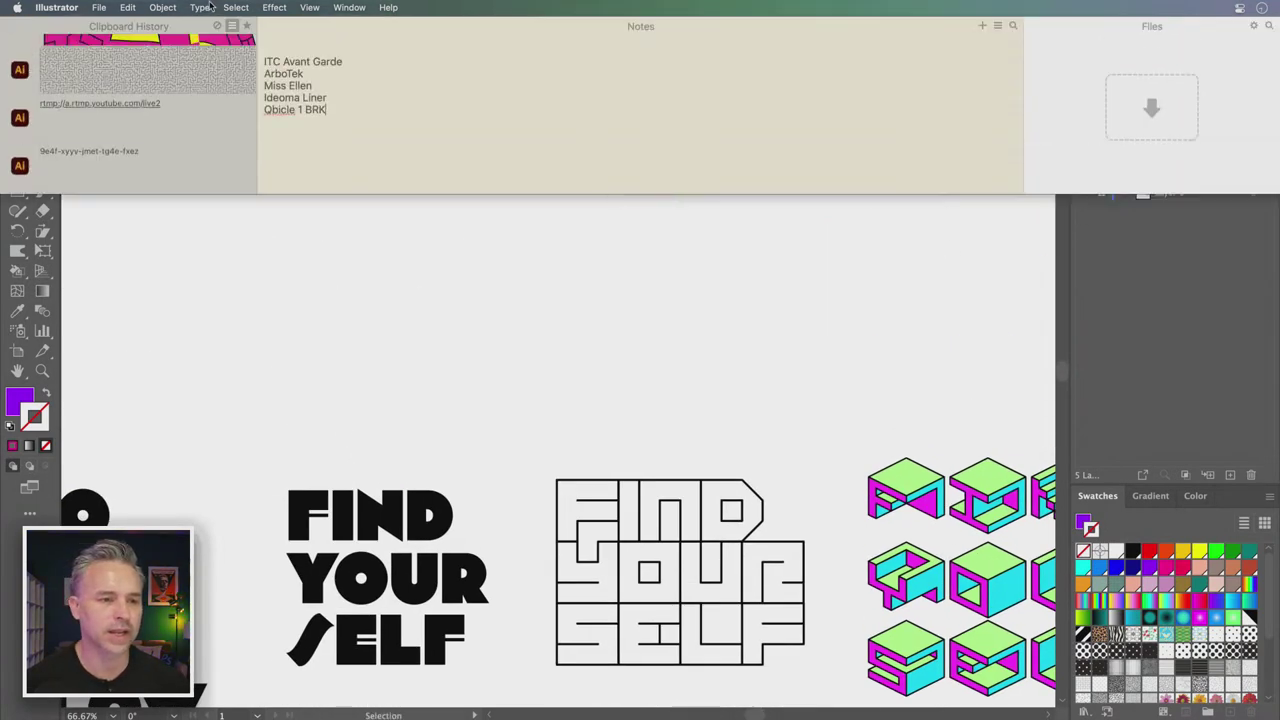
left_click_drag(330, 110, 255, 55)
left_click(351, 123)
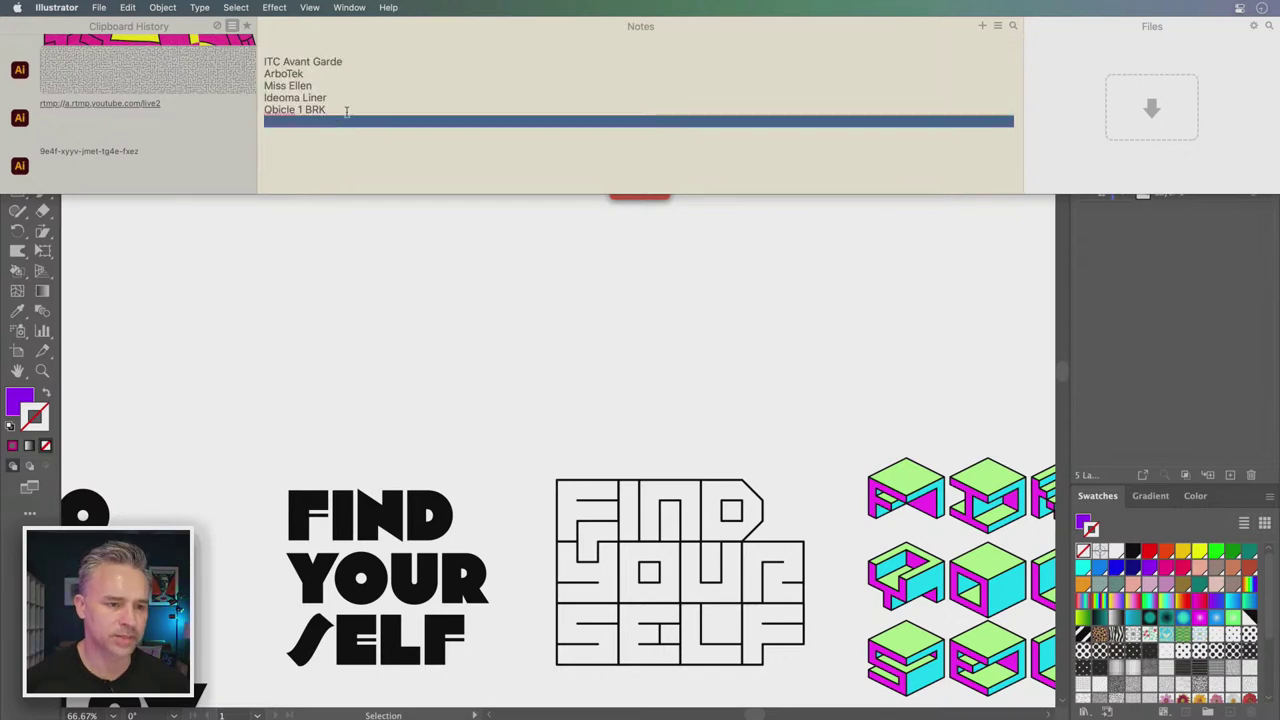
left_click_drag(350, 110, 258, 65)
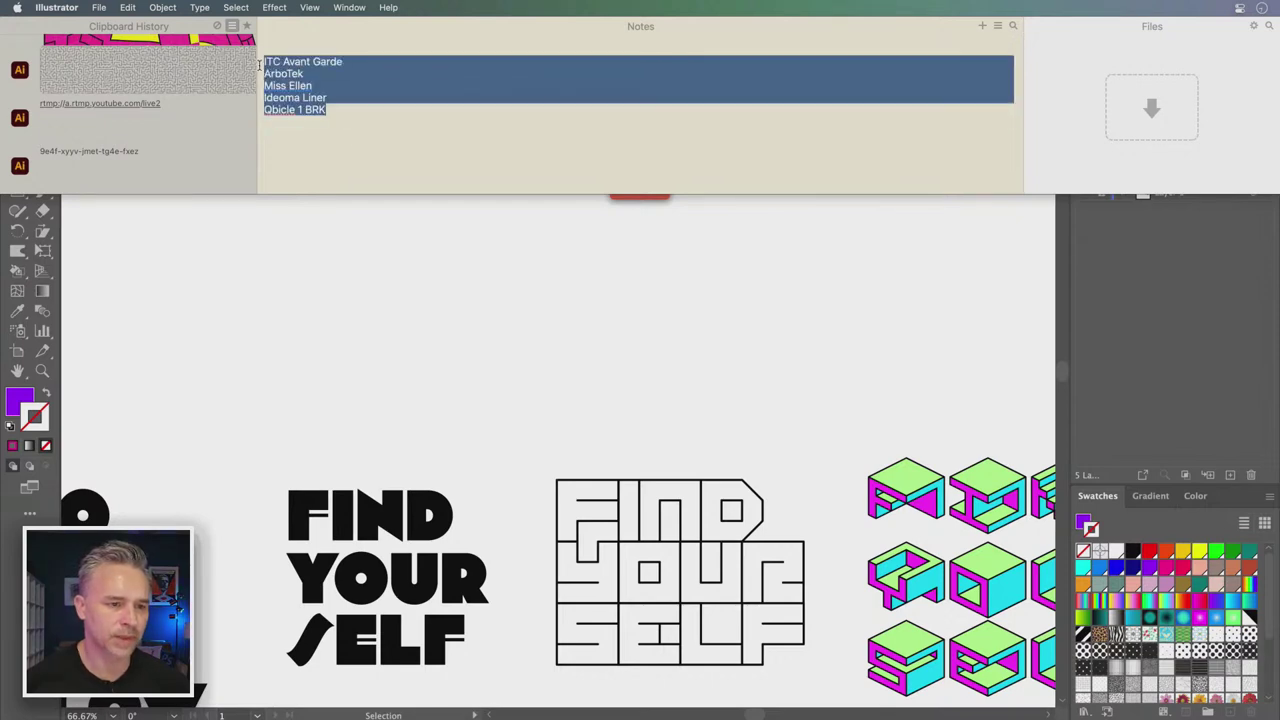
left_click(295, 427)
Duplicate the GO text above the original and retype the copy as ARBOTEK
left_click_drag(271, 425, 508, 163)
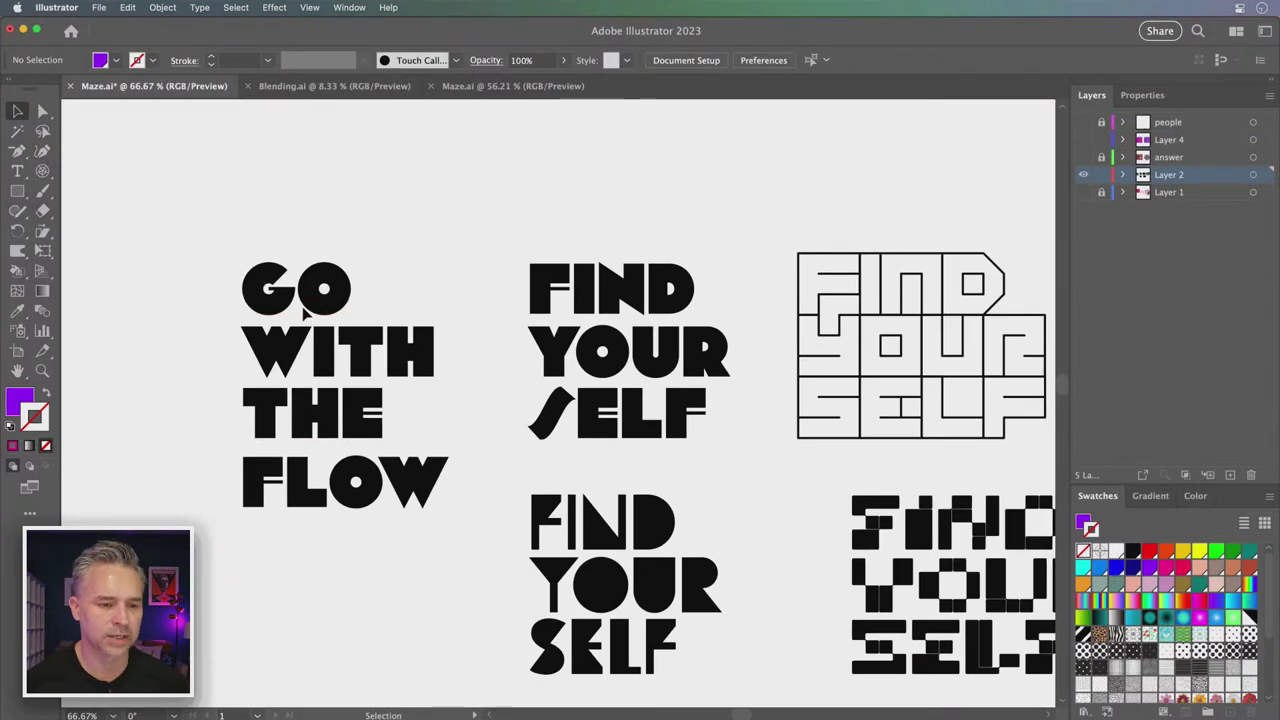
left_click(305, 313)
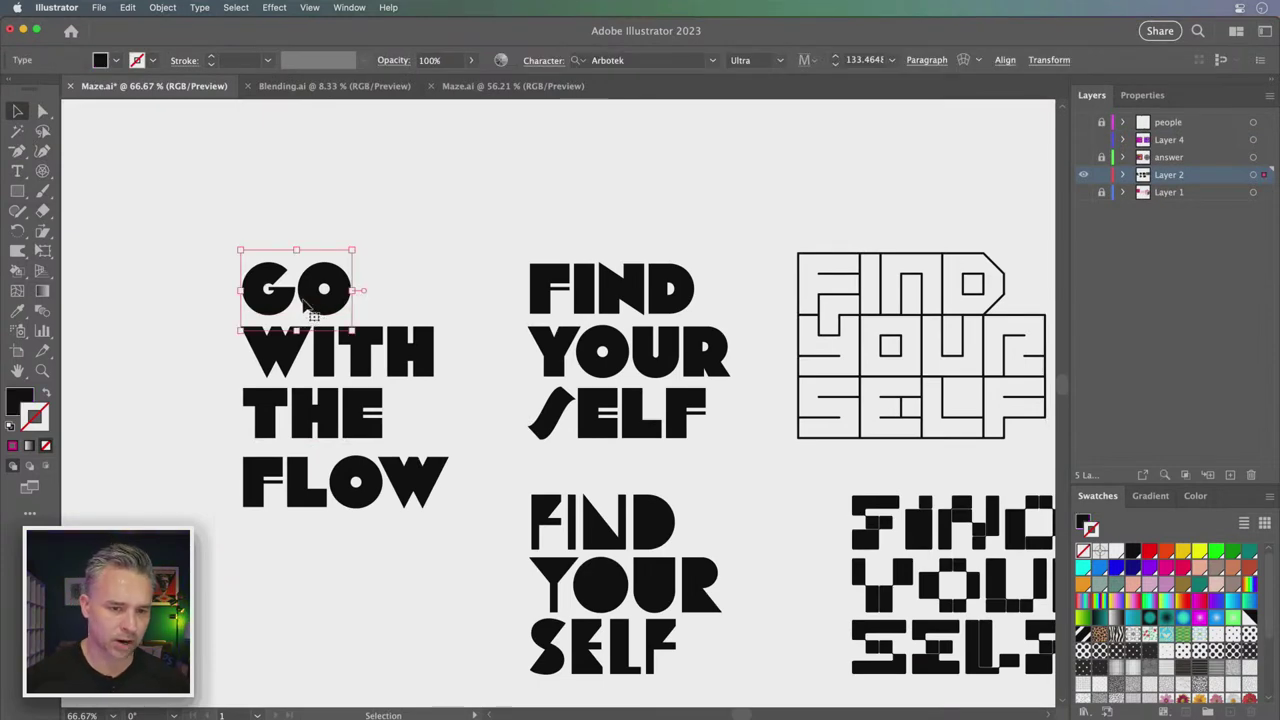
left_click_drag(305, 313, 305, 212)
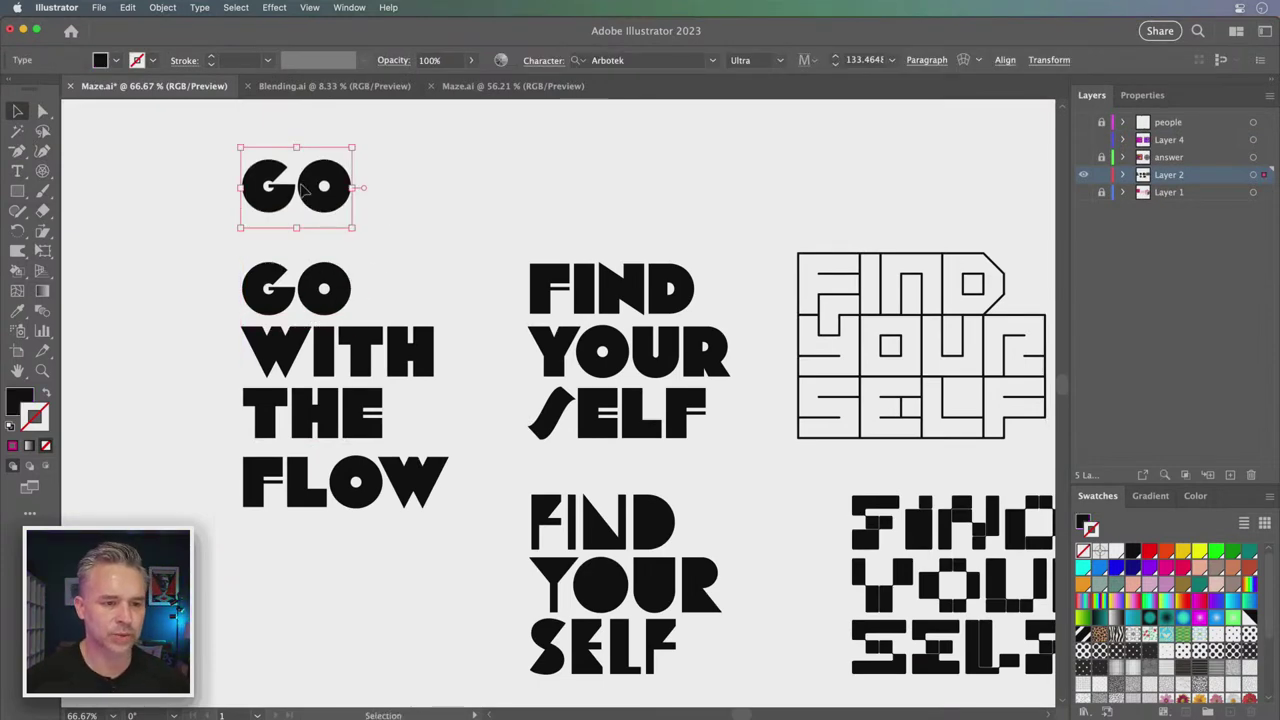
double_click(300, 182)
type("ARBOR")
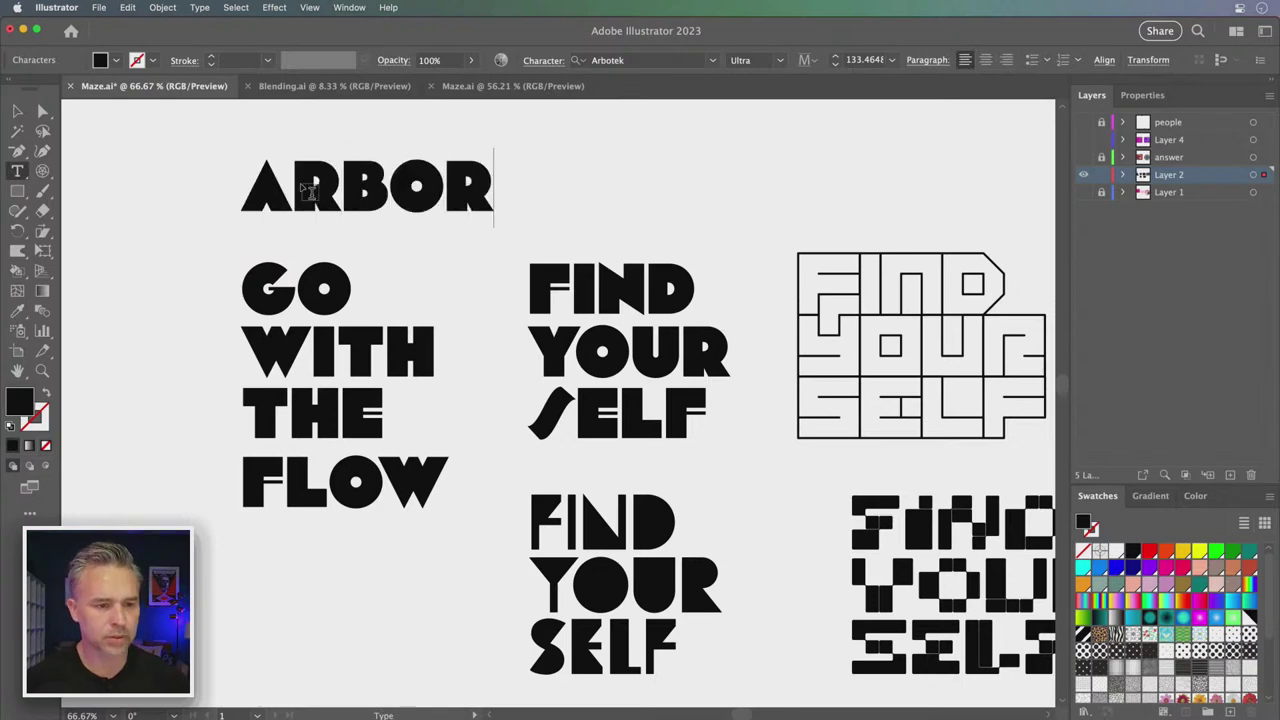
type("TEK")
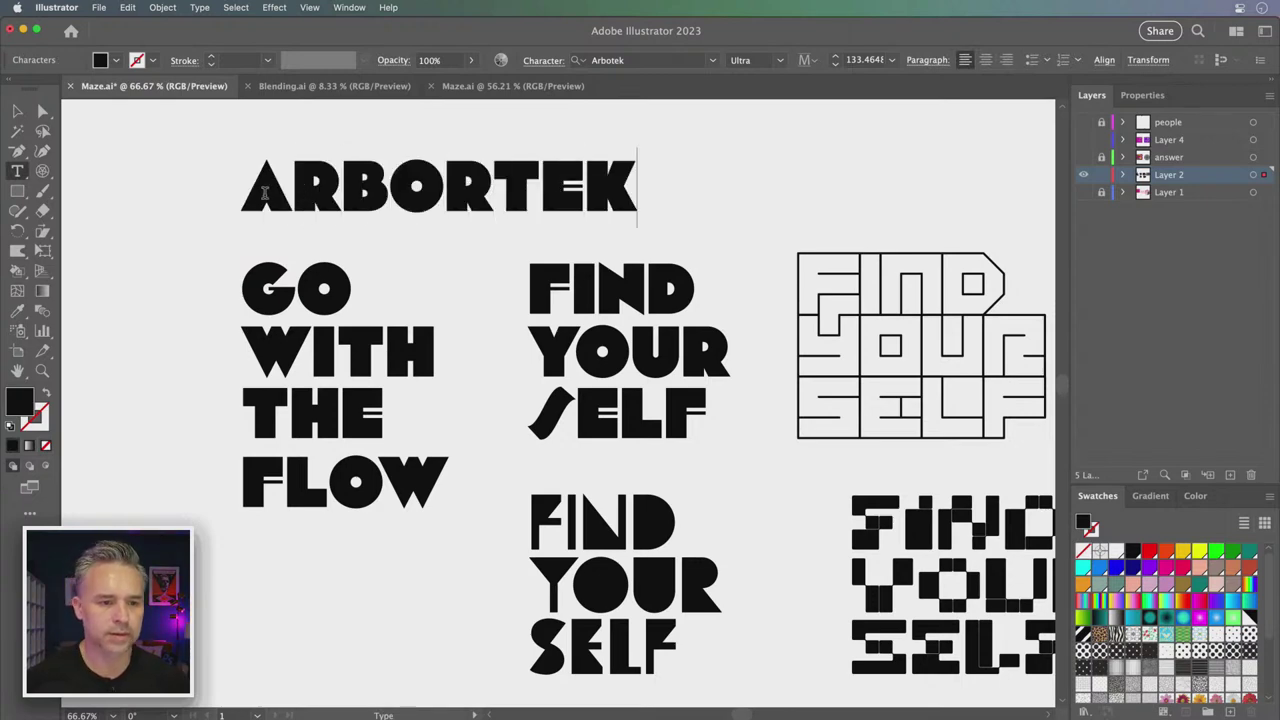
key("BackSpace")
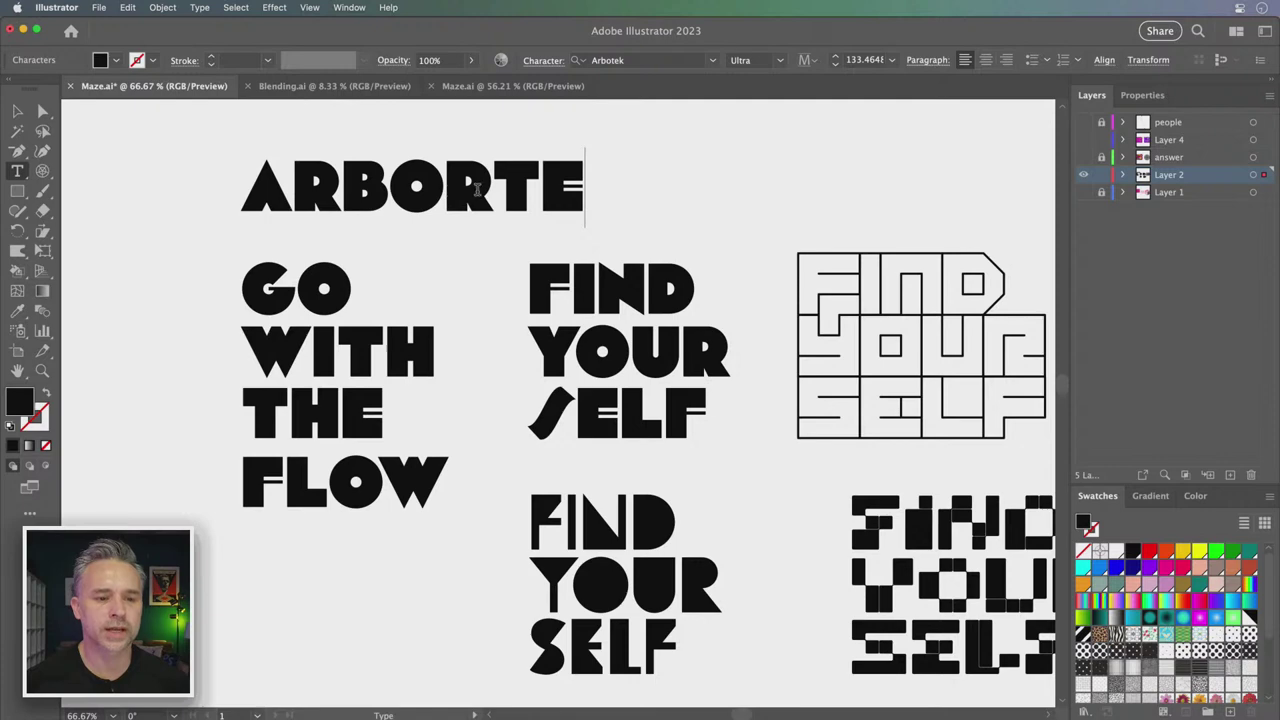
type("K")
left_click(480, 190)
key("BackSpace")
key("Escape")
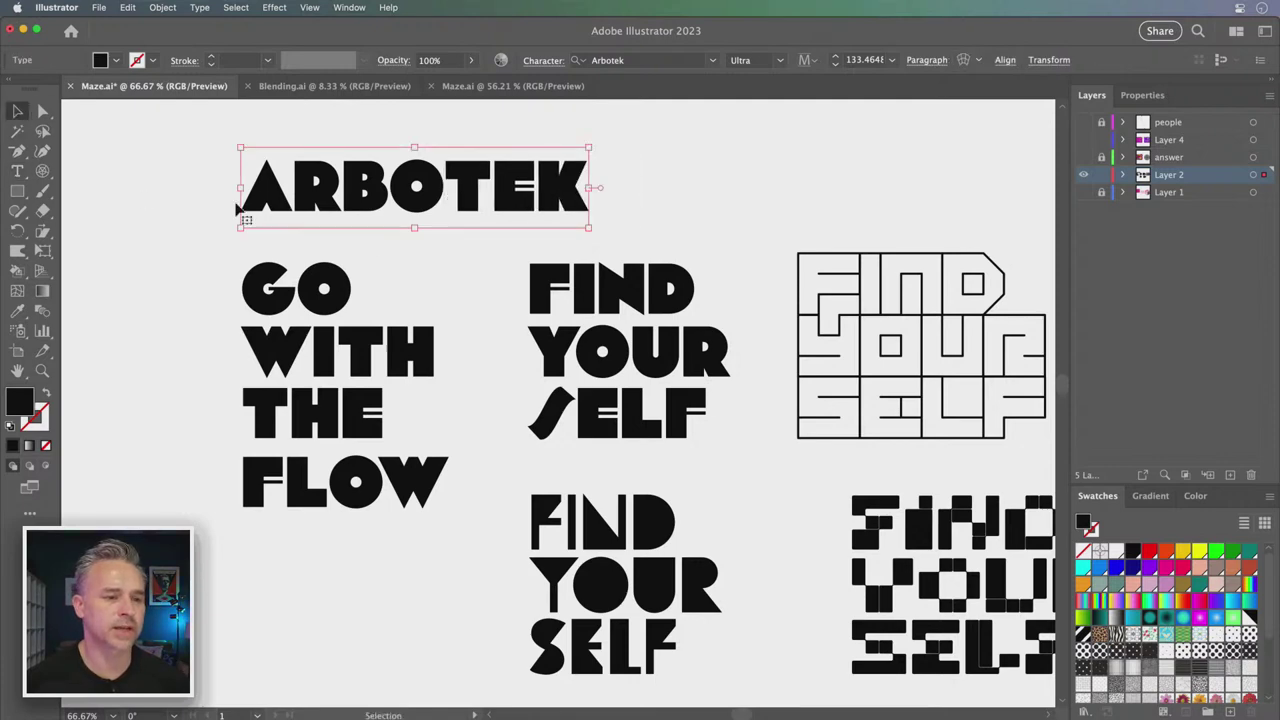
Shrink the ARBOTEK label to about 54 pt and select it above the maze lettering
mouse_move(237, 148)
left_mouse_down()
mouse_move(445, 195)
mouse_move(165, 226)
mouse_move(781, 226)
left_mouse_up()
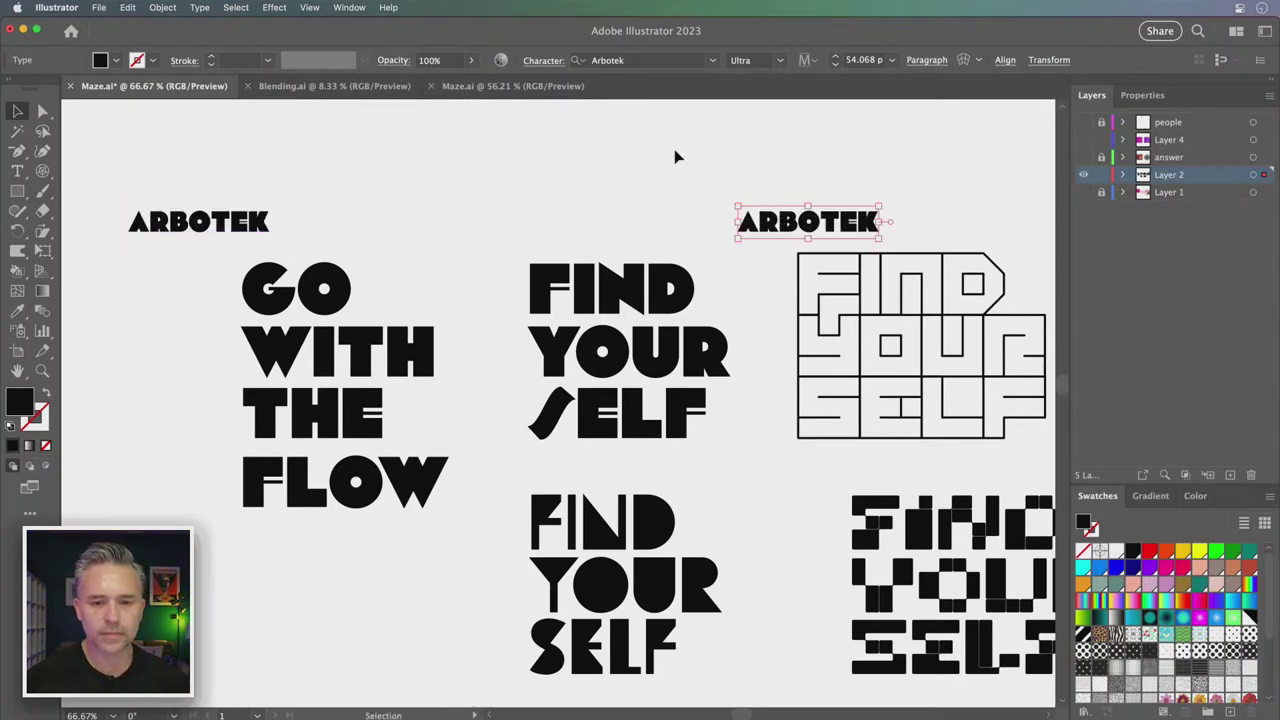
left_click_drag(675, 157, 251, 177)
left_click(478, 315)
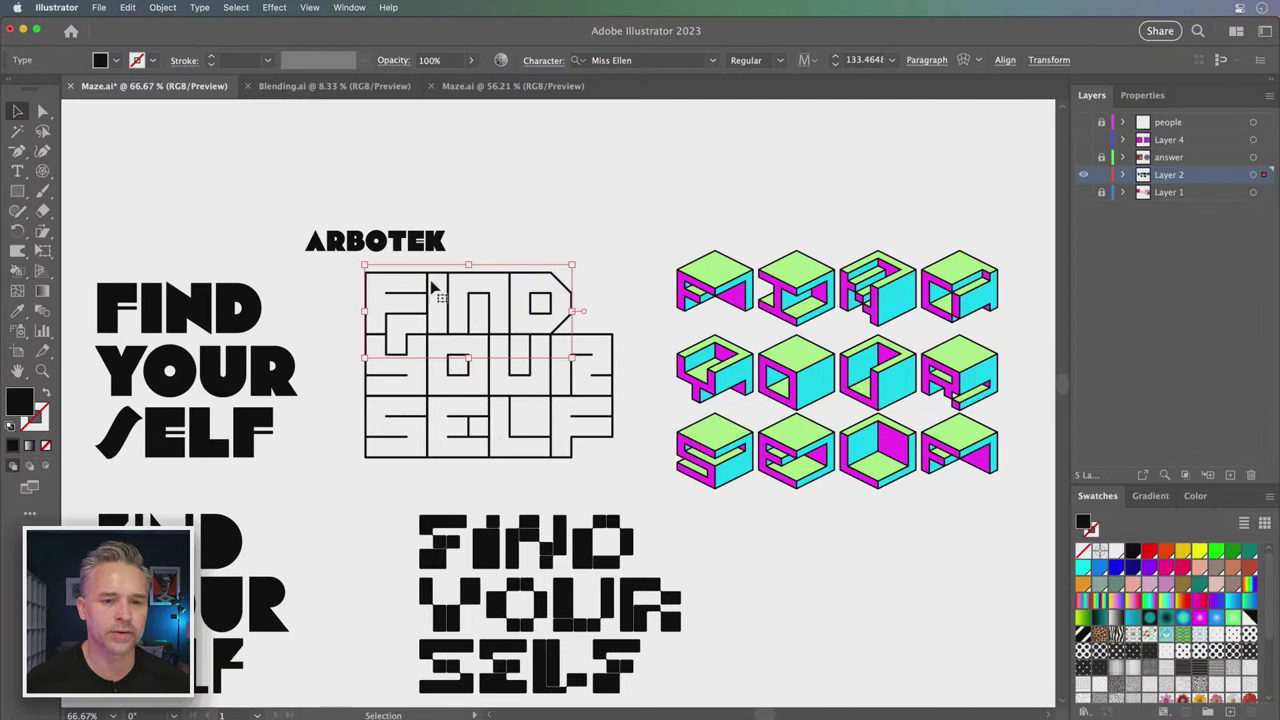
left_click(399, 248)
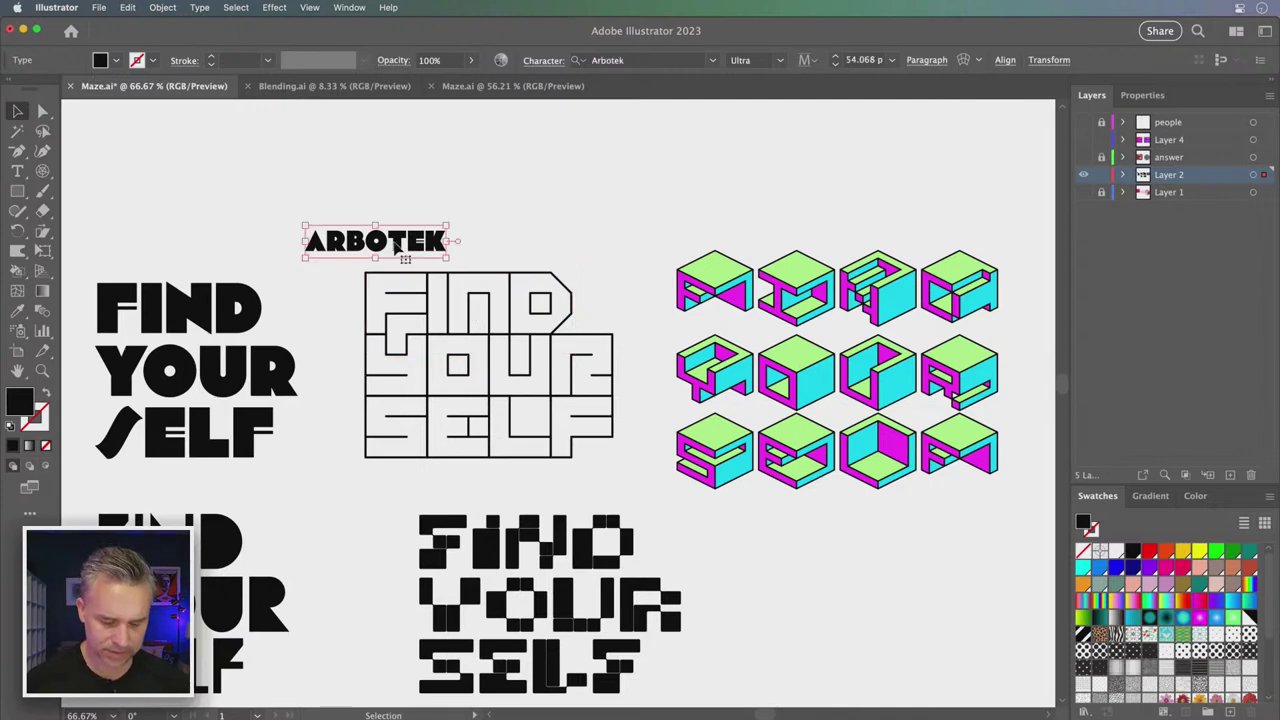
Replace the ARBOTEK label's text with MISS ELLEN
double_click(396, 243)
double_click(396, 241)
type("M")
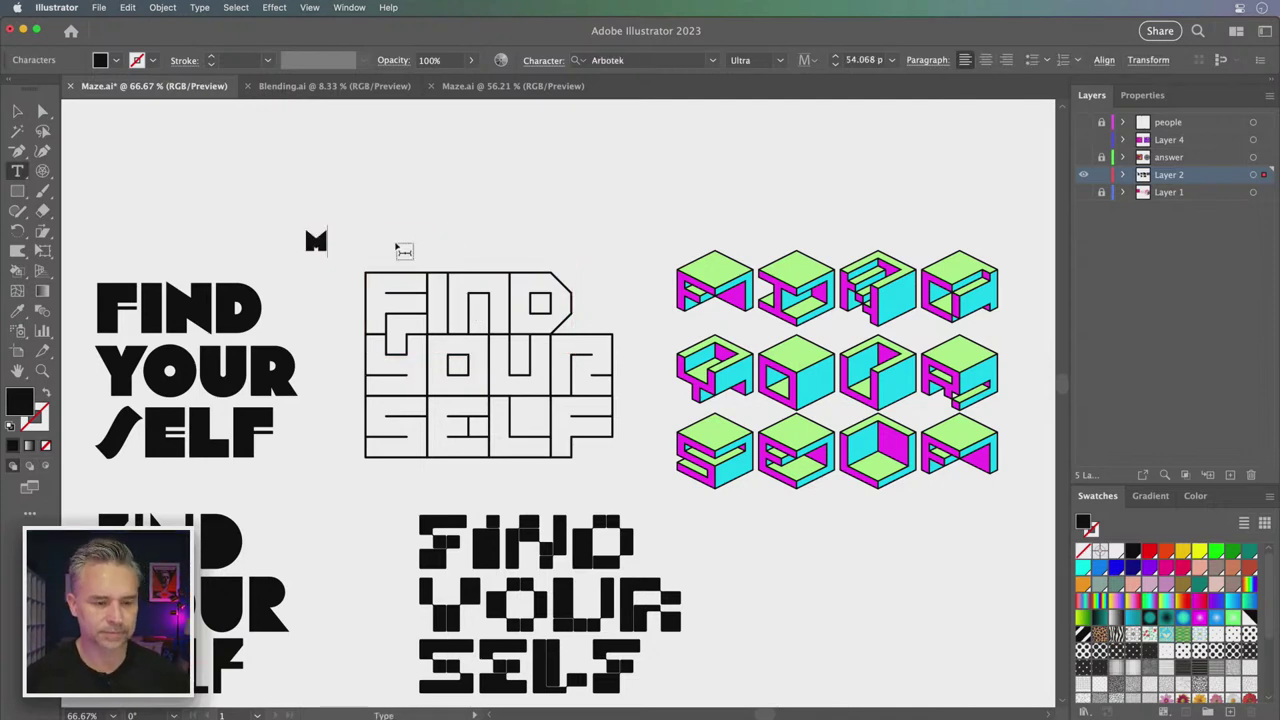
type("ISS ELL")
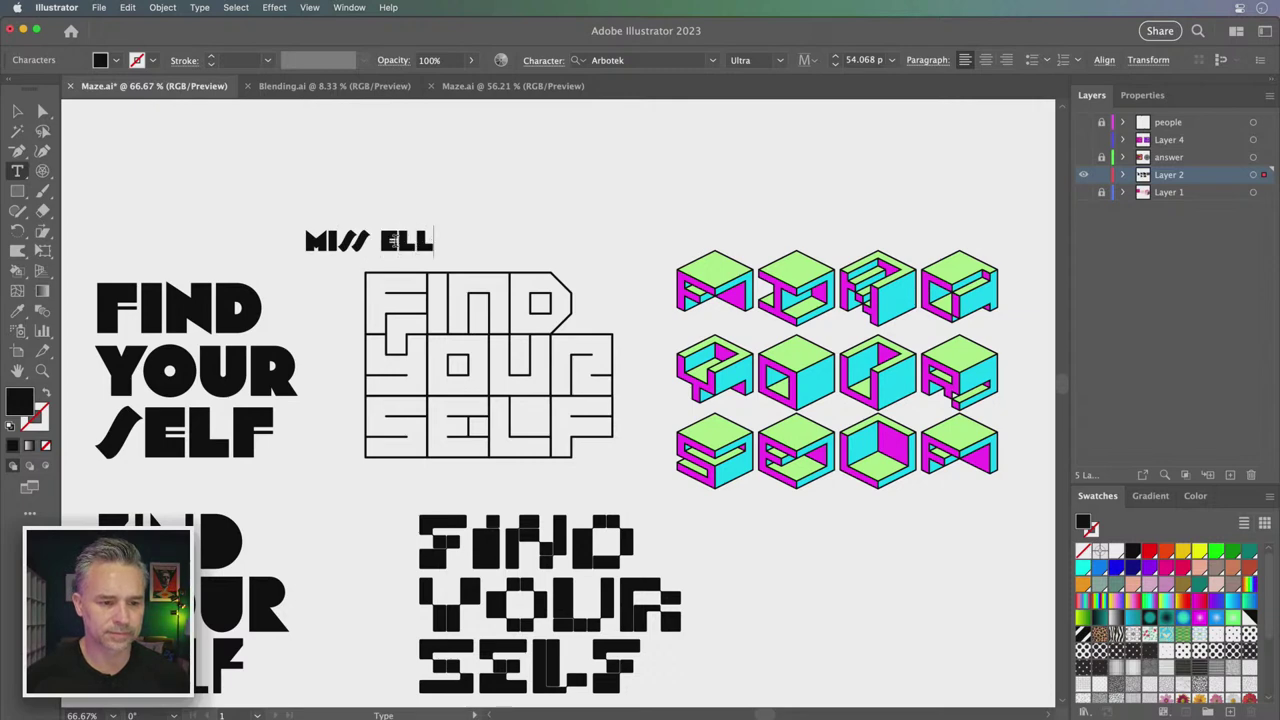
type("EN")
left_click(17, 111)
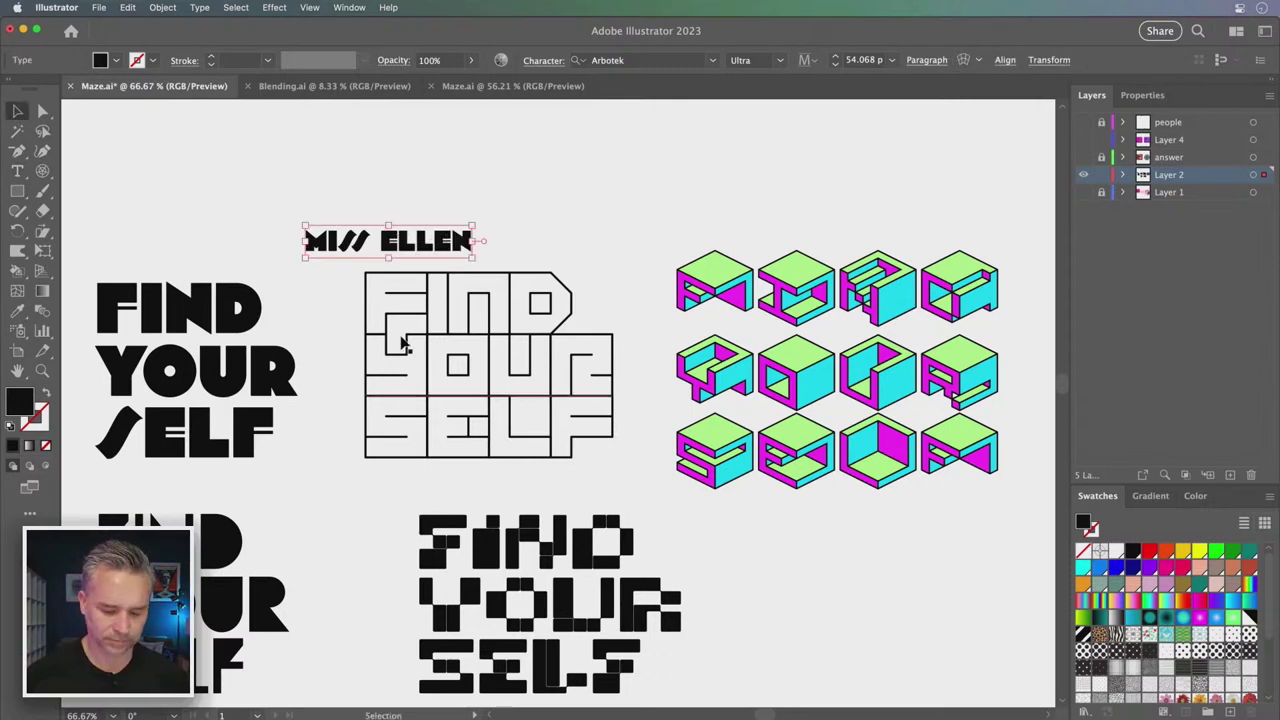
Eyedrop the maze lettering's Miss Ellen font onto the label, shrinking it to about 64 pt
key("i")
left_click(465, 300)
key("v")
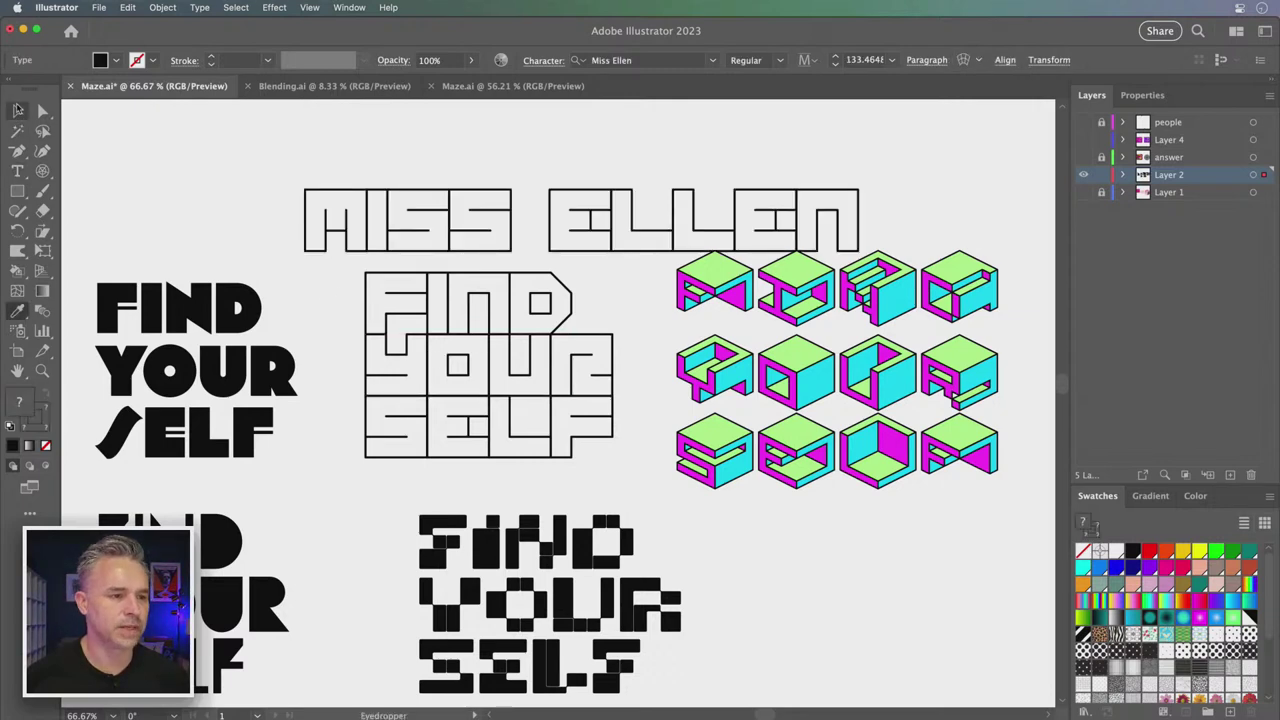
left_click(737, 213)
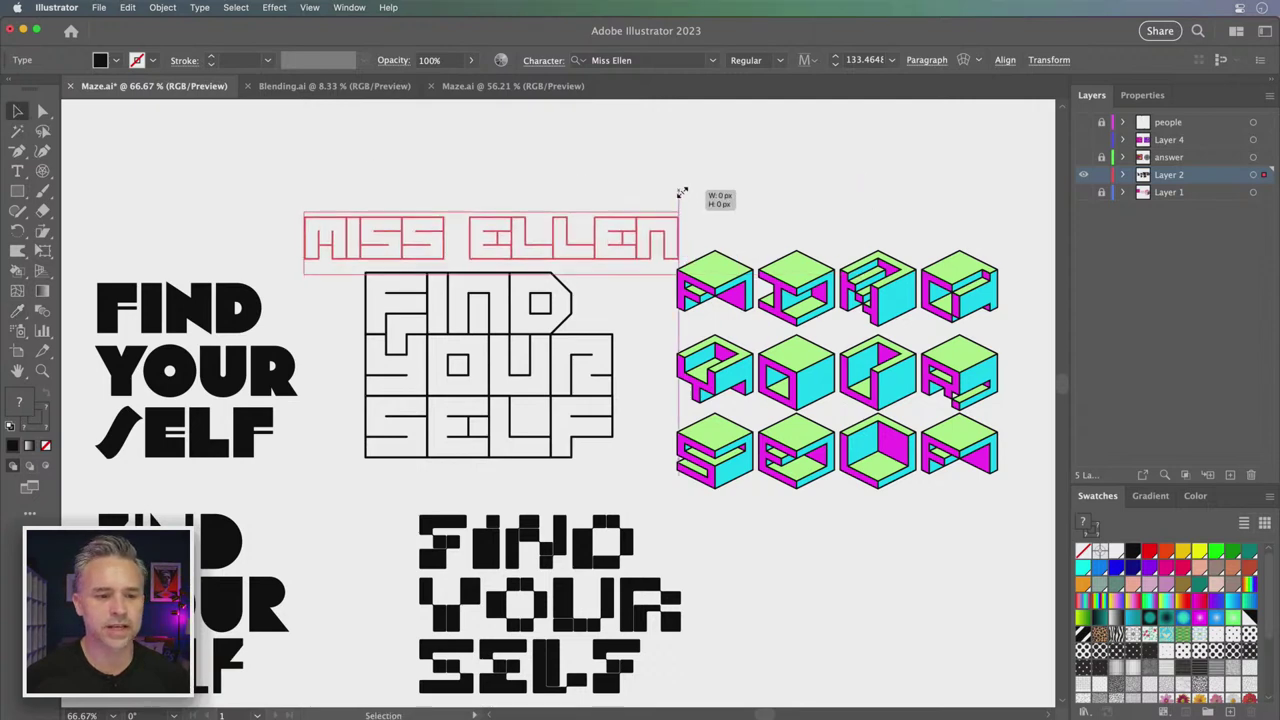
left_click_drag(864, 180, 571, 208)
left_click_drag(435, 258, 435, 230)
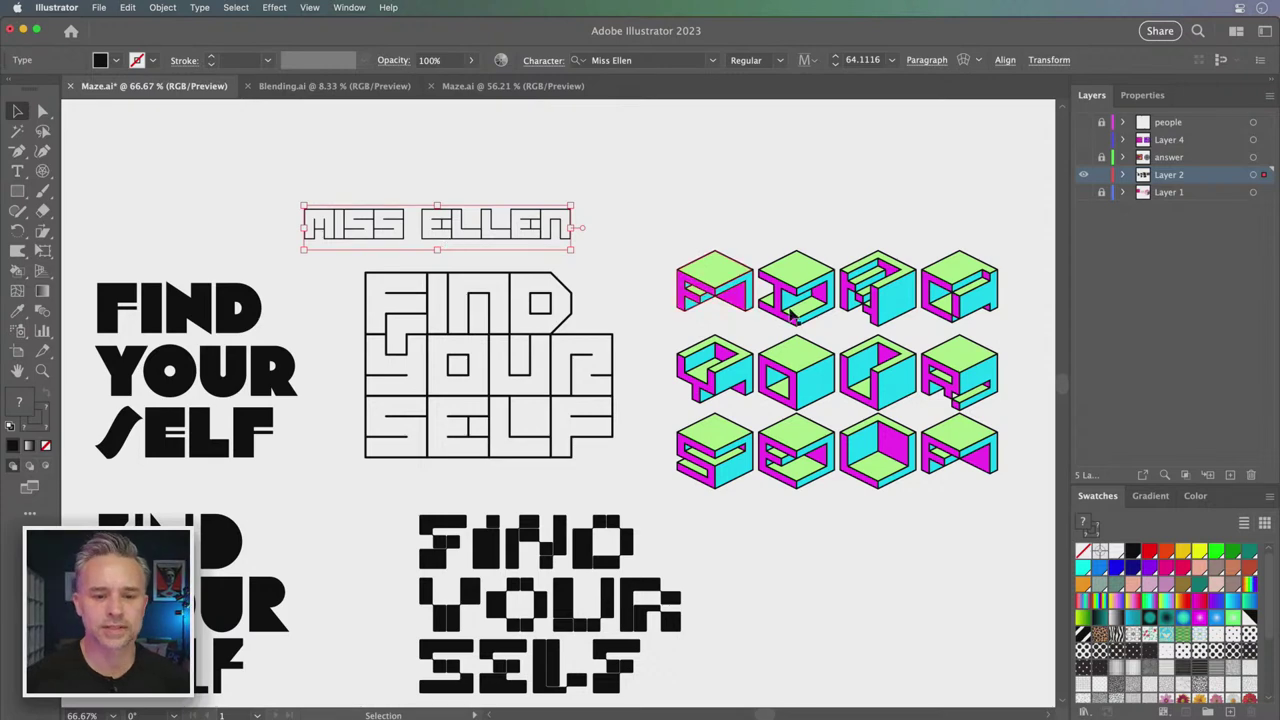
Scroll over to inspect the 3D cube lettering, then click into the font-name notes
scroll(790, 217, "right", 5)
scroll(629, 186, "right", 1)
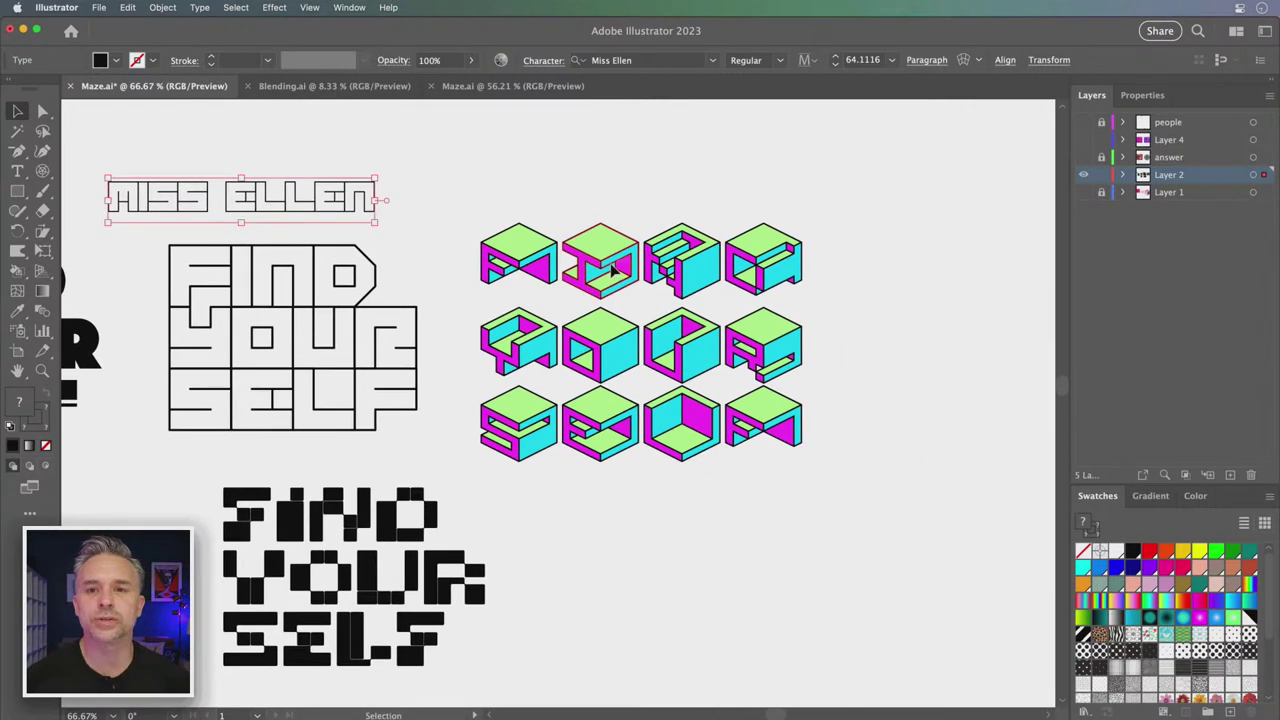
left_click(613, 268)
scroll(797, 271, "left", 5)
scroll(797, 271, "up", 2)
scroll(590, 272, "up", 1)
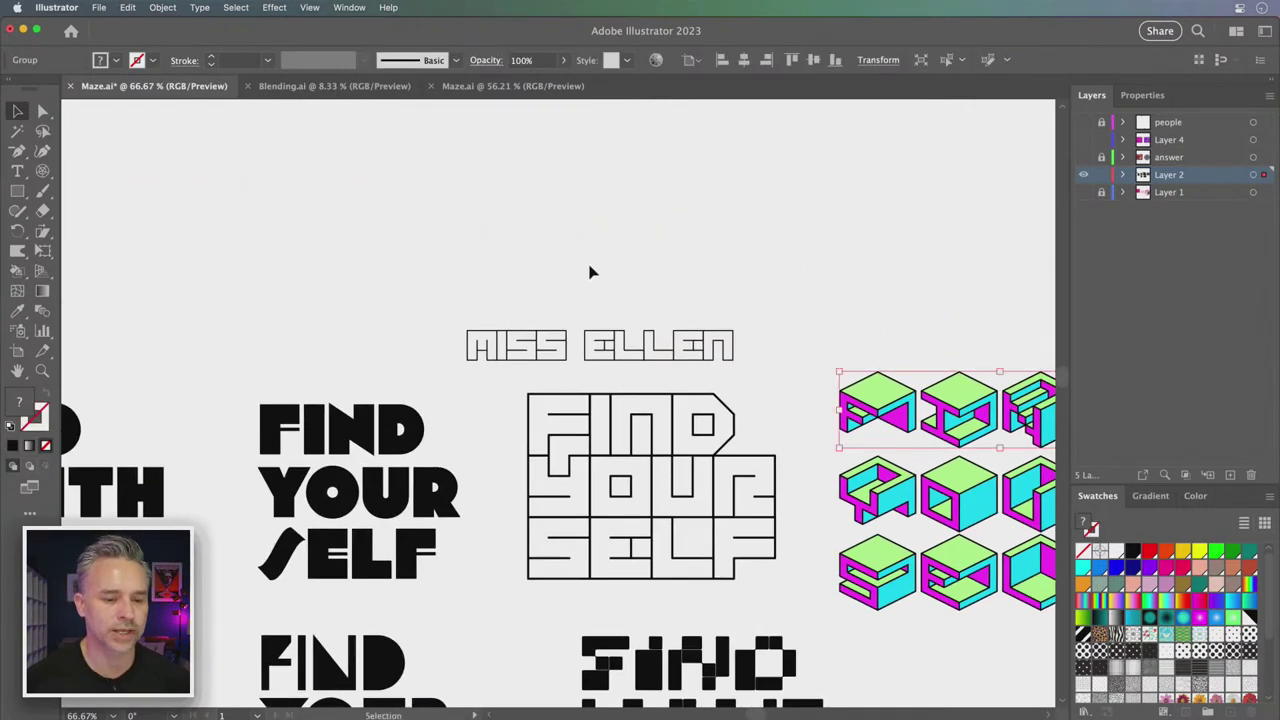
scroll(508, 320, "right", 3)
scroll(508, 320, "right", 3)
scroll(551, 231, "up", 1)
left_click(417, 212)
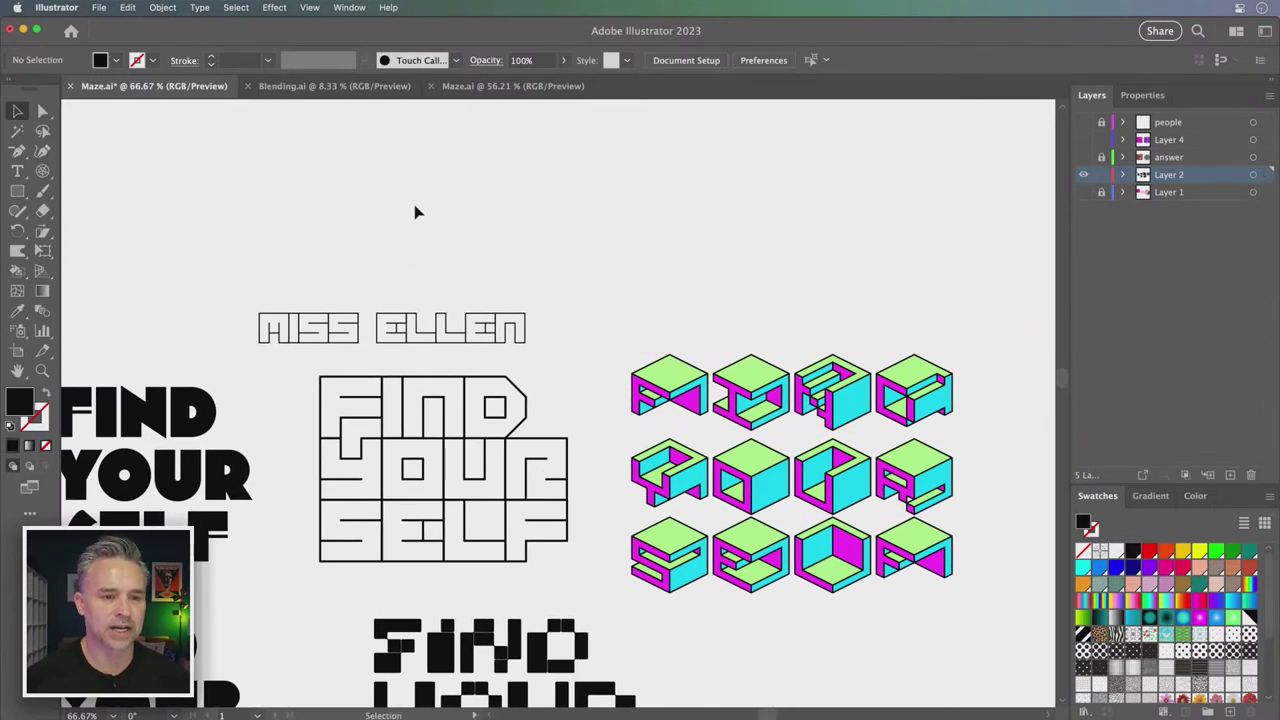
scroll(342, 6, "down", 2)
left_click(343, 97)
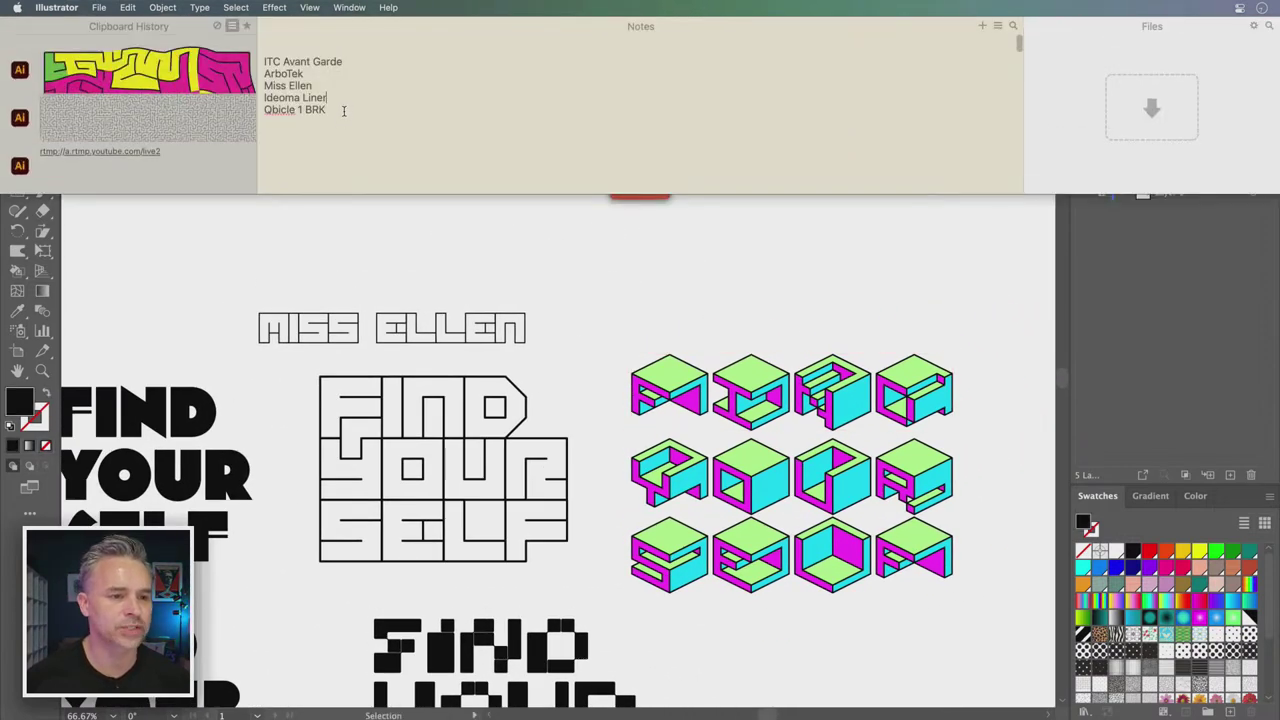
Duplicate the MISS ELLEN label above the cube lettering, with the copied Qbicle 1 BRK name as its text
left_click_drag(343, 111, 217, 104)
key("super+c")
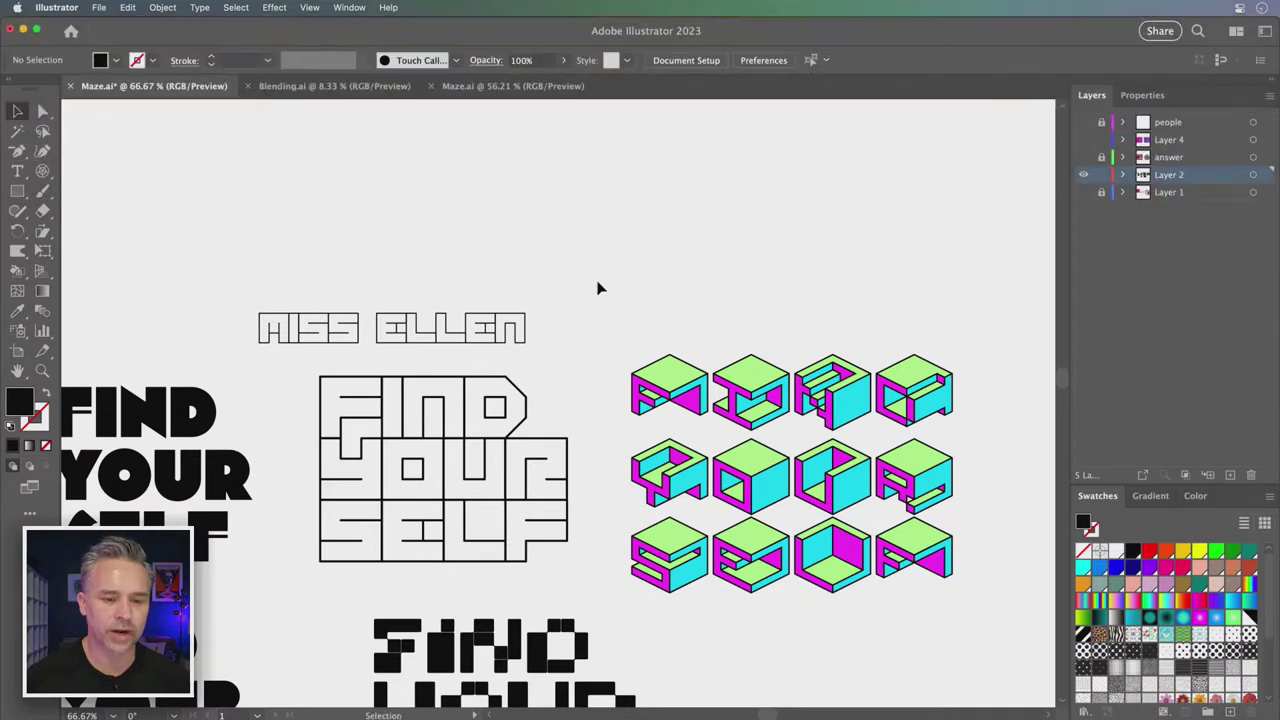
left_click(335, 343)
left_click_drag(330, 342, 664, 342)
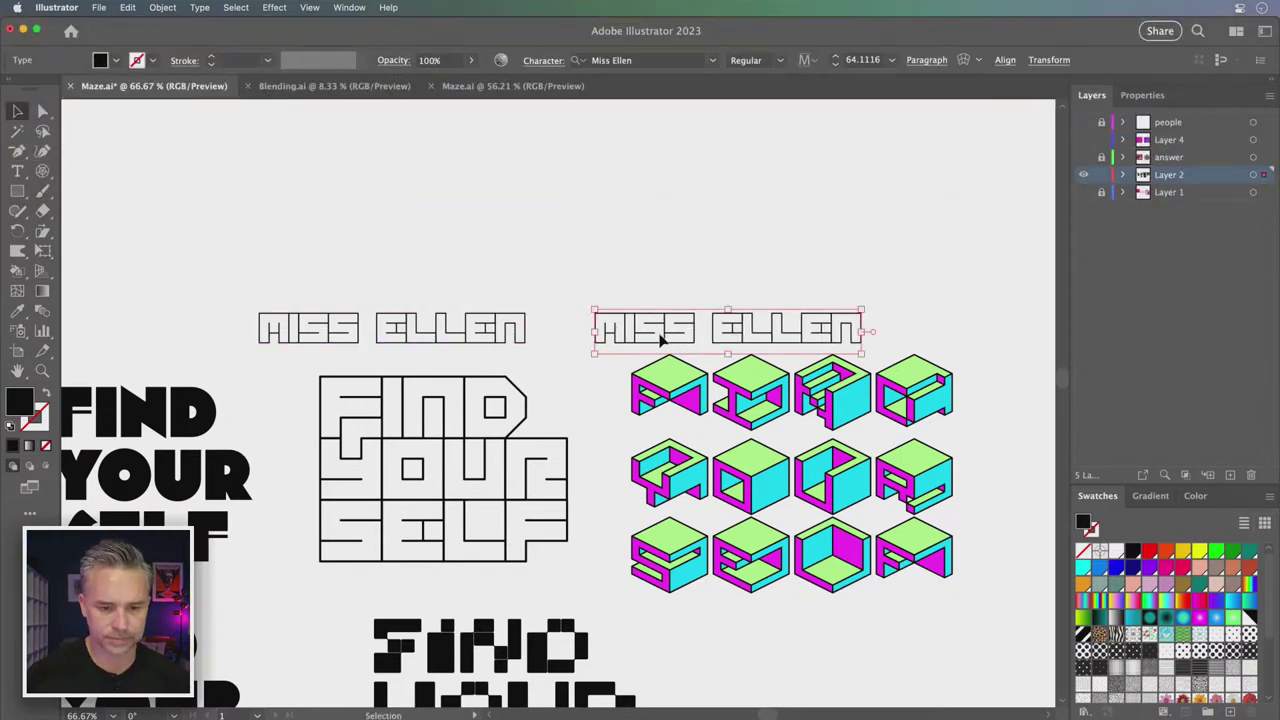
triple_click(663, 338)
key("super+v")
key("Escape")
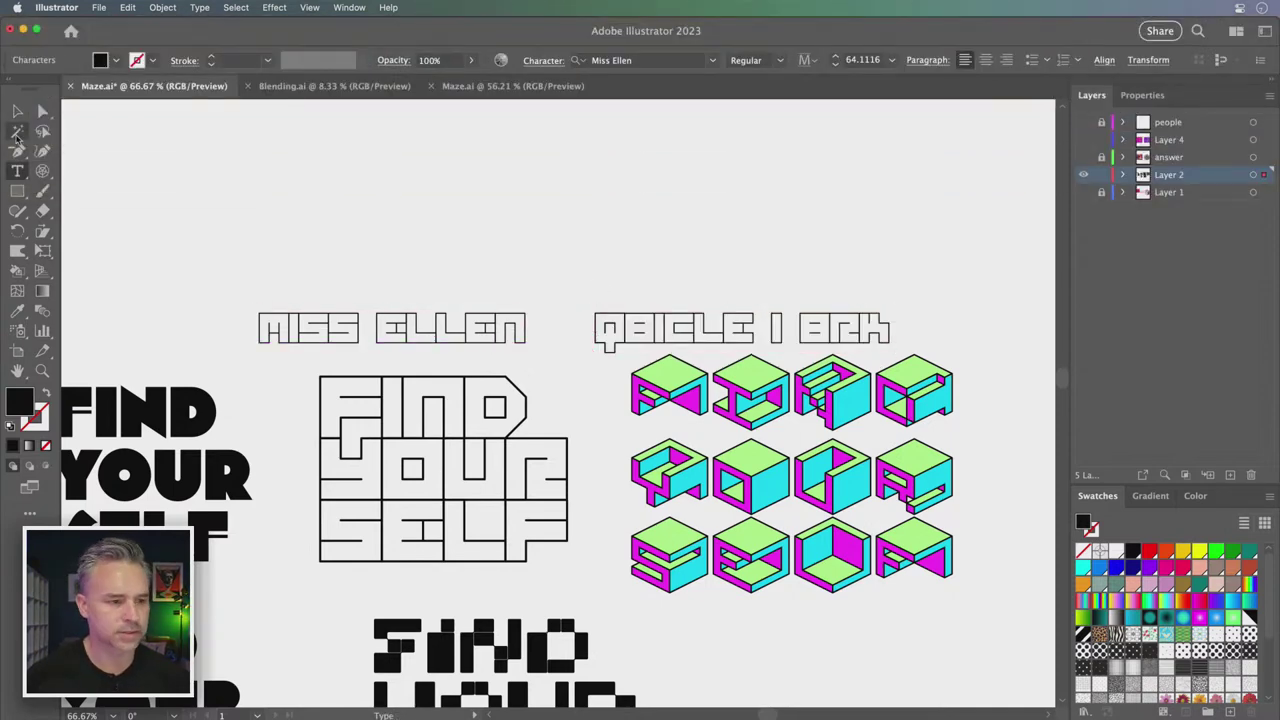
Set the new label's font to Qbicle 1 BRK and zoom in on the cube lettering
left_click(636, 61)
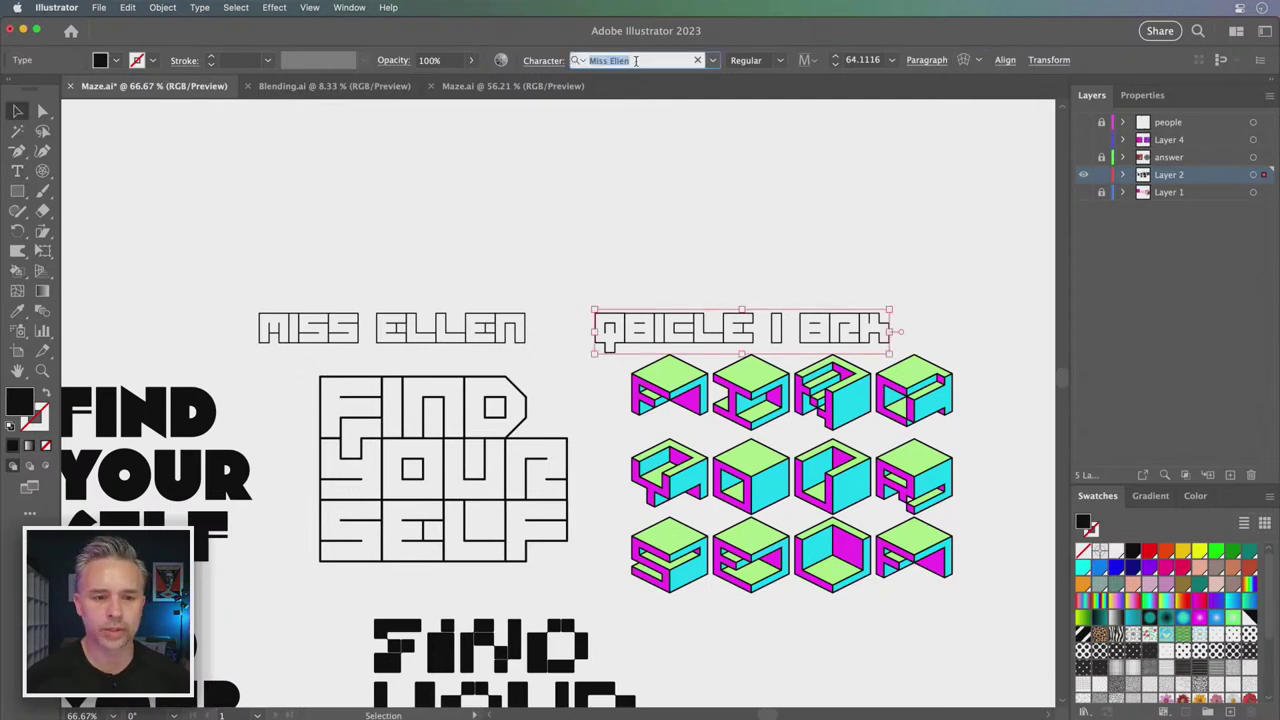
type("qb")
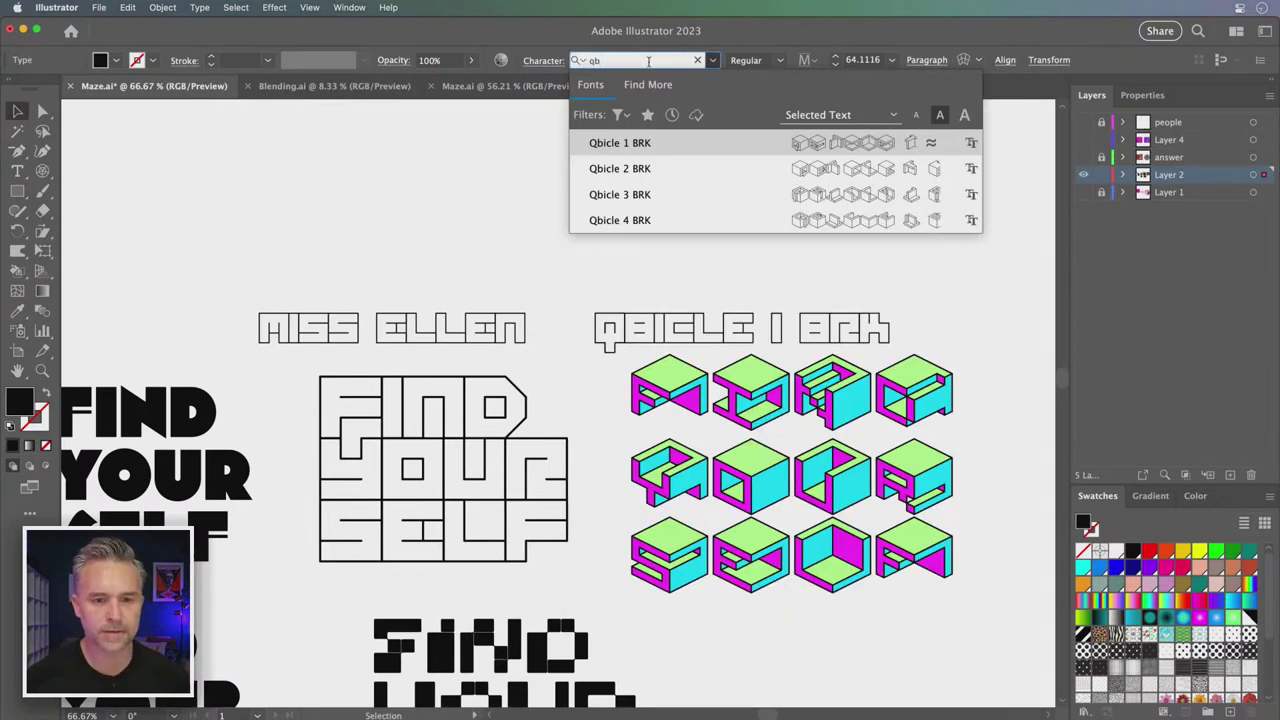
left_click(712, 154)
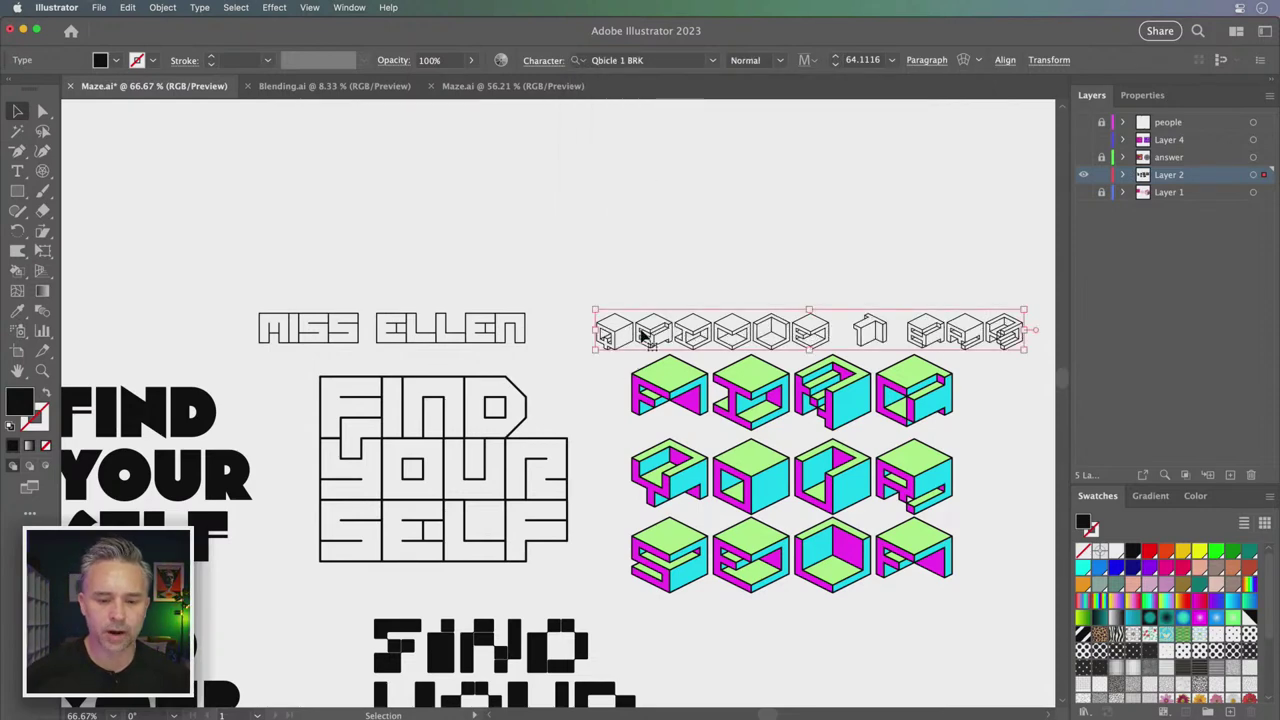
key("super+1")
scroll(606, 423, "down", 5)
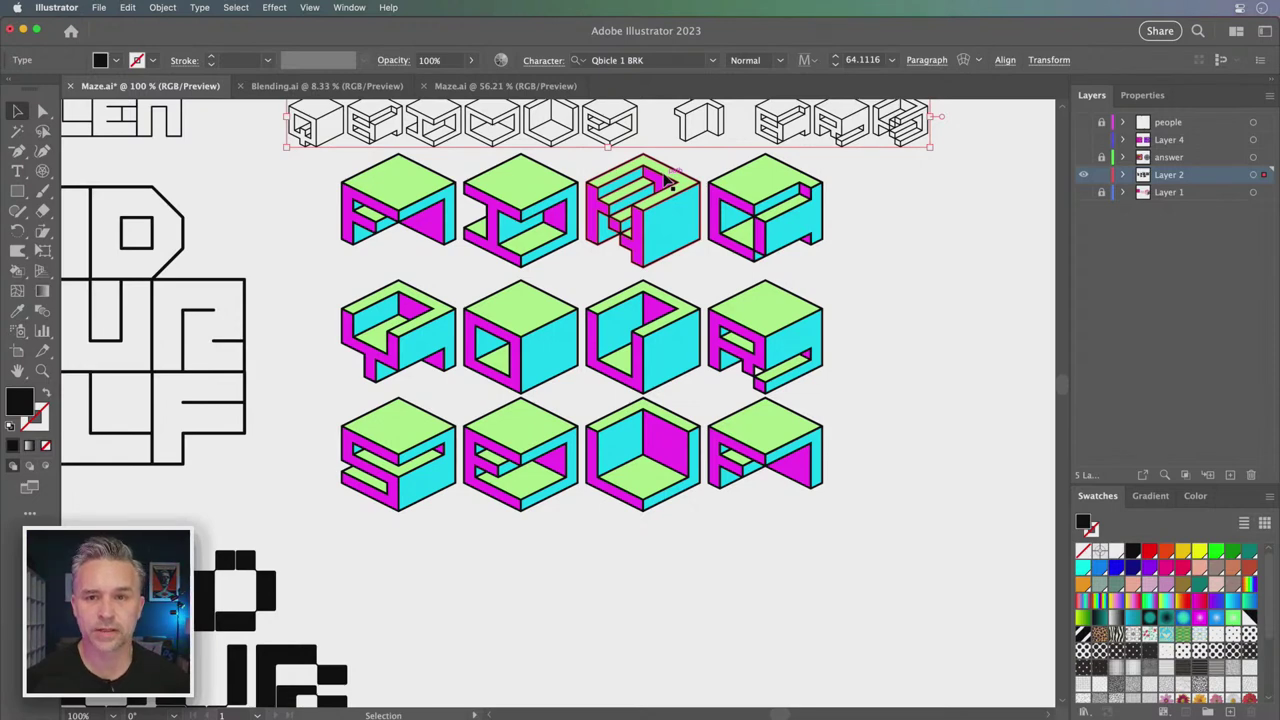
Set the QBICLE 1 BRK label in Arial at about 25 pt just above the cube lettering
scroll(374, 289, "left", 3)
scroll(420, 300, "up", 1)
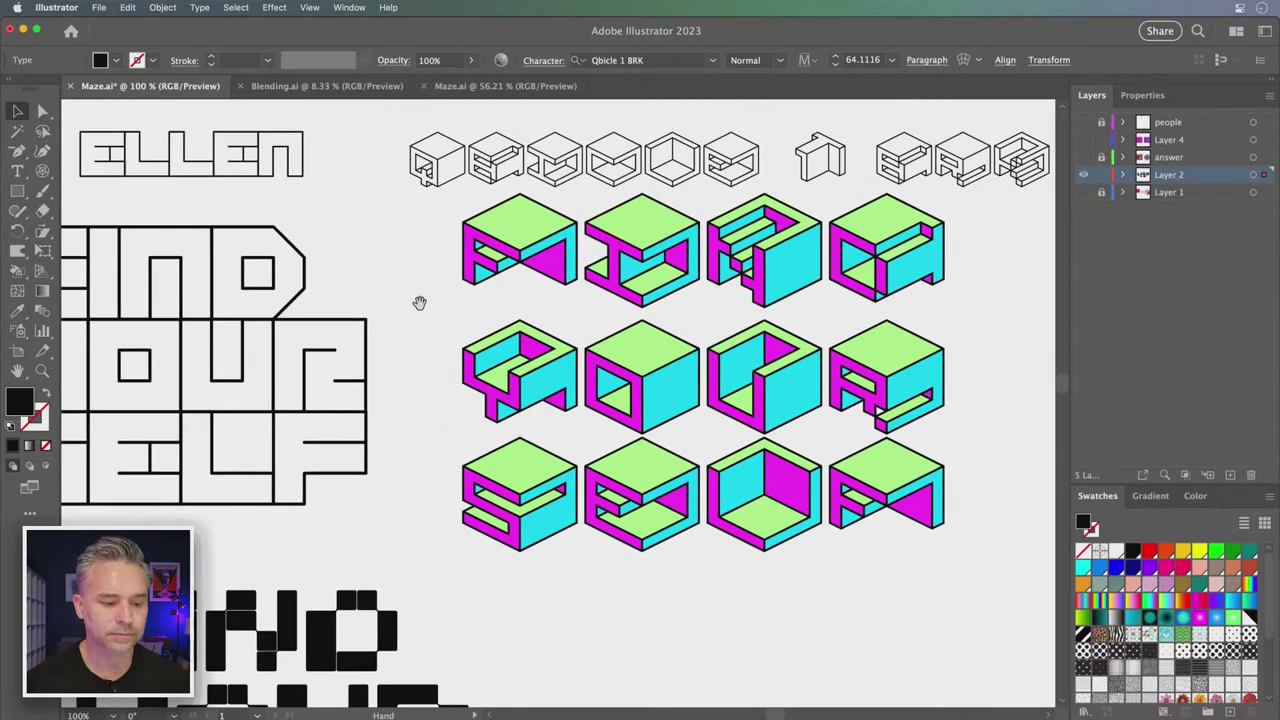
left_click_drag(405, 234, 323, 317)
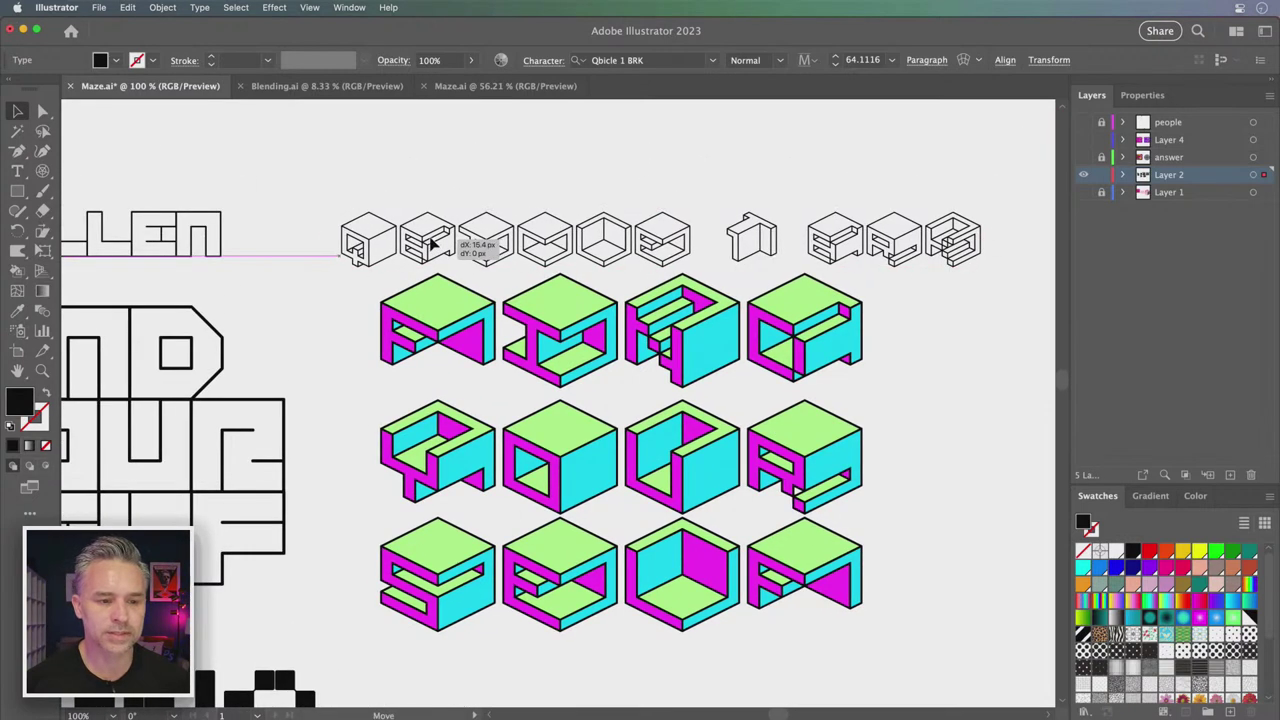
left_click(649, 63)
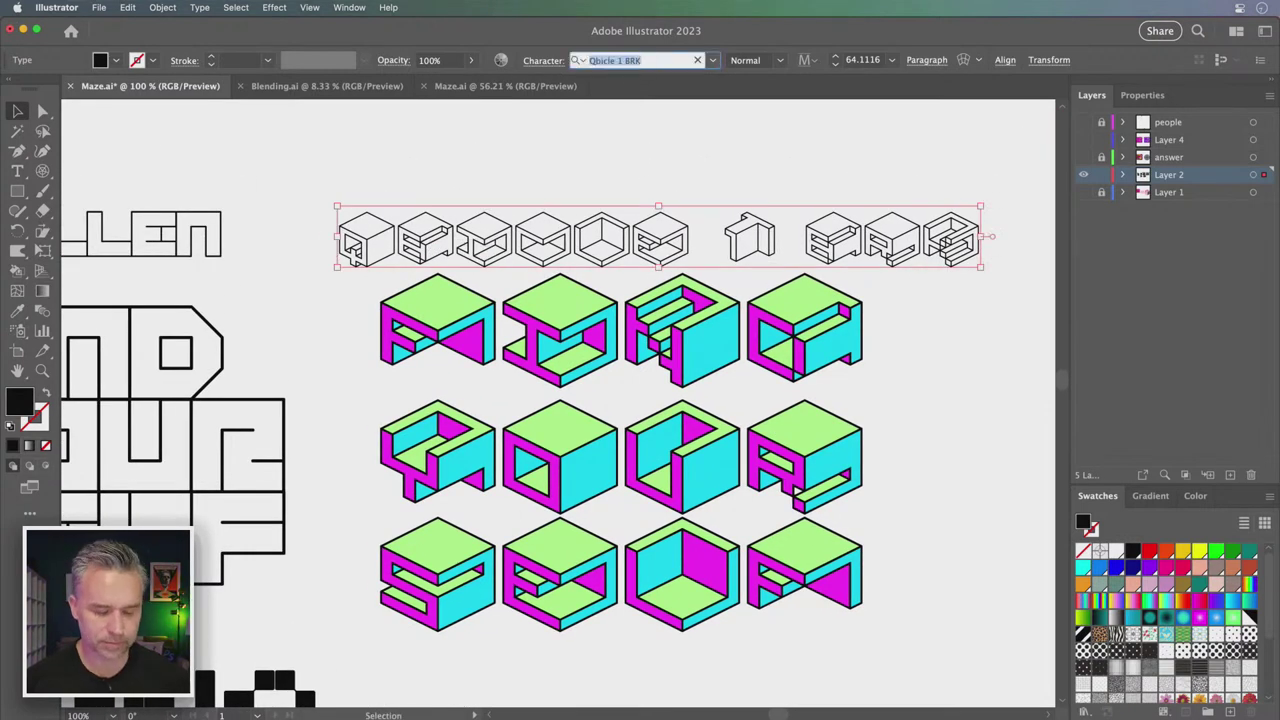
type("arial")
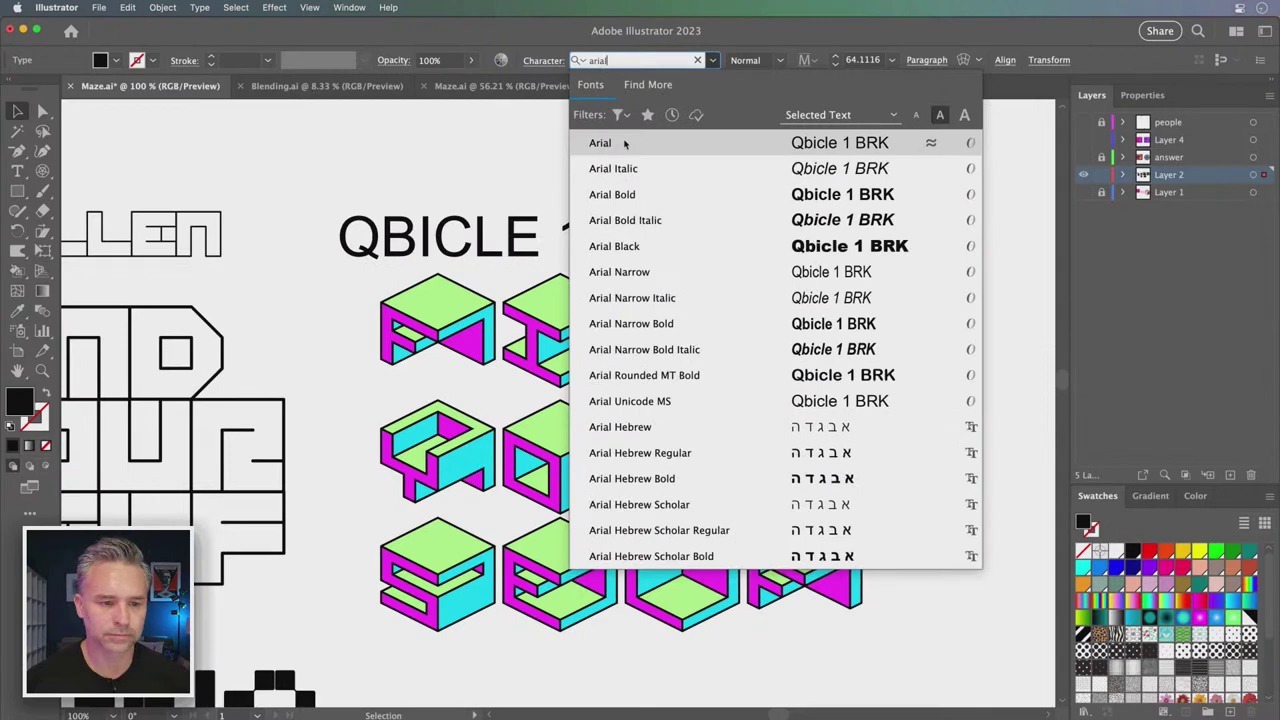
left_click(624, 144)
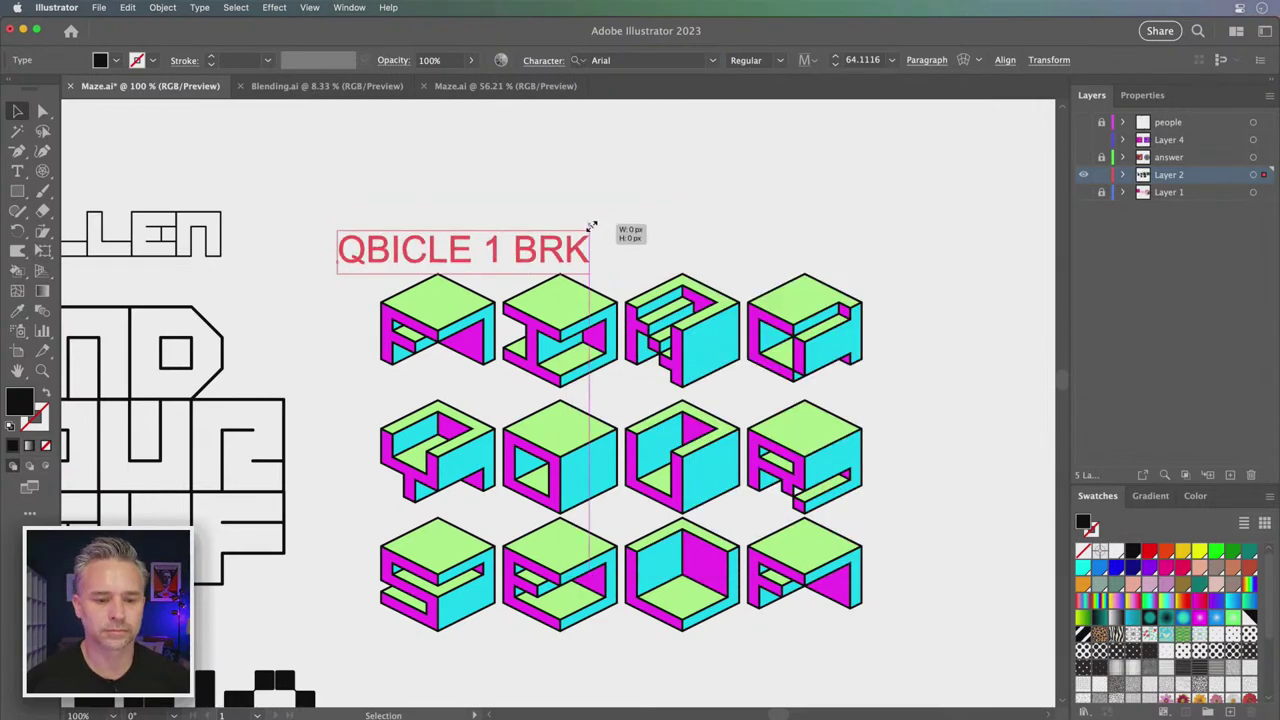
left_click_drag(720, 206, 490, 240)
left_click_drag(382, 262, 390, 250)
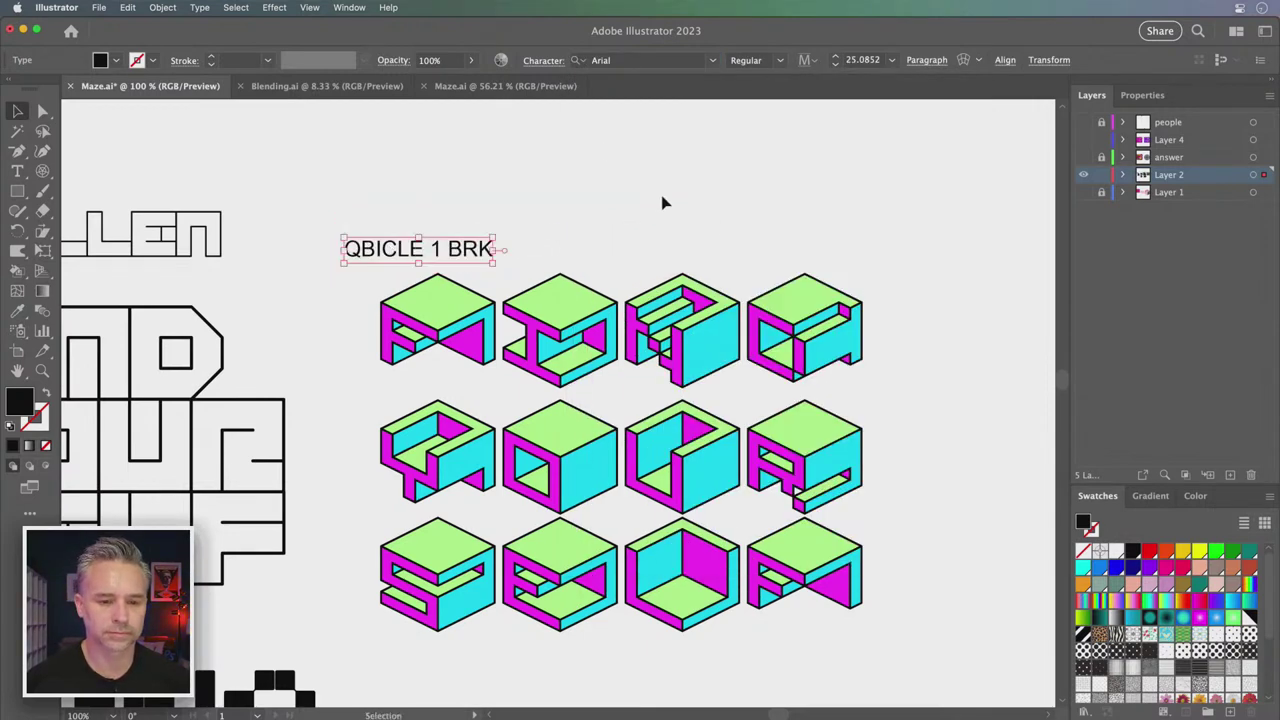
left_click(658, 204)
Zoom in and lower the cube lettering's top row slightly
key("super+equal")
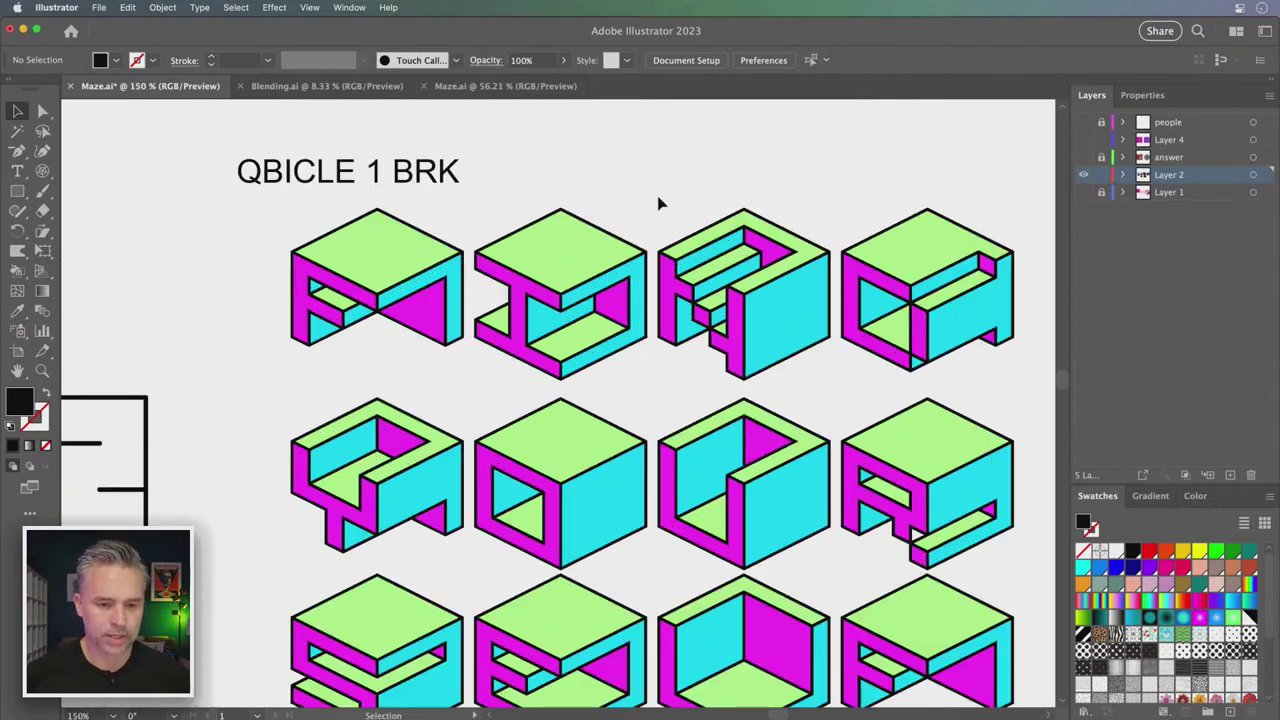
scroll(650, 420, "down", 2)
scroll(650, 420, "right", 2)
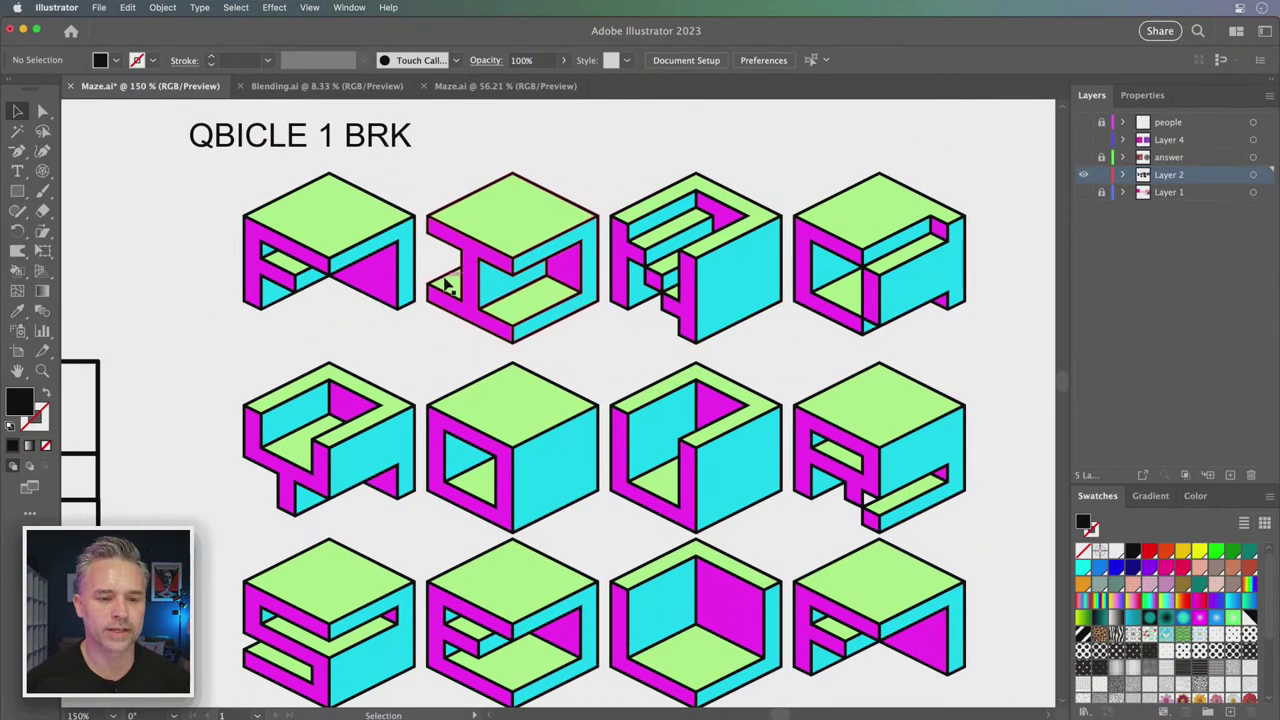
left_click_drag(362, 260, 366, 280)
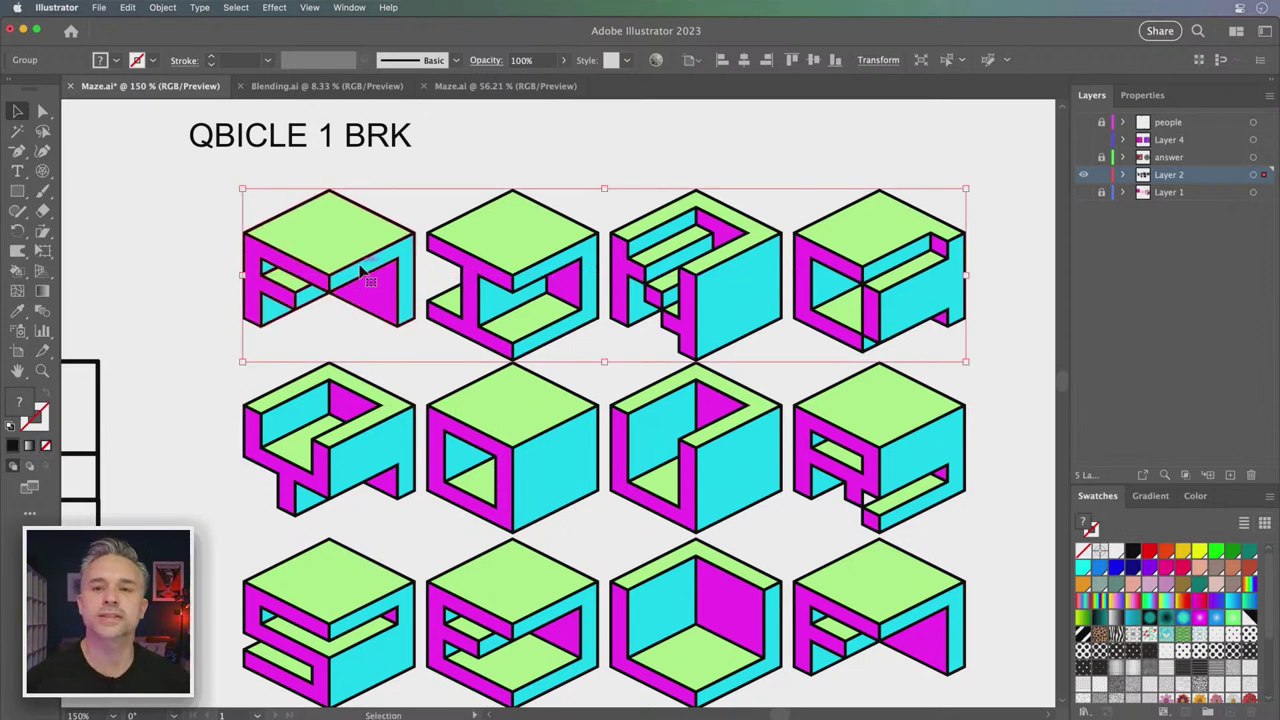
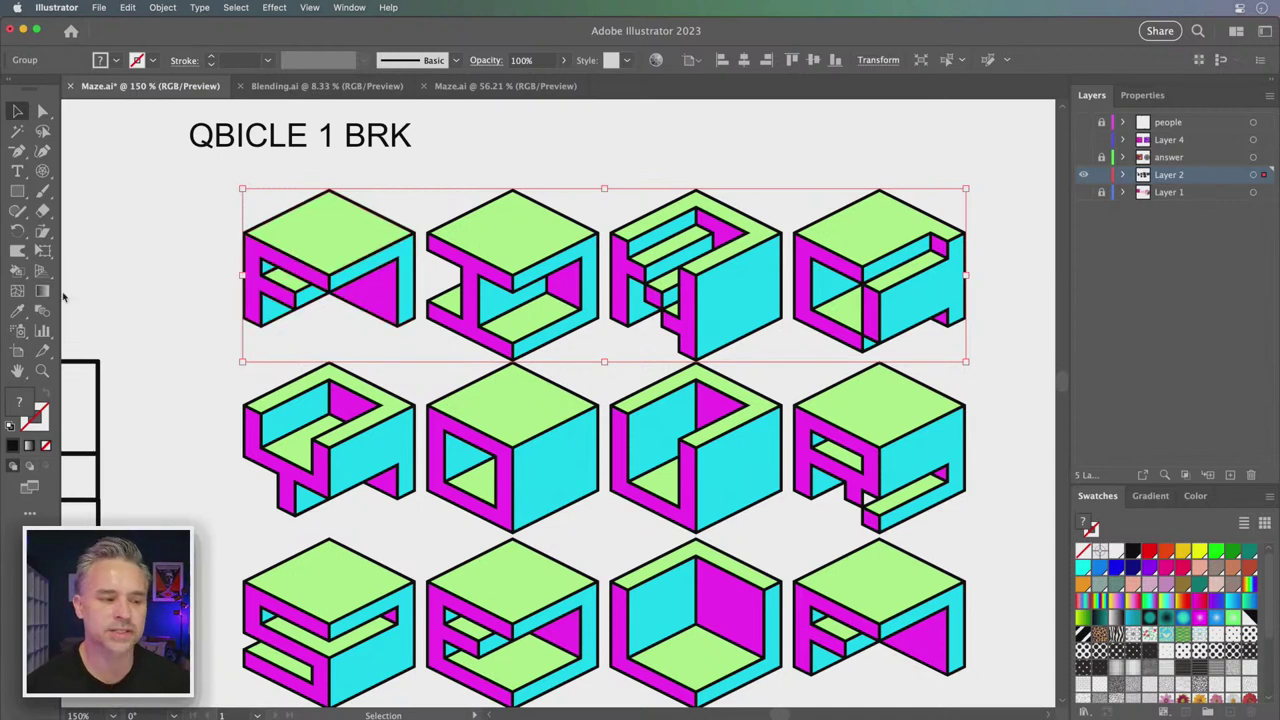
Sample magenta, then cyan, from the cube faces so cyan becomes the current fill
left_click(14, 270)
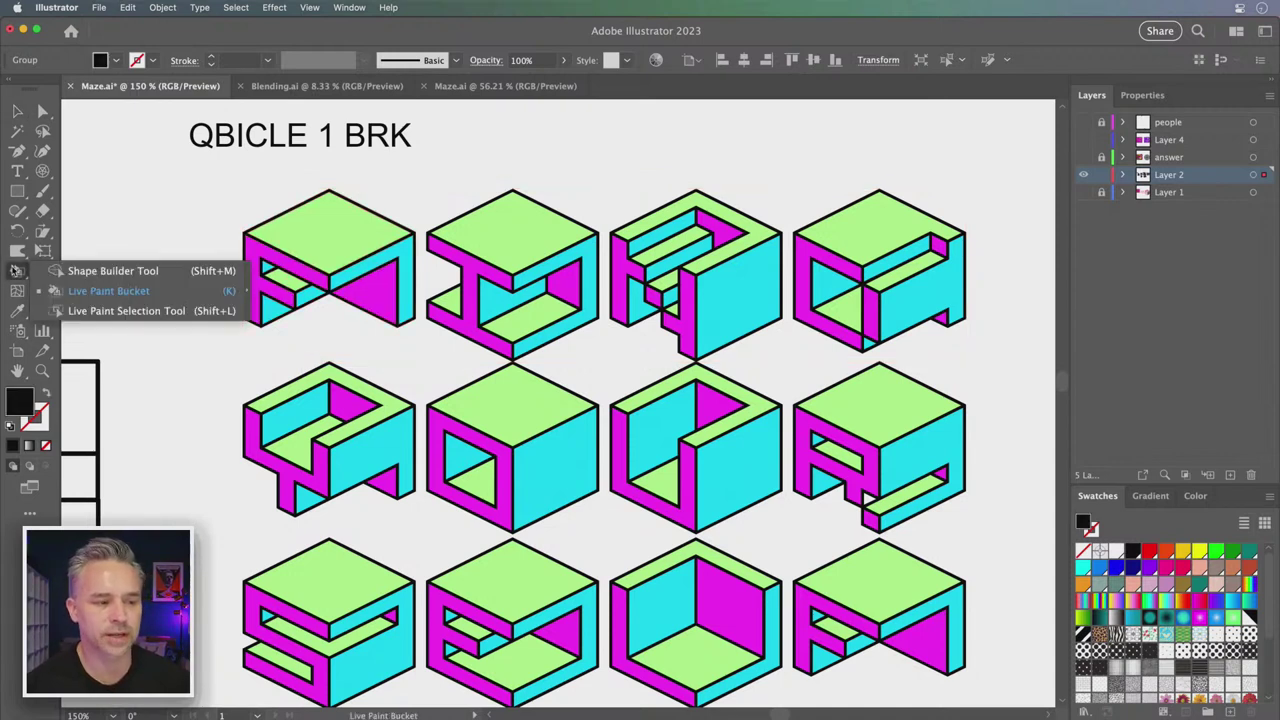
left_click(62, 291)
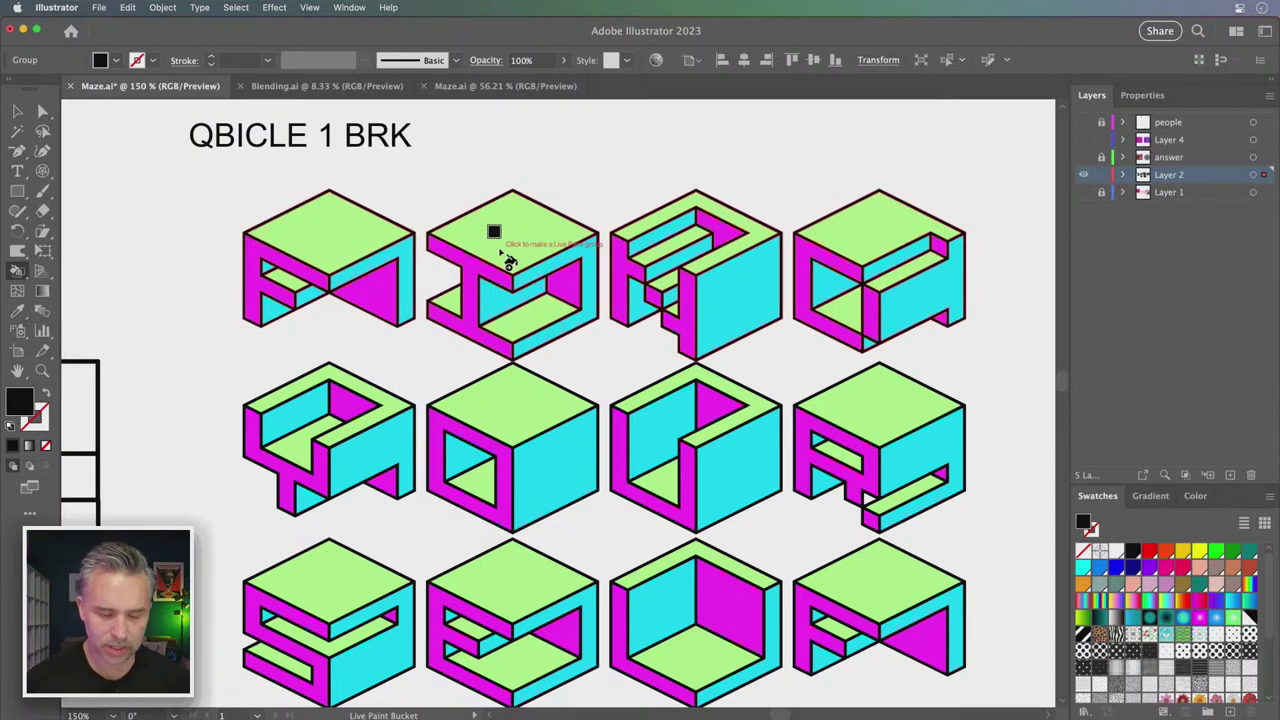
left_click(568, 280, "alt")
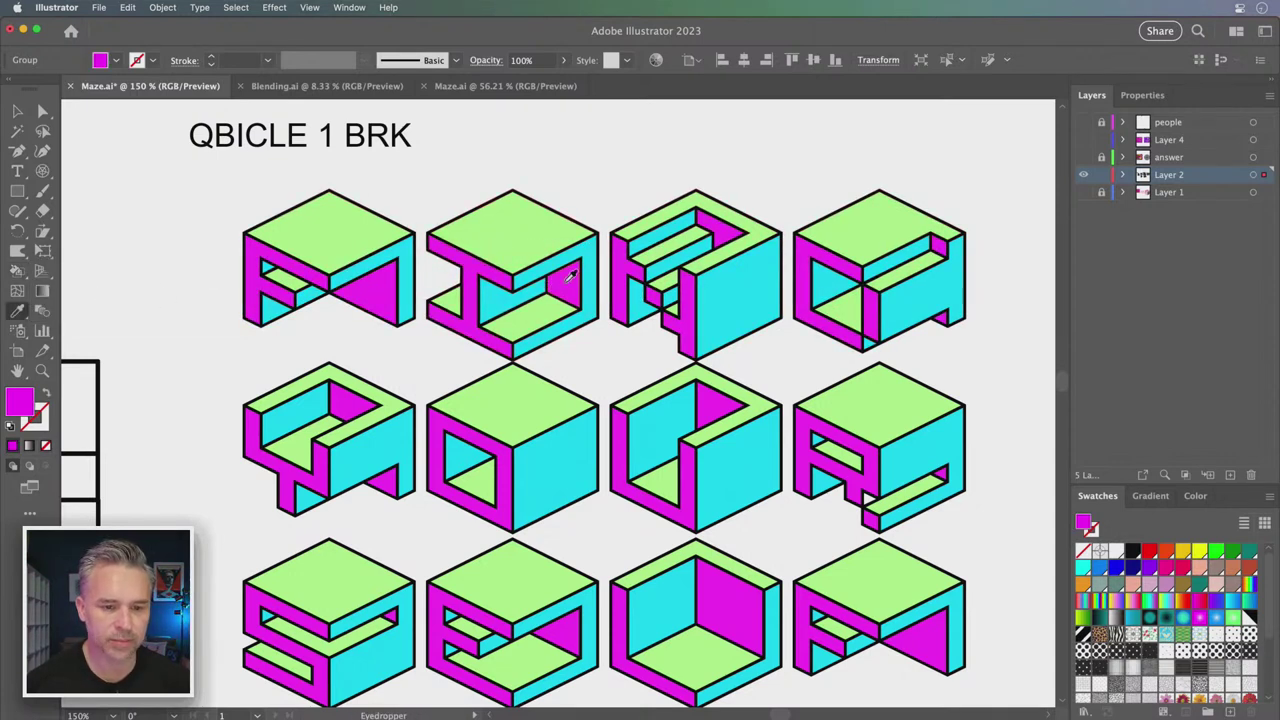
left_click(568, 280)
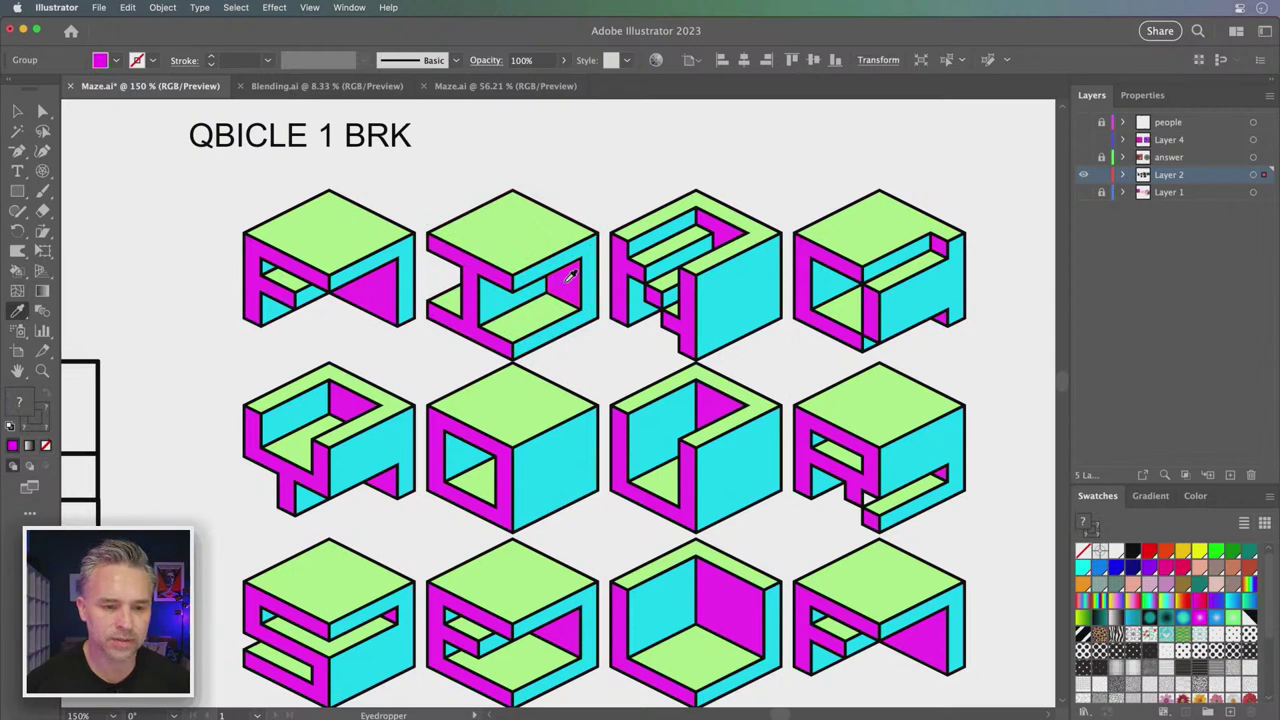
left_click(400, 282)
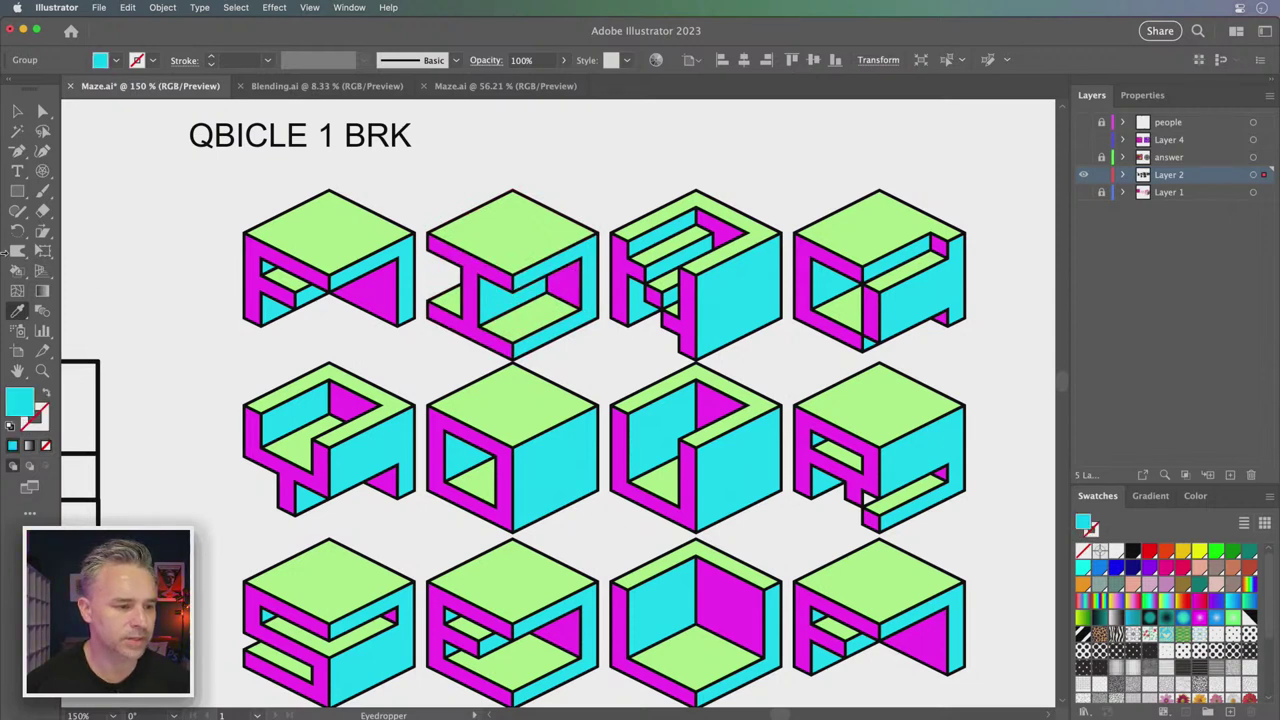
key("k")
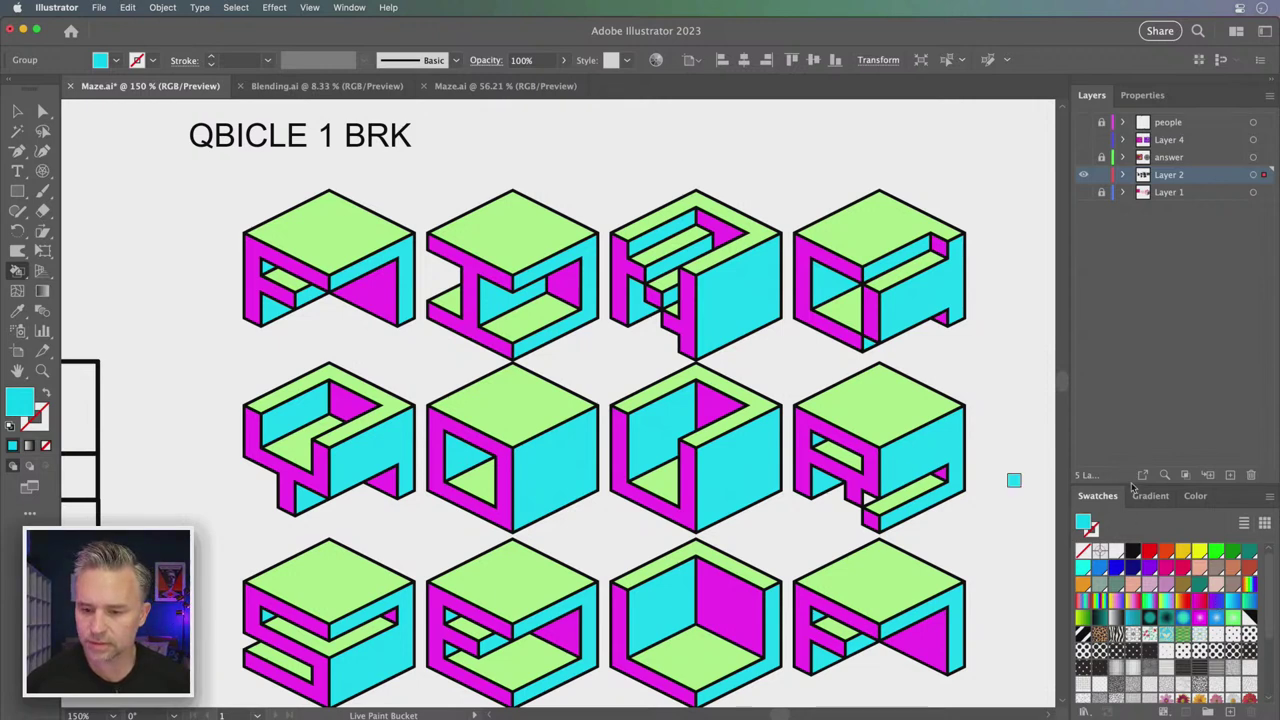
Enlarge the Swatches panel upward and select the top row of cubes
left_click_drag(1131, 483, 1131, 348)
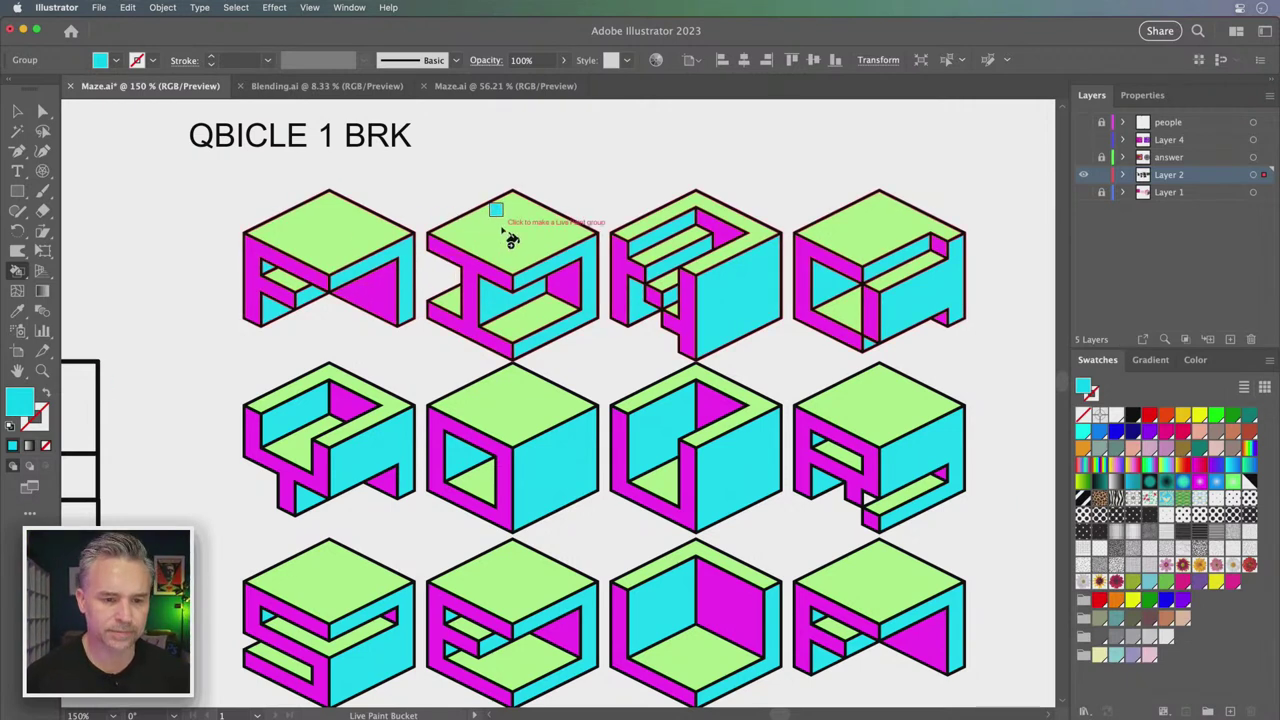
key("v")
left_click(310, 215)
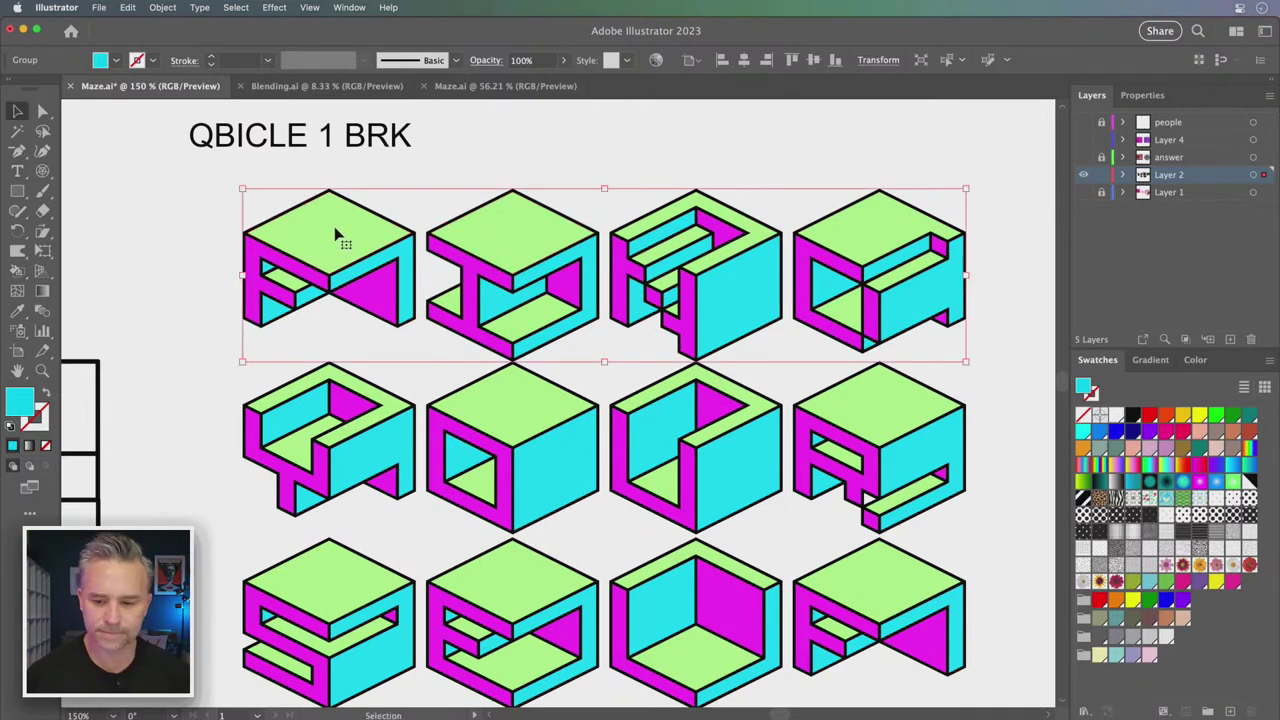
Save cyan R=0 G=223 B=255 as a global swatch, add swatches to the library, and deselect
left_click(1230, 711)
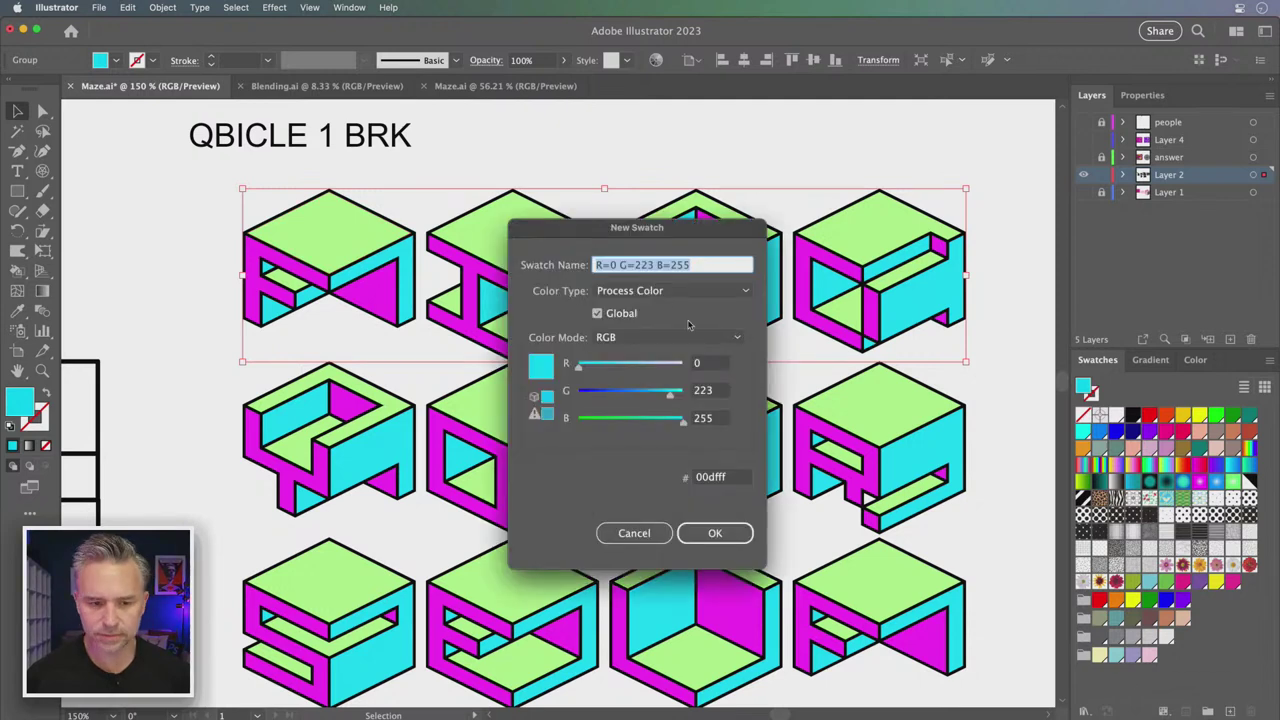
key("Return")
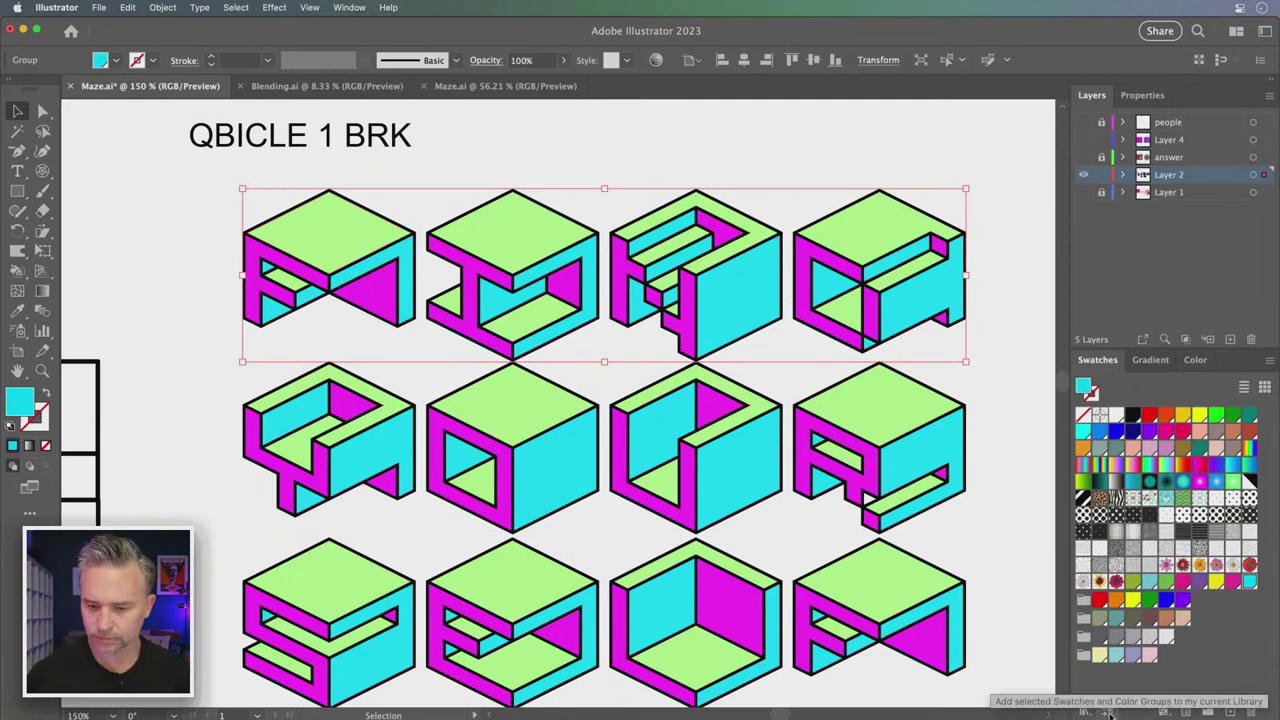
left_click(1108, 714)
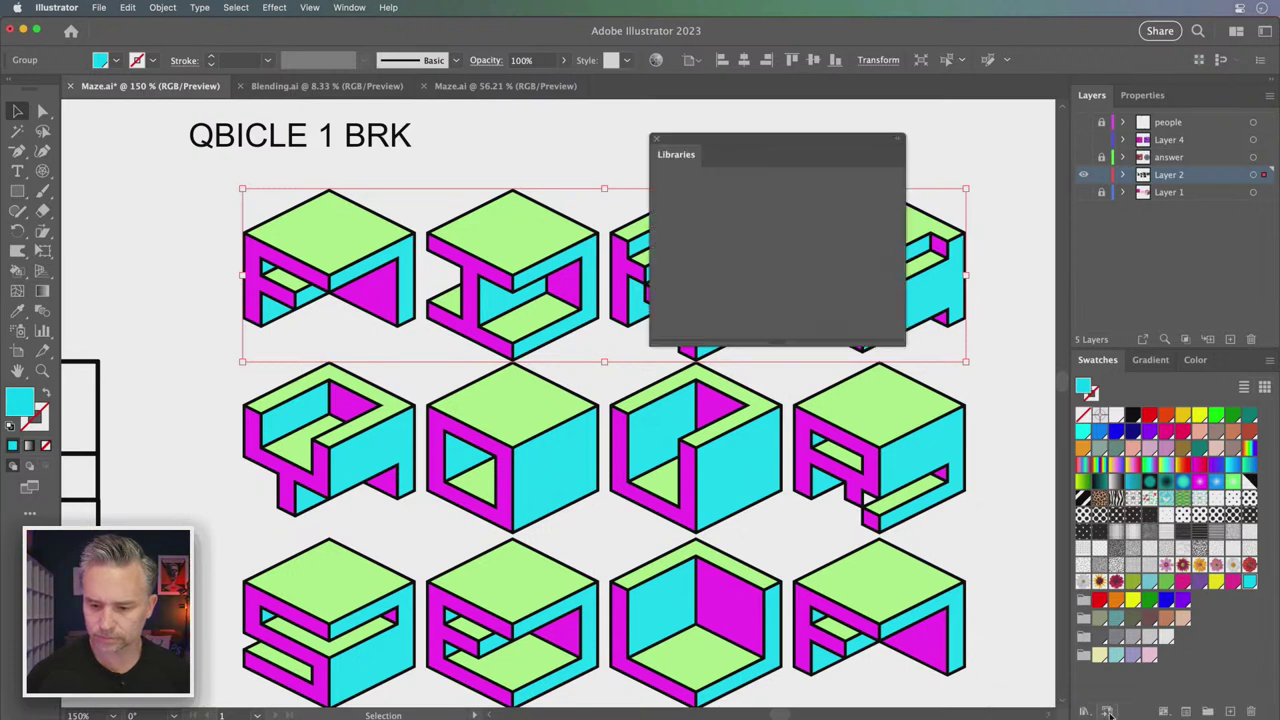
left_click(655, 138)
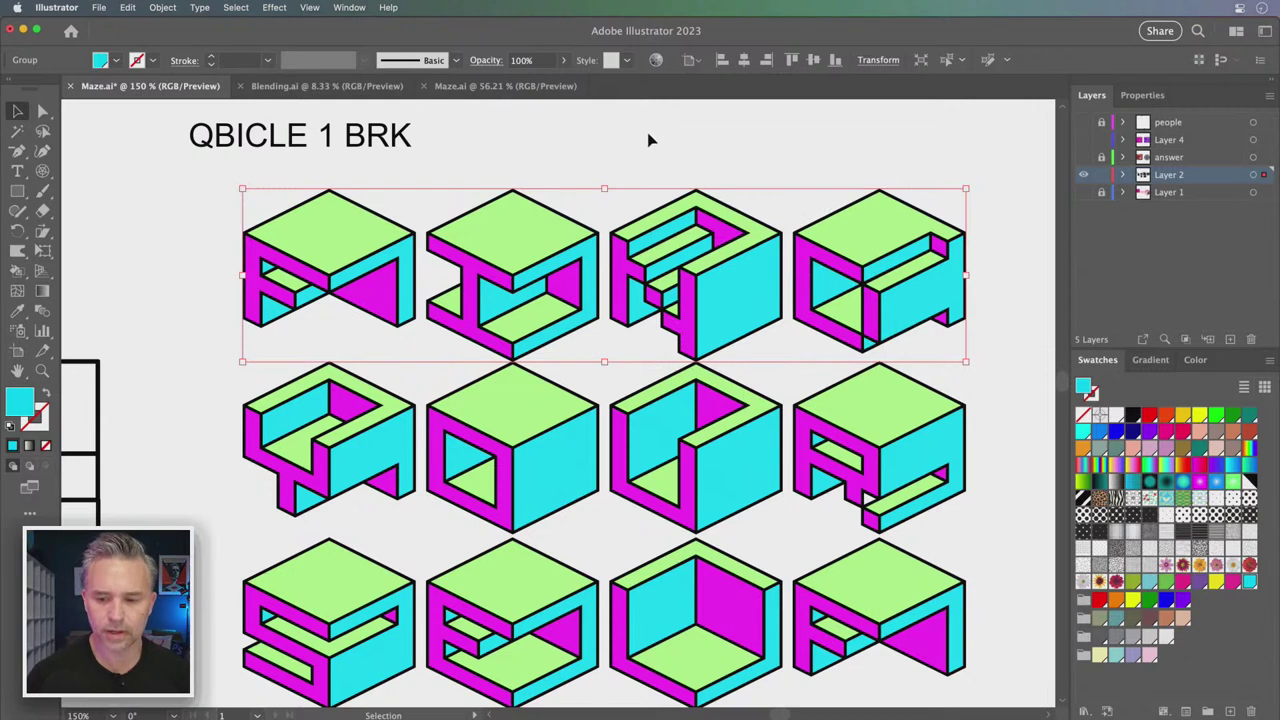
left_click(634, 129)
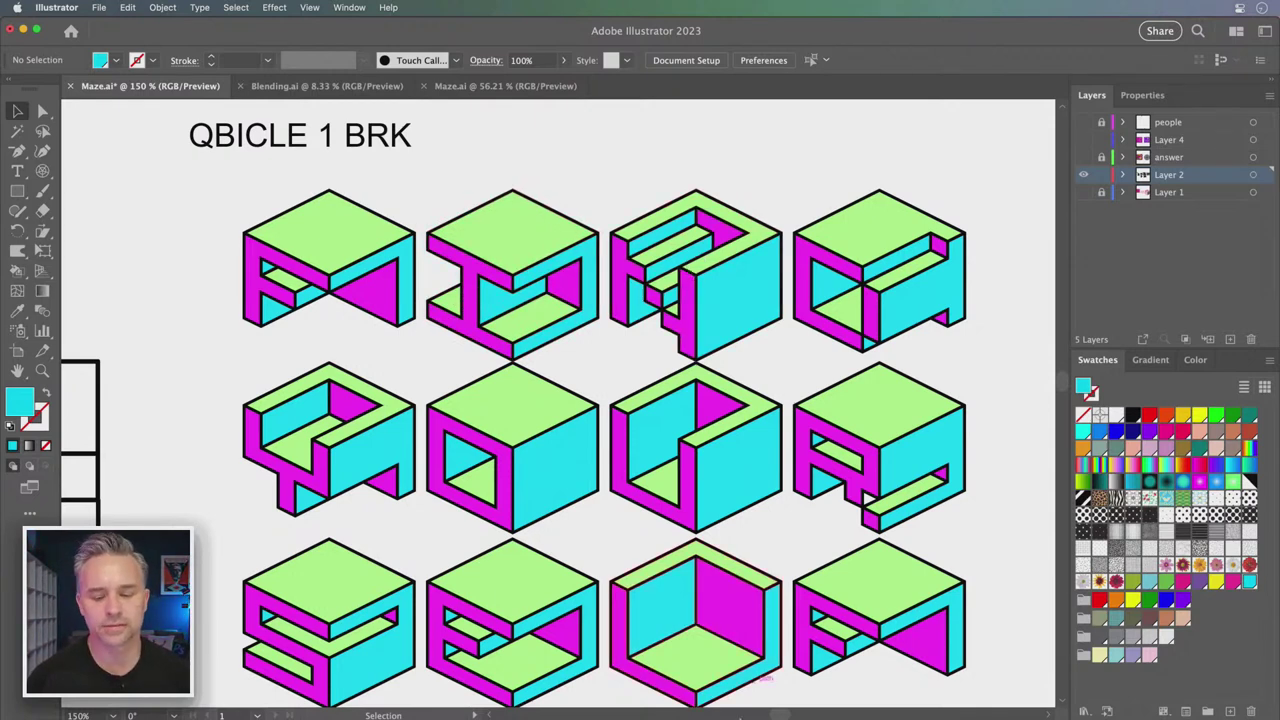
Browse Noun Project's 'person' icons and paste the leaping-figure icon into the artwork
mouse_move(740, 716)
left_click(1142, 704)
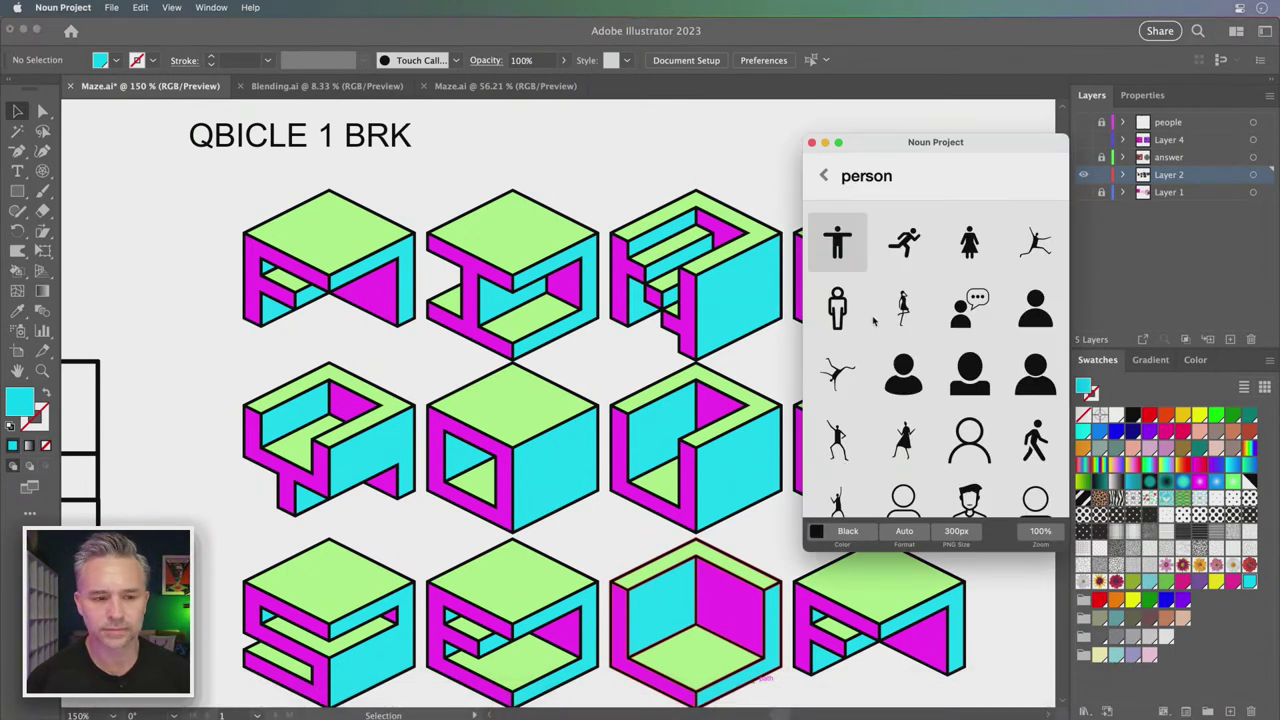
scroll(874, 320, "down", 5)
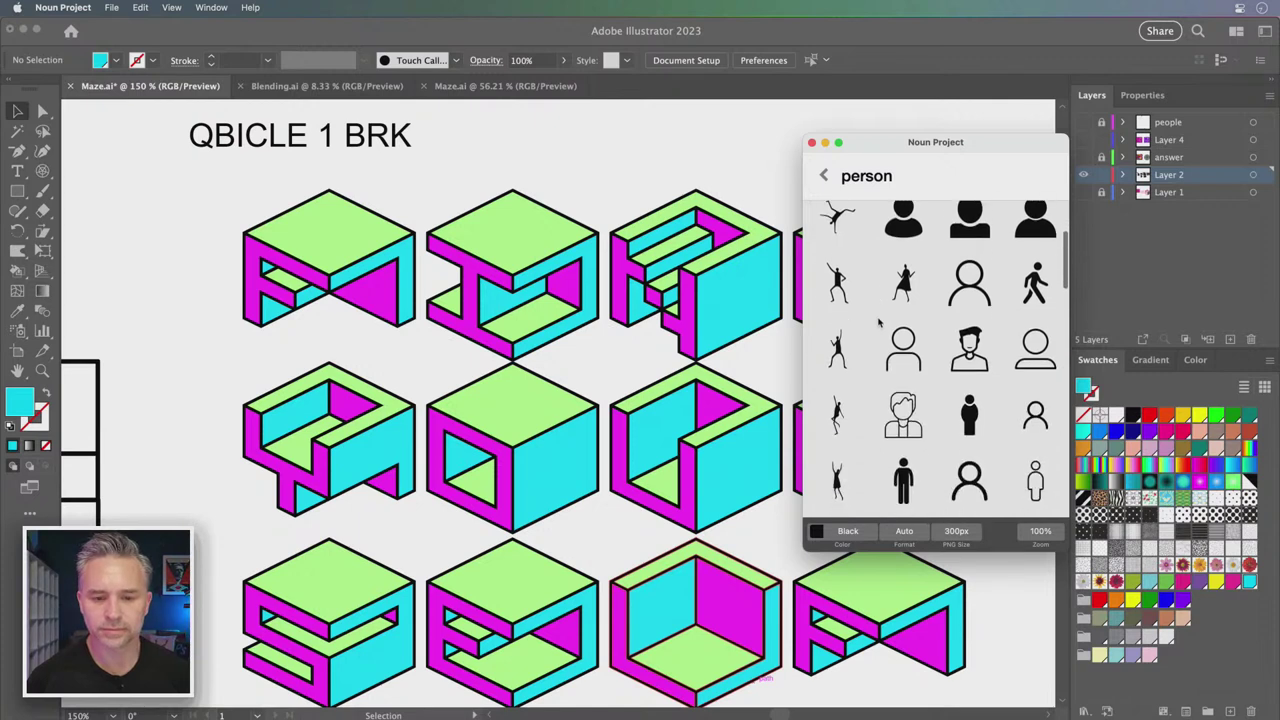
scroll(878, 322, "up", 2)
scroll(878, 322, "up", 3)
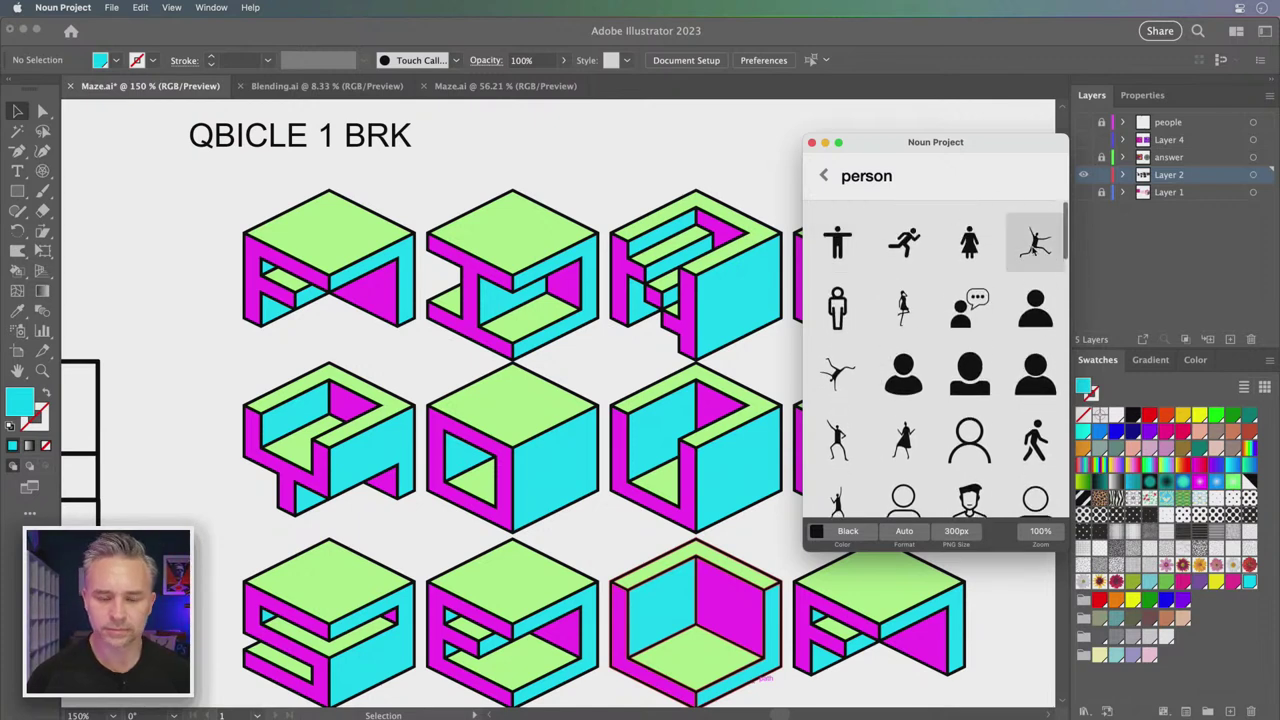
left_click(157, 330)
key("super+v")
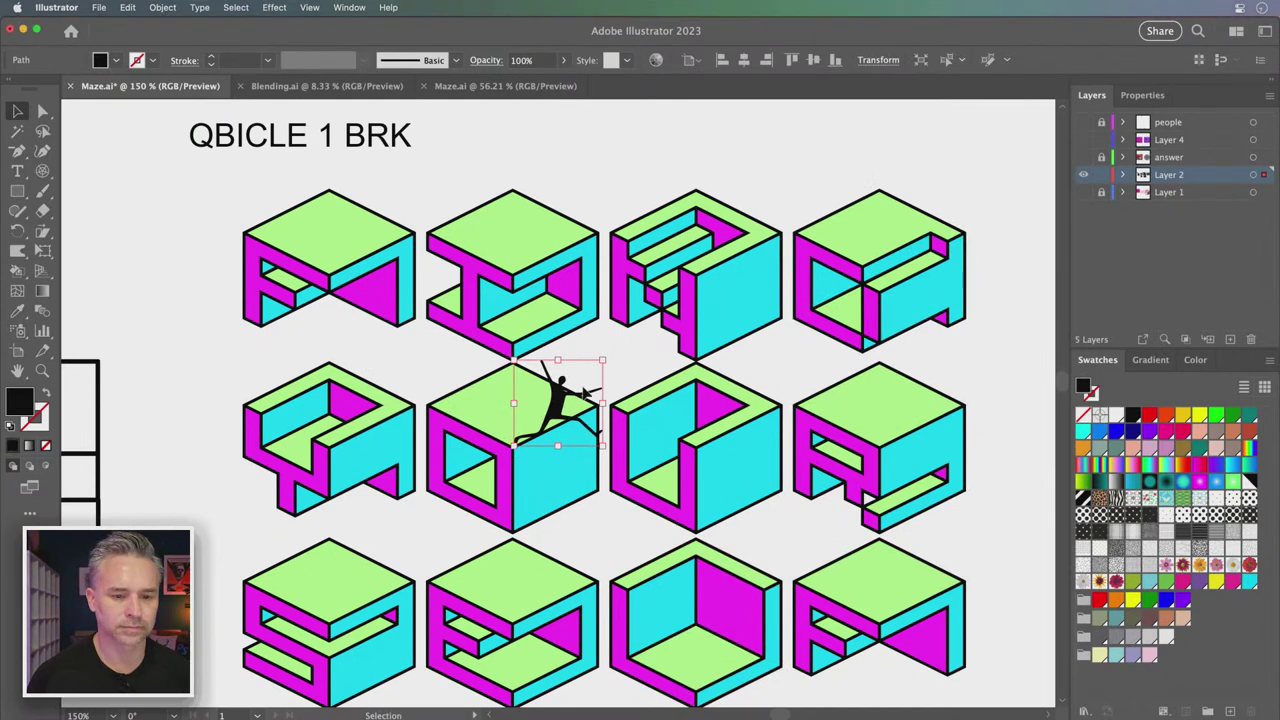
Move the leaping figure onto the first cube and shrink it to fit its top
mouse_move(575, 432)
left_mouse_down()
mouse_move(447, 203)
mouse_move(322, 203)
left_mouse_up()
left_click_drag(370, 161, 313, 212)
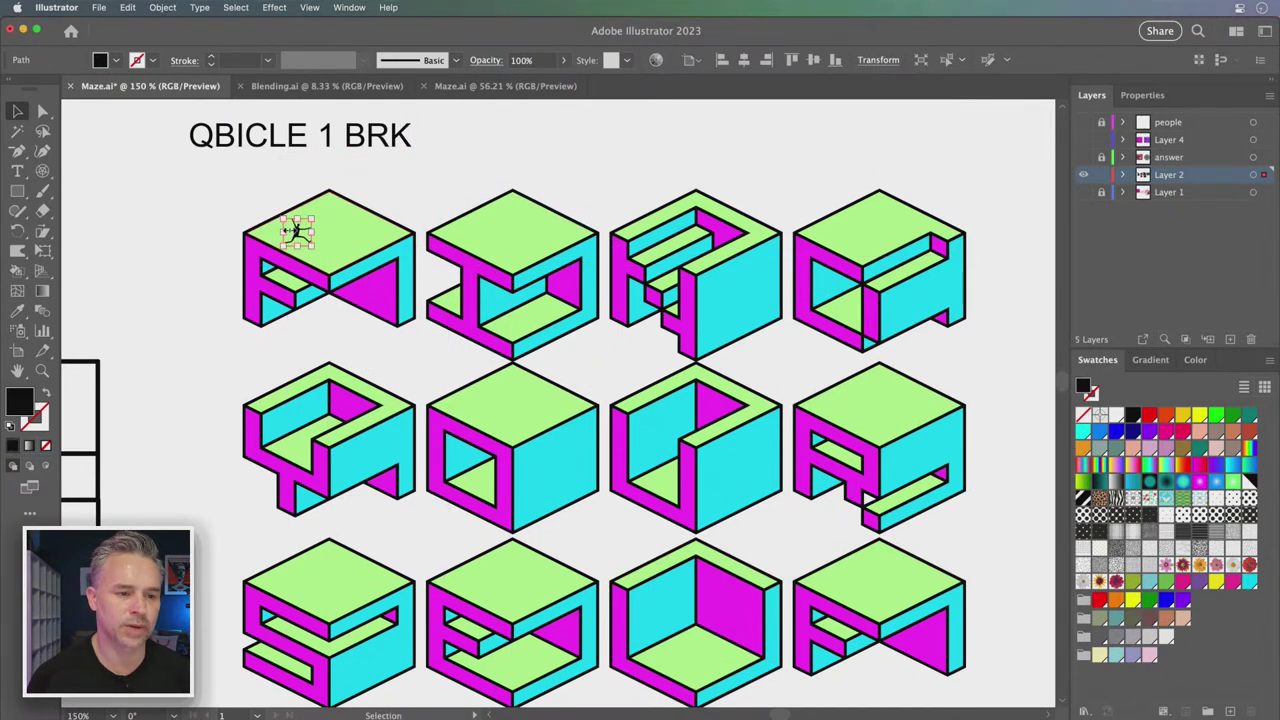
left_click(176, 203)
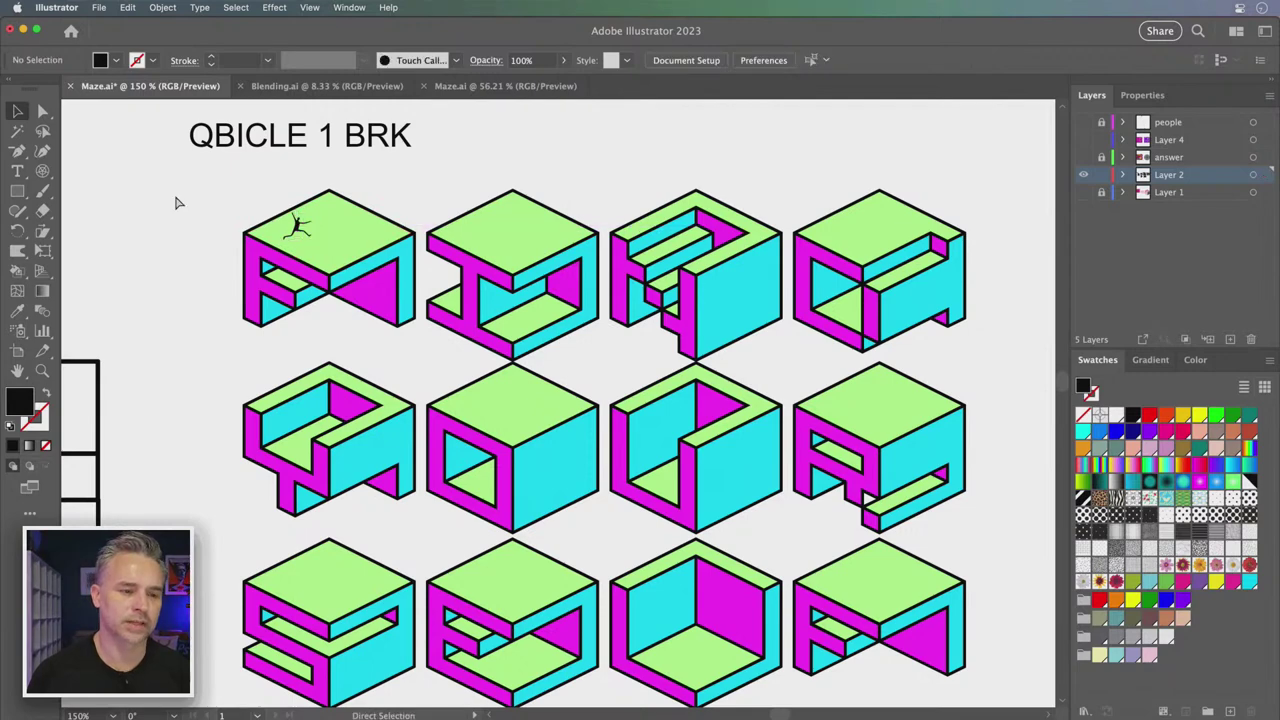
Zoom and pan around the three rows of cubes to check the figure's placement
key("ctrl+plus")
key("ctrl+plus")
scroll(547, 420, "up", 3)
scroll(547, 420, "up", 3)
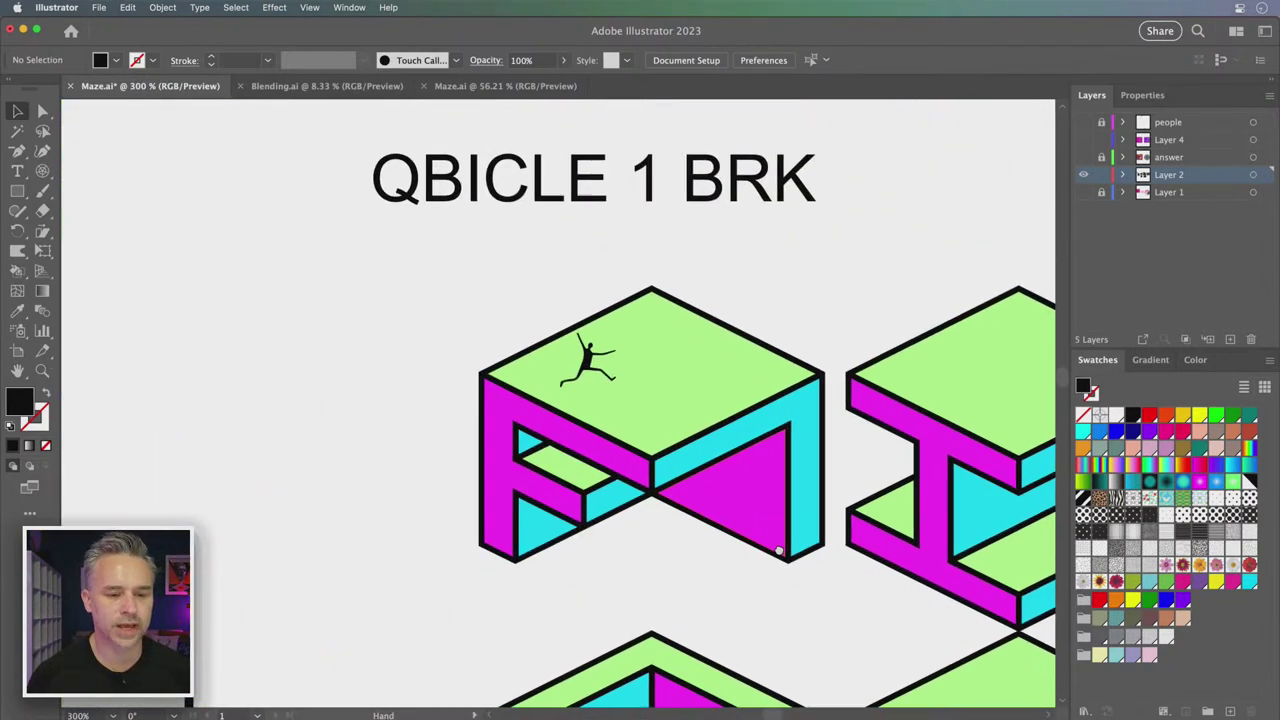
left_click(547, 420)
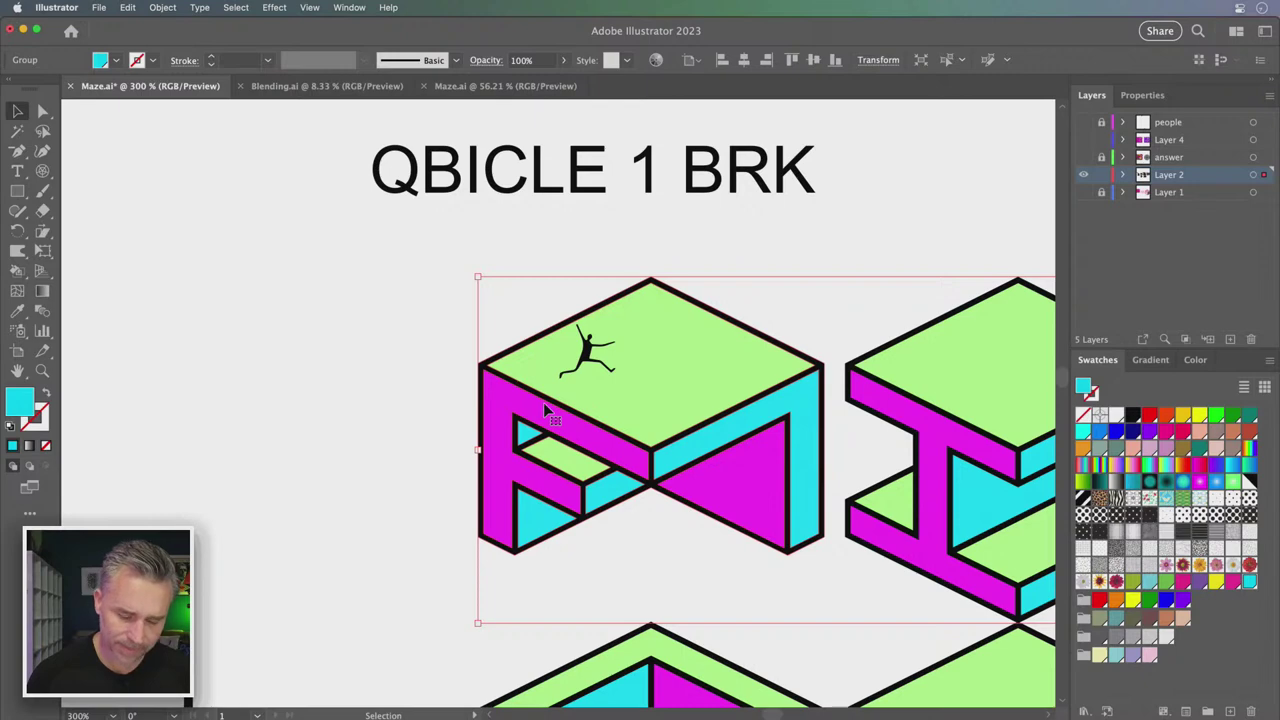
key("ctrl+minus")
key("ctrl+minus")
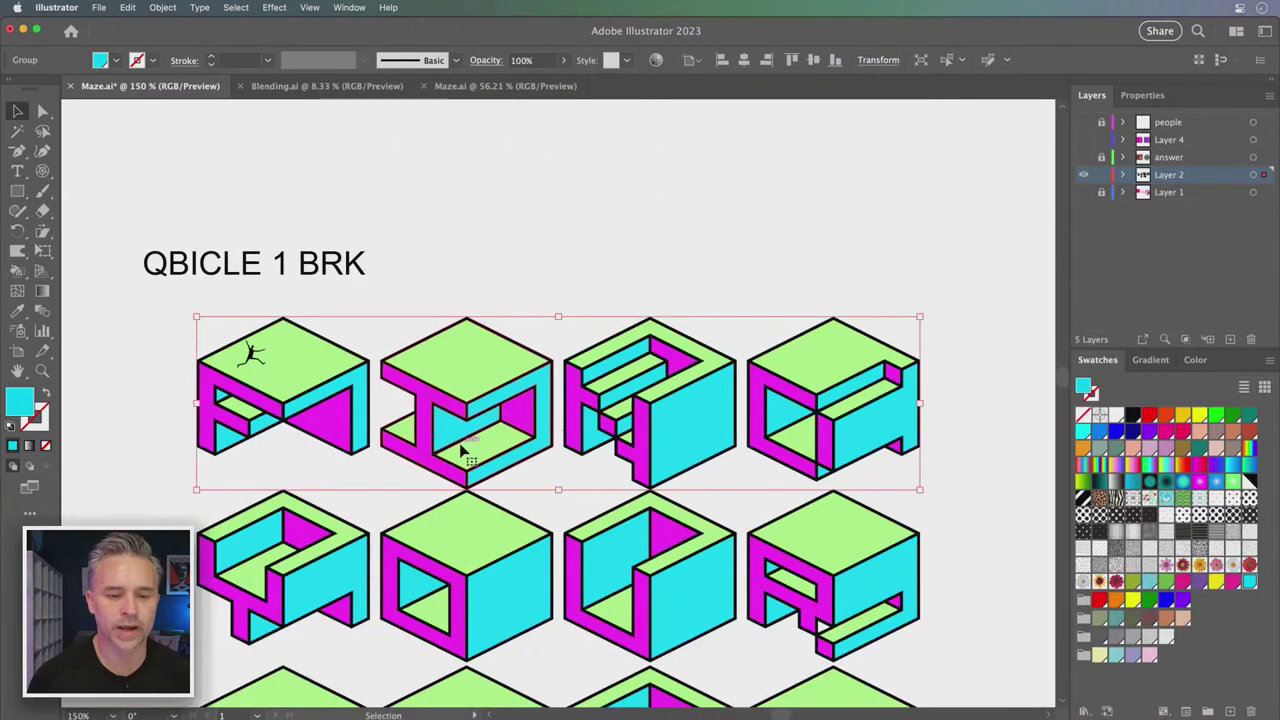
scroll(358, 450, "down", 5)
scroll(358, 450, "left", 2)
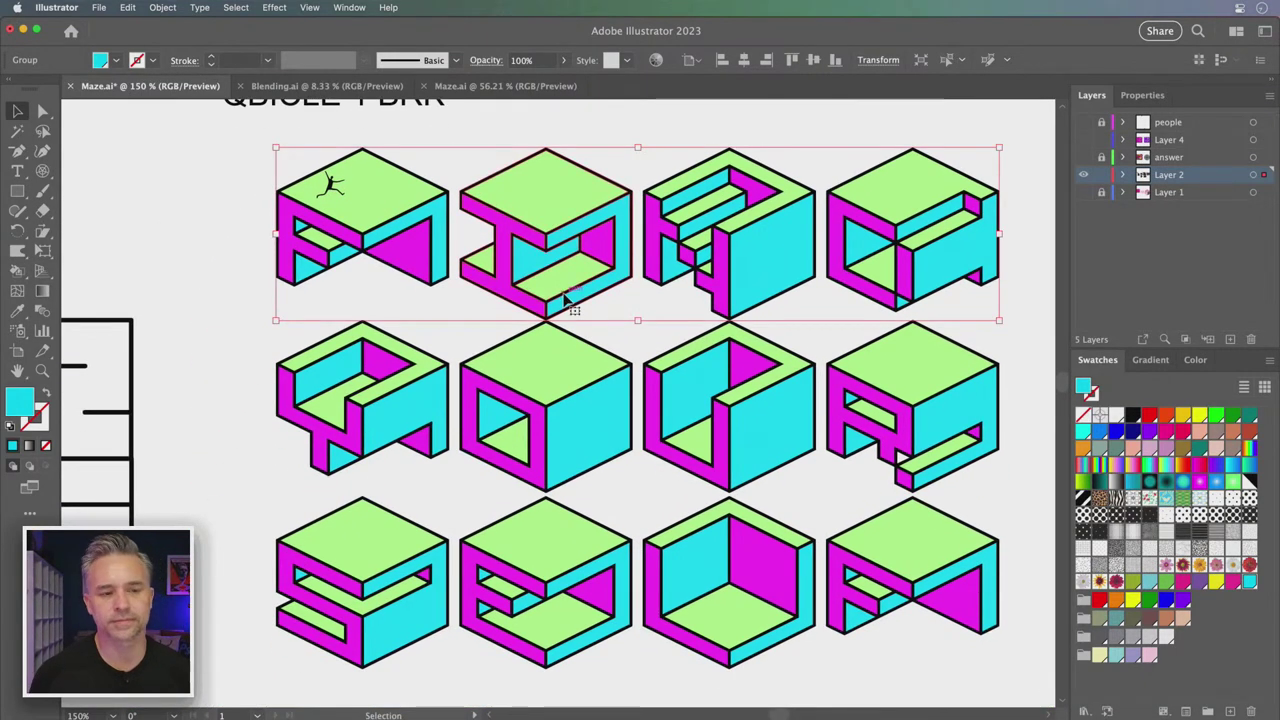
key("ctrl+minus")
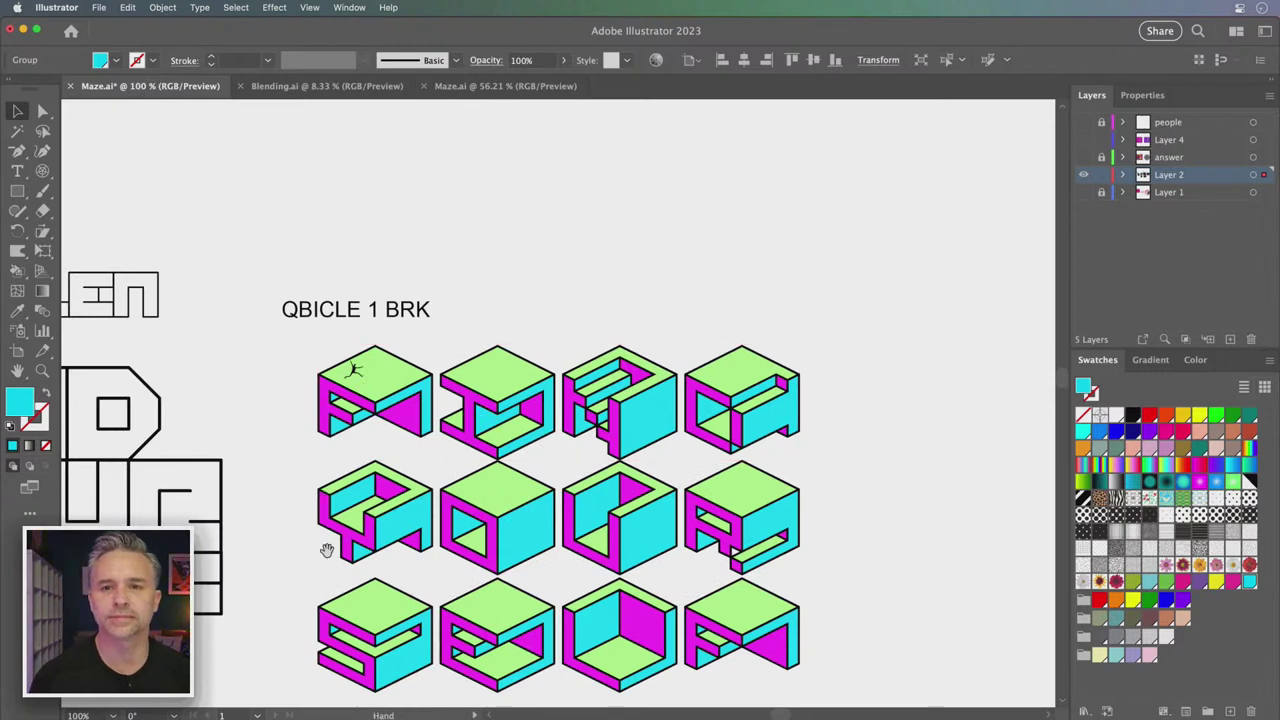
mouse_move(326, 550)
left_mouse_down()
mouse_move(449, 377)
mouse_move(451, 449)
left_mouse_up()
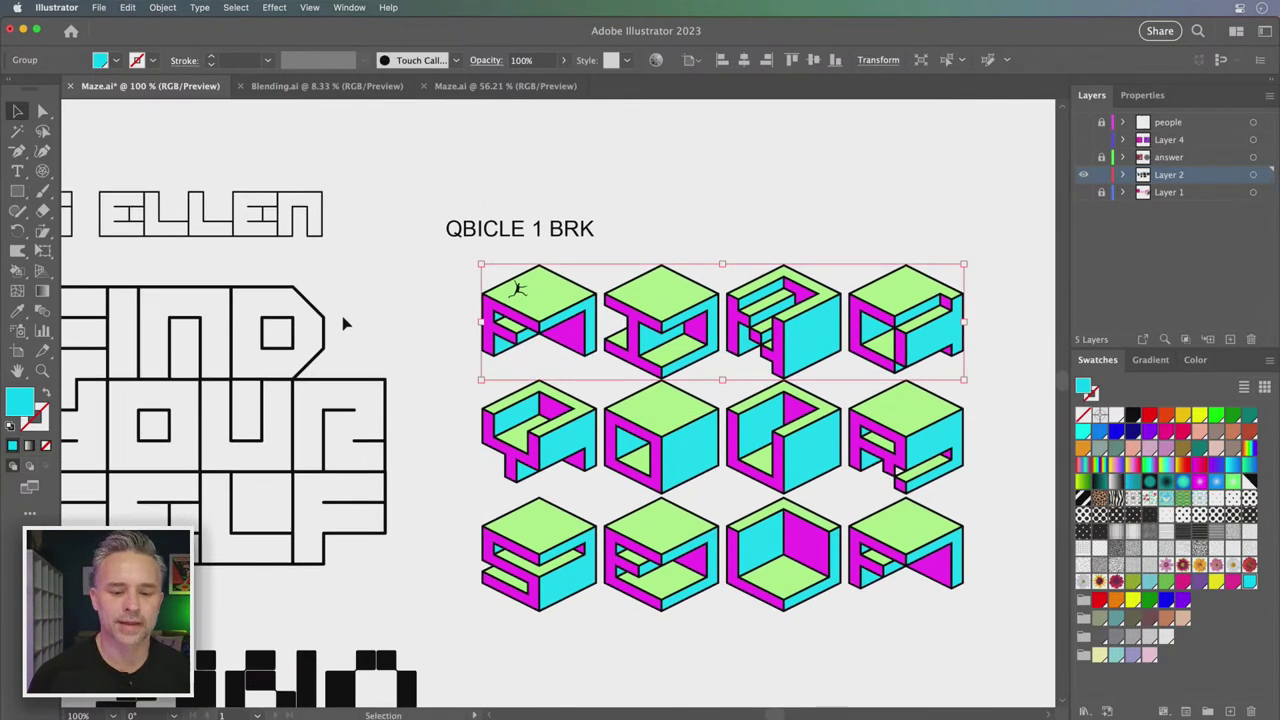
left_click(343, 322)
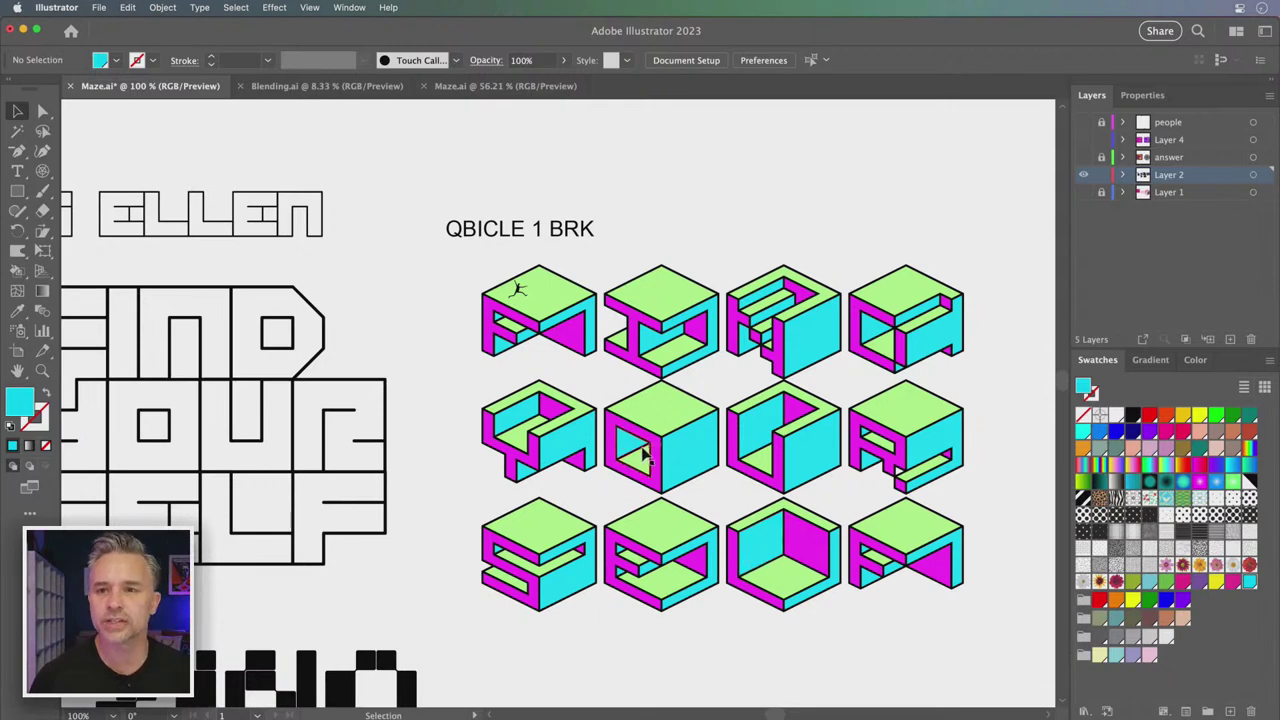
Duplicate the rounded word FIND and place the copy below GO WITH THE FLOW
scroll(420, 300, "left", 5)
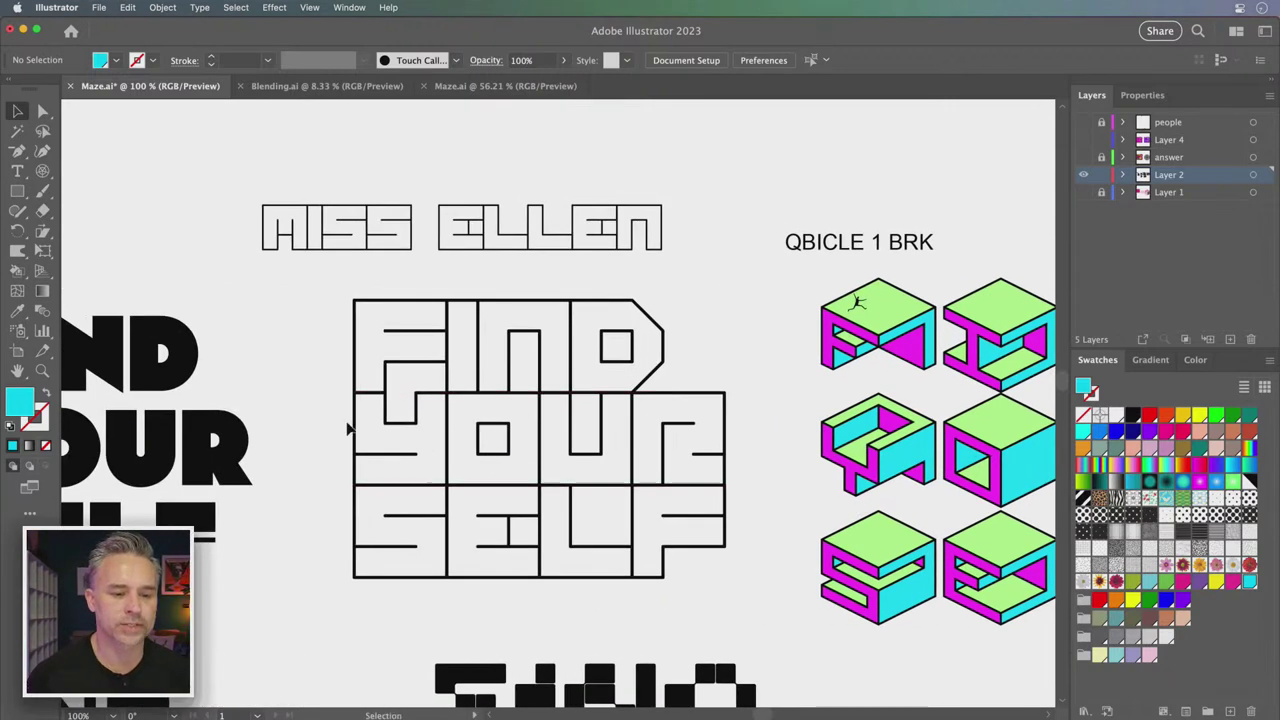
scroll(466, 546, "down", 5)
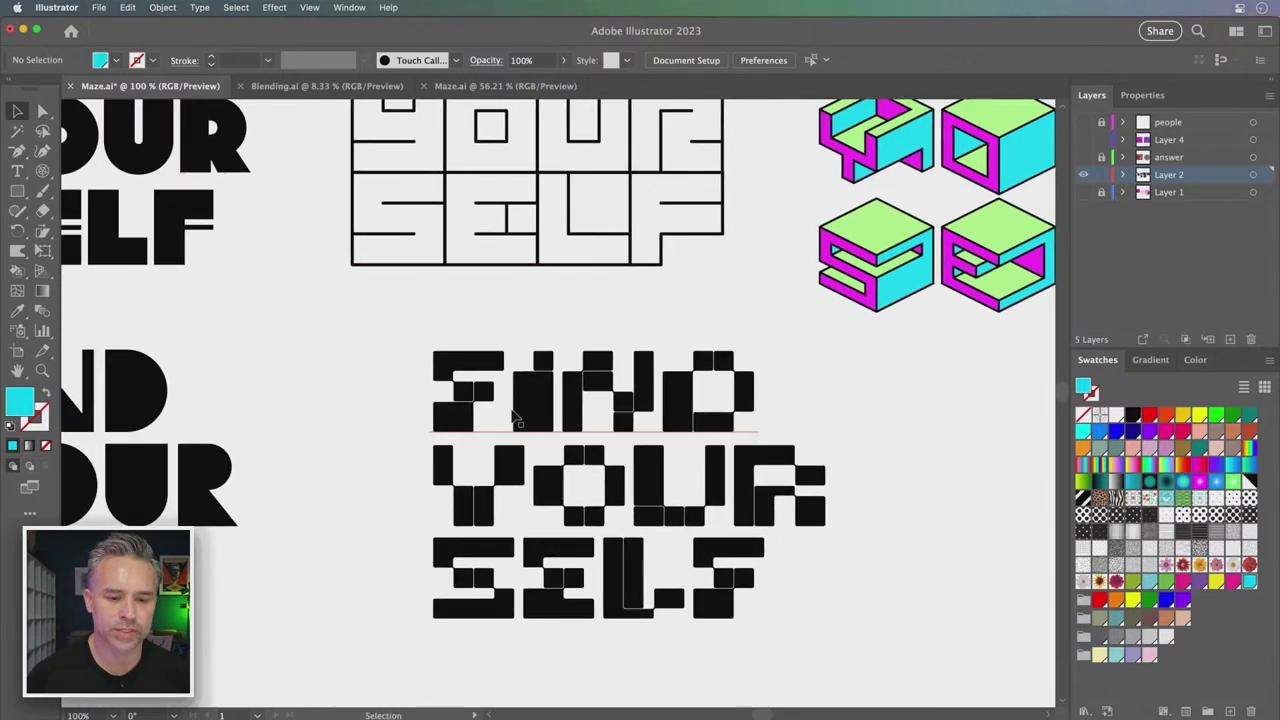
left_click(518, 419)
left_click(383, 451)
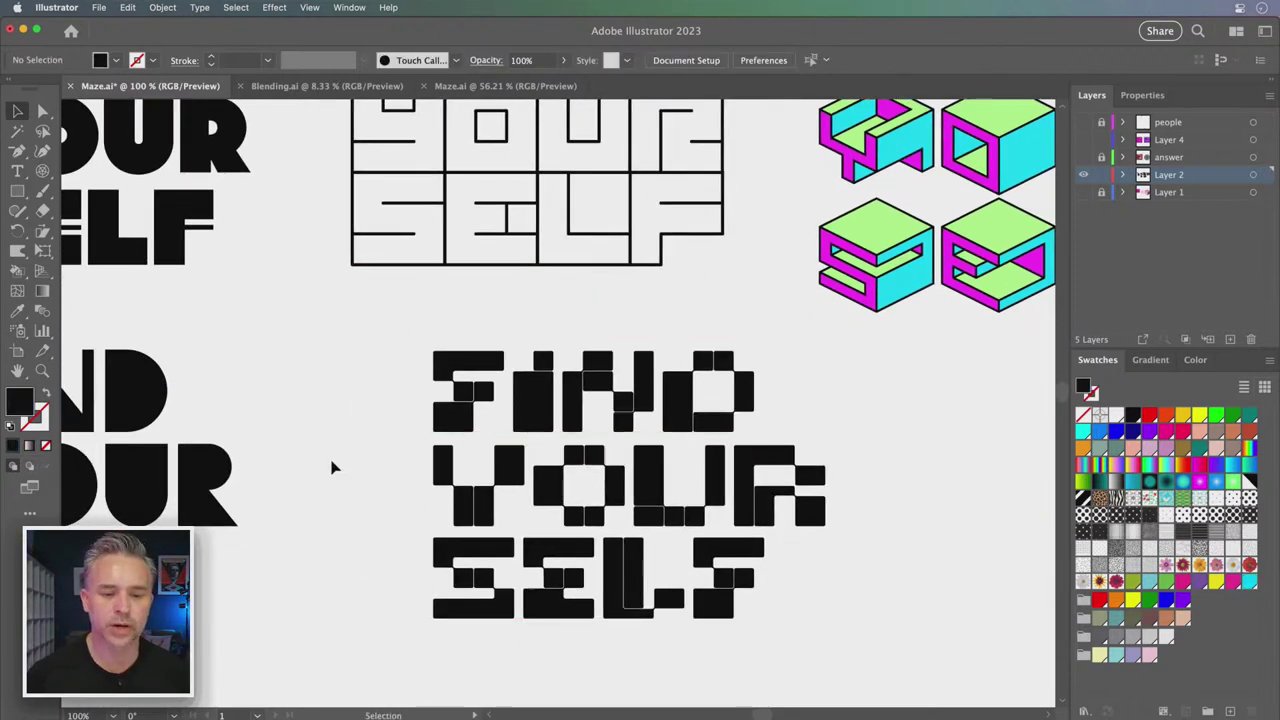
left_click_drag(251, 450, 663, 451)
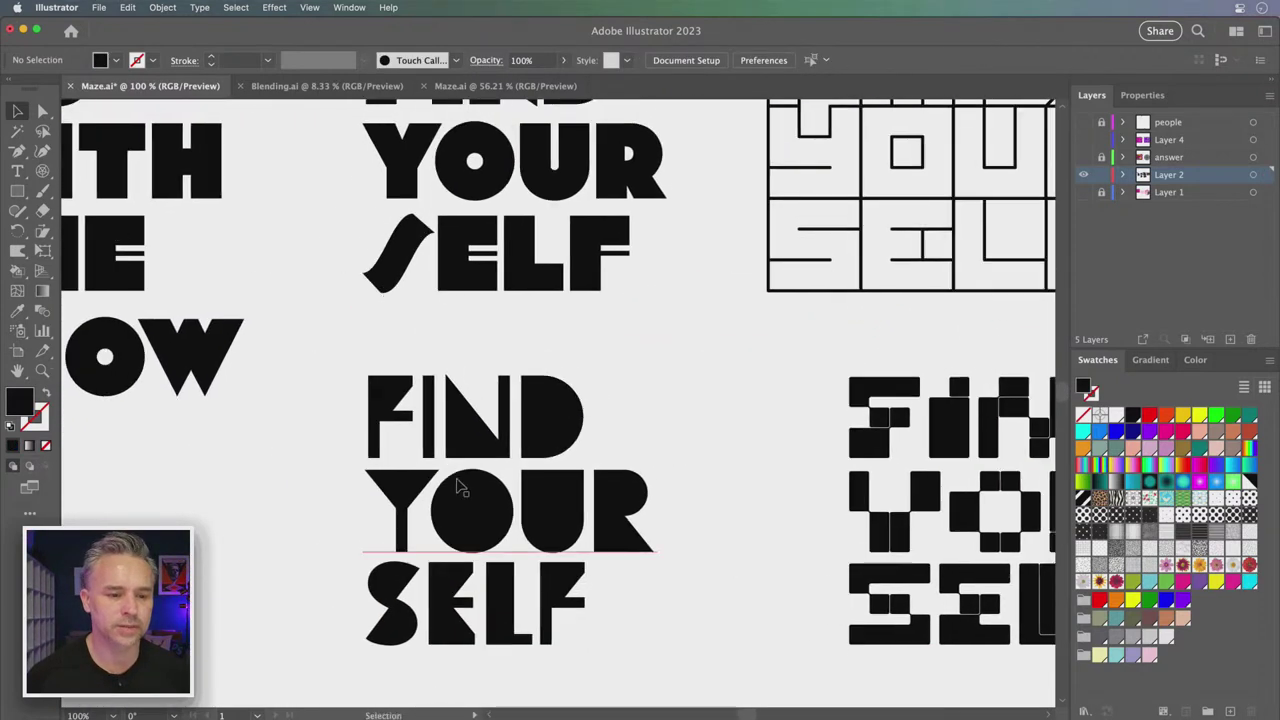
scroll(383, 451, "left", 5)
scroll(408, 446, "left", 4)
left_click(690, 468)
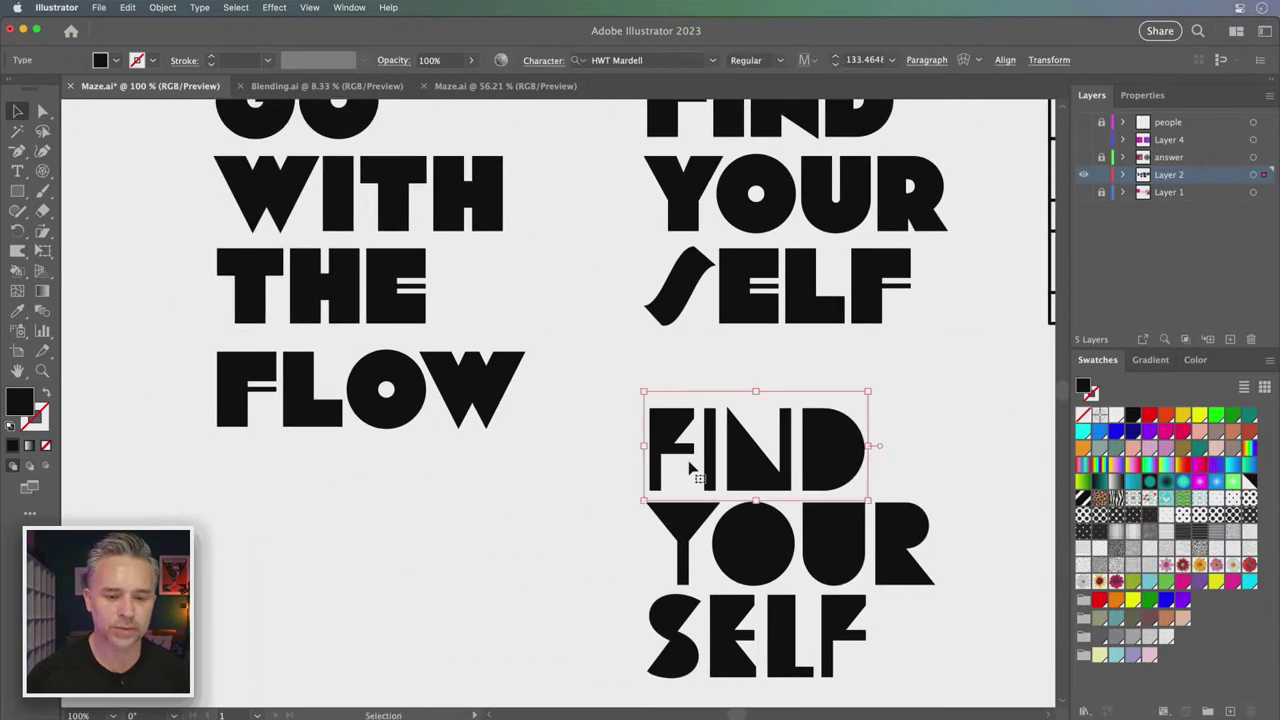
left_click_drag(685, 463, 400, 478)
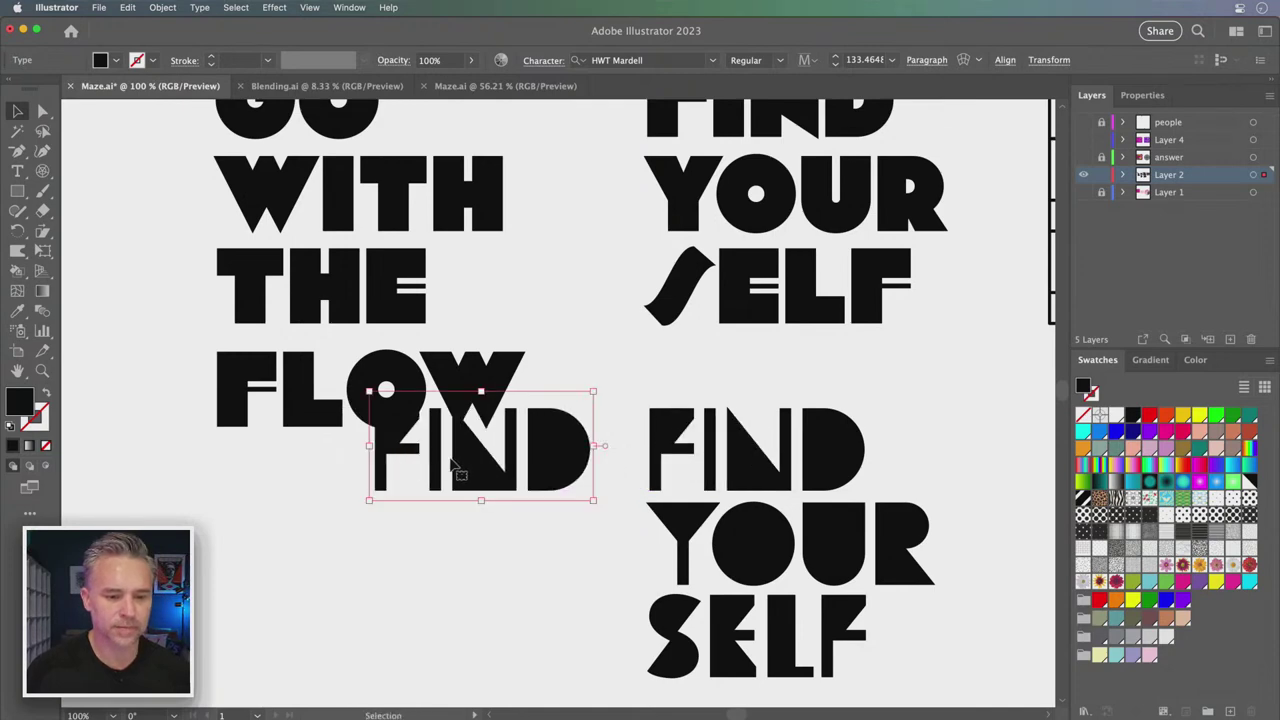
left_click_drag(480, 460, 510, 576)
Replace the FIND copy's text with the font name HWT MARDELL, set in Arial
left_click(660, 62)
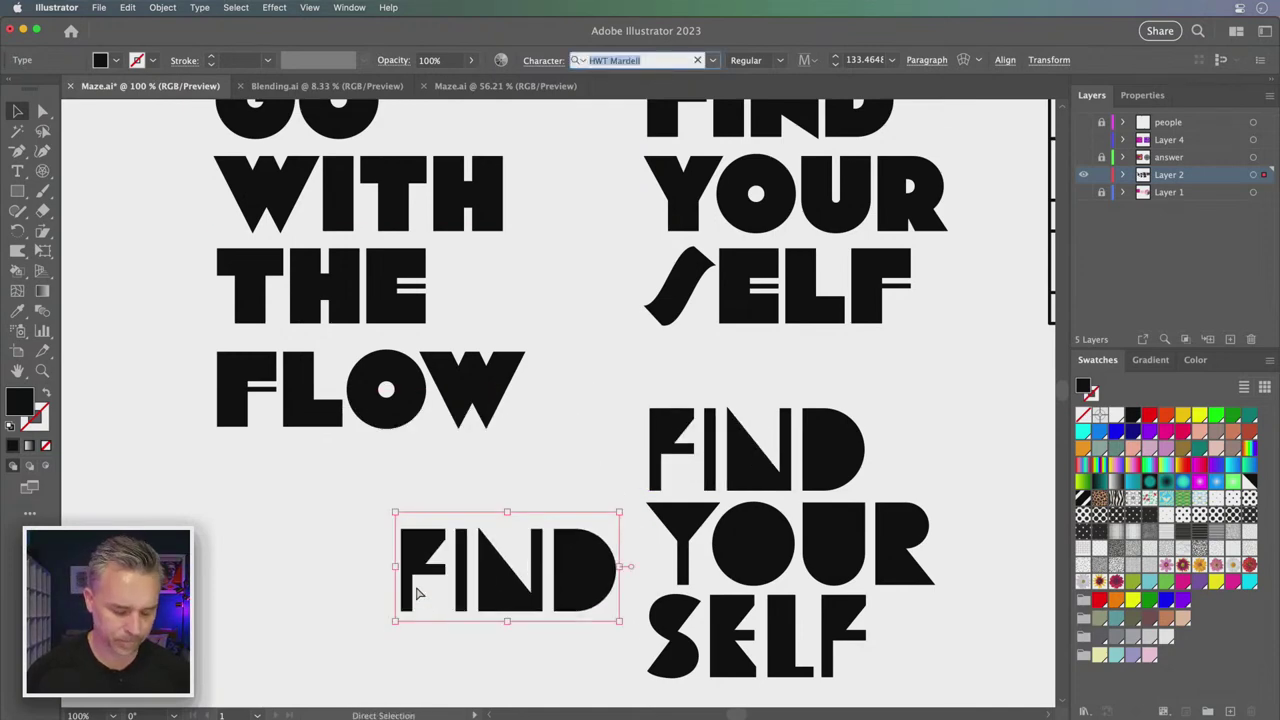
double_click(446, 594)
key("super+v")
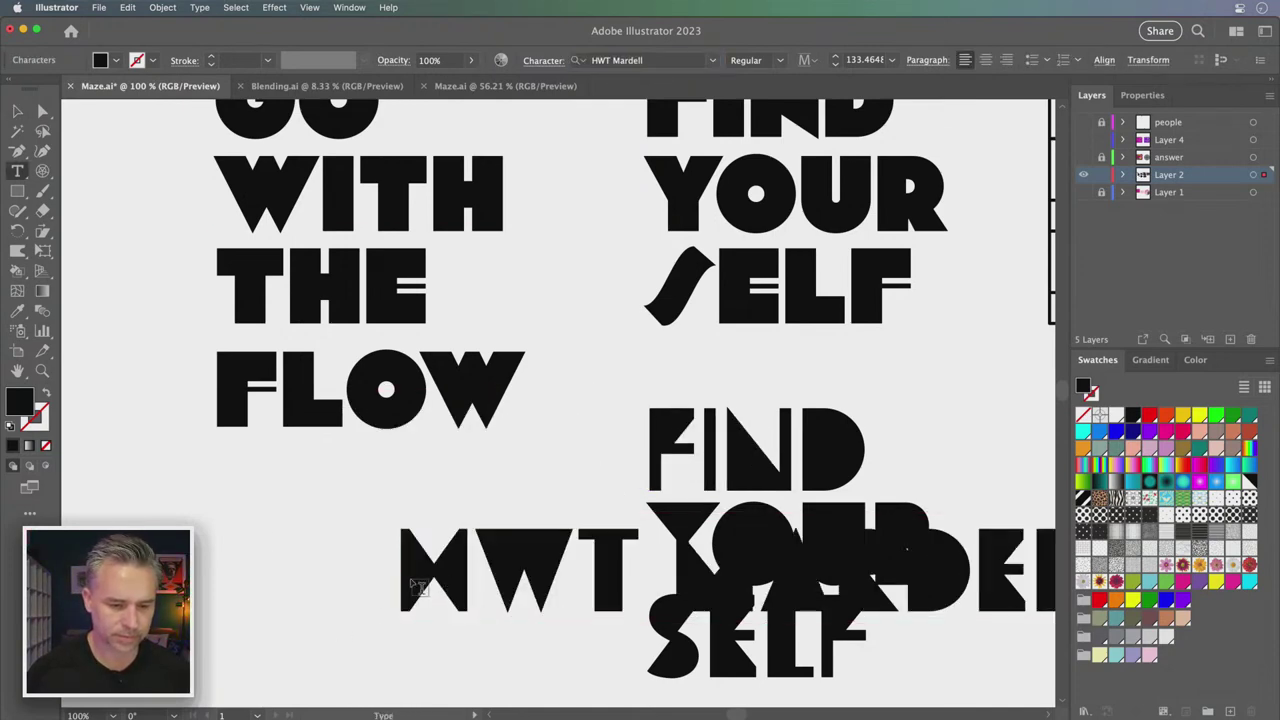
key("super+a")
left_click(617, 60)
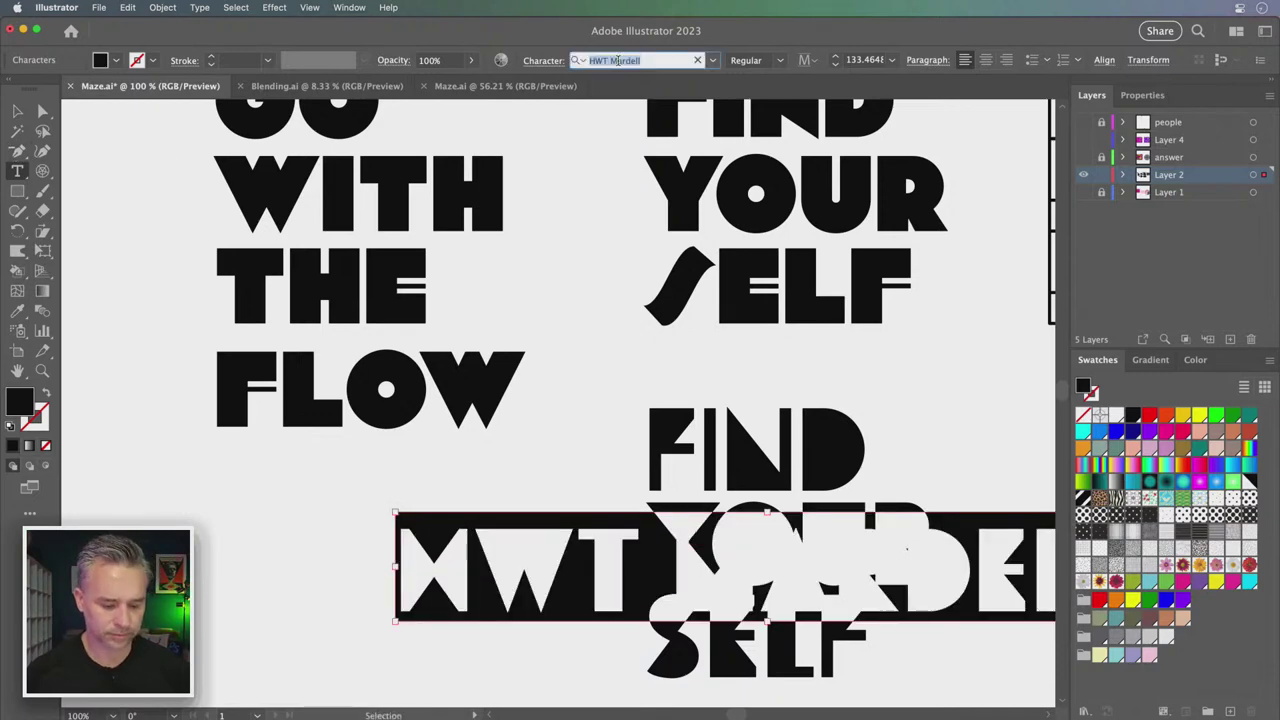
type("arial")
key("Return")
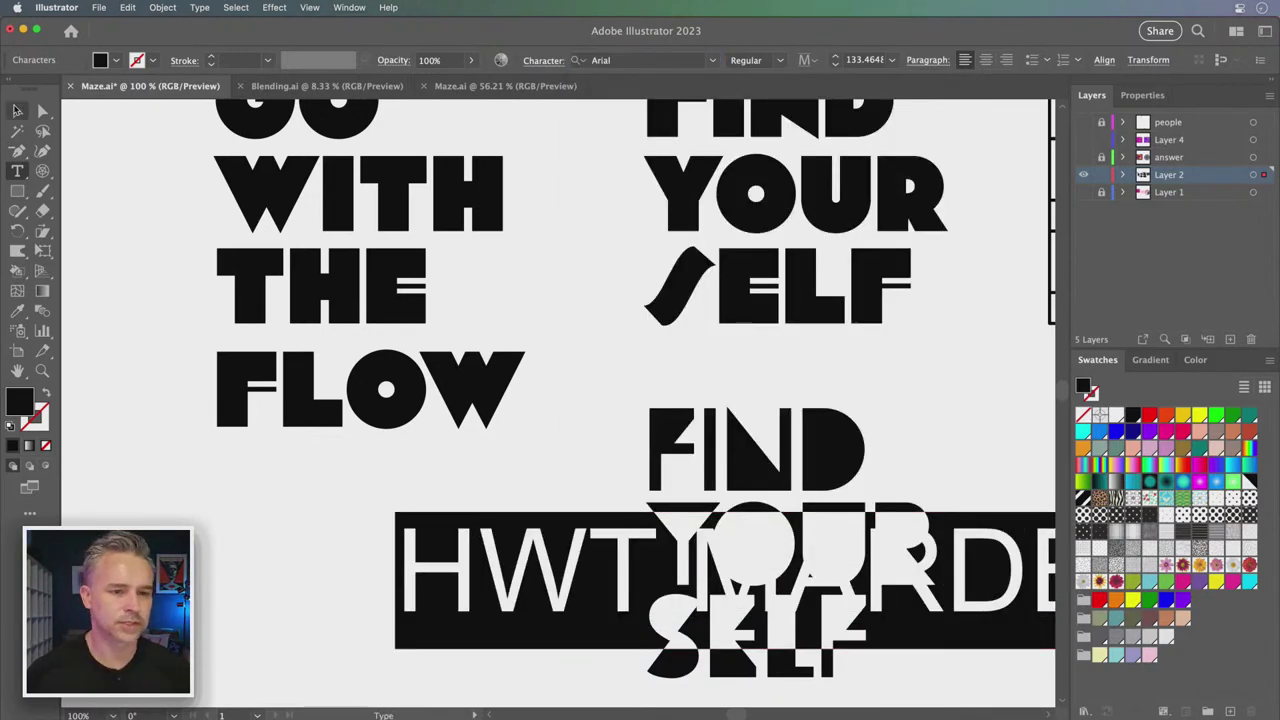
left_click(16, 110)
Make the HWT MARDELL label 40 pt and place it above the rounded FIND YOUR SELF
left_click(864, 60)
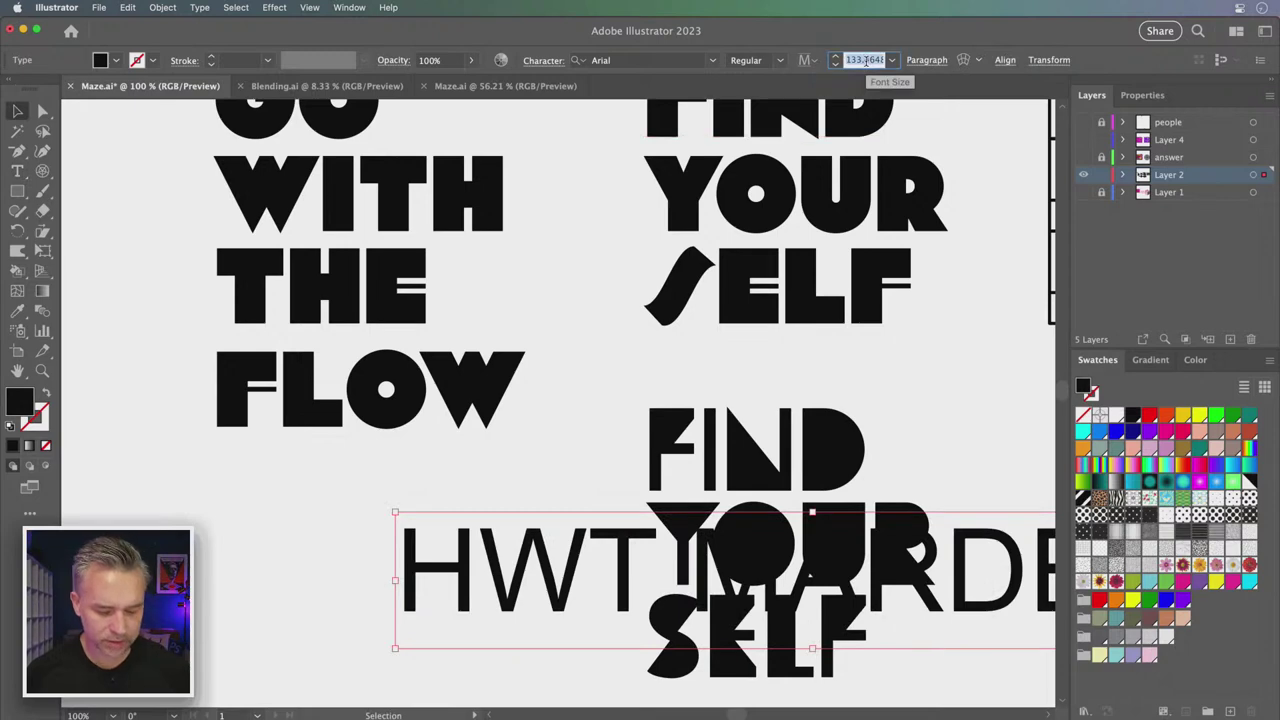
type("40")
key("Return")
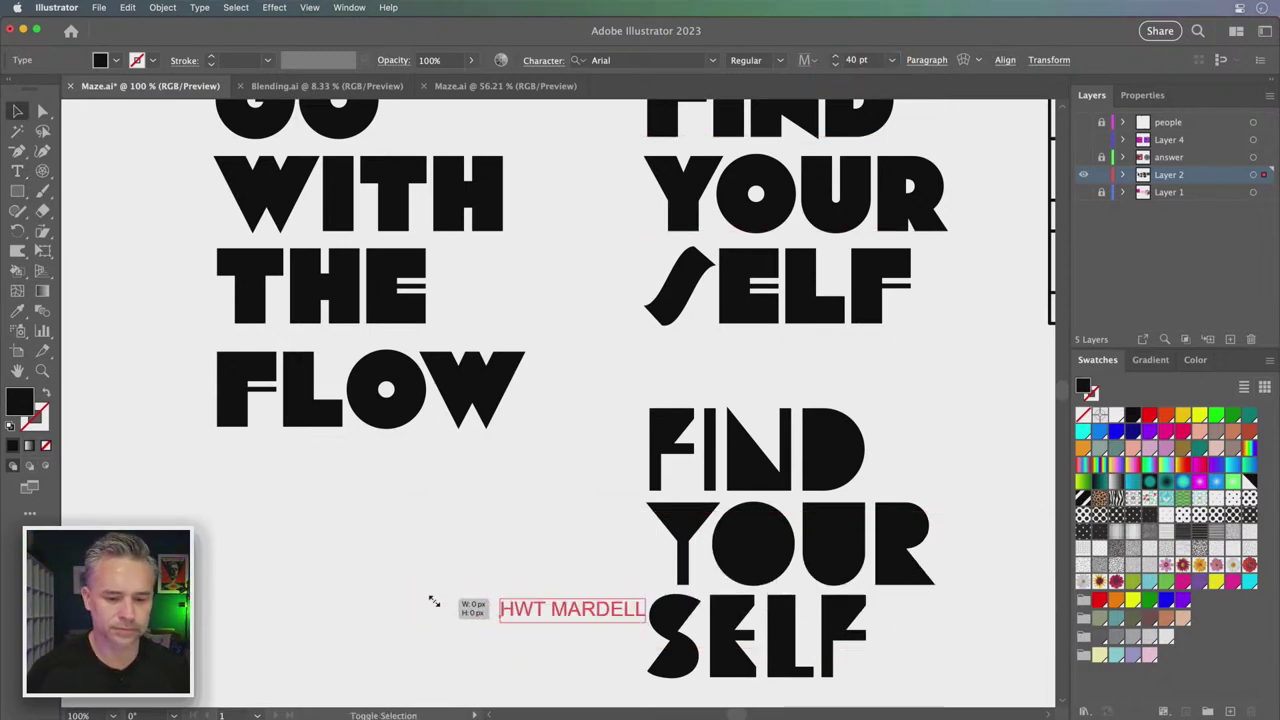
mouse_move(390, 578)
left_mouse_down()
mouse_move(572, 606)
mouse_move(660, 392)
left_mouse_up()
mouse_move(574, 171)
left_mouse_down()
mouse_move(574, 266)
mouse_move(357, 571)
mouse_move(571, 491)
left_mouse_up()
Delete WITH from GO WITH THE FLOW, then undo to restore it
double_click(251, 363)
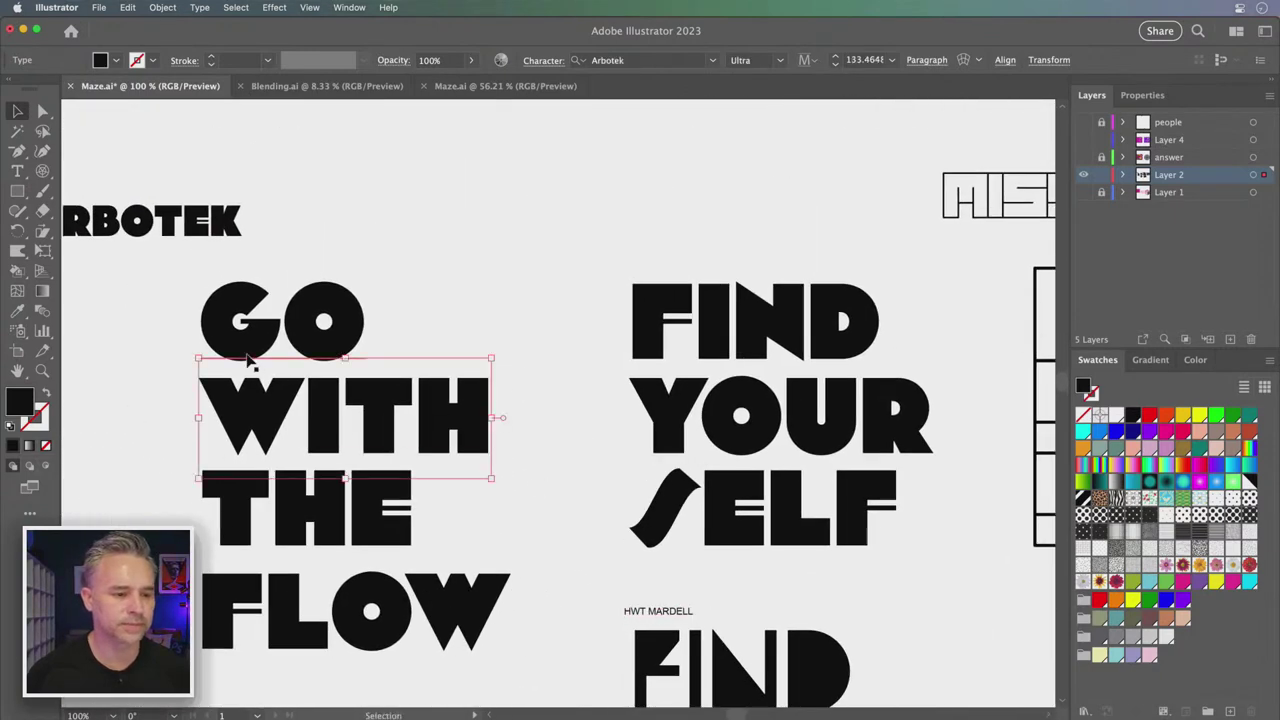
key("BackSpace")
key("Escape")
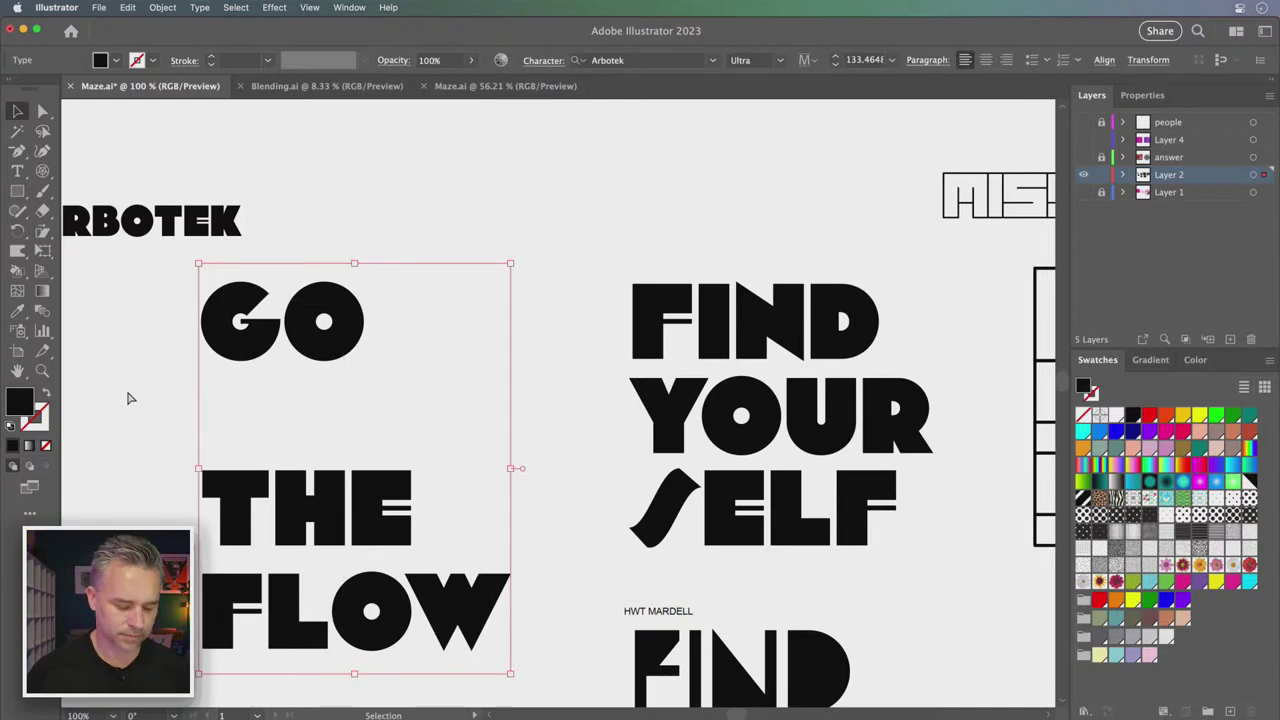
key("ctrl+z")
left_click(551, 285)
key("BackSpace")
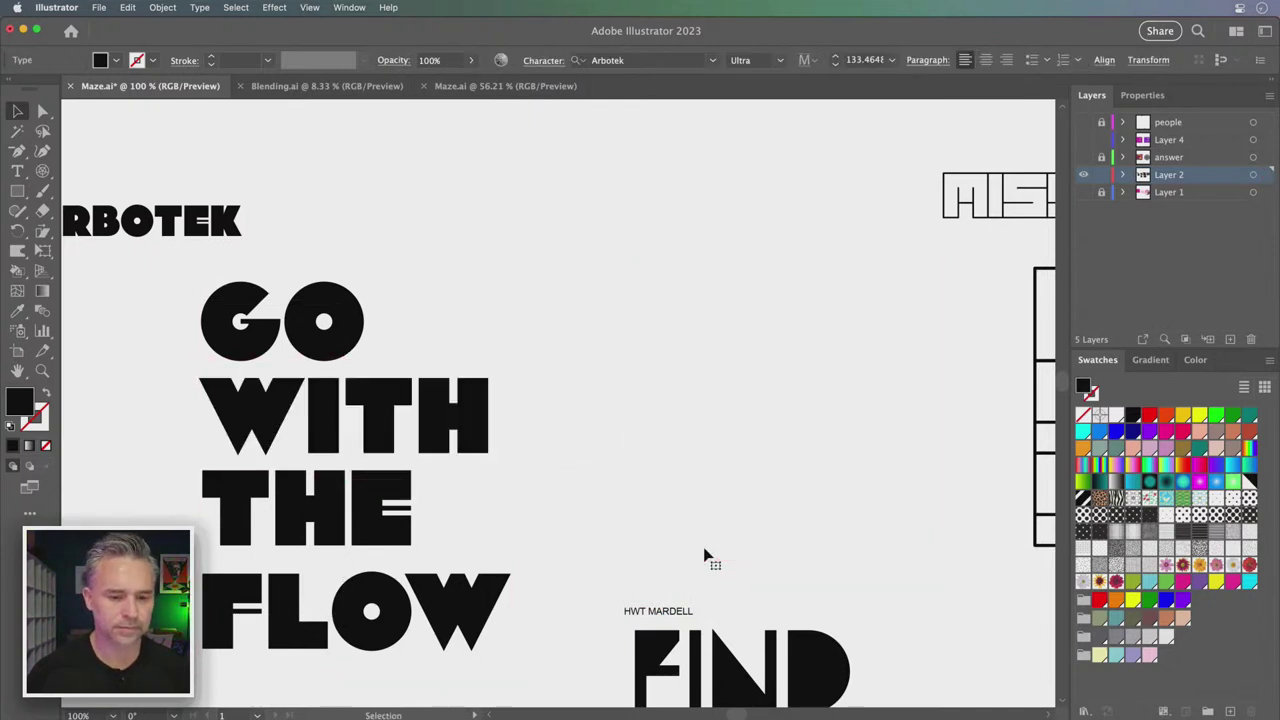
Move ARBOTEK and GO WITH THE FLOW up-right together and nudge the block-letter SELF left
left_click_drag(450, 285, 436, 348)
left_click_drag(228, 662, 226, 664)
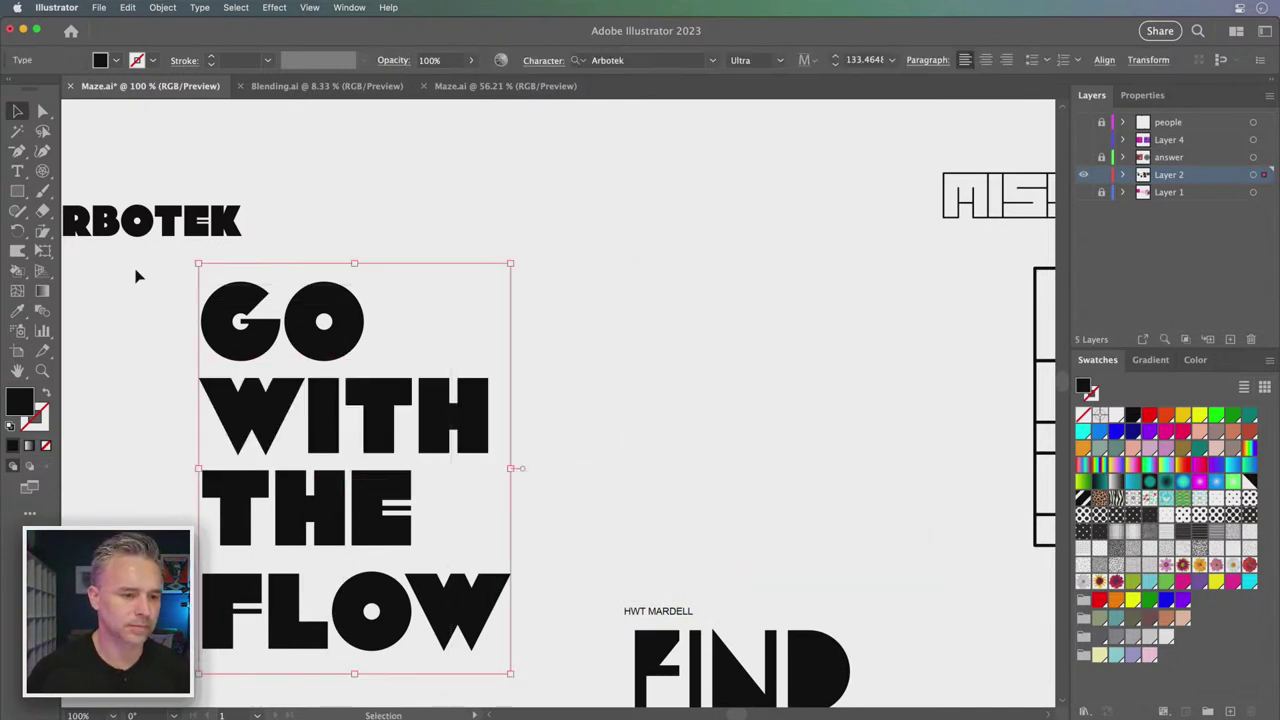
left_click(186, 226, "shift")
left_click_drag(186, 226, 513, 167)
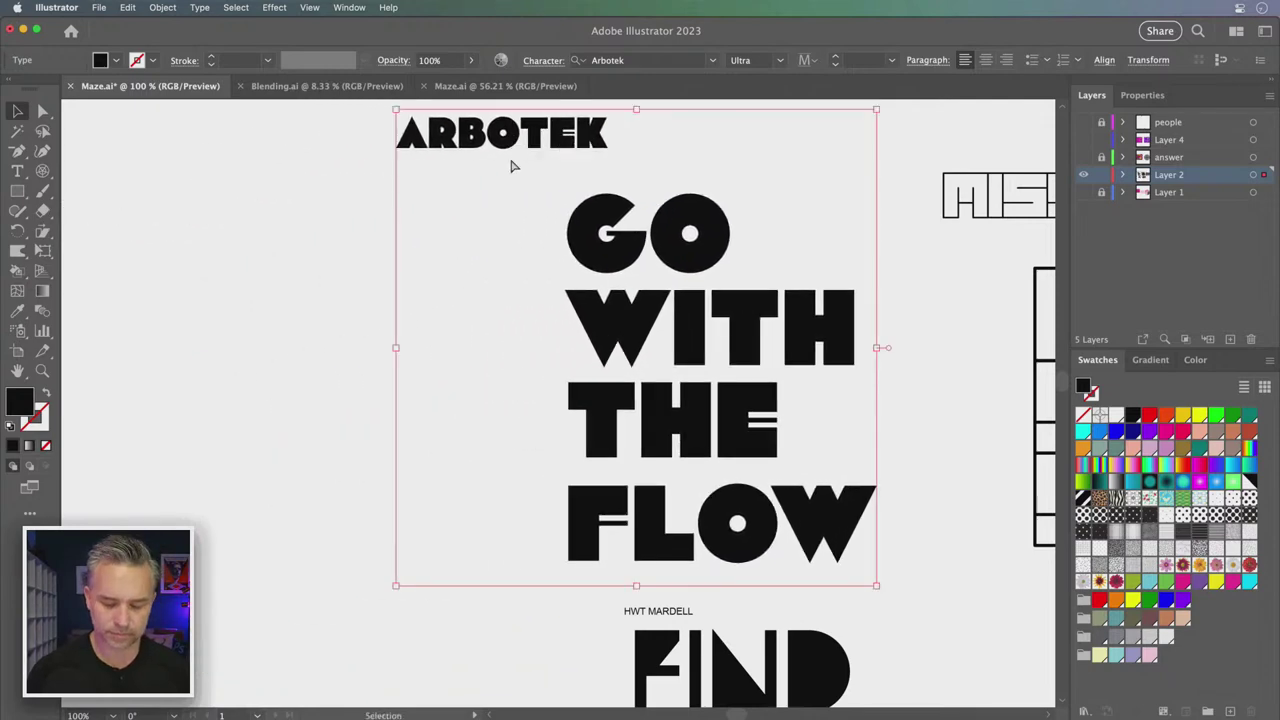
key("super+minus")
key("super+minus")
scroll(530, 320, "right", 5)
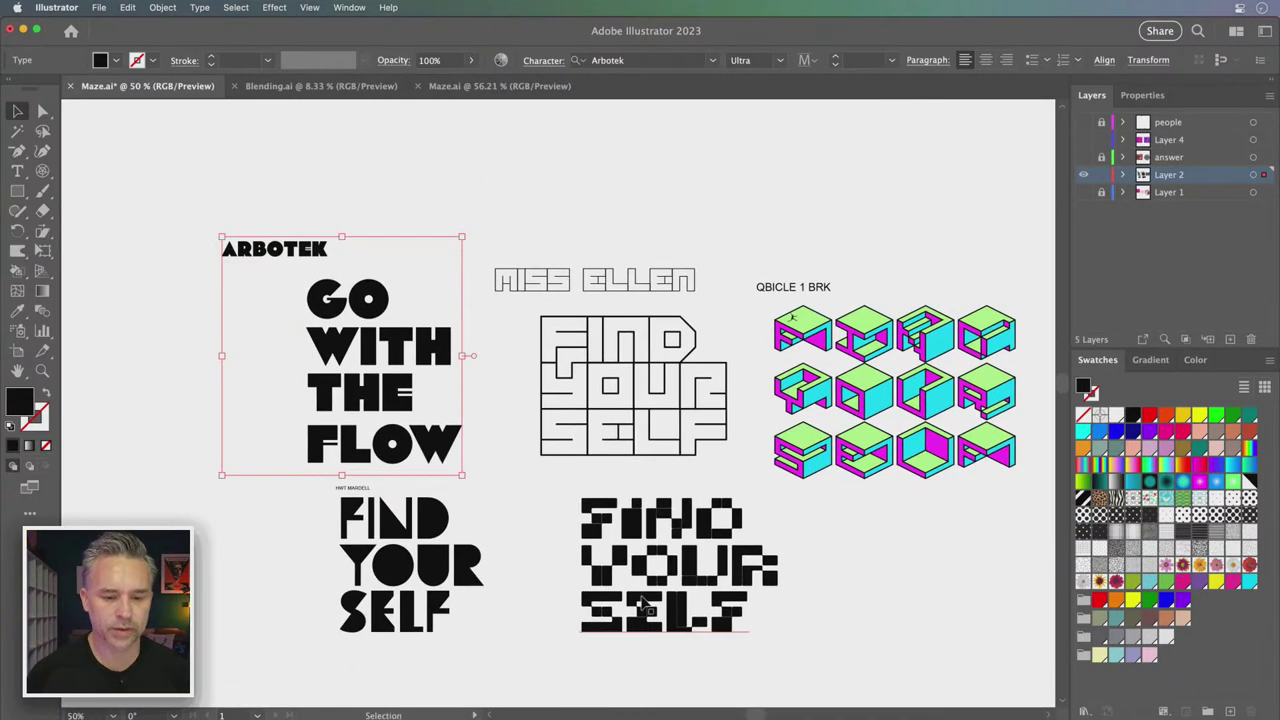
left_click_drag(643, 600, 623, 600)
left_click(495, 395)
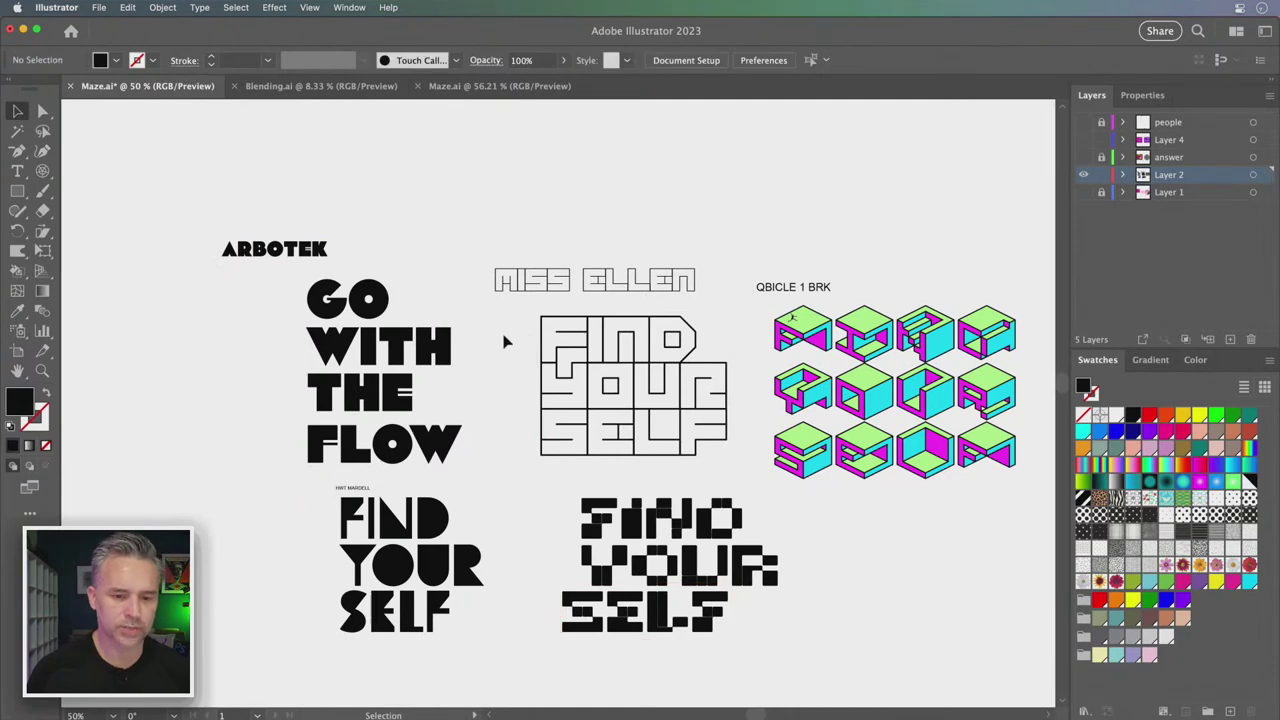
Copy the FIND YOUR SELF maze text, hide Layer 2, and create a new empty layer
left_click(600, 429)
key("super+equal")
key("super+equal")
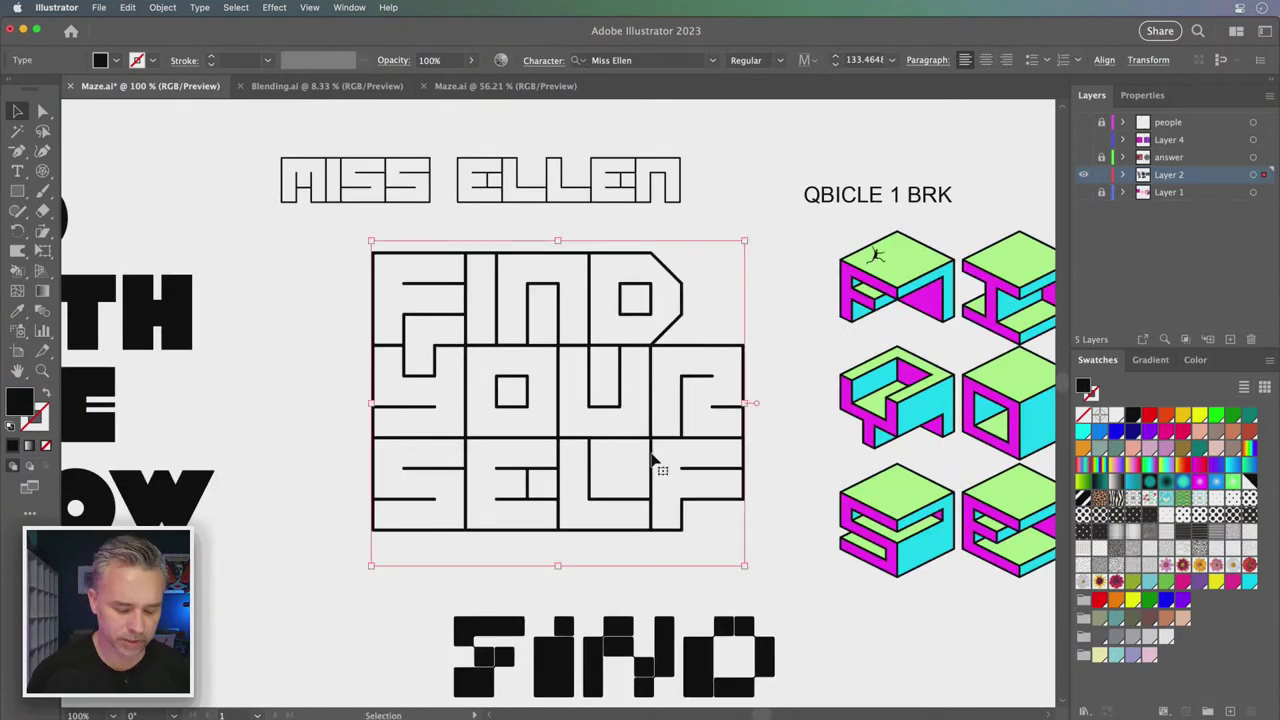
key("super+shift+a")
key("a")
key("super+z")
key("v")
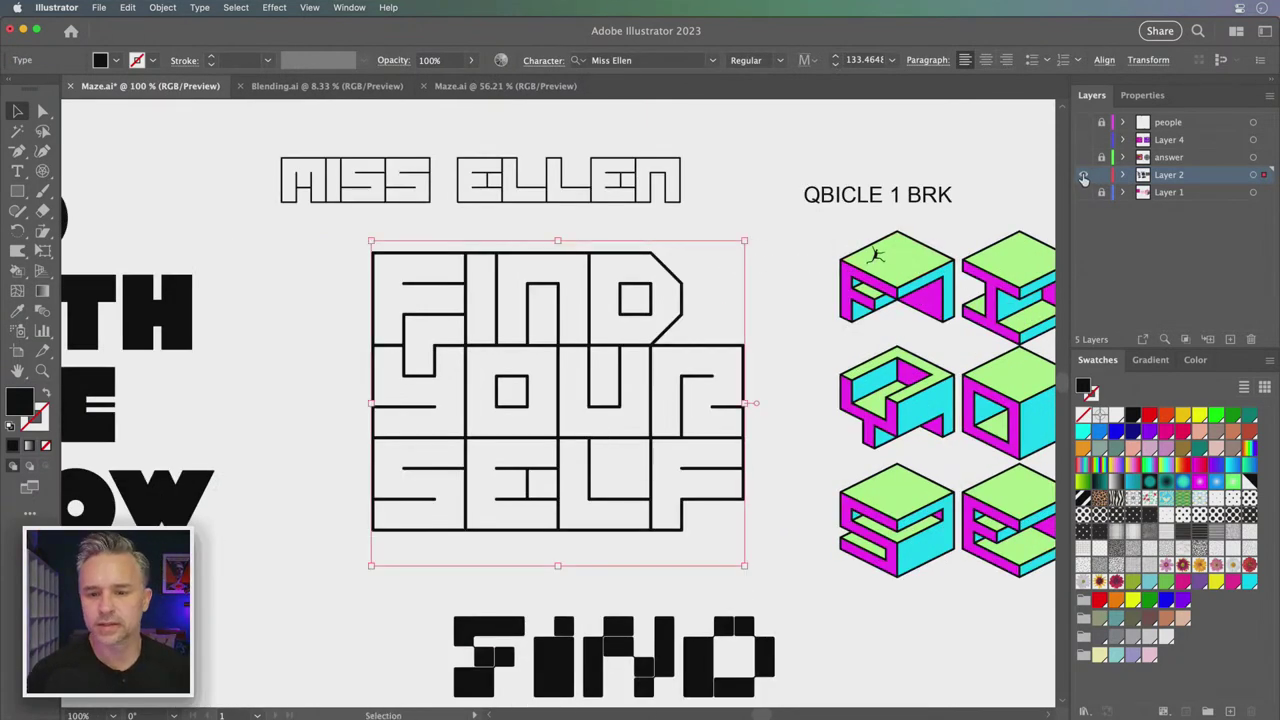
left_click(1083, 176)
left_click(1229, 339)
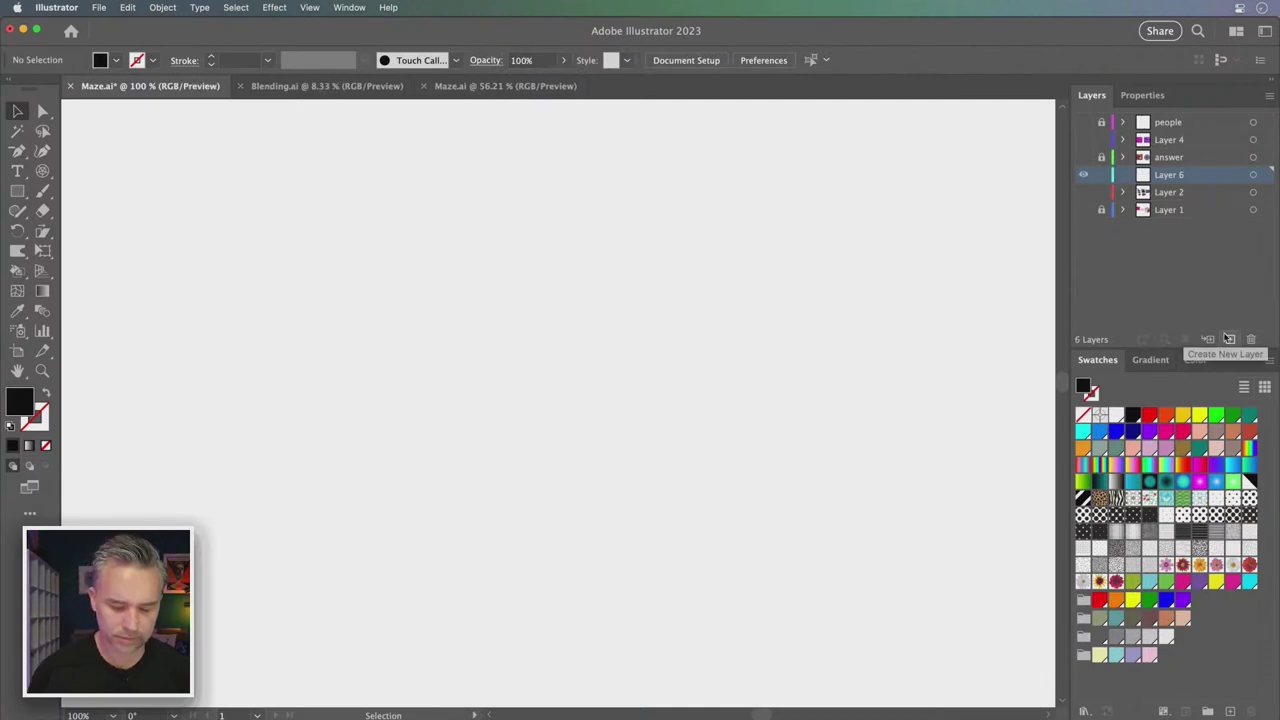
Paste the FIND YOUR SELF maze text onto Layer 6, then reposition and enlarge it
key("super+o")
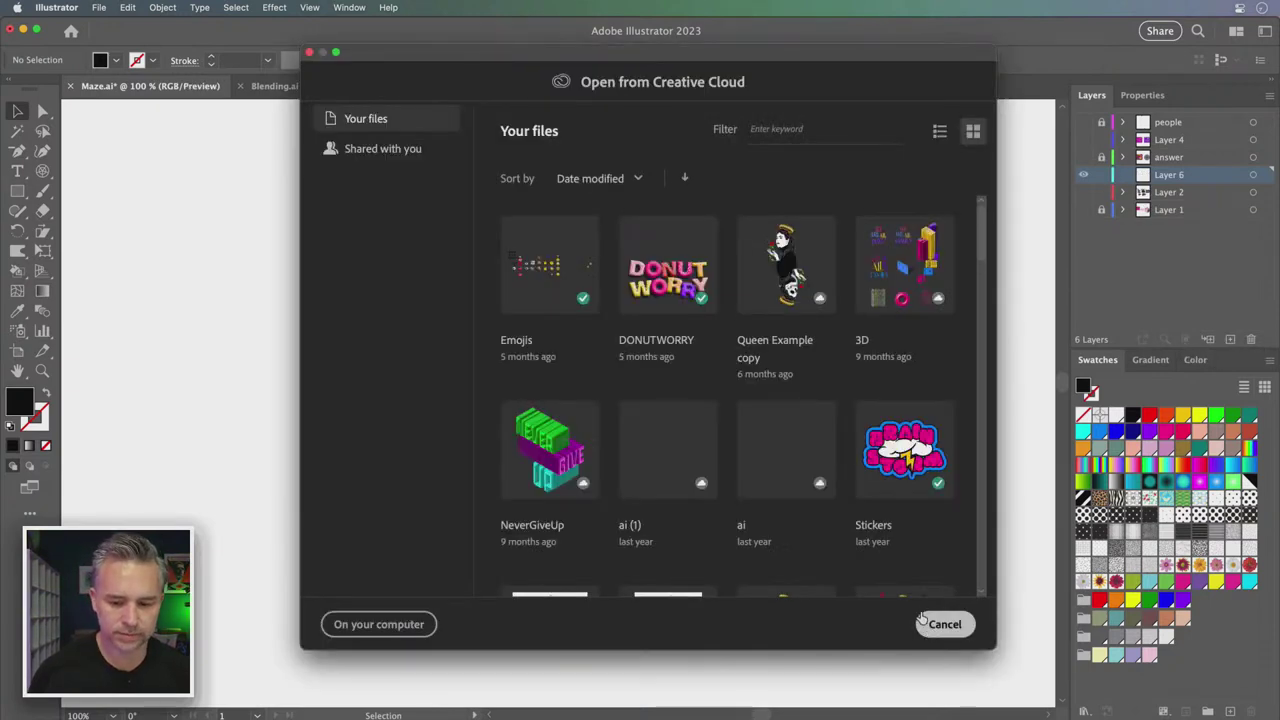
left_click(944, 624)
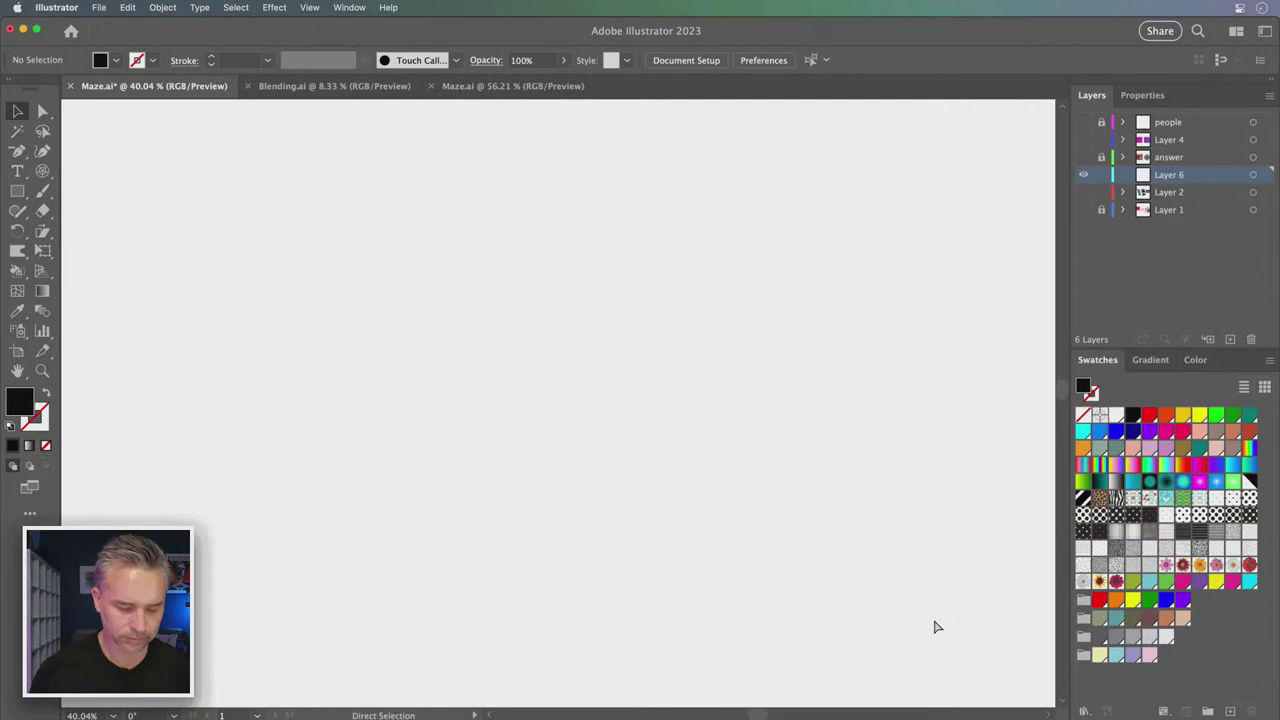
key("super+v")
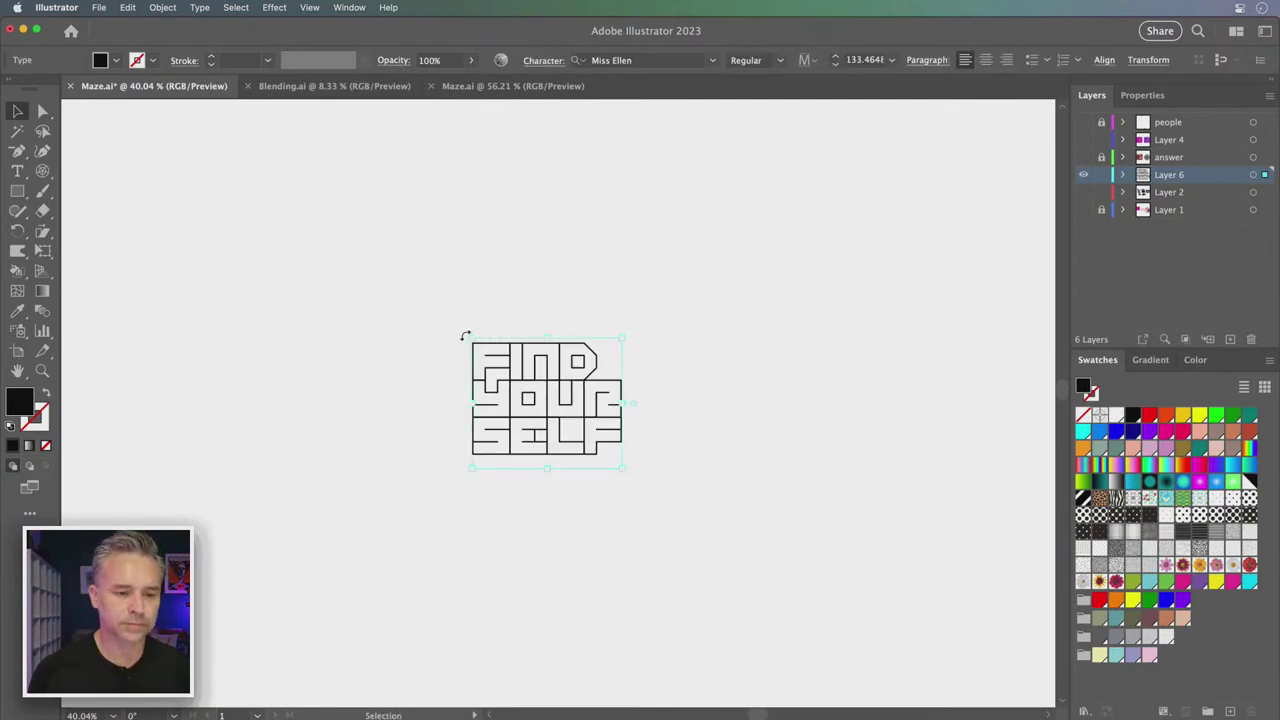
left_click_drag(507, 370, 521, 375)
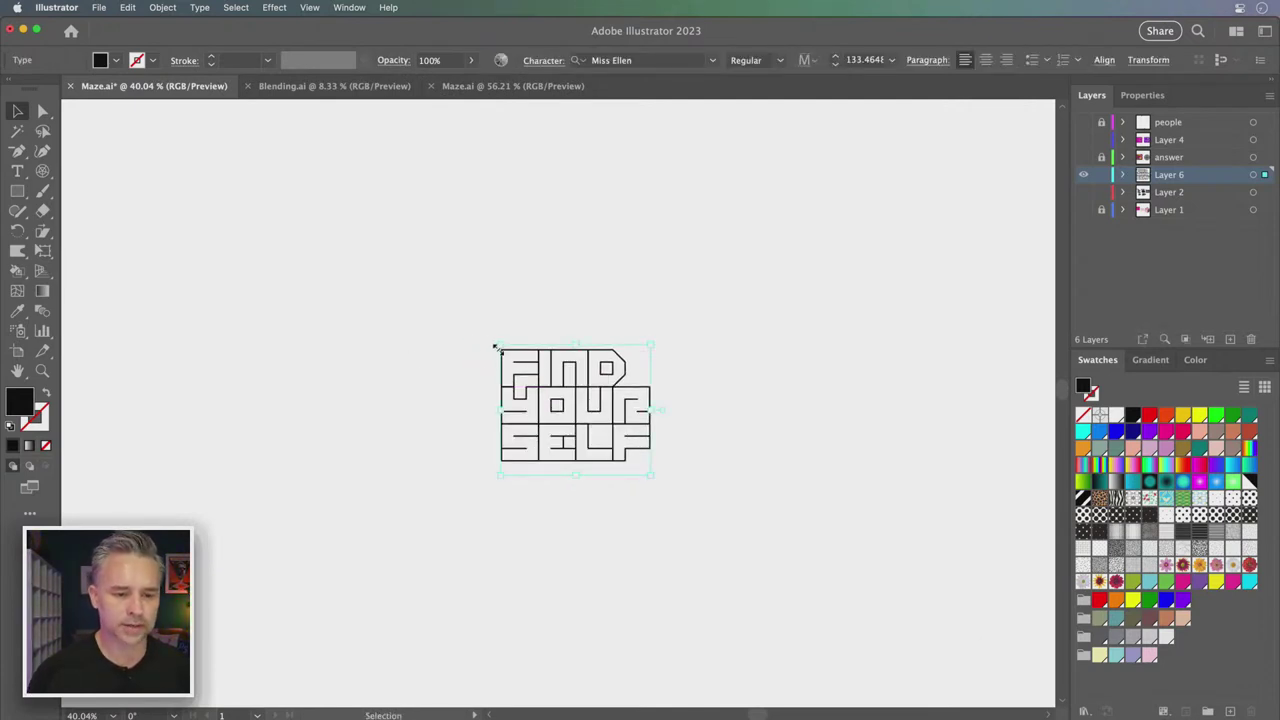
left_click_drag(500, 345, 335, 268)
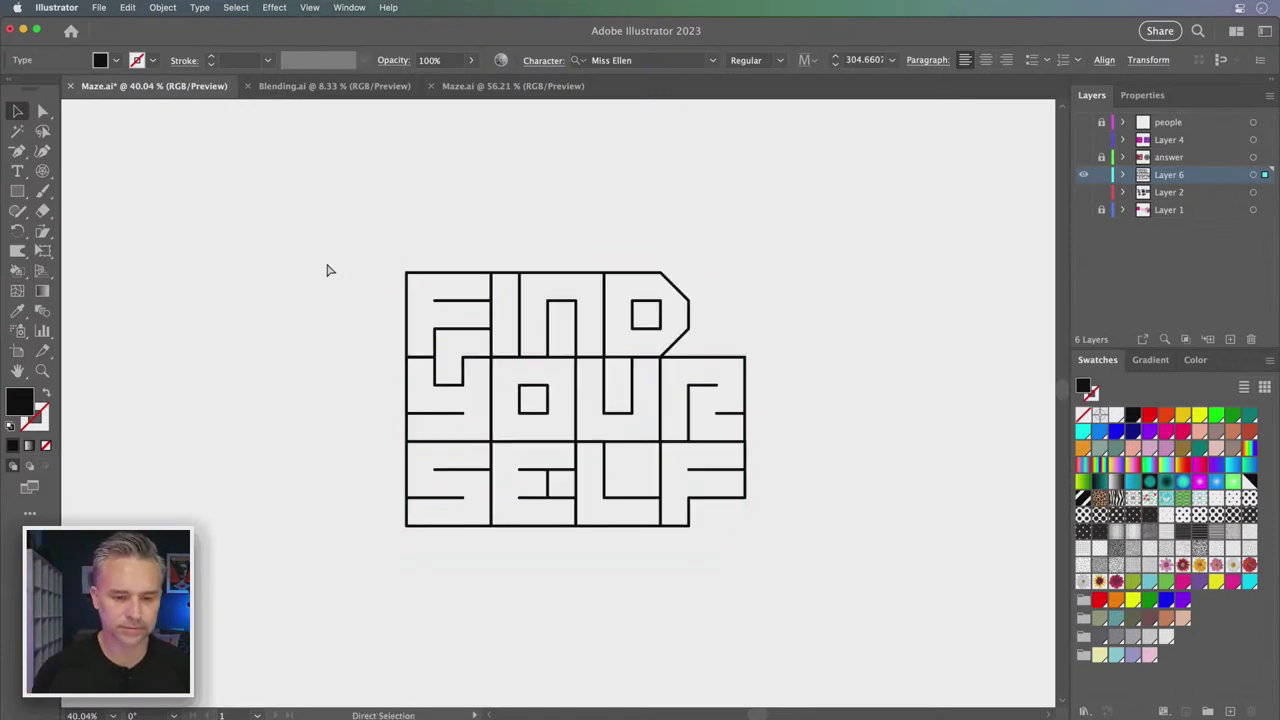
Zoom in and convert the maze text into outlines
key("super+equal")
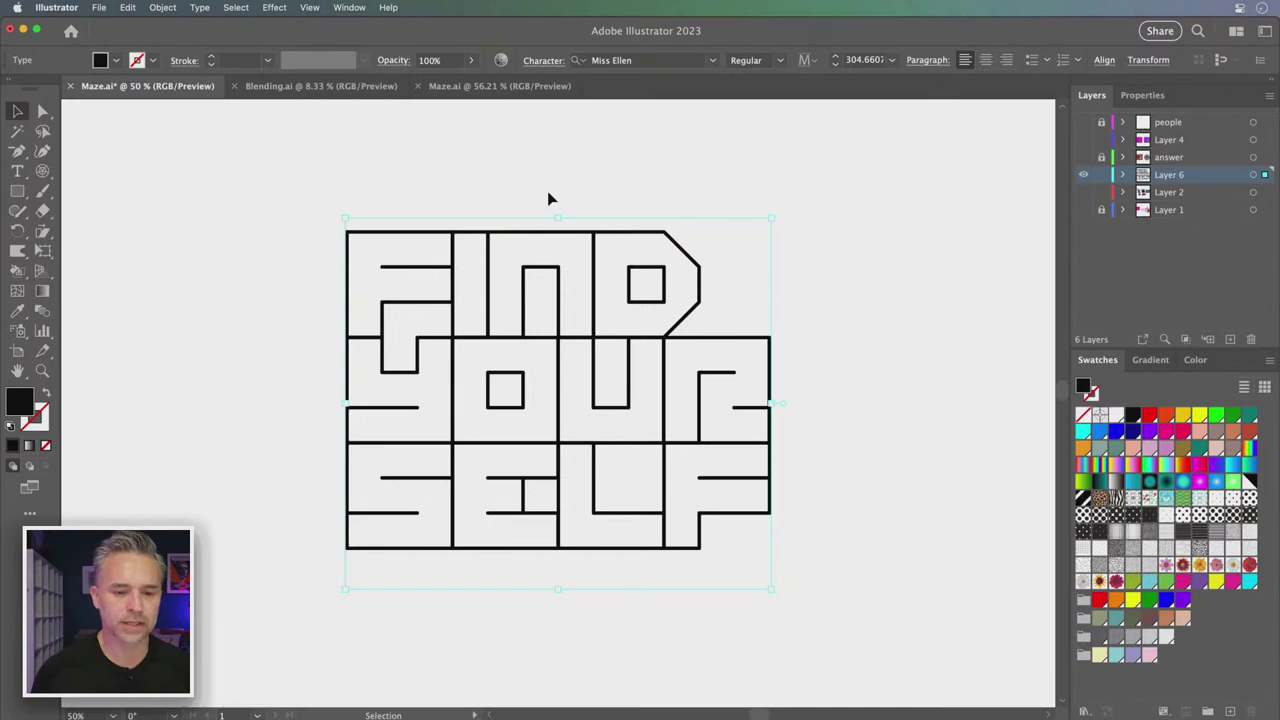
scroll(535, 205, "up", 1)
scroll(535, 205, "left", 1)
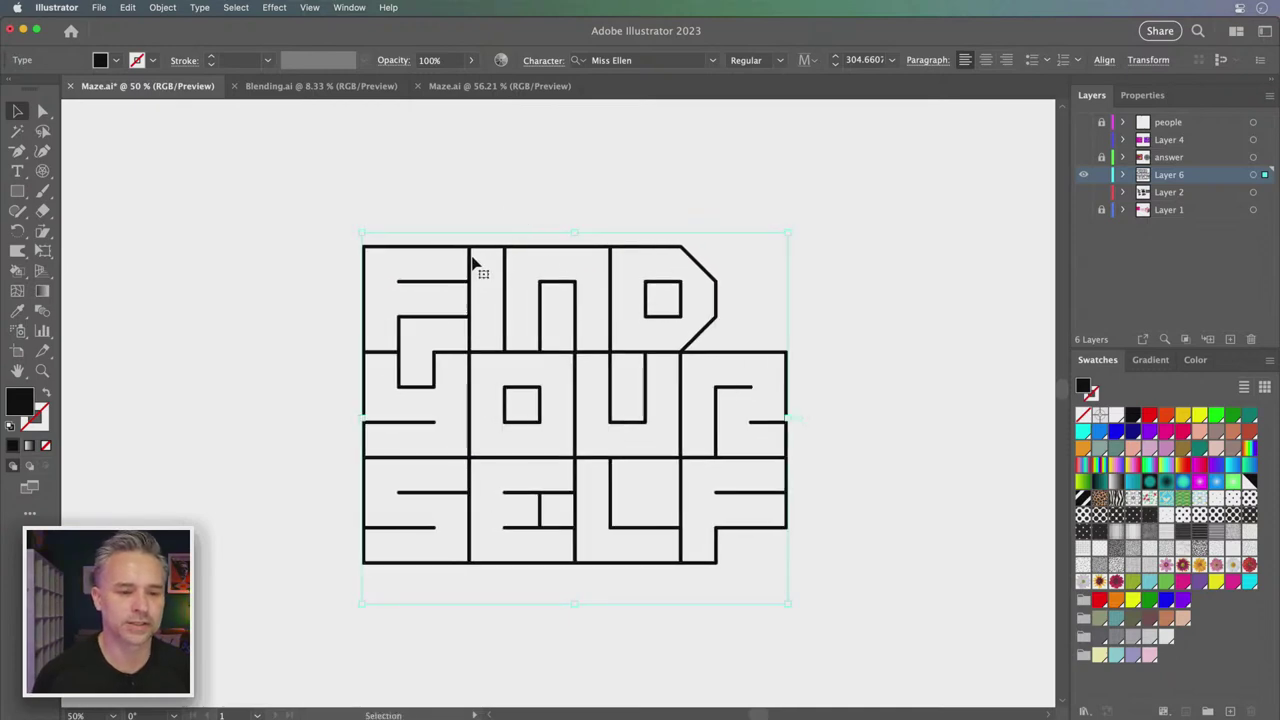
left_click(163, 8)
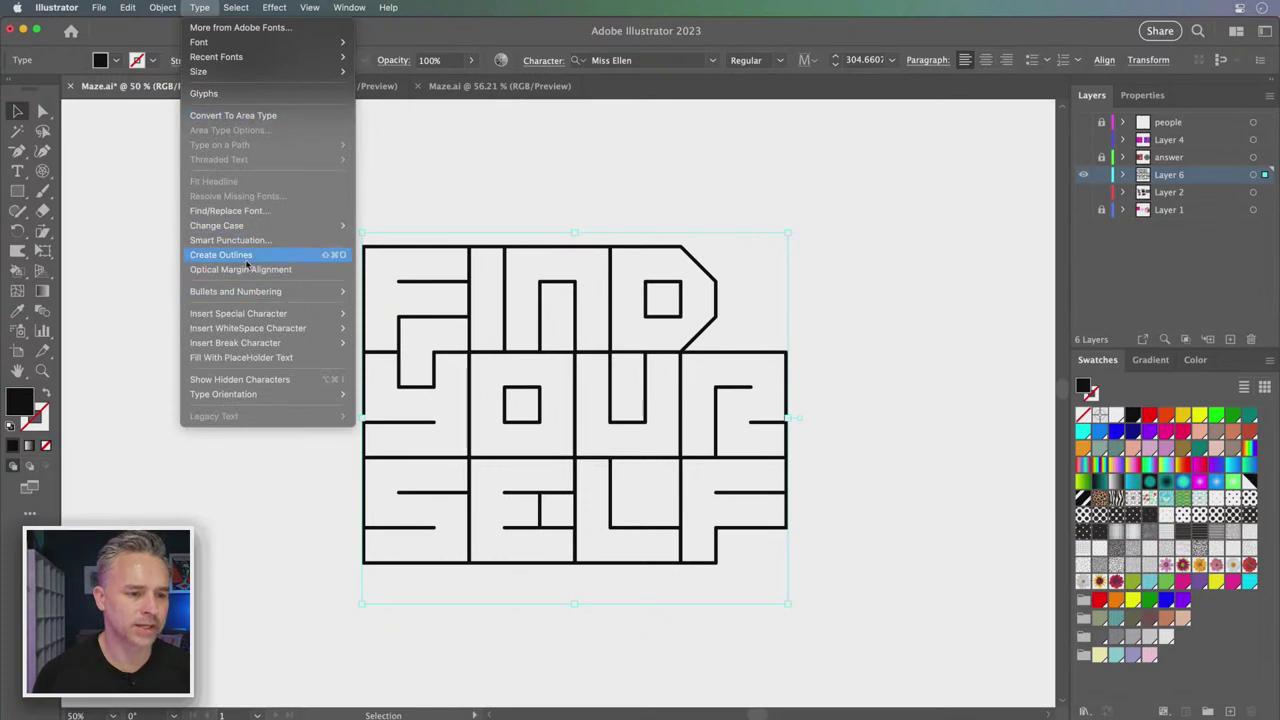
left_click(246, 264)
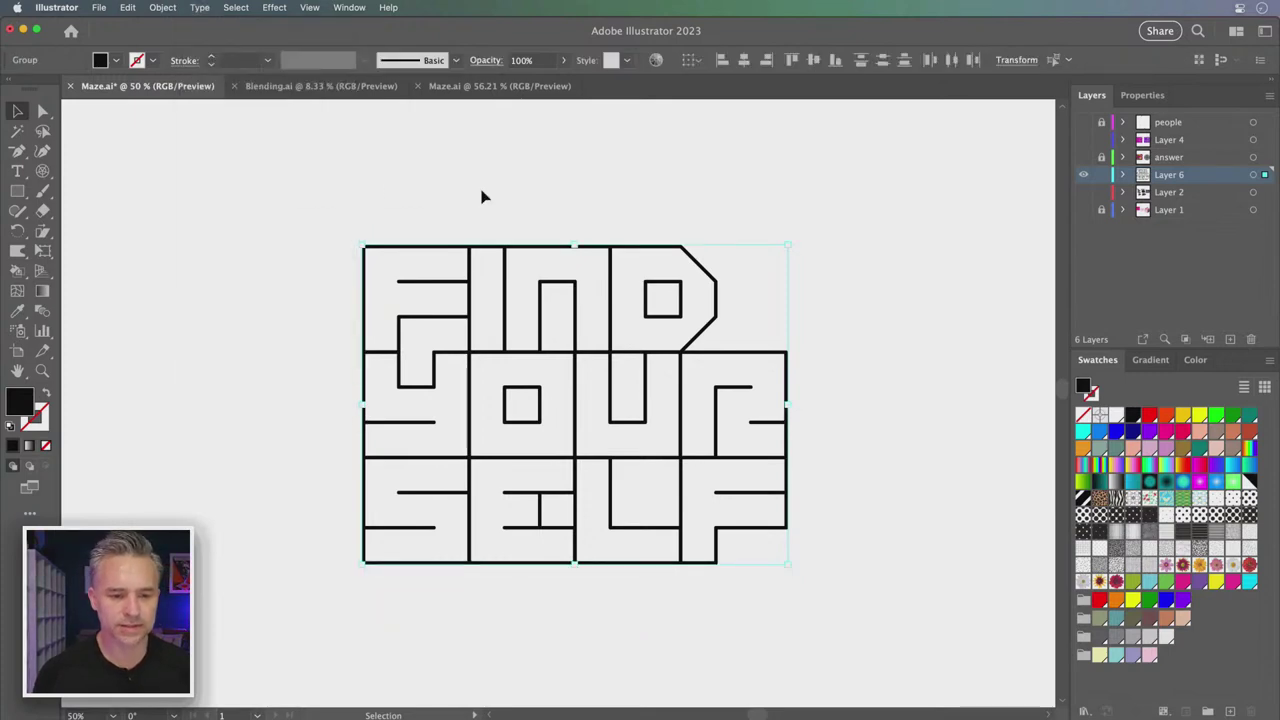
key("ctrl+equal")
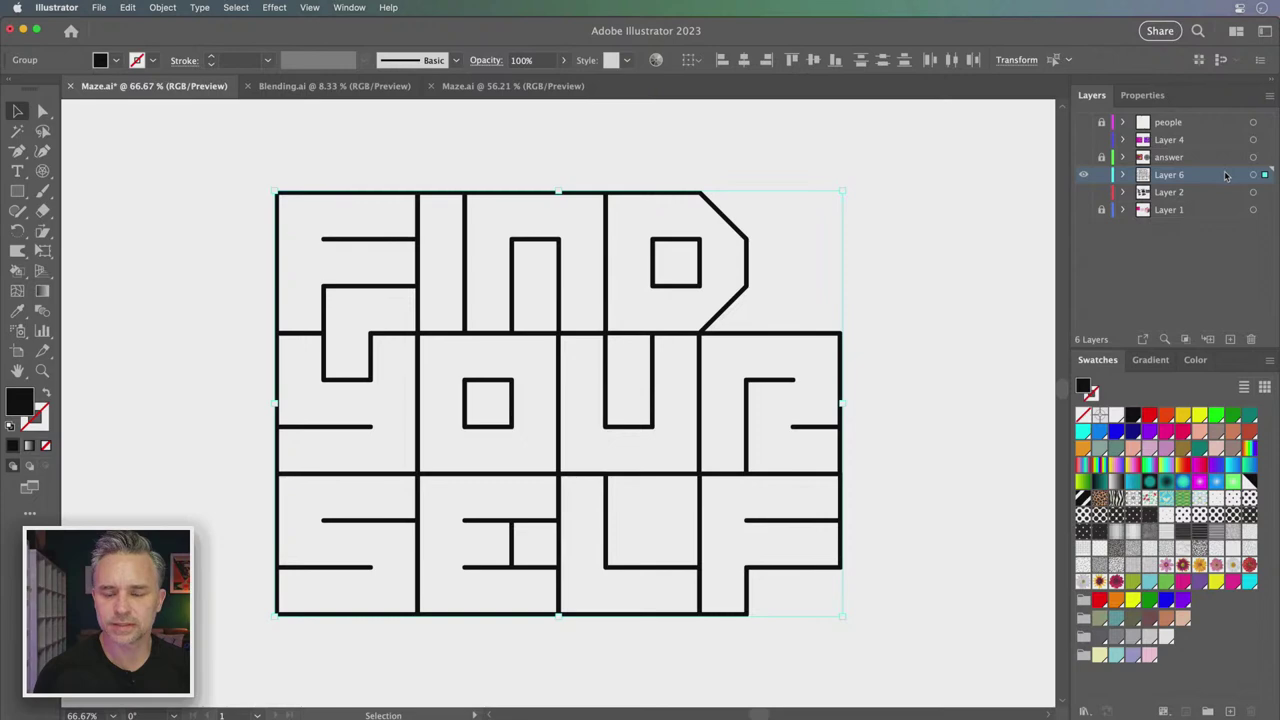
Set Layer 6's colour to Light Blue, then deselect and reselect the whole maze
double_click(1226, 175)
left_click(598, 330)
scroll(591, 369, "up", 3)
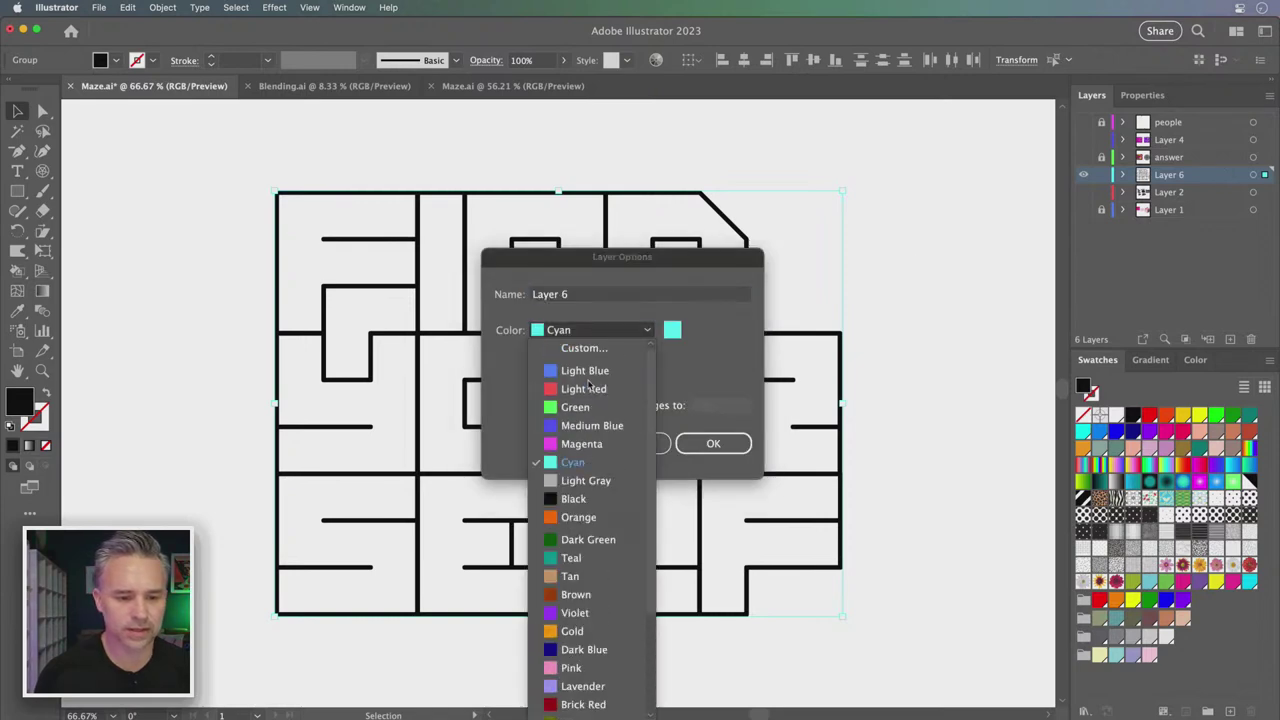
left_click(572, 372)
key("Return")
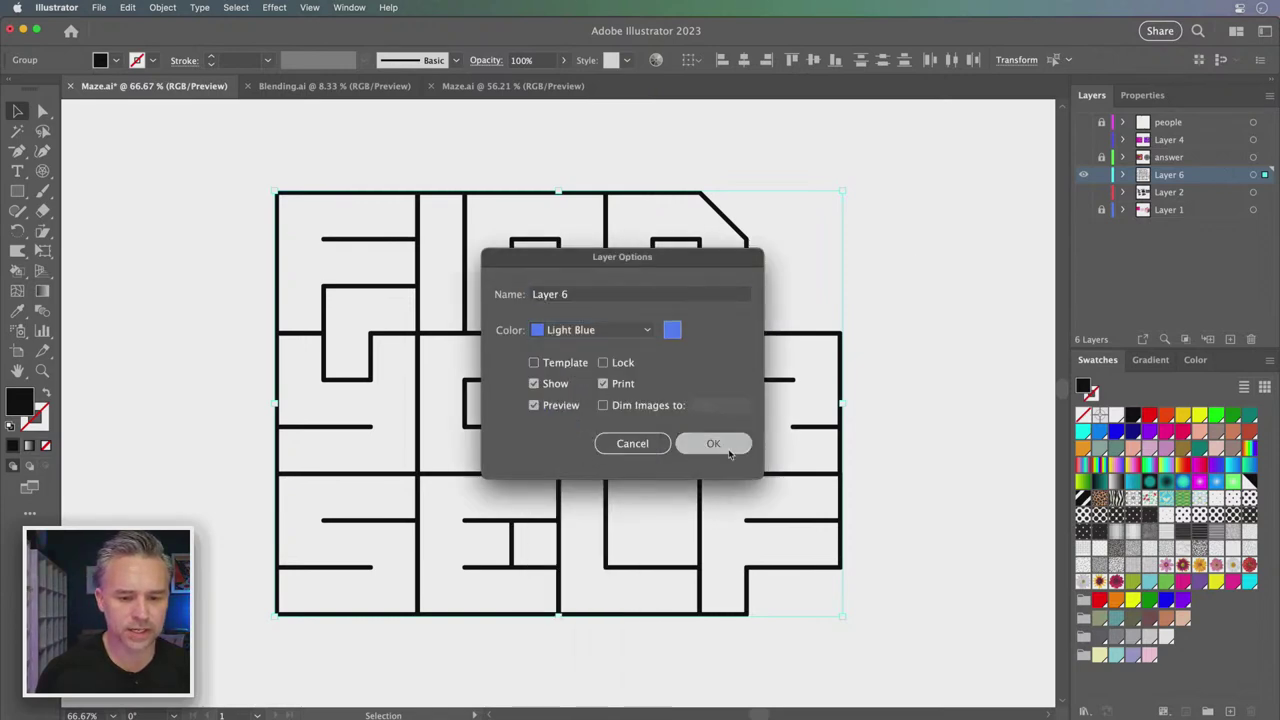
left_click(231, 253)
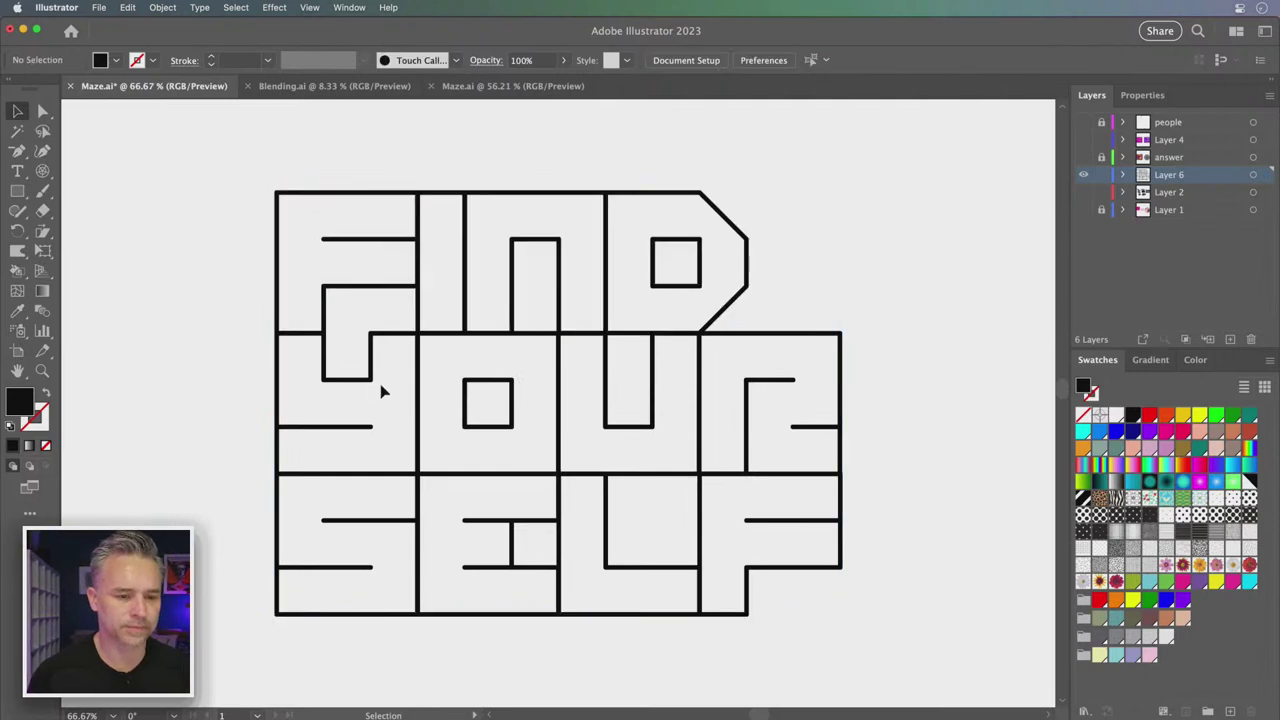
left_click_drag(217, 157, 923, 668)
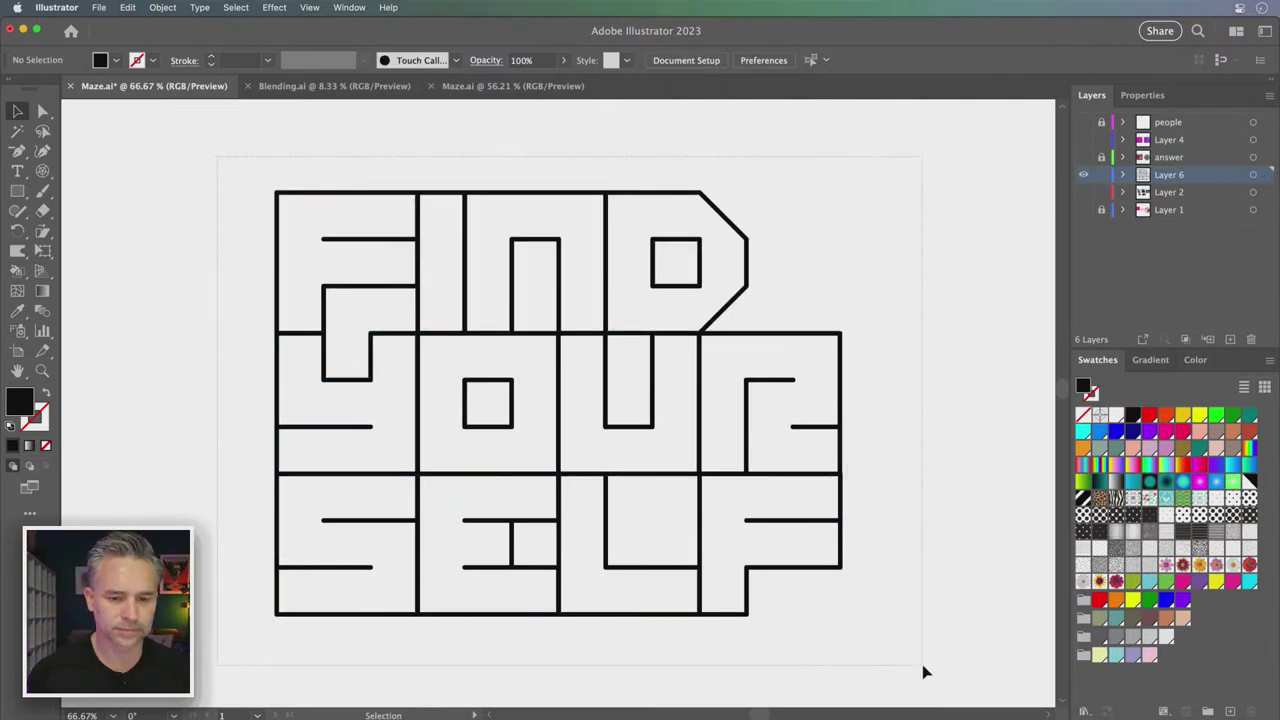
Shift the maze slightly, zoom on its top-left corner, and draw a rectangle matching a wall
left_click_drag(700, 394, 778, 418)
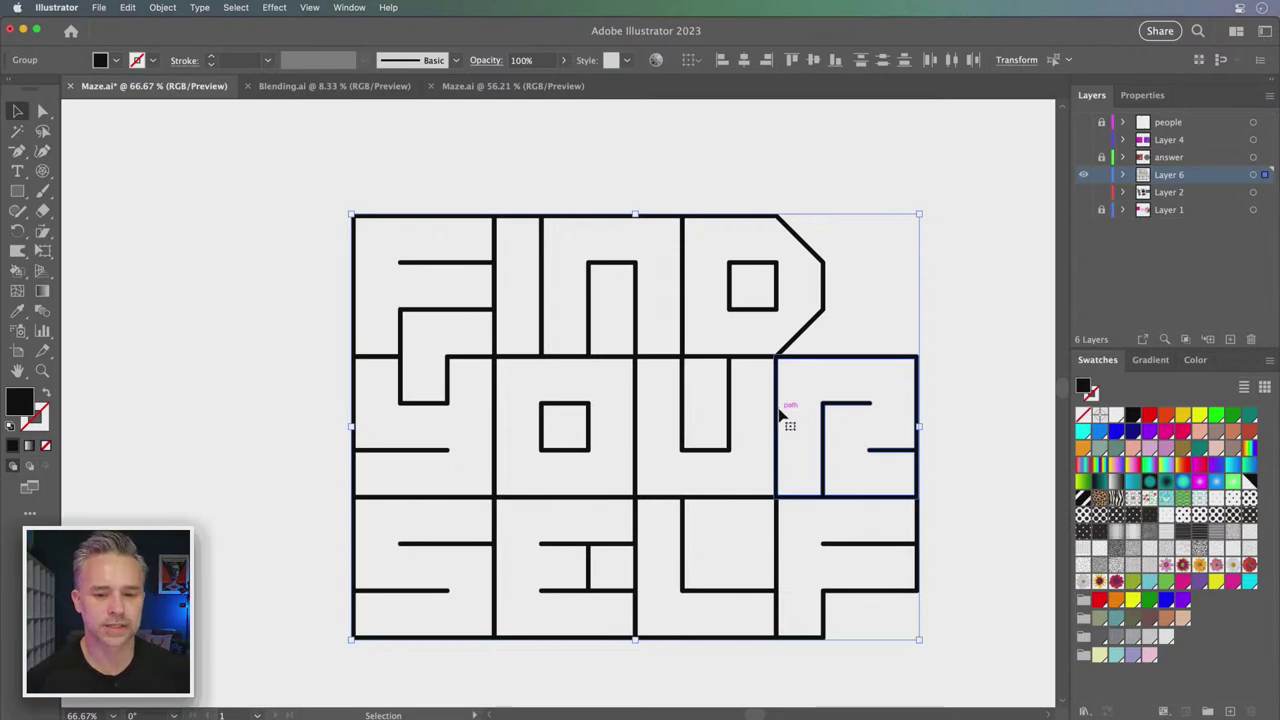
left_click(208, 295)
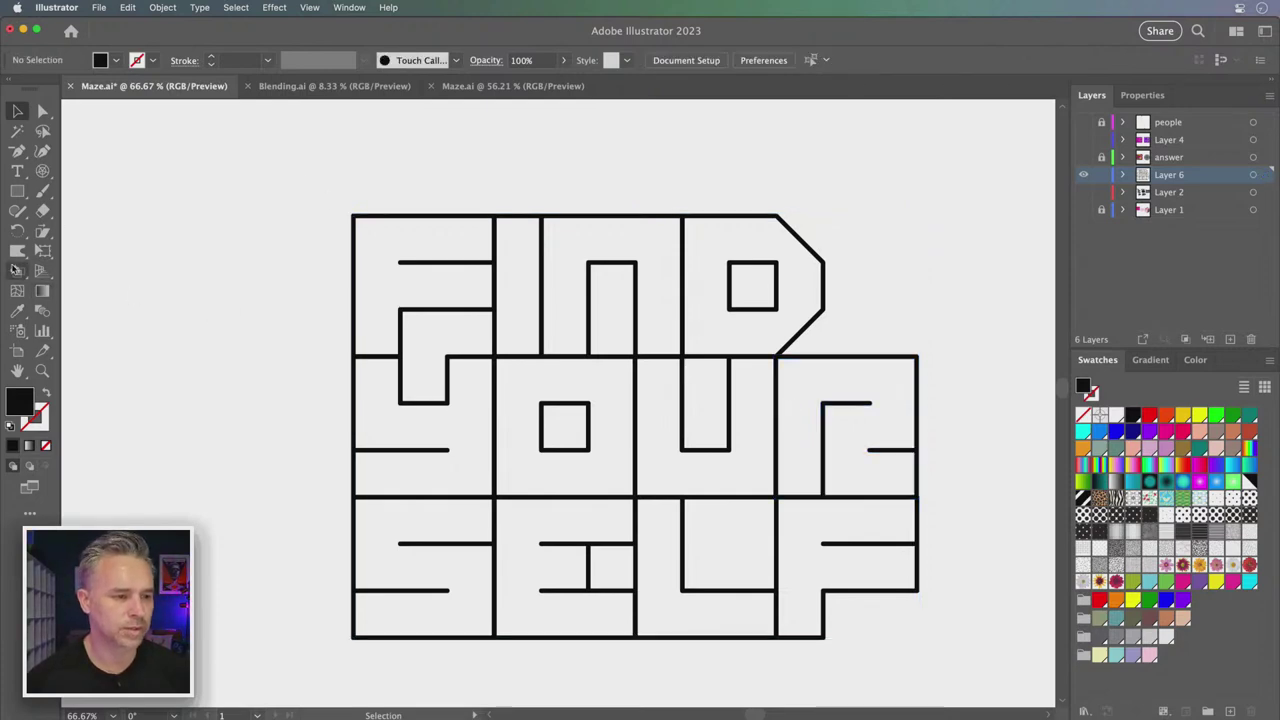
left_click(41, 369)
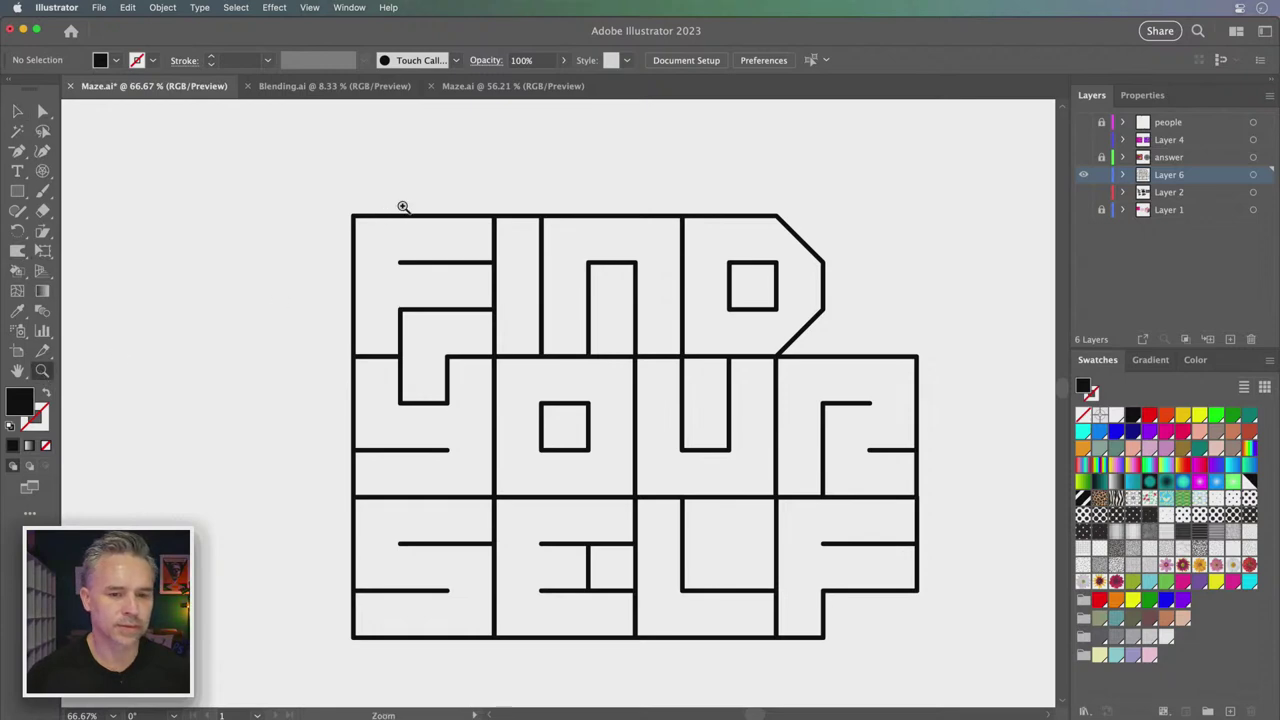
left_click_drag(403, 206, 808, 543)
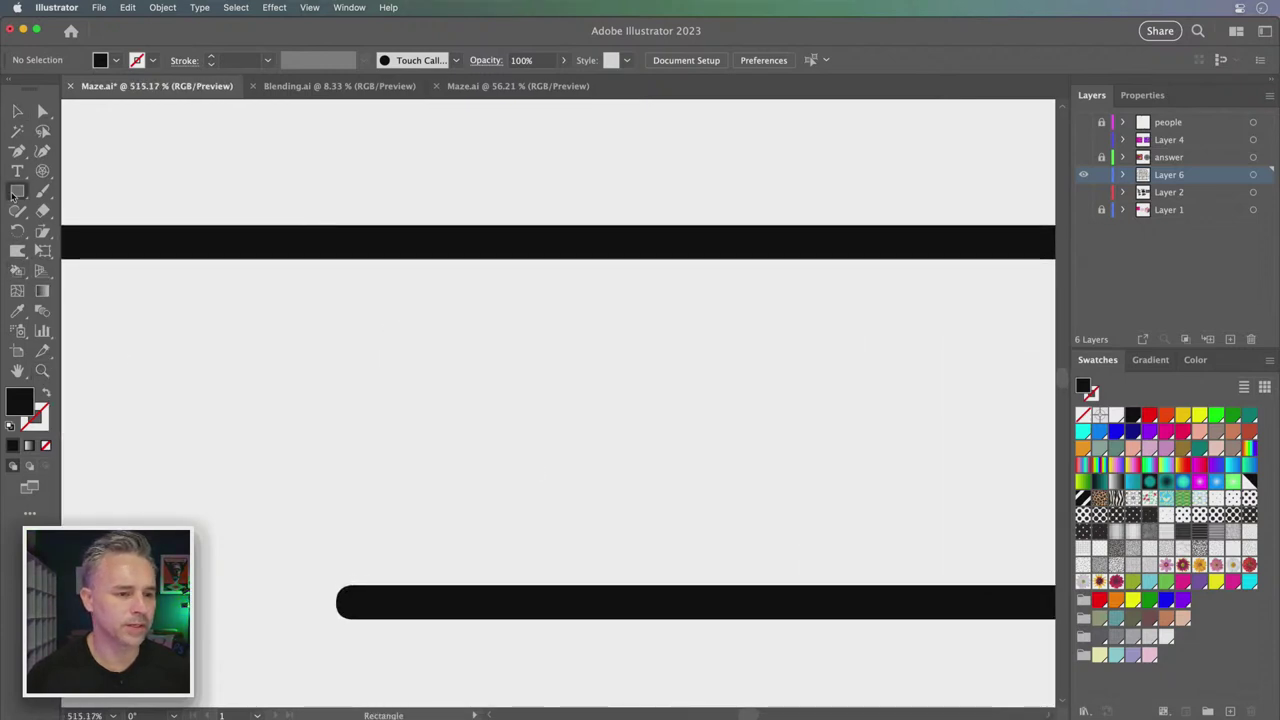
mouse_move(382, 231)
left_mouse_down()
mouse_move(448, 270)
mouse_move(429, 190)
left_mouse_up()
Read the rectangle's height (about 7.6 px), zoom back out, and delete the rectangle
left_click(19, 111)
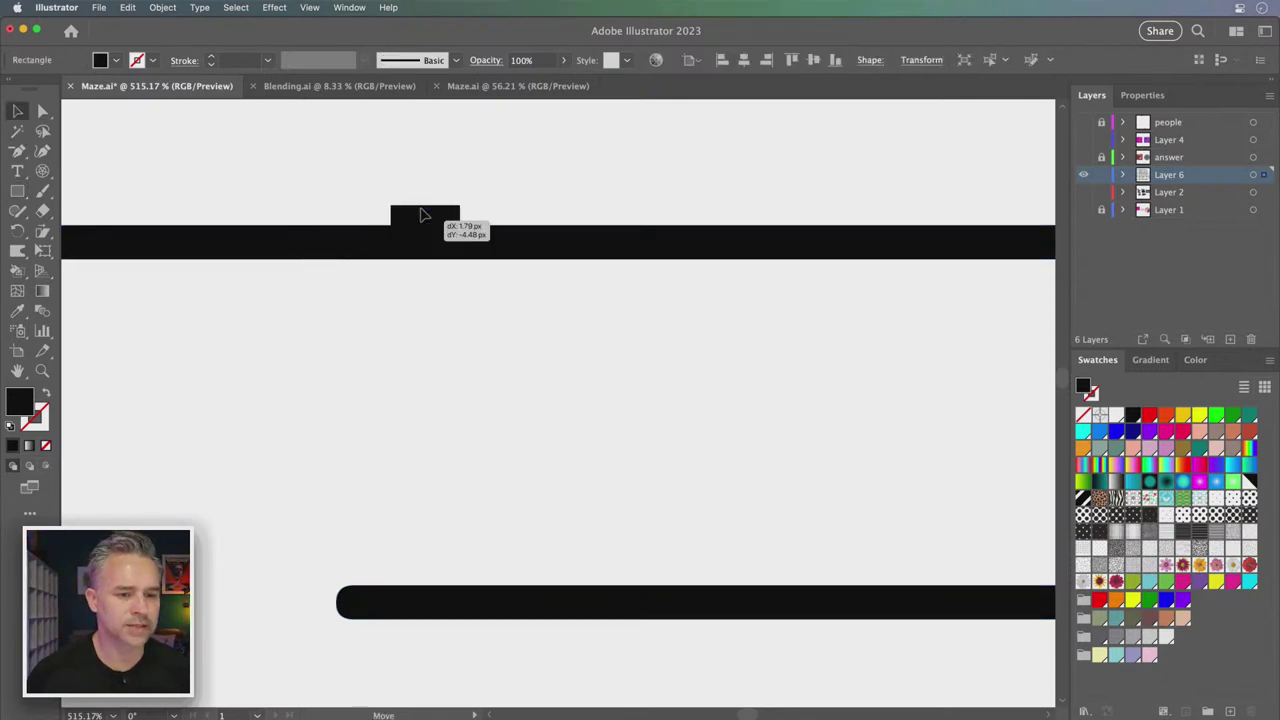
left_click(1138, 95)
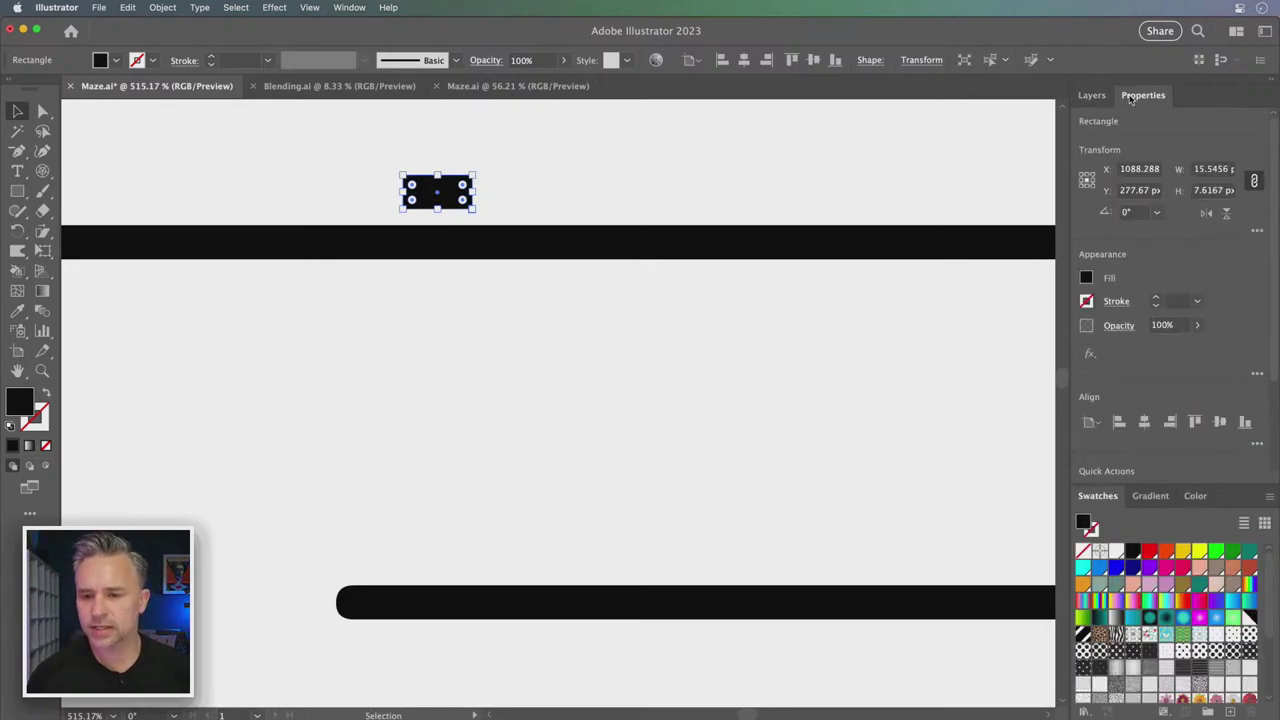
key("ctrl+minus")
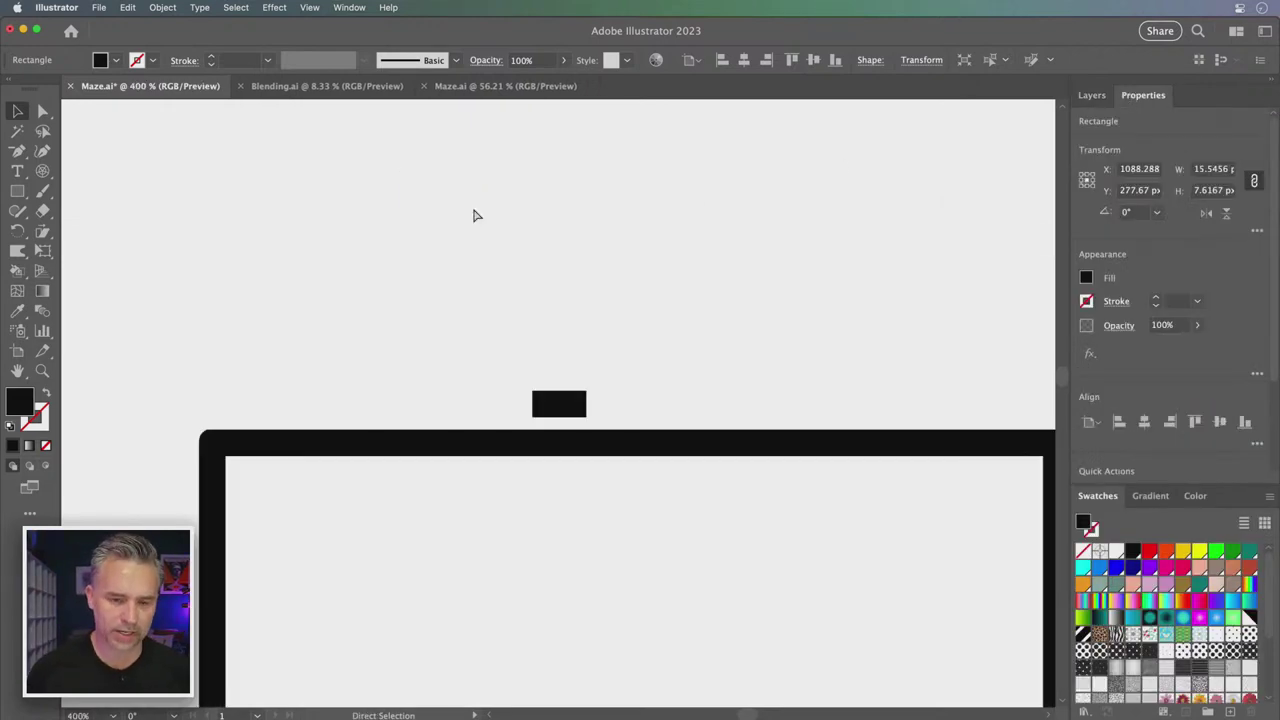
key("ctrl+minus")
key("ctrl+minus")
key("ctrl+minus")
key("ctrl+minus")
key("ctrl+minus")
mouse_move(473, 208)
left_mouse_down()
mouse_move(266, 220)
mouse_move(349, 191)
mouse_move(465, 200)
left_mouse_up()
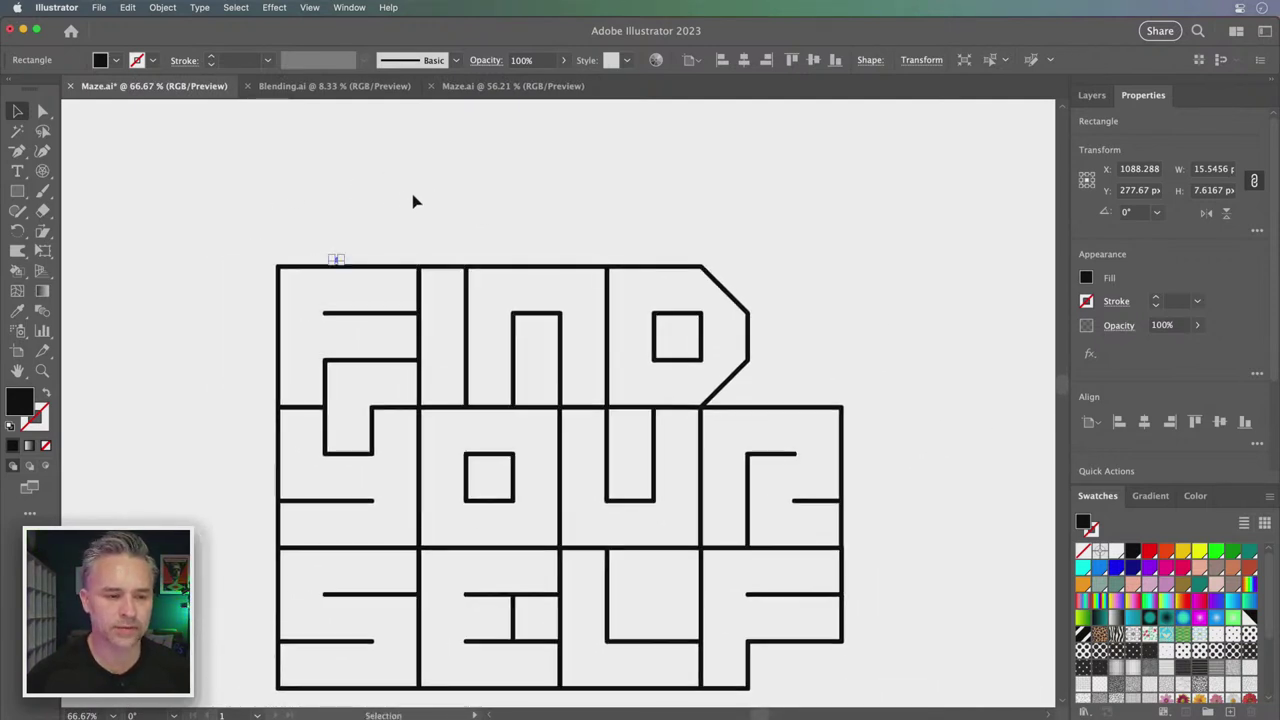
key("Delete")
key("m")
mouse_move(244, 302)
left_mouse_down()
mouse_move(262, 241)
mouse_move(276, 241)
left_mouse_up()
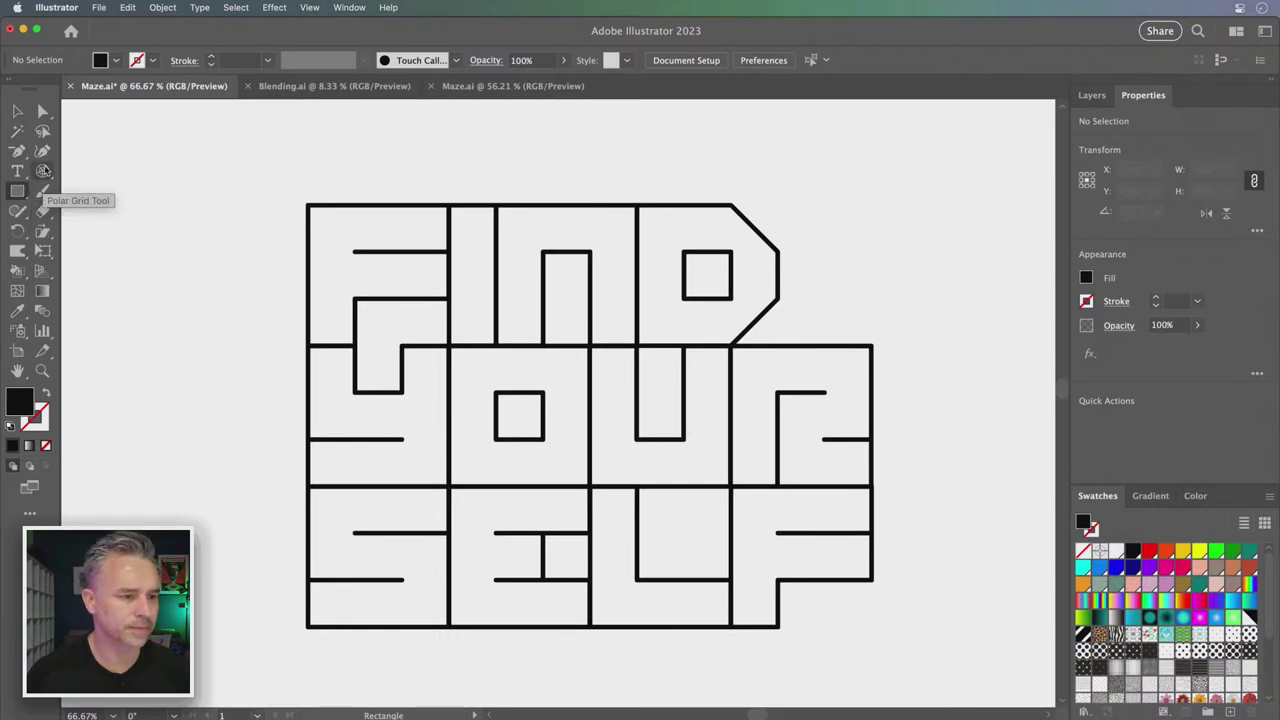
Draw a black 7.6 pt line extending the maze's top edge right, aligned with the top wall
left_click_drag(42, 171, 95, 169)
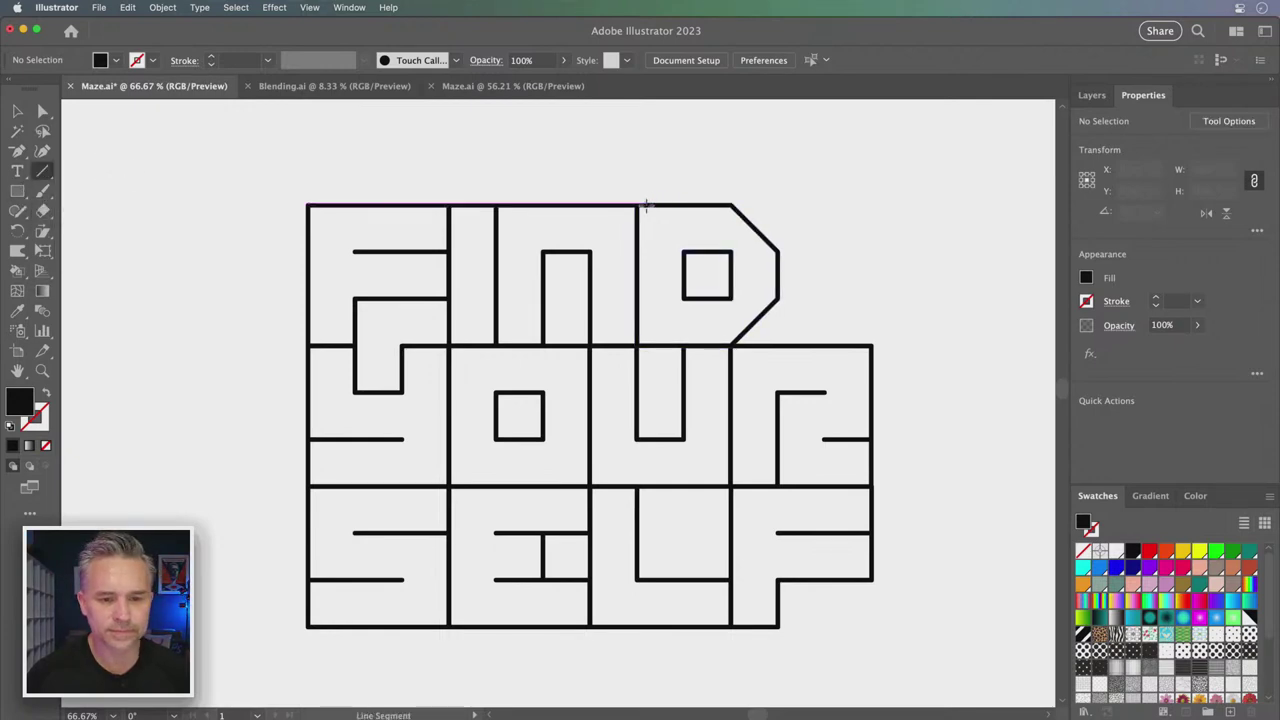
left_click_drag(648, 204, 869, 203)
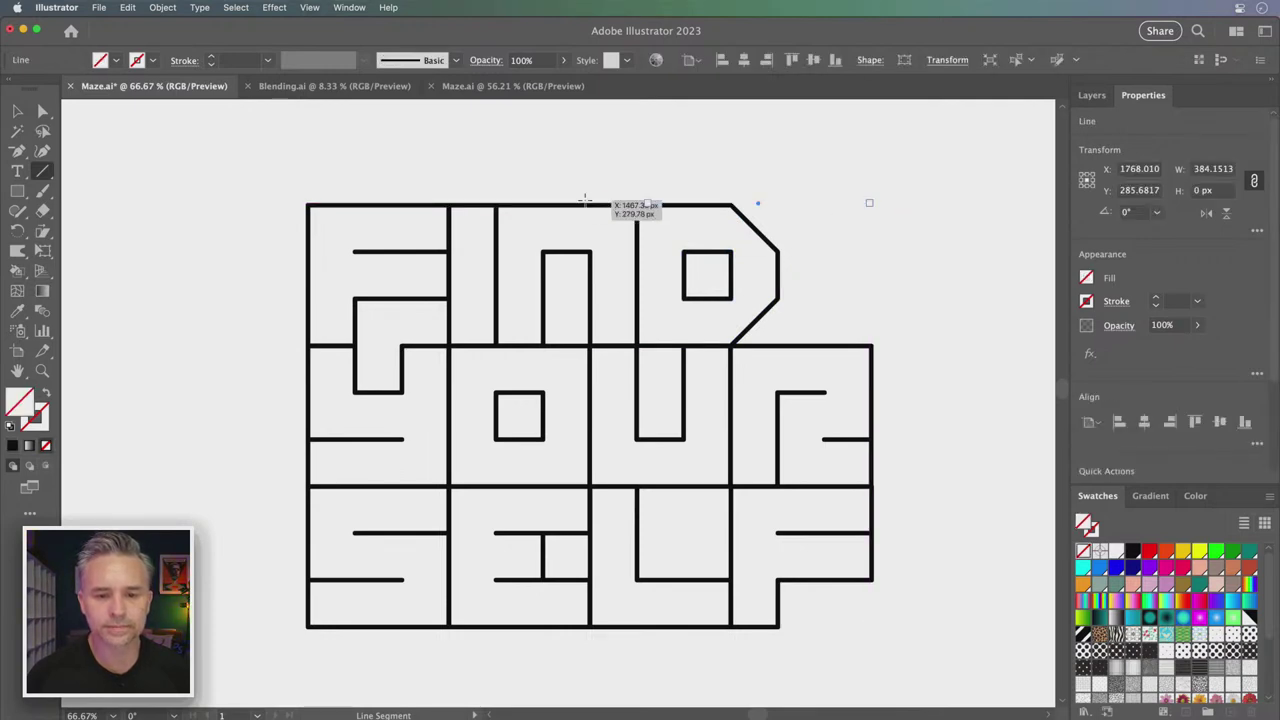
left_click(45, 411)
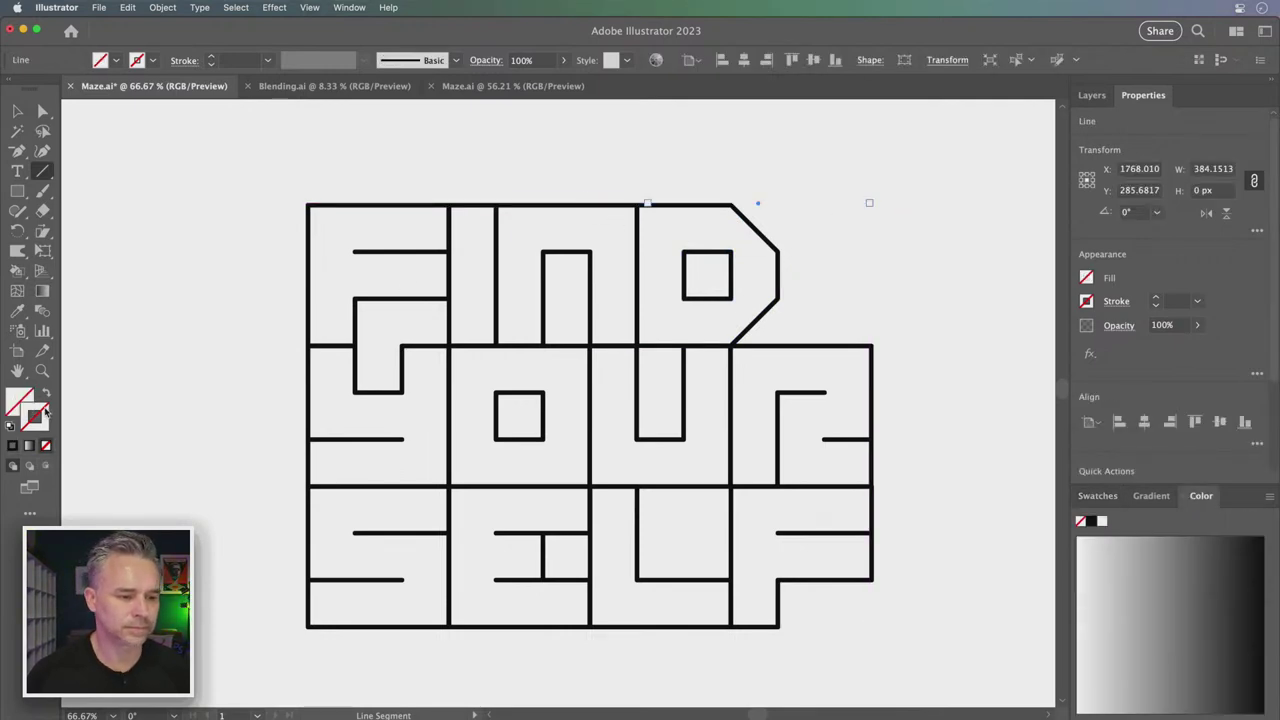
left_click(1092, 521)
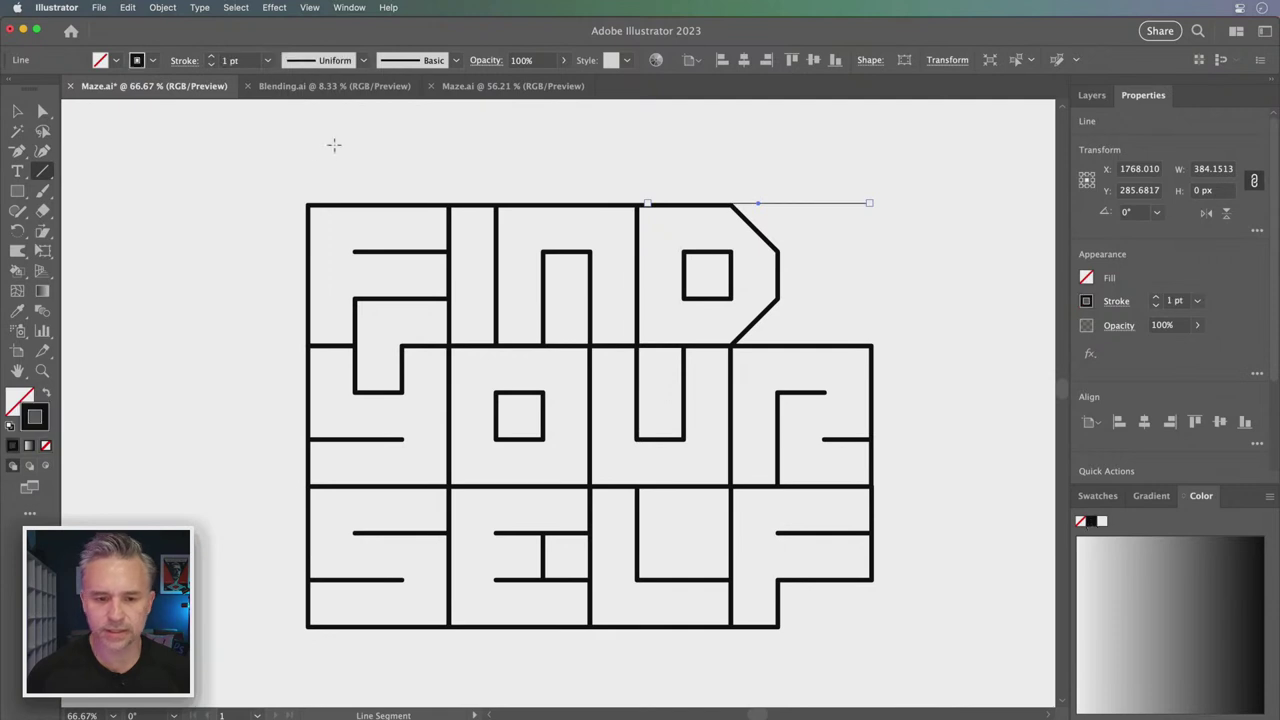
left_click(230, 61)
type("7")
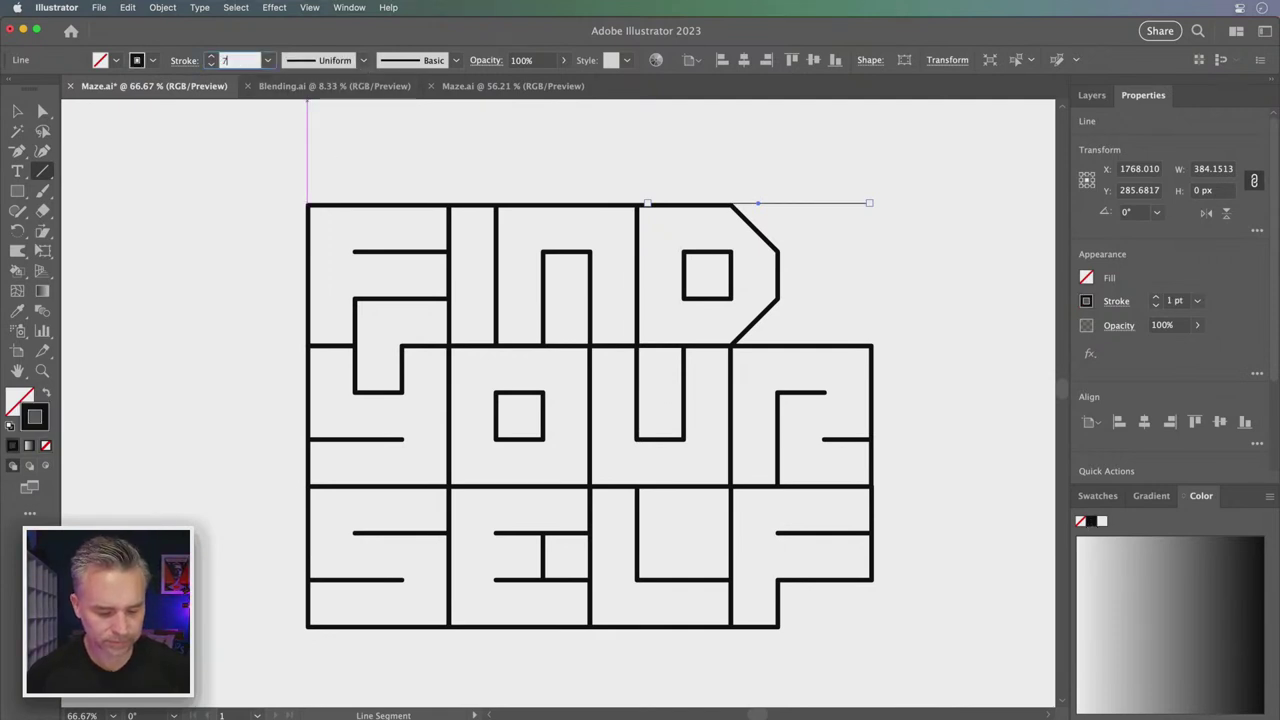
type(".6")
key("Return")
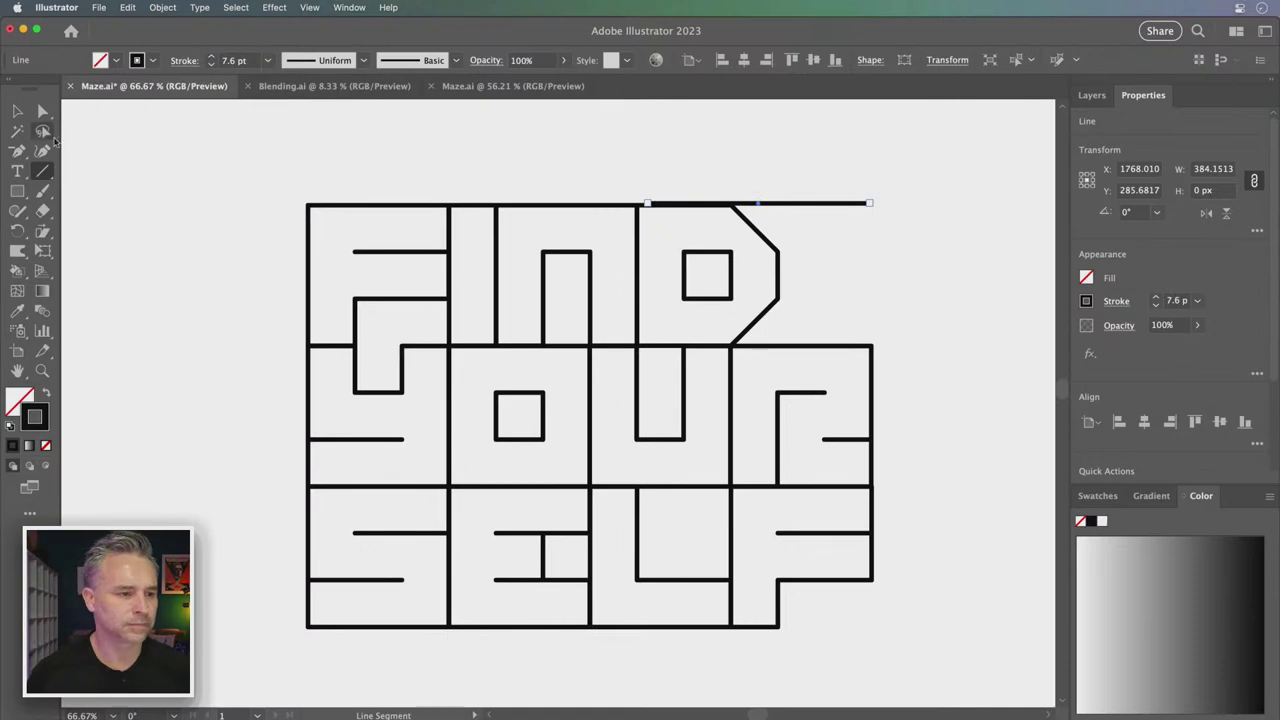
left_click(17, 111)
key("Down")
key("Down")
key("Down")
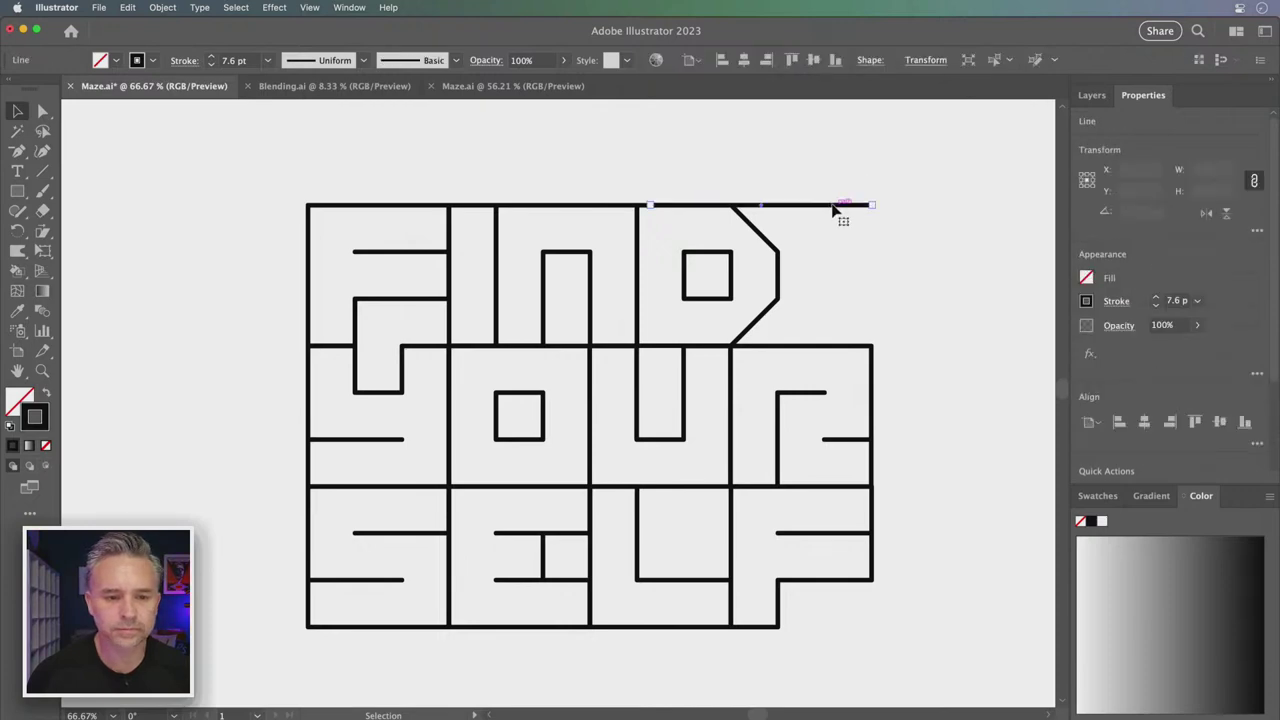
left_click(820, 172)
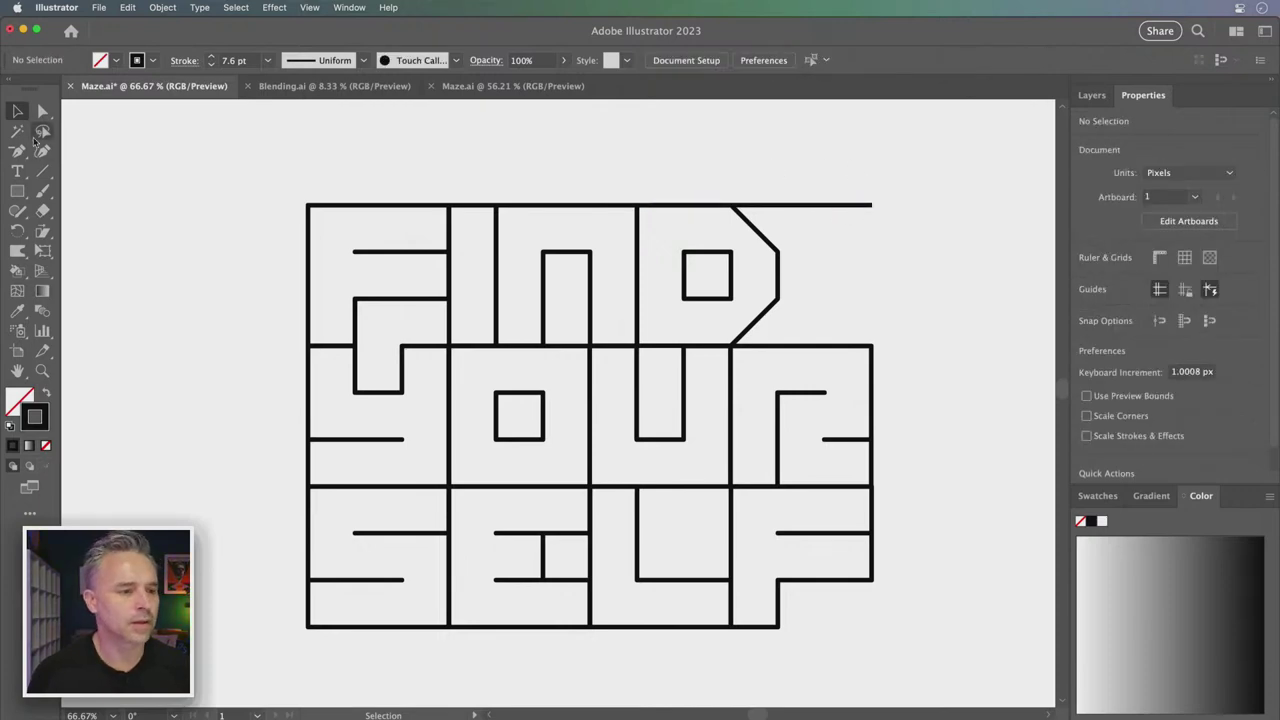
Pen a path from the top line's end via the bottom-right, bottom-left, top-left corners, angling upward
key("p")
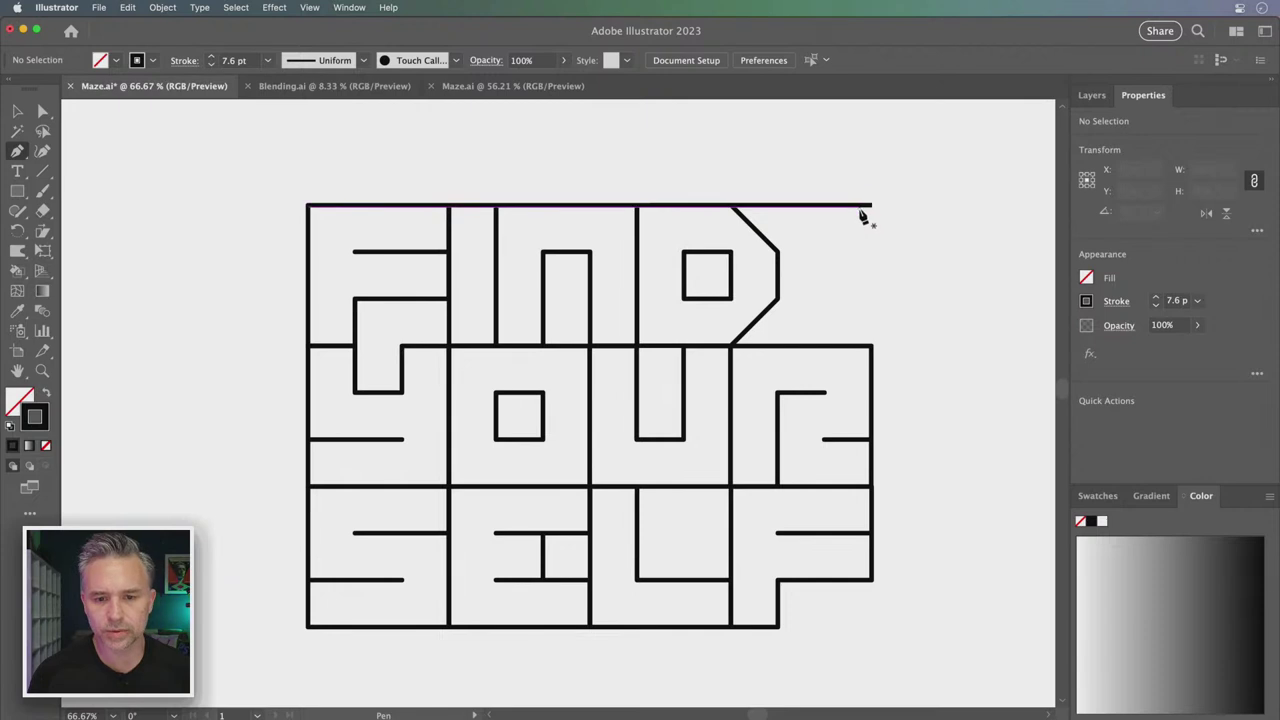
left_click(871, 205)
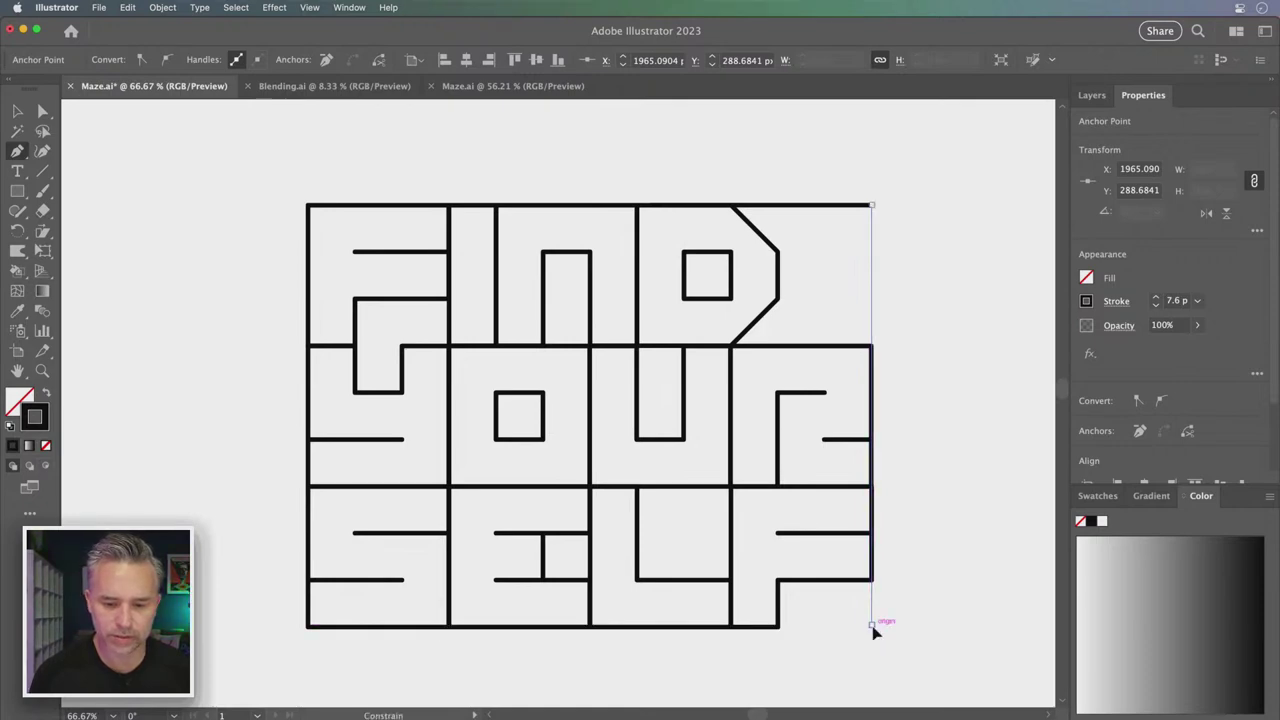
left_click(872, 628)
left_click(308, 628)
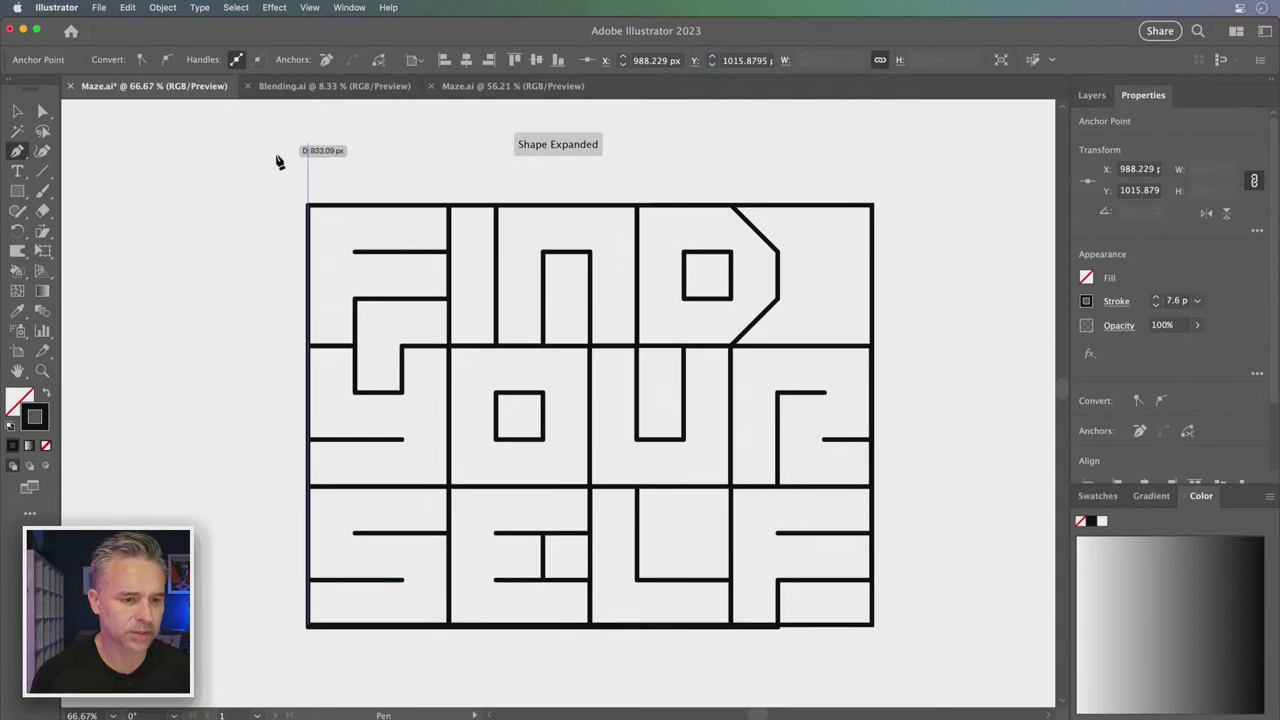
left_click(309, 206)
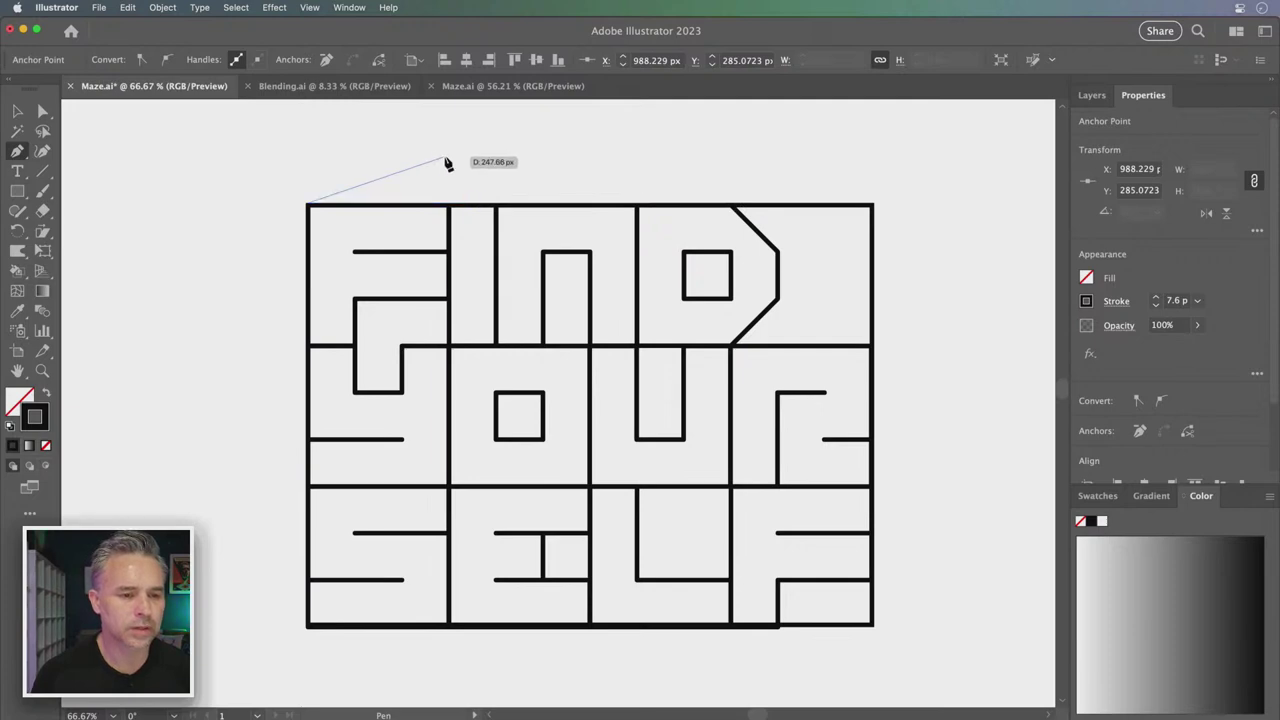
left_click(446, 156)
left_click(17, 111)
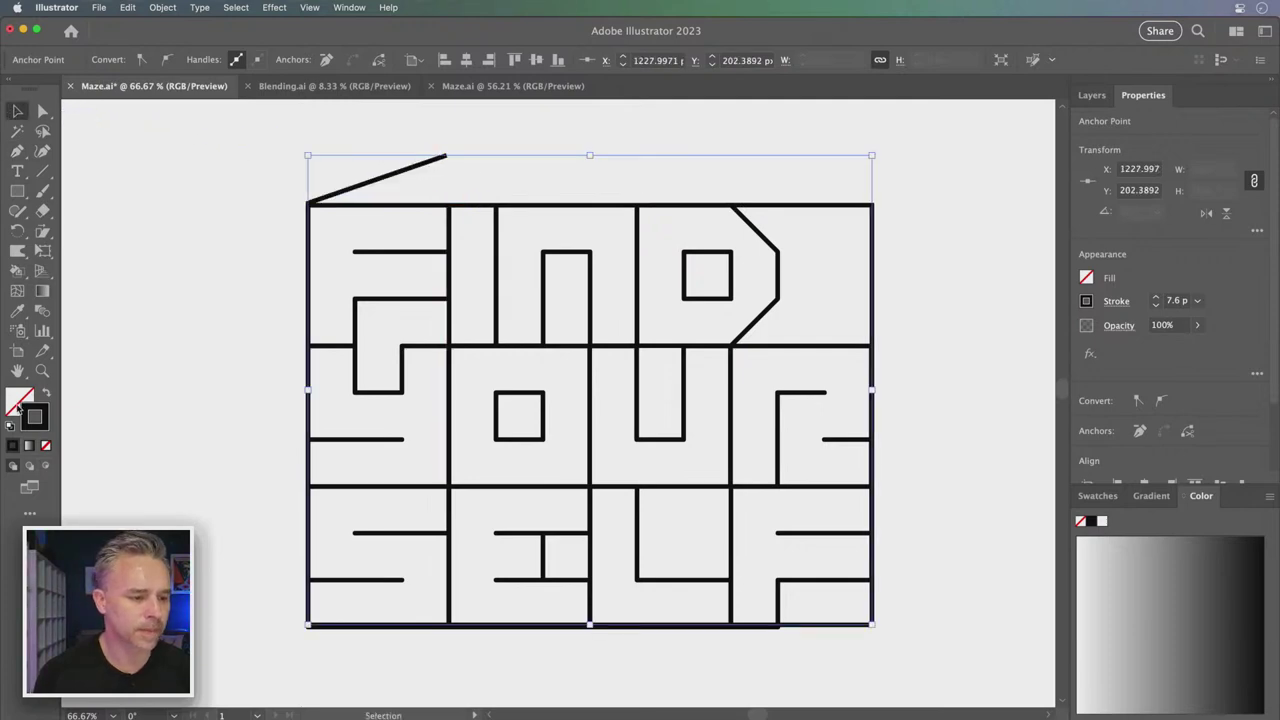
Fill the border path grey and drag its raised top point level with the maze's top edge
left_click(1134, 585)
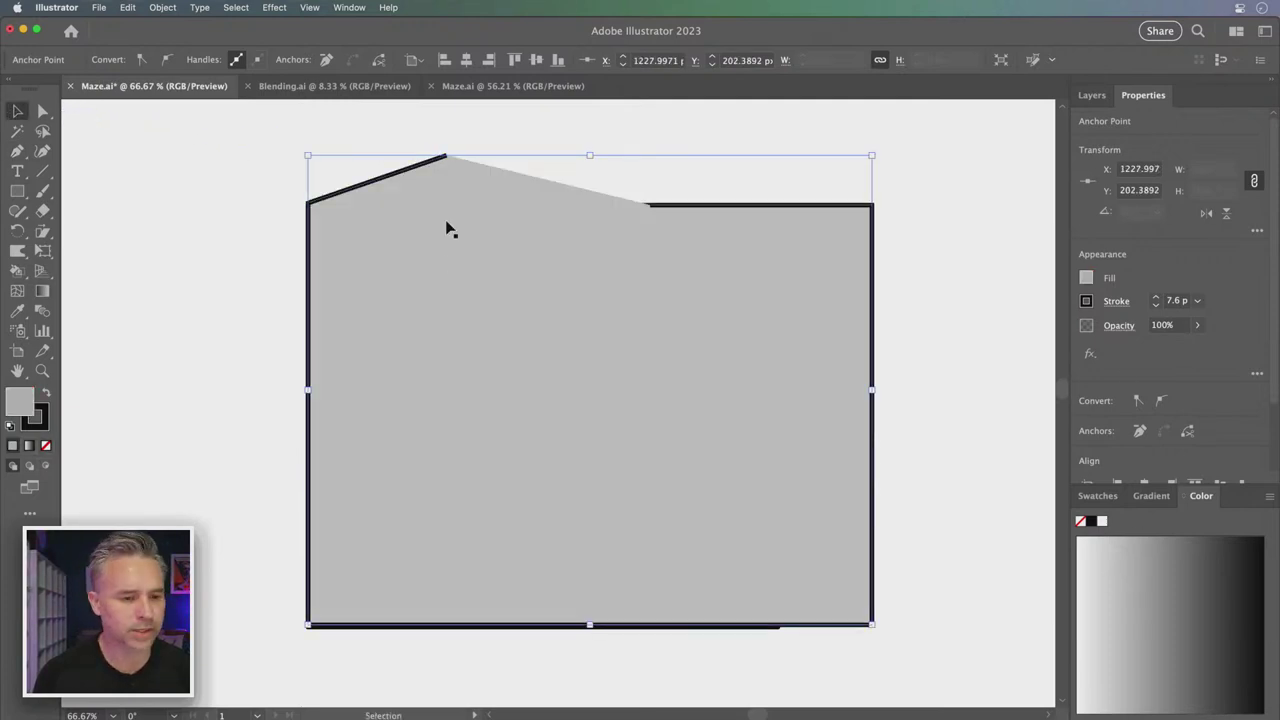
key("super+equal")
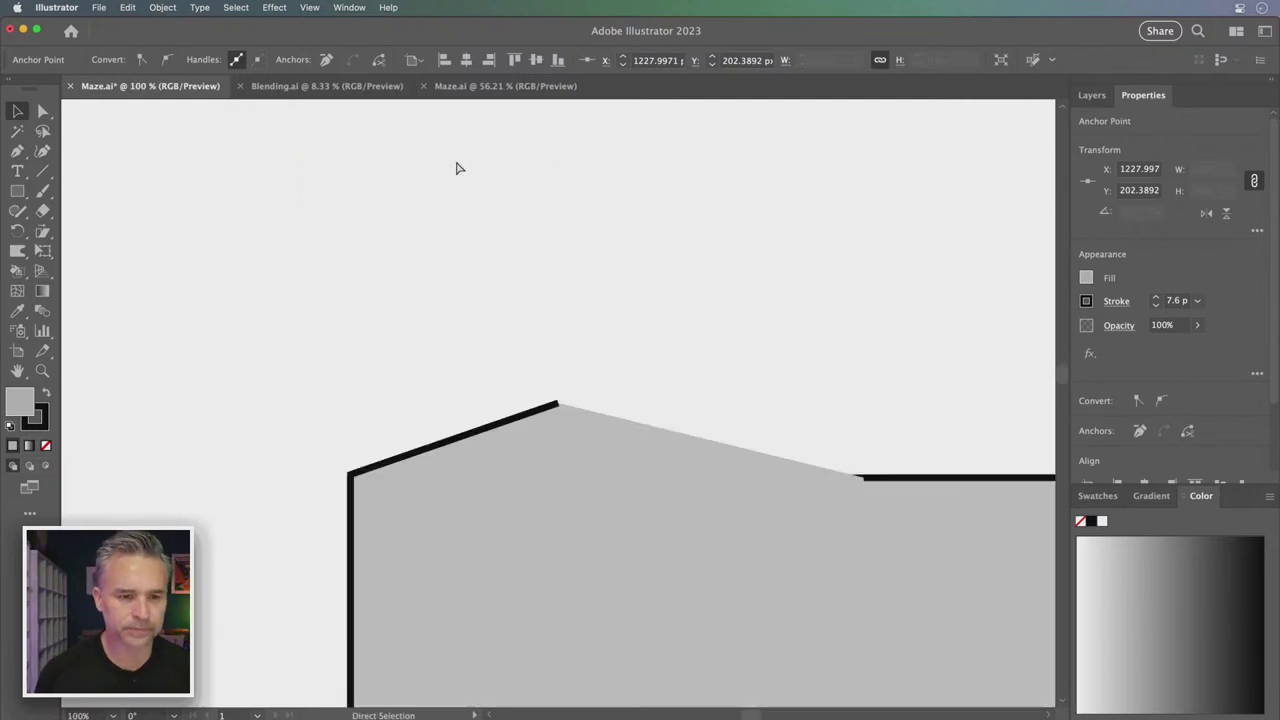
key("super+equal")
left_click_drag(507, 267, 319, 192)
left_click(43, 110)
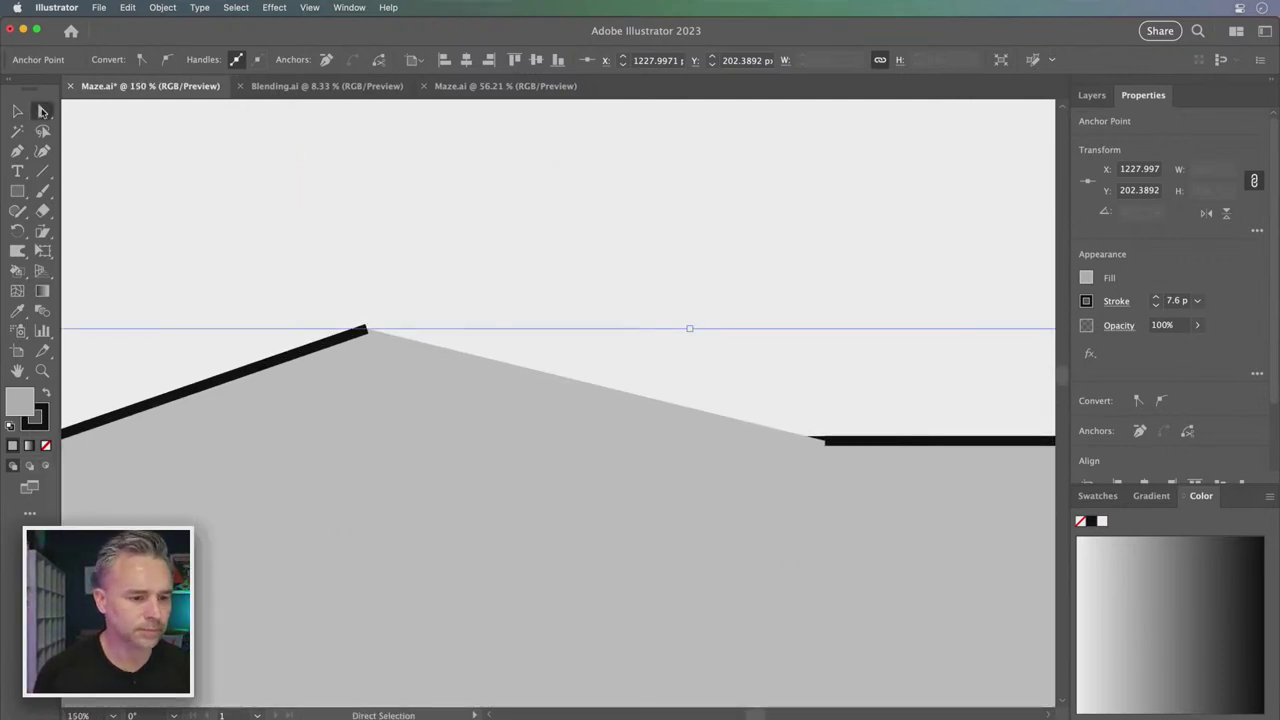
left_click(366, 329)
left_click_drag(367, 334, 810, 447)
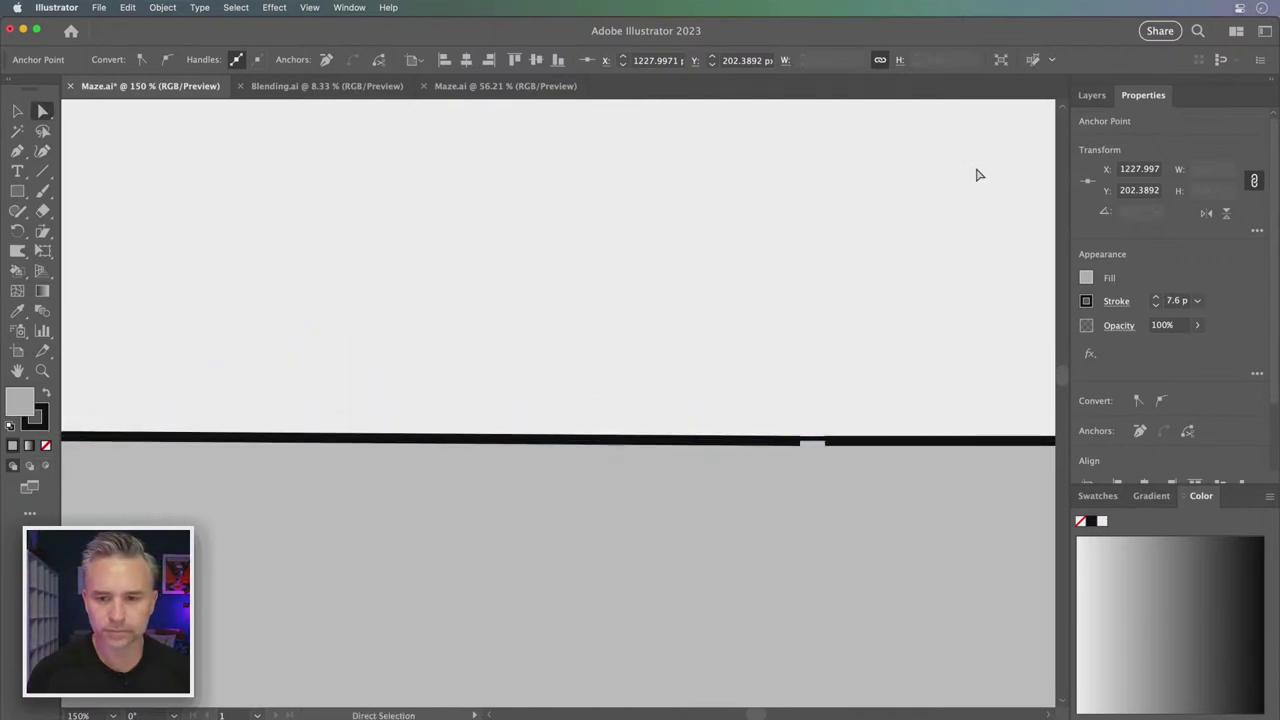
left_click(1090, 95)
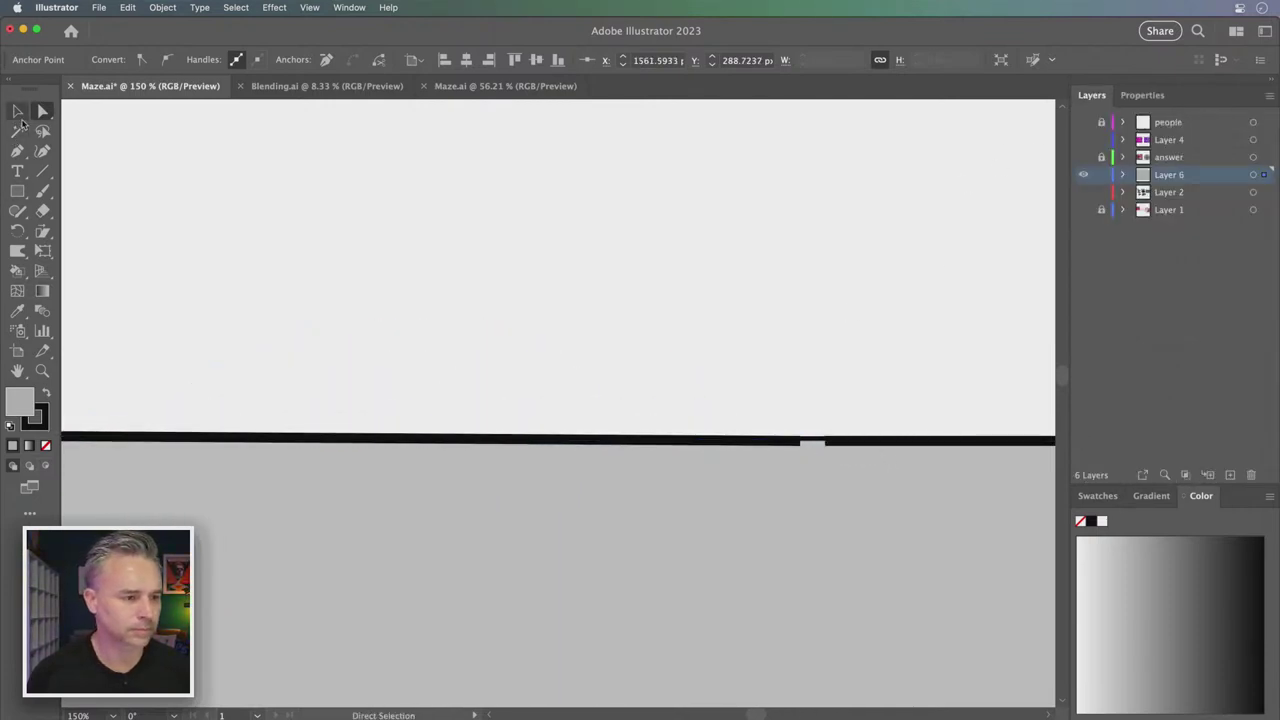
Cut the grey background shape and paste it in place onto a new Layer 7
left_click(19, 114)
left_click(560, 425)
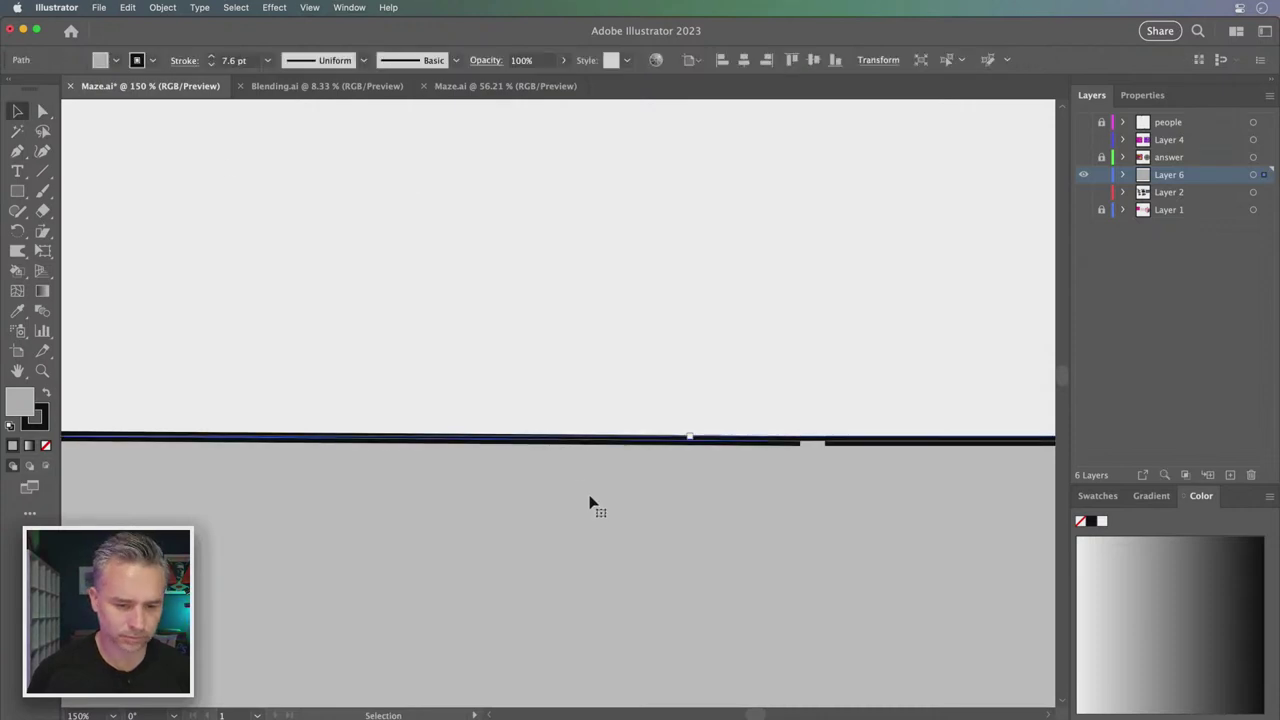
key("Delete")
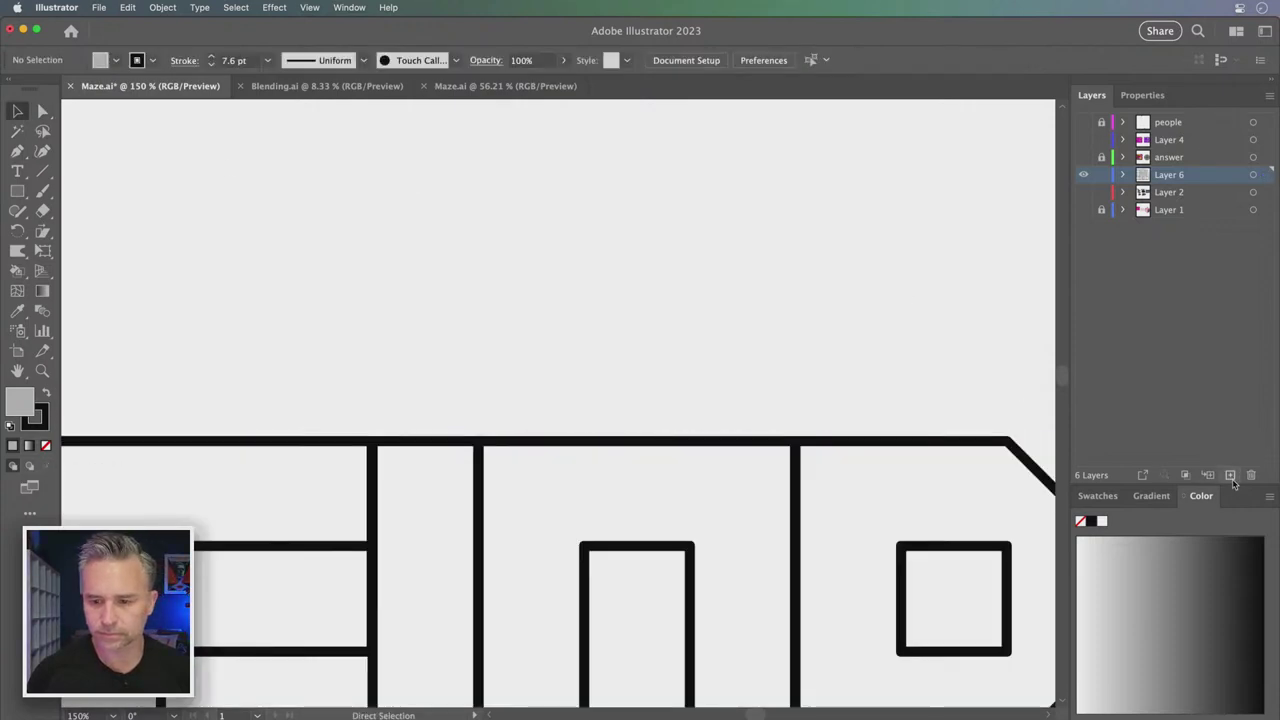
left_click(1231, 475)
key("ctrl+f")
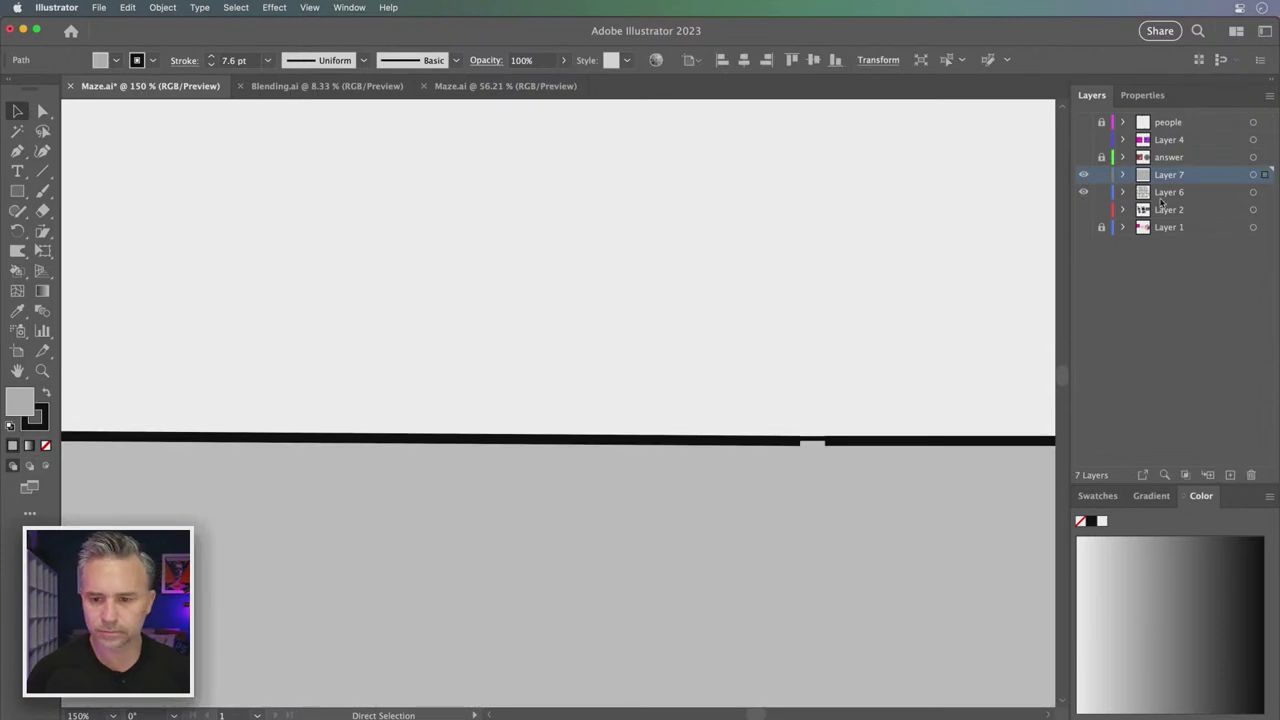
Drag Layer 7 below Layer 6 so the maze walls show over the grey background
left_click(42, 111)
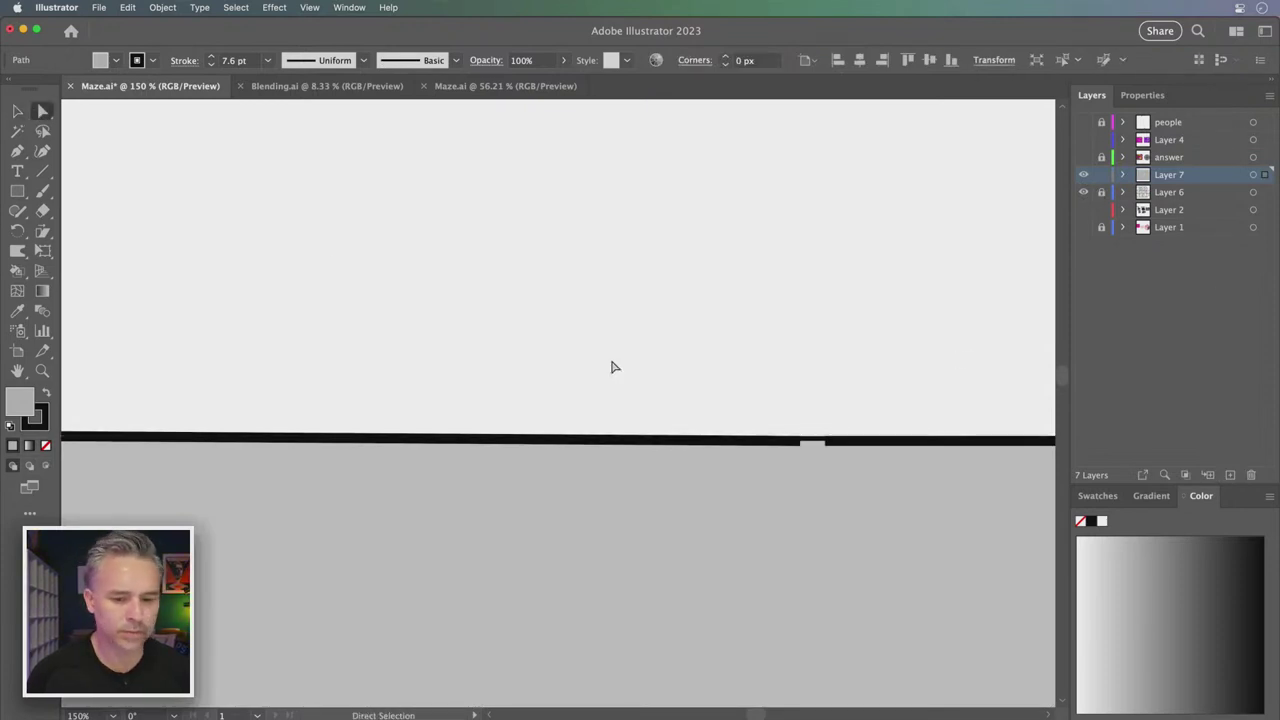
left_click_drag(867, 481, 885, 486)
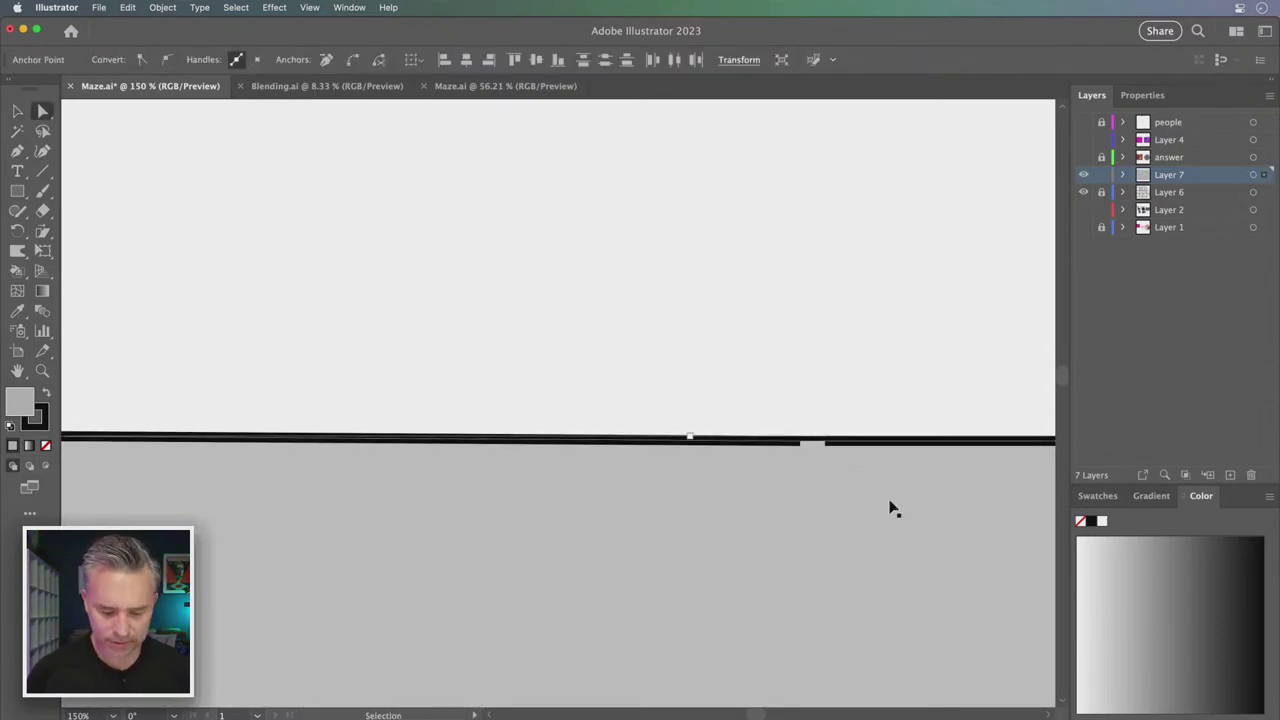
key("super+0")
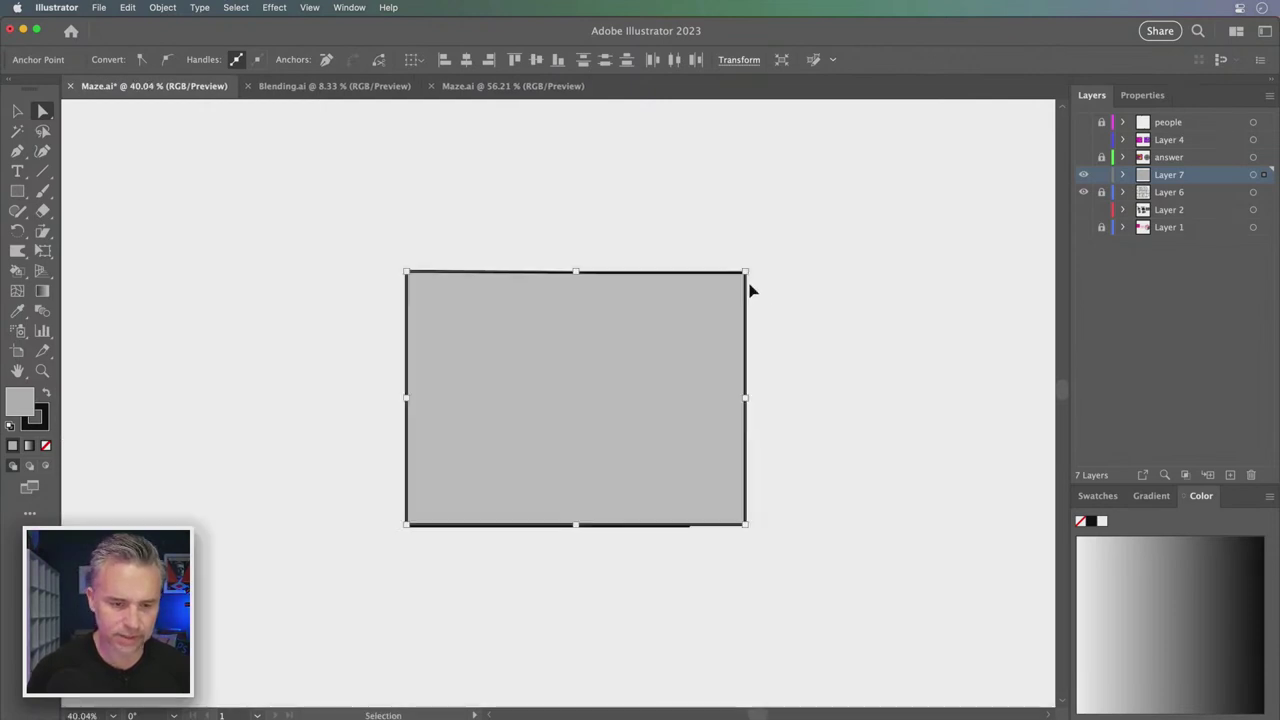
key("super+equal")
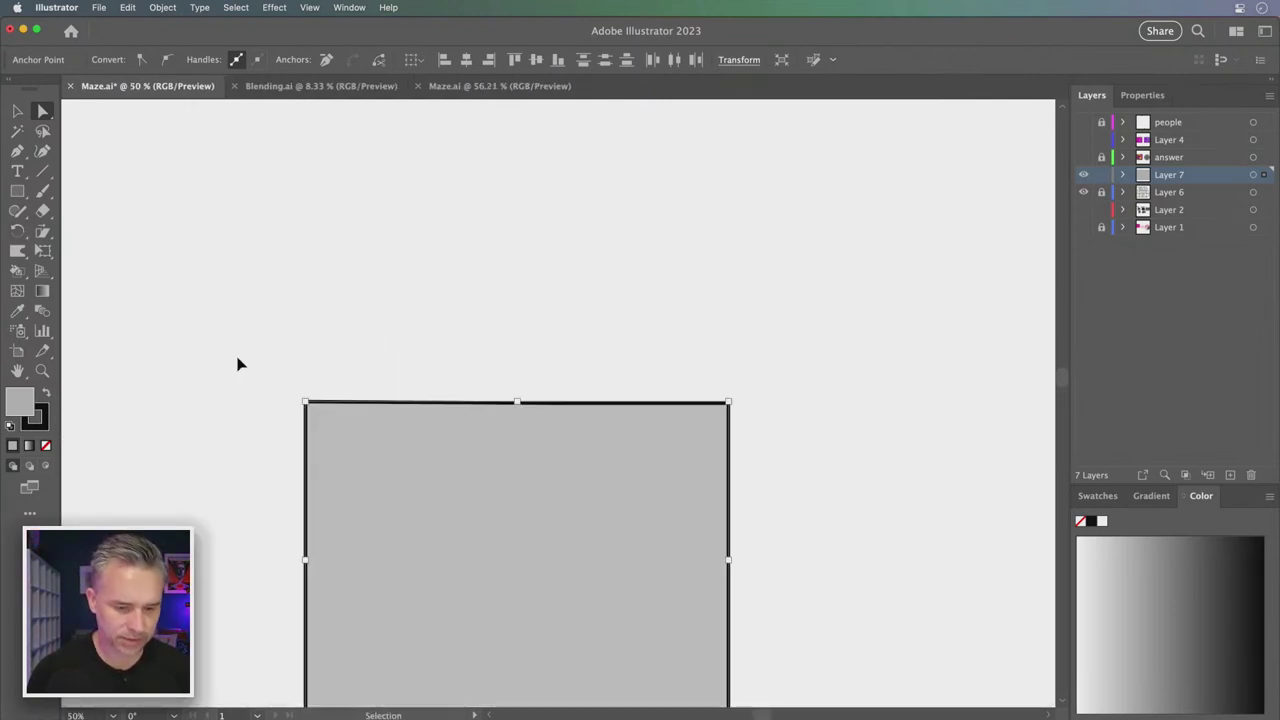
key("super+equal")
mouse_move(237, 364)
left_mouse_down()
mouse_move(438, 400)
mouse_move(450, 390)
left_mouse_up()
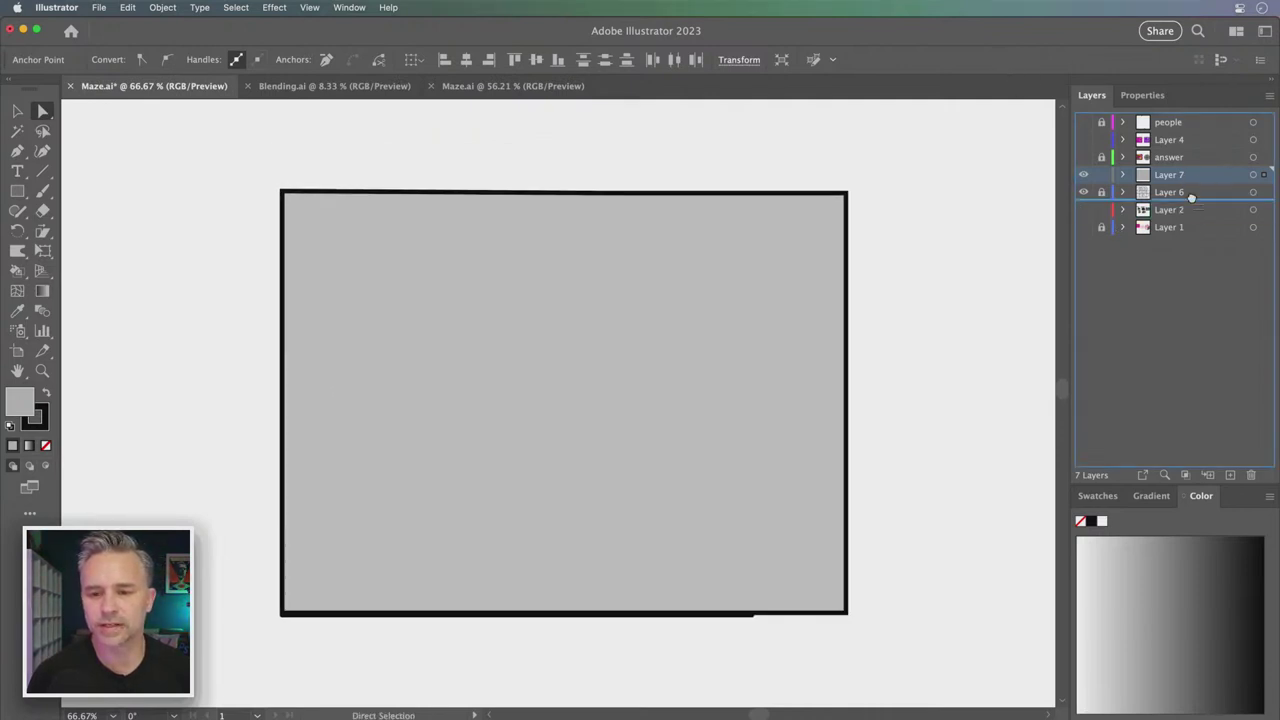
left_click_drag(1192, 176, 1188, 200)
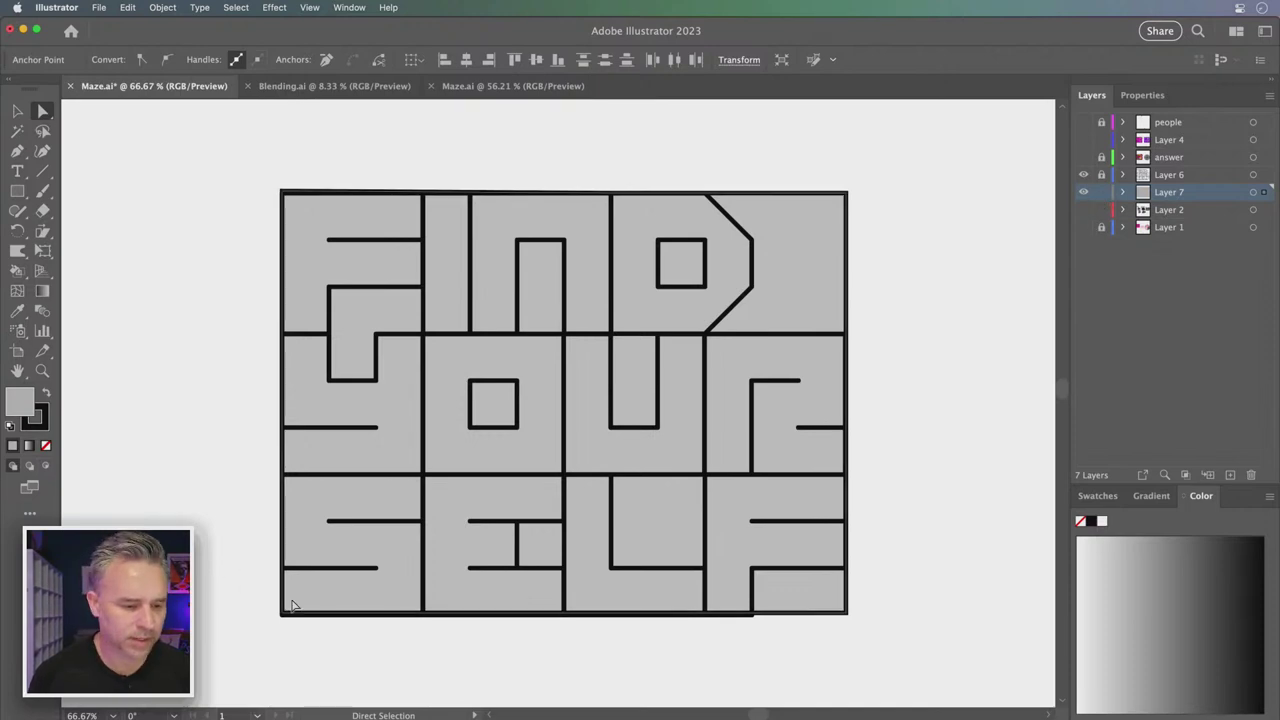
Stretch the grey background's bottom edge down until it is 734.98 px tall
left_click_drag(791, 618, 520, 628)
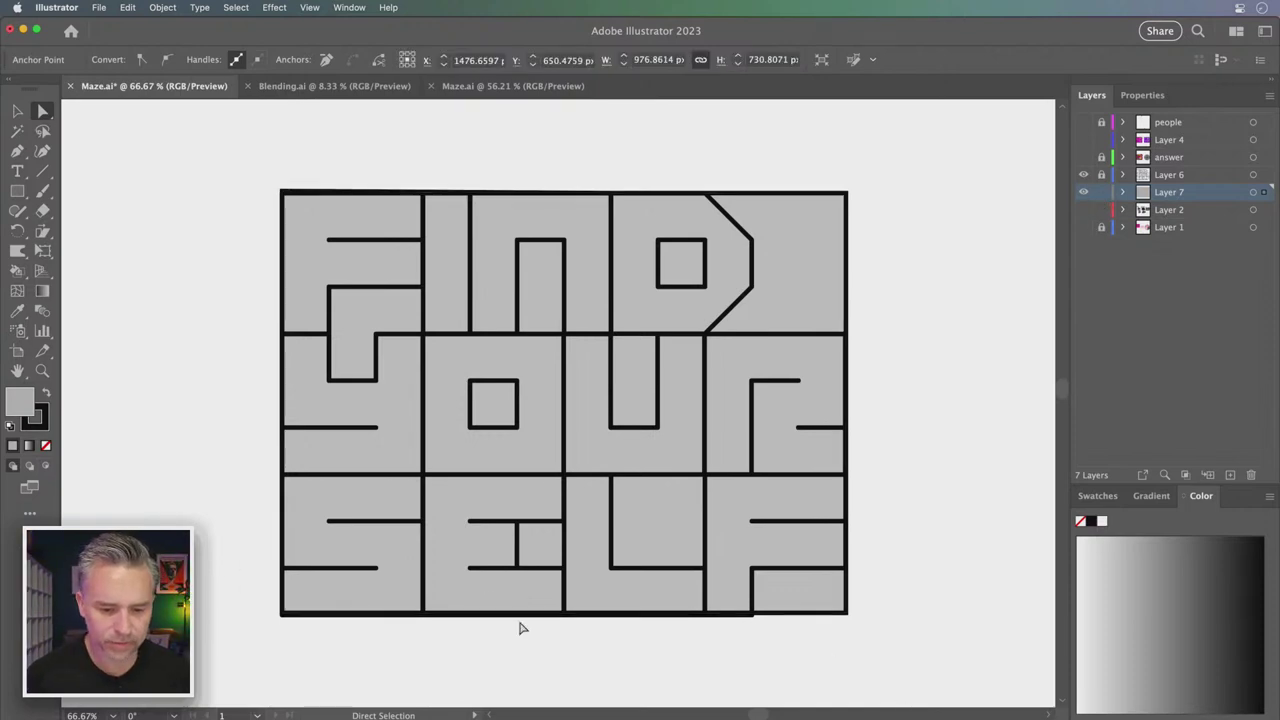
key("a")
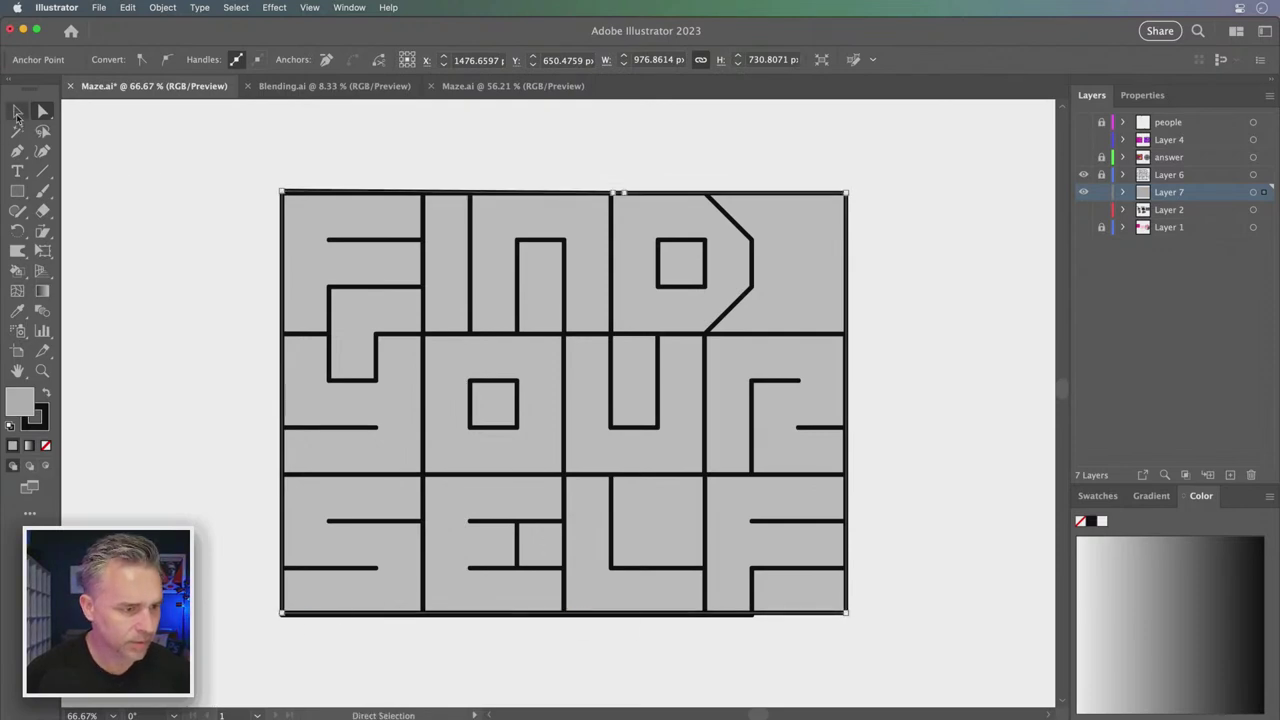
left_click(17, 112)
key("ctrl+plus")
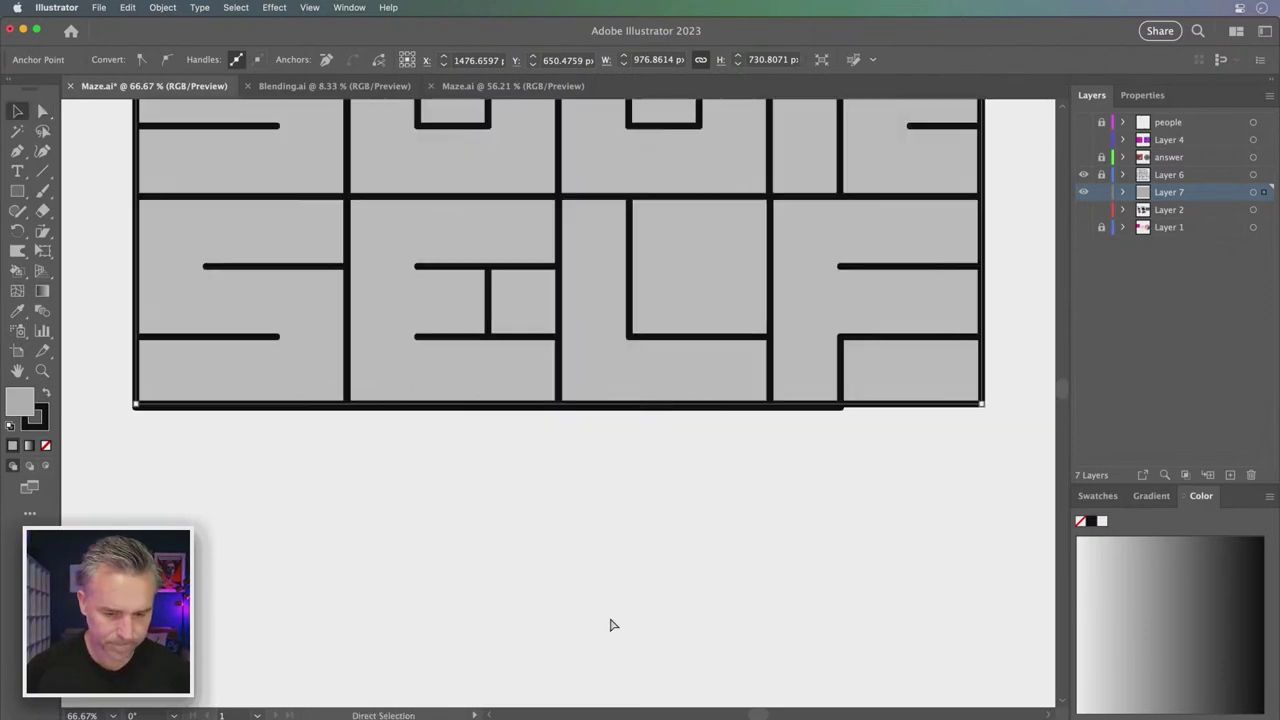
key("ctrl+plus")
left_click_drag(560, 404, 560, 411)
Fit the artboard in the window and marquee-select the whole maze
key("ctrl+0")
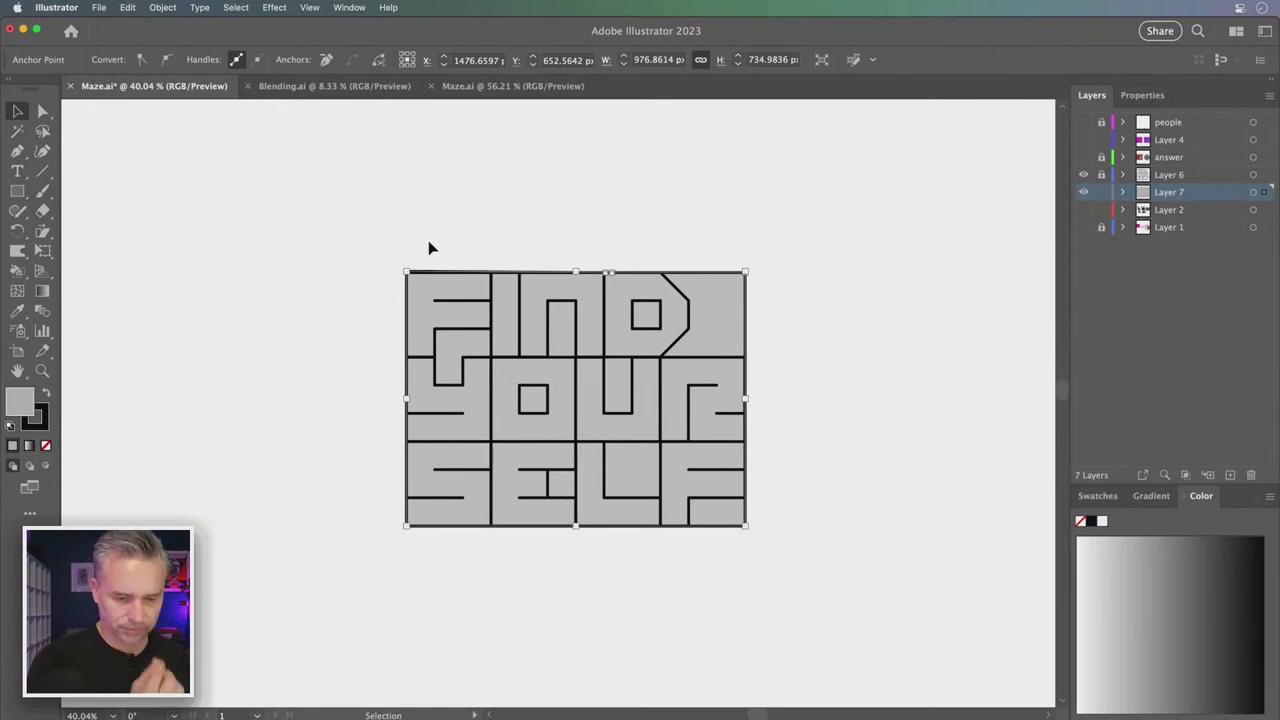
left_click(251, 251)
left_click_drag(302, 200, 853, 658)
Move the maze and grey background together about 1758 px left, undoing a stray copy
left_click_drag(474, 397, 736, 412)
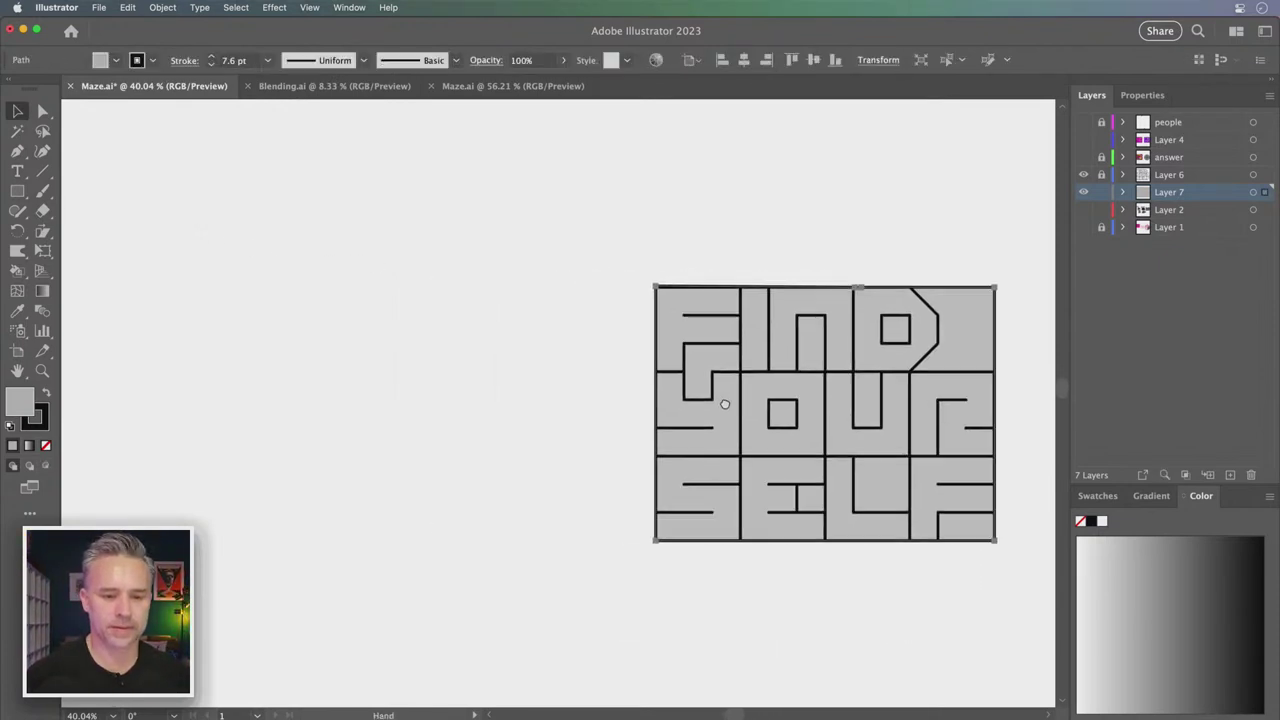
key("a")
left_click_drag(830, 410, 460, 424)
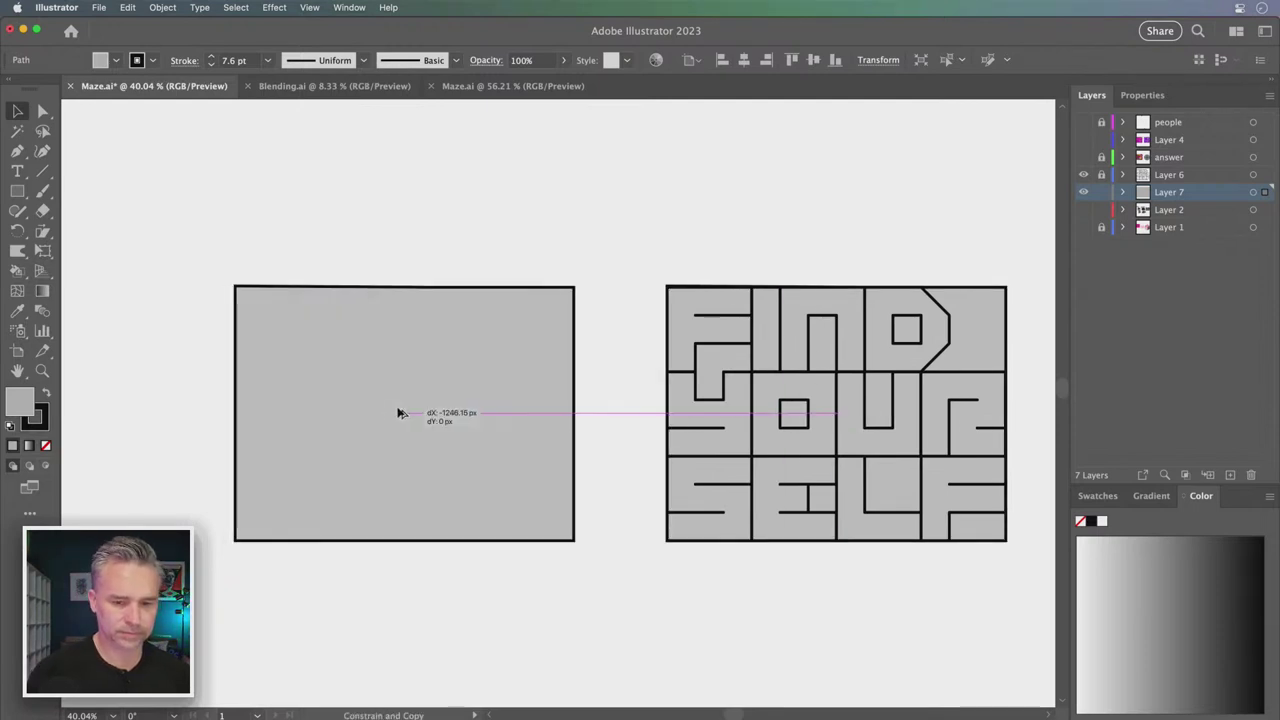
key("ctrl+z")
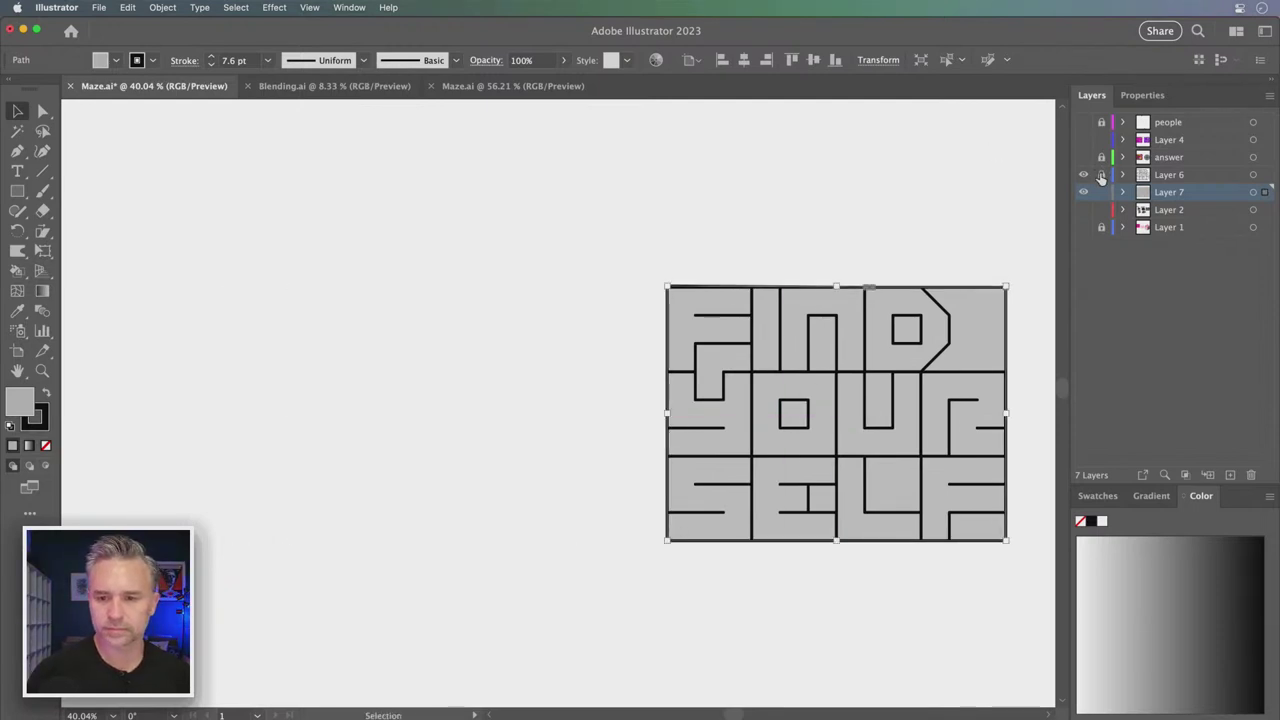
scroll(391, 280, "right", 5)
key("a")
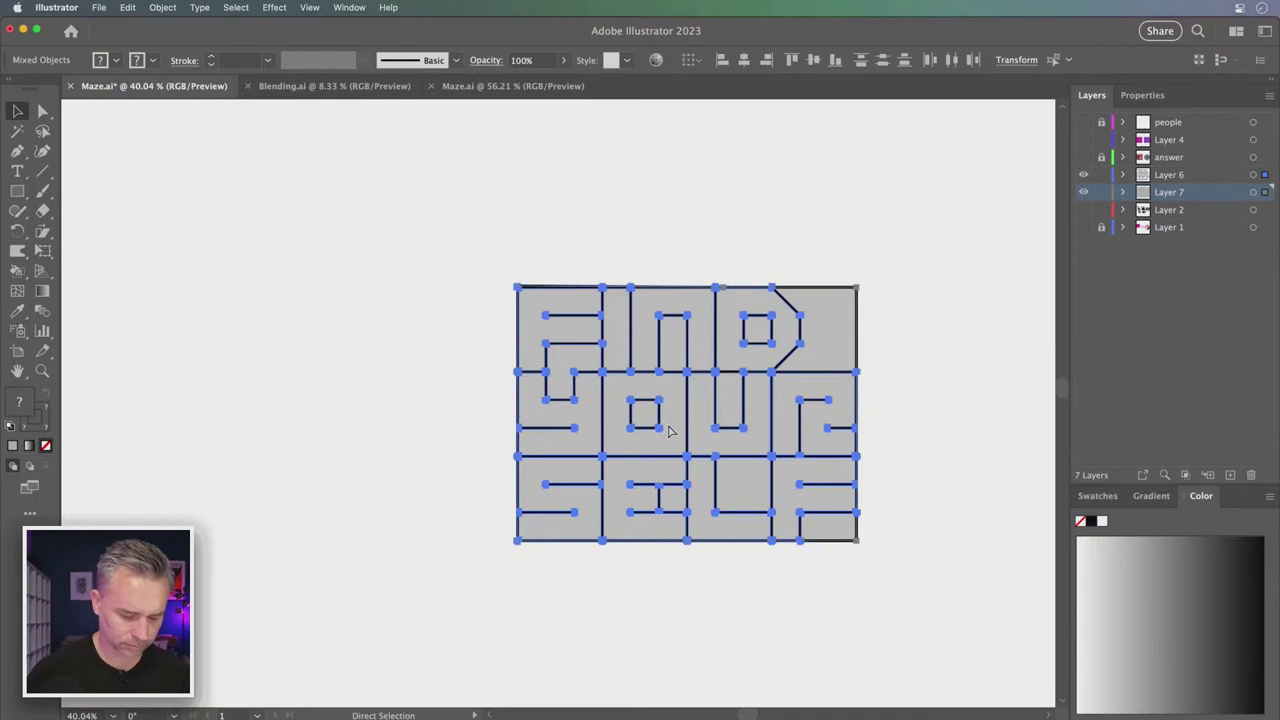
key("v")
scroll(423, 362, "left", 10)
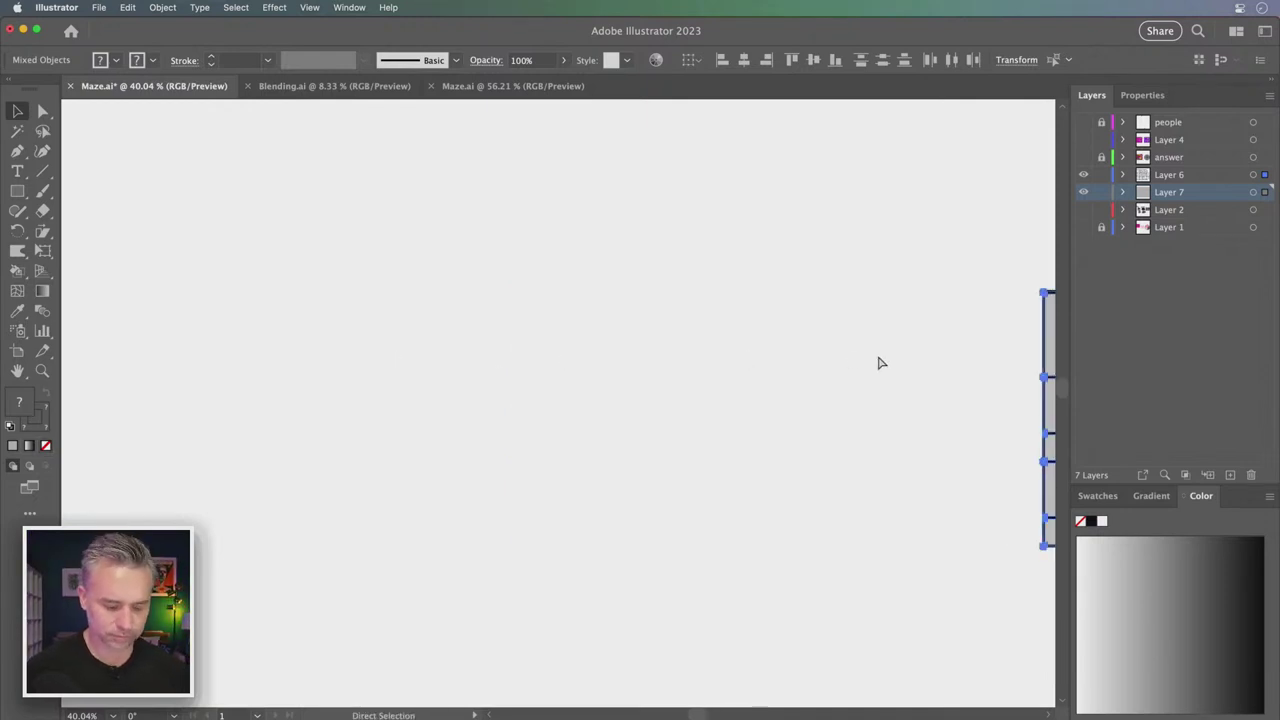
left_click_drag(1050, 340, 450, 380)
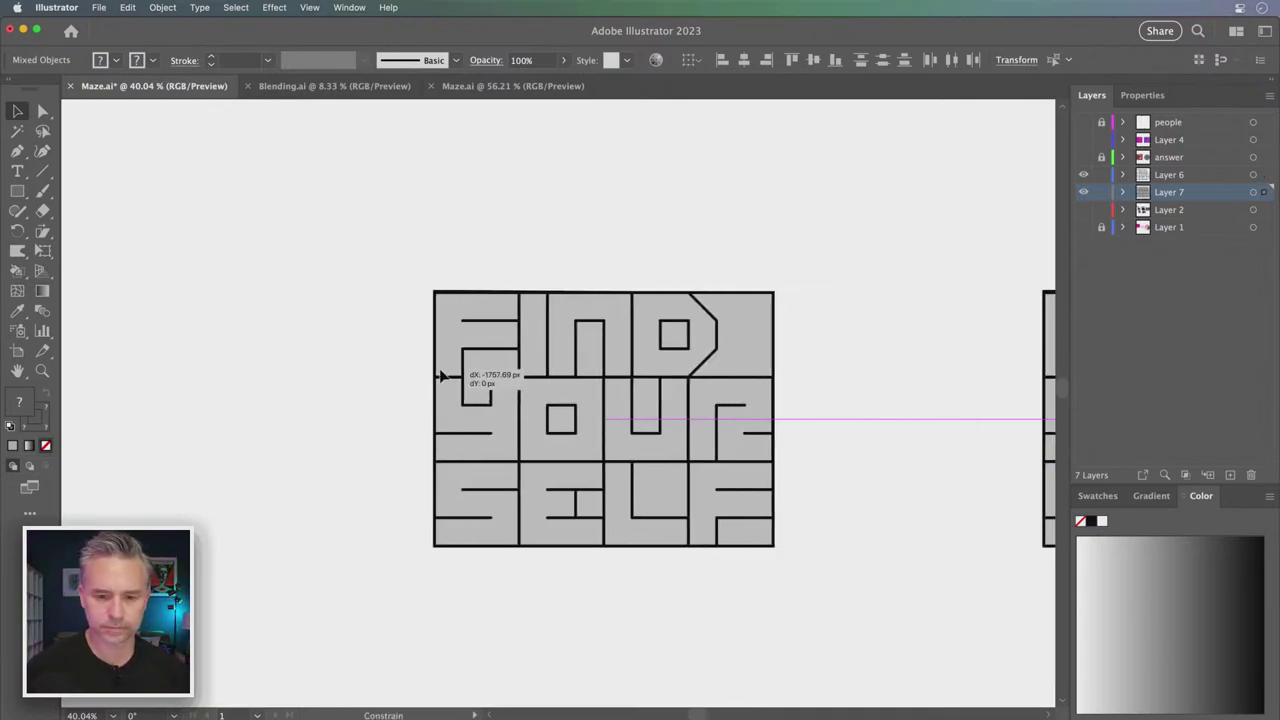
Zoom in on the maze and select all of its parts again
key("super+equal")
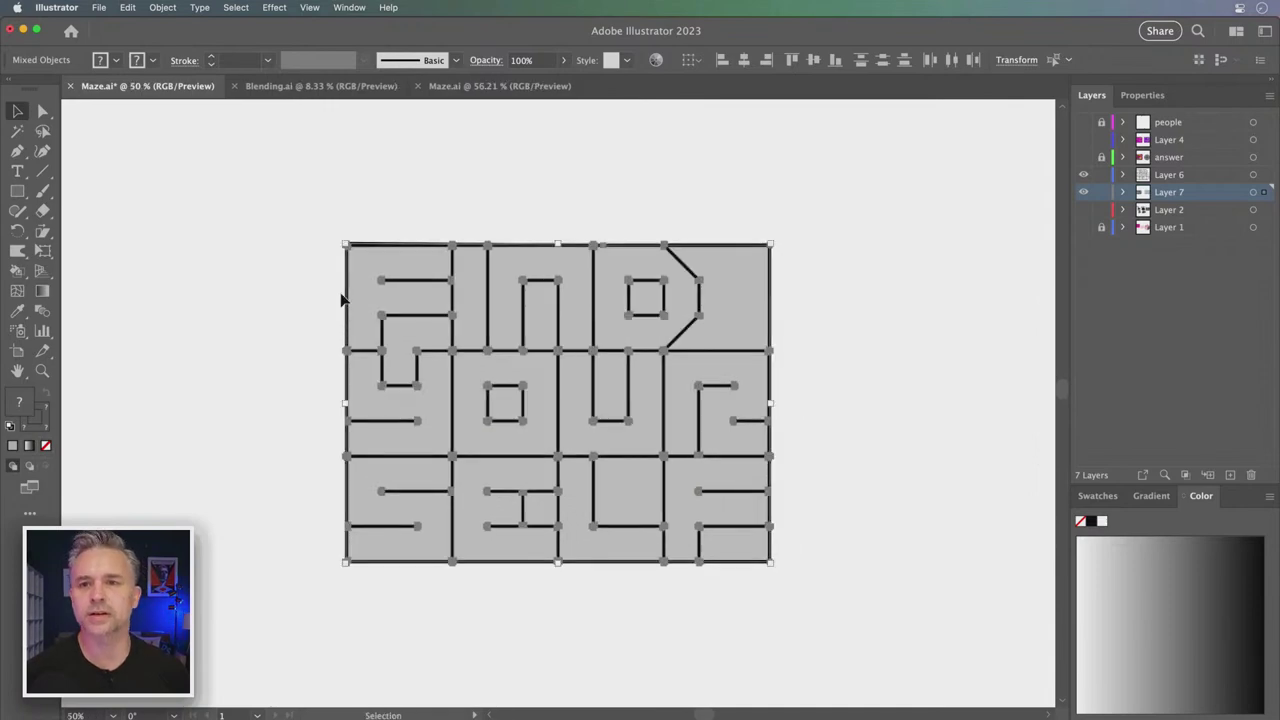
key("super+equal")
left_click(215, 291)
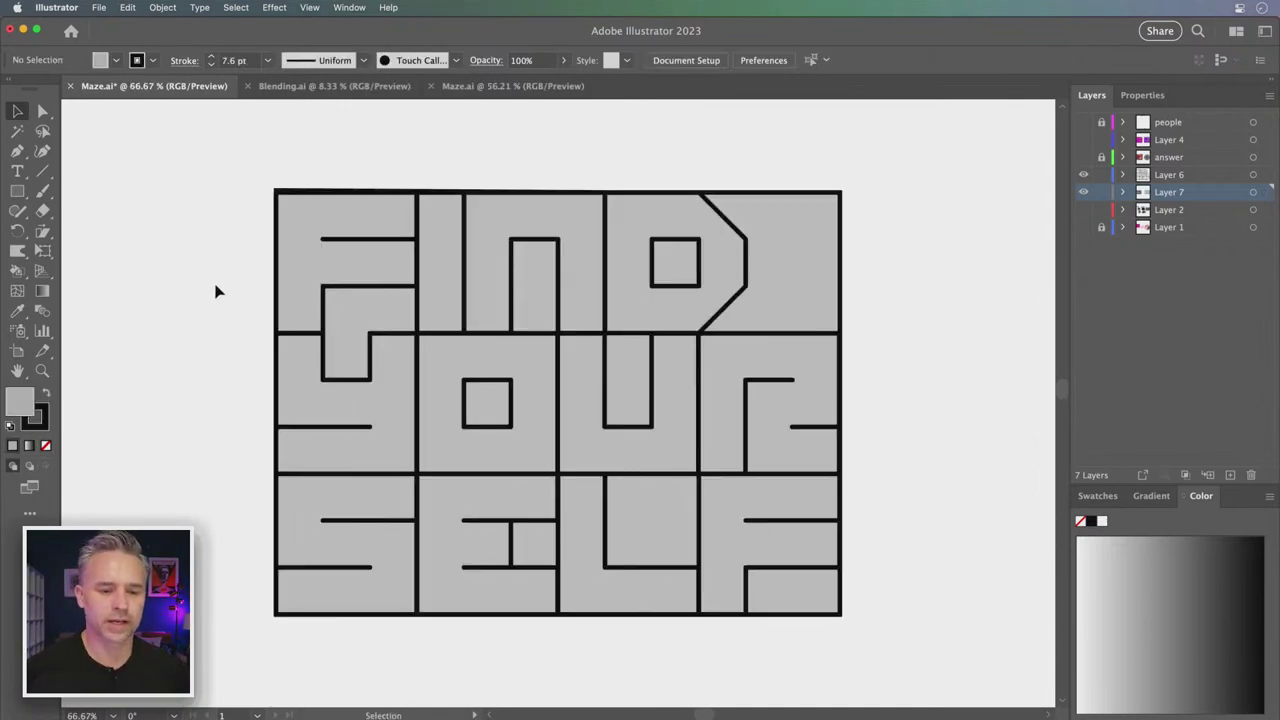
scroll(249, 291, "left", 2)
scroll(400, 285, "left", 2)
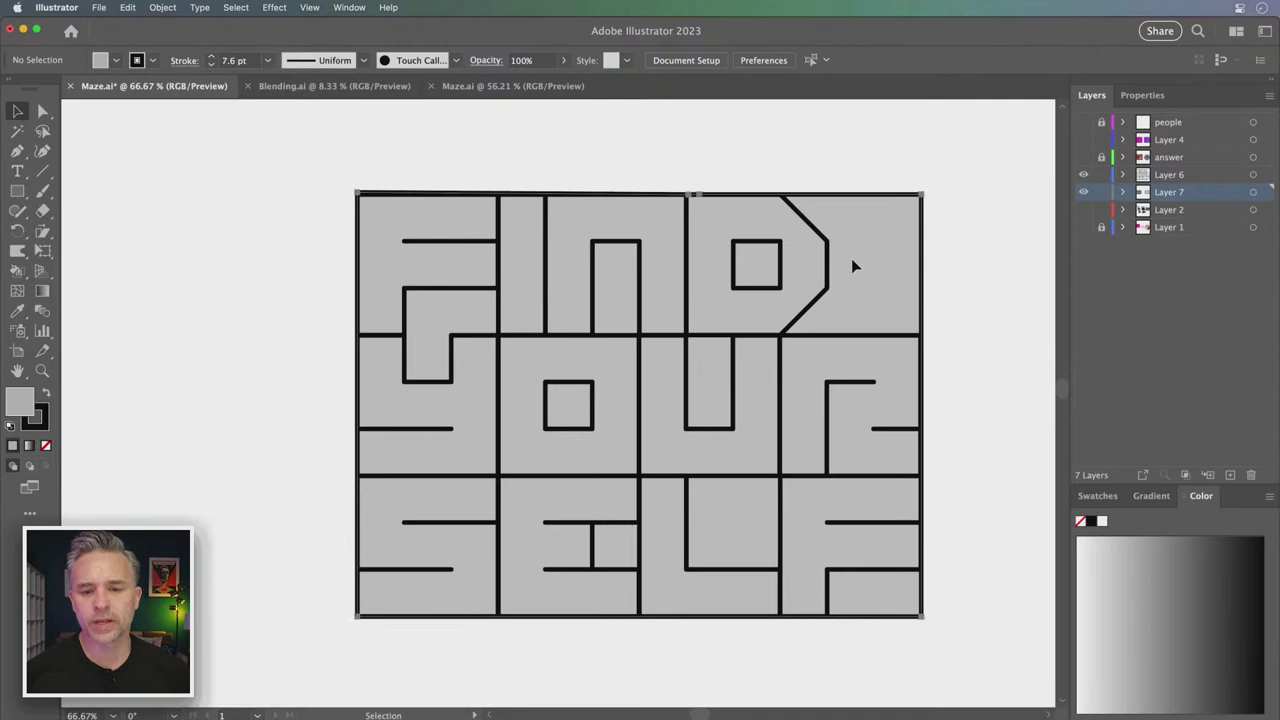
key("super+a")
scroll(971, 557, "down", 2)
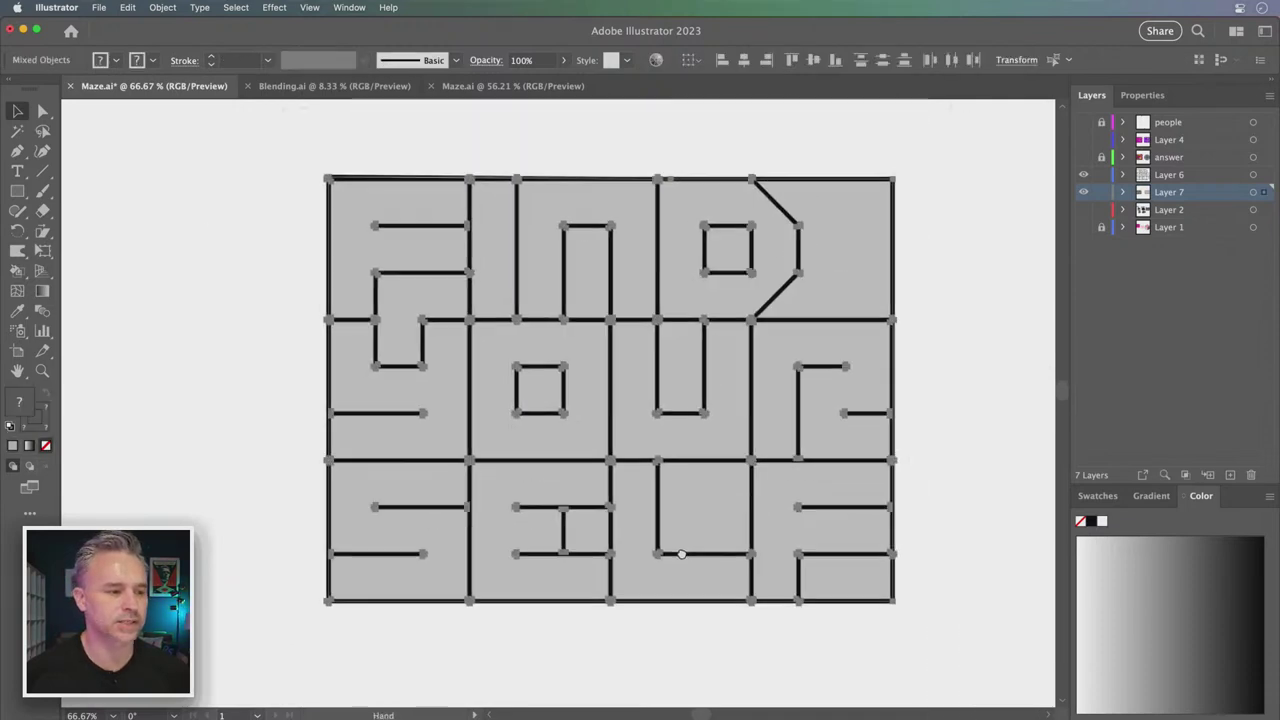
scroll(681, 554, "up", 3)
Choose the Live Paint Bucket and set the fill to a bright yellow swatch
left_click(15, 272)
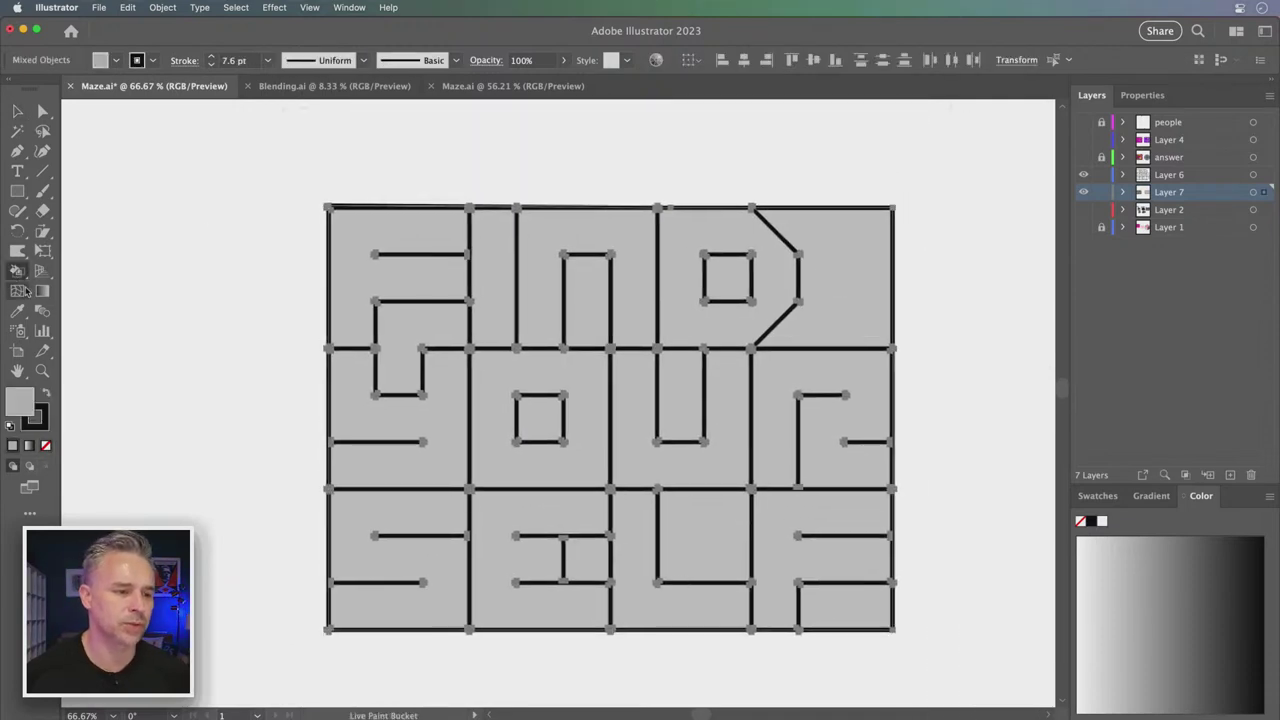
left_click(17, 273)
left_click(86, 293)
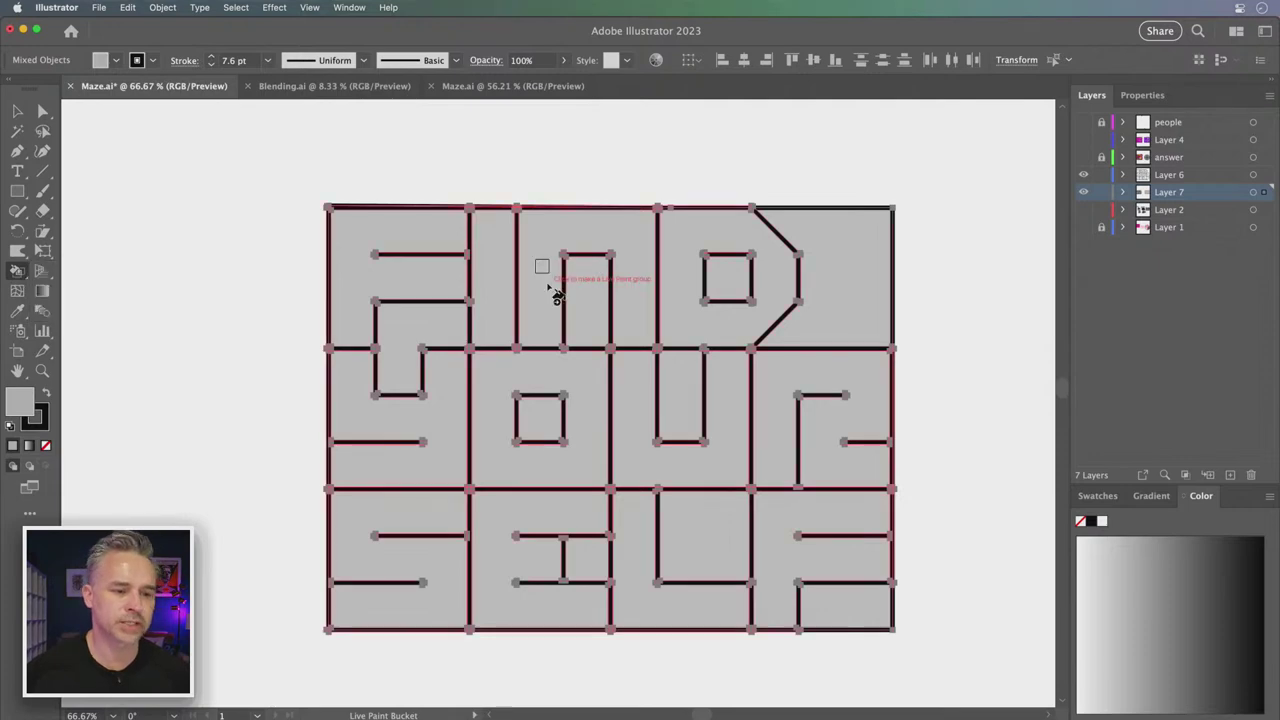
left_click(1097, 496)
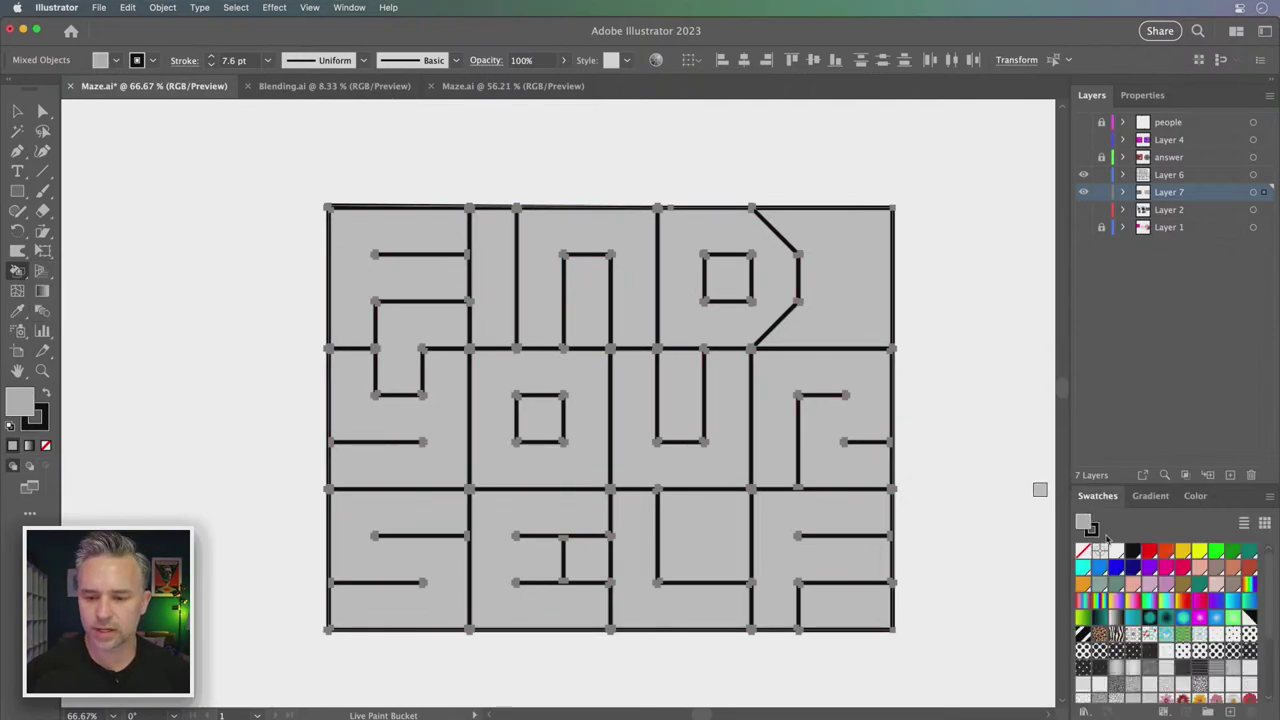
left_click(1166, 567)
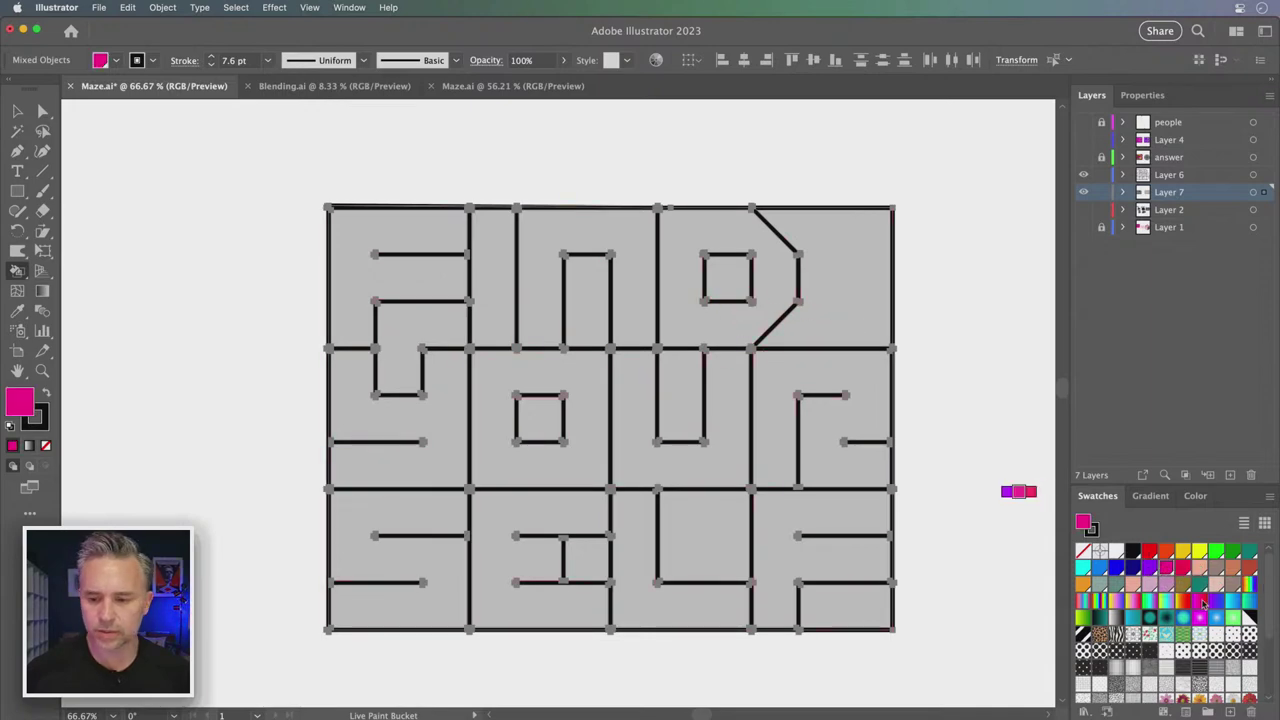
left_click(1199, 553)
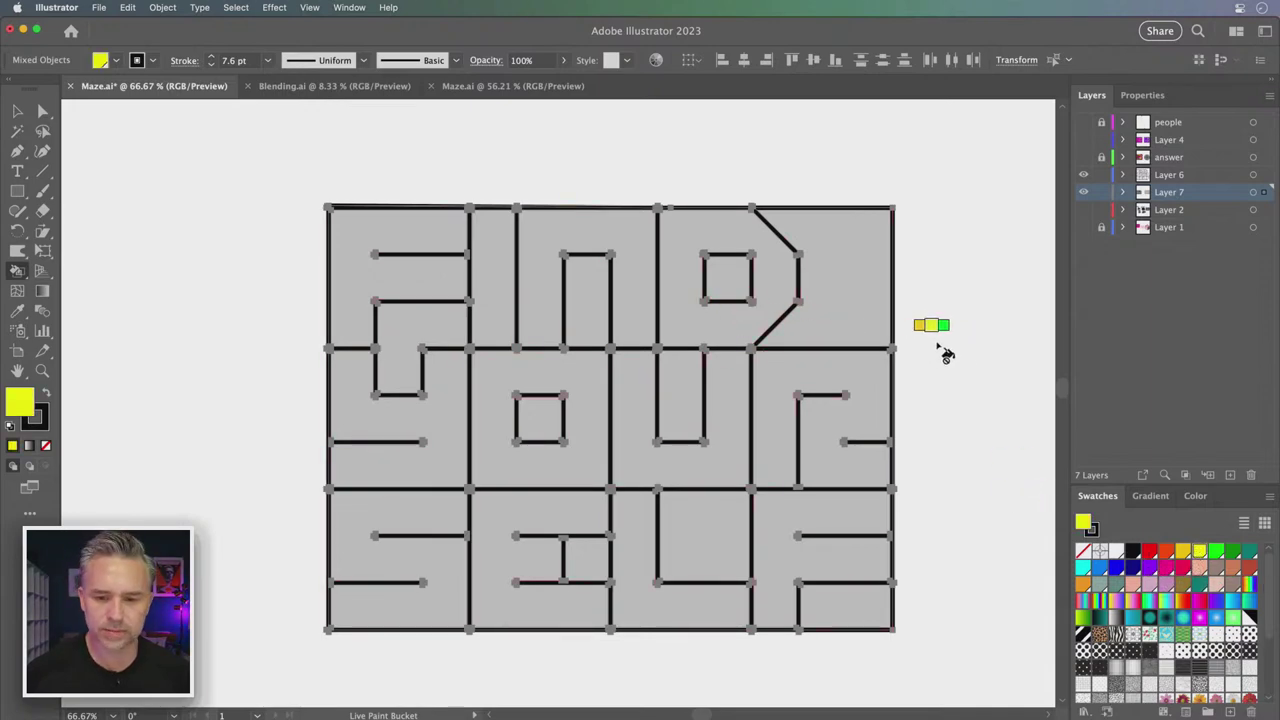
scroll(1205, 629, "down", 3)
scroll(1205, 629, "down", 2)
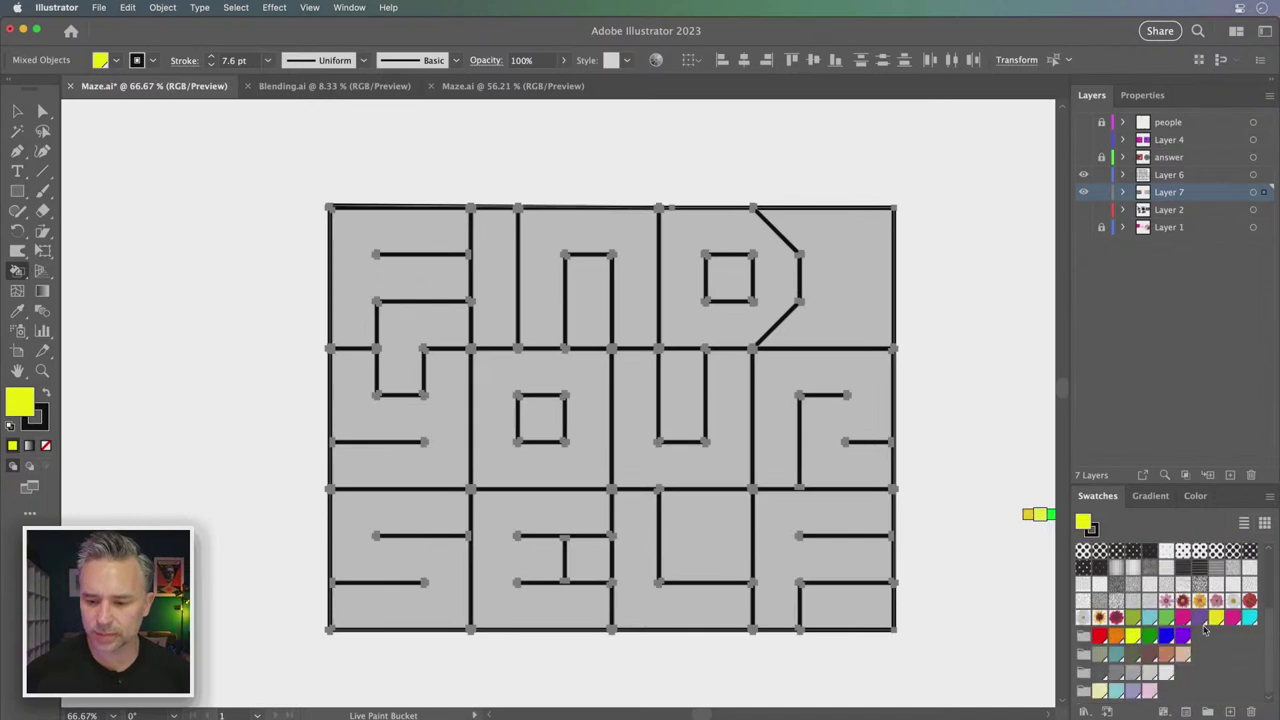
left_click(1214, 619)
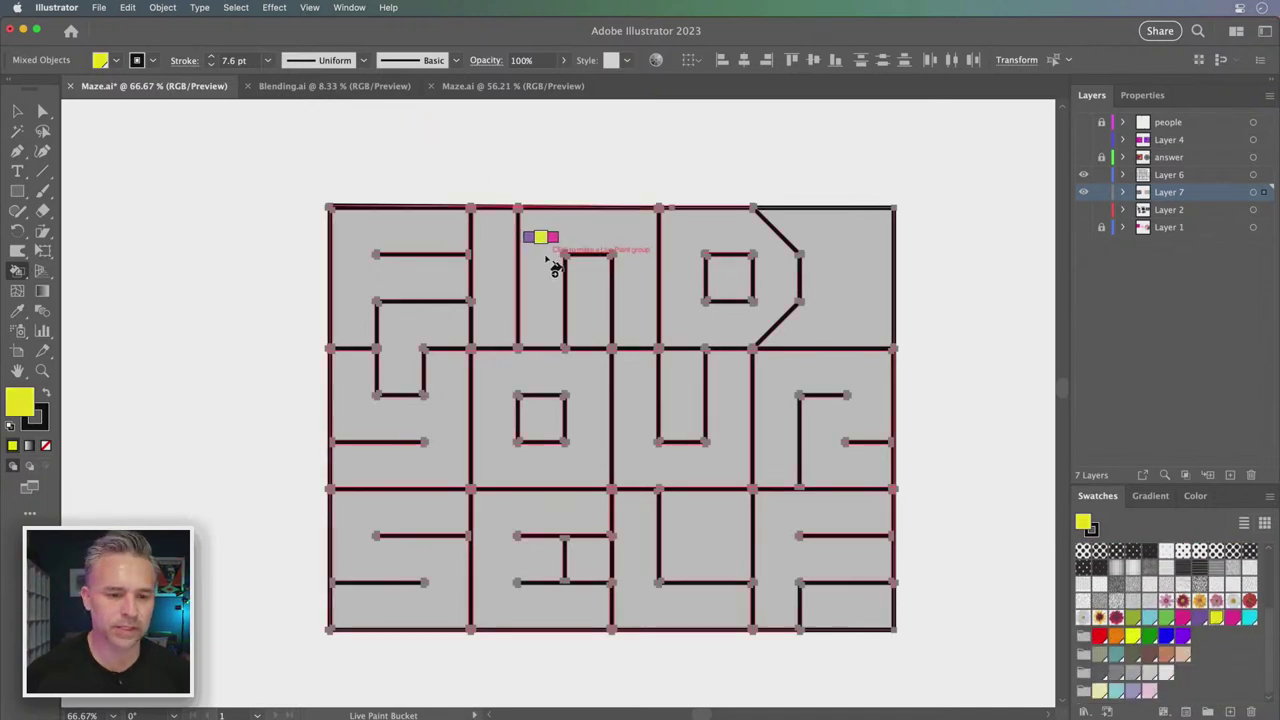
Live-paint the F, I, N and D letter cells yellow
left_click(386, 238)
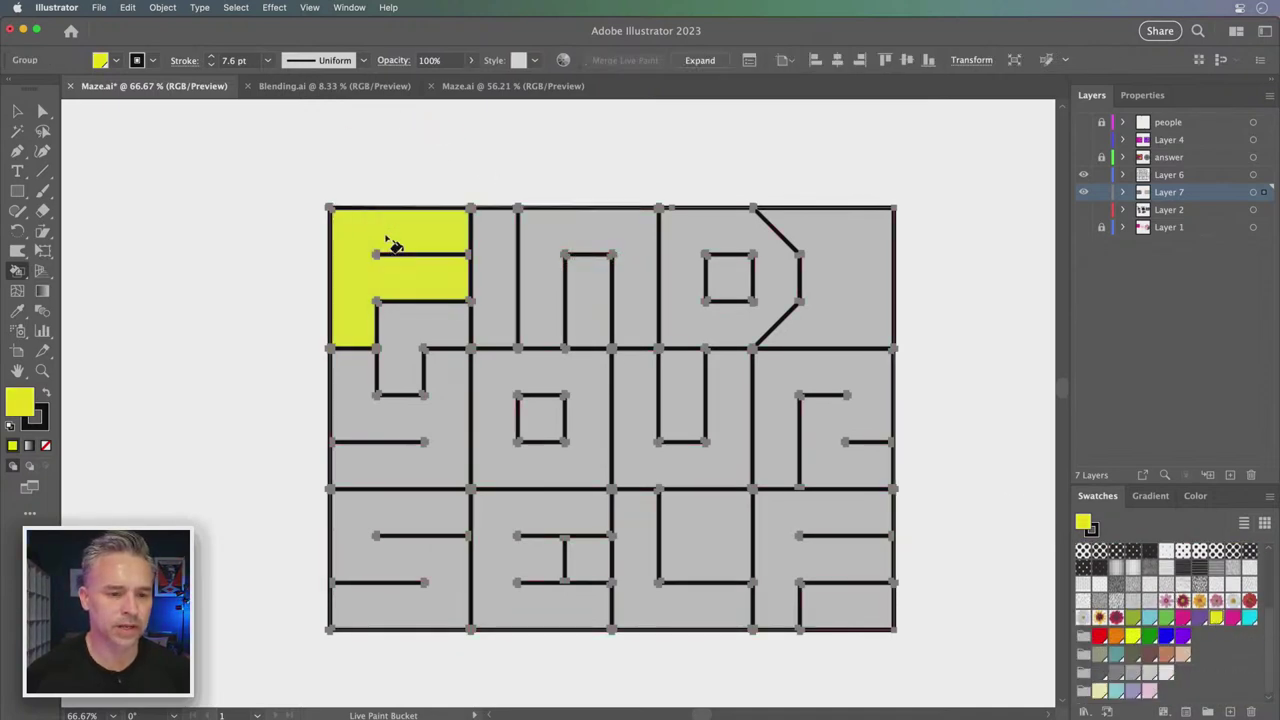
left_click(500, 243)
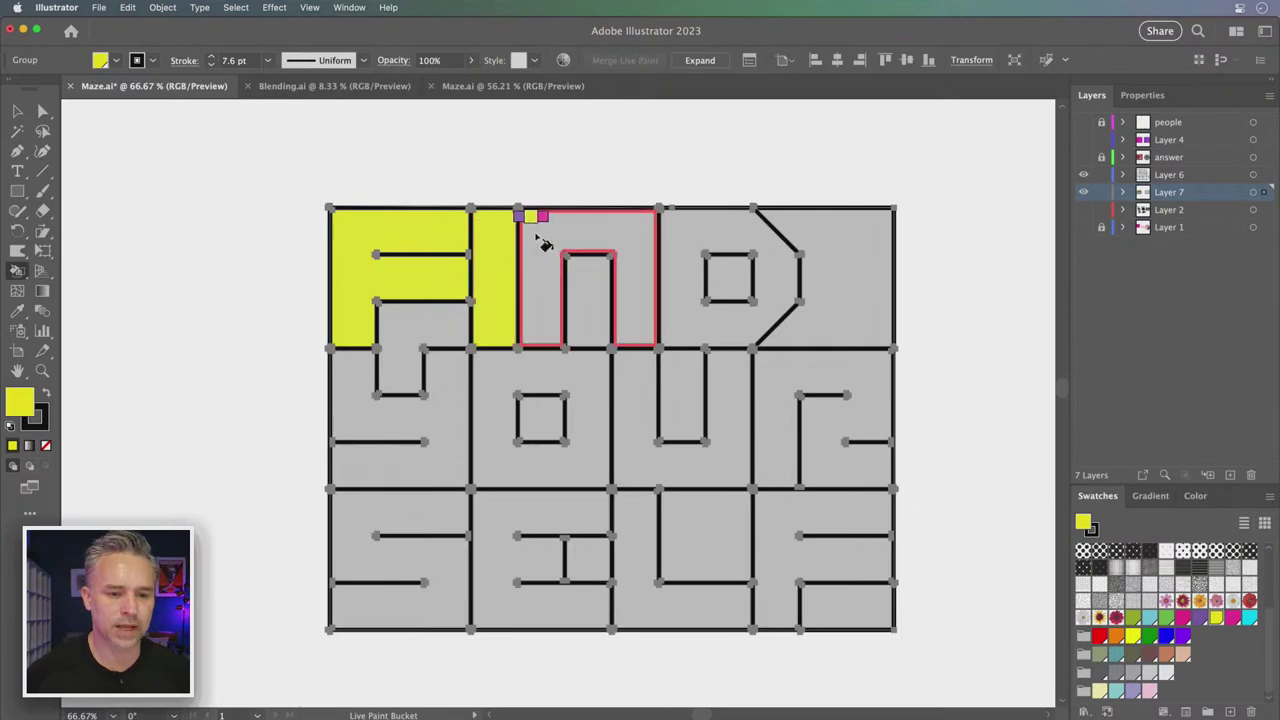
left_click(677, 243)
key("Right")
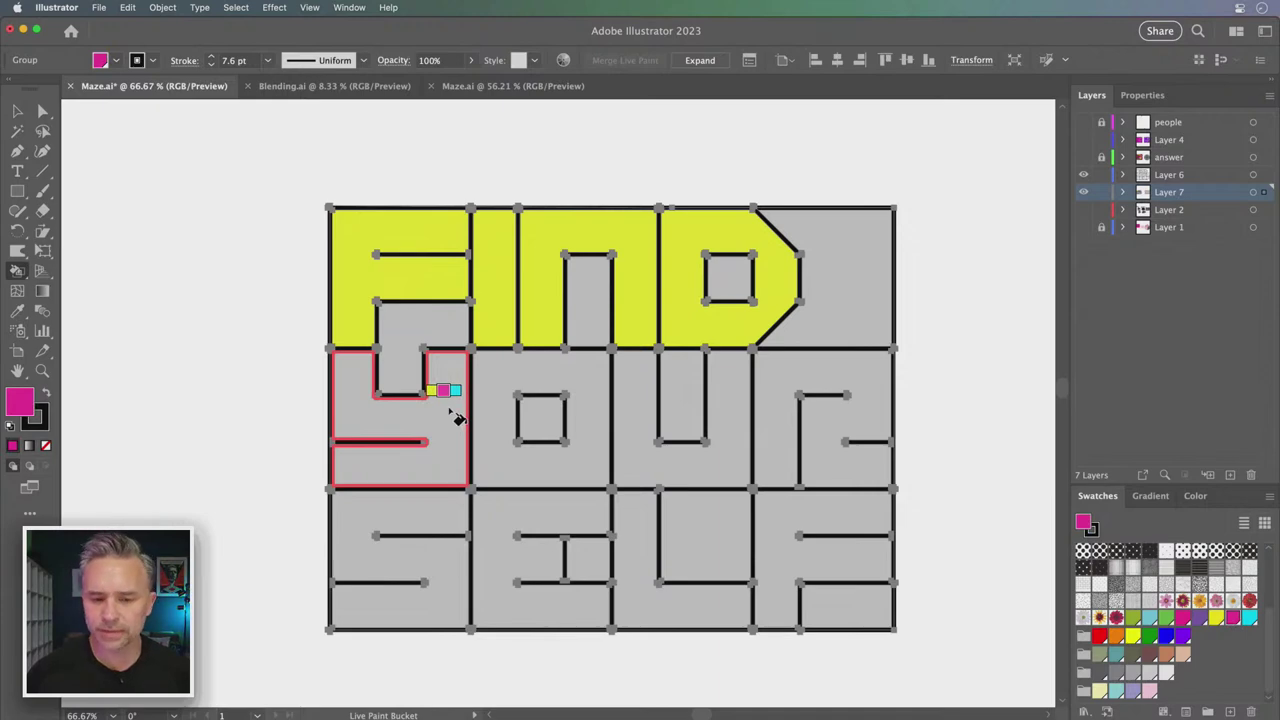
key("Left")
key("Right")
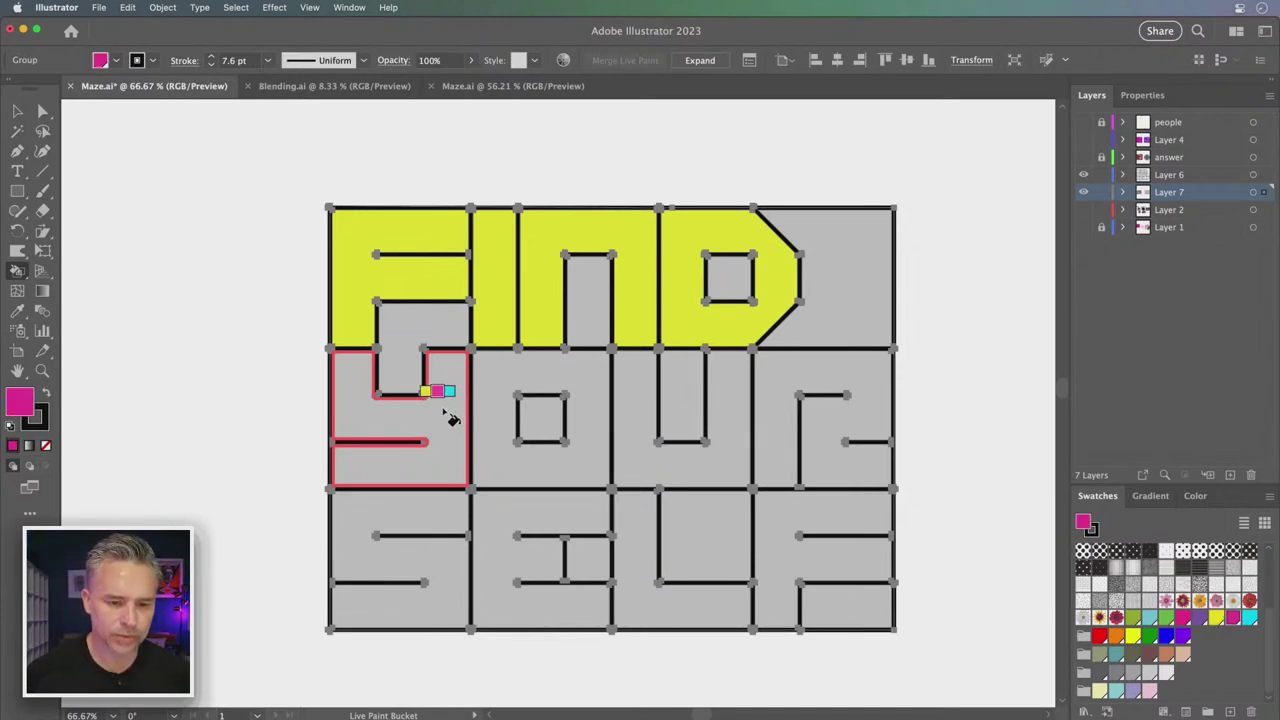
key("Left")
Live-paint the letter cells of YOUR and SELF yellow
left_click(448, 418)
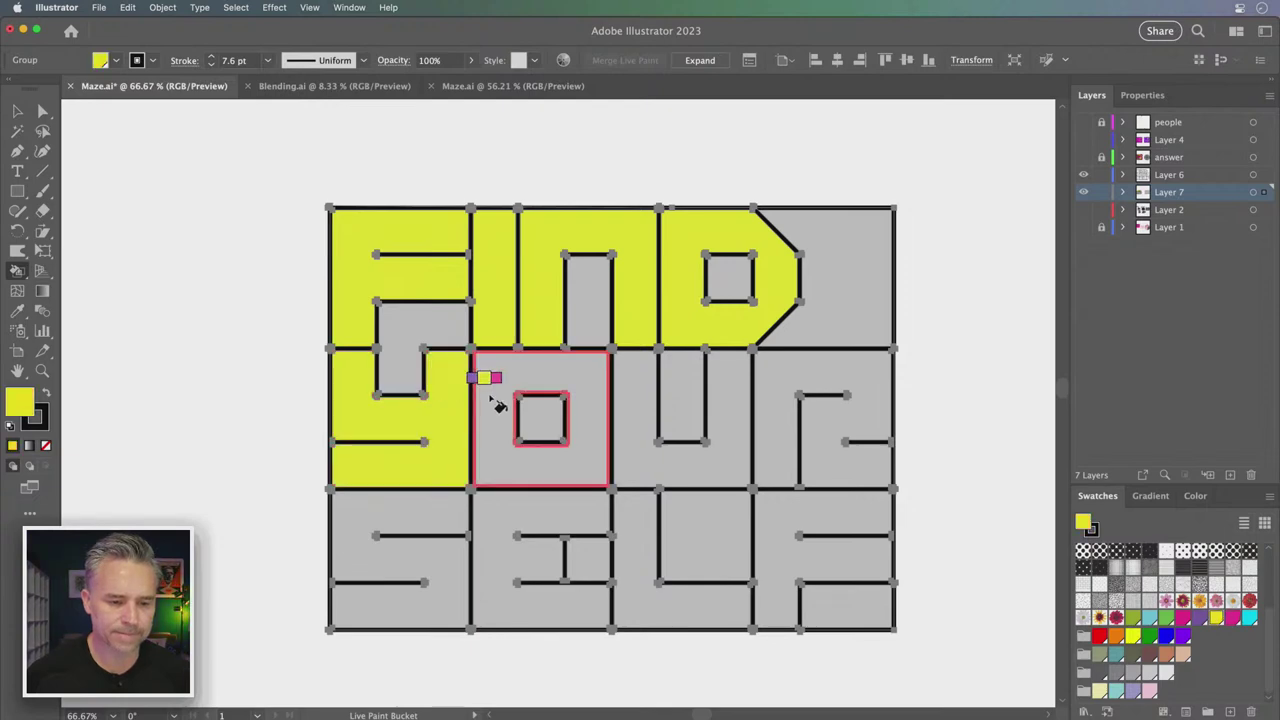
left_click(549, 415)
left_click(645, 440)
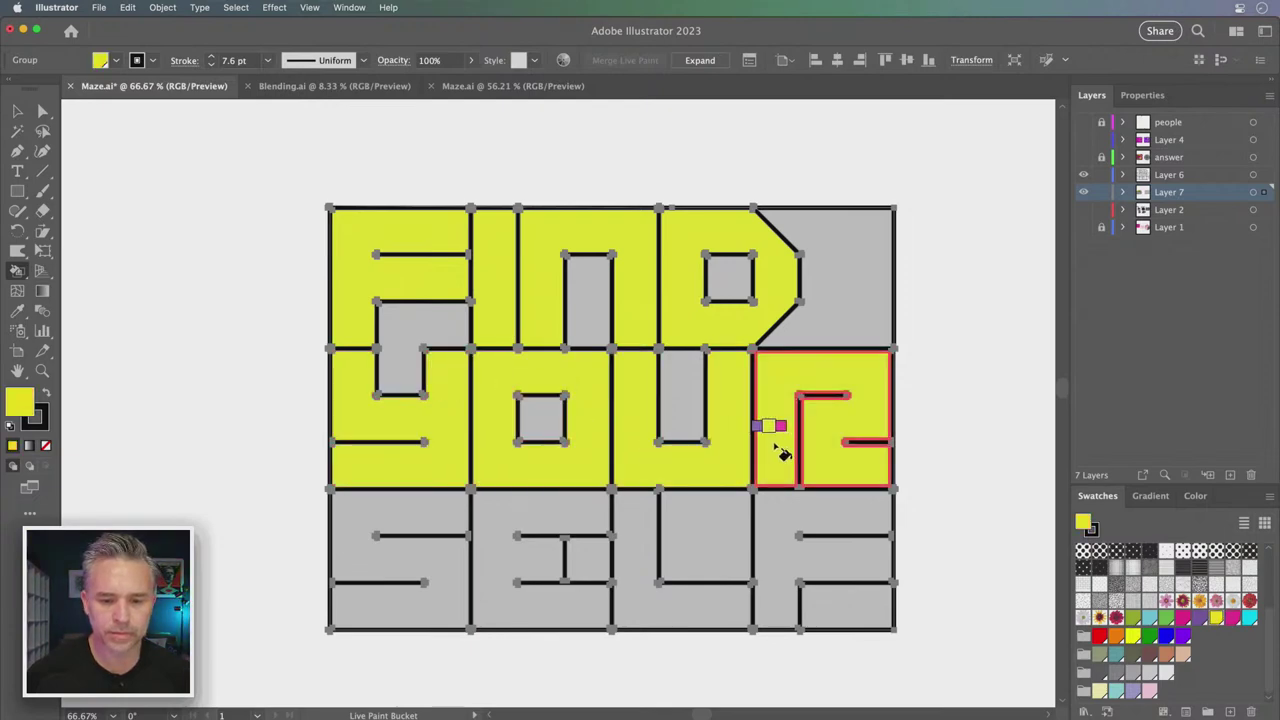
left_click(775, 445)
left_click(400, 510)
left_click(515, 528)
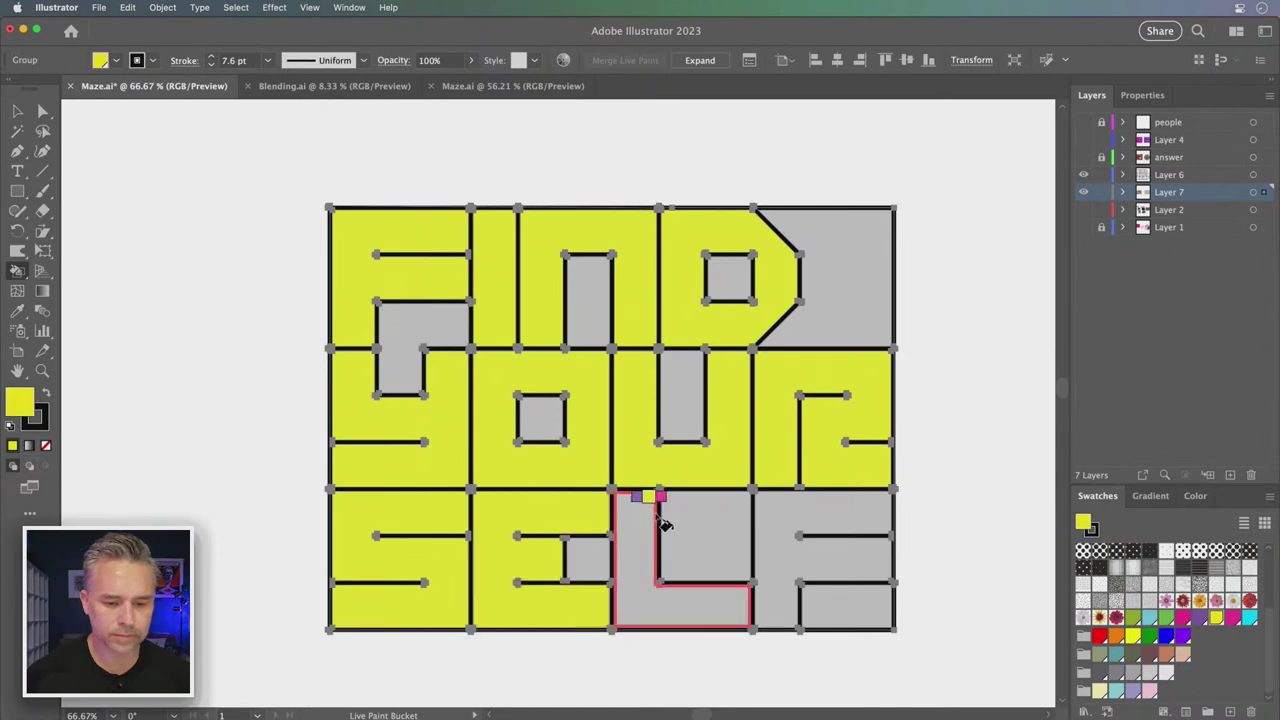
left_click(645, 518)
left_click(778, 531)
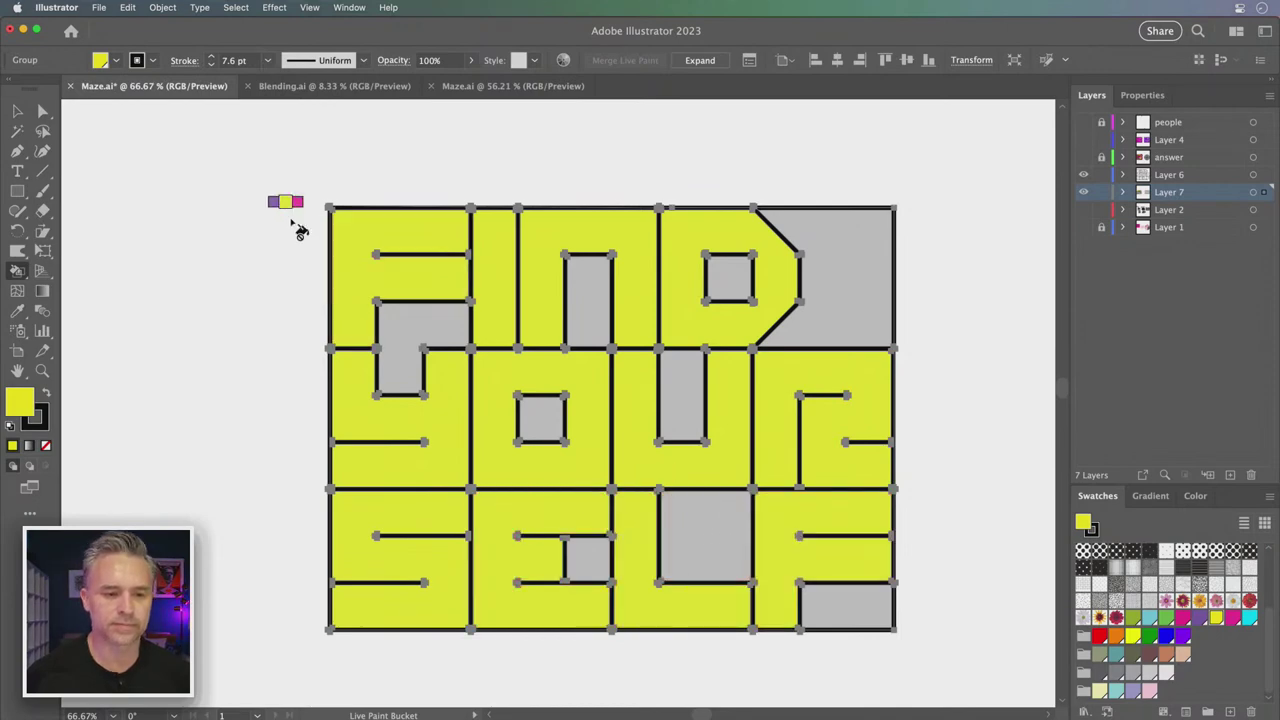
Stop painting, pan the view, and select the maze's outer boundary anchor points
left_click(19, 110)
left_click(166, 229)
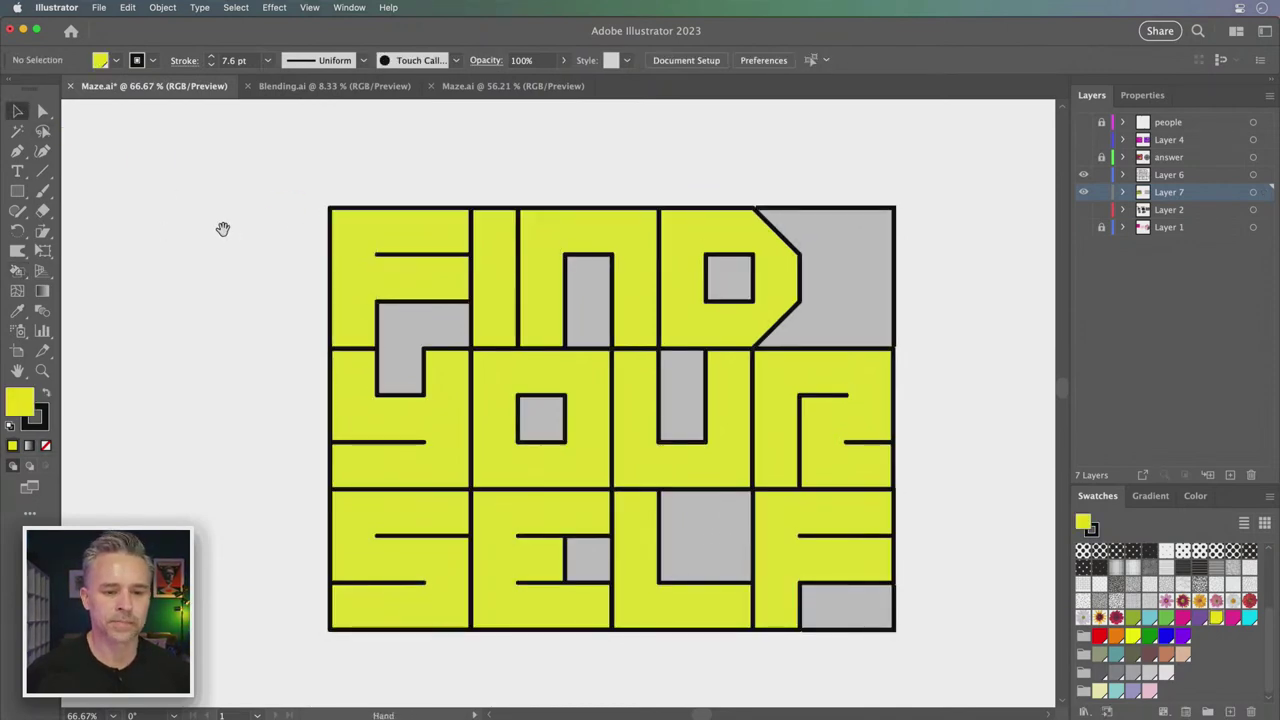
left_click_drag(223, 229, 207, 221)
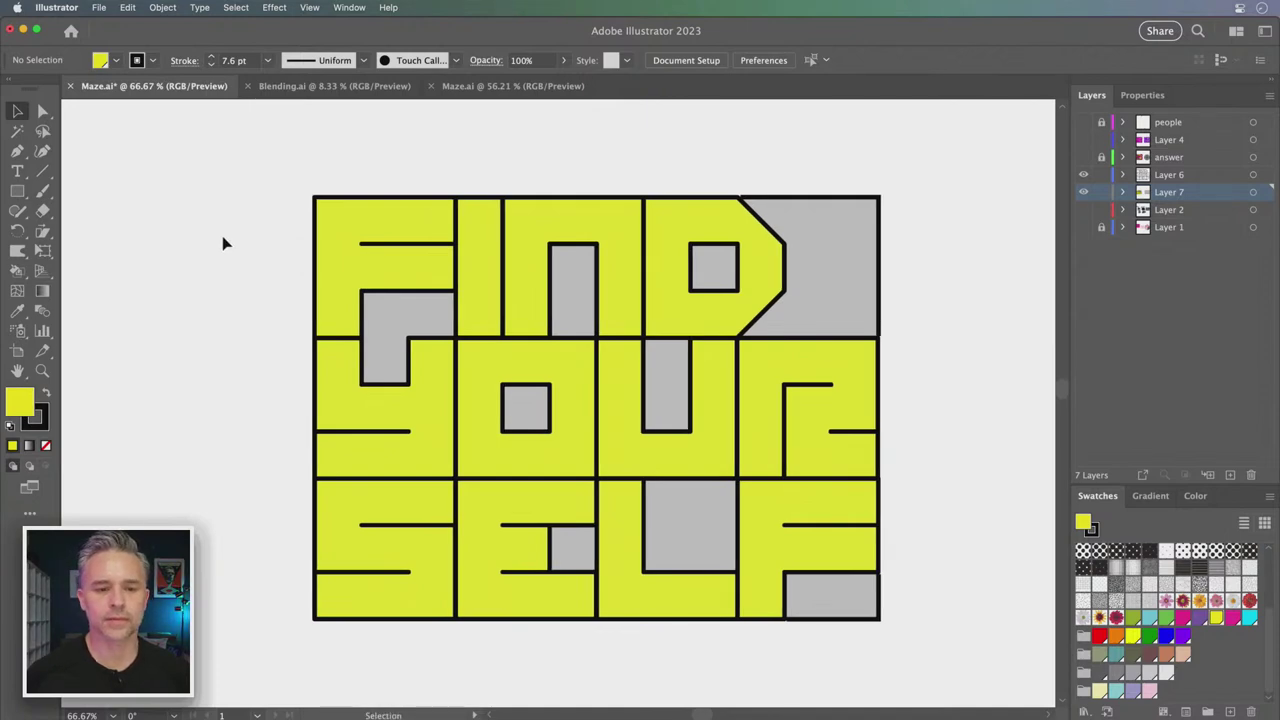
left_click(43, 110)
left_click(830, 197)
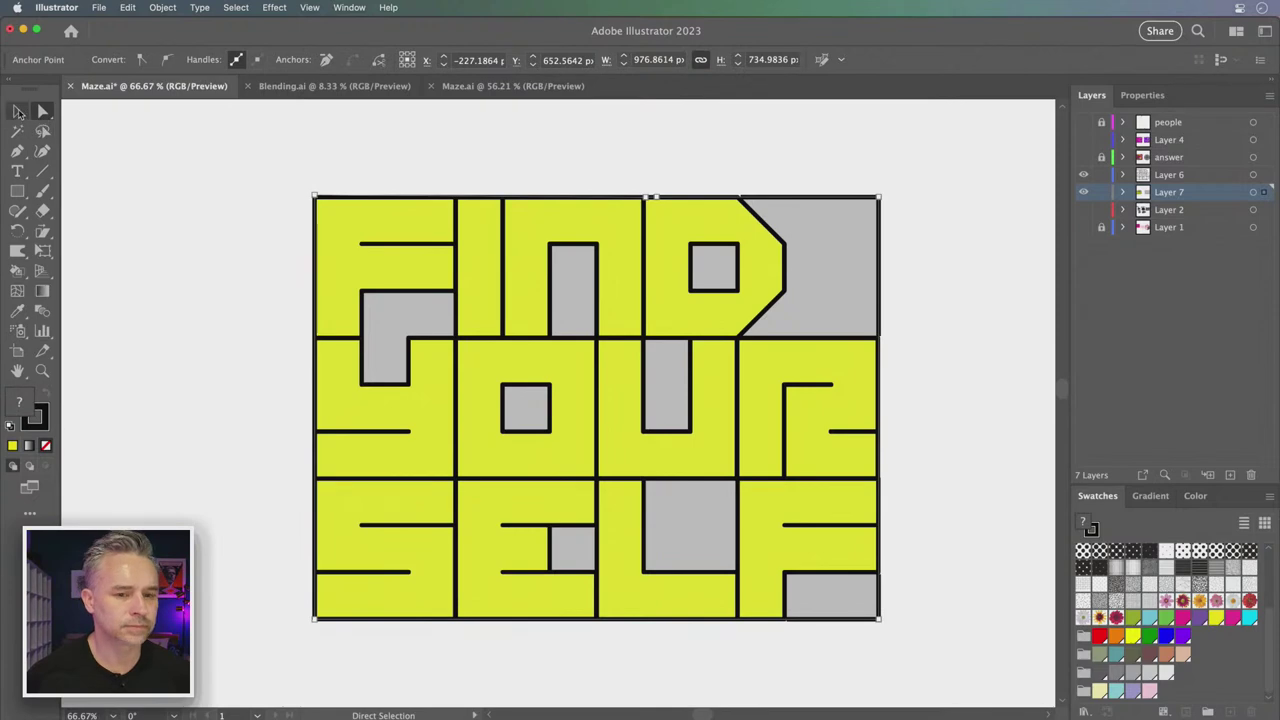
left_click(19, 112)
left_click(220, 212)
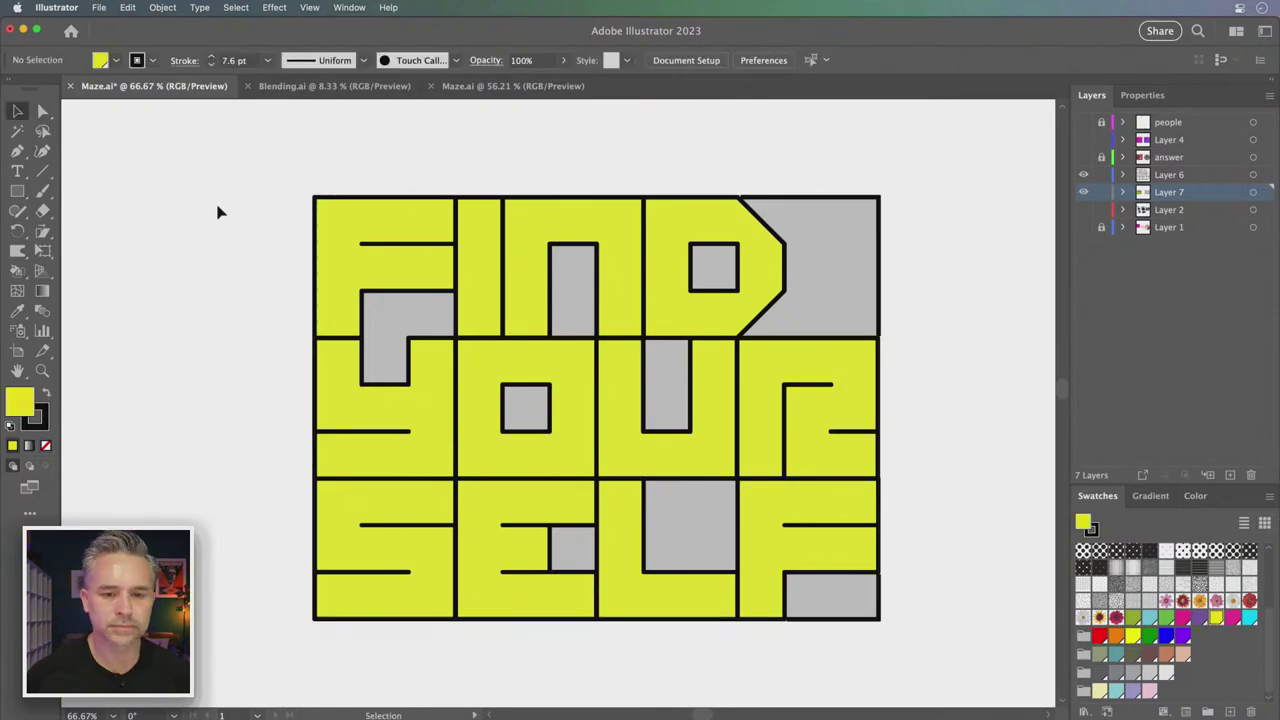
left_click(42, 371)
left_click_drag(740, 198, 923, 558)
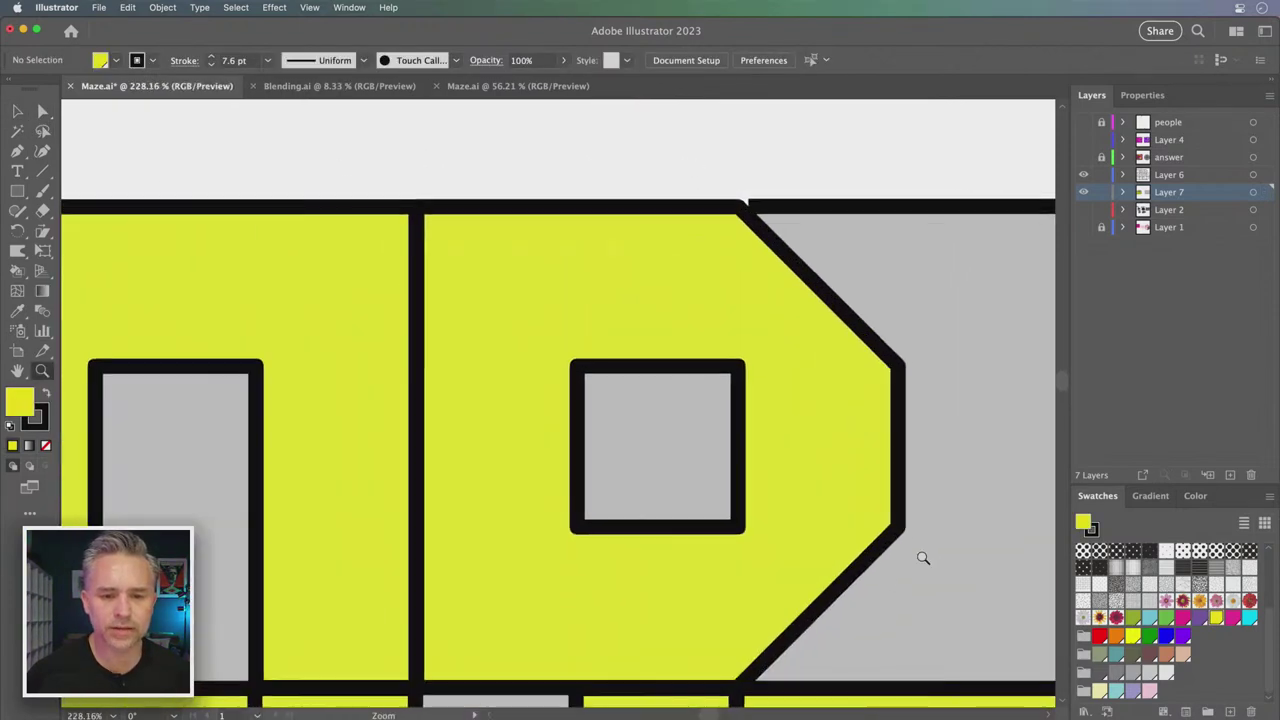
left_click(43, 111)
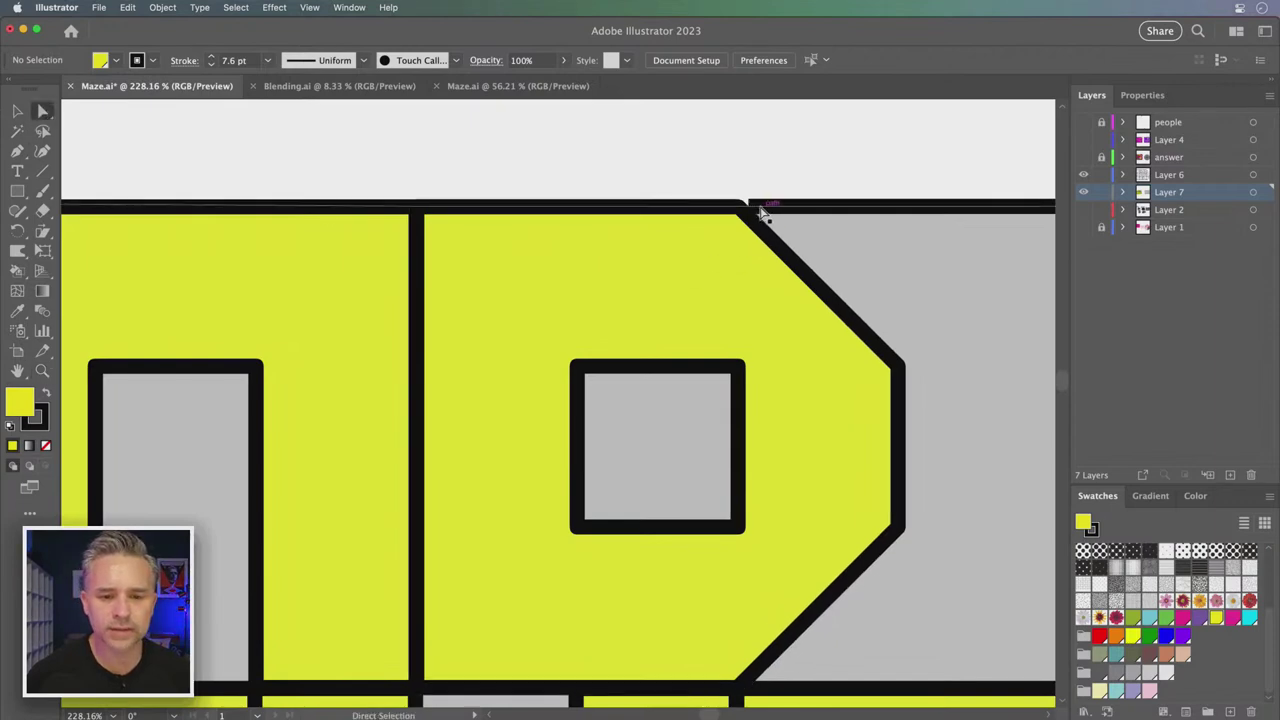
scroll(751, 160, "right", 5)
scroll(751, 160, "up", 2)
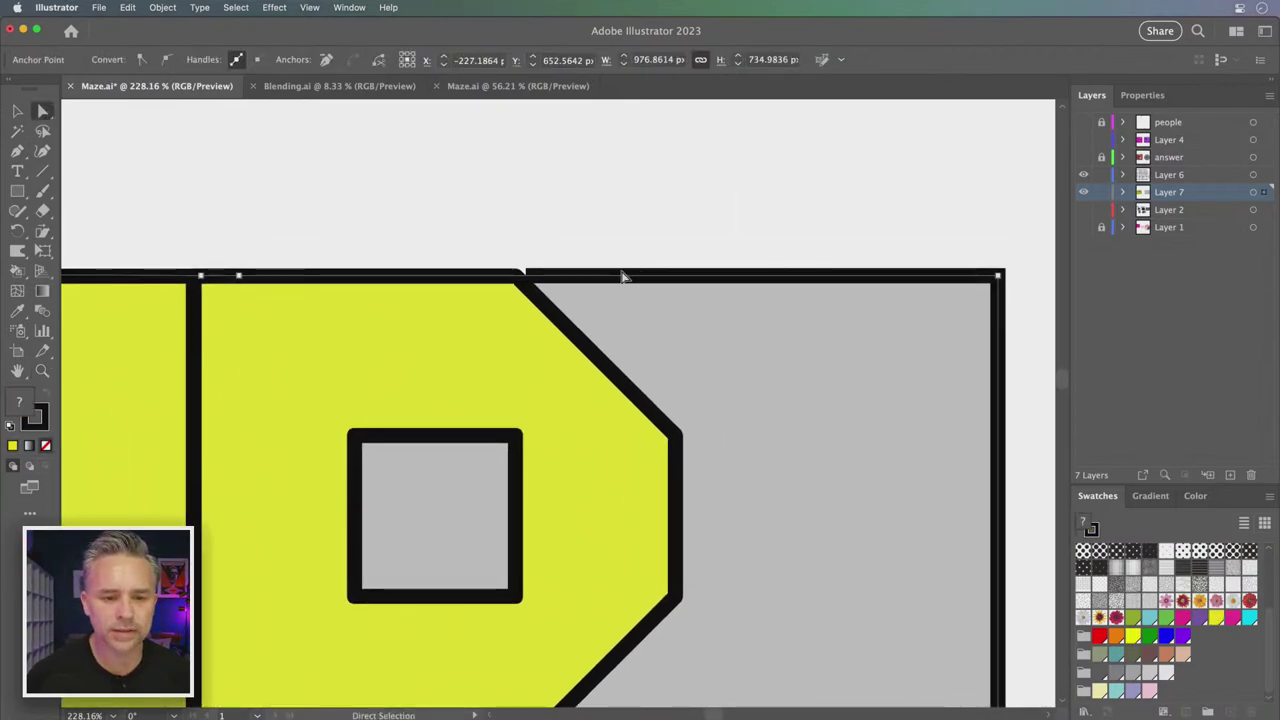
left_click_drag(623, 274, 647, 465)
key("super+z")
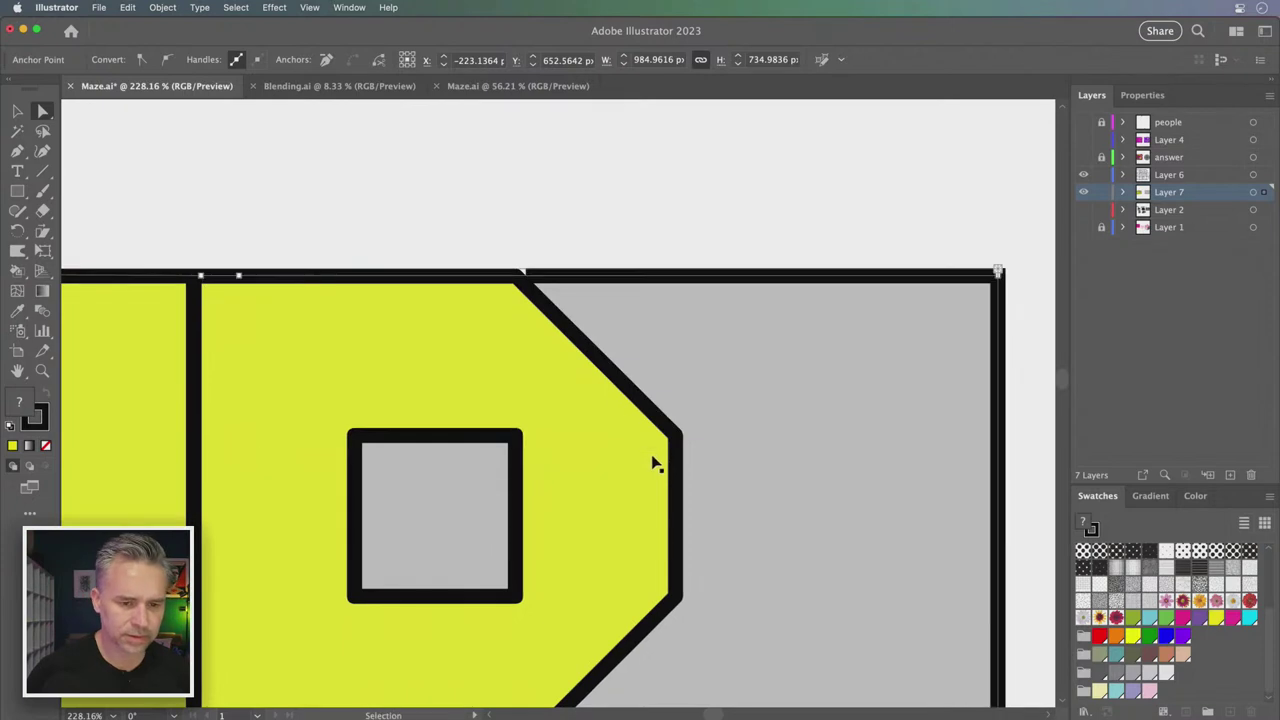
key("super+shift+a")
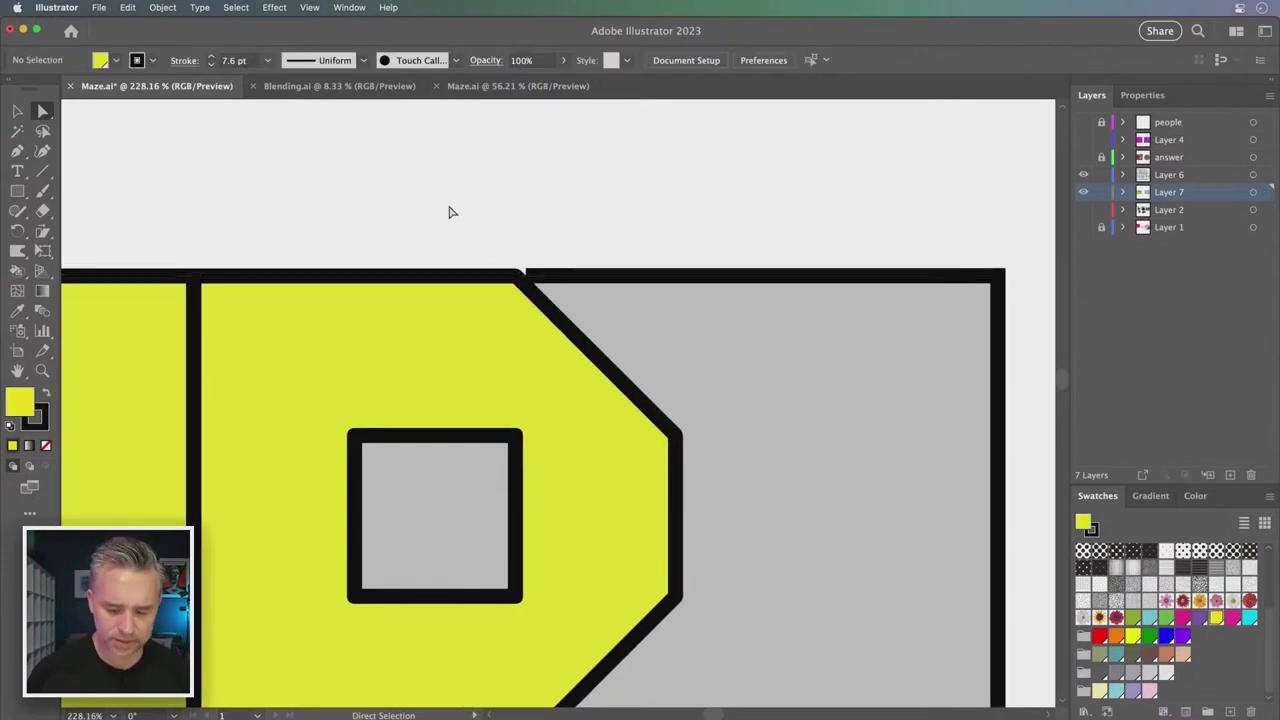
key("super+minus")
key("super+minus")
key("super+minus")
key("super+minus")
left_click_drag(424, 447, 621, 312)
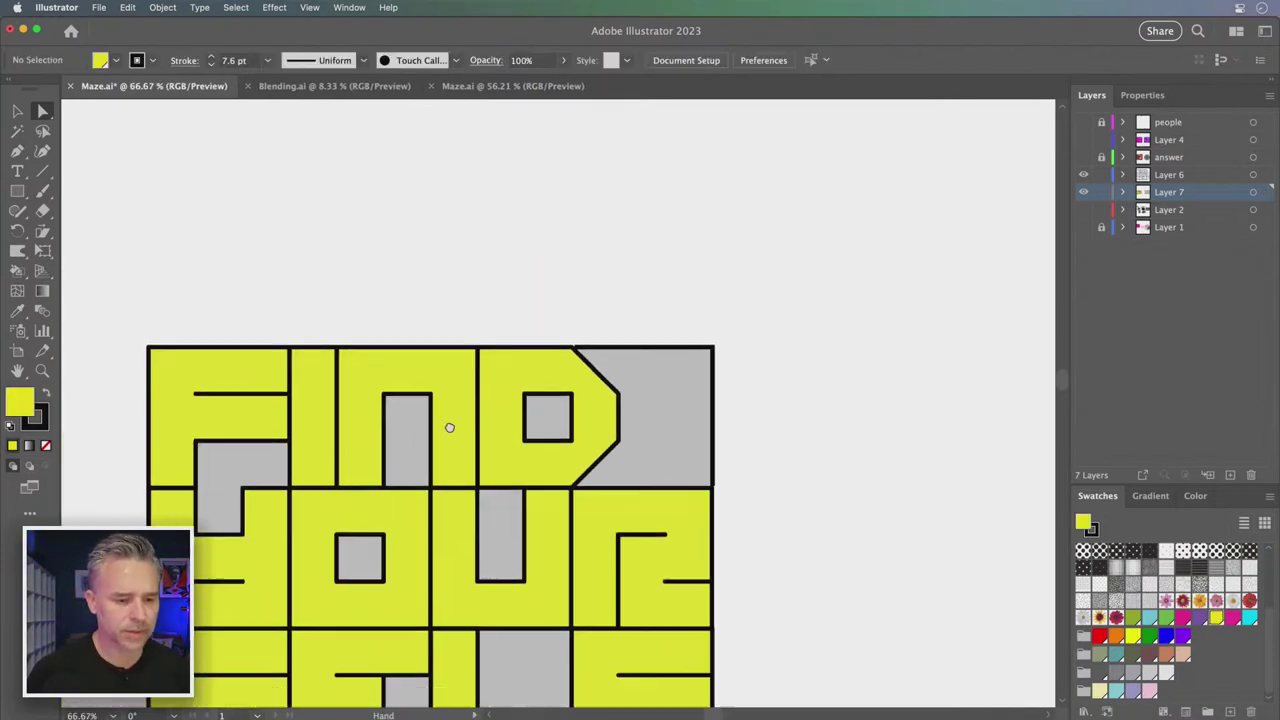
left_click(814, 331)
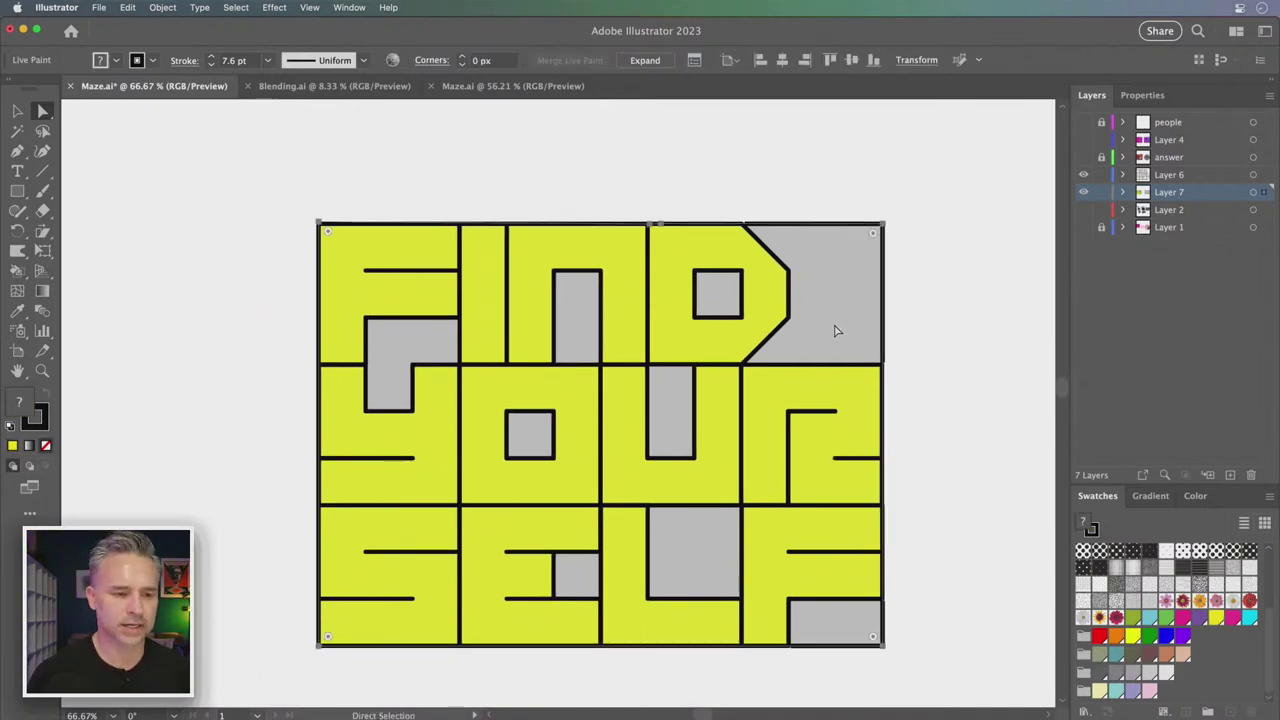
key("super+shift+a")
key("v")
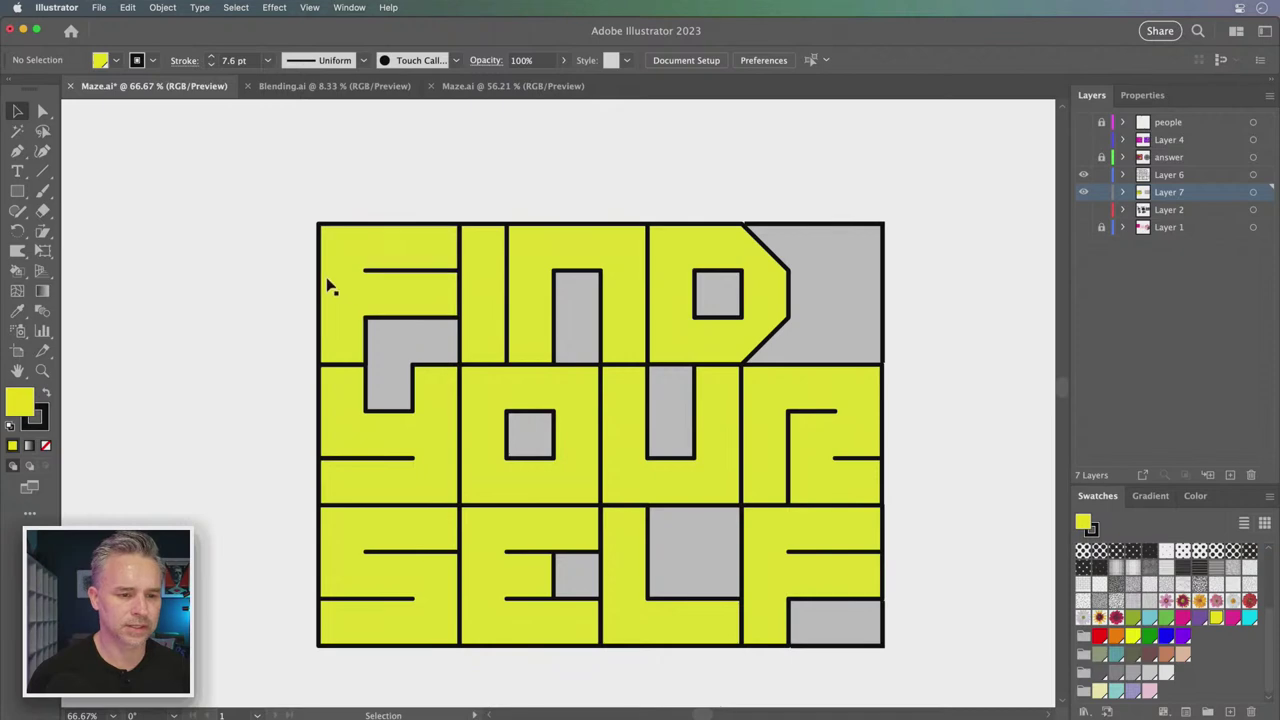
left_click(343, 288)
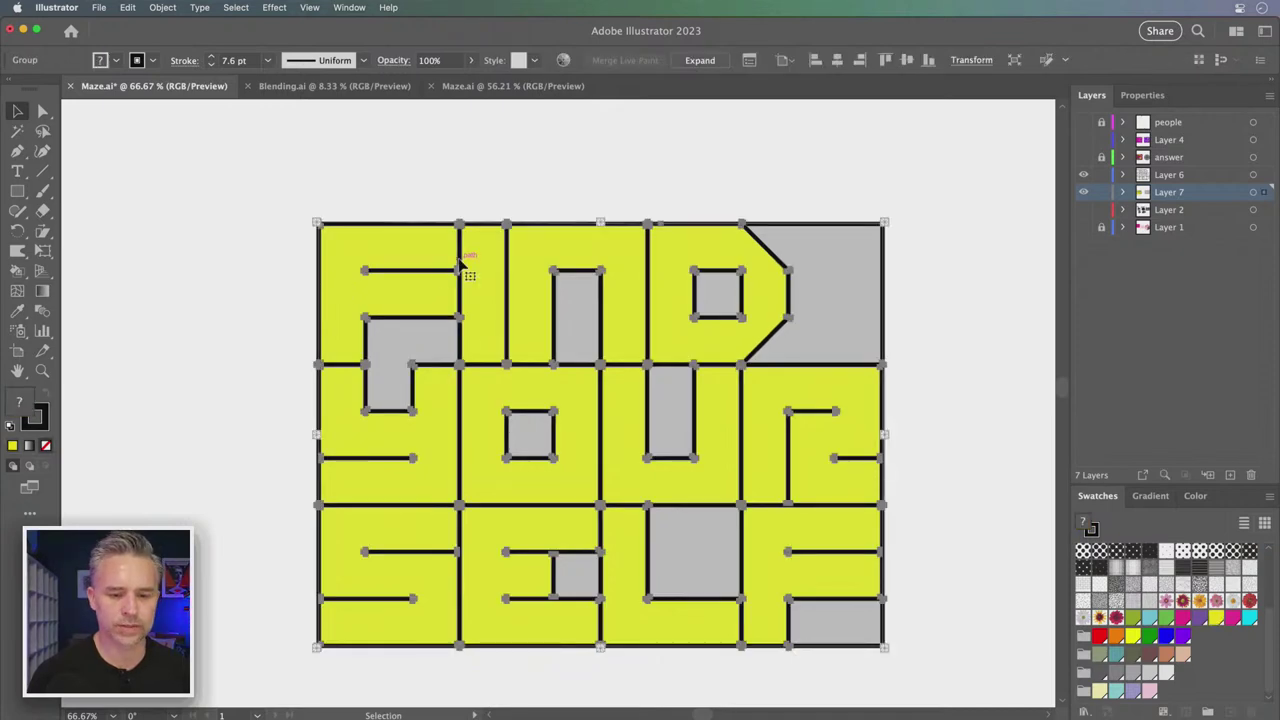
Live-paint the grey gaps in U, E, O, F, N, D and the bottom-right corner magenta
left_click(16, 271)
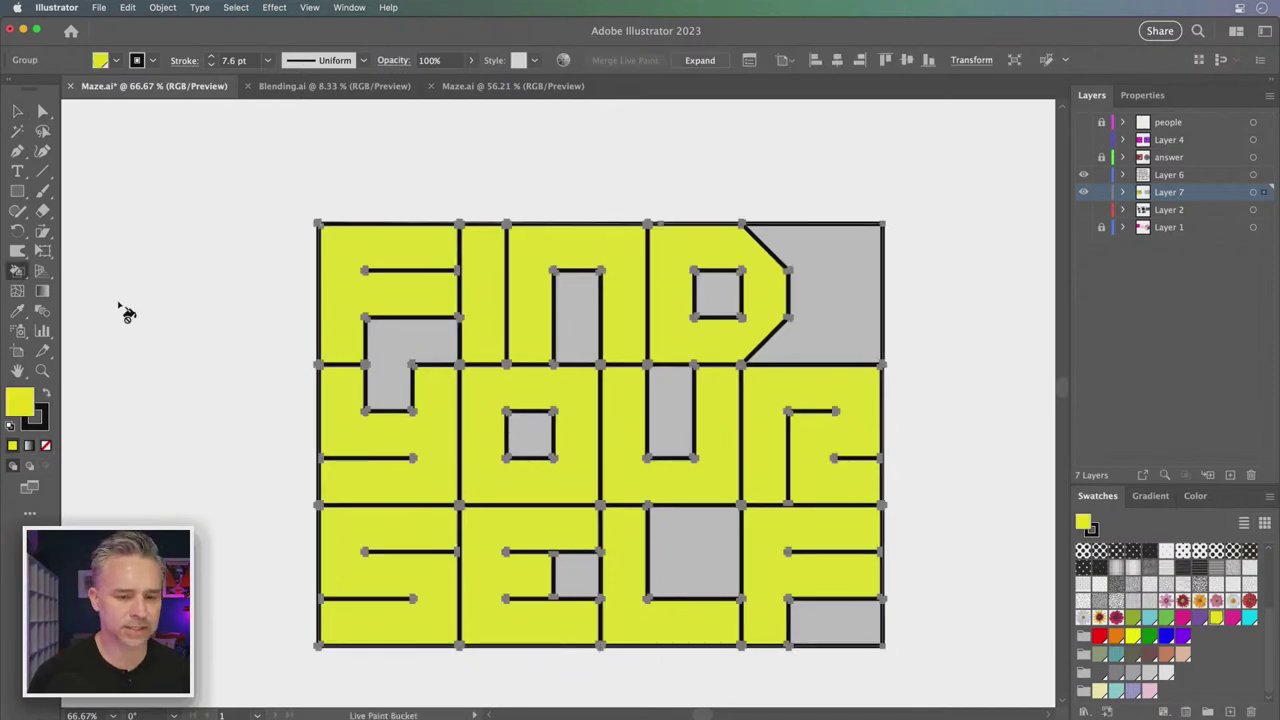
key("Right")
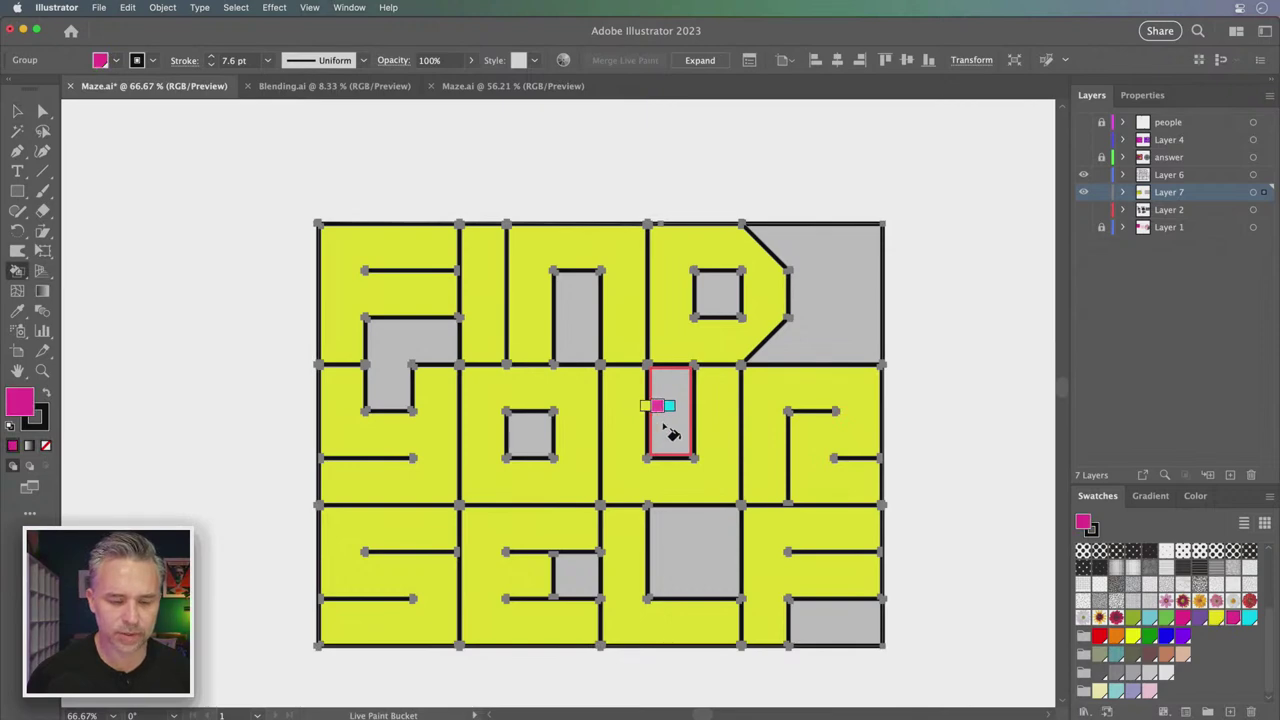
left_click(668, 430)
left_click(672, 556)
left_click(576, 574)
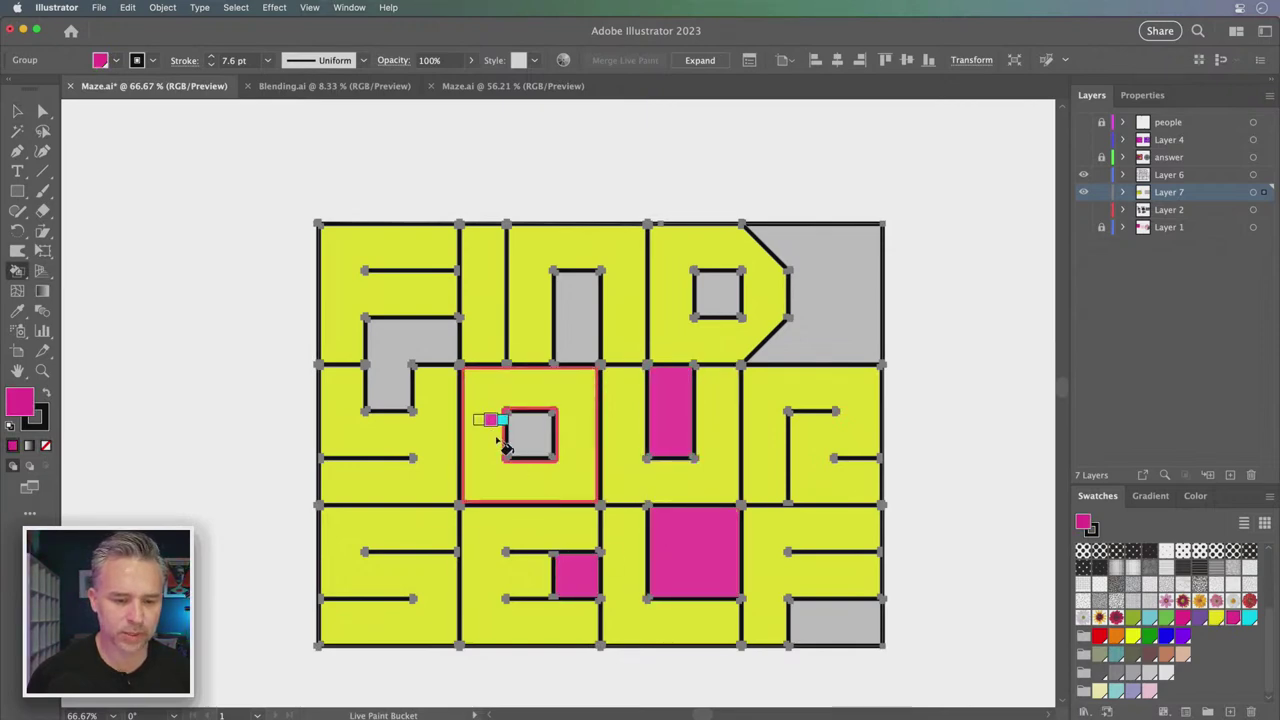
left_click(530, 433)
left_click(386, 356)
left_click(575, 318)
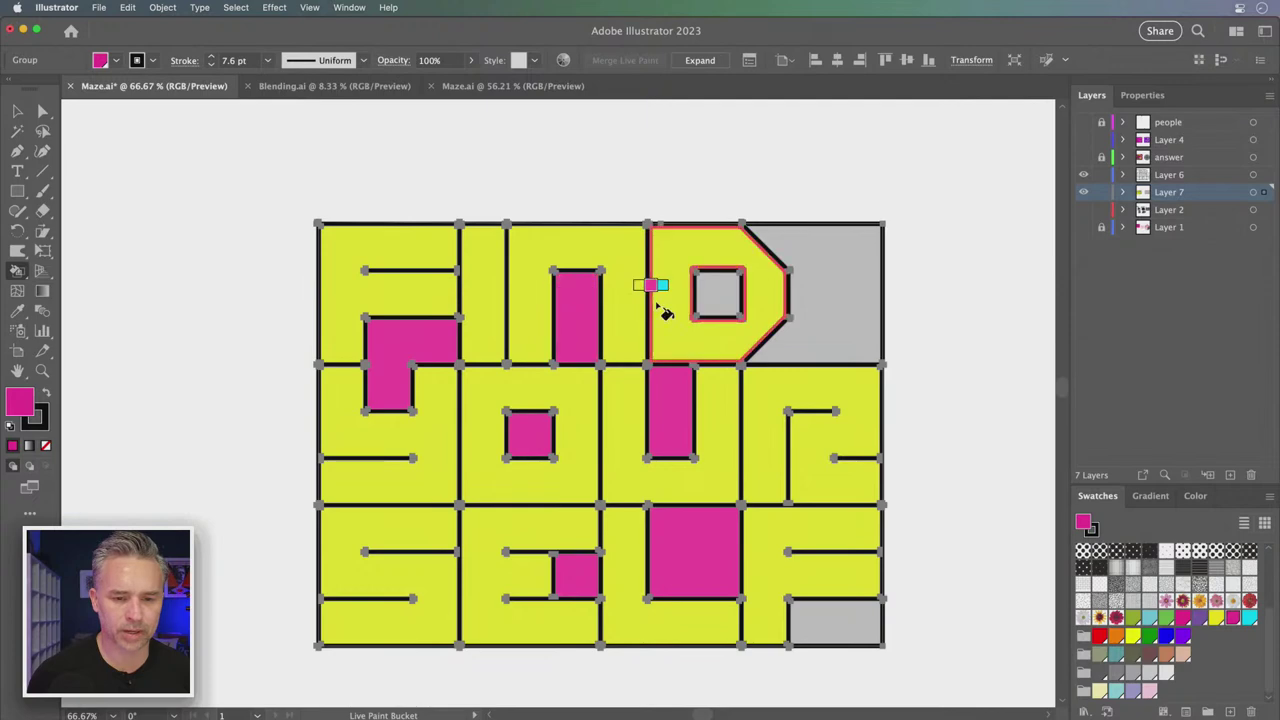
left_click(717, 292)
left_click(816, 345)
left_click(829, 612)
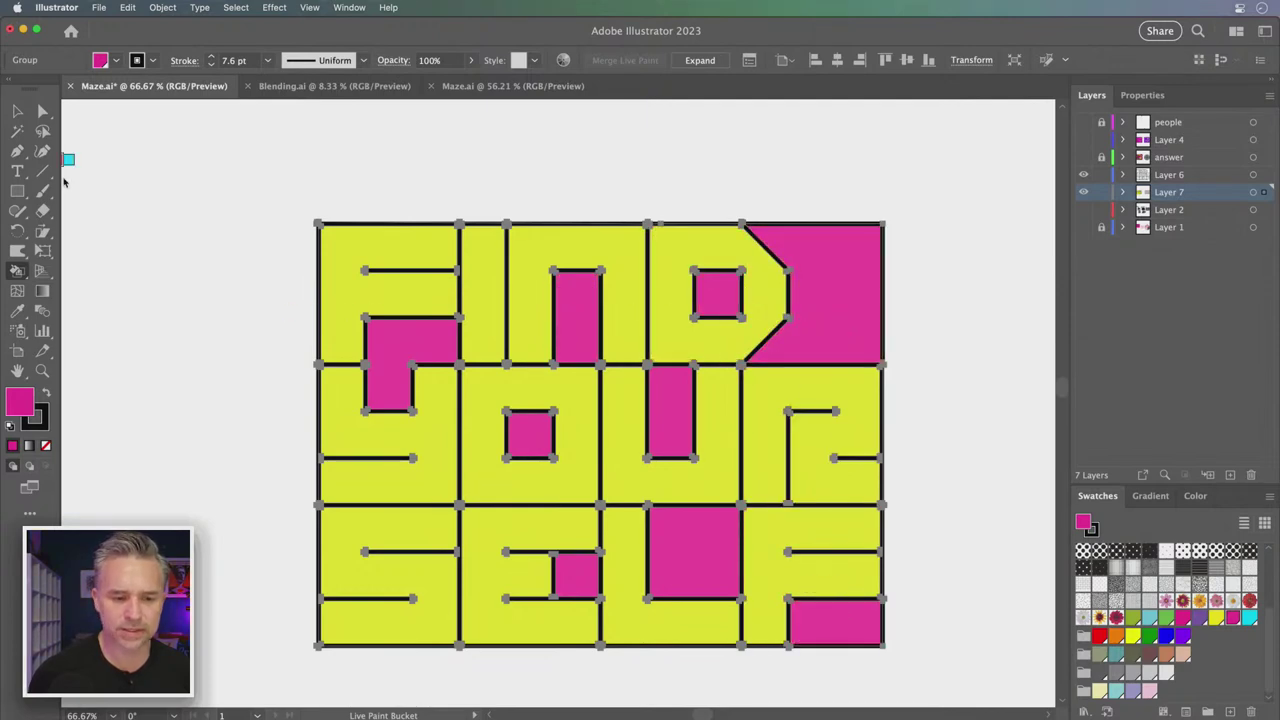
key("v")
left_click(185, 262)
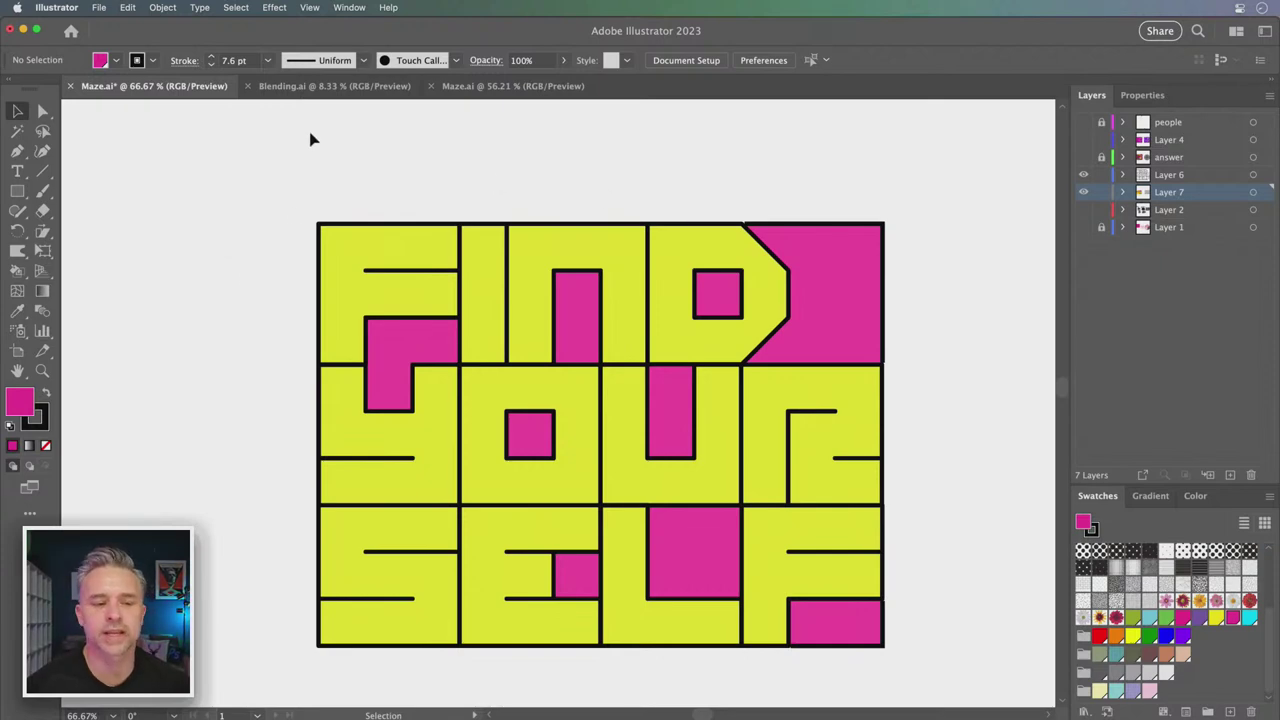
Copy the running figure onto Layer 6 and place it at the maze's left entrance
left_click(1084, 122)
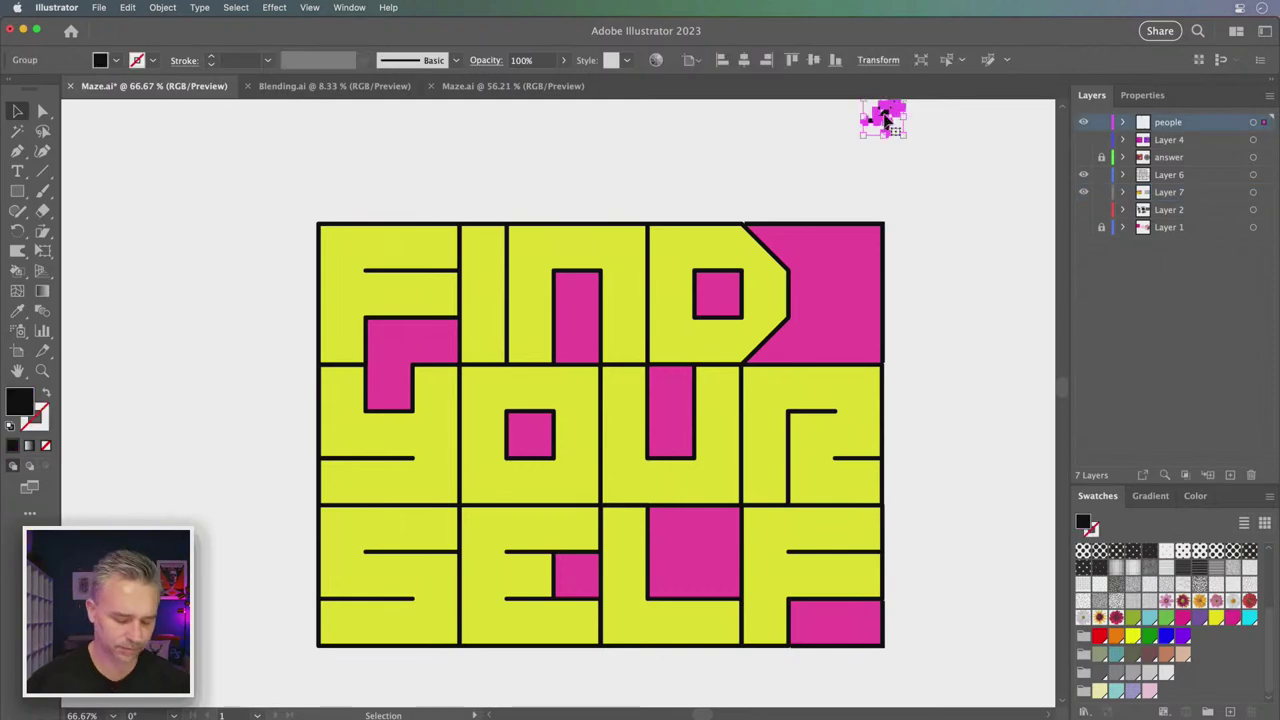
mouse_move(893, 118)
left_mouse_down()
mouse_move(352, 176)
mouse_move(1203, 157)
left_mouse_up()
left_click(1200, 176)
left_click(1084, 122)
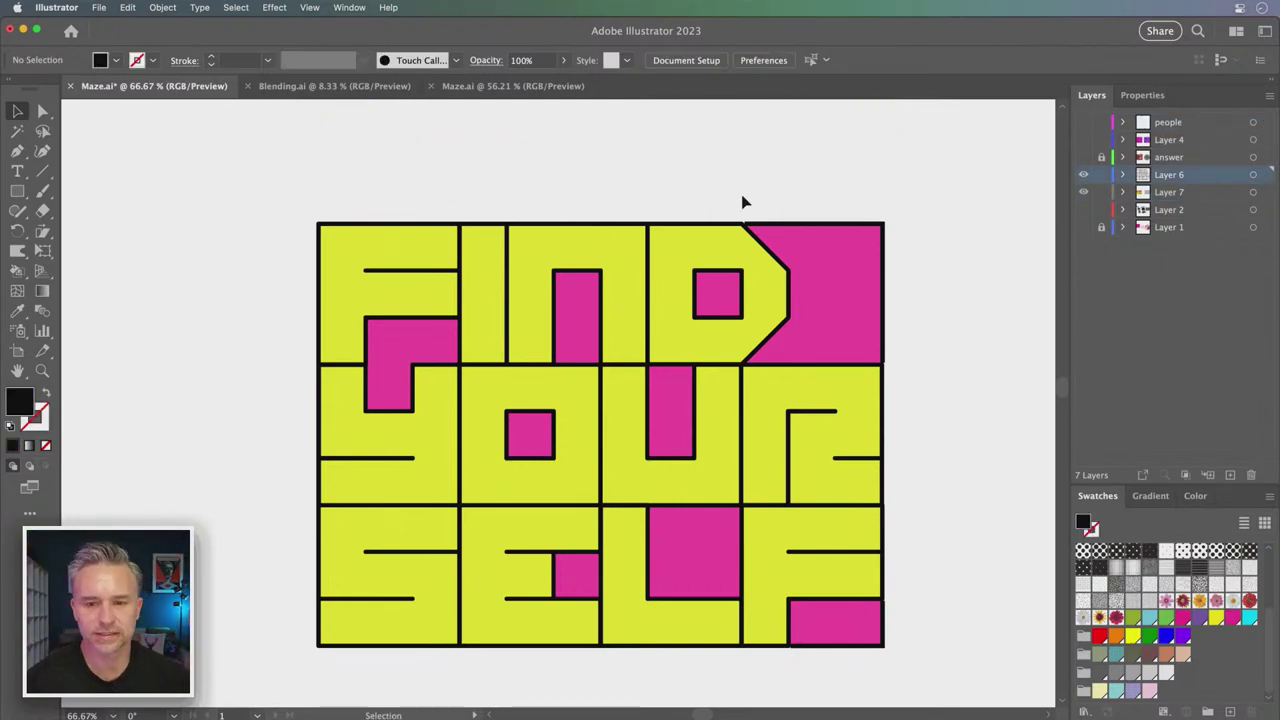
key("ctrl+v")
mouse_move(552, 404)
left_mouse_down()
mouse_move(352, 214)
mouse_move(291, 354)
mouse_move(947, 345)
left_mouse_up()
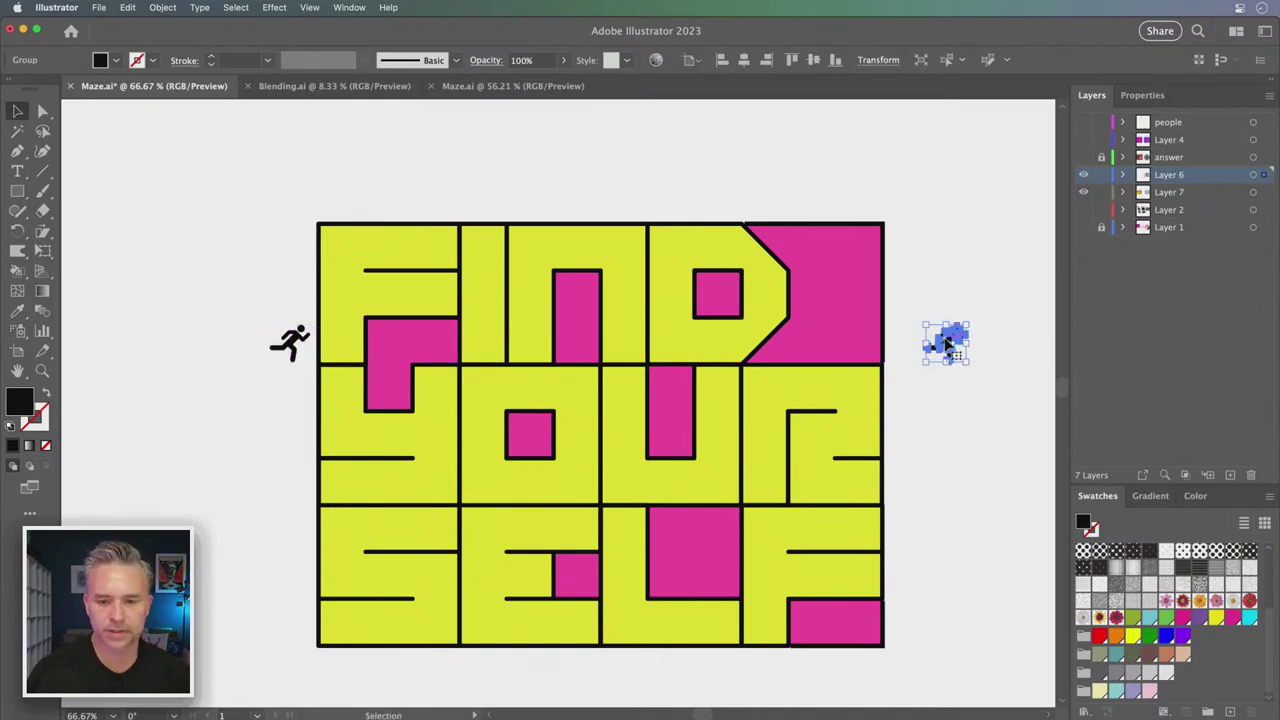
key("Delete")
Move the standing person figure outside the maze's right exit beside the F
left_click(1083, 122)
scroll(986, 271, "right", 10)
scroll(986, 271, "down", 3)
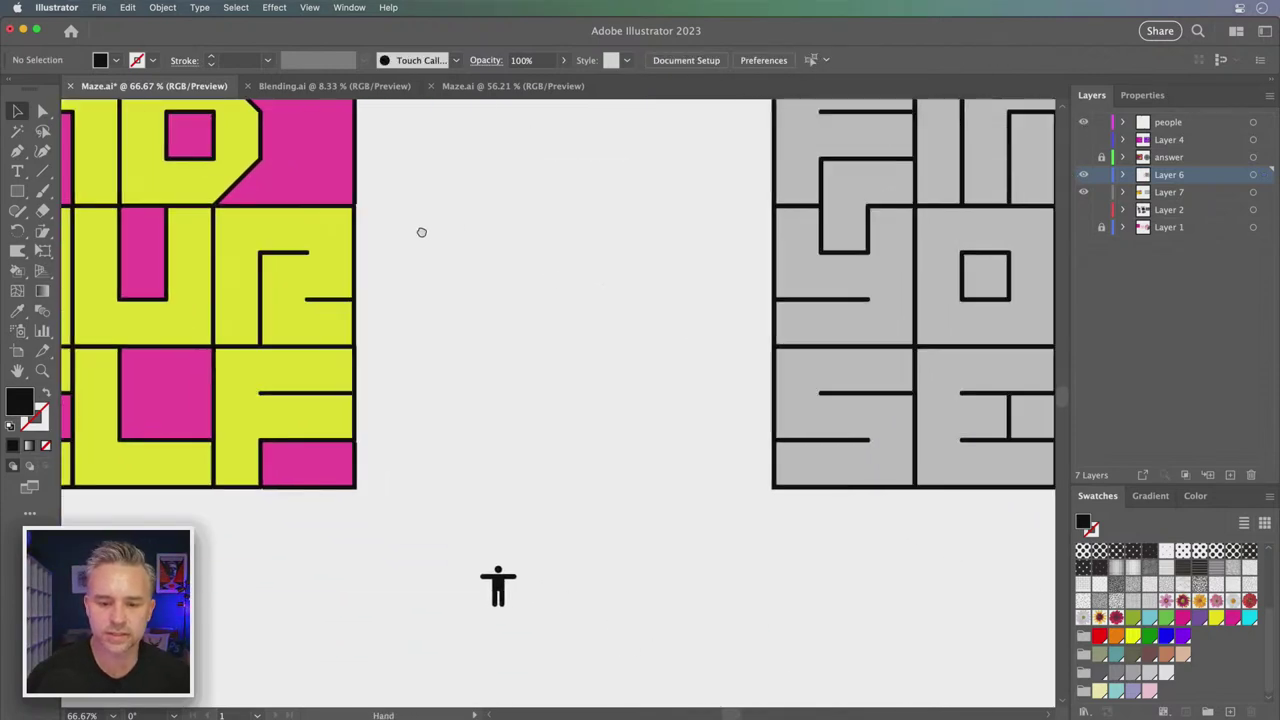
left_click(437, 578)
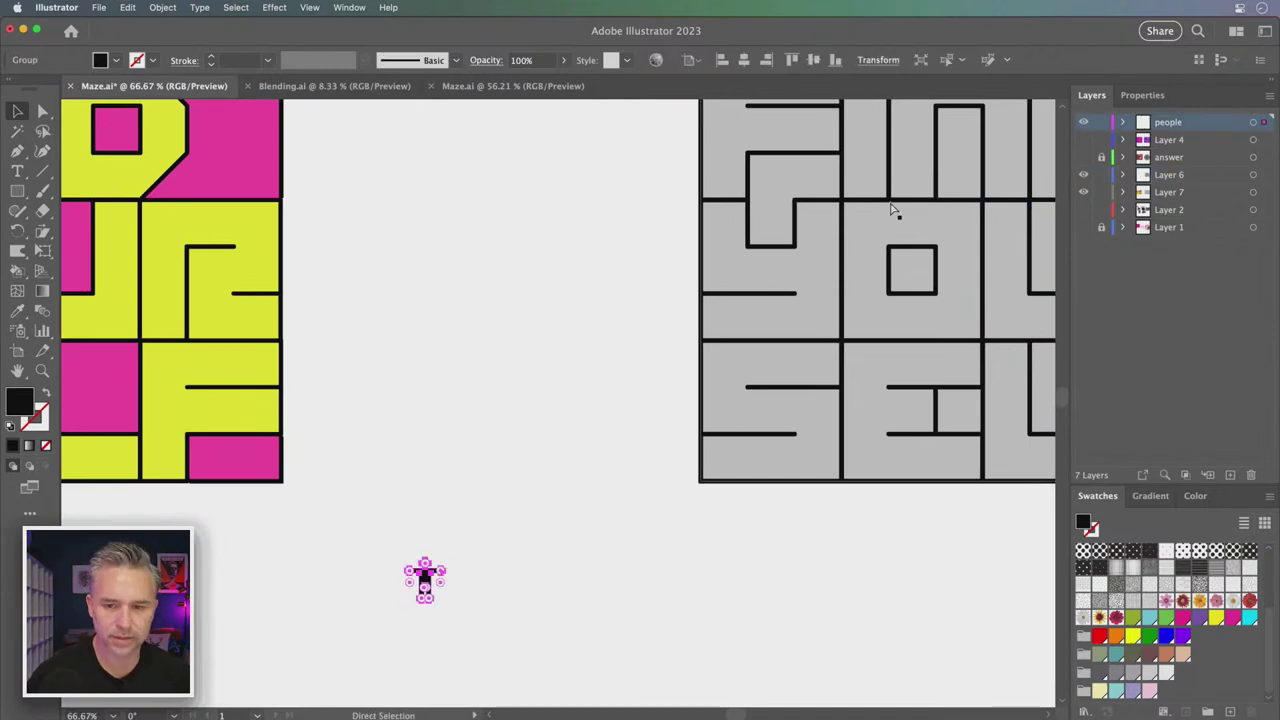
left_click(1083, 122)
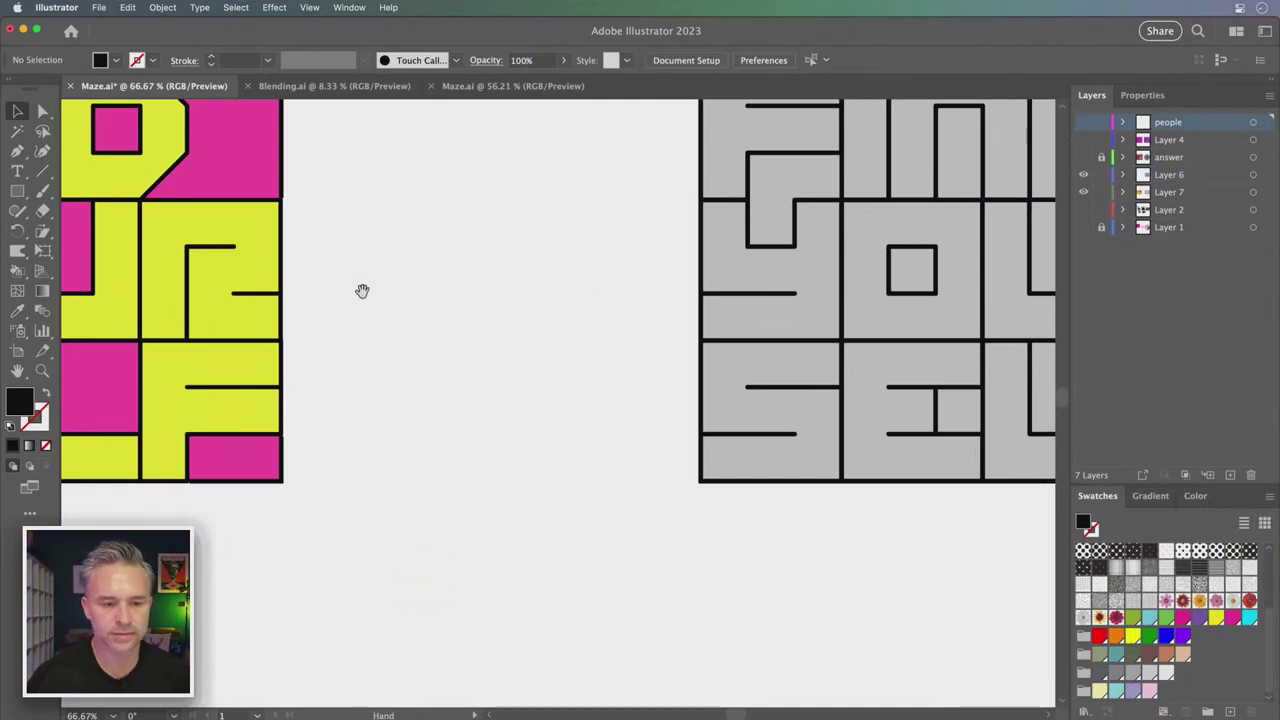
scroll(360, 289, "left", 10)
scroll(360, 289, "up", 2)
left_click(632, 410)
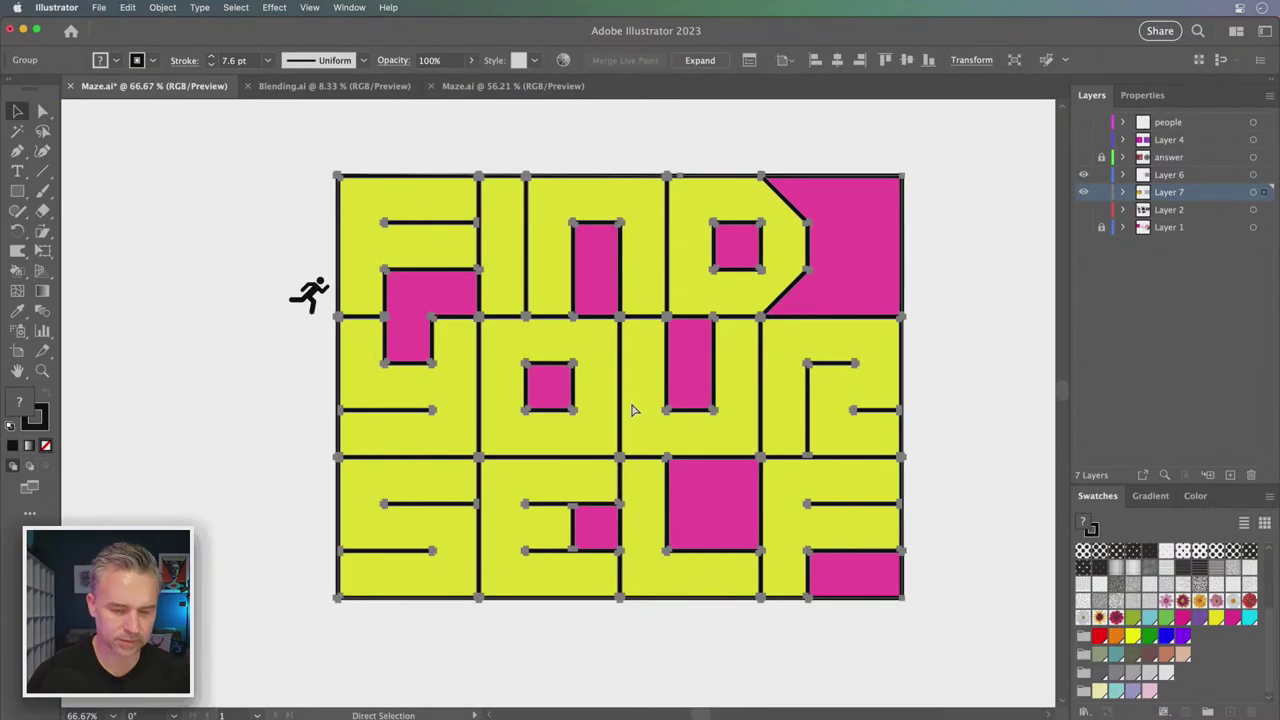
mouse_move(549, 392)
left_mouse_down()
mouse_move(885, 630)
mouse_move(923, 523)
left_mouse_up()
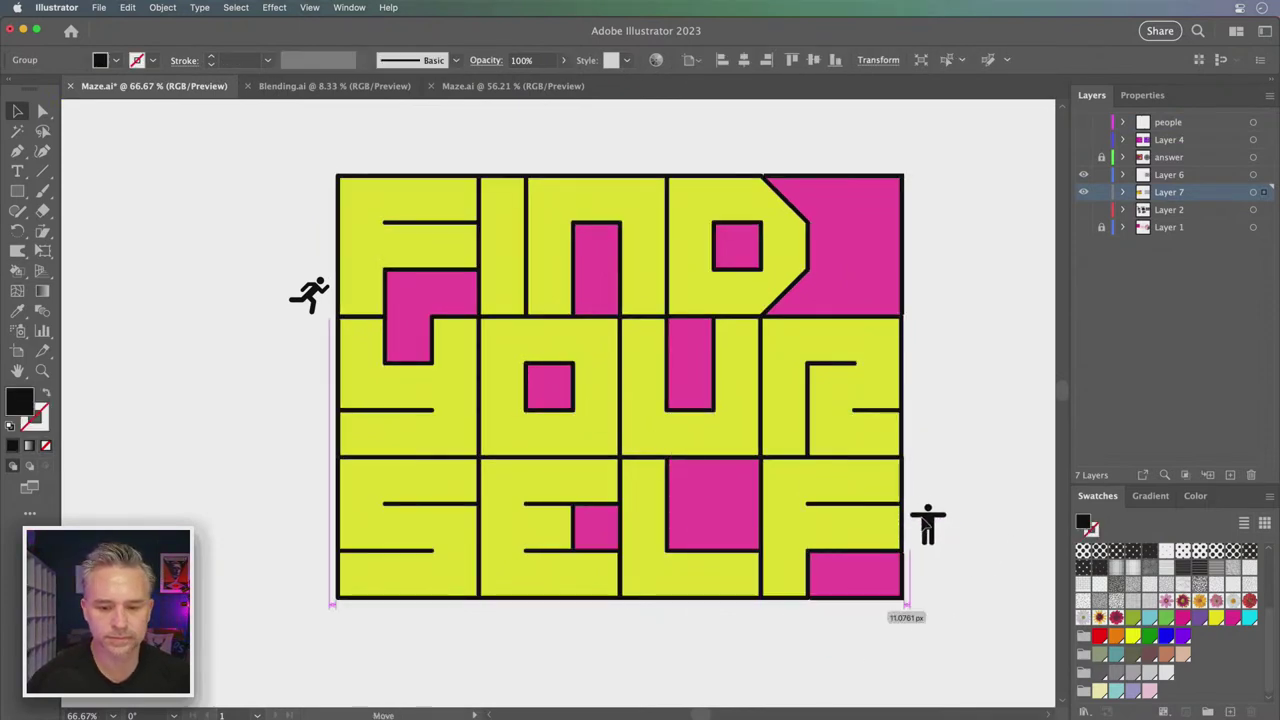
scroll(545, 300, "right", 2)
scroll(545, 300, "down", 1)
scroll(547, 300, "up", 1)
scroll(547, 300, "left", 1)
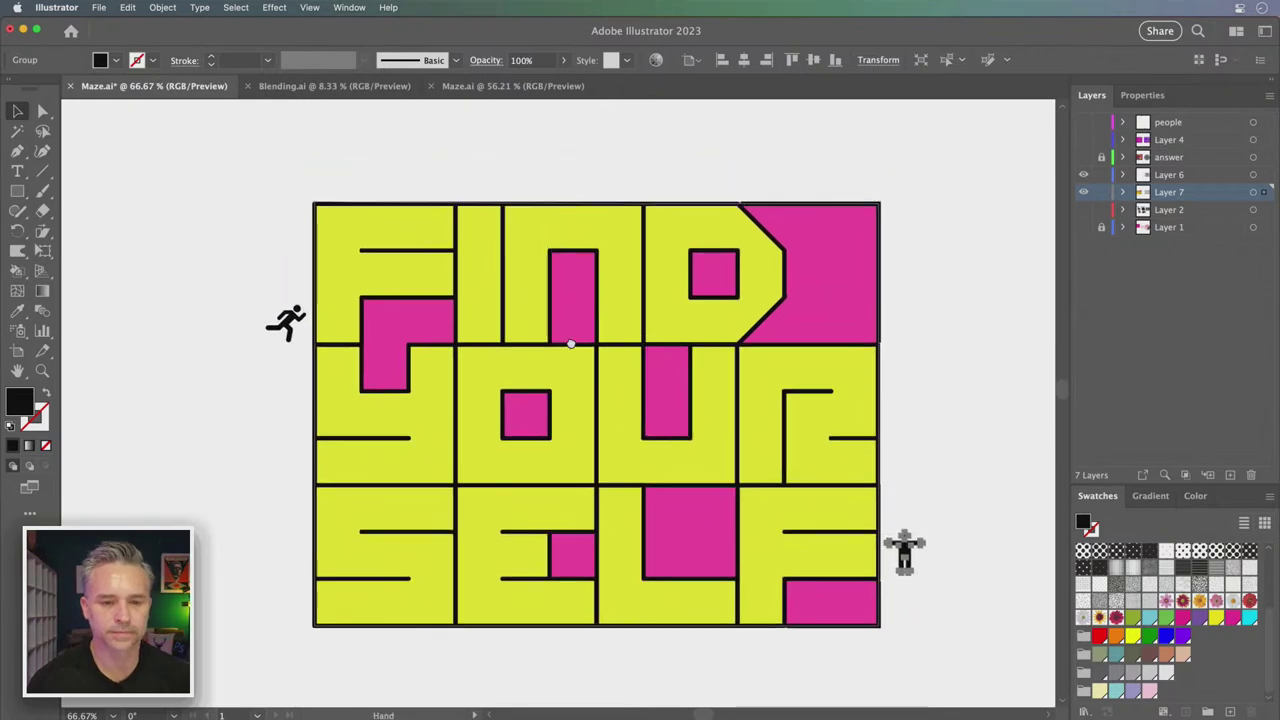
left_click(915, 478)
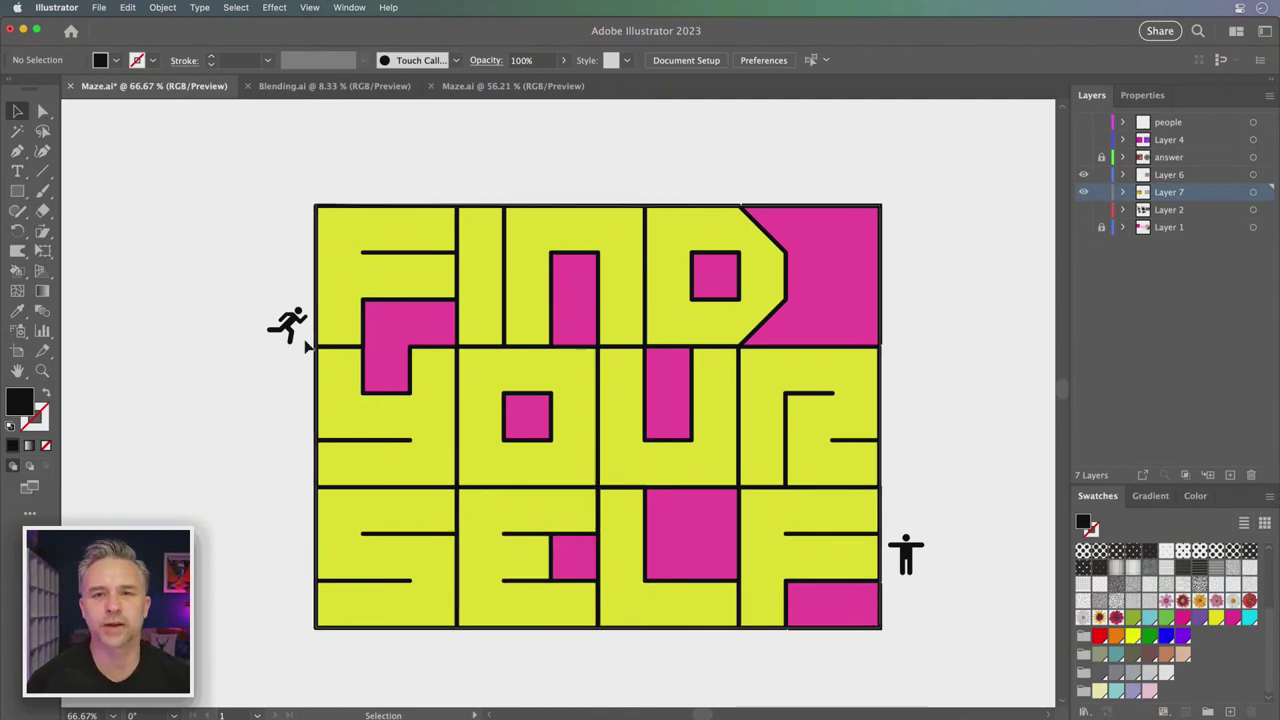
left_click(17, 191)
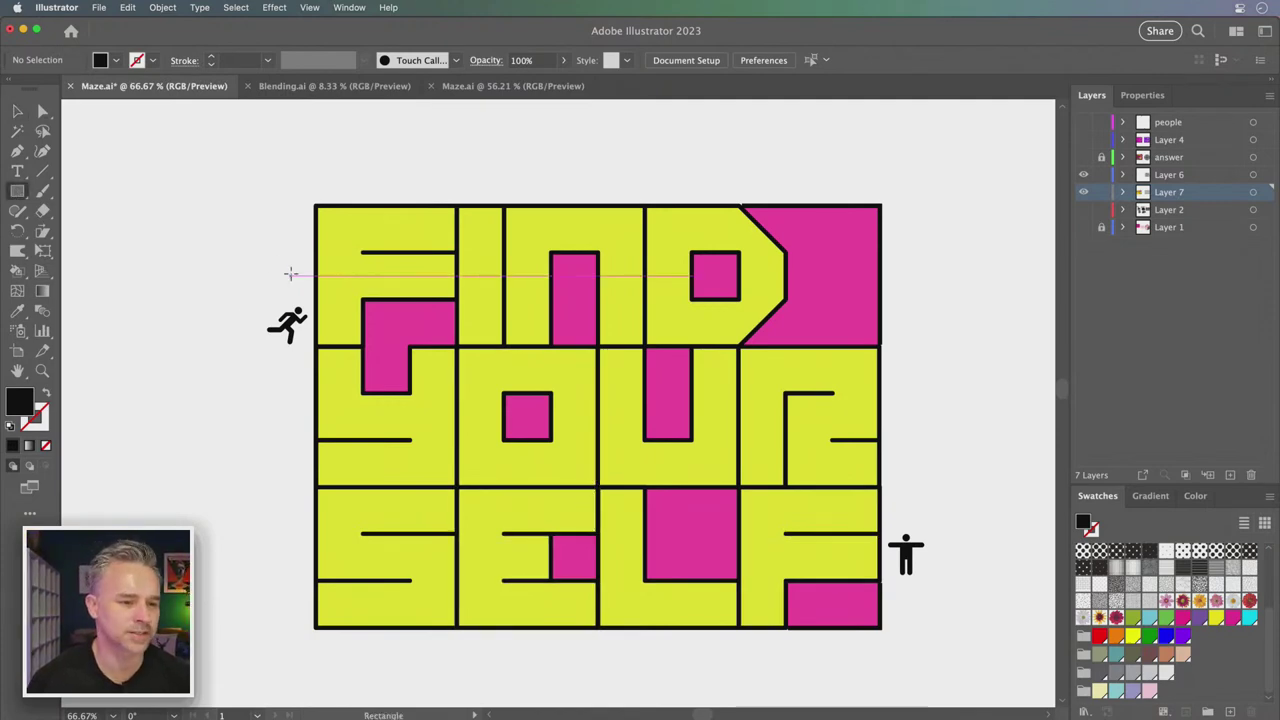
Sample the maze yellow as the fill colour and set the stroke to black
left_click(43, 394)
key("i")
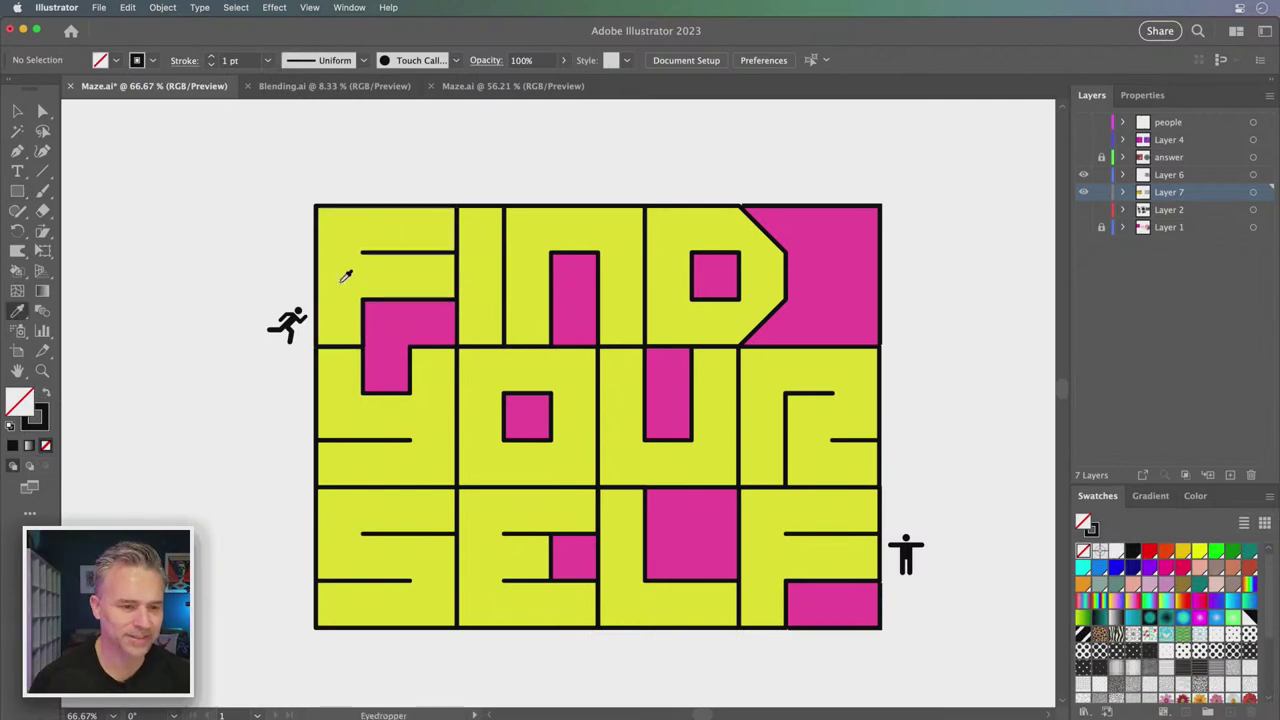
left_click(349, 274)
left_click(40, 426)
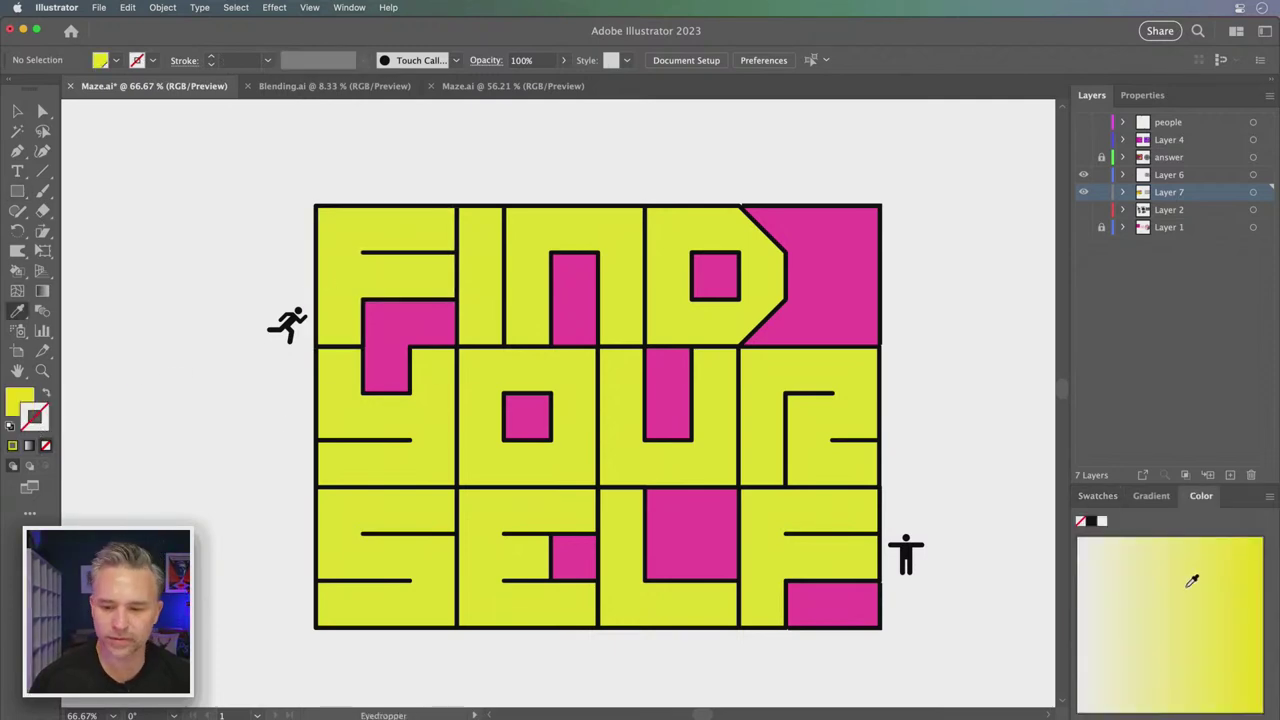
left_click(1092, 521)
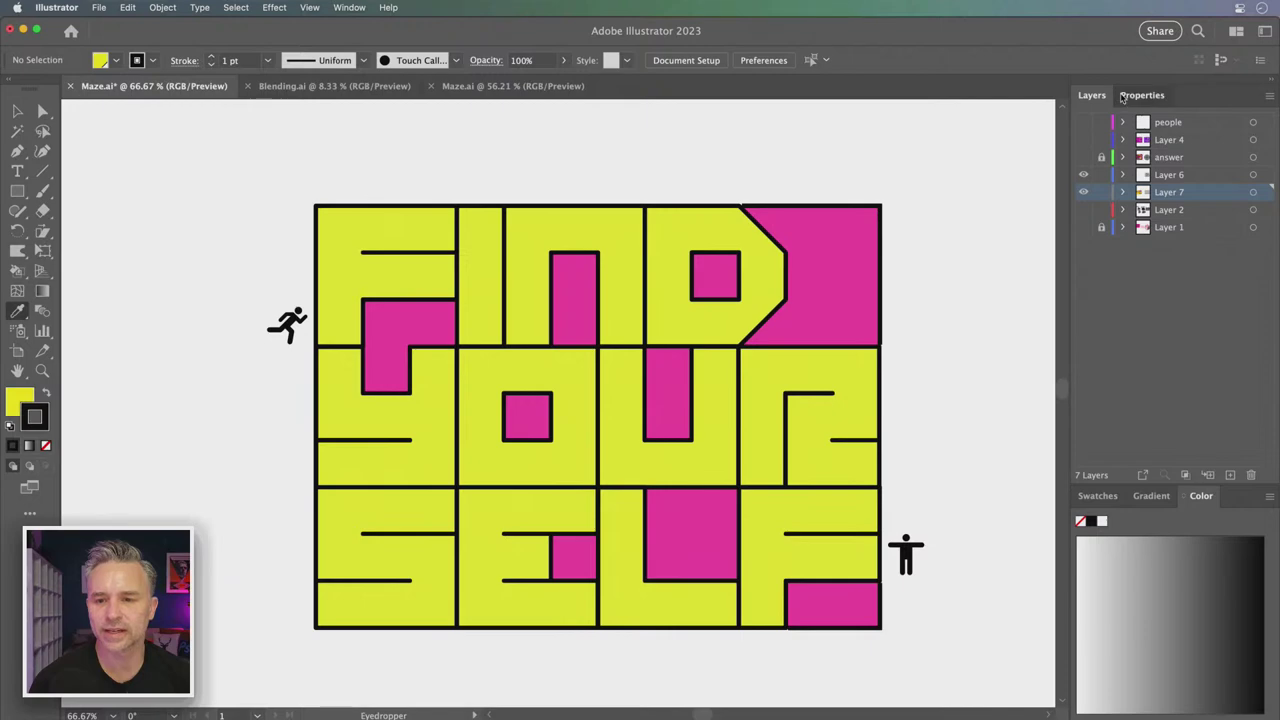
left_click(1142, 95)
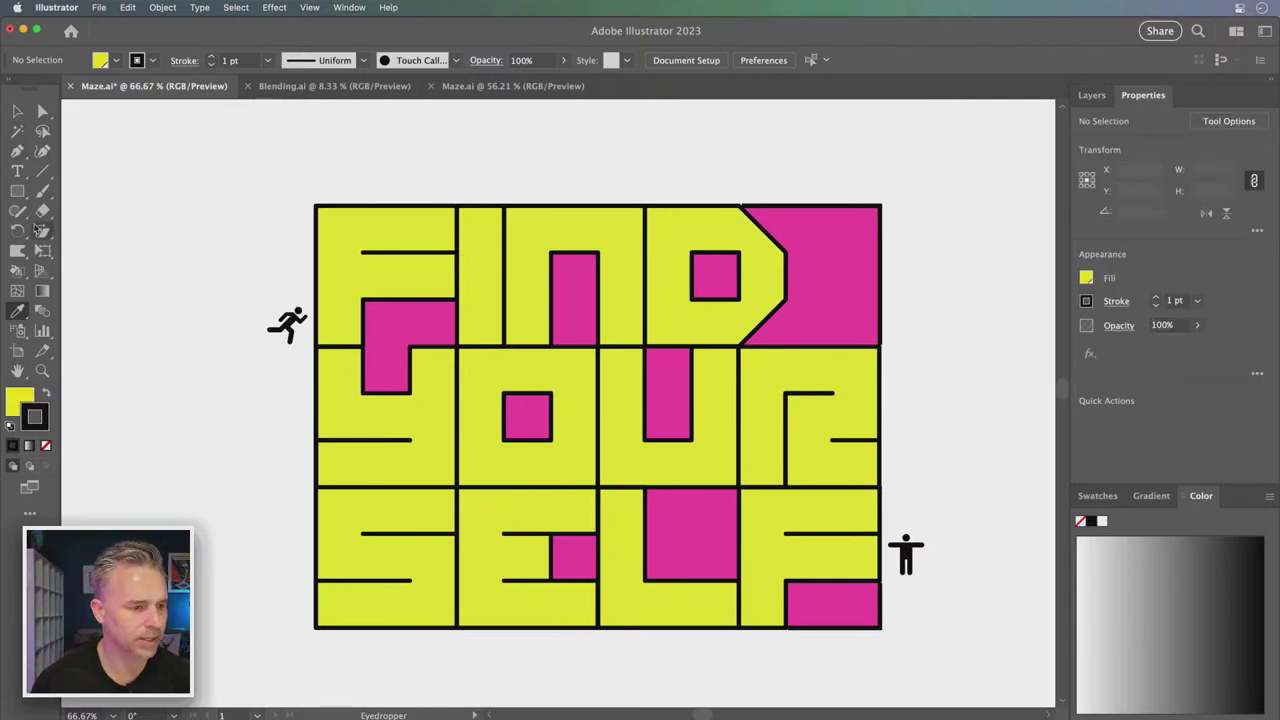
Set the stroke weight to 7.6 pt in the Properties panel
left_click(18, 192)
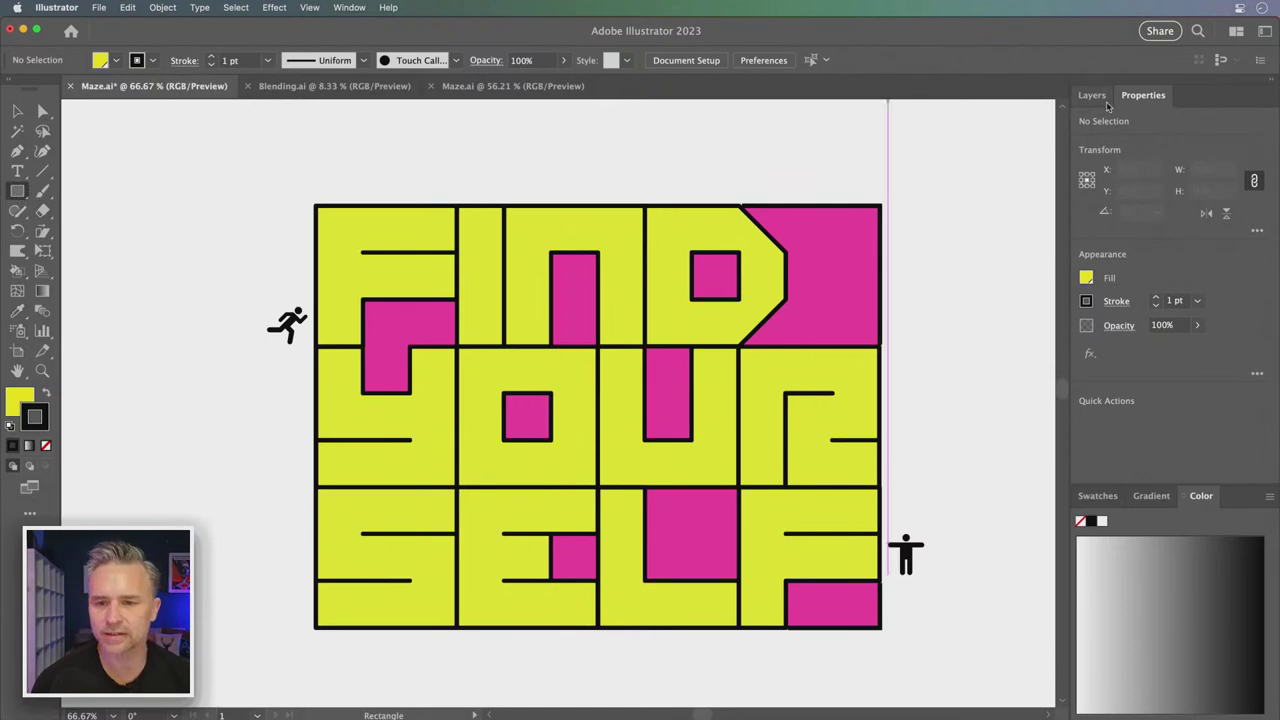
left_click(1172, 301)
type("6")
key("Return")
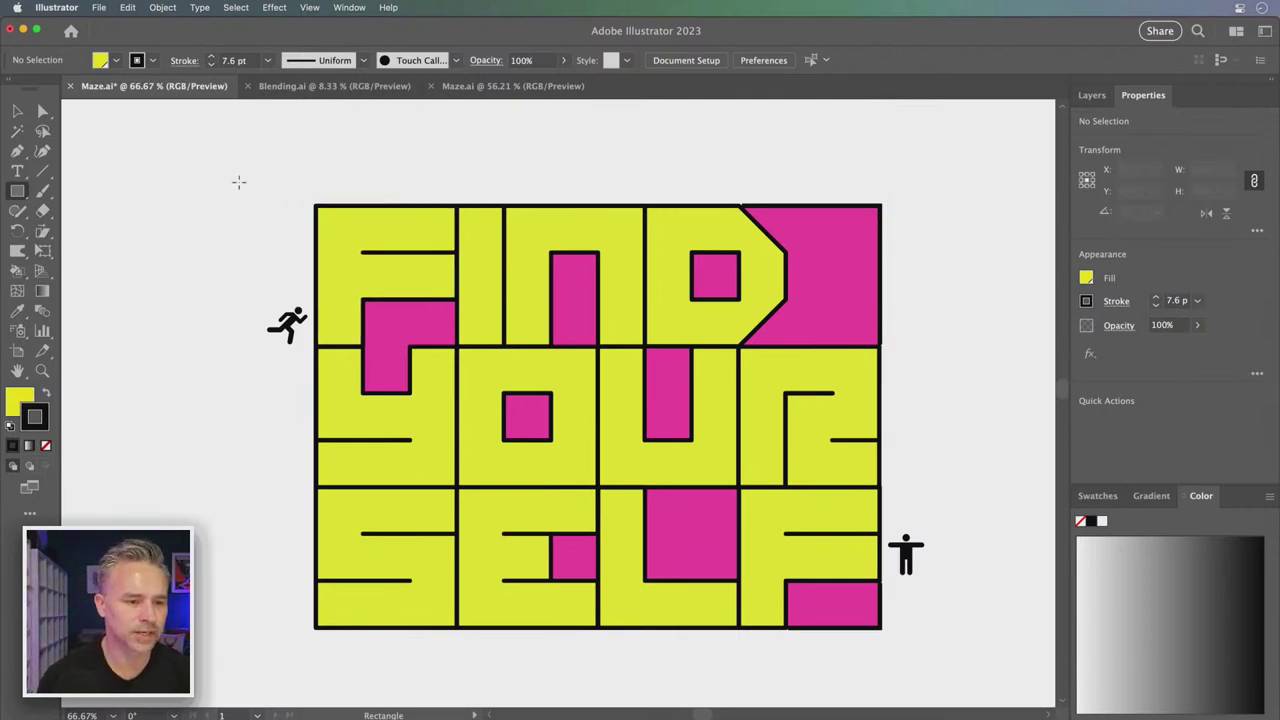
Draw a 1138.42 × 858.22 yellow rectangle around the maze, send it to back, and centre it
left_click_drag(266, 168, 924, 665)
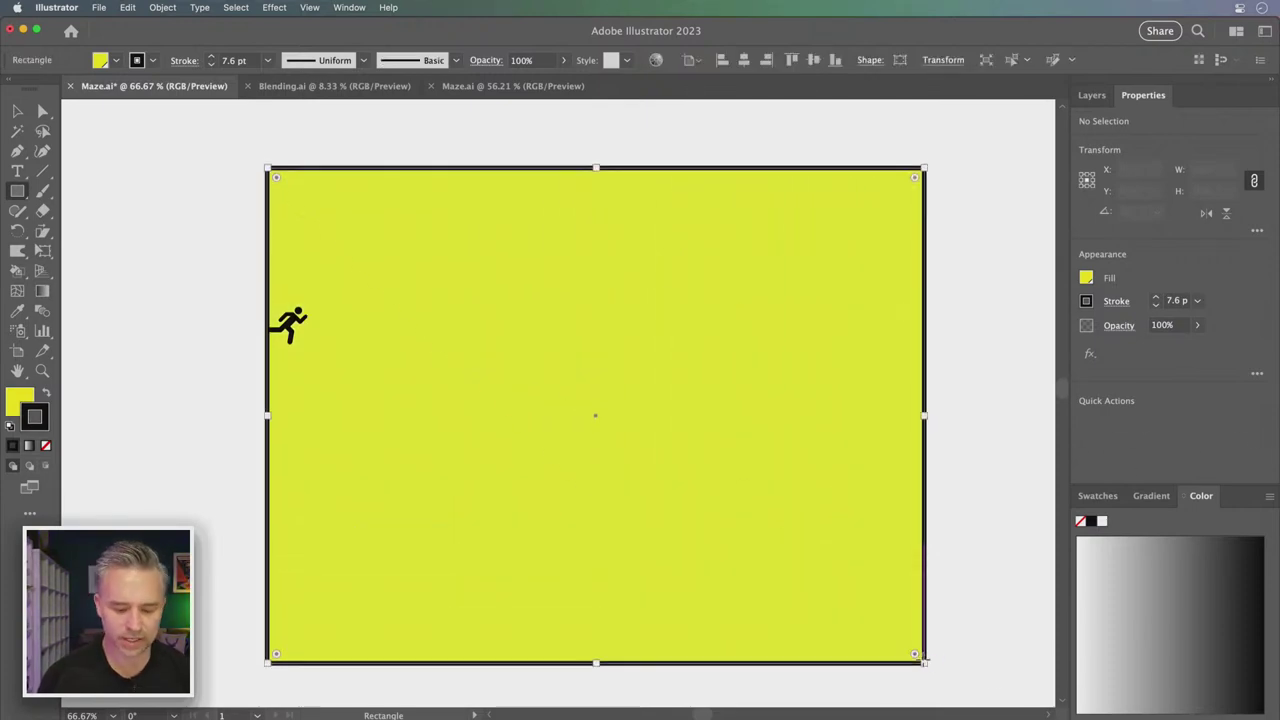
key("ctrl+shift+bracketleft")
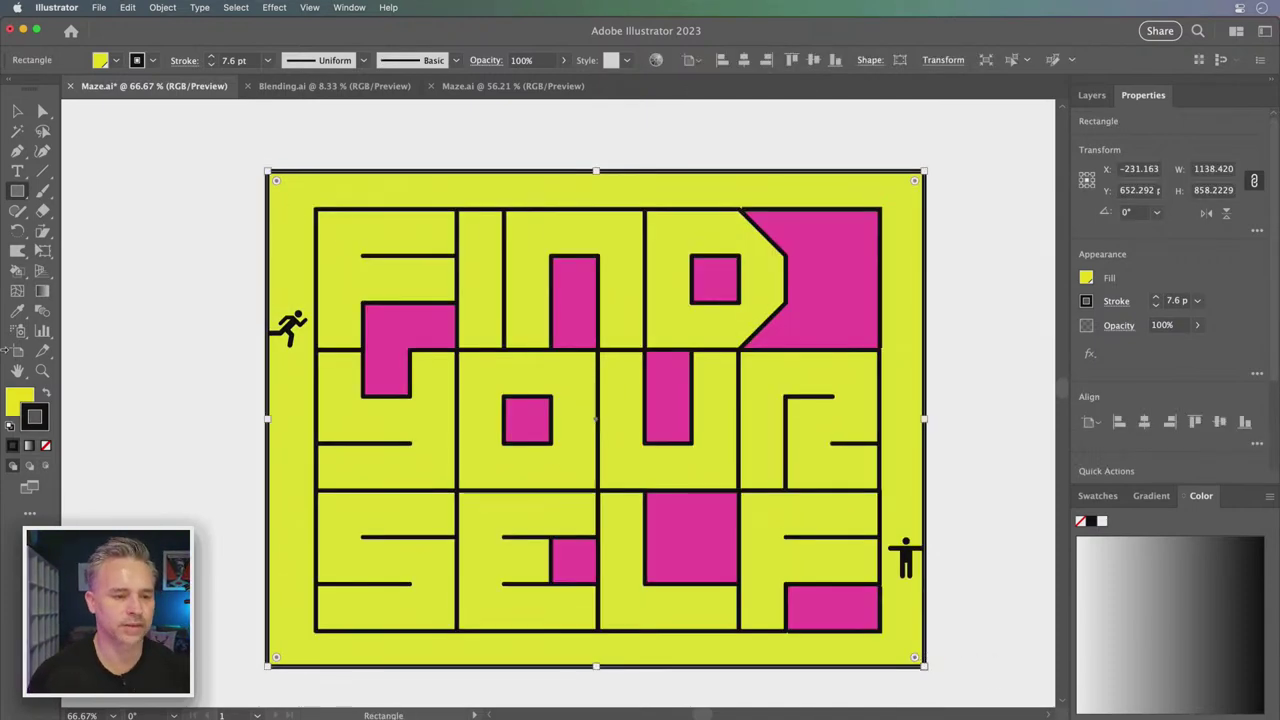
key("Left")
key("Left")
key("Left")
key("Left")
key("Left")
key("Left")
key("Down")
key("Down")
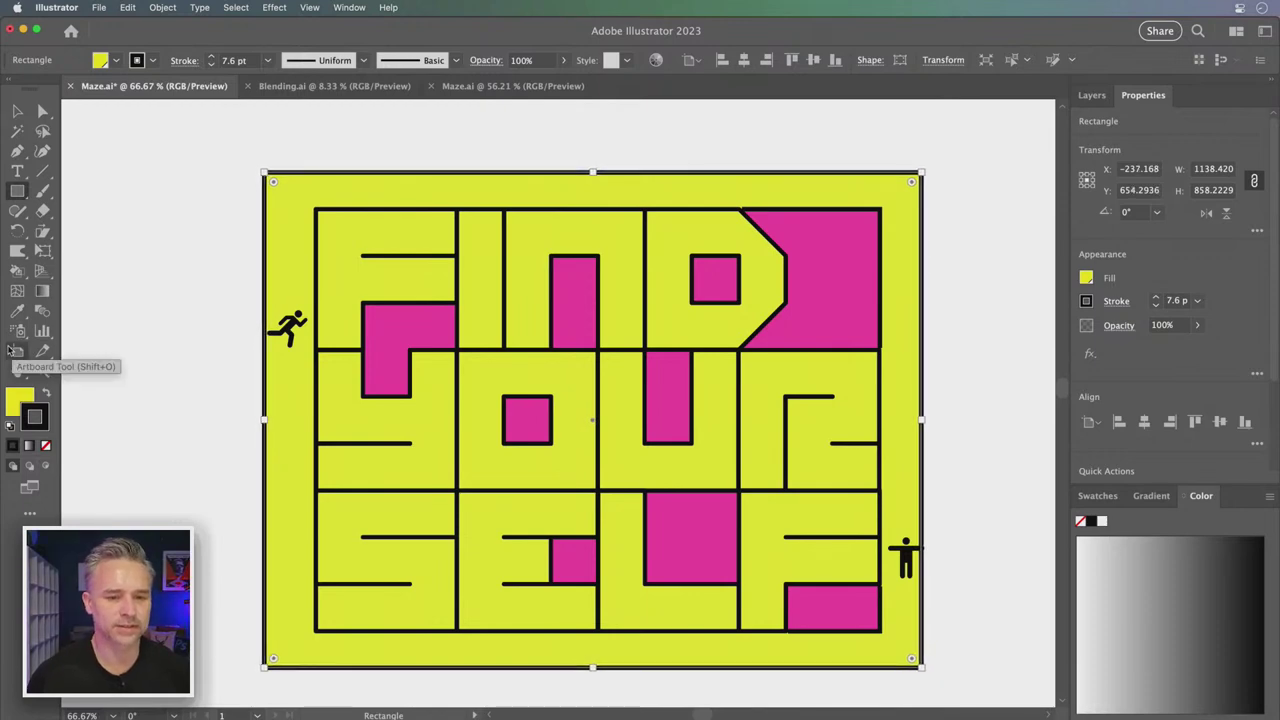
key("Down")
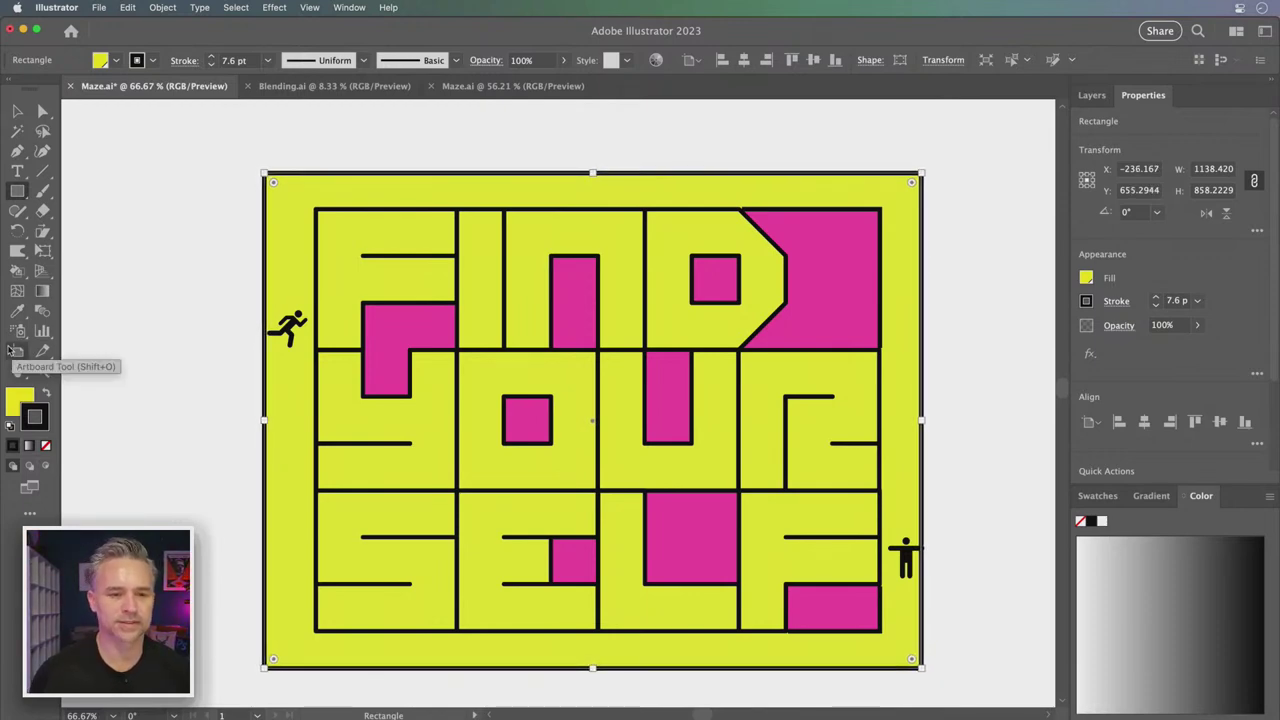
key("Right")
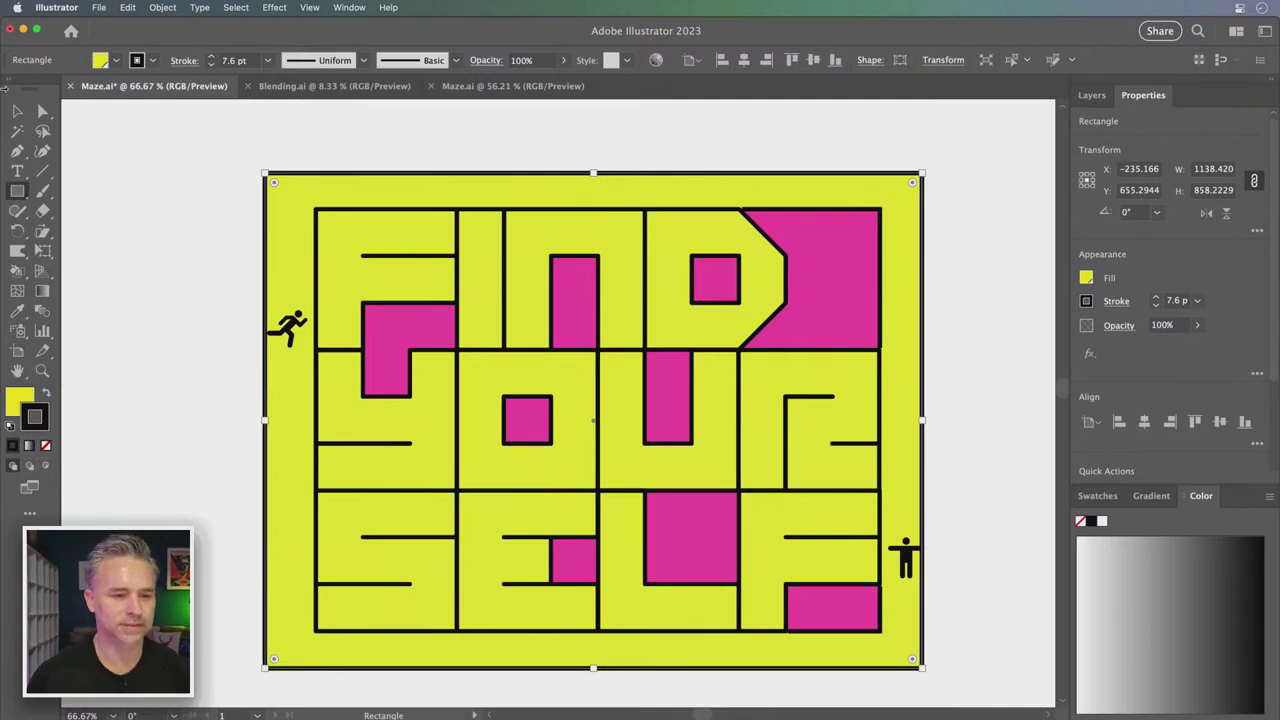
Nudge the runner into the left entrance and adjust the standing figure at the right exit
left_click(17, 110)
left_click(200, 277)
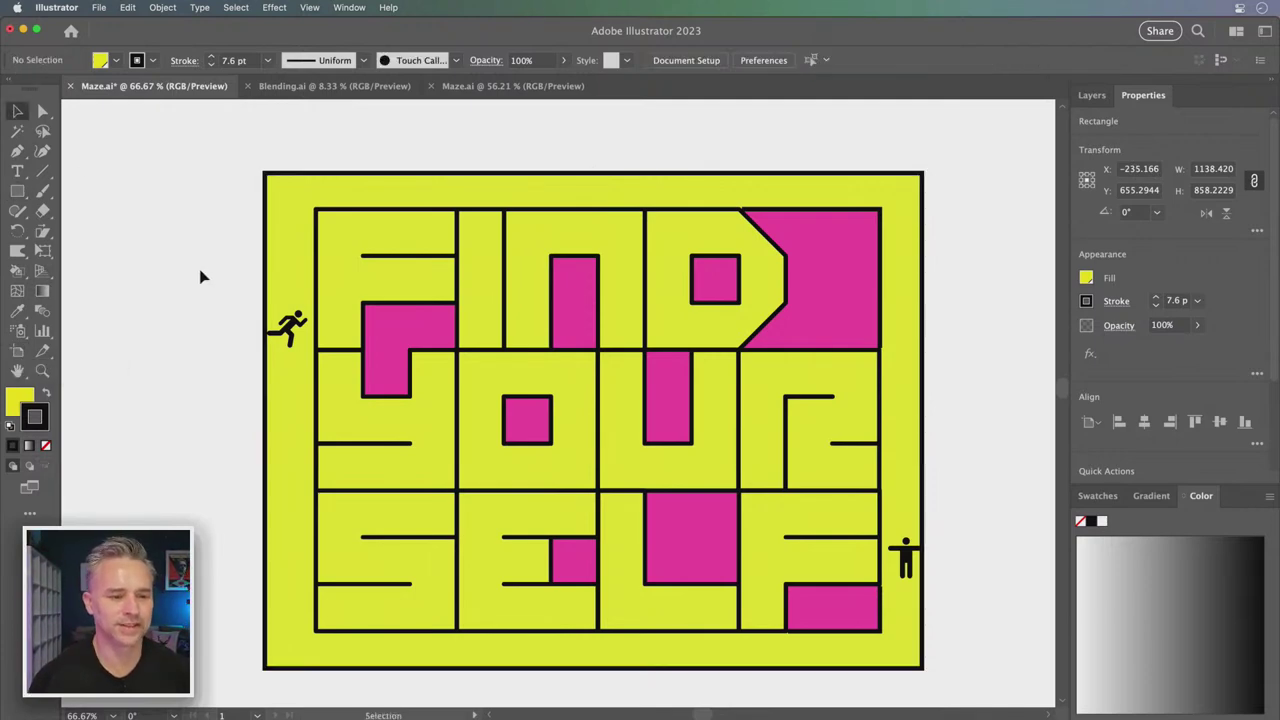
left_click_drag(288, 326, 291, 332)
left_click(905, 556)
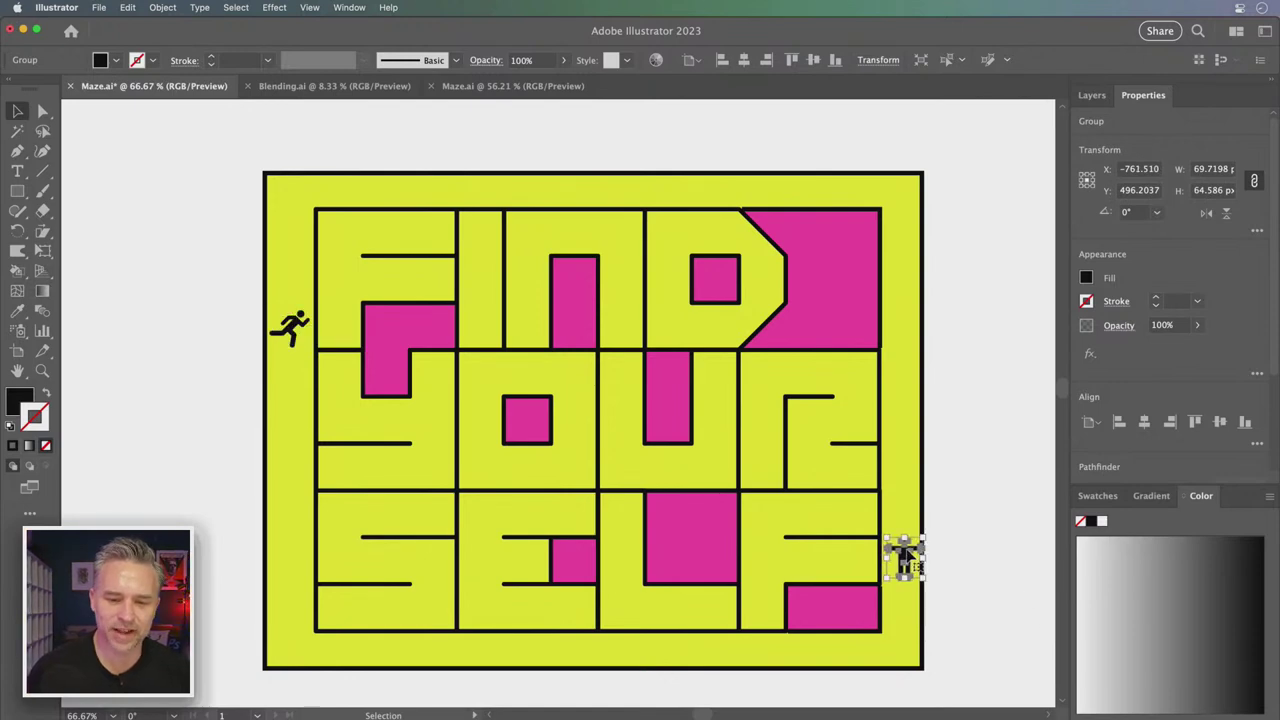
left_click_drag(905, 556, 903, 557)
left_click(226, 309)
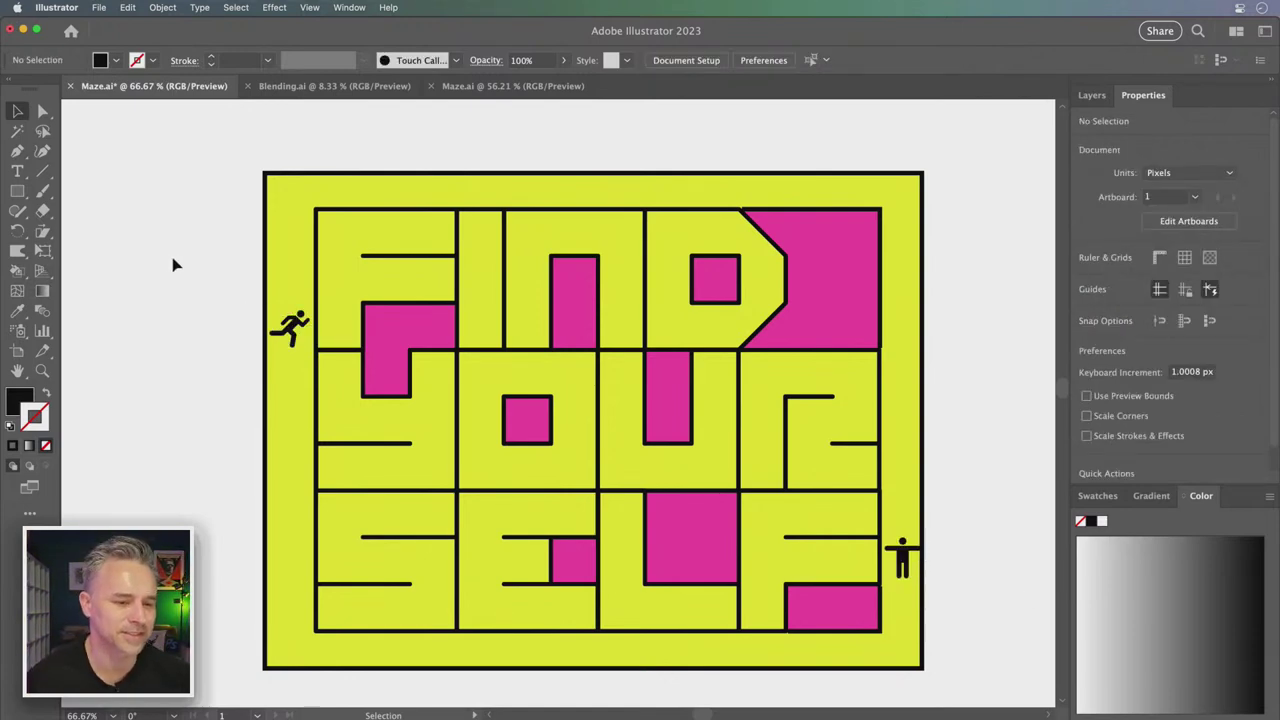
Select the maze artwork and zoom in to check the runner at the entrance
left_click(320, 271)
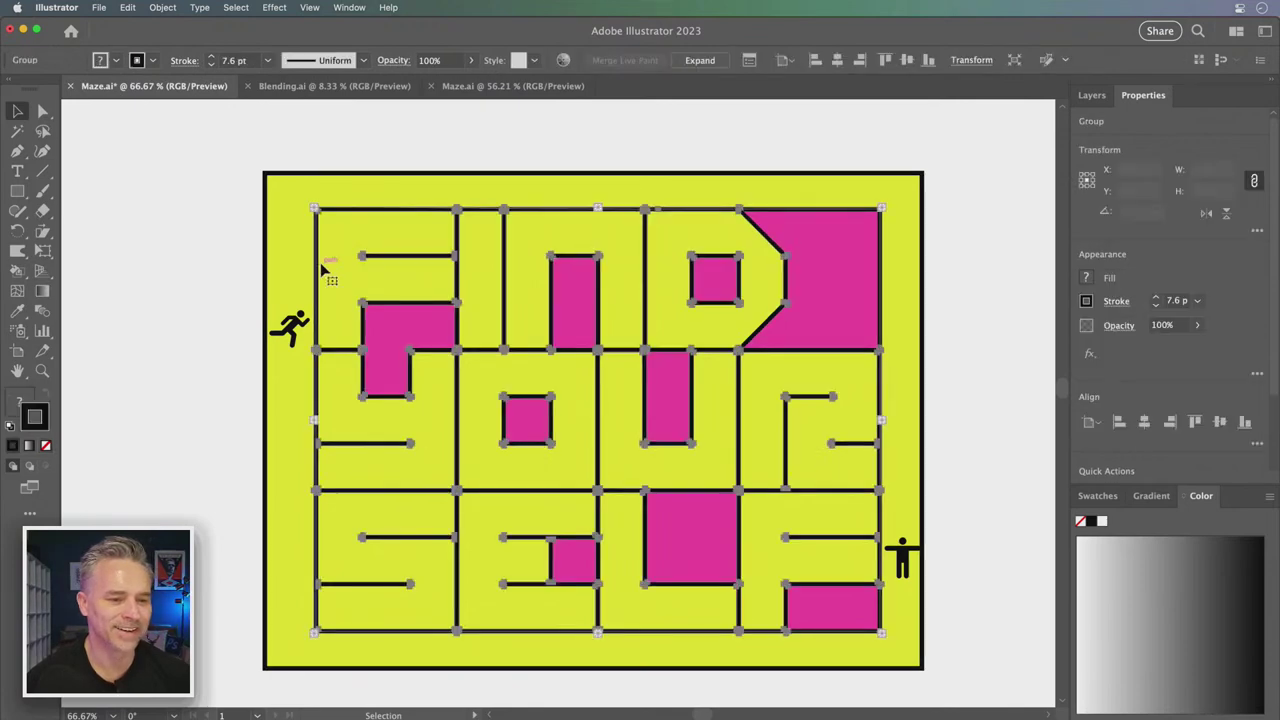
left_click(255, 297)
key("z")
left_click(292, 316)
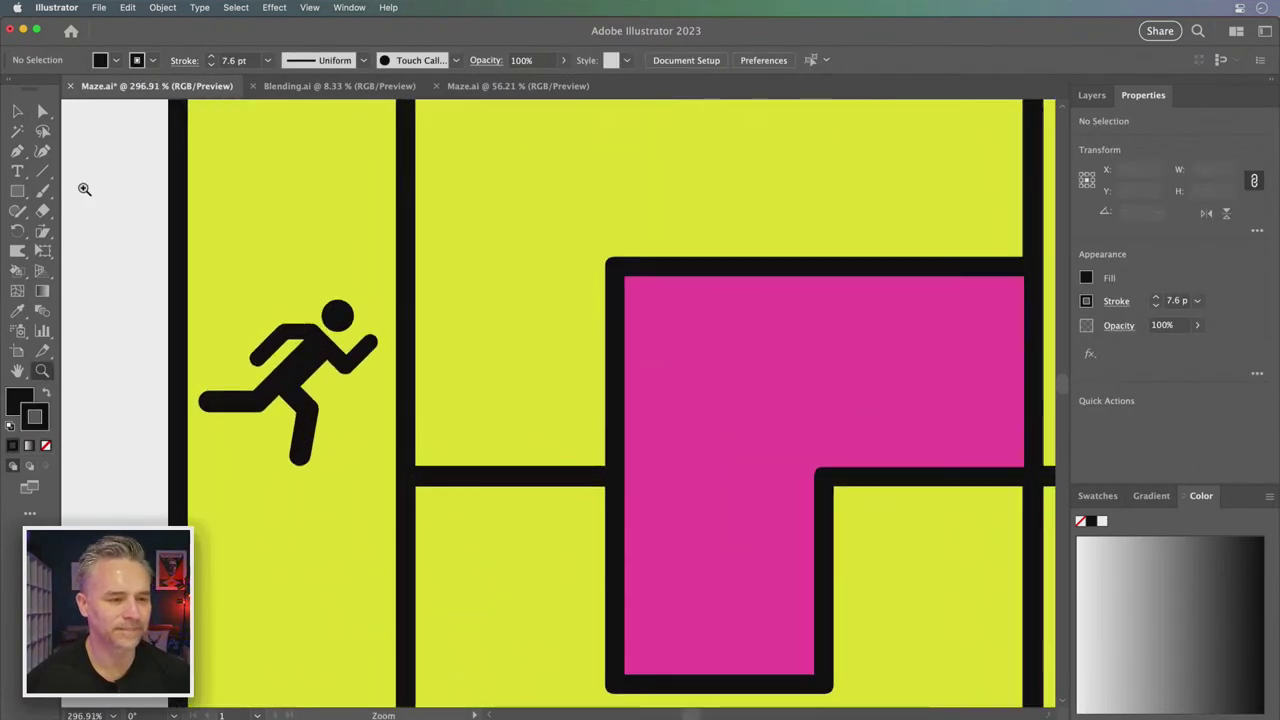
key("v")
left_click(446, 287)
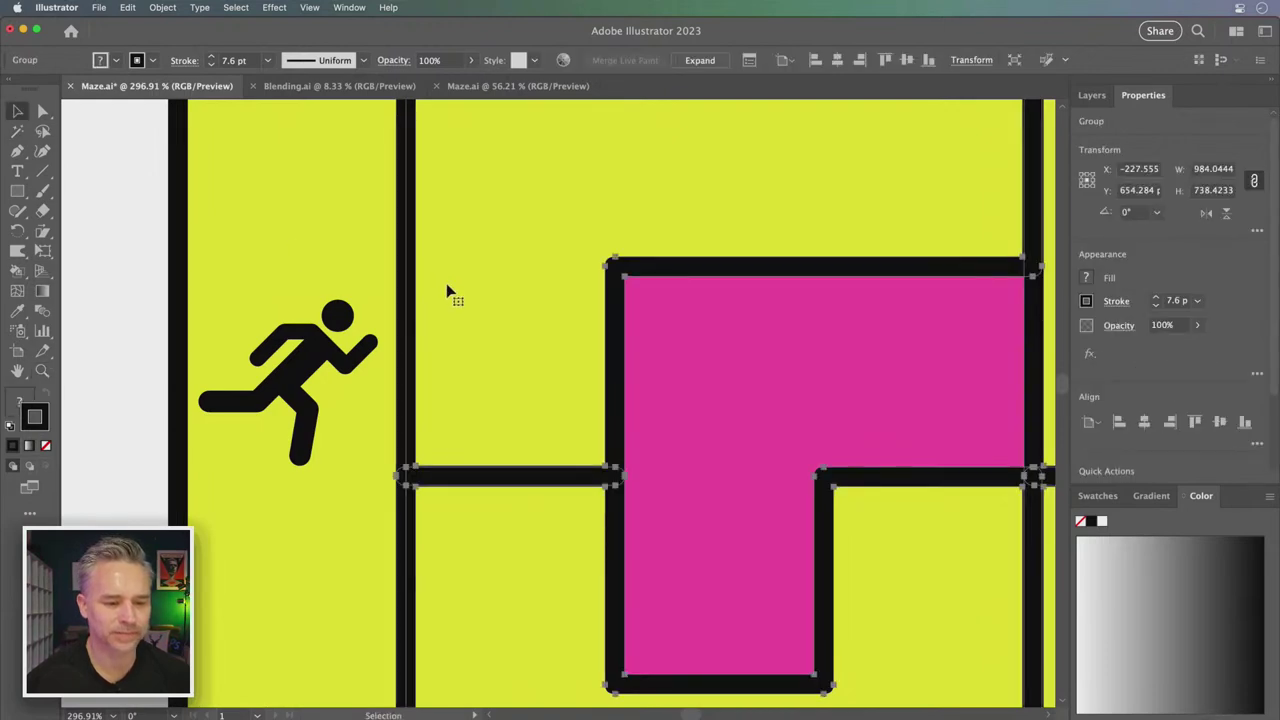
Zoom out to the whole artboard and select the maze with its yellow background
key("ctrl+minus")
key("ctrl+minus")
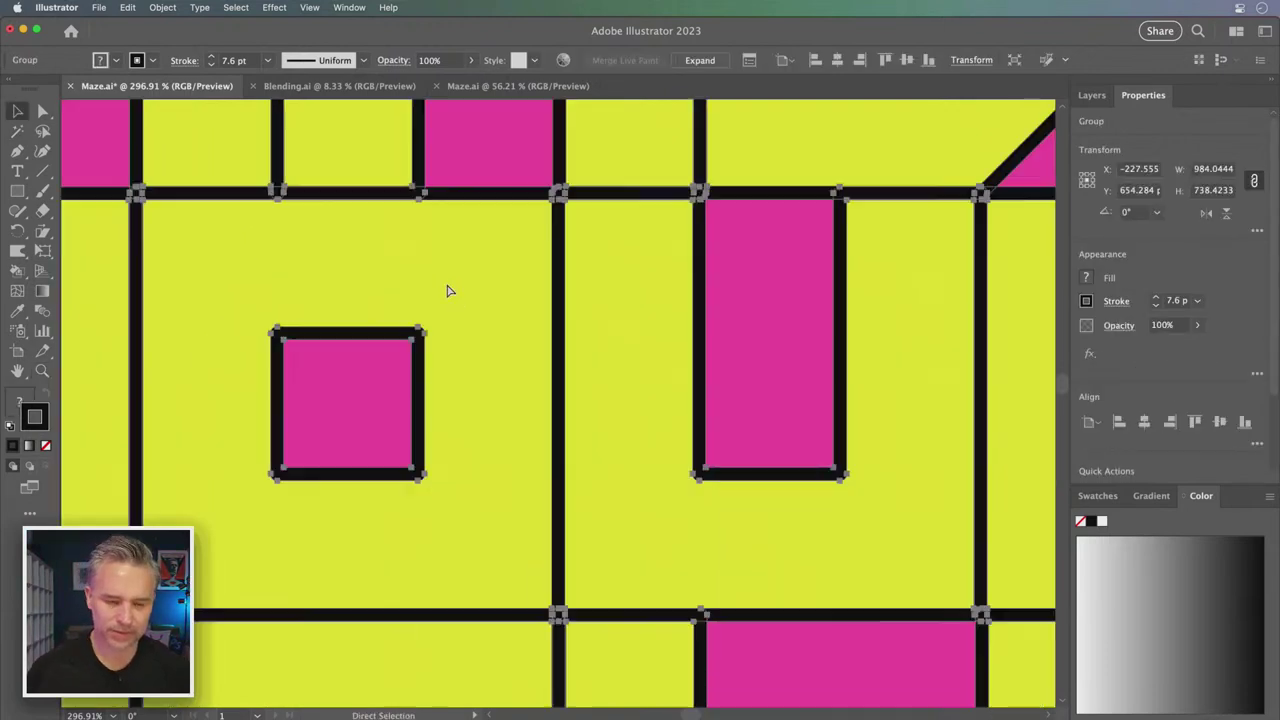
key("ctrl+minus")
key("ctrl+minus")
key("ctrl+minus")
left_click(523, 152)
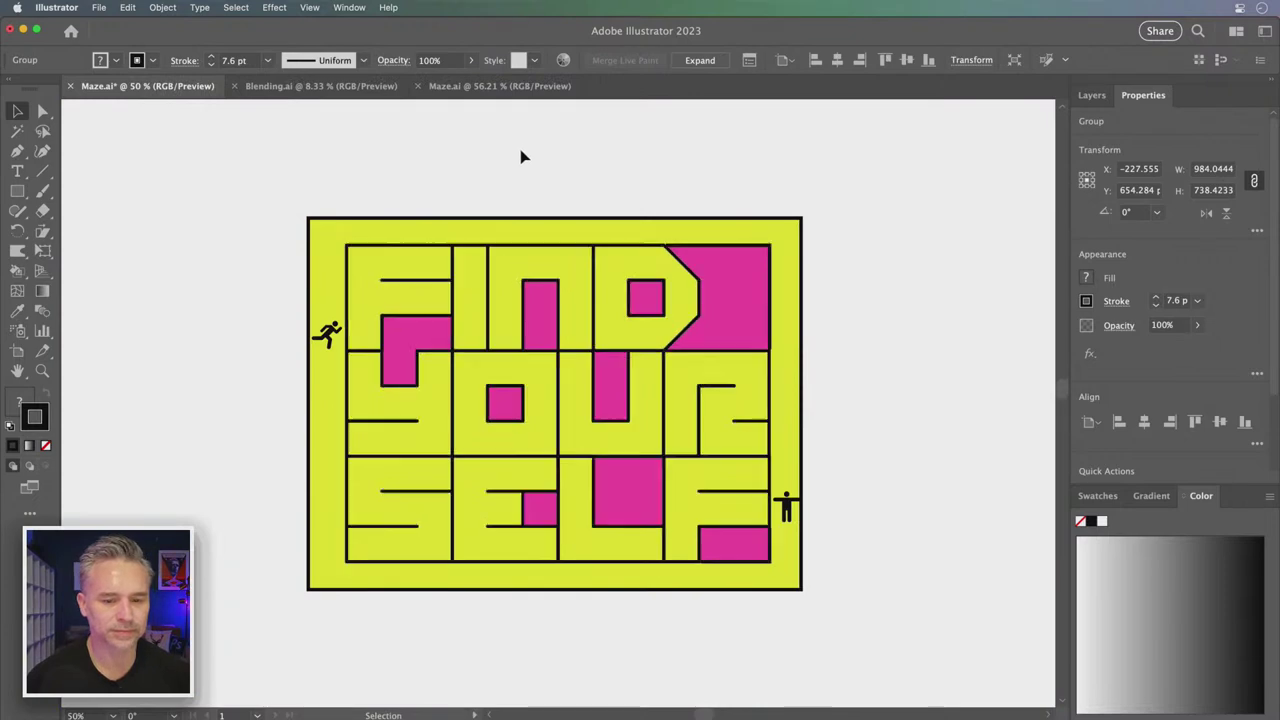
left_click_drag(466, 189, 620, 669)
left_click(278, 330)
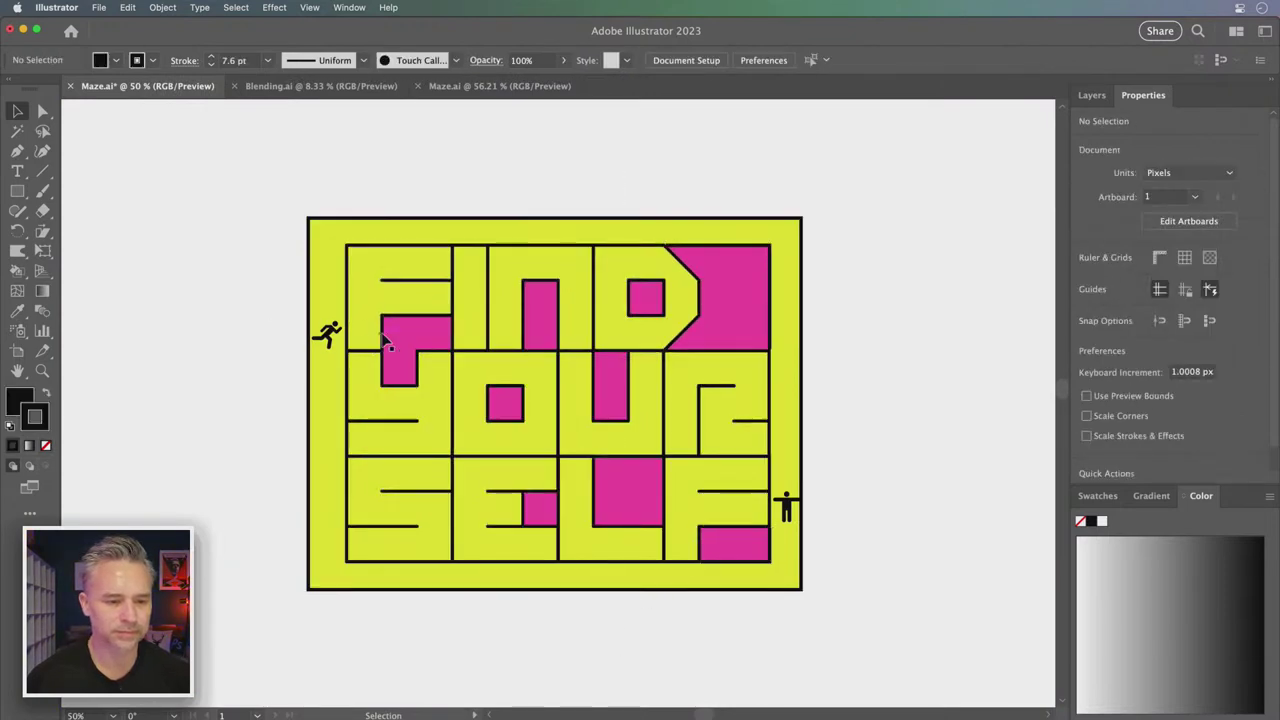
left_click(398, 332)
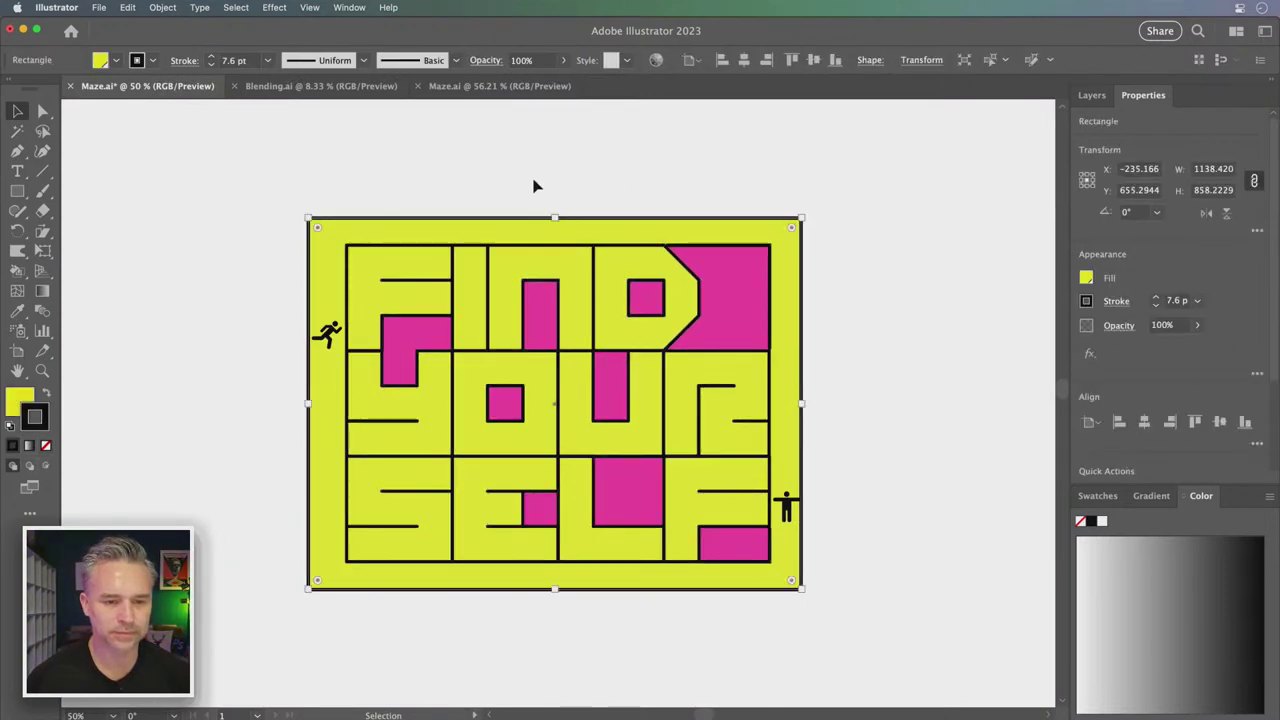
Vertically center the maze on its yellow background and expand it into plain grouped shapes
left_click_drag(534, 186, 566, 603)
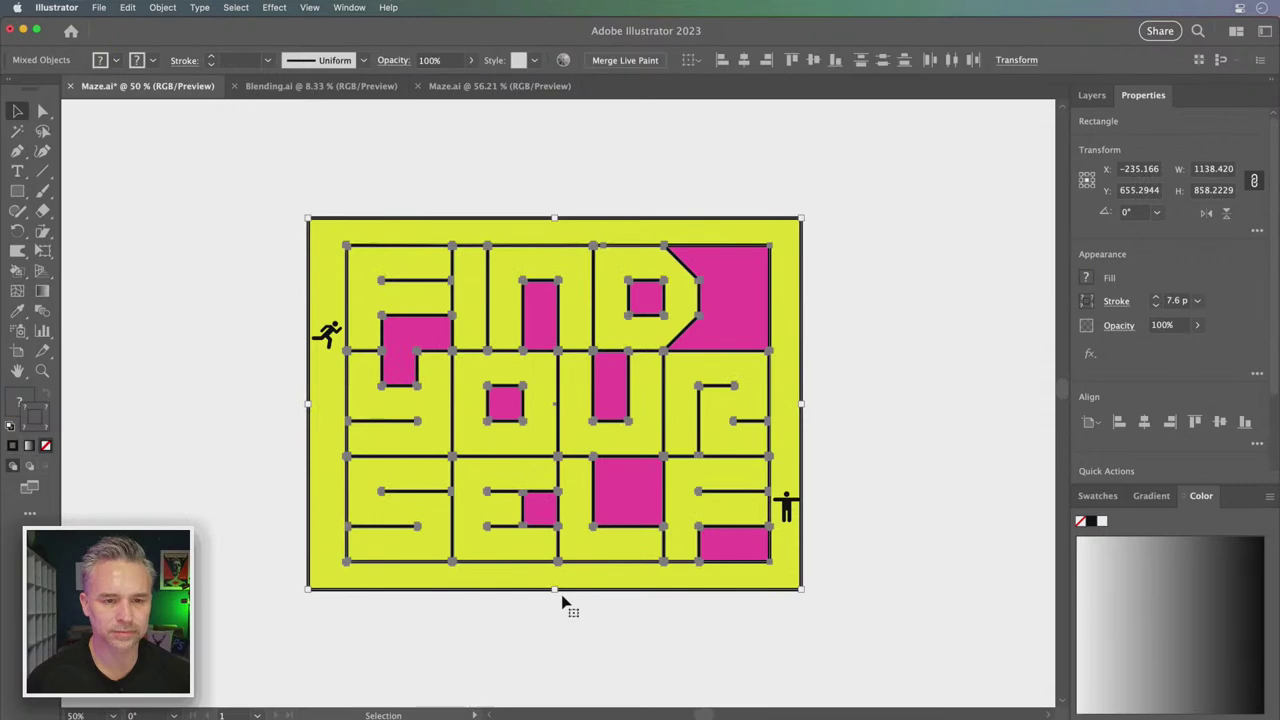
left_click(813, 61)
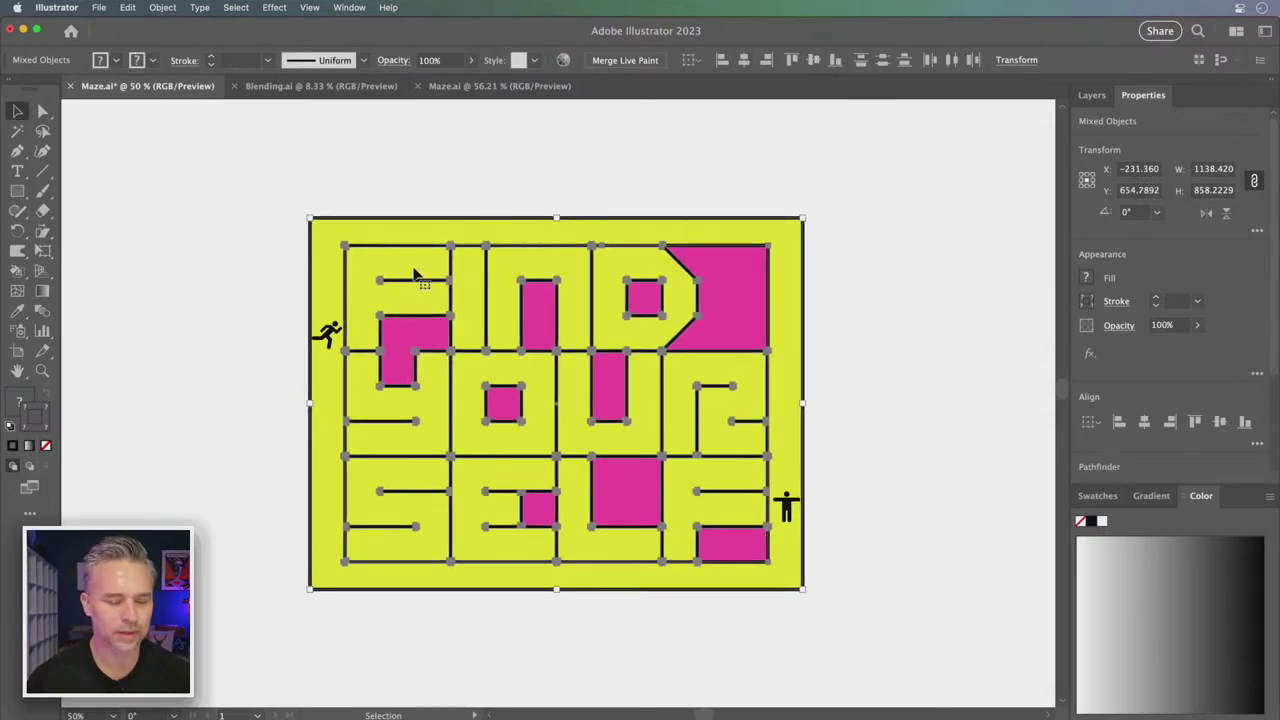
left_click(163, 8)
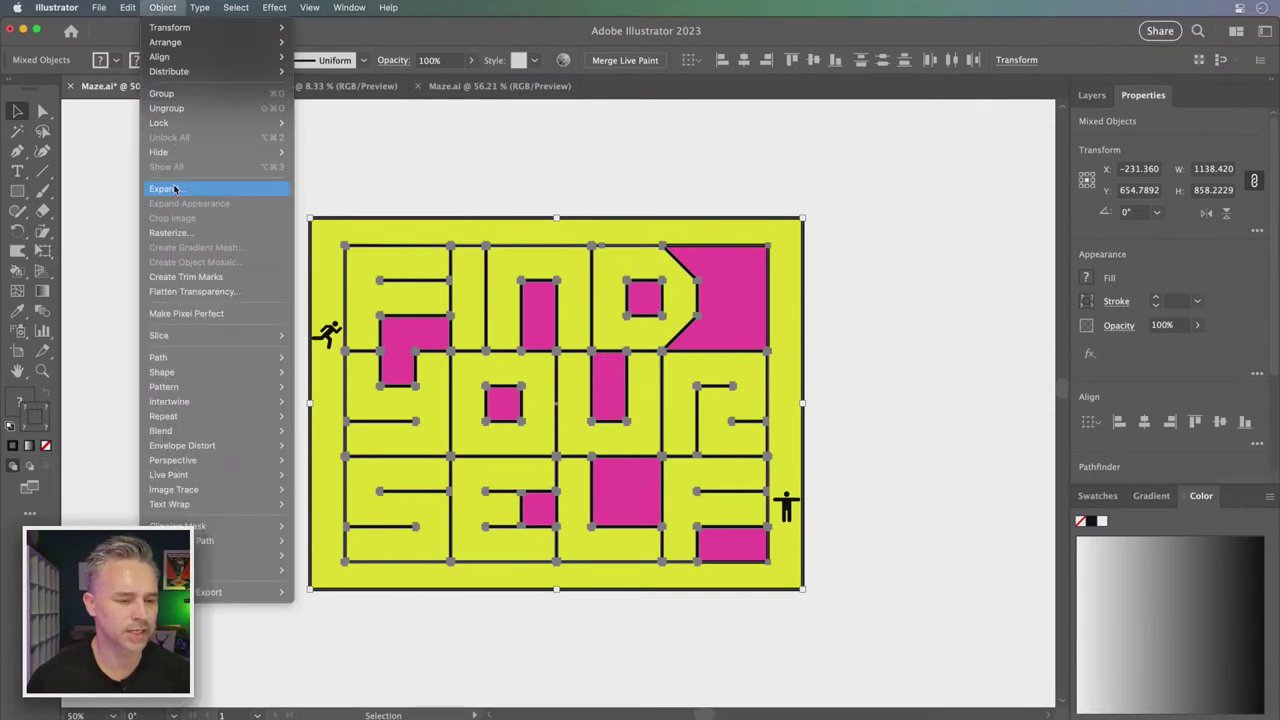
left_click(175, 189)
left_click(686, 490)
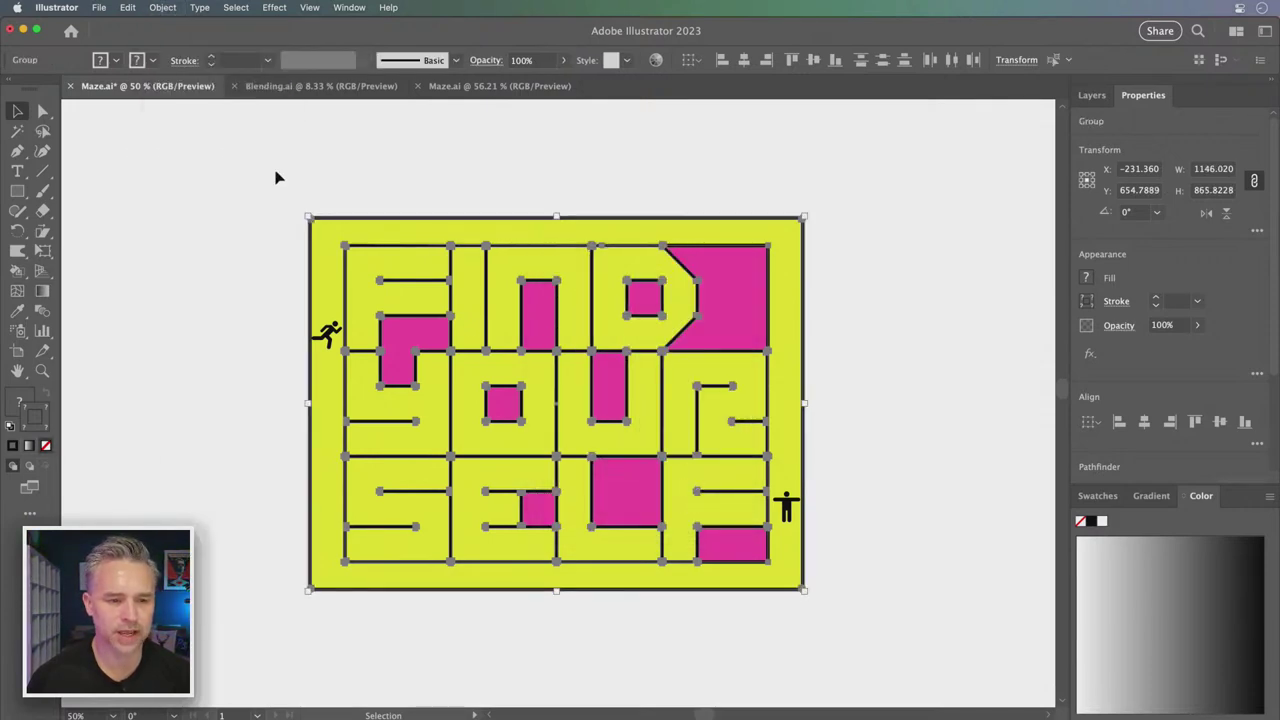
key("super+equal")
key("super+equal")
key("super+equal")
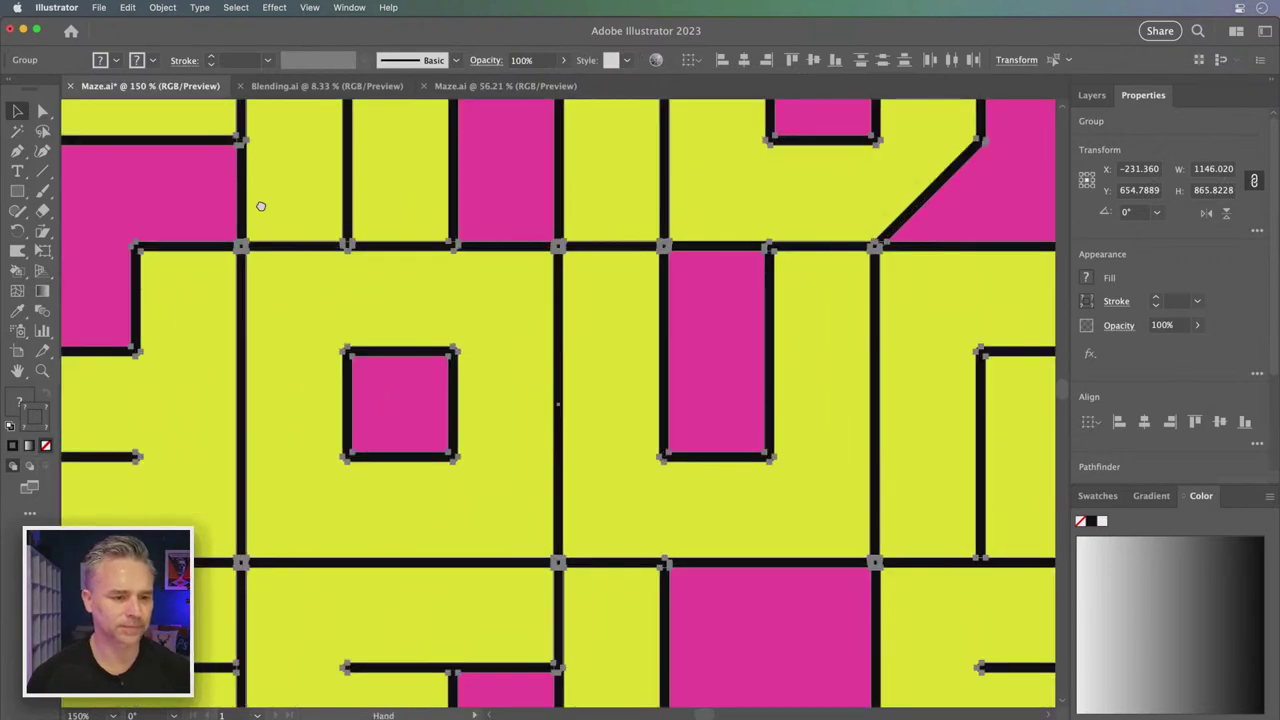
Draw a rectangle over the stretch of left wall beside the runner
mouse_move(260, 206)
left_mouse_down()
mouse_move(743, 449)
mouse_move(820, 443)
mouse_move(857, 391)
left_mouse_up()
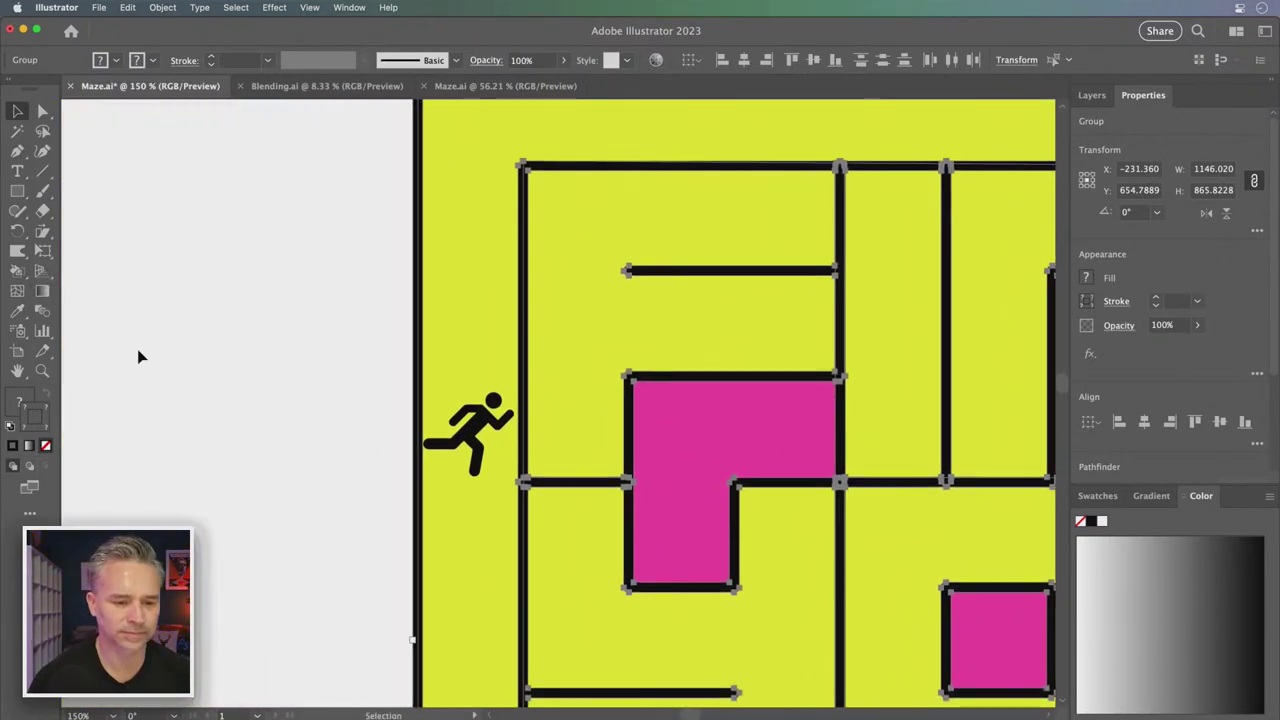
left_click_drag(403, 334, 220, 314)
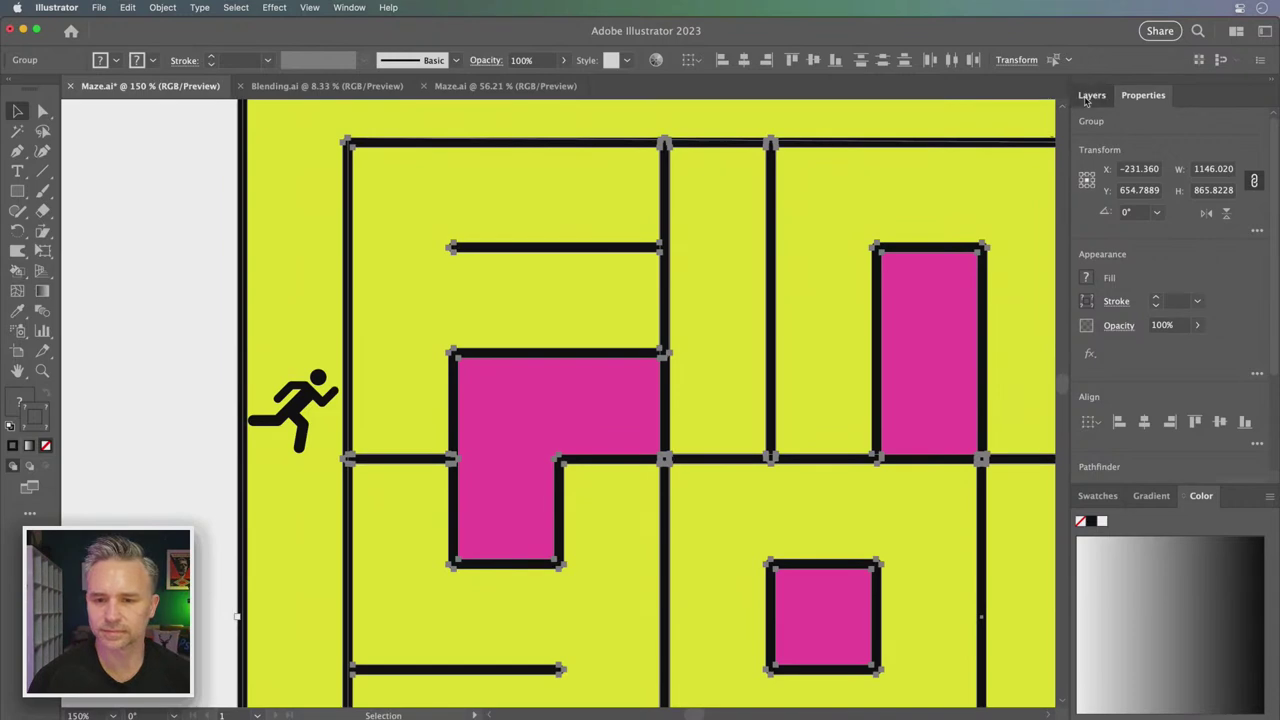
left_click(1089, 96)
left_click(175, 330)
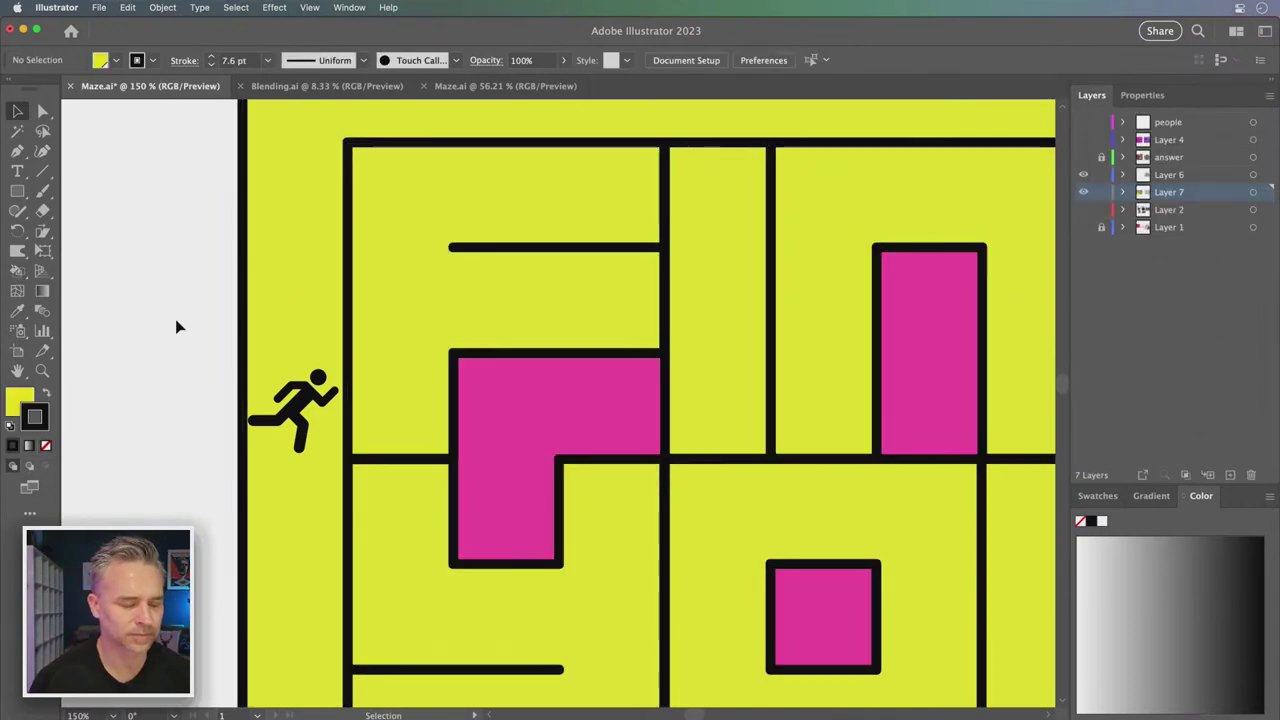
left_click(19, 190)
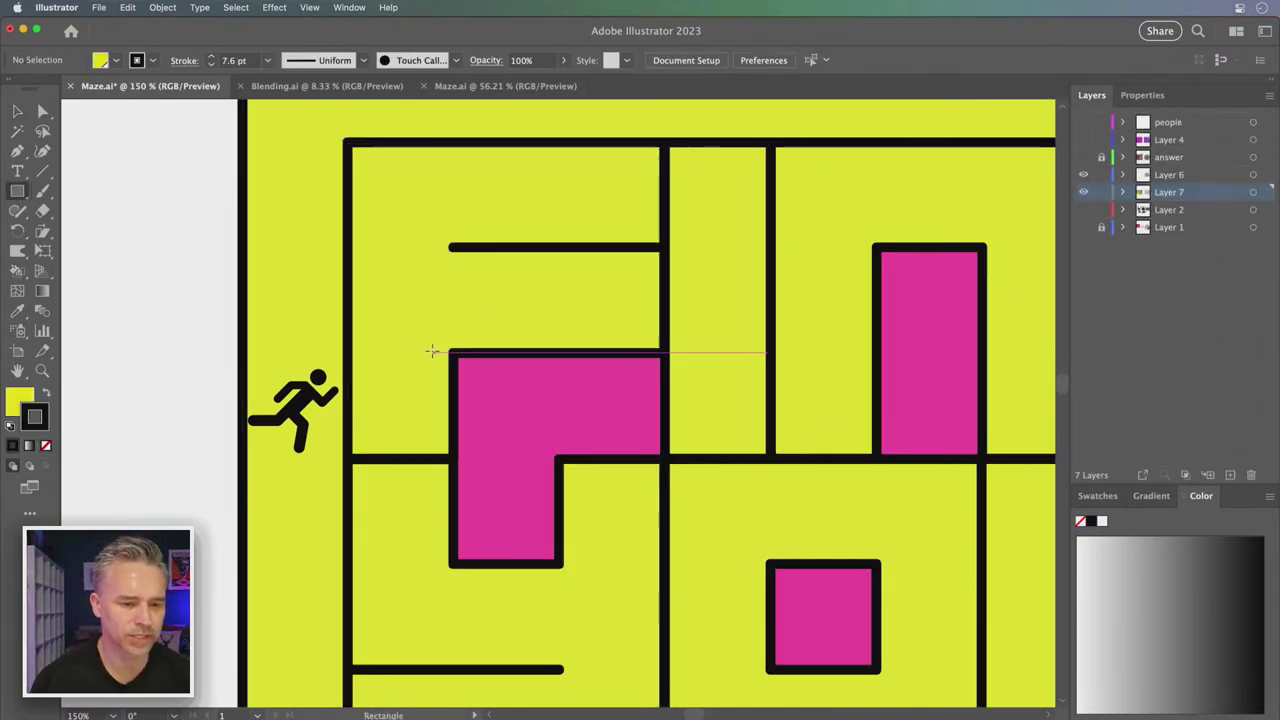
left_click_drag(435, 352, 337, 455)
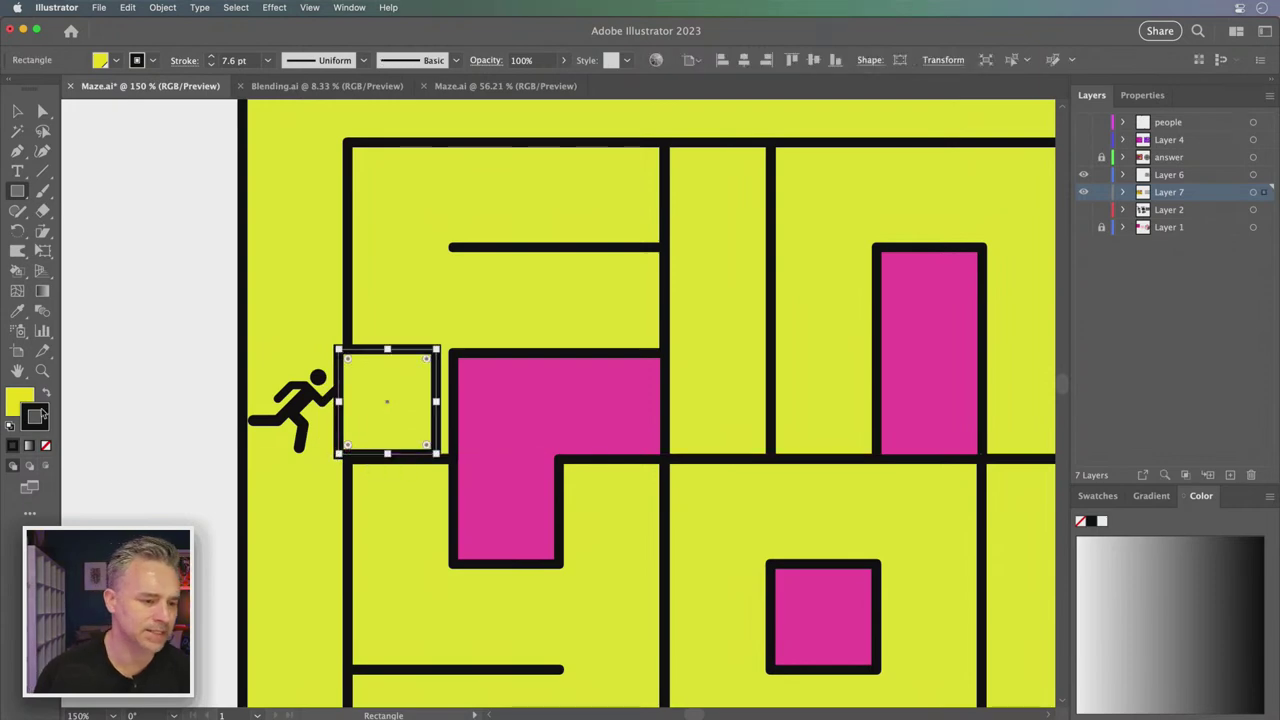
Remove the rectangle's stroke, then move and resize it to about 68 × 81 px over the wall
left_click(45, 445)
left_click(17, 110)
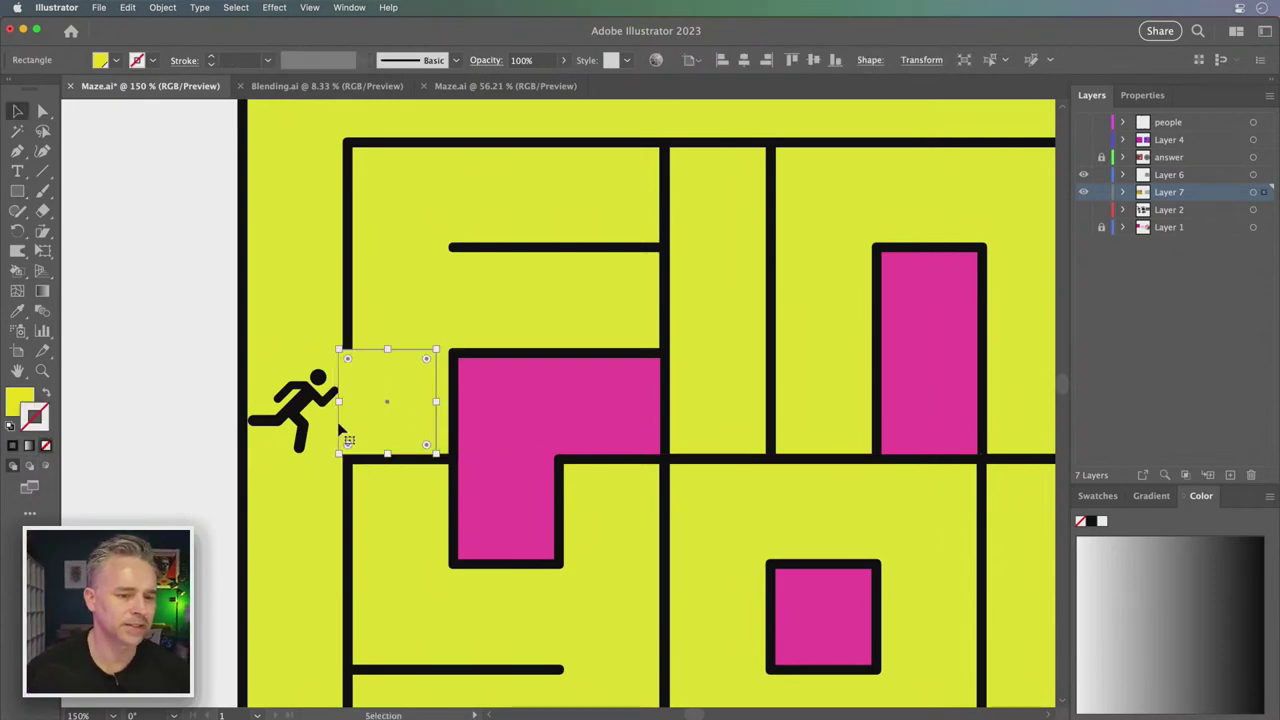
left_click(120, 352)
left_click_drag(408, 415, 401, 418)
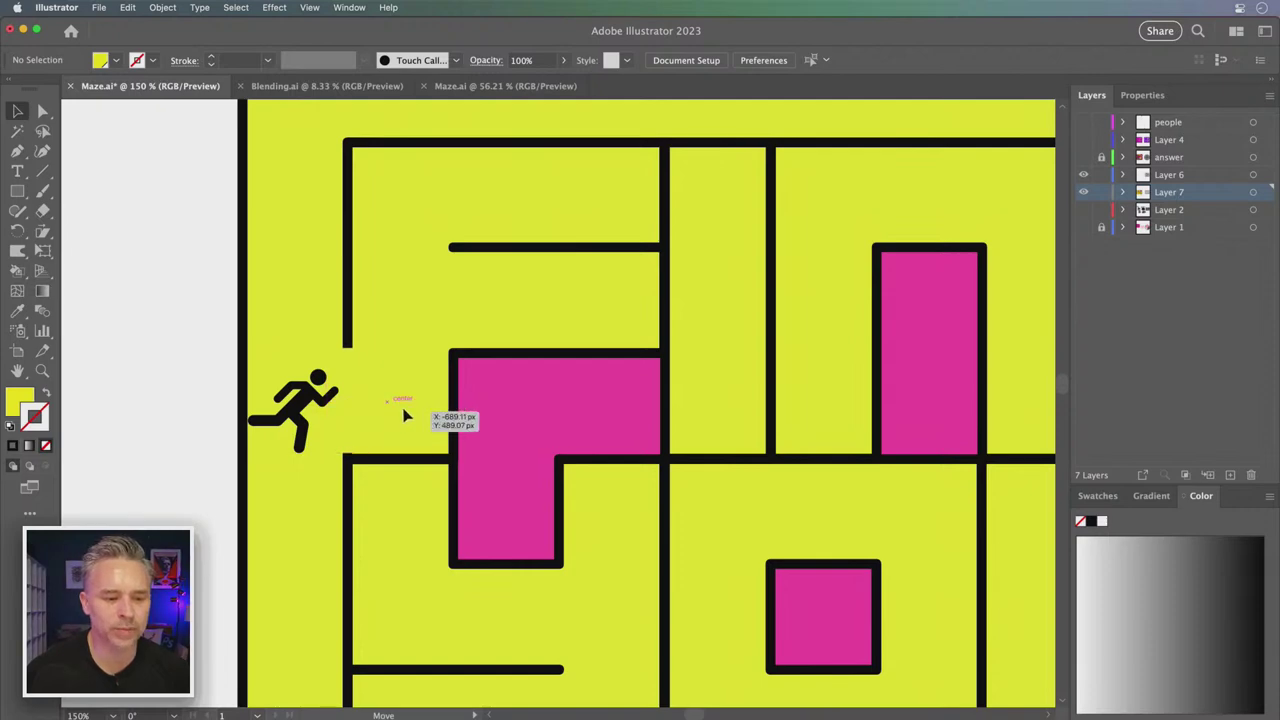
left_click(392, 418)
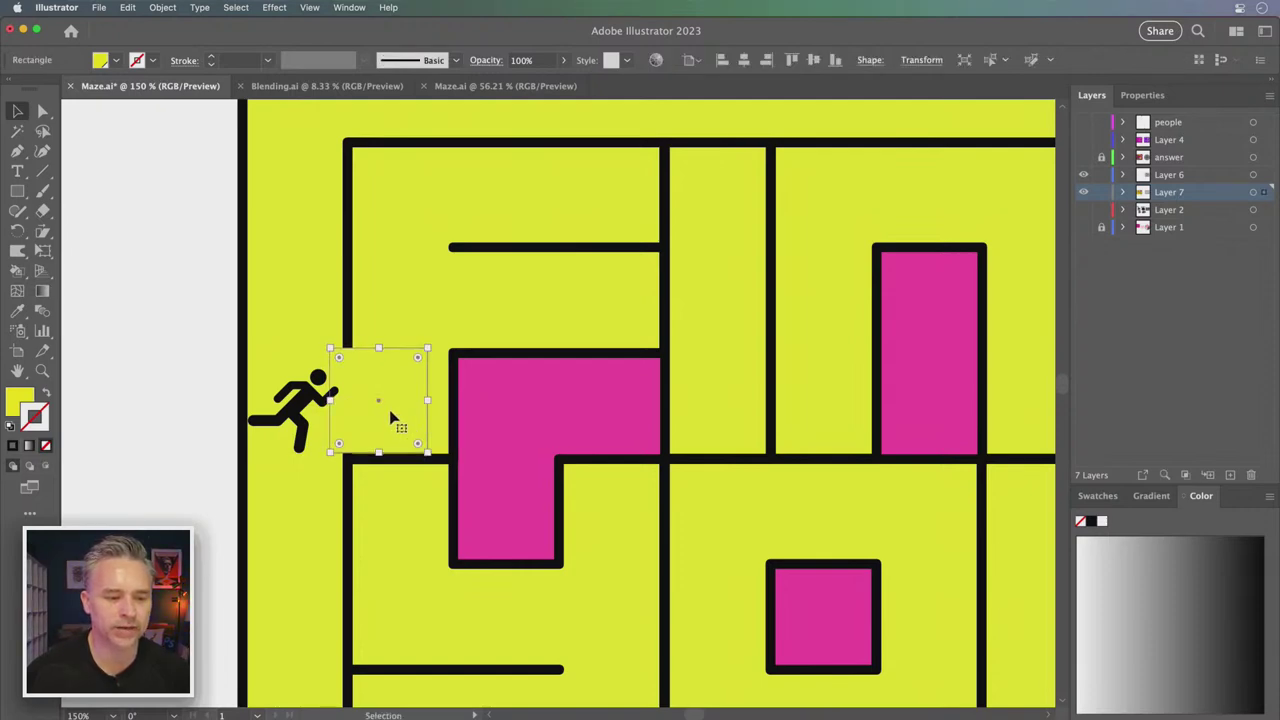
left_click_drag(327, 346, 342, 350)
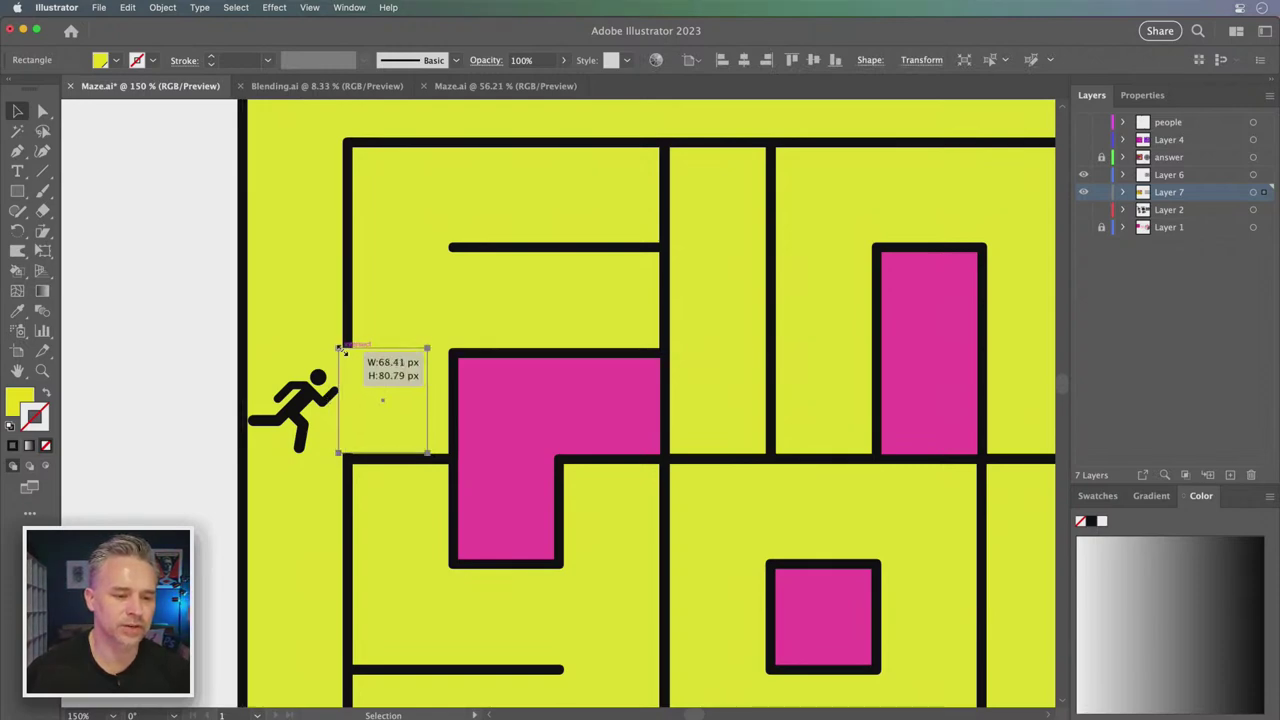
left_click(168, 320)
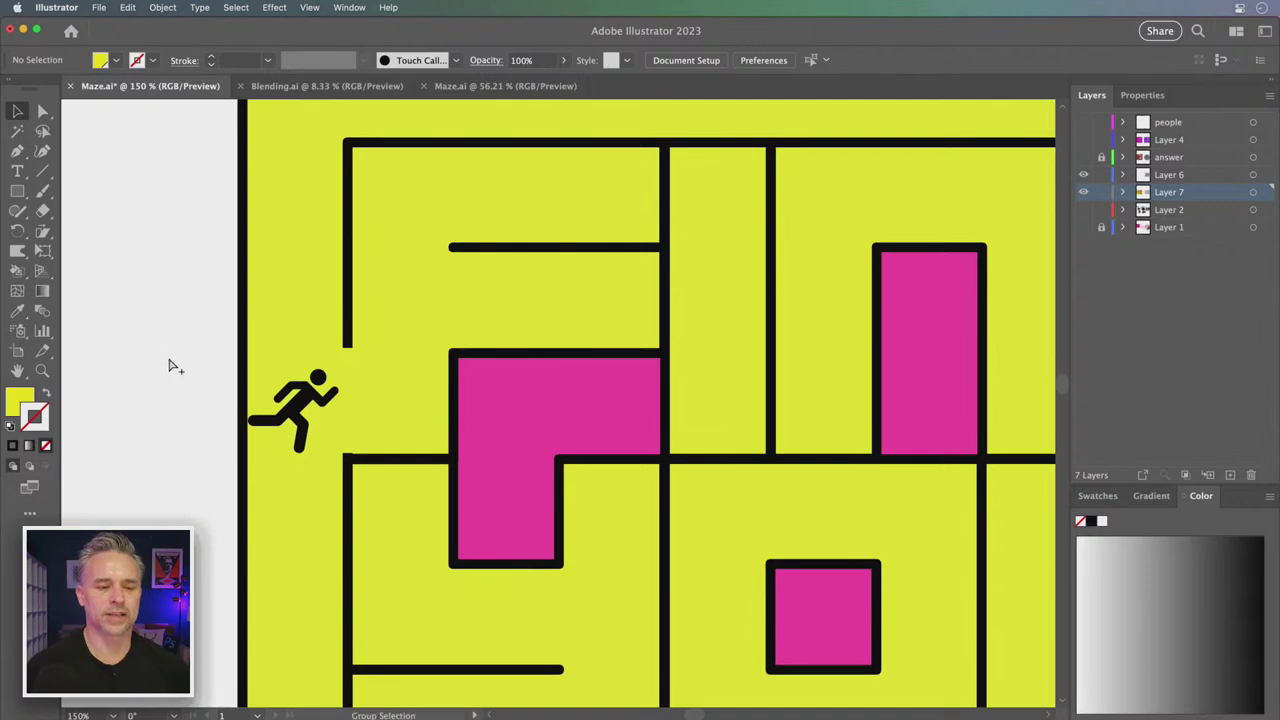
key("super+0")
Set up the Line Segment tool with no fill and a 7.6 pt black stroke
left_click_drag(578, 421, 355, 410)
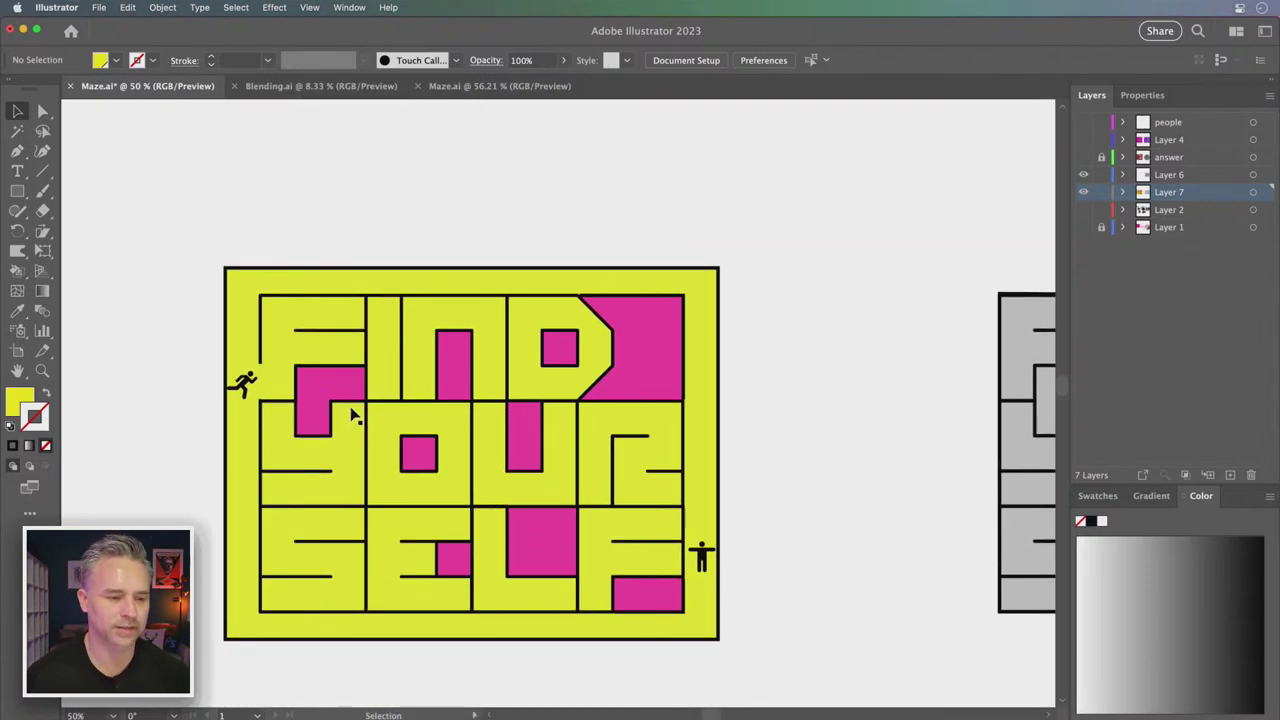
left_click(270, 388)
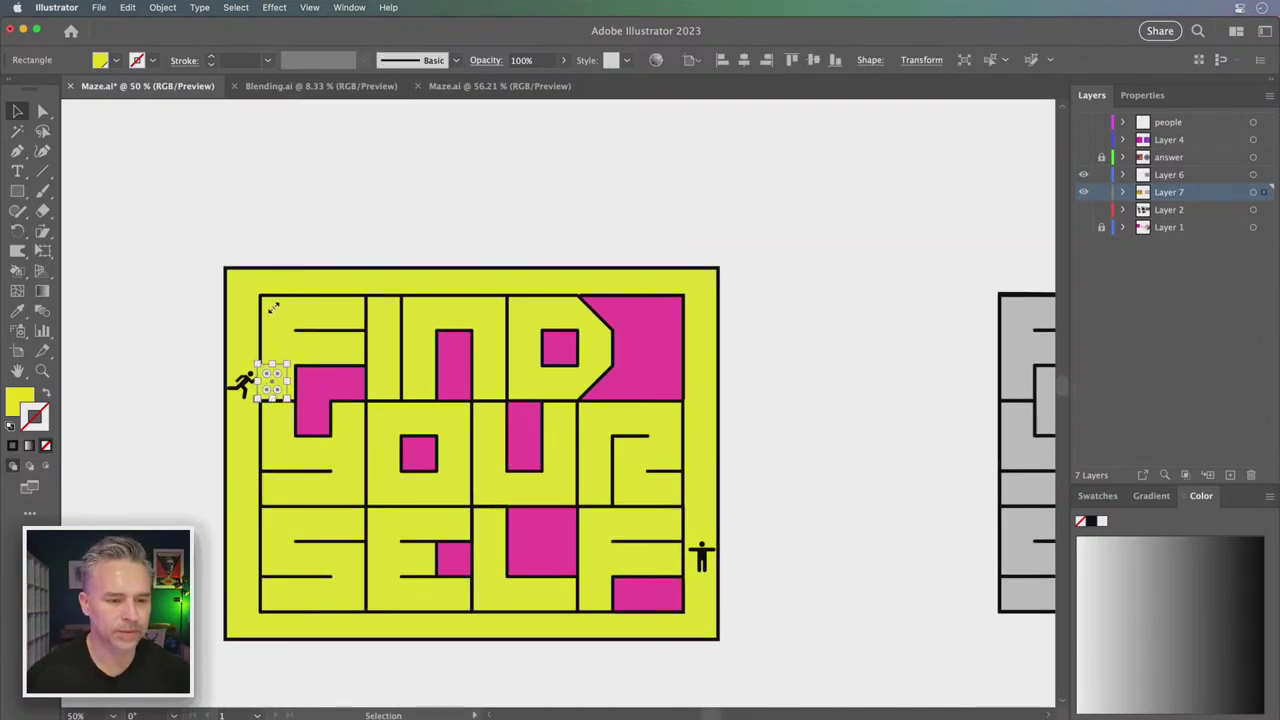
left_click(190, 272)
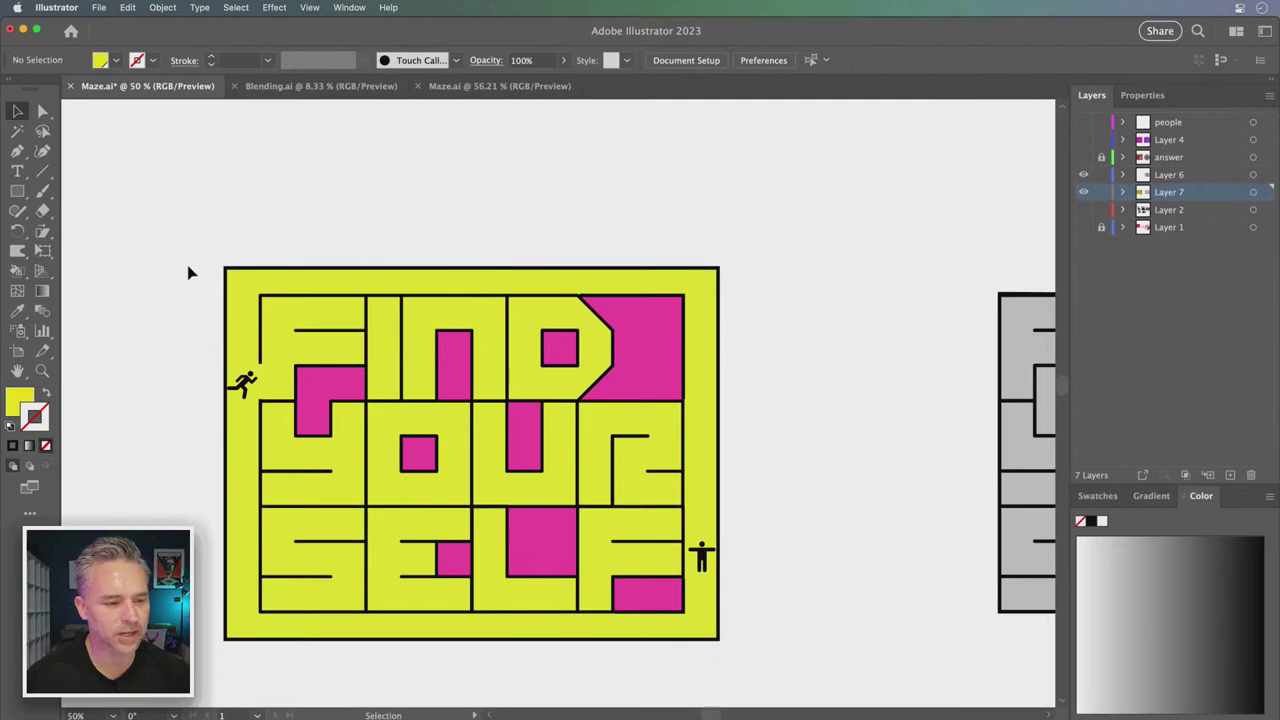
left_click(42, 171)
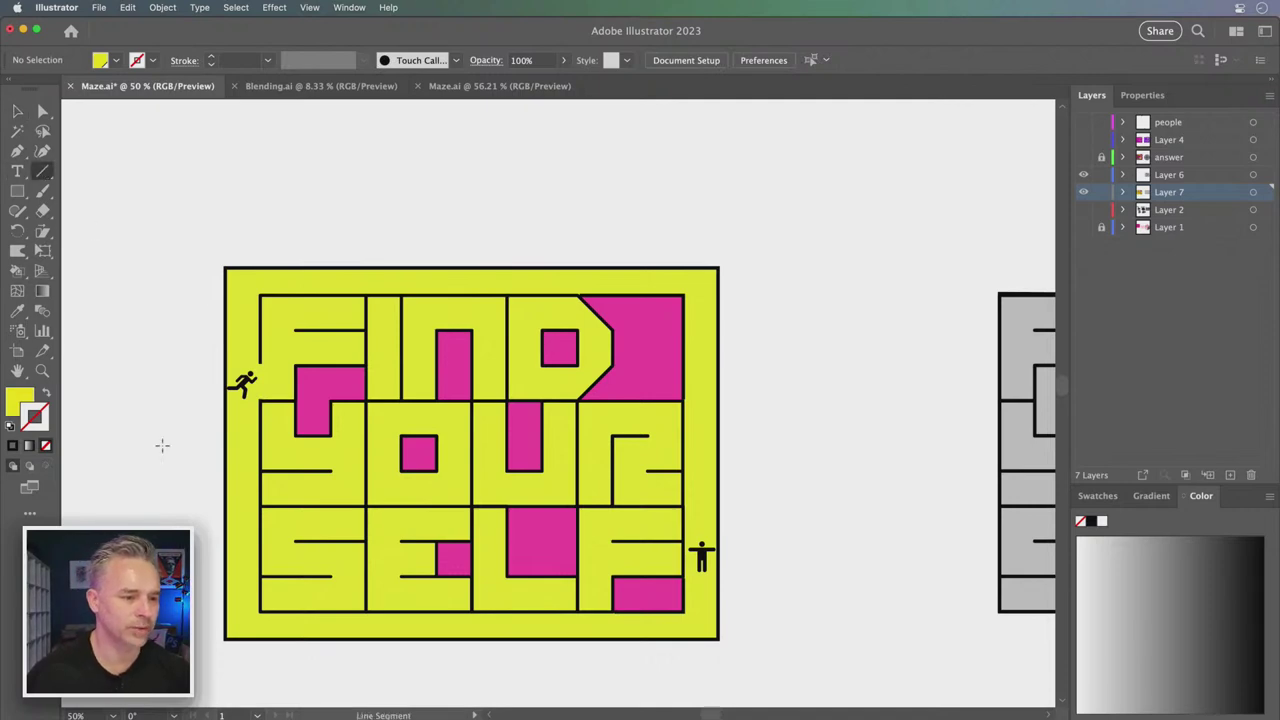
left_click(9, 426)
left_click(30, 402)
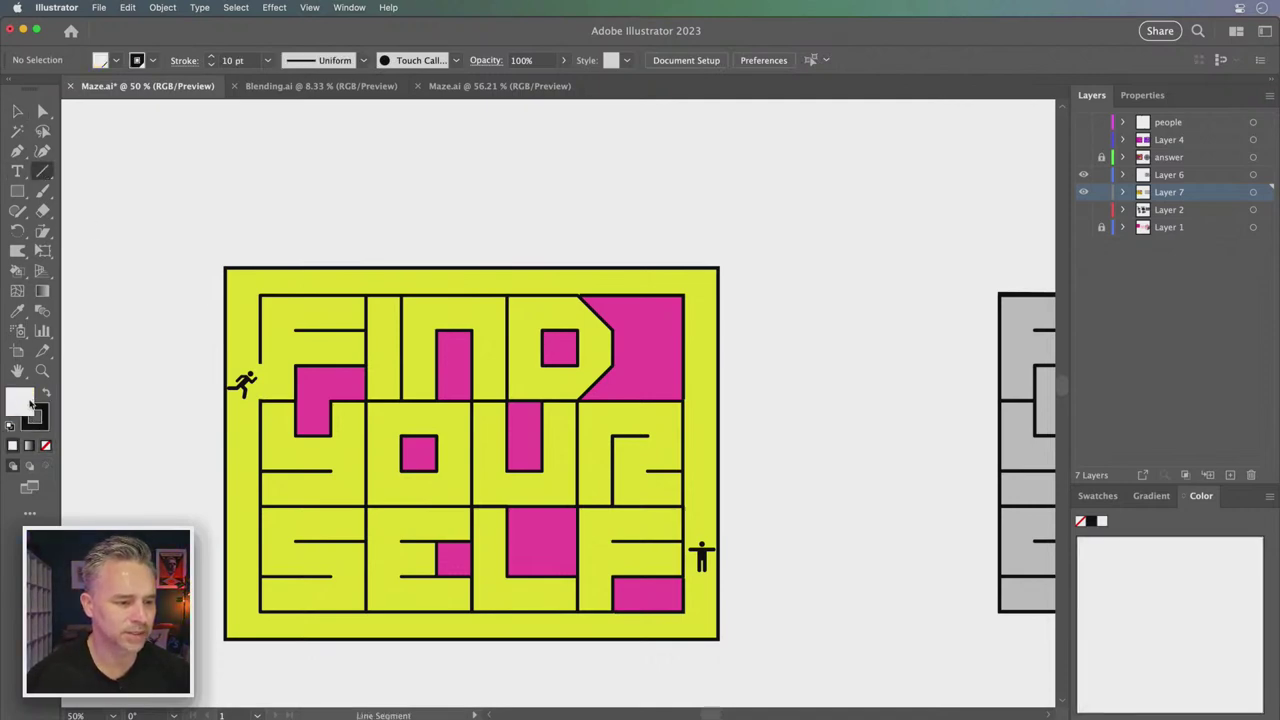
left_click(36, 420)
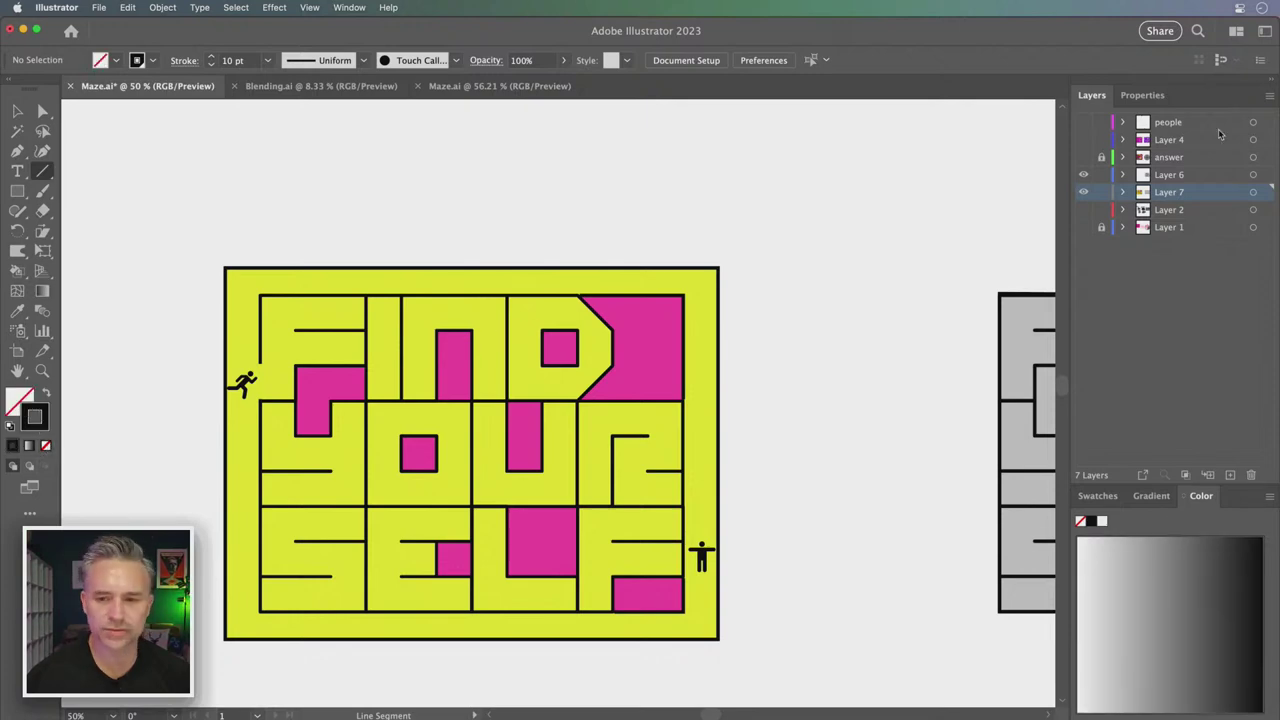
left_click(249, 61)
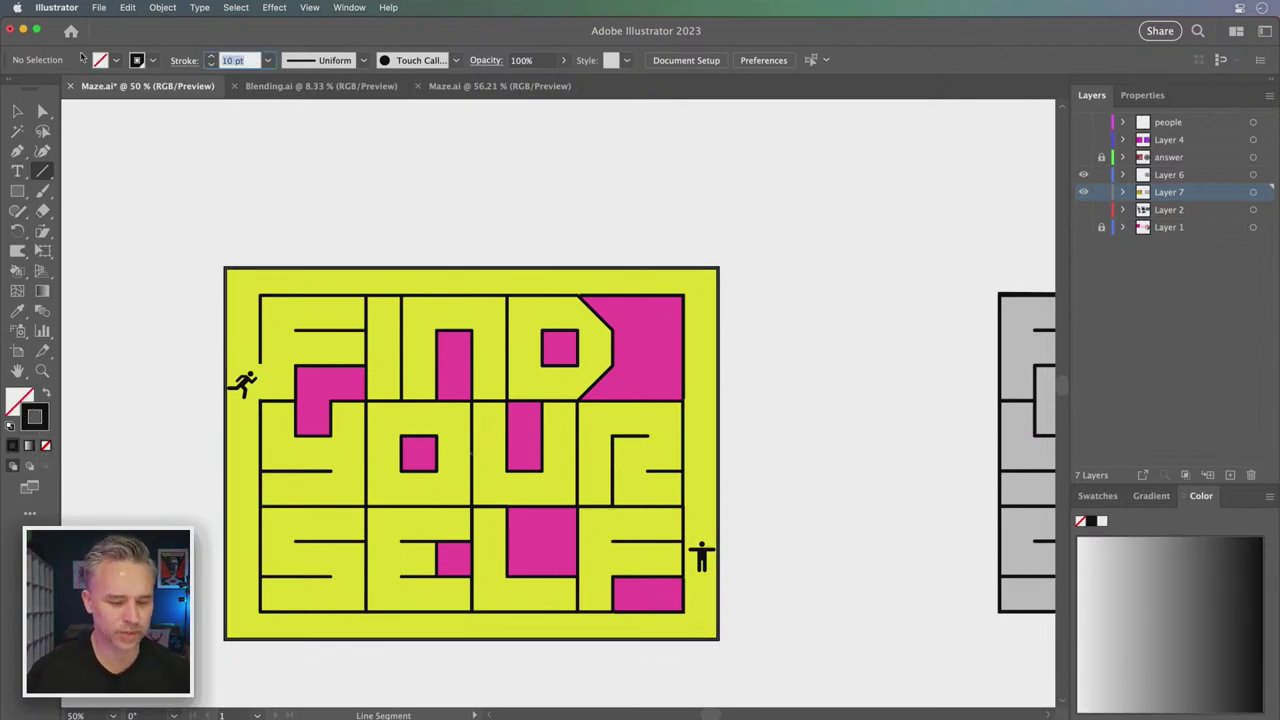
type("7.6")
key("Return")
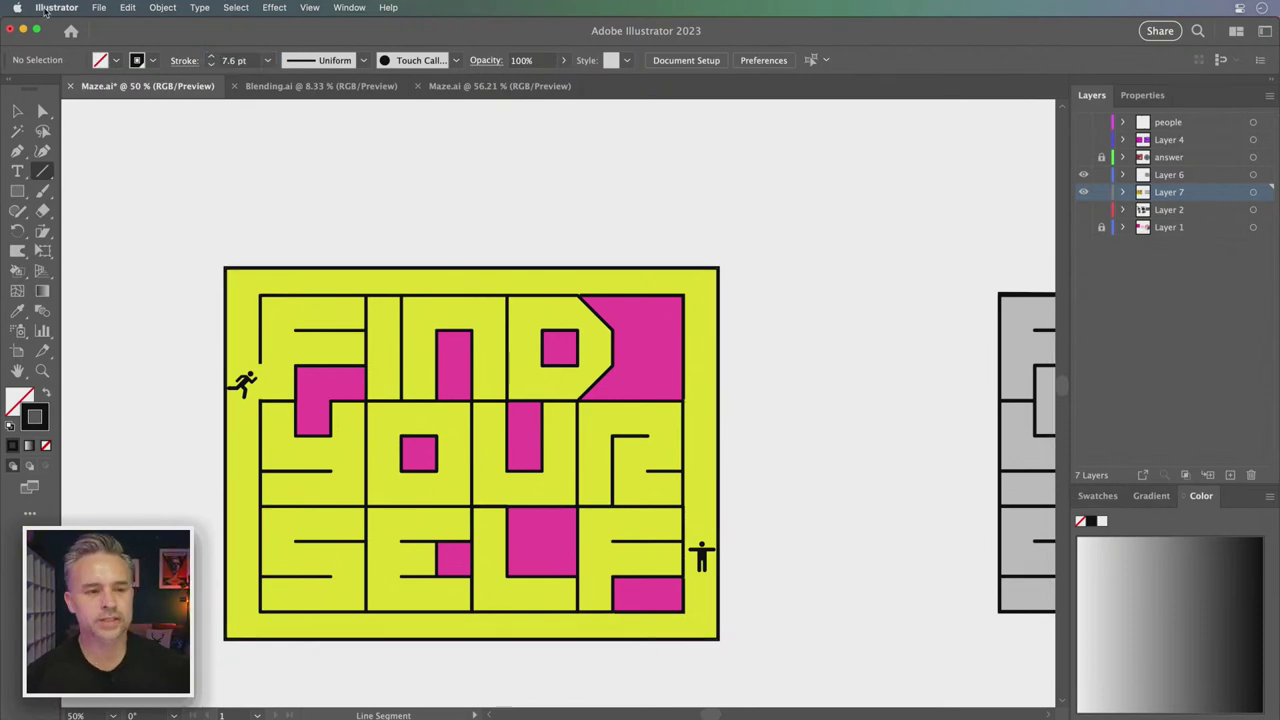
left_click(349, 7)
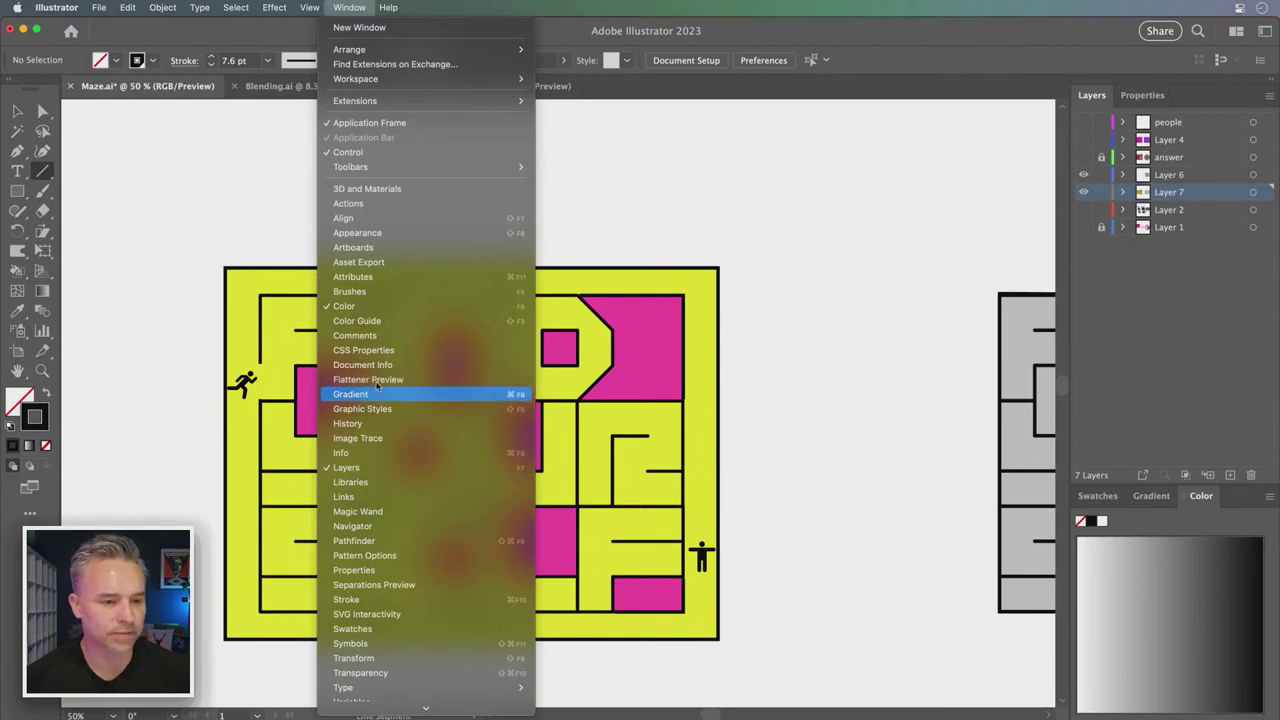
Show the Graphic Styles panel and draw a test line and thin rectangle above the maze
left_click(426, 409)
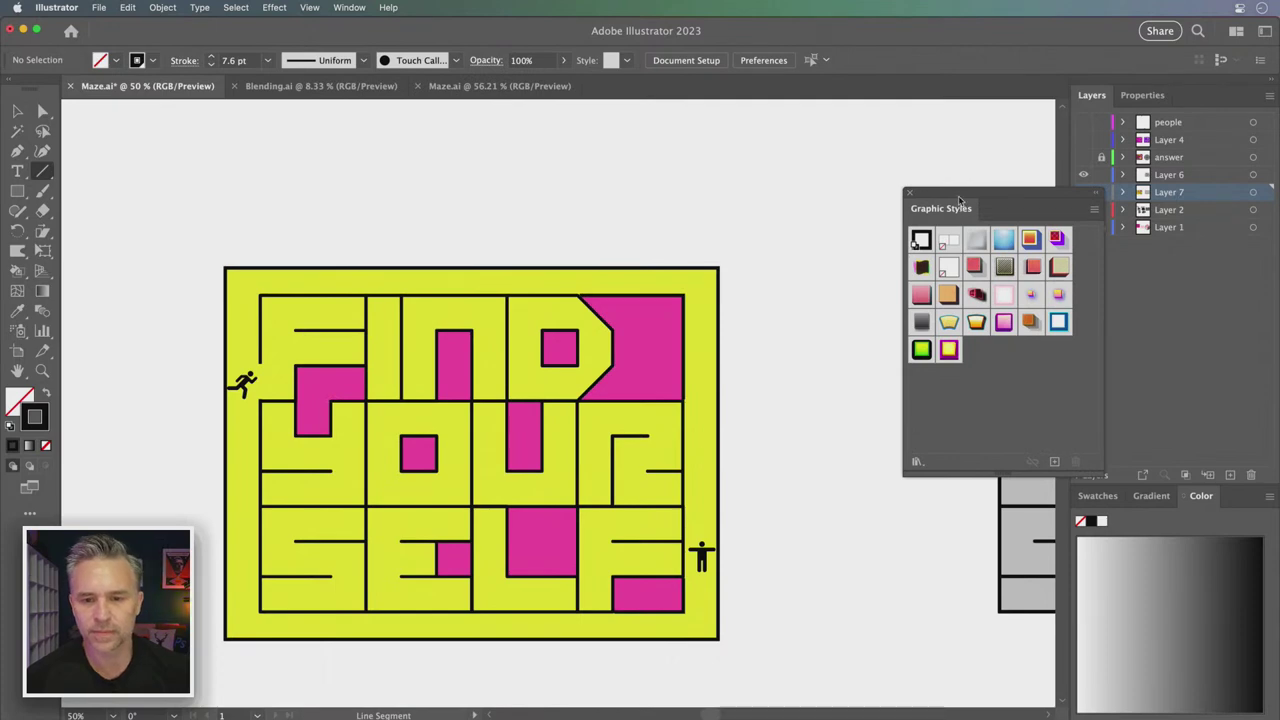
left_click_drag(958, 200, 620, 185)
scroll(583, 140, "up", 5)
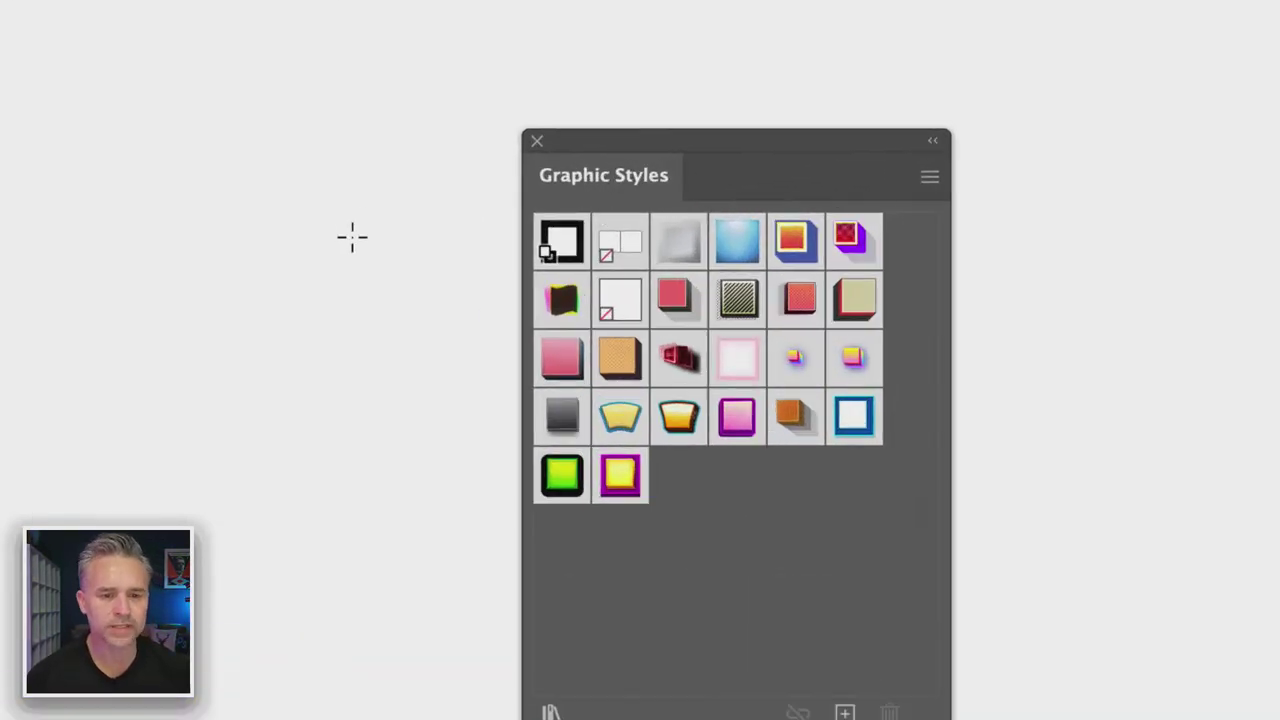
left_click_drag(202, 229, 372, 398)
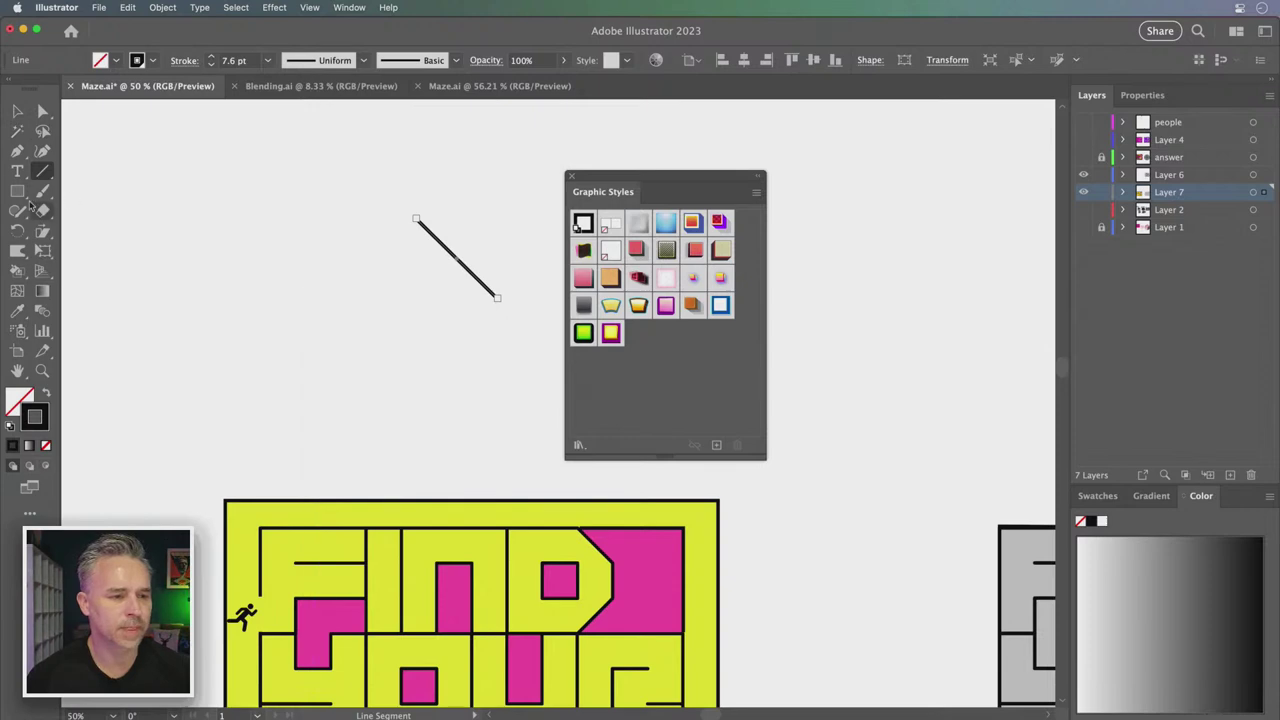
left_click(16, 191)
left_click(502, 190)
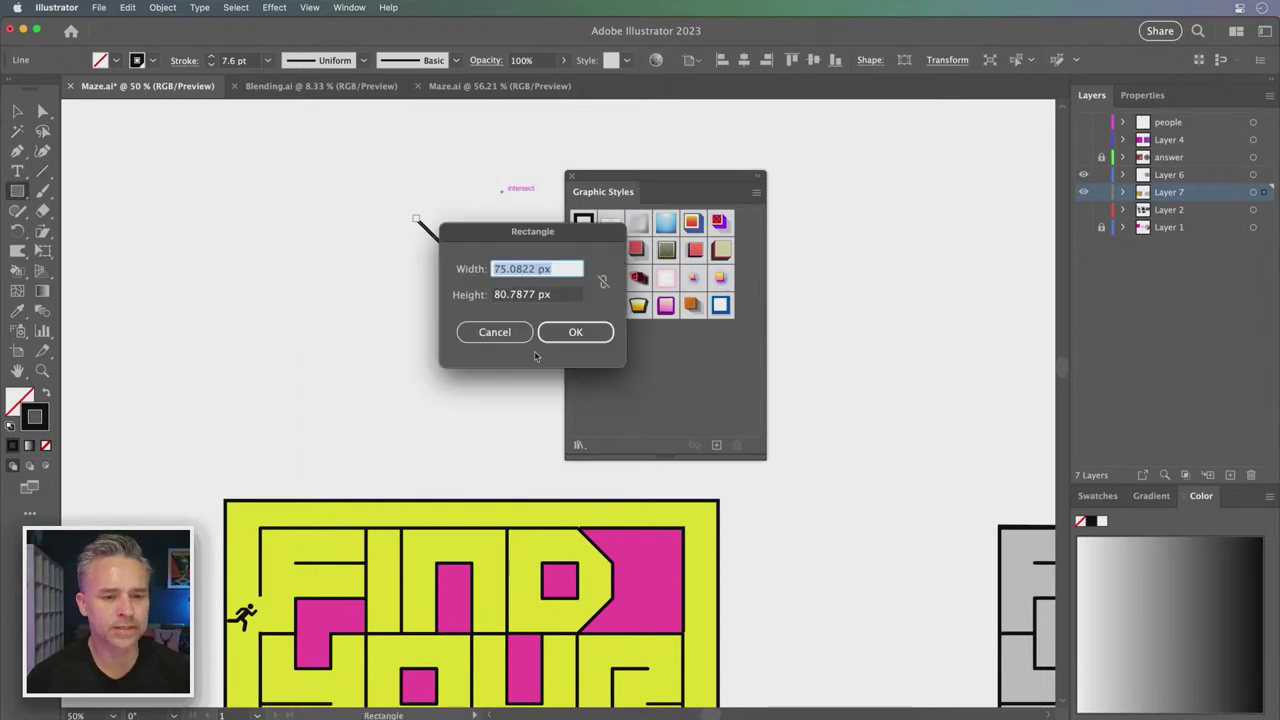
left_click(494, 331)
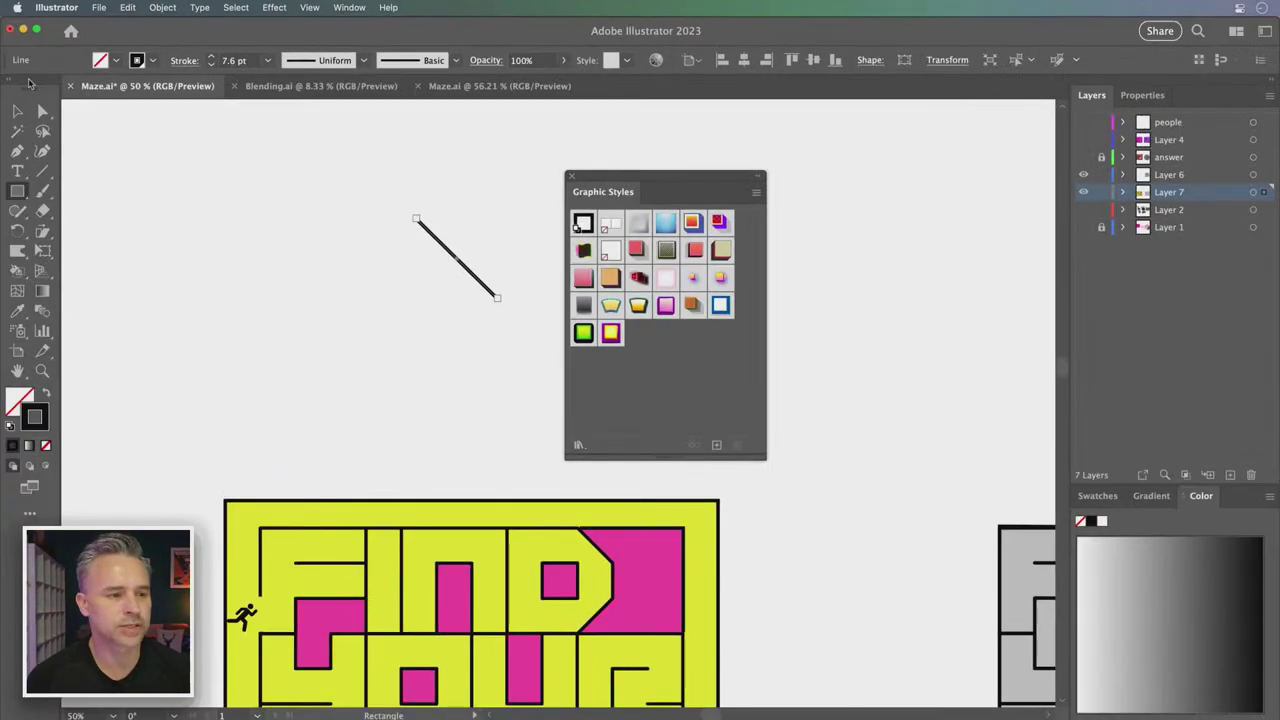
left_click_drag(307, 316, 464, 340)
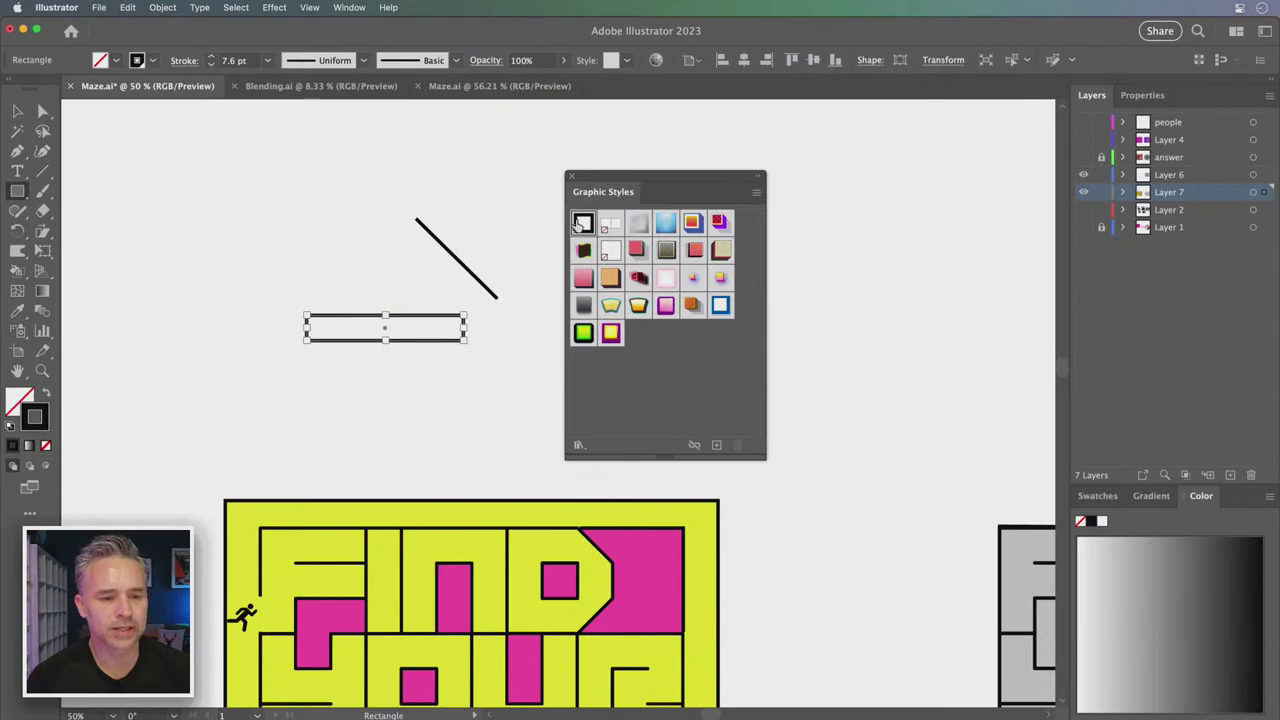
left_click(578, 226)
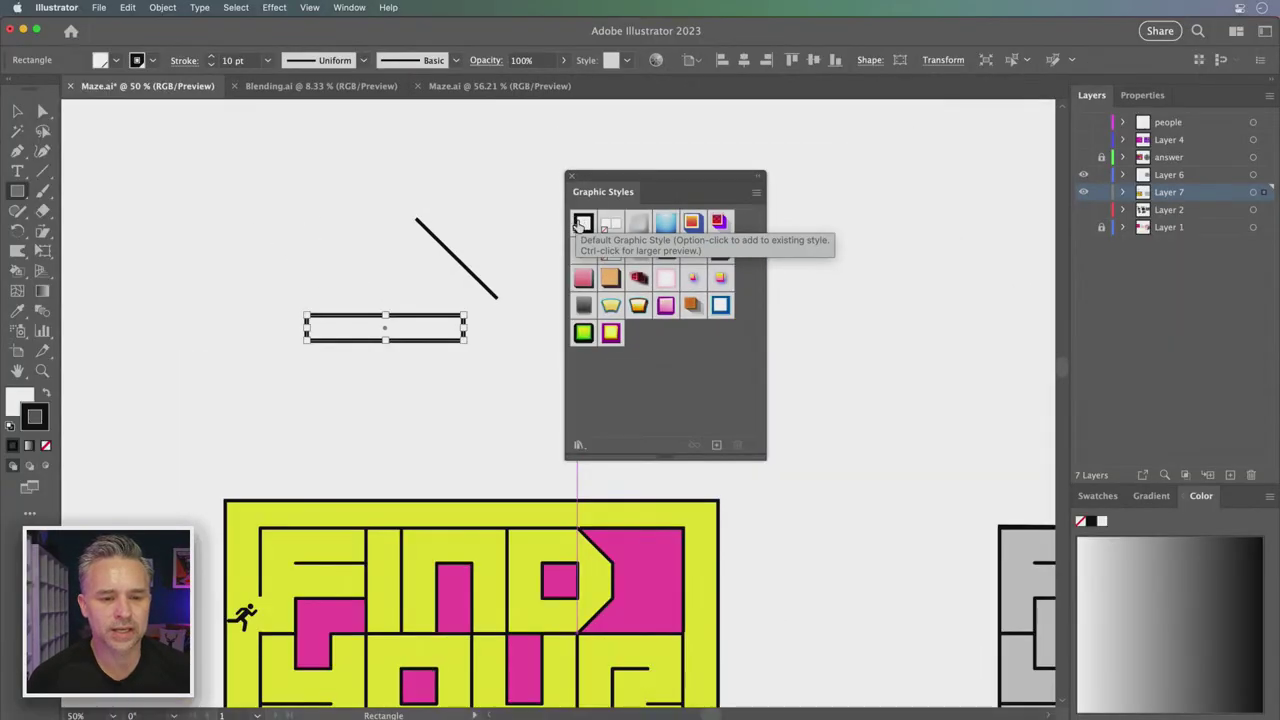
left_click(580, 224)
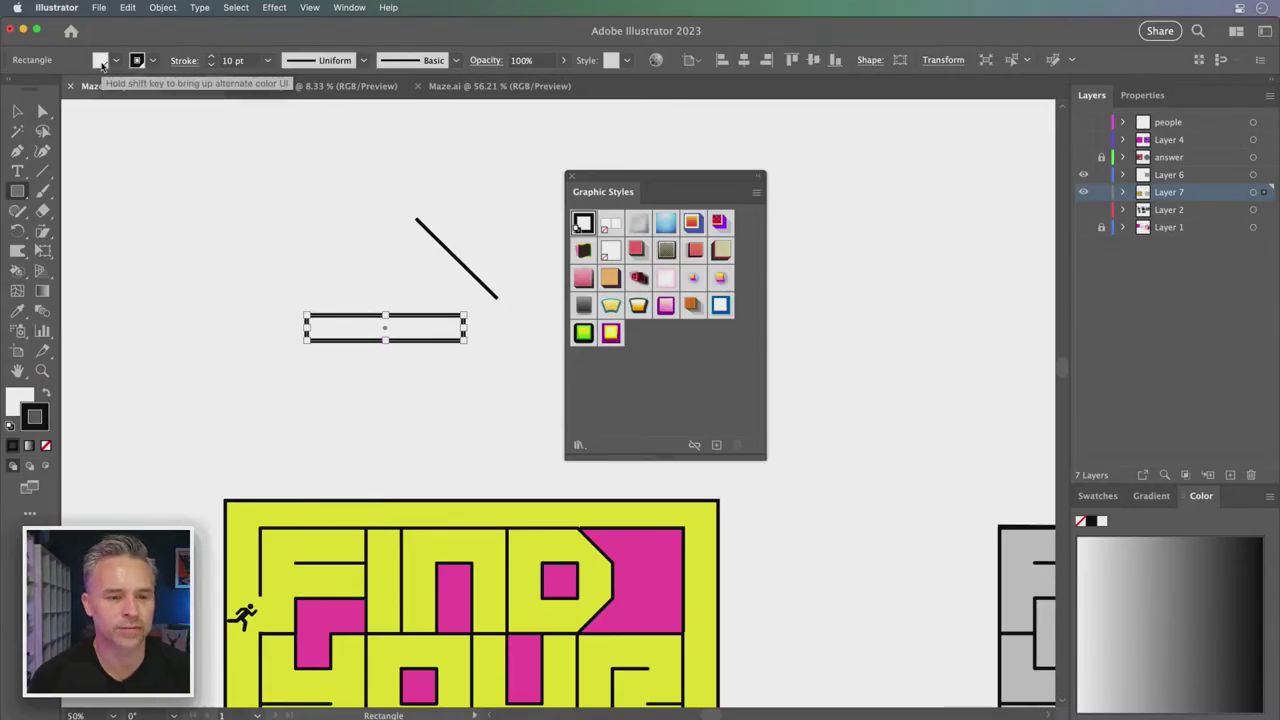
Delete the test rectangle and redefine Default Graphic Style with the 7.6 pt no-fill line
left_click(17, 111)
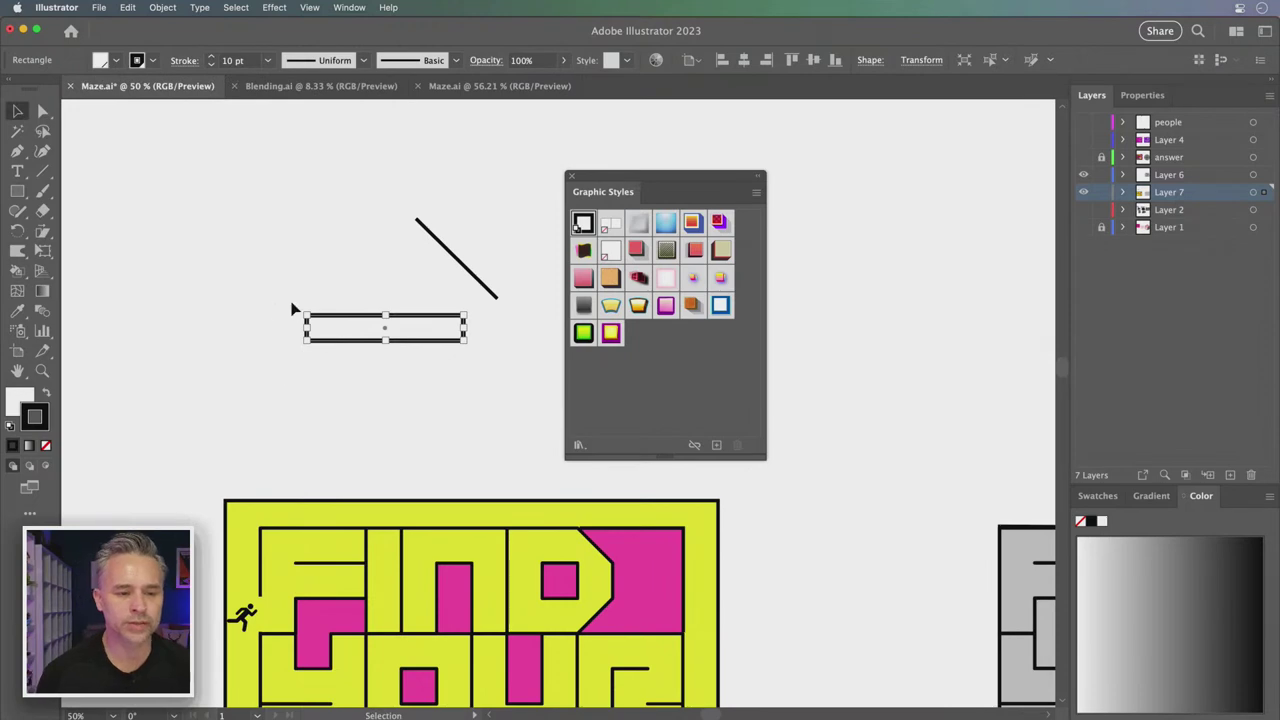
left_click_drag(275, 303, 465, 377)
key("Delete")
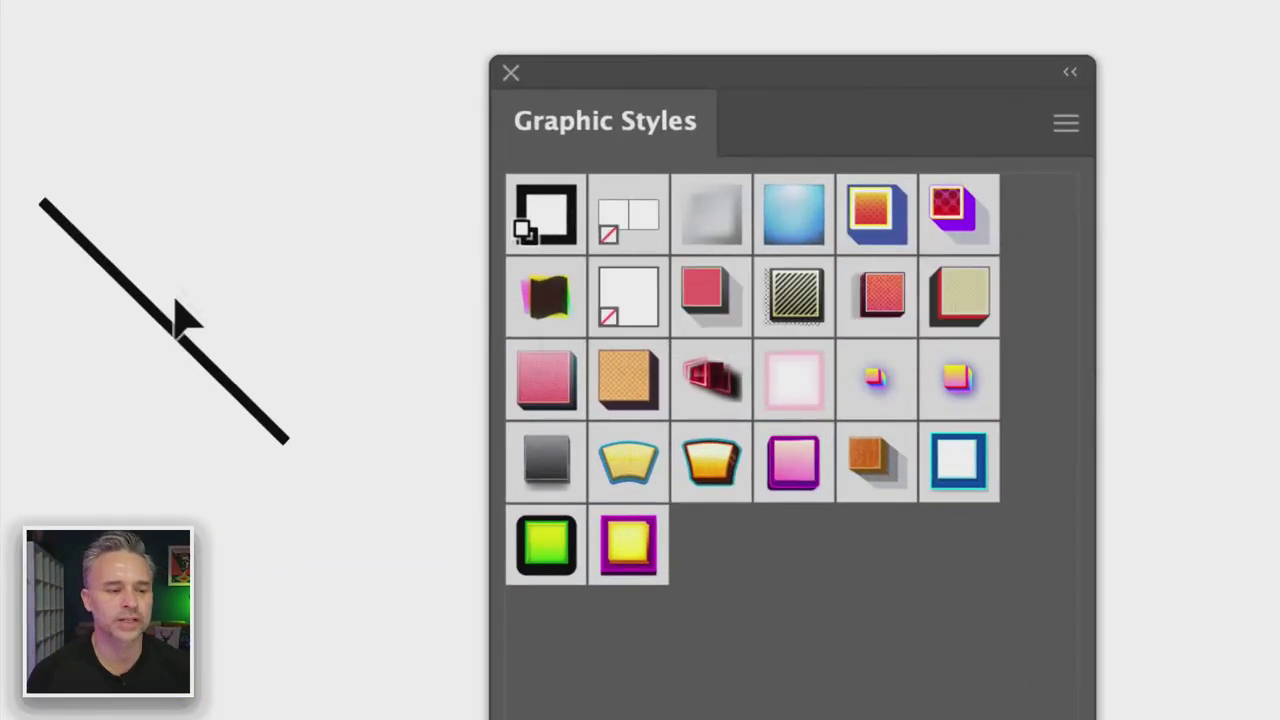
left_click(165, 330)
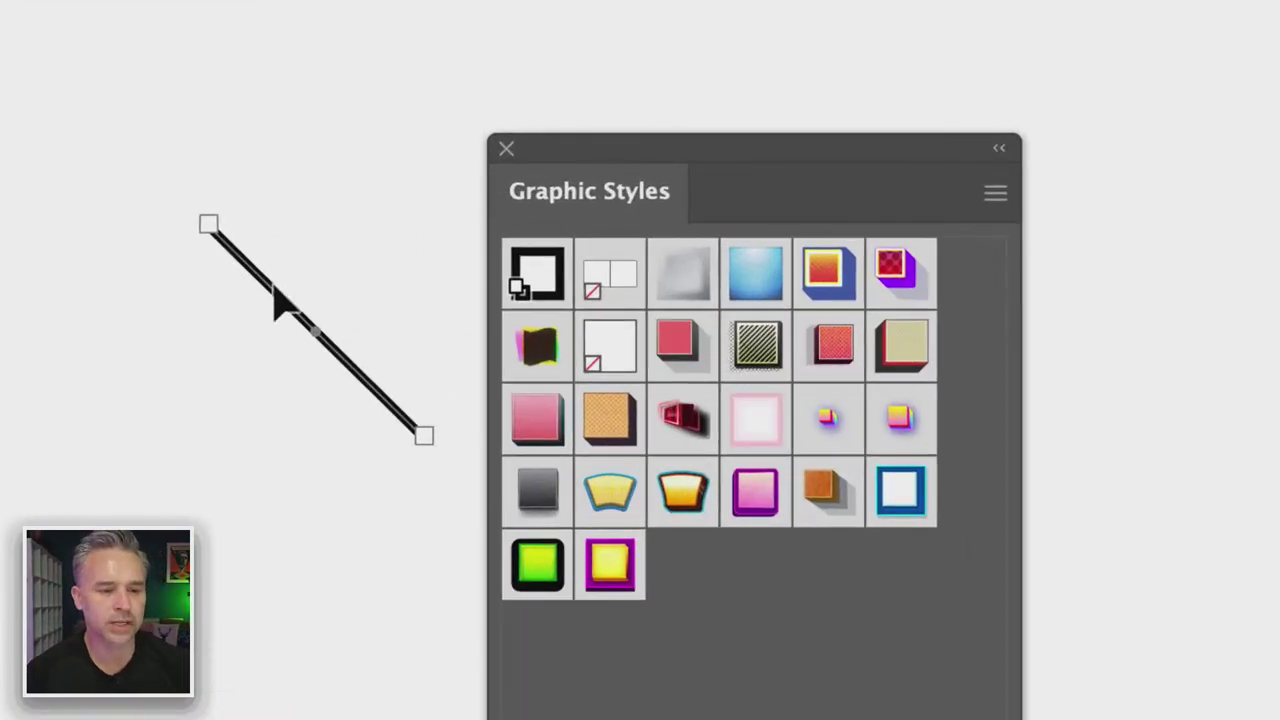
left_click_drag(278, 298, 526, 283)
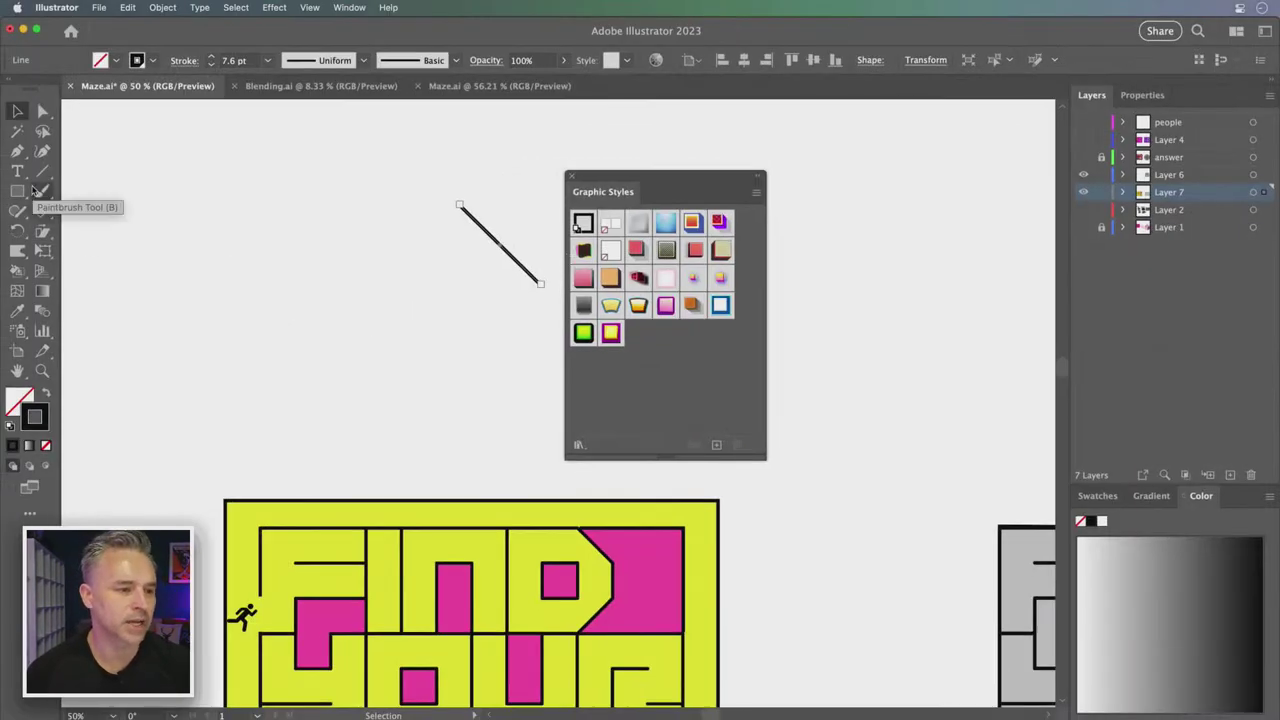
Draw a test square and circle with the new default style, and select all three test shapes
left_click(17, 191)
left_click_drag(231, 229, 352, 349)
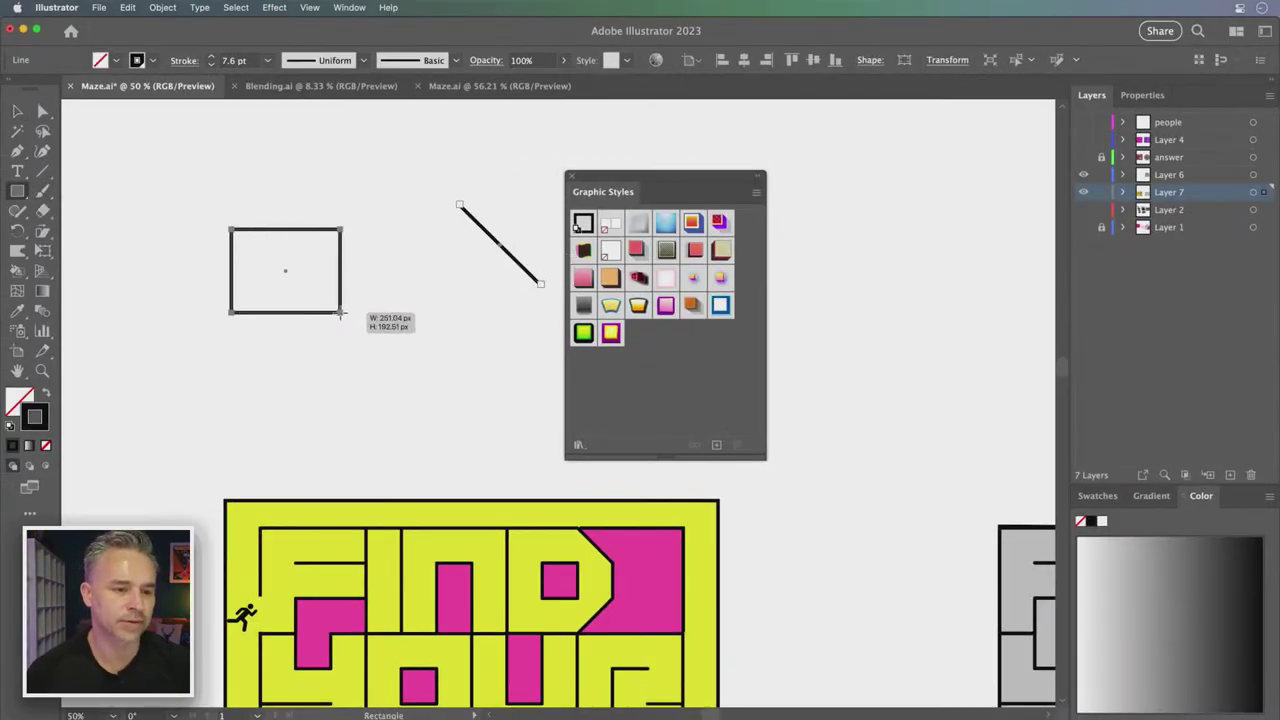
left_click(19, 190)
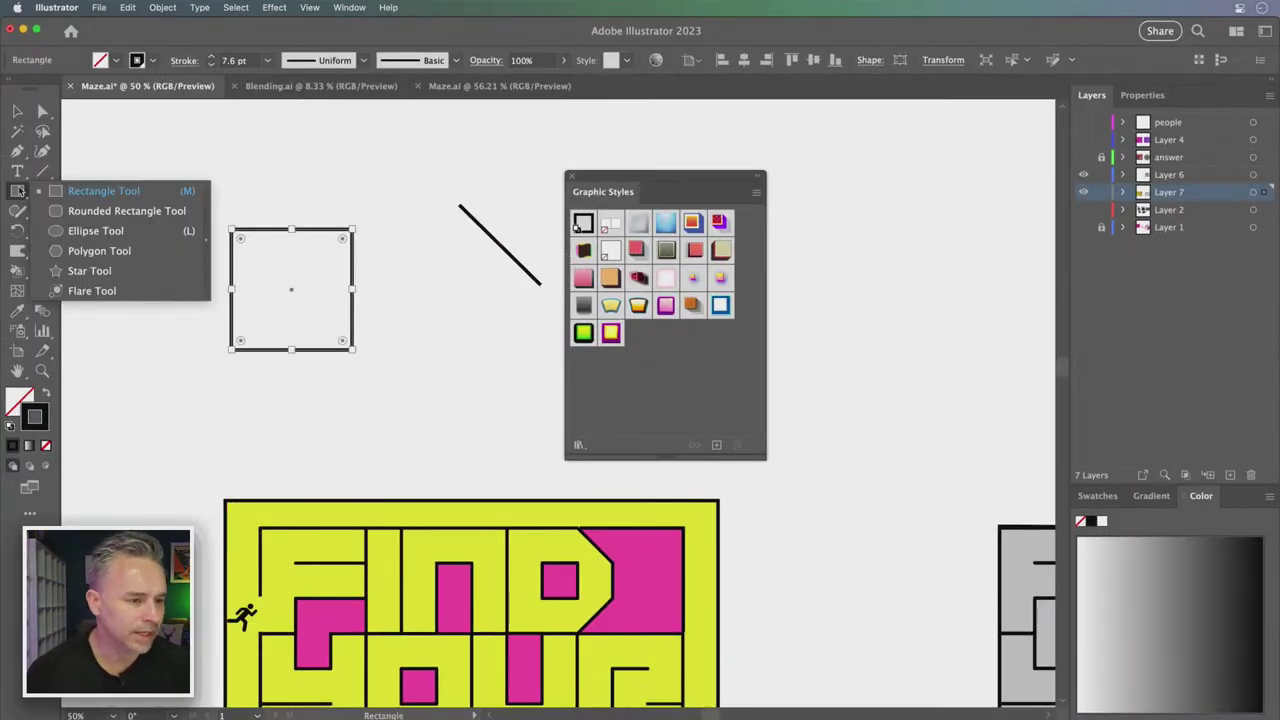
left_click(70, 233)
left_click_drag(415, 304, 551, 440)
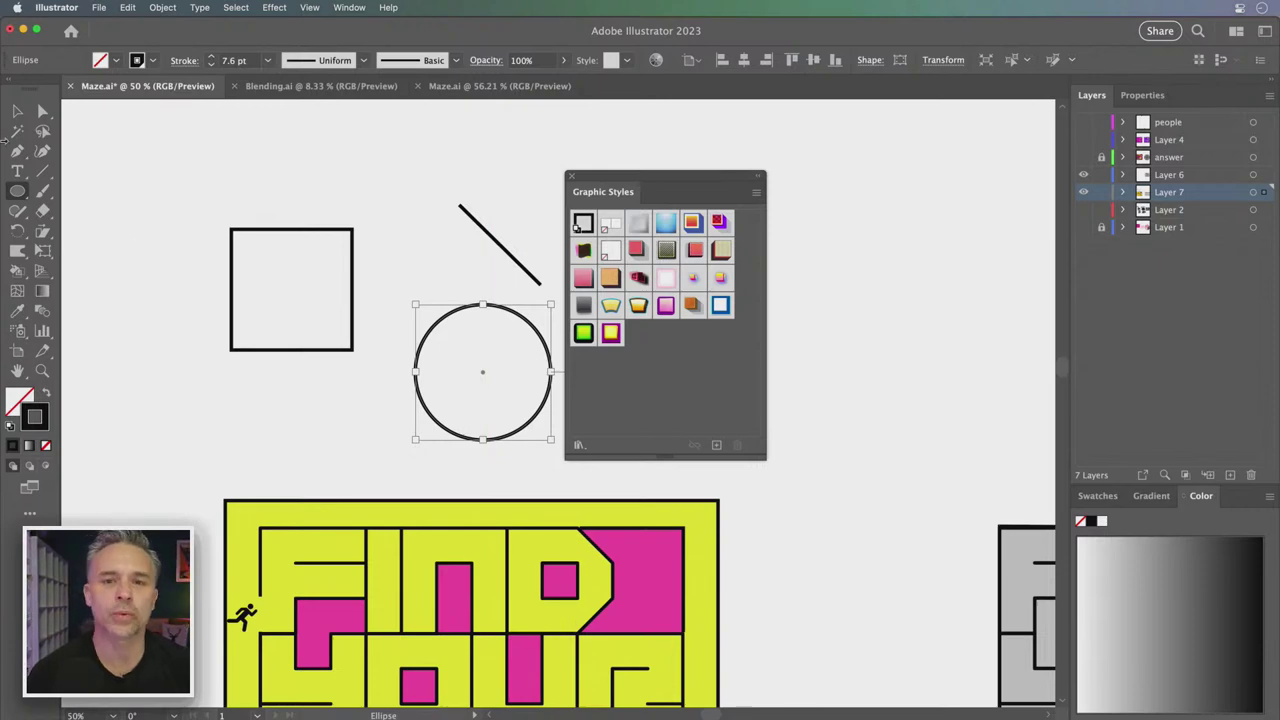
key("v")
left_click_drag(335, 210, 509, 371)
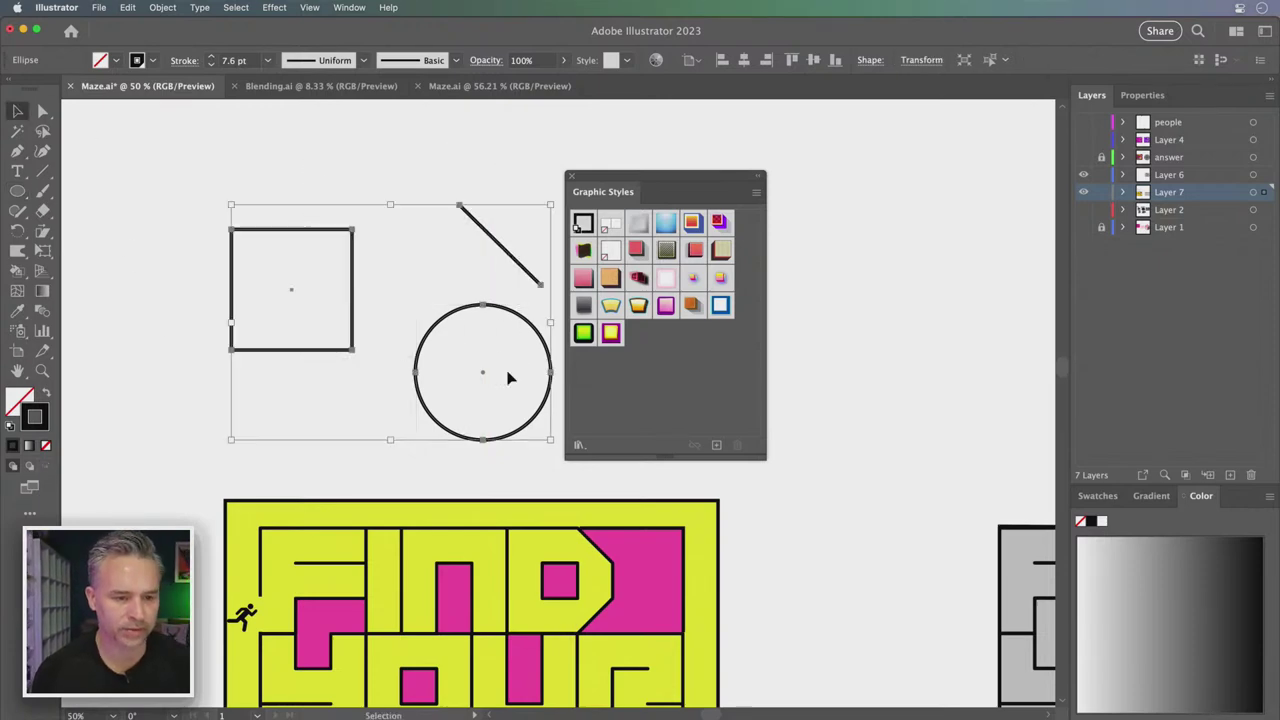
Delete the three test shapes, close Graphic Styles, and zoom to 150% on the maze
key("Delete")
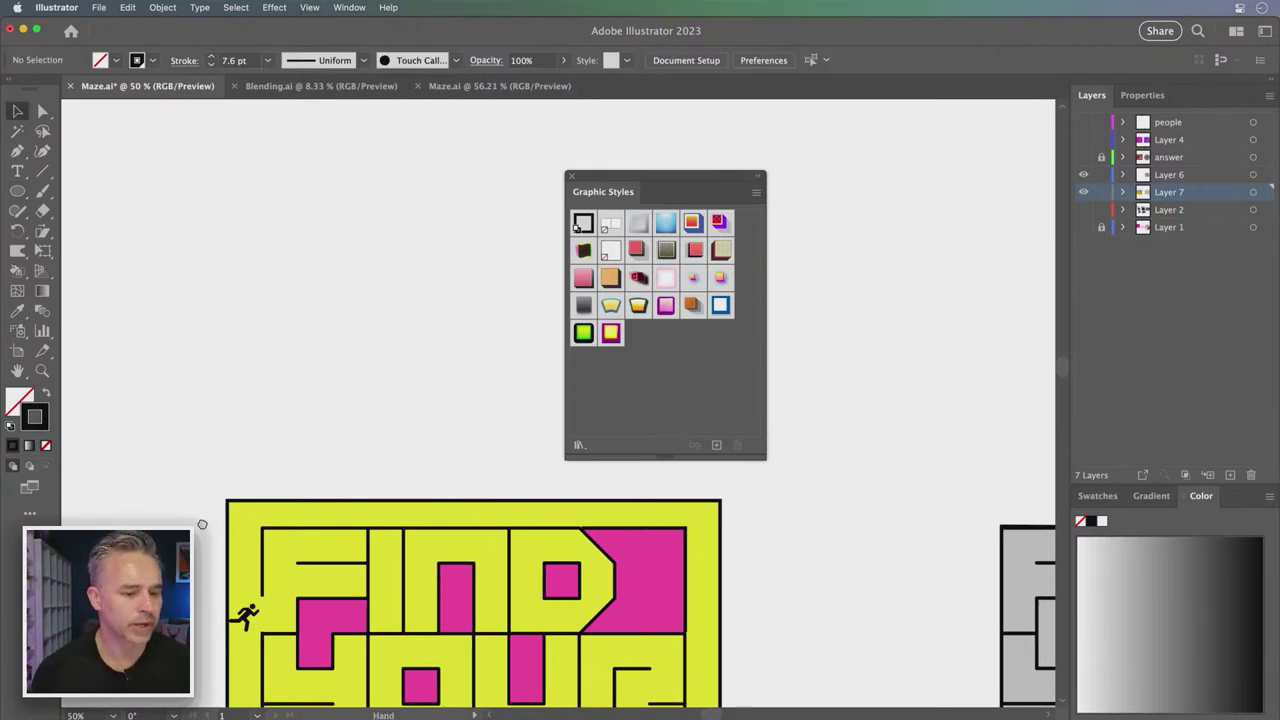
scroll(373, 238, "down", 5)
scroll(373, 238, "left", 3)
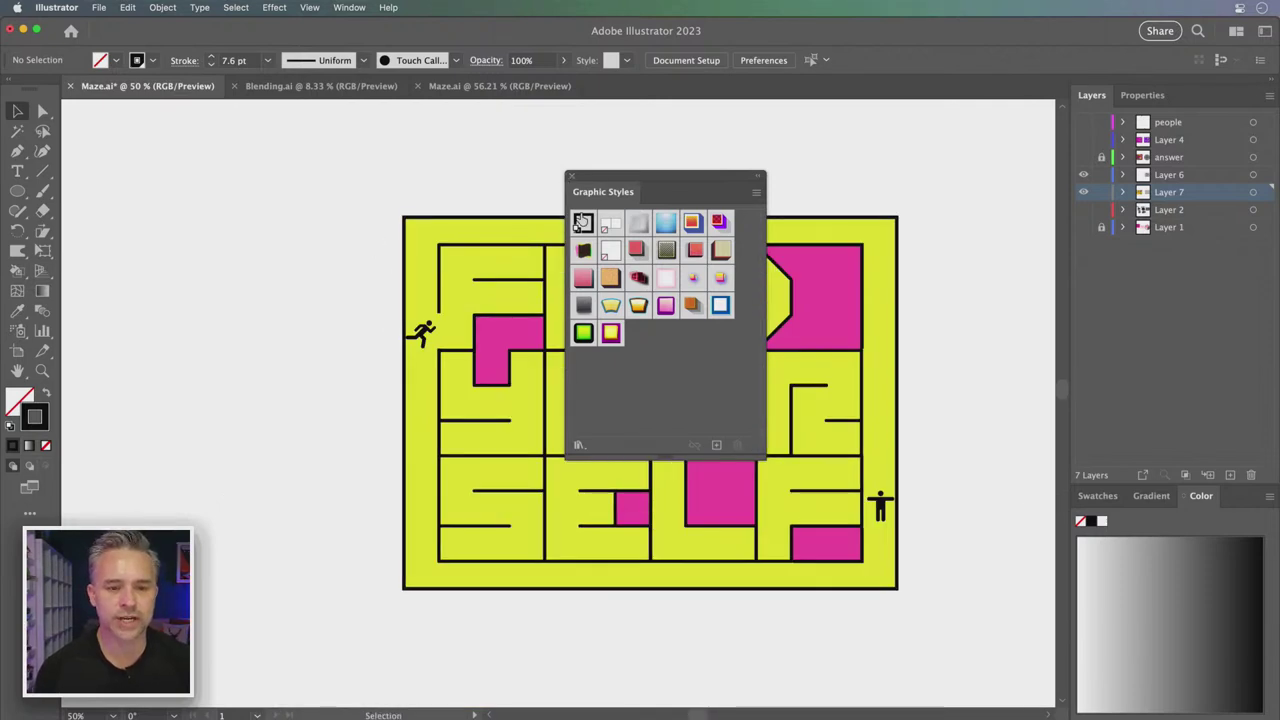
left_click(571, 178)
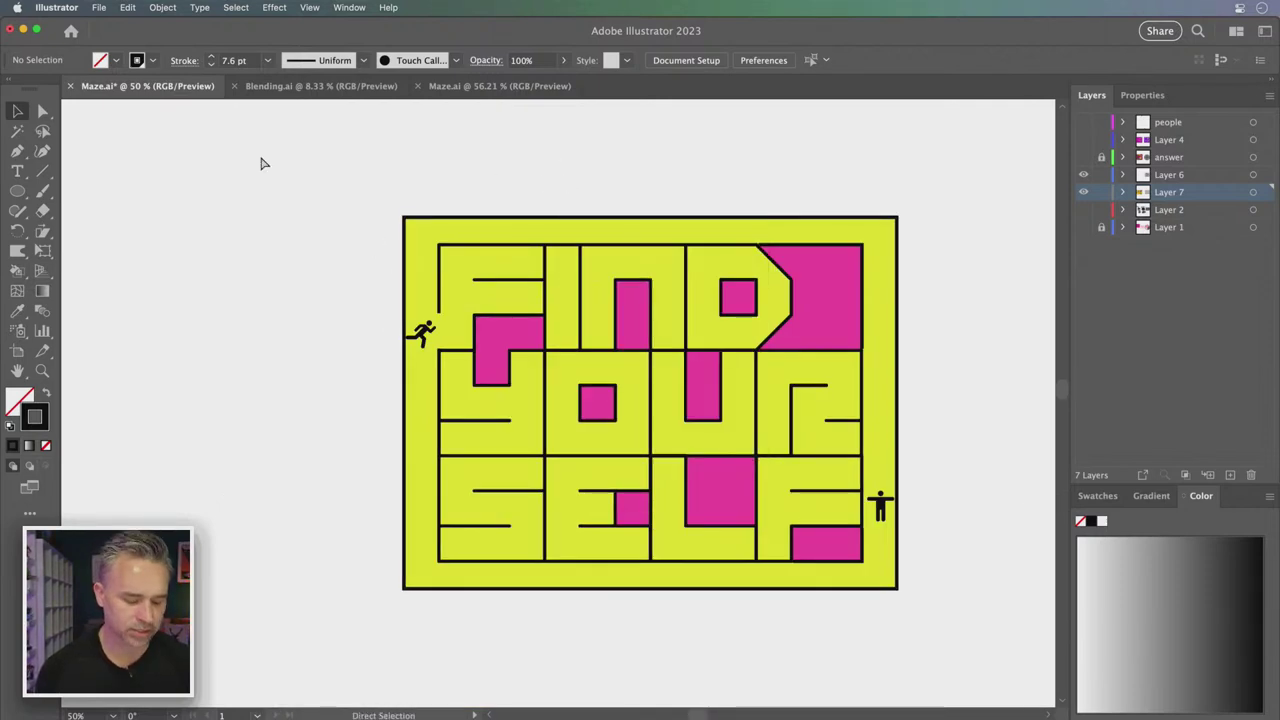
key("ctrl+plus")
key("ctrl+plus")
key("ctrl+plus")
scroll(300, 250, "up", 4)
scroll(300, 250, "left", 4)
scroll(410, 391, "up", 2)
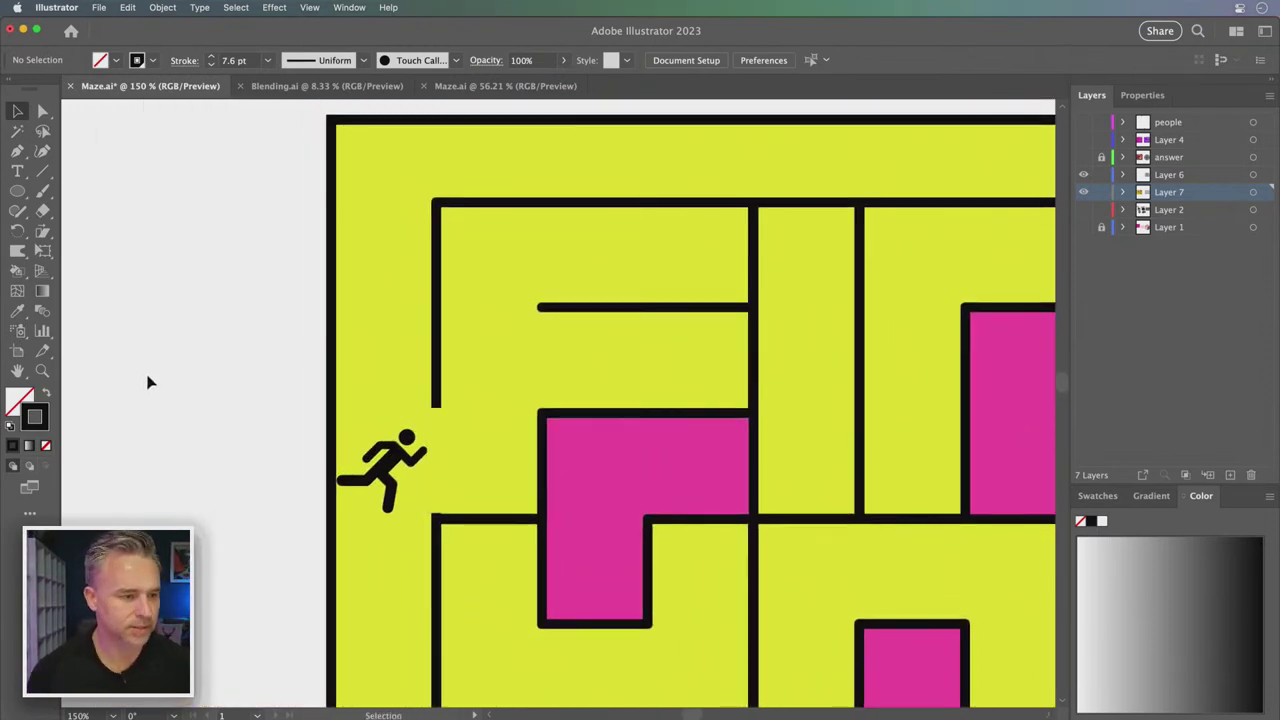
Draw a wall line under the runner out to the maze's left edge
left_click(42, 171)
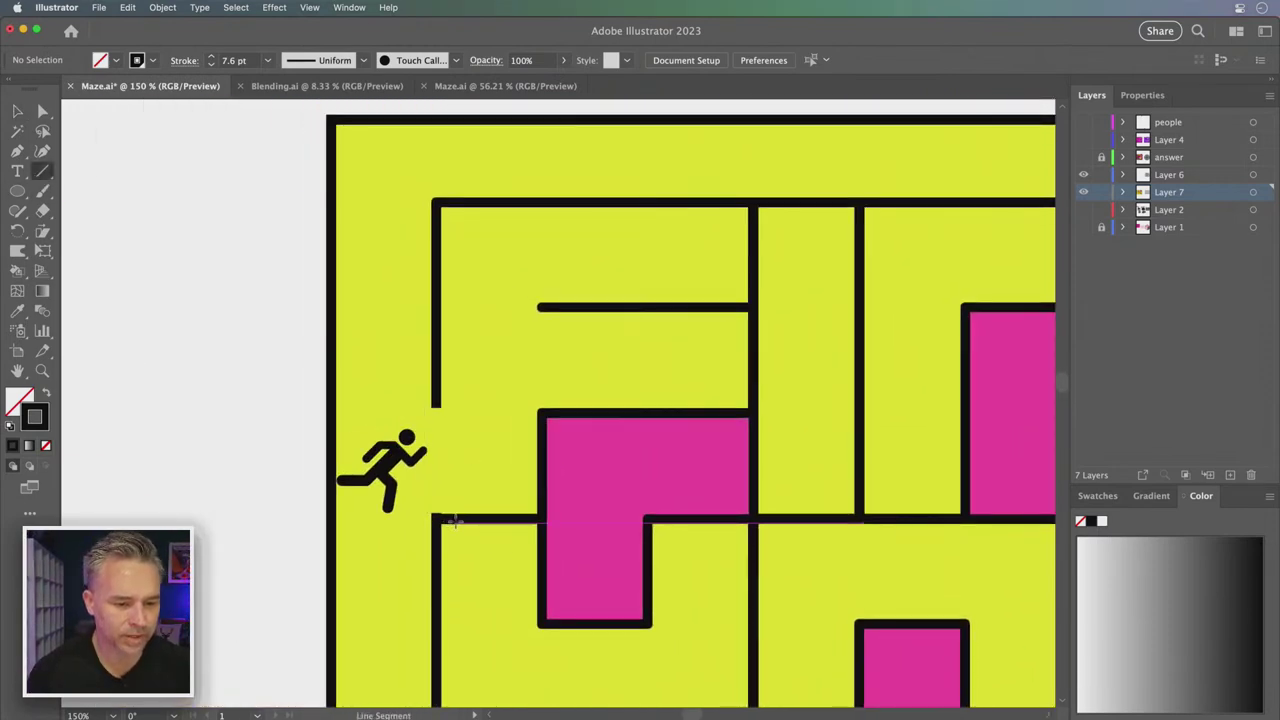
left_click_drag(455, 518, 335, 518)
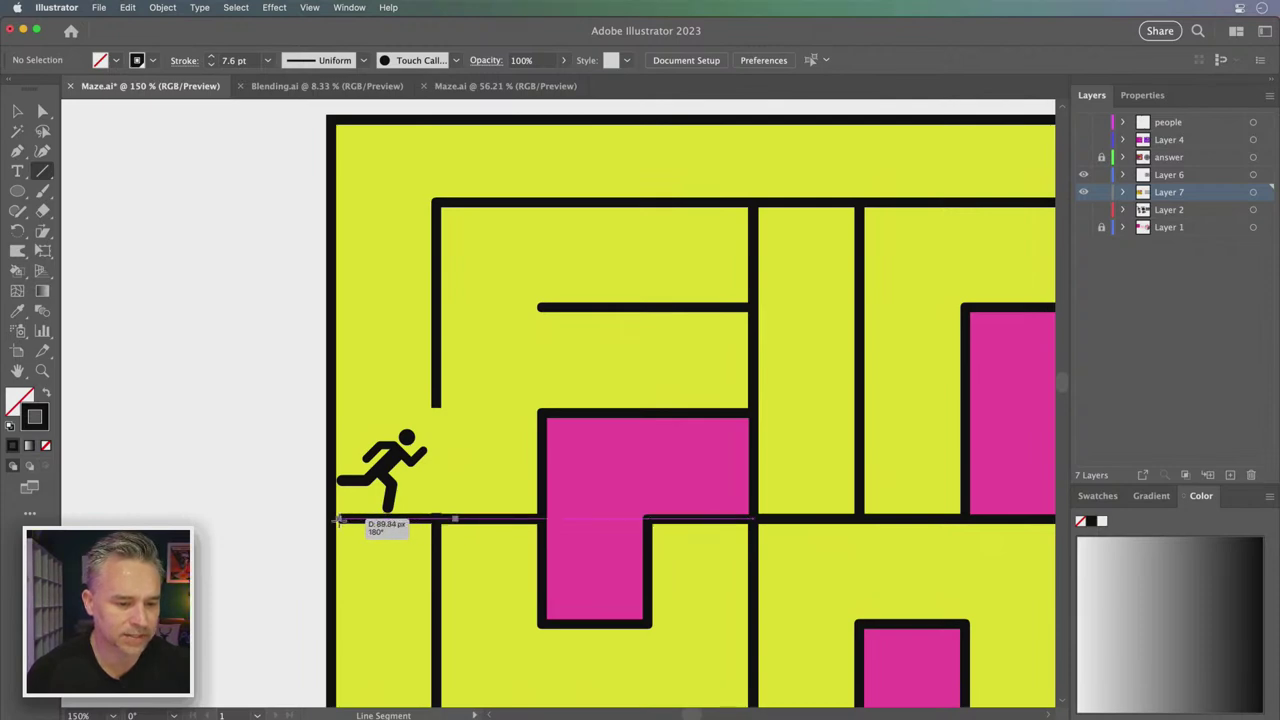
left_click(17, 111)
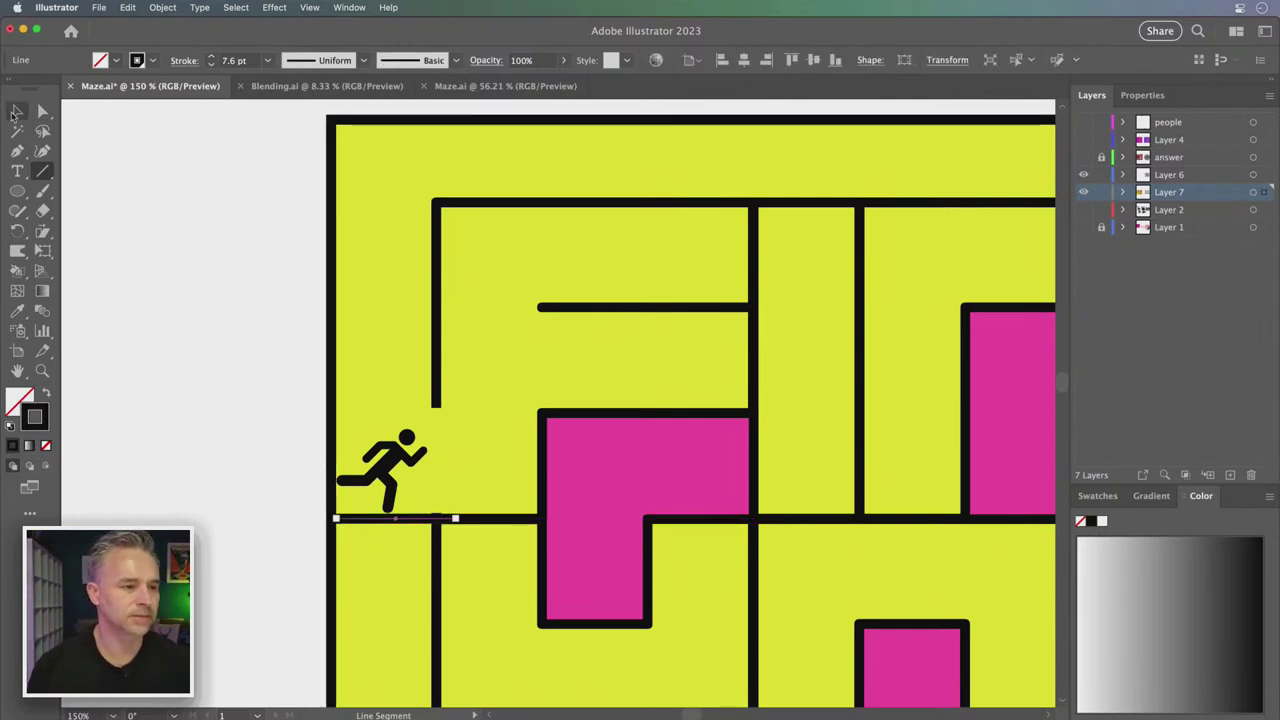
left_click(117, 351)
scroll(257, 371, "down", 3)
scroll(257, 371, "right", 4)
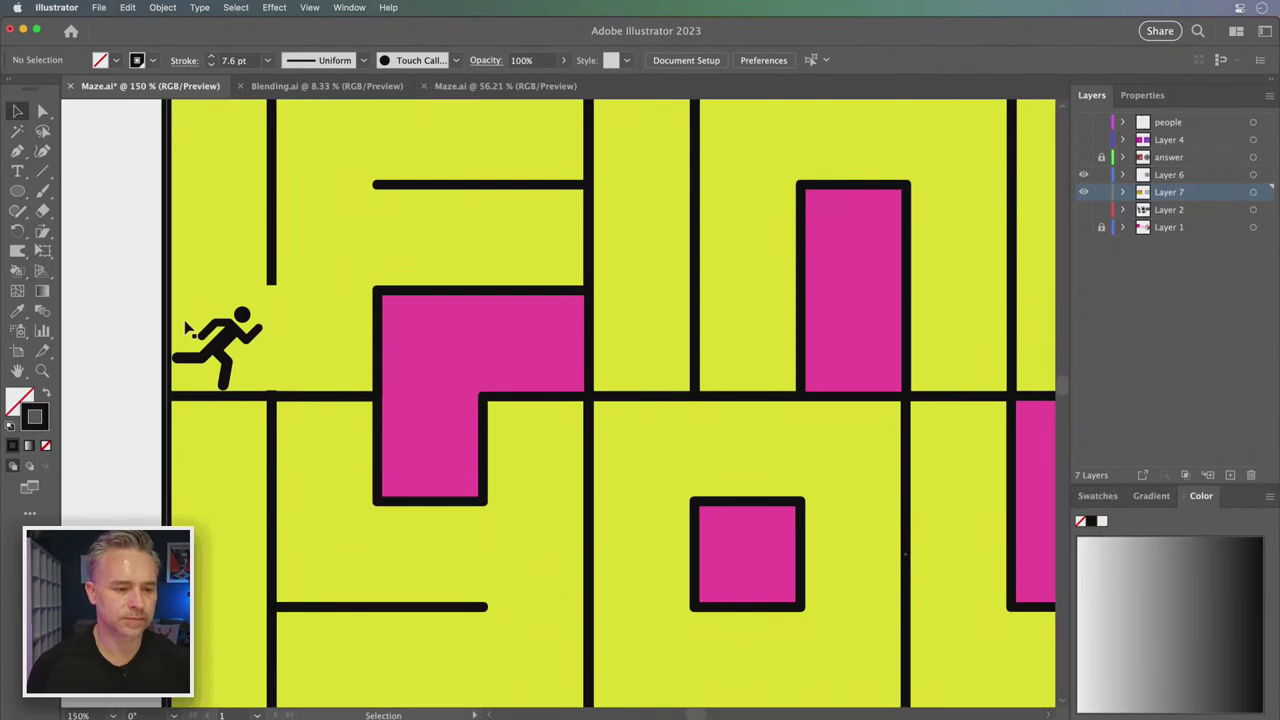
Shift and stretch the yellow patch left behind the runner, then zoom out
left_click_drag(287, 358, 310, 358)
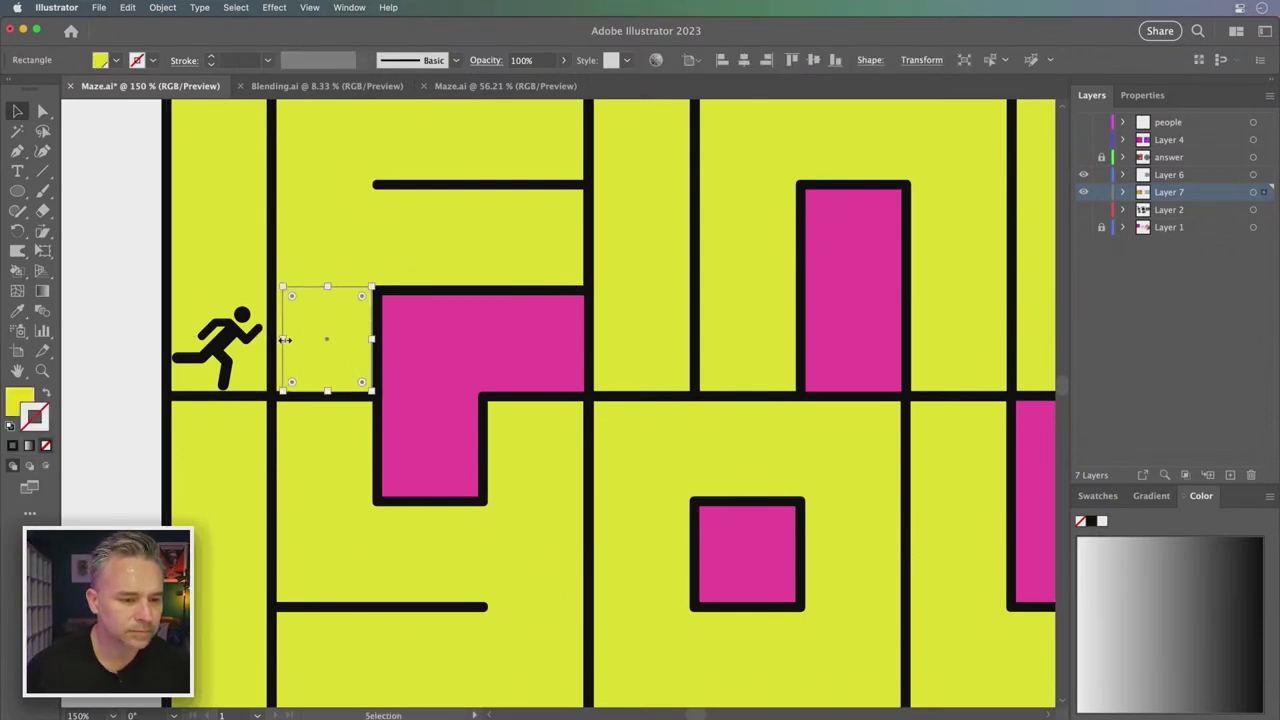
left_click_drag(281, 340, 181, 340)
left_click(126, 290)
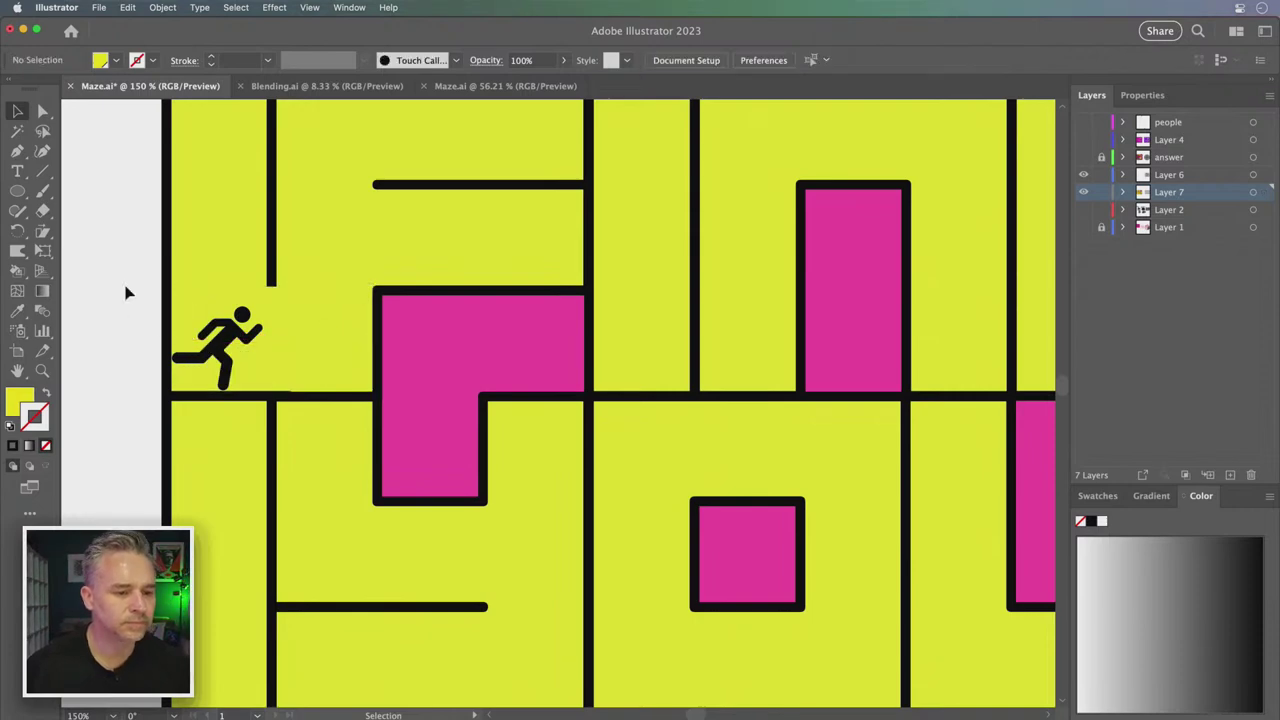
left_click(314, 336)
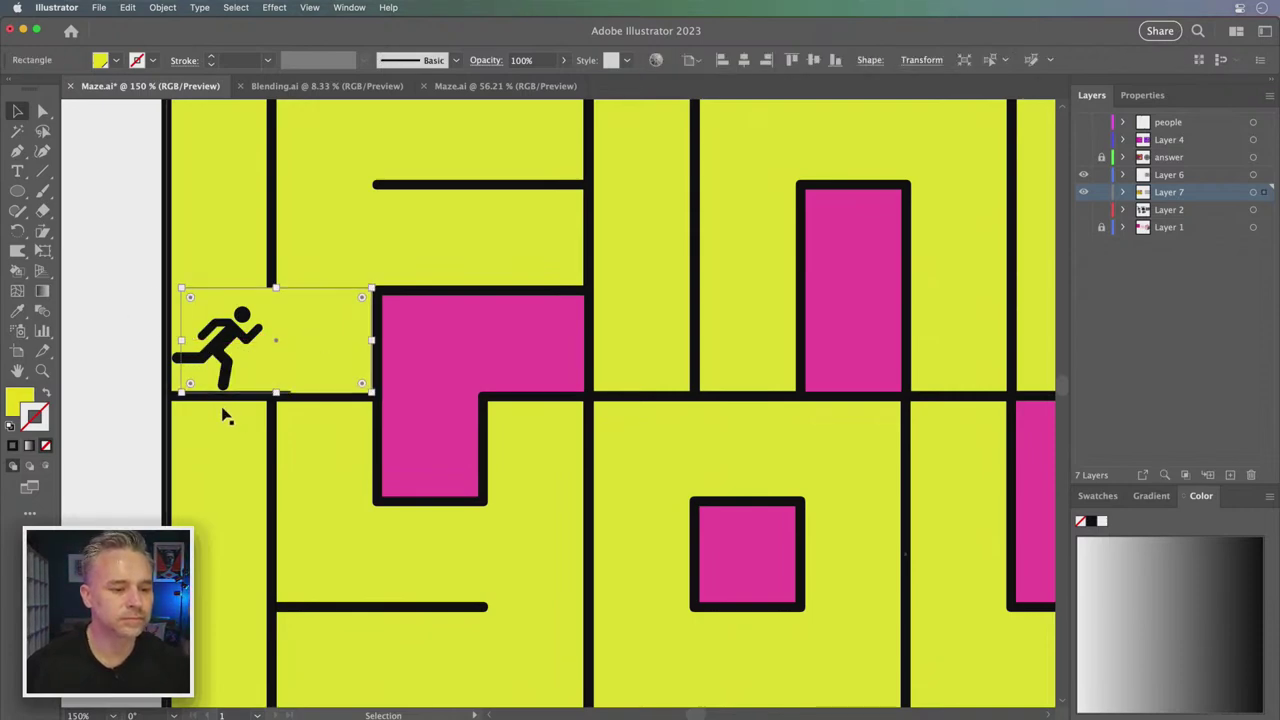
left_click(238, 397)
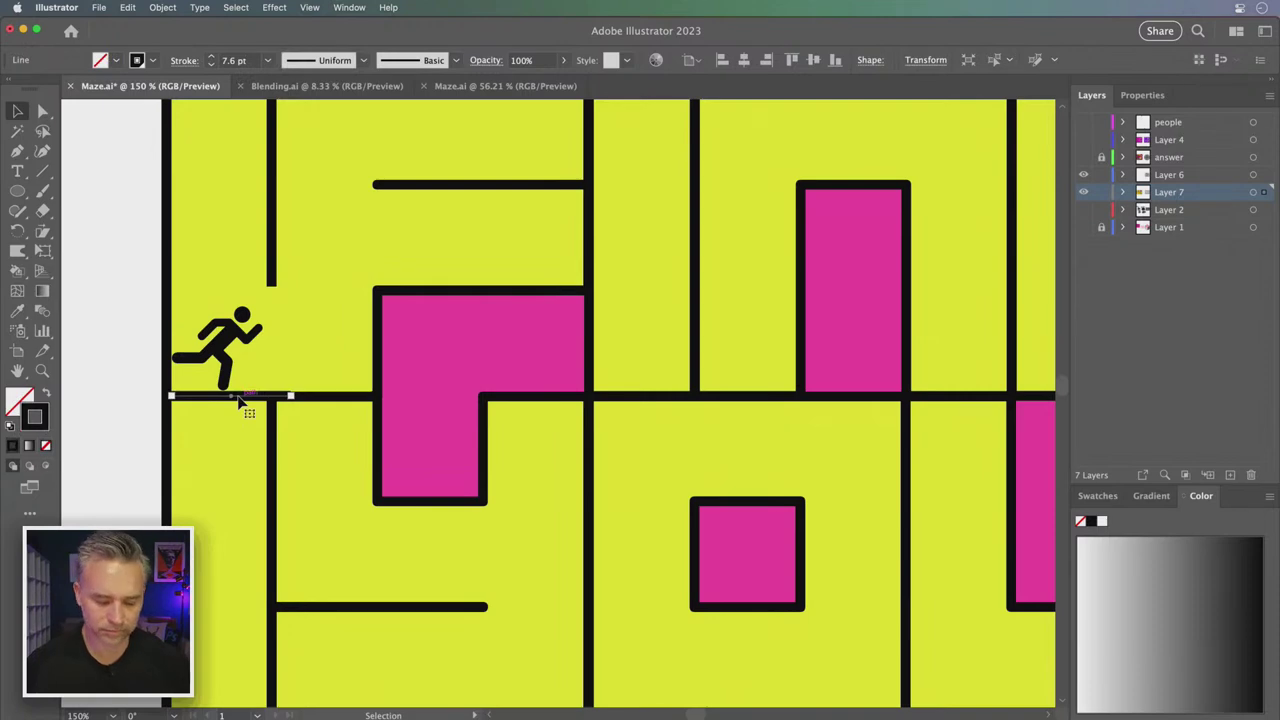
left_click(292, 367)
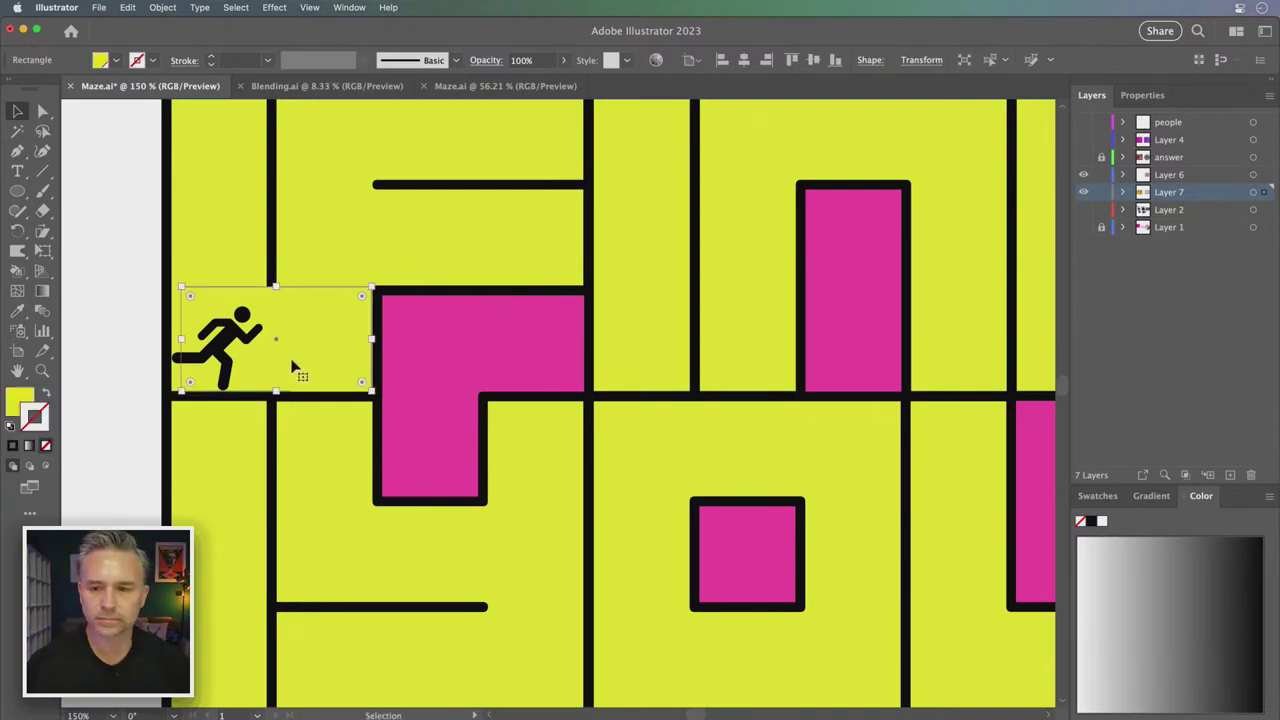
key("ctrl")
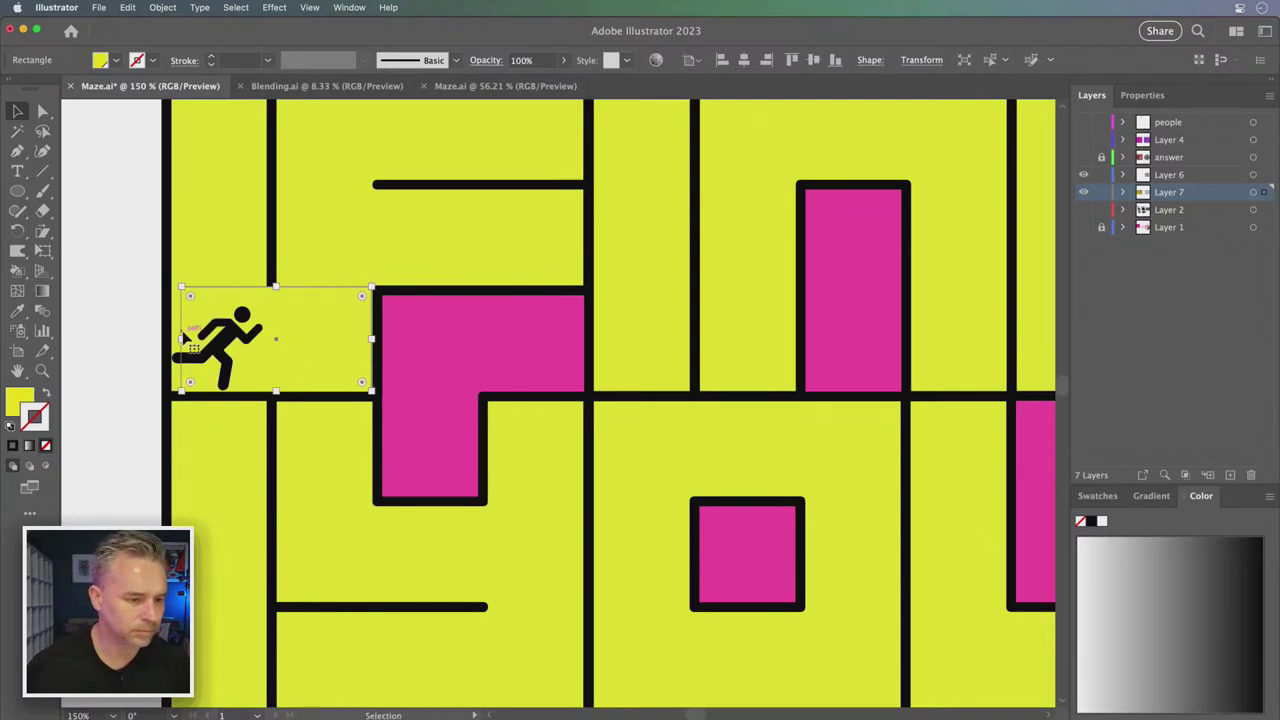
left_click(122, 332)
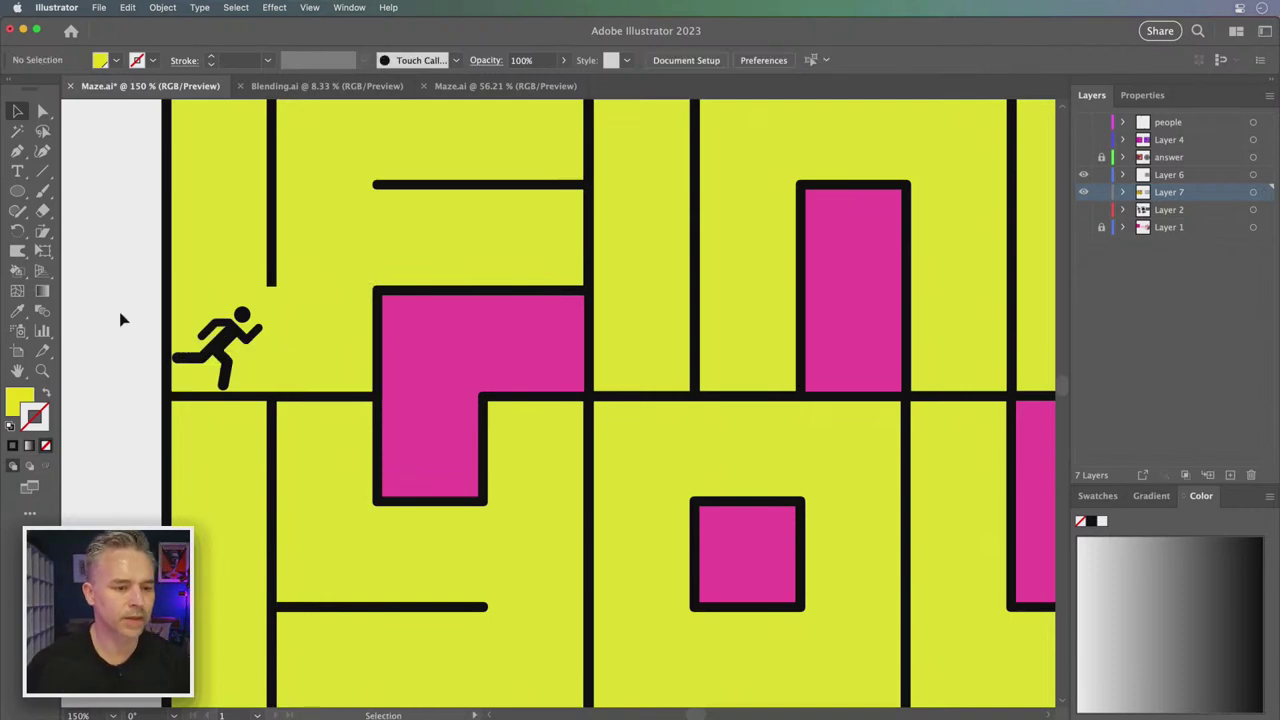
key("ctrl+minus")
key("ctrl+minus")
key("ctrl+minus")
key("ctrl+minus")
Draw a black wall line across the corridor below the standing person
left_click_drag(586, 414, 374, 378)
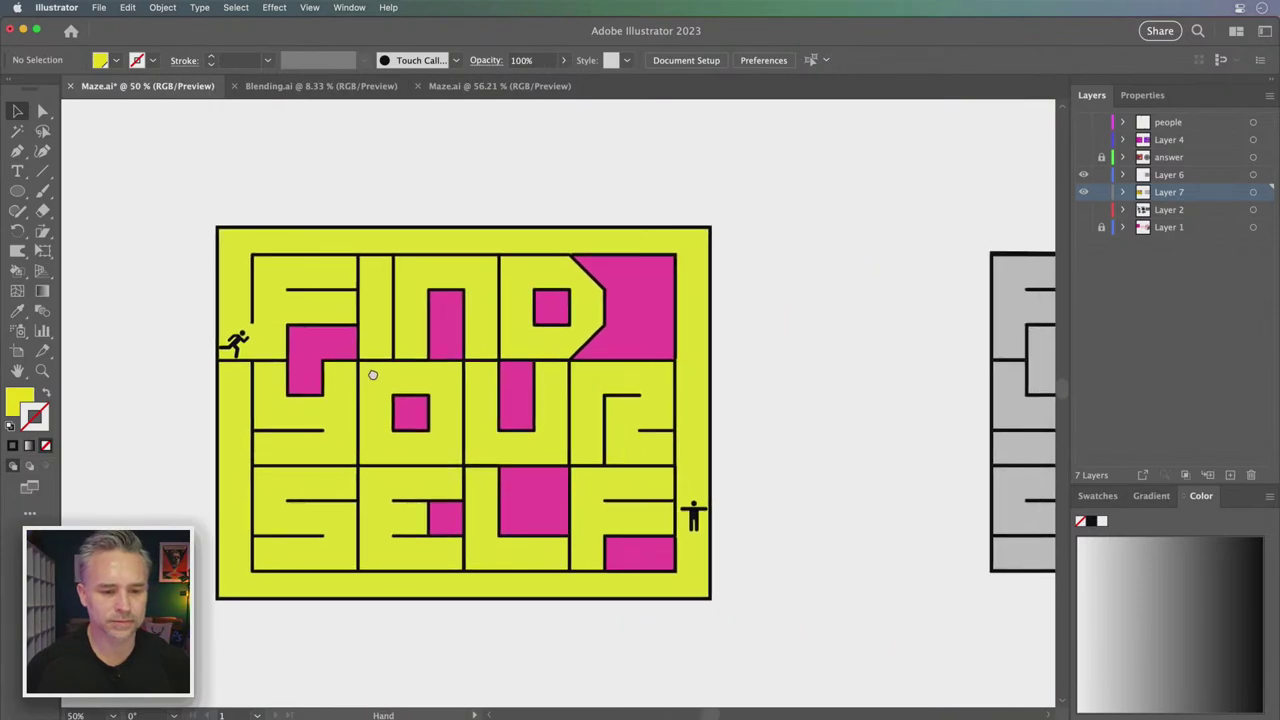
key("ctrl+plus")
key("ctrl+plus")
key("ctrl+plus")
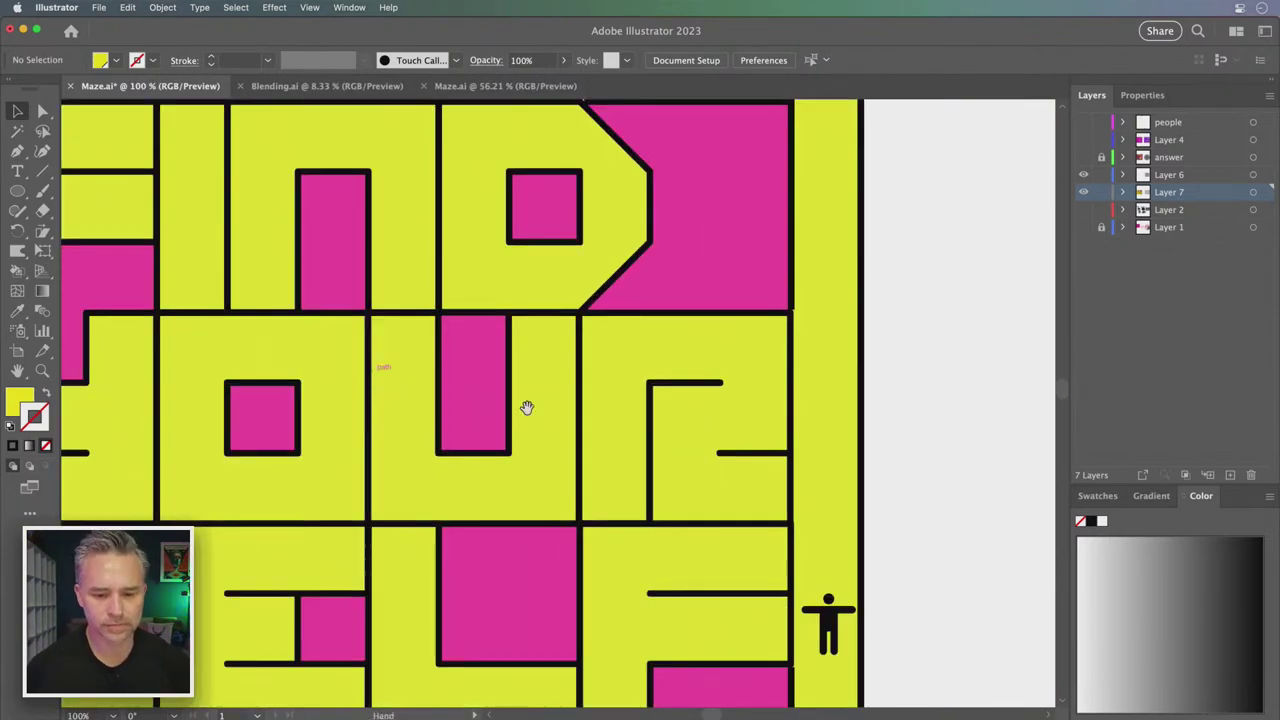
key("ctrl+minus")
scroll(577, 372, "up", 1)
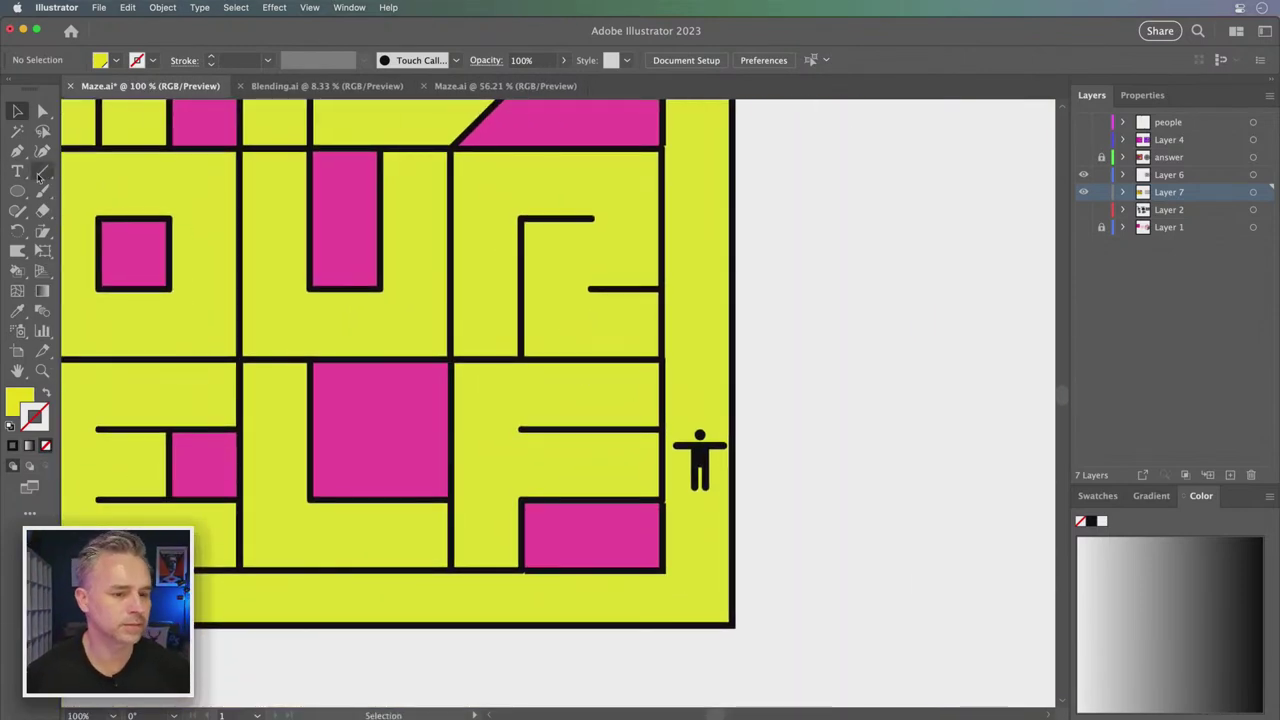
left_click(42, 172)
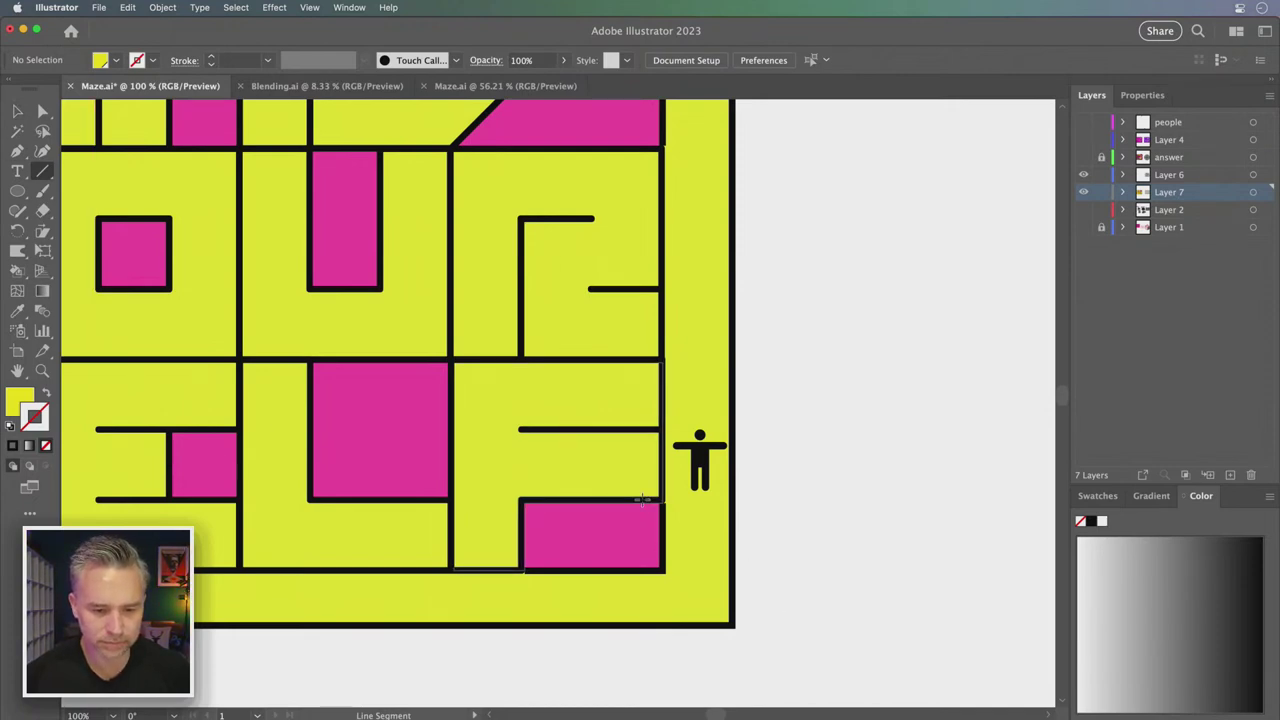
left_click_drag(643, 497, 731, 498)
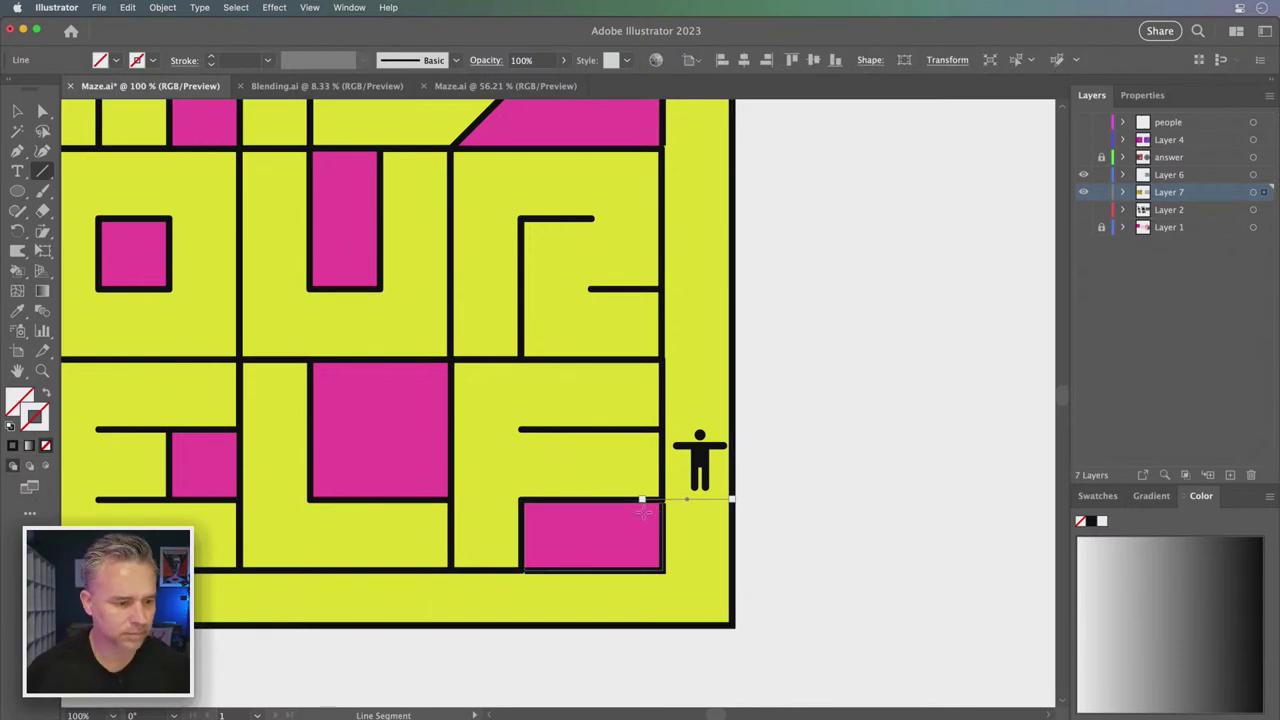
left_click(10, 428)
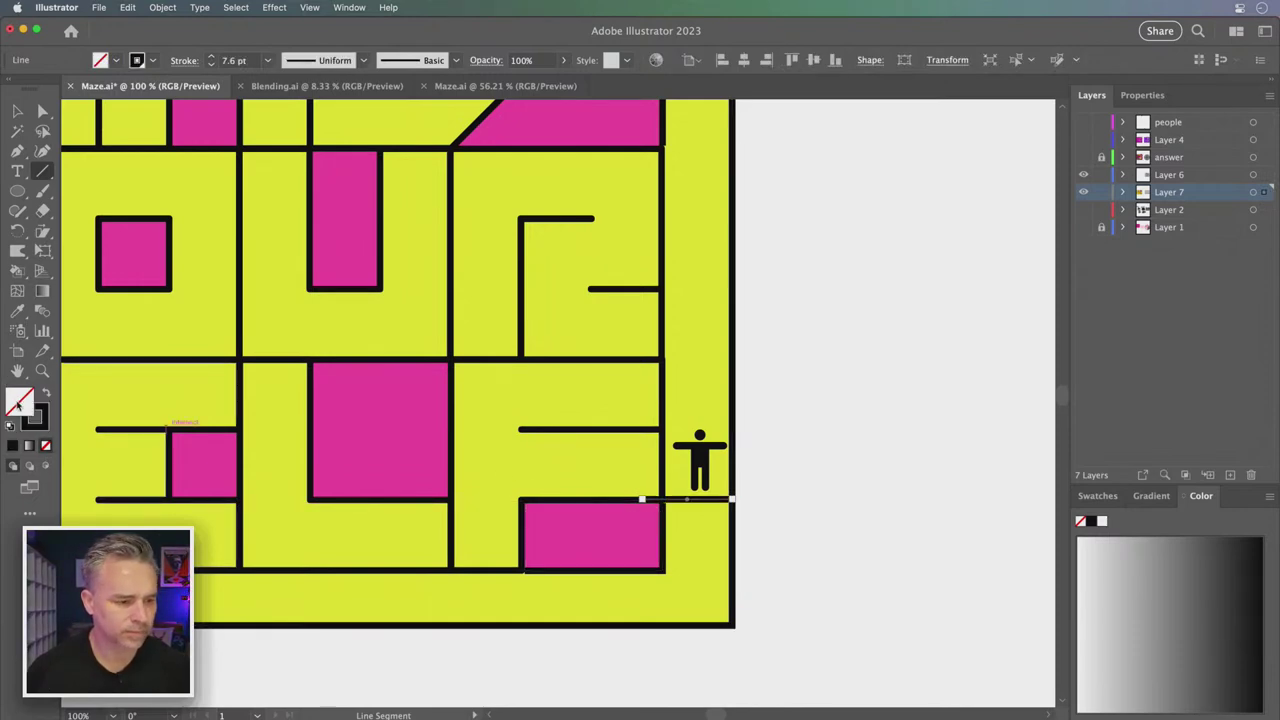
Try sampling the maze's yellow with the Eyedropper, then revert the line's colouring and deselect it
left_click(17, 111)
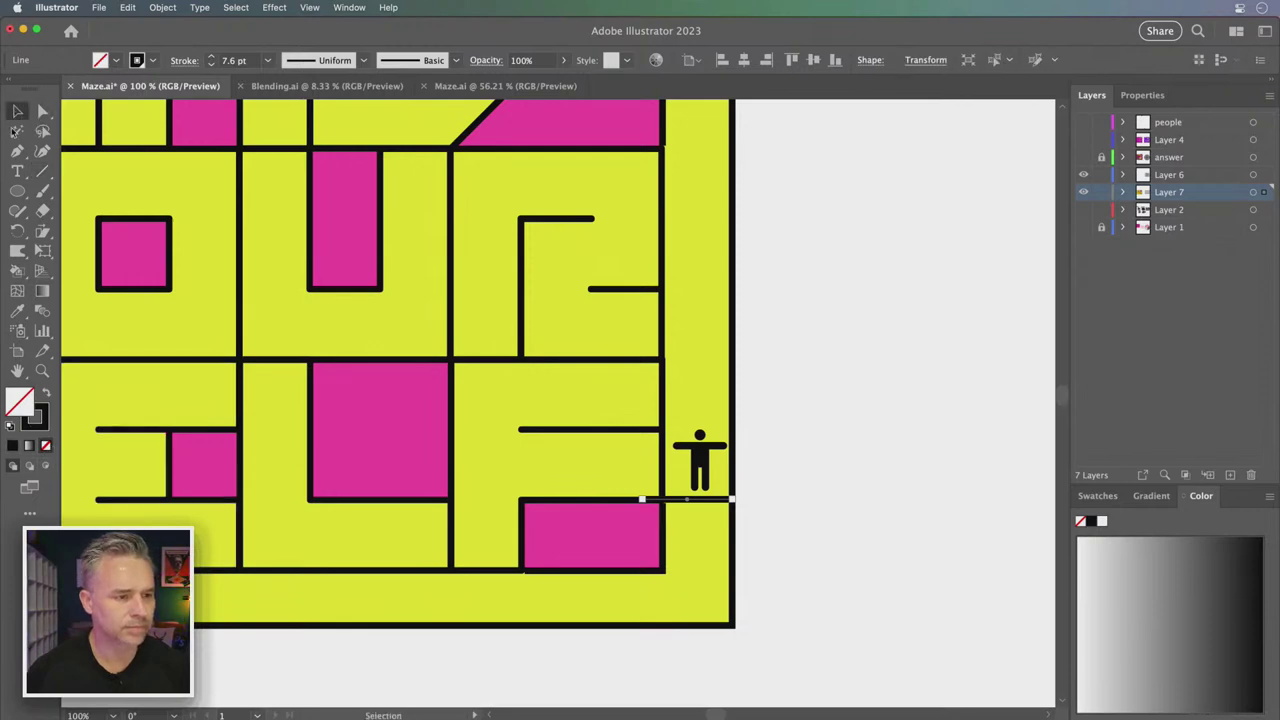
left_click(19, 193)
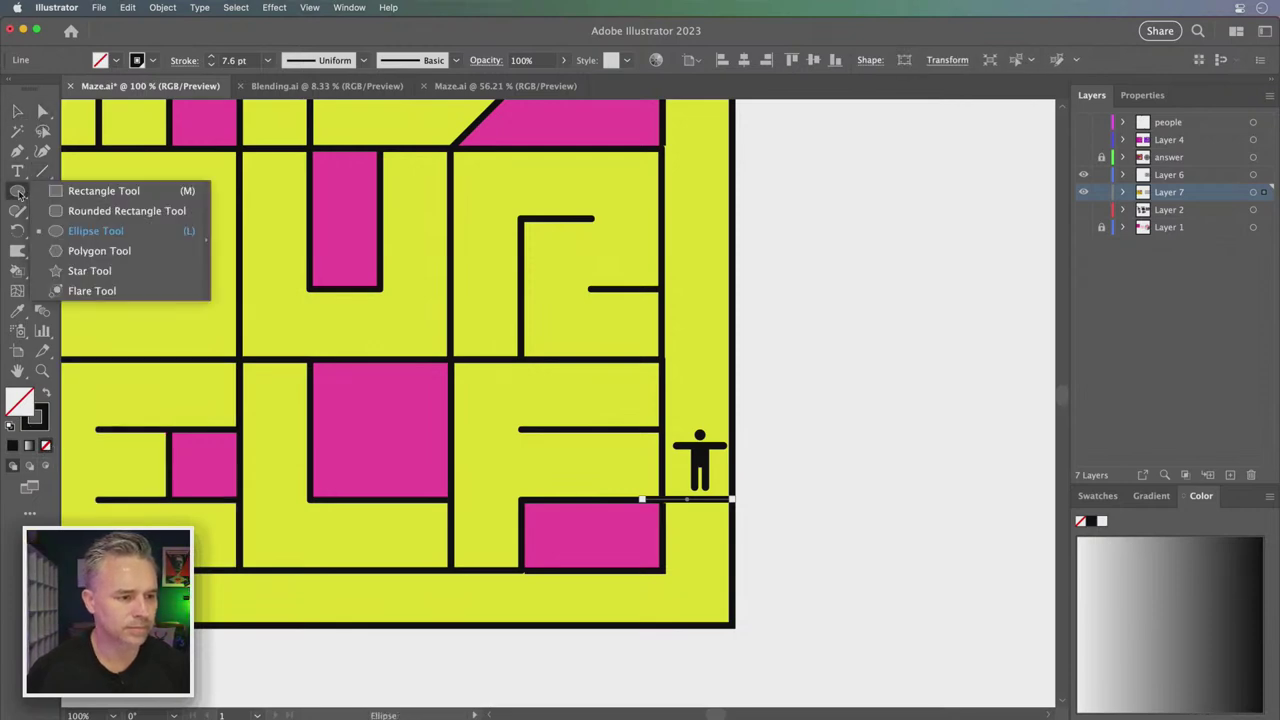
left_click(76, 192)
key("i")
left_click(622, 461)
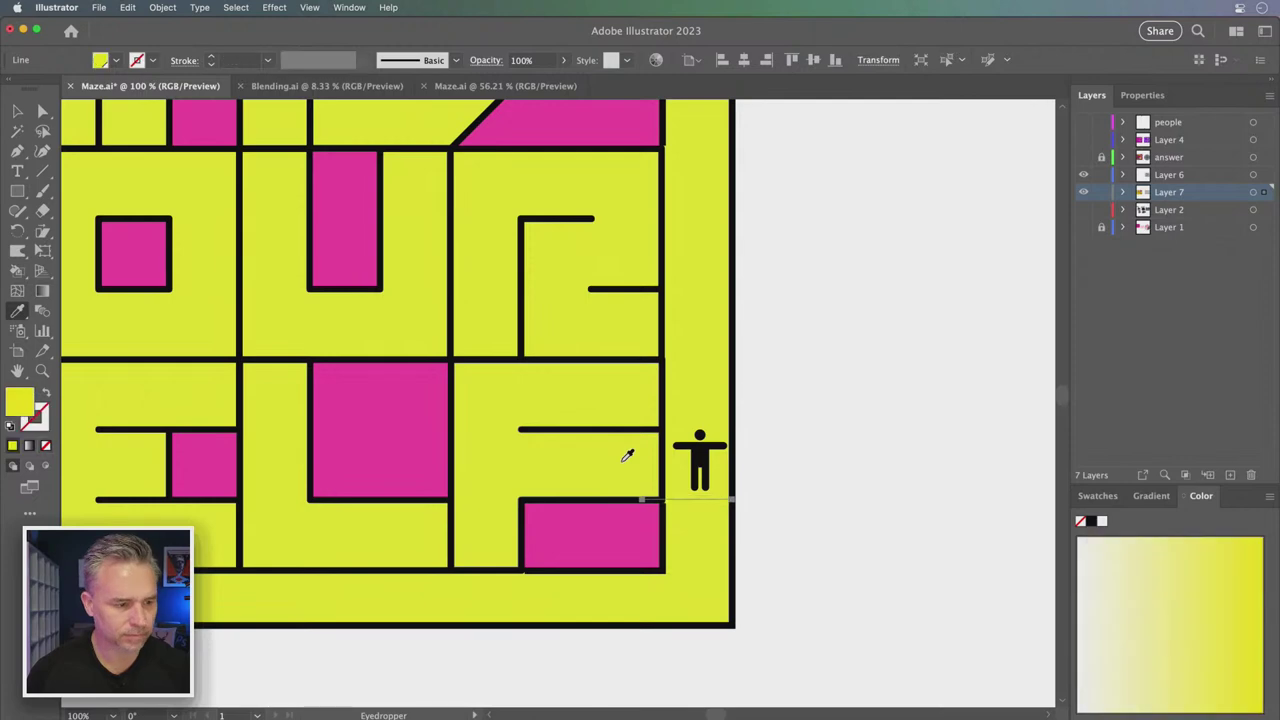
left_click(651, 496)
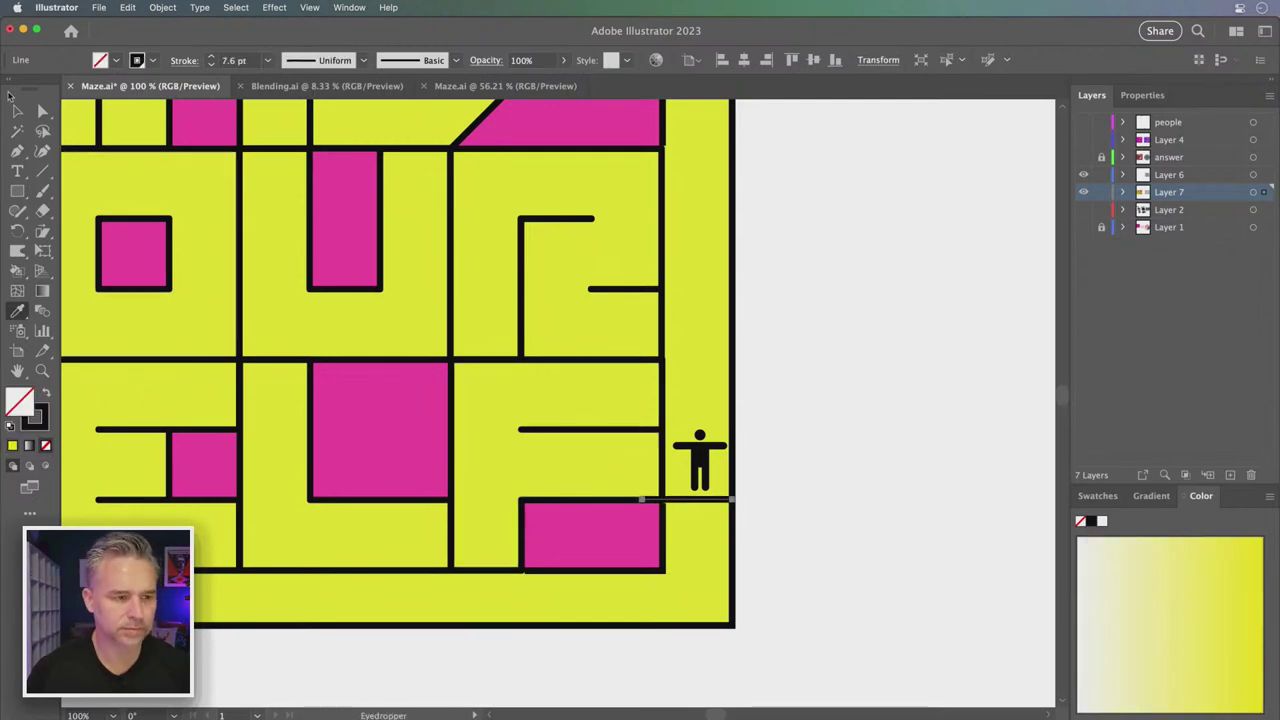
key("v")
left_click(808, 397)
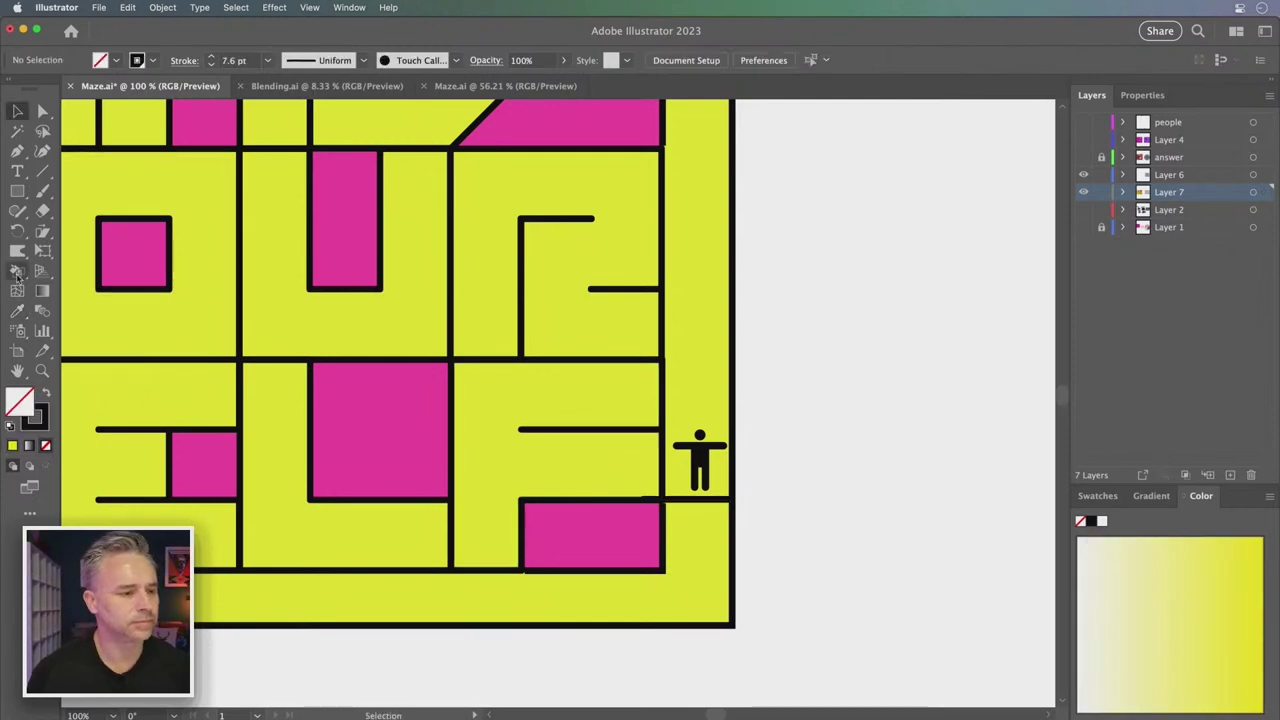
Draw a rectangle at the person's left and reposition the person in the right-side corridor
left_click(17, 191)
left_click_drag(645, 432, 688, 490)
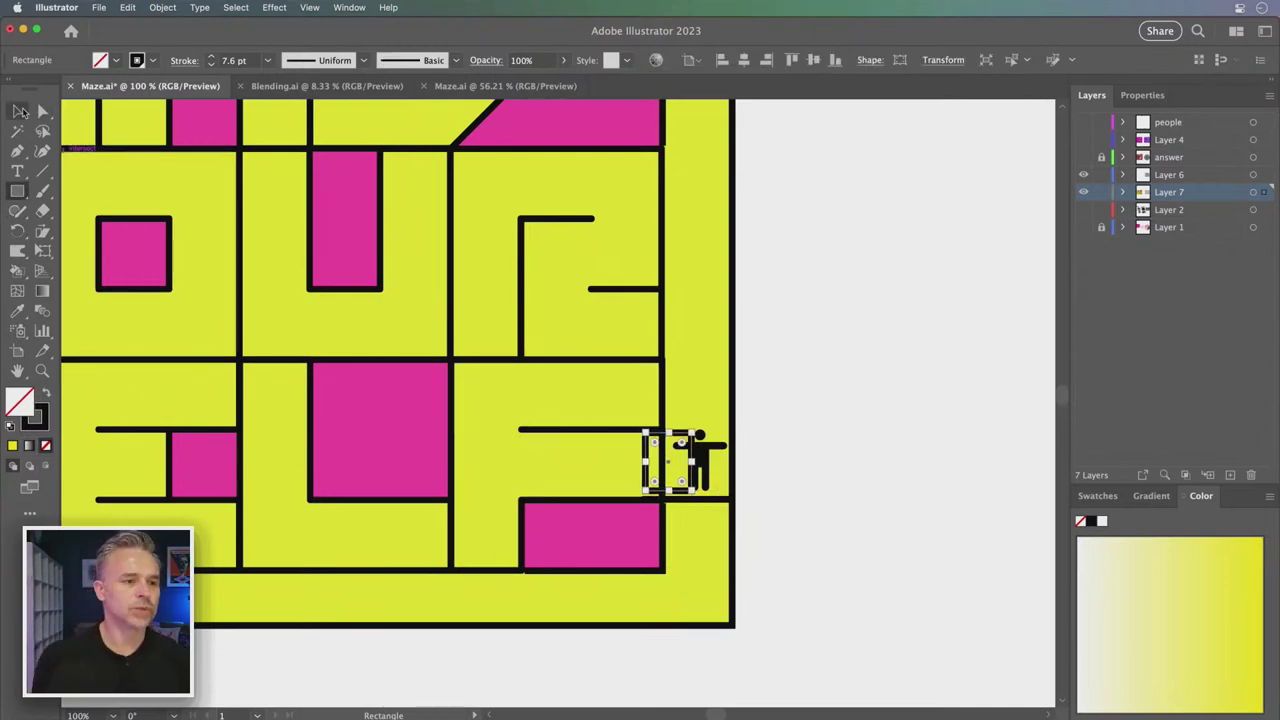
left_click(17, 110)
left_click(606, 451)
left_click_drag(697, 455, 488, 598)
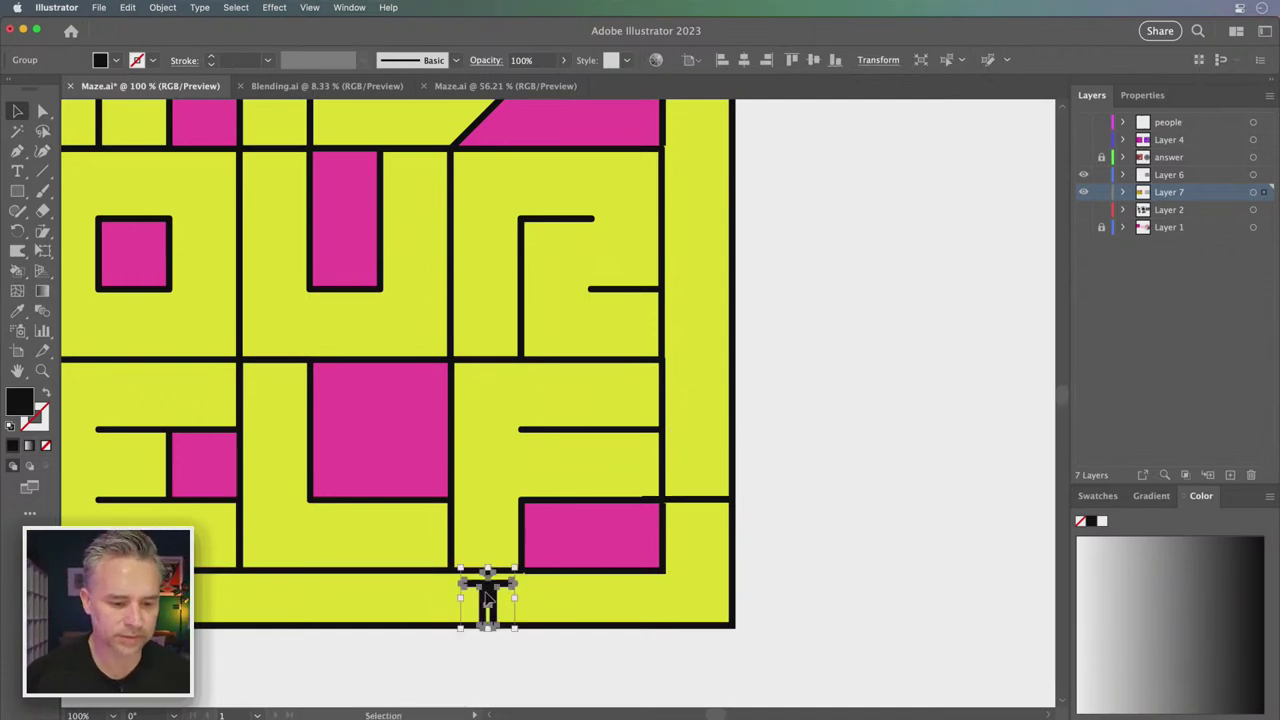
key("super+equal")
key("super+equal")
scroll(400, 530, "up", 2)
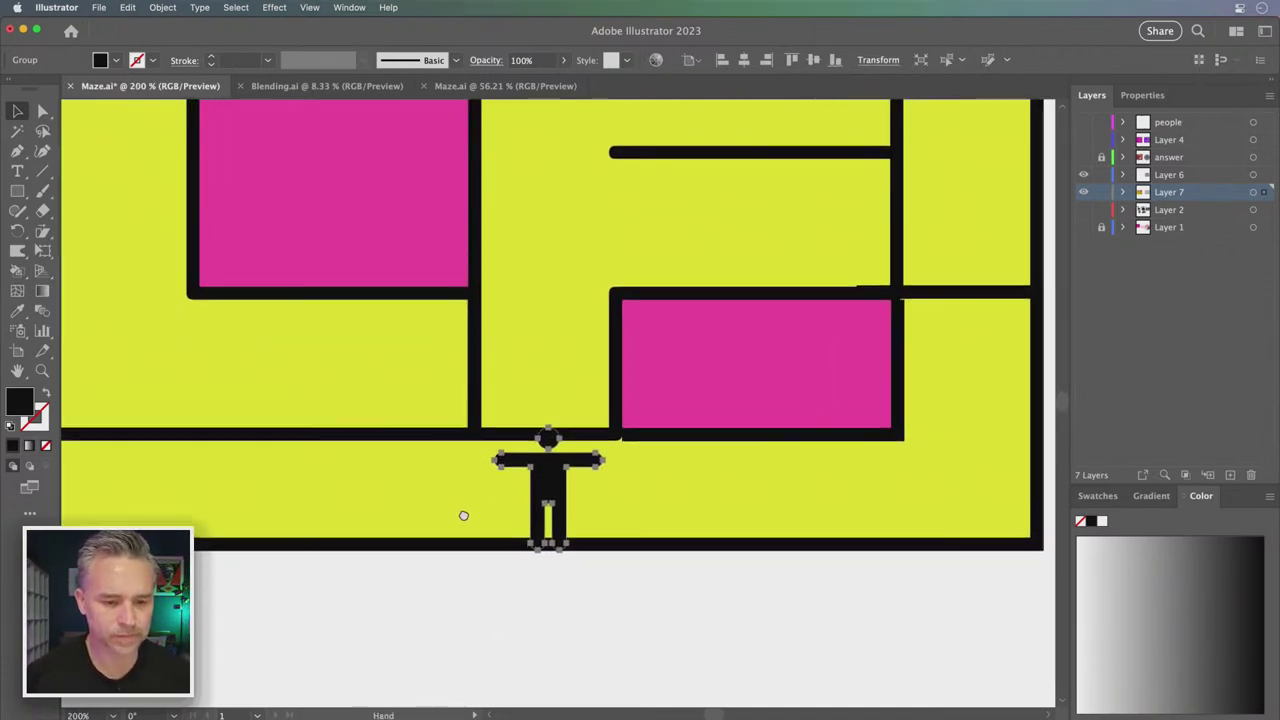
left_click_drag(572, 480, 991, 205)
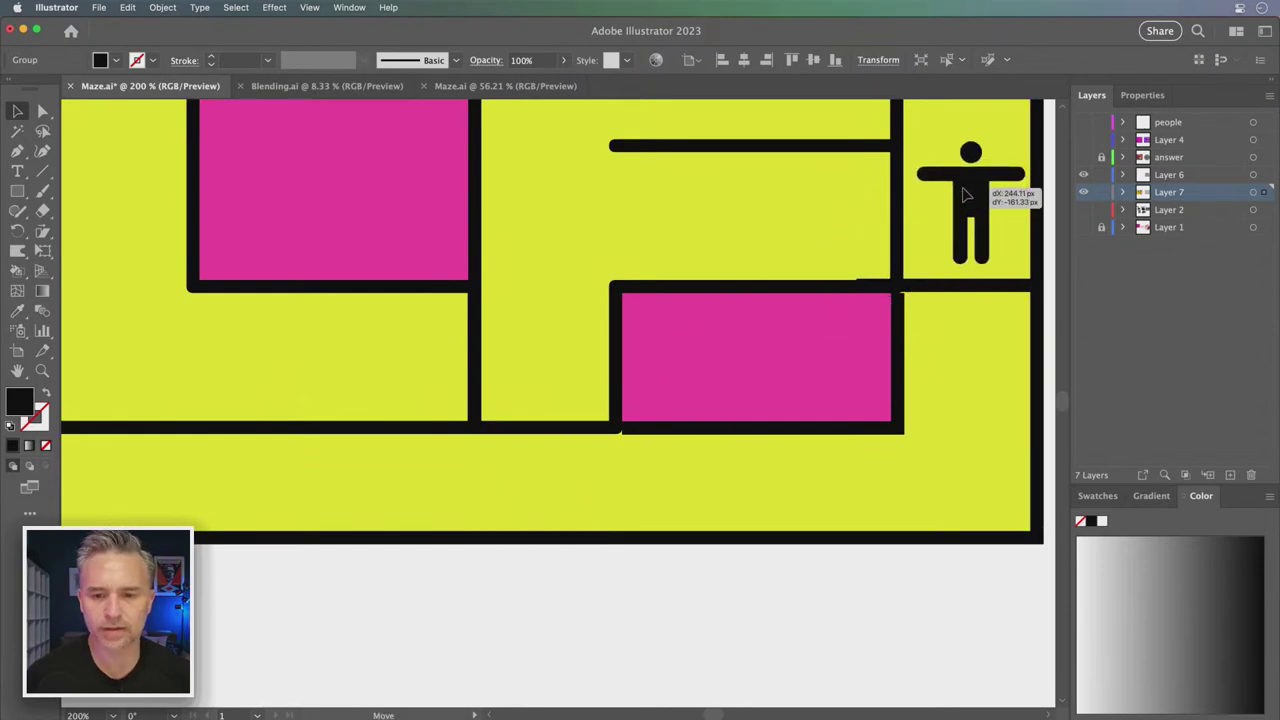
left_click_drag(876, 187, 689, 423)
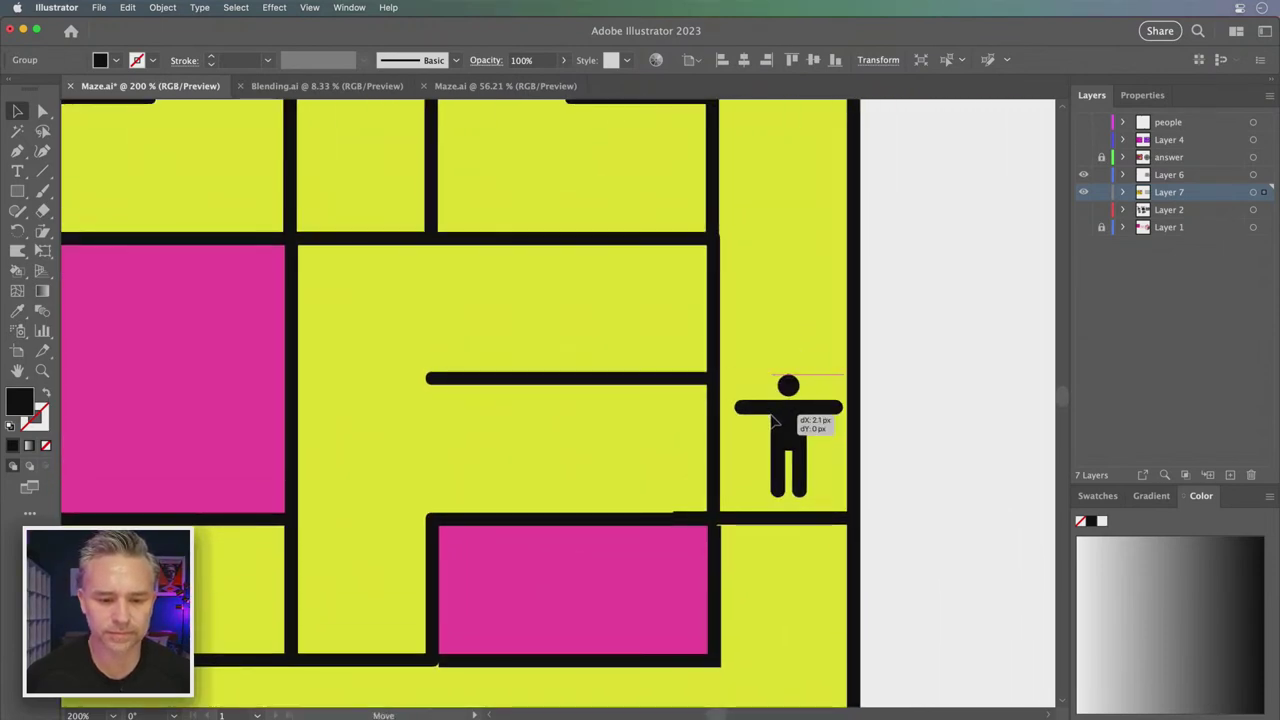
left_click_drag(770, 425, 771, 430)
Cover the wall beside the person with a maze-yellow rectangle and bring the person to front
key("m")
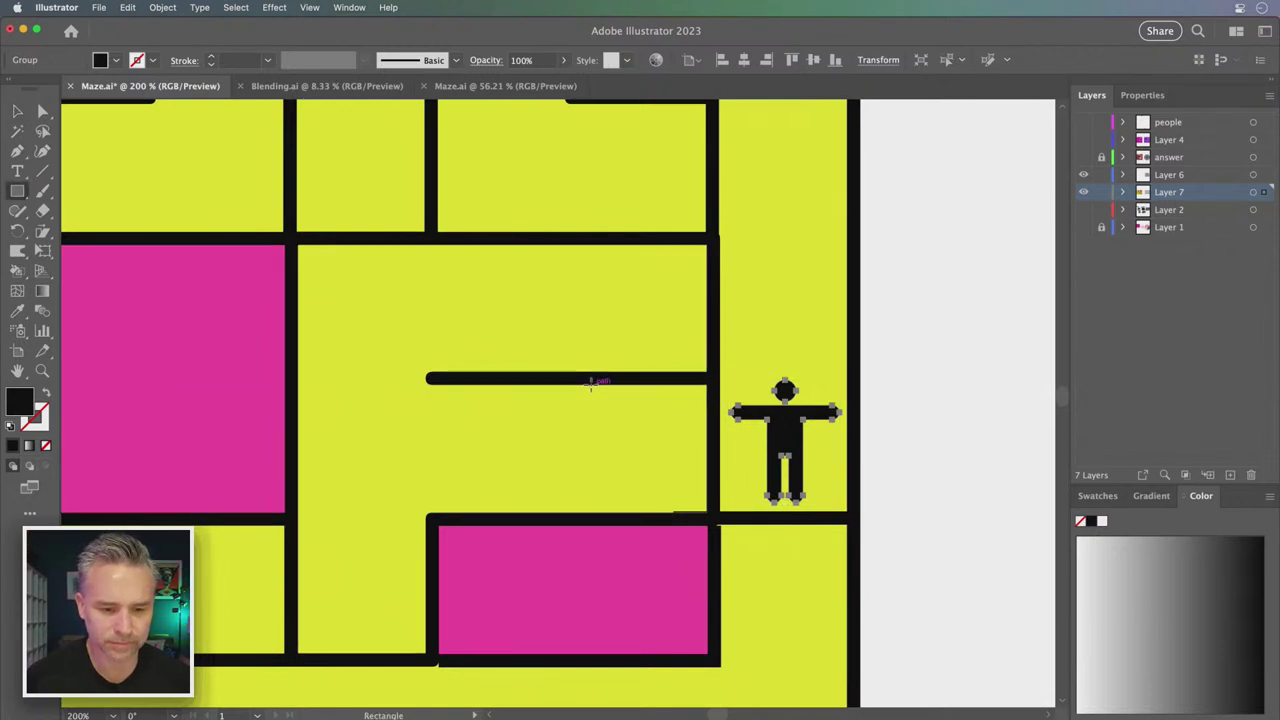
mouse_move(590, 383)
left_mouse_down()
mouse_move(763, 513)
mouse_move(845, 513)
left_mouse_up()
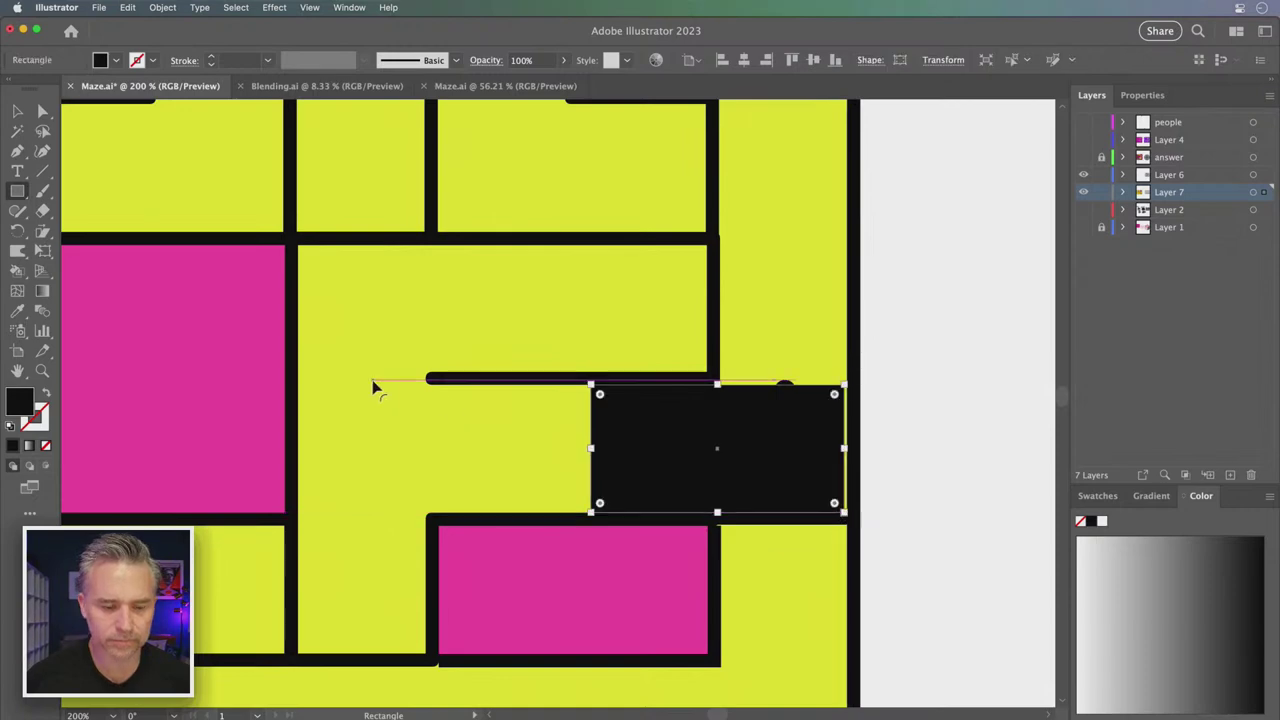
key("i")
left_click(471, 306)
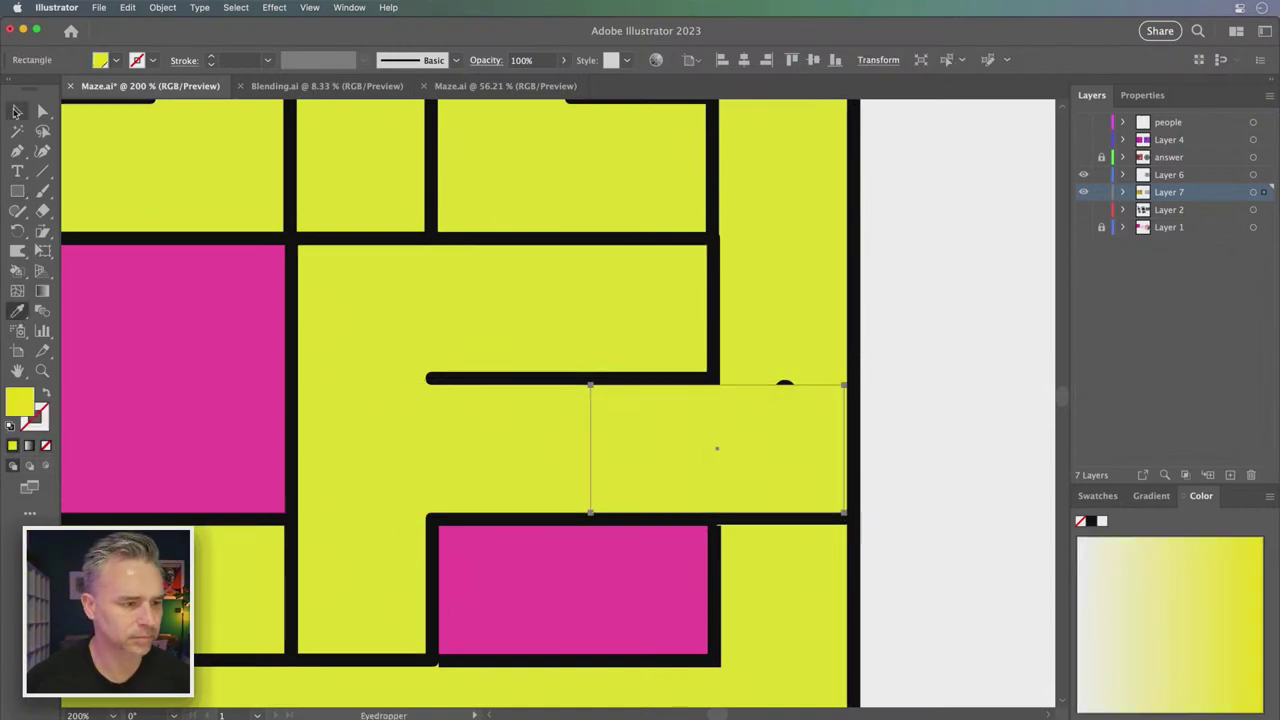
left_click(16, 111)
left_click(784, 386)
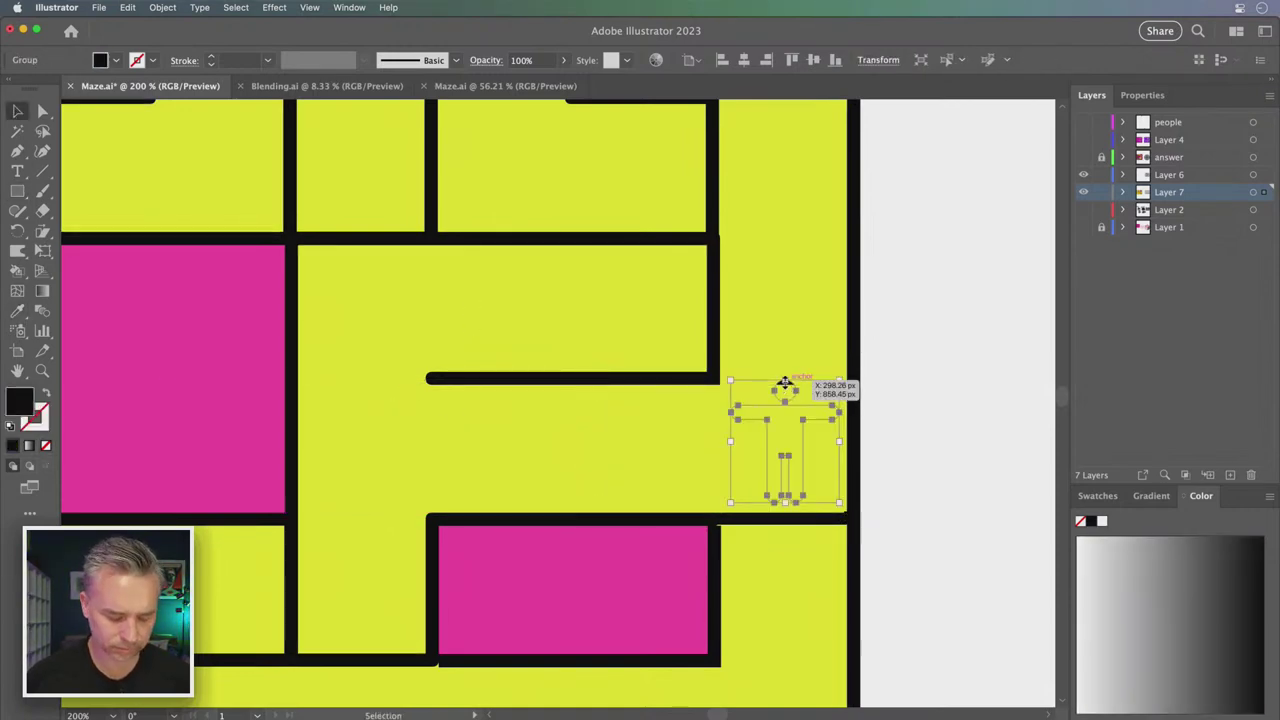
key("ctrl+shift+bracketright")
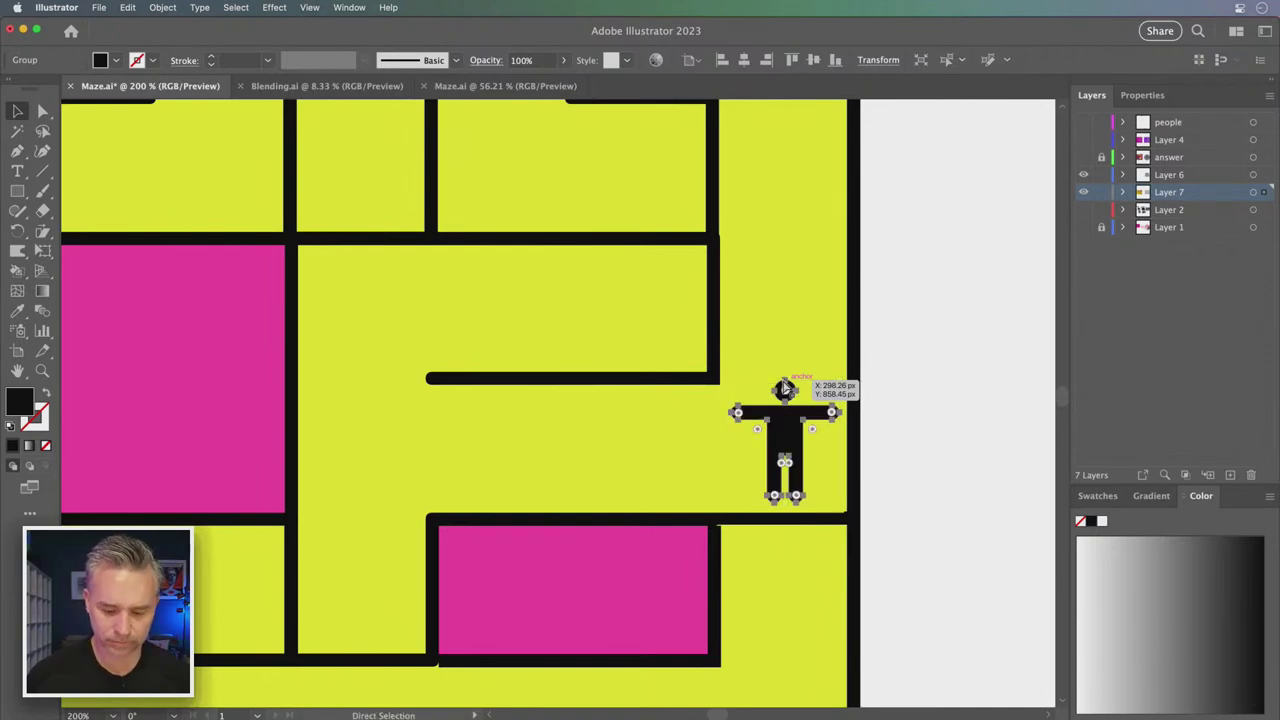
key("ctrl+0")
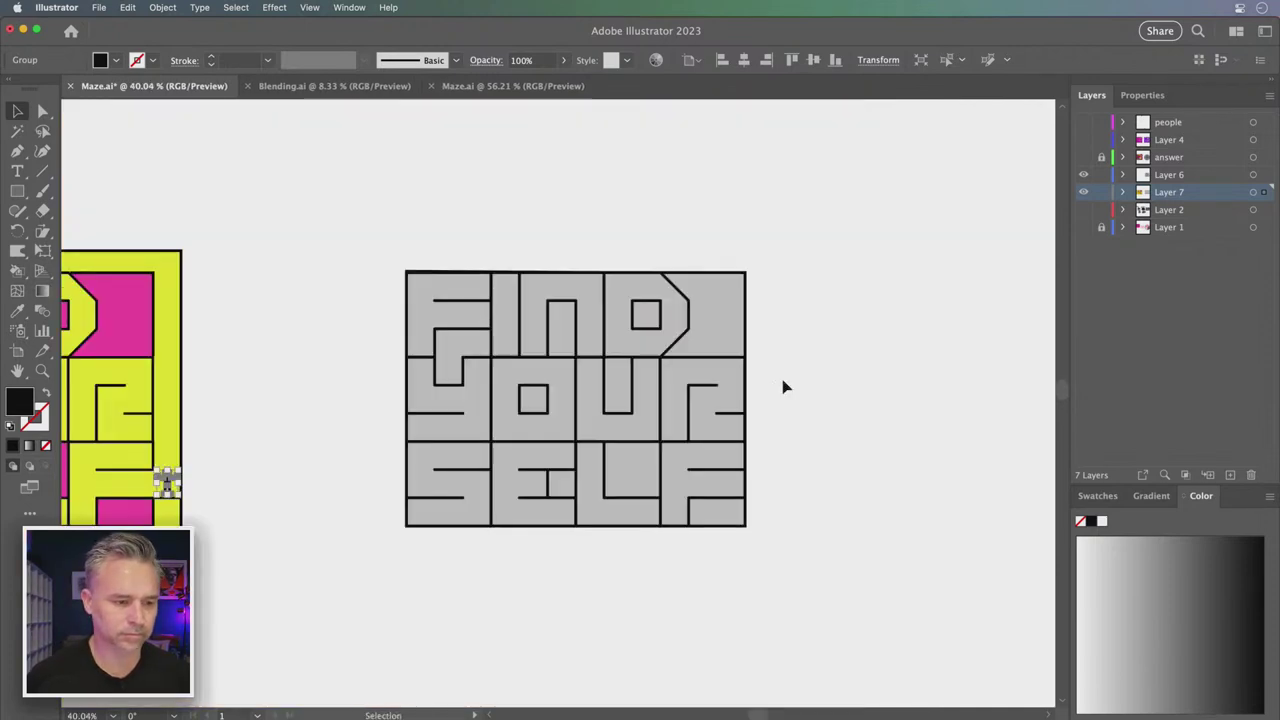
Zoom in on the yellow maze and move the standing figure down to its bottom edge
left_click_drag(329, 354, 969, 378)
left_click(589, 263)
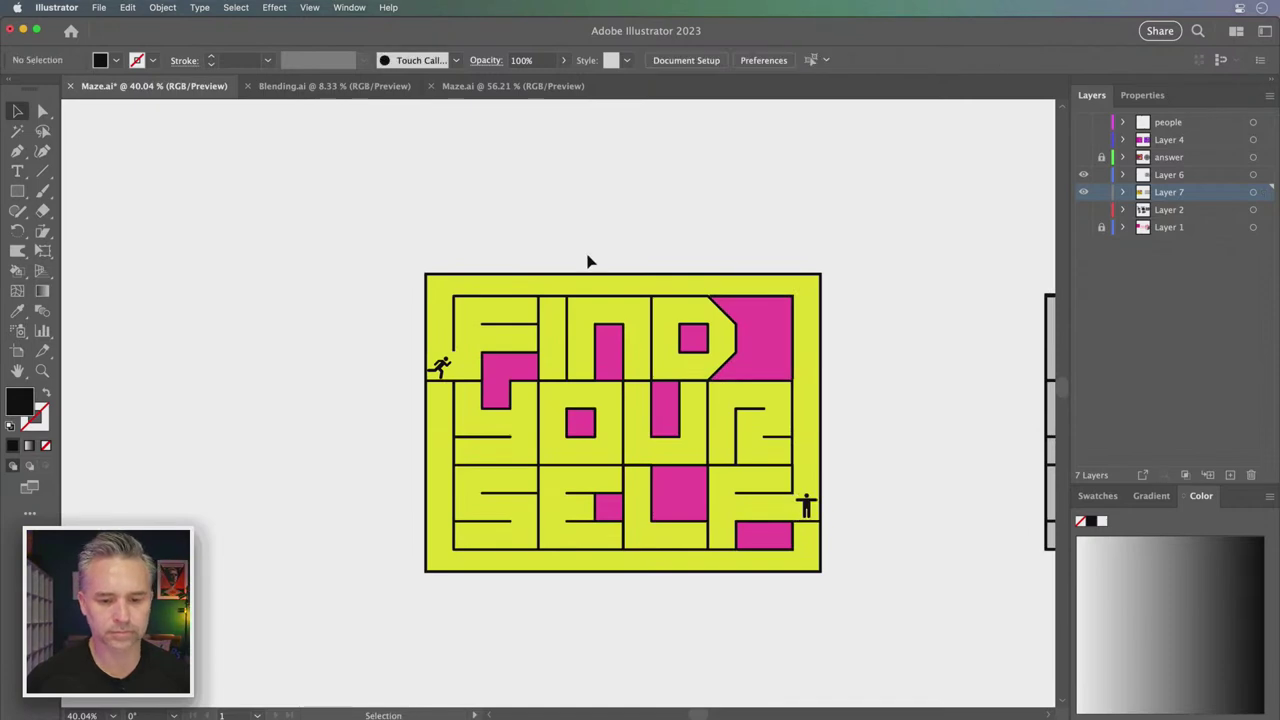
key("ctrl+equal")
key("ctrl+equal")
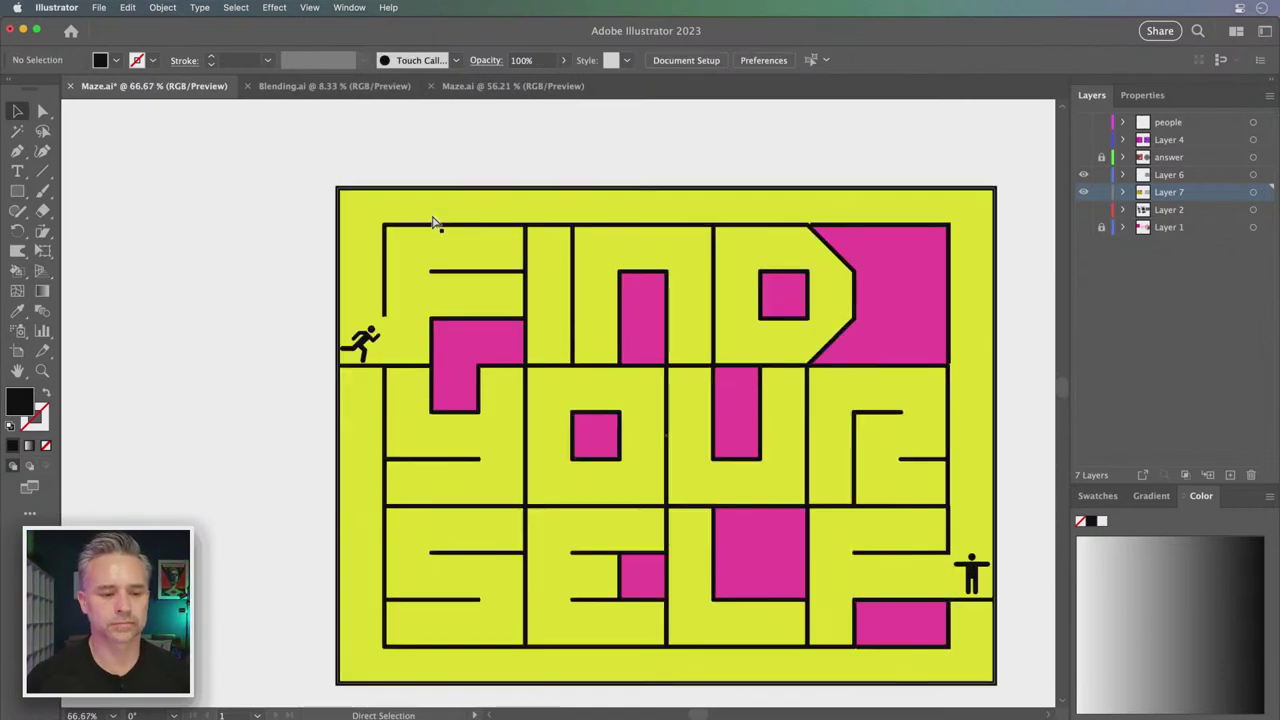
left_click_drag(446, 177, 410, 150)
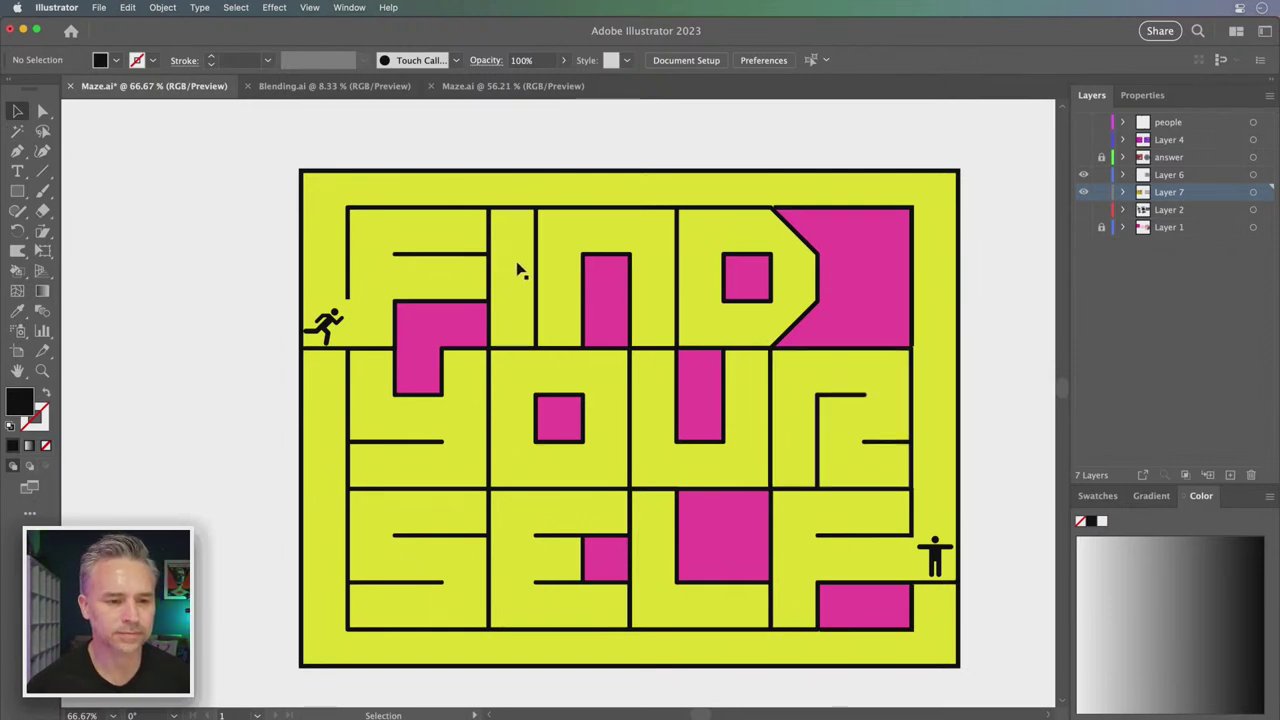
left_click_drag(940, 550, 795, 652)
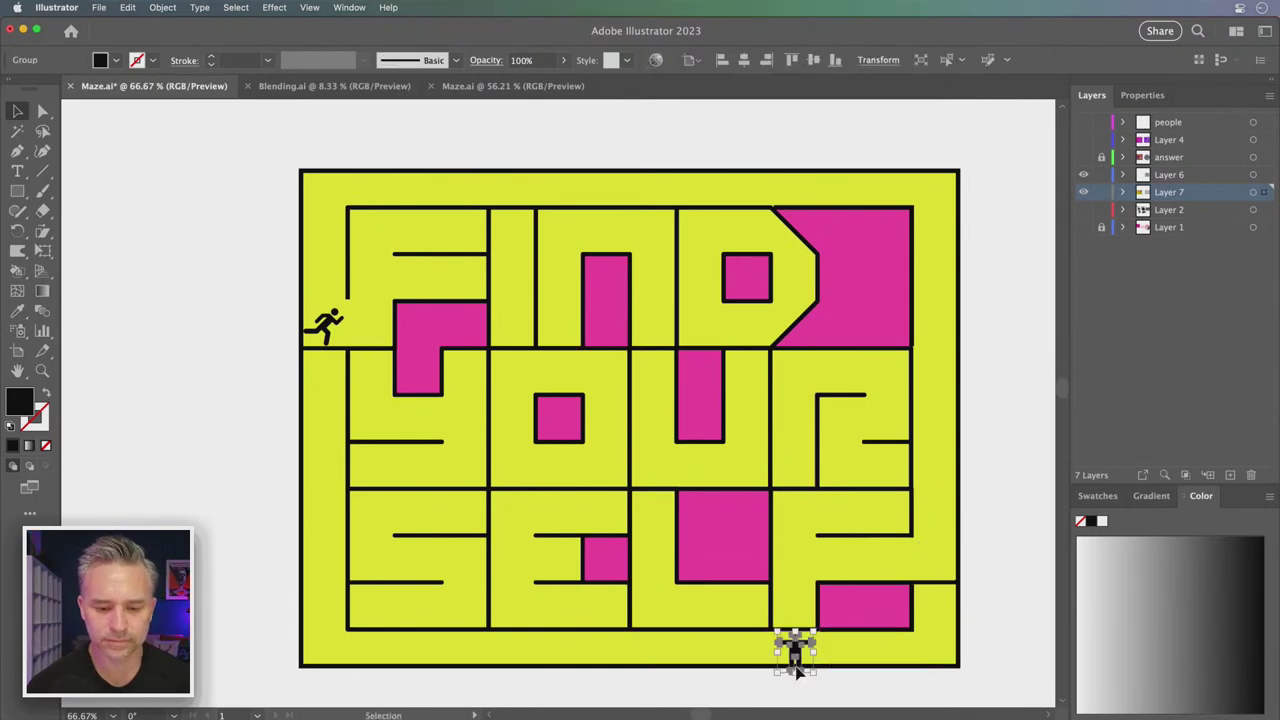
Place the running figure at the maze's left entrance
left_click(325, 325, "shift")
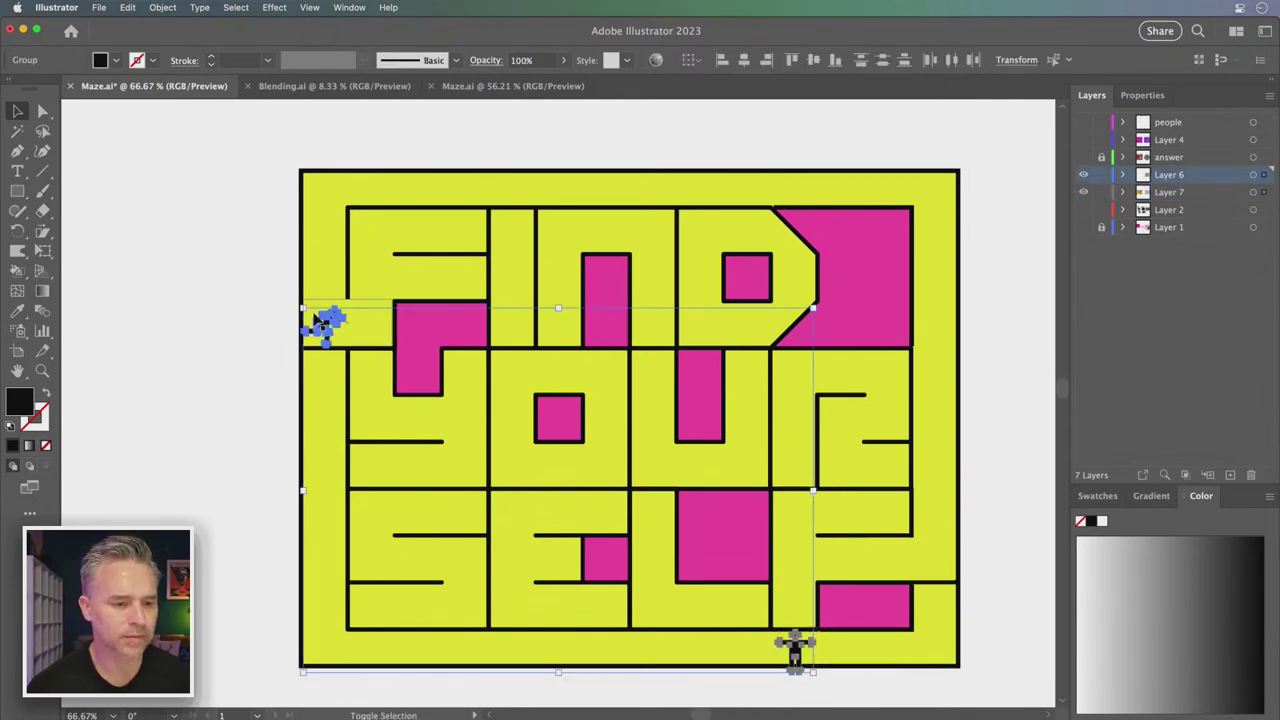
mouse_move(323, 321)
left_mouse_down()
mouse_move(420, 393)
mouse_move(325, 327)
left_mouse_up()
left_click(222, 335)
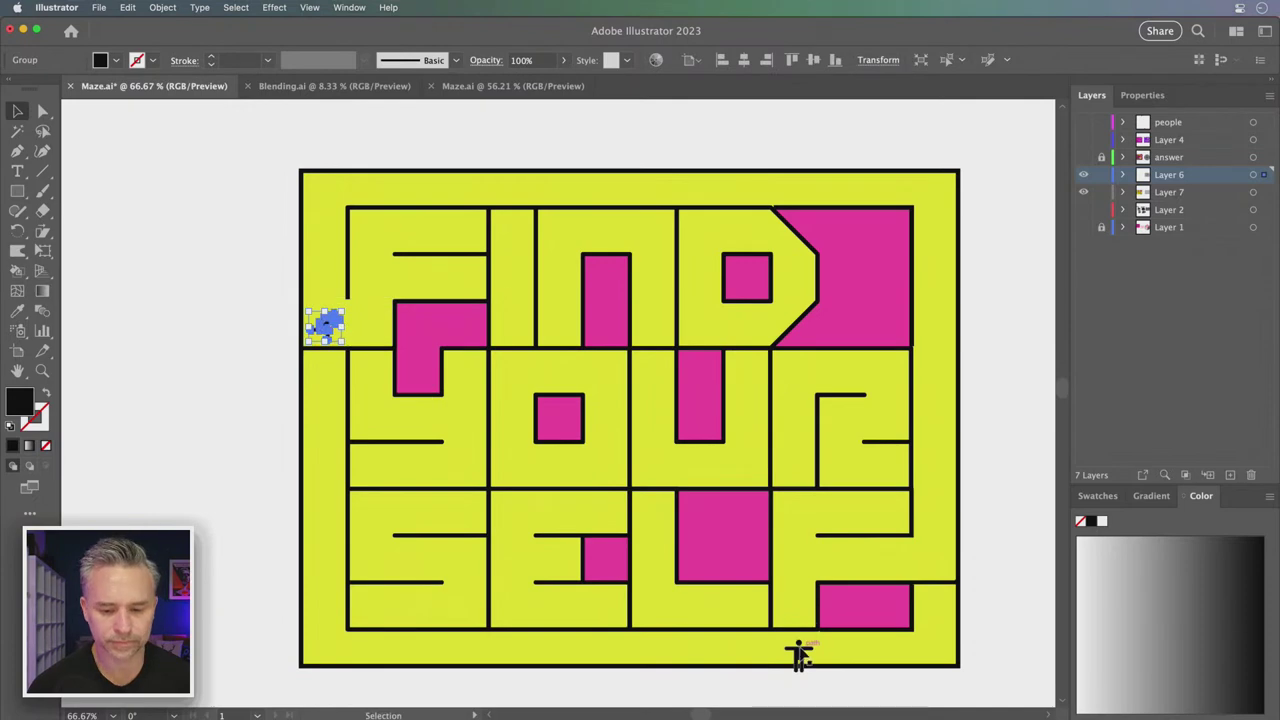
left_click_drag(797, 659, 786, 639)
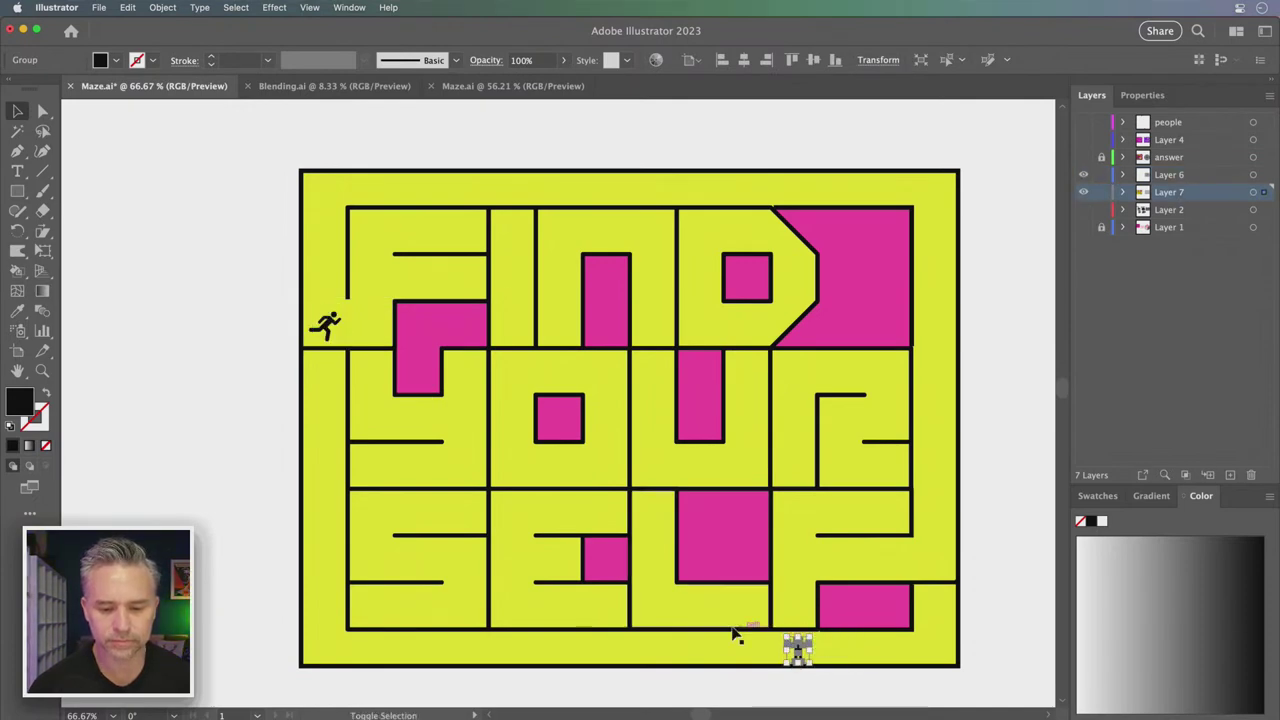
Move the standing person icon up to the maze's right-hand exit gap
left_click(220, 573)
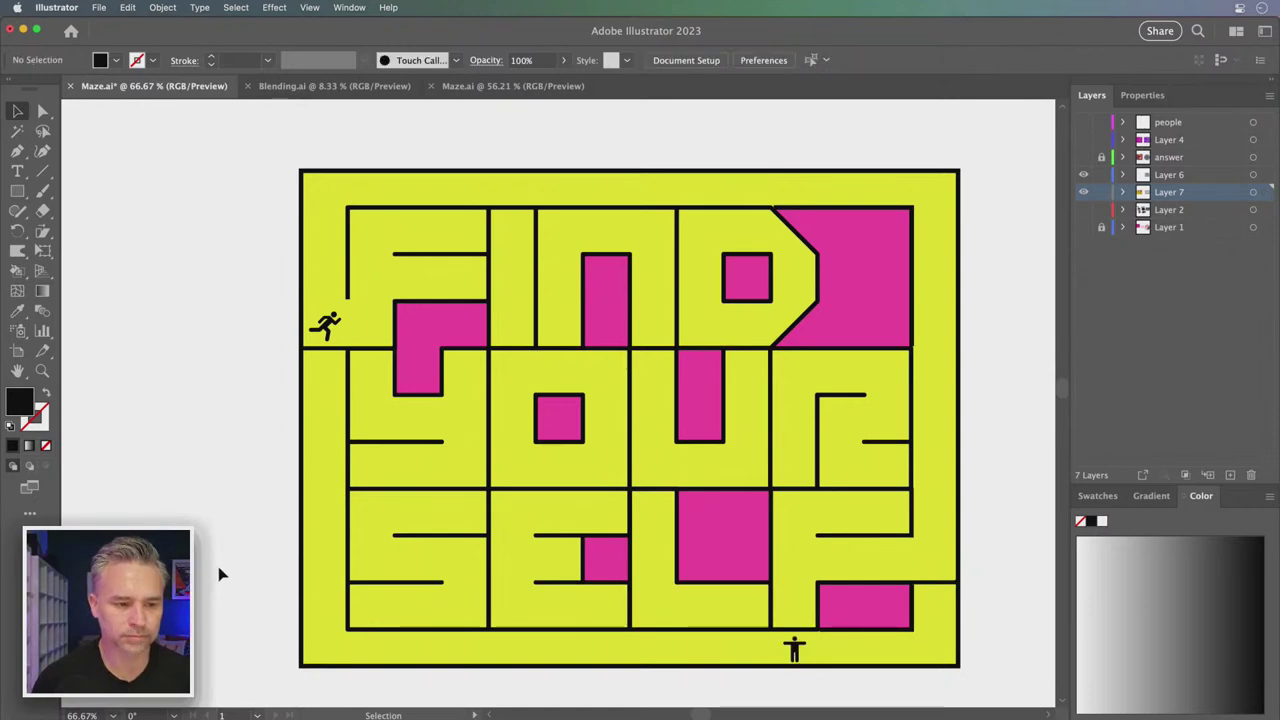
left_click(794, 647)
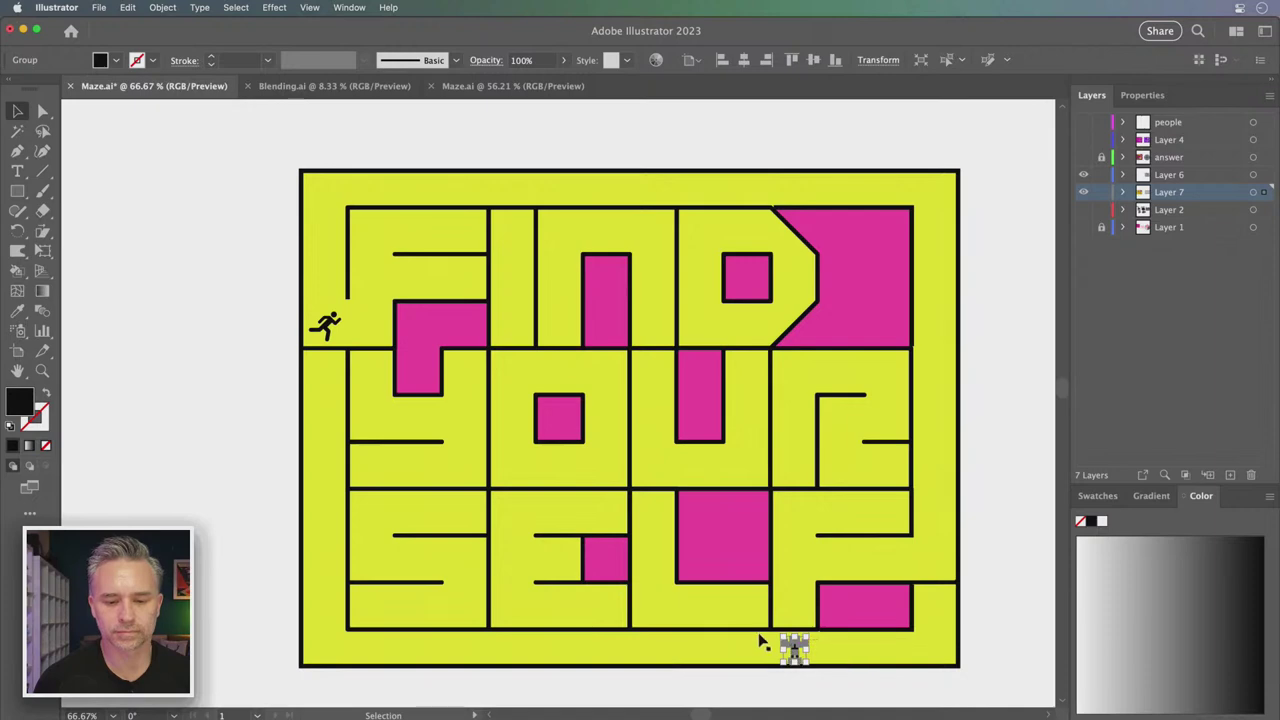
key("a")
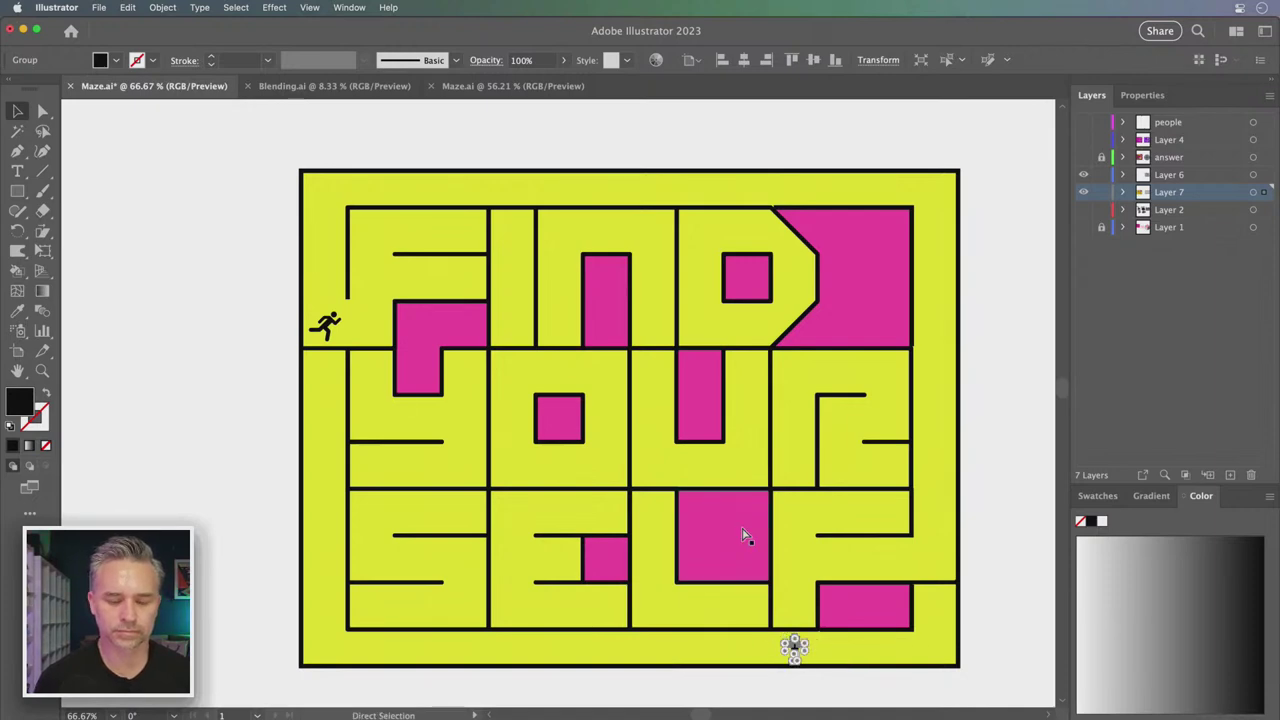
key("v")
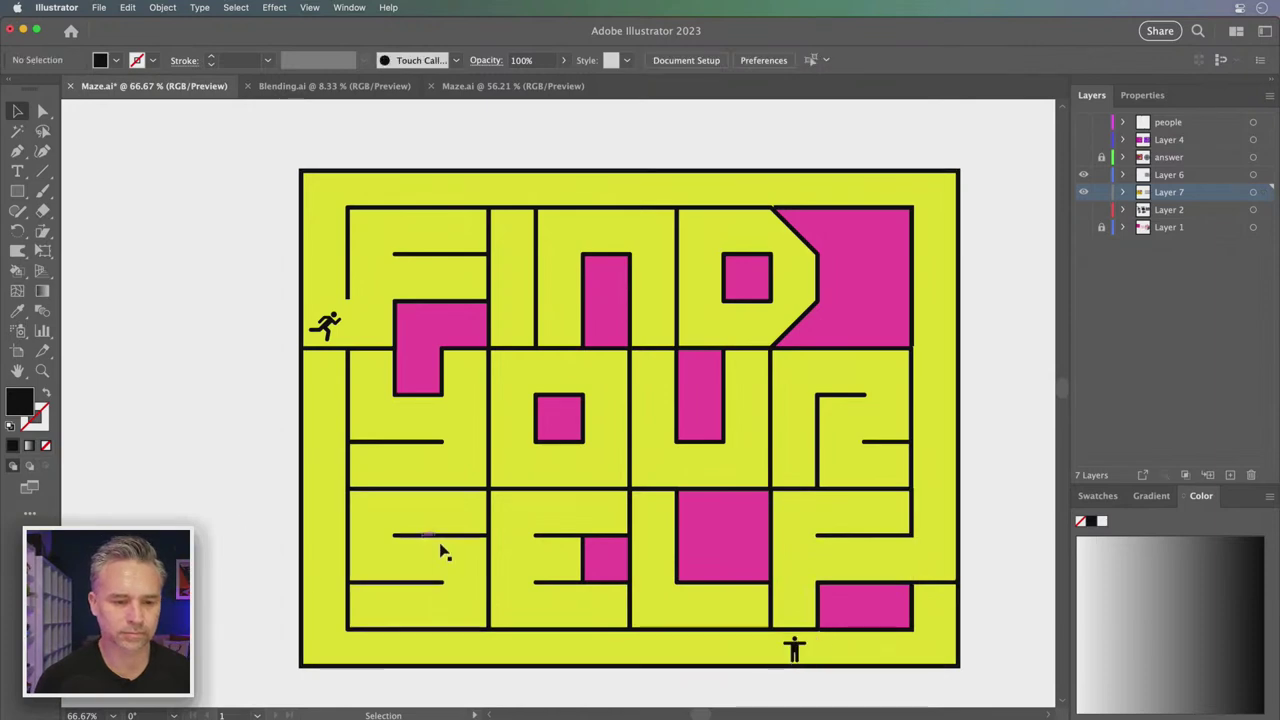
left_click_drag(794, 650, 932, 562)
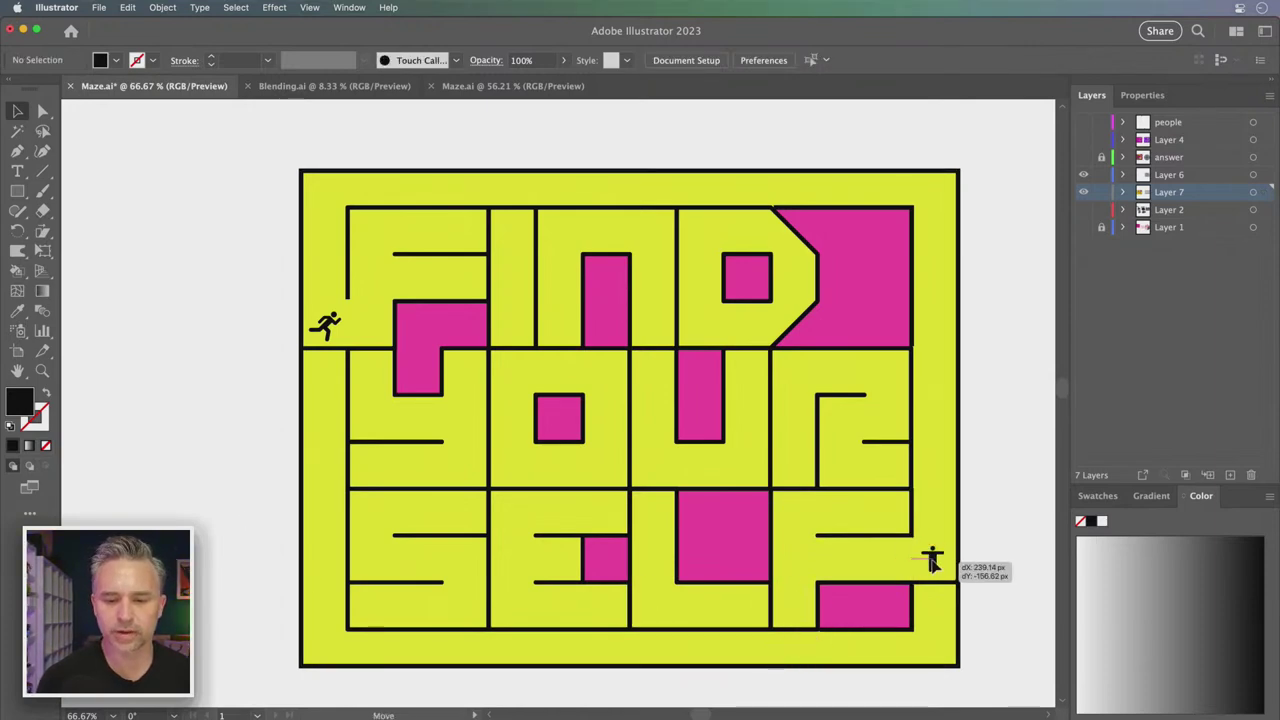
left_click(40, 349)
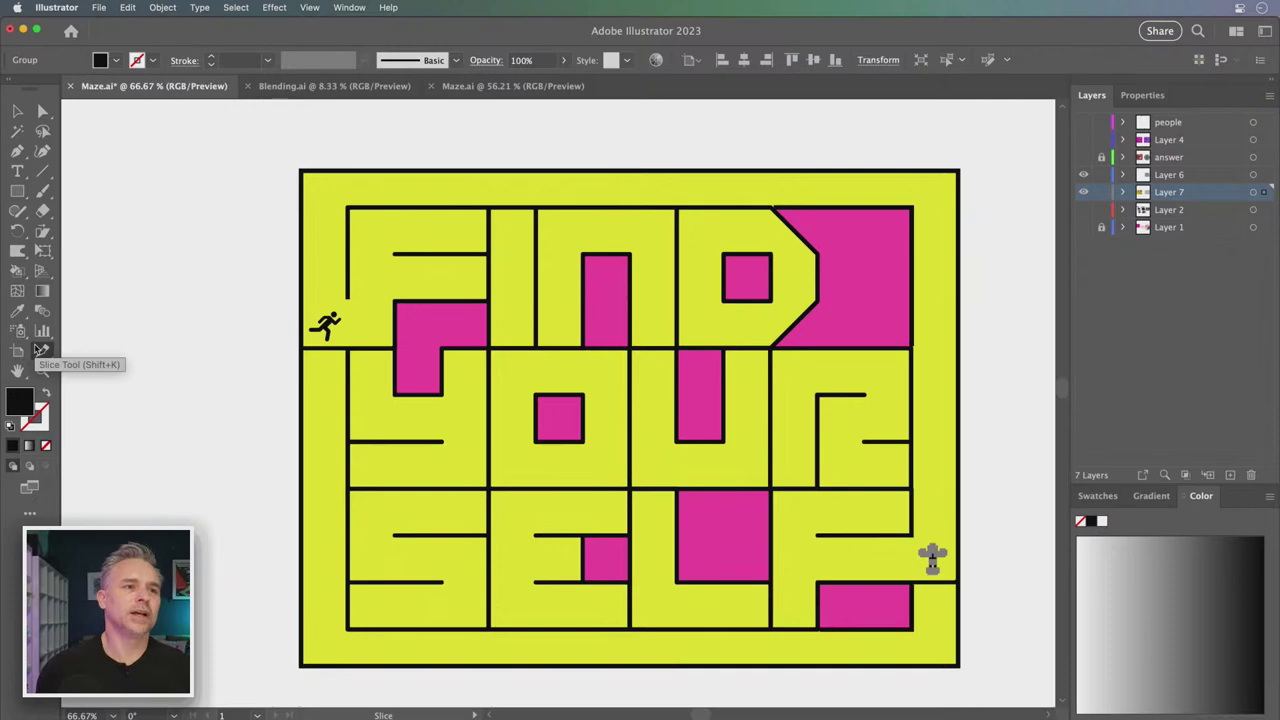
key("v")
left_click(223, 282)
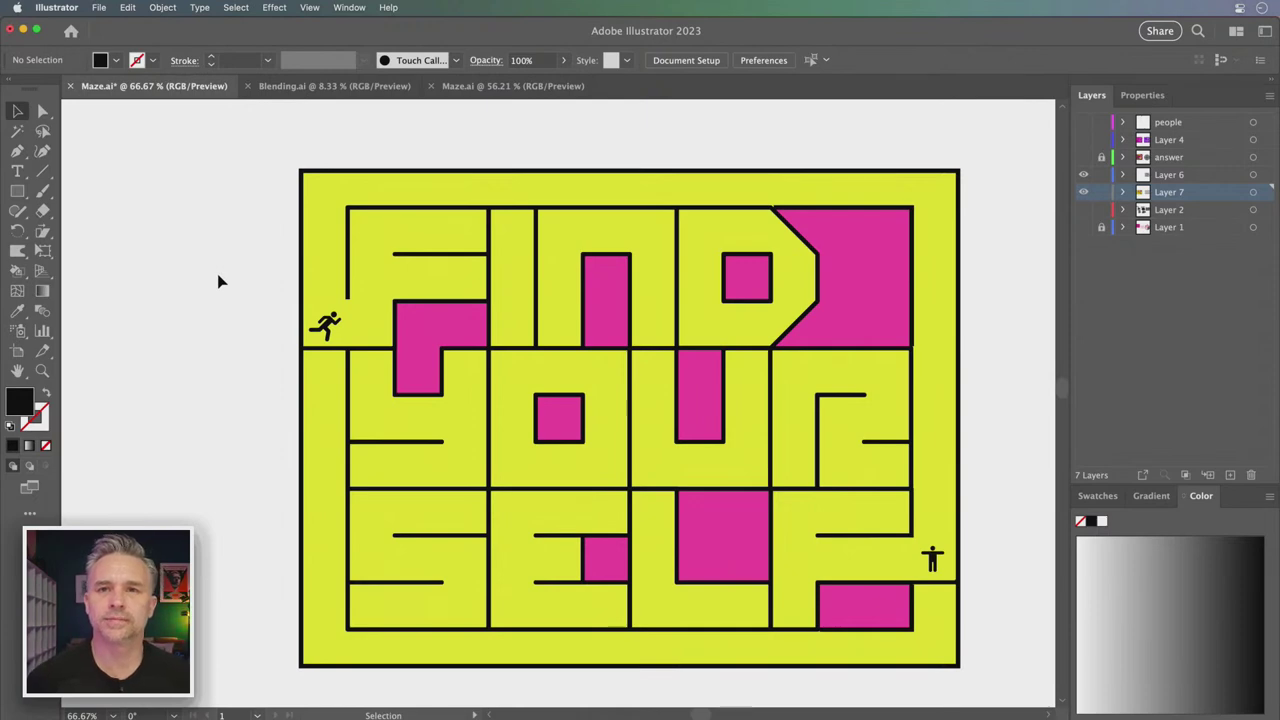
Zoom out to show empty canvas around the yellow maze
scroll(160, 296, "right", 2)
scroll(160, 296, "down", 1)
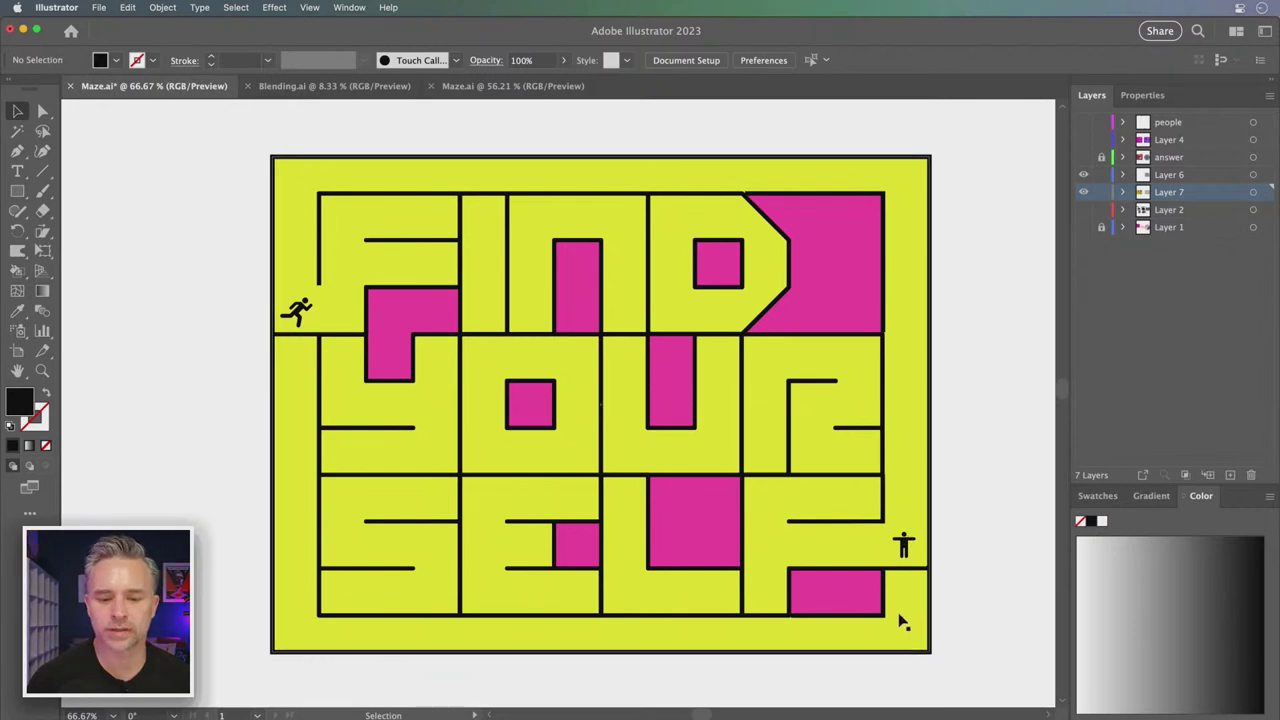
left_click(287, 254)
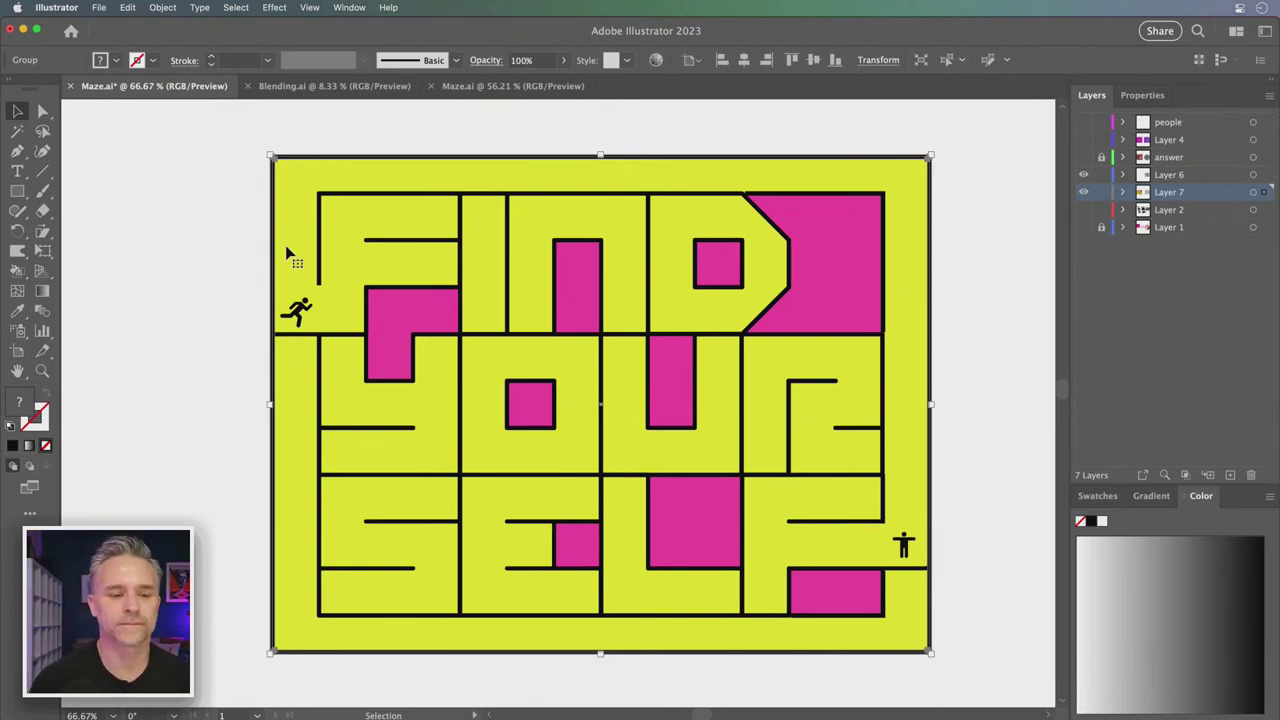
left_click(194, 233)
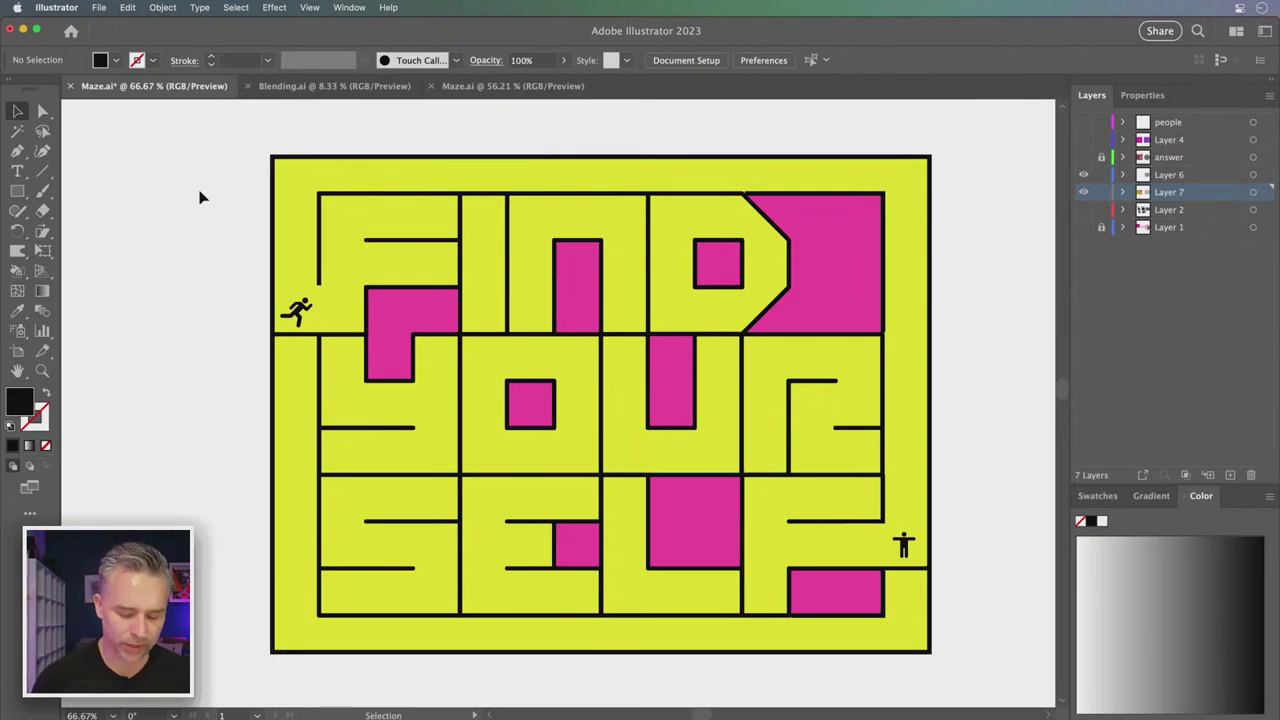
key("ctrl+minus")
key("ctrl+minus")
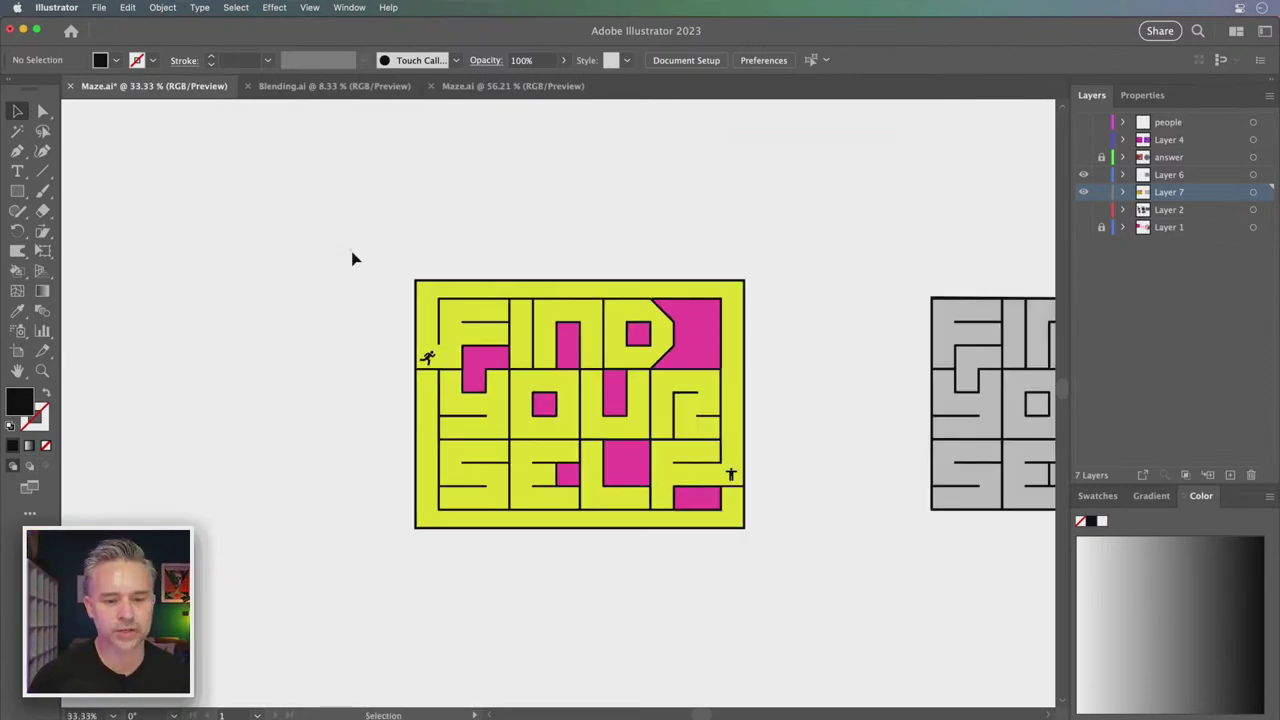
Marquee-select the whole maze and drag a duplicate beside the original, then zoom back in
left_click_drag(352, 259, 752, 537)
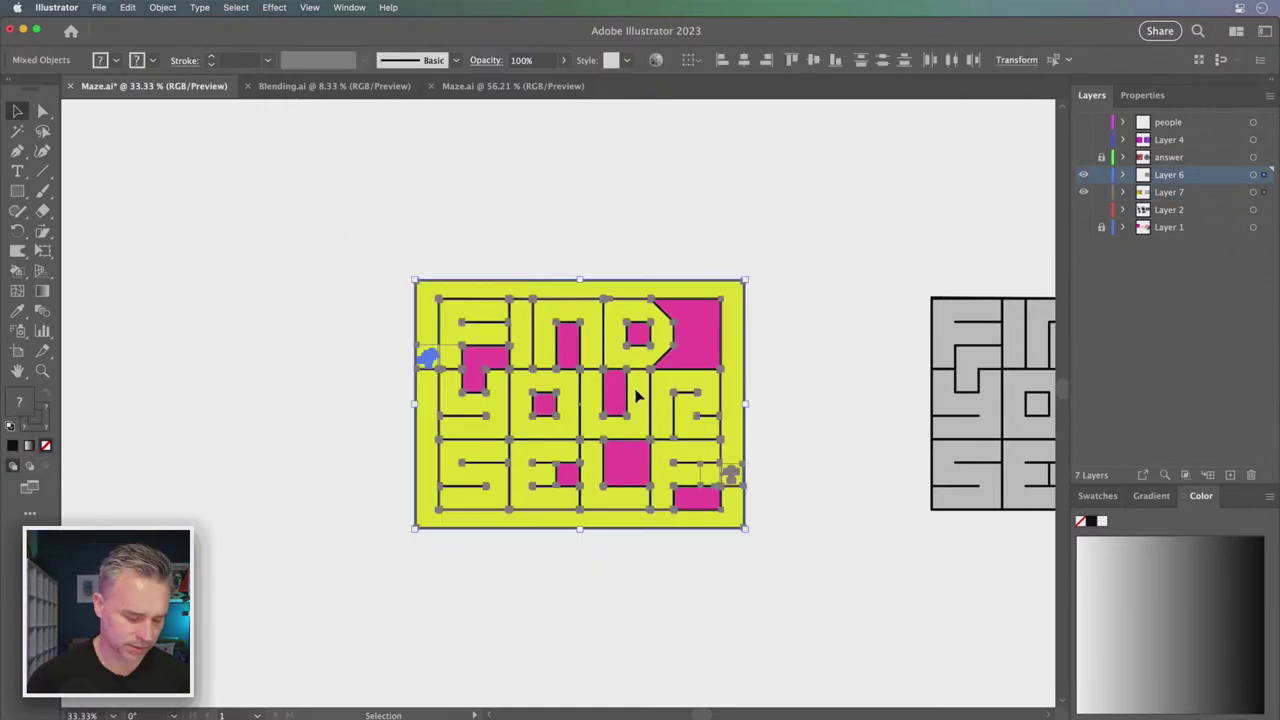
left_click_drag(620, 388, 240, 390, "alt")
left_click_drag(210, 245, 623, 271)
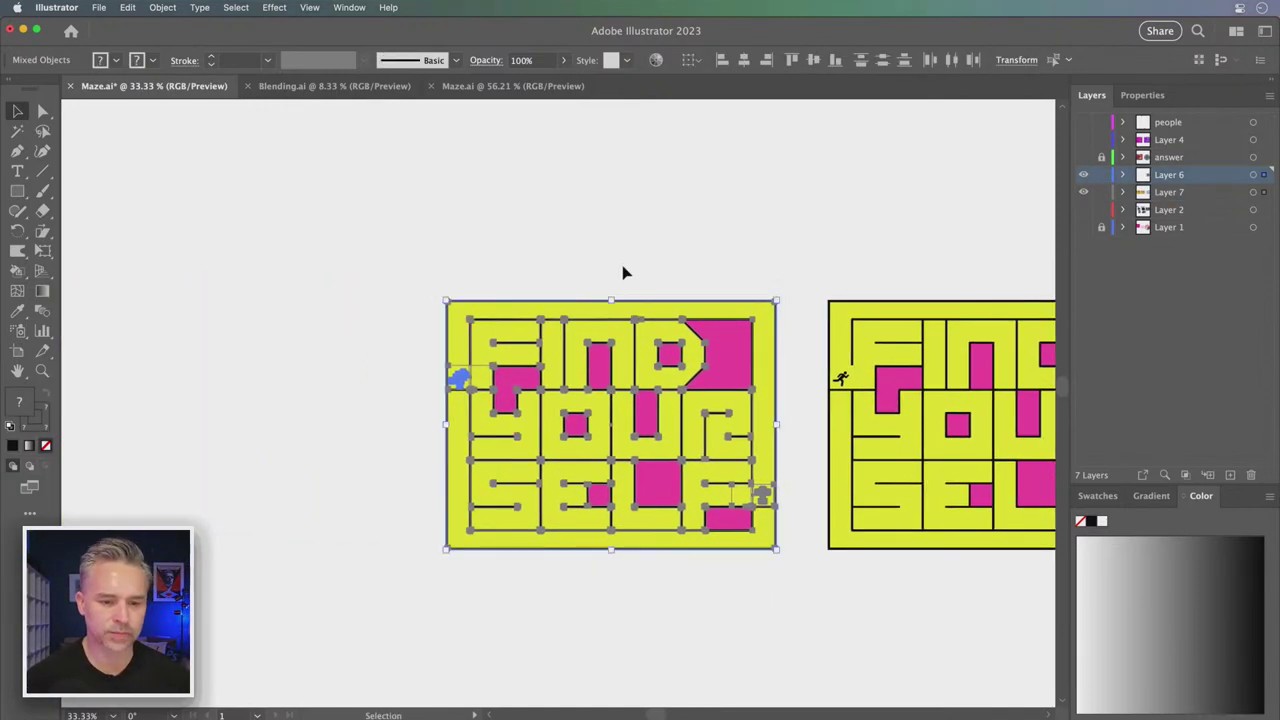
key("ctrl+plus")
scroll(630, 272, "left", 3)
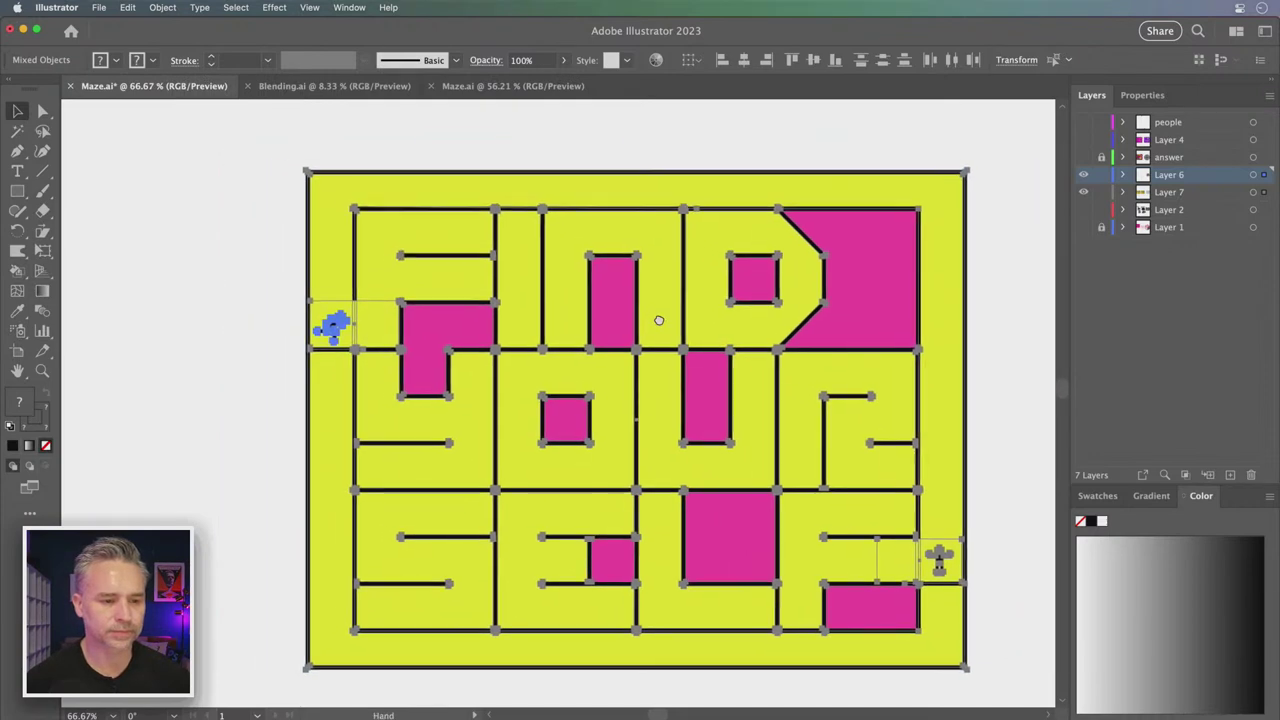
left_click(250, 252)
scroll(276, 252, "right", 2)
left_click(294, 245)
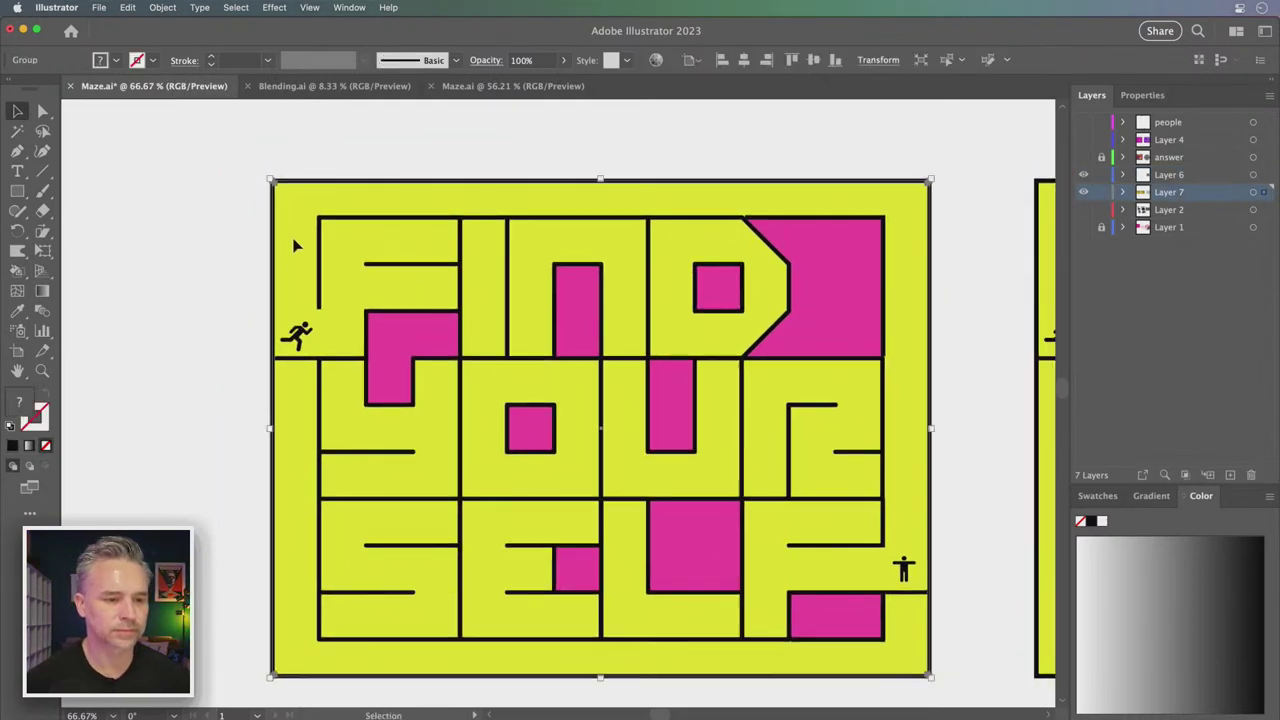
Fill the maze's background rectangle with a magenta swatch
left_click(42, 112)
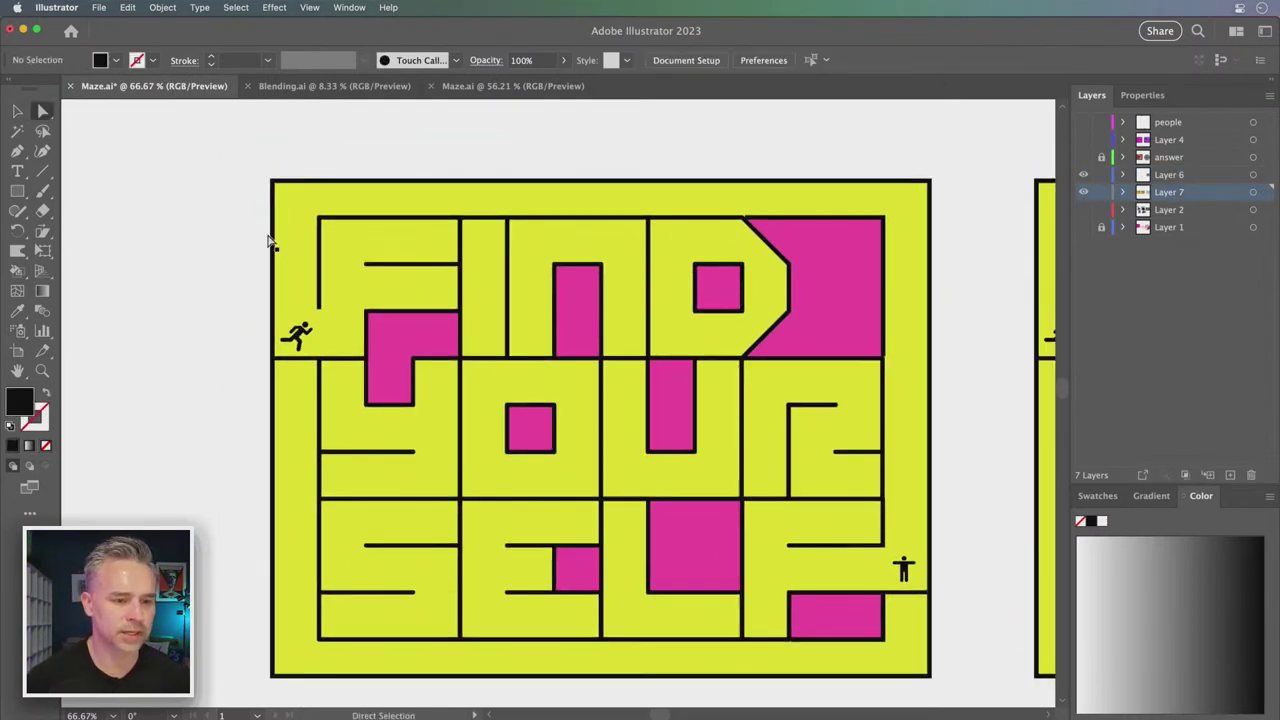
left_click(295, 240)
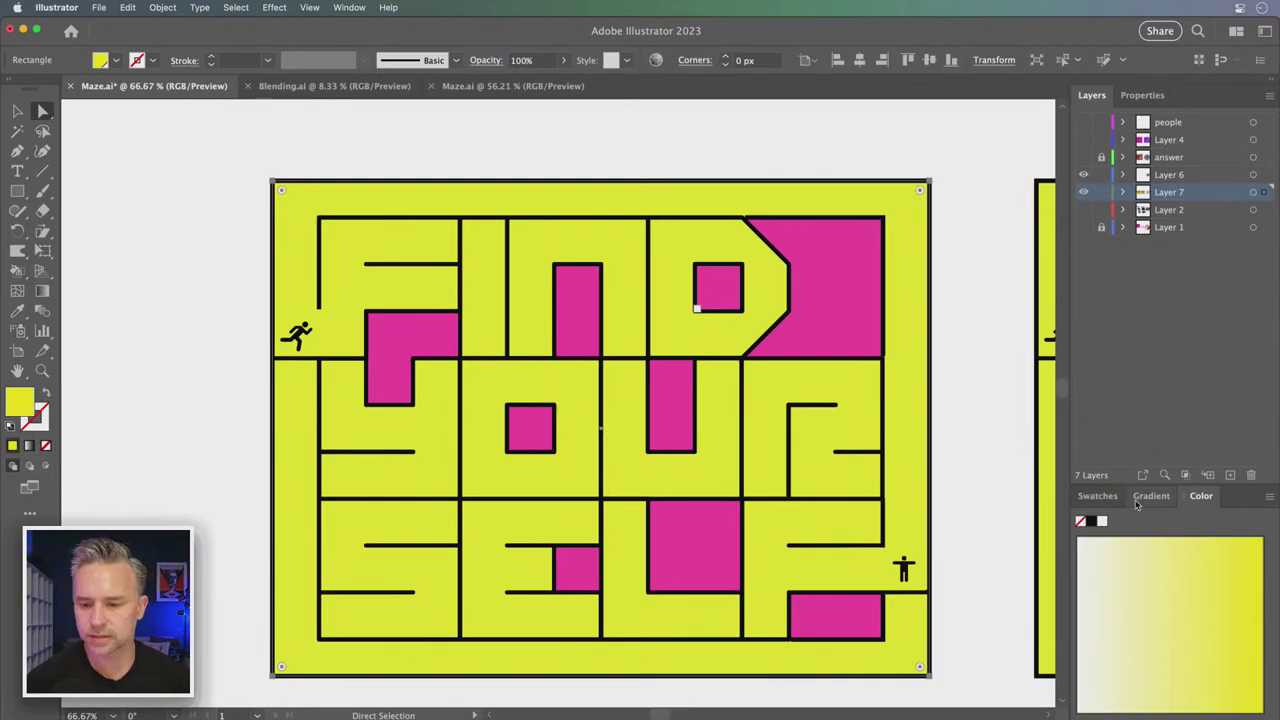
left_click(1090, 503)
left_click(1165, 553)
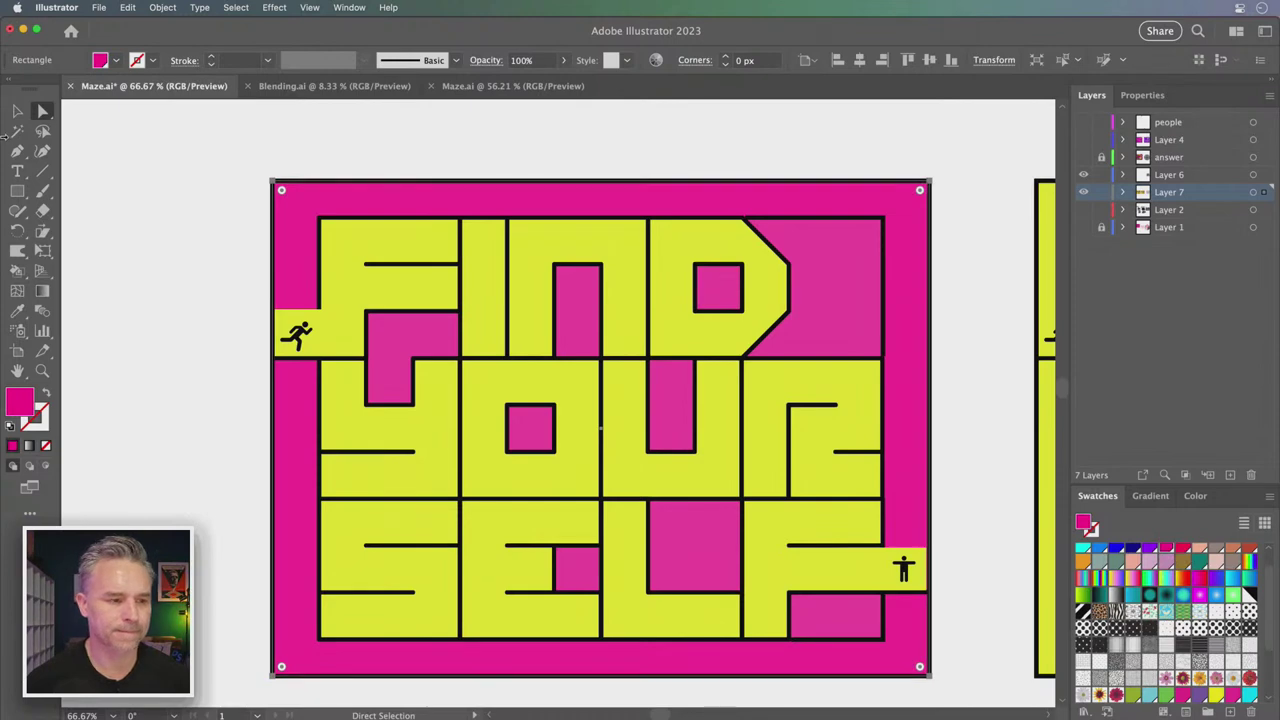
Make the patch behind the runner magenta and narrow it to the entrance width
left_click(16, 112)
left_click(197, 271)
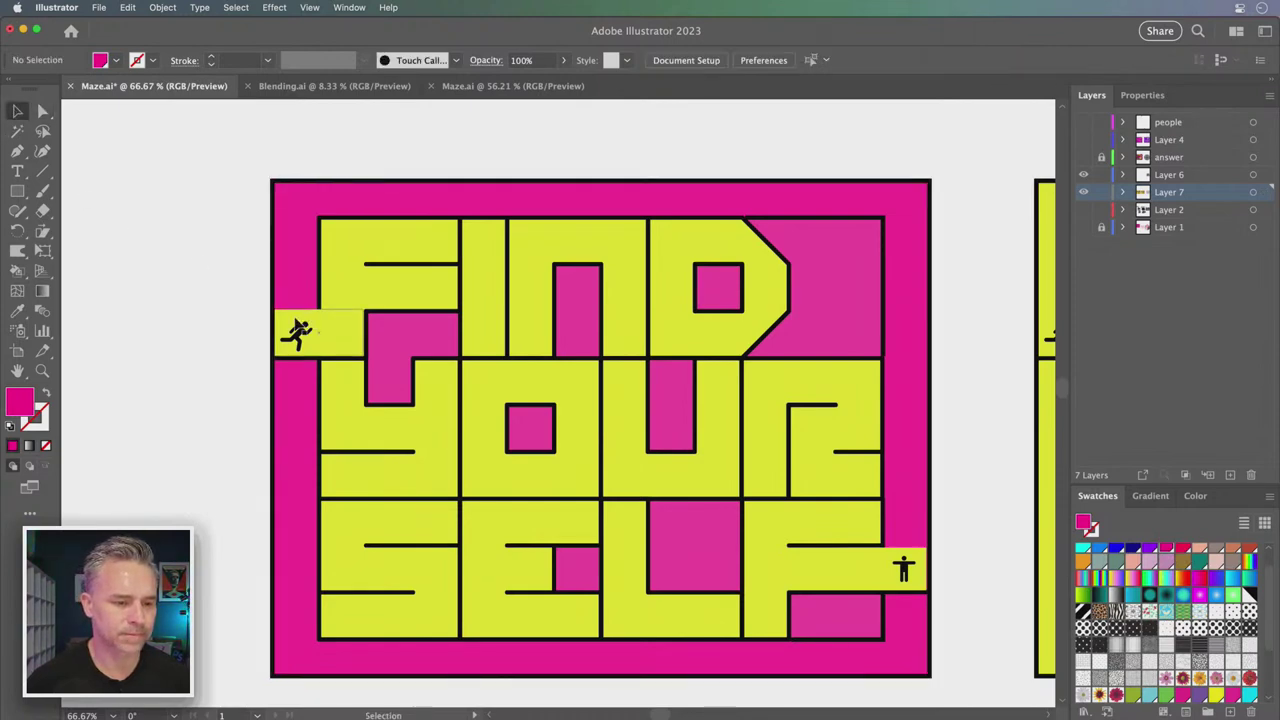
left_click(335, 338)
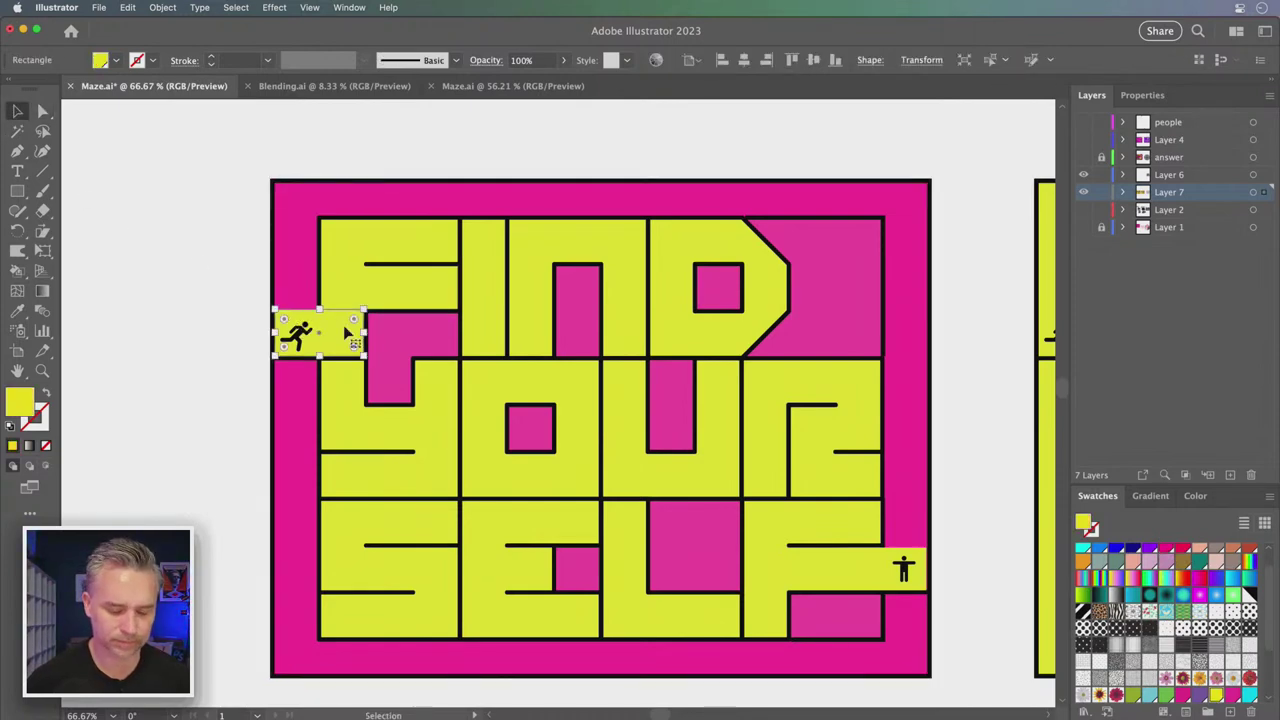
key("i")
left_click(296, 265)
left_click(17, 110)
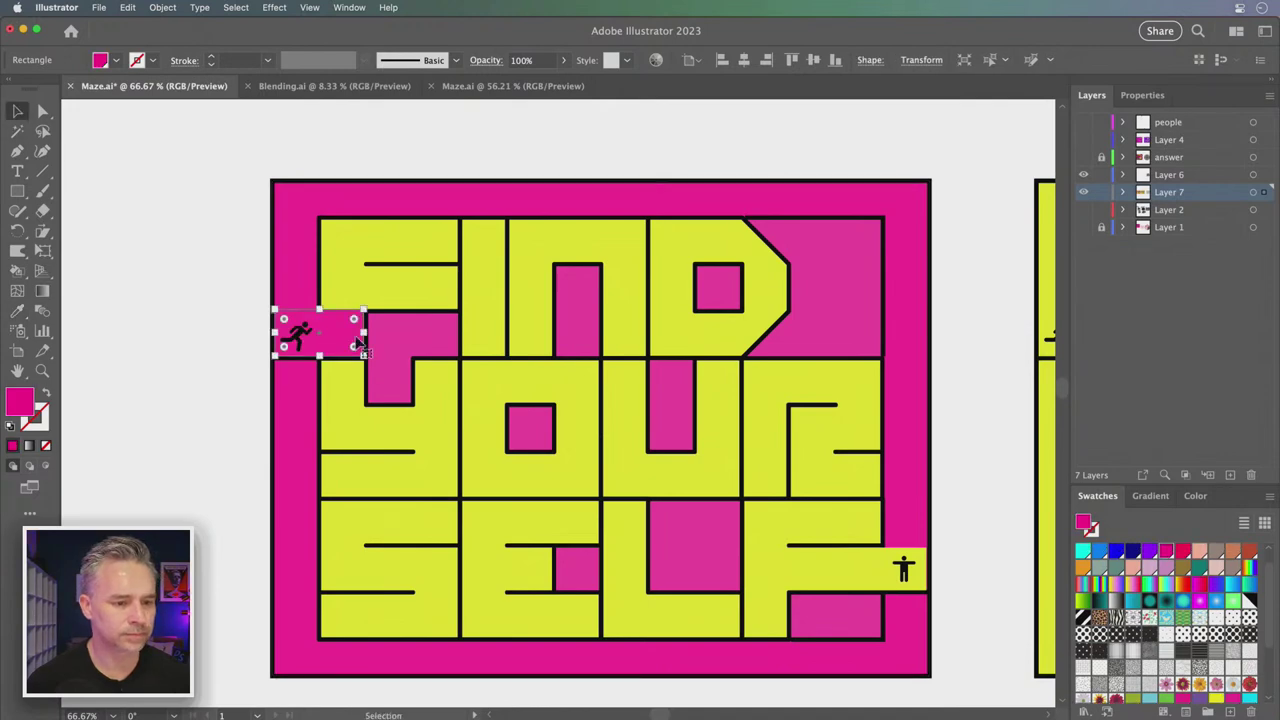
left_click_drag(366, 333, 321, 334)
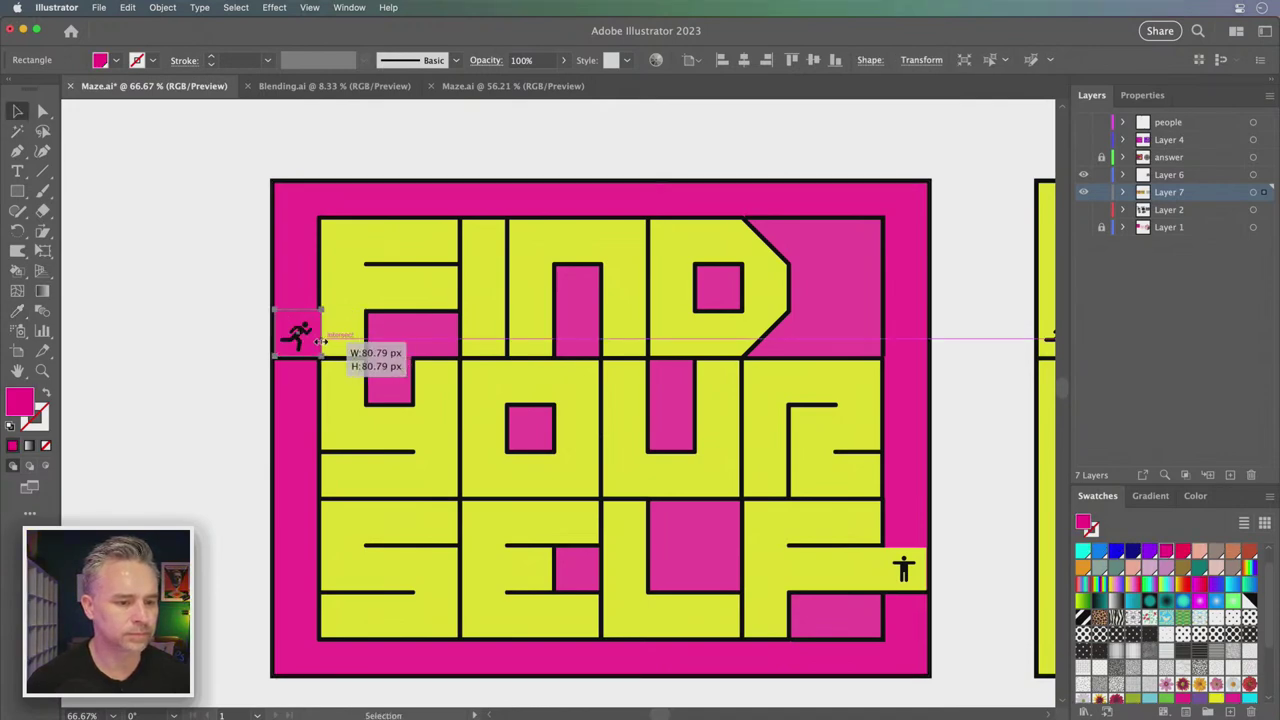
left_click(222, 295)
Narrow the exit patch behind the standing figure and make it magenta
left_click(874, 568)
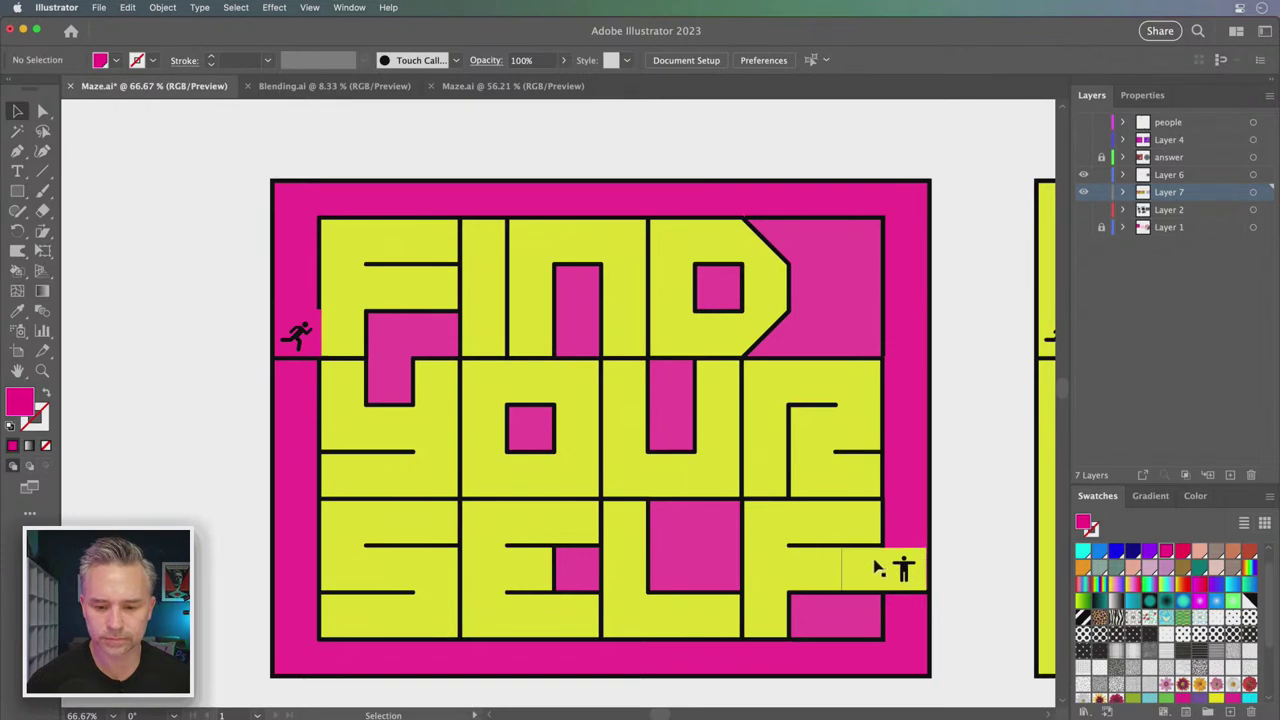
left_click_drag(842, 570, 884, 571)
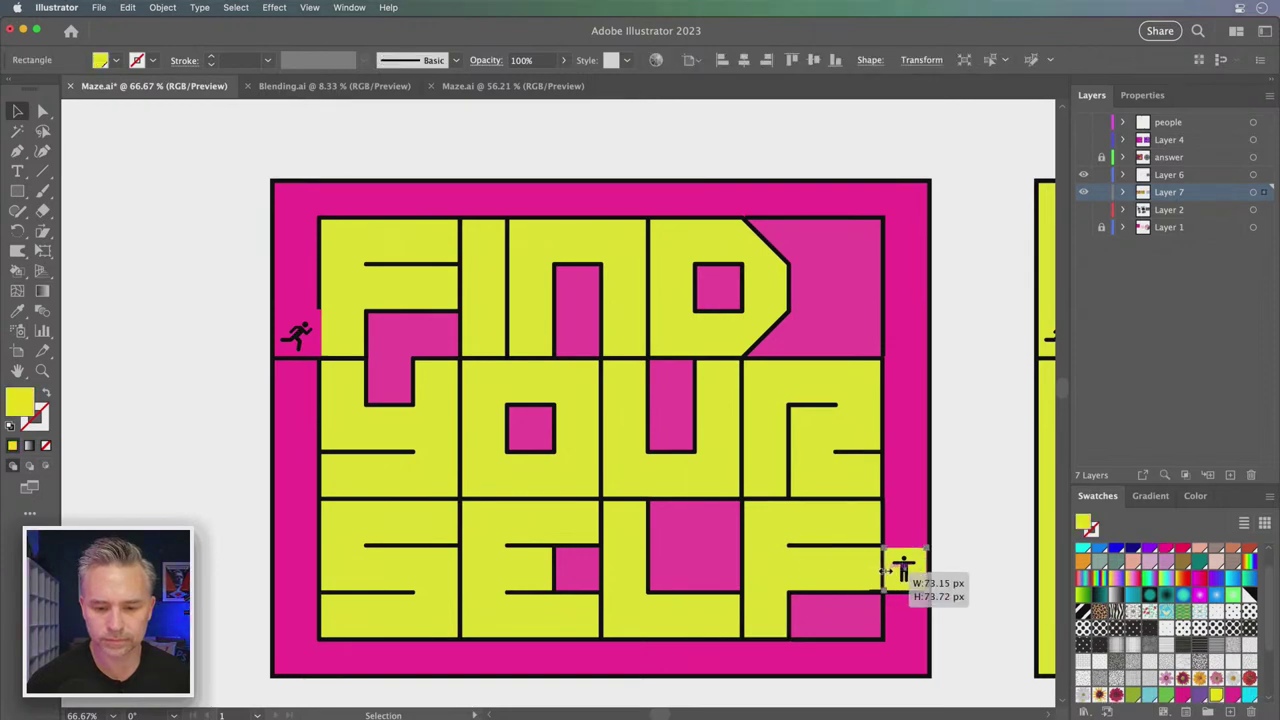
key("i")
left_click(880, 495)
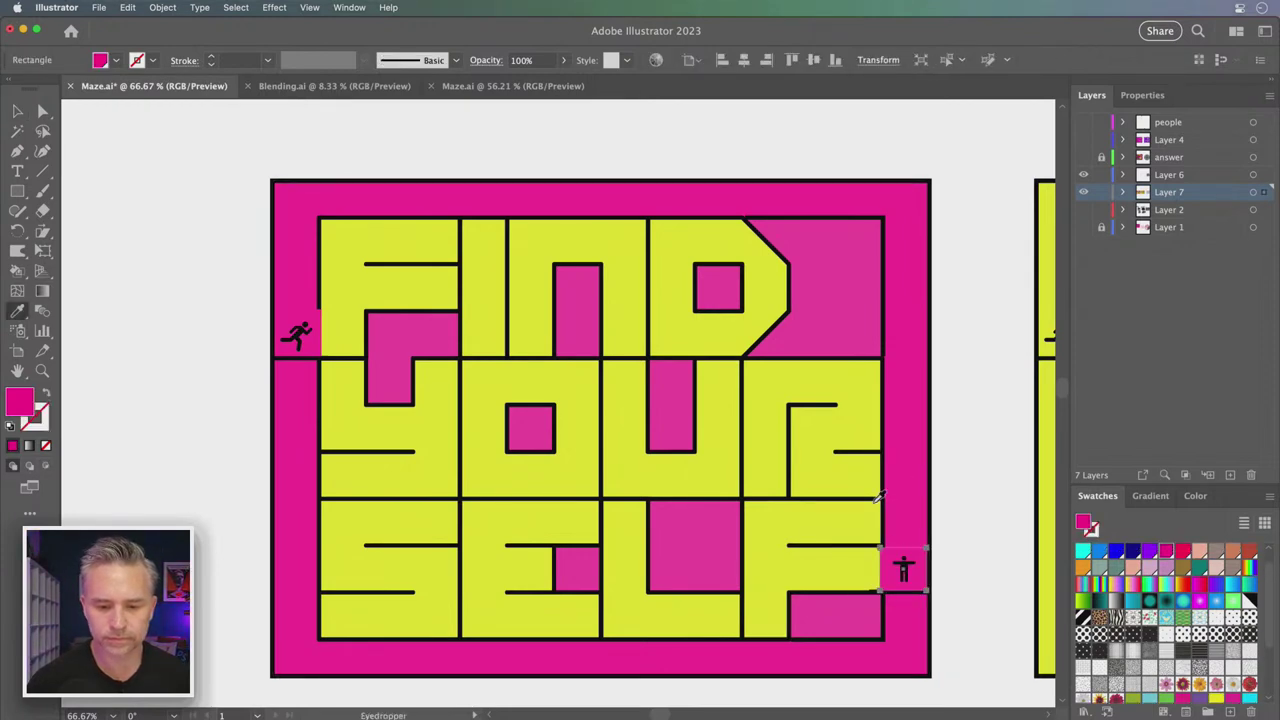
left_click(17, 111)
left_click(141, 260)
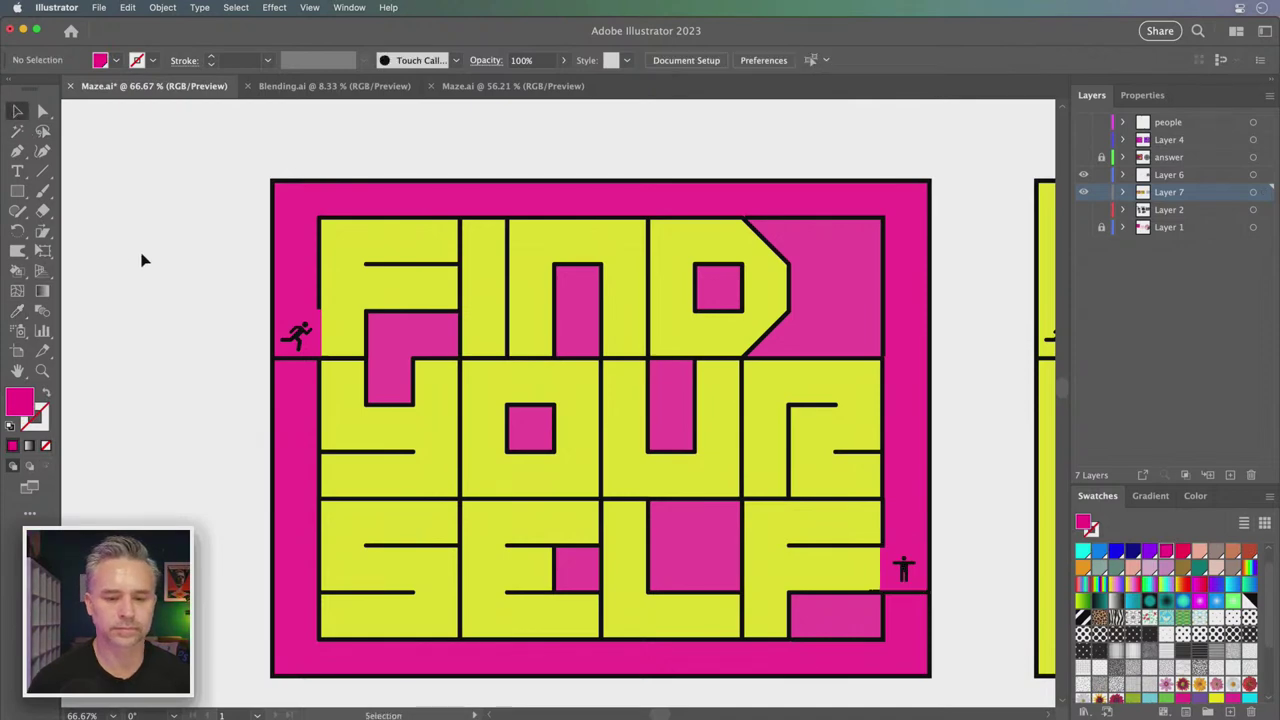
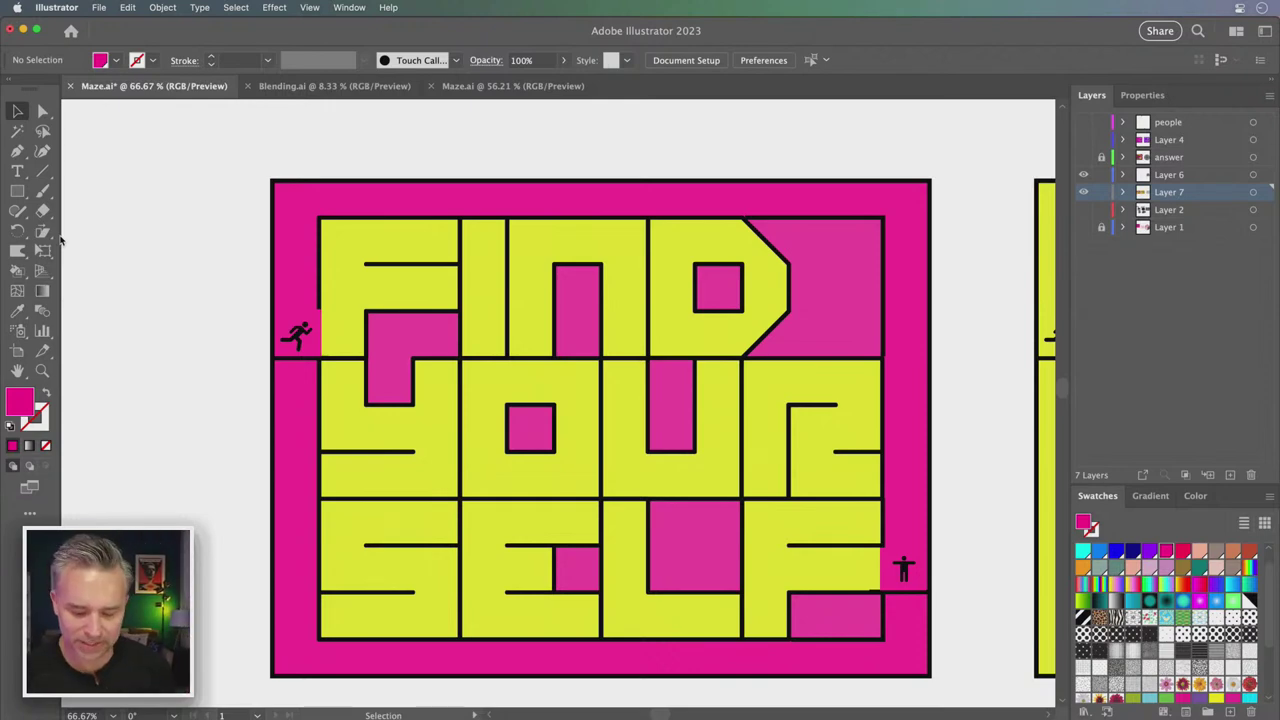
Zoom out and review the lettering artwork on Layer 2
key("ctrl+minus")
key("ctrl+minus")
key("ctrl+minus")
key("ctrl+minus")
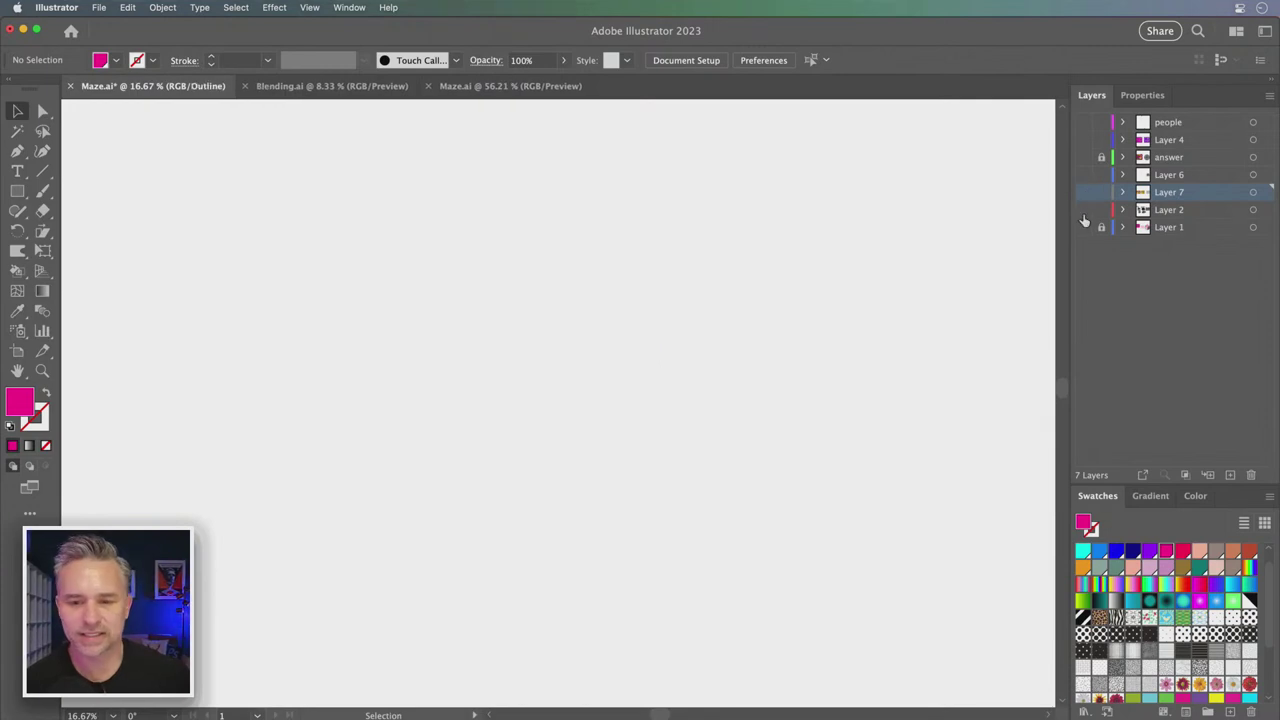
left_click(1083, 209)
left_click_drag(588, 246, 149, 263)
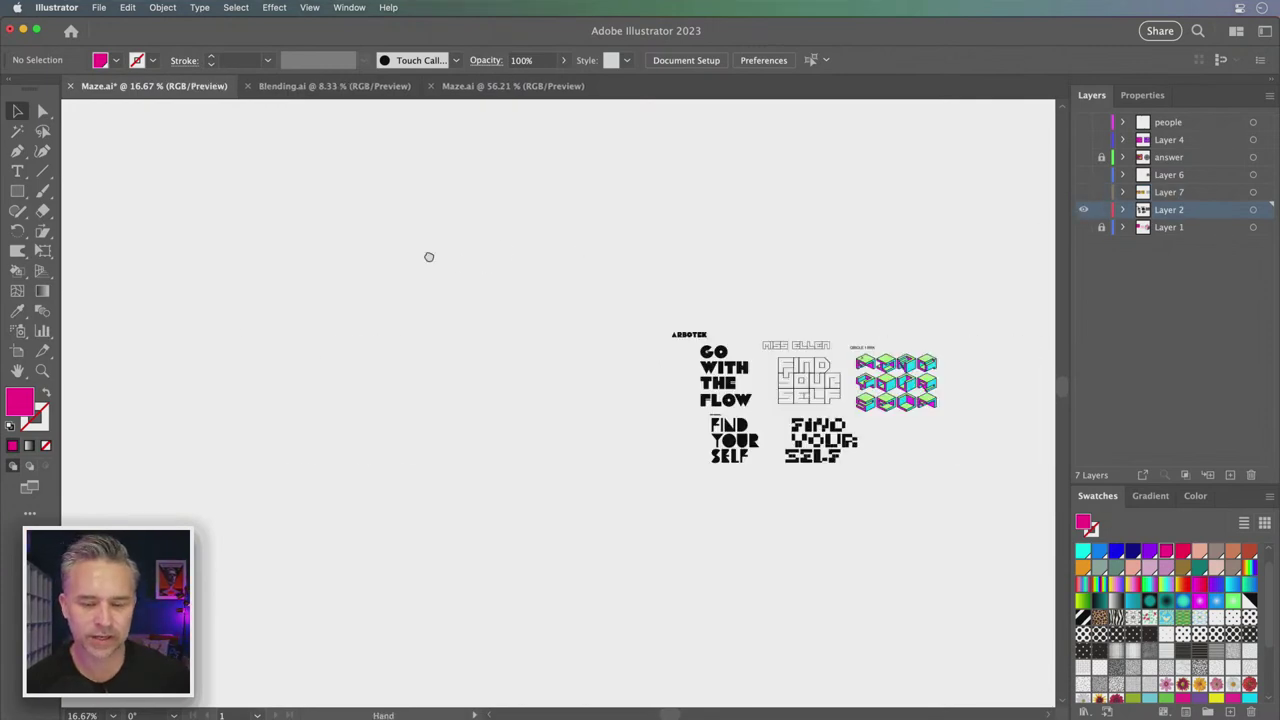
key("super+equal")
key("super+equal")
key("super+equal")
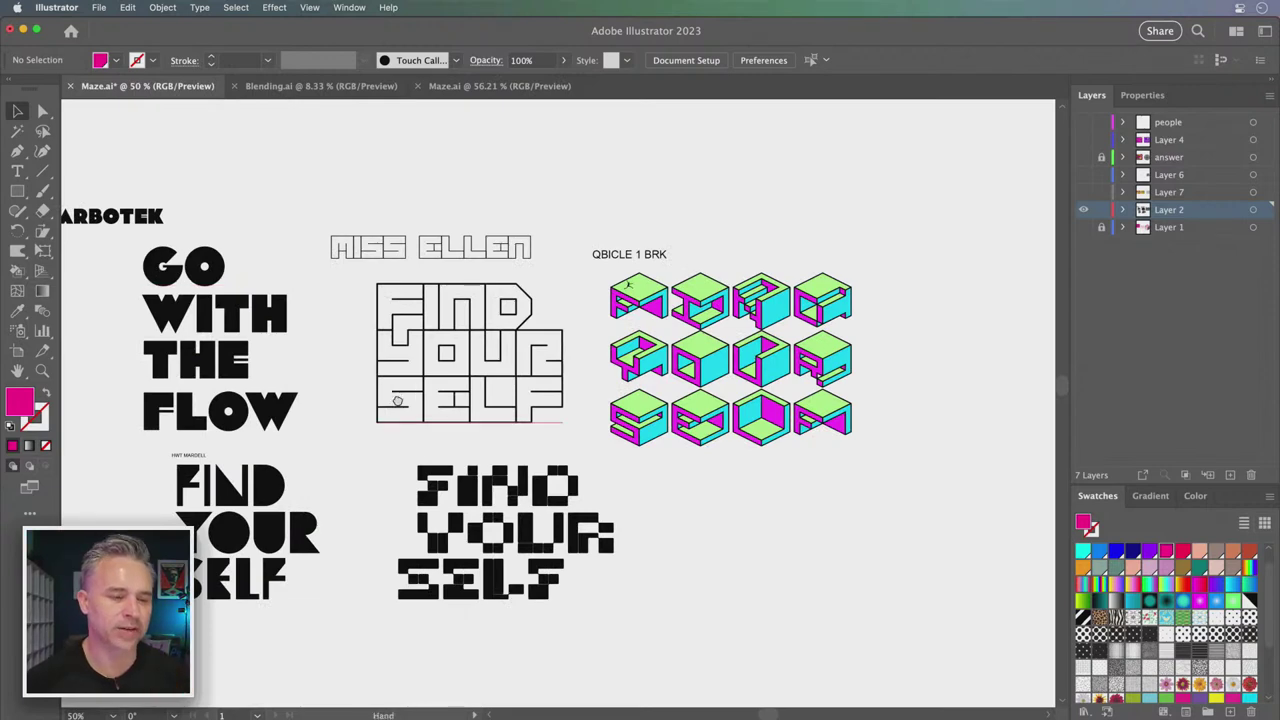
left_click_drag(396, 401, 674, 457)
left_click(460, 425)
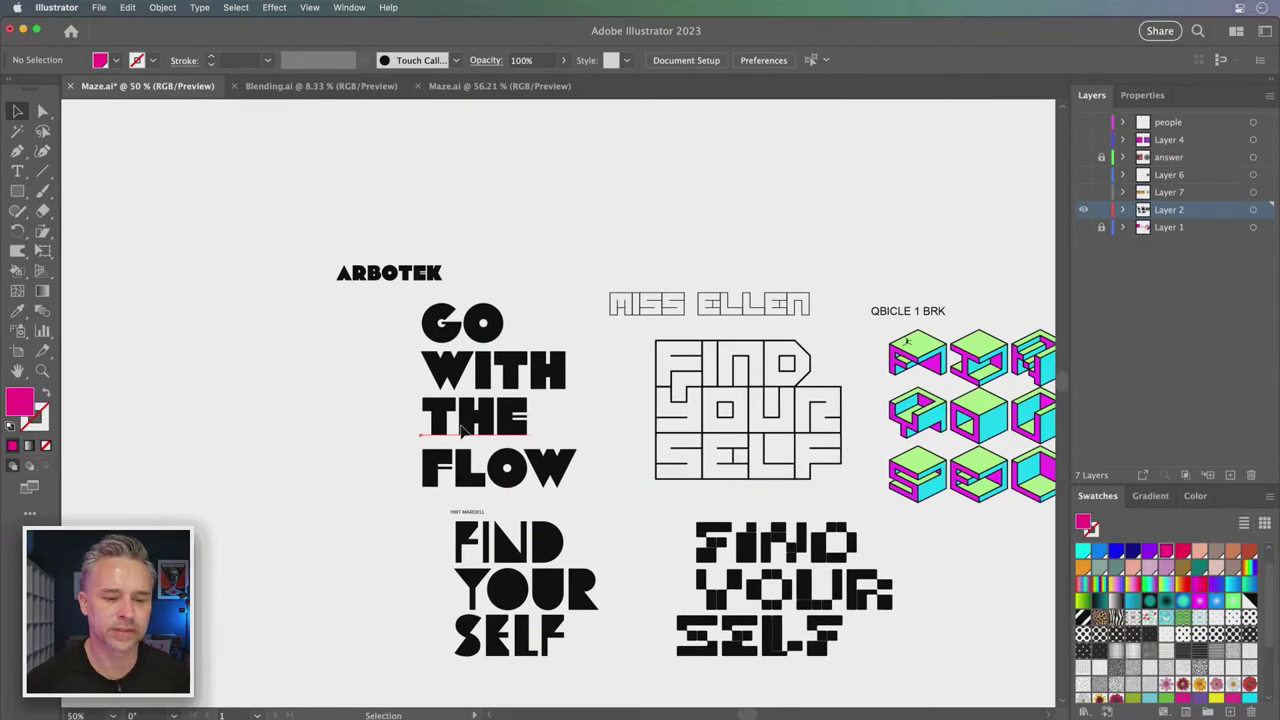
left_click(267, 390)
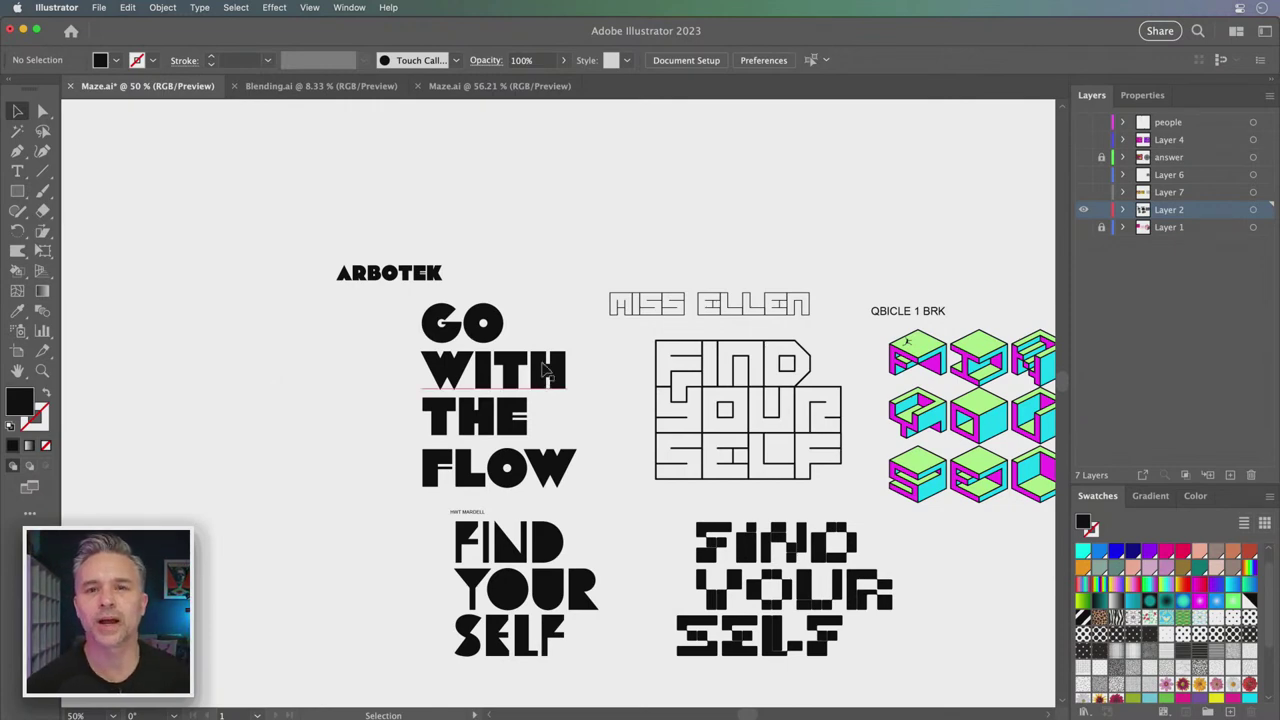
Show the Layer 7 mazes, hide the lettering and answer layers, and make Layer 7 active
left_click(1083, 157)
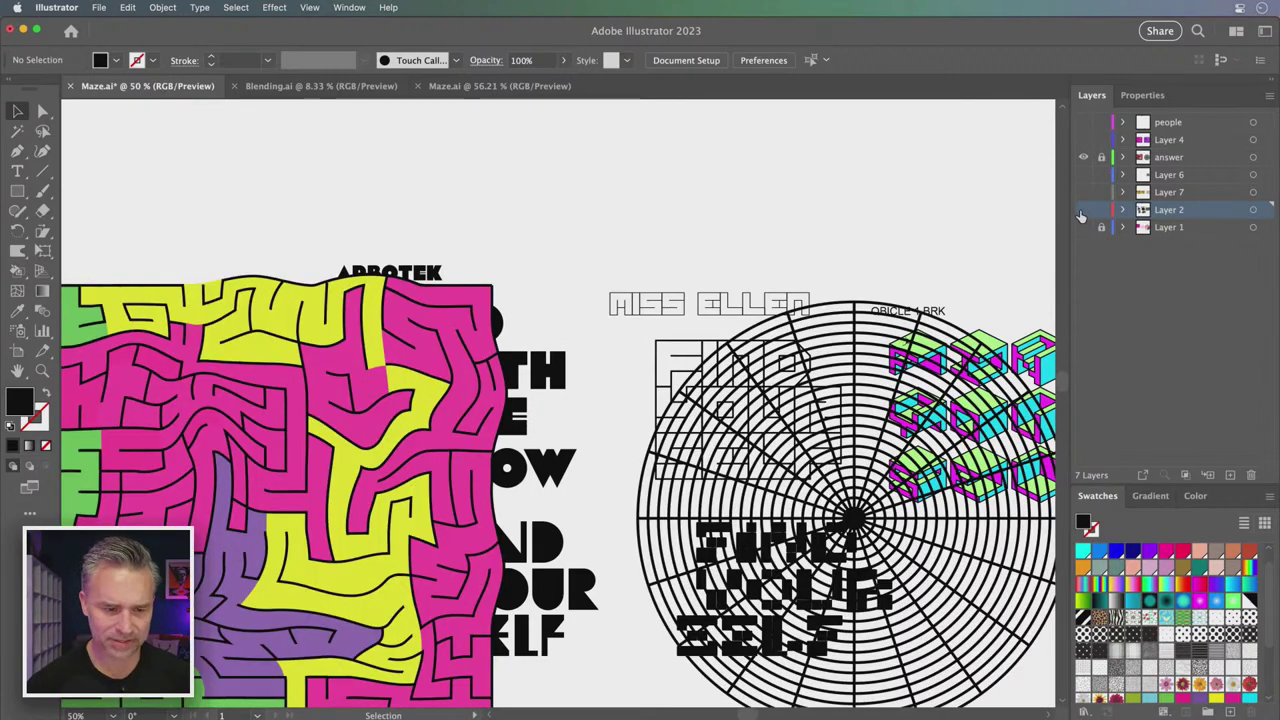
left_click(1082, 210)
left_click(1082, 210)
left_click(1083, 157)
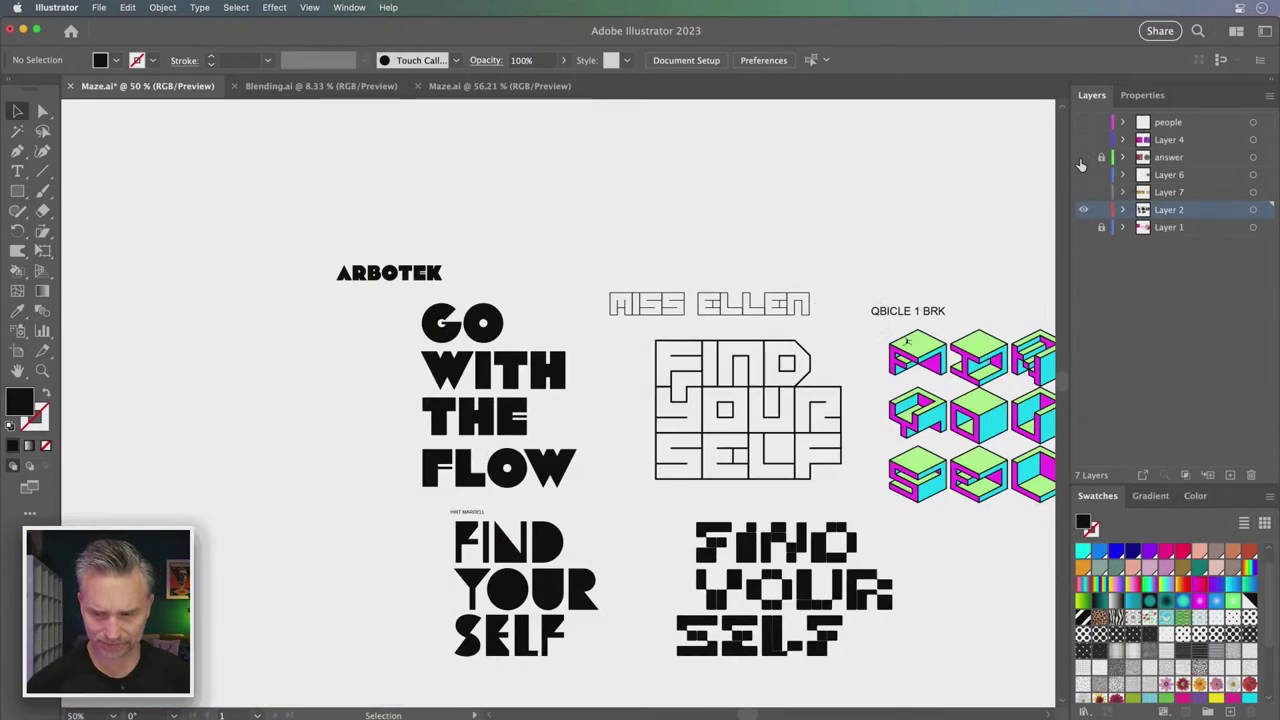
left_click(1083, 157)
left_click(1083, 157)
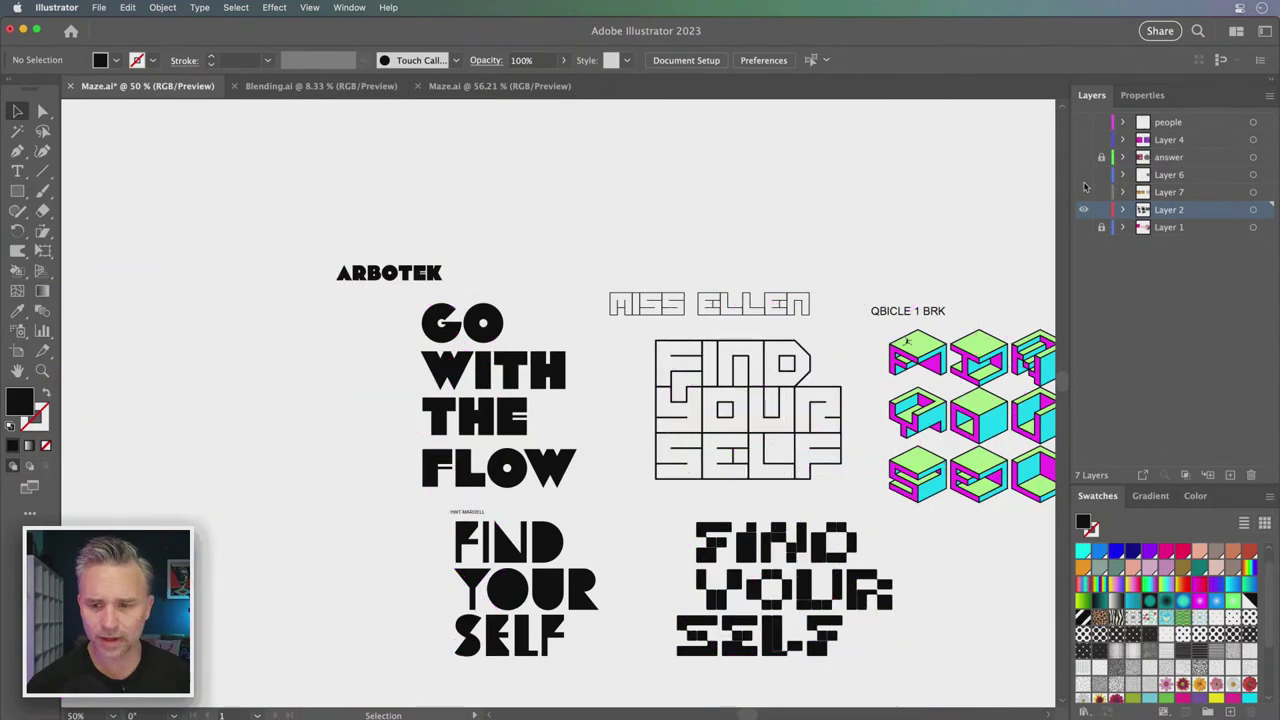
left_click(1083, 192)
left_click(1082, 210)
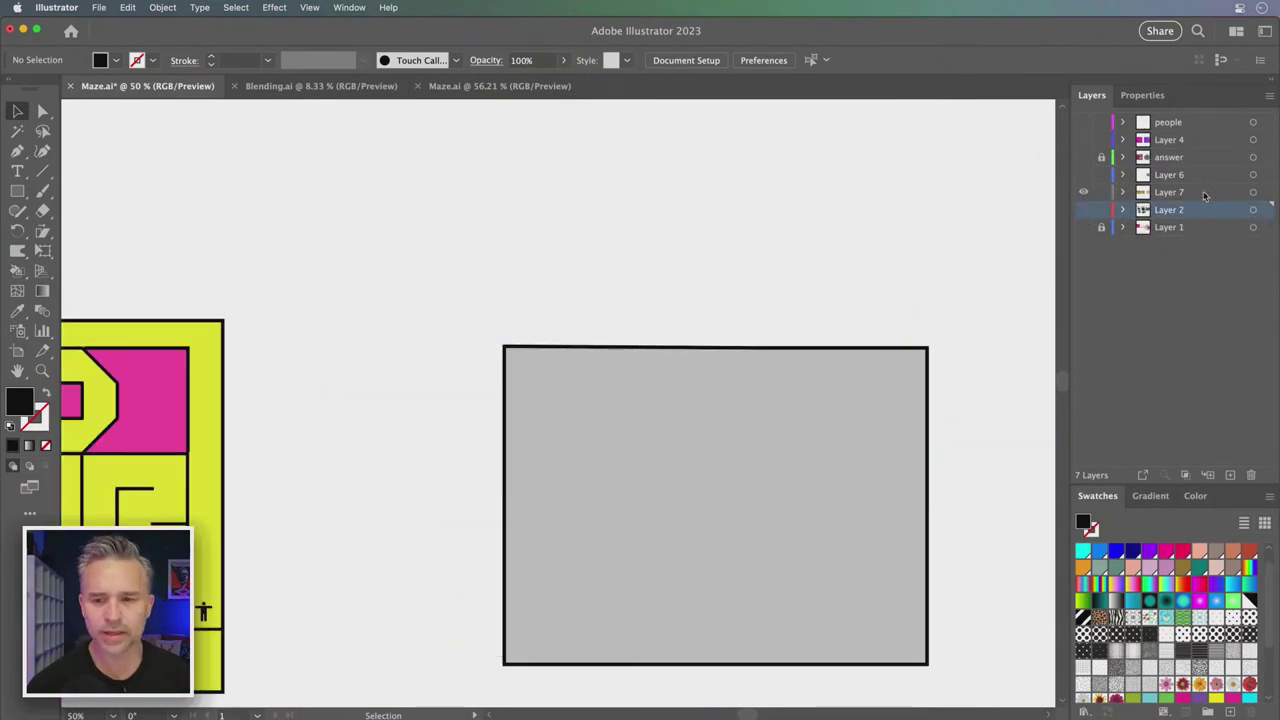
left_click(1152, 195)
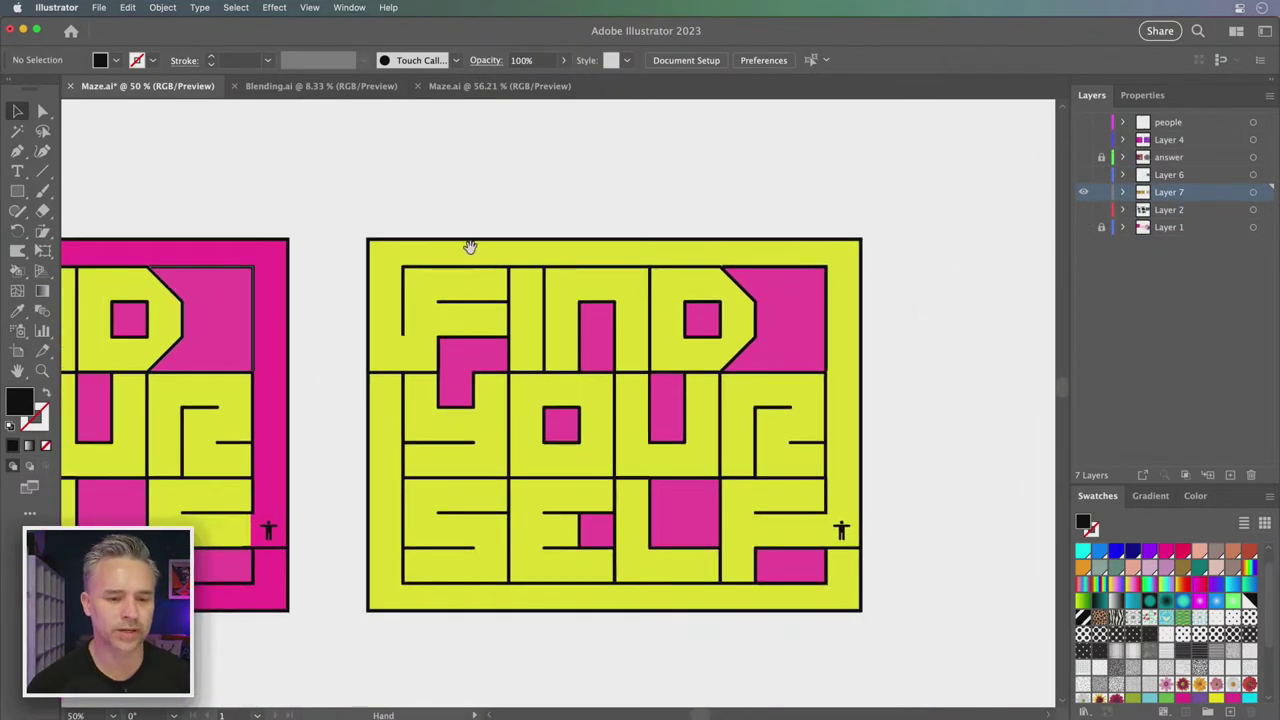
mouse_move(823, 249)
left_mouse_down()
mouse_move(712, 240)
mouse_move(856, 228)
left_mouse_up()
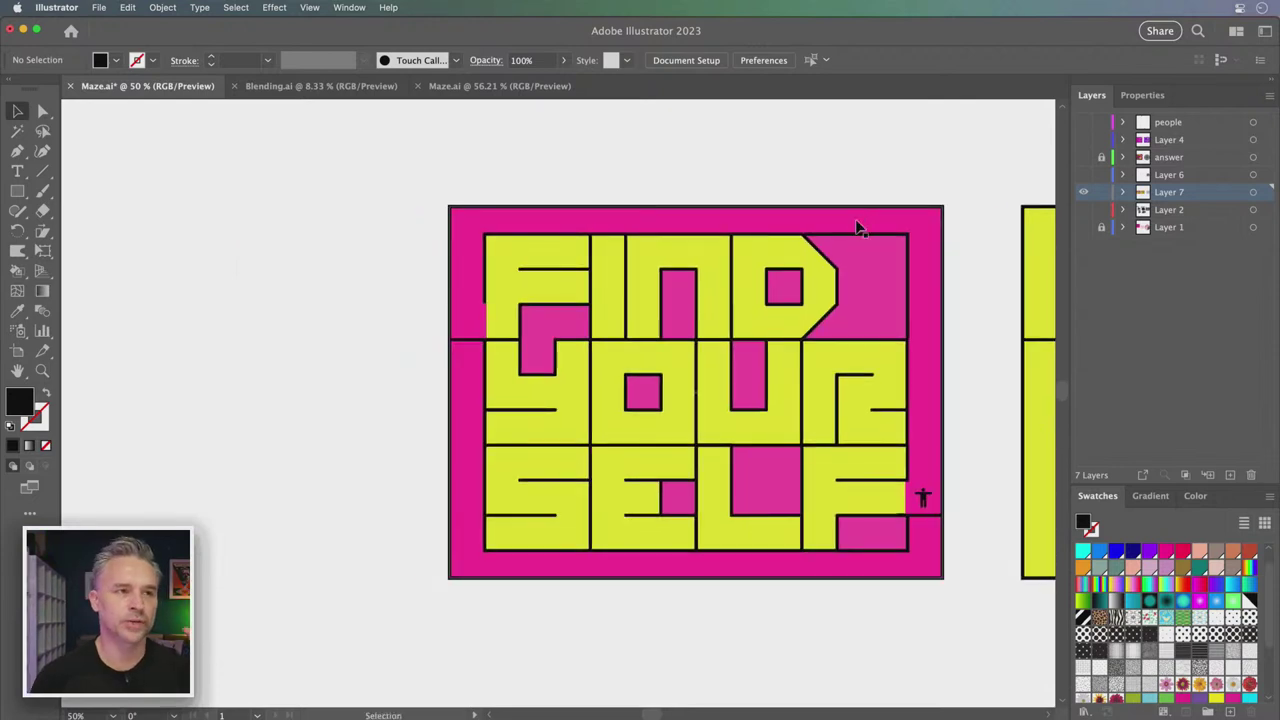
mouse_move(254, 240)
left_mouse_down()
mouse_move(826, 306)
mouse_move(322, 292)
mouse_move(1037, 333)
left_mouse_up()
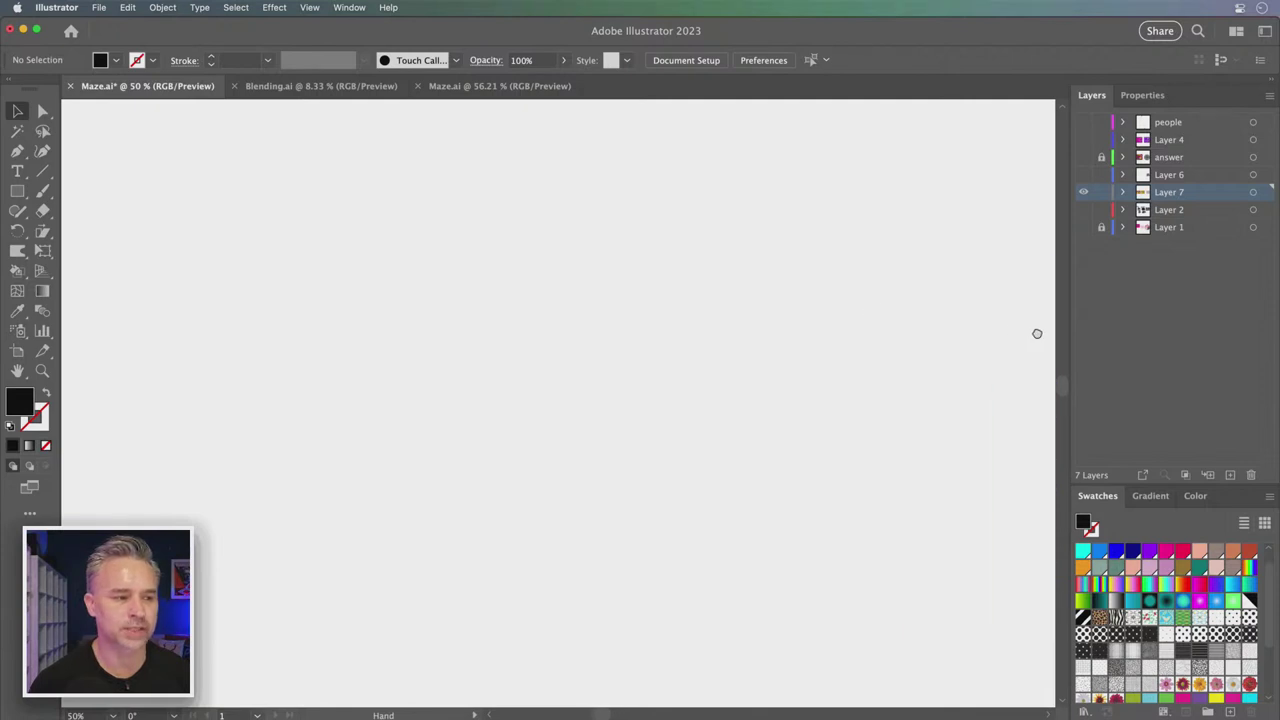
Draw a hexagon with the Polygon tool, with no fill and an 8 pt black stroke
left_click(9, 191)
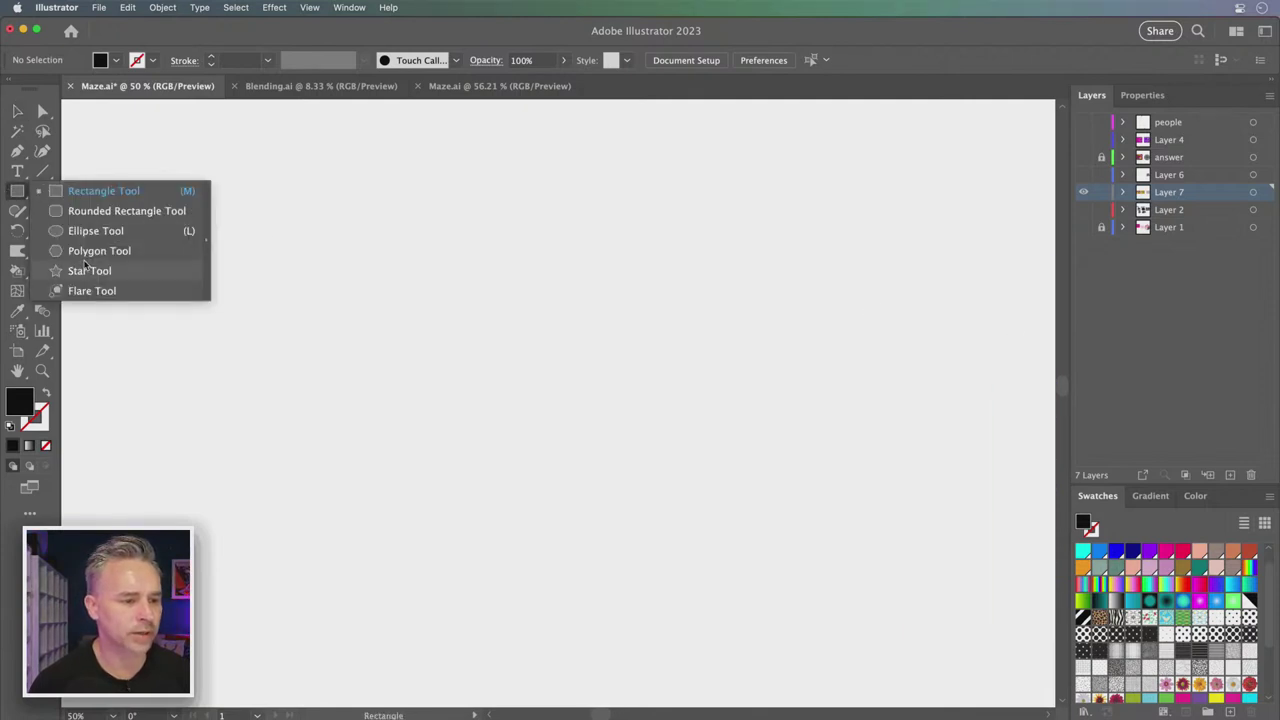
left_click(86, 251)
left_click_drag(452, 317, 513, 364)
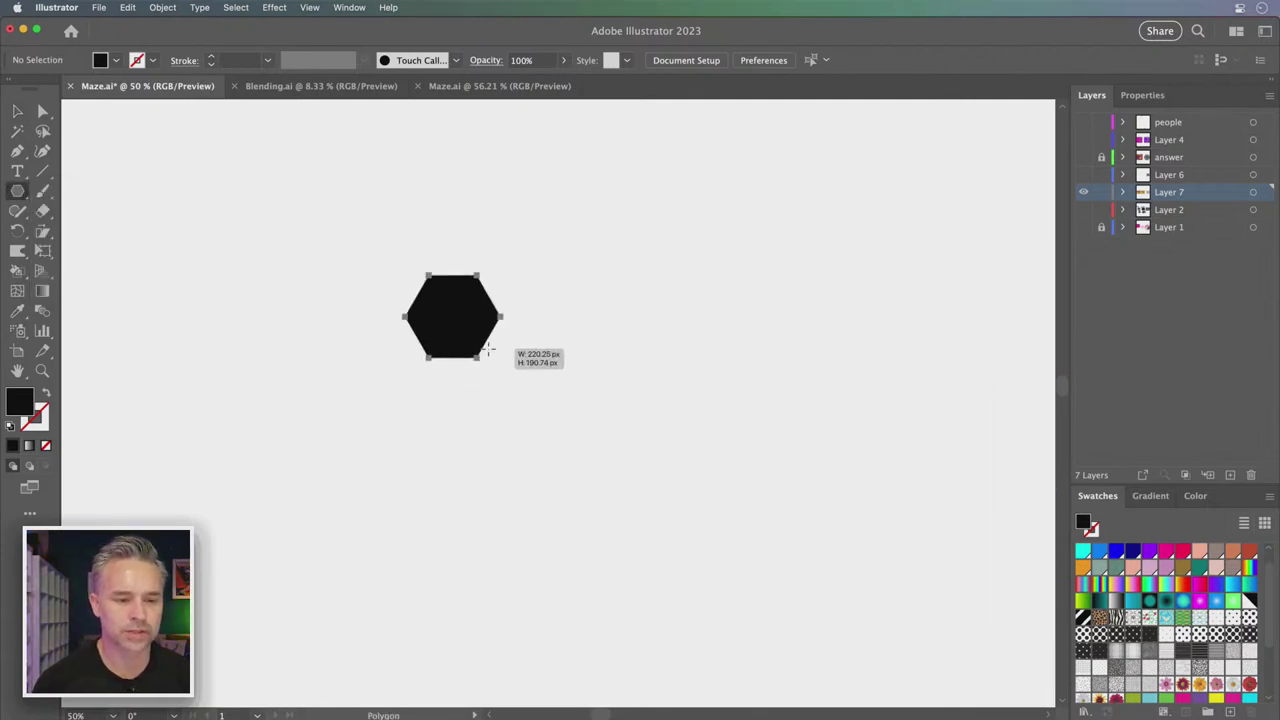
left_click(45, 395)
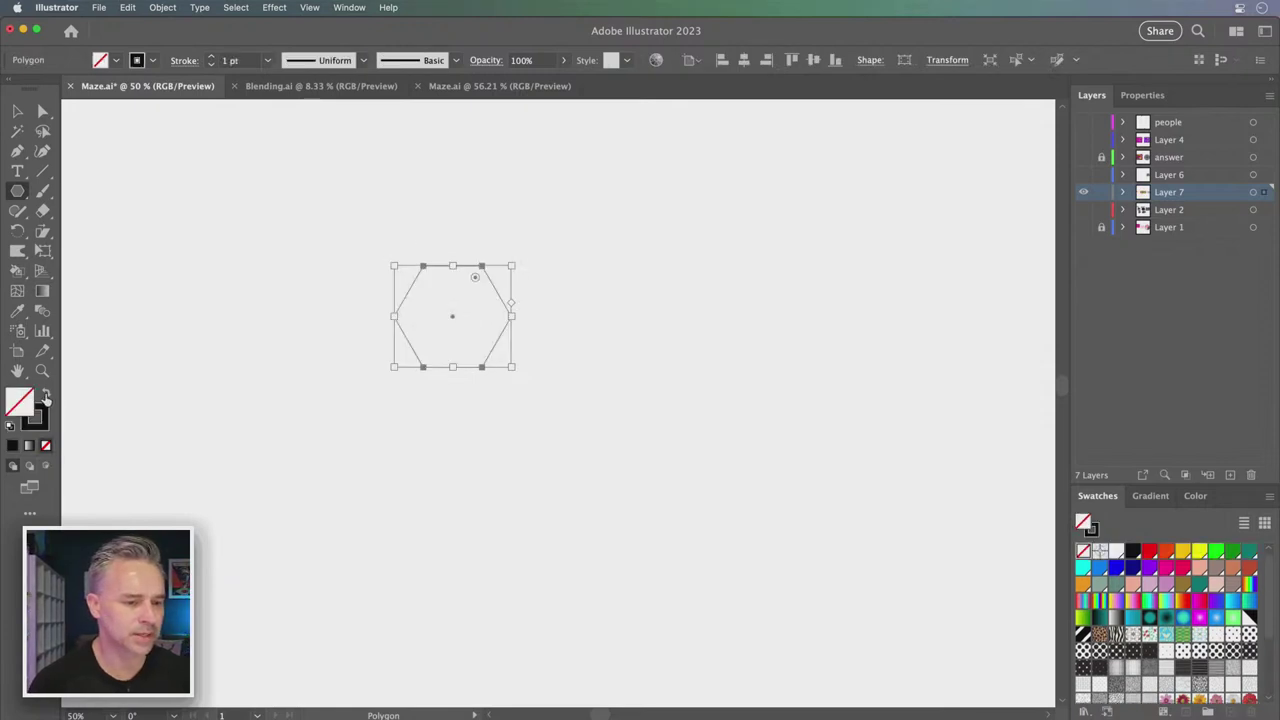
left_click(211, 57)
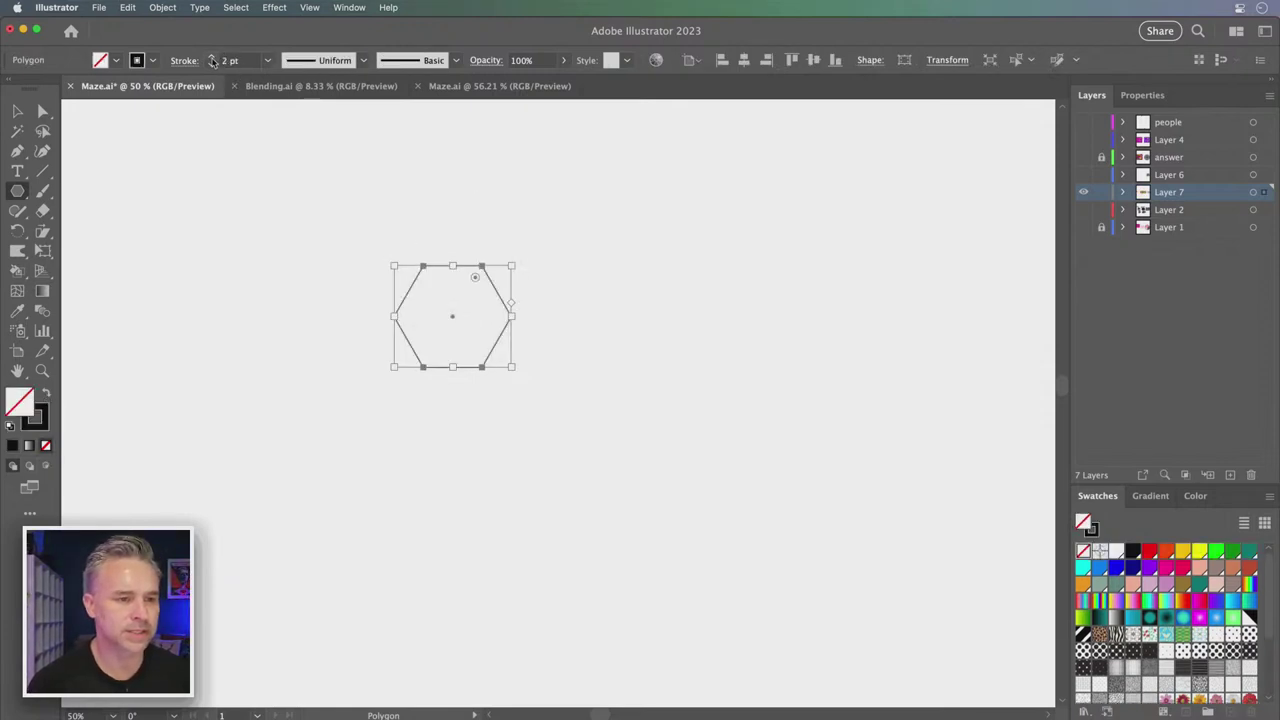
left_click(211, 57)
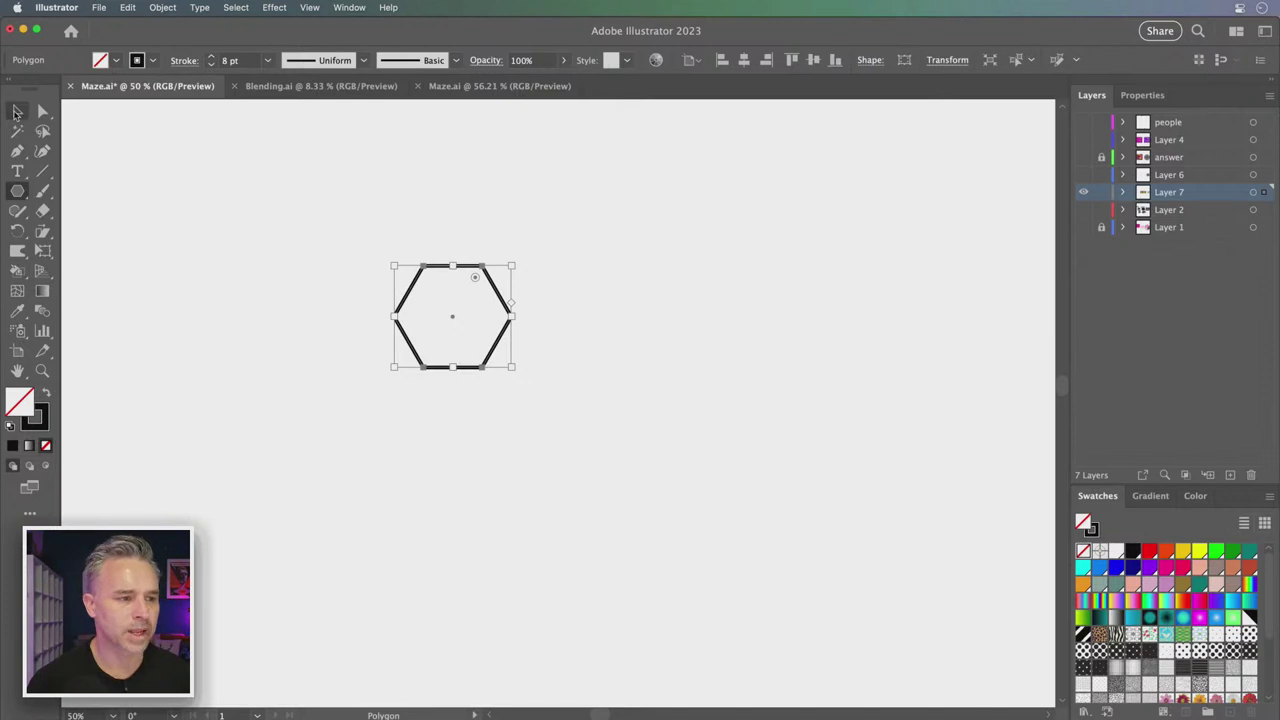
left_click(18, 112)
left_click(163, 8)
mouse_move(147, 418)
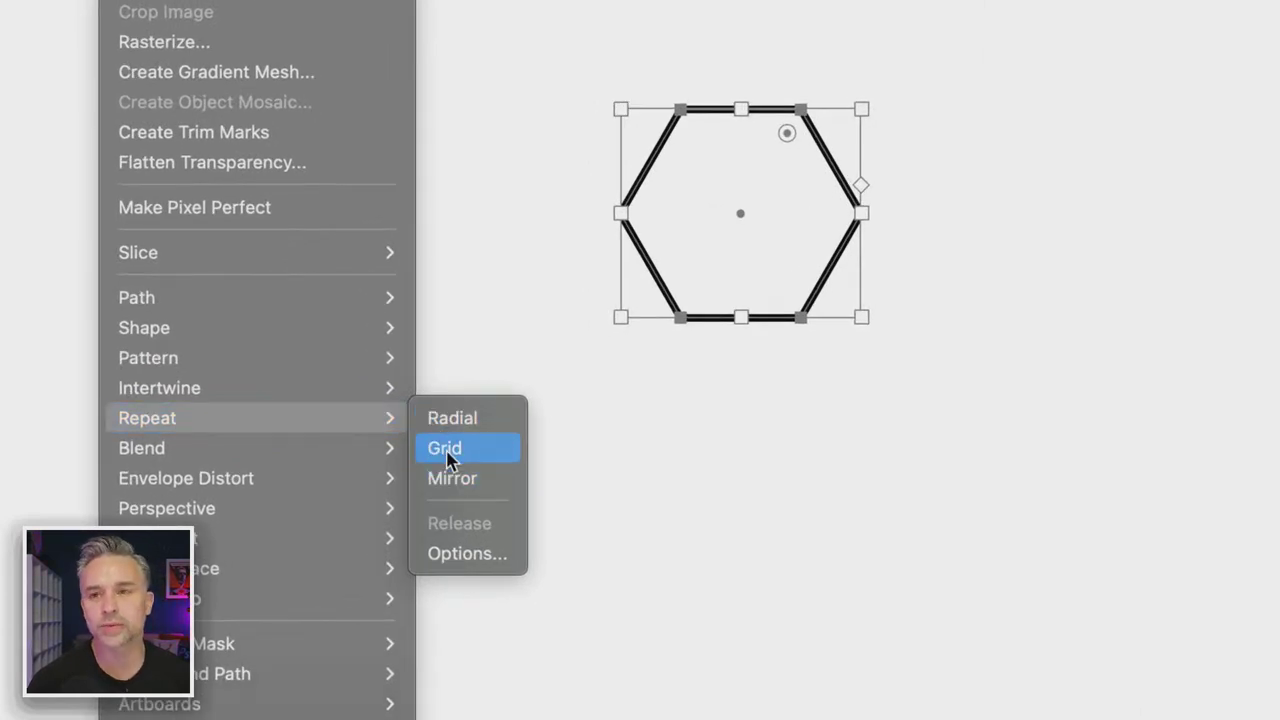
Make the hexagon a grid repeat with overlapping rows (-8.09 px) and columns
left_click(447, 458)
right_click(686, 232)
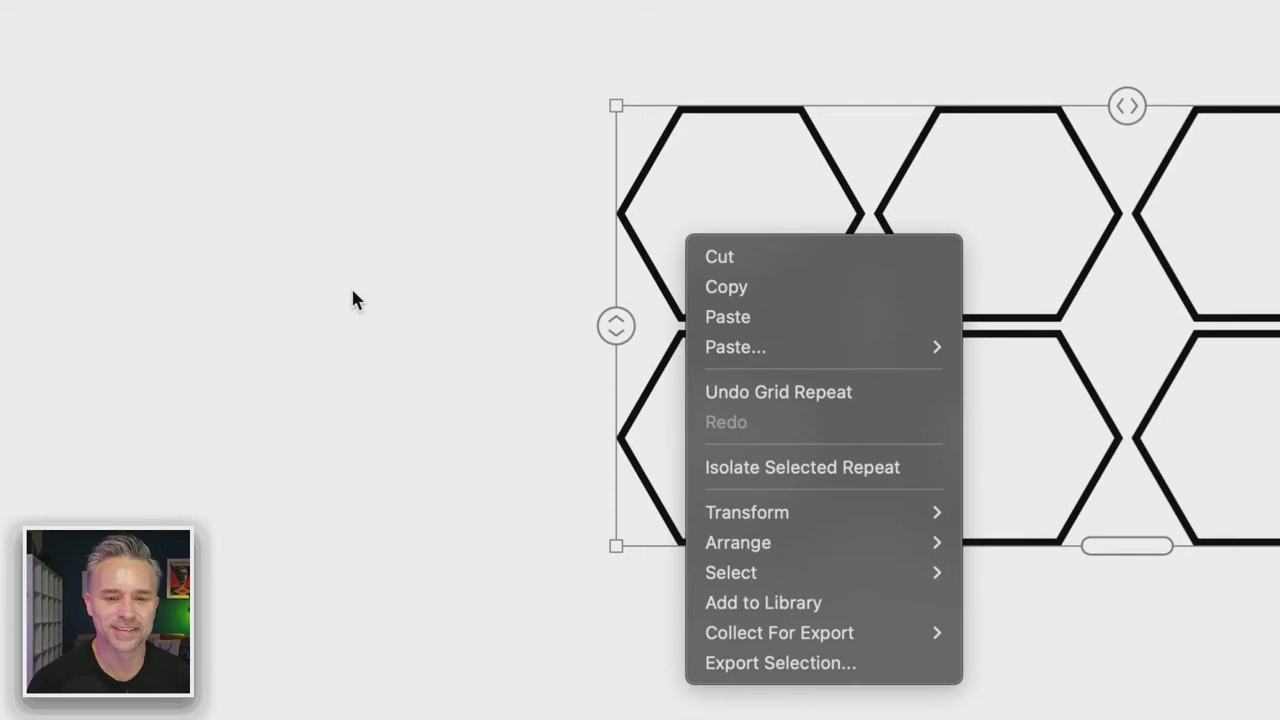
left_click(351, 294)
left_click_drag(614, 332, 612, 322)
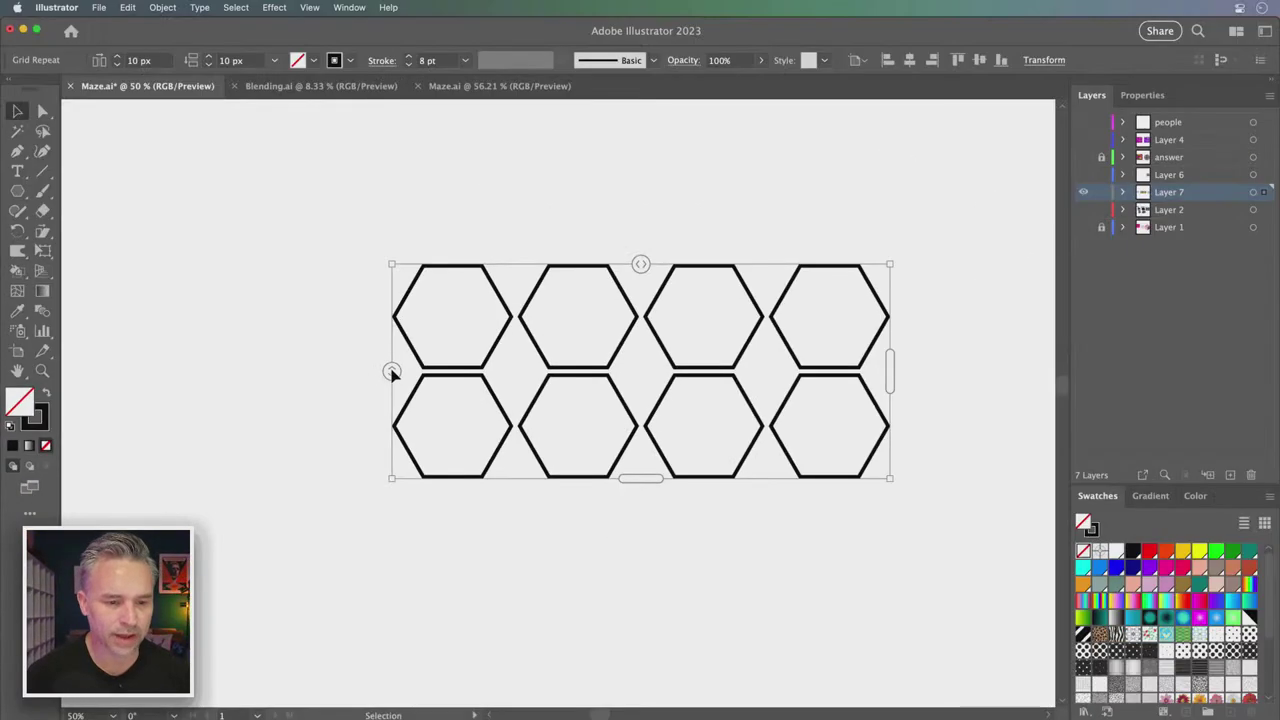
left_click_drag(391, 372, 395, 371)
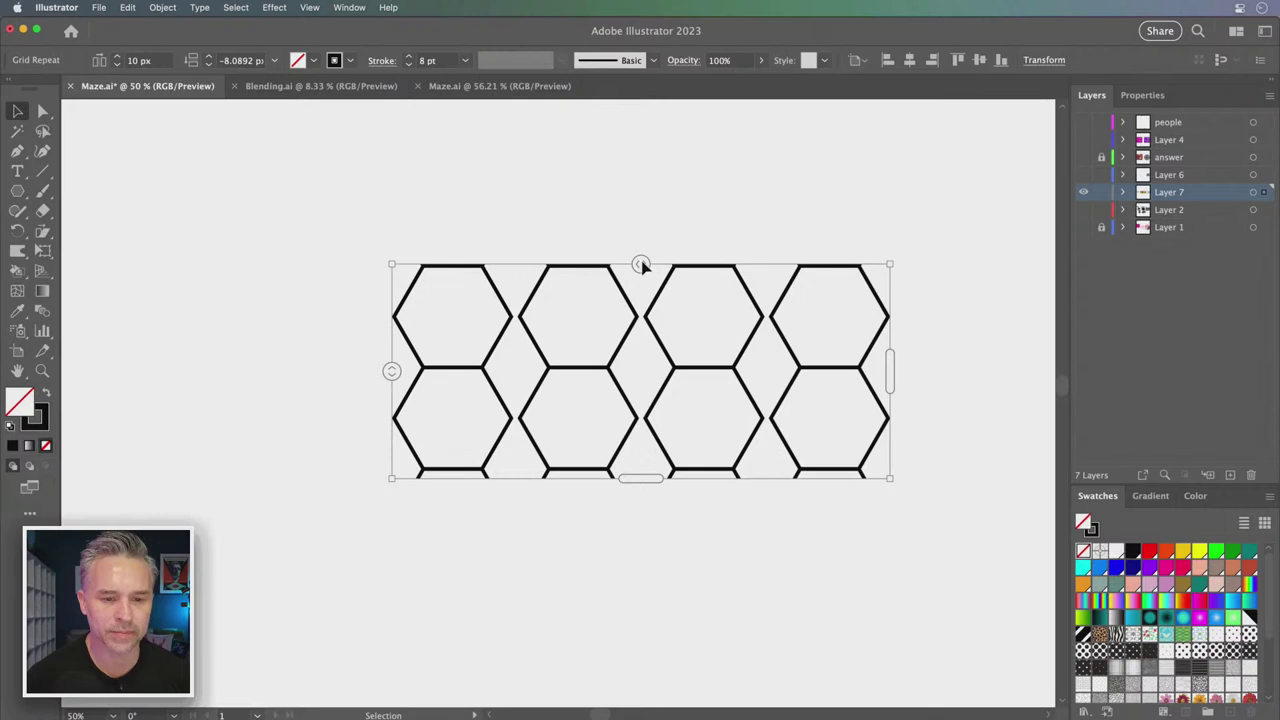
left_click_drag(641, 265, 633, 268)
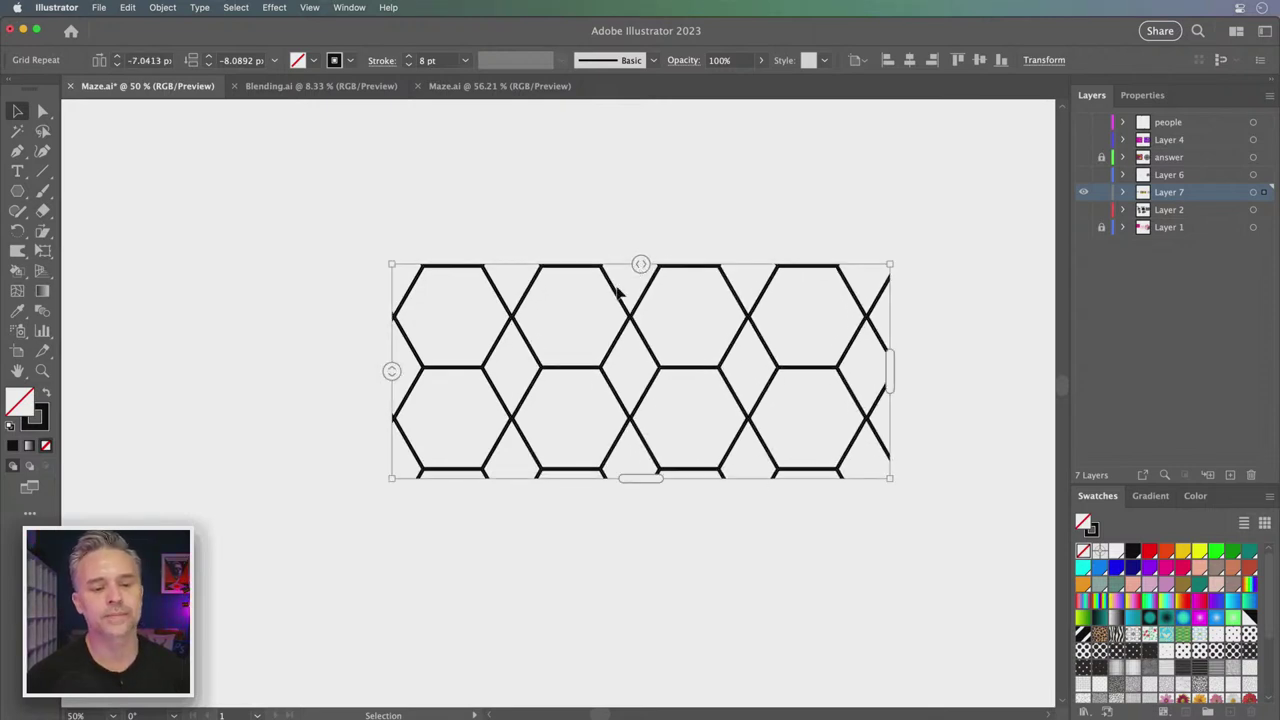
Enlarge the hexagon grid with more rows and columns and move it up-left off the maze
key("ctrl+minus")
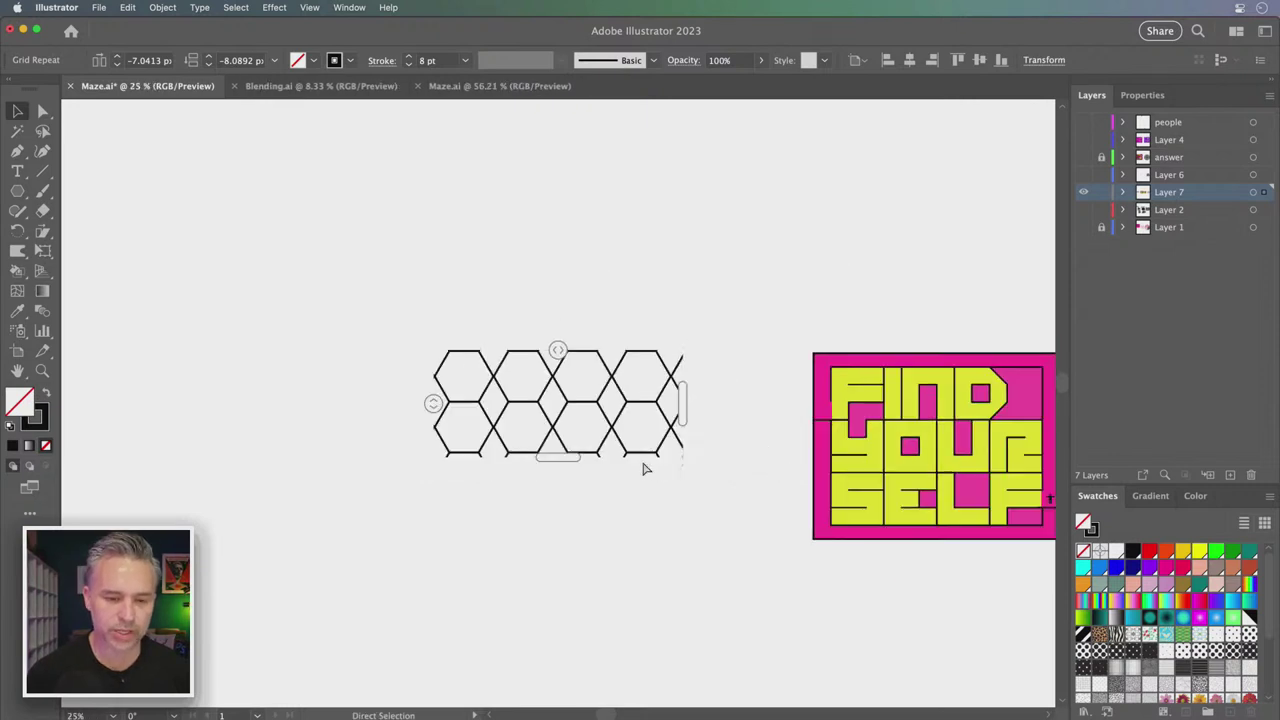
key("p")
left_click_drag(552, 466, 555, 686)
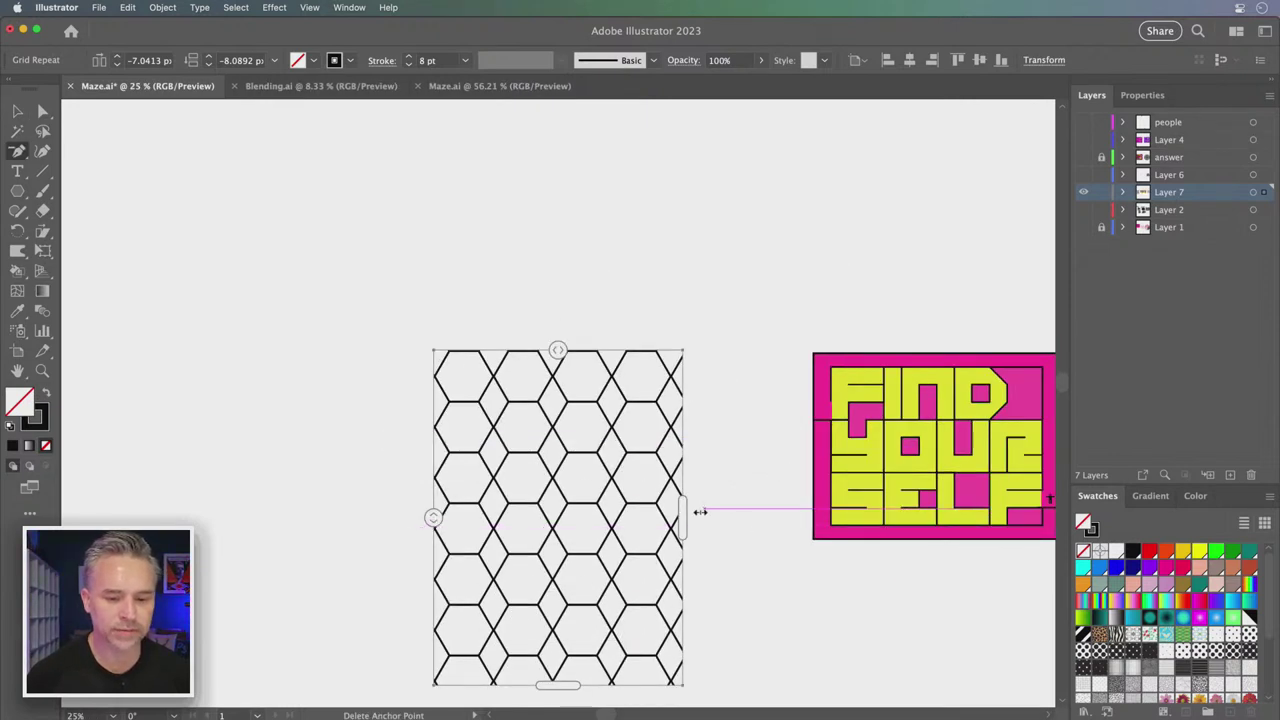
left_click_drag(684, 516, 943, 516)
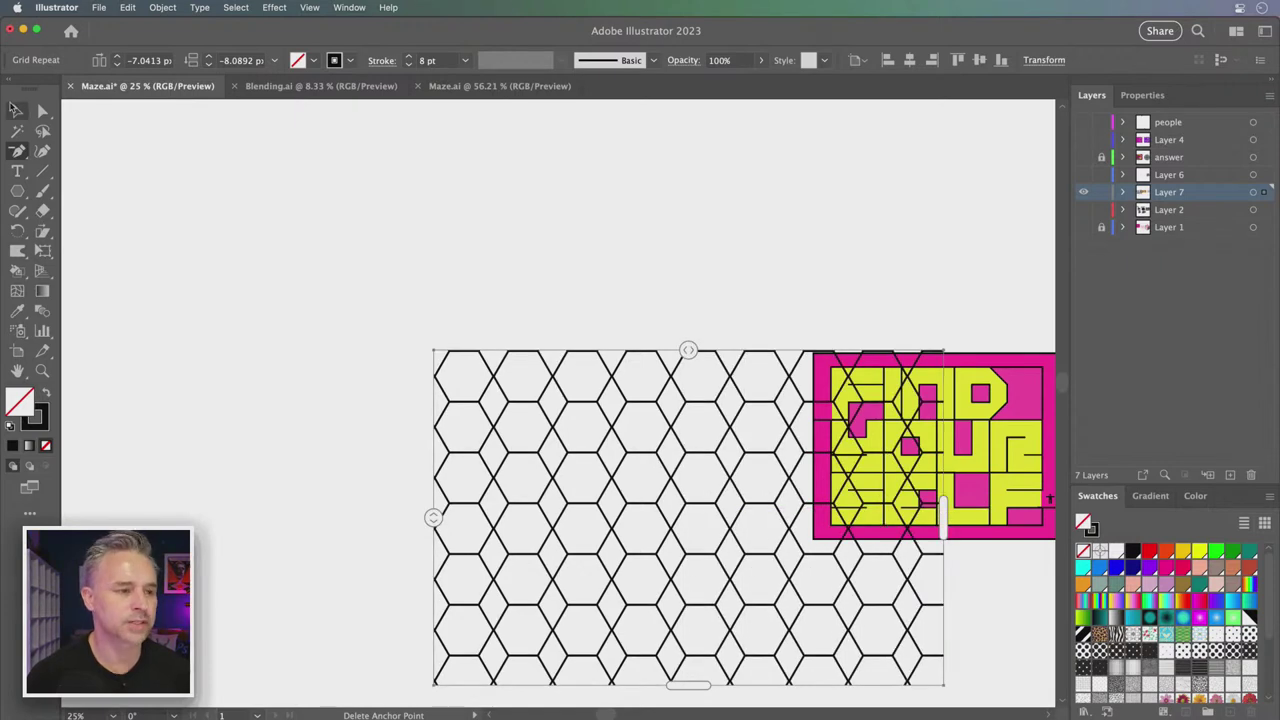
left_click(15, 109)
left_click_drag(497, 386, 220, 268)
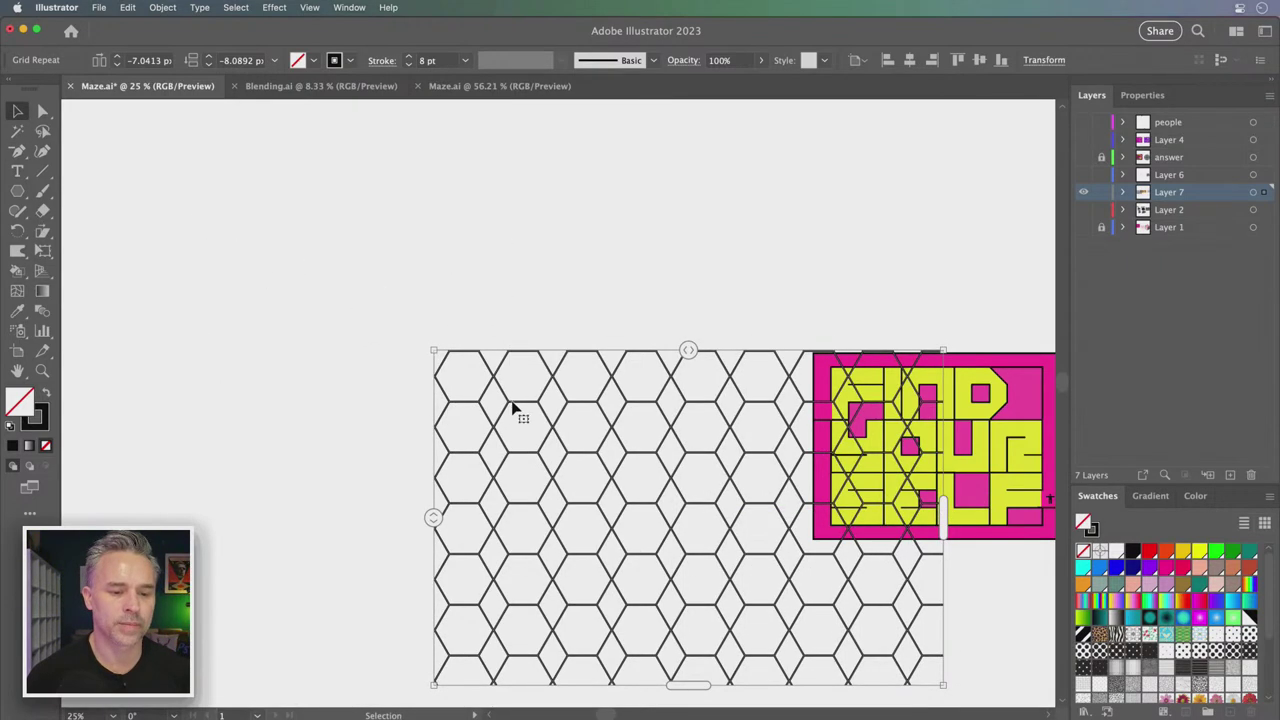
left_click_drag(506, 408, 277, 251)
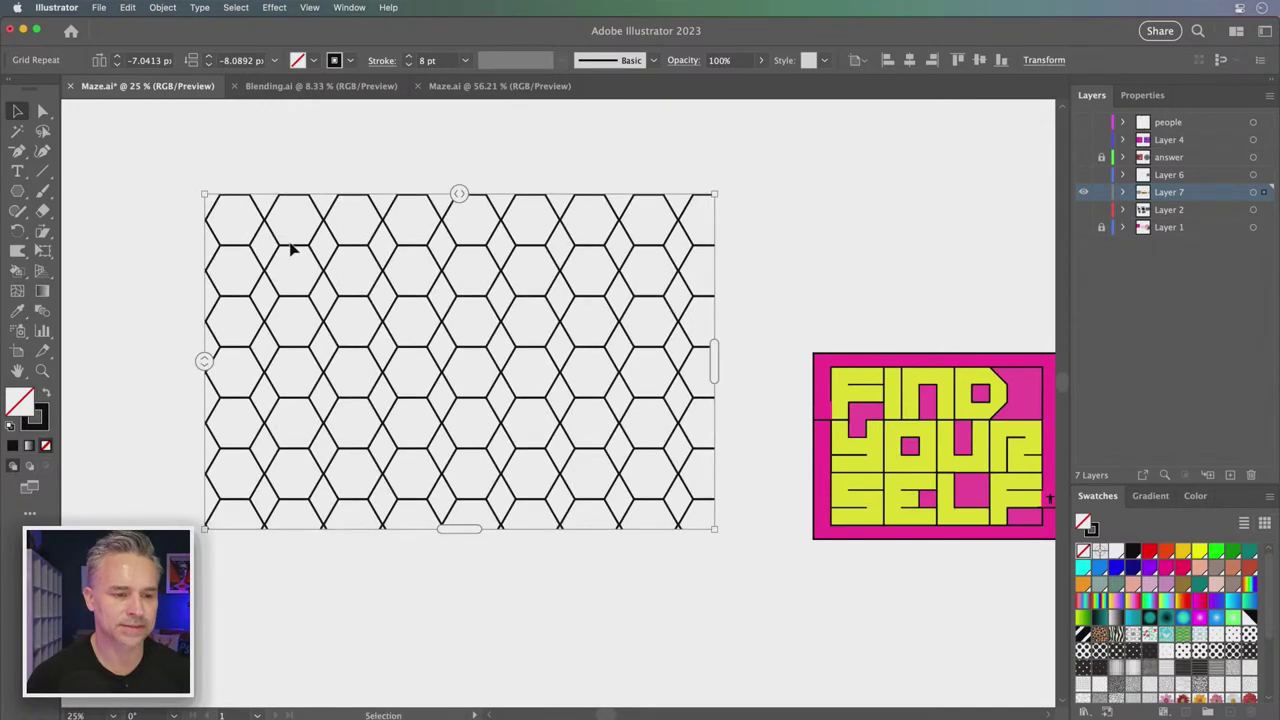
left_click_drag(289, 249, 287, 242)
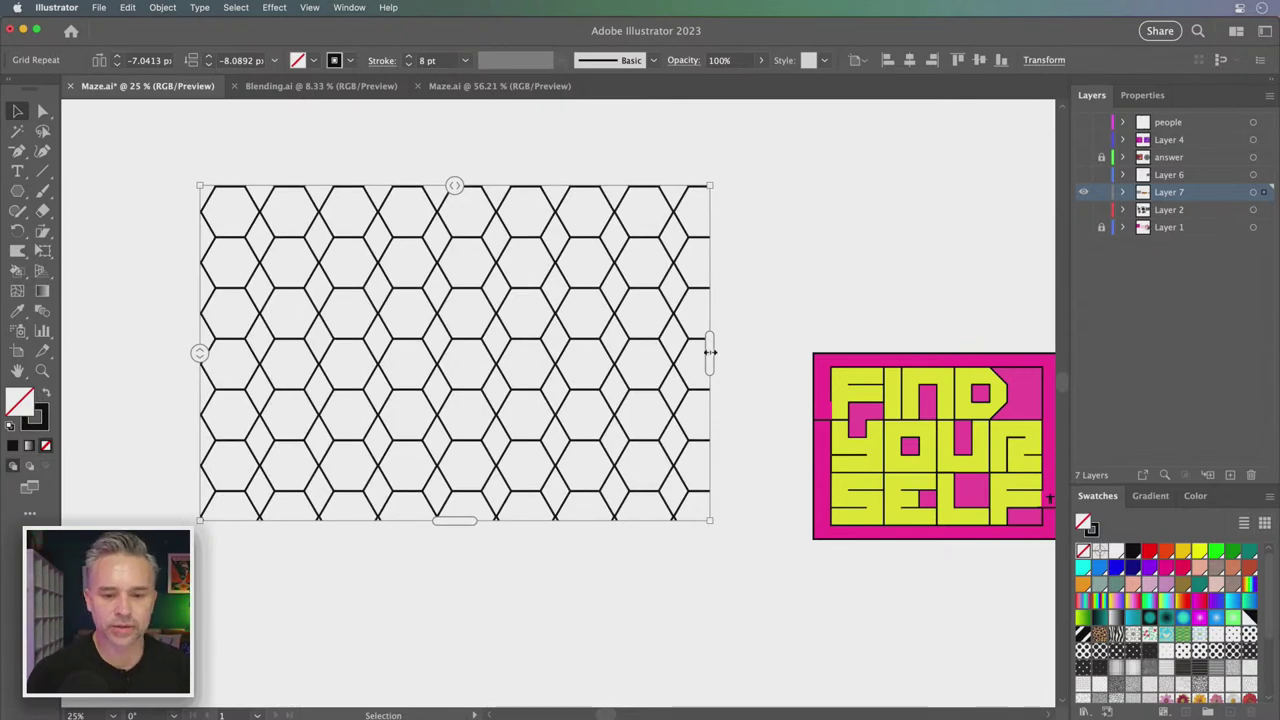
left_click_drag(723, 349, 752, 349)
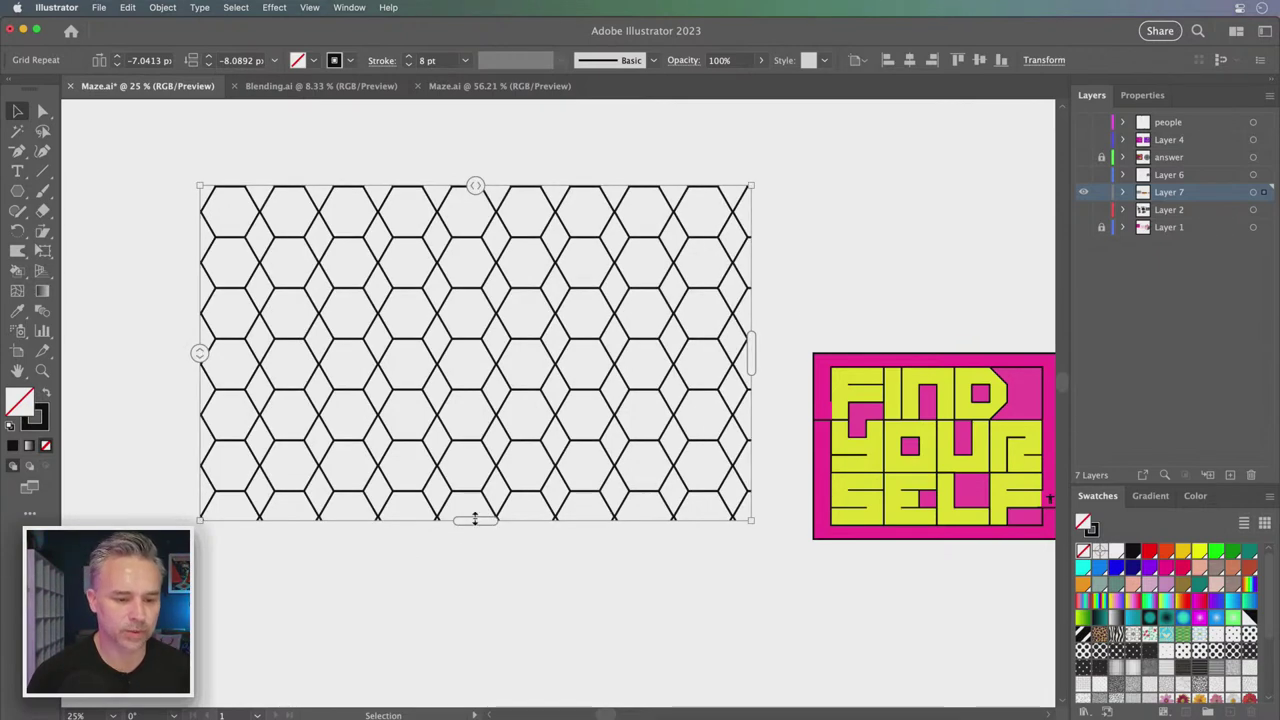
left_click_drag(475, 520, 478, 618)
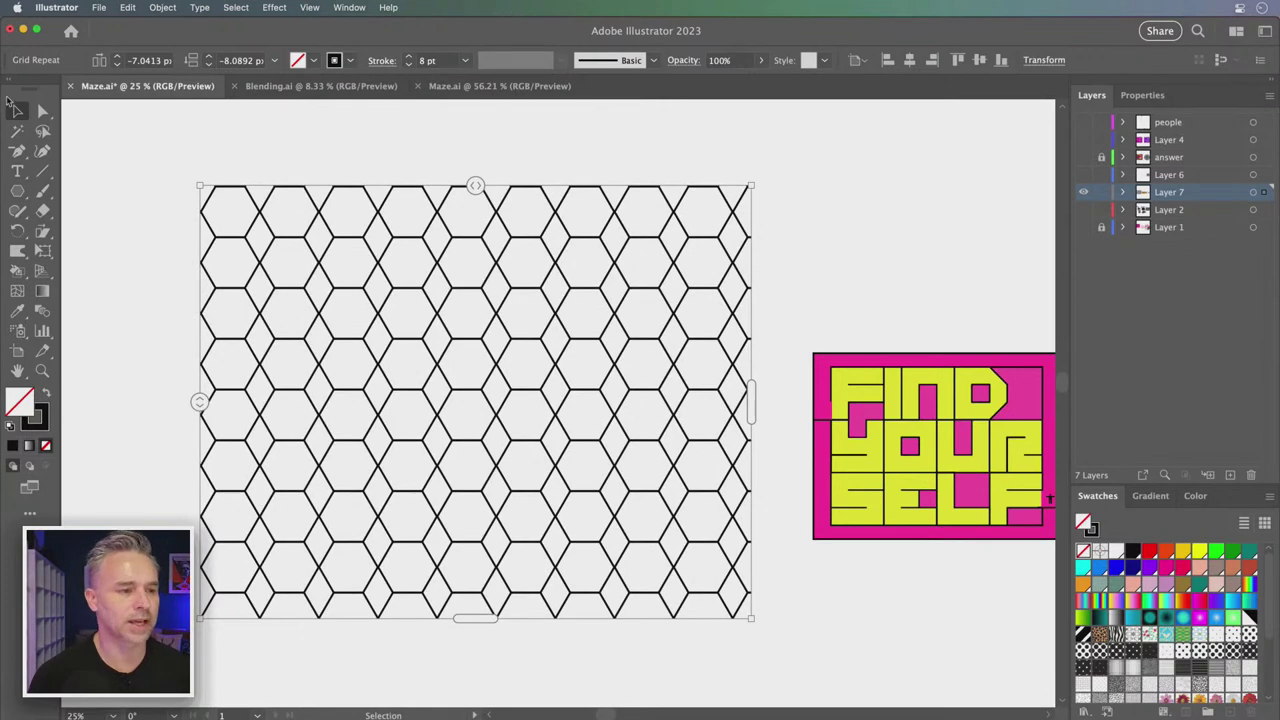
left_click(127, 7)
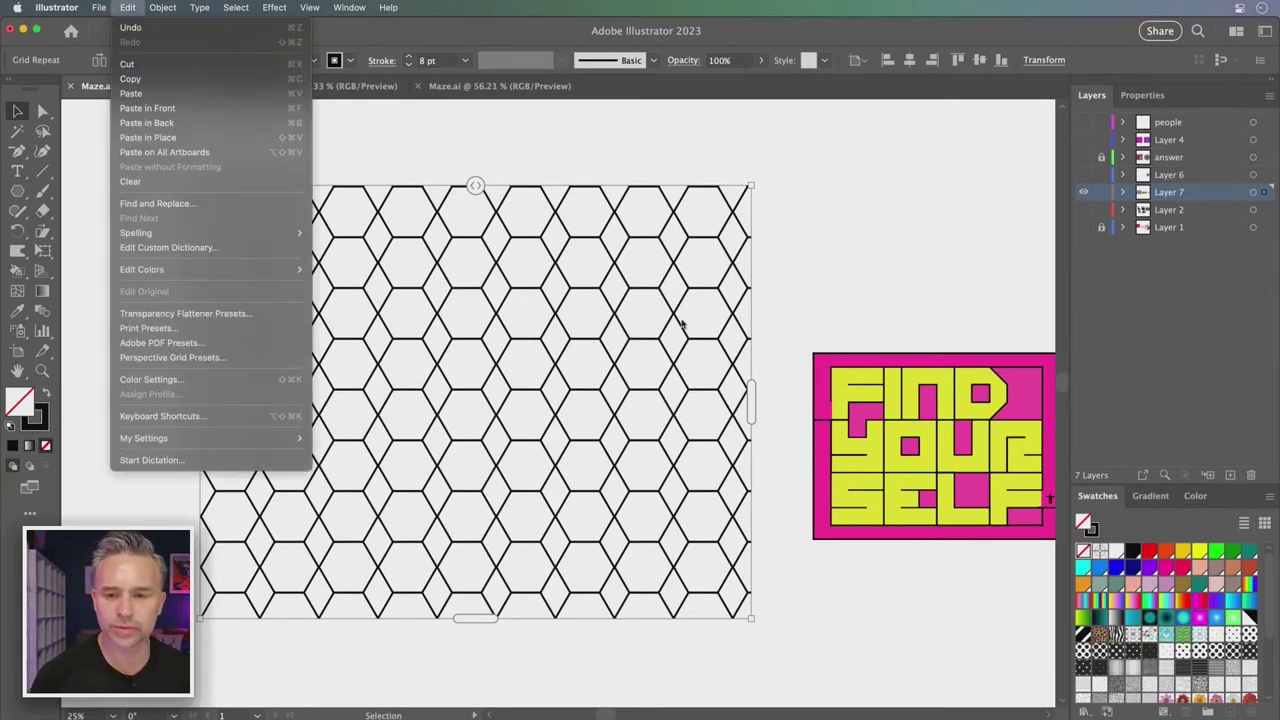
Set the grid repeat to Brick by Column with -75.95 px horizontal spacing
key("Escape")
left_click(1145, 95)
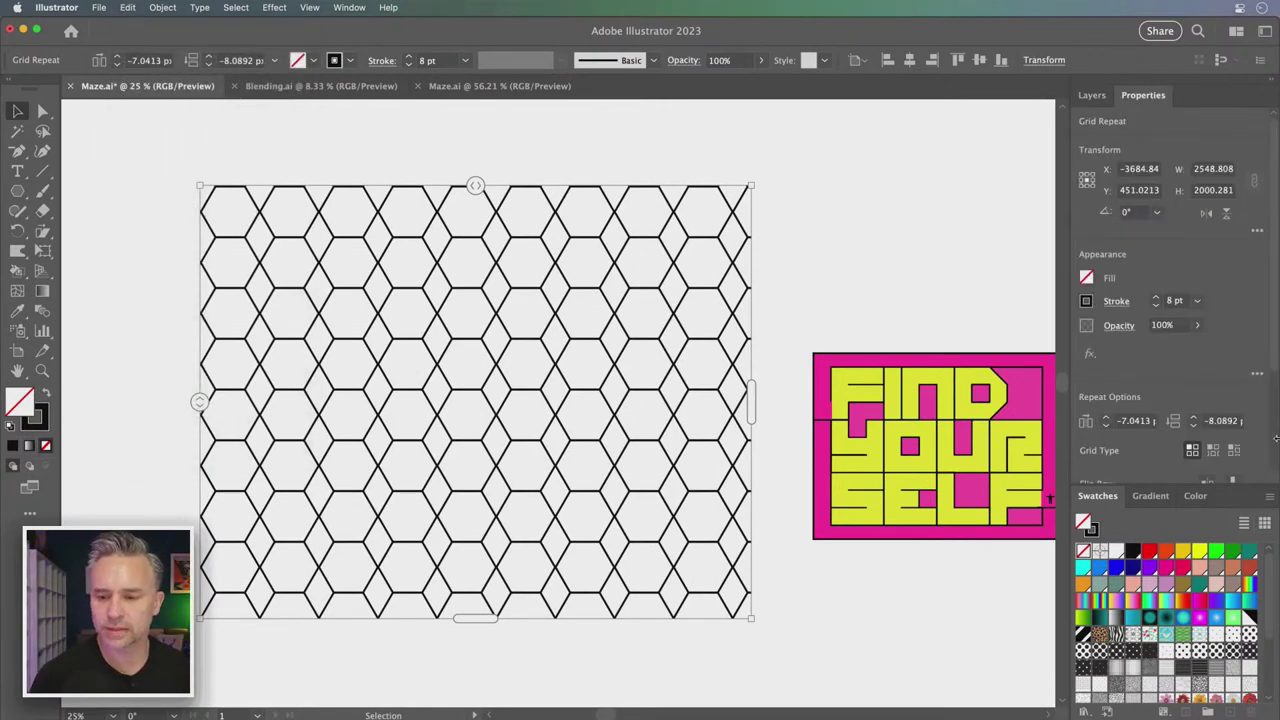
scroll(1210, 418, "down", 3)
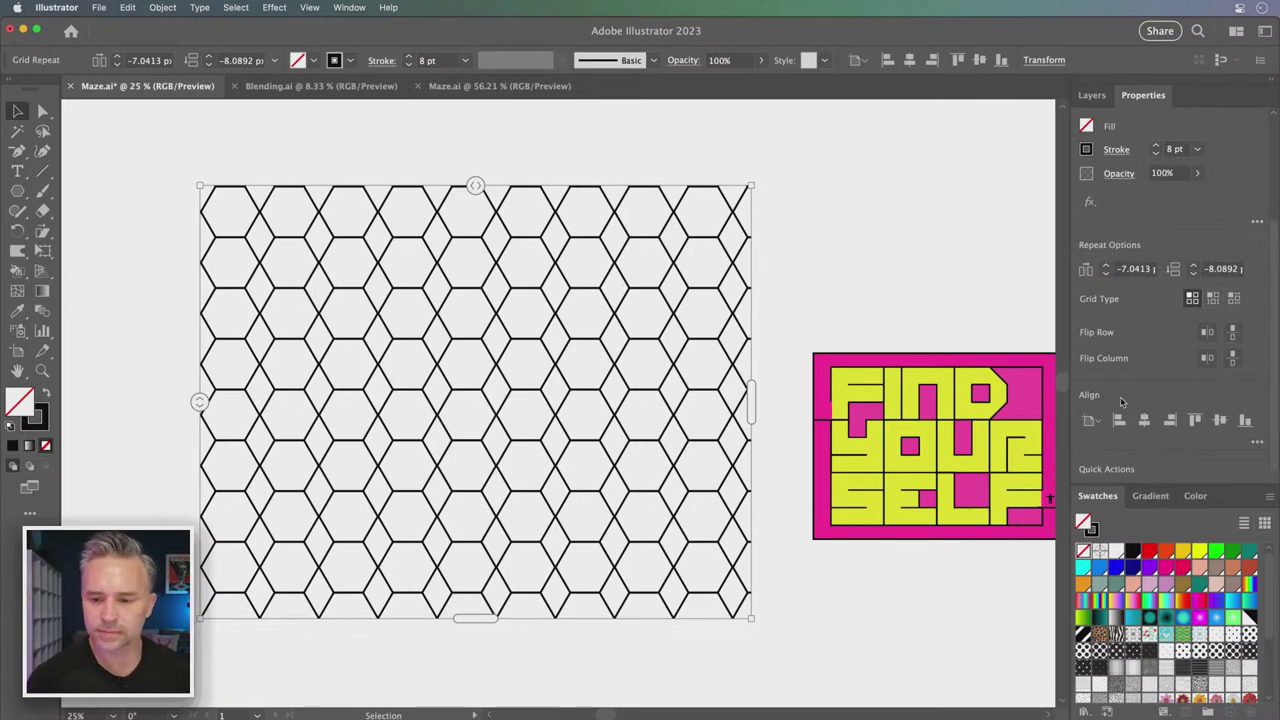
left_click(1214, 299)
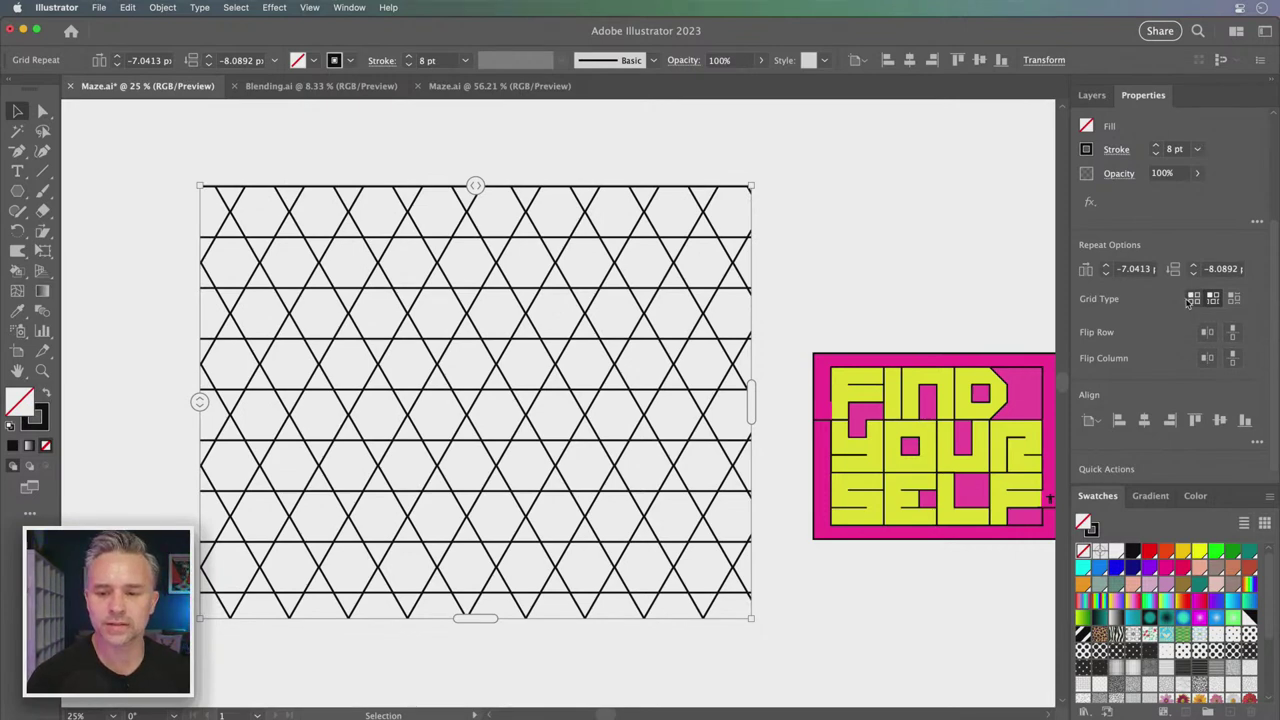
left_click(1193, 299)
left_click(1236, 299)
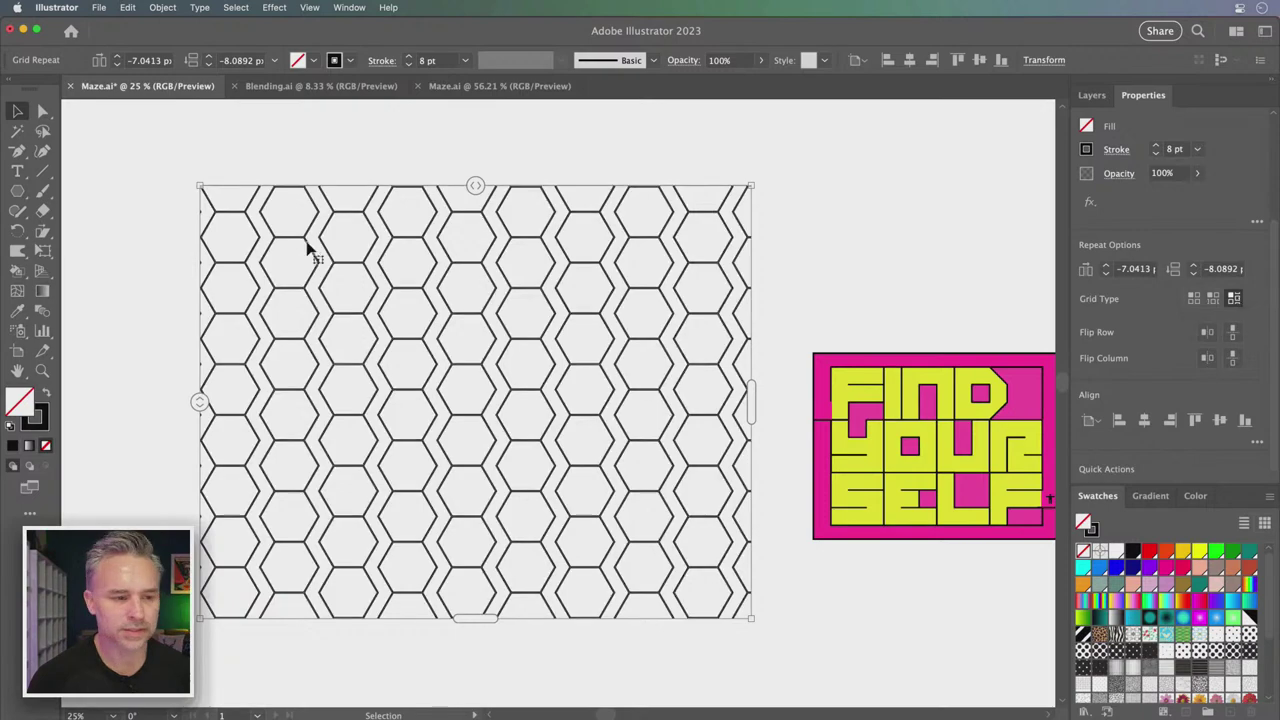
left_click_drag(475, 187, 460, 190)
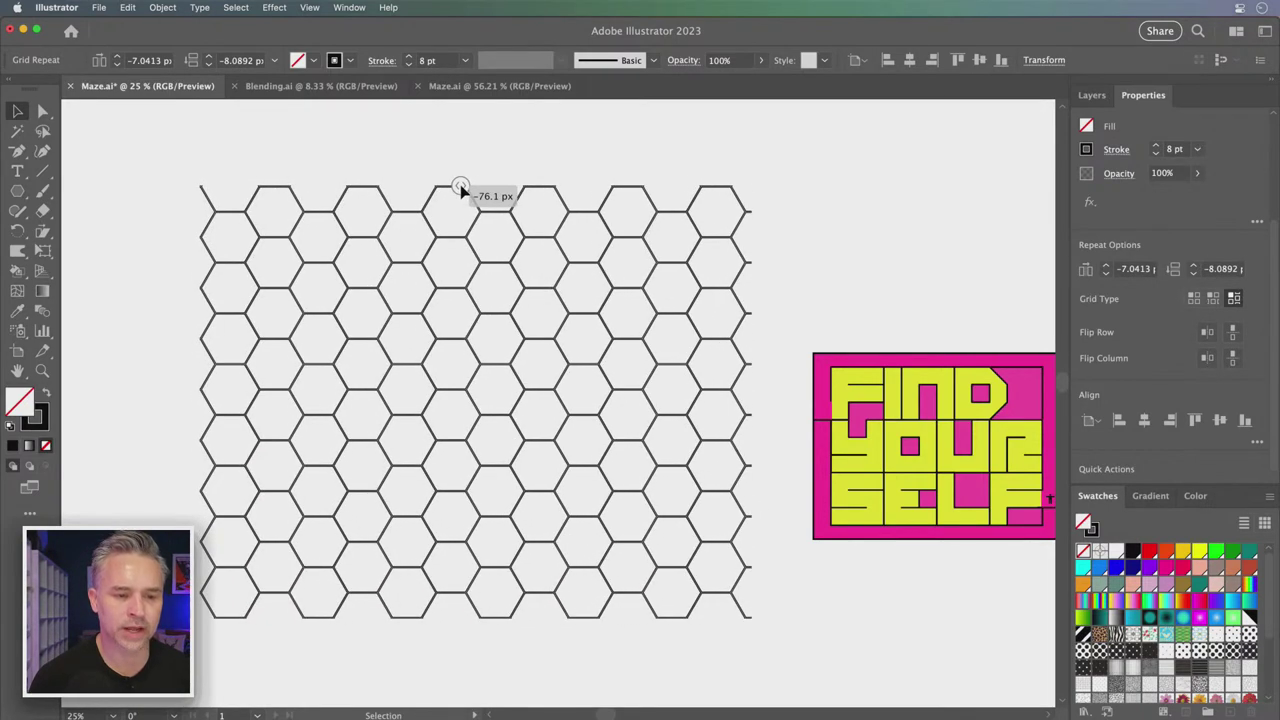
left_click_drag(461, 190, 463, 192)
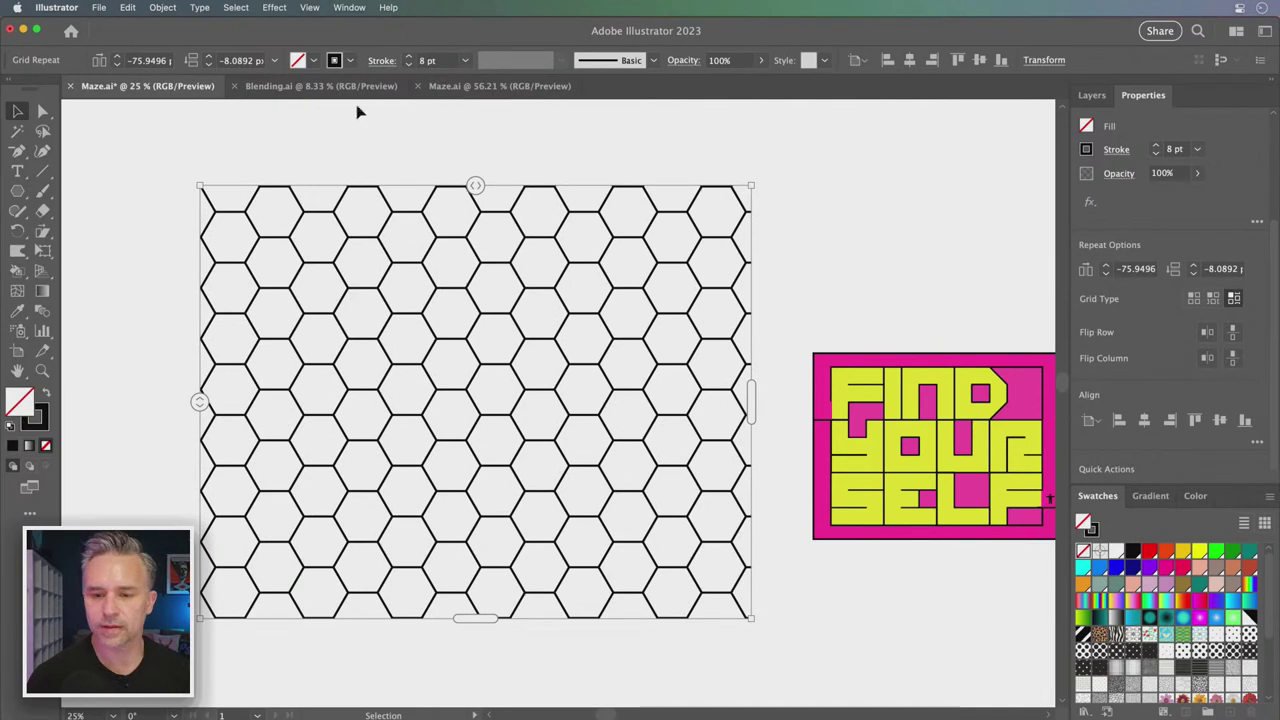
left_click(160, 7)
mouse_move(163, 416)
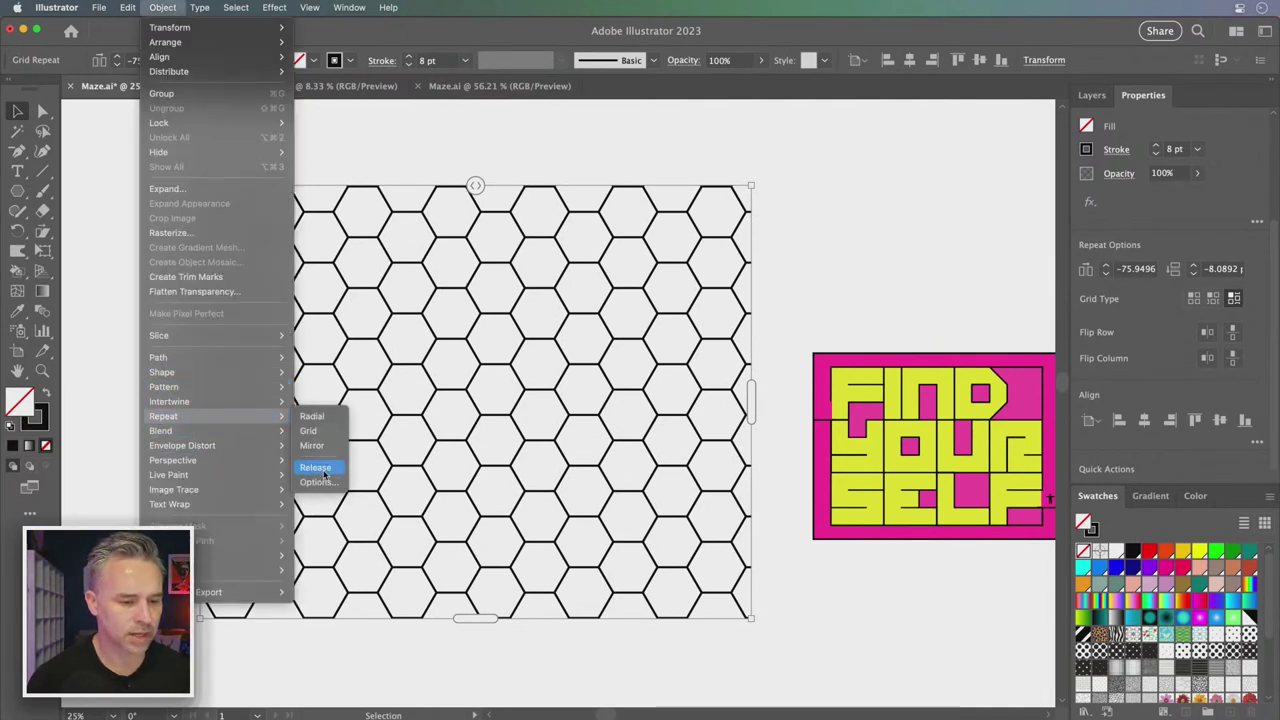
Expand the honeycomb repeat into plain paths and release its clipping mask
left_click(316, 467)
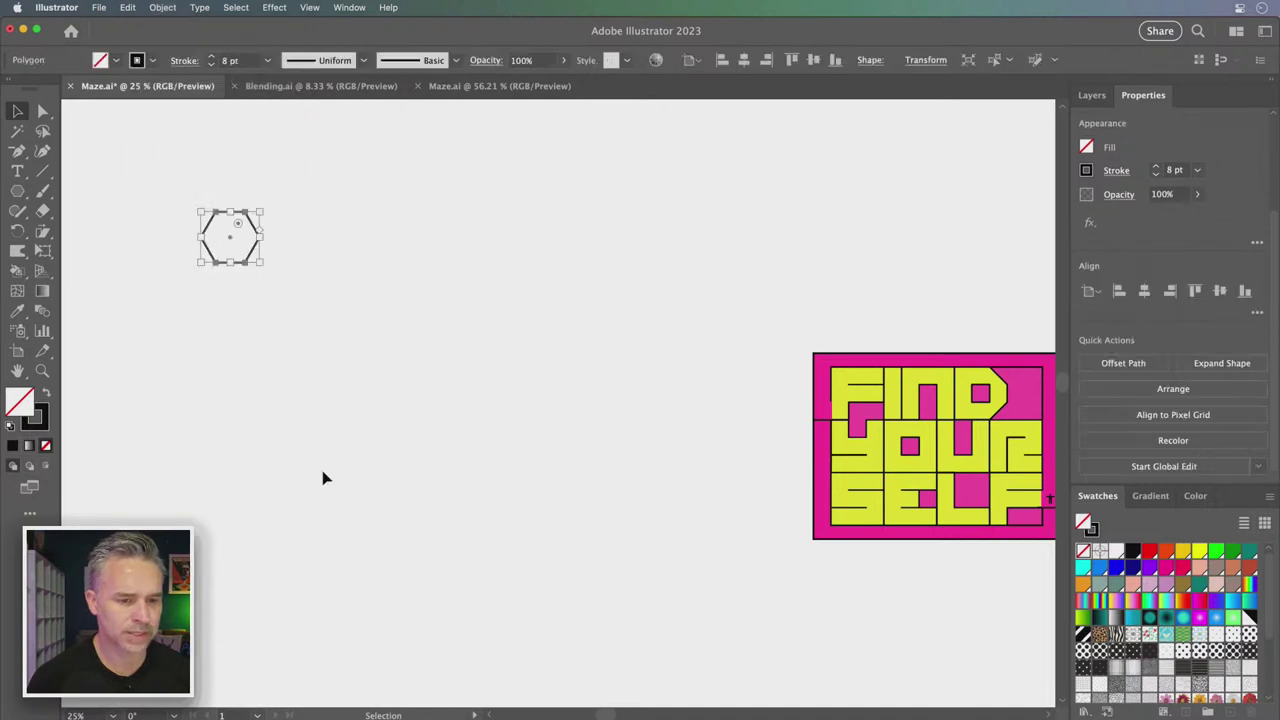
key("ctrl+z")
left_click(162, 7)
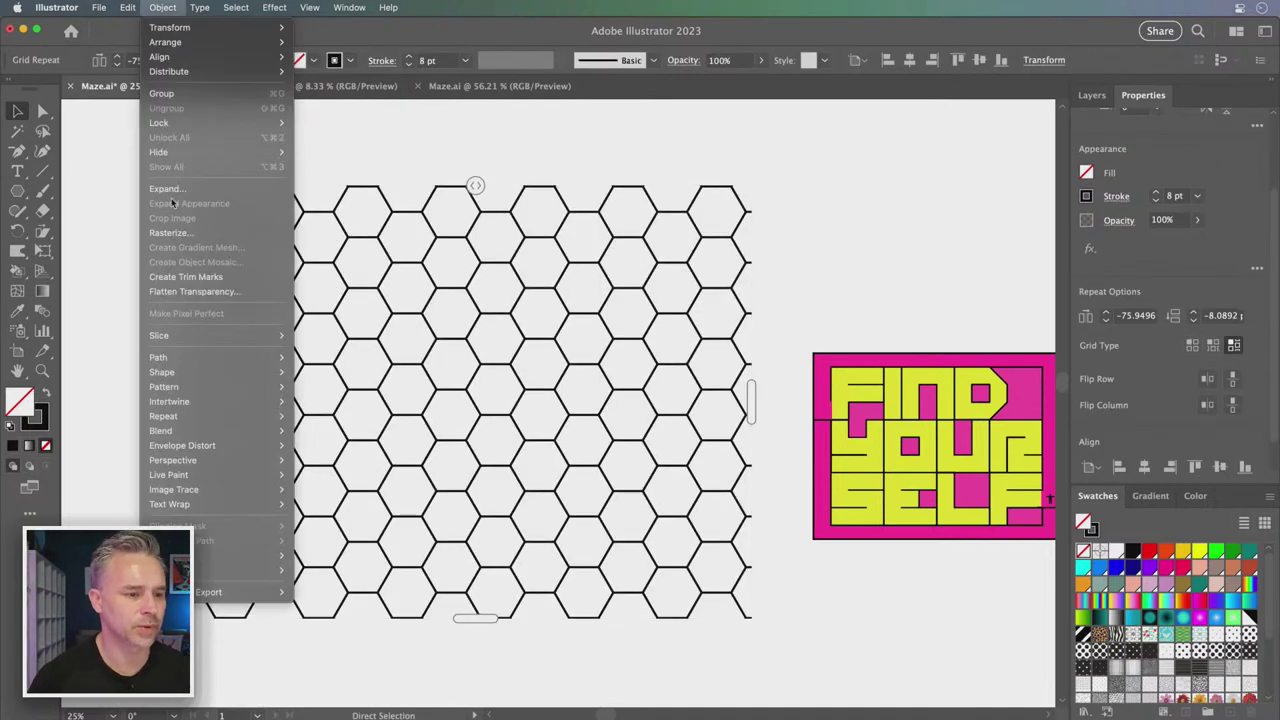
left_click(172, 190)
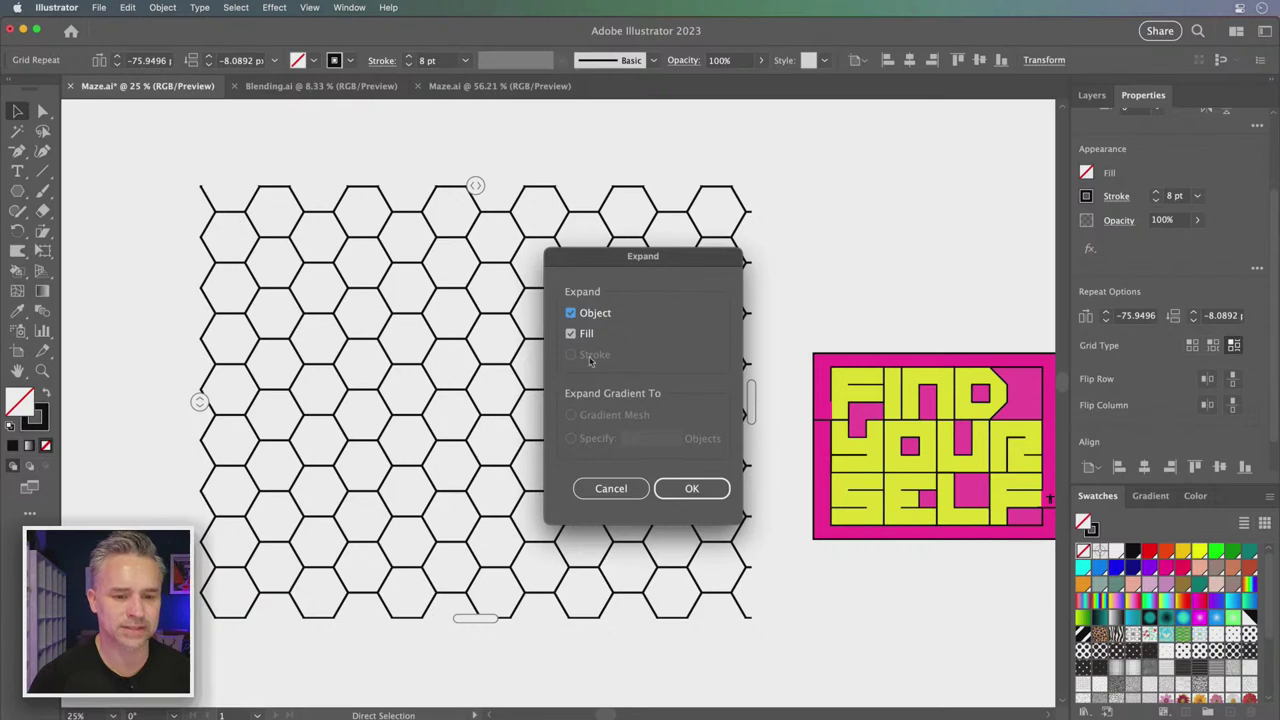
left_click(680, 490)
right_click(351, 348)
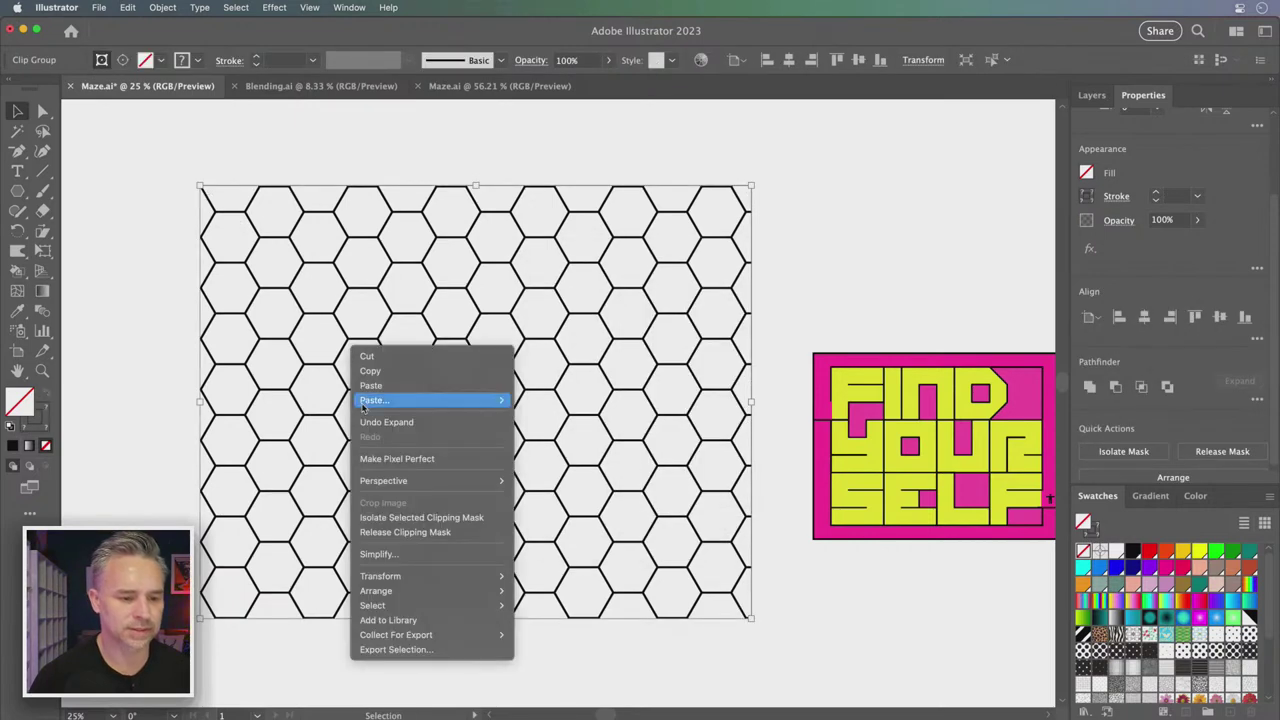
left_click(393, 533)
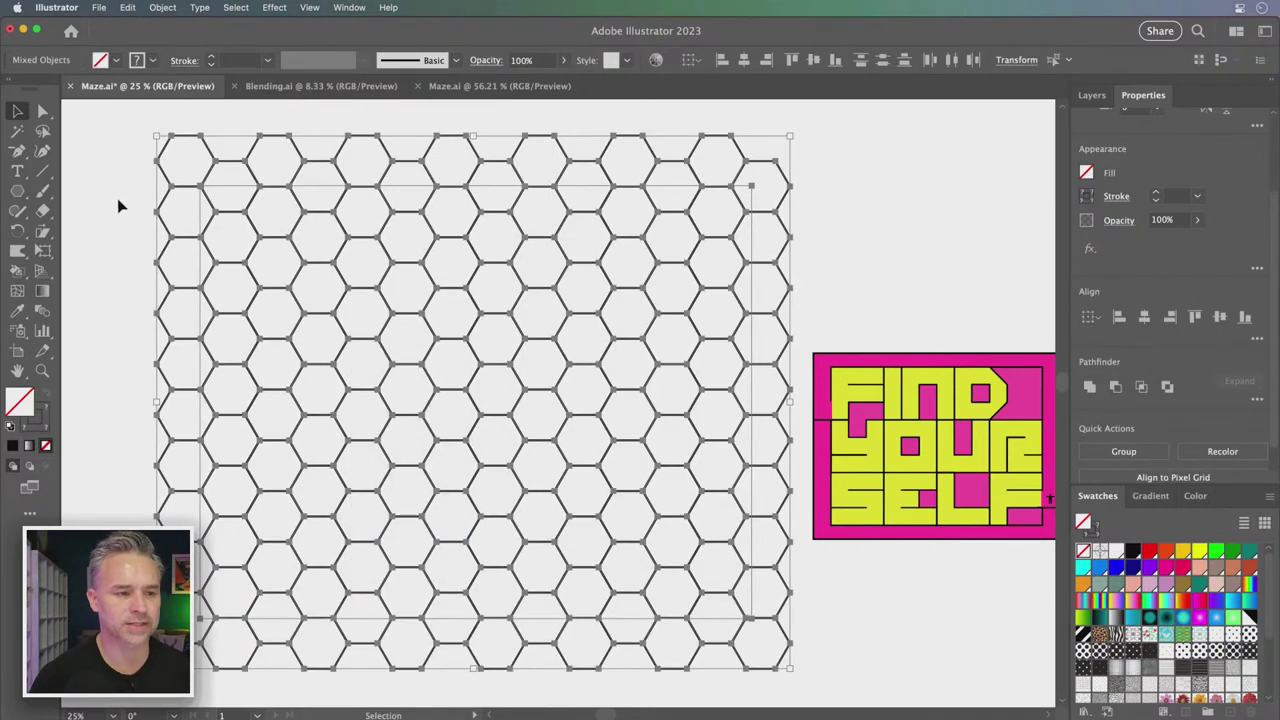
Move the hexagon grid to the left and select the whole group
scroll(300, 233, "left", 3)
left_click_drag(503, 237, 398, 232)
left_click(149, 220)
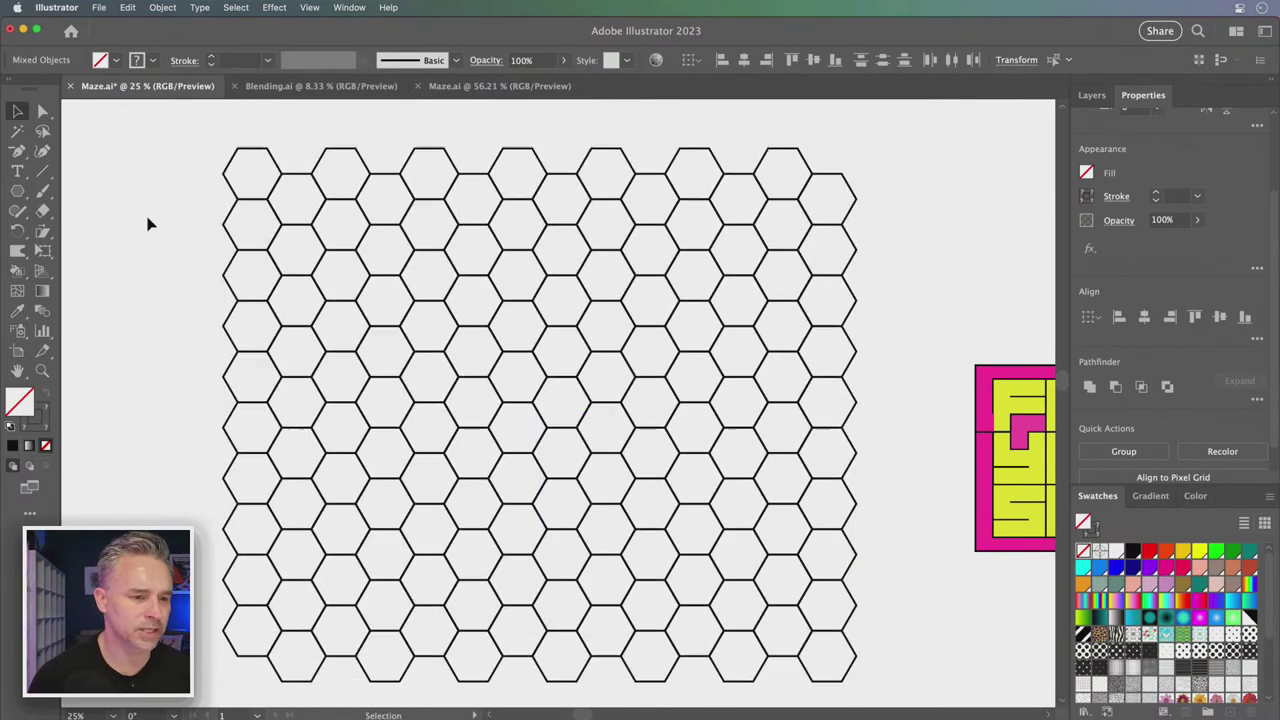
left_click(268, 230)
left_click(174, 149)
left_click(271, 209)
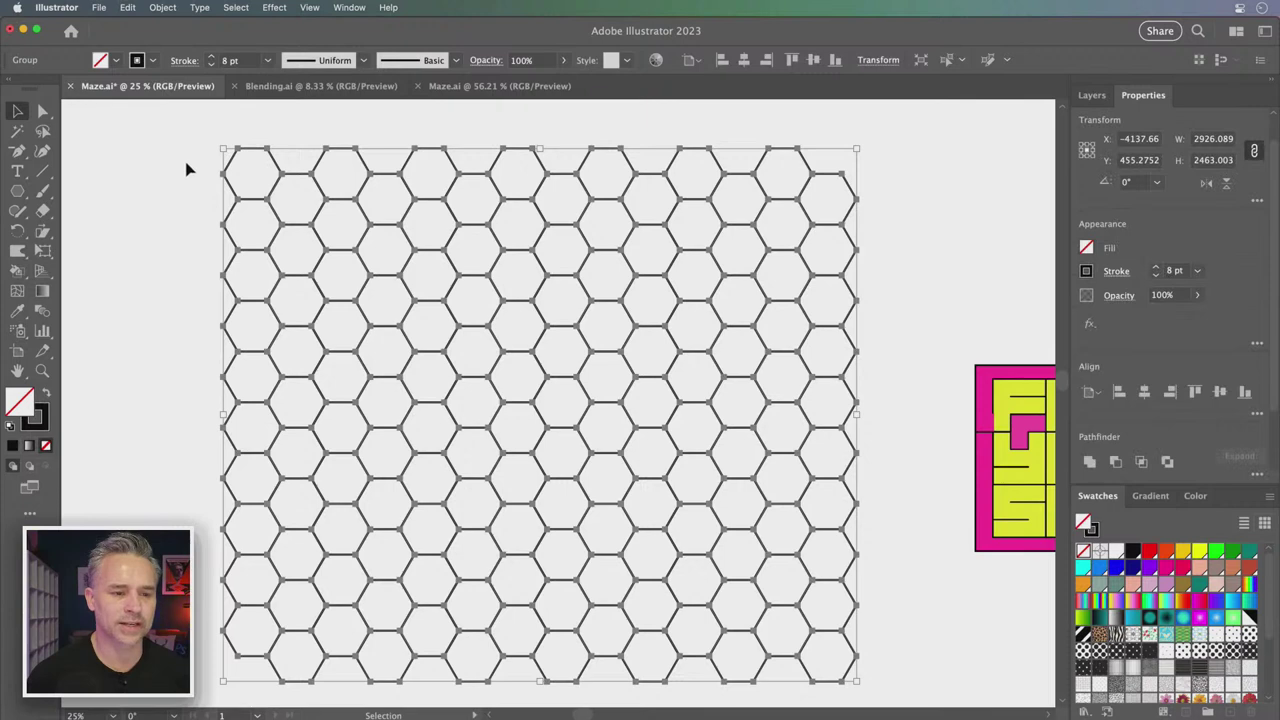
Try Live Paint filling four hexagons cyan, then undo the fills
left_click(15, 272)
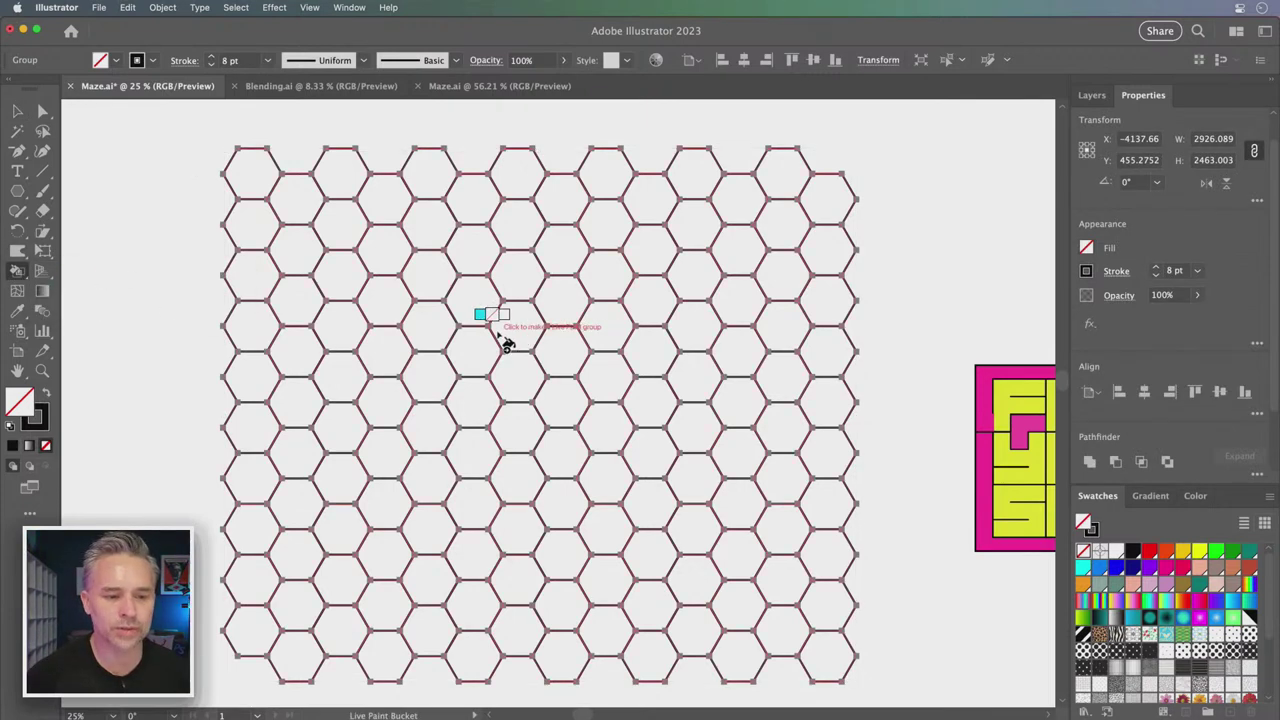
key("Right")
left_click(270, 183)
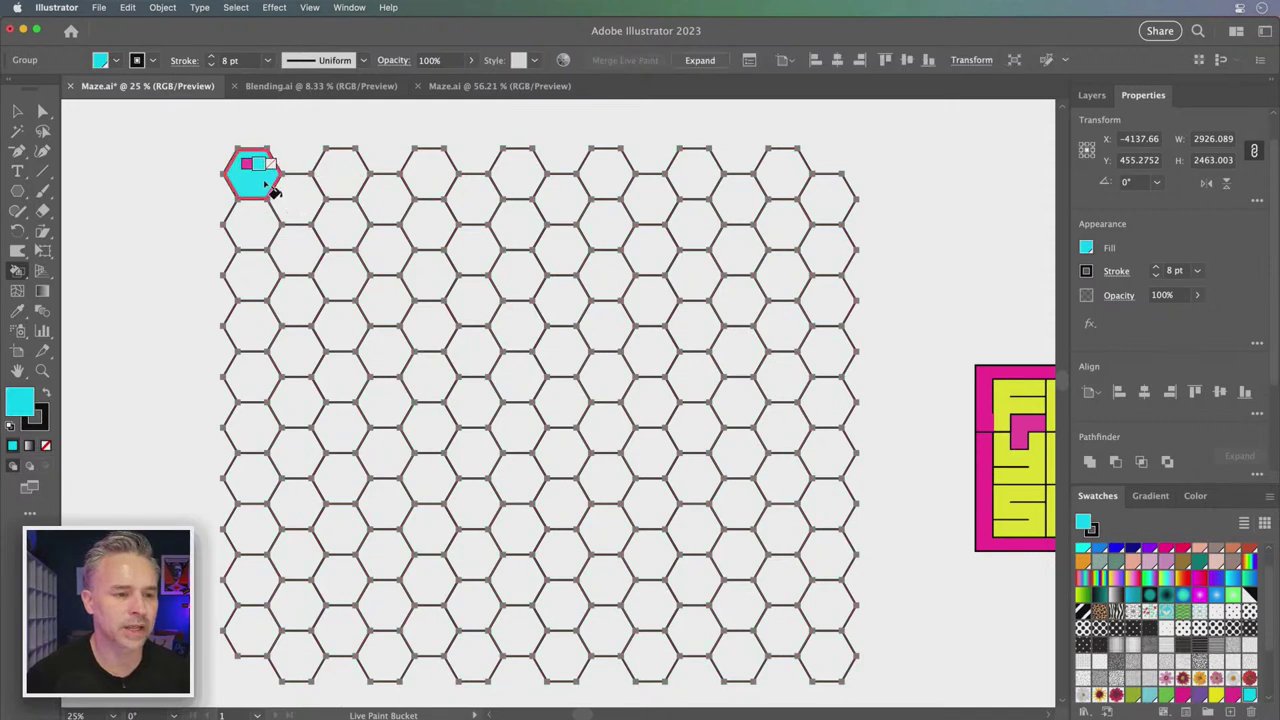
left_click(292, 202)
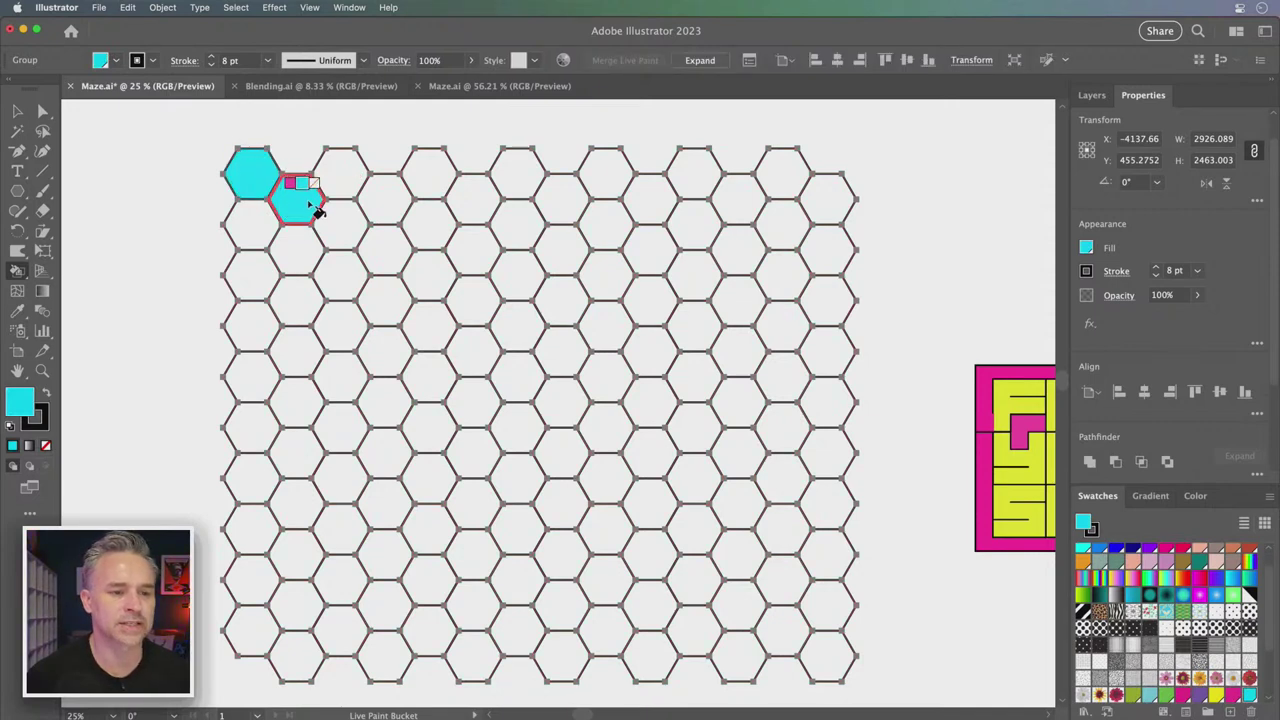
left_click(332, 224)
left_click(298, 252)
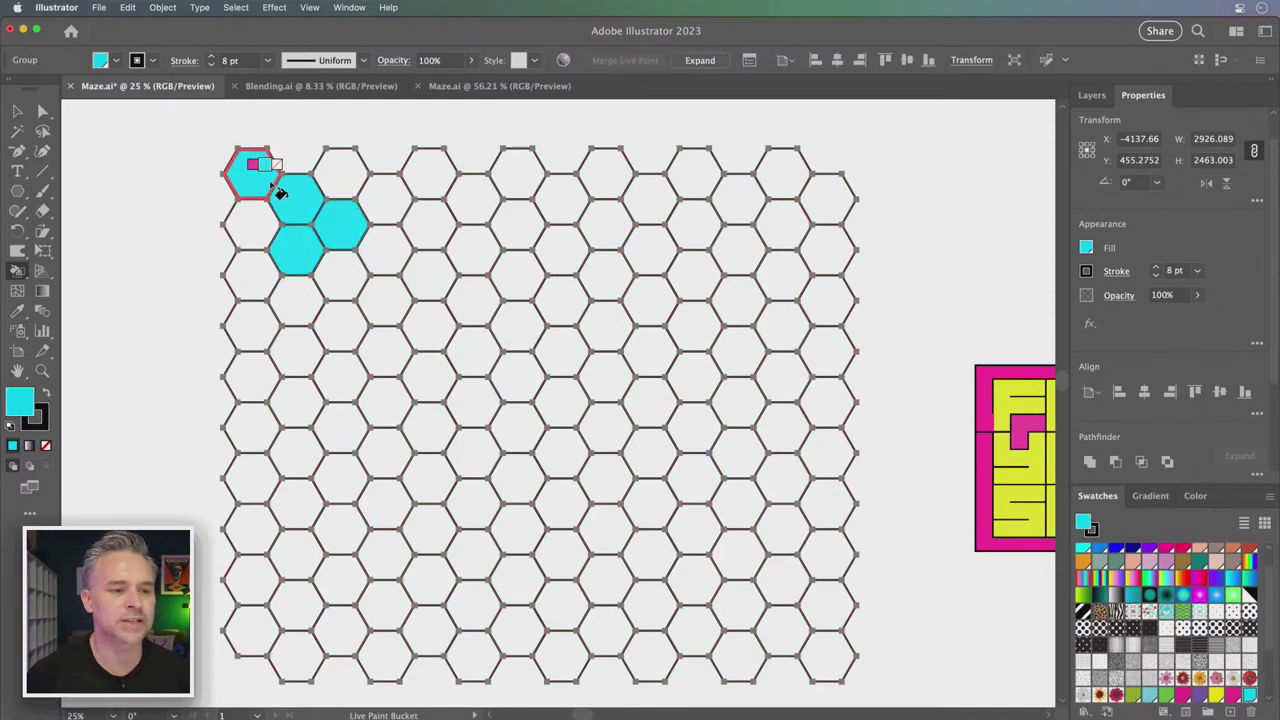
left_click(17, 111)
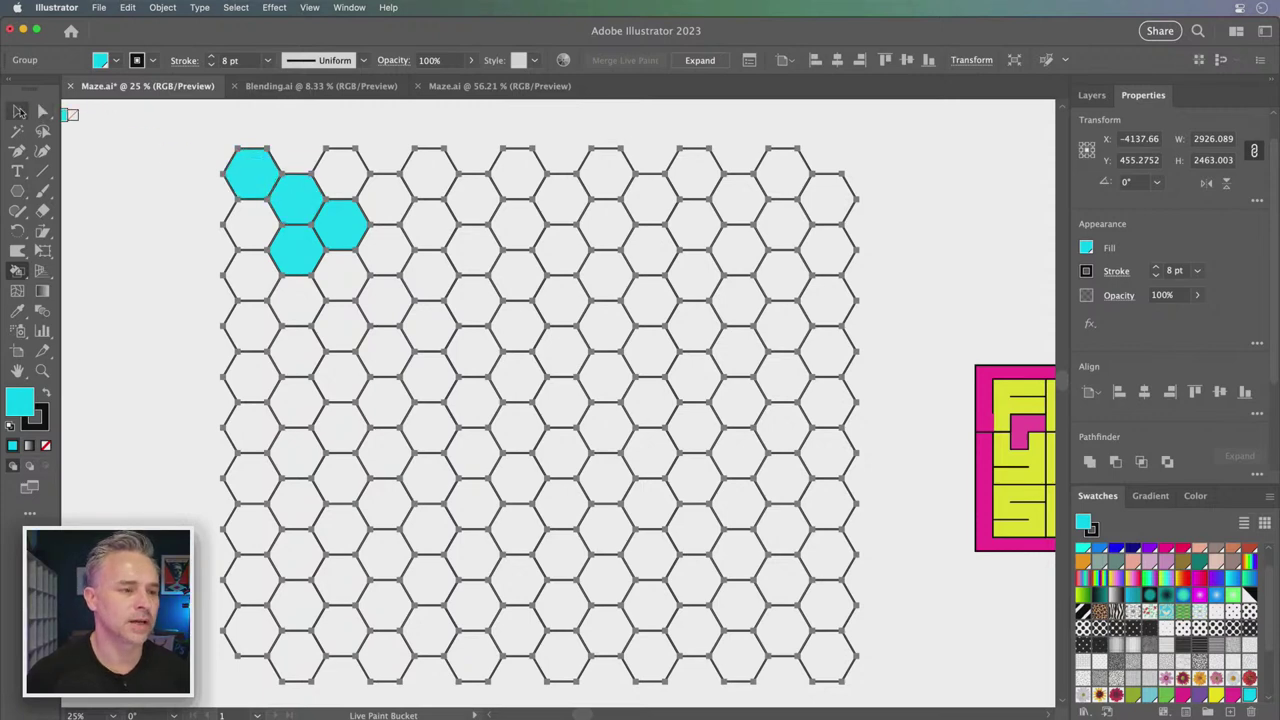
left_click(128, 8)
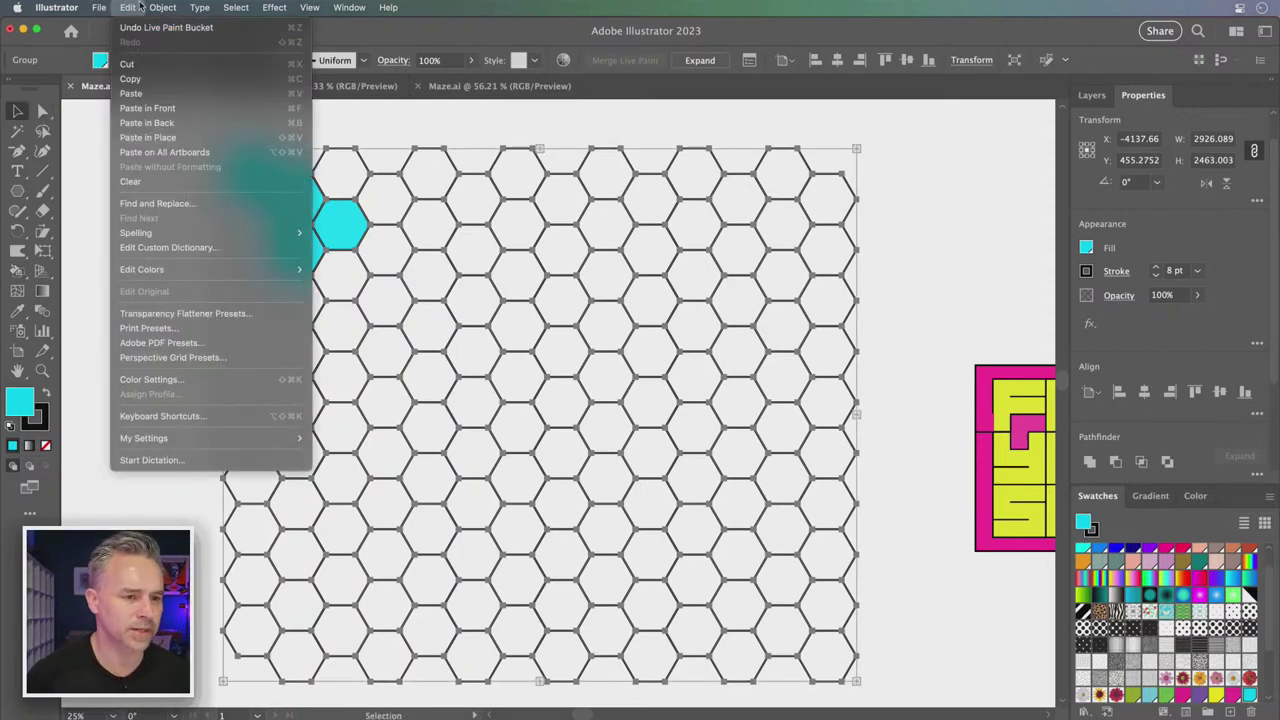
left_click(139, 8)
key("super+z")
key("super+z")
key("super+z")
key("super+z")
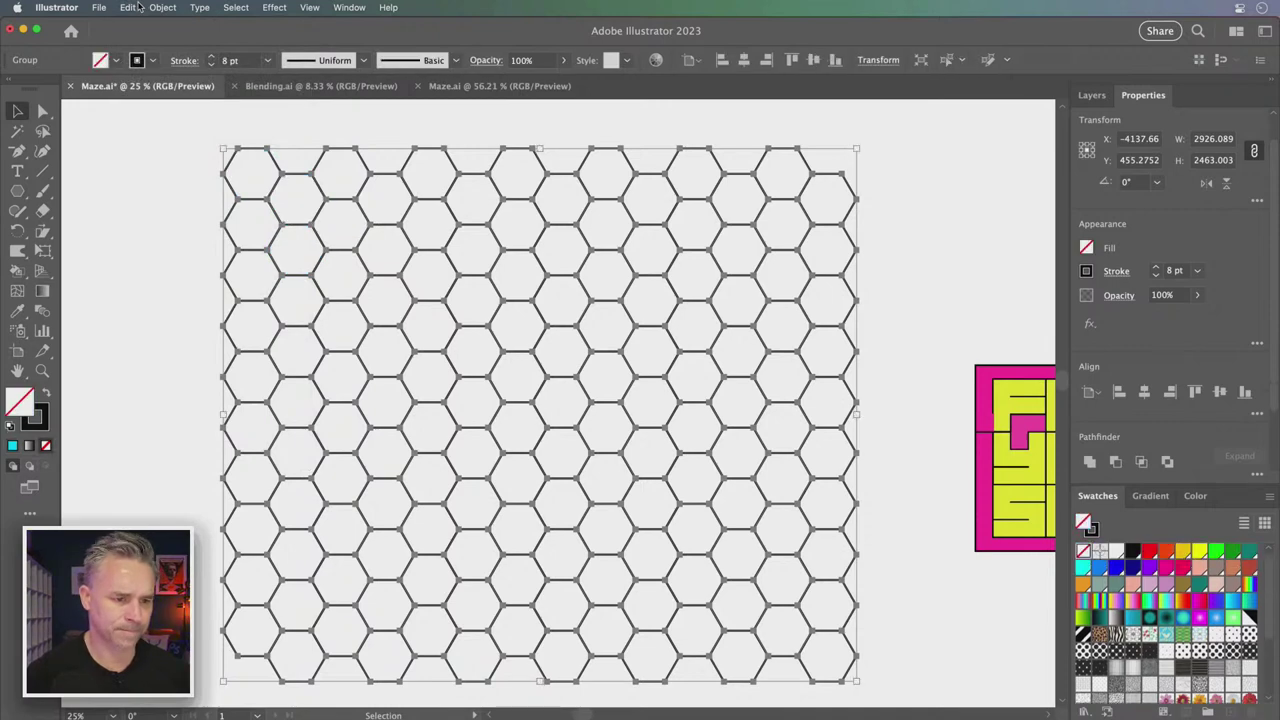
key("super+z")
Expand the hexagon grid's strokes into filled outlines
left_click(243, 229)
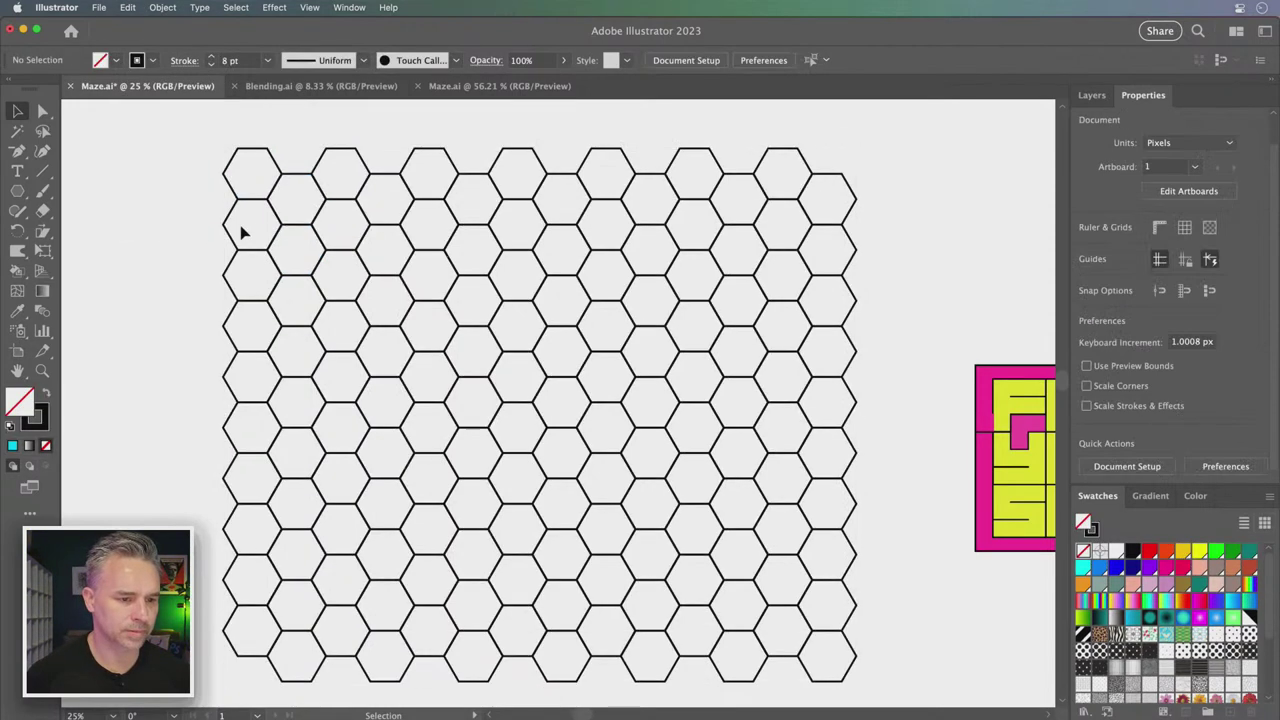
left_click(258, 207)
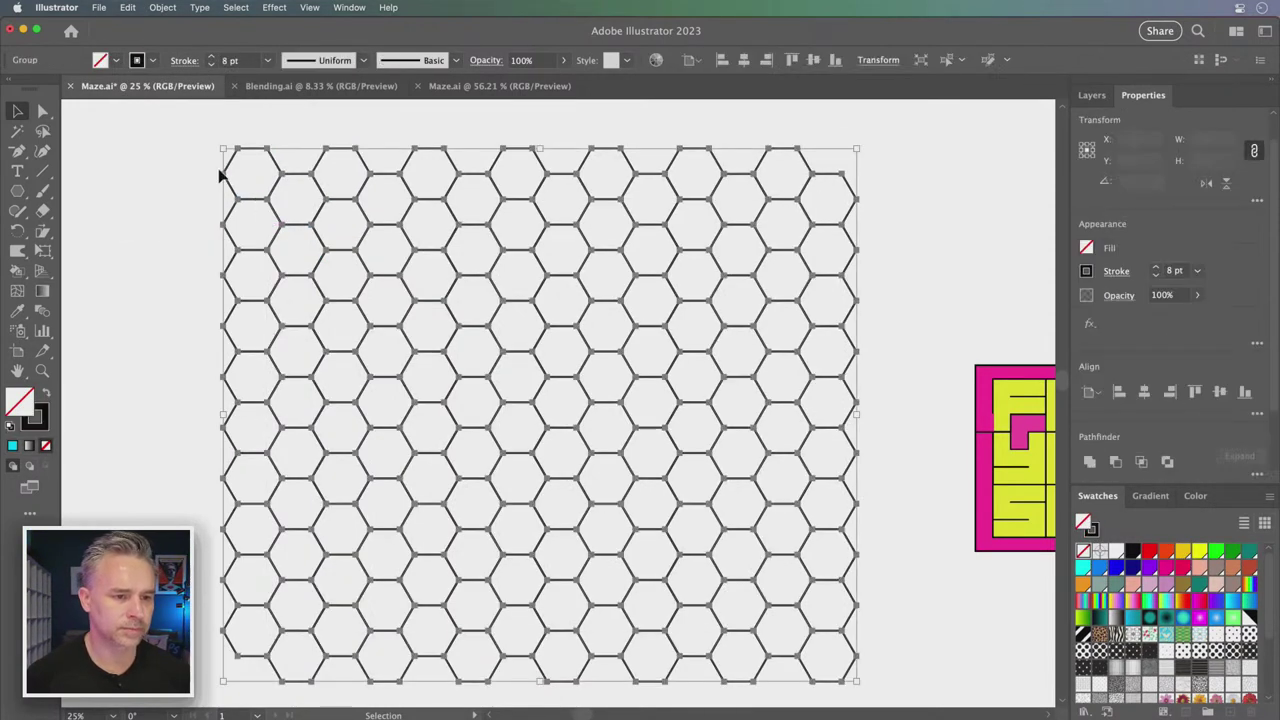
left_click(162, 7)
left_click(180, 189)
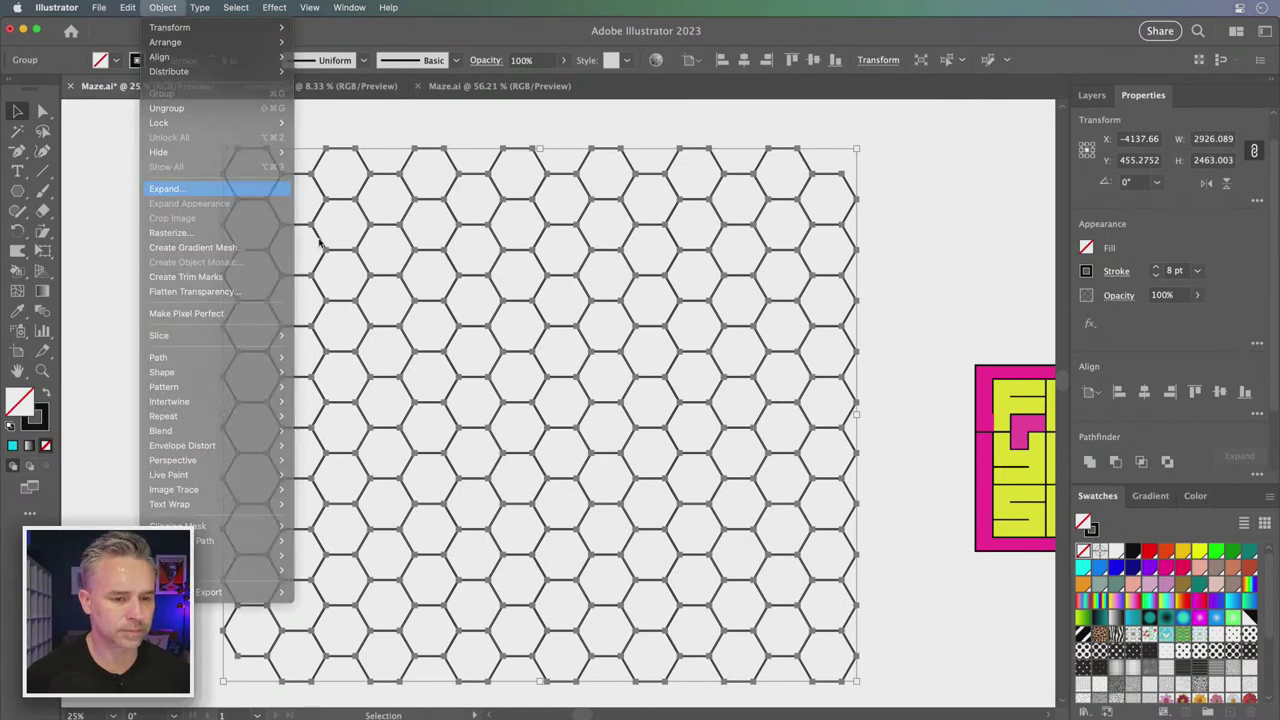
left_click(671, 489)
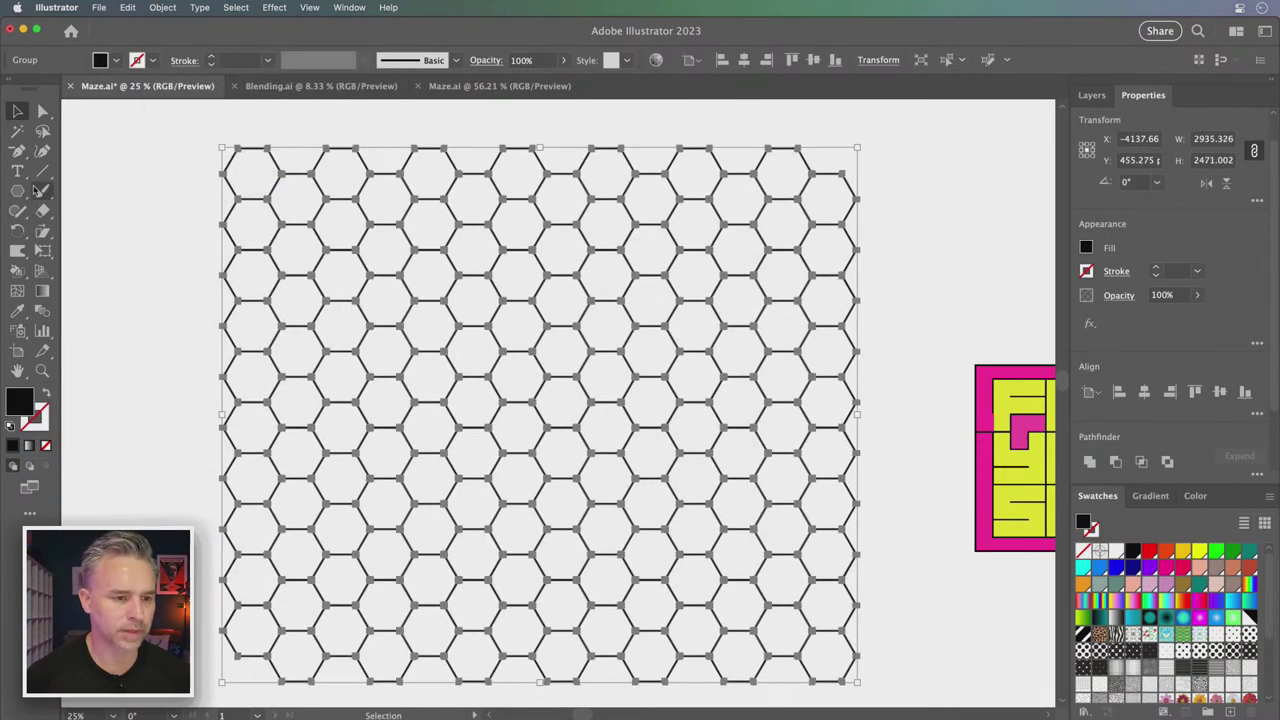
Live Paint three top-left hexagons purple and deselect the grid
left_click(16, 272)
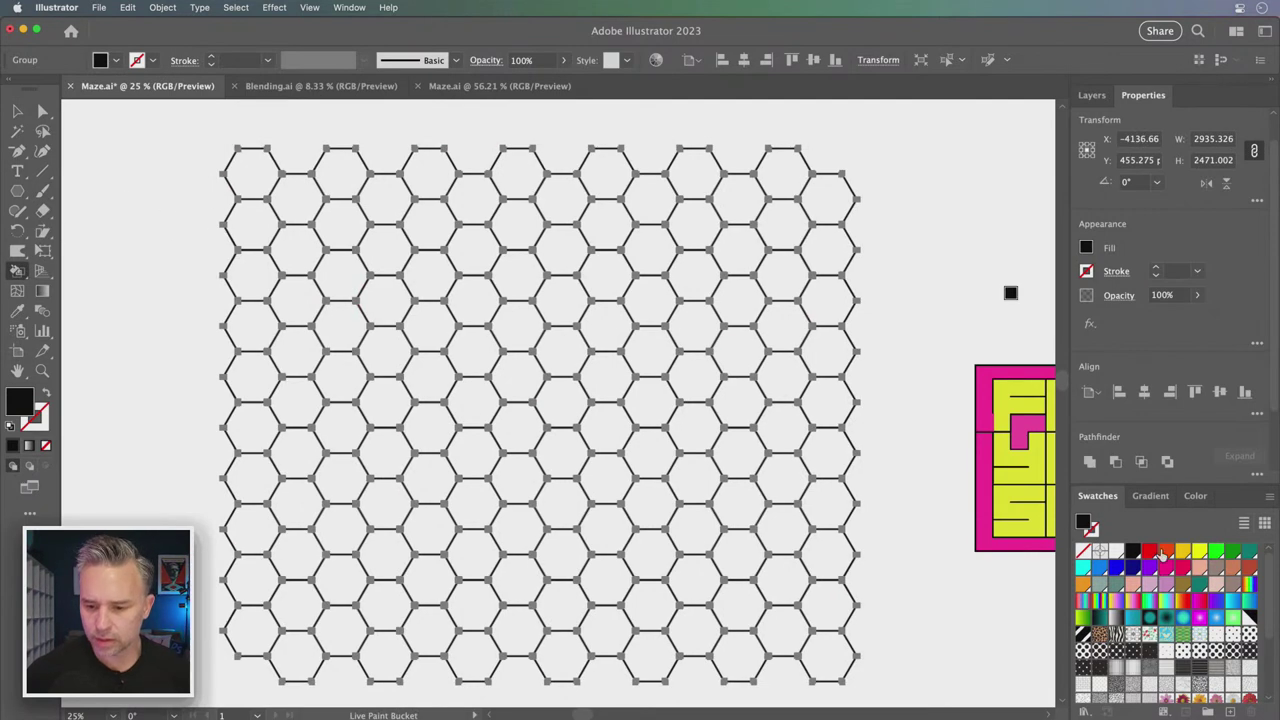
left_click(1150, 568)
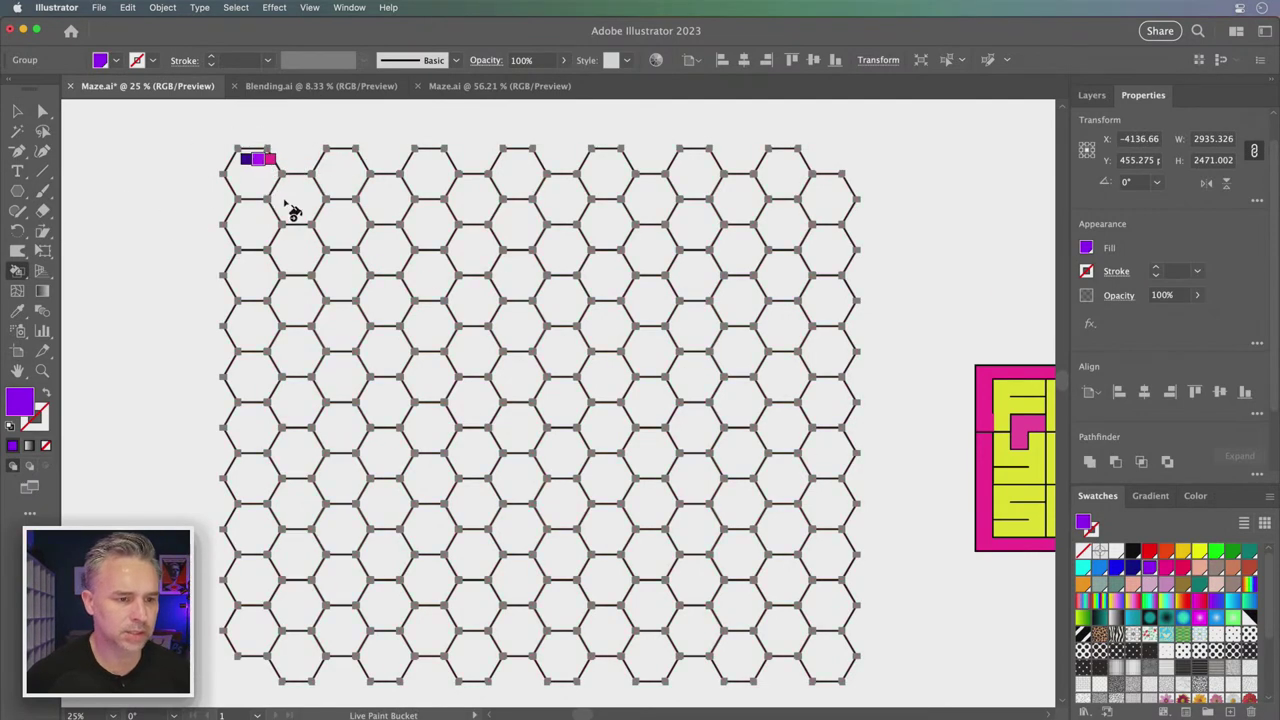
left_click(270, 188)
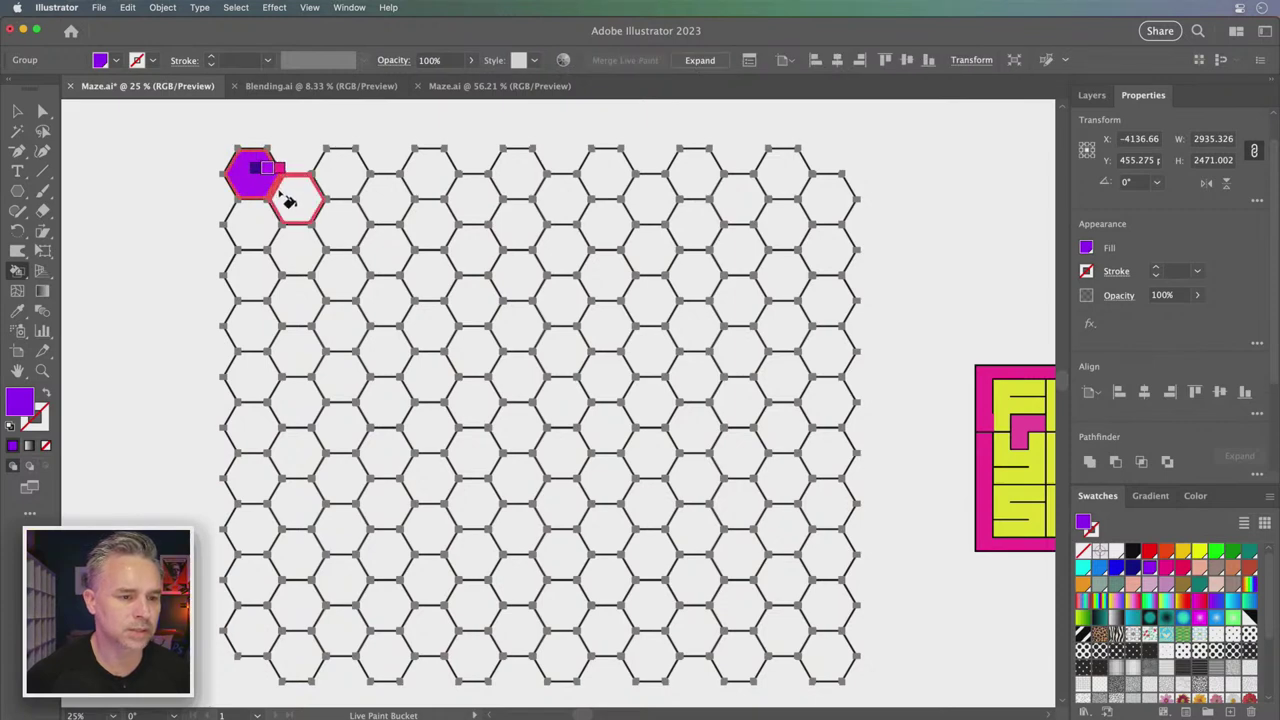
left_click(289, 204)
left_click(332, 178)
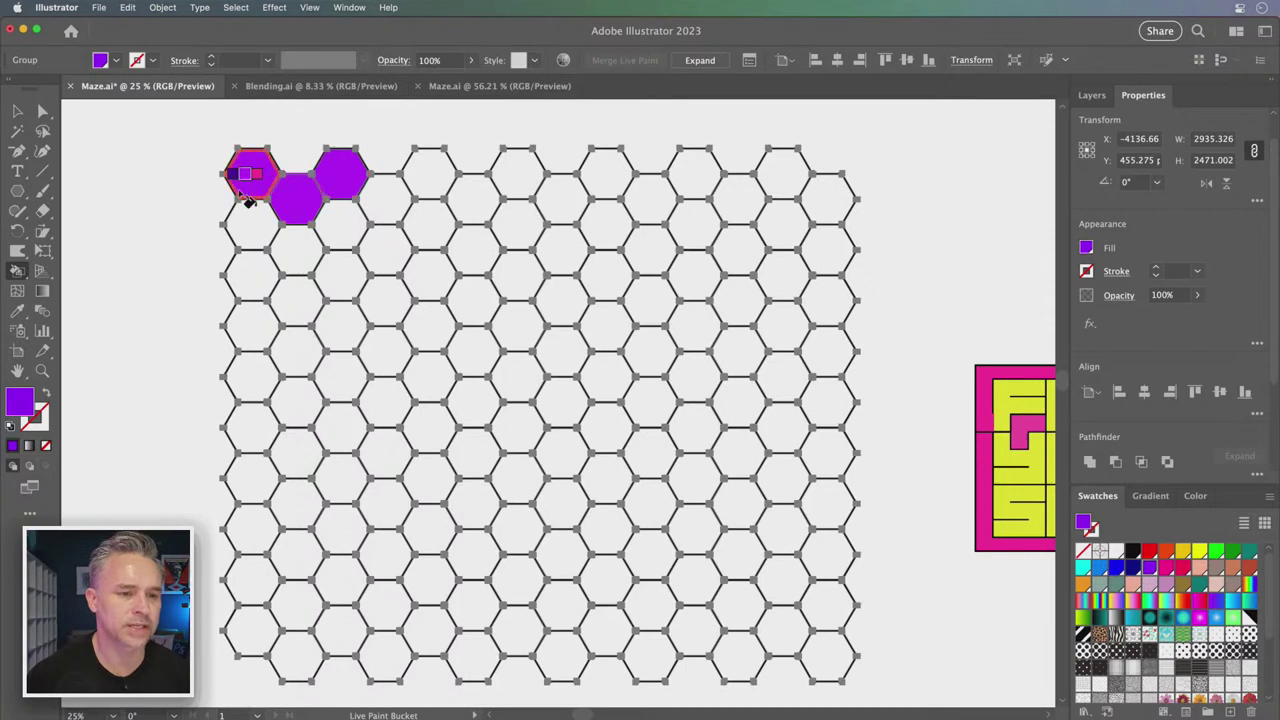
left_click(17, 111)
left_click(172, 267)
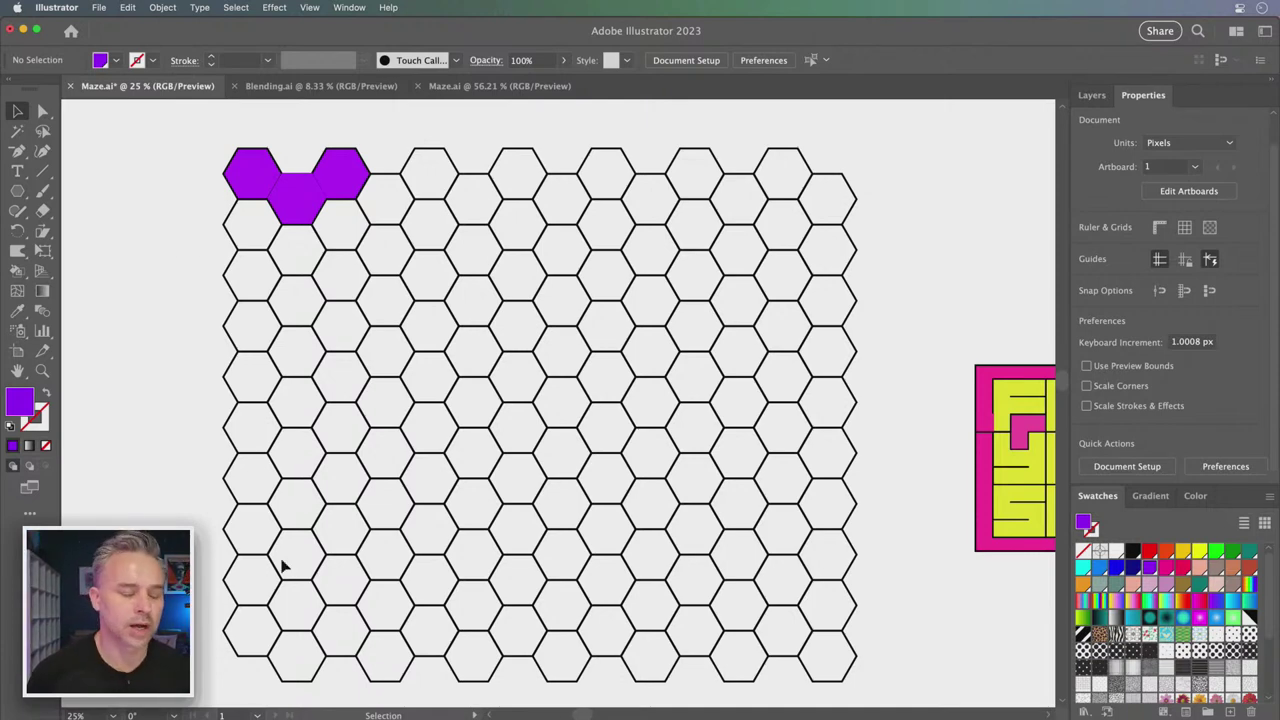
Switch to Chrome and open the Maze Generator bookmark from Other bookmarks
mouse_move(710, 714)
left_click(755, 702)
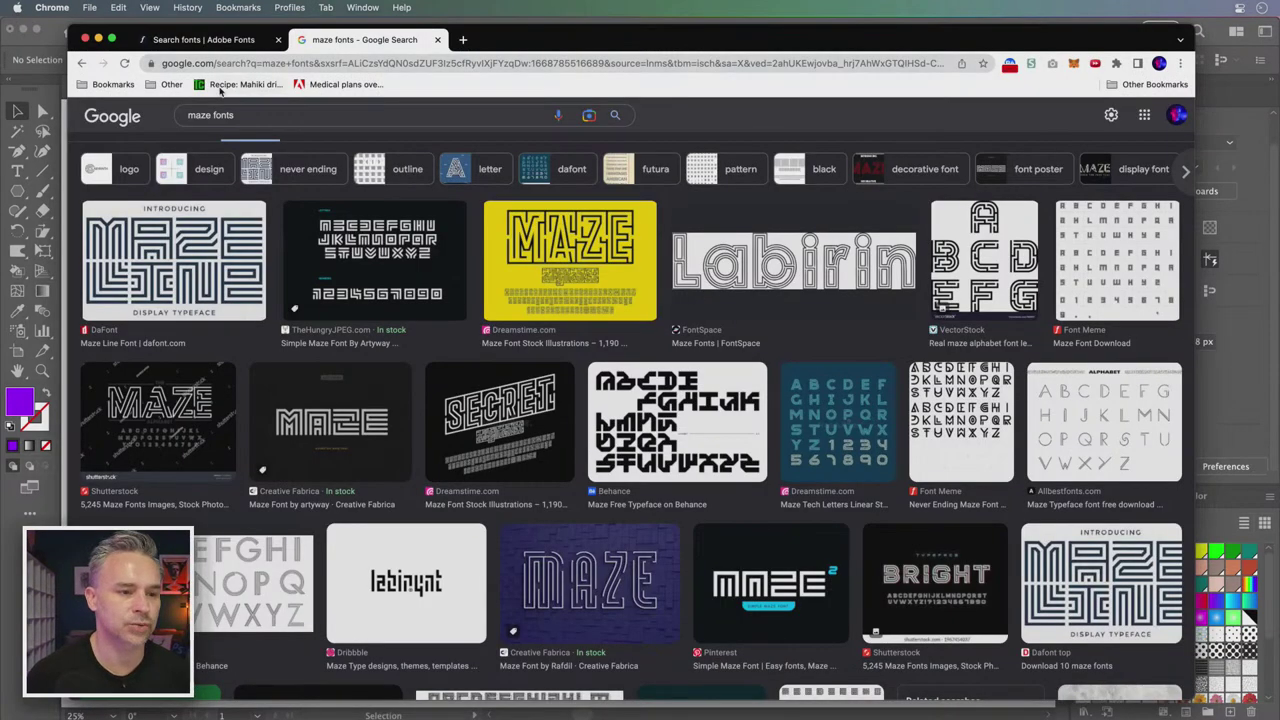
left_click(158, 85)
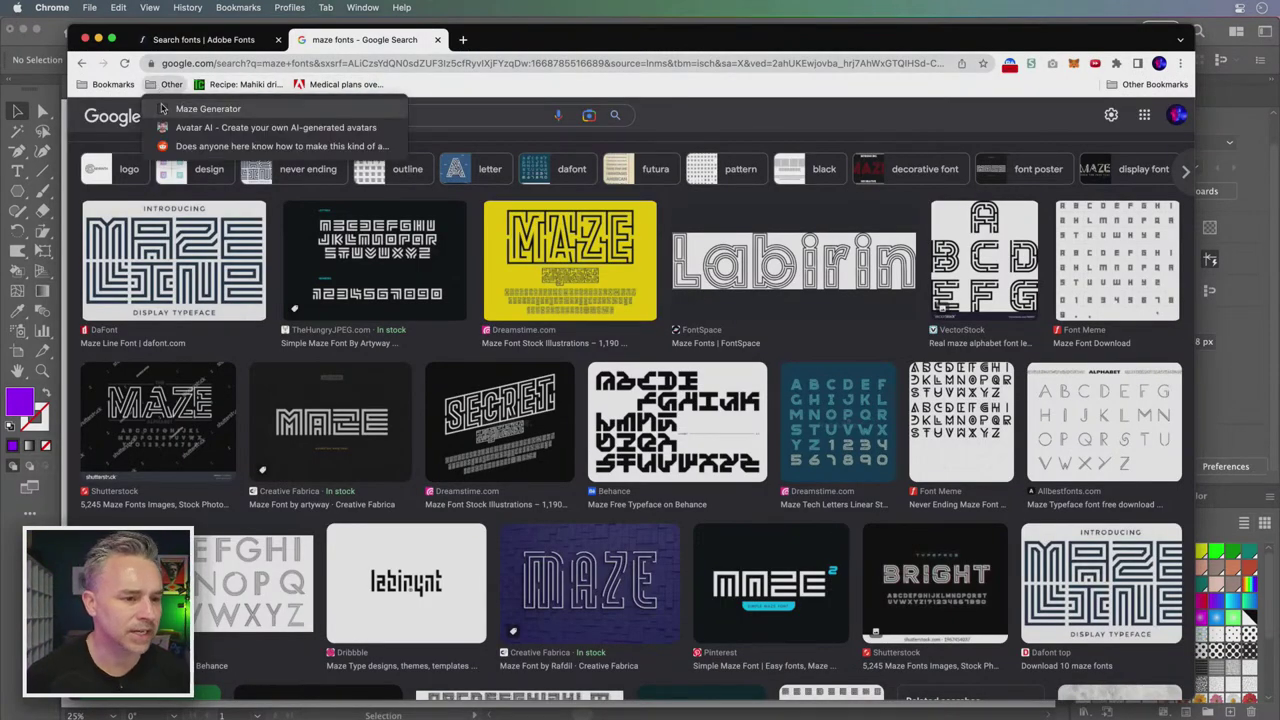
left_click(162, 109)
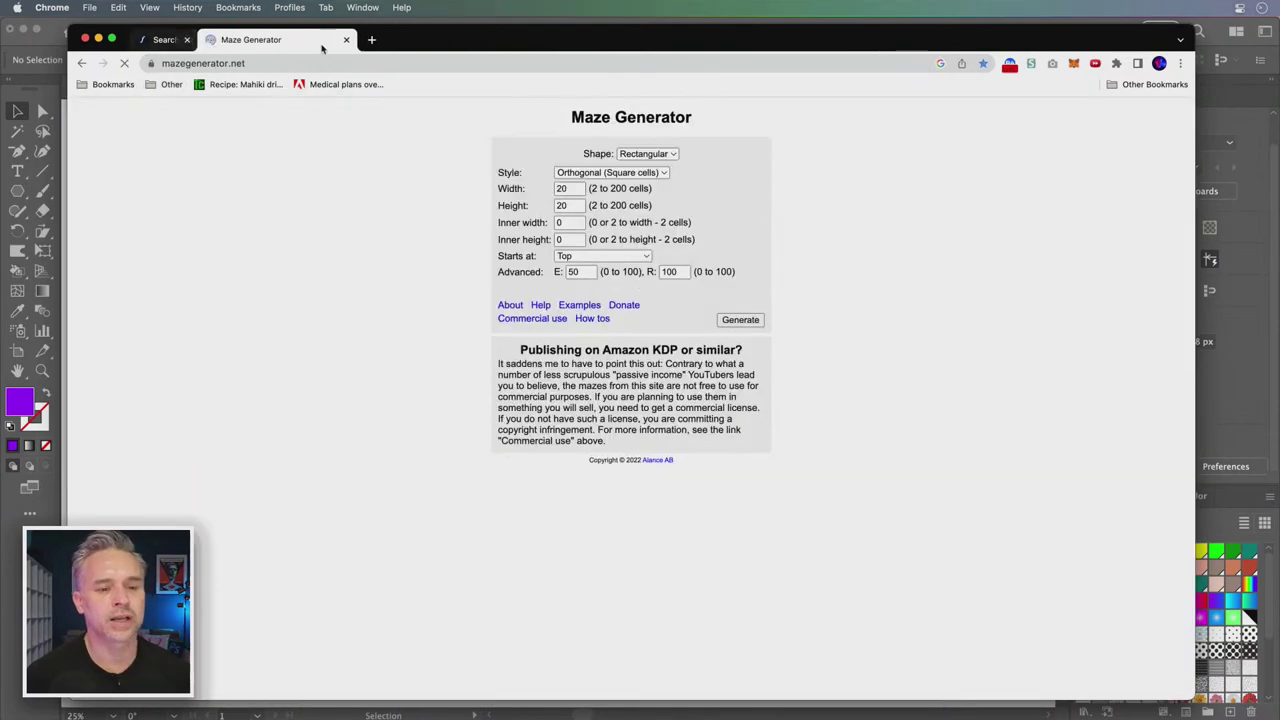
left_click(269, 62)
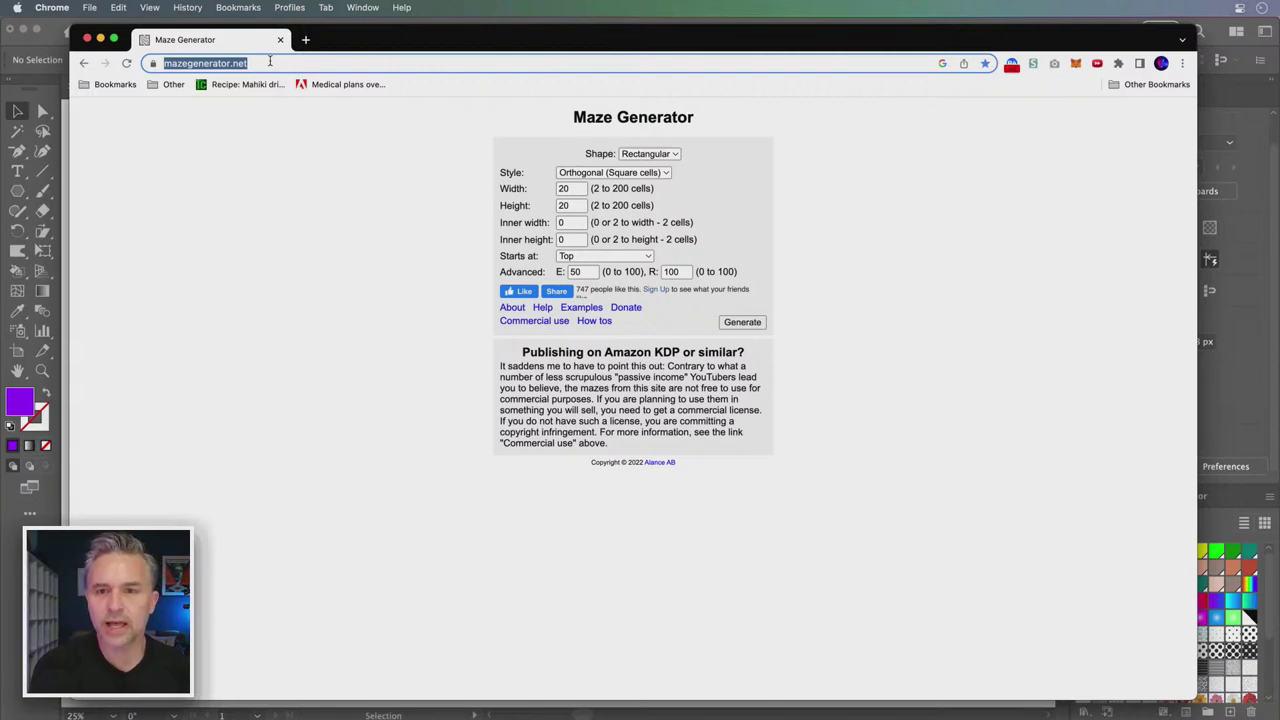
Set the maze shape to Triangular with side length 20 and generate it
left_click(388, 142)
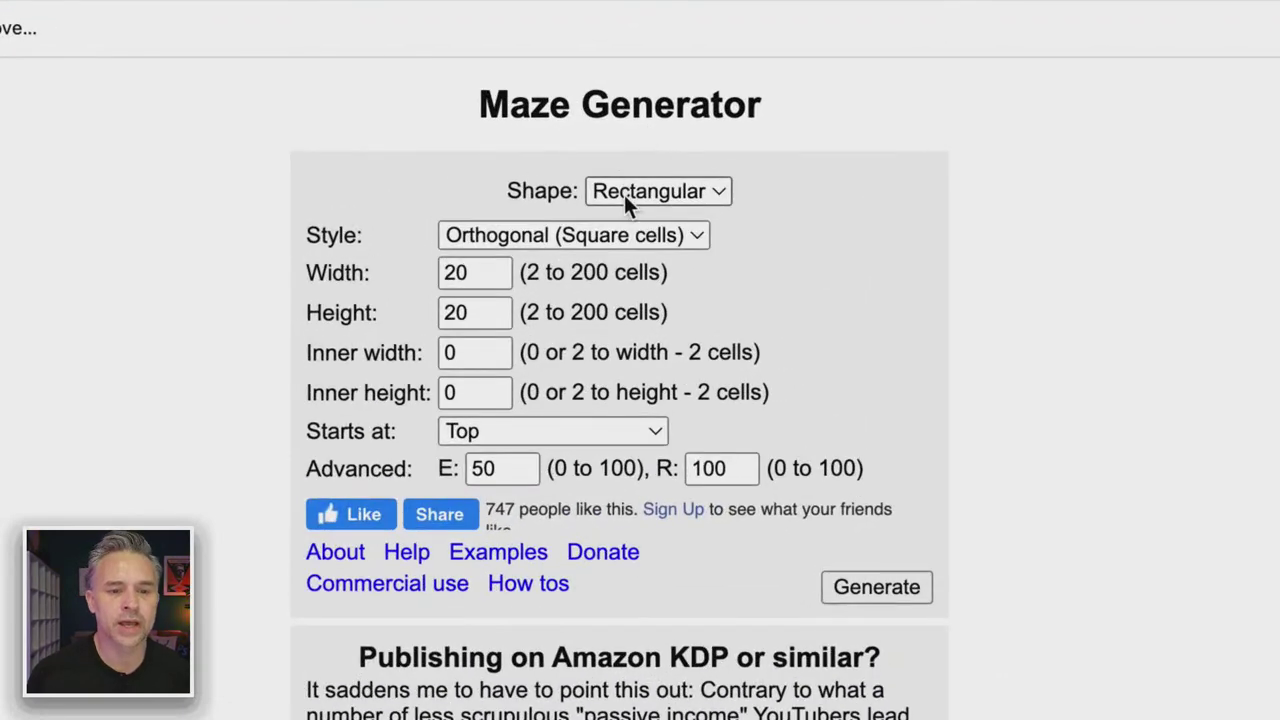
left_click(635, 154)
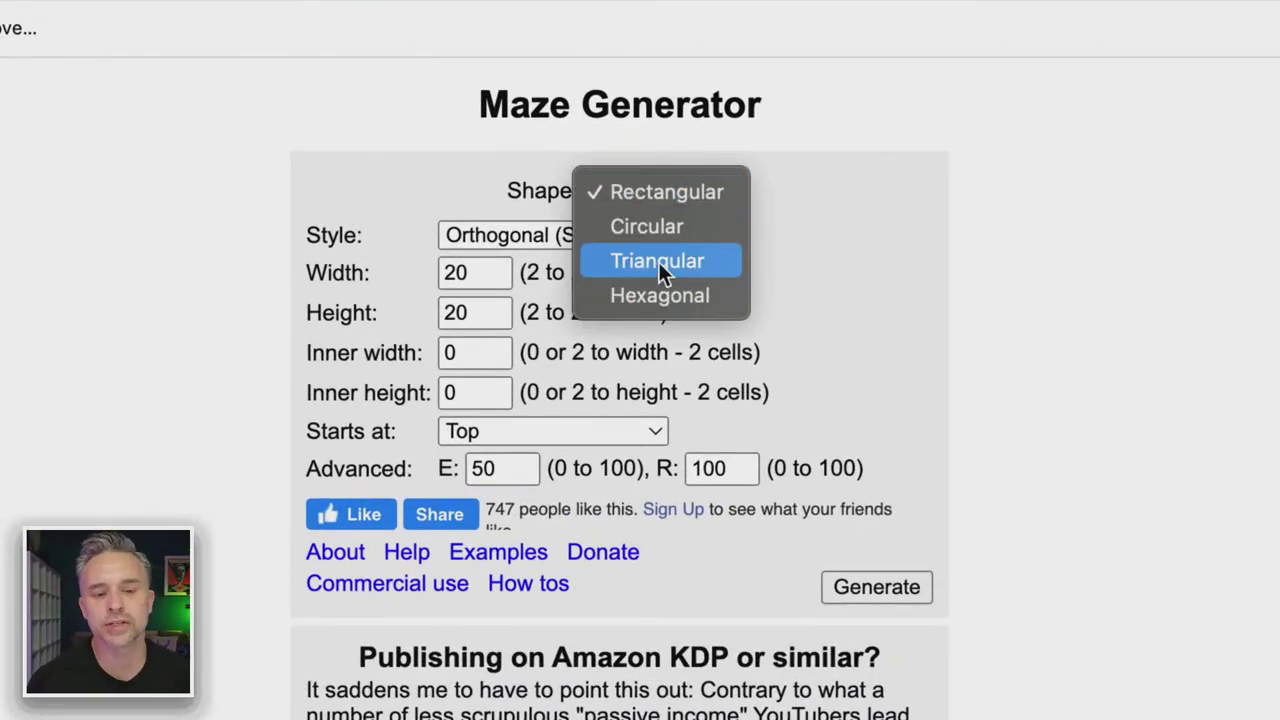
left_click(657, 264)
left_click(628, 192)
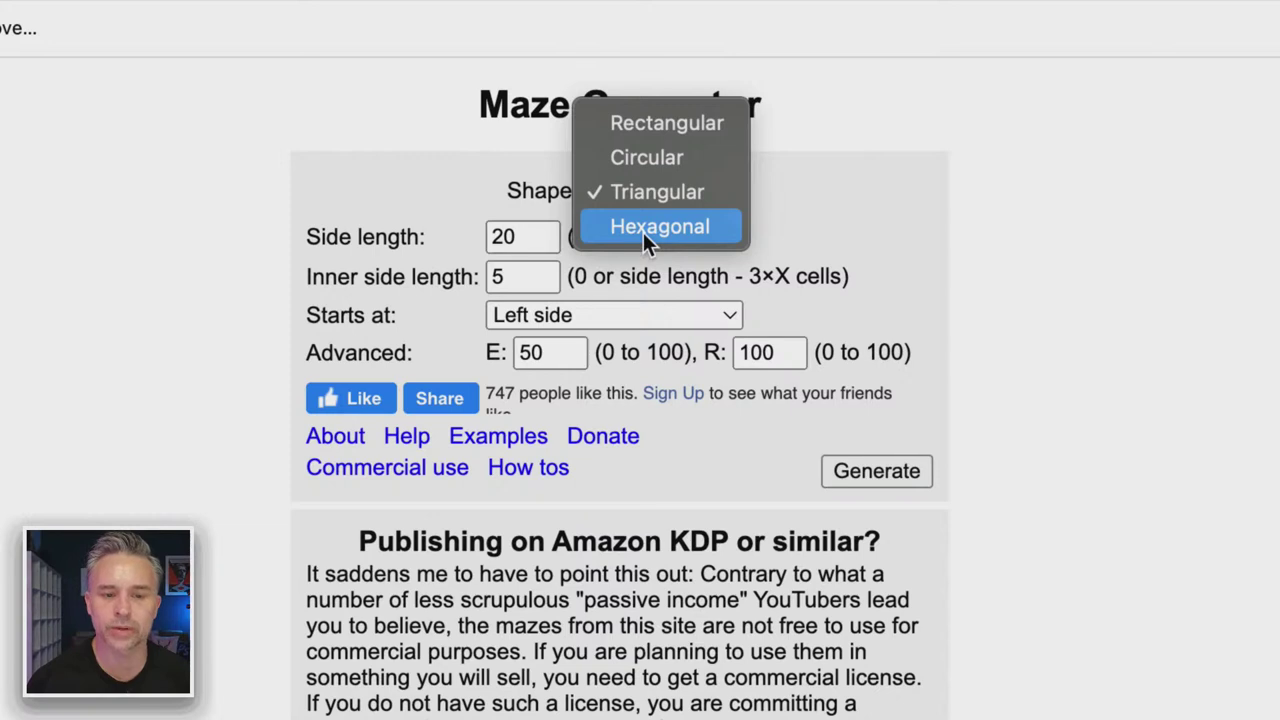
left_click(643, 232)
left_click(647, 194)
left_click(651, 154)
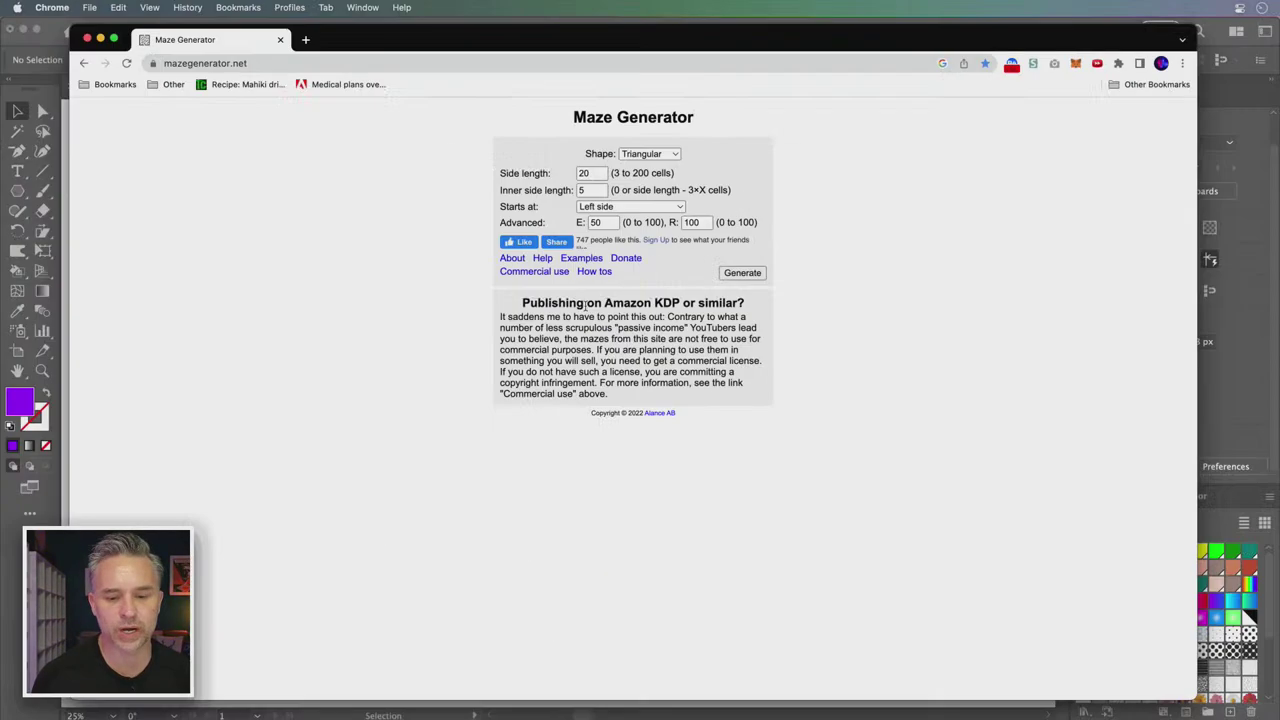
left_click(742, 273)
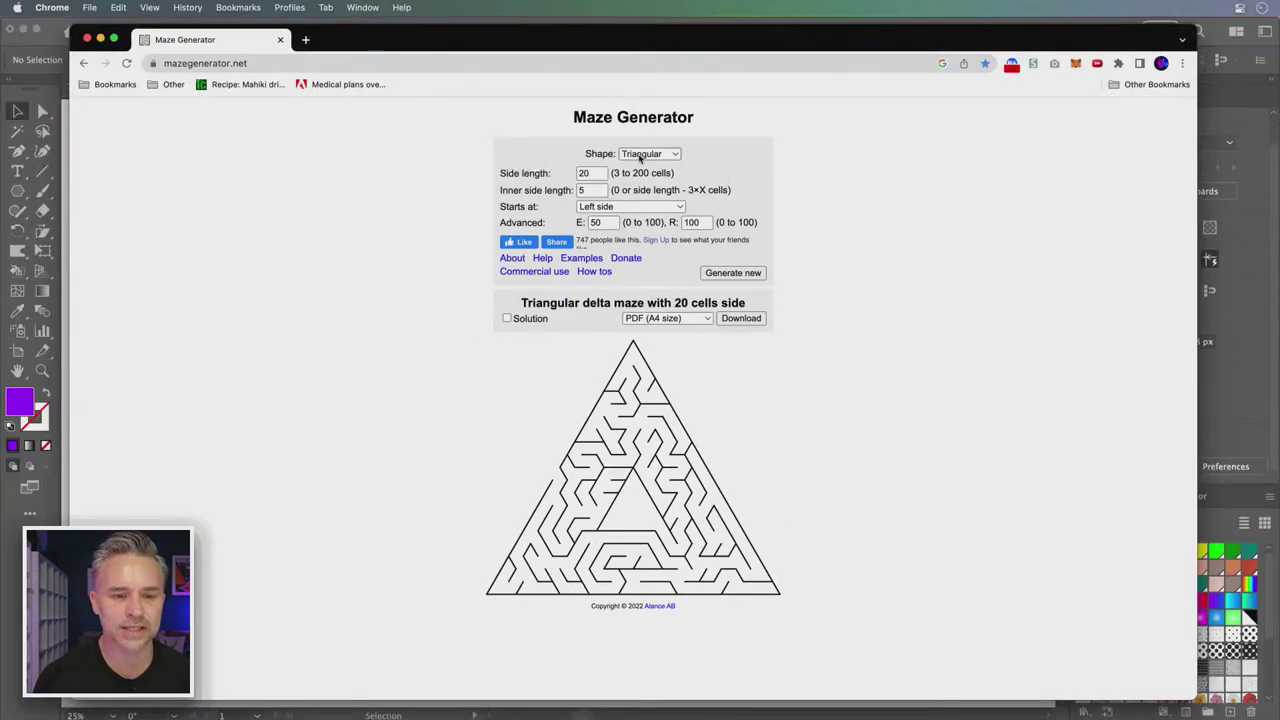
Switch to a Rectangular maze, try a 1000 by 1000 size, then re-enter the dimensions
left_click(643, 155)
left_click(652, 125)
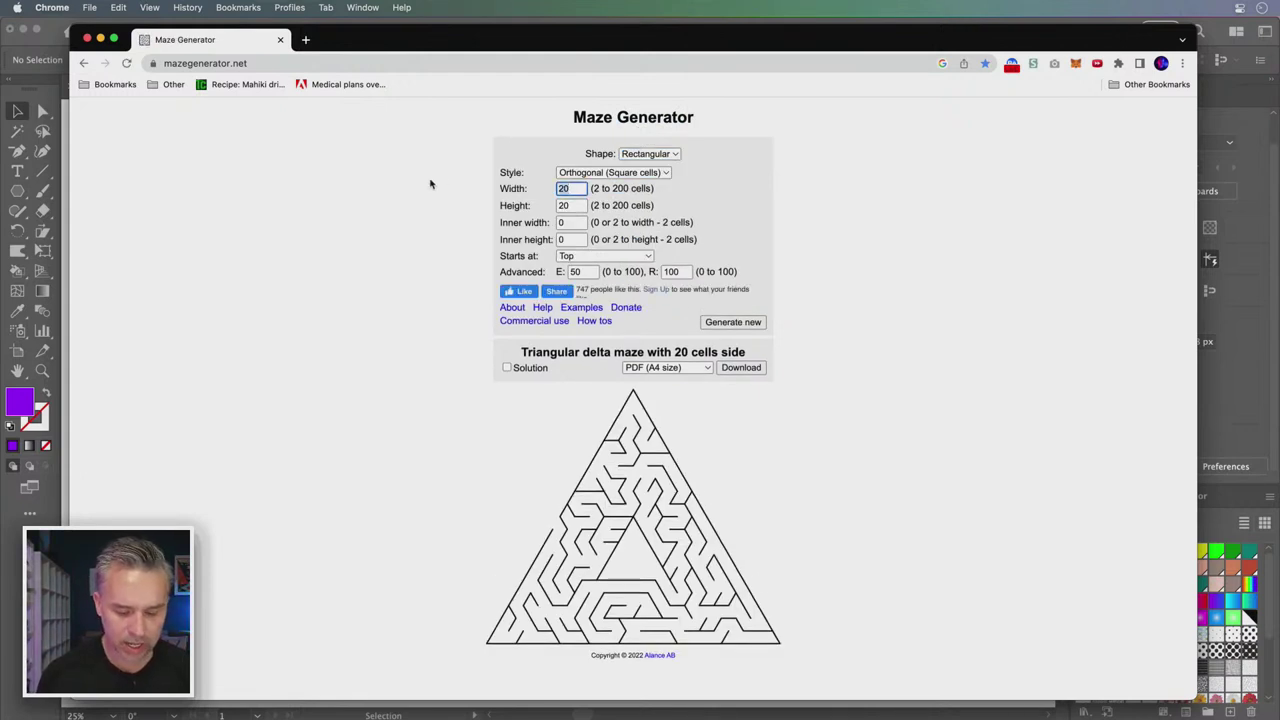
type("1000")
key("Tab")
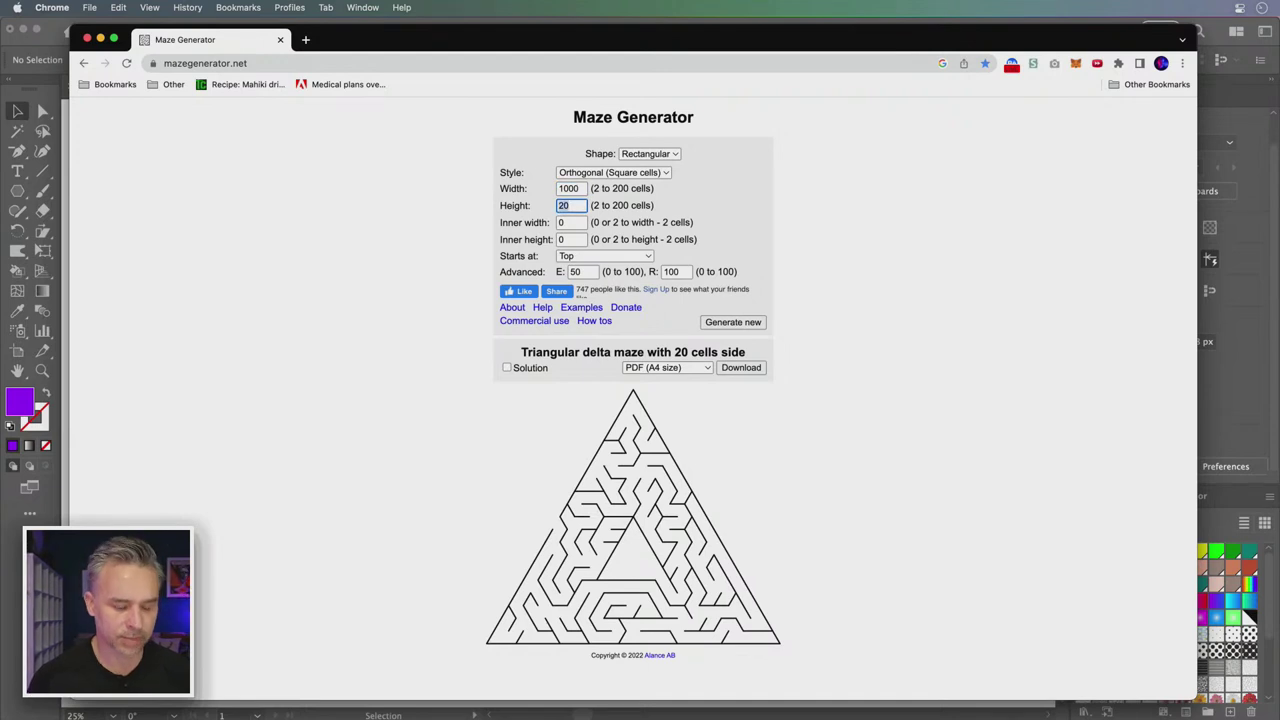
type("1000")
left_click(297, 185)
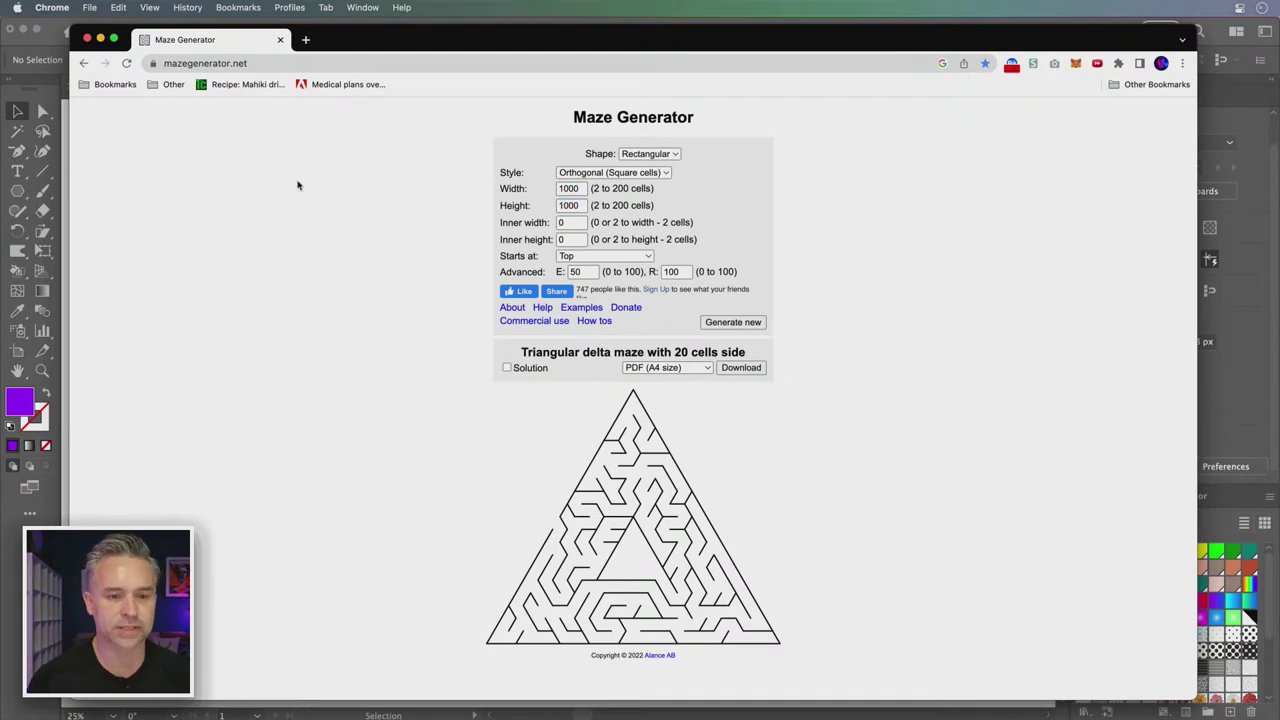
left_click(733, 323)
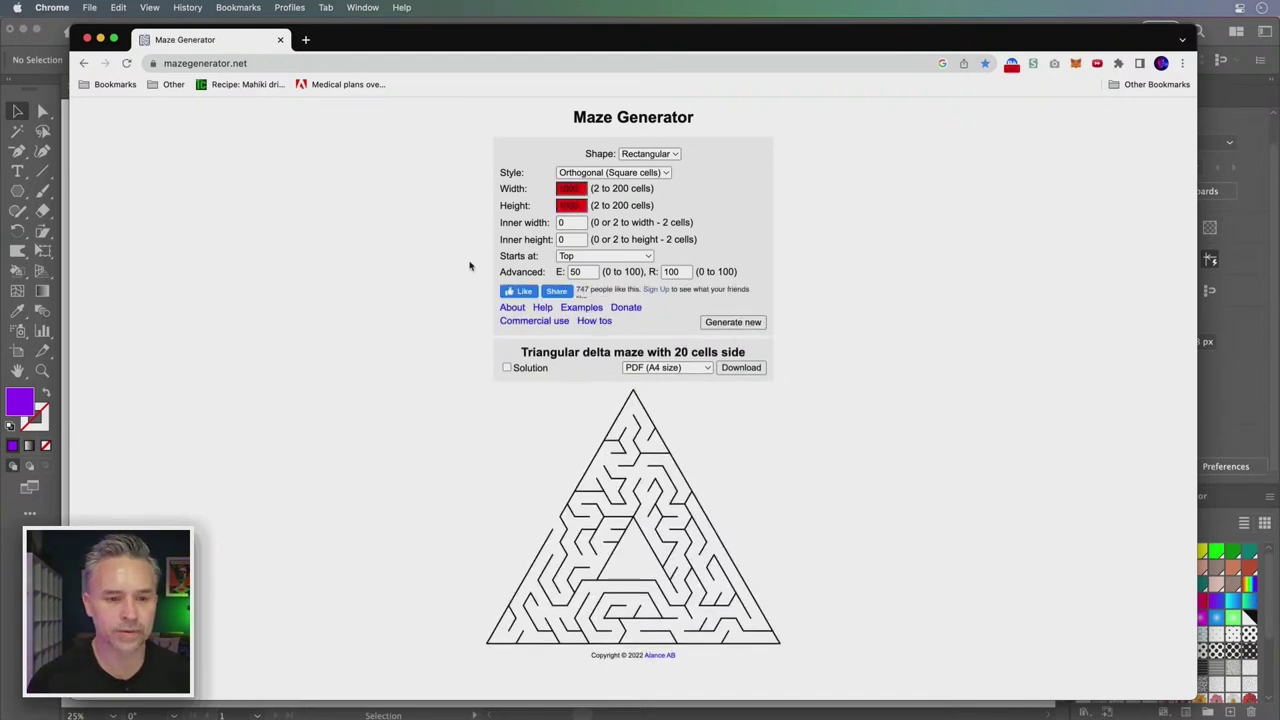
double_click(577, 188)
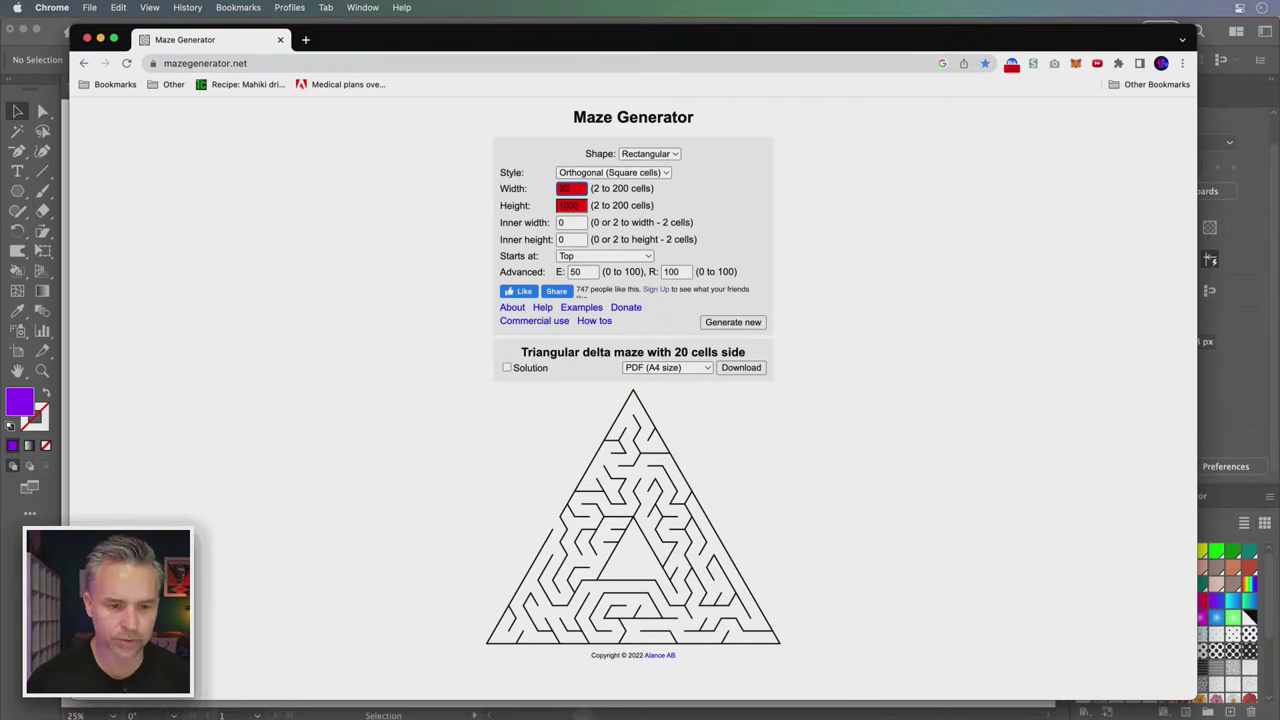
type("0")
key("Tab")
type("200")
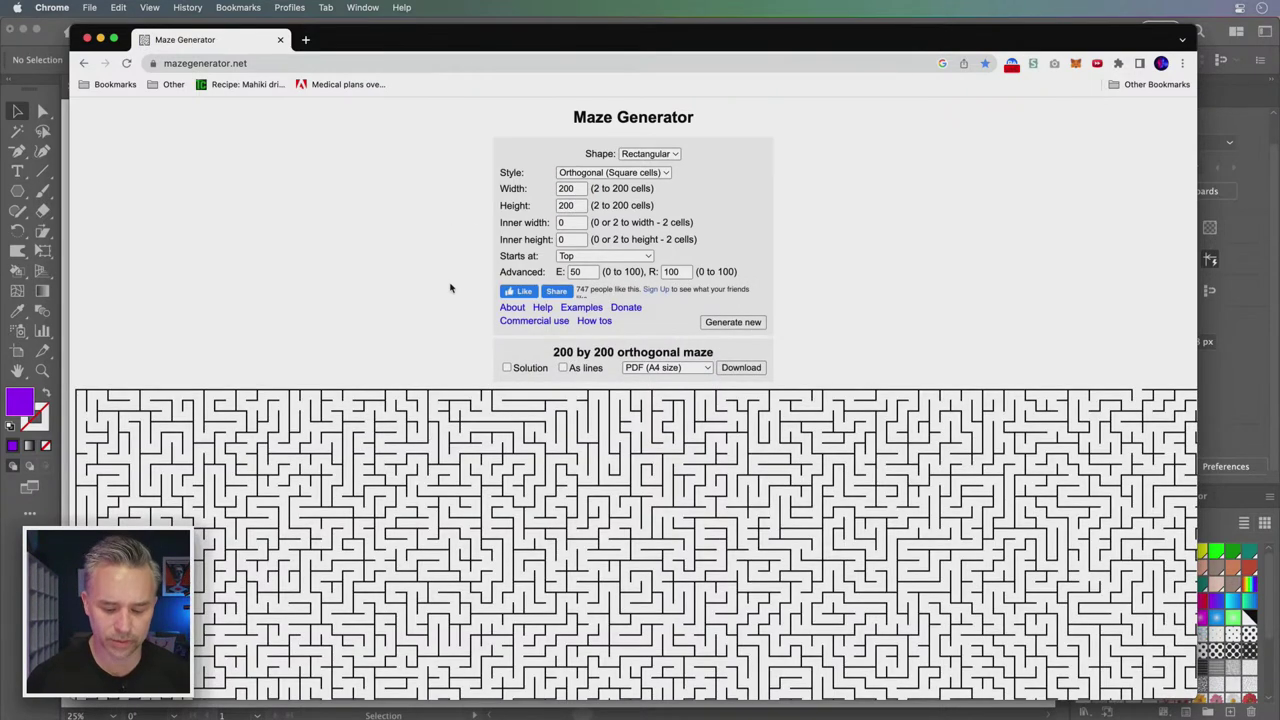
Generate the 60 by 60 rectangular maze
key("super+minus")
key("super+minus")
key("super+minus")
key("super+minus")
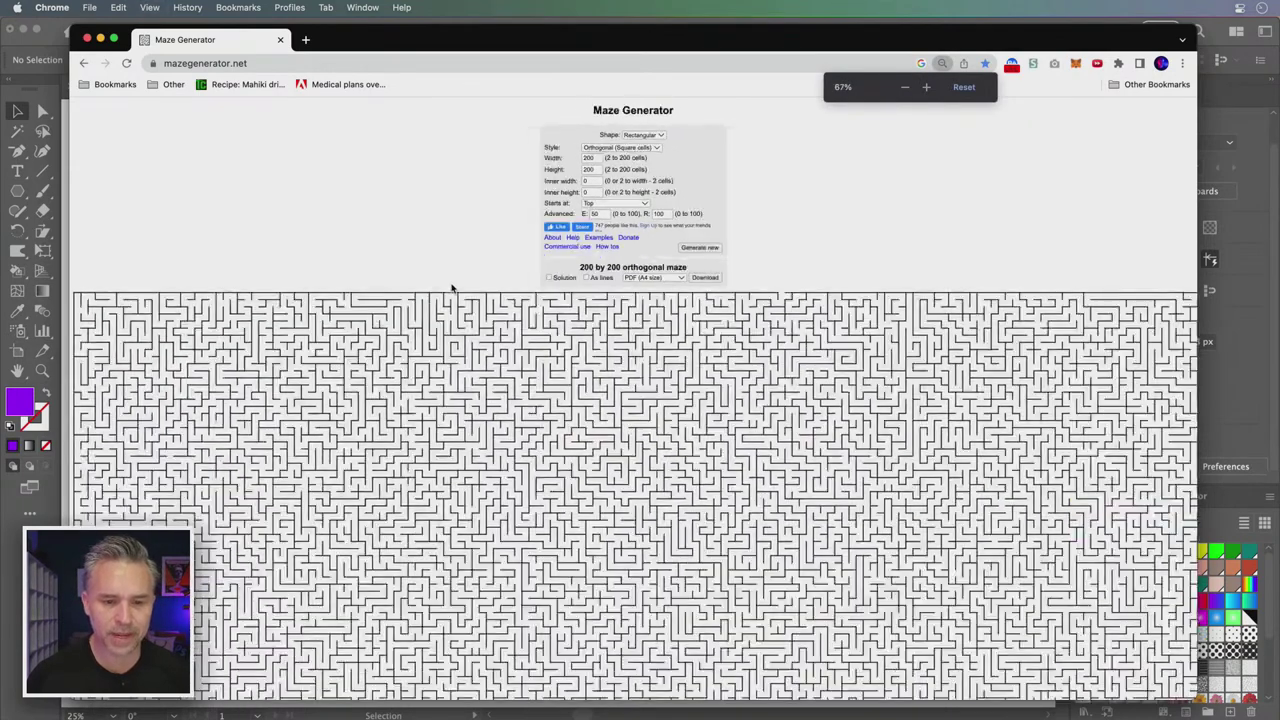
key("super+minus")
key("super+minus")
key("super+minus")
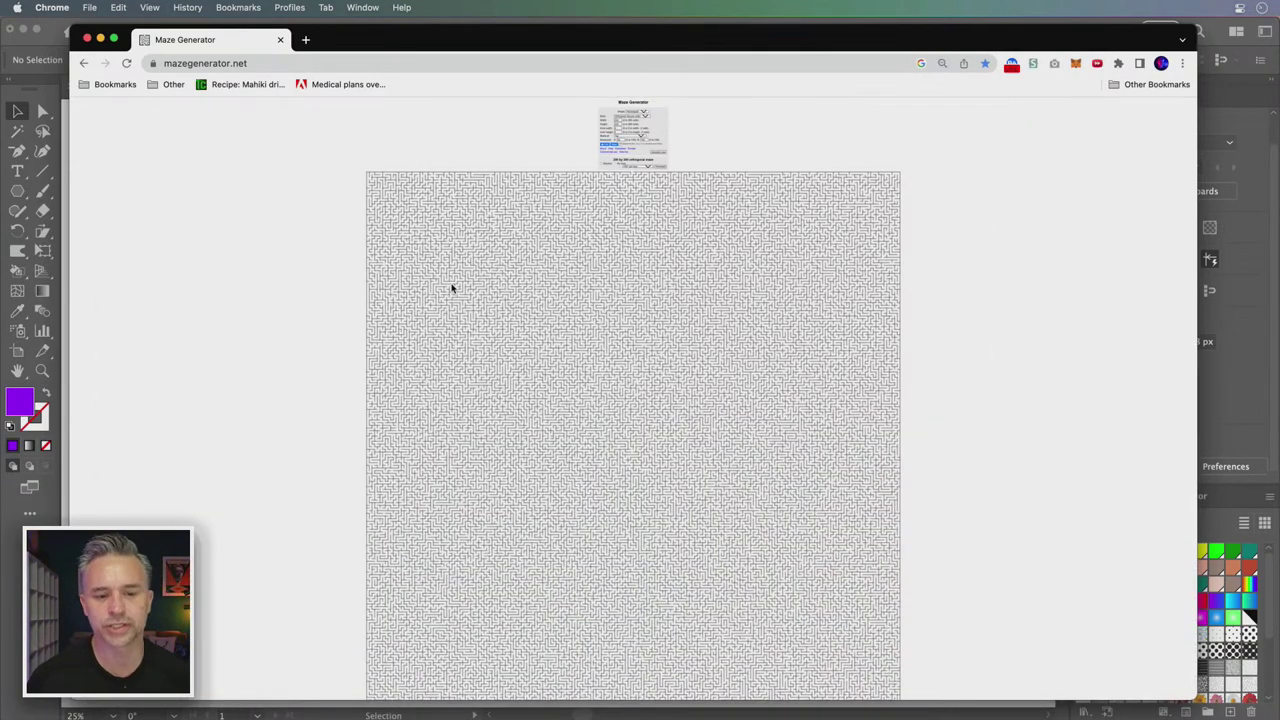
key("super+plus")
key("super+plus")
key("super+plus")
key("super+plus")
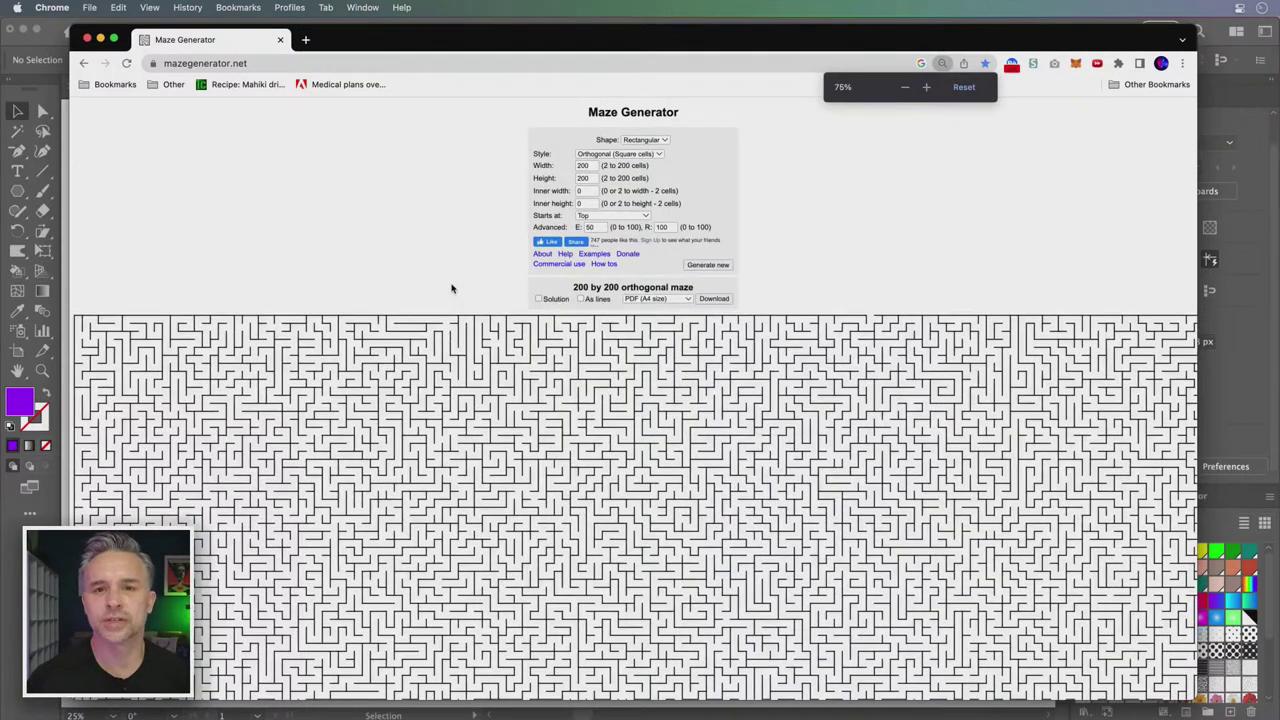
key("super+plus")
key("super+plus")
double_click(567, 179)
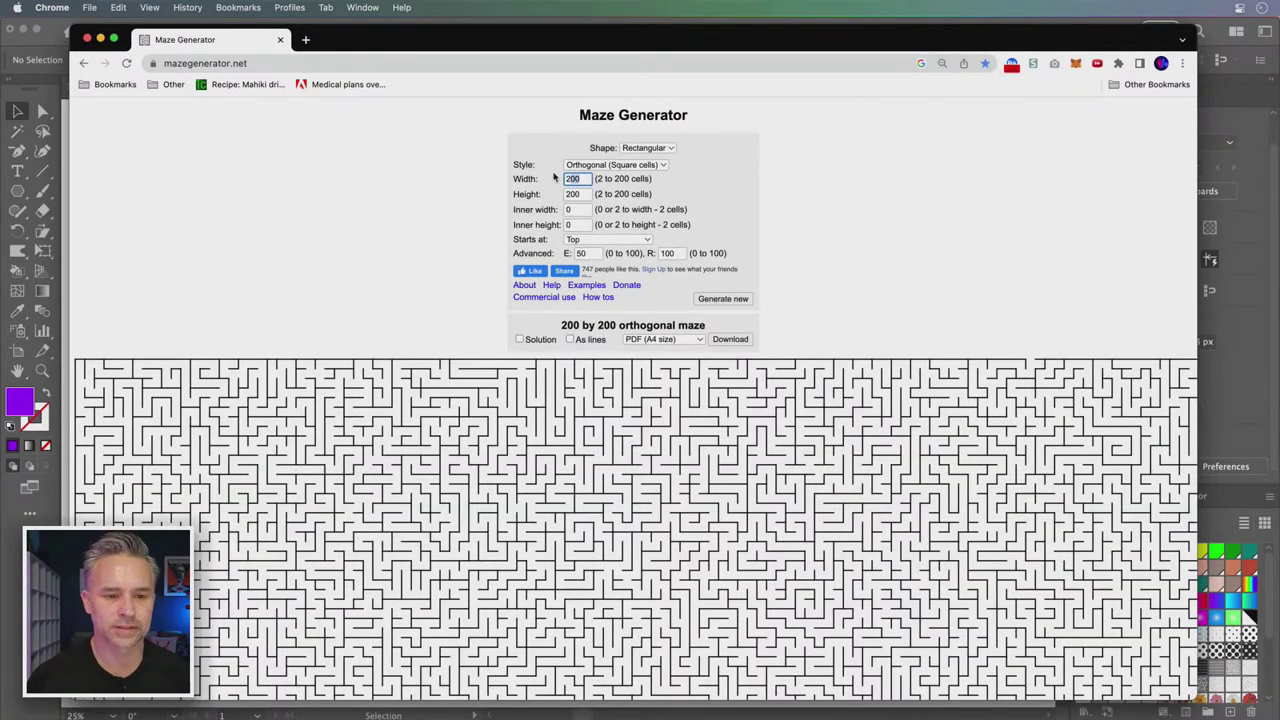
type("60")
key("Tab")
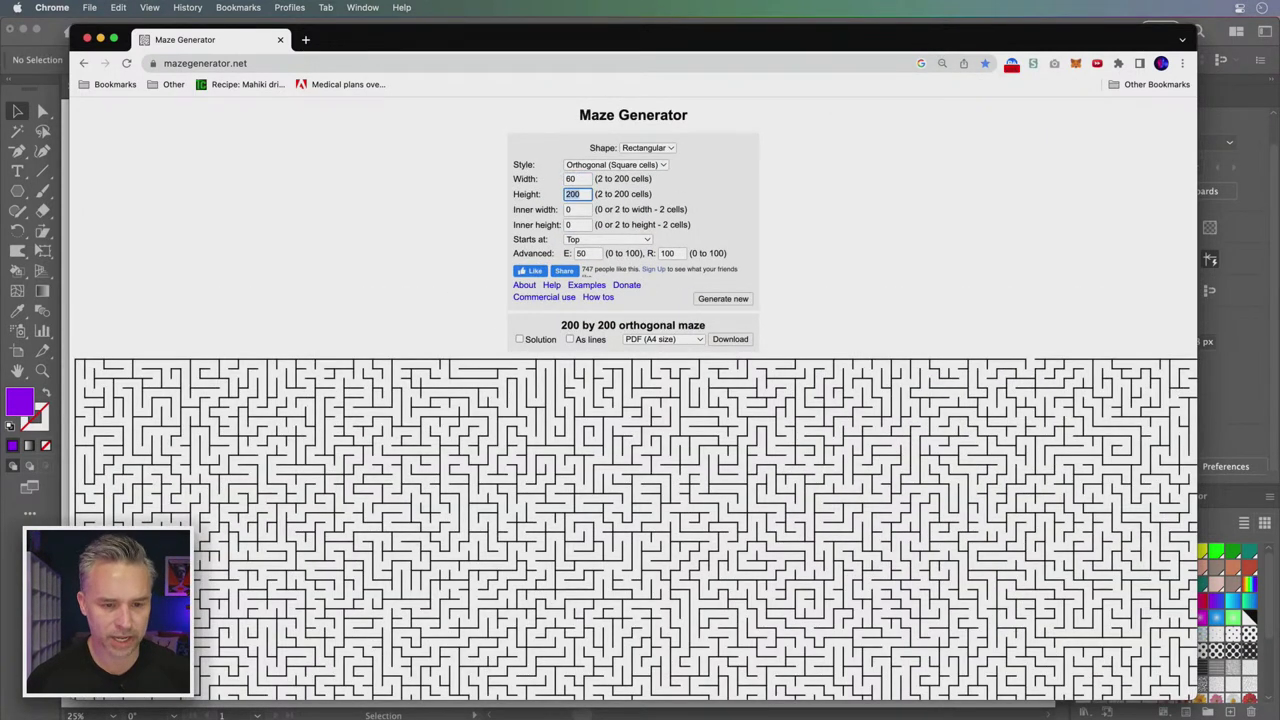
type("60")
key("Return")
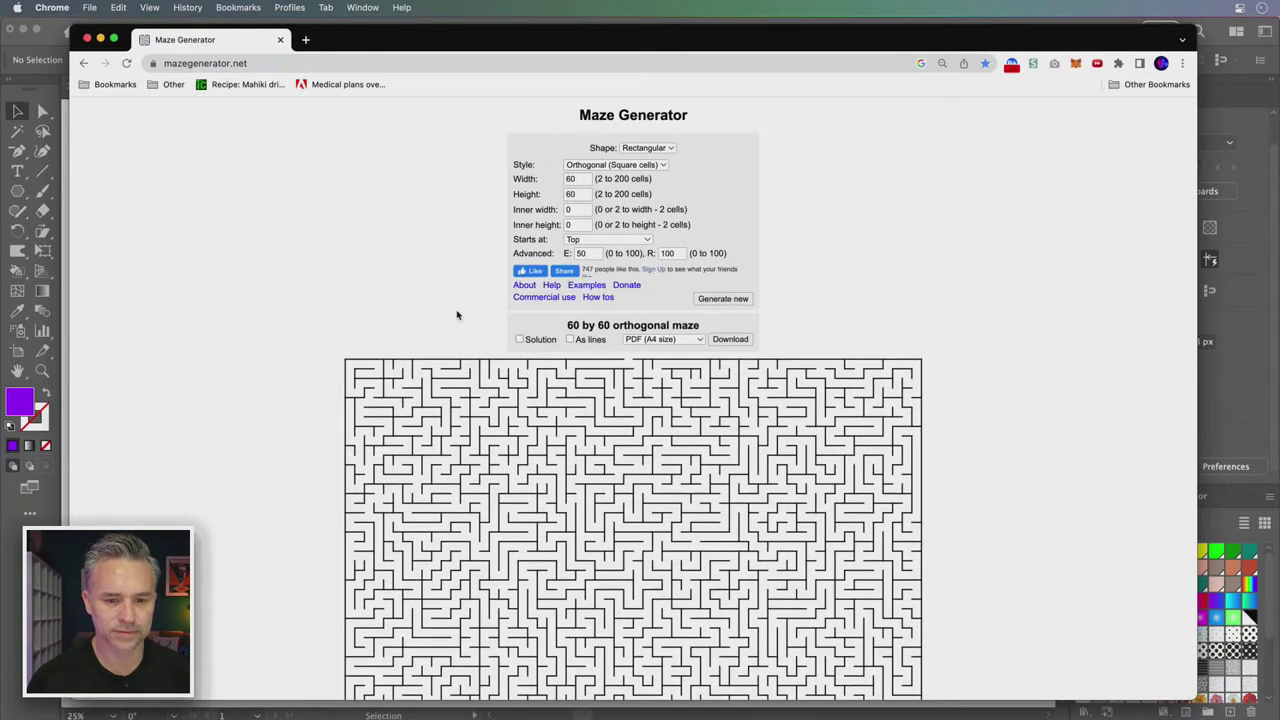
Download the maze as an A4 PDF and view the commercial-use licence page
left_click(730, 340)
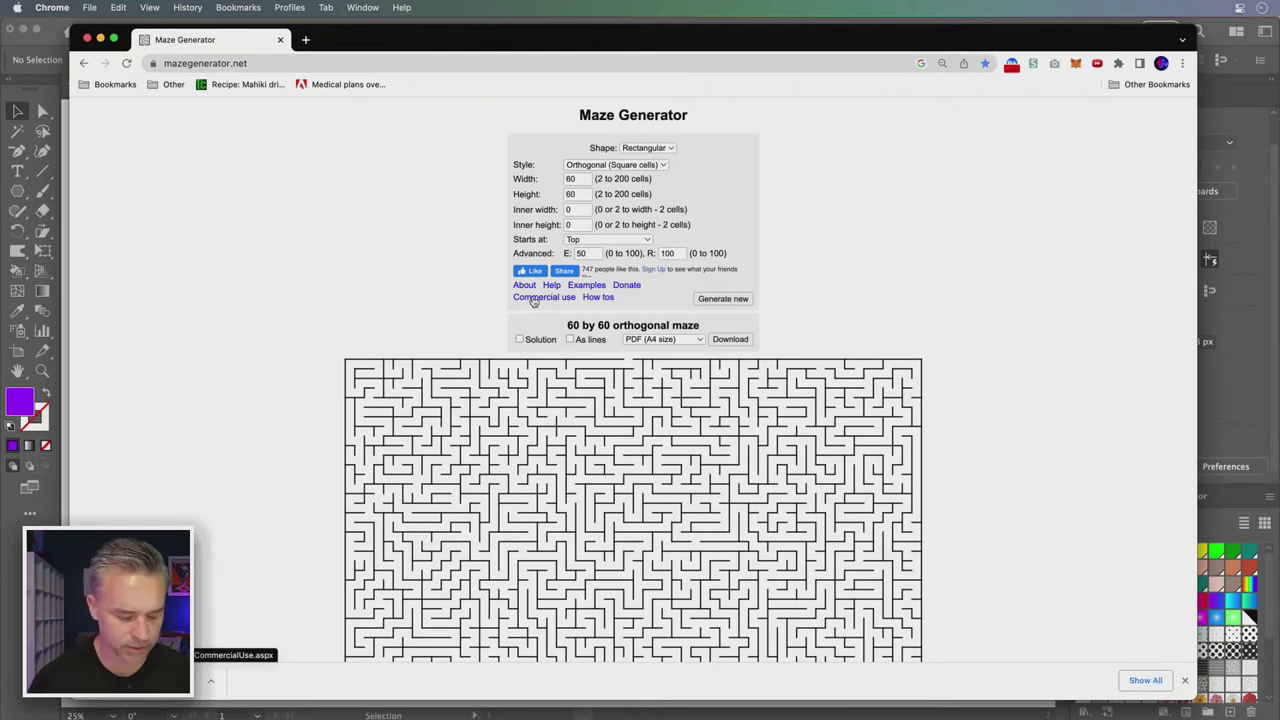
left_click(533, 302, "super")
left_click(368, 45)
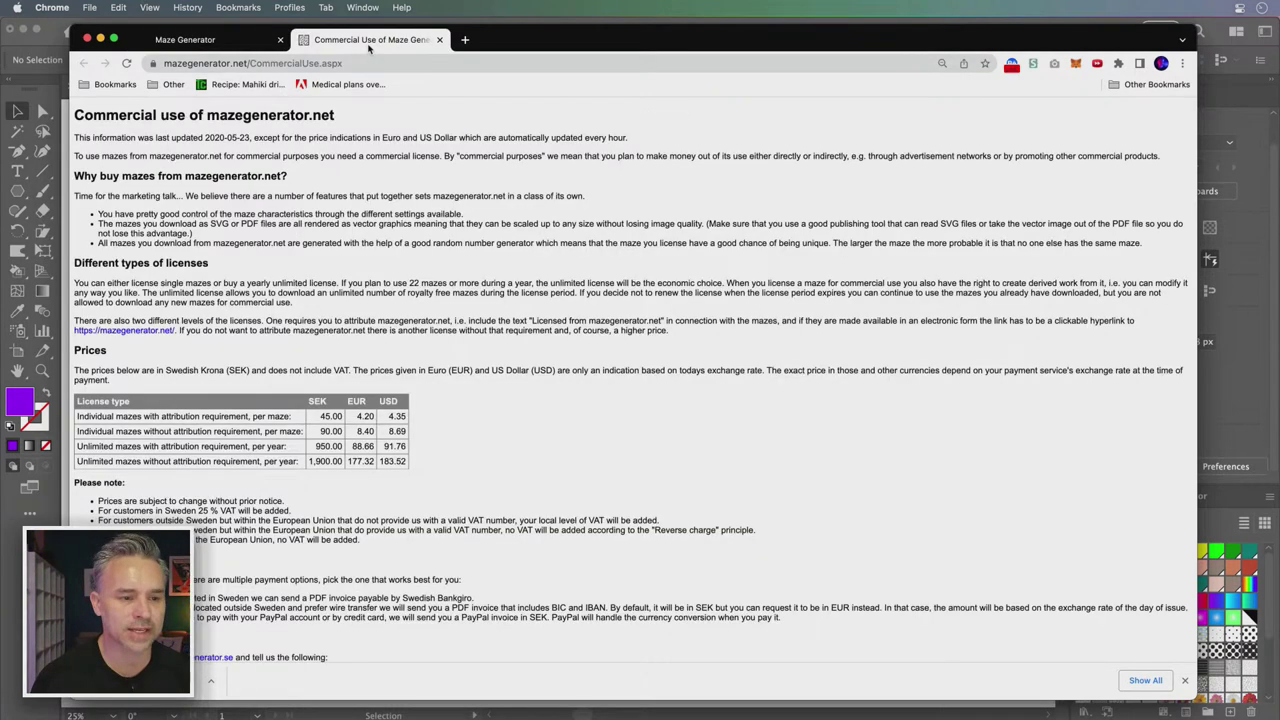
left_click(210, 42)
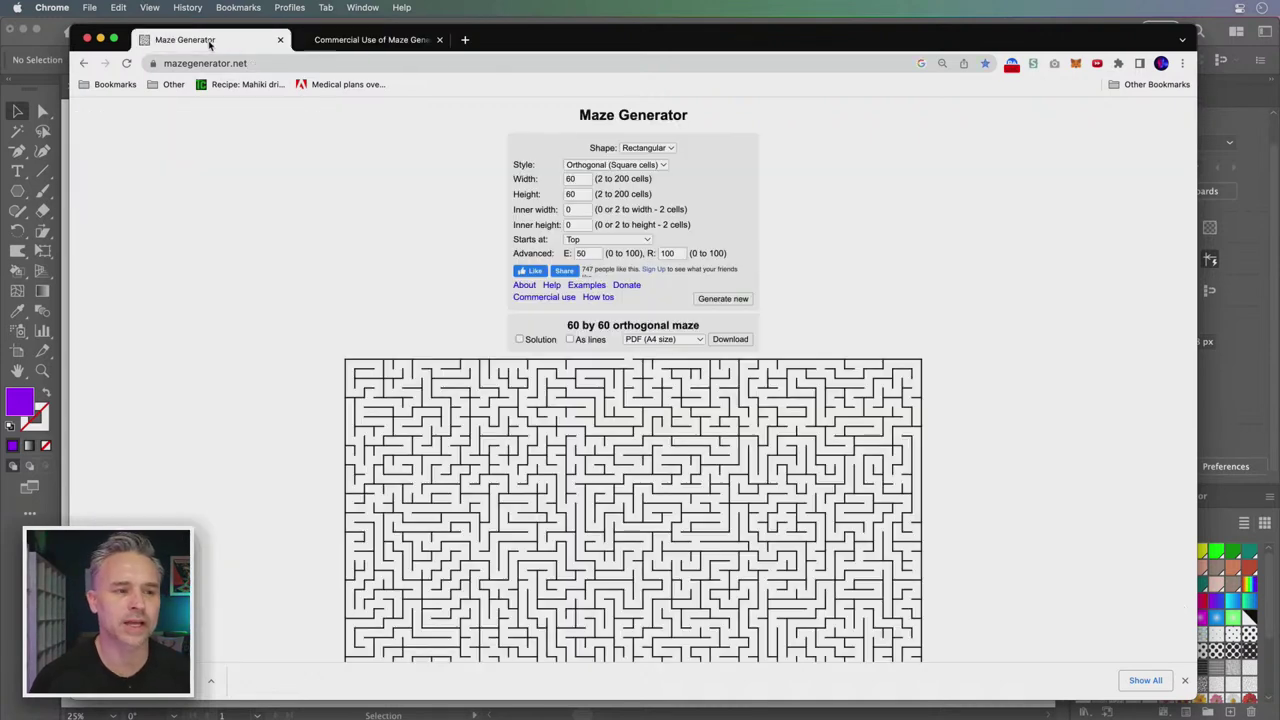
left_click(210, 681)
Open '60 by 60 orthogonal maze.pdf' from Downloads in Illustrator with default import options
left_click(245, 686)
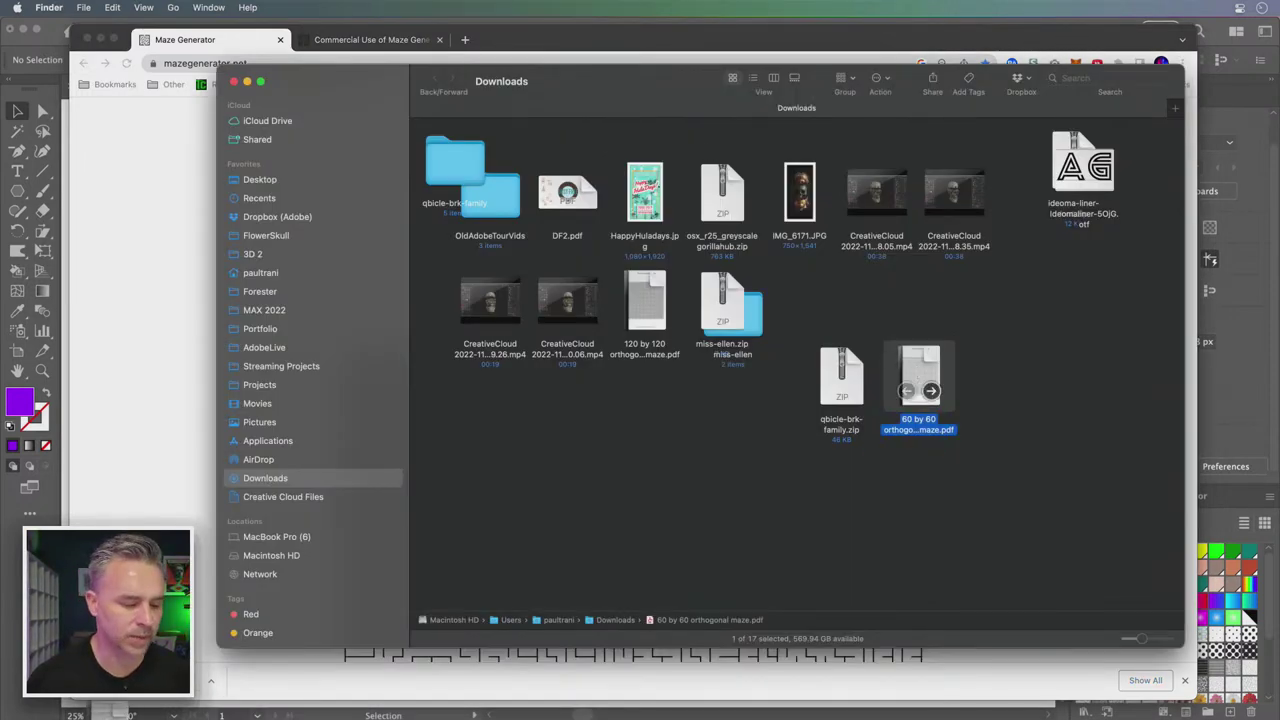
mouse_move(172, 706)
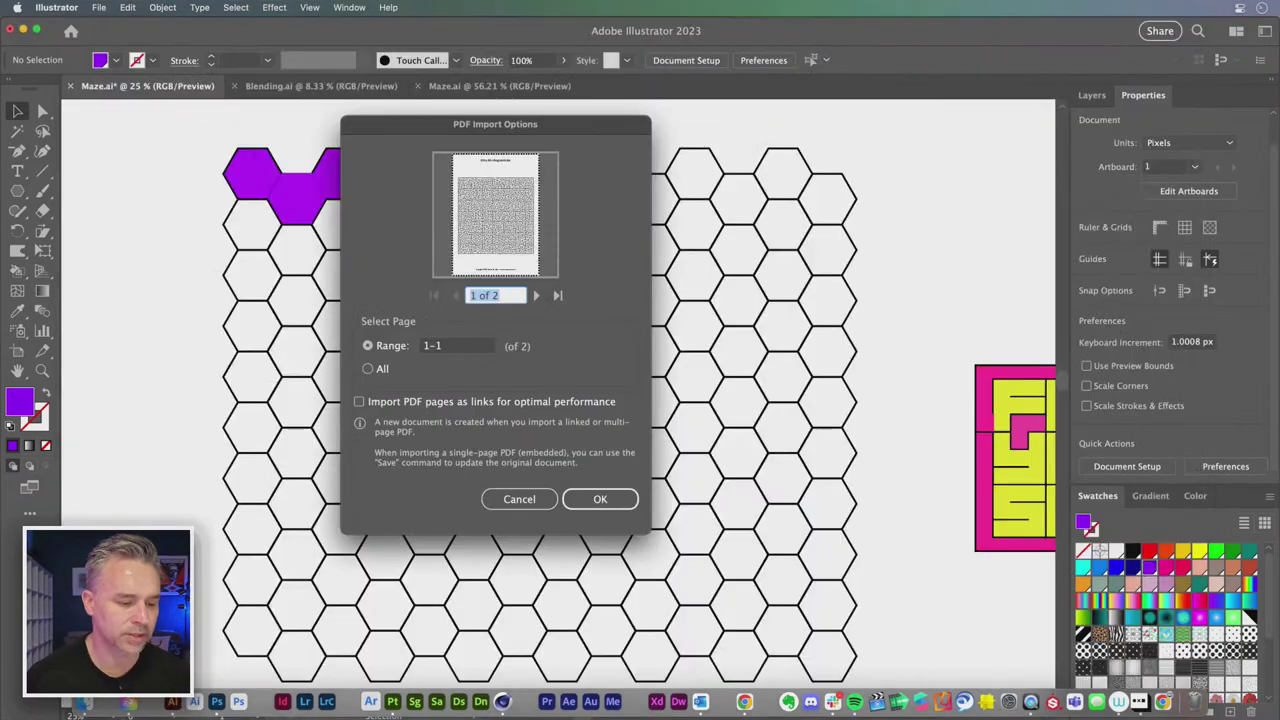
left_click_drag(152, 708, 195, 703)
left_click(597, 498)
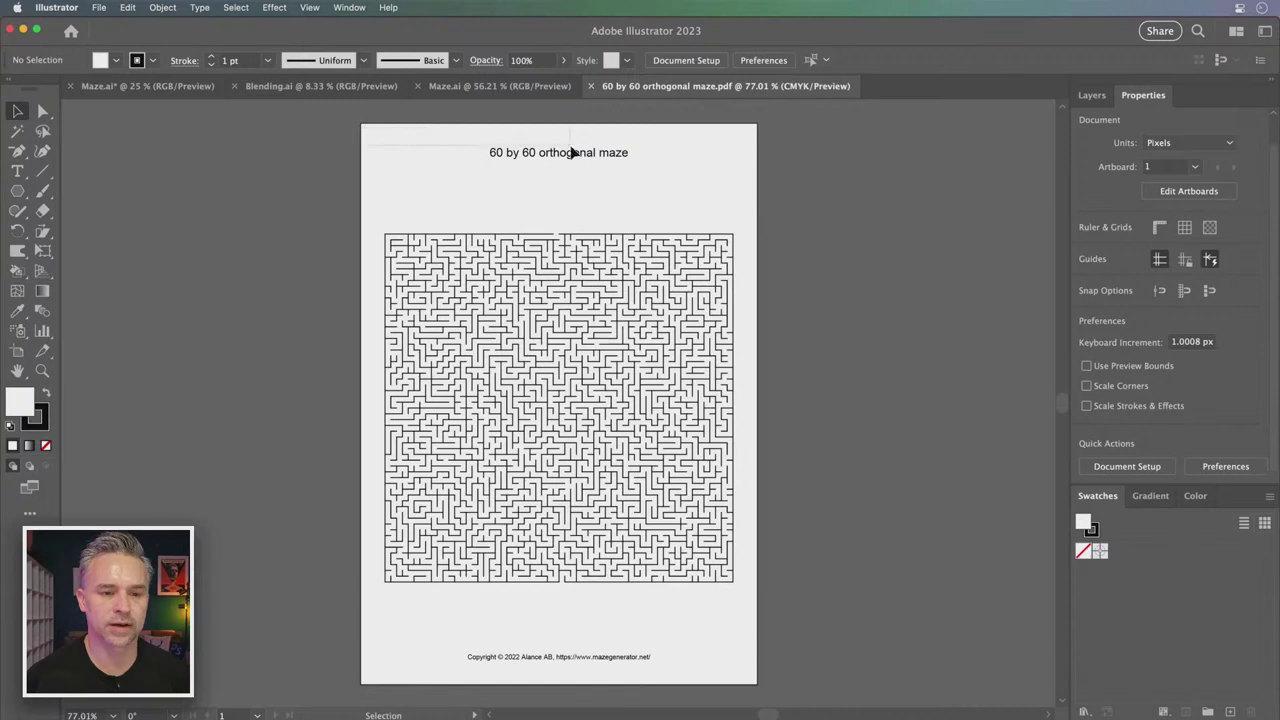
Delete the maze title and copyright line from the PDF, then select the whole maze
left_click(571, 151)
key("Delete")
left_click(514, 668)
scroll(514, 668, "down", 2)
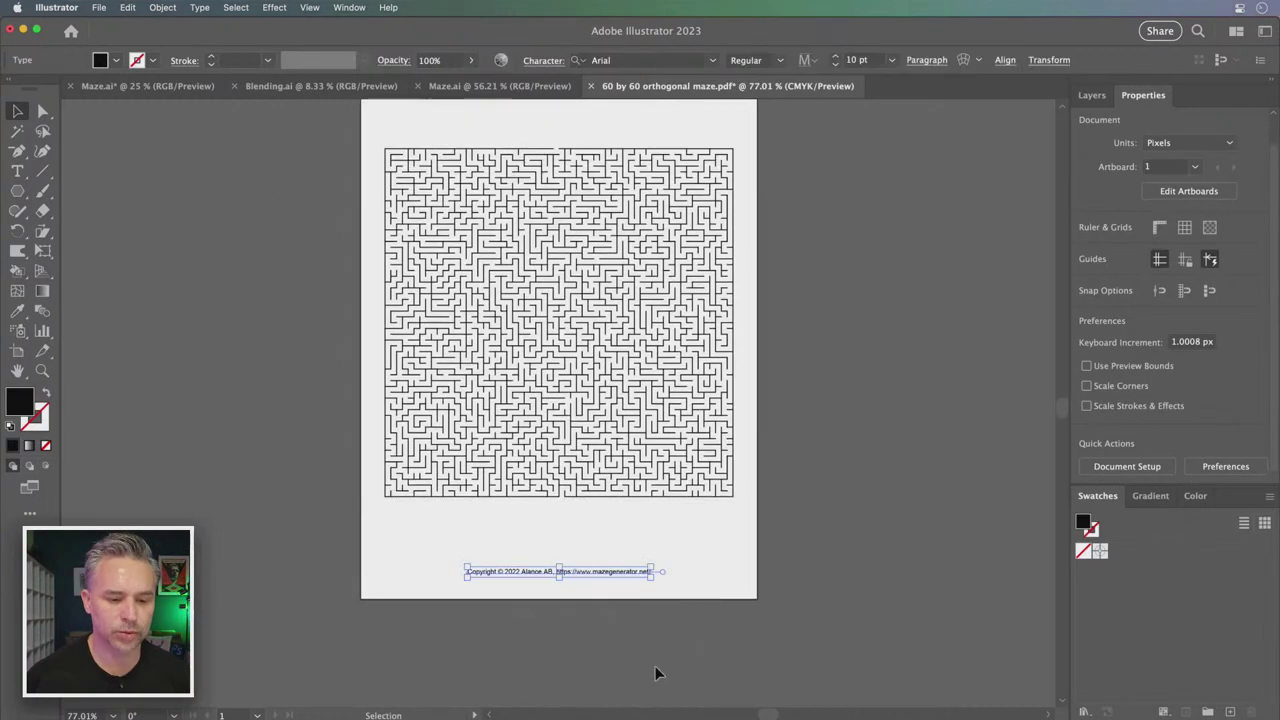
key("Delete")
left_click_drag(219, 453, 242, 502)
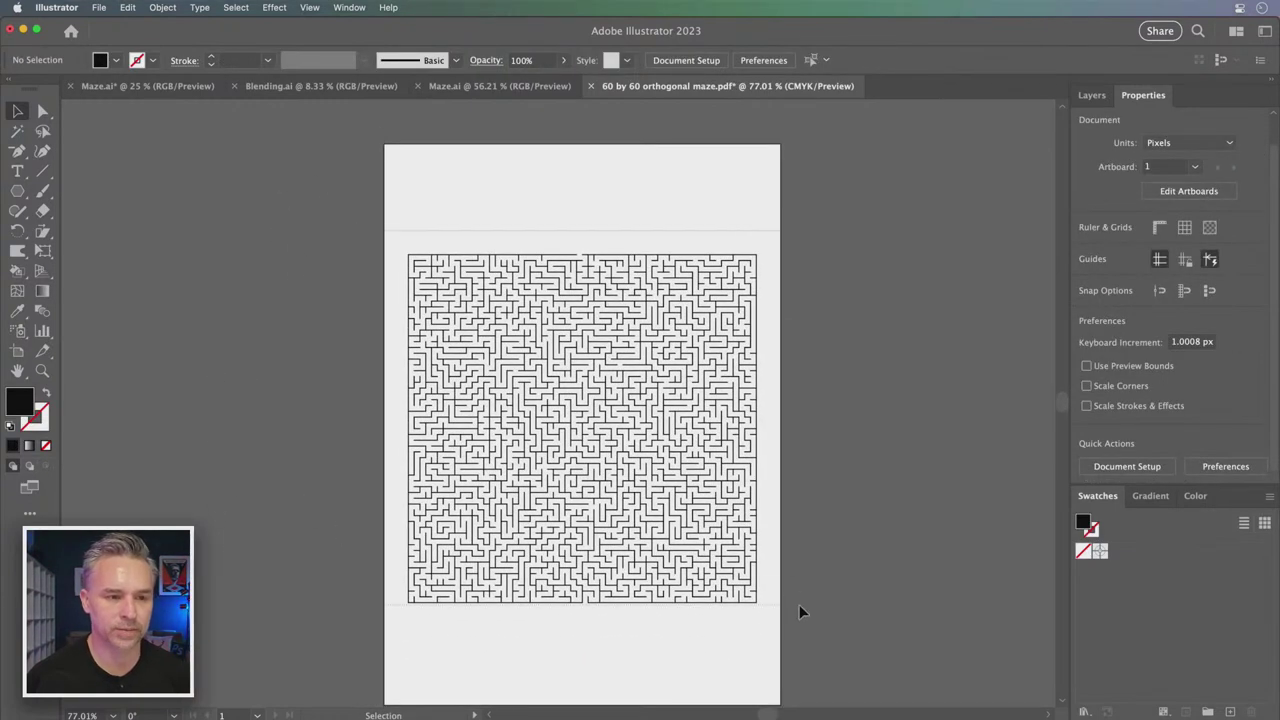
key("ctrl+a")
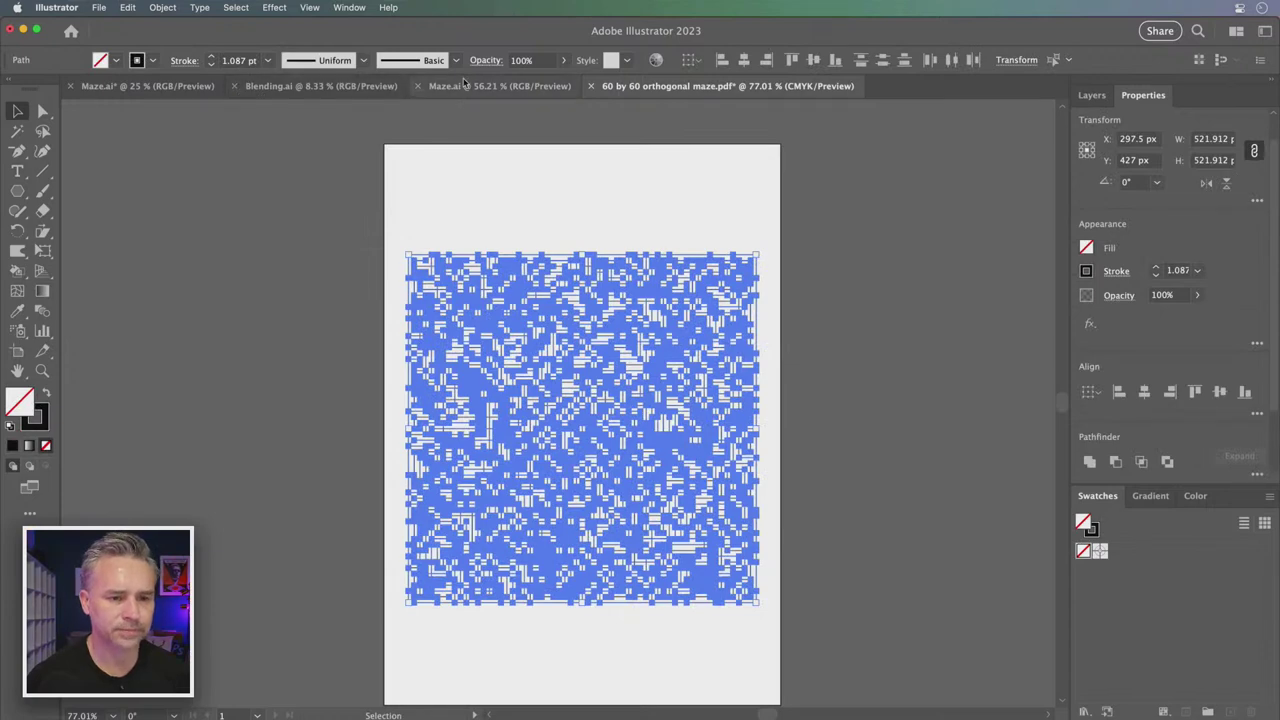
Paste the maze onto a new Layer 2 in Maze.ai, with Layer 1 hidden
left_click(476, 90)
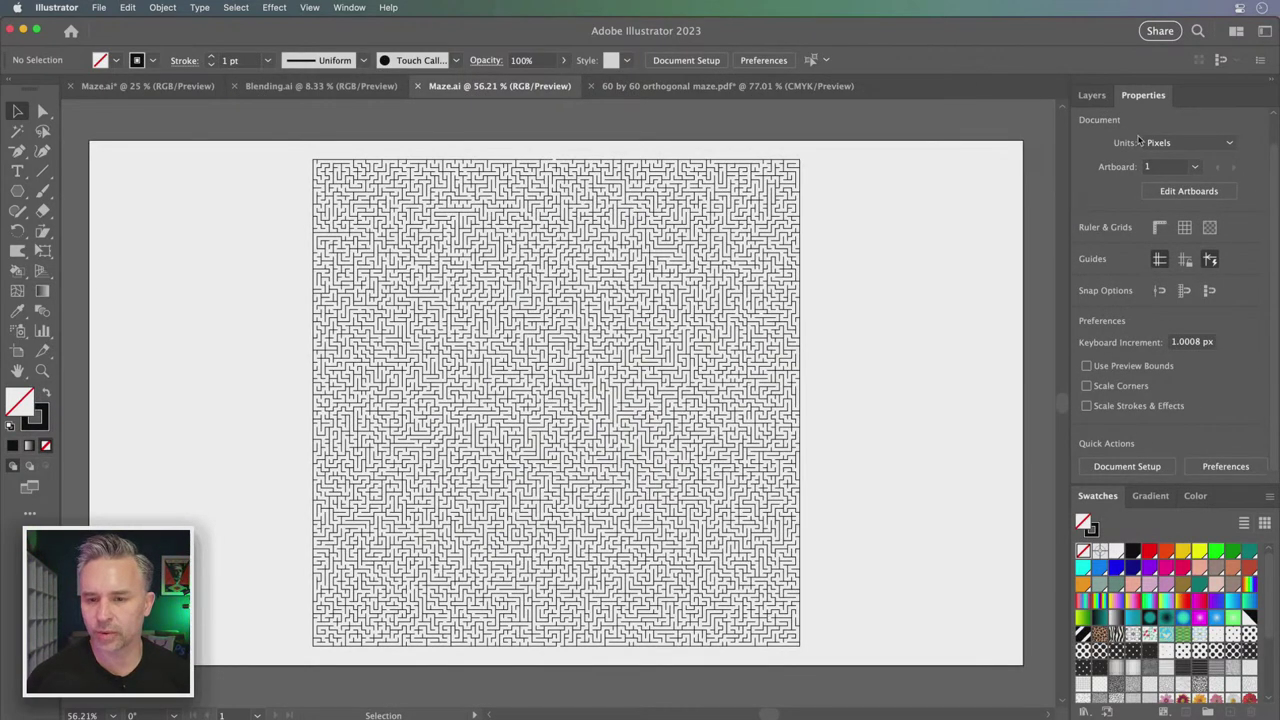
left_click(1091, 95)
left_click(1230, 476)
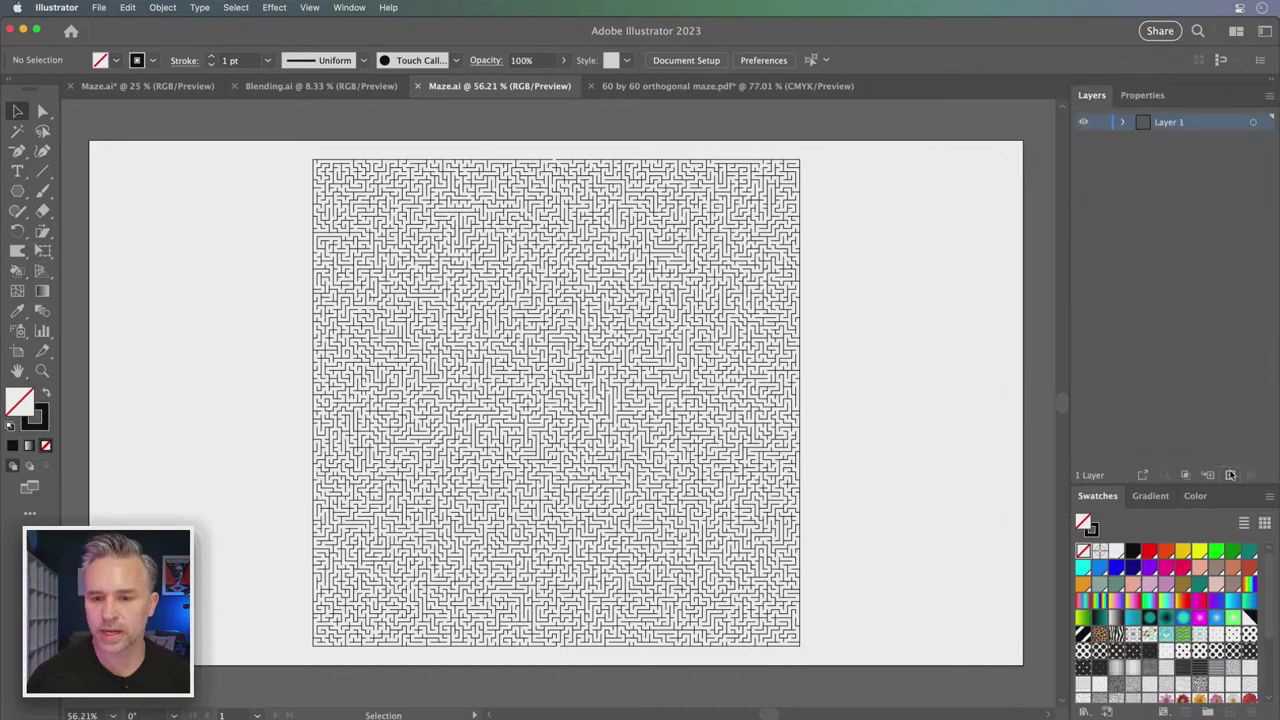
left_click(1082, 141)
key("ctrl+v")
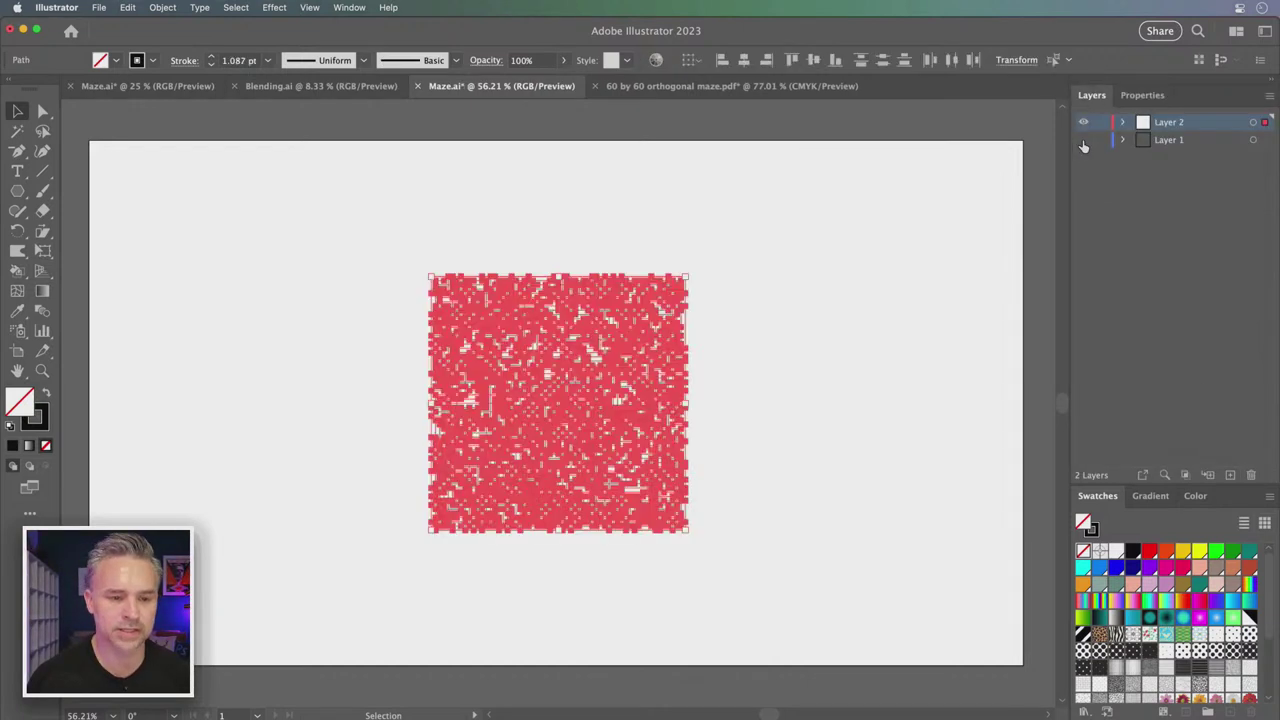
left_click(290, 277)
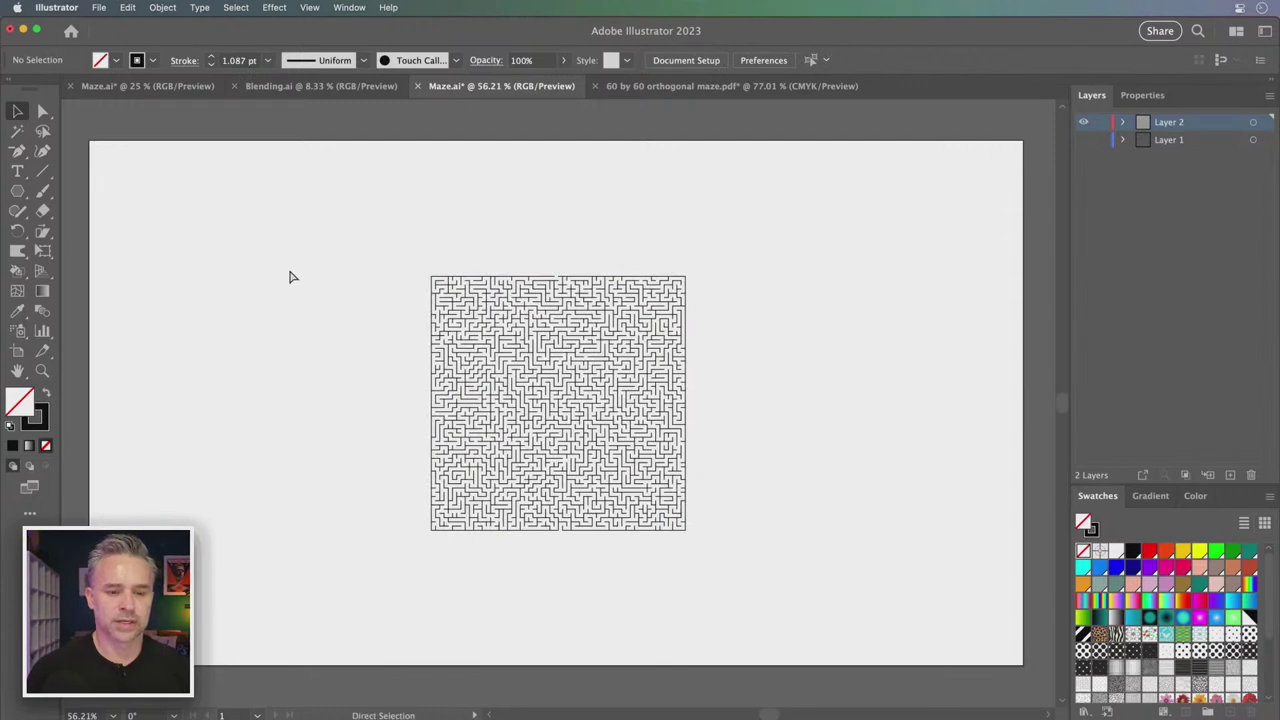
key("super+equal")
key("super+equal")
key("super+equal")
key("super+minus")
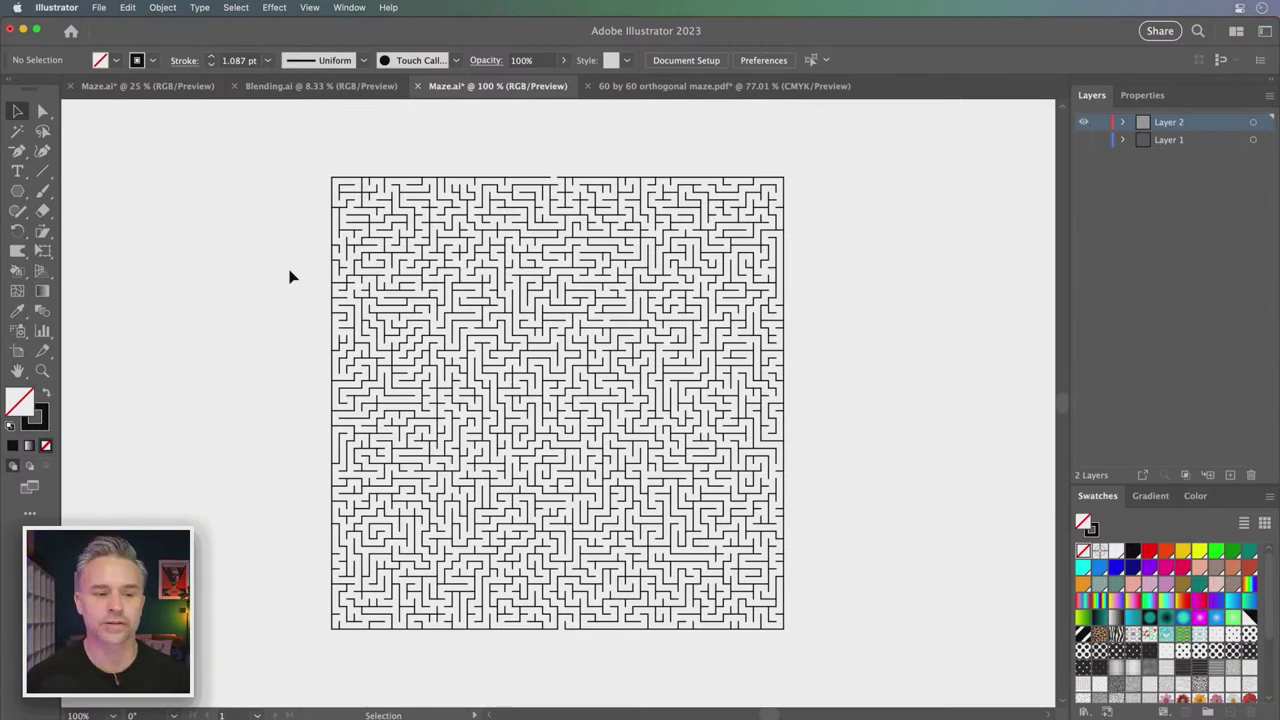
Draw a rectangle of about 561 by 556 px just outside the maze's border
left_click_drag(17, 190, 83, 190)
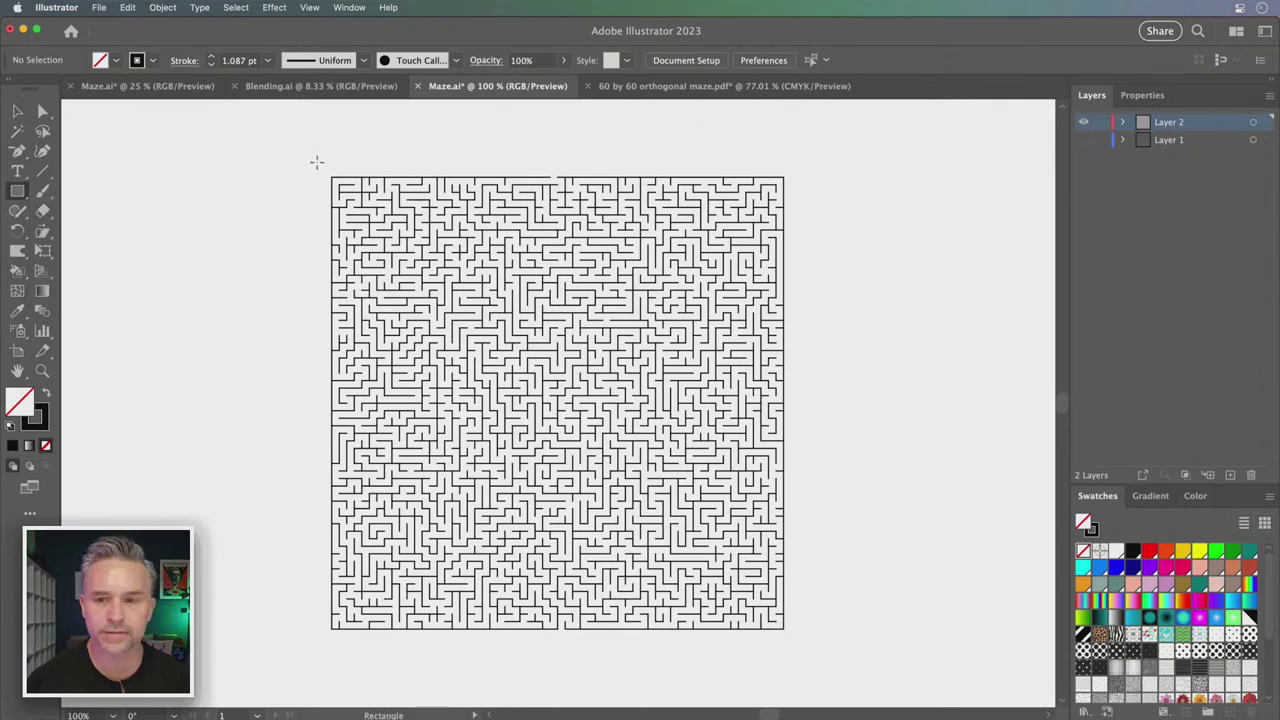
left_click_drag(316, 163, 797, 643)
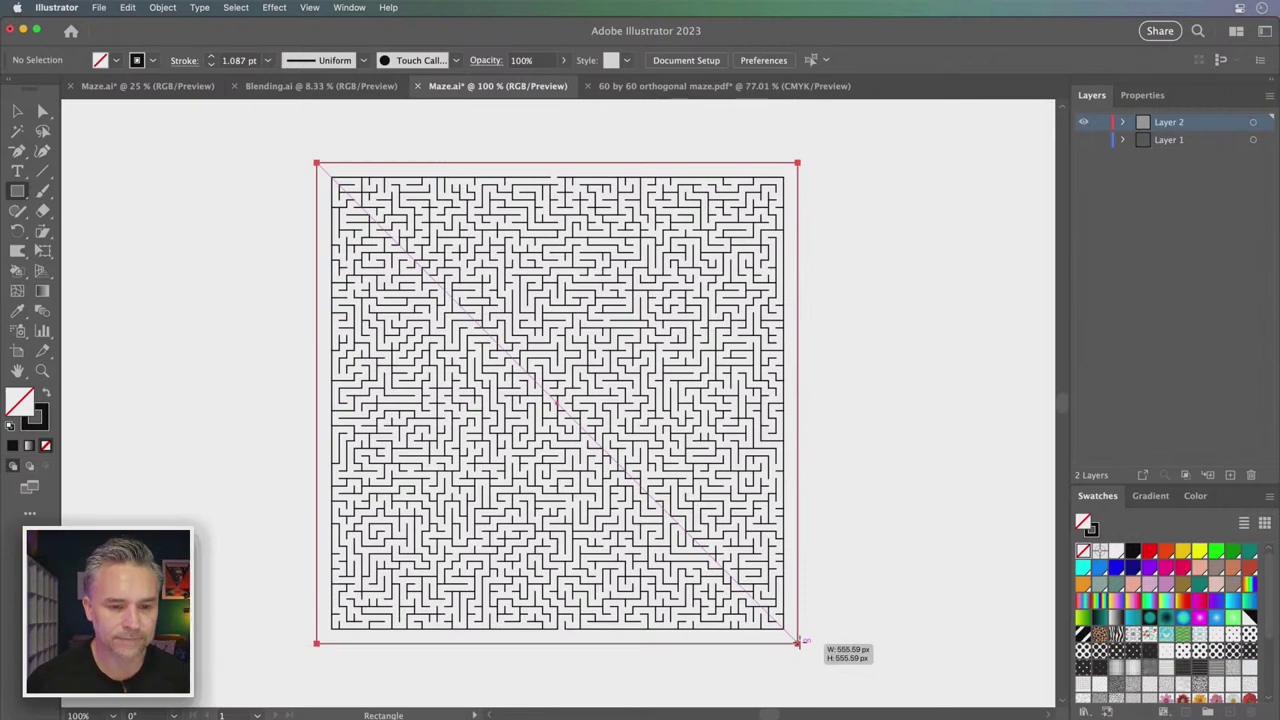
left_click_drag(797, 643, 802, 645)
Select the maze together with its rectangle frame and group them
left_click(18, 112)
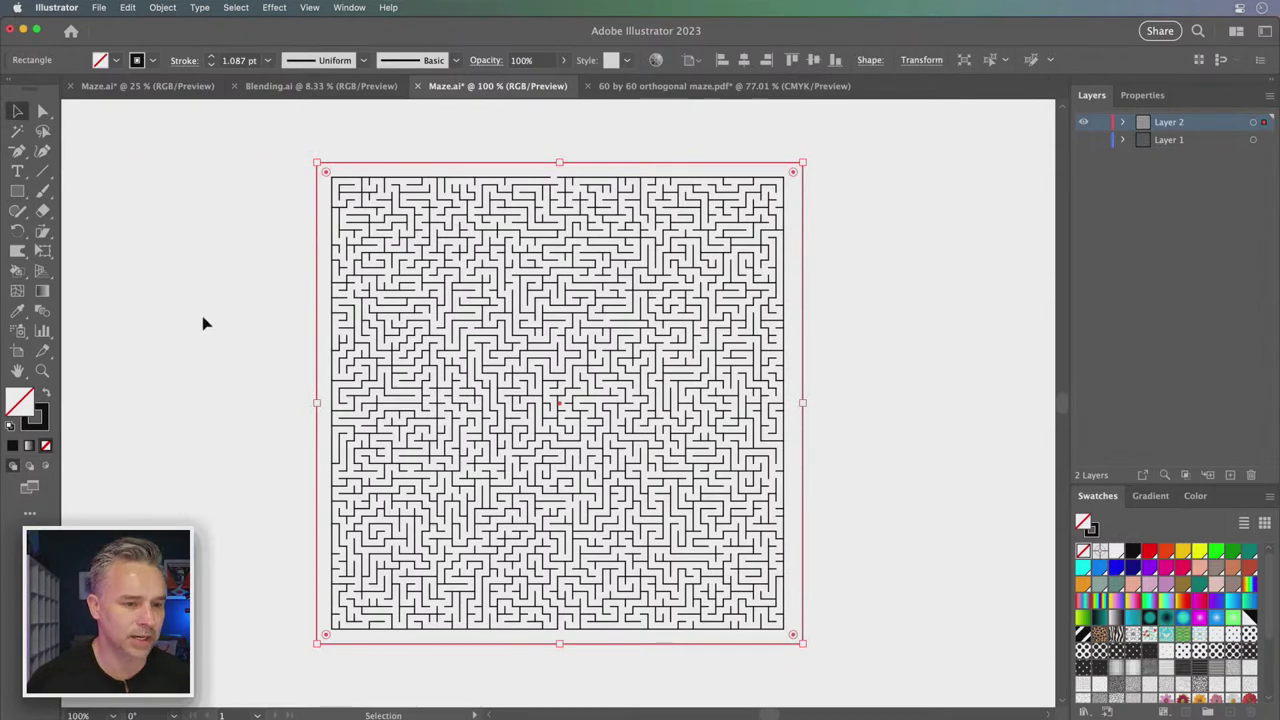
left_click_drag(243, 129, 466, 323)
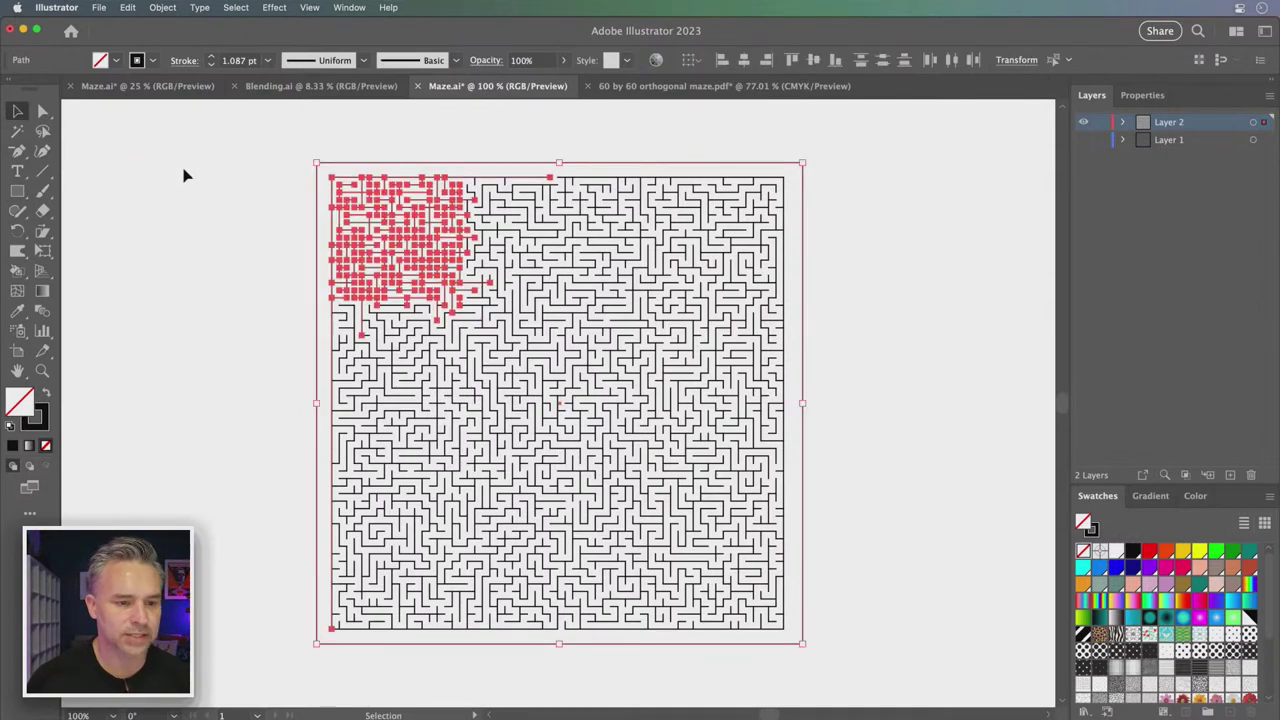
left_click_drag(184, 176, 866, 689)
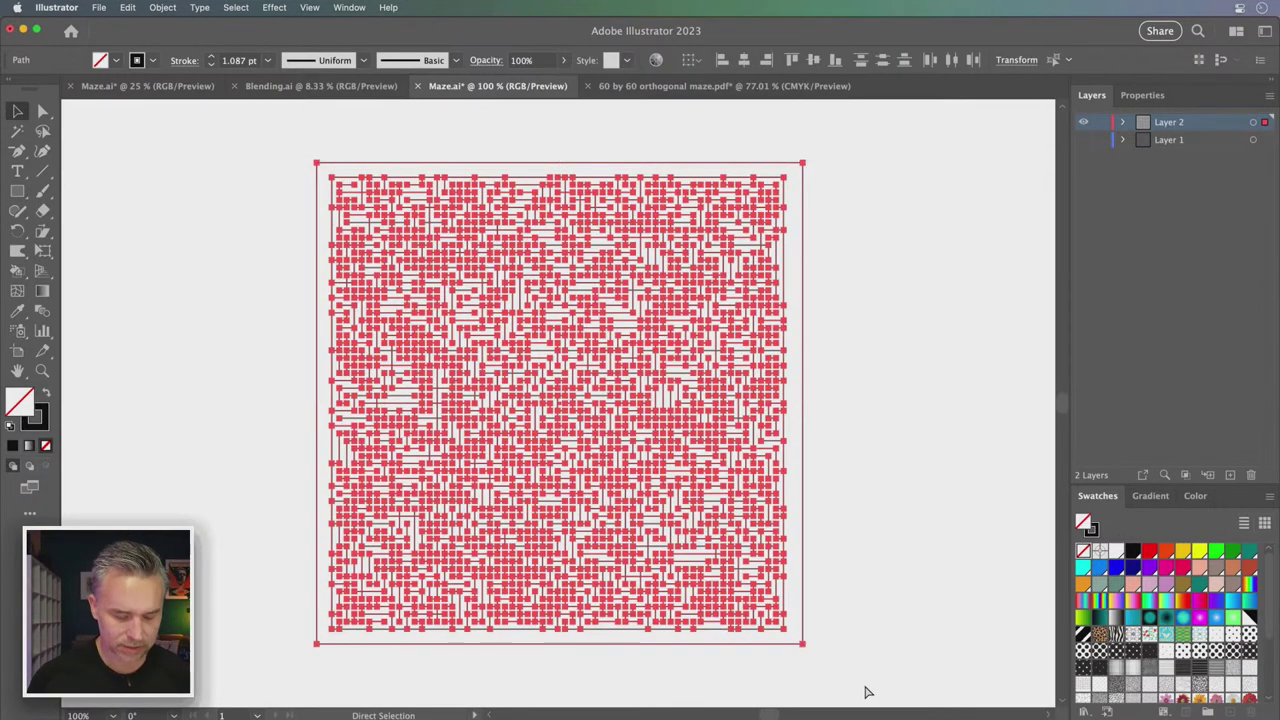
left_click(866, 692)
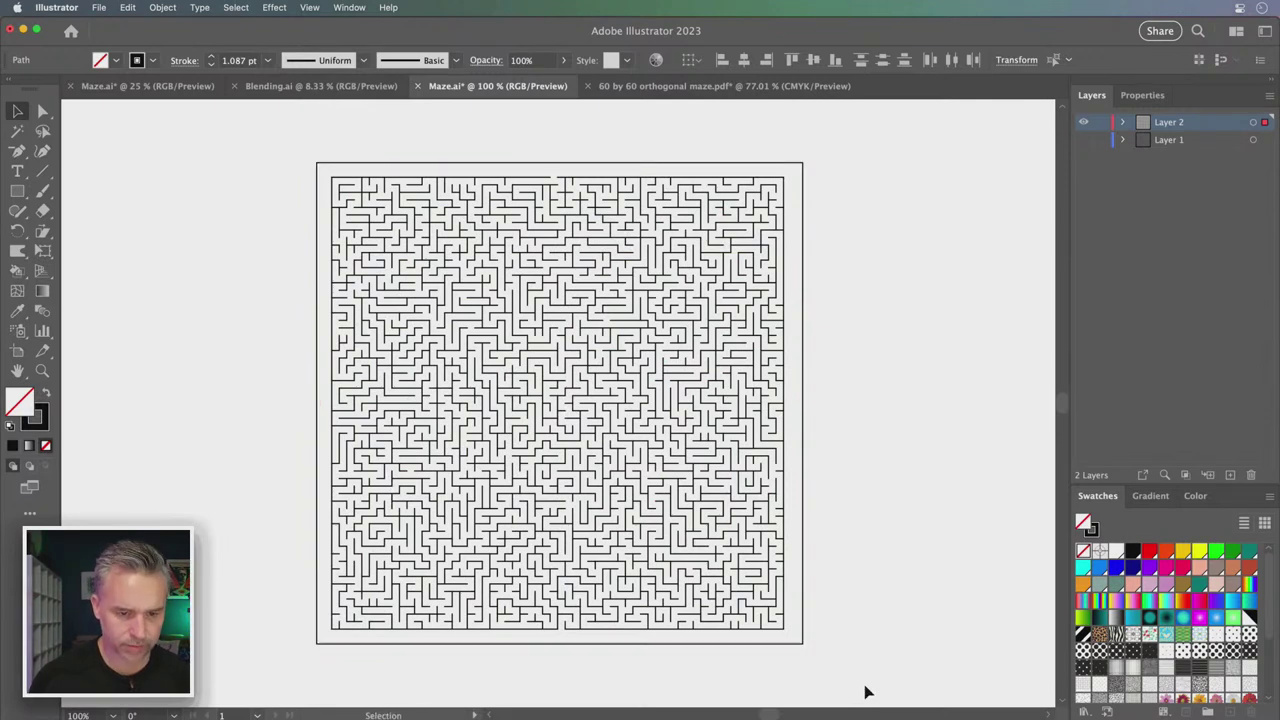
key("super+a")
key("super+g")
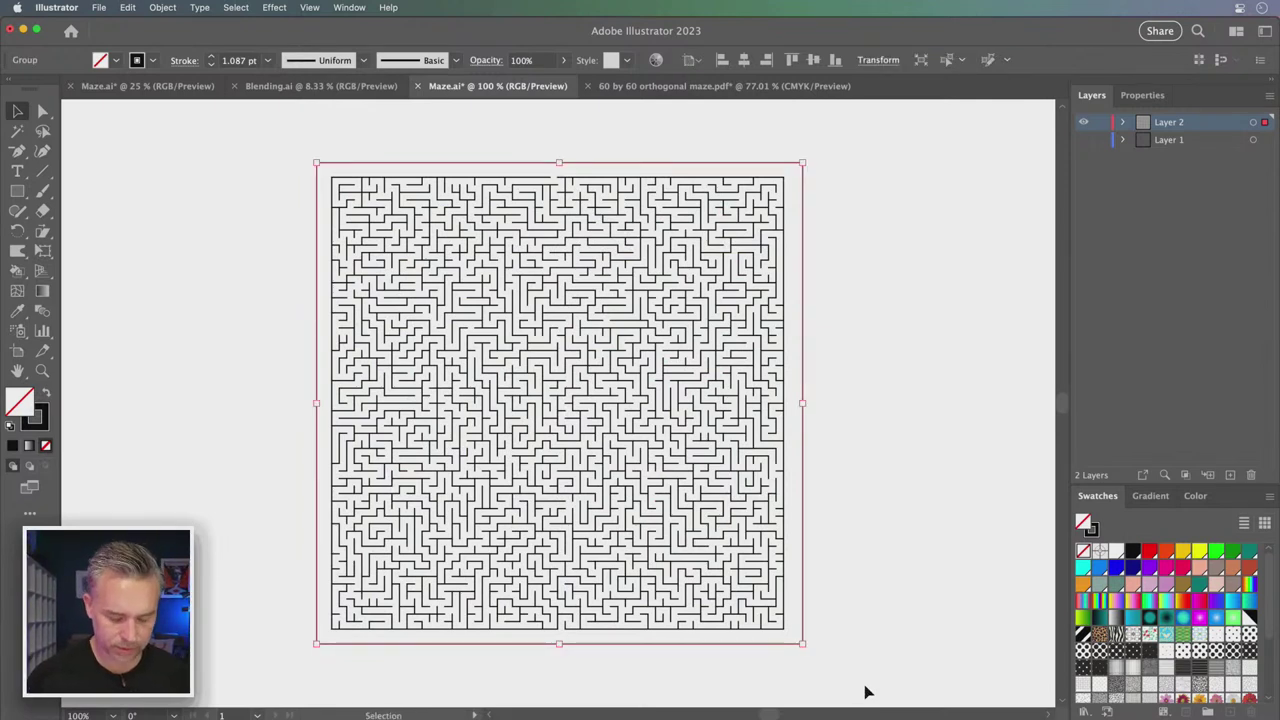
left_click(12, 272)
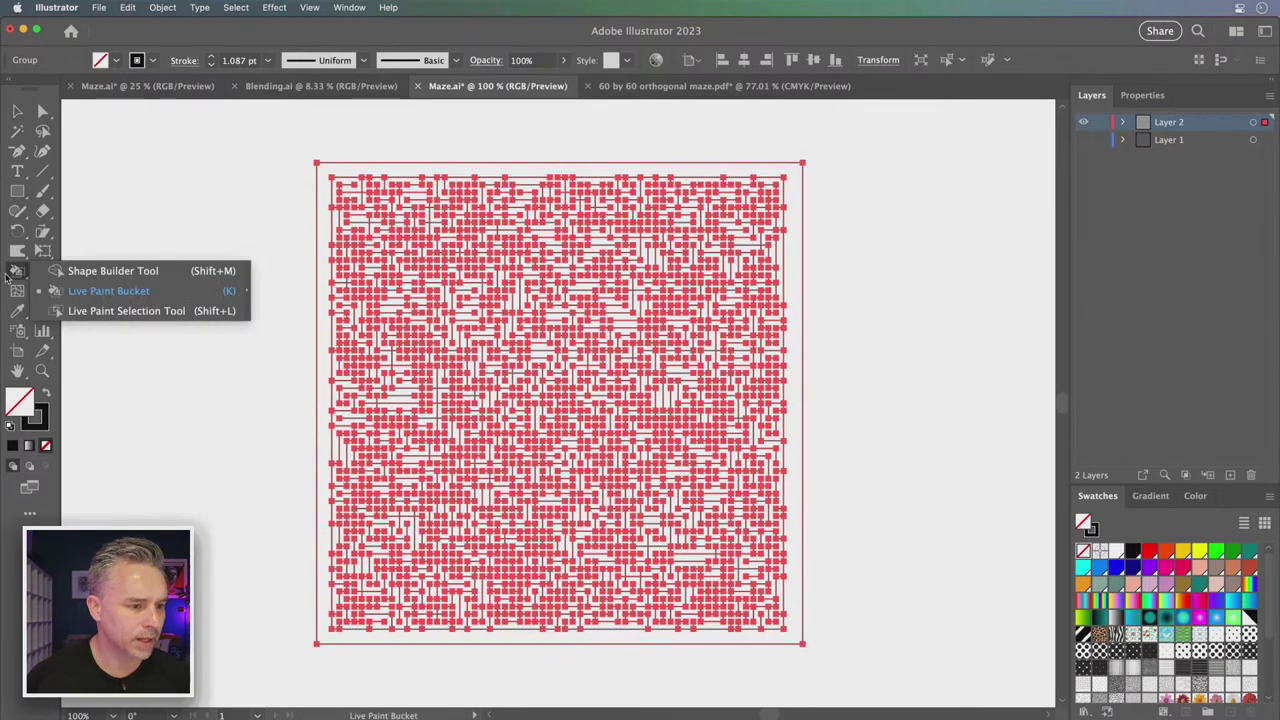
left_click(83, 297)
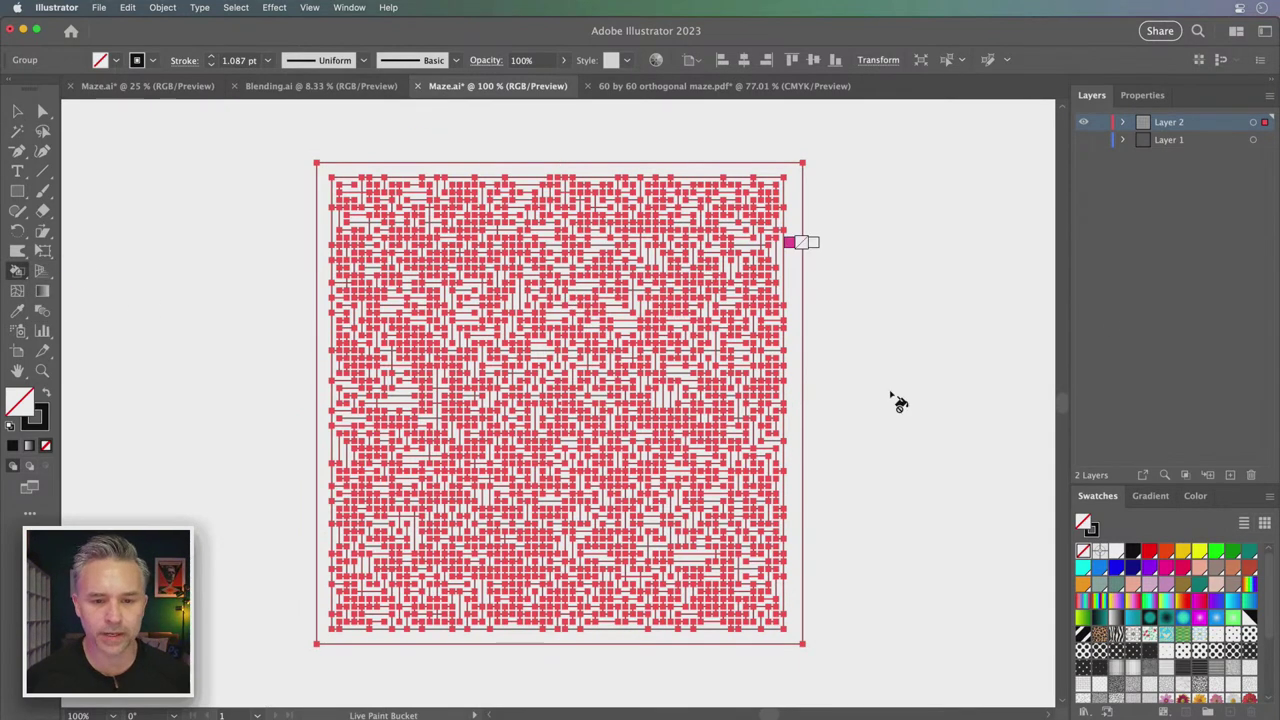
key("Right")
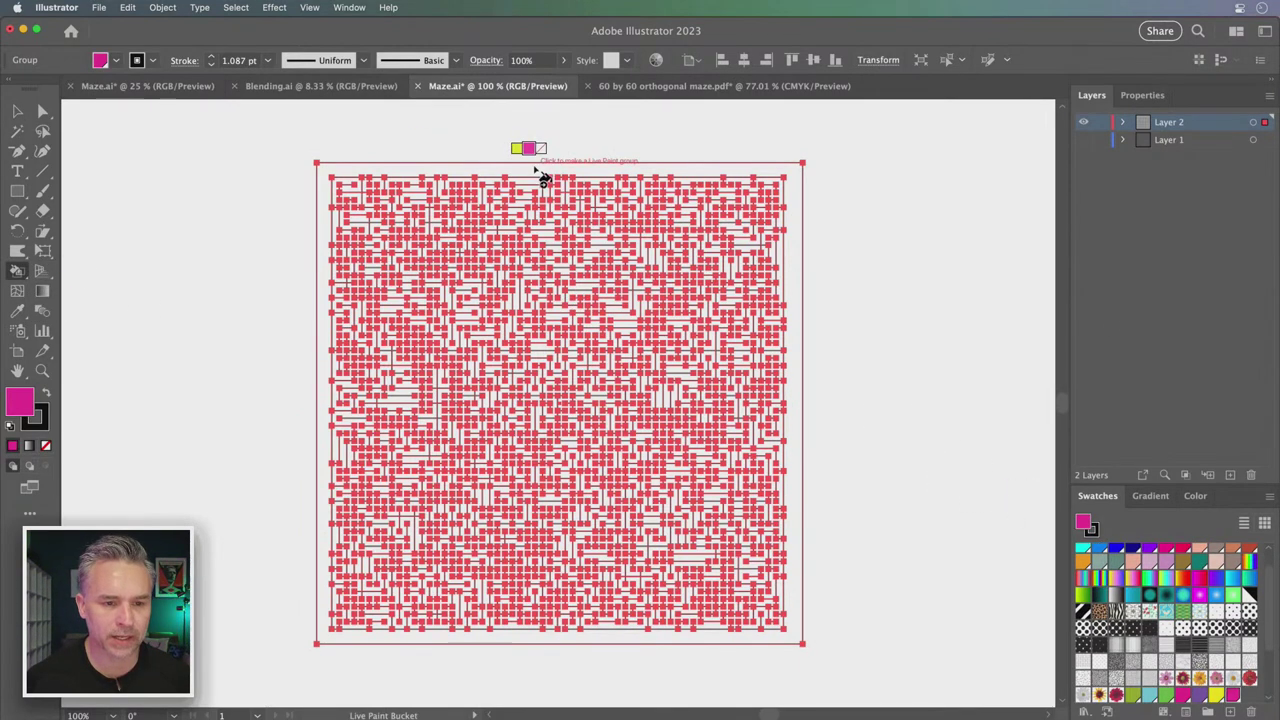
left_click(536, 174)
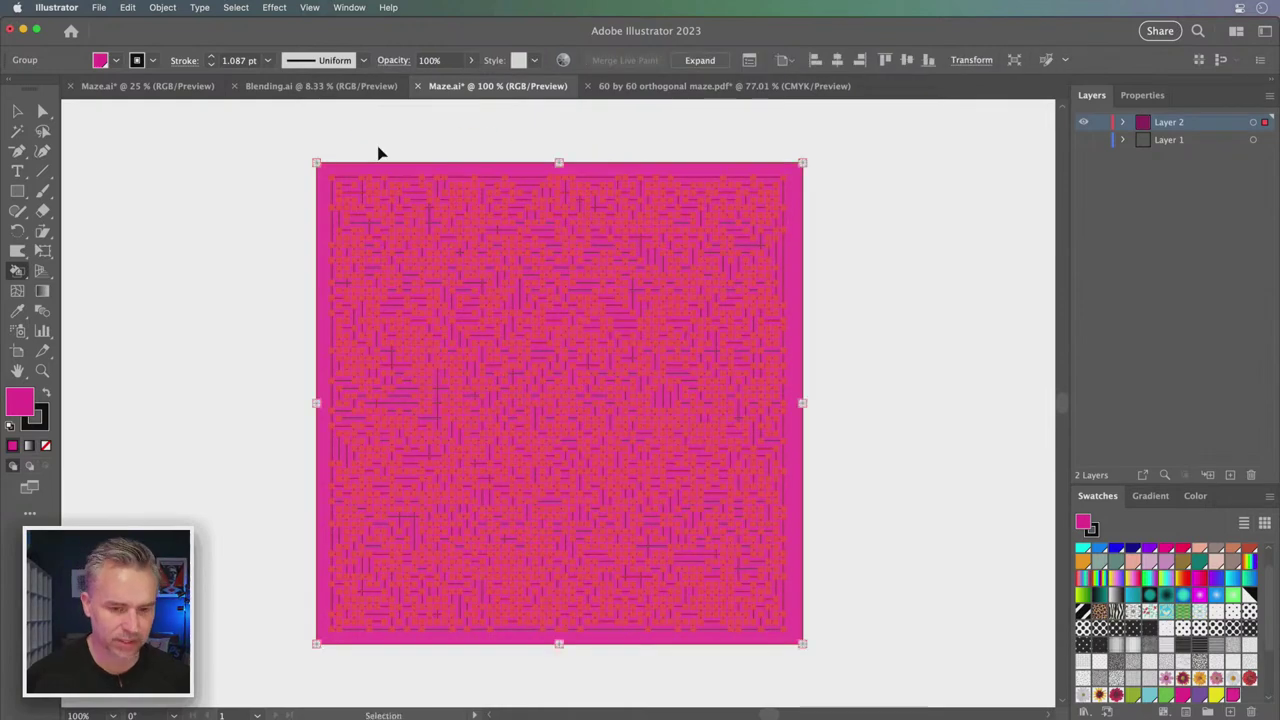
key("ctrl+z")
key("v")
key("ctrl+equal")
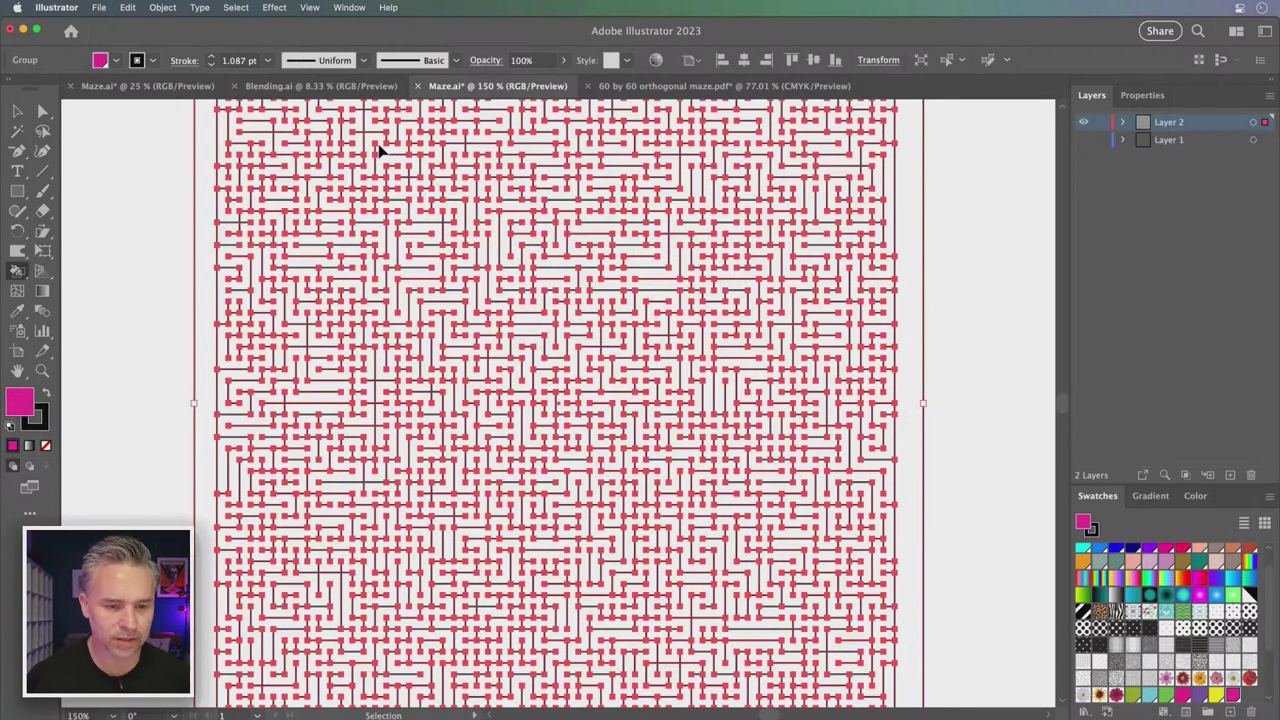
key("ctrl+minus")
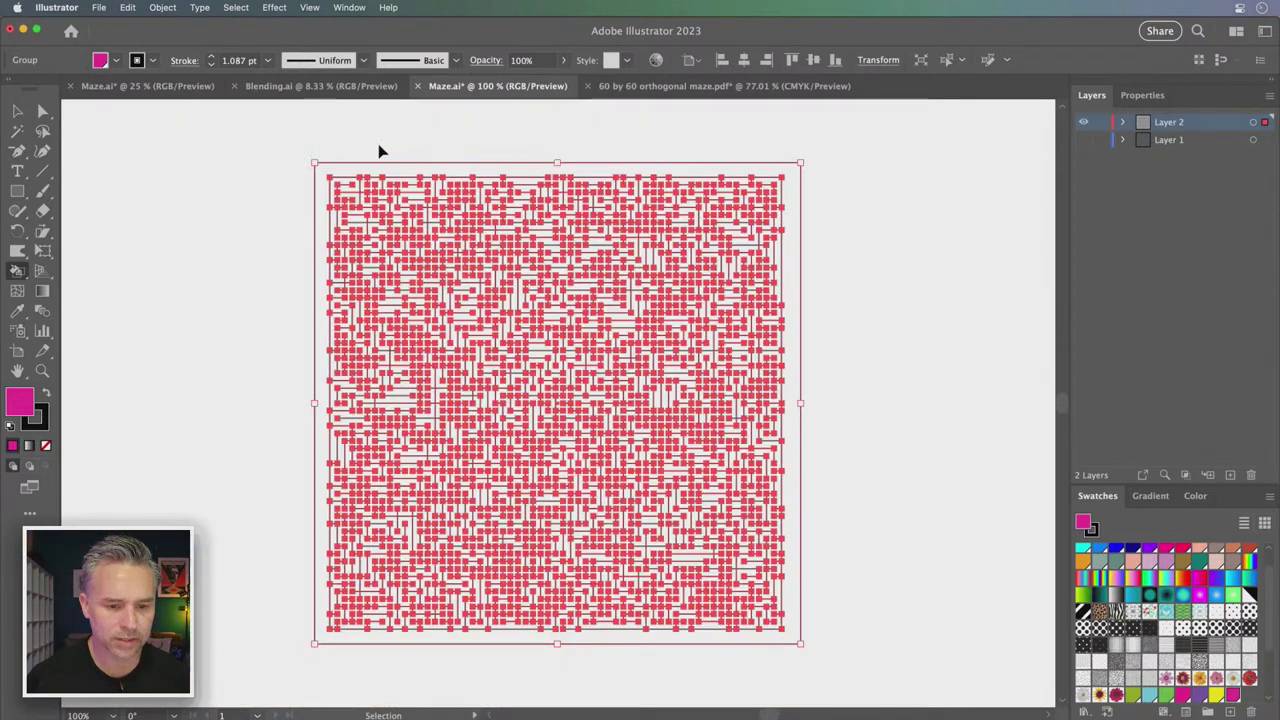
key("k")
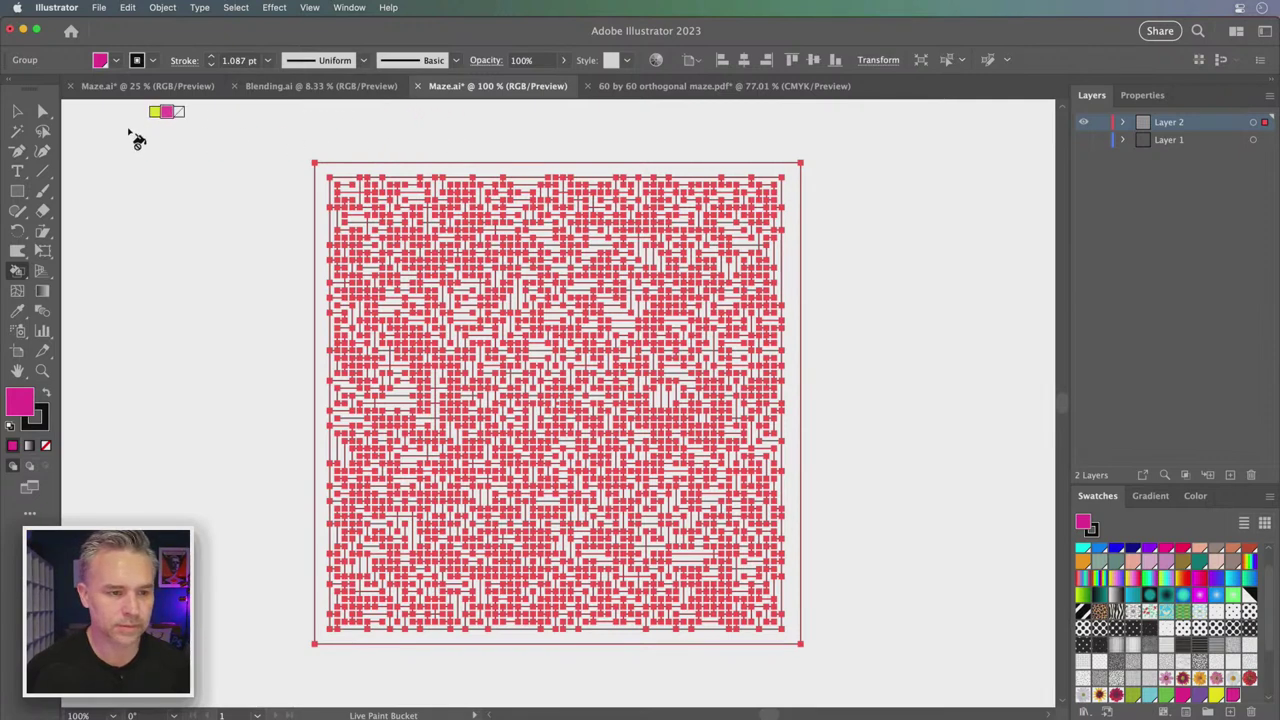
left_click(17, 111)
key("Delete")
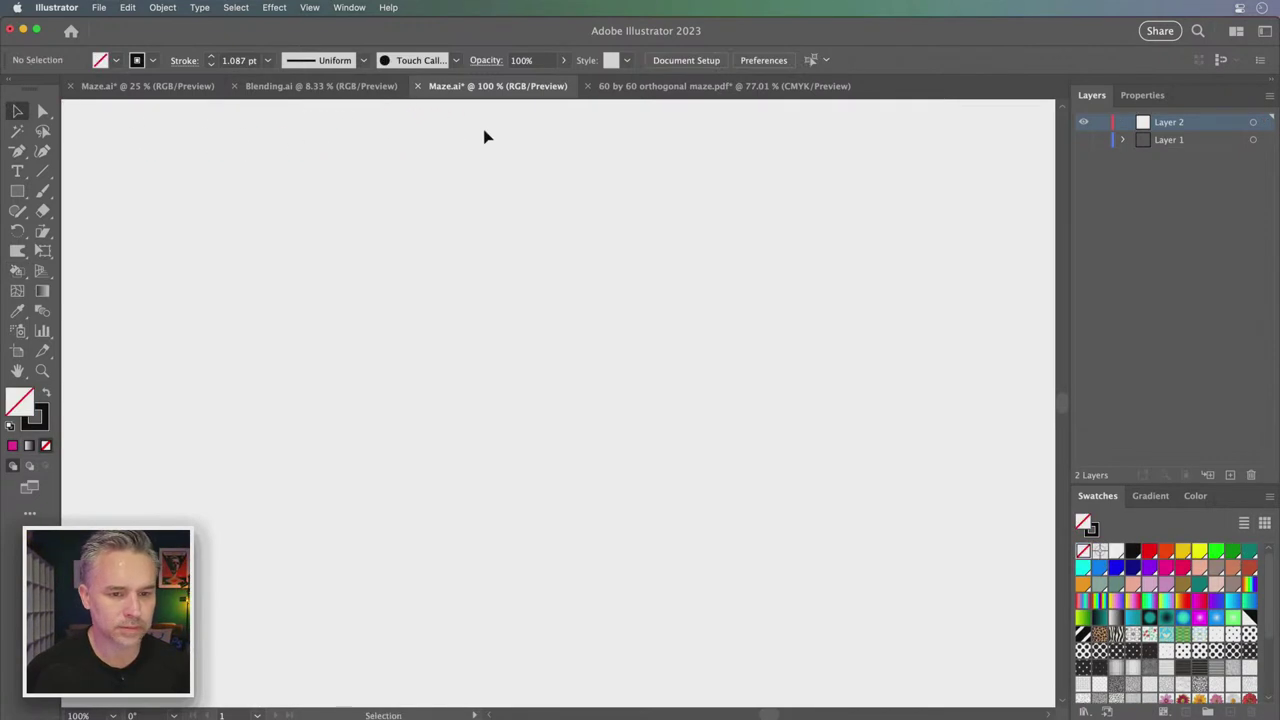
key("ctrl+z")
key("ctrl+z")
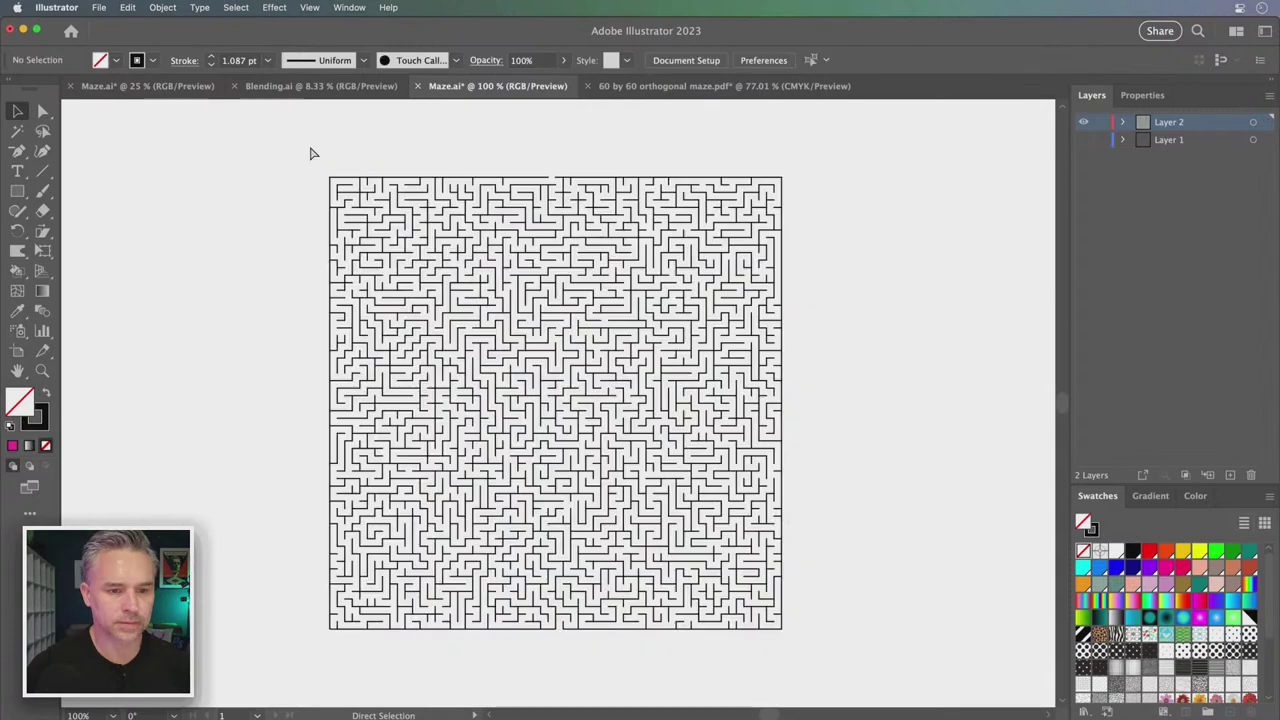
key("ctrl+z")
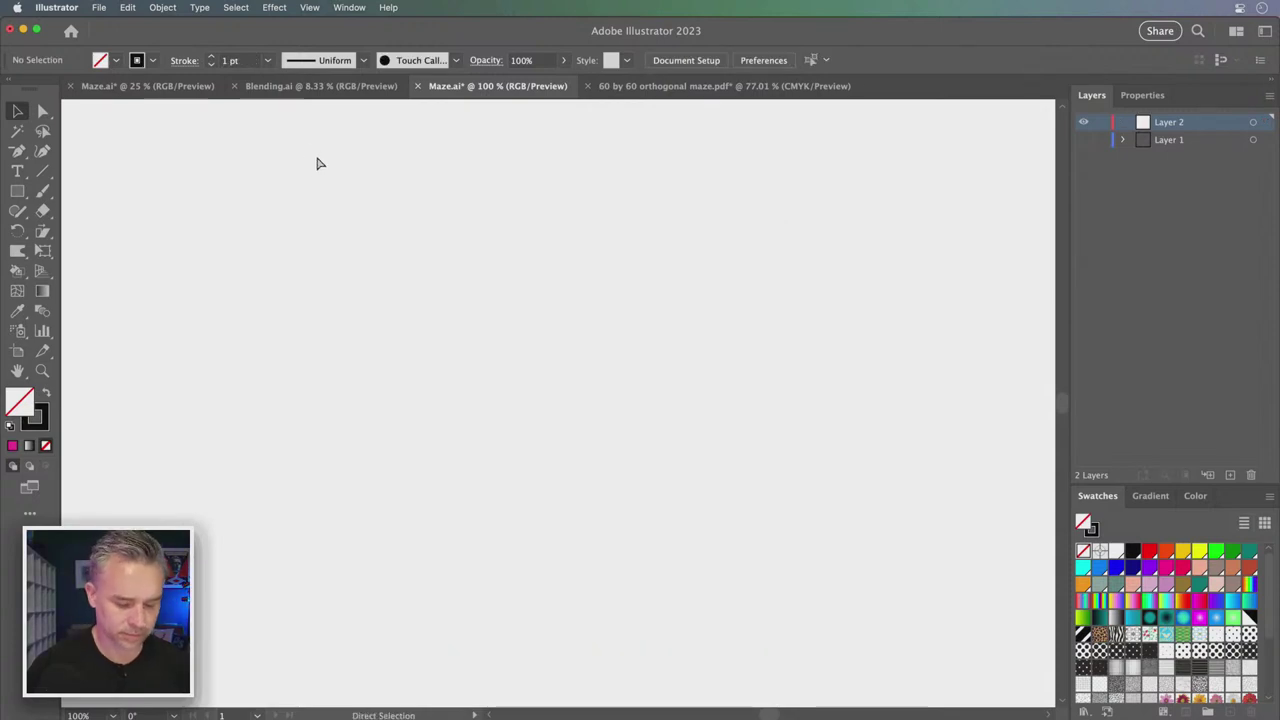
key("ctrl+z")
key("ctrl+z")
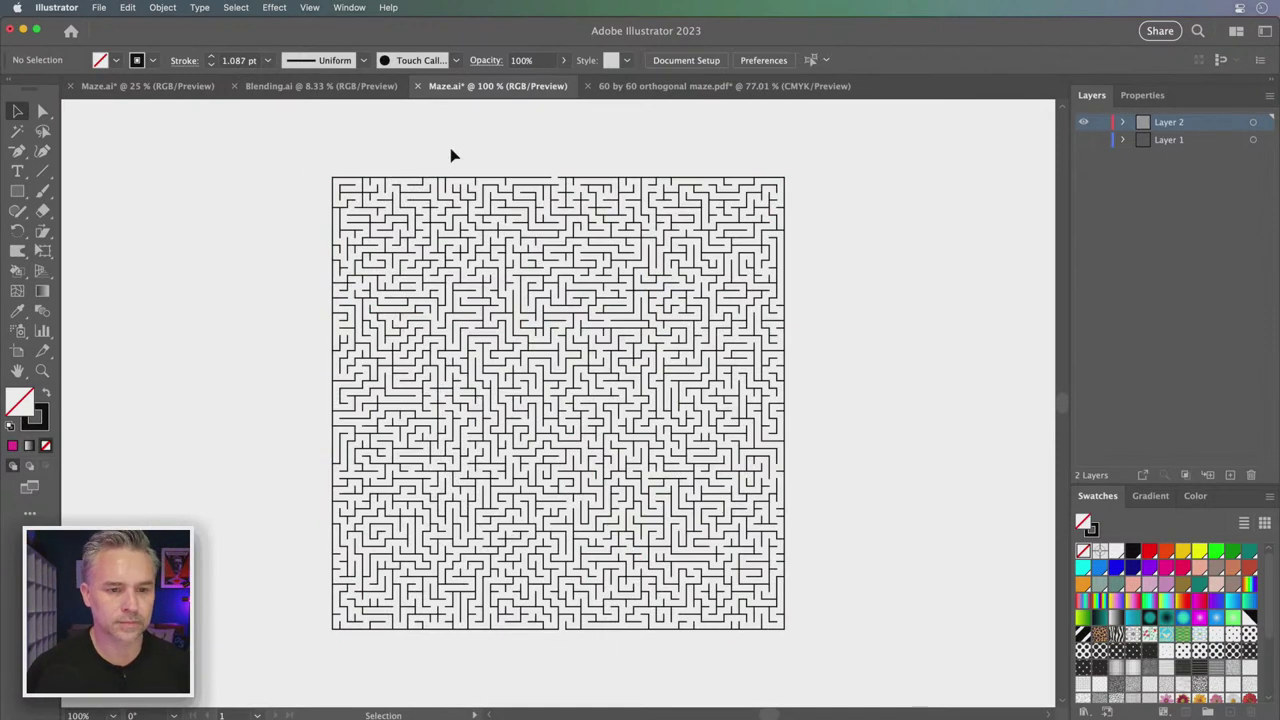
key("ctrl+plus")
mouse_move(451, 150)
left_mouse_down()
mouse_move(477, 209)
mouse_move(494, 543)
left_mouse_up()
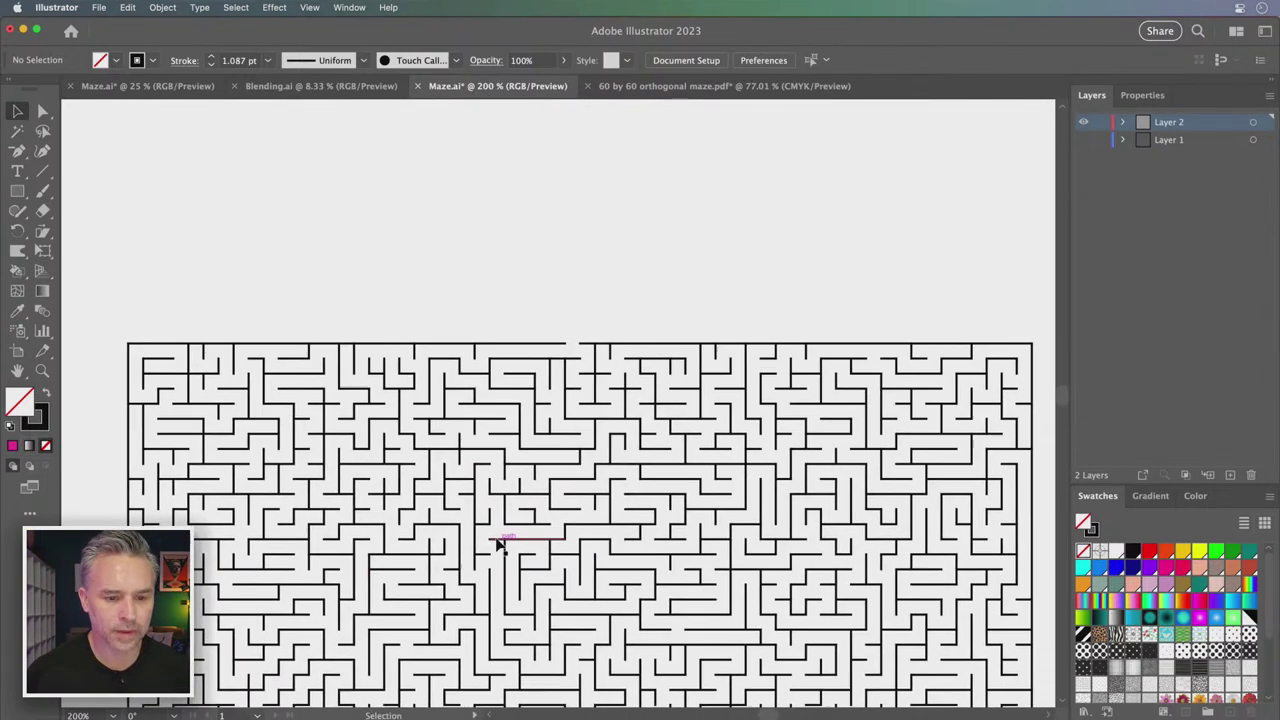
Move a top-edge anchor and a bottom-edge anchor to start opening the entrance and exit
key("a")
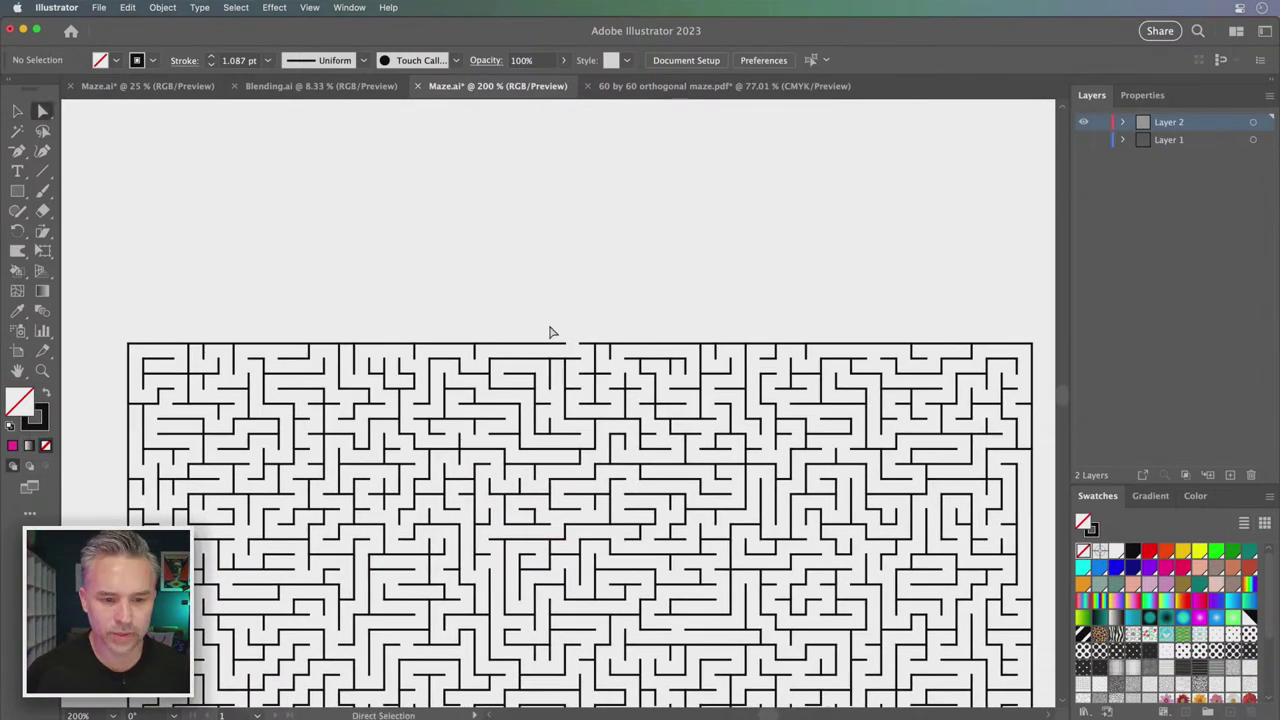
left_click(565, 344)
left_click_drag(565, 345, 582, 345)
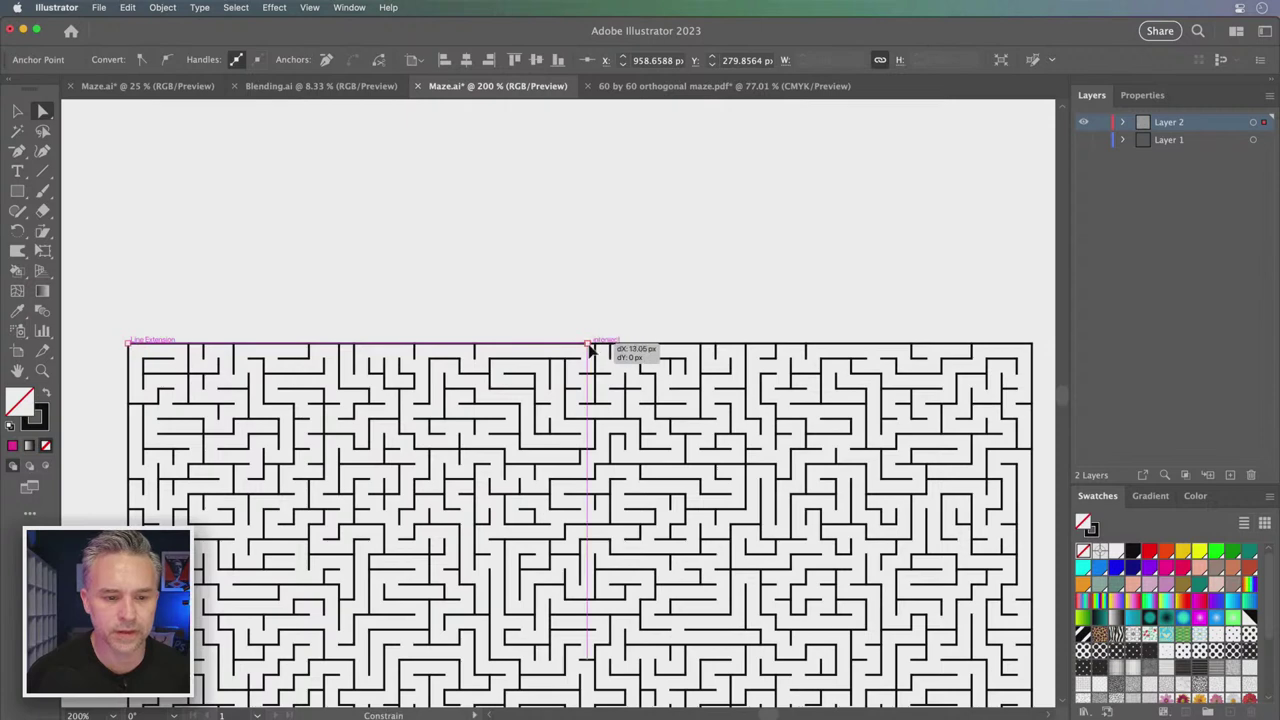
left_click_drag(606, 586, 609, 308)
scroll(650, 520, "down", 5)
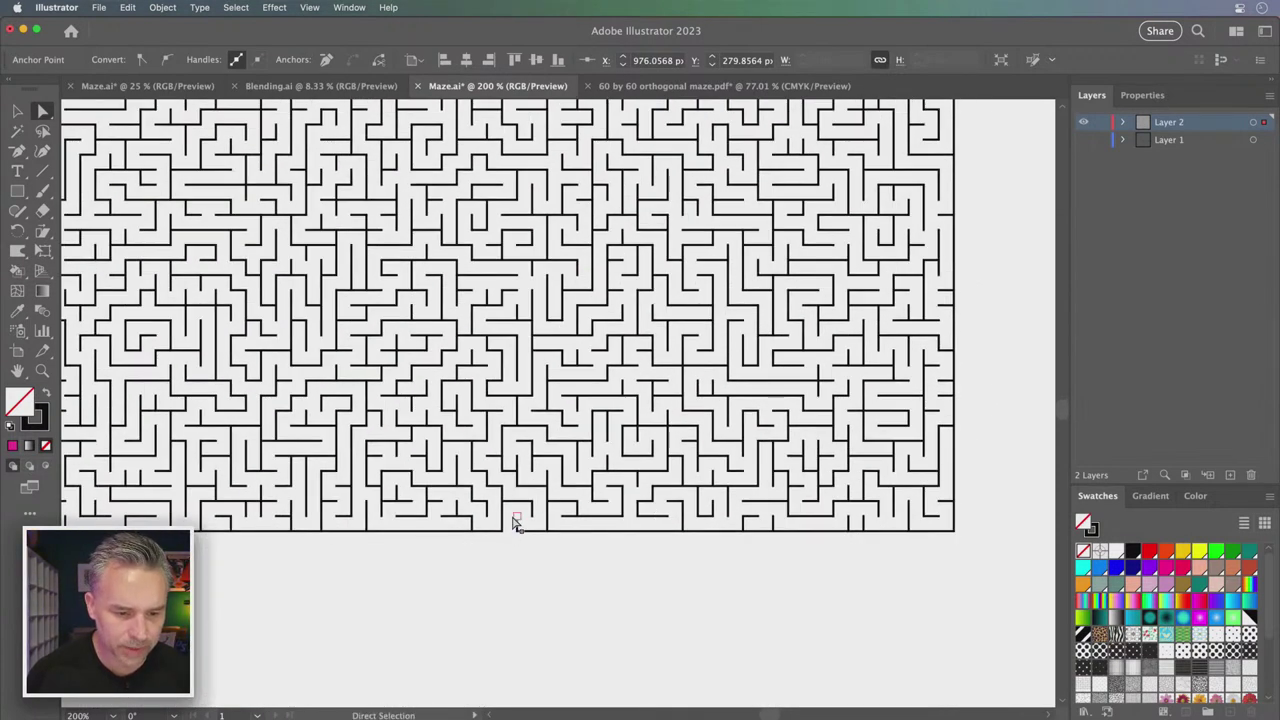
left_click_drag(511, 518, 504, 536)
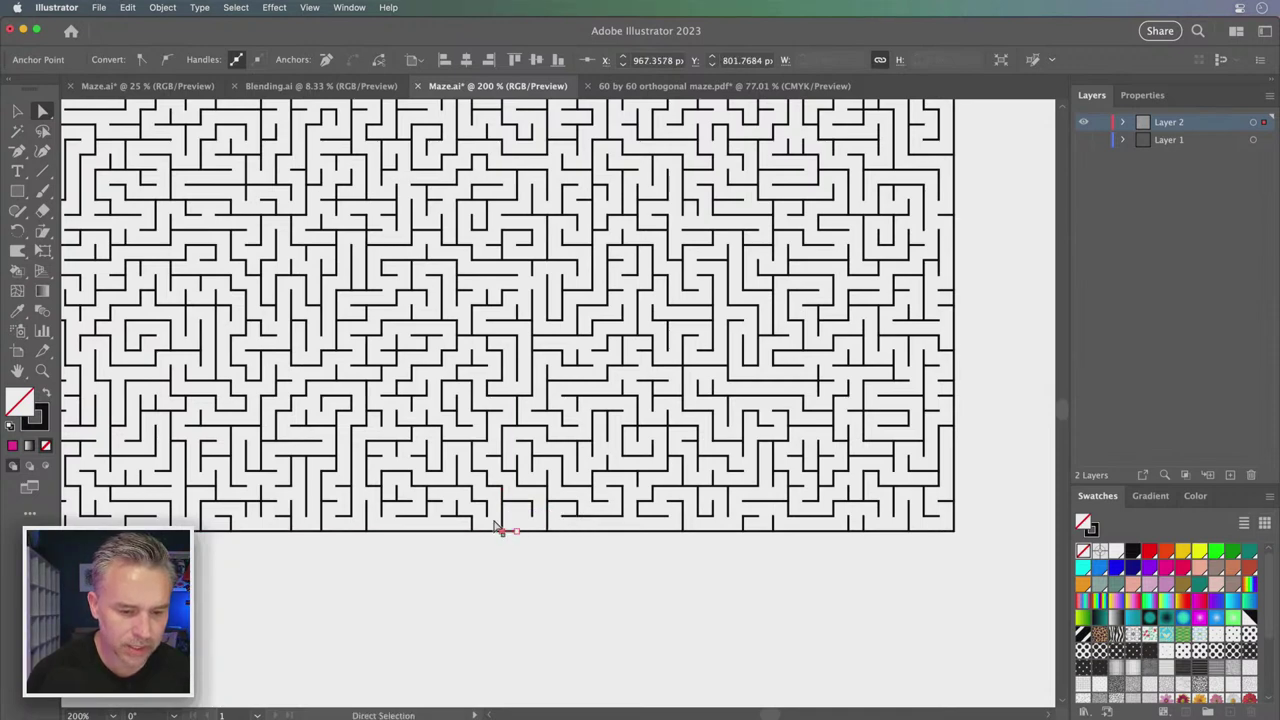
scroll(420, 430, "up", 10)
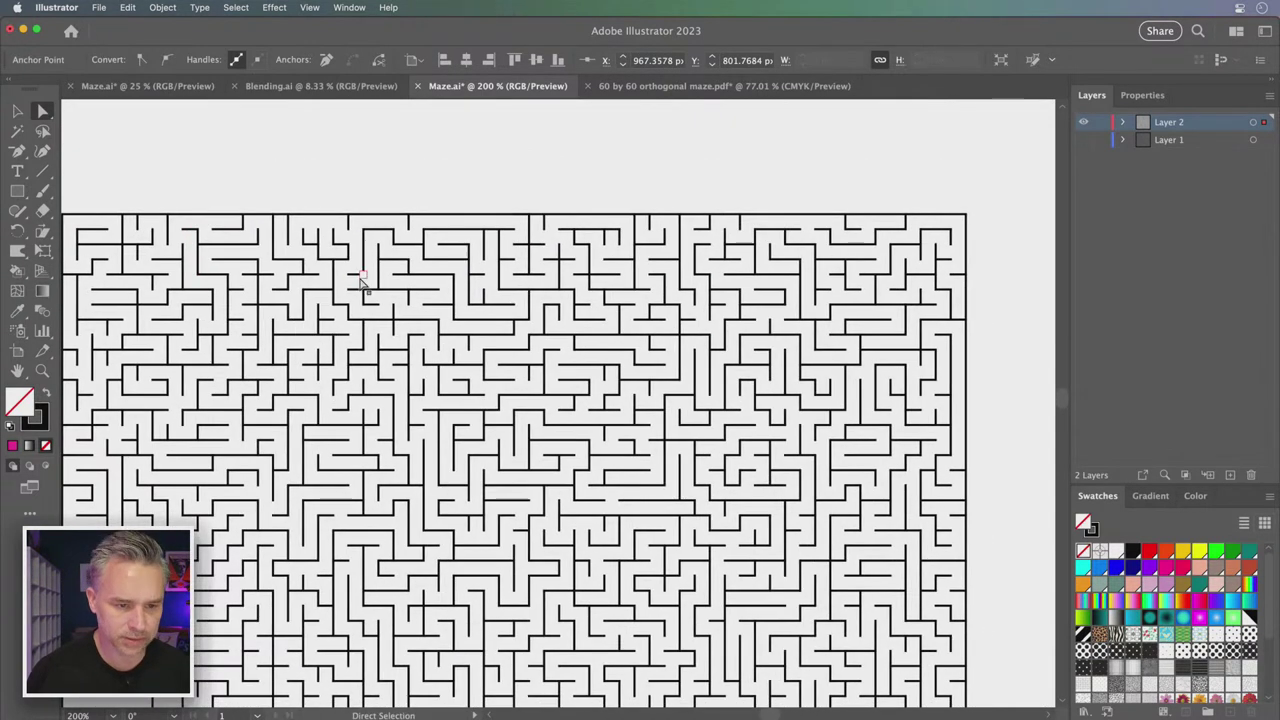
Resize the top entrance gap and mark it with a small square at the top edge
left_click(363, 273)
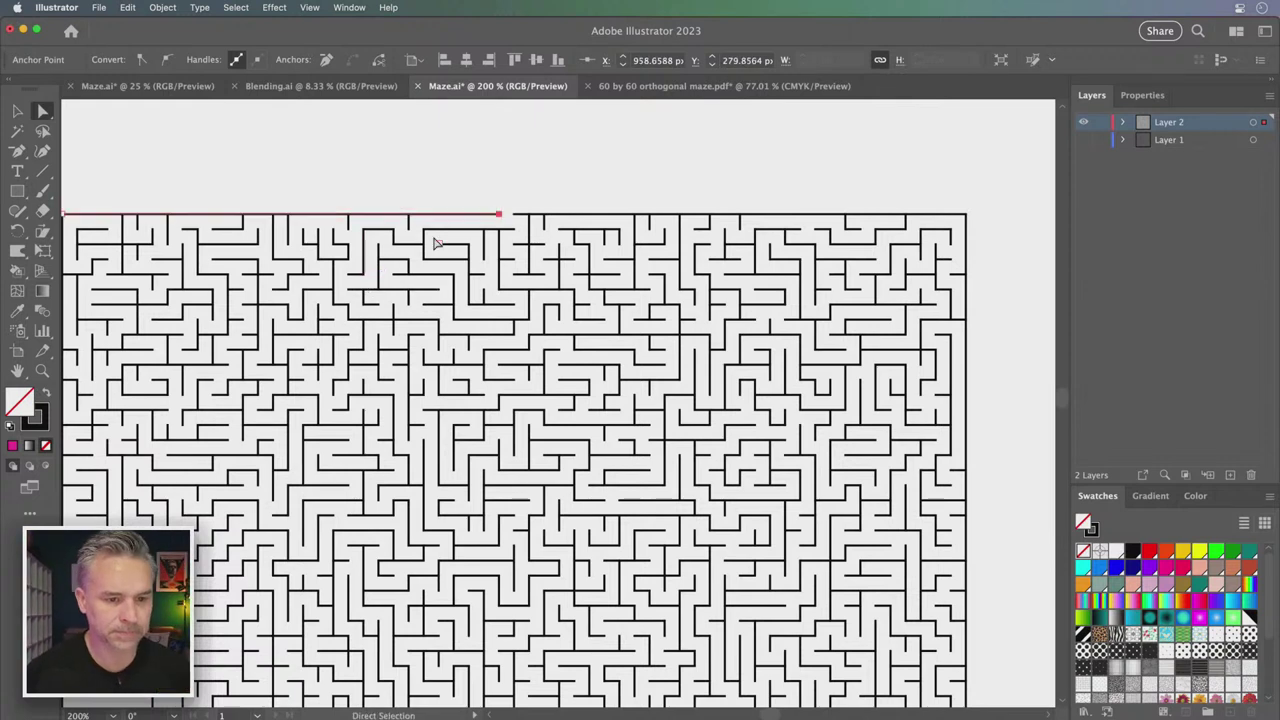
left_click_drag(498, 213, 520, 214)
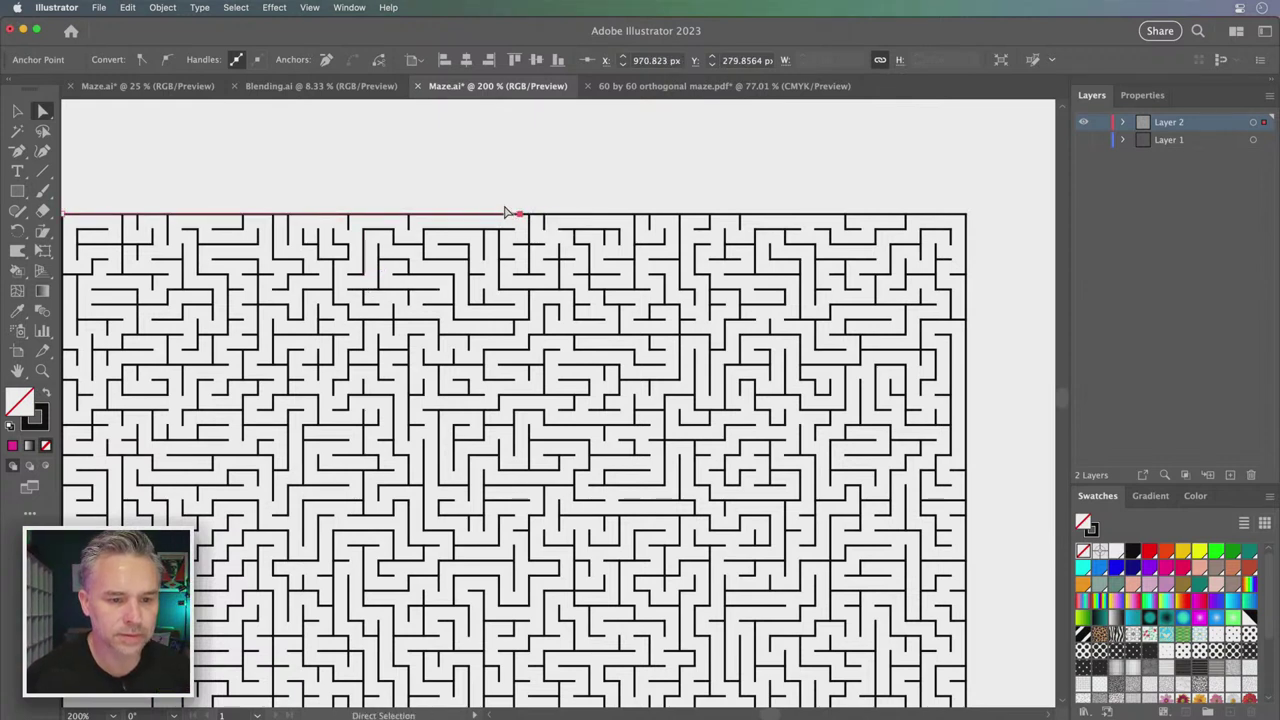
key("m")
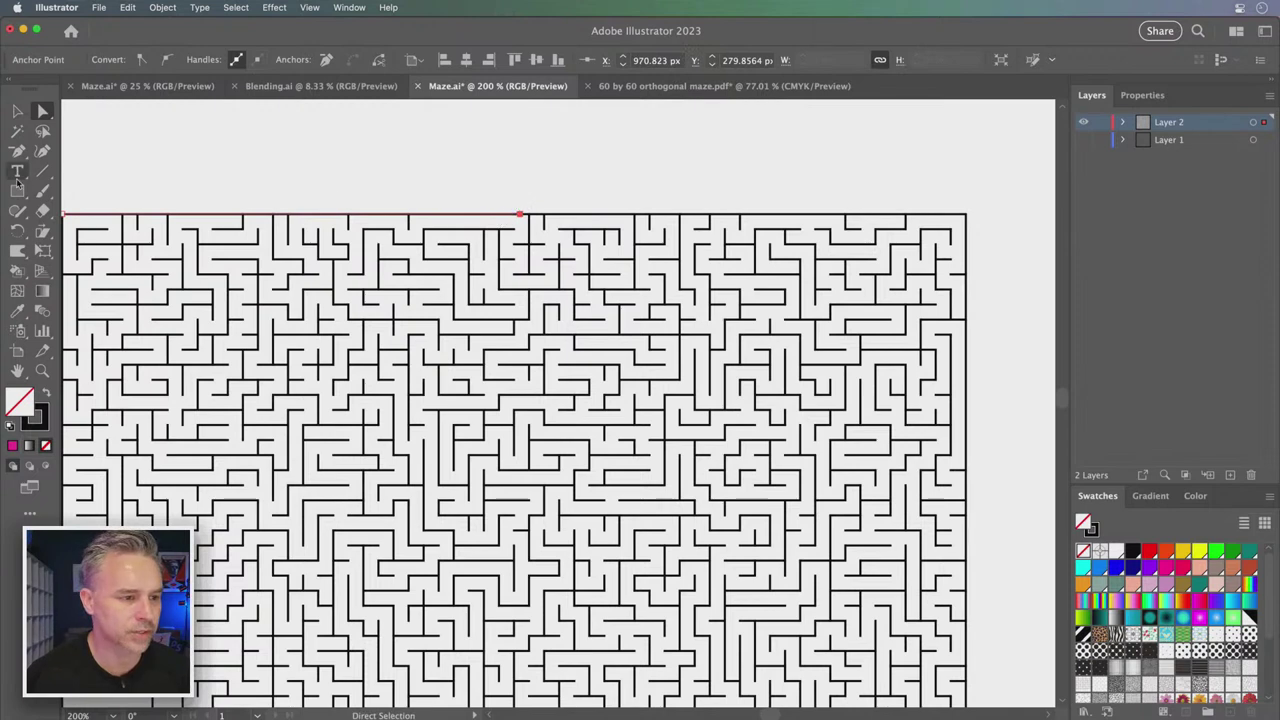
left_click_drag(503, 198, 517, 211)
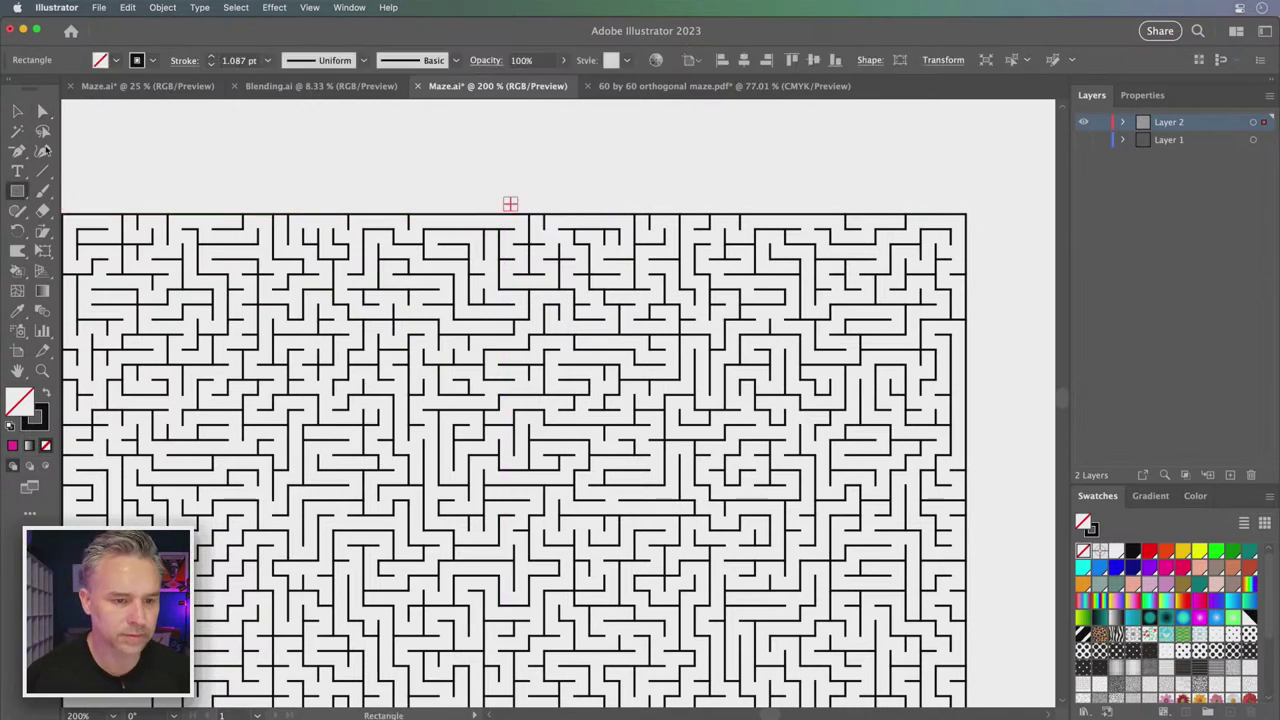
key("v")
Pull a bottom border anchor to open the exit, then zoom out to see the whole maze
left_click_drag(316, 482, 352, 232)
left_click_drag(390, 426, 394, 177)
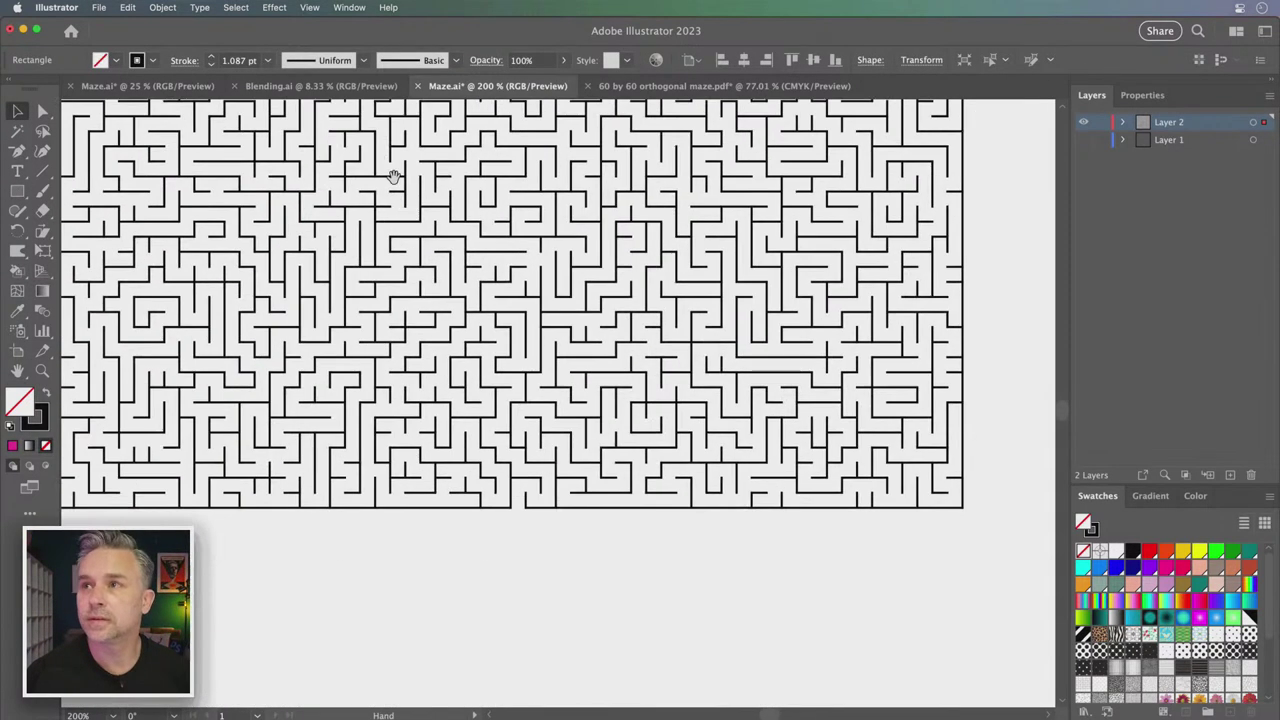
left_click(43, 111)
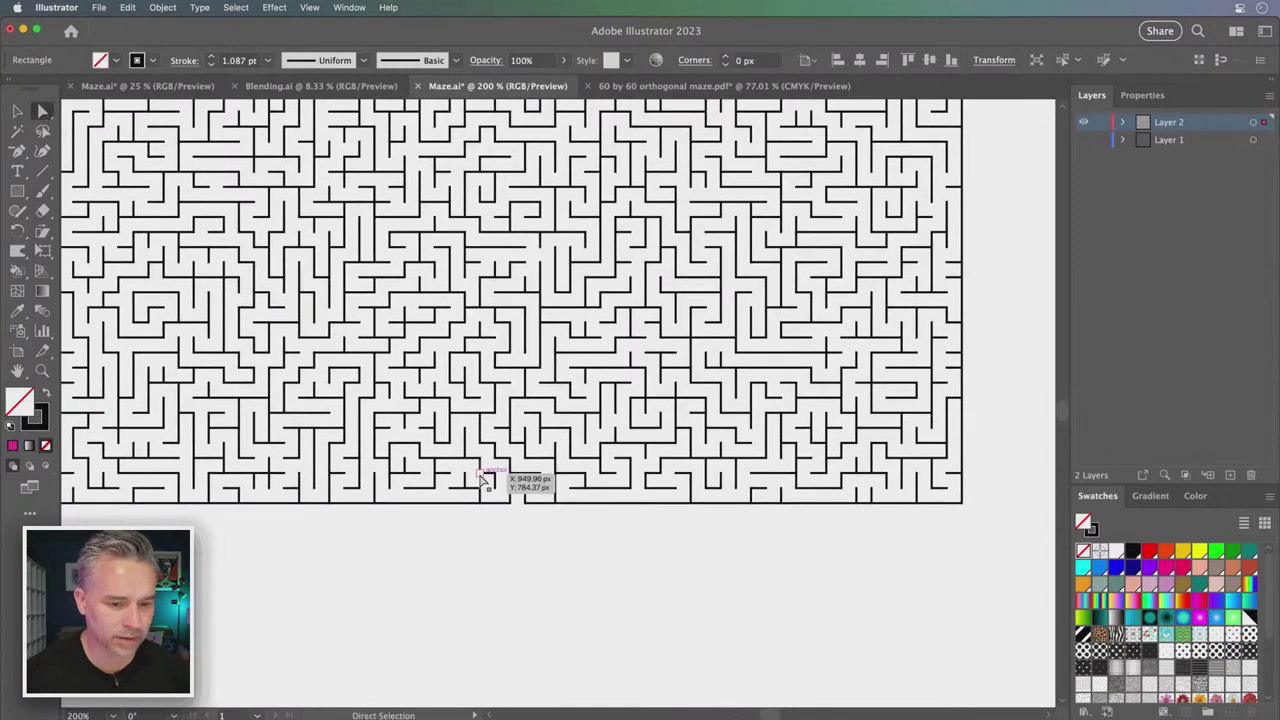
left_click(524, 490)
left_click_drag(524, 494, 519, 503)
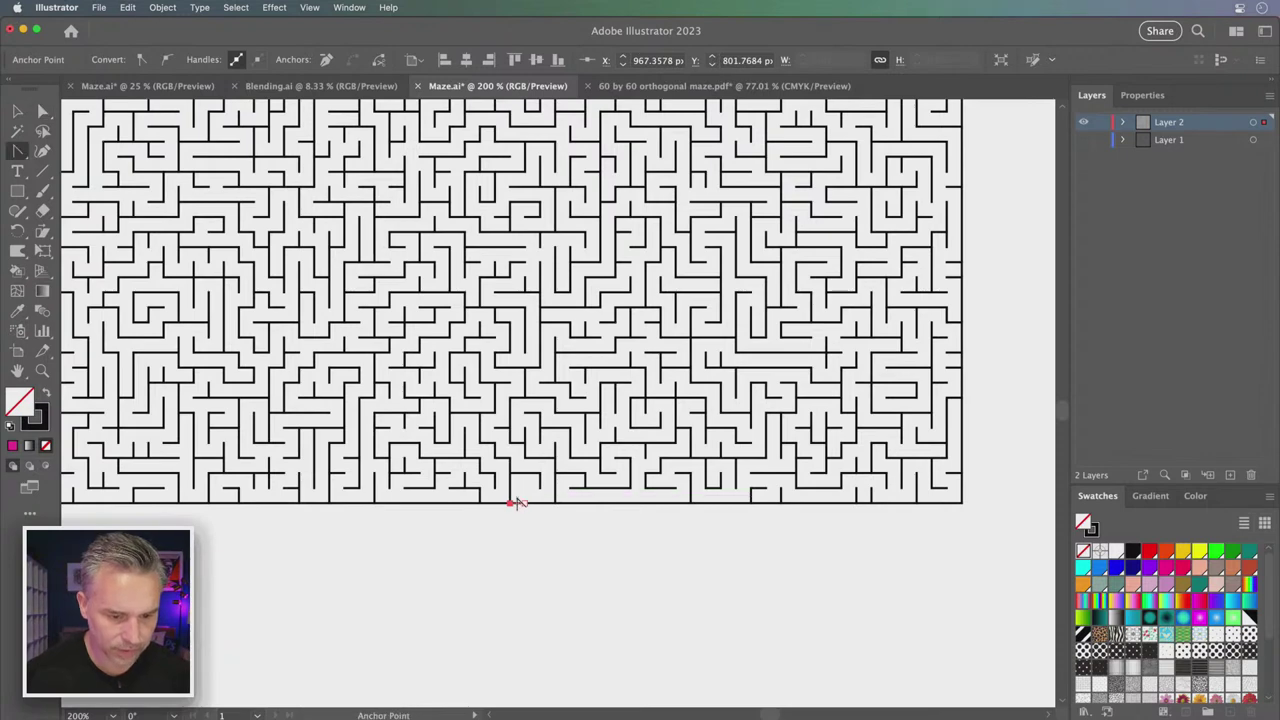
left_click(517, 510)
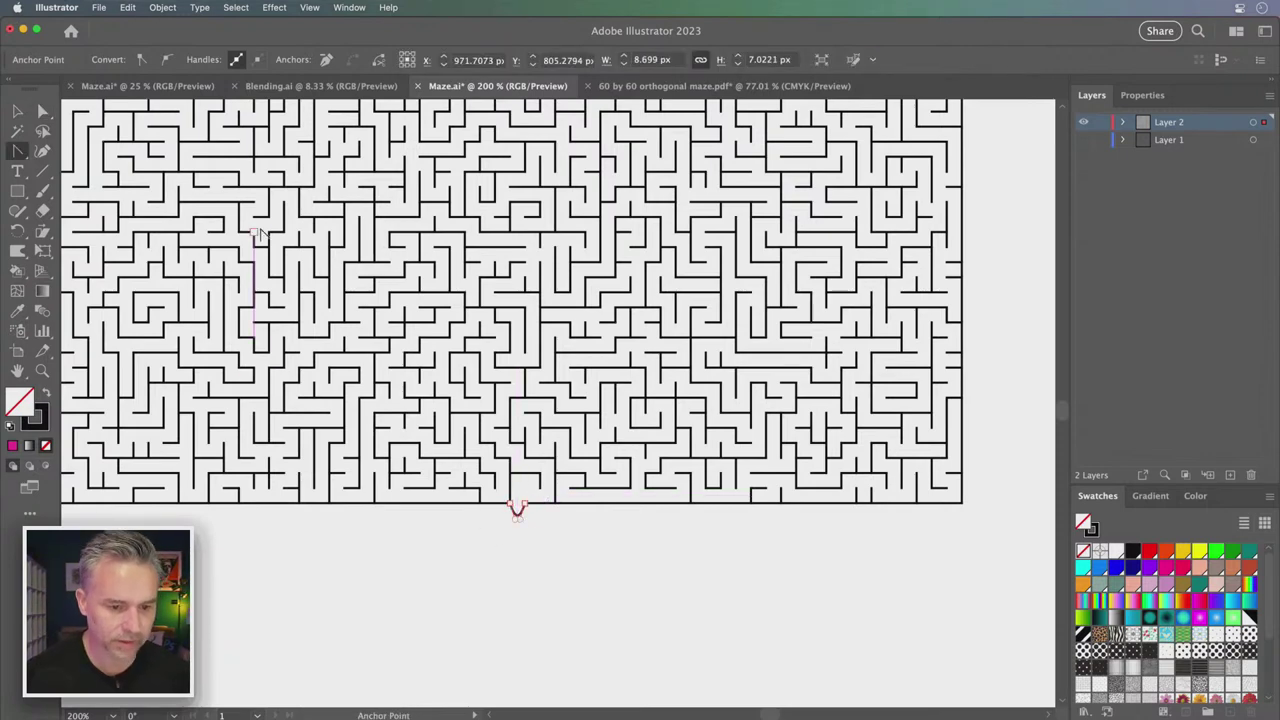
scroll(400, 500, "up", 10)
scroll(375, 511, "up", 1)
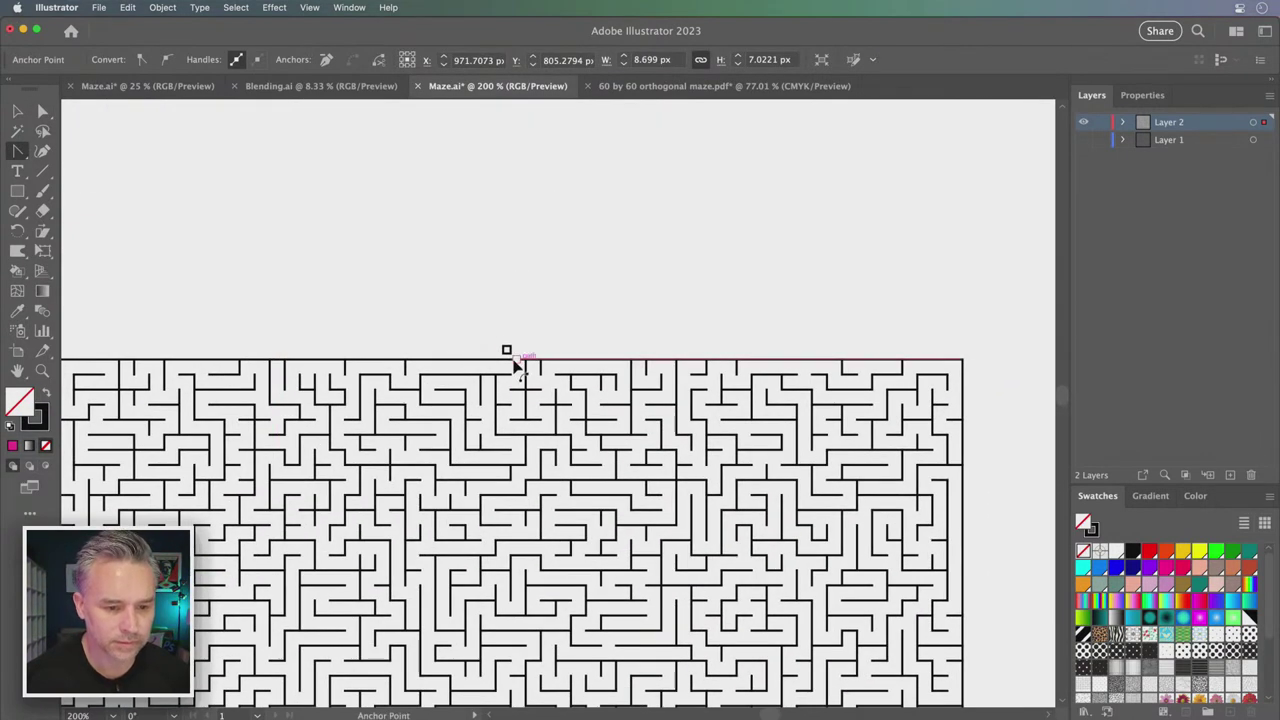
key("v")
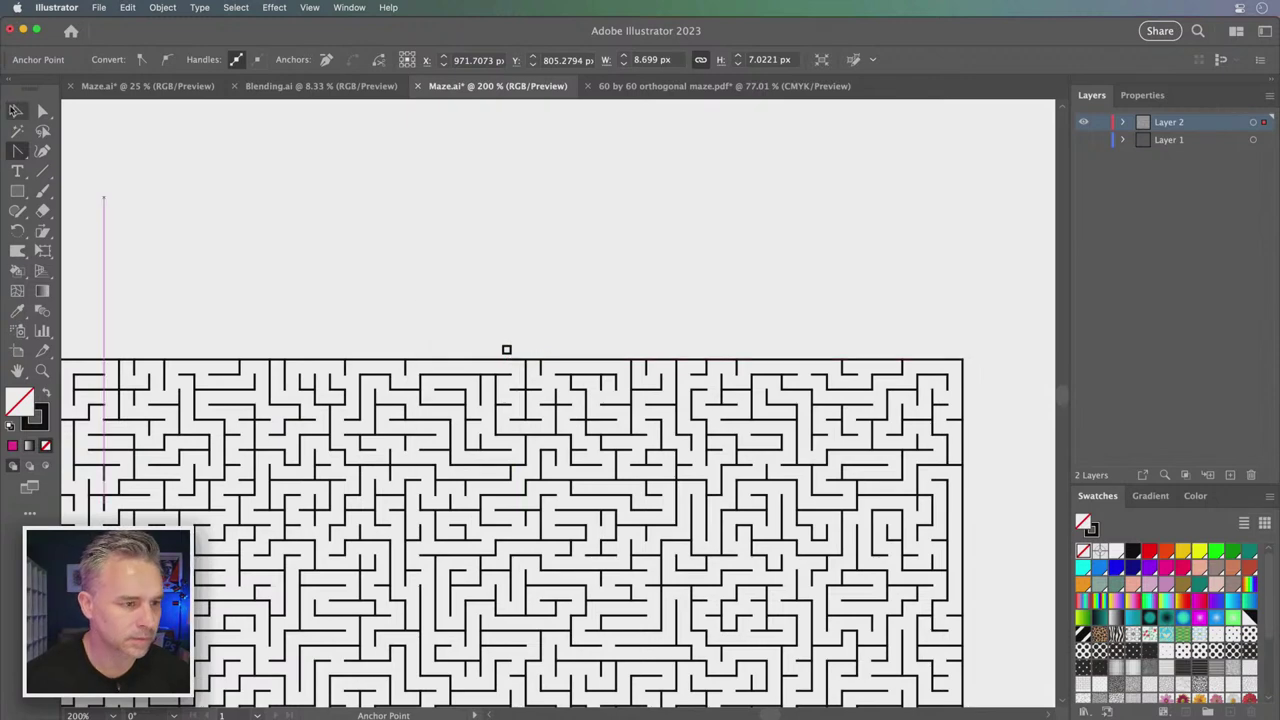
key("ctrl+minus")
scroll(360, 320, "up", 1)
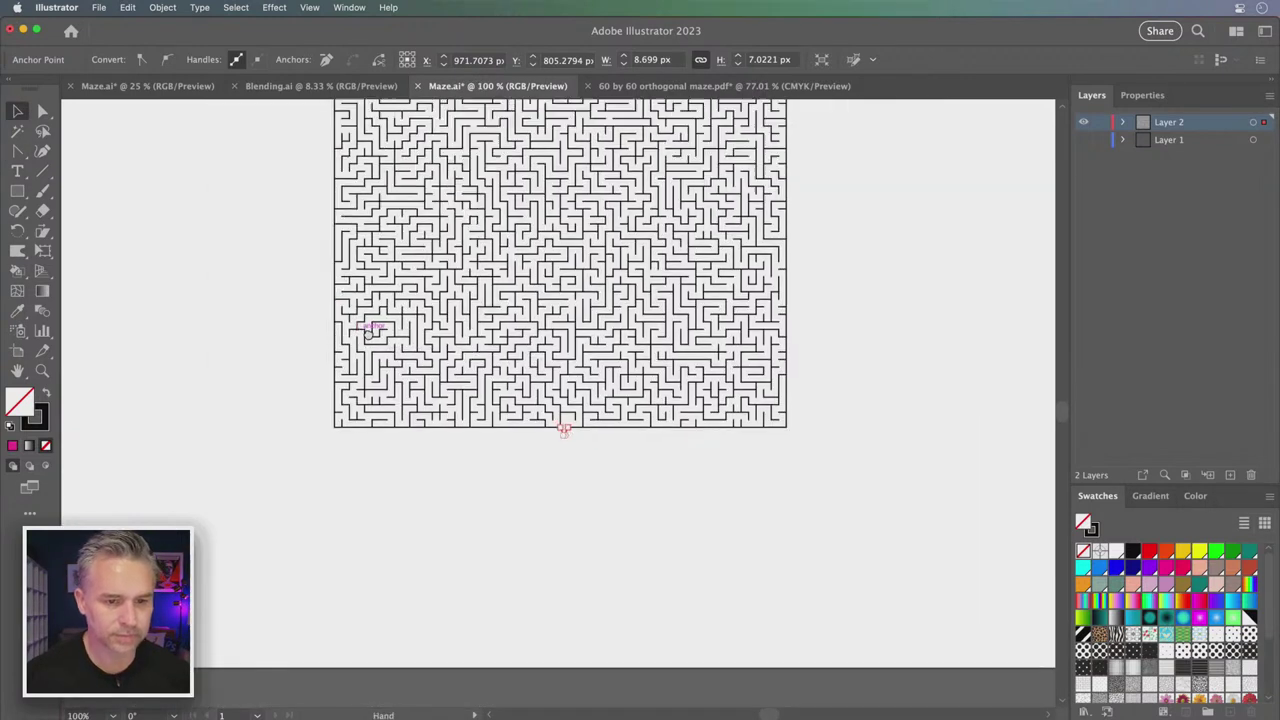
scroll(391, 463, "up", 5)
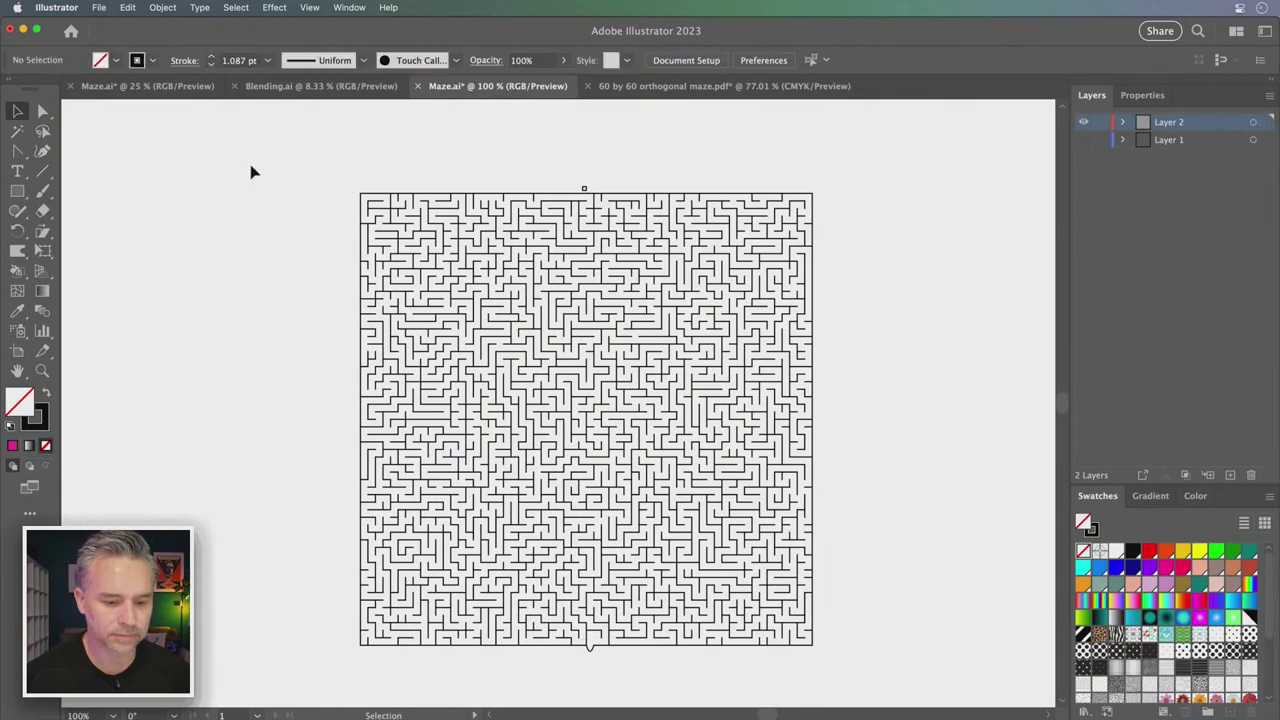
Expand the whole maze's fill and stroke into filled shapes with Object > Expand
left_click_drag(251, 168, 909, 700)
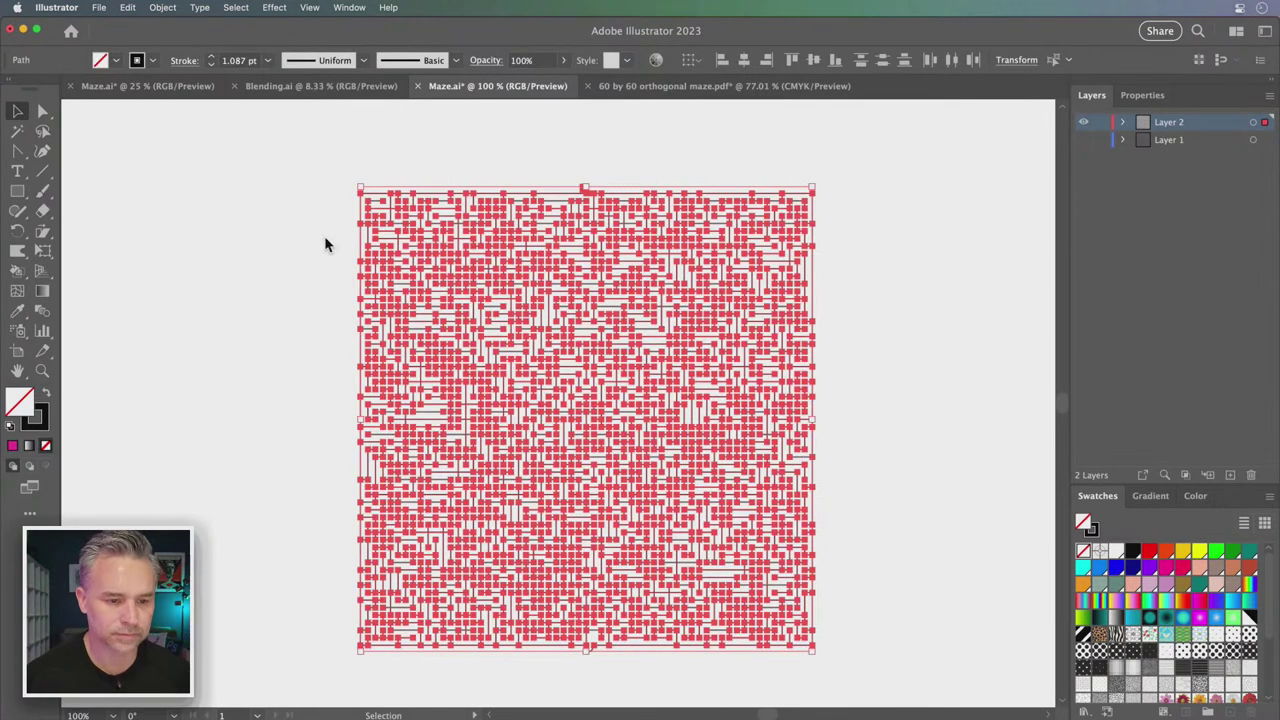
left_click(127, 8)
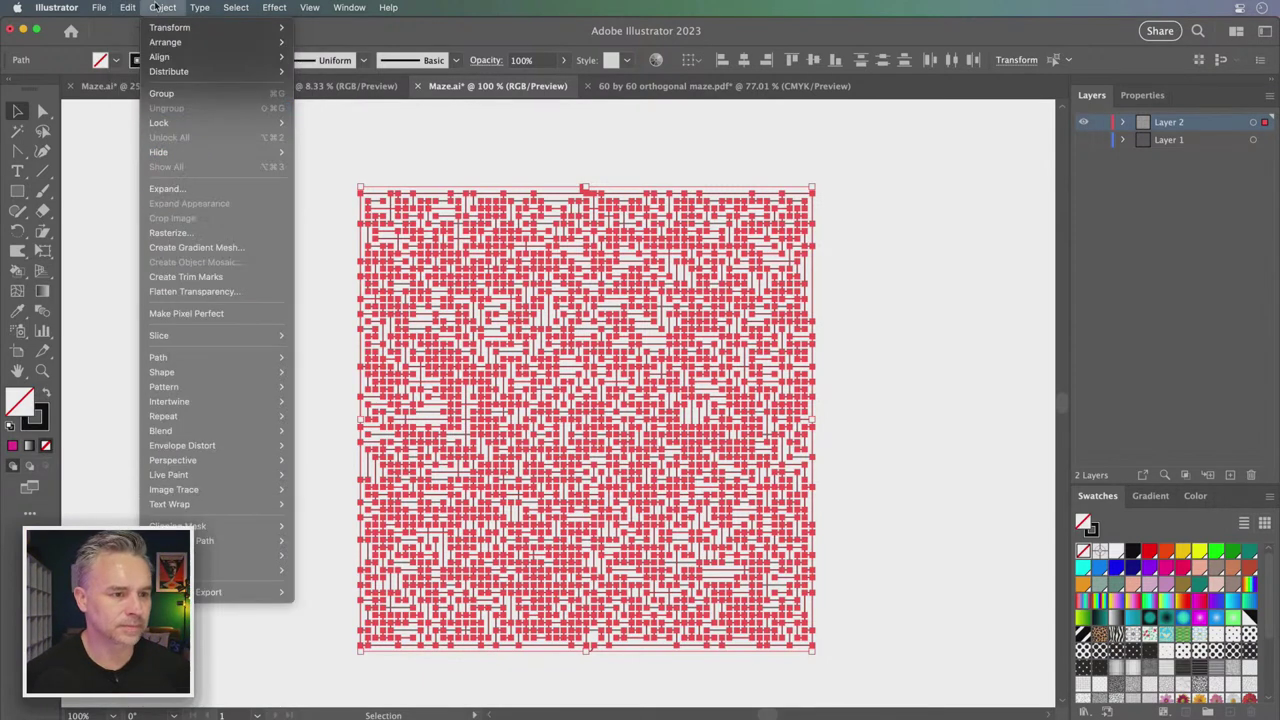
left_click(184, 188)
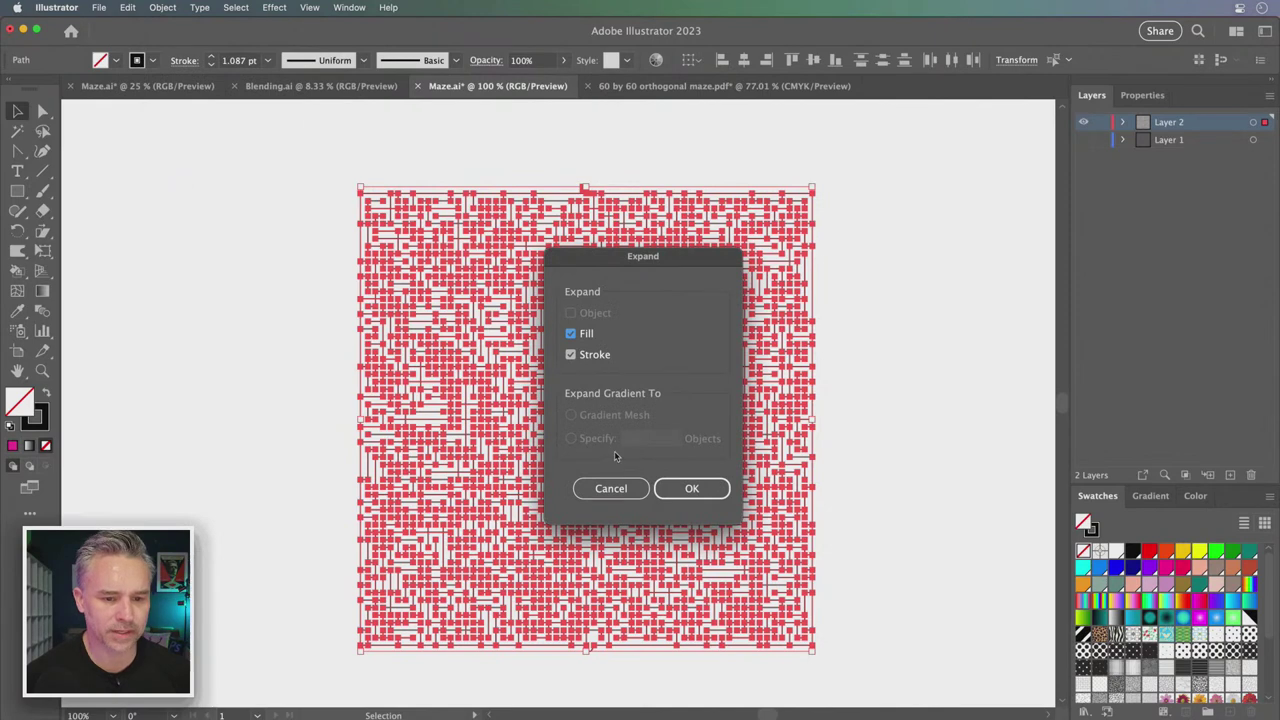
left_click(691, 488)
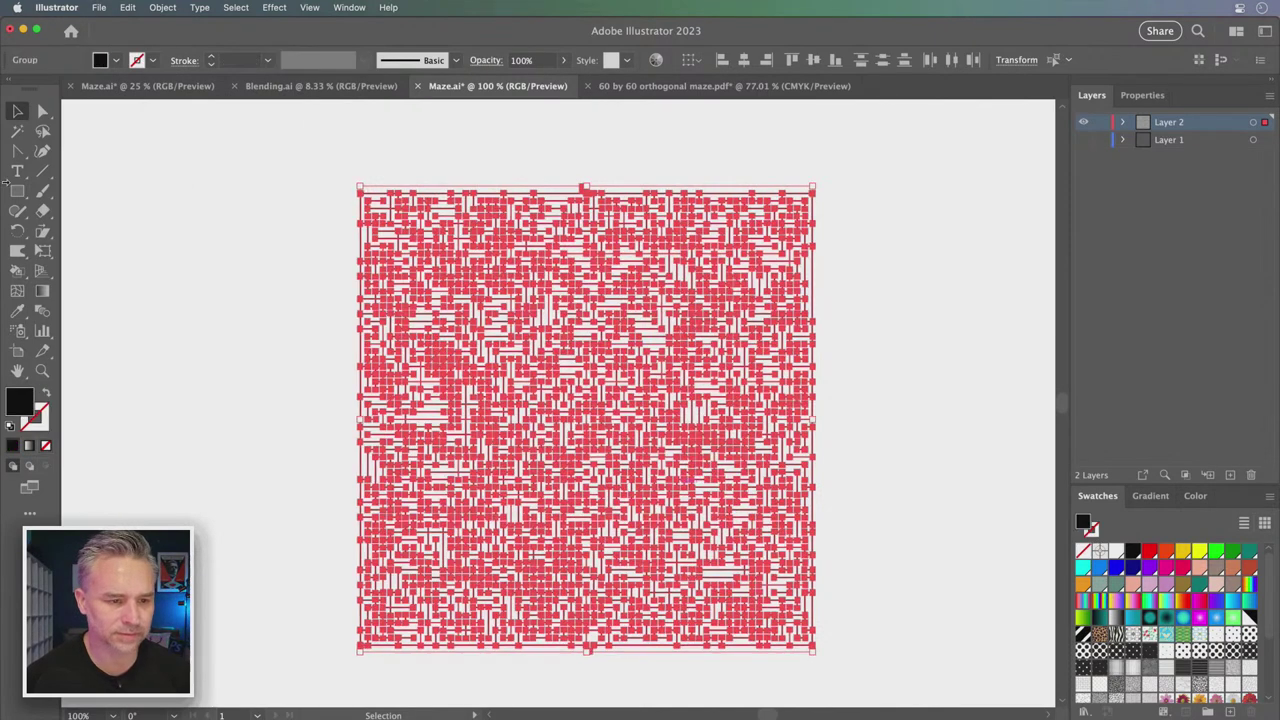
left_click(15, 272)
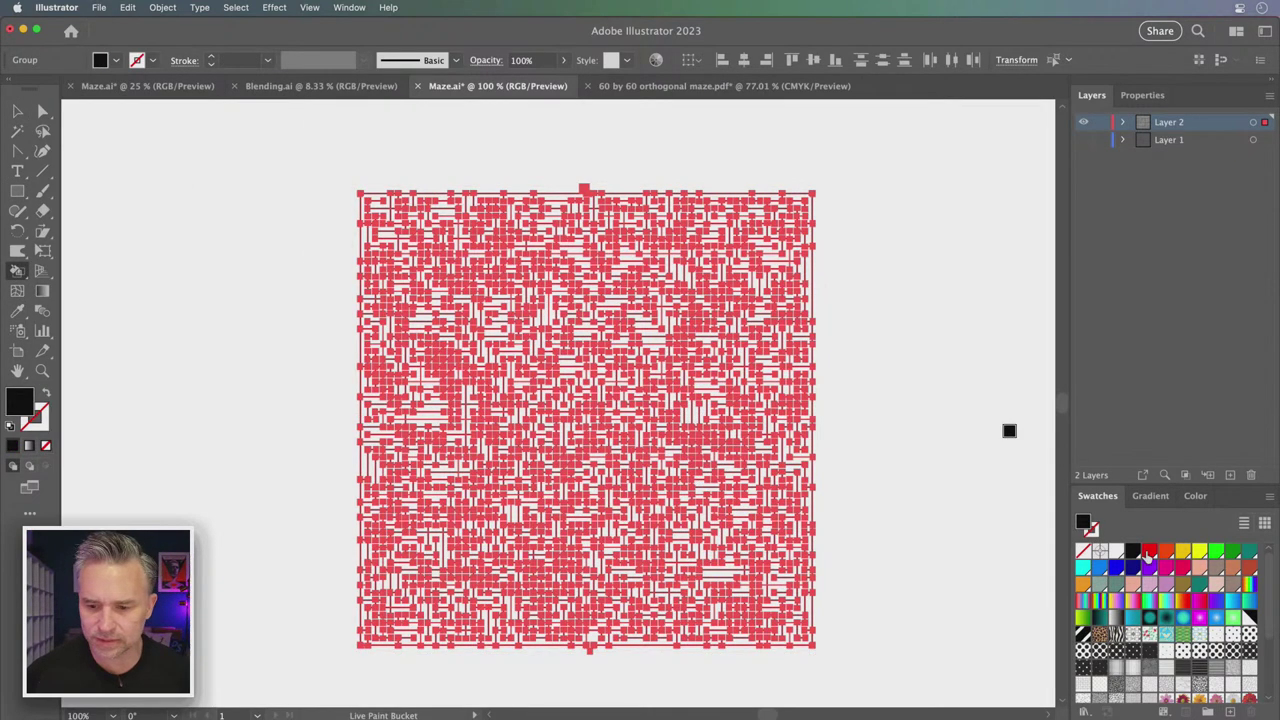
Fill the maze corridors with the yellow swatch using Live Paint, then pan to check
left_click(1199, 552)
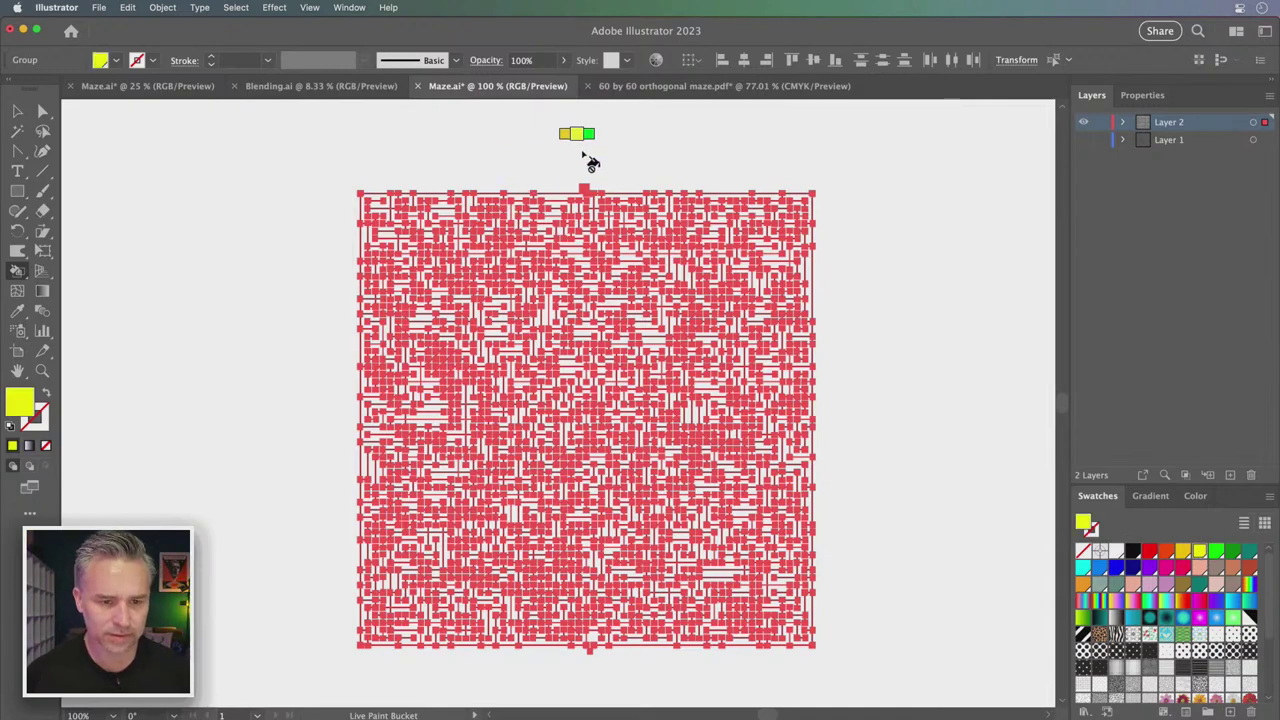
key("super+plus")
key("super+plus")
scroll(575, 140, "up", 10)
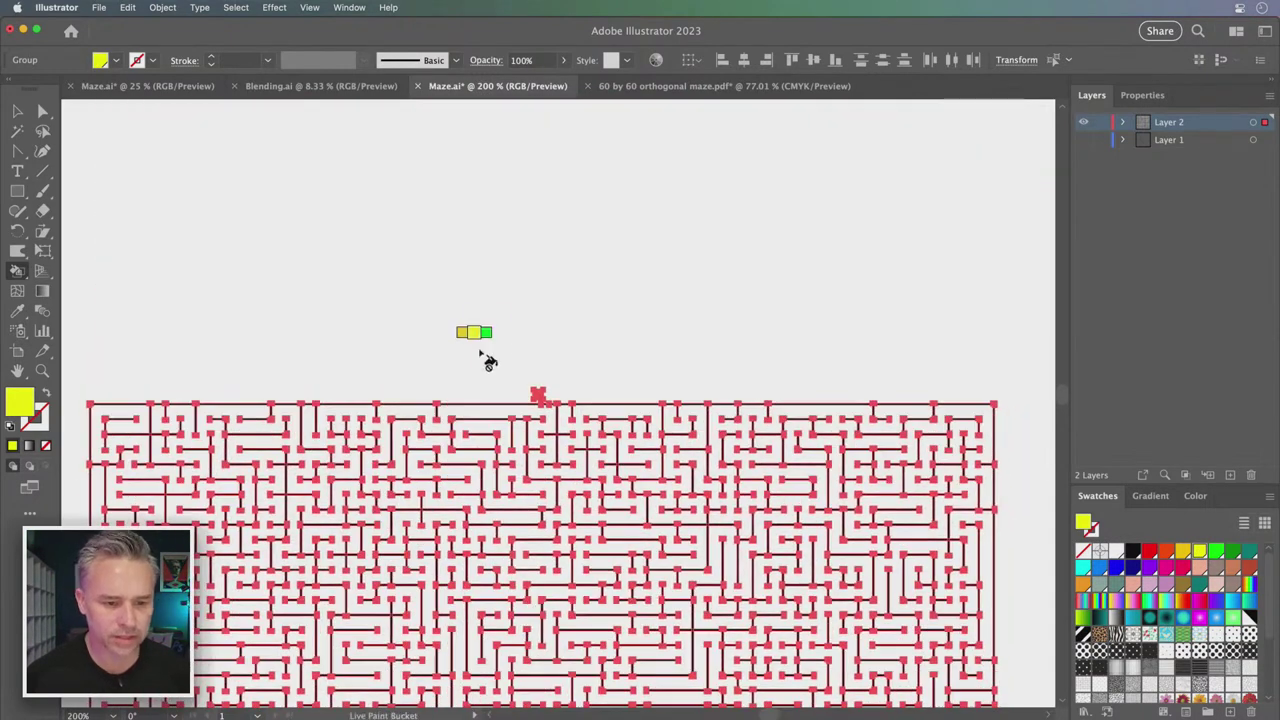
left_click(547, 422)
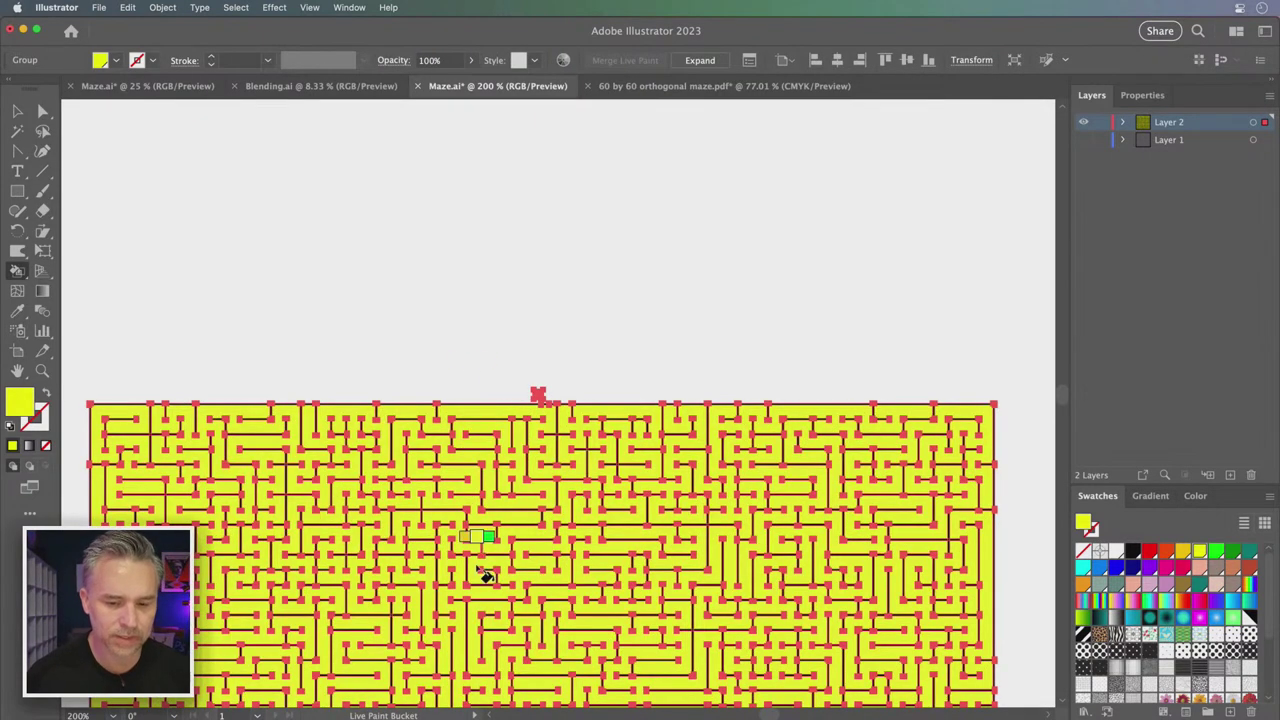
left_click_drag(489, 574, 478, 92)
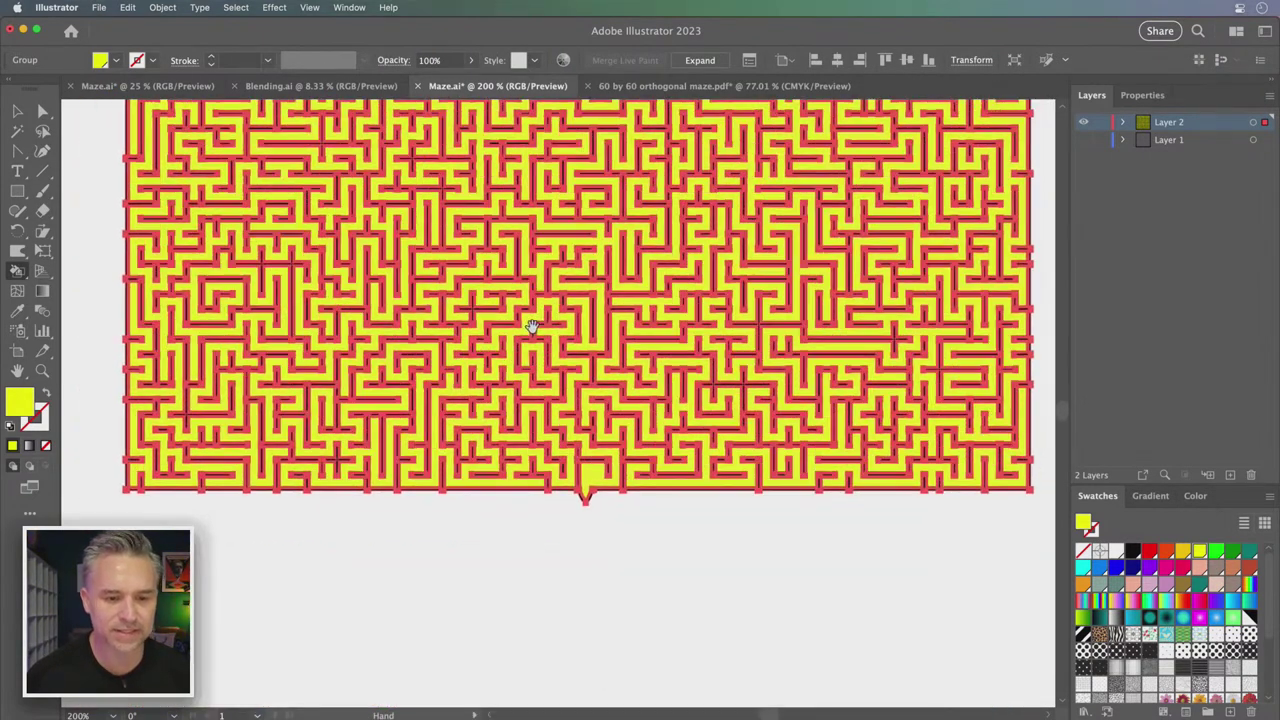
left_click_drag(537, 335, 466, 521)
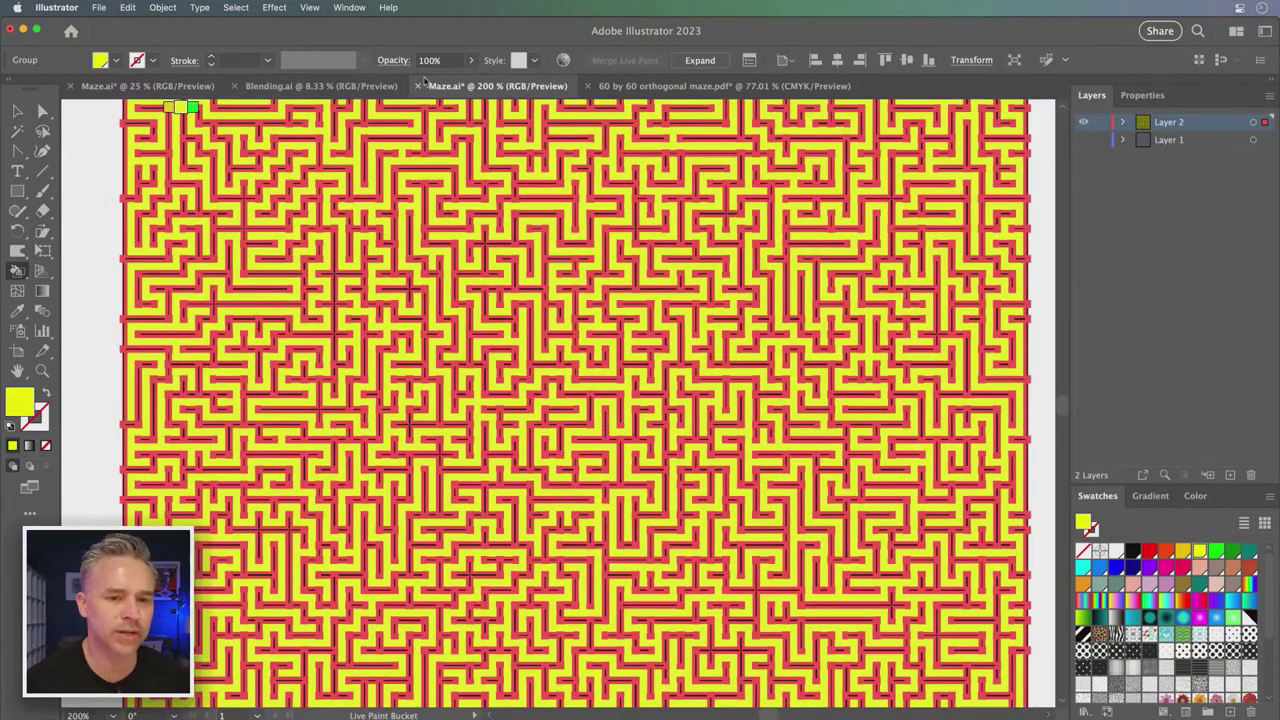
View the WISH YOU WERE HERE maze, then zoom to 100% on the pink FIND YOUR SELF maze
left_click(280, 88)
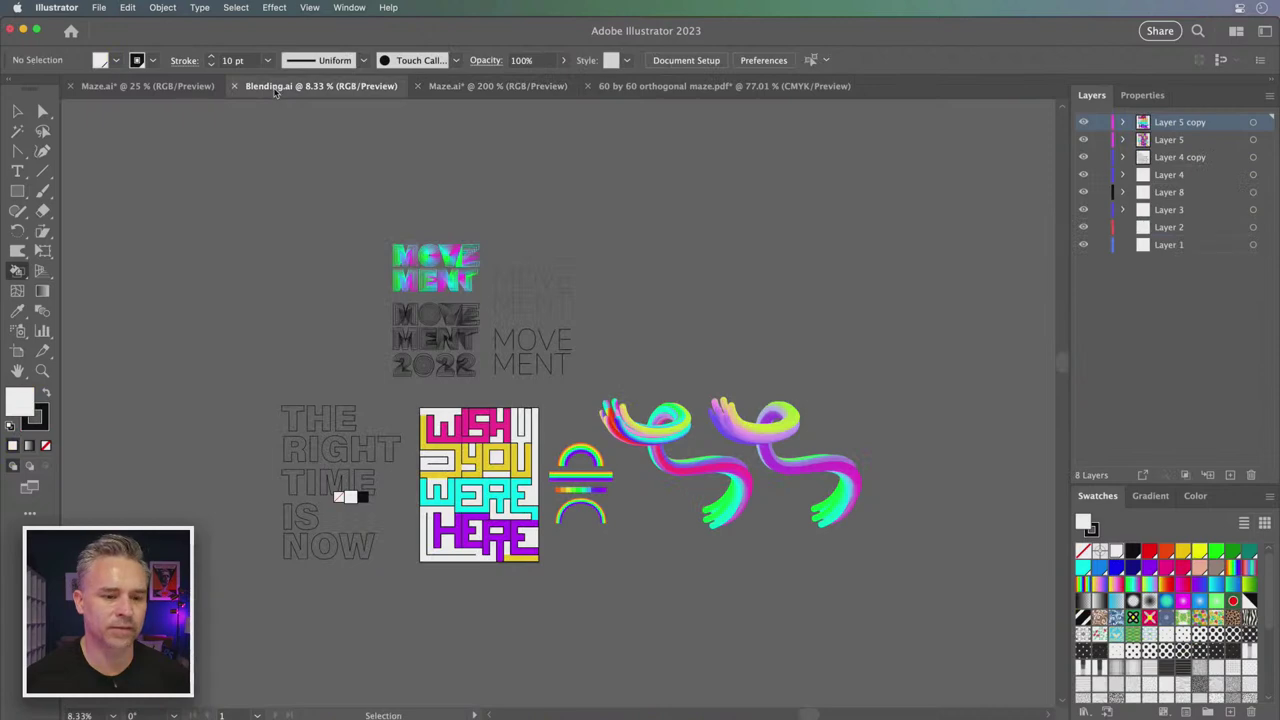
key("ctrl+0")
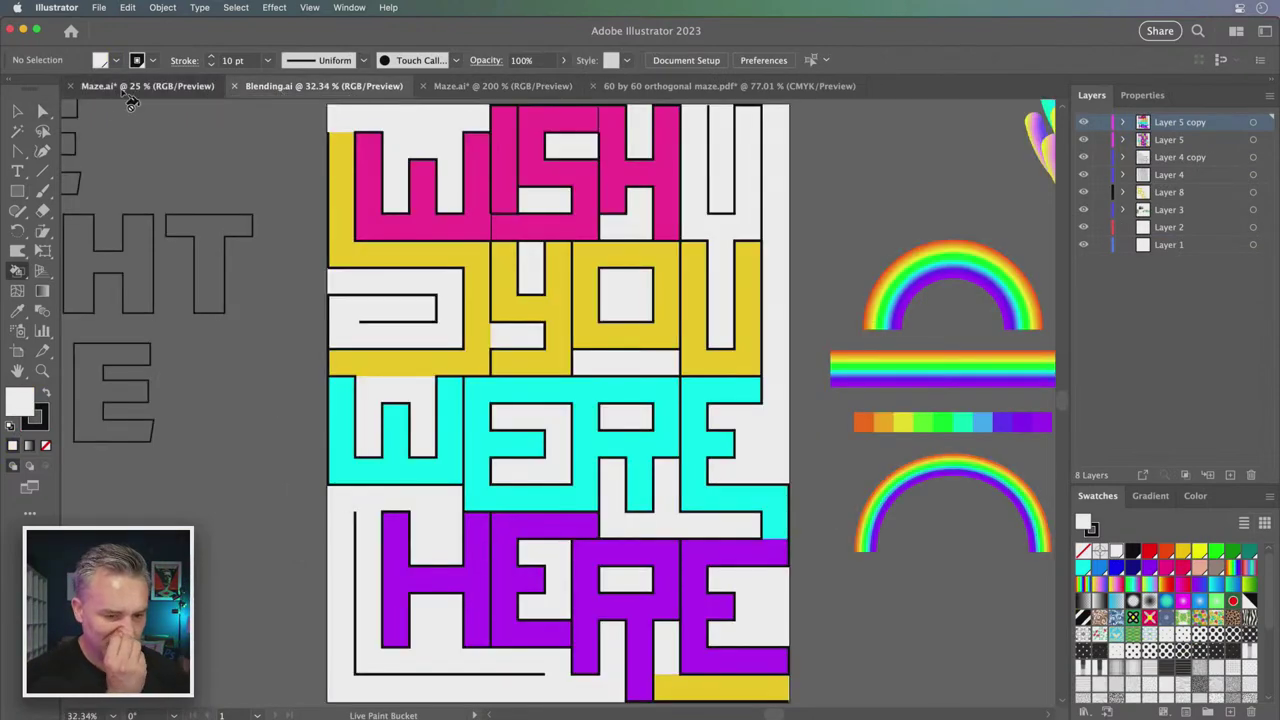
left_click(140, 86)
left_click(17, 110)
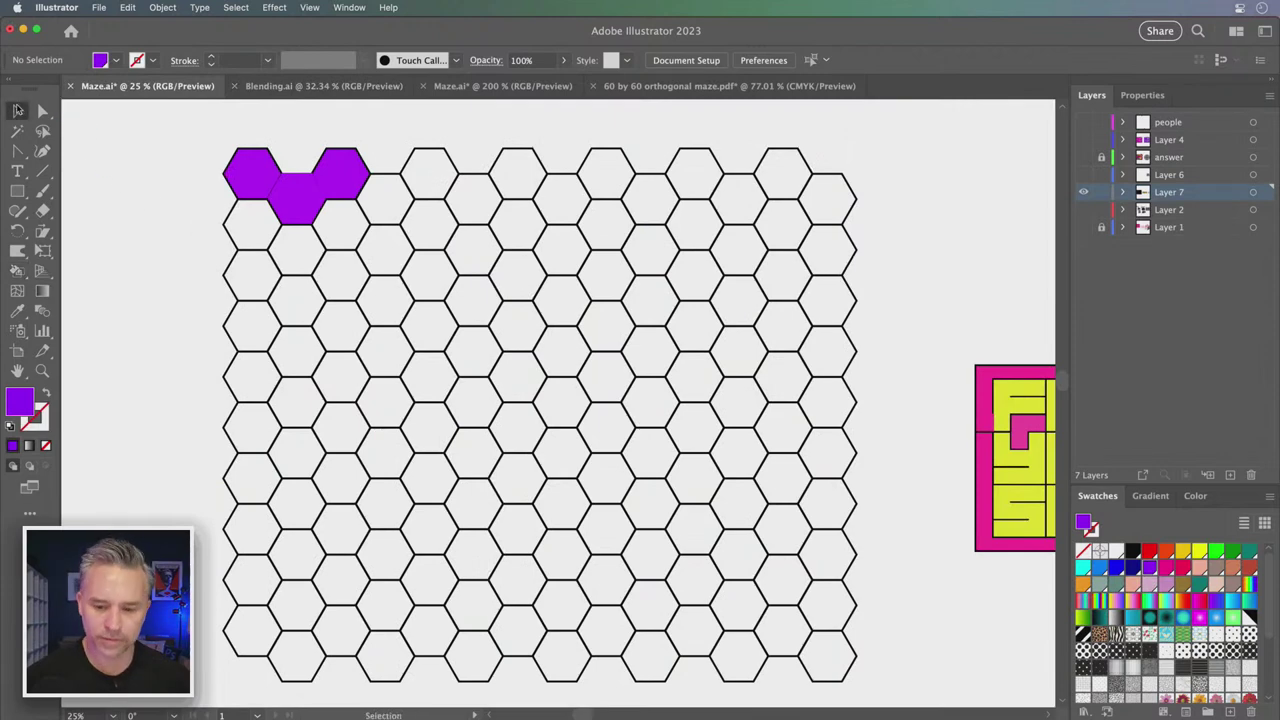
left_click_drag(754, 457, 80, 452)
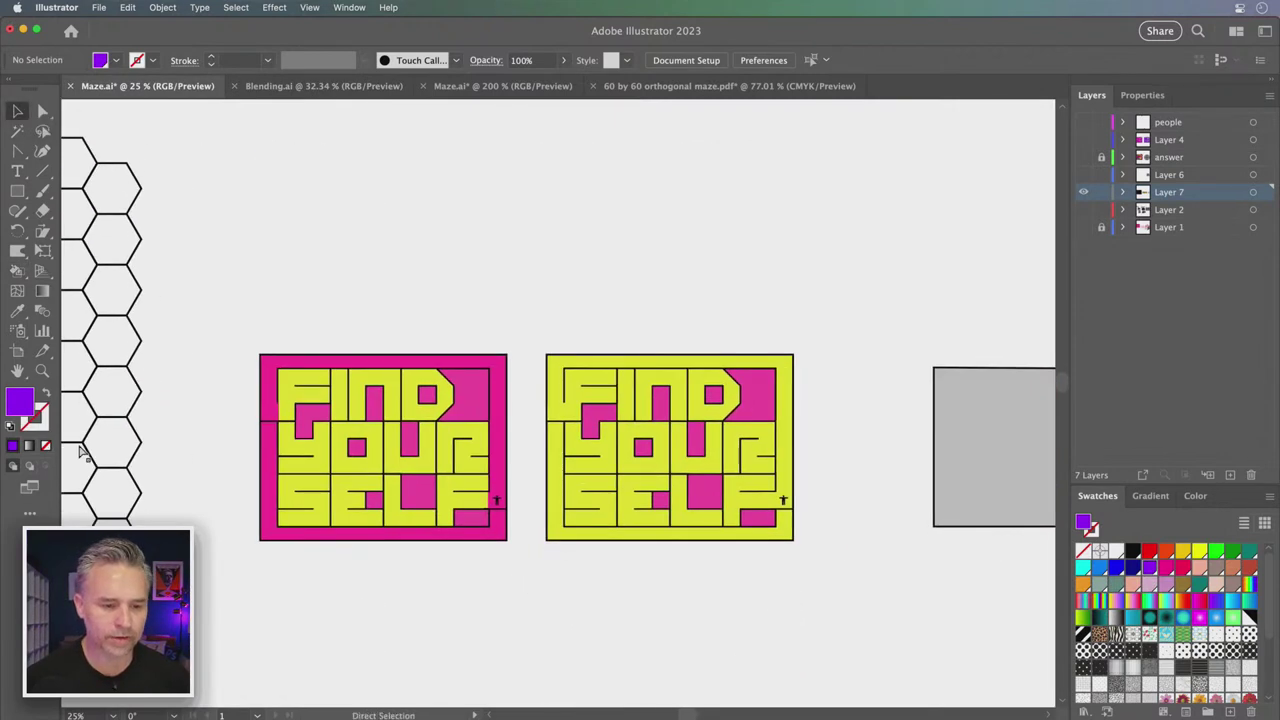
key("ctrl+equal")
scroll(623, 366, "left", 5)
scroll(686, 354, "left", 1)
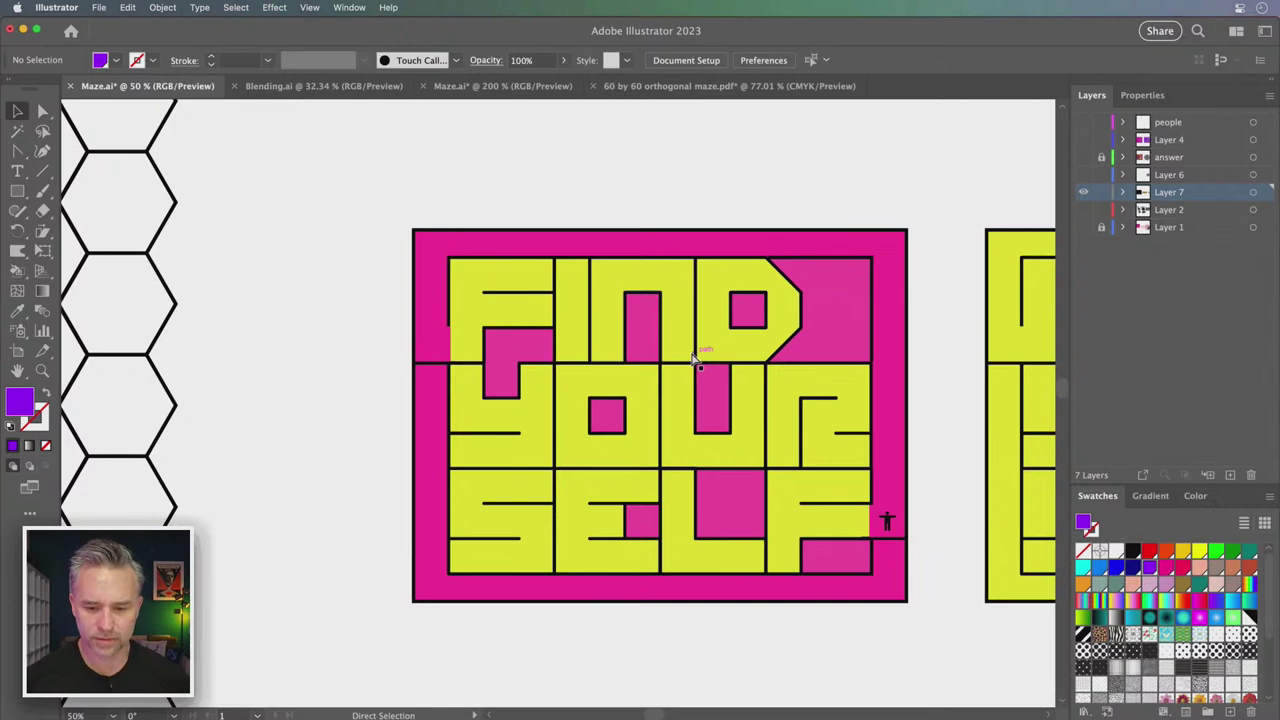
key("ctrl+equal")
scroll(509, 350, "down", 2)
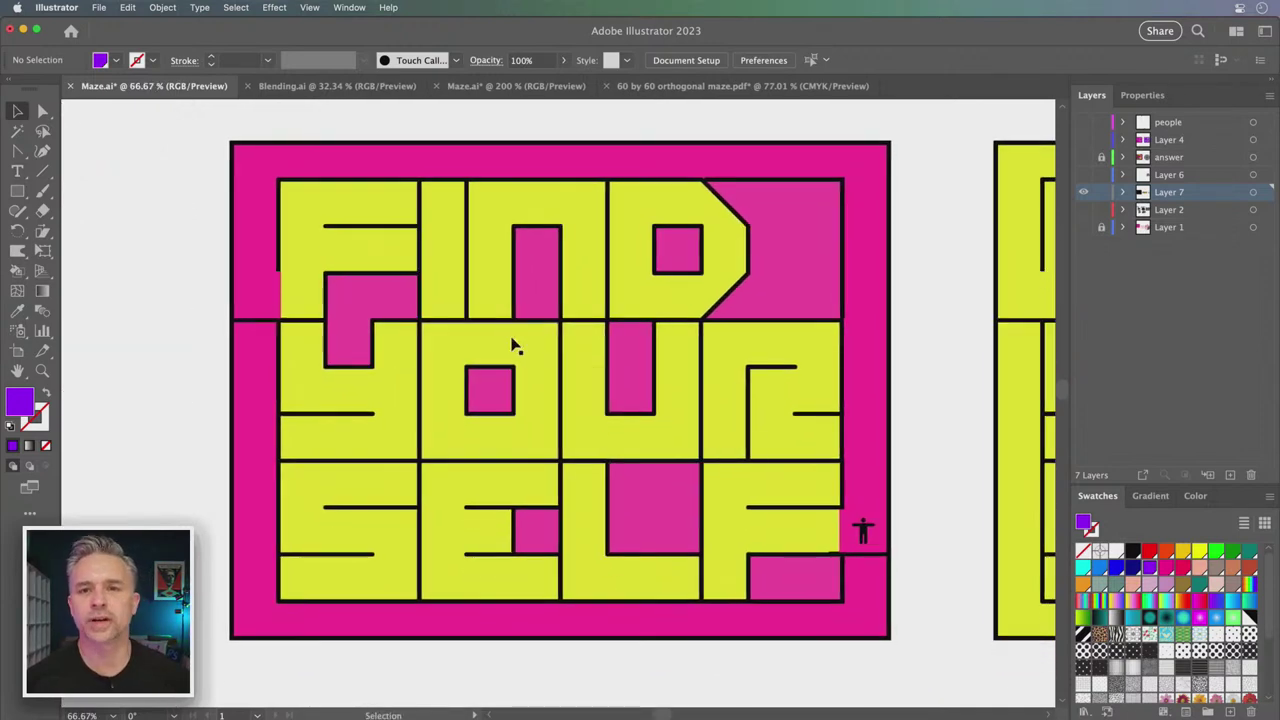
key("ctrl+equal")
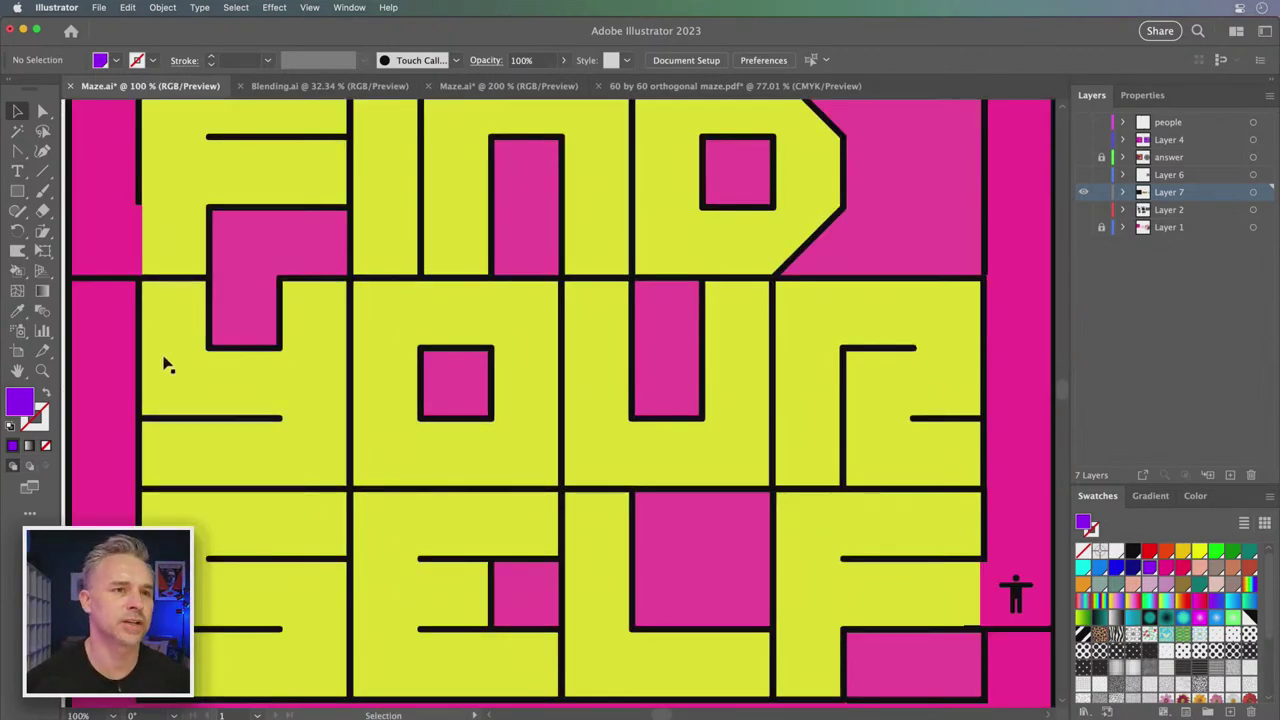
scroll(177, 346, "left", 1)
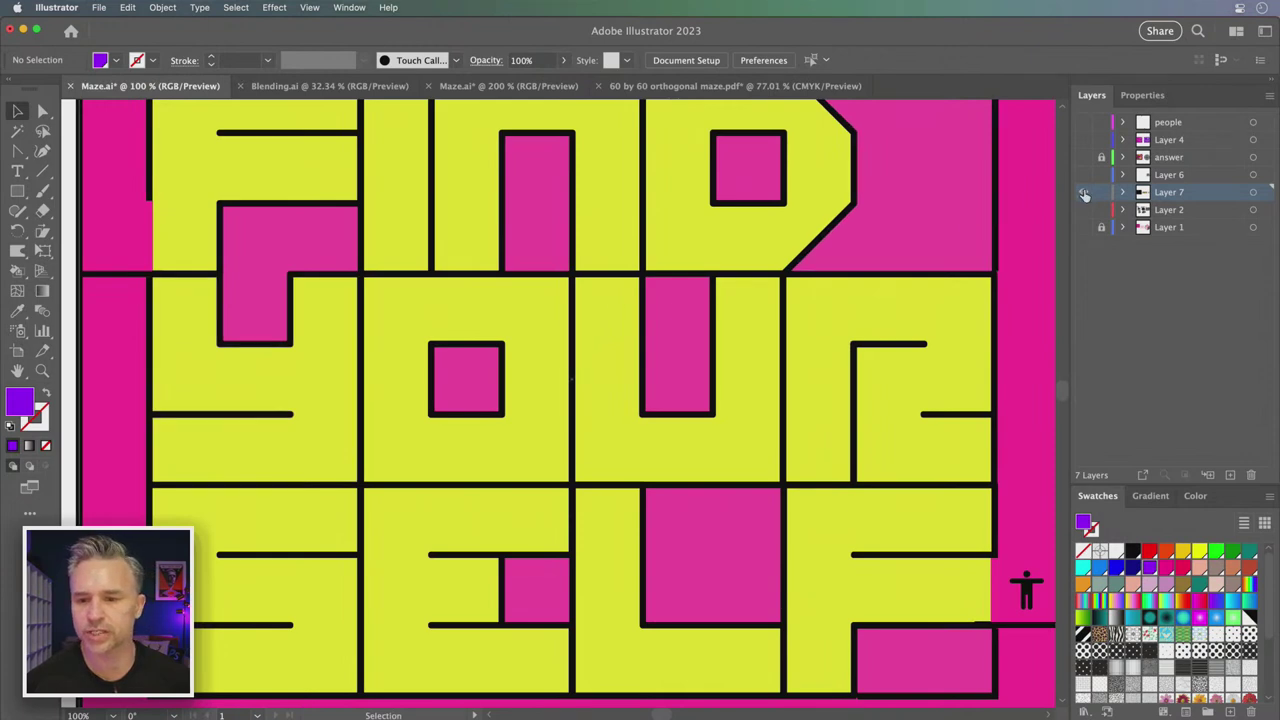